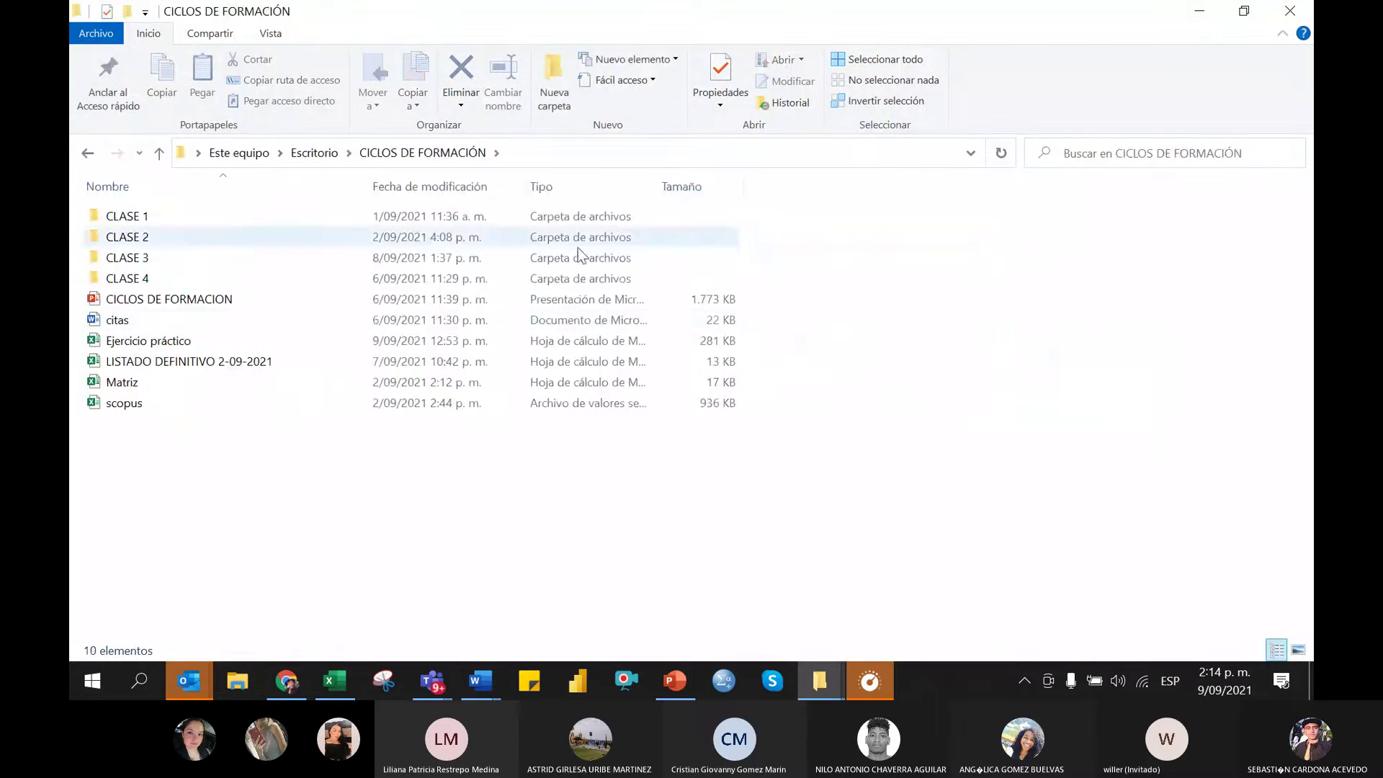
Open the Separación países workbook from the BIBLIOMETRIA folder on the desktop
{"action": "left_click", "coordinate": [246, 334]}
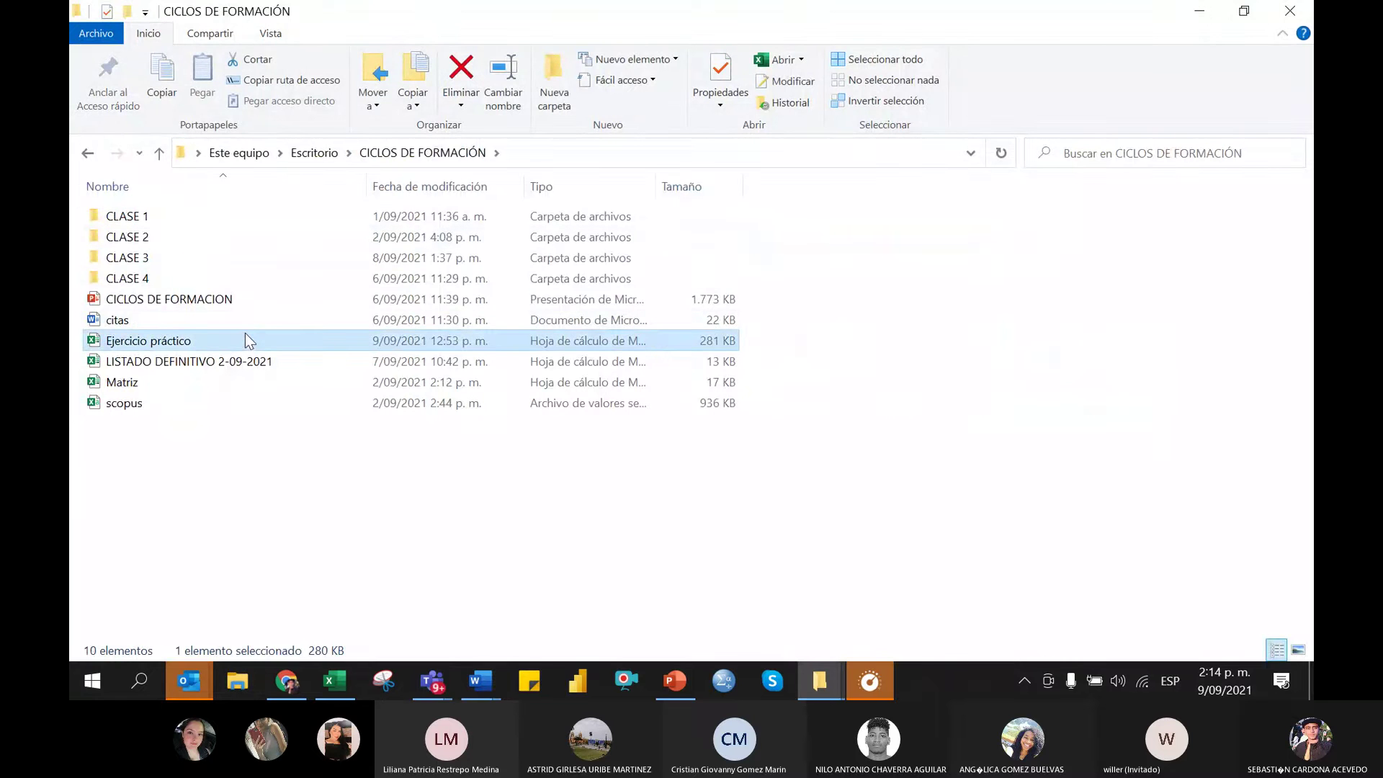
{"action": "key", "text": "super+d"}
{"action": "left_click", "coordinate": [216, 127]}
{"action": "key", "text": "super+d"}
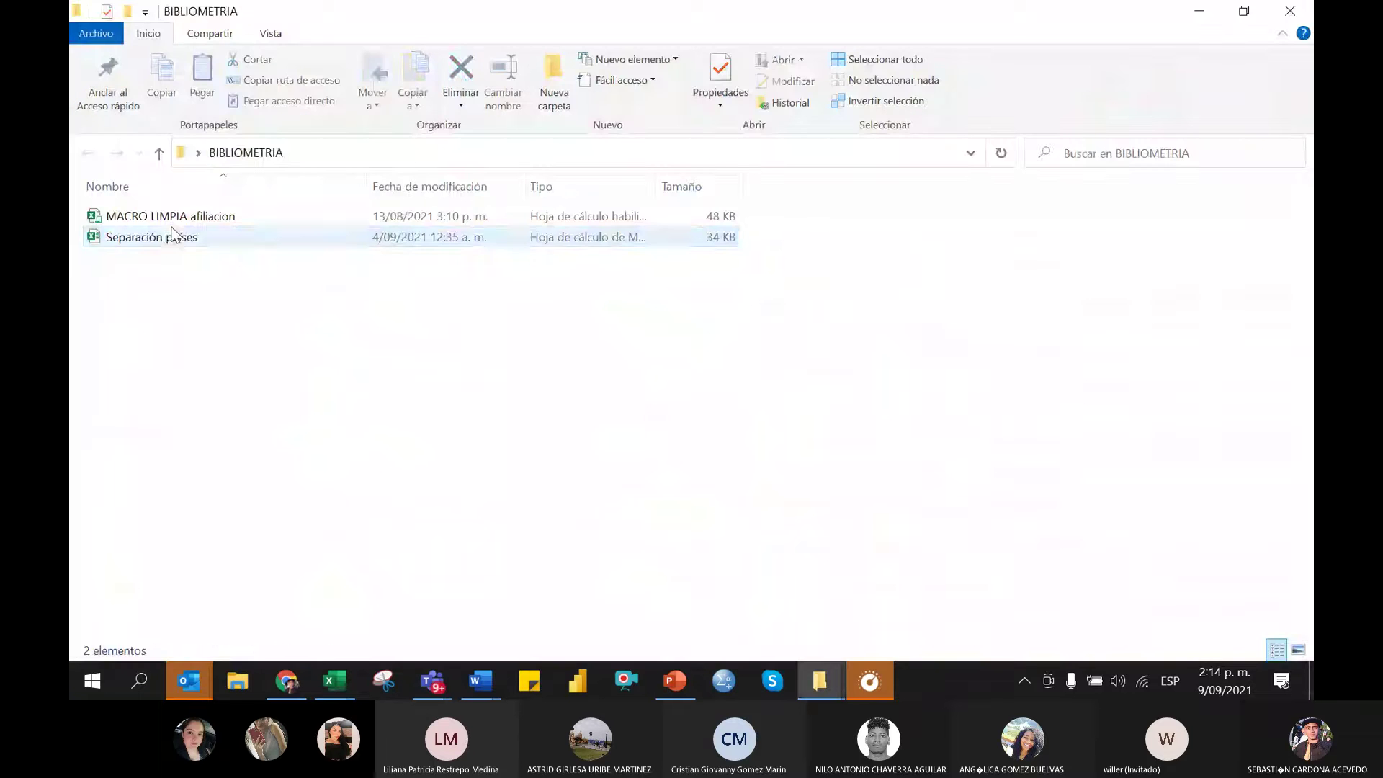
{"action": "double_click", "coordinate": [172, 235]}
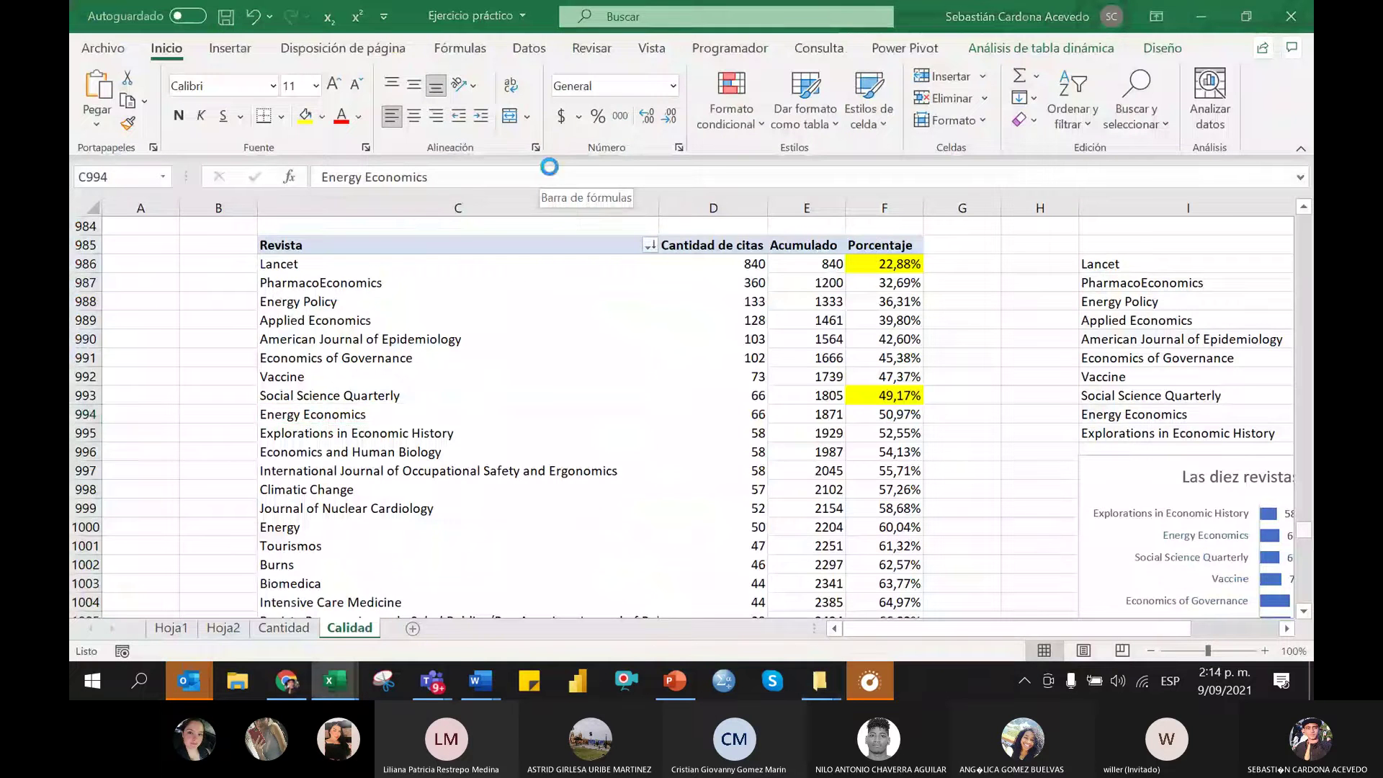
{"action": "left_click", "coordinate": [452, 280]}
{"action": "left_click", "coordinate": [421, 250]}
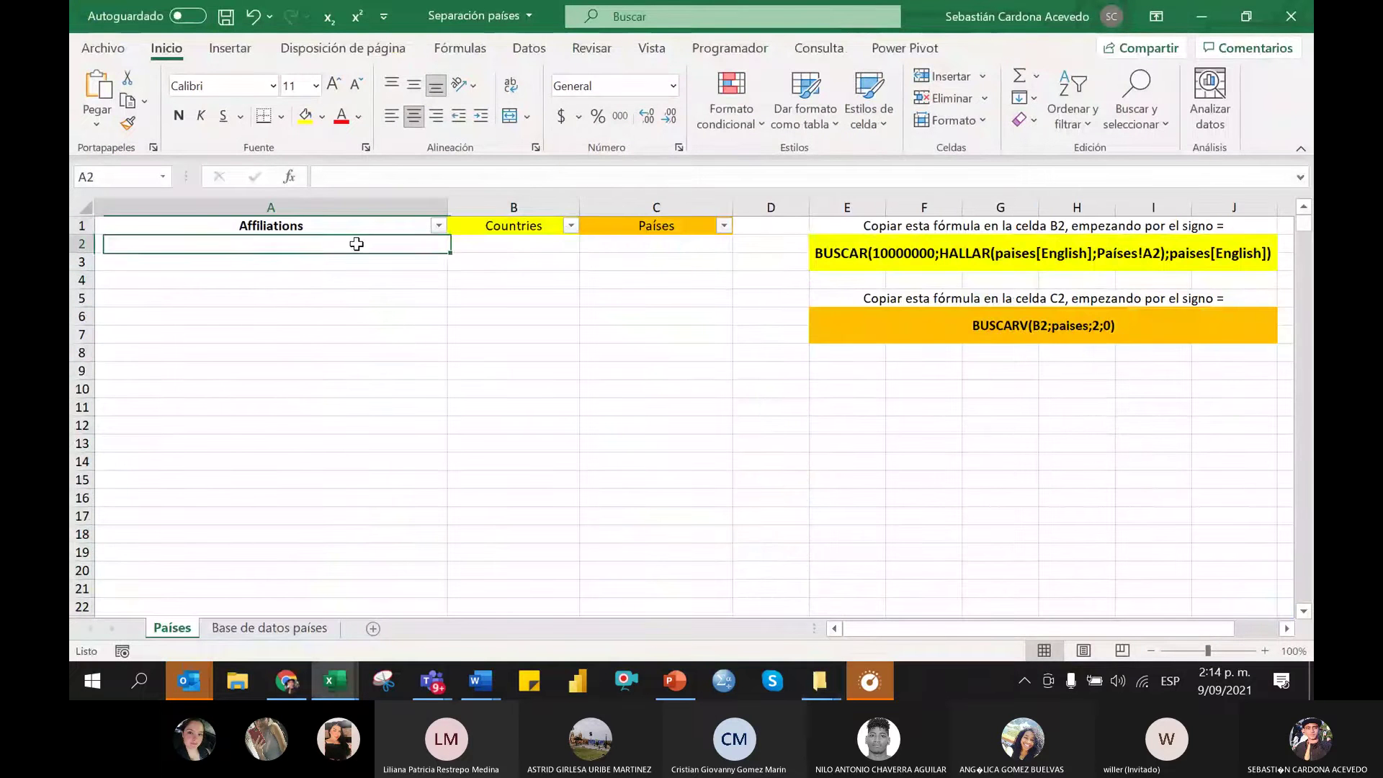
Switch to the Ejercicio práctico workbook and show the start of the data on the Hoja1 sheet
{"action": "key", "text": "alt+Tab"}
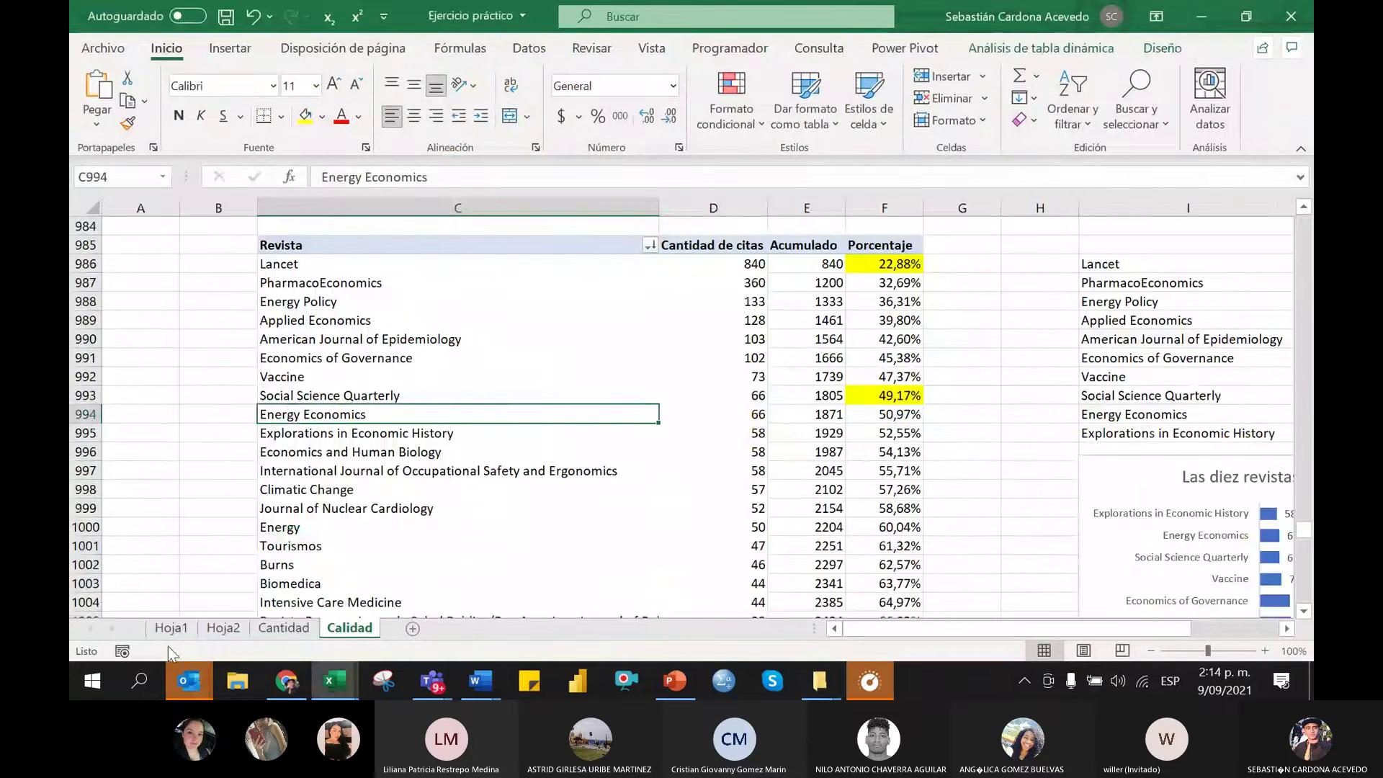
{"action": "left_click", "coordinate": [171, 628]}
{"action": "left_click", "coordinate": [340, 413]}
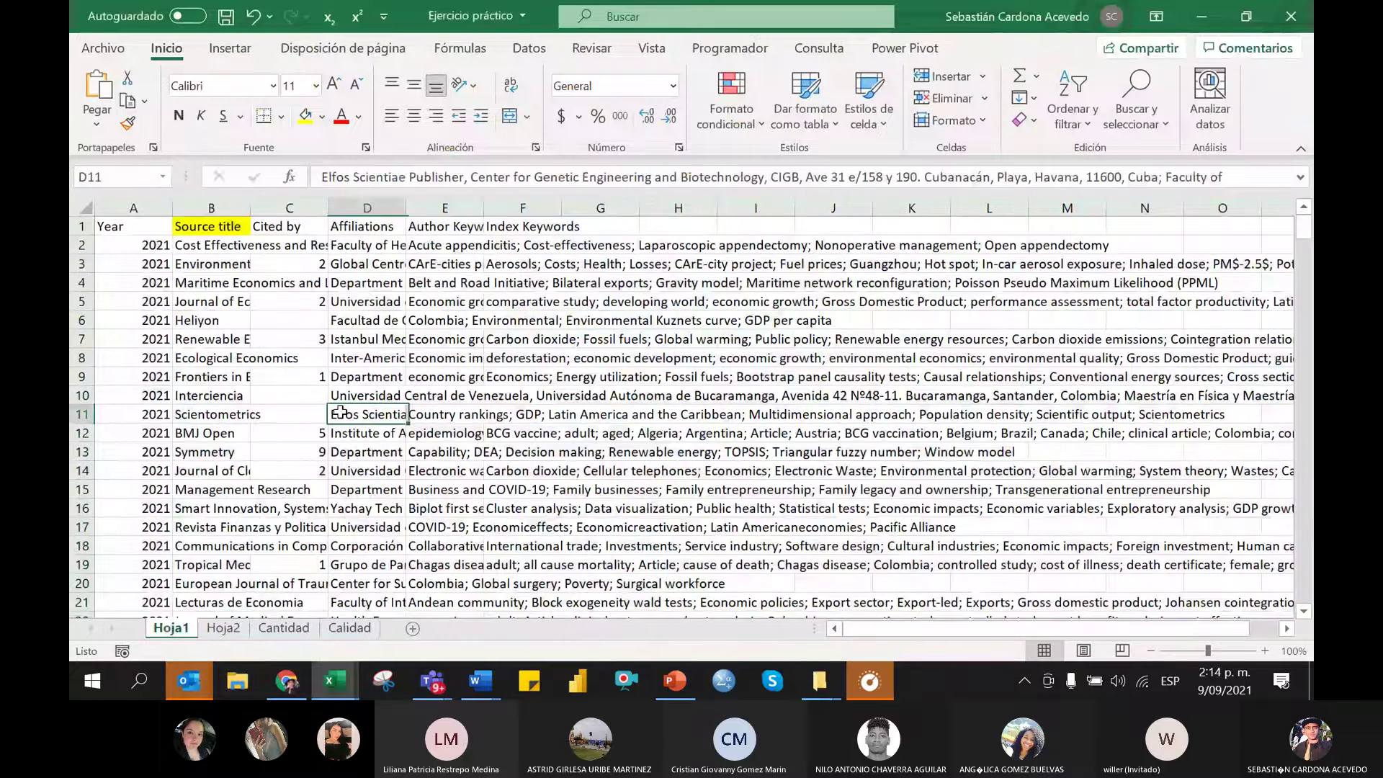
{"action": "left_click", "coordinate": [106, 245]}
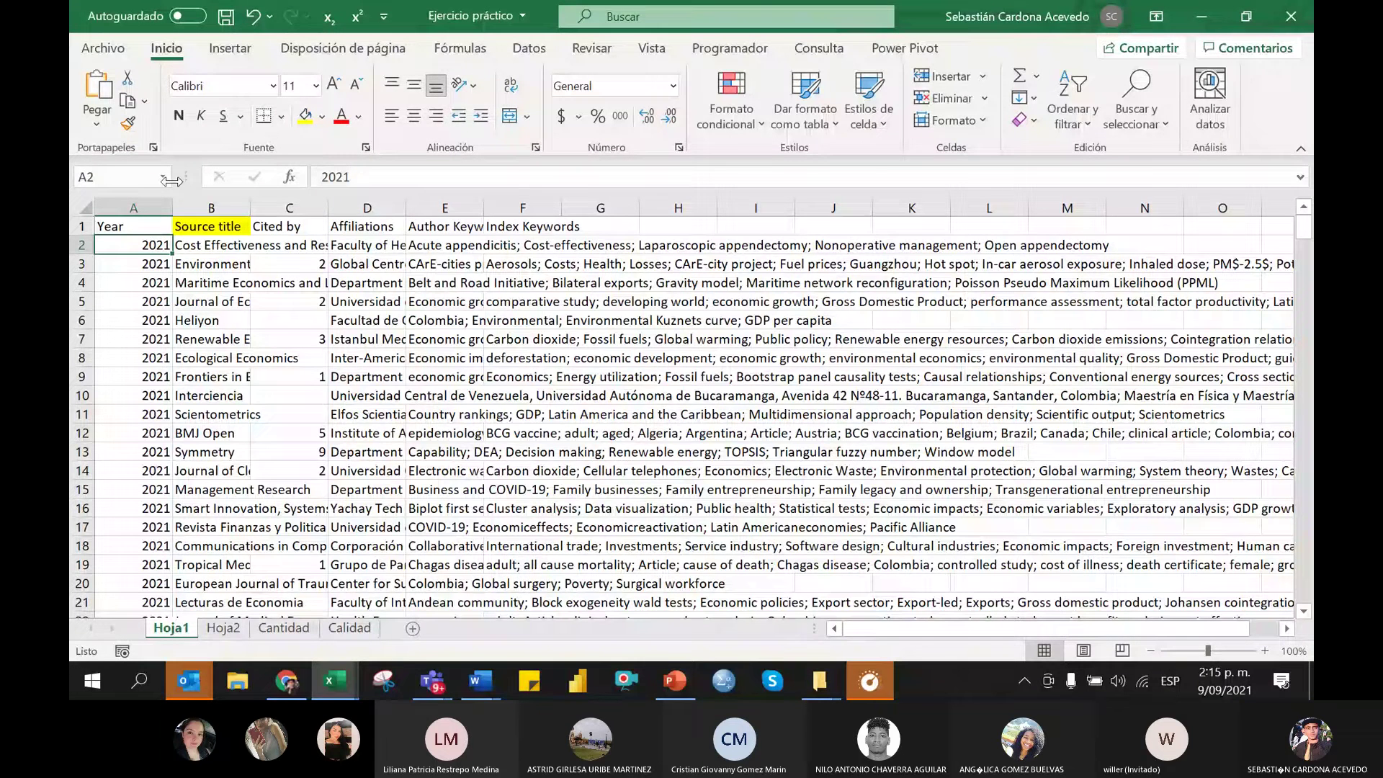
Switch to the Microsoft Teams meeting window, check the meeting chat and close it again
{"action": "key", "text": "alt+Tab"}
{"action": "key", "text": "alt+Tab"}
{"action": "key", "text": "alt+Tab"}
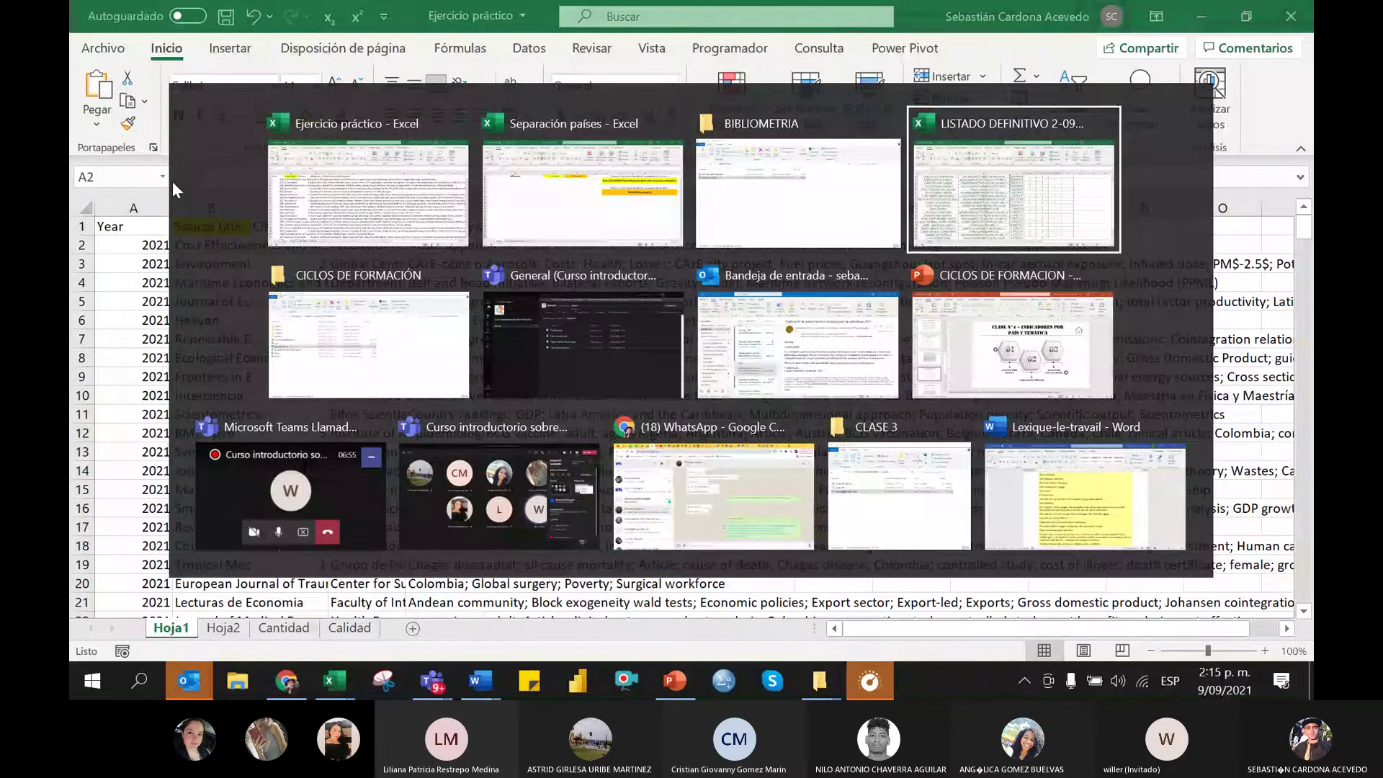
{"action": "key", "text": "alt+Tab"}
{"action": "key", "text": "alt+Tab"}
{"action": "key", "text": "alt+Tab"}
{"action": "key", "text": "alt+Tab"}
{"action": "key", "text": "alt+Tab"}
{"action": "key", "text": "alt+Tab"}
{"action": "key", "text": "alt+Tab"}
{"action": "key", "text": "alt+Tab"}
{"action": "key", "text": "alt+Tab"}
{"action": "key", "text": "alt+shift+Tab"}
{"action": "key", "text": "alt+shift+Tab"}
{"action": "key", "text": "alt+shift+Tab"}
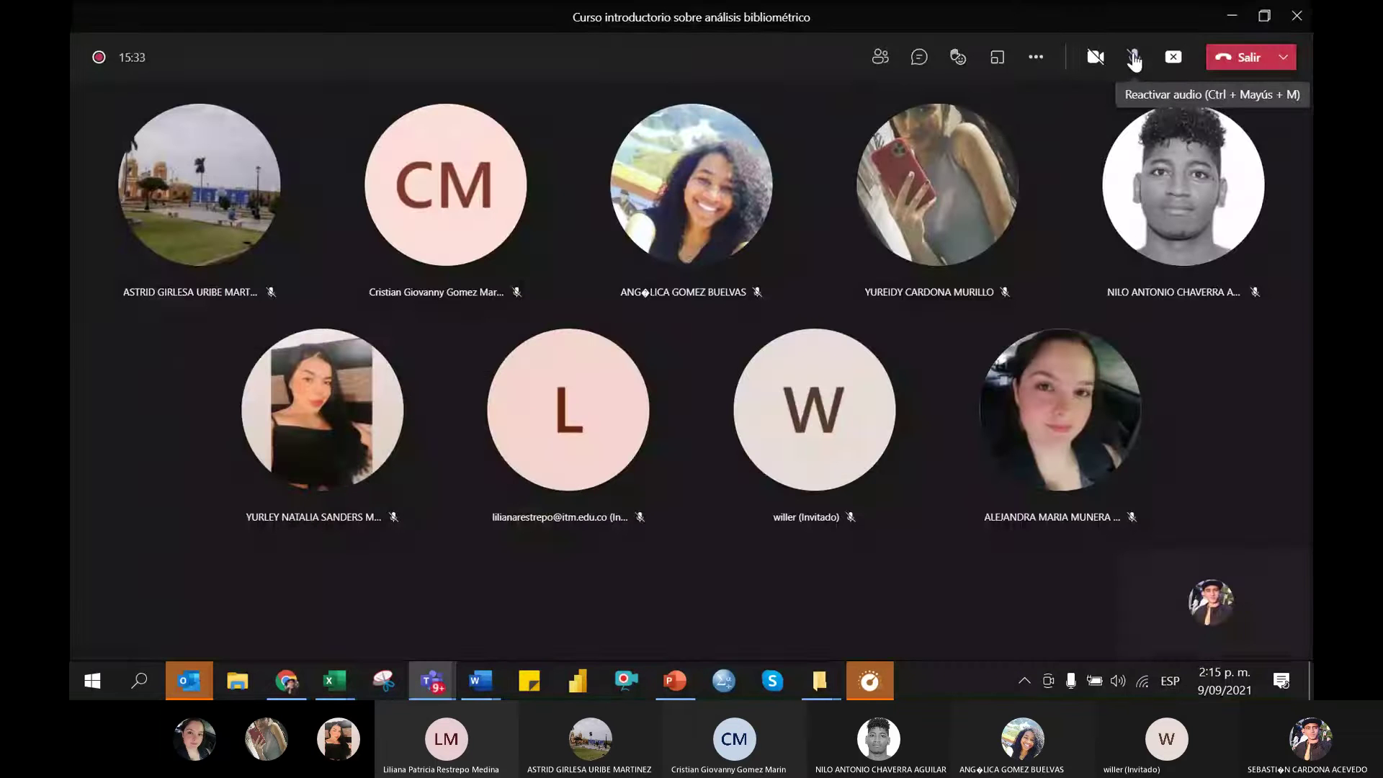
{"action": "left_click", "coordinate": [920, 58]}
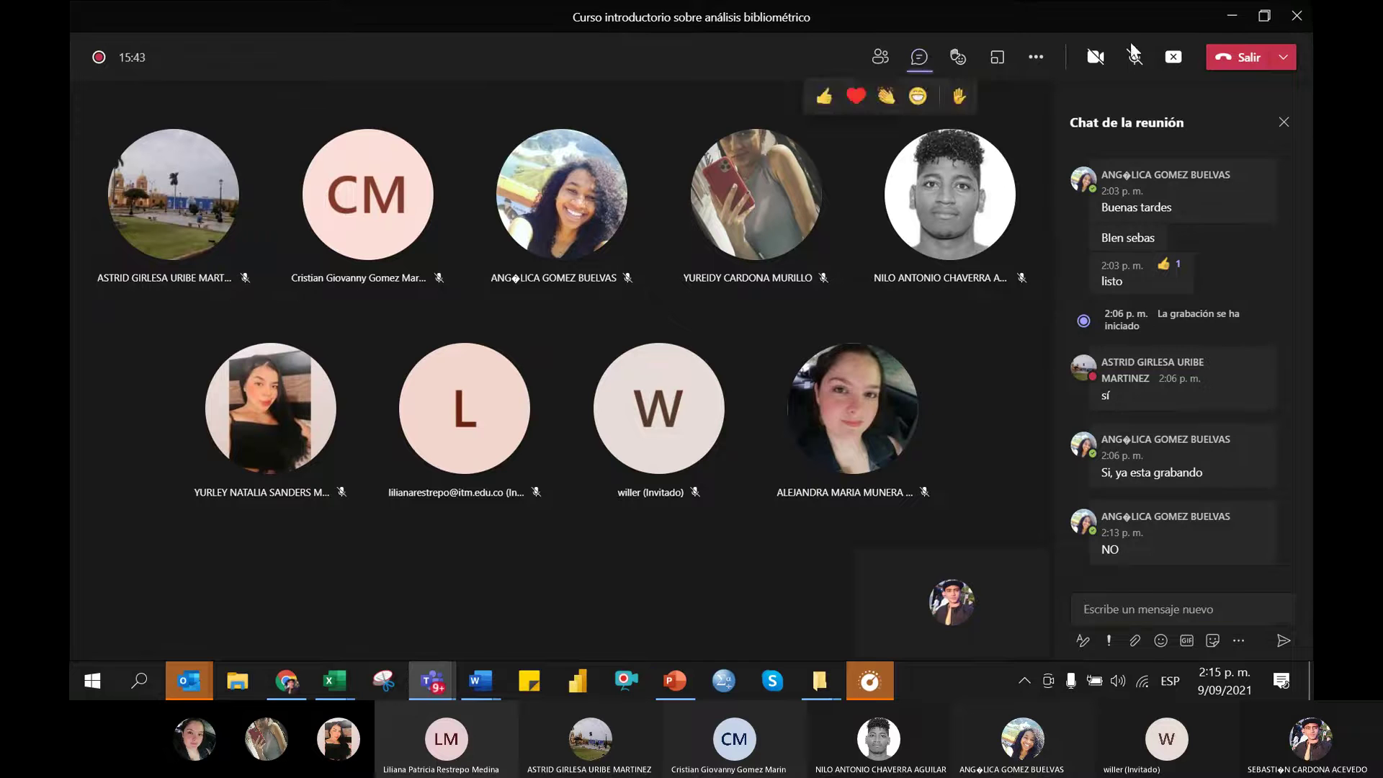
{"action": "left_click", "coordinate": [1282, 127]}
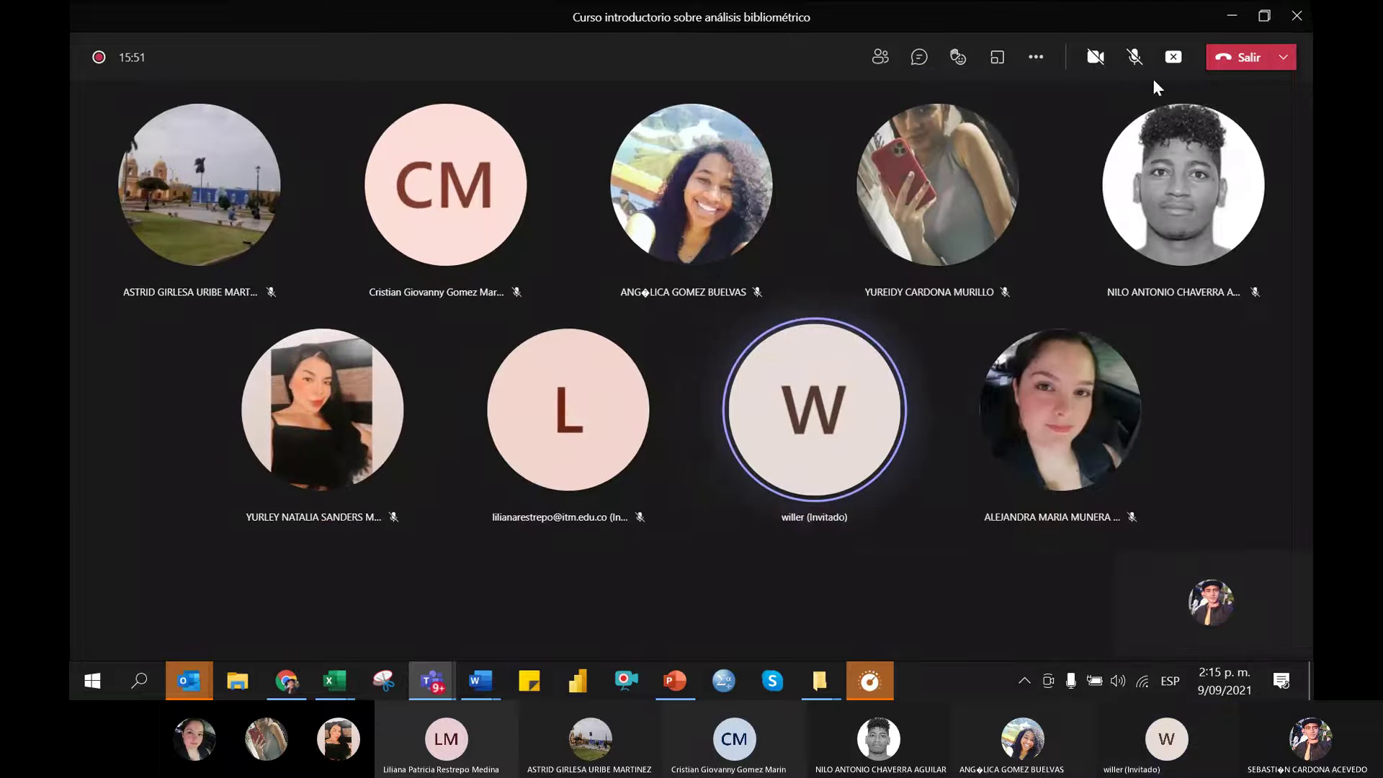
Alternate between unmuting and muting the microphone in the meeting, leaving it unmuted
{"action": "left_click", "coordinate": [1134, 59]}
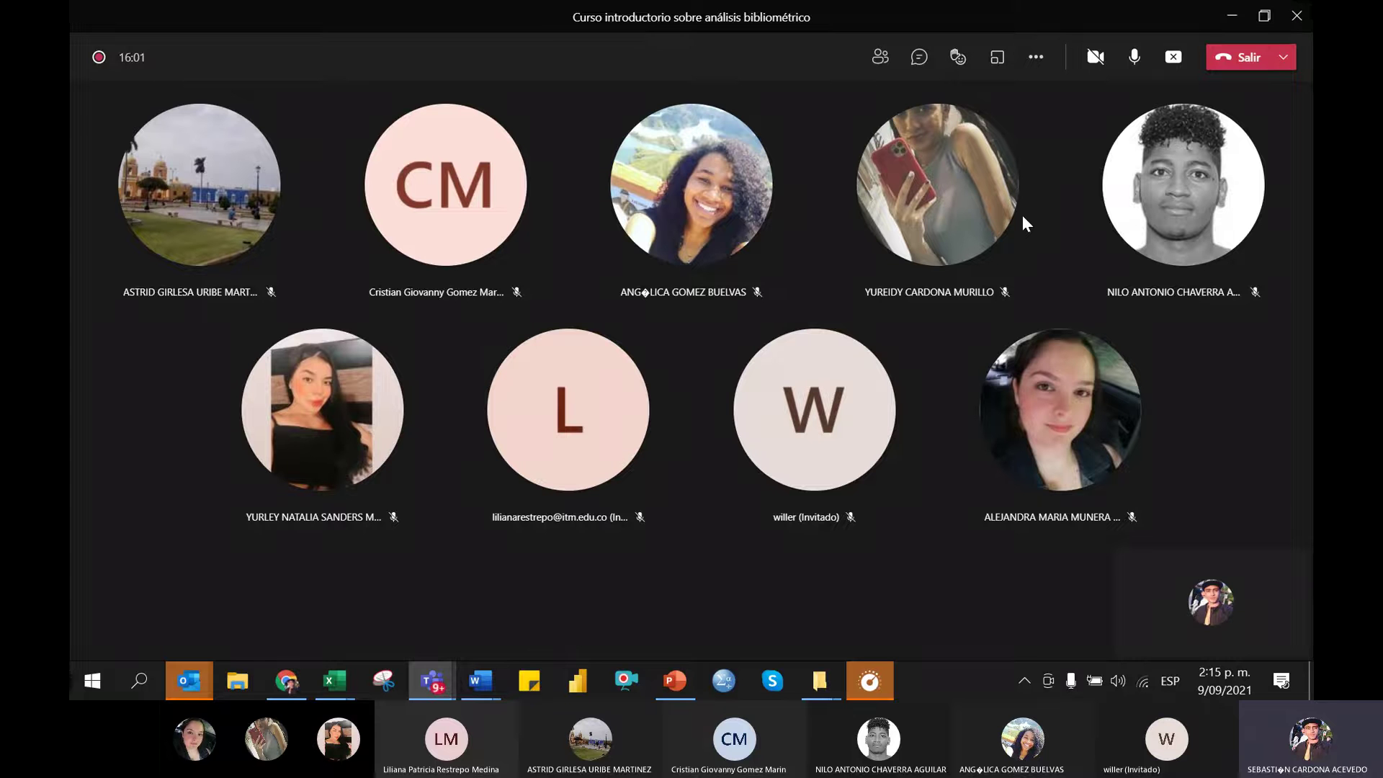
{"action": "left_click", "coordinate": [1135, 59]}
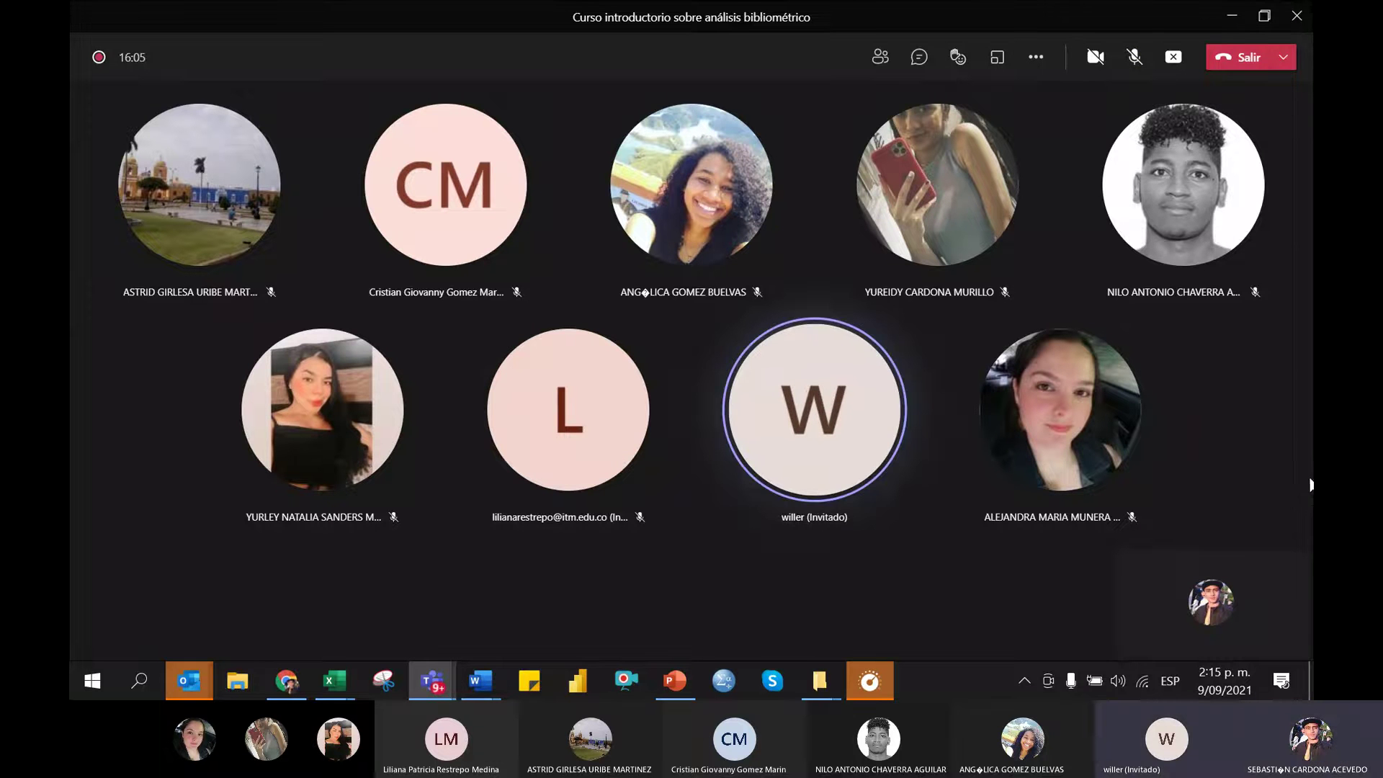
{"action": "left_click", "coordinate": [1188, 3]}
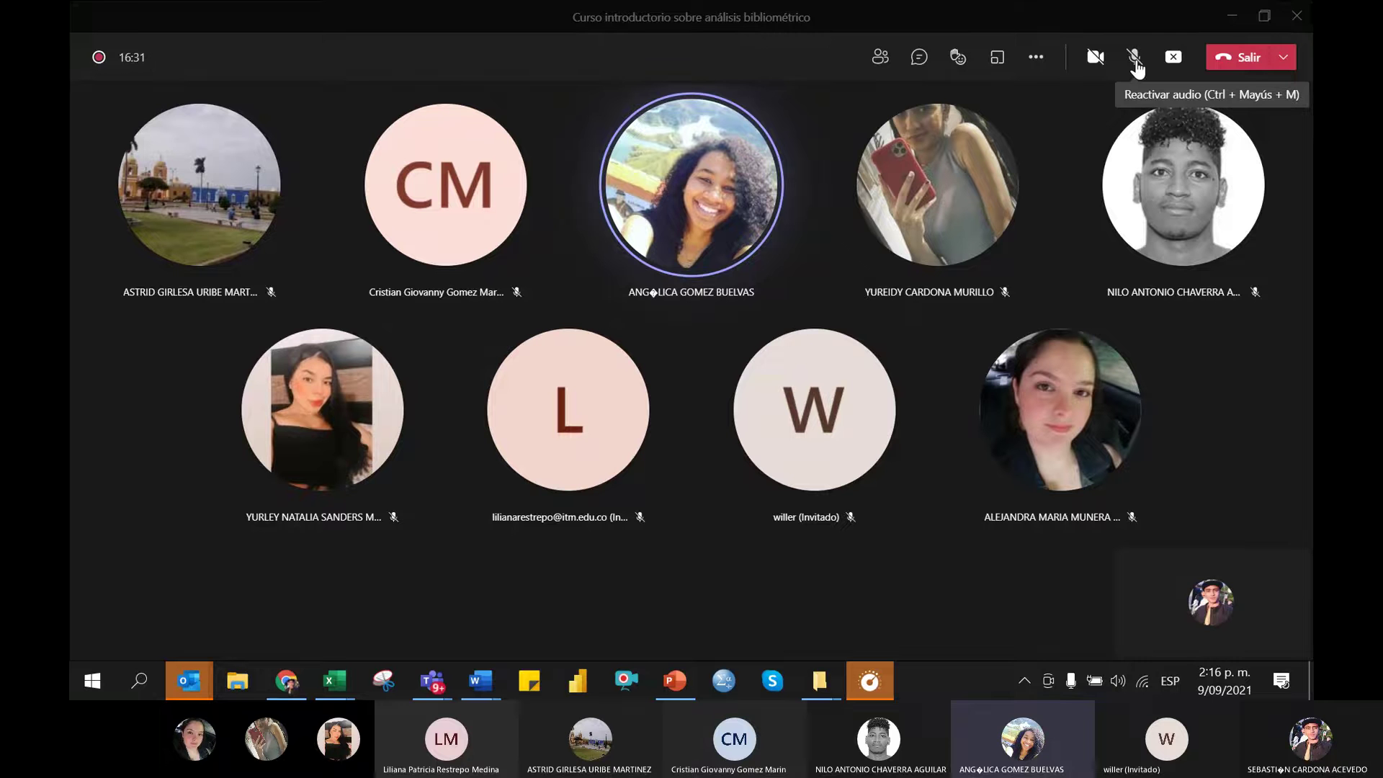
{"action": "left_click", "coordinate": [1136, 63]}
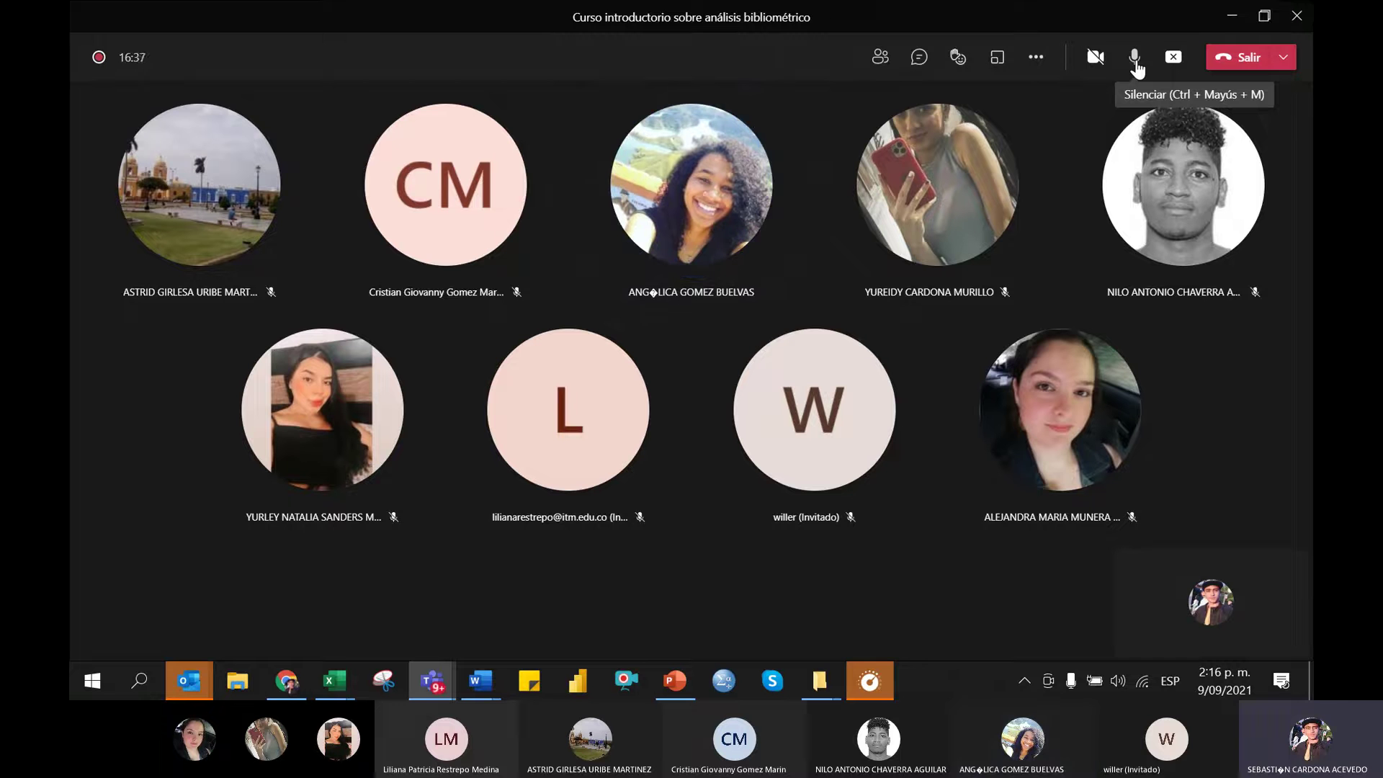
{"action": "left_click", "coordinate": [1136, 63]}
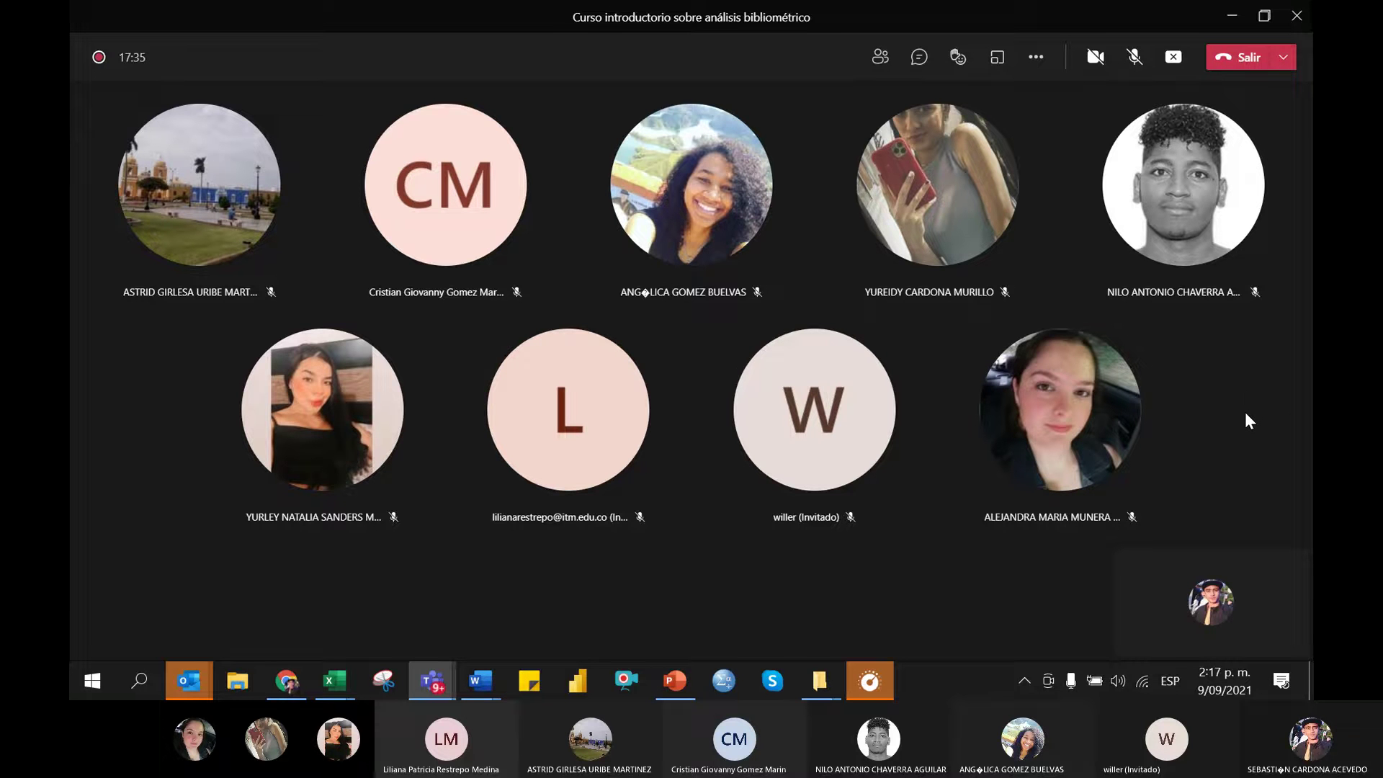
{"action": "left_click", "coordinate": [1135, 57]}
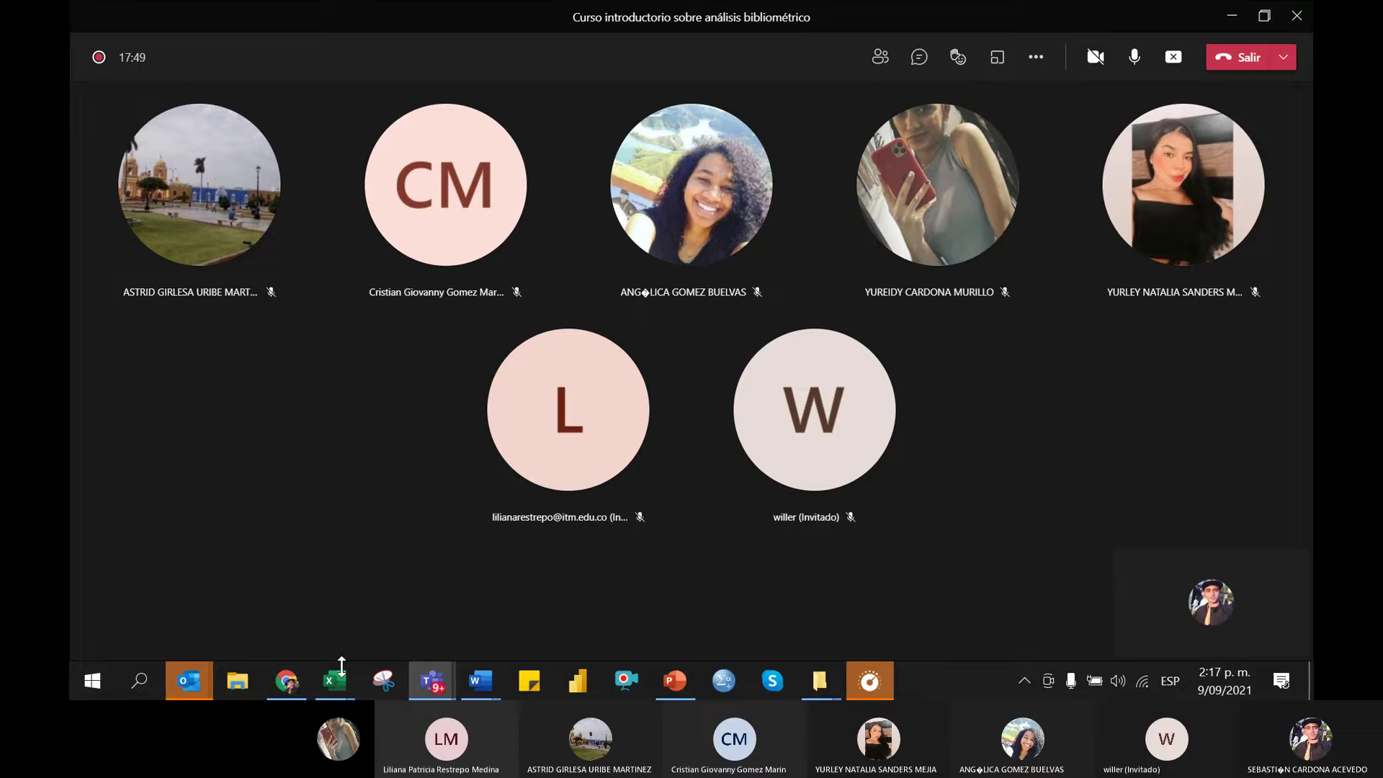
Return to the Ejercicio práctico workbook in Excel and review the Year, Source title, keyword and Affiliations columns on Hoja1
{"action": "mouse_move", "coordinate": [335, 681]}
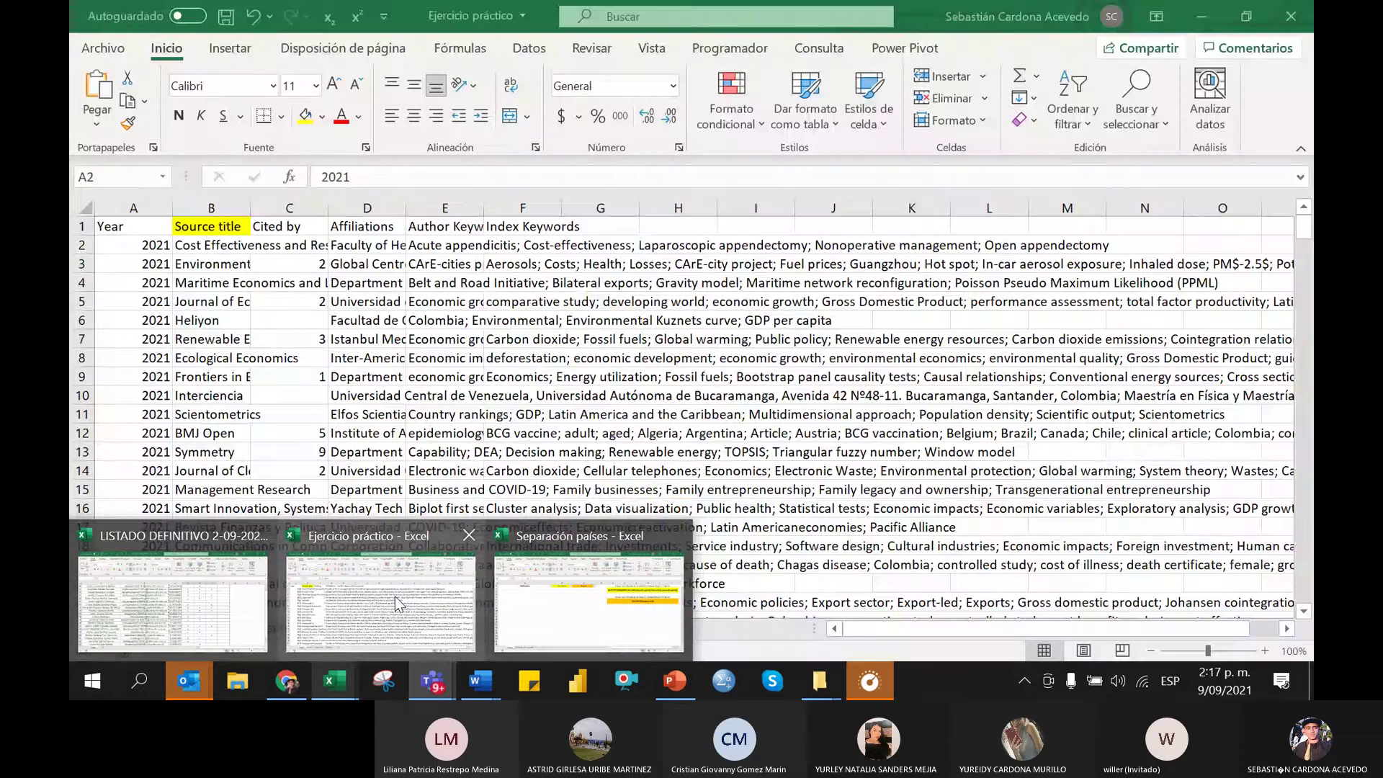
{"action": "left_click", "coordinate": [395, 596]}
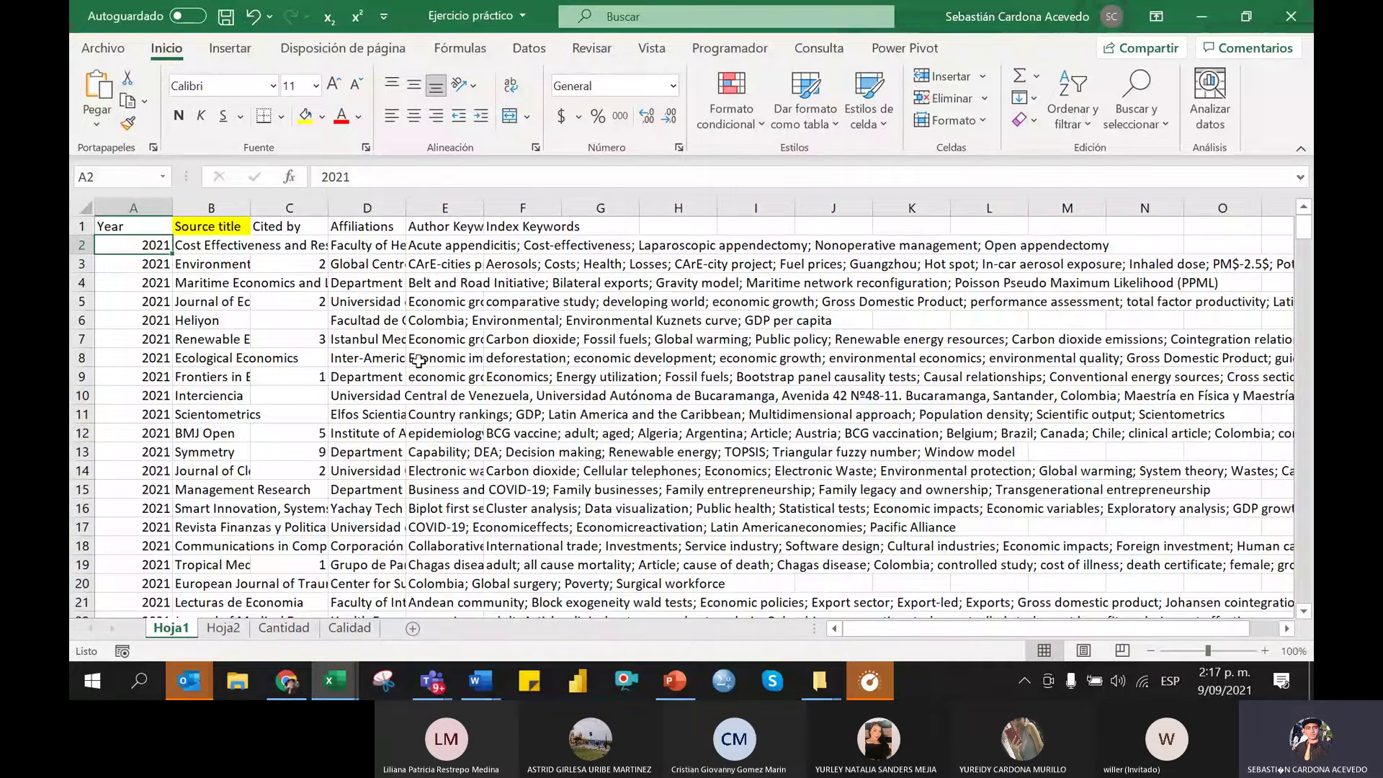
{"action": "scroll", "coordinate": [389, 361], "scroll_direction": "down", "scroll_amount": 1}
{"action": "scroll", "coordinate": [377, 406], "scroll_direction": "up", "scroll_amount": 1}
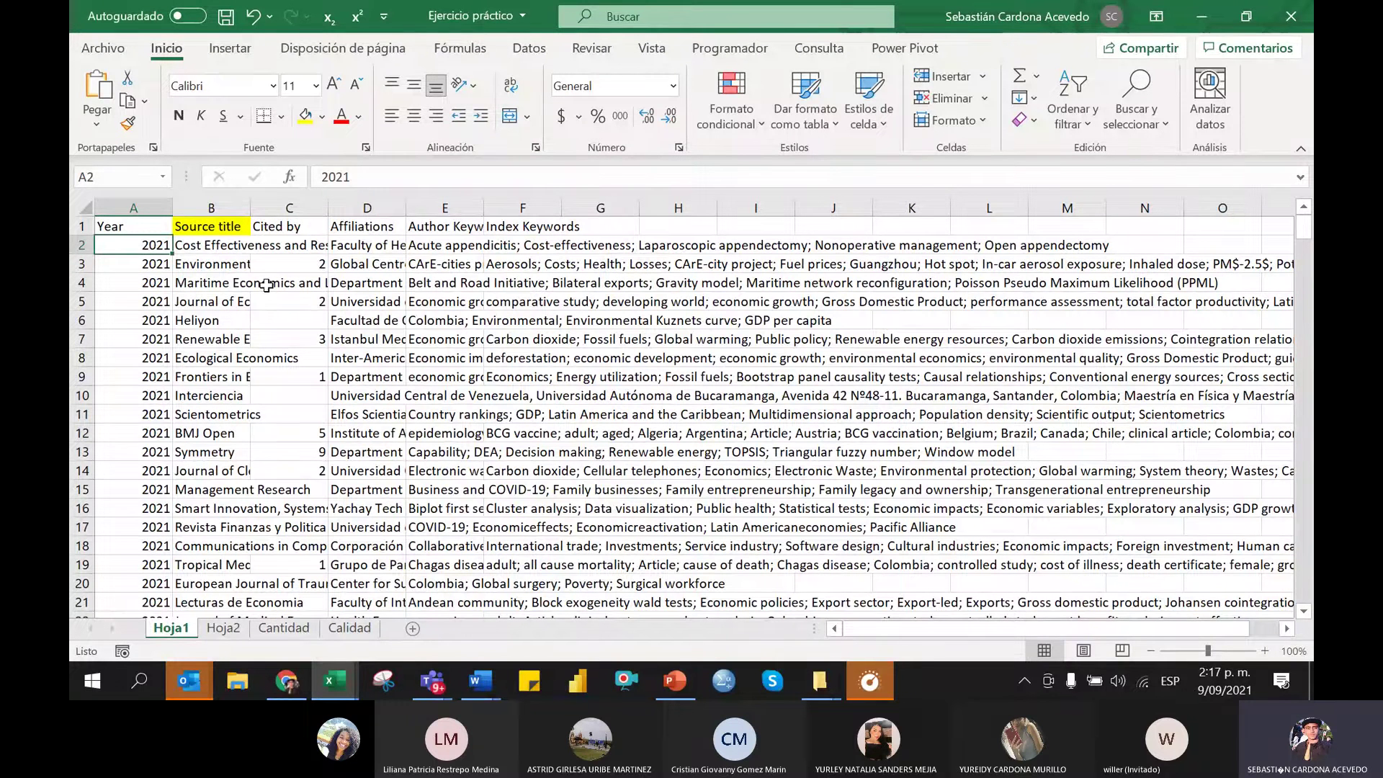
{"action": "left_click_drag", "start_coordinate": [133, 226], "coordinate": [148, 358]}
{"action": "left_click", "coordinate": [150, 265]}
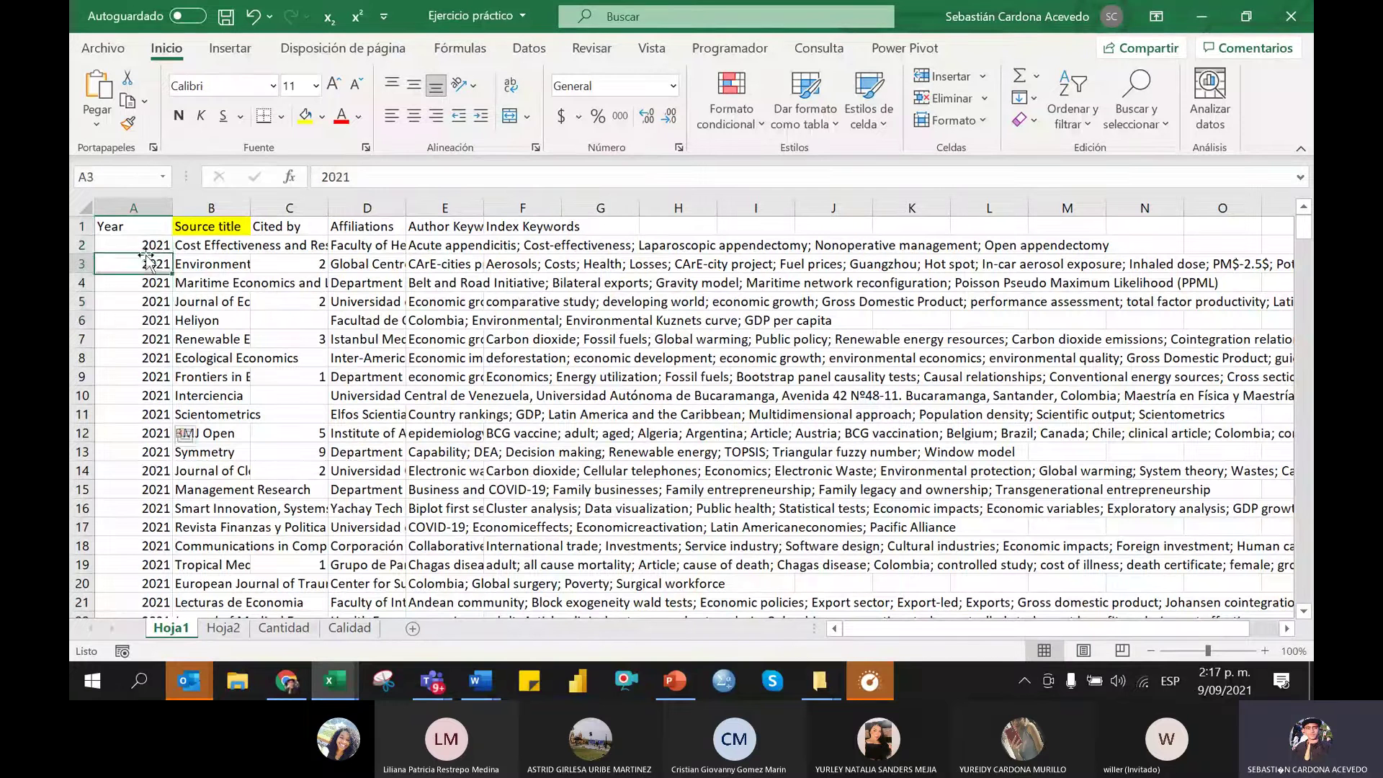
{"action": "left_click", "coordinate": [193, 223]}
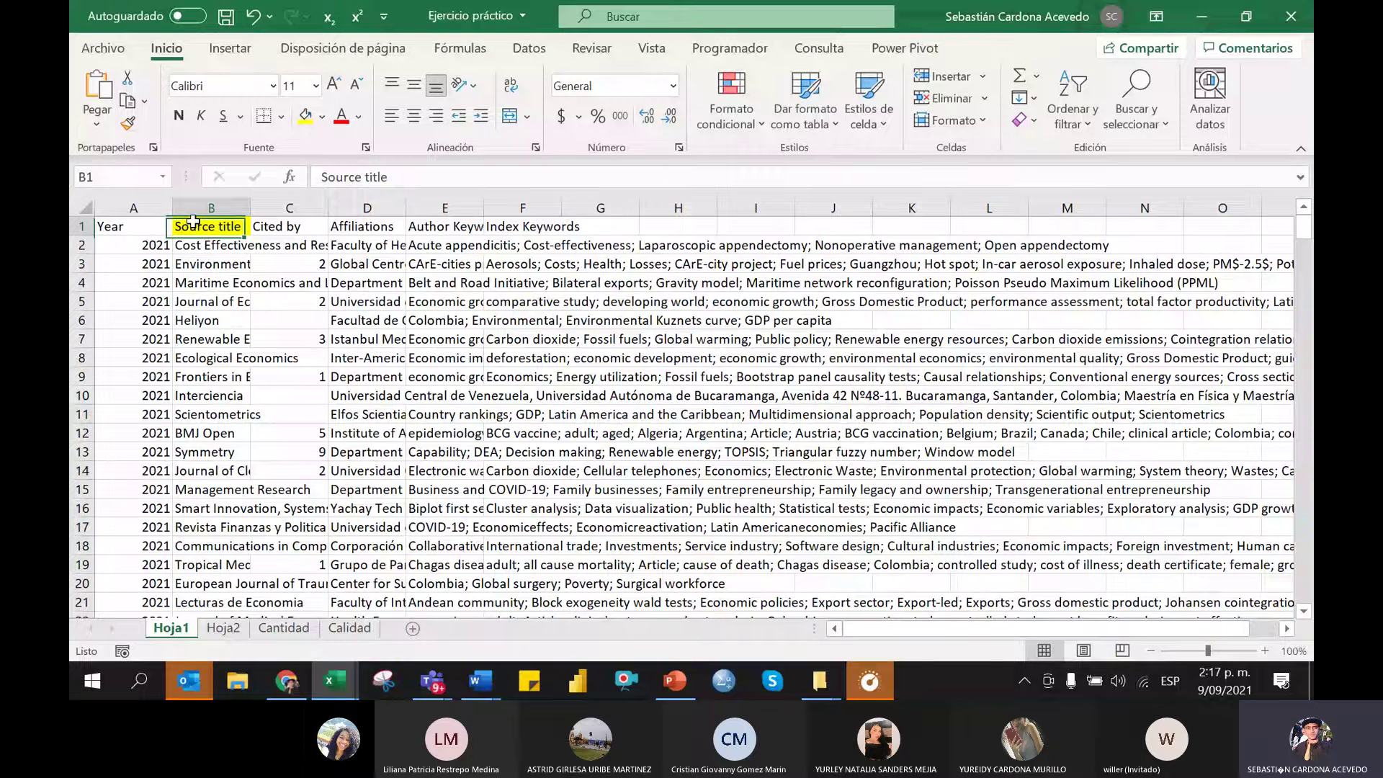
{"action": "left_click_drag", "start_coordinate": [193, 223], "coordinate": [209, 320]}
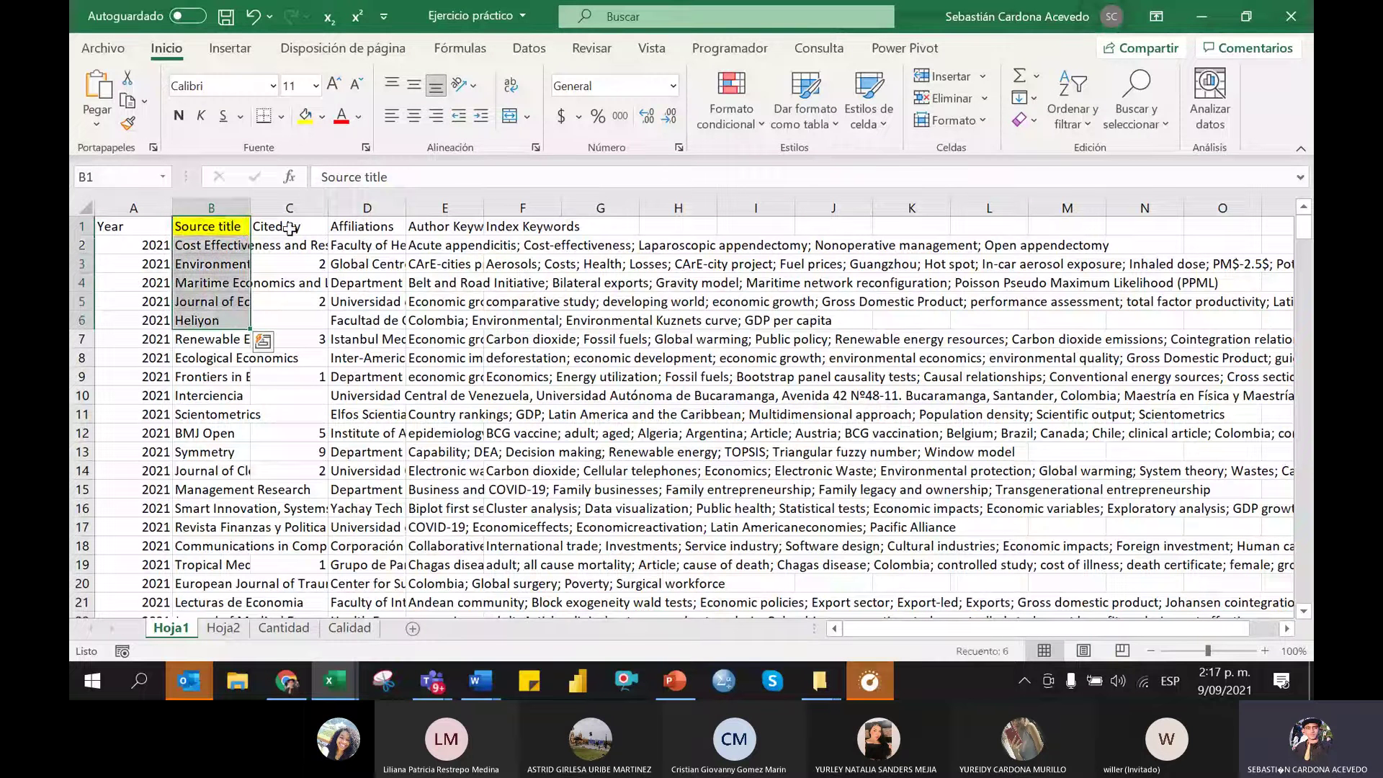
{"action": "left_click_drag", "start_coordinate": [432, 226], "coordinate": [605, 246]}
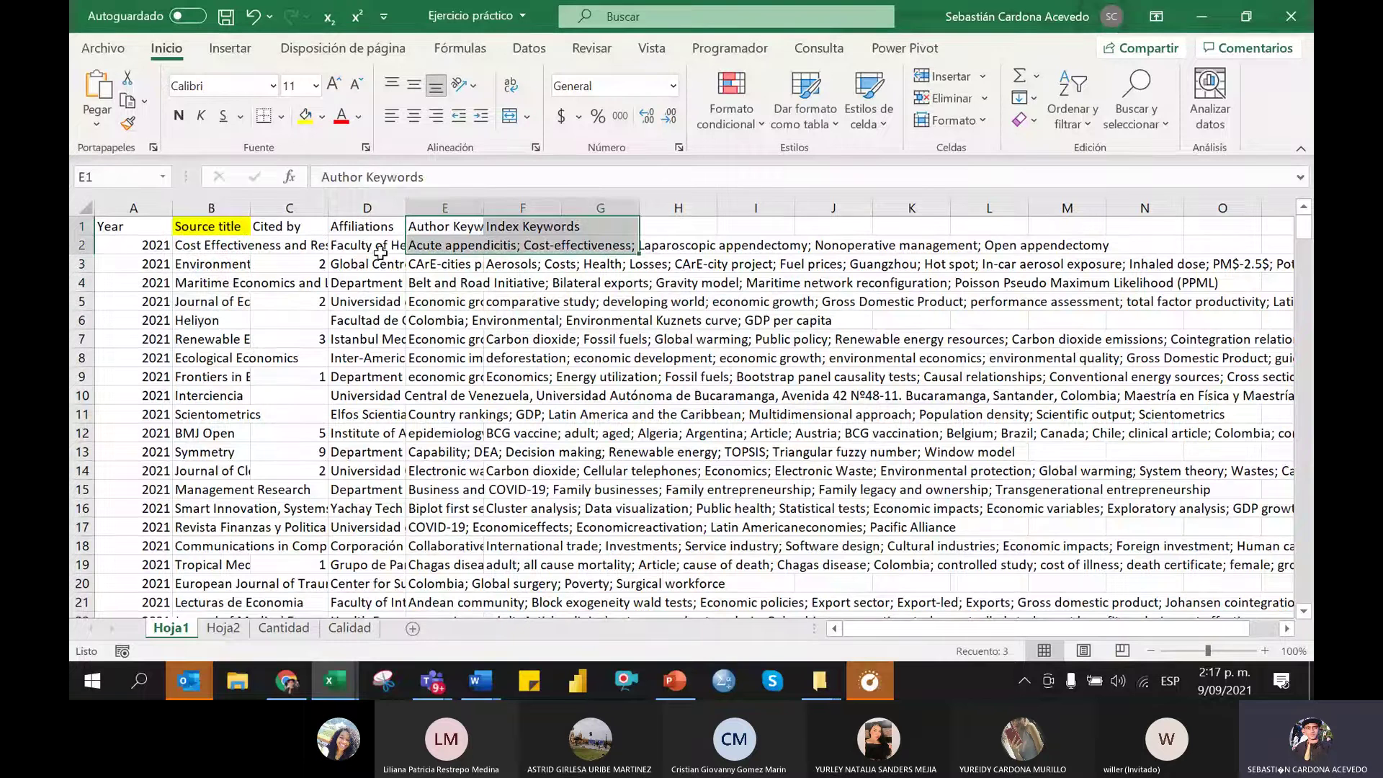
{"action": "left_click", "coordinate": [355, 226]}
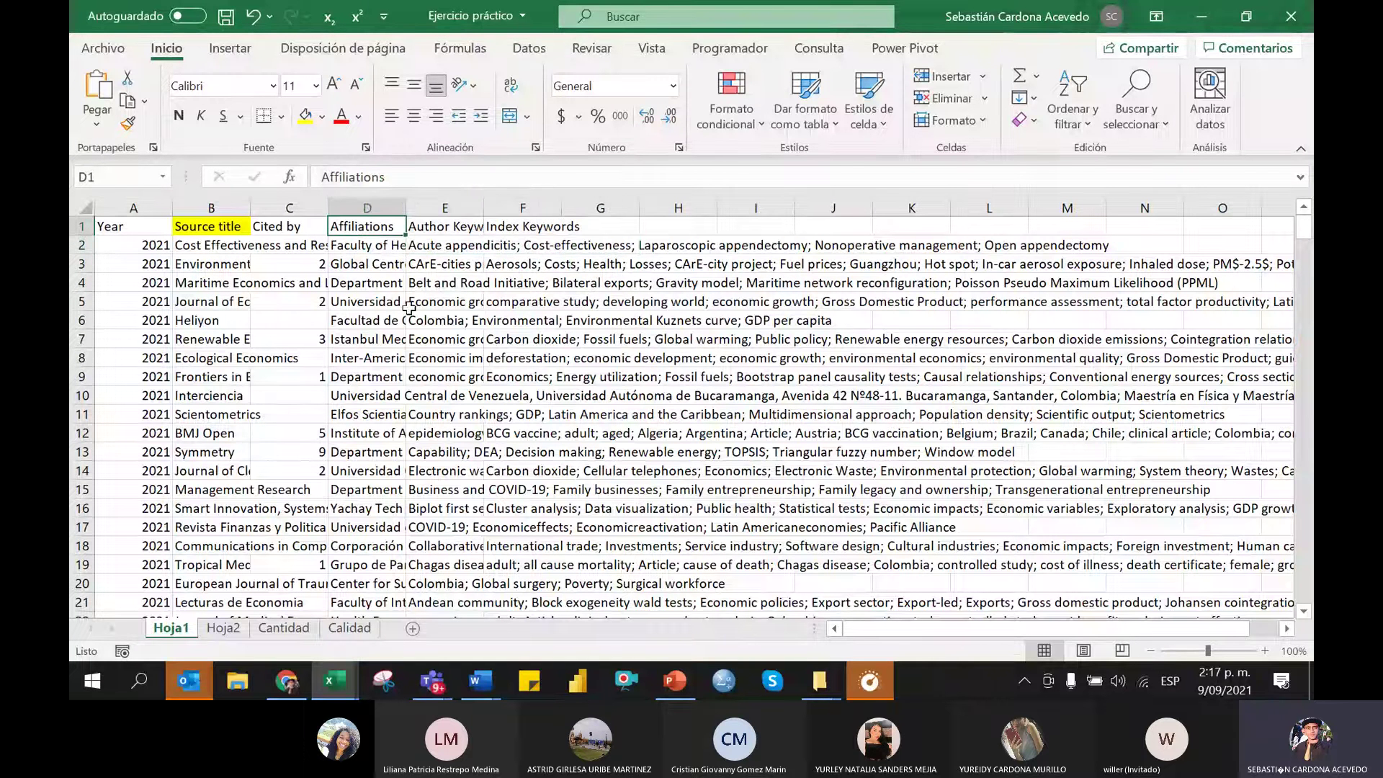
Examine the faculty, university, address and country parts of the affiliation in cell D2 without changing the text
{"action": "left_click", "coordinate": [358, 246]}
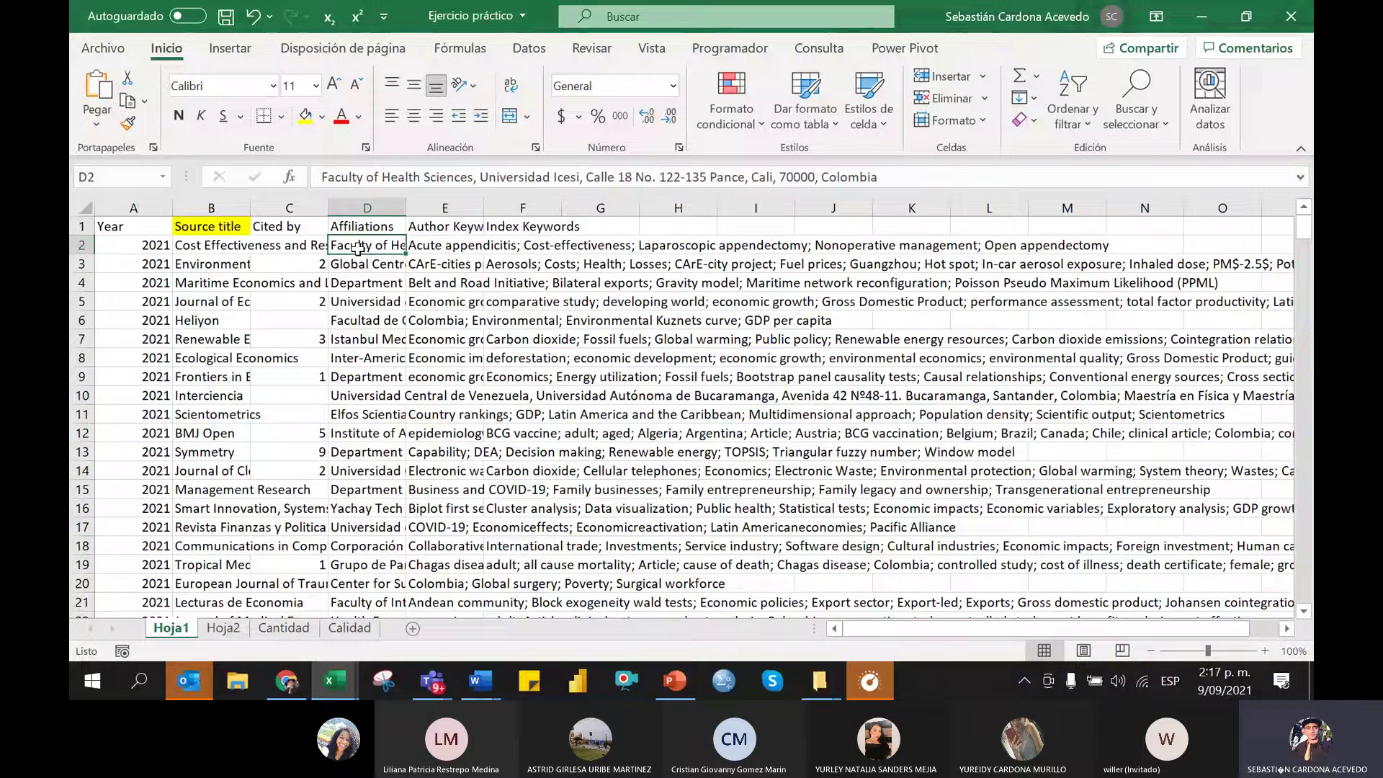
{"action": "left_click_drag", "start_coordinate": [323, 182], "coordinate": [497, 180]}
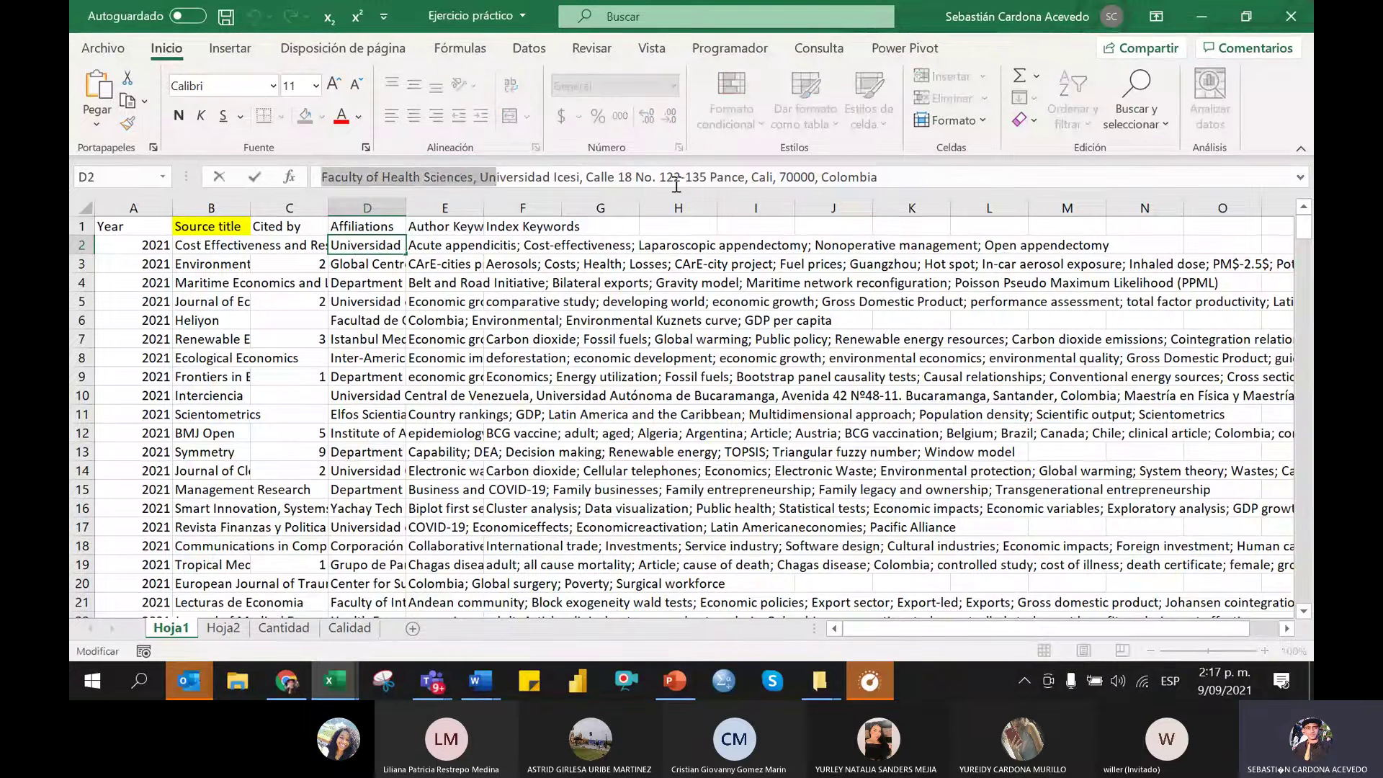
{"action": "left_click_drag", "start_coordinate": [585, 177], "coordinate": [680, 178]}
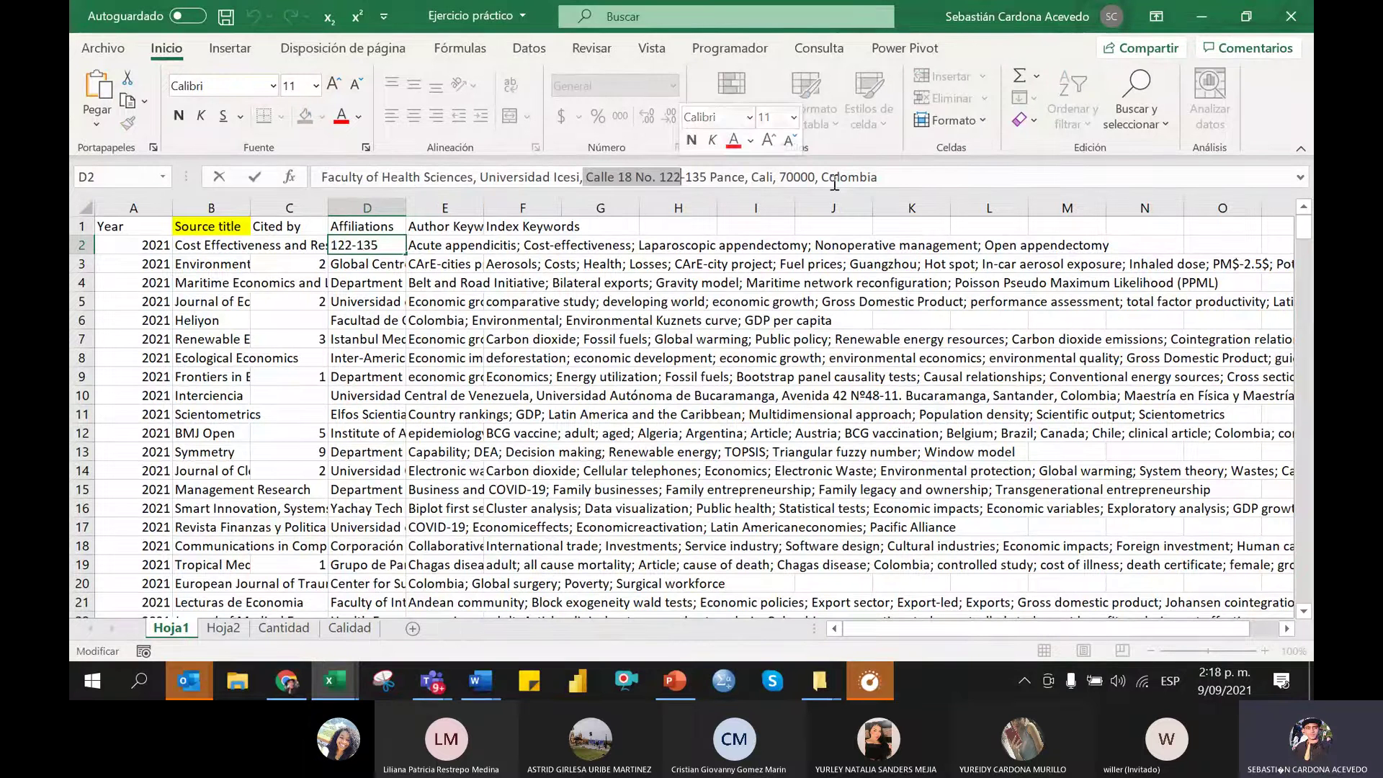
{"action": "double_click", "coordinate": [834, 183]}
{"action": "key", "text": "Return"}
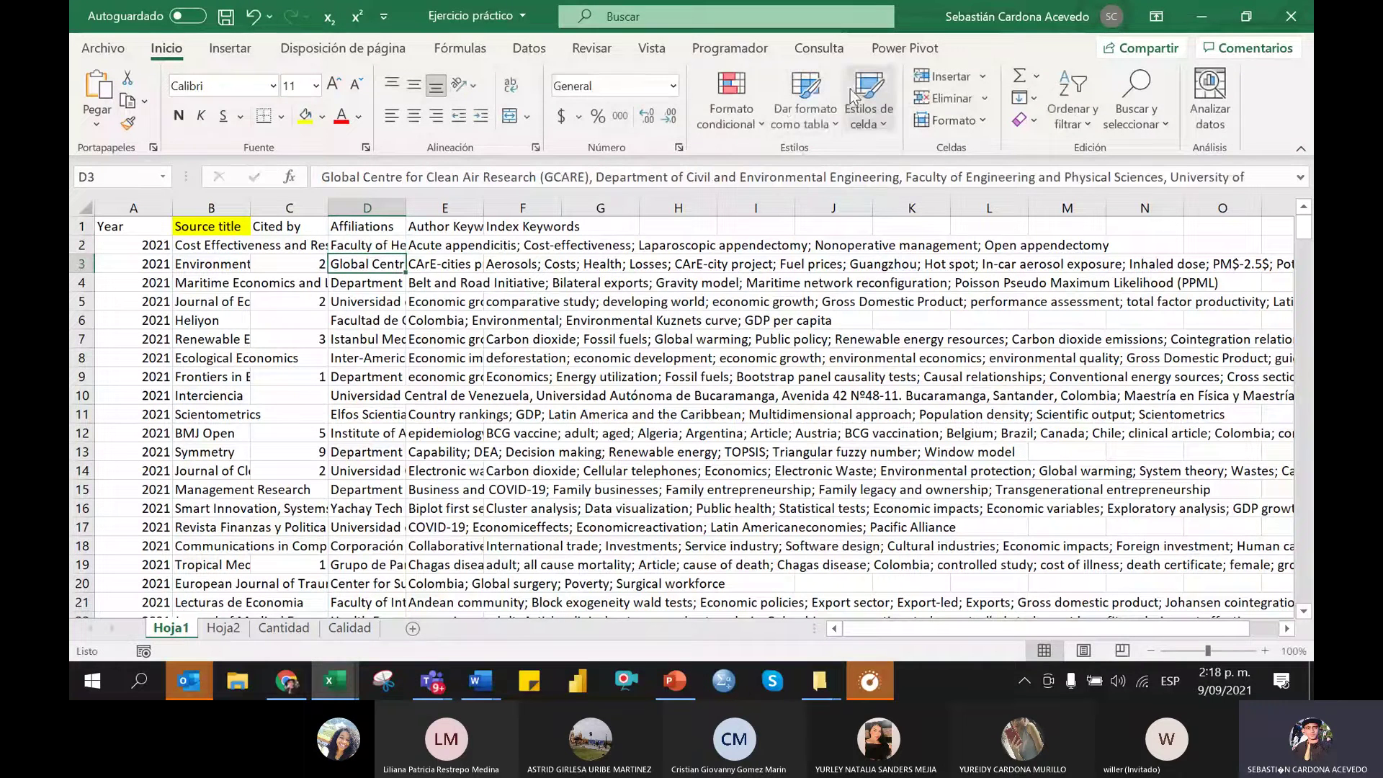
Expand the formula bar and examine the countries listed in the affiliations of cell D3, then reselect cell D2
{"action": "left_click", "coordinate": [1303, 179]}
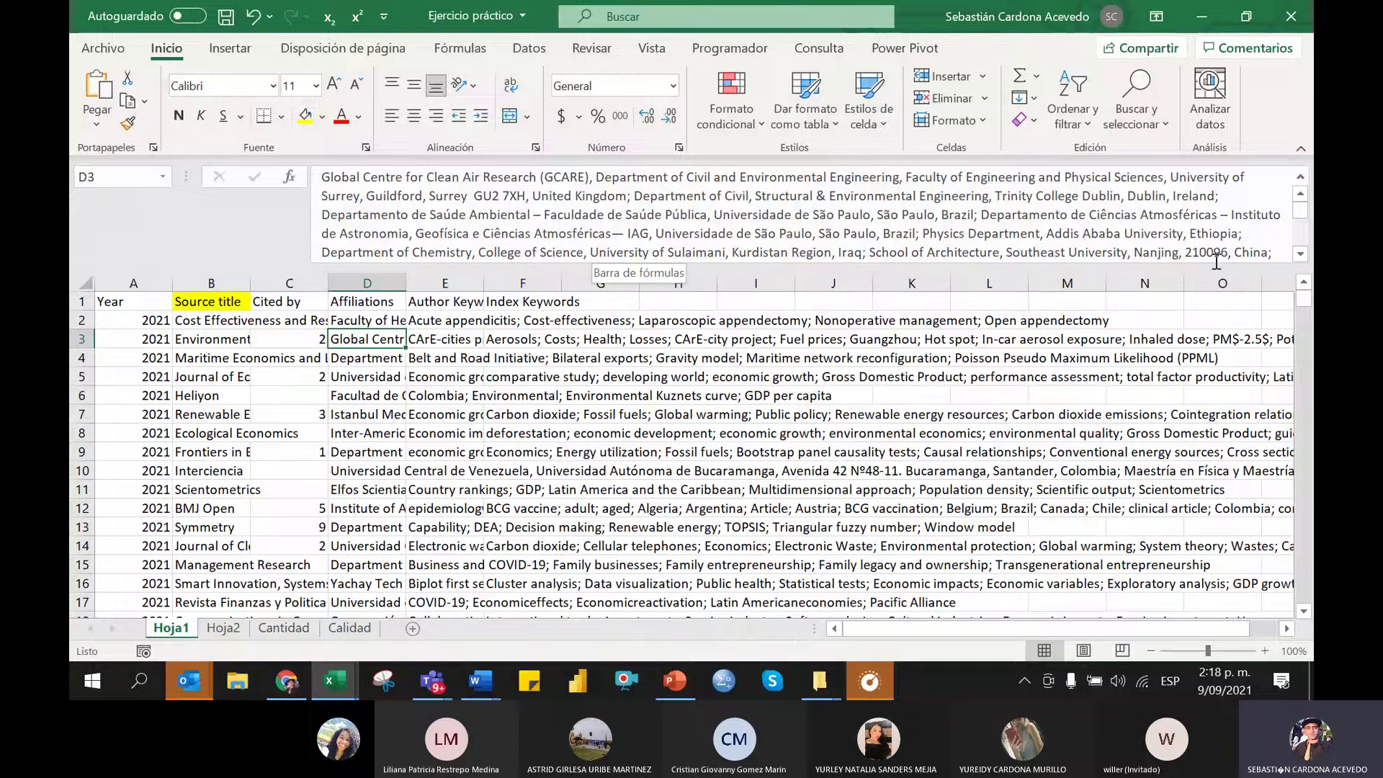
{"action": "scroll", "coordinate": [1303, 216], "scroll_direction": "down", "scroll_amount": 5}
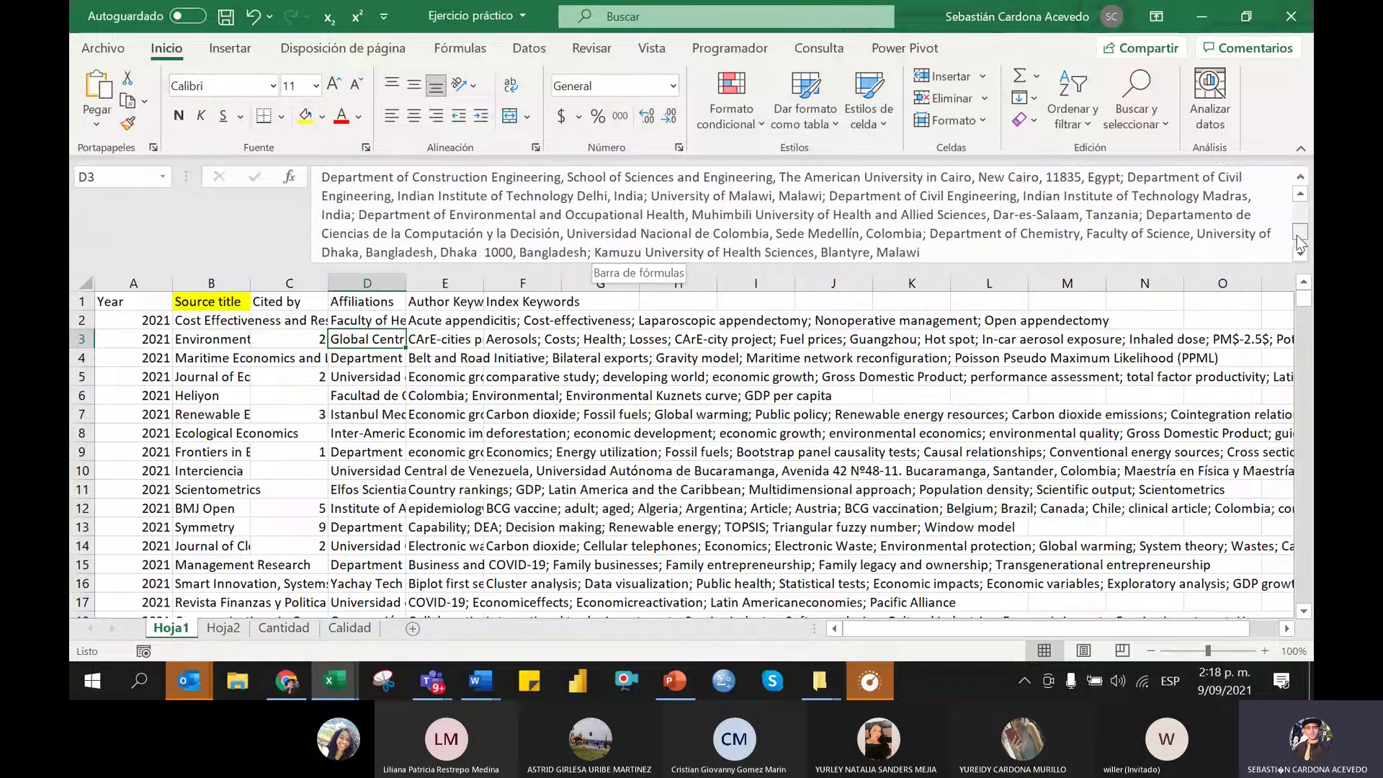
{"action": "scroll", "coordinate": [1289, 211], "scroll_direction": "up", "scroll_amount": 4}
{"action": "scroll", "coordinate": [1288, 210], "scroll_direction": "up", "scroll_amount": 1}
{"action": "scroll", "coordinate": [1278, 227], "scroll_direction": "down", "scroll_amount": 5}
{"action": "double_click", "coordinate": [892, 233]}
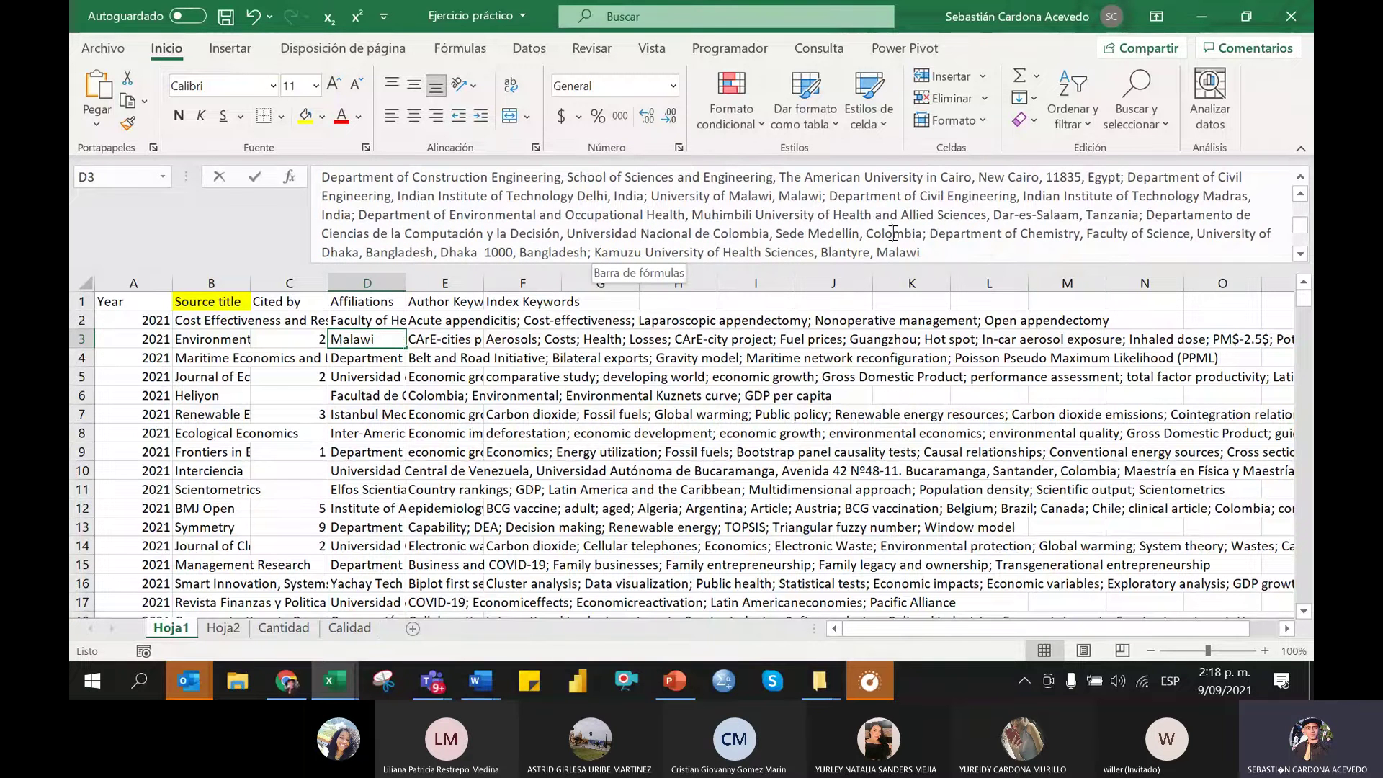
{"action": "double_click", "coordinate": [1112, 214]}
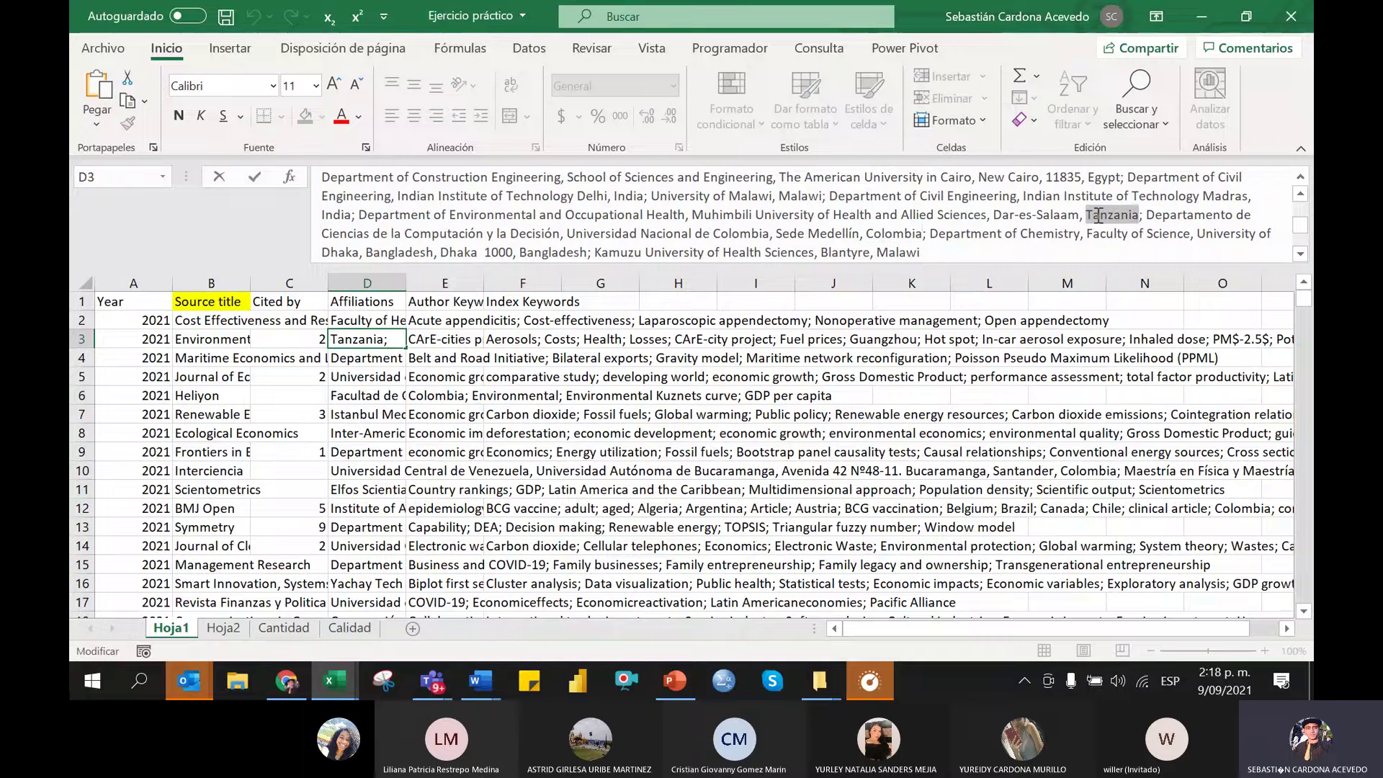
{"action": "double_click", "coordinate": [632, 196]}
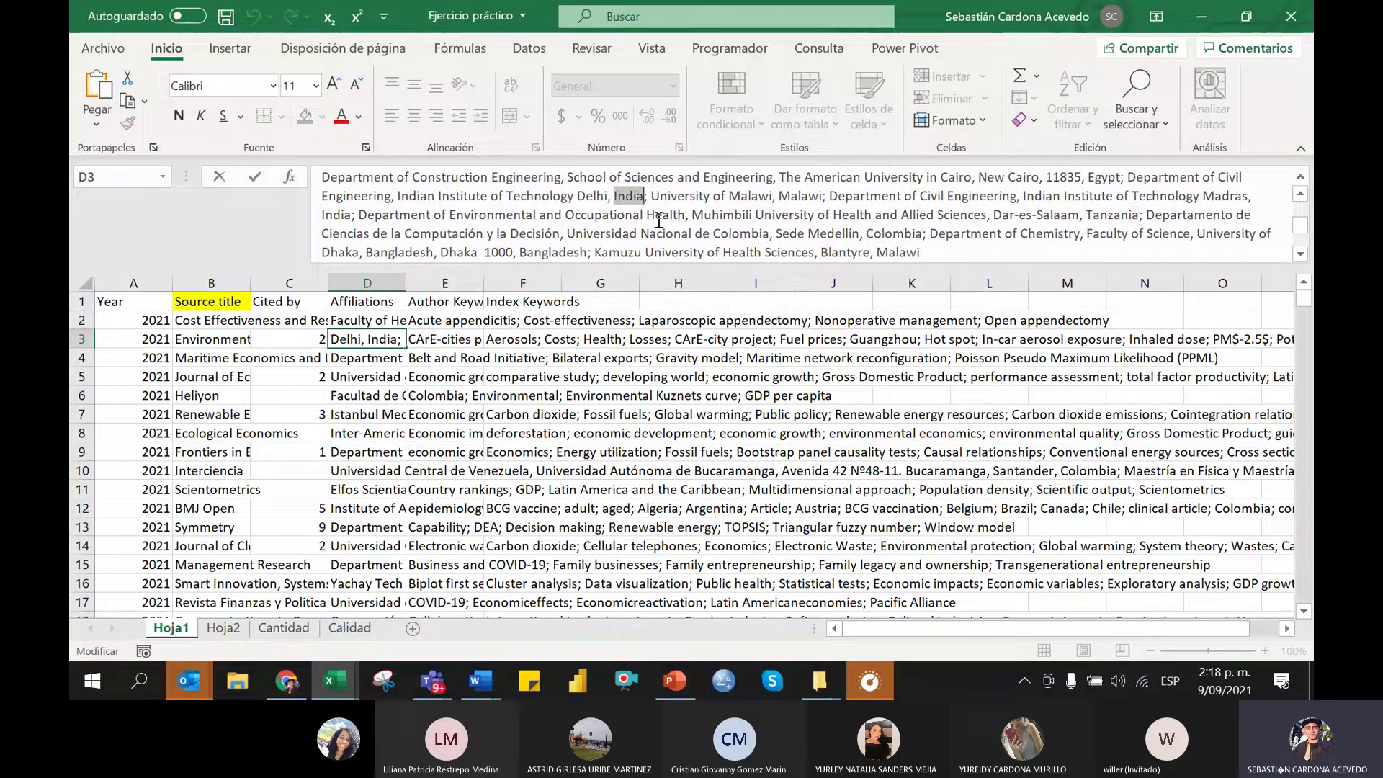
{"action": "left_click", "coordinate": [618, 418]}
{"action": "left_click", "coordinate": [385, 339]}
{"action": "left_click", "coordinate": [374, 325]}
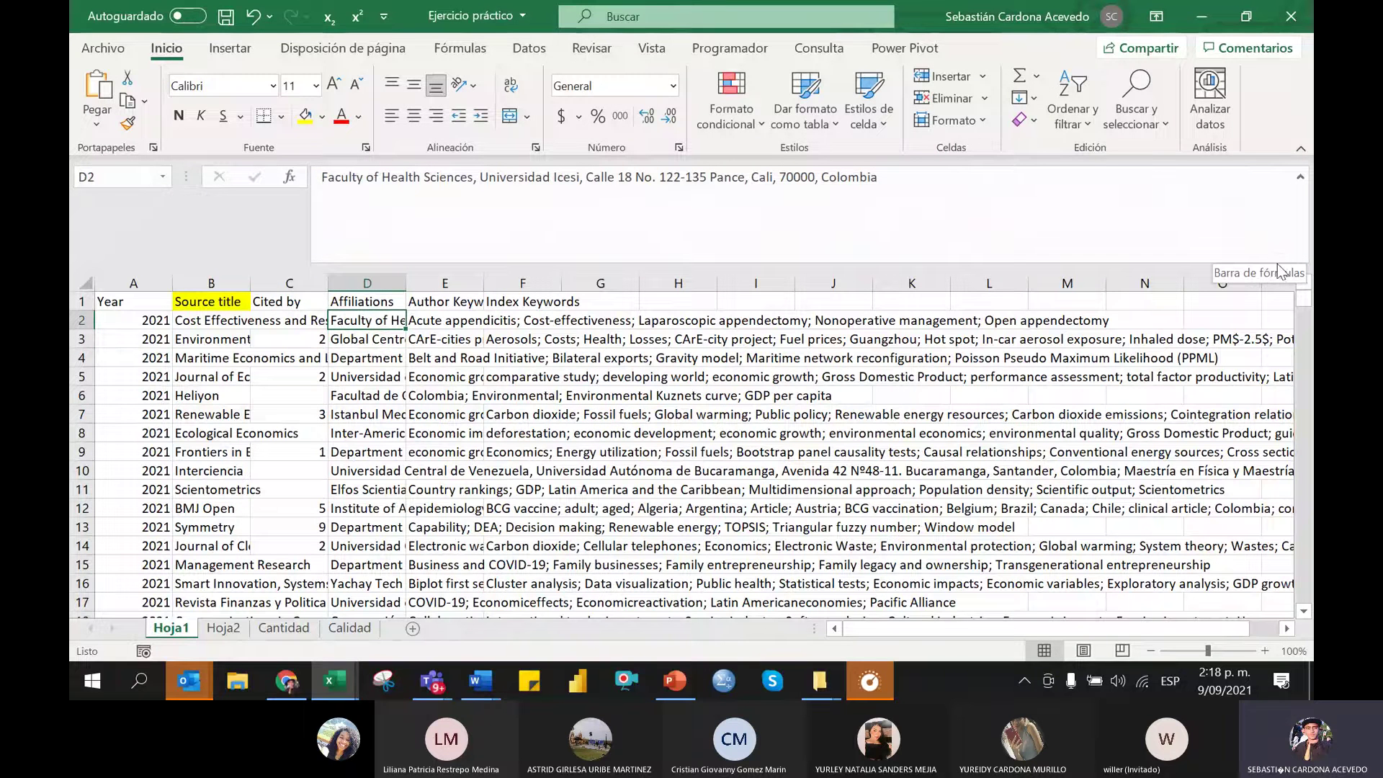
Collapse the expanded formula bar to a single line and select the Affiliations header cell
{"action": "left_click_drag", "start_coordinate": [855, 265], "coordinate": [848, 201]}
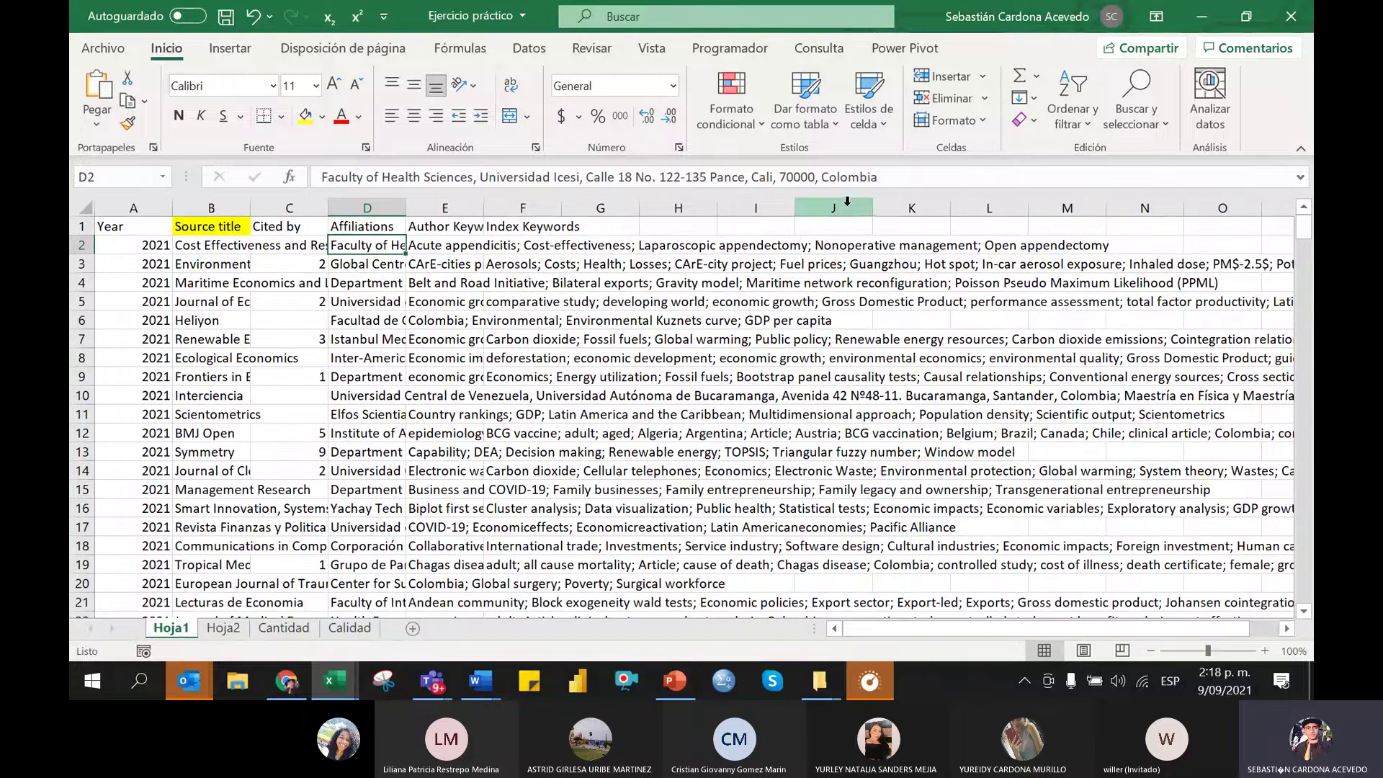
{"action": "left_click", "coordinate": [393, 284]}
{"action": "left_click", "coordinate": [396, 243]}
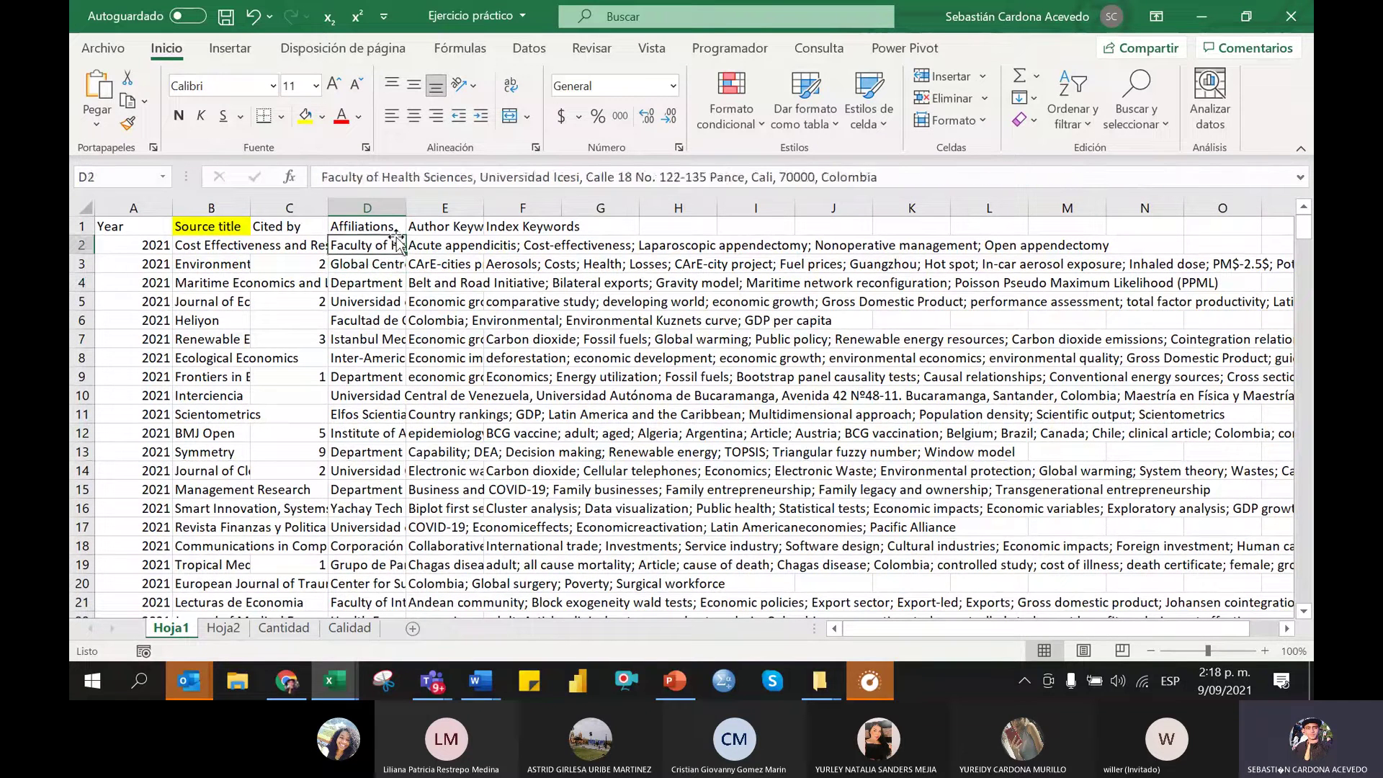
{"action": "left_click", "coordinate": [386, 229]}
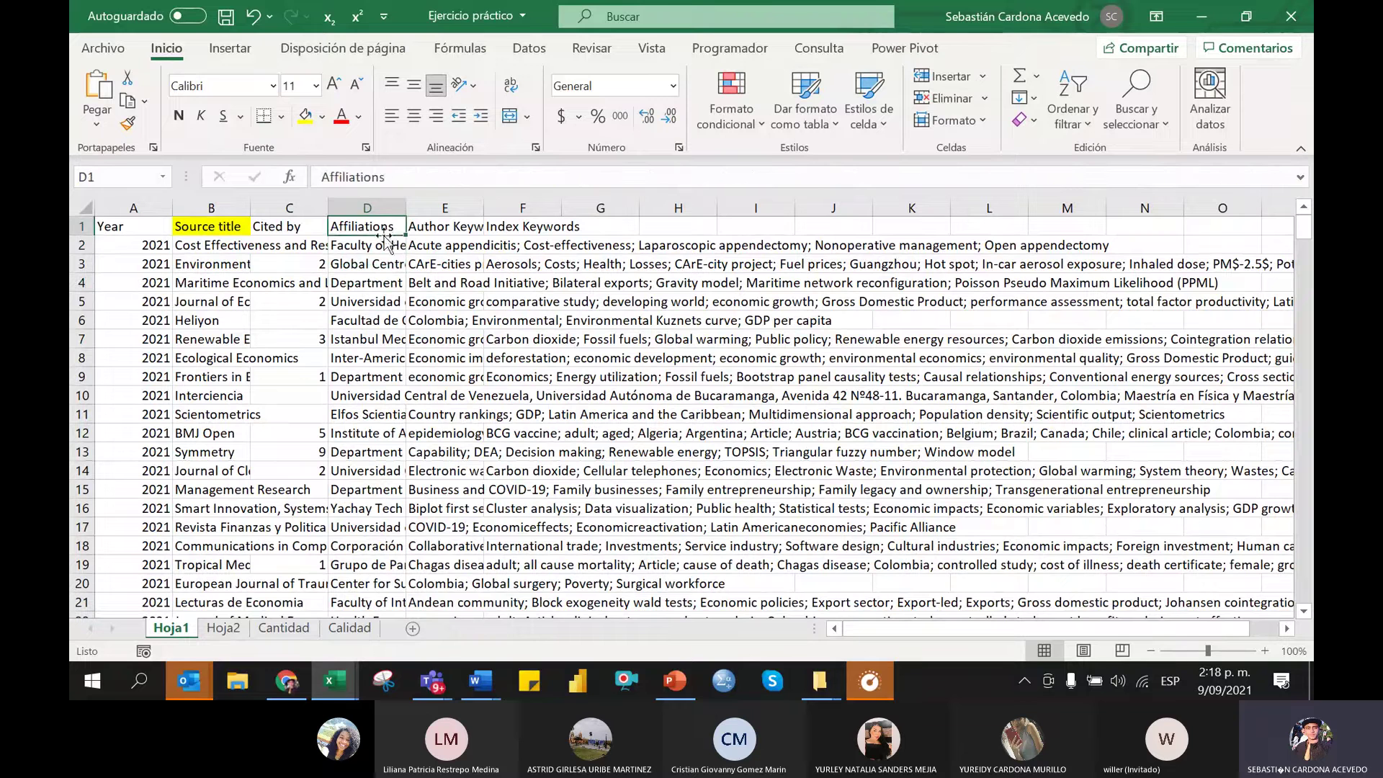
Copy the affiliations on Hoja1 from cell D2 through the last entry in D327, including the rows with gaps
{"action": "left_click", "coordinate": [384, 243]}
{"action": "left_click", "coordinate": [364, 227]}
{"action": "left_click", "coordinate": [364, 244]}
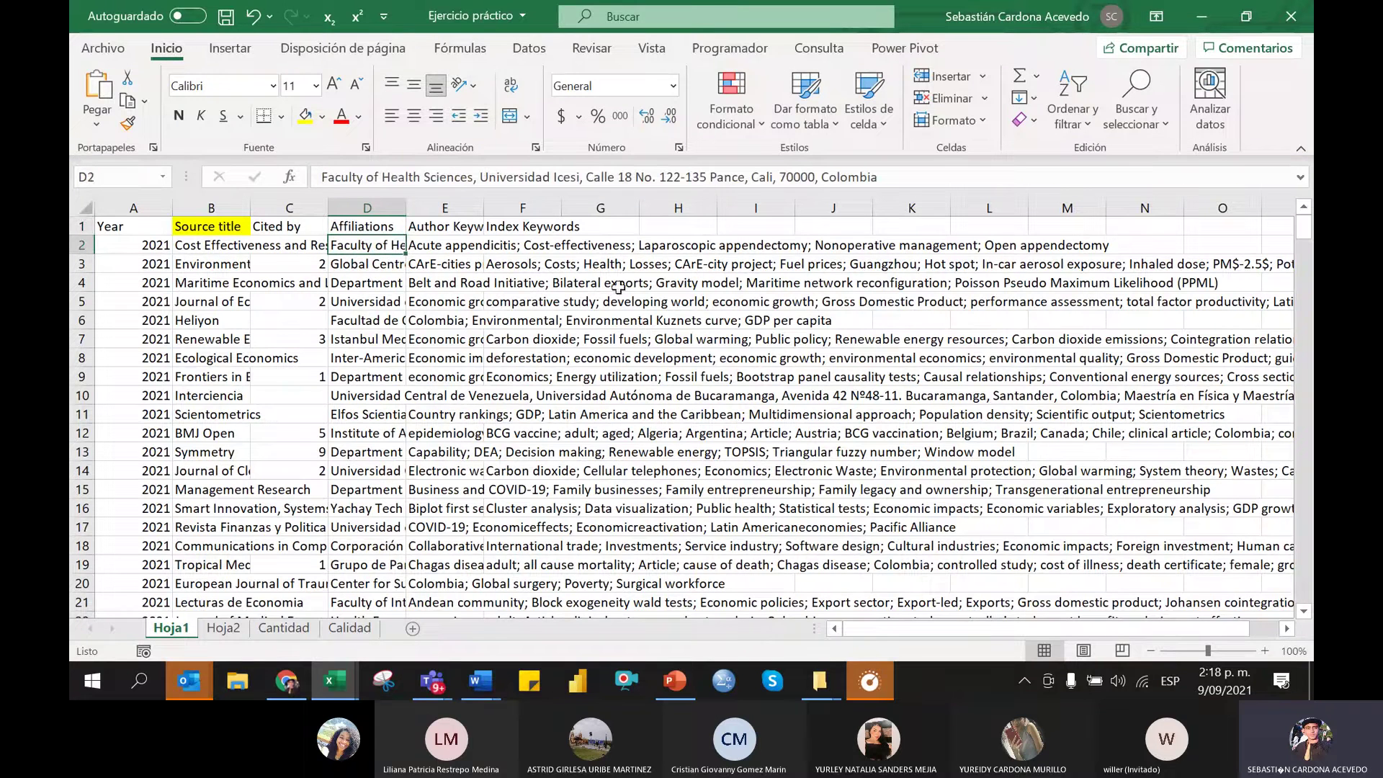
{"action": "key", "text": "ctrl+shift+Down"}
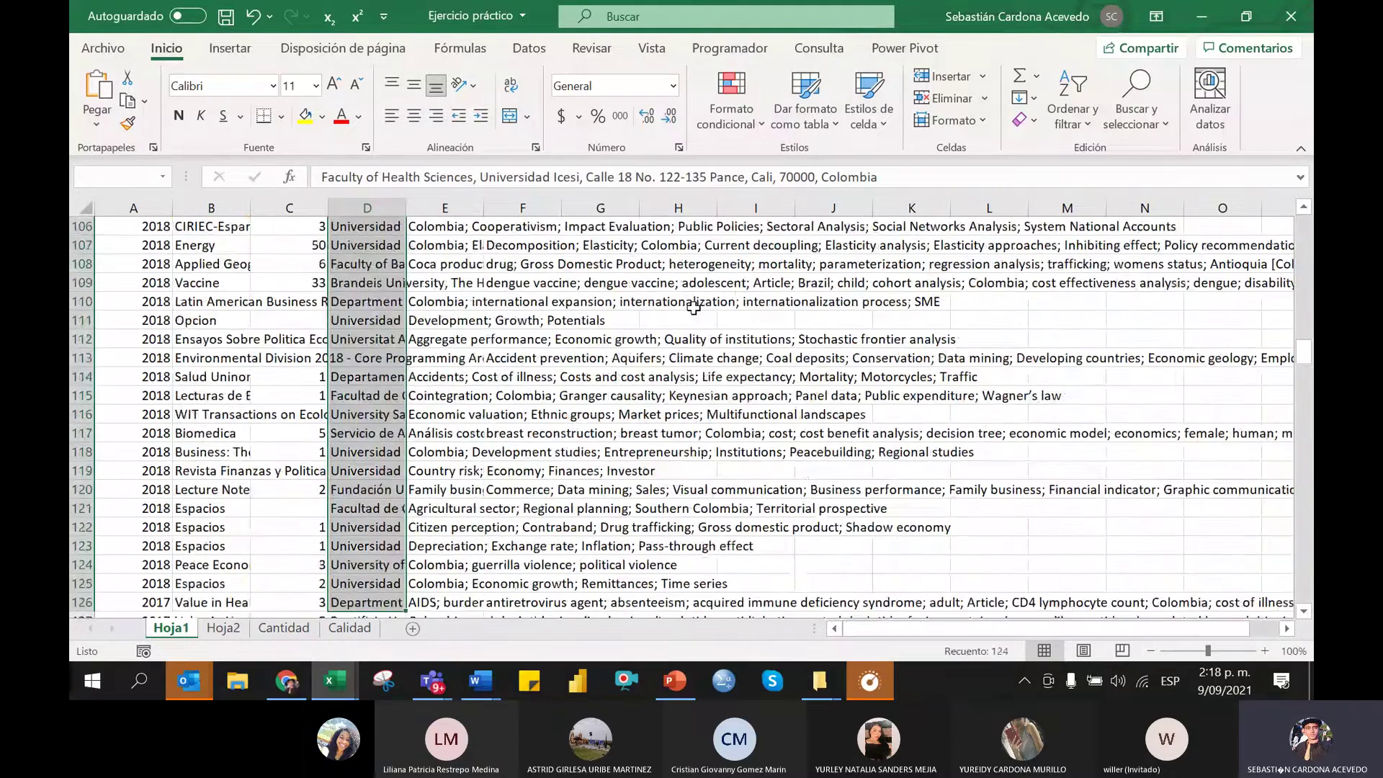
{"action": "key", "text": "ctrl+shift+Down"}
{"action": "key", "text": "ctrl+shift+Down"}
{"action": "key", "text": "ctrl+shift+Down"}
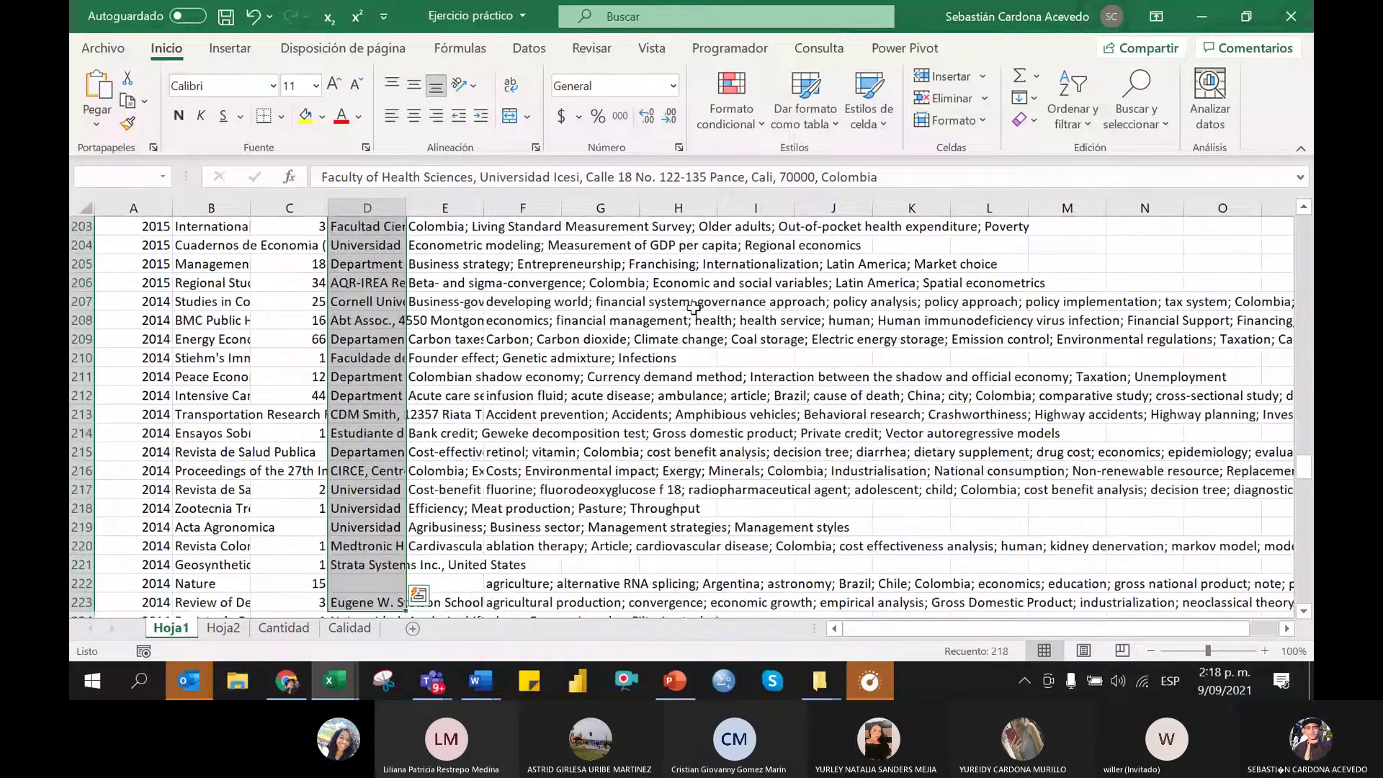
{"action": "key", "text": "ctrl+shift+Down"}
{"action": "key", "text": "ctrl+shift+Down"}
{"action": "key", "text": "ctrl+shift+Down"}
{"action": "key", "text": "ctrl+shift+Down"}
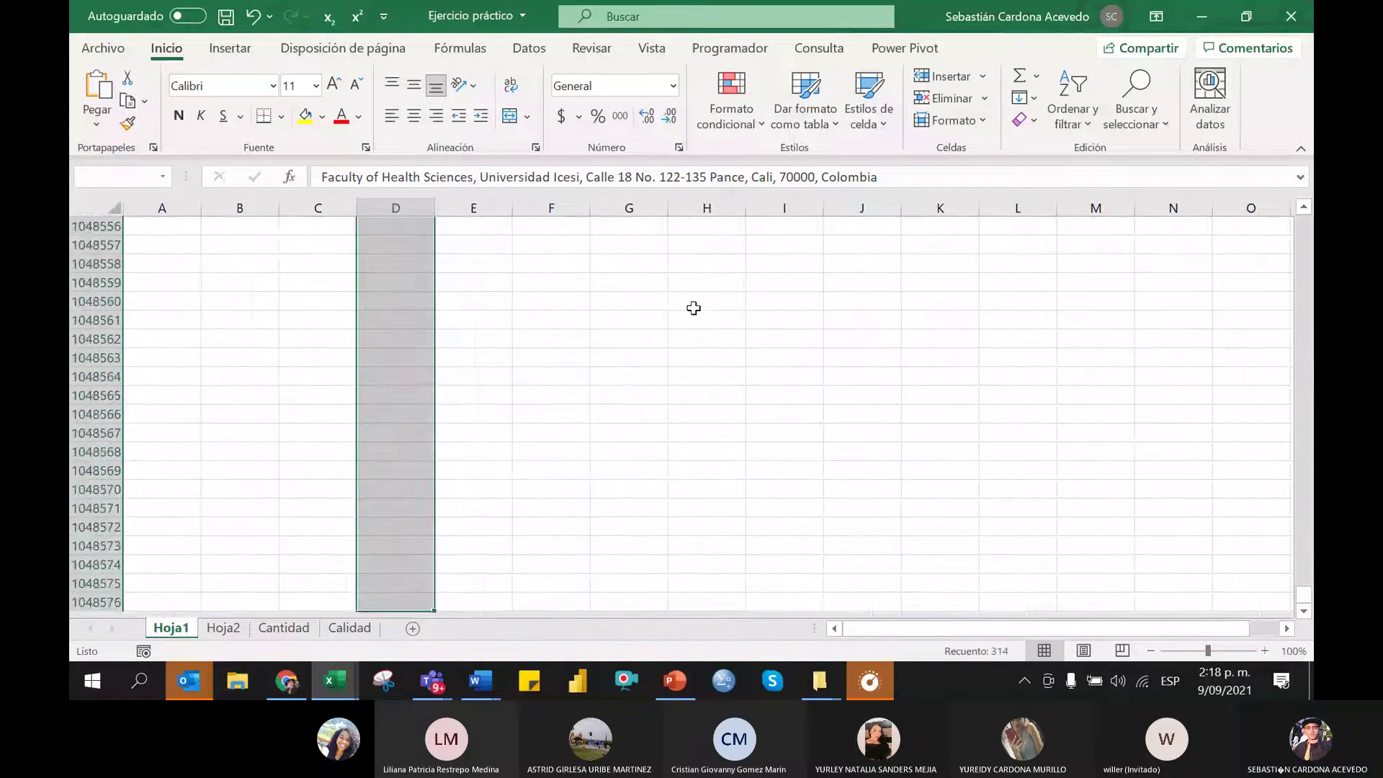
{"action": "key", "text": "ctrl+v"}
{"action": "key", "text": "ctrl+c"}
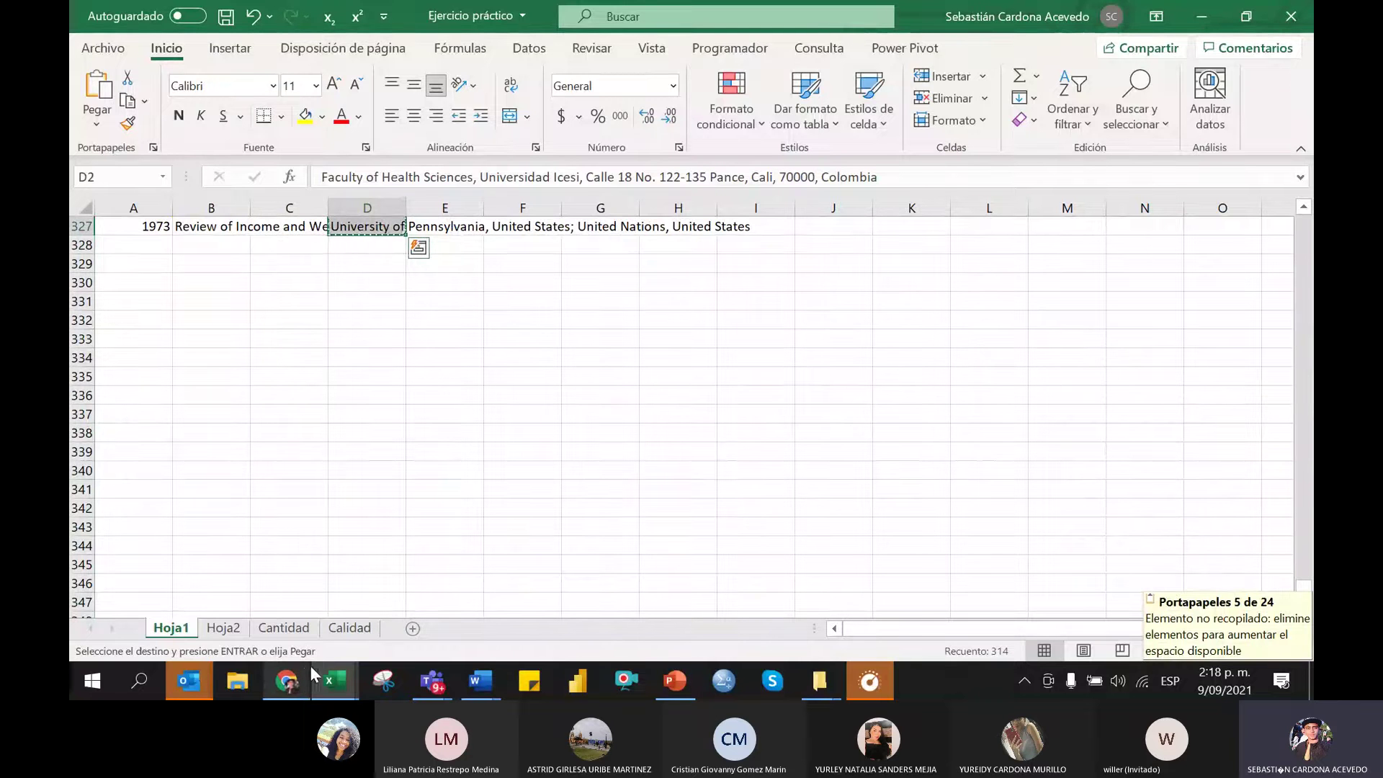
Paste the copied affiliations into the Países sheet of the Separación países workbook from cell A2 and right-align them
{"action": "left_click", "coordinate": [337, 677]}
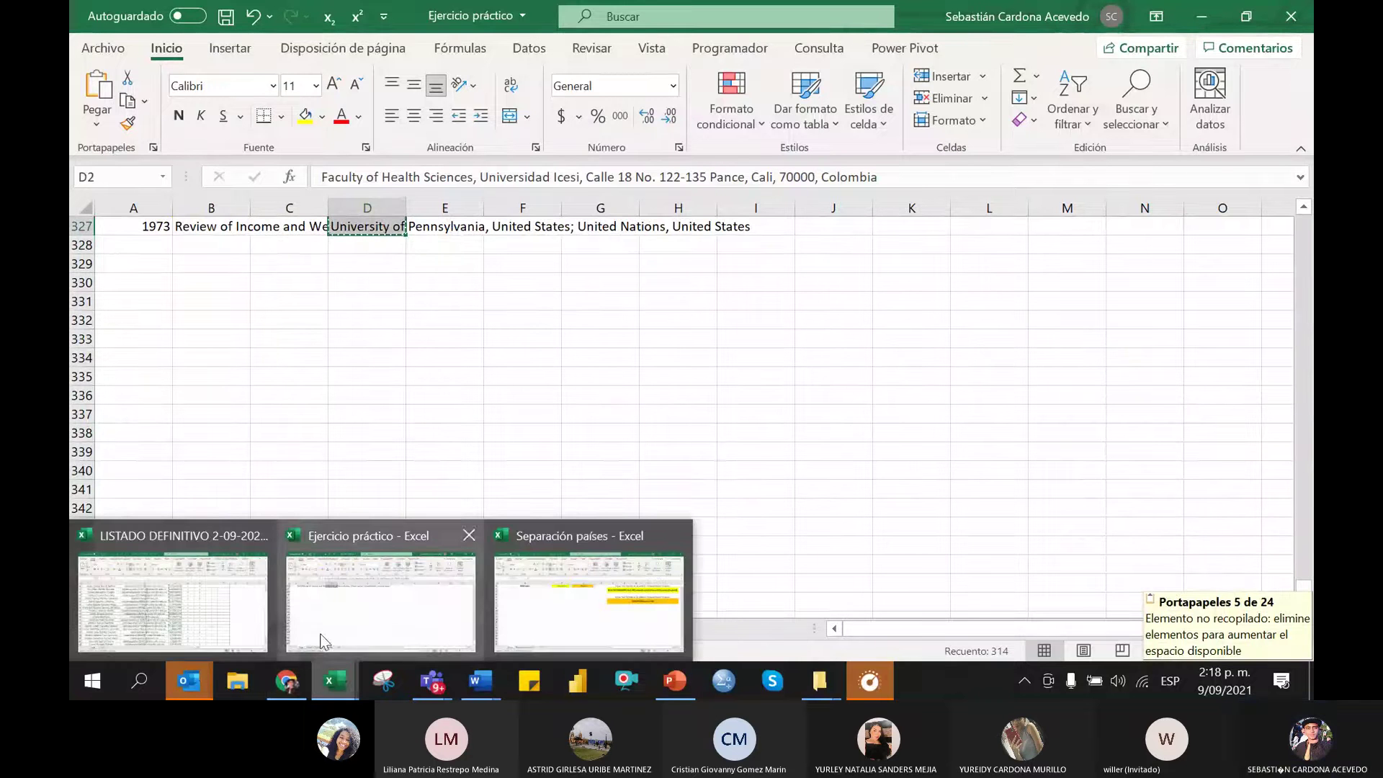
{"action": "left_click", "coordinate": [556, 594]}
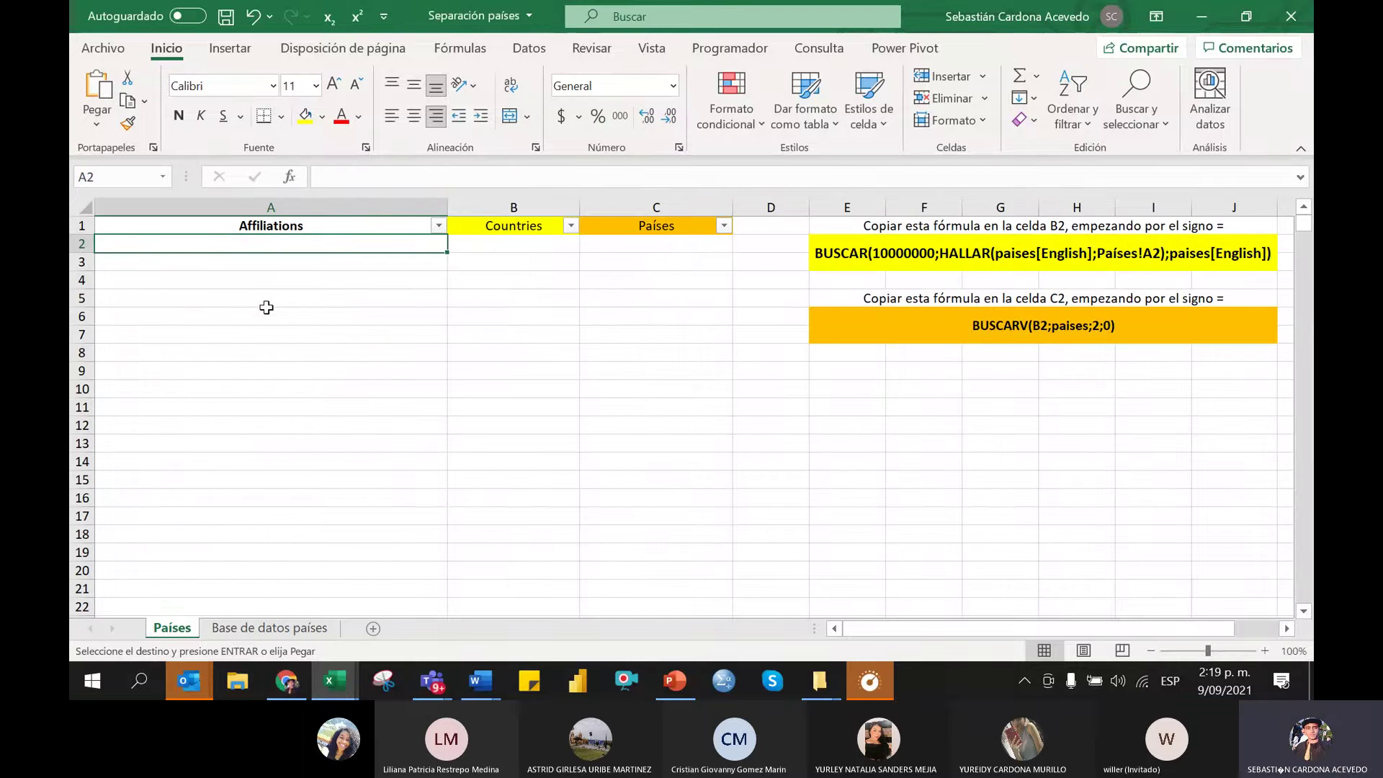
{"action": "key", "text": "ctrl+v"}
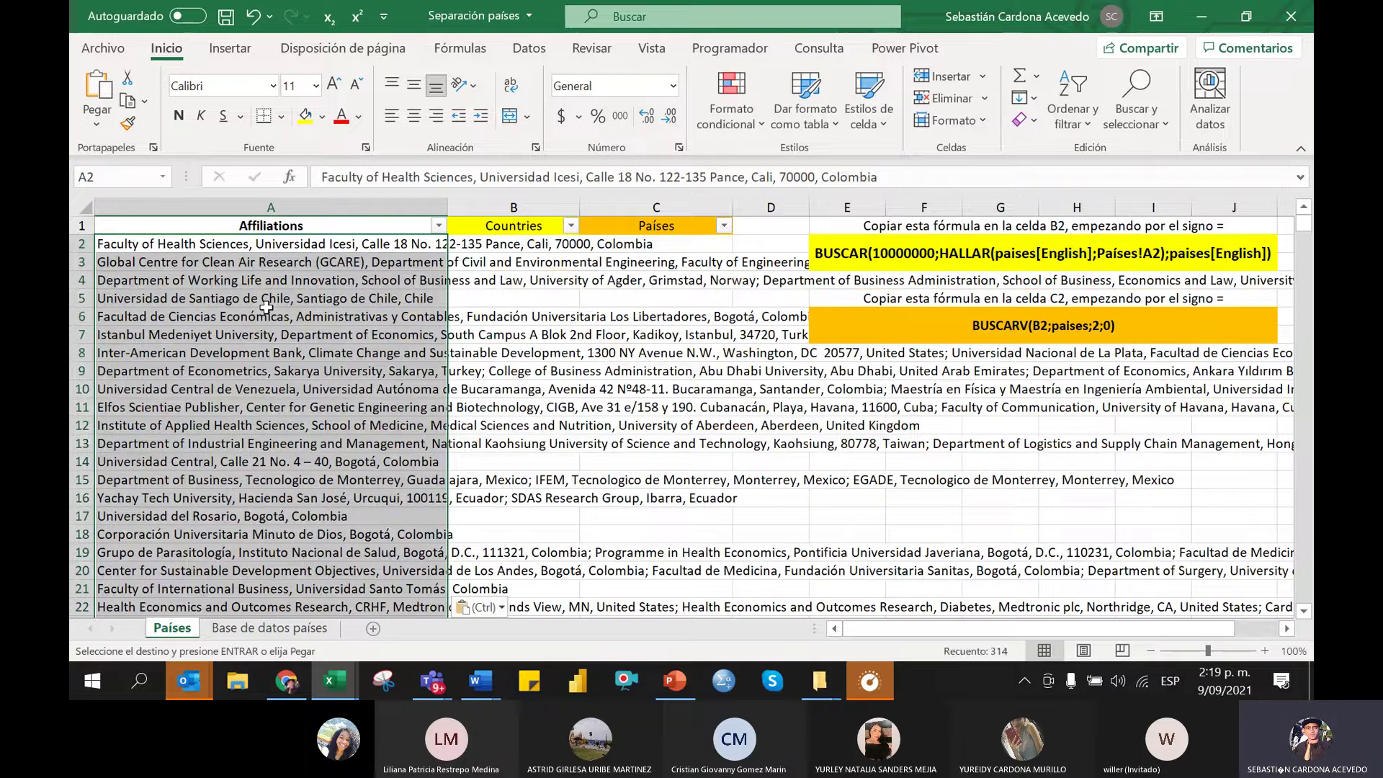
{"action": "left_click", "coordinate": [436, 115]}
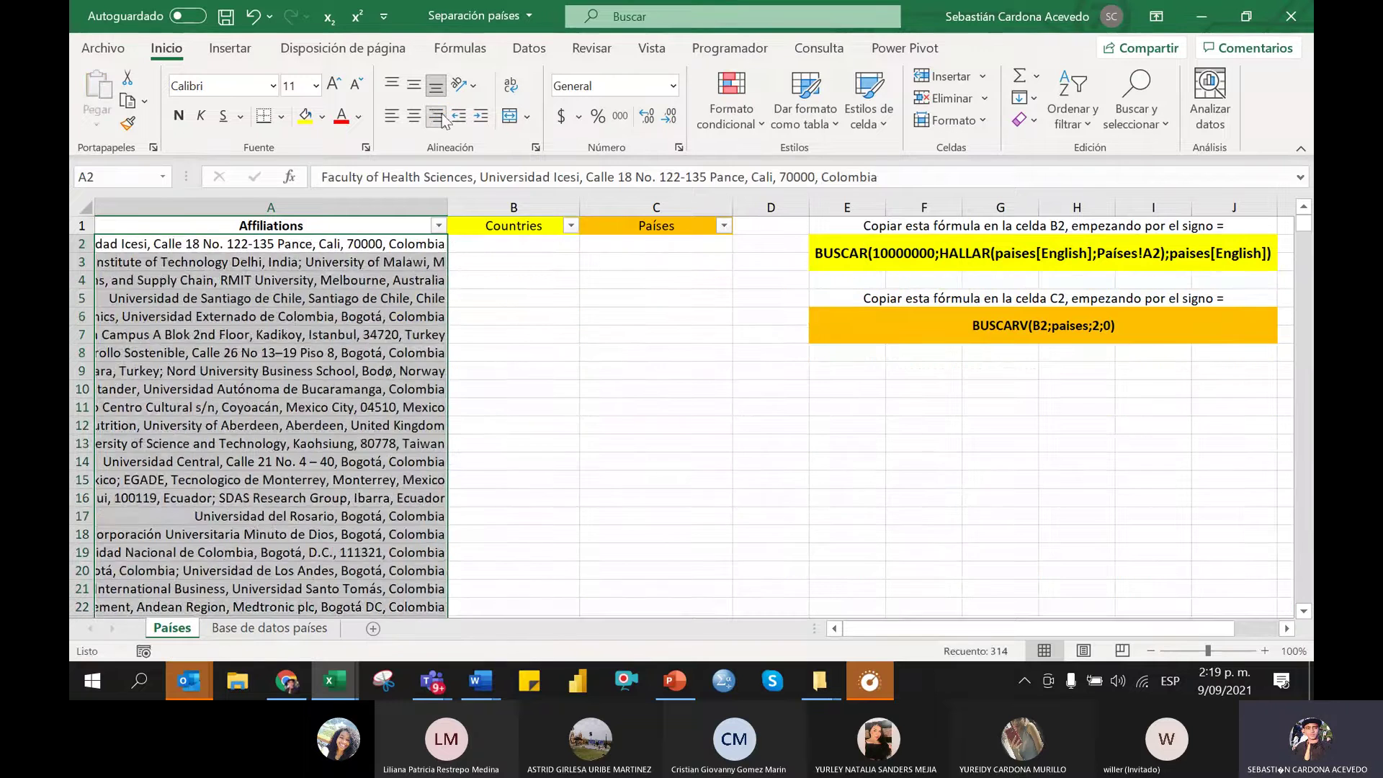
Review the ends of the pasted affiliations and the empty Countries and Países columns beside them
{"action": "left_click", "coordinate": [485, 403]}
{"action": "left_click", "coordinate": [483, 245]}
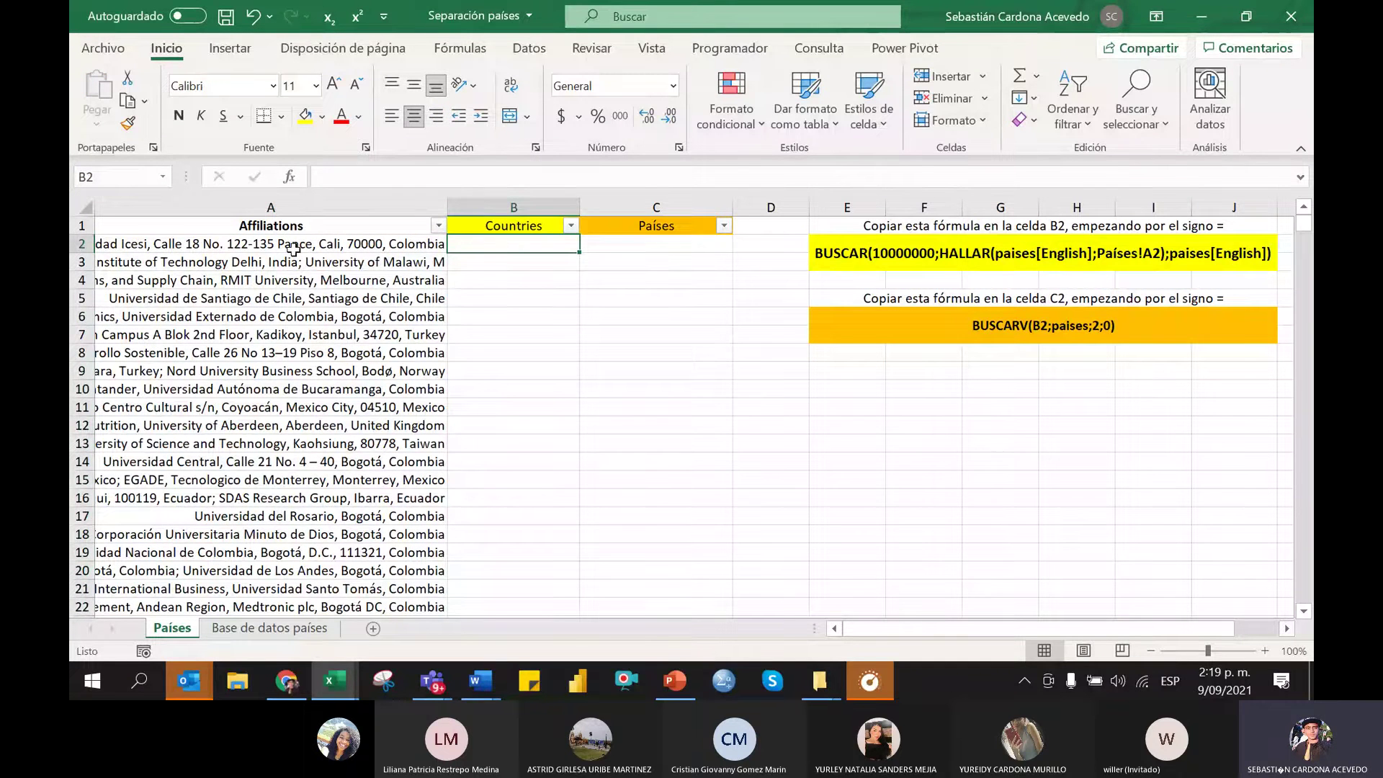
{"action": "scroll", "coordinate": [295, 267], "scroll_direction": "down", "scroll_amount": 4}
{"action": "scroll", "coordinate": [296, 267], "scroll_direction": "up", "scroll_amount": 4}
{"action": "left_click", "coordinate": [503, 226]}
{"action": "left_click", "coordinate": [629, 230]}
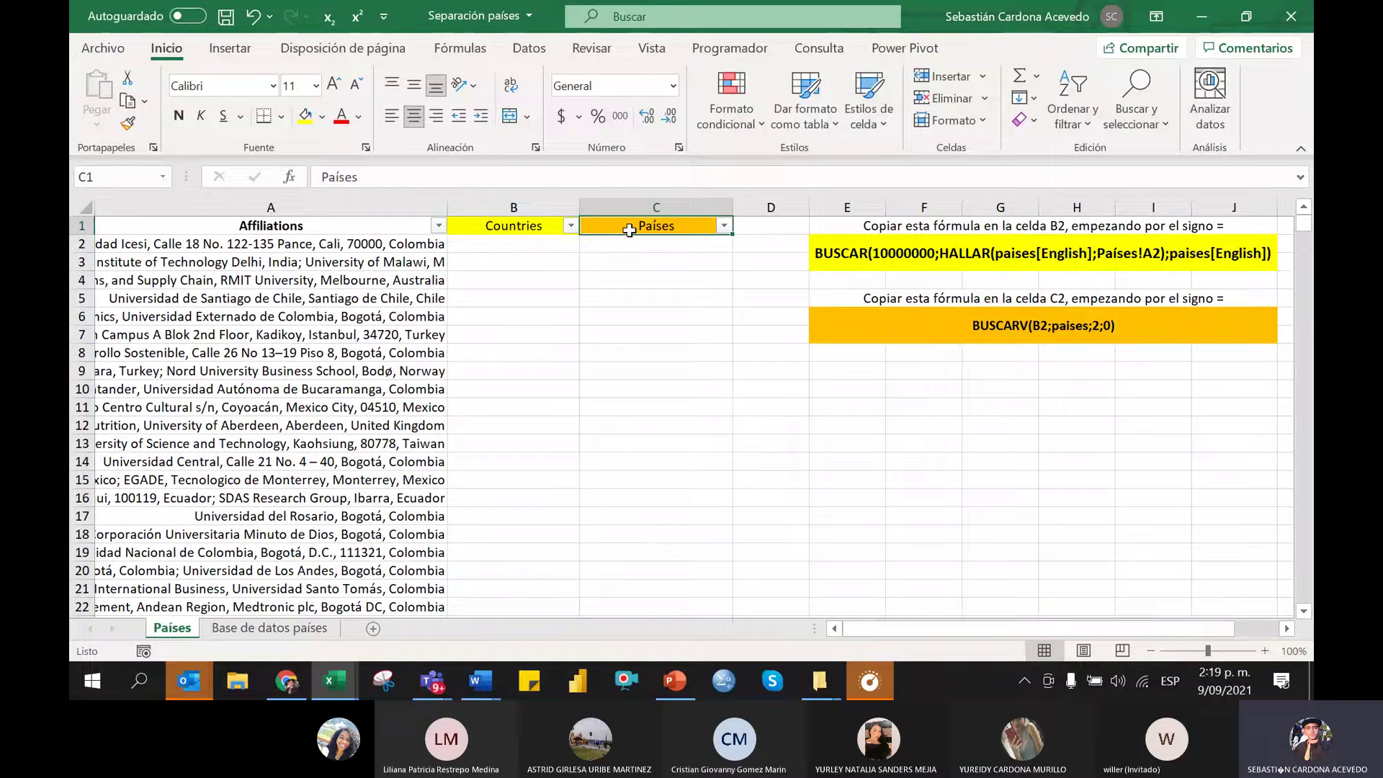
{"action": "left_click", "coordinate": [505, 228]}
{"action": "left_click", "coordinate": [630, 230]}
Copy the sample BUSCAR formula from E2 and enter it in B2 as =BUSCAR(10000000;HALLAR(paises[English];Países!A2);paises[English])
{"action": "left_click", "coordinate": [949, 256]}
{"action": "left_click_drag", "start_coordinate": [780, 179], "coordinate": [320, 177]}
{"action": "key", "text": "ctrl+c"}
{"action": "key", "text": "Return"}
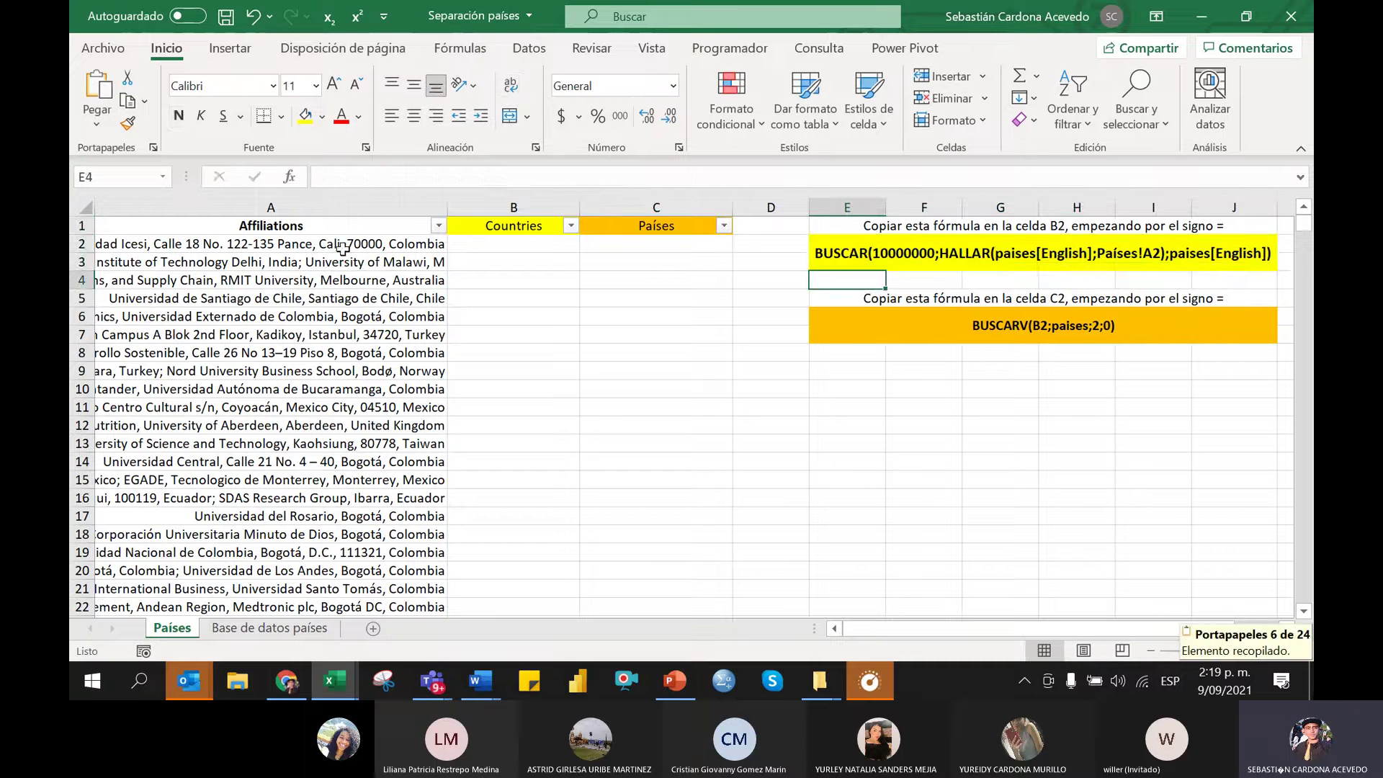
{"action": "left_click", "coordinate": [825, 261]}
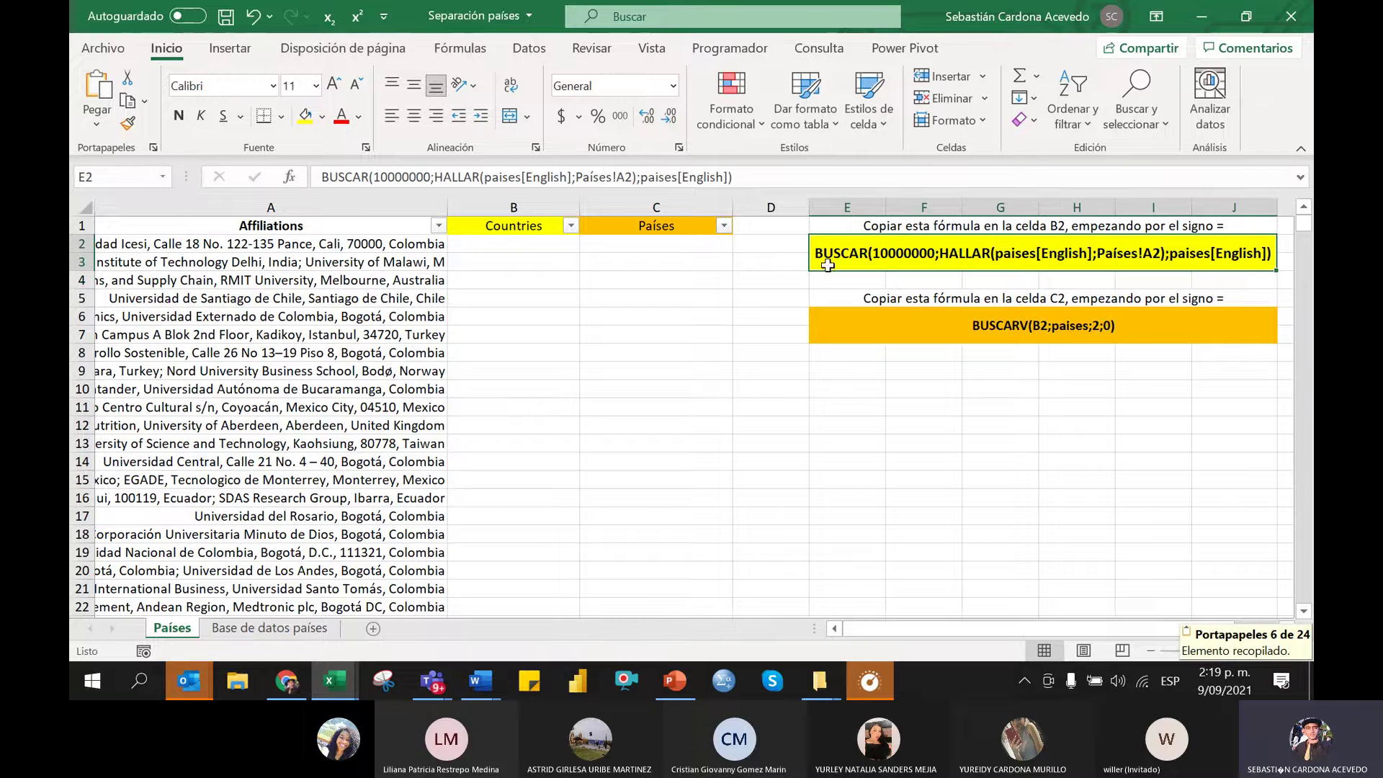
{"action": "left_click", "coordinate": [512, 247]}
{"action": "type", "text": "="}
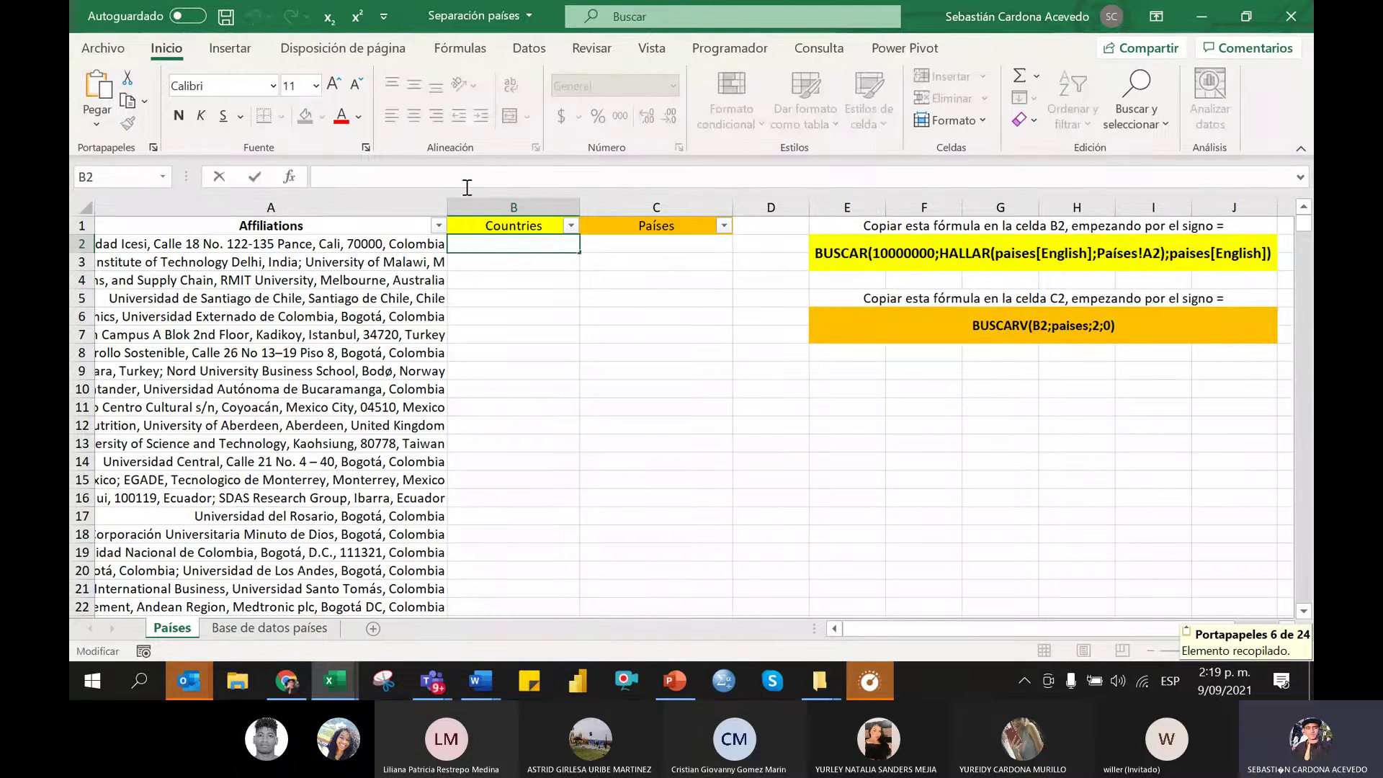
{"action": "key", "text": "ctrl+v"}
{"action": "key", "text": "Return"}
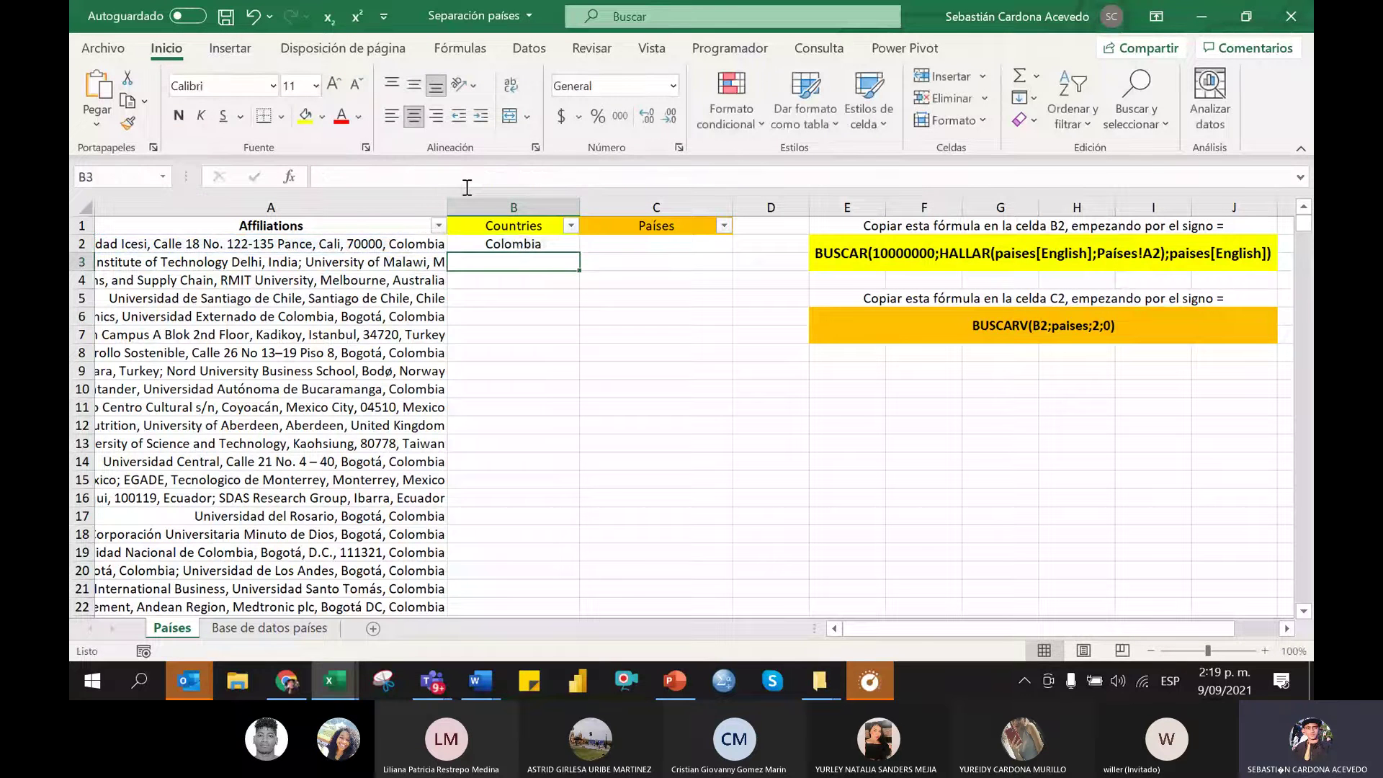
Fill the BUSCAR formula from B2 down the whole Countries column and look over the extracted countries
{"action": "left_click", "coordinate": [521, 247]}
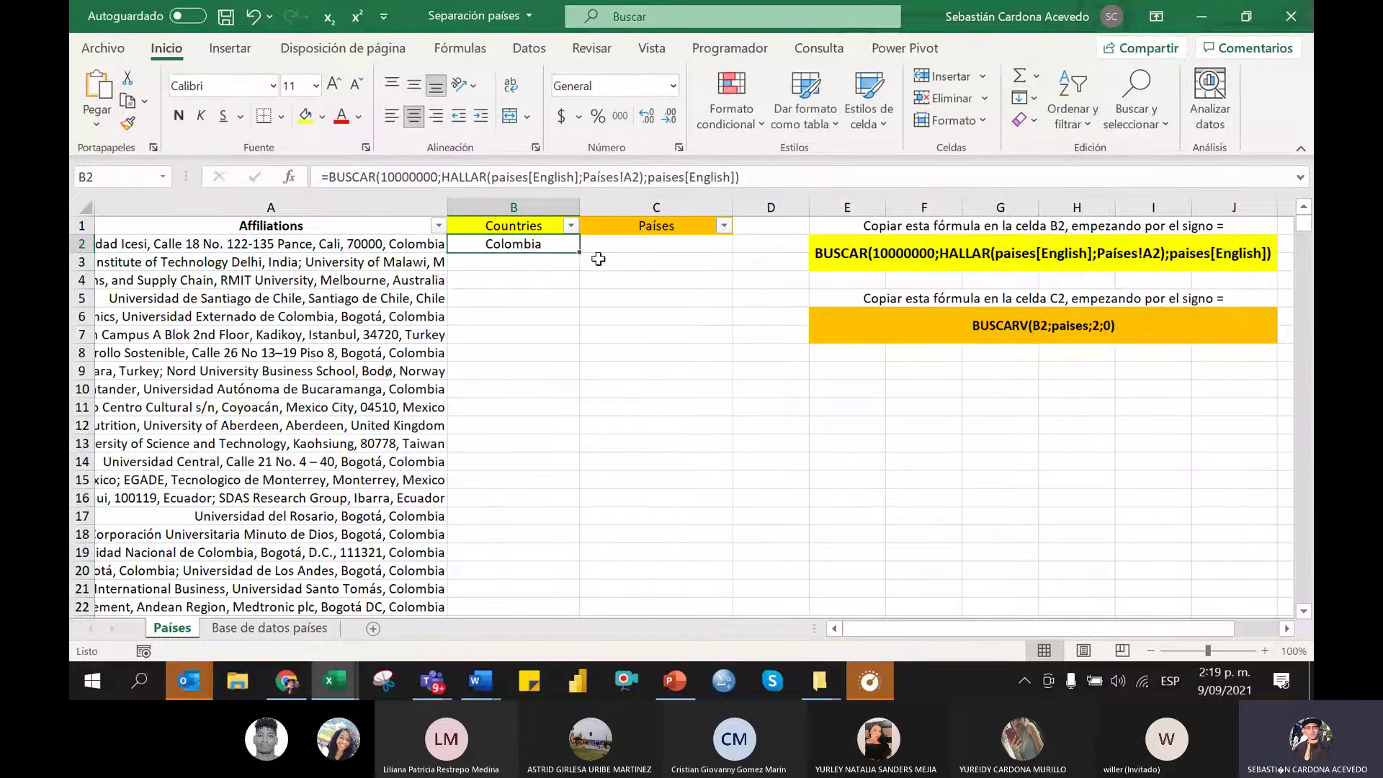
{"action": "double_click", "coordinate": [581, 258]}
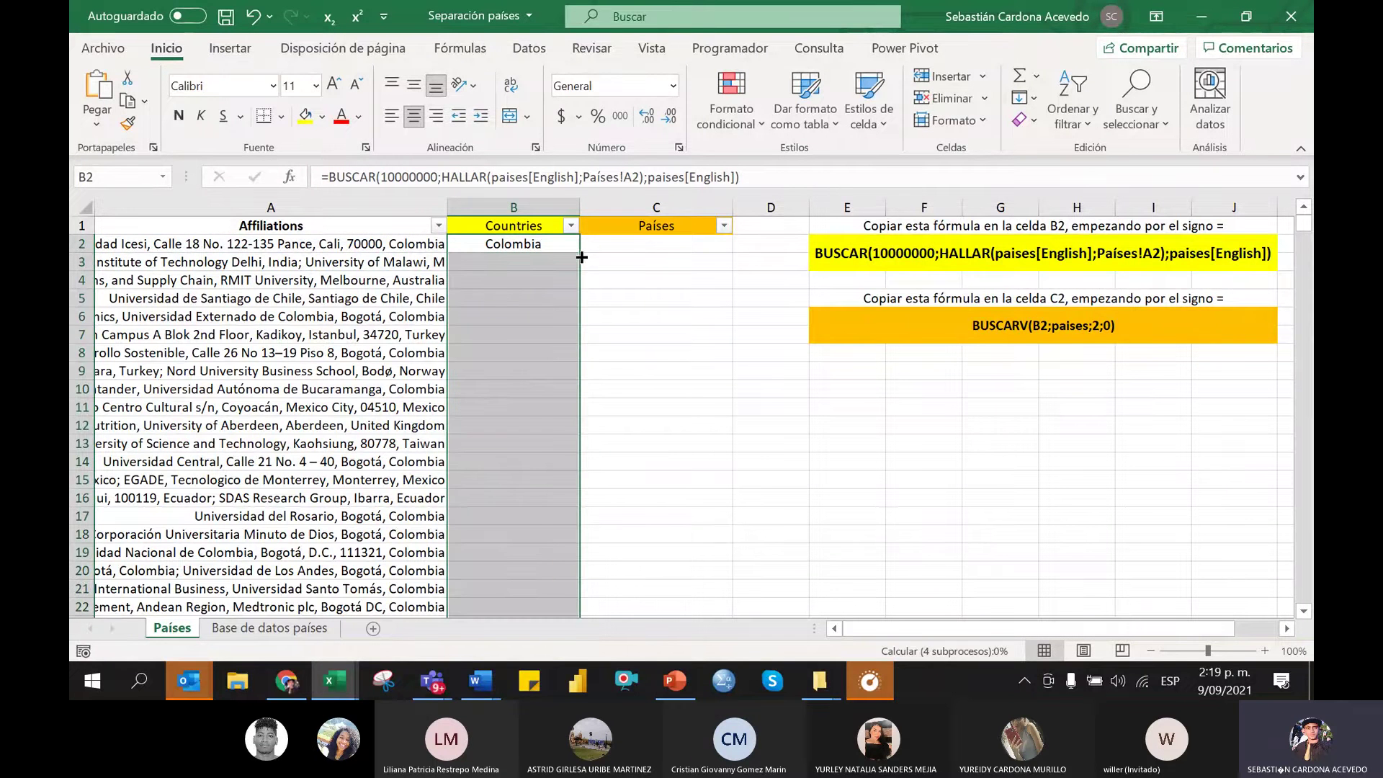
{"action": "scroll", "coordinate": [594, 518], "scroll_direction": "down", "scroll_amount": 5}
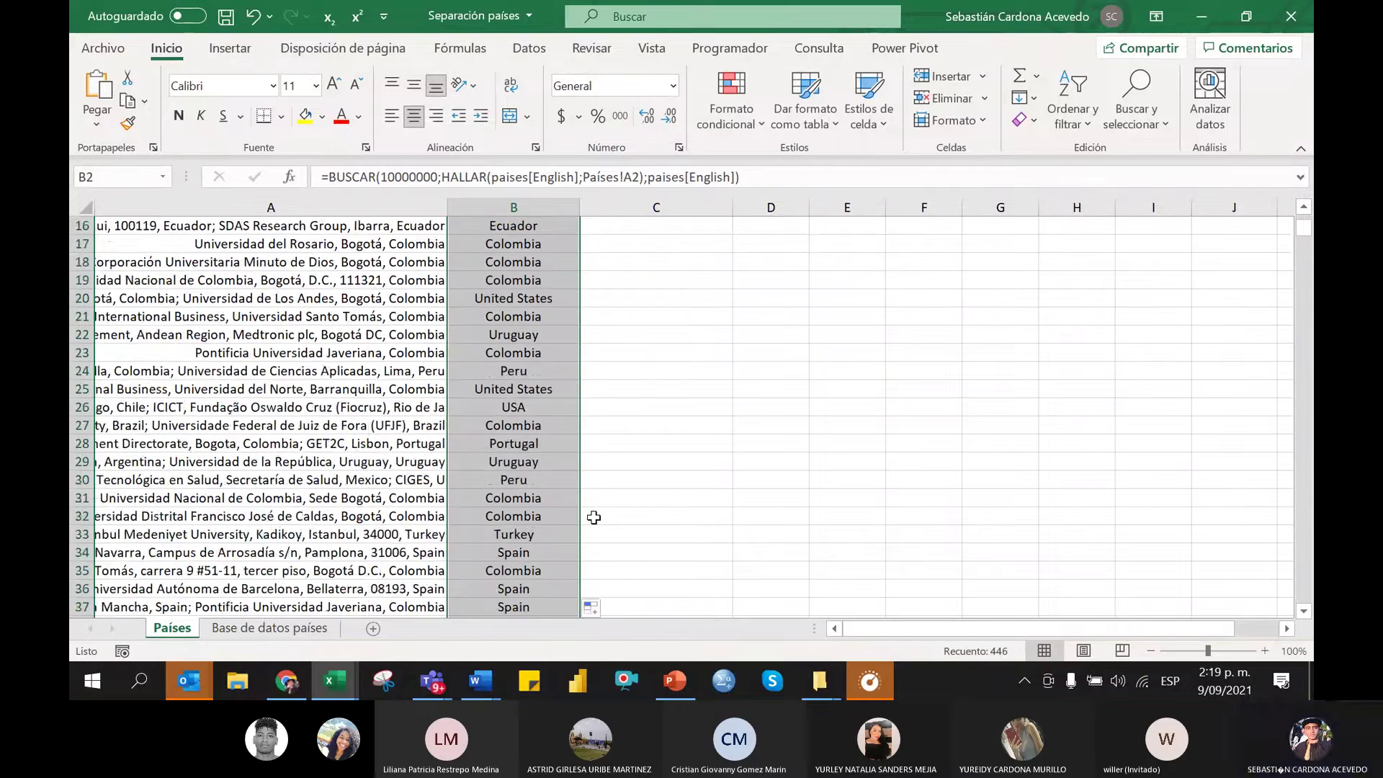
{"action": "scroll", "coordinate": [593, 517], "scroll_direction": "down", "scroll_amount": 17}
{"action": "scroll", "coordinate": [595, 531], "scroll_direction": "up", "scroll_amount": 5}
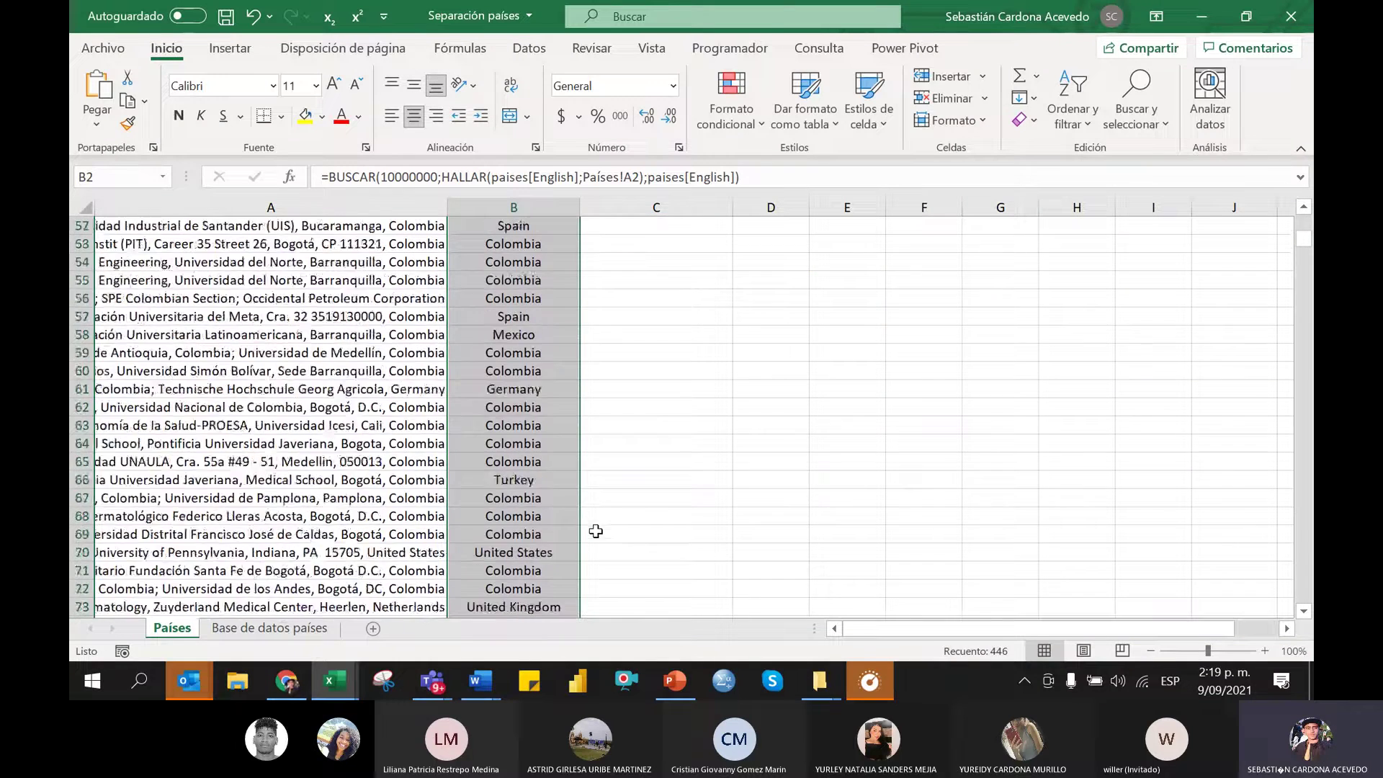
{"action": "scroll", "coordinate": [596, 531], "scroll_direction": "up", "scroll_amount": 17}
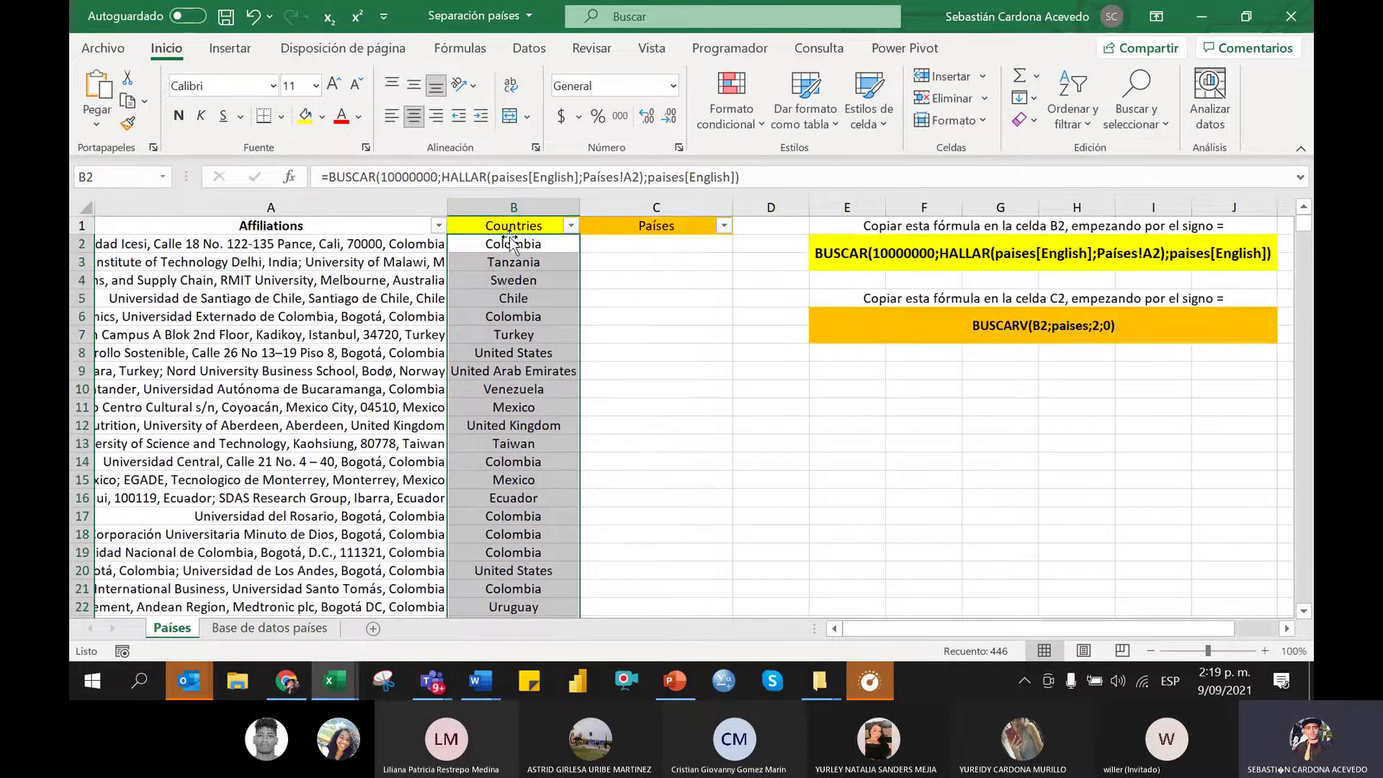
{"action": "left_click", "coordinate": [503, 393]}
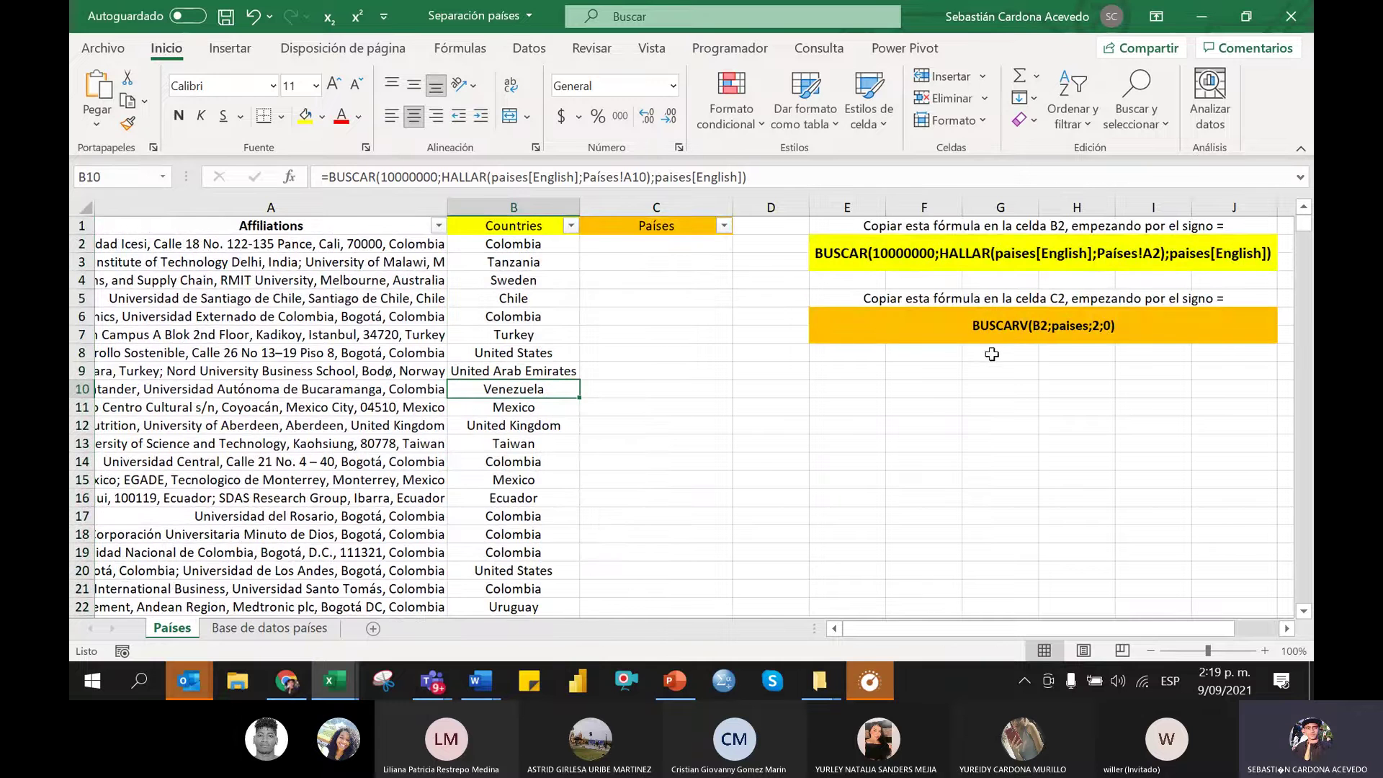
{"action": "left_click", "coordinate": [513, 271]}
Copy the sample BUSCARV formula from E6, enter =BUSCARV(B2;paises;2;0) in C2 and fill it down the Países column
{"action": "left_click", "coordinate": [930, 336]}
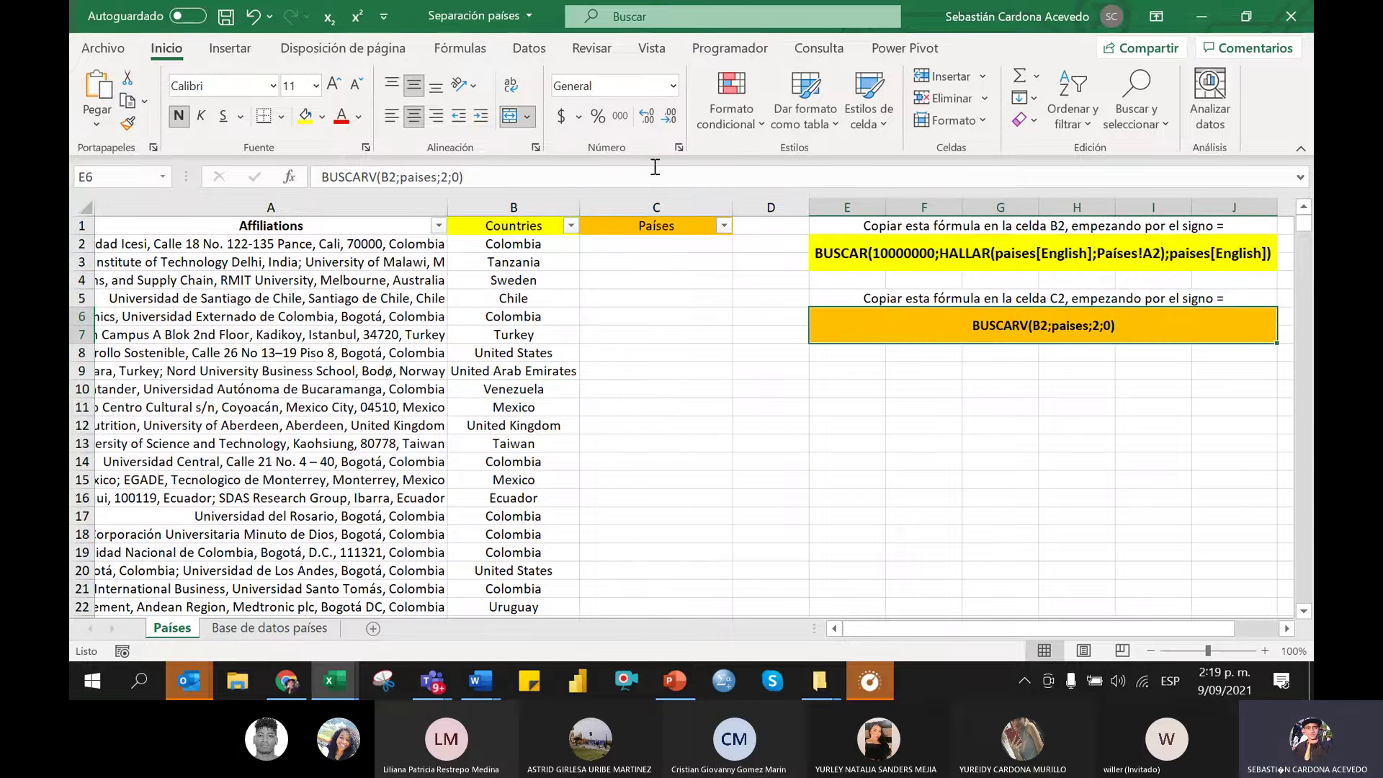
{"action": "left_click_drag", "start_coordinate": [465, 177], "coordinate": [316, 174]}
{"action": "key", "text": "ctrl+c"}
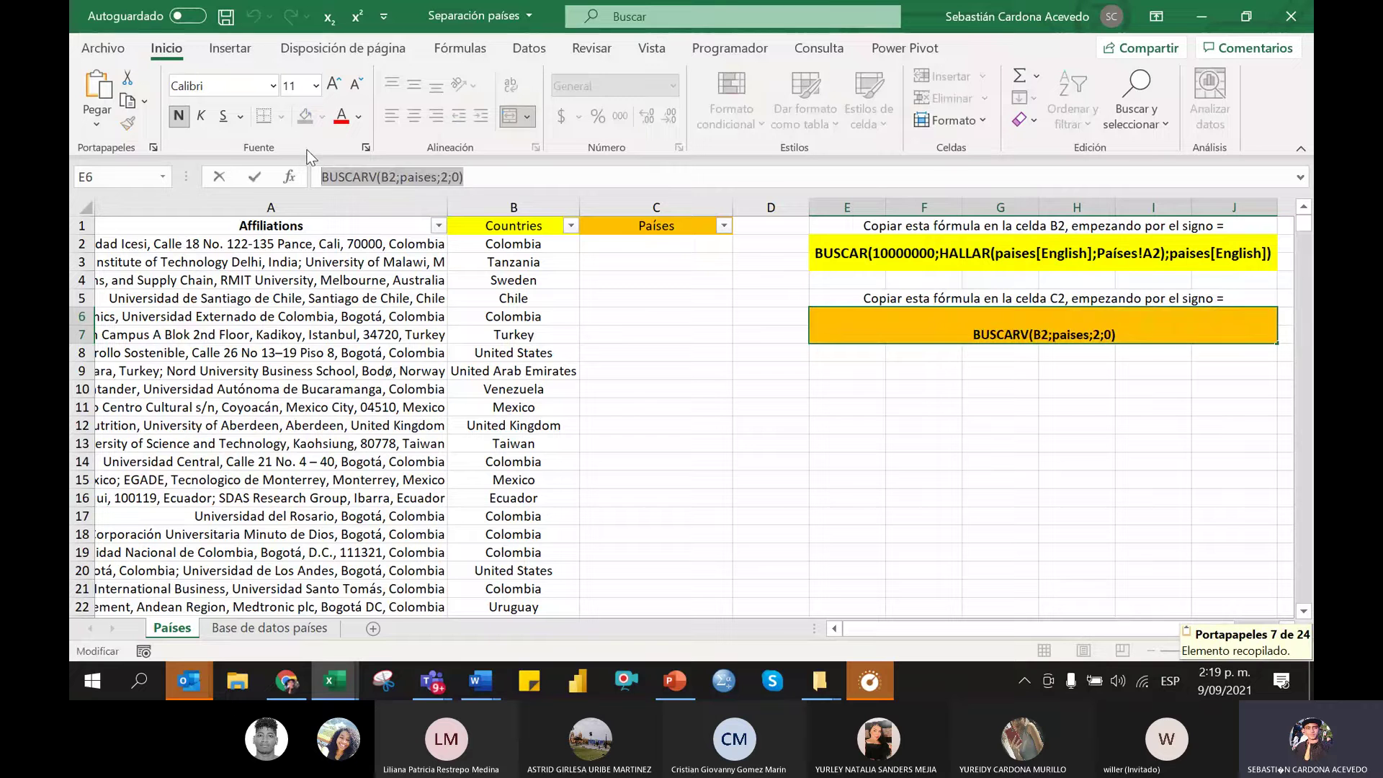
{"action": "key", "text": "Return"}
{"action": "left_click", "coordinate": [624, 247]}
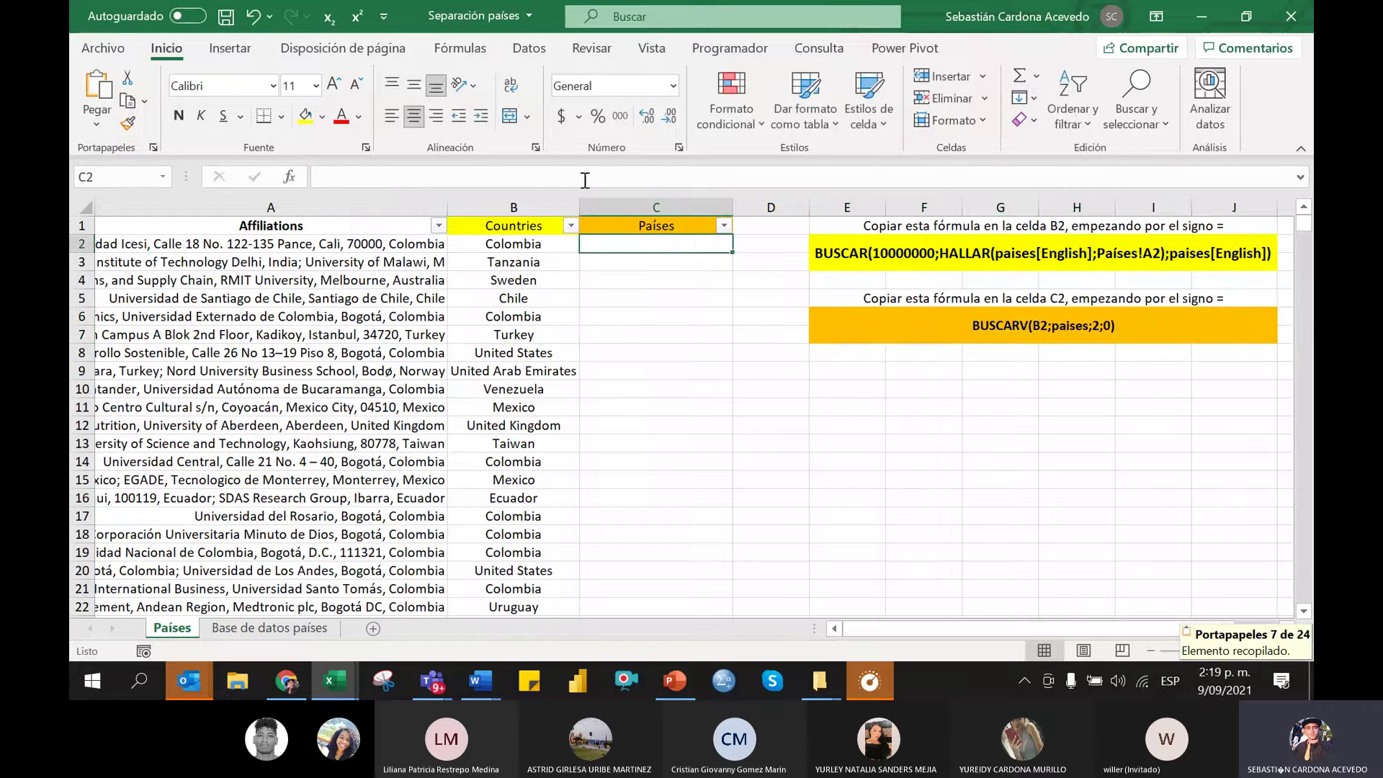
{"action": "left_click", "coordinate": [587, 176]}
{"action": "type", "text": "="}
{"action": "key", "text": "ctrl+v"}
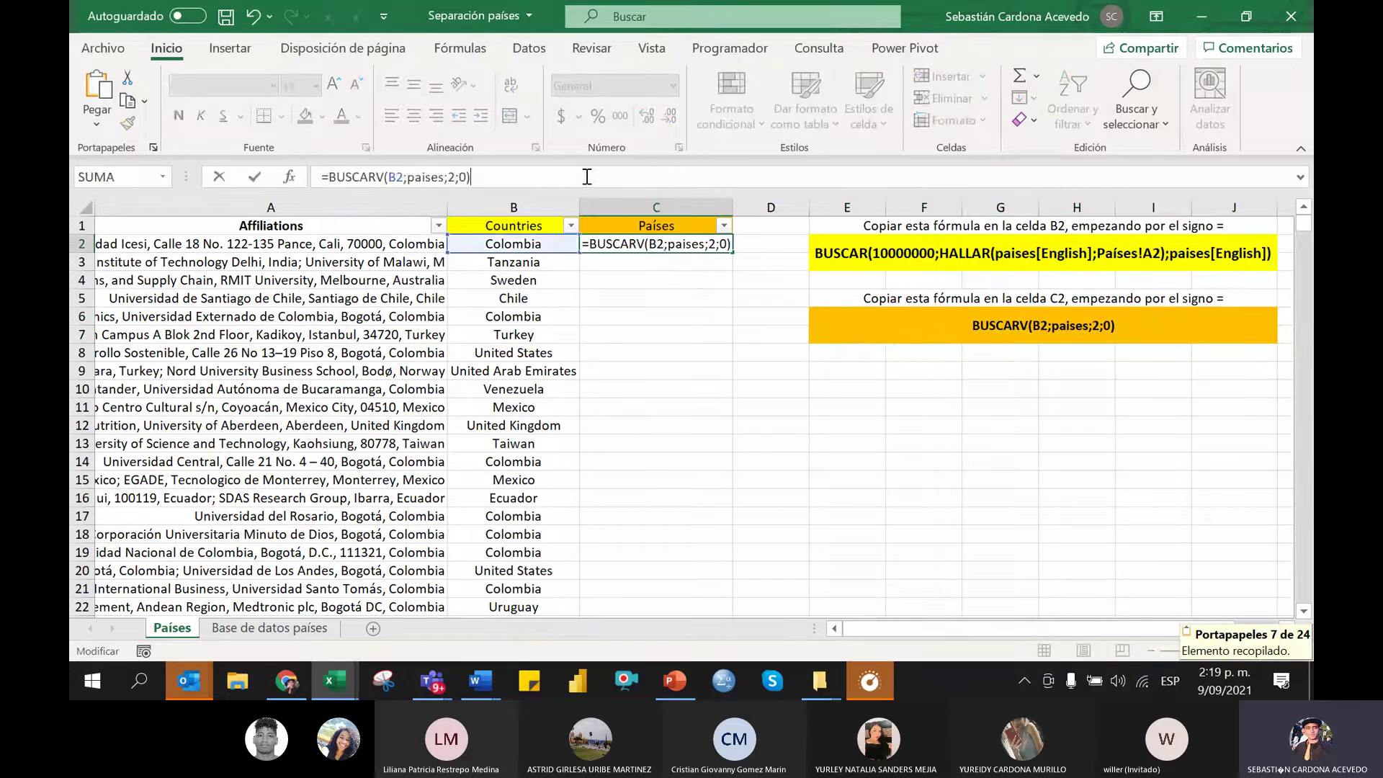
{"action": "key", "text": "Return"}
{"action": "left_click", "coordinate": [684, 245]}
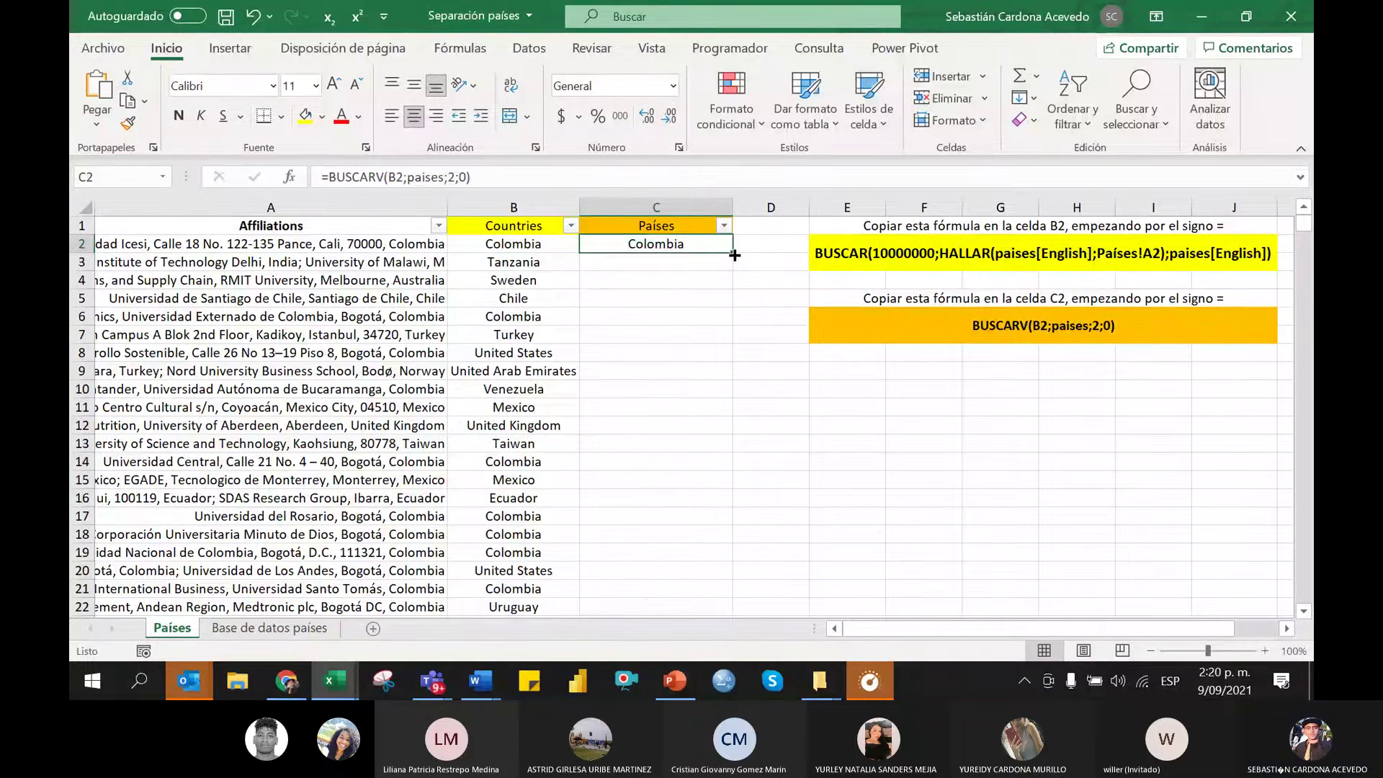
{"action": "double_click", "coordinate": [734, 251]}
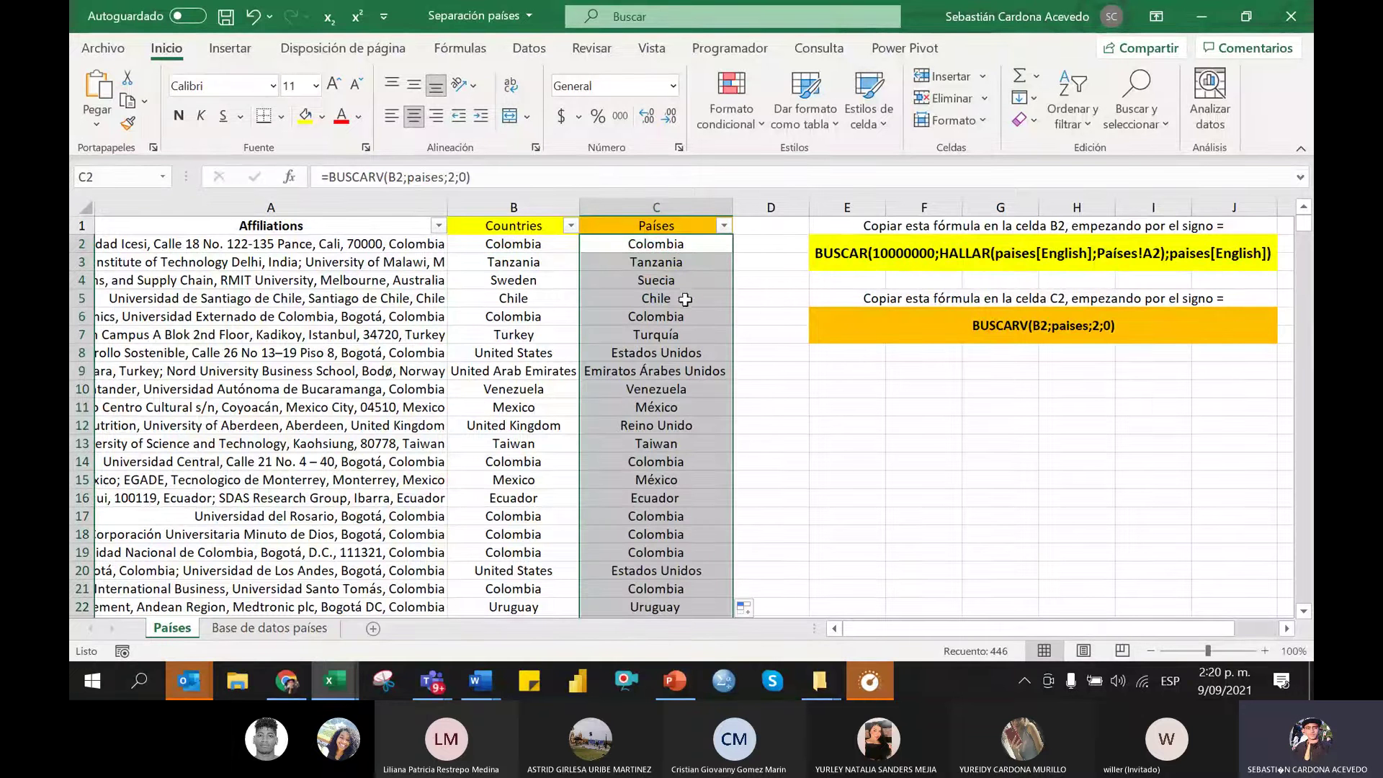
Compare the English names in the Countries column with their Spanish equivalents in the Países column
{"action": "left_click", "coordinate": [520, 280]}
{"action": "left_click", "coordinate": [663, 276]}
{"action": "left_click", "coordinate": [665, 335]}
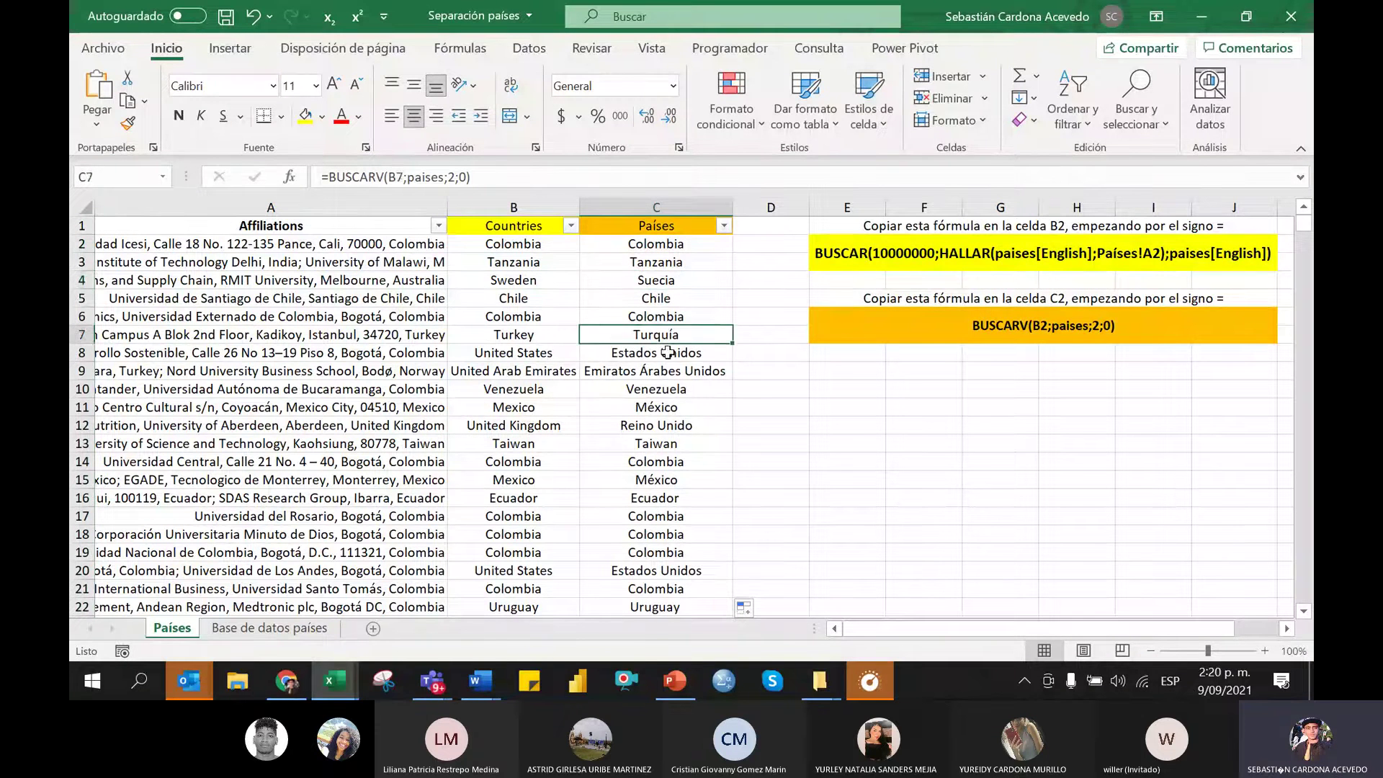
{"action": "left_click", "coordinate": [667, 352]}
{"action": "left_click", "coordinate": [667, 388]}
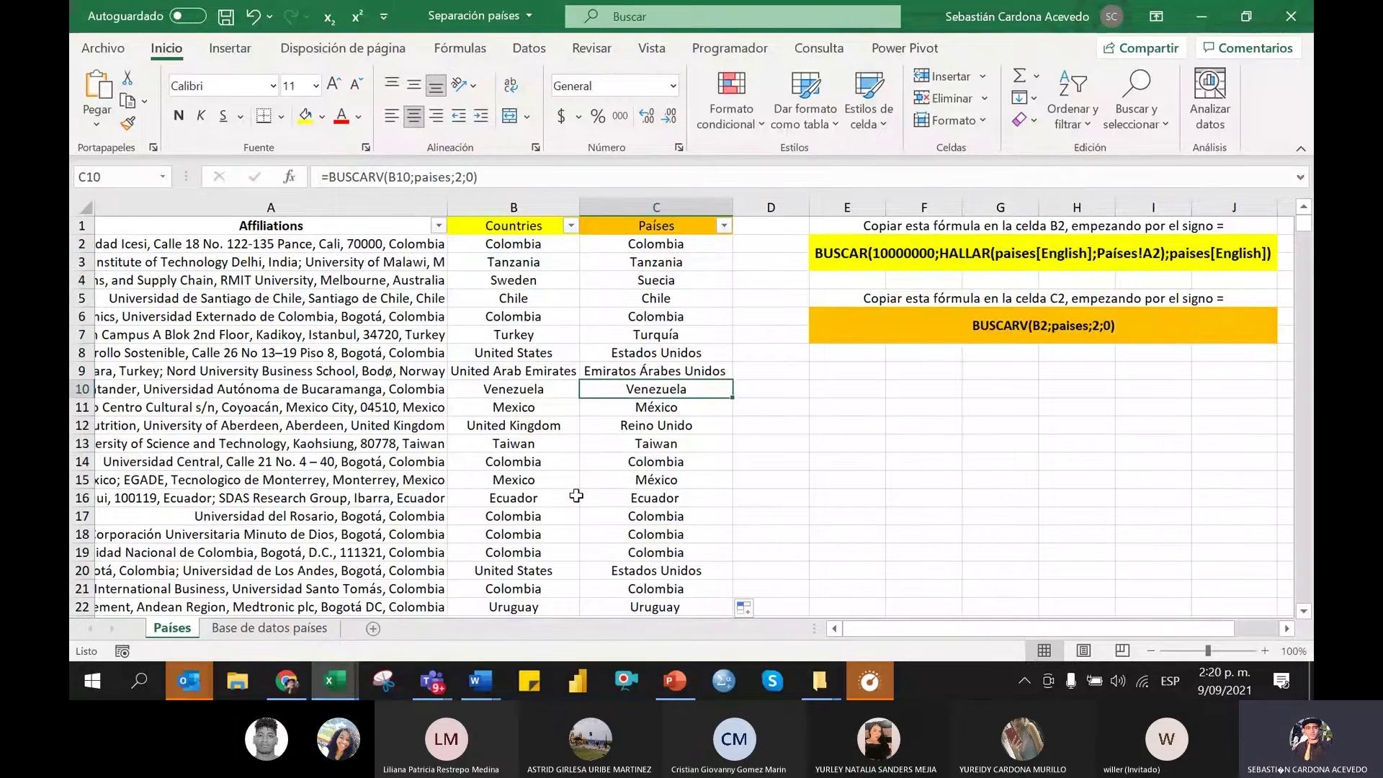
{"action": "scroll", "coordinate": [577, 495], "scroll_direction": "down", "scroll_amount": 3}
{"action": "scroll", "coordinate": [576, 496], "scroll_direction": "up", "scroll_amount": 3}
{"action": "scroll", "coordinate": [579, 496], "scroll_direction": "down", "scroll_amount": 2}
{"action": "scroll", "coordinate": [579, 493], "scroll_direction": "up", "scroll_amount": 2}
Filter the Countries column to show only the #N/D rows
{"action": "left_click", "coordinate": [572, 227]}
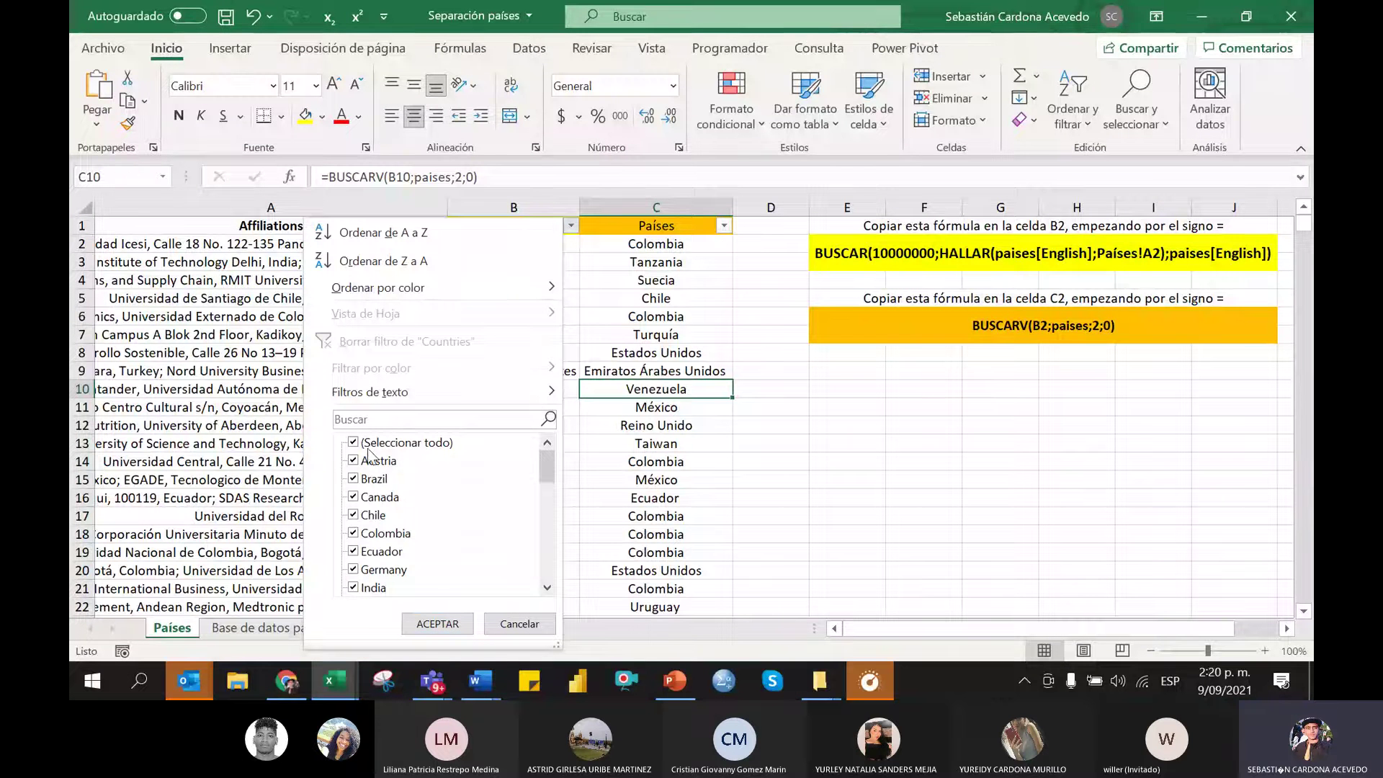
{"action": "left_click", "coordinate": [443, 443]}
{"action": "scroll", "coordinate": [467, 454], "scroll_direction": "down", "scroll_amount": 6}
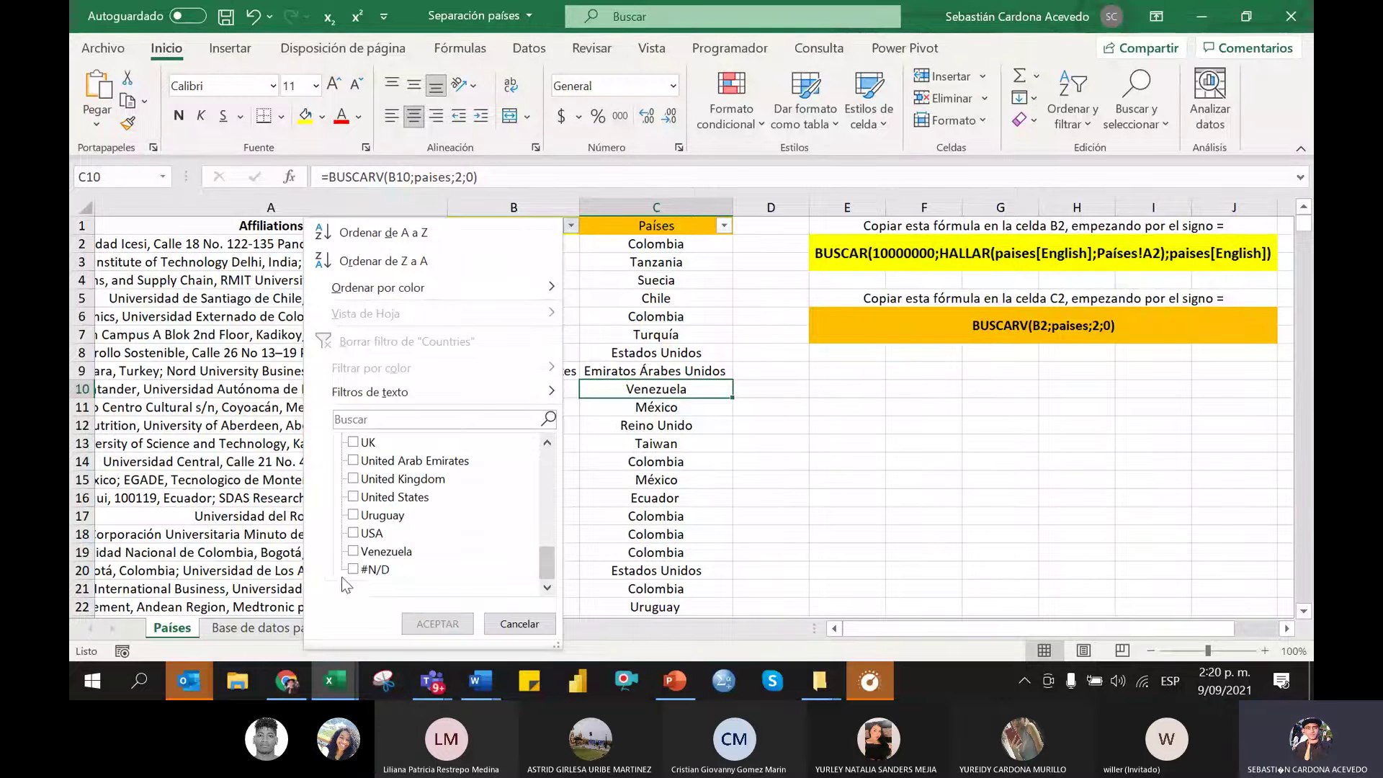
{"action": "left_click", "coordinate": [353, 570]}
{"action": "left_click", "coordinate": [438, 624]}
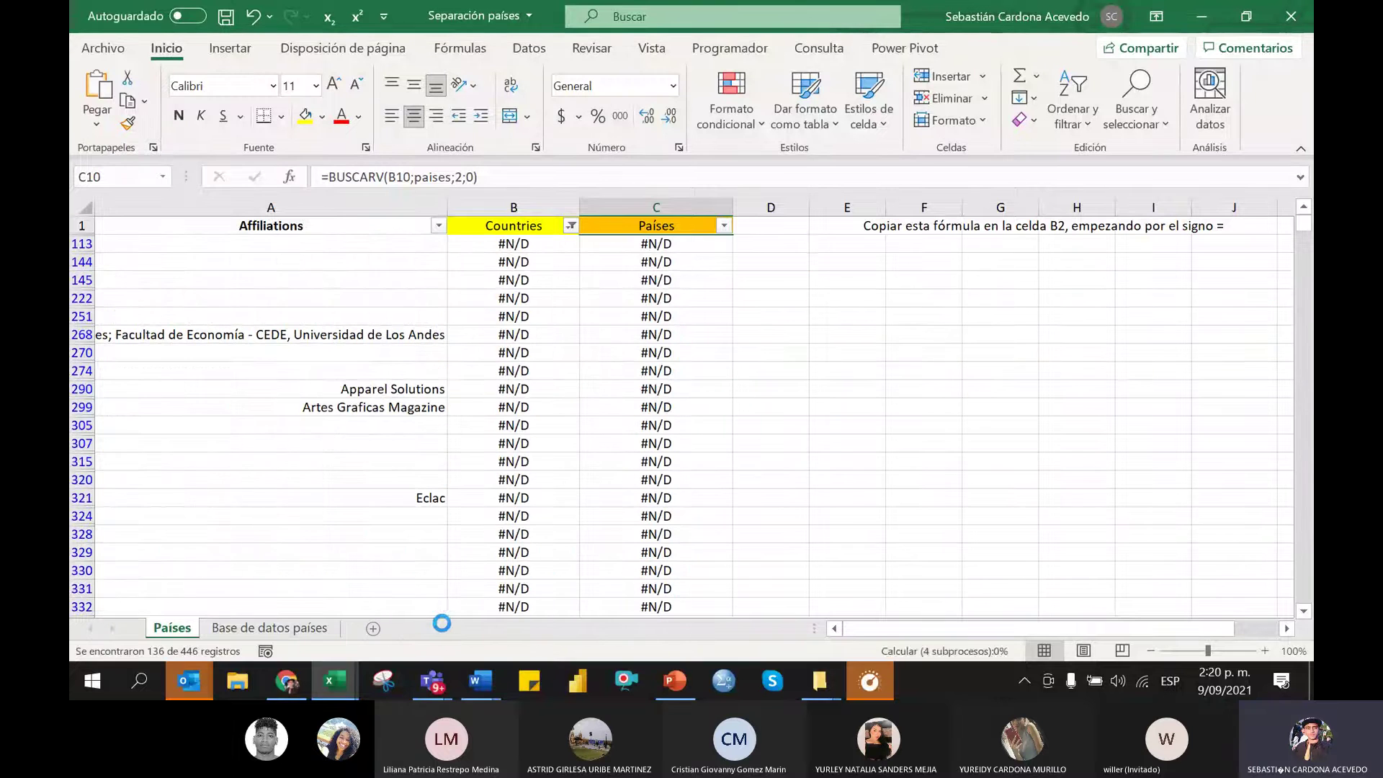
Go through the Affiliations cells of the filtered #N/D rows from A113 down to A268
{"action": "left_click", "coordinate": [524, 245]}
{"action": "left_click", "coordinate": [356, 208]}
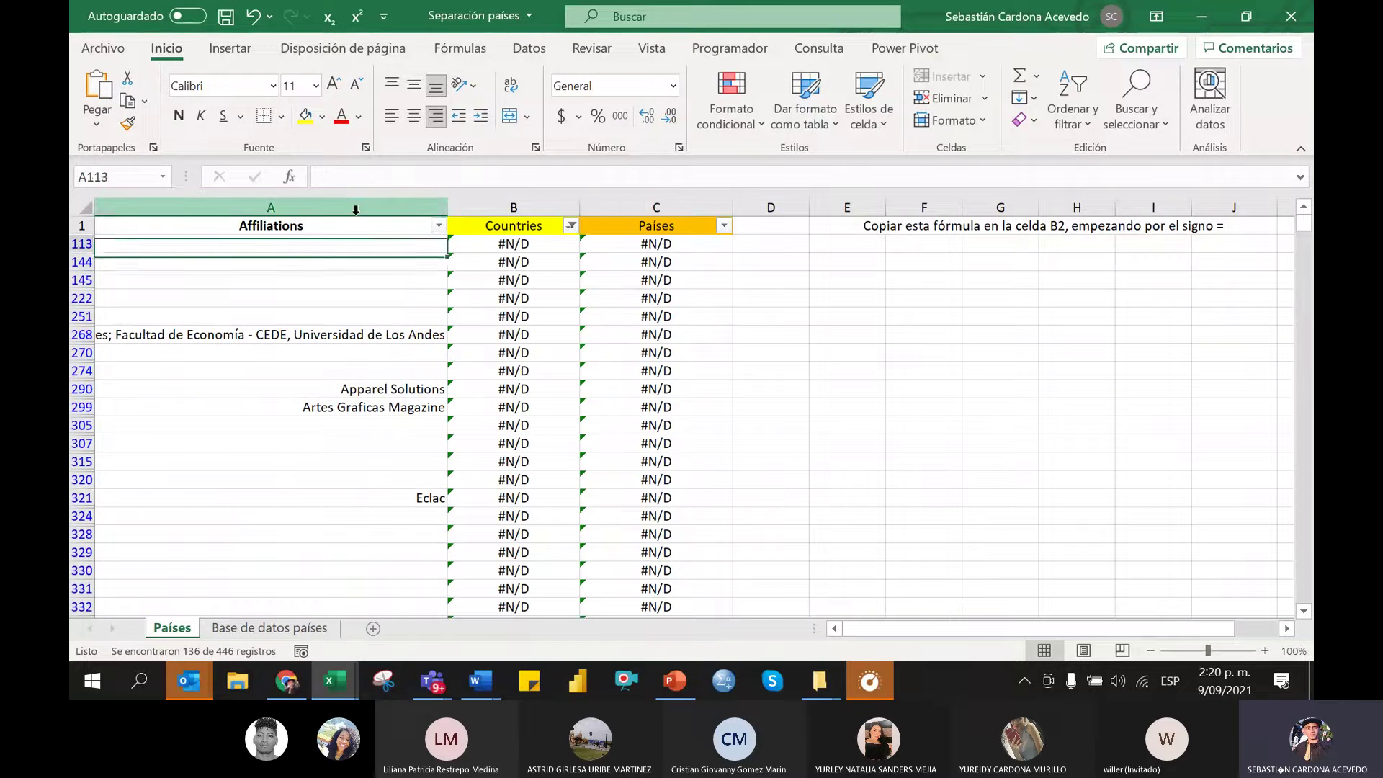
{"action": "key", "text": "Return"}
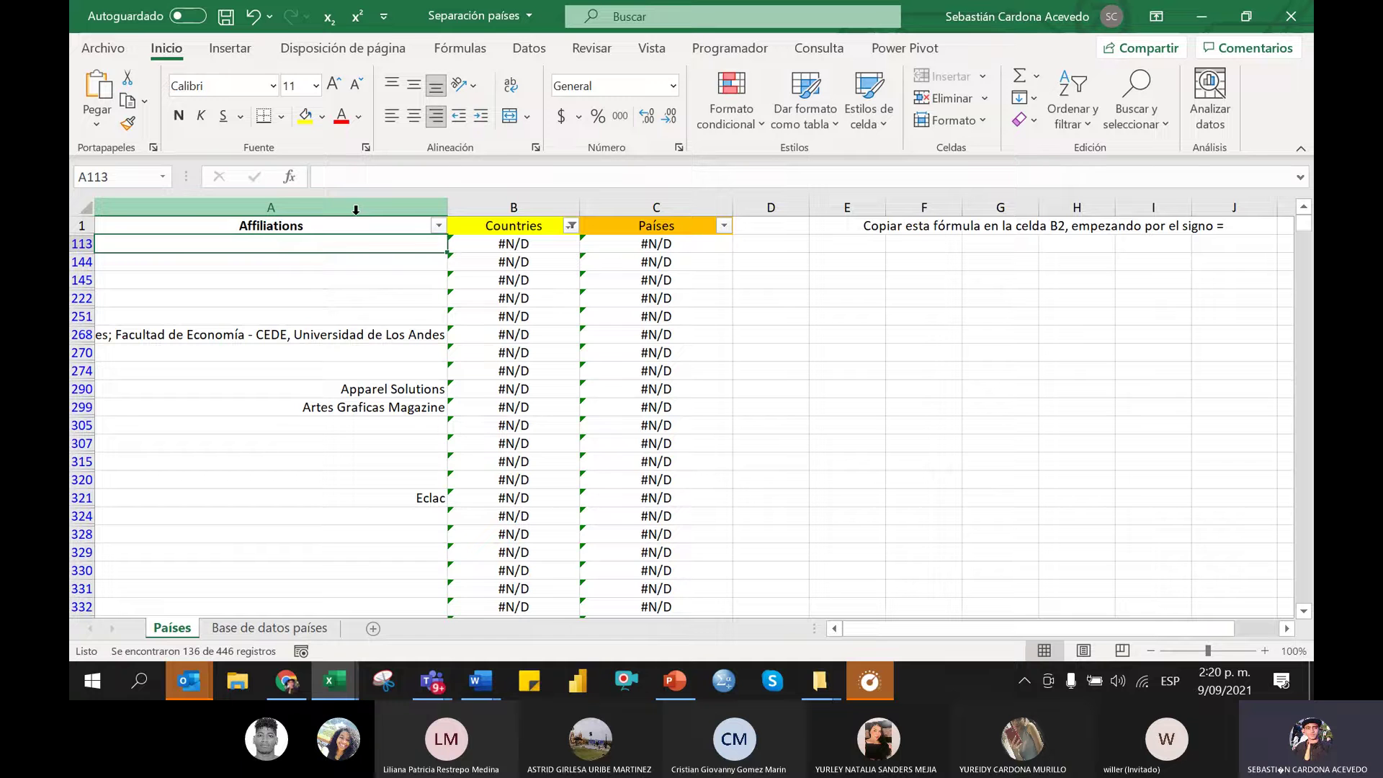
{"action": "key", "text": "Return"}
{"action": "key", "text": "Return"}
{"action": "key", "text": "Return"}
{"action": "key", "text": "Return"}
{"action": "key", "text": "Return"}
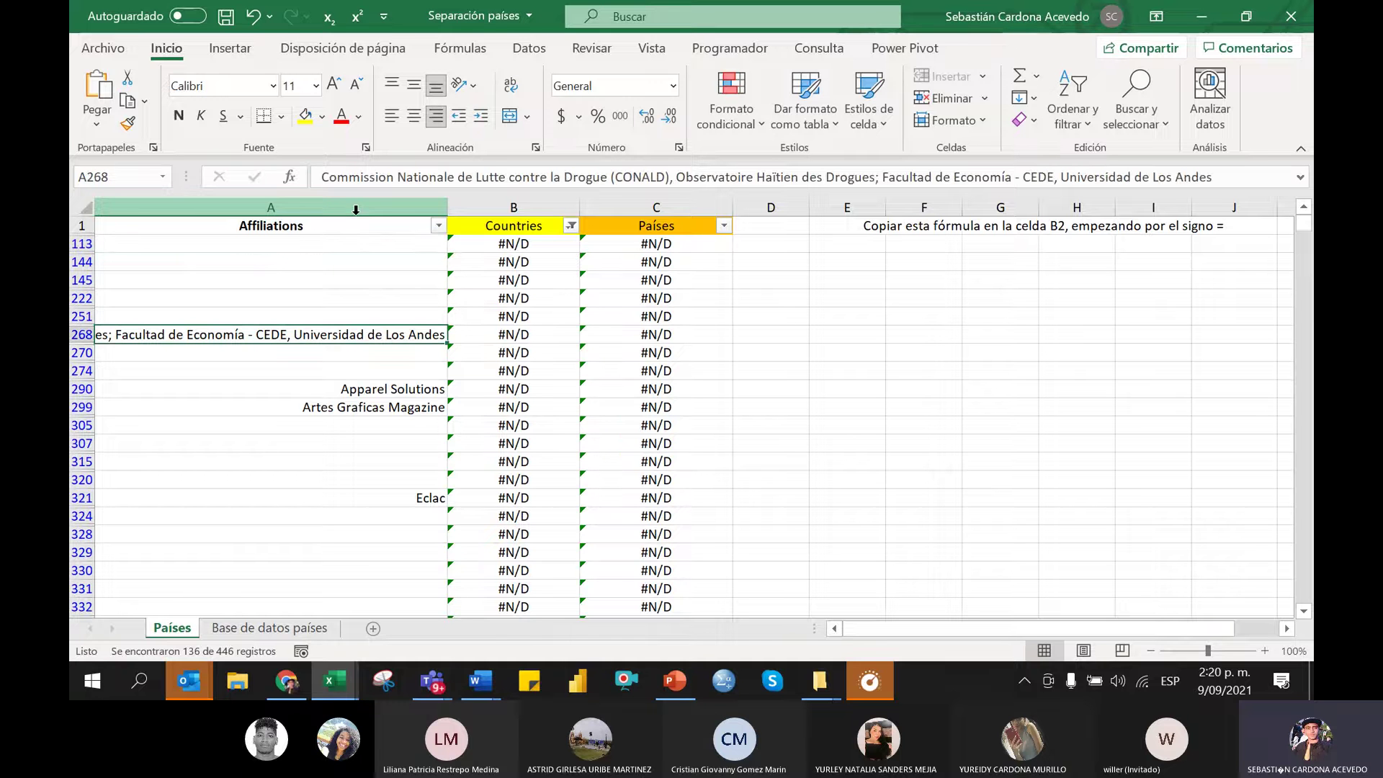
Read the full affiliation text in A268 and enter Colombia as its country in B268
{"action": "left_click_drag", "start_coordinate": [397, 177], "coordinate": [467, 178]}
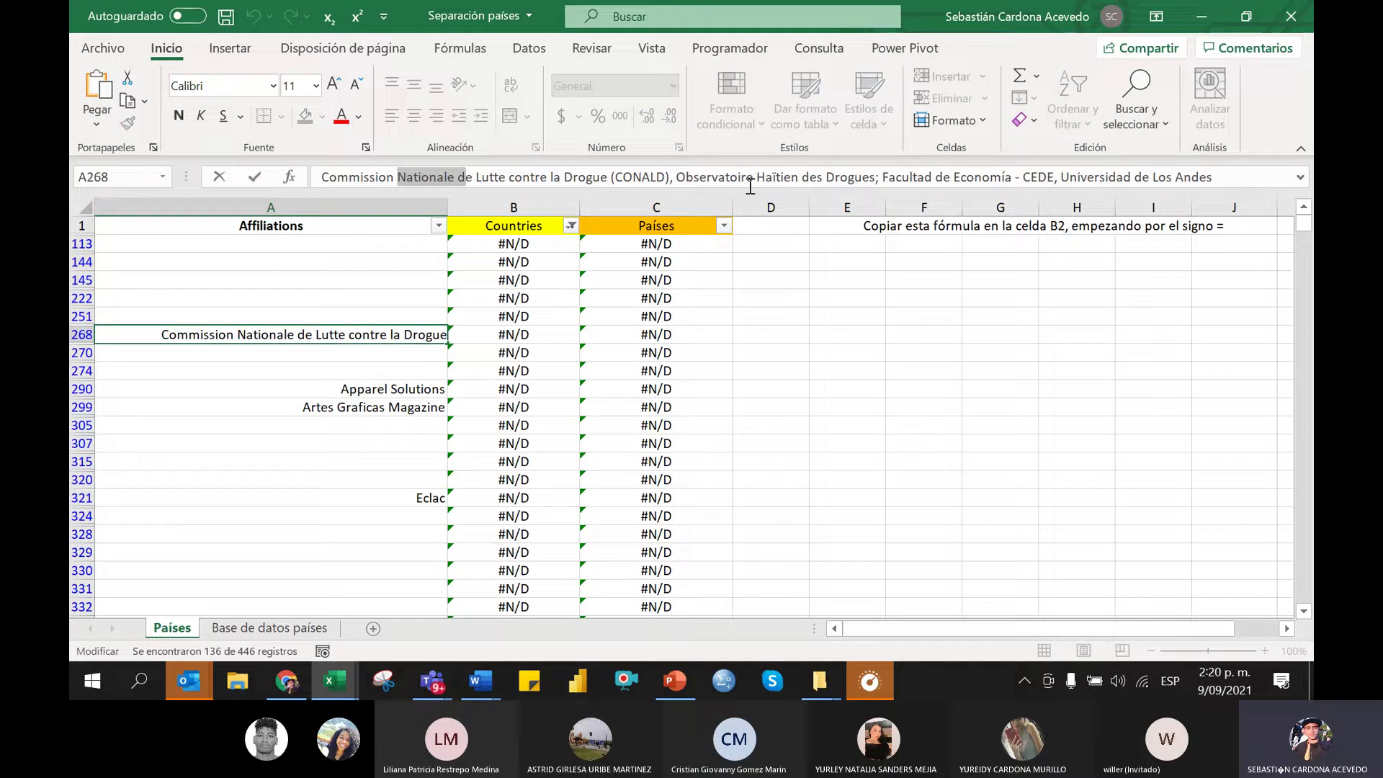
{"action": "left_click", "coordinate": [1283, 187]}
{"action": "left_click", "coordinate": [1301, 176]}
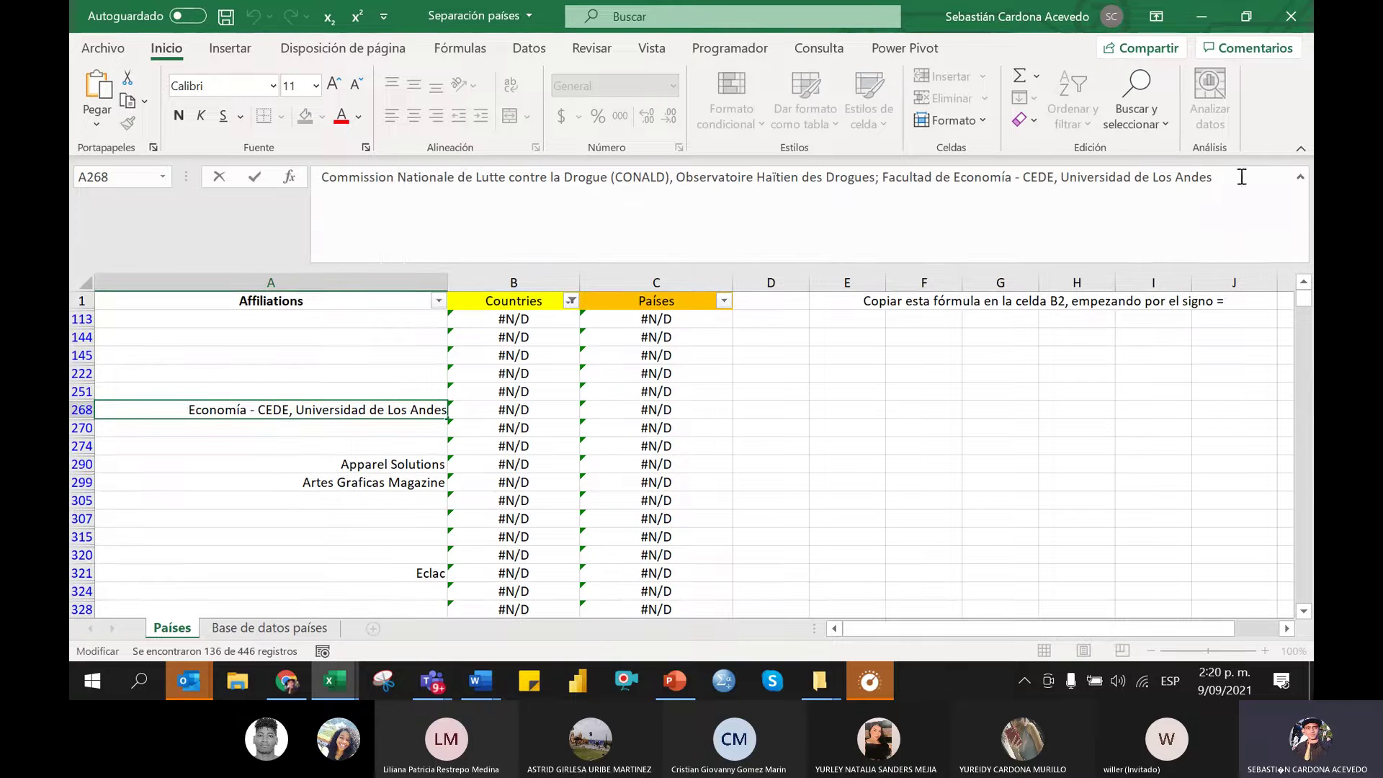
{"action": "left_click_drag", "start_coordinate": [1240, 180], "coordinate": [216, 225]}
{"action": "left_click", "coordinate": [1184, 209]}
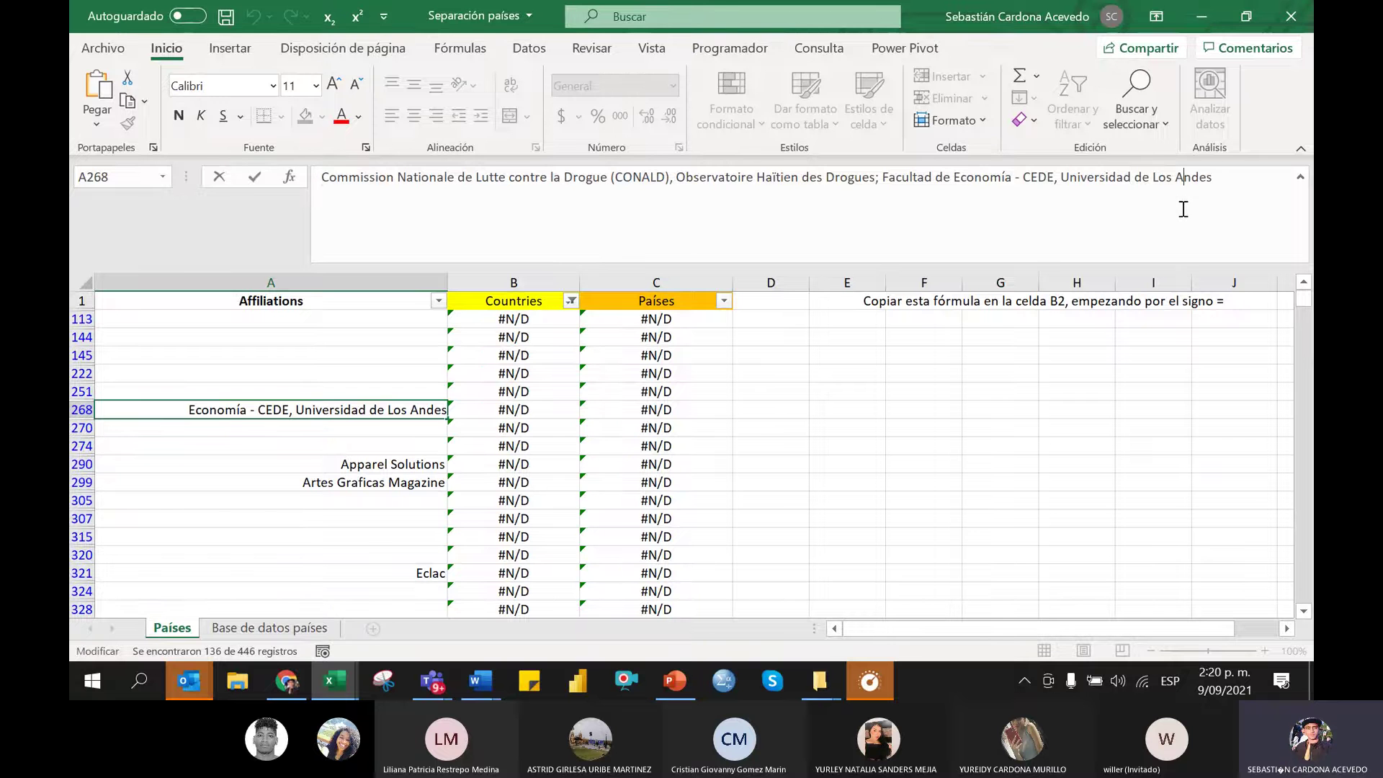
{"action": "left_click_drag", "start_coordinate": [1192, 188], "coordinate": [1046, 209]}
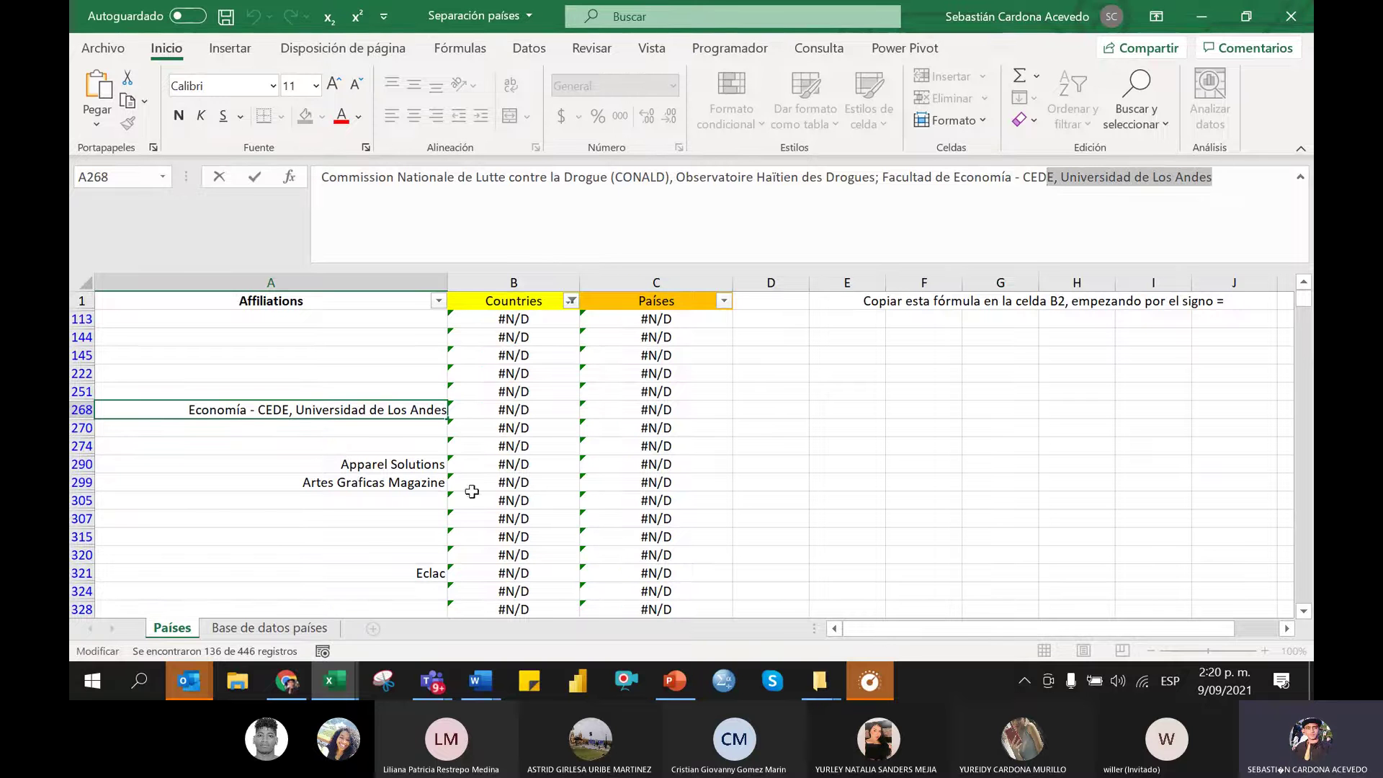
{"action": "left_click", "coordinate": [505, 411]}
{"action": "type", "text": "Colombia"}
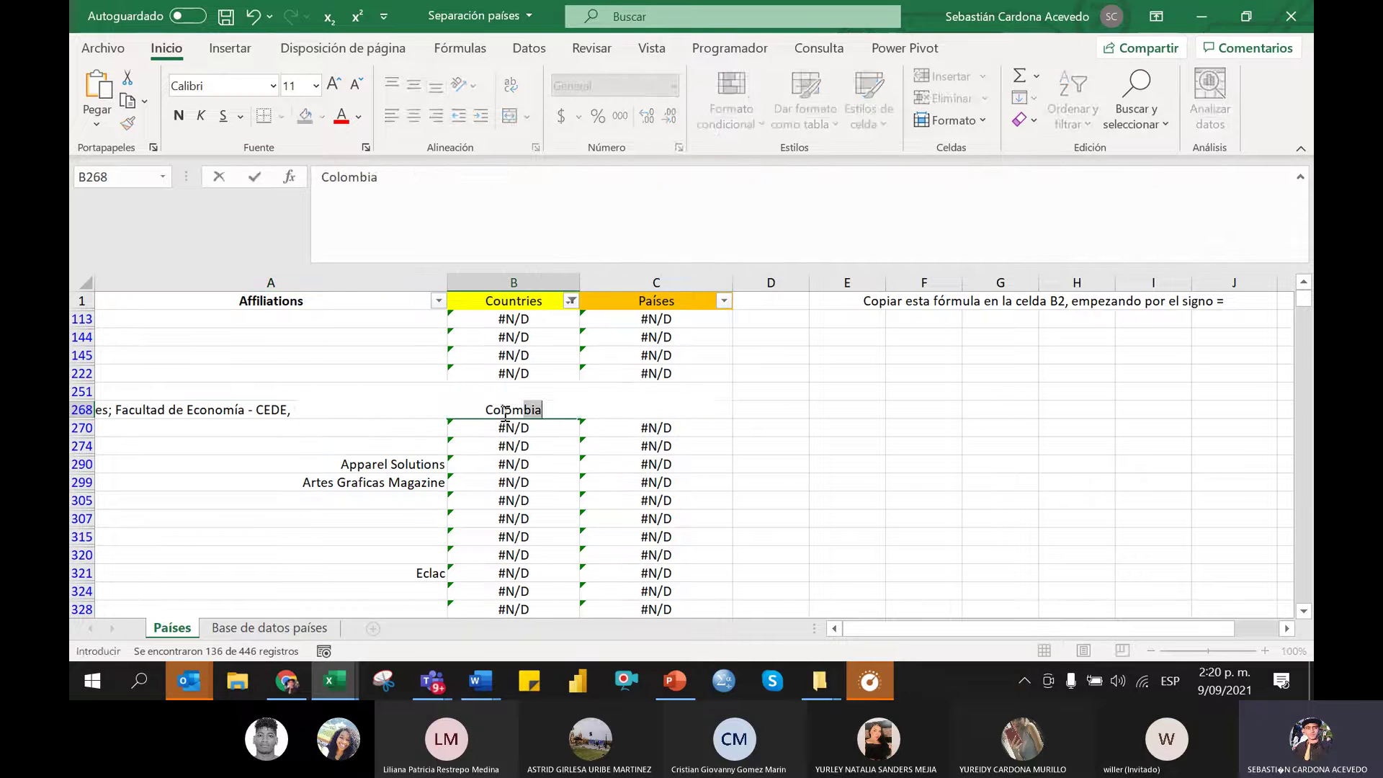
{"action": "key", "text": "Return"}
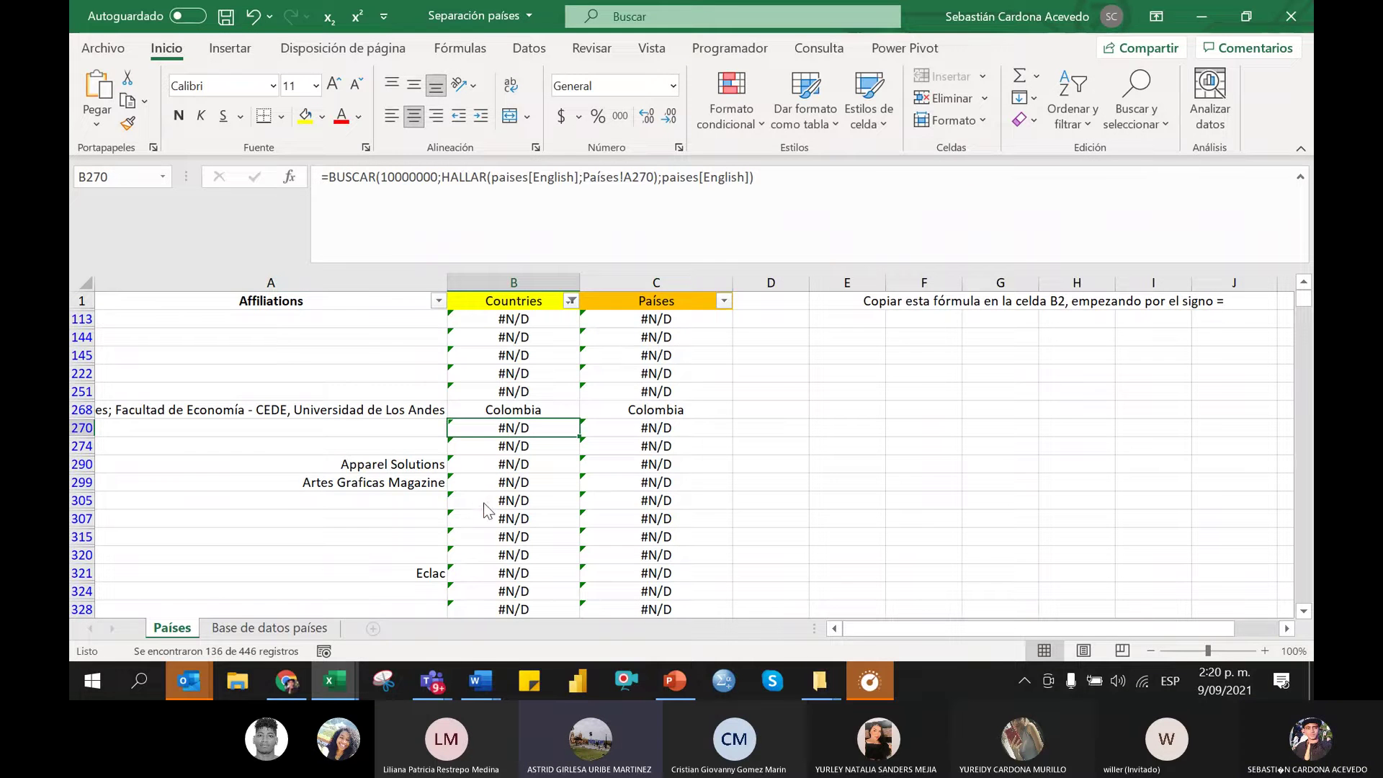
Switch to the Teams meeting window to check on the participants
{"action": "key", "text": "alt+Tab"}
{"action": "key", "text": "Tab"}
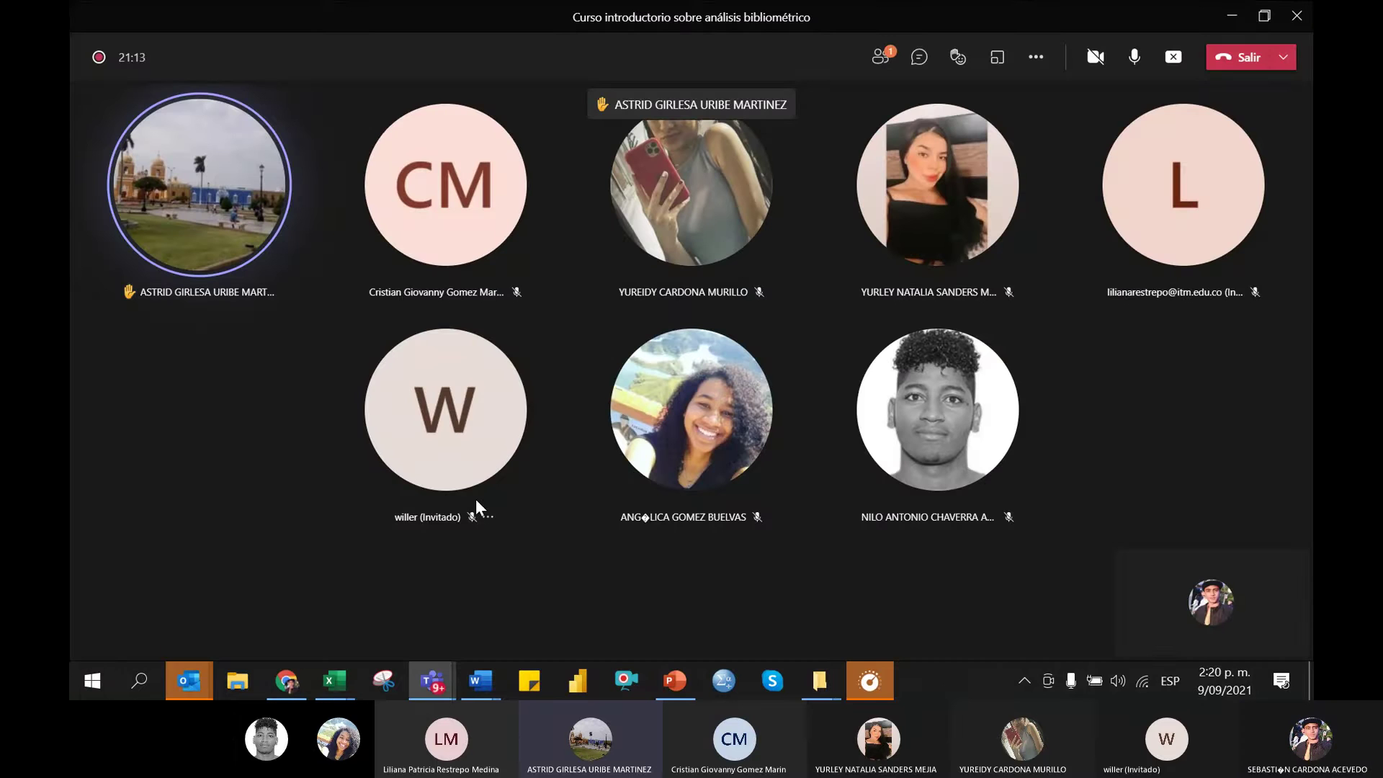
{"action": "key", "text": "alt+Tab"}
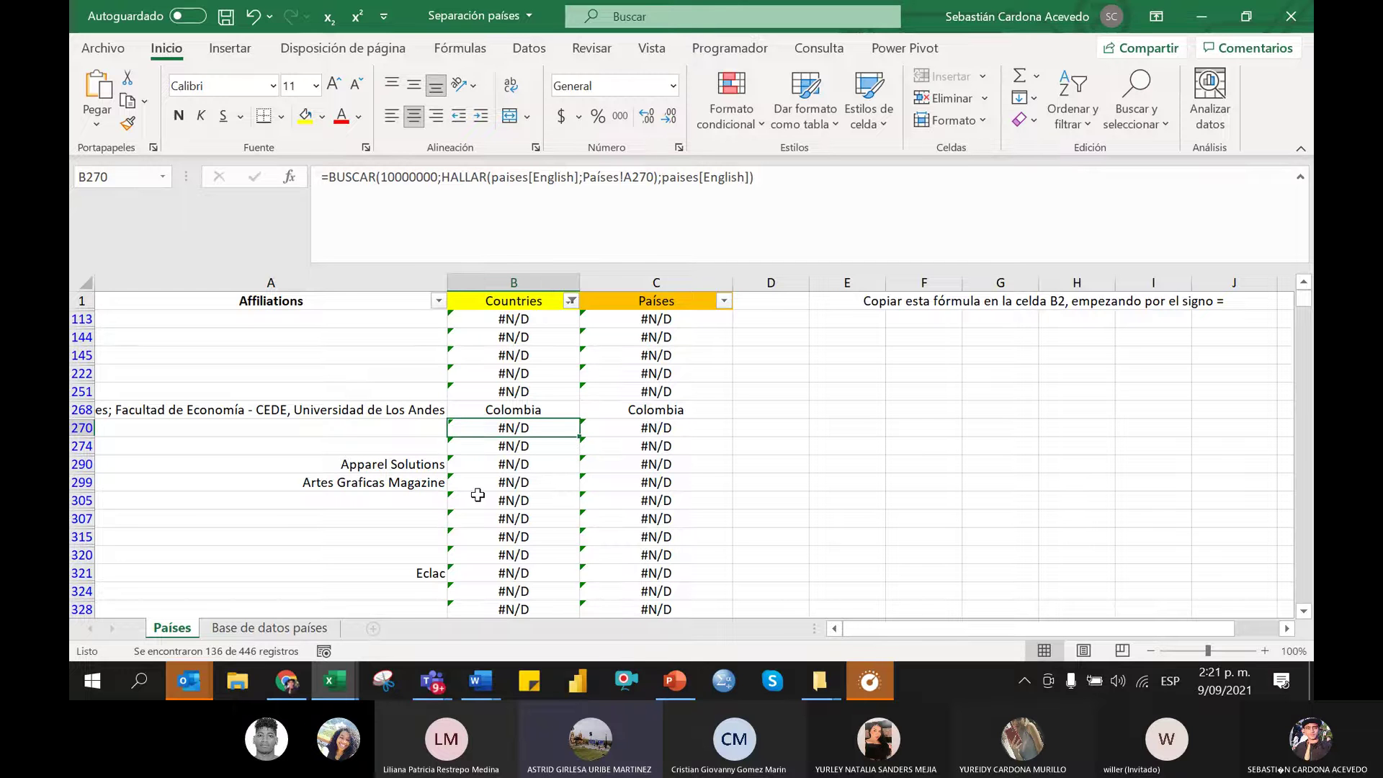
{"action": "key", "text": "alt+Tab"}
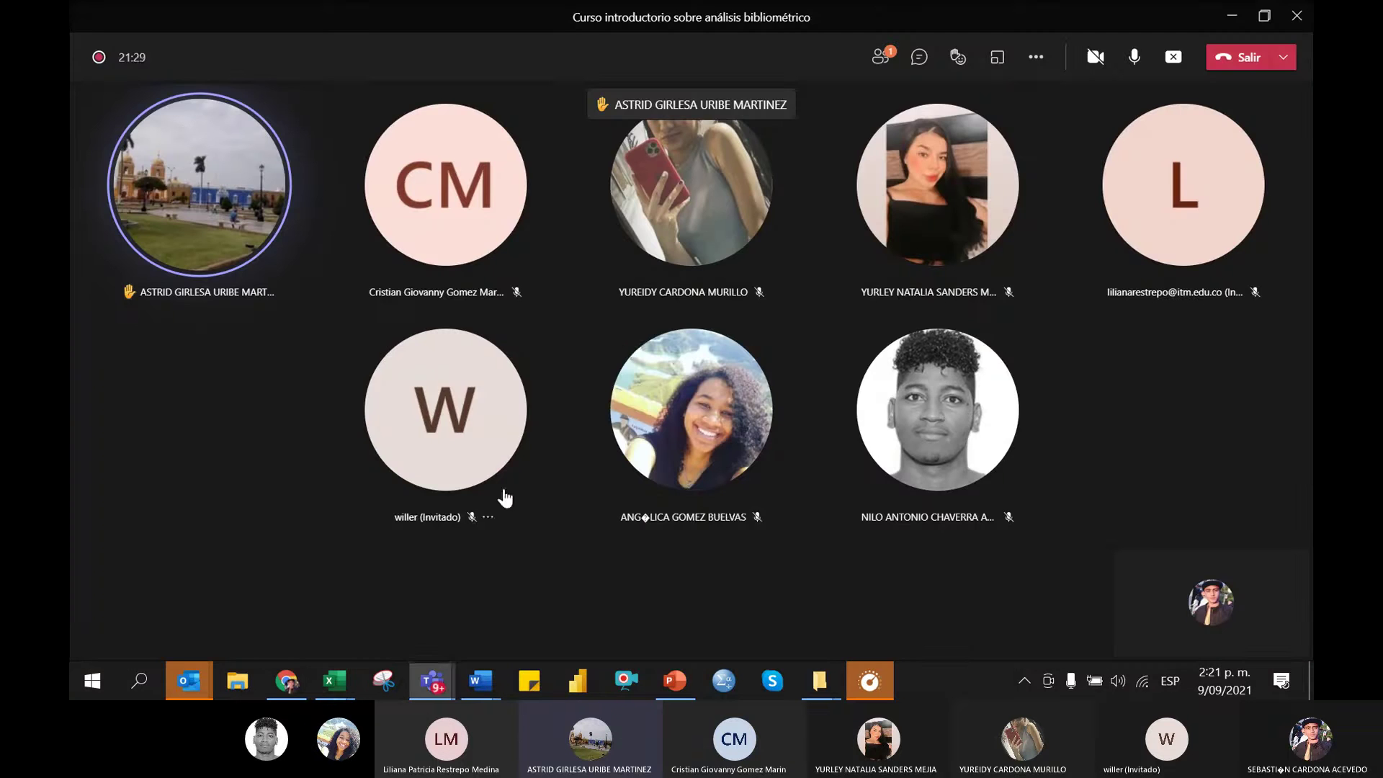
{"action": "mouse_move", "coordinate": [632, 348]}
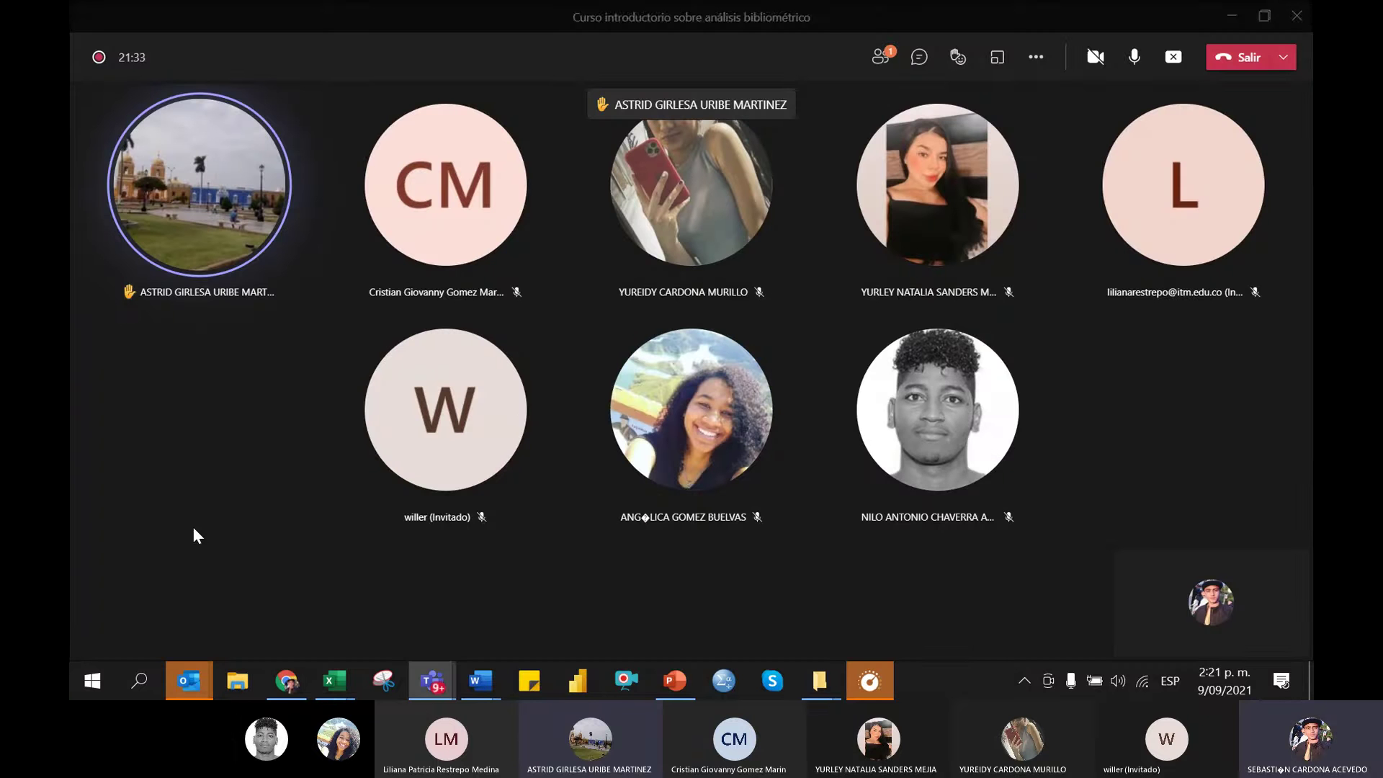
Return to the Separación países workbook and show all rows again in the Countries filter
{"action": "key", "text": "alt+Tab"}
{"action": "left_click", "coordinate": [571, 302]}
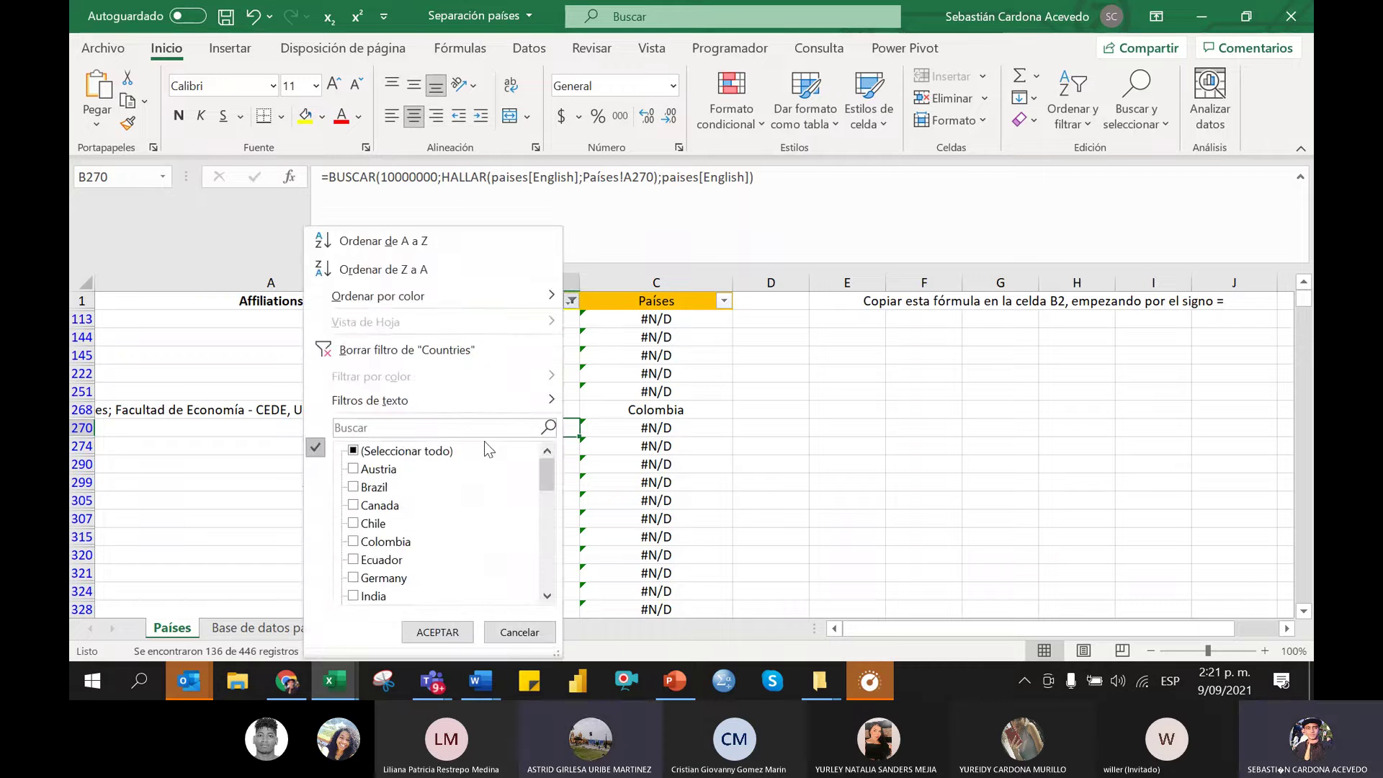
{"action": "left_click", "coordinate": [353, 451]}
{"action": "left_click", "coordinate": [434, 631]}
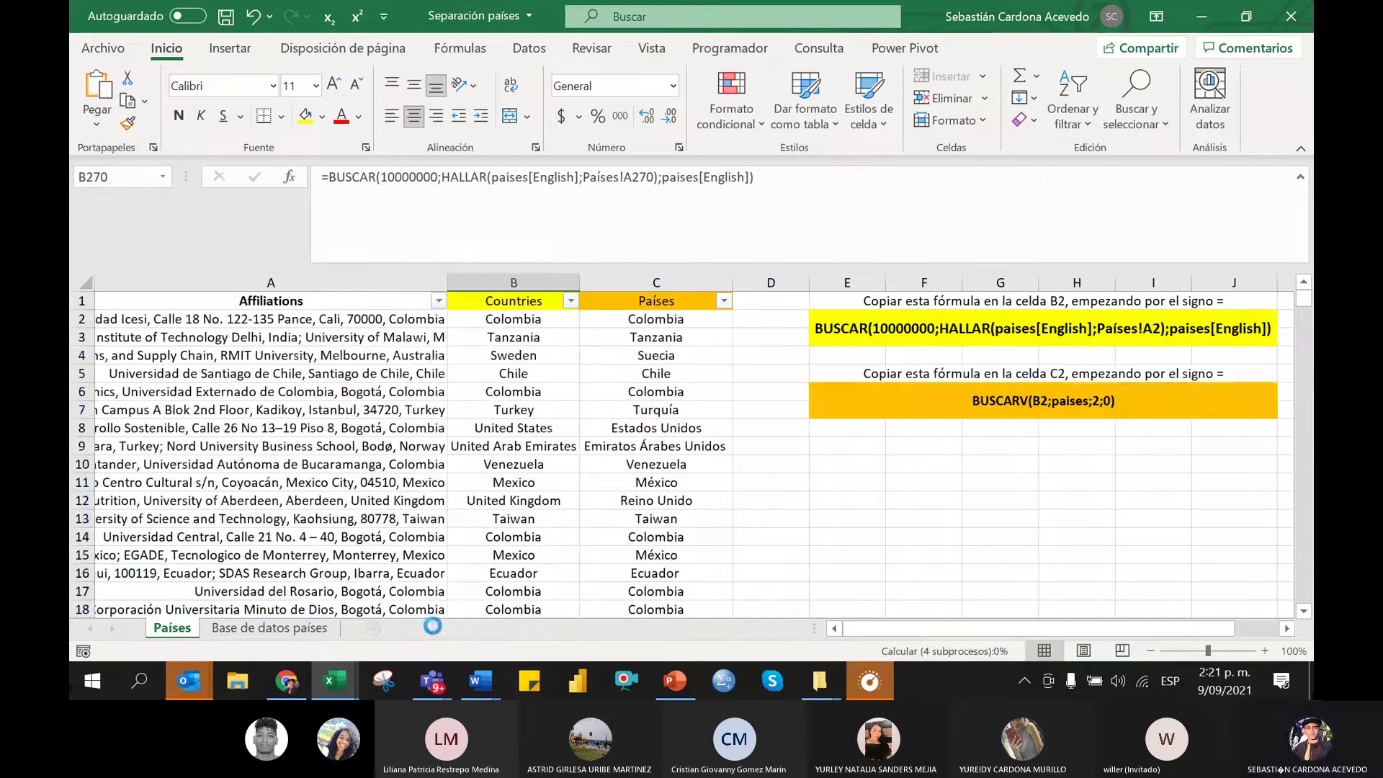
Clear all data below the headers in the Affiliations, Countries and Países columns and return to cell A2
{"action": "left_click", "coordinate": [226, 317]}
{"action": "key", "text": "shift+Right"}
{"action": "key", "text": "shift+Right"}
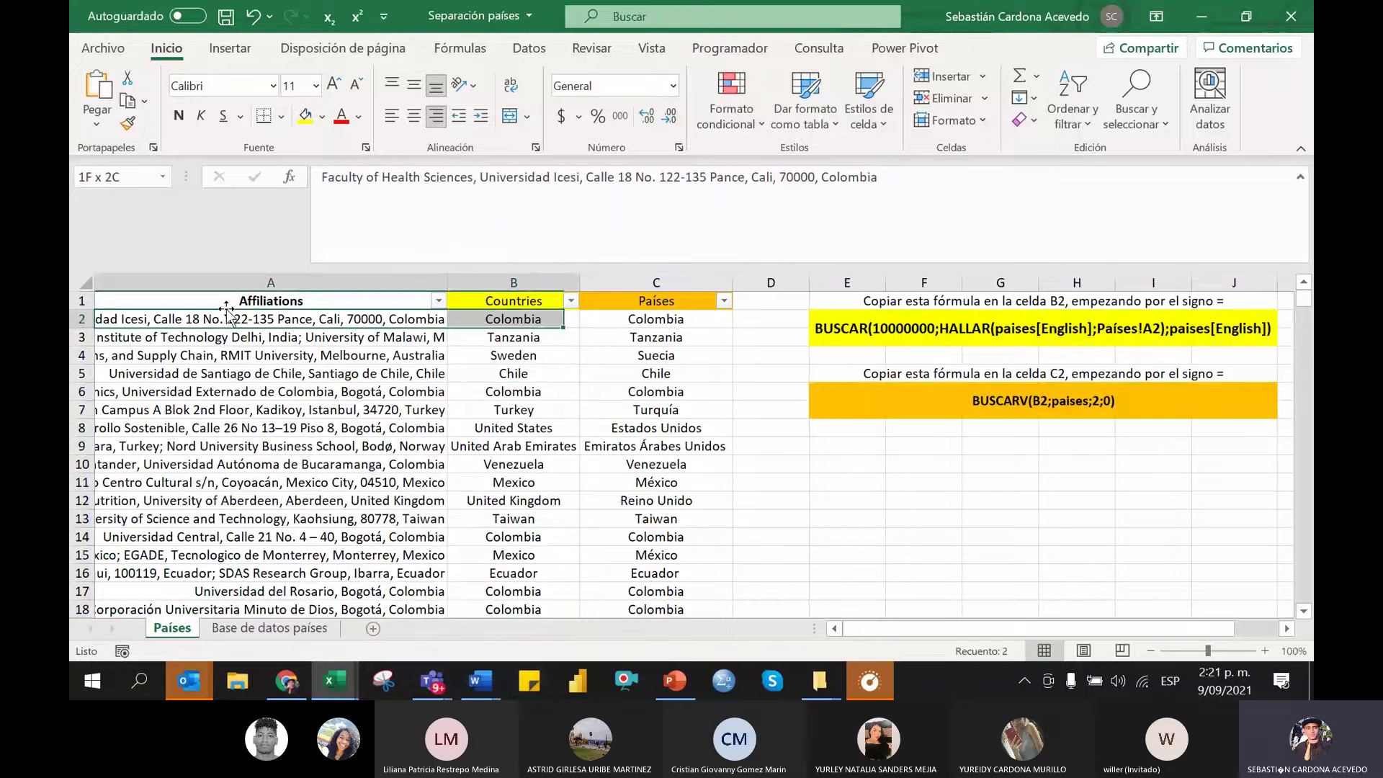
{"action": "key", "text": "ctrl+shift+Down"}
{"action": "key", "text": "ctrl+shift+Down"}
{"action": "key", "text": "ctrl+shift+Down"}
{"action": "key", "text": "ctrl+shift+Down"}
{"action": "key", "text": "ctrl+shift+Down"}
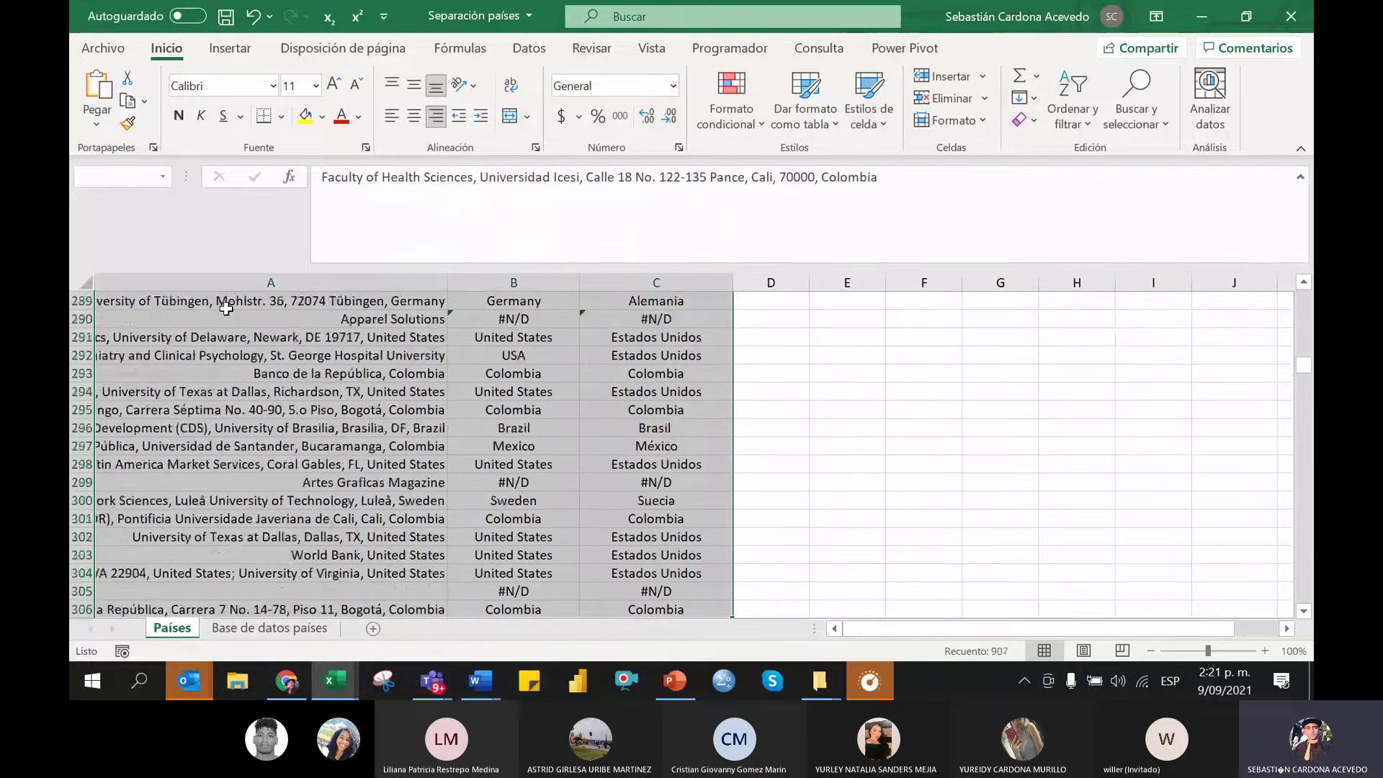
{"action": "key", "text": "Delete"}
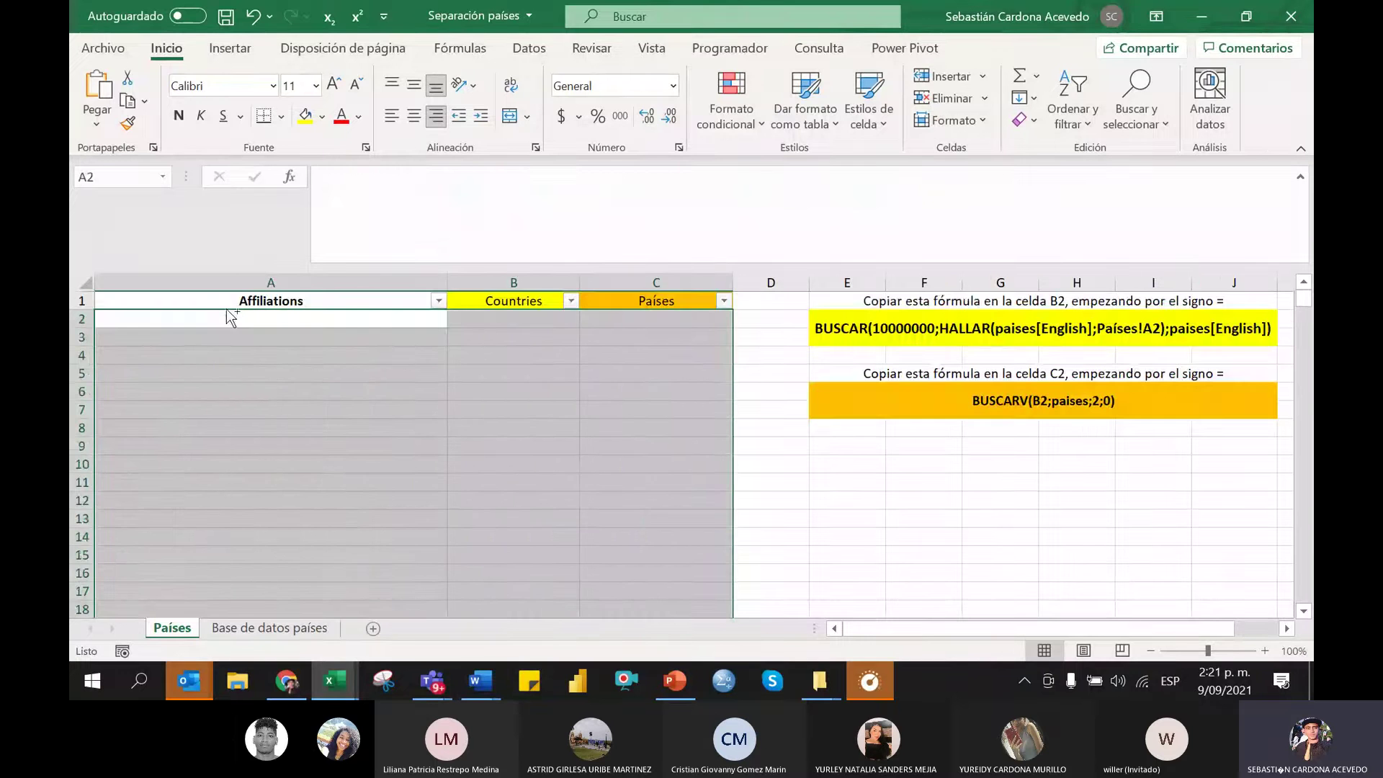
{"action": "key", "text": "Up"}
{"action": "key", "text": "Right"}
{"action": "key", "text": "Down"}
{"action": "key", "text": "Left"}
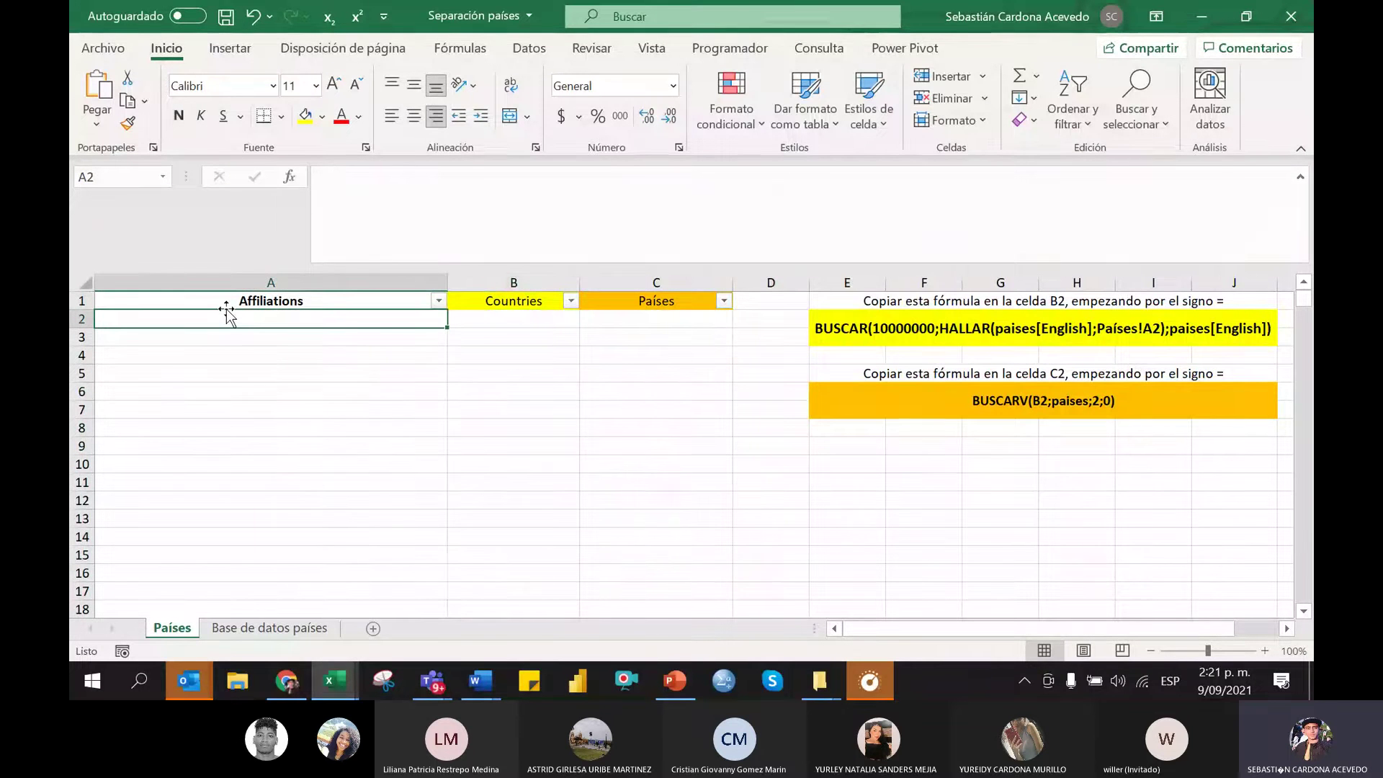
Switch to the Ejercicio práctico workbook and copy the Affiliations data from D2 to D327 on Hoja1
{"action": "key", "text": "alt+Tab"}
{"action": "key", "text": "alt+Tab"}
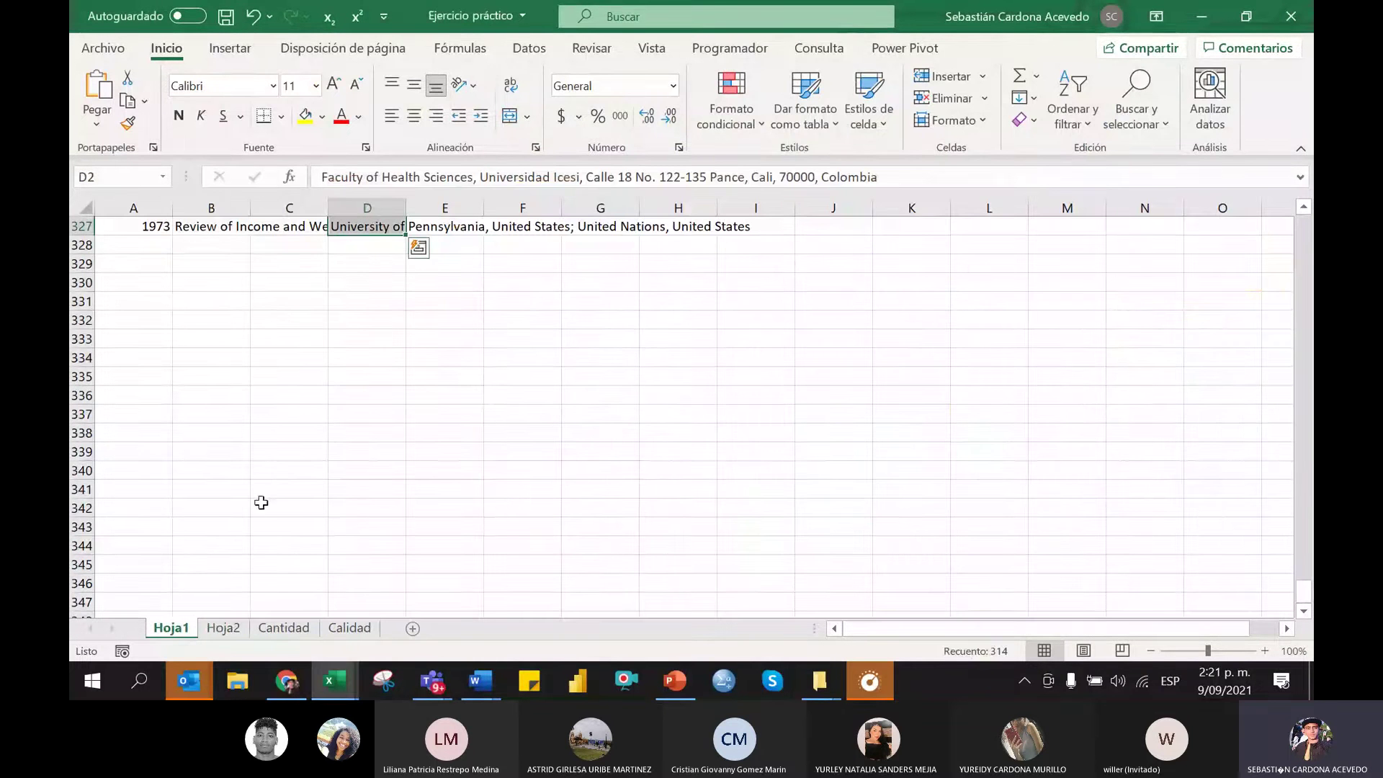
{"action": "scroll", "coordinate": [299, 504], "scroll_direction": "up", "scroll_amount": 5}
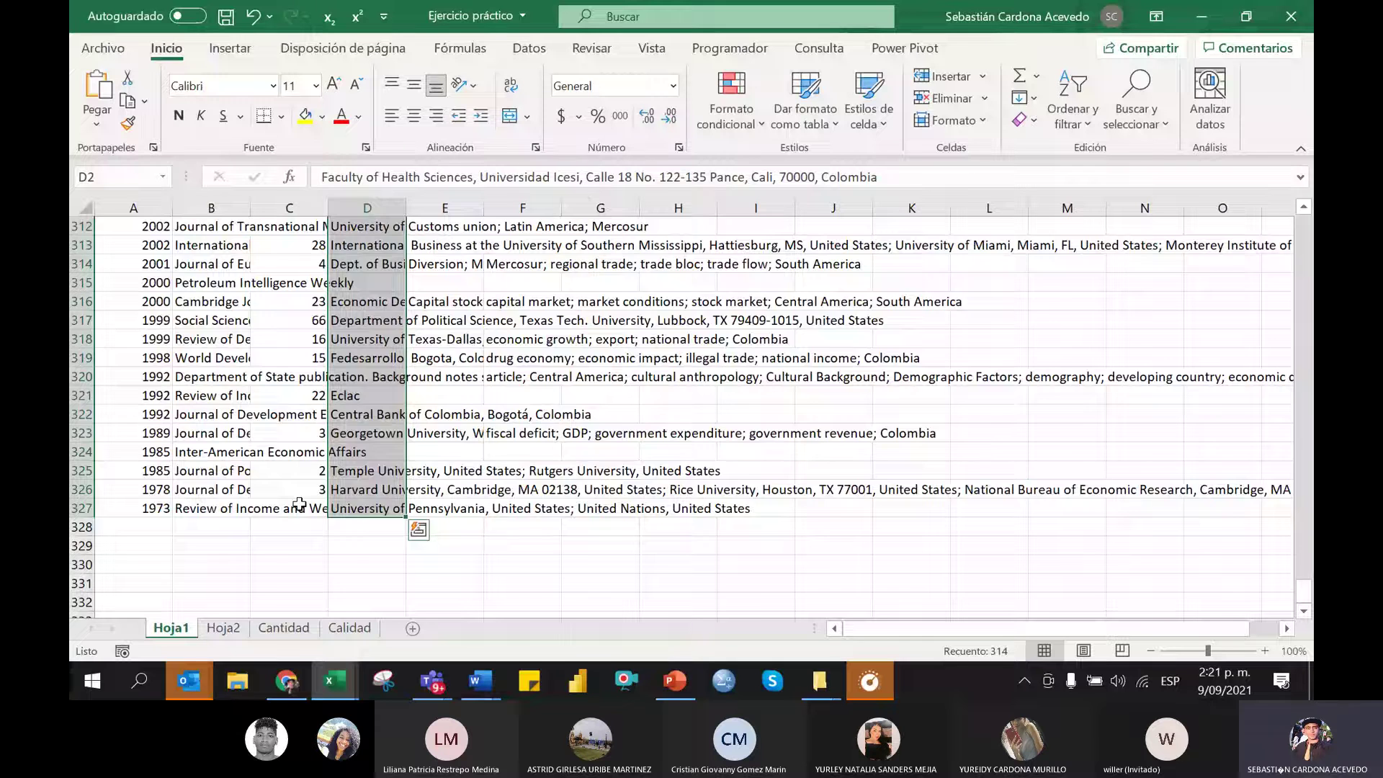
{"action": "key", "text": "ctrl+Home"}
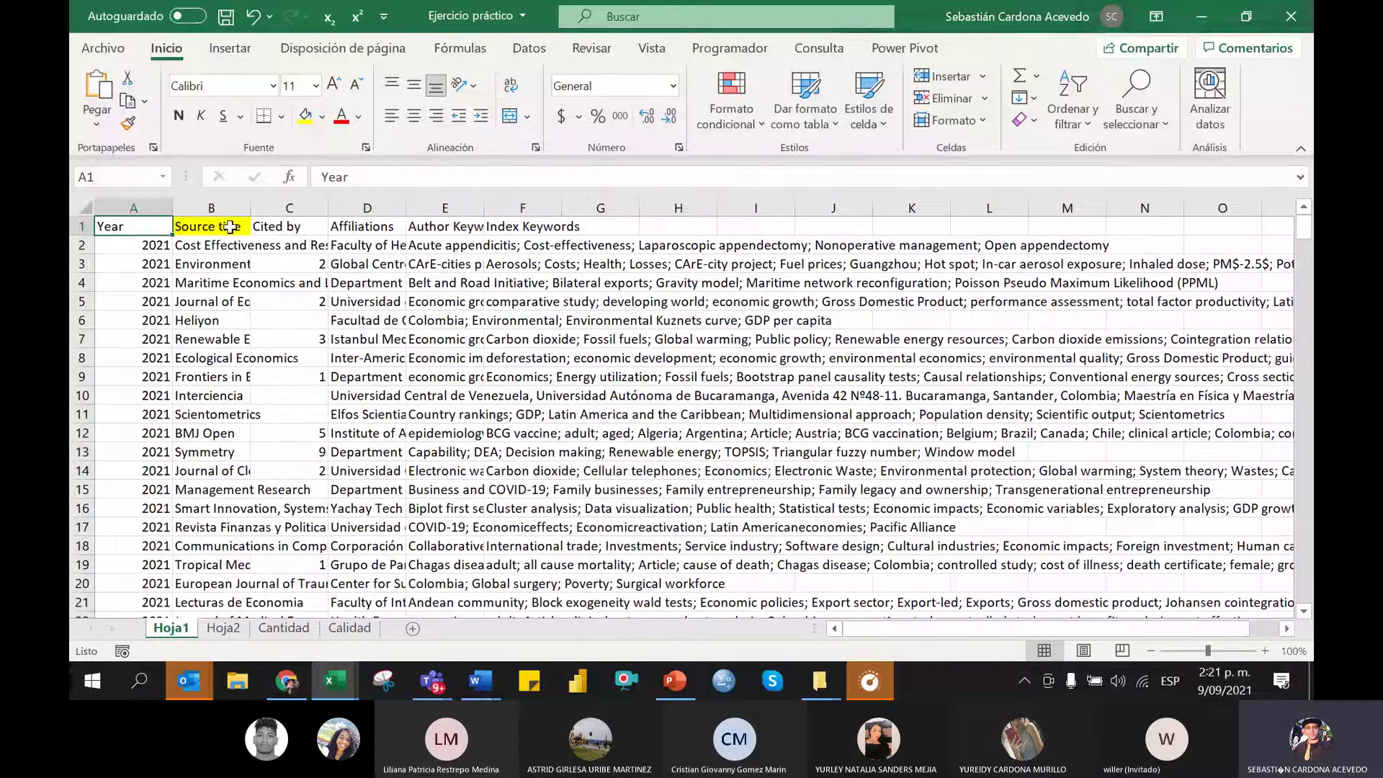
{"action": "left_click", "coordinate": [359, 225]}
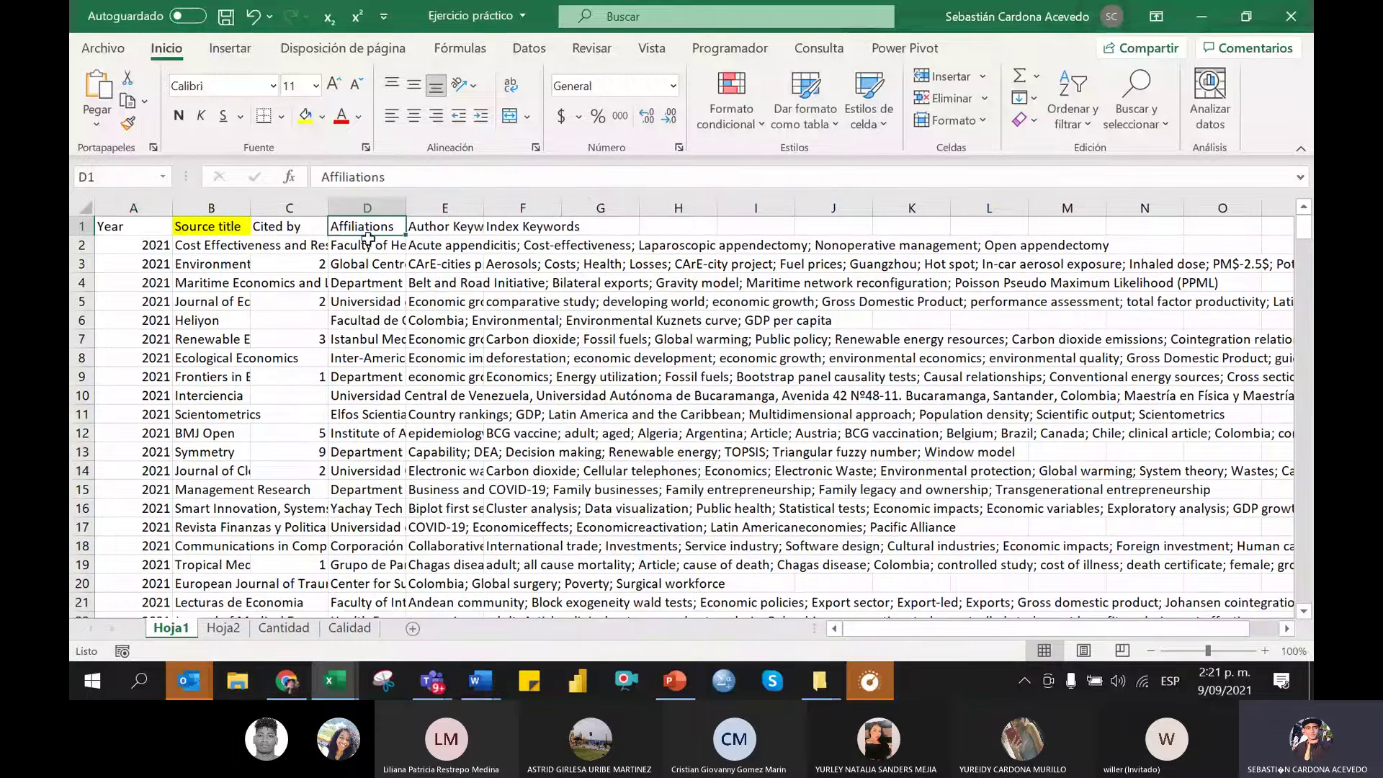
{"action": "left_click", "coordinate": [379, 245]}
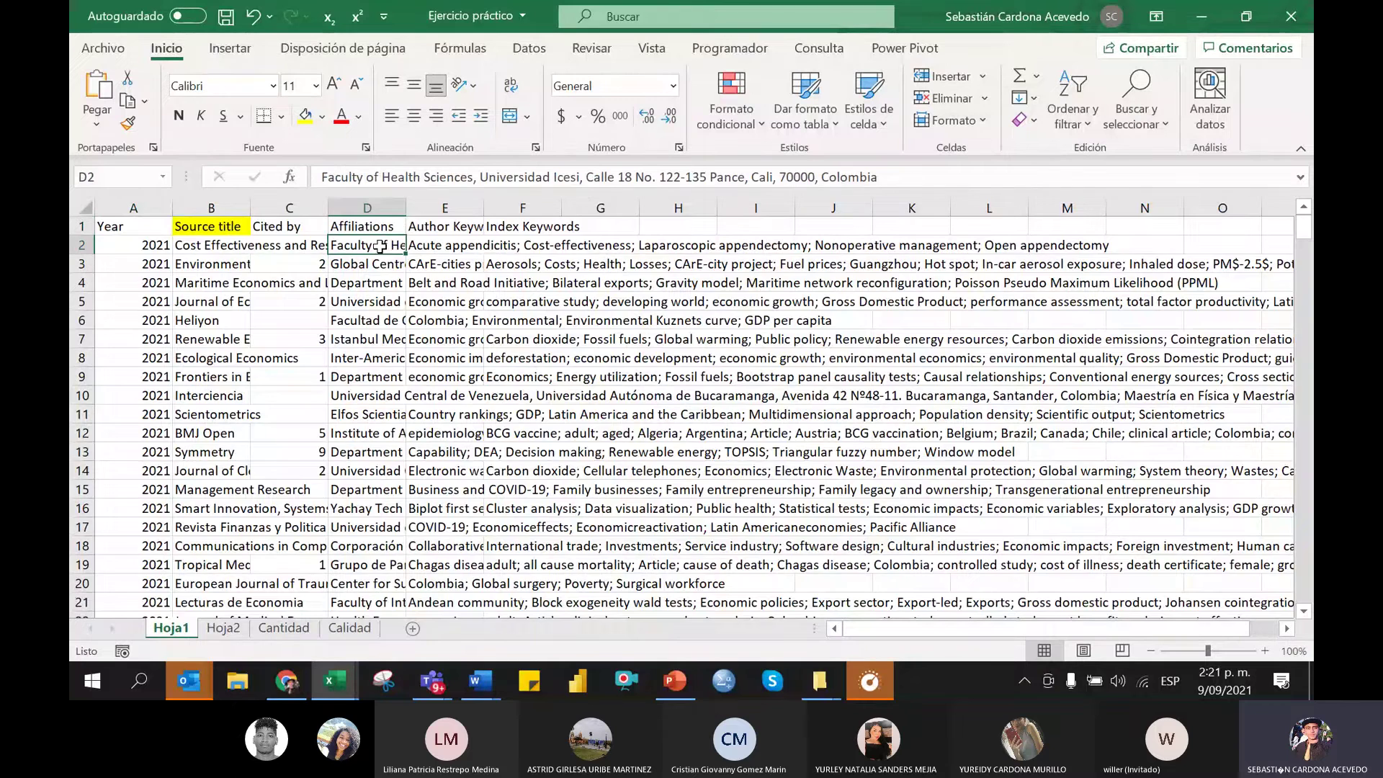
{"action": "key", "text": "ctrl+shift+Down"}
{"action": "key", "text": "ctrl+shift+Down"}
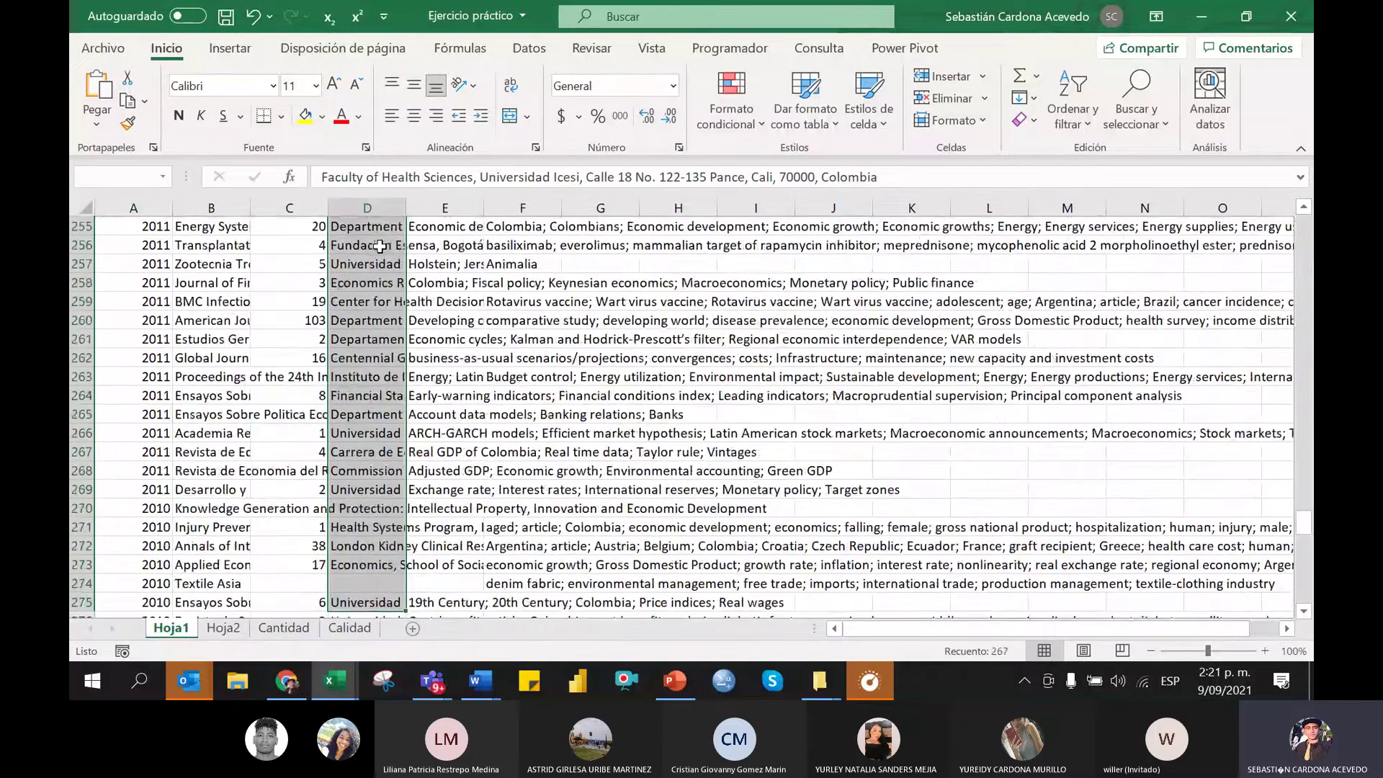
{"action": "key", "text": "ctrl+shift+Up"}
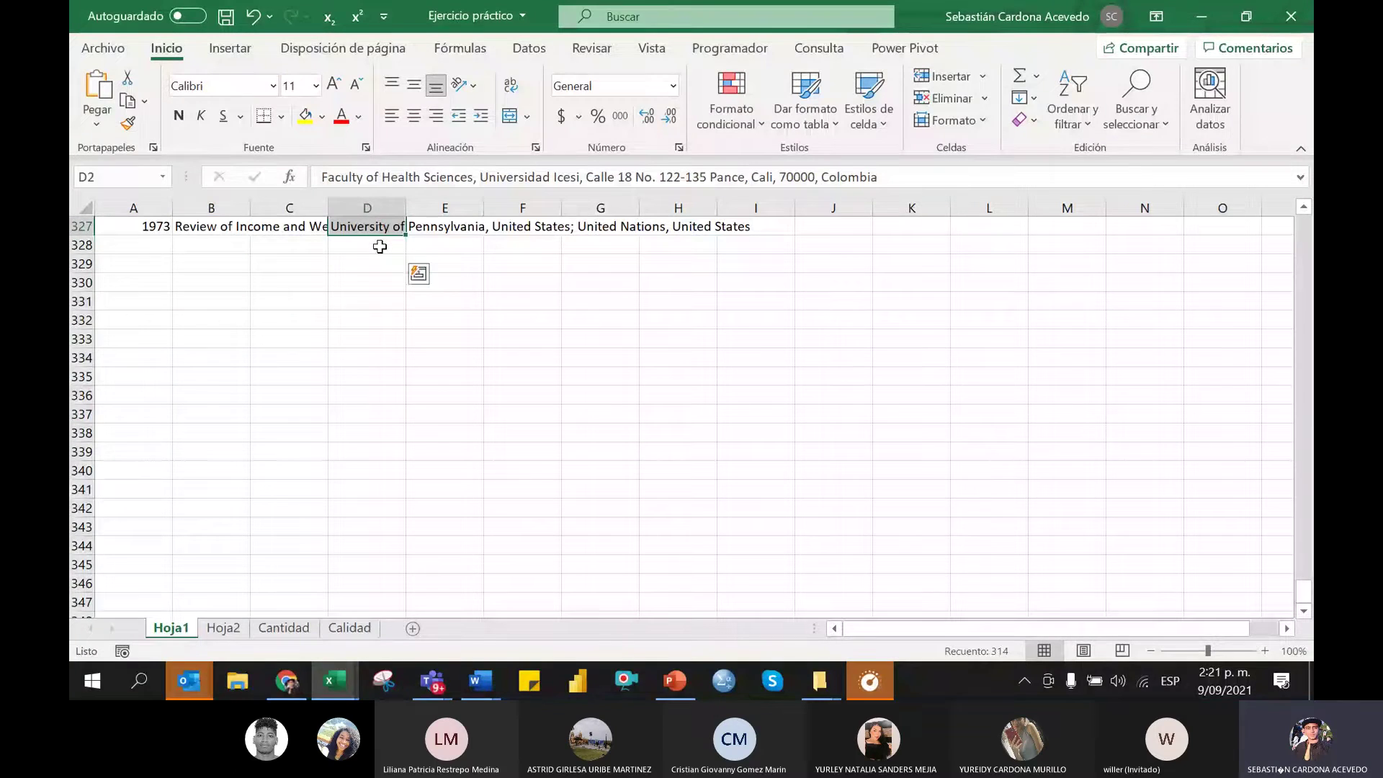
{"action": "key", "text": "ctrl+c"}
{"action": "scroll", "coordinate": [494, 432], "scroll_direction": "up", "scroll_amount": 4}
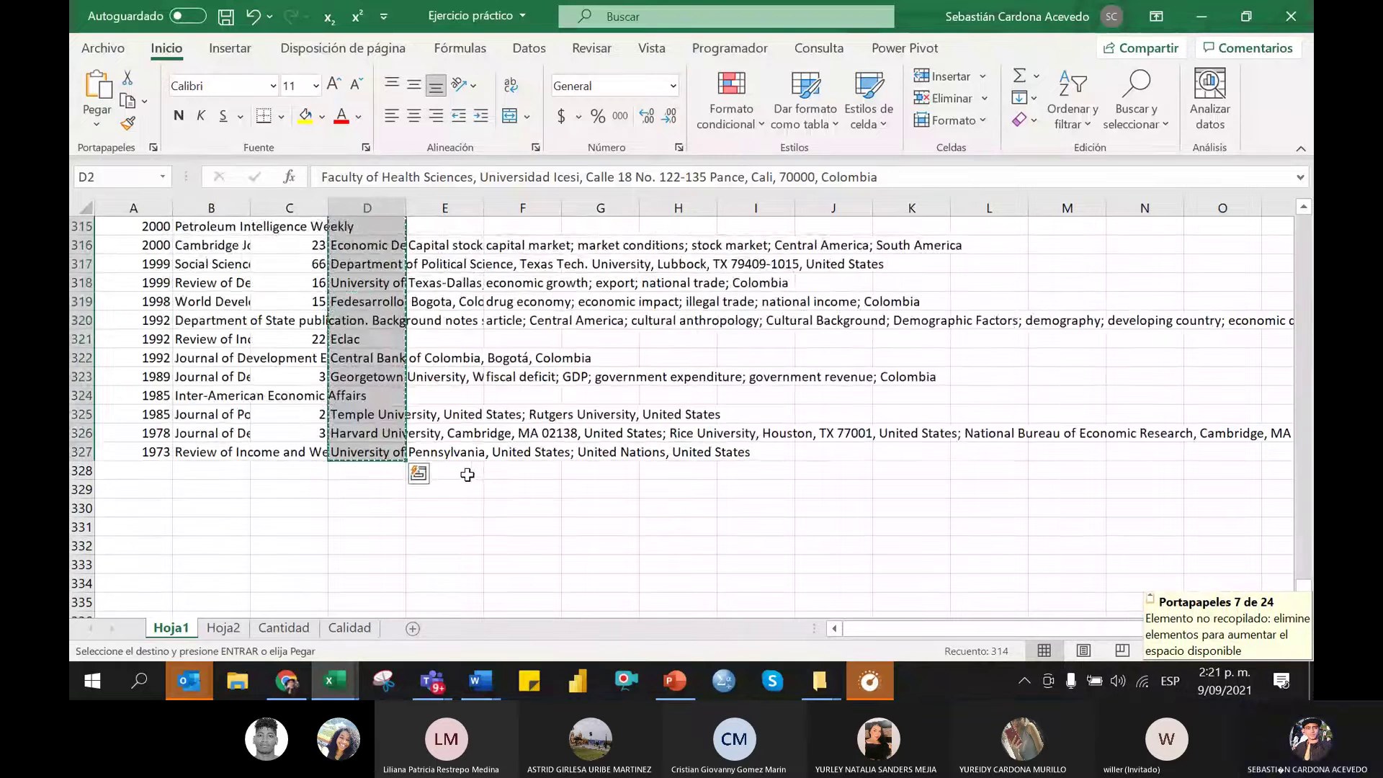
Paste the copied affiliations at A2 in Separación países and right-align them
{"action": "key", "text": "alt+Tab"}
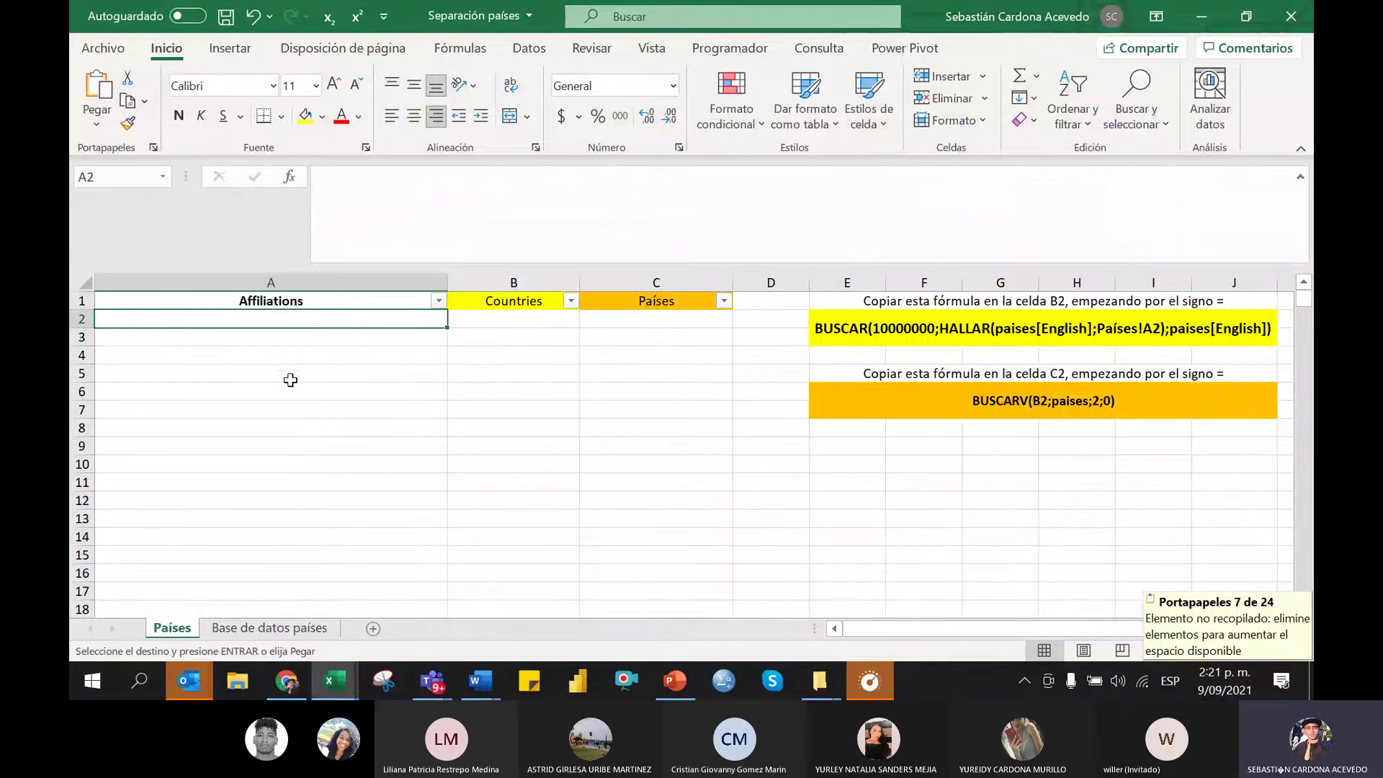
{"action": "key", "text": "ctrl+v"}
{"action": "scroll", "coordinate": [602, 522], "scroll_direction": "down", "scroll_amount": 6}
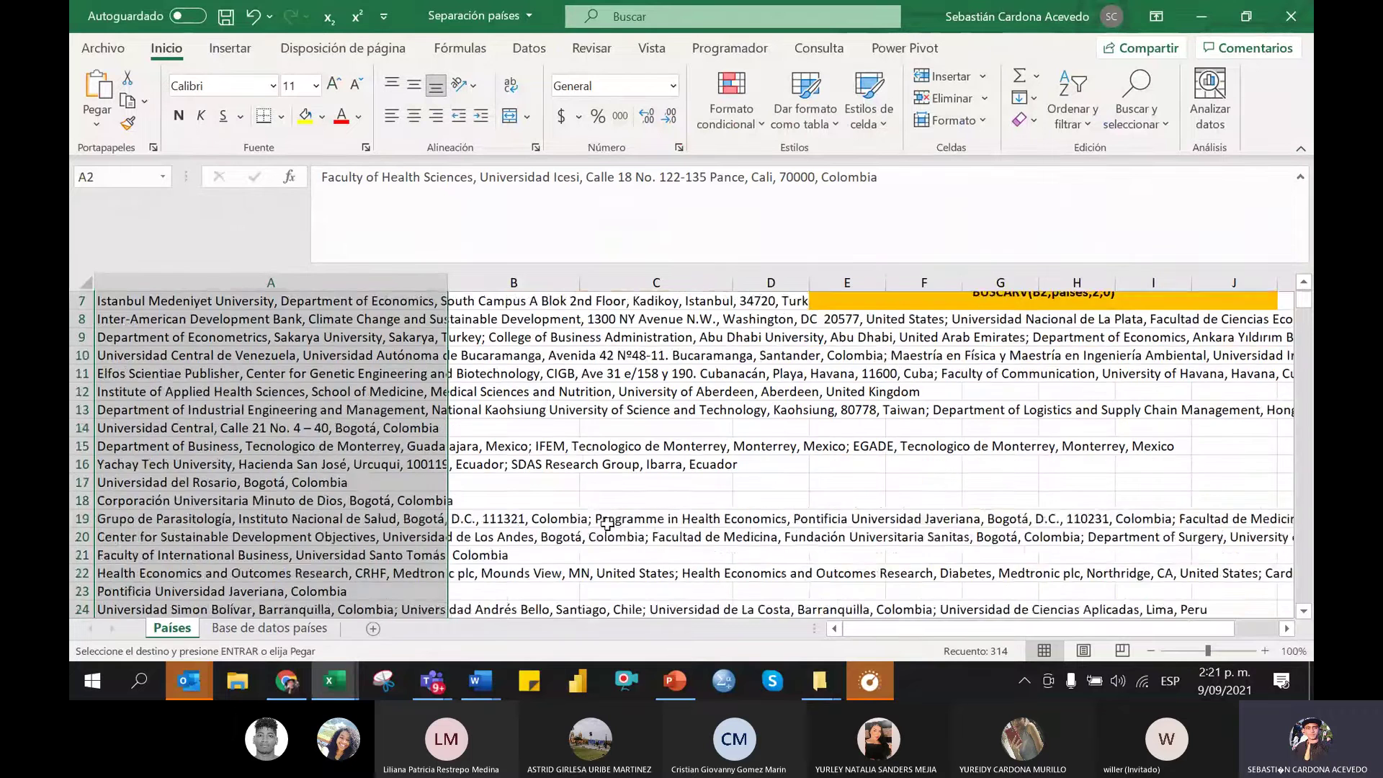
{"action": "scroll", "coordinate": [548, 432], "scroll_direction": "up", "scroll_amount": 6}
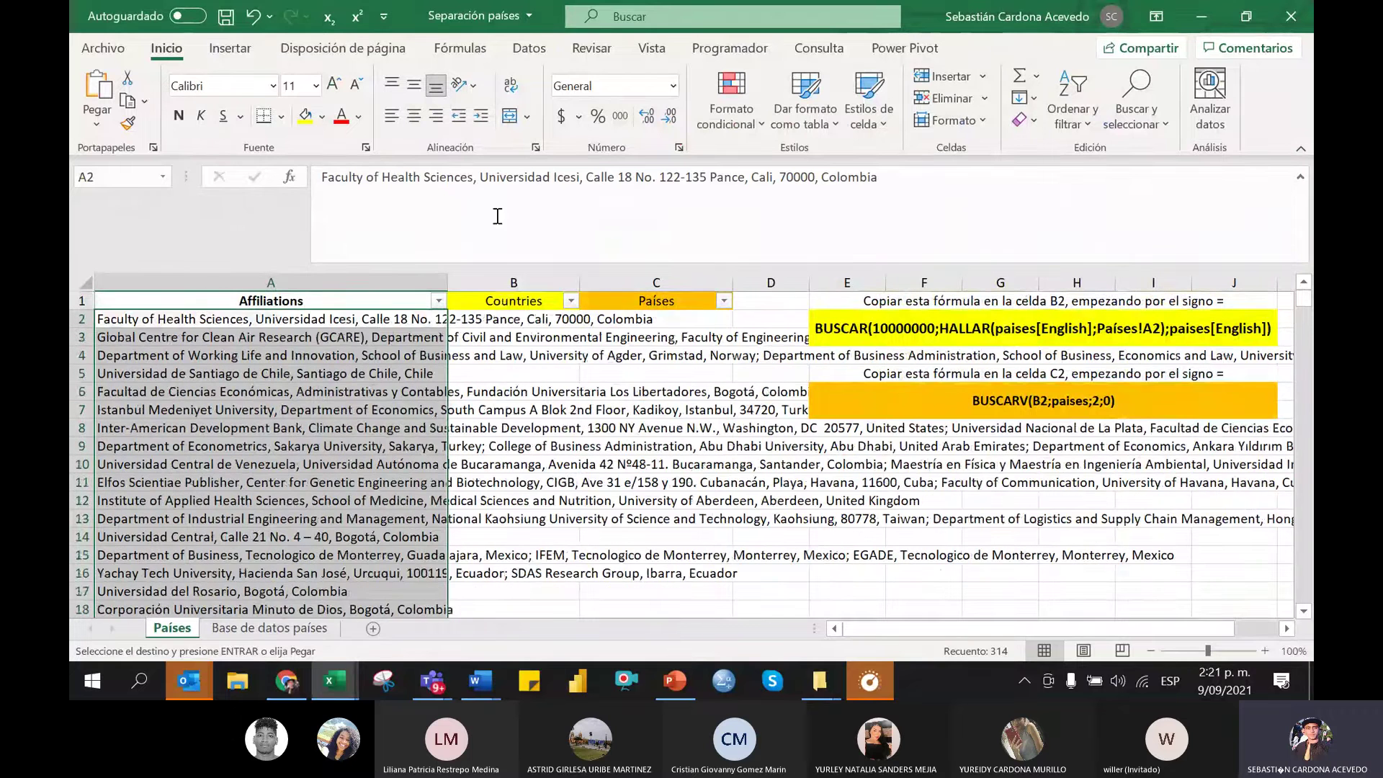
{"action": "left_click", "coordinate": [437, 116]}
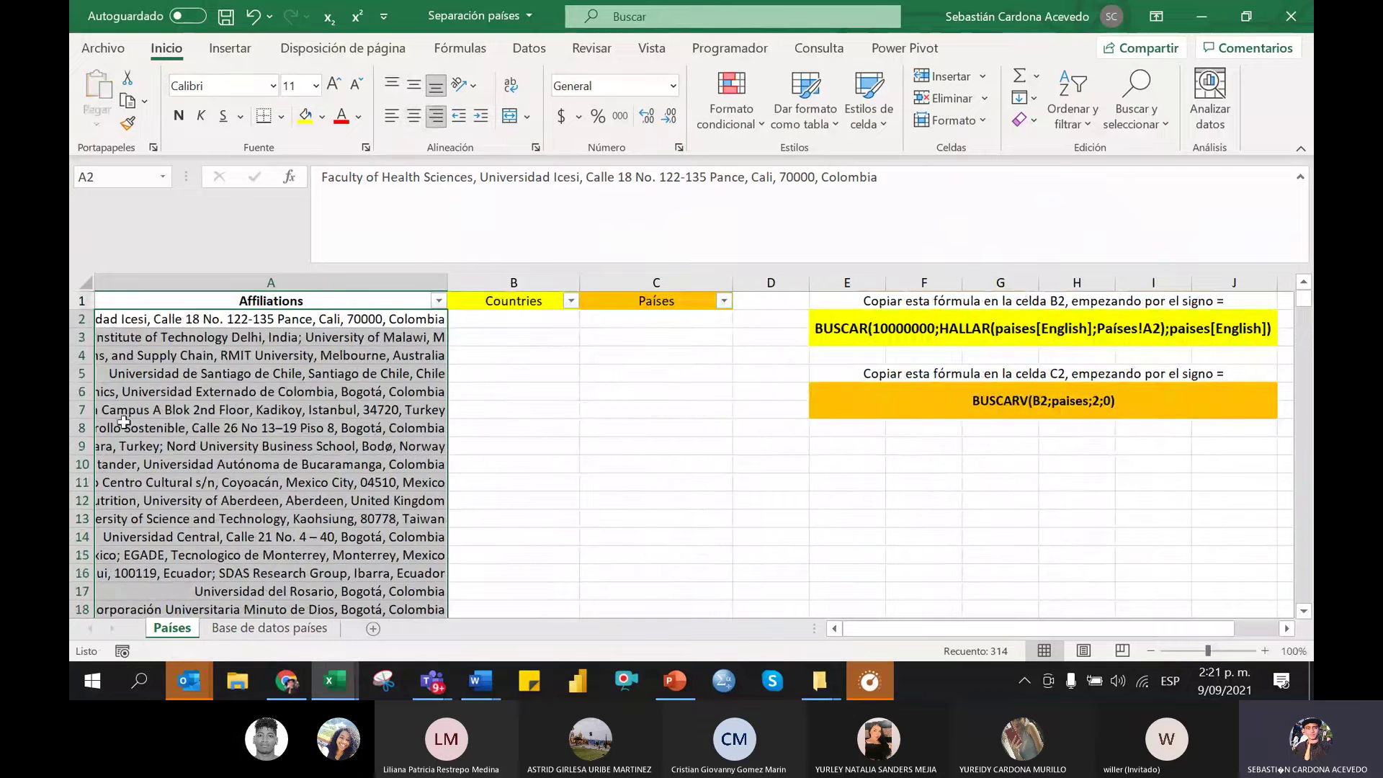
Review the pasted affiliations, the Countries and Países headers, and the sample BUSCAR and BUSCARV formulas
{"action": "scroll", "coordinate": [309, 454], "scroll_direction": "down", "scroll_amount": 8}
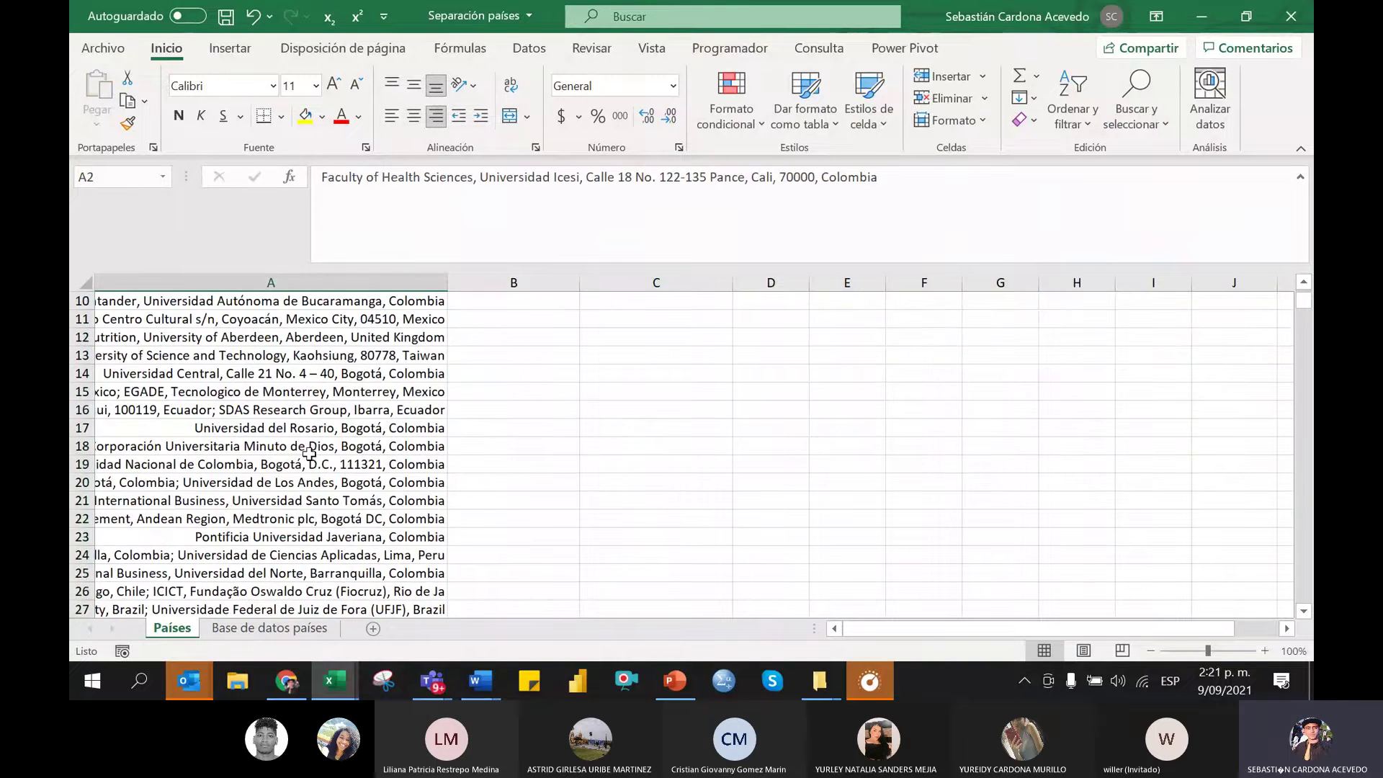
{"action": "scroll", "coordinate": [310, 454], "scroll_direction": "down", "scroll_amount": 5}
{"action": "scroll", "coordinate": [314, 459], "scroll_direction": "up", "scroll_amount": 13}
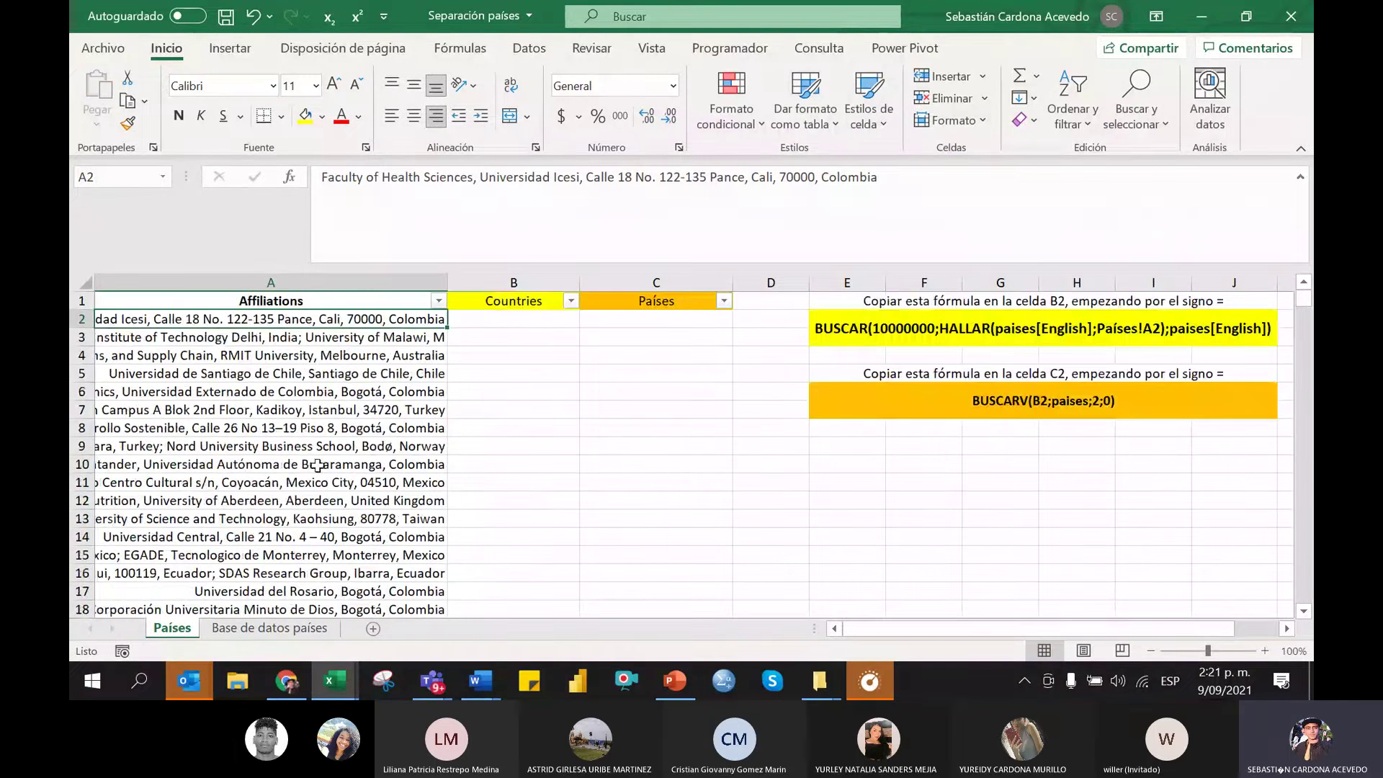
{"action": "left_click", "coordinate": [514, 303]}
{"action": "left_click", "coordinate": [624, 310]}
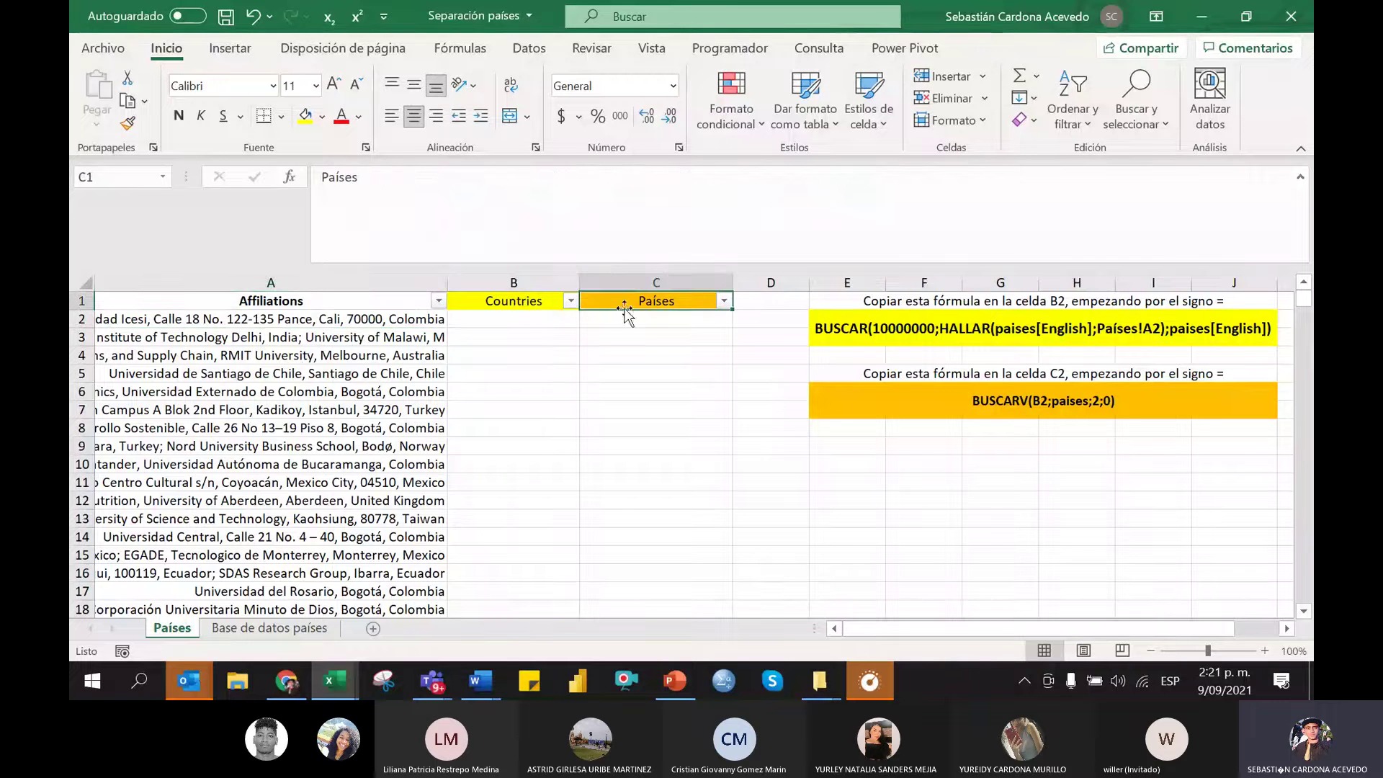
{"action": "left_click", "coordinate": [840, 329]}
{"action": "left_click", "coordinate": [838, 395]}
{"action": "left_click", "coordinate": [835, 329]}
{"action": "left_click", "coordinate": [846, 397]}
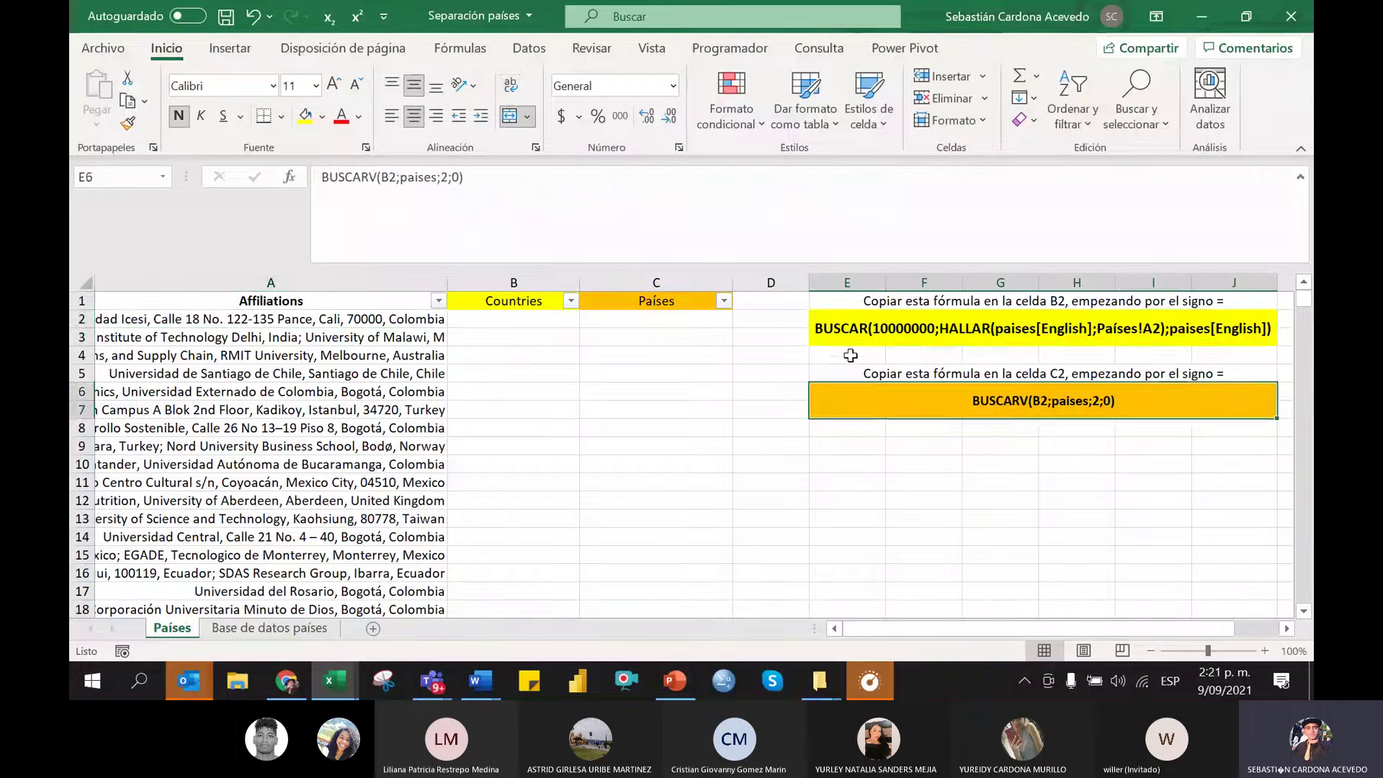
Copy the full text of the sample BUSCAR formula in cell E2
{"action": "left_click", "coordinate": [845, 317]}
{"action": "left_click", "coordinate": [792, 179]}
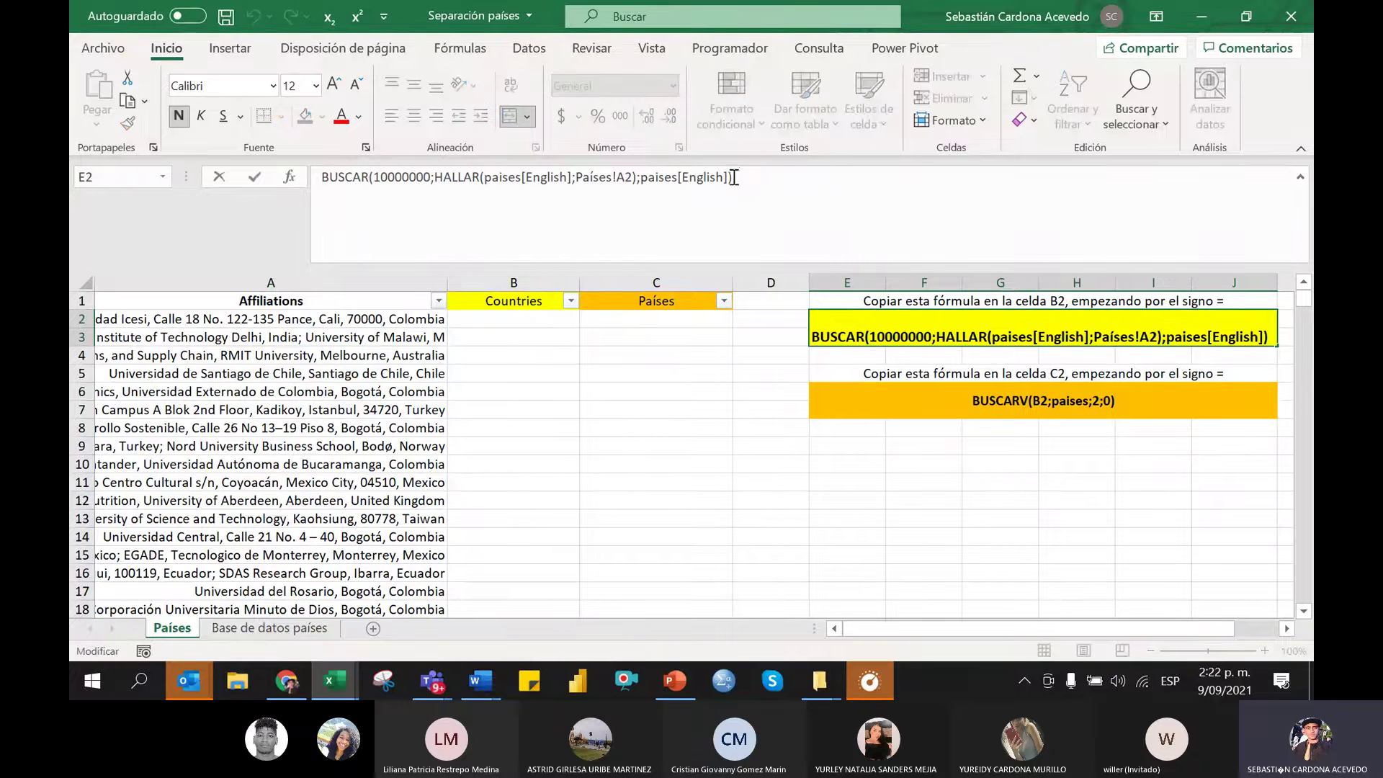
{"action": "left_click_drag", "start_coordinate": [729, 177], "coordinate": [318, 177]}
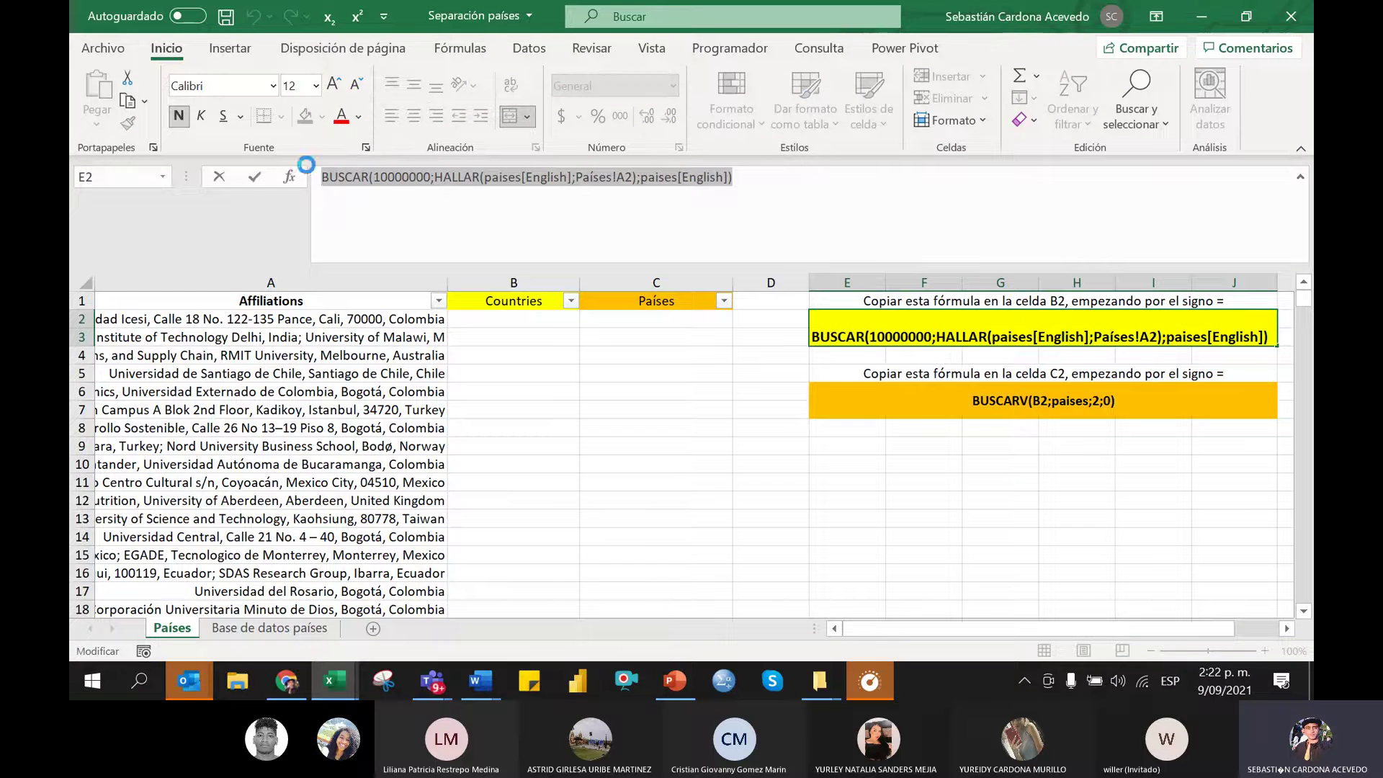
{"action": "key", "text": "ctrl+c"}
{"action": "key", "text": "Return"}
Try the copied BUSCAR formula in B2 with a leading equals sign, and clear the cell again
{"action": "left_click", "coordinate": [531, 318]}
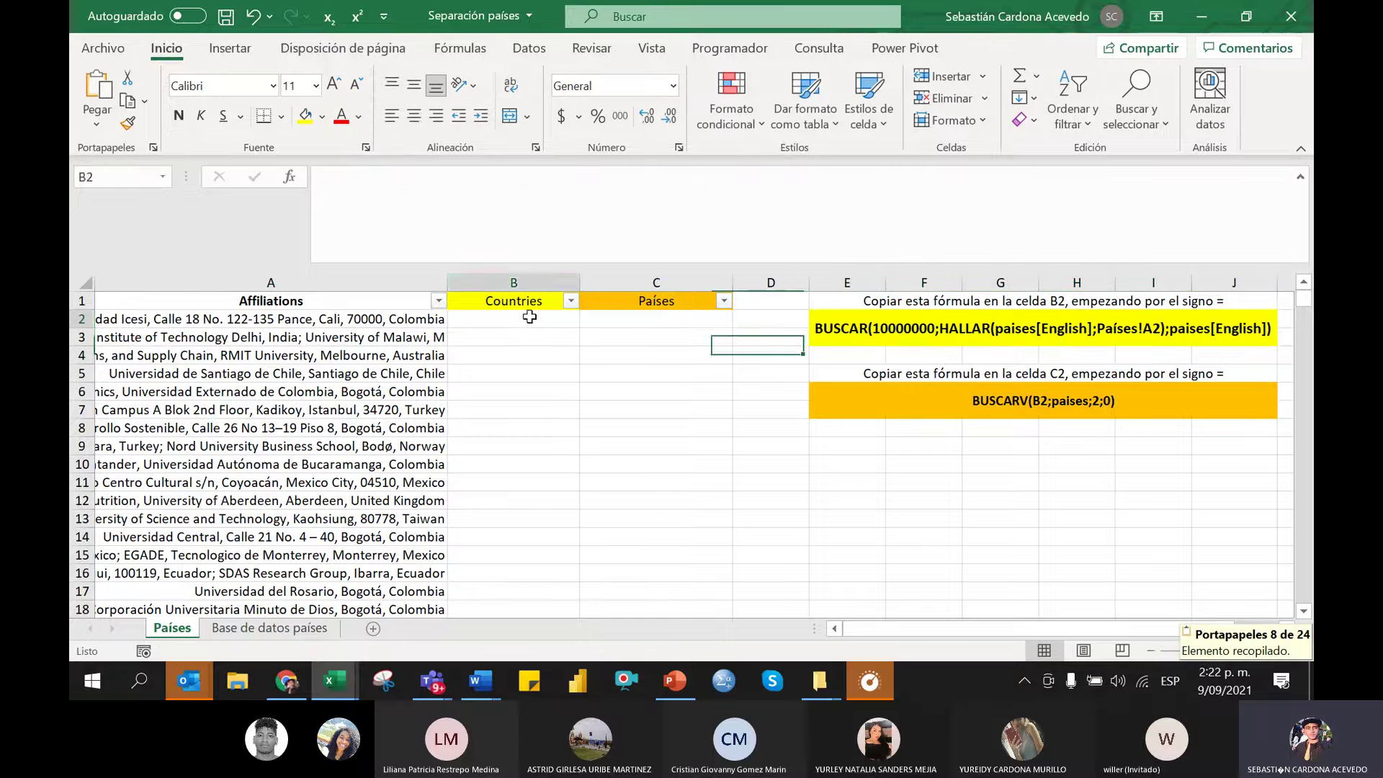
{"action": "type", "text": "="}
{"action": "key", "text": "ctrl+v"}
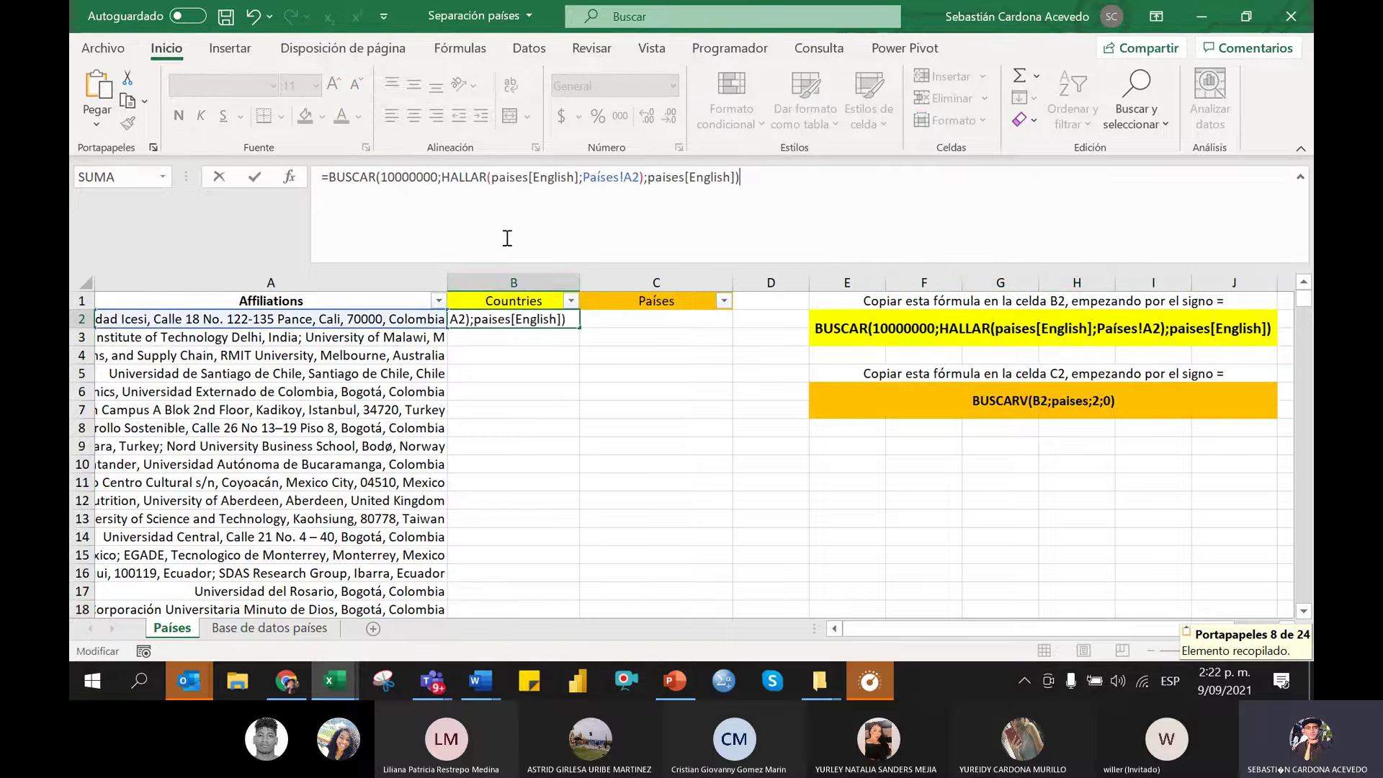
{"action": "key", "text": "Return"}
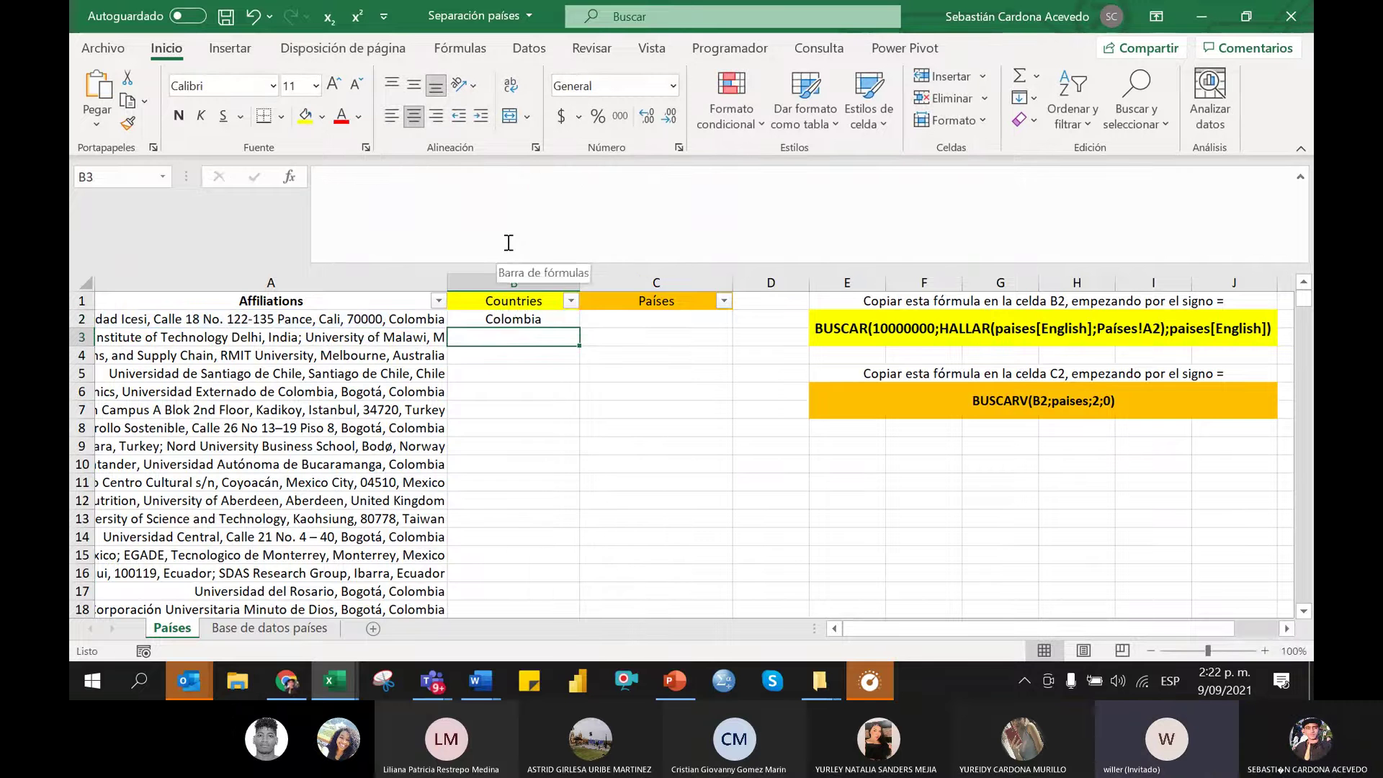
{"action": "left_click", "coordinate": [515, 317]}
{"action": "key", "text": "Delete"}
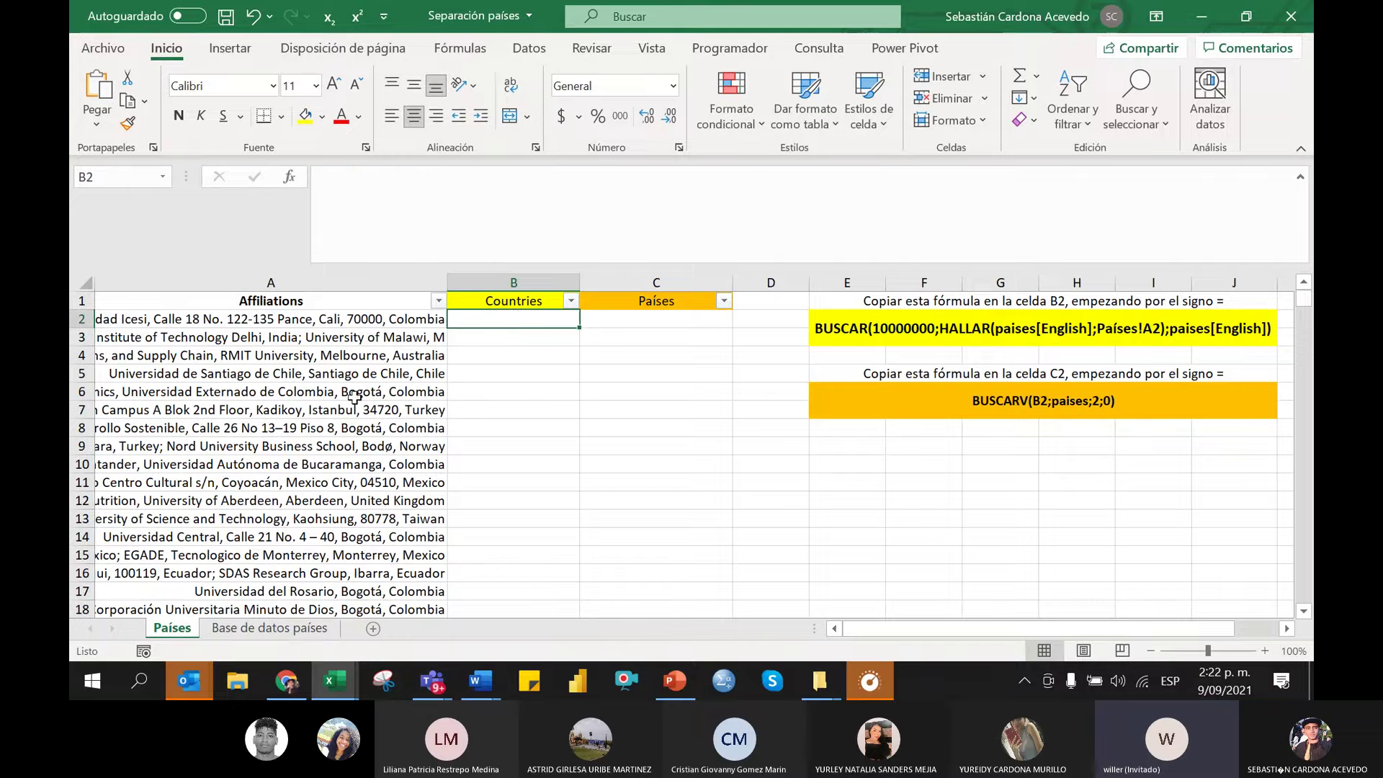
Try left alignment on the Affiliations data from A2 down, and return it to right alignment
{"action": "left_click", "coordinate": [344, 323]}
{"action": "key", "text": "ctrl+shift+Down"}
{"action": "key", "text": "ctrl+shift+Down"}
{"action": "key", "text": "ctrl+shift+Down"}
{"action": "key", "text": "ctrl+shift+Down"}
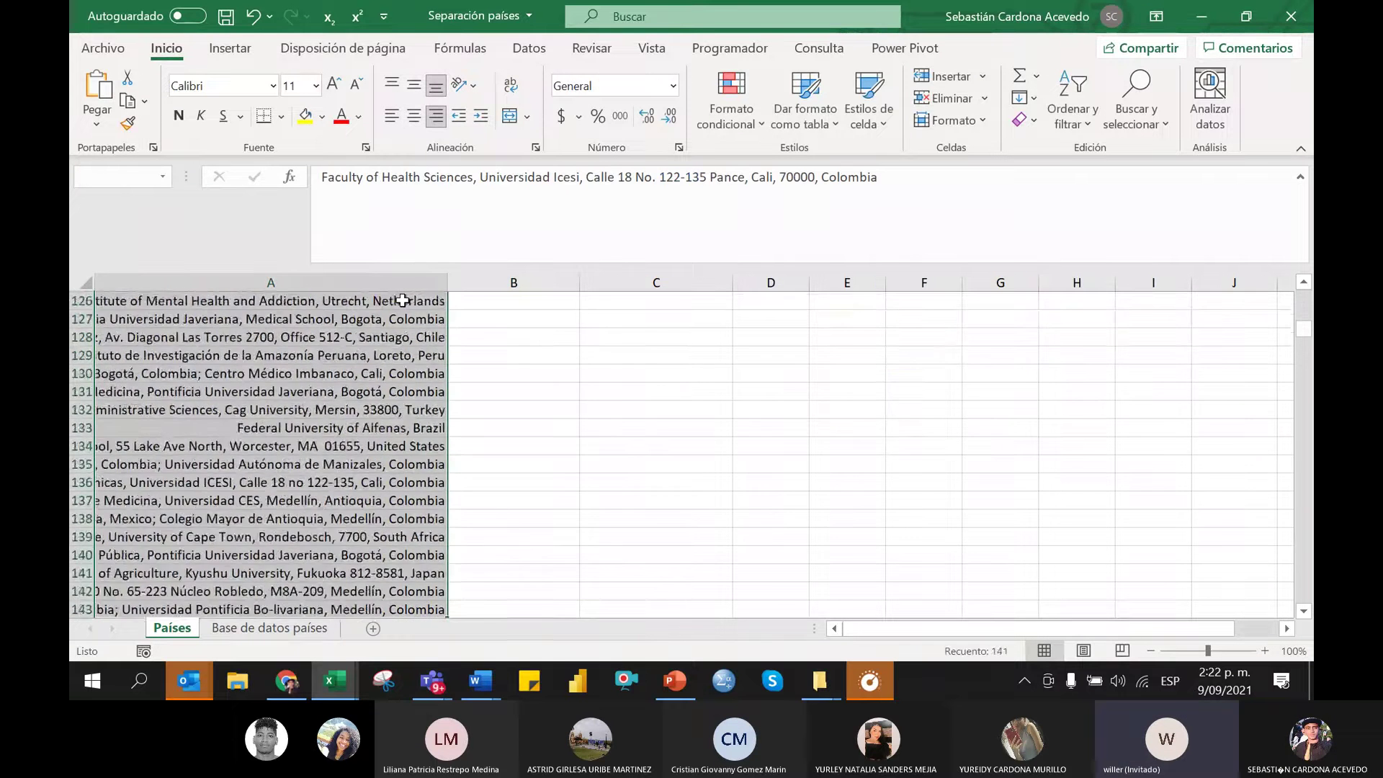
{"action": "left_click", "coordinate": [391, 115]}
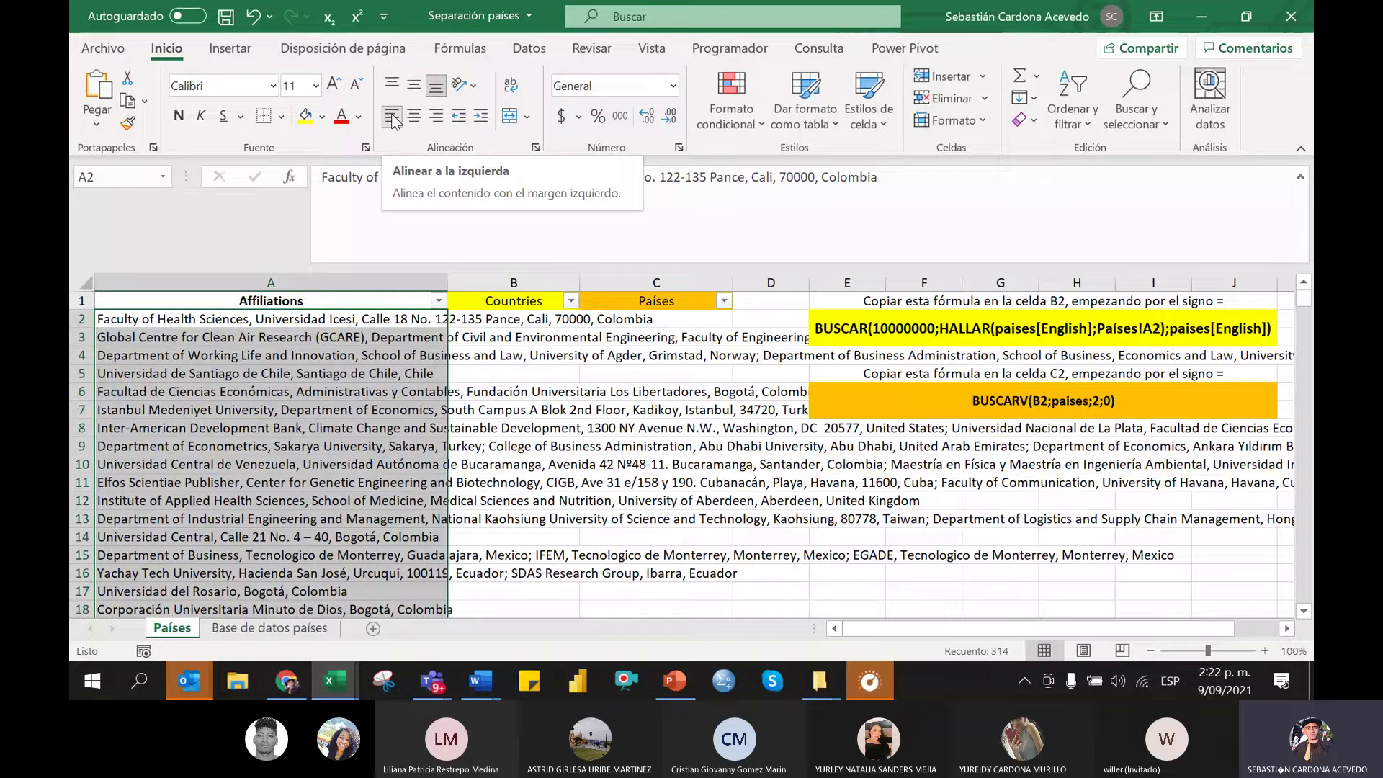
{"action": "left_click", "coordinate": [436, 117]}
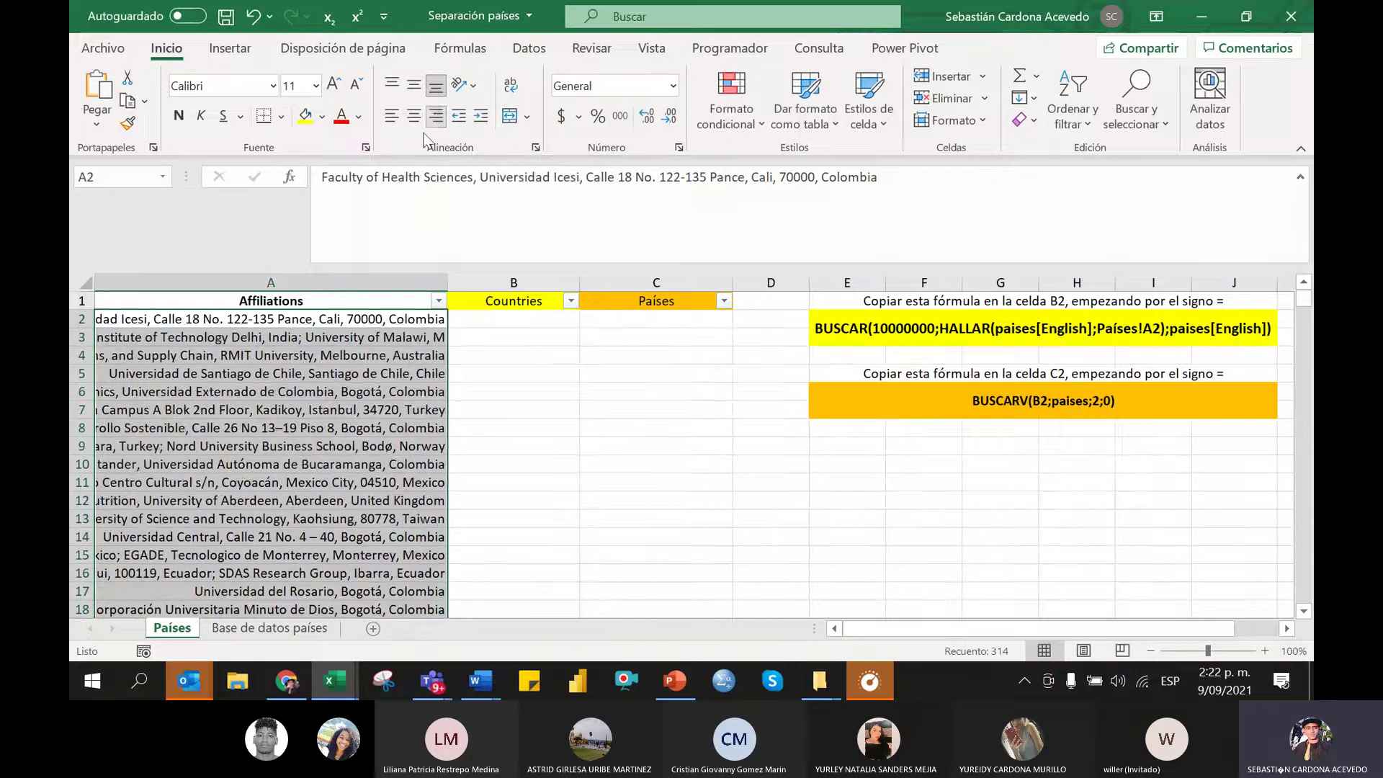
Enter =BUSCAR(10000000;HALLAR(paises[English];Países!A2);paises[English]) in cell B2 using the copied sample formula
{"action": "left_click", "coordinate": [524, 316]}
{"action": "left_click", "coordinate": [983, 331]}
{"action": "left_click", "coordinate": [930, 202]}
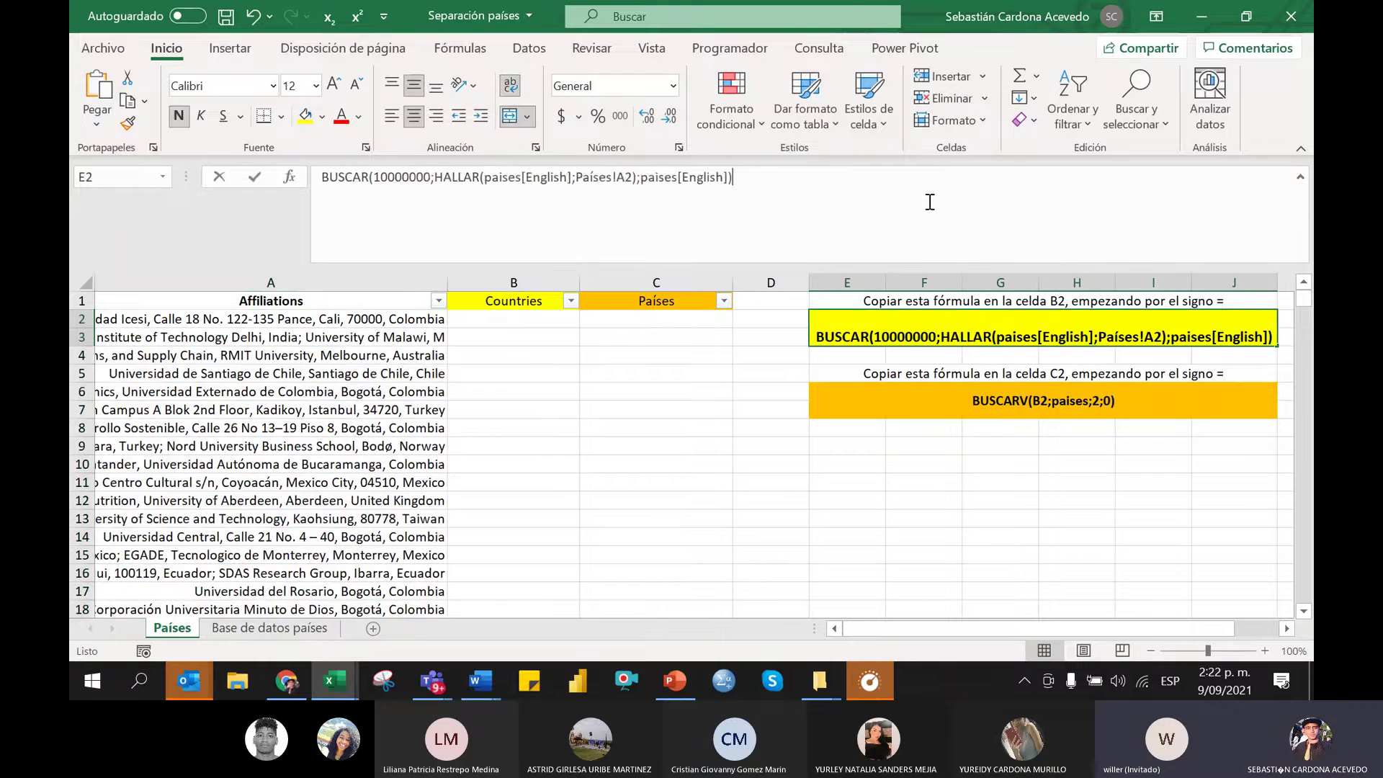
{"action": "key", "text": "Return"}
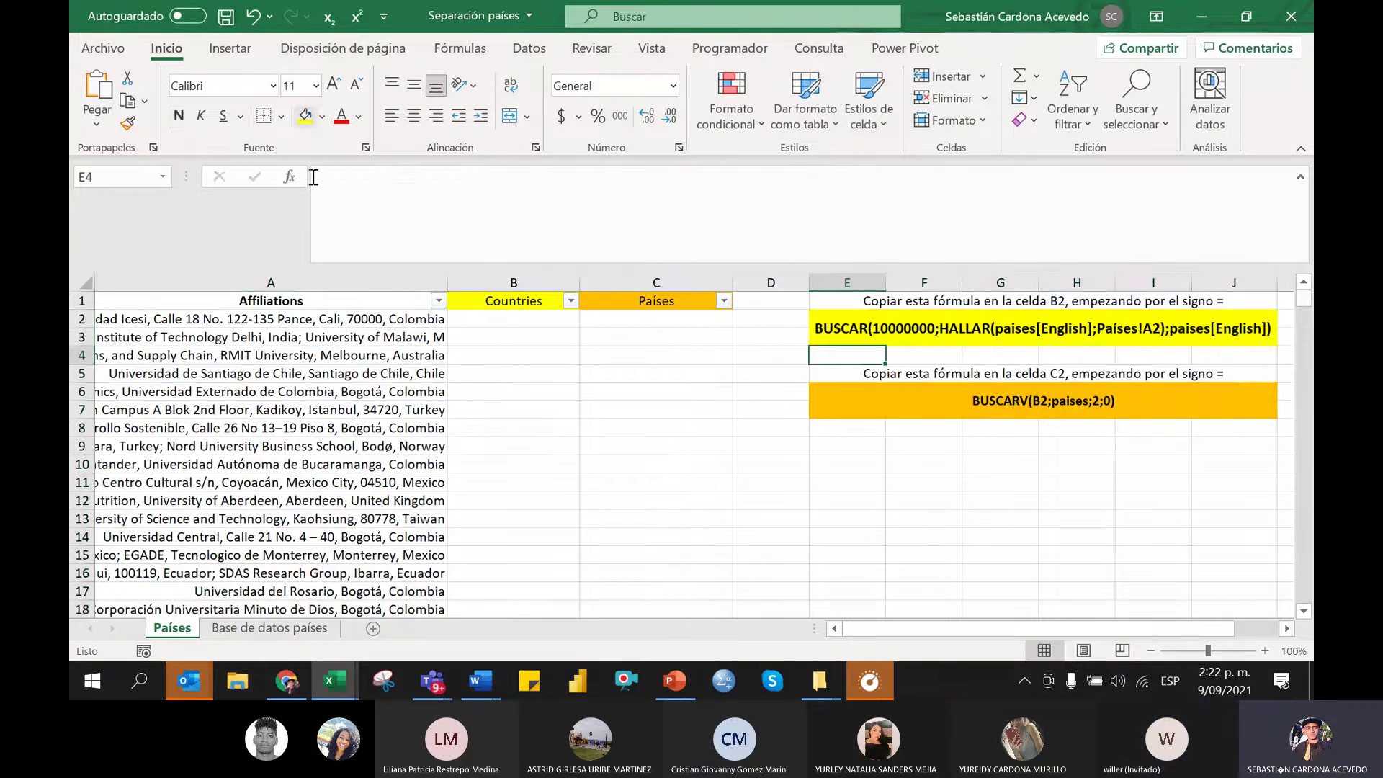
{"action": "left_click", "coordinate": [894, 333]}
{"action": "left_click", "coordinate": [468, 318]}
{"action": "left_click", "coordinate": [485, 228]}
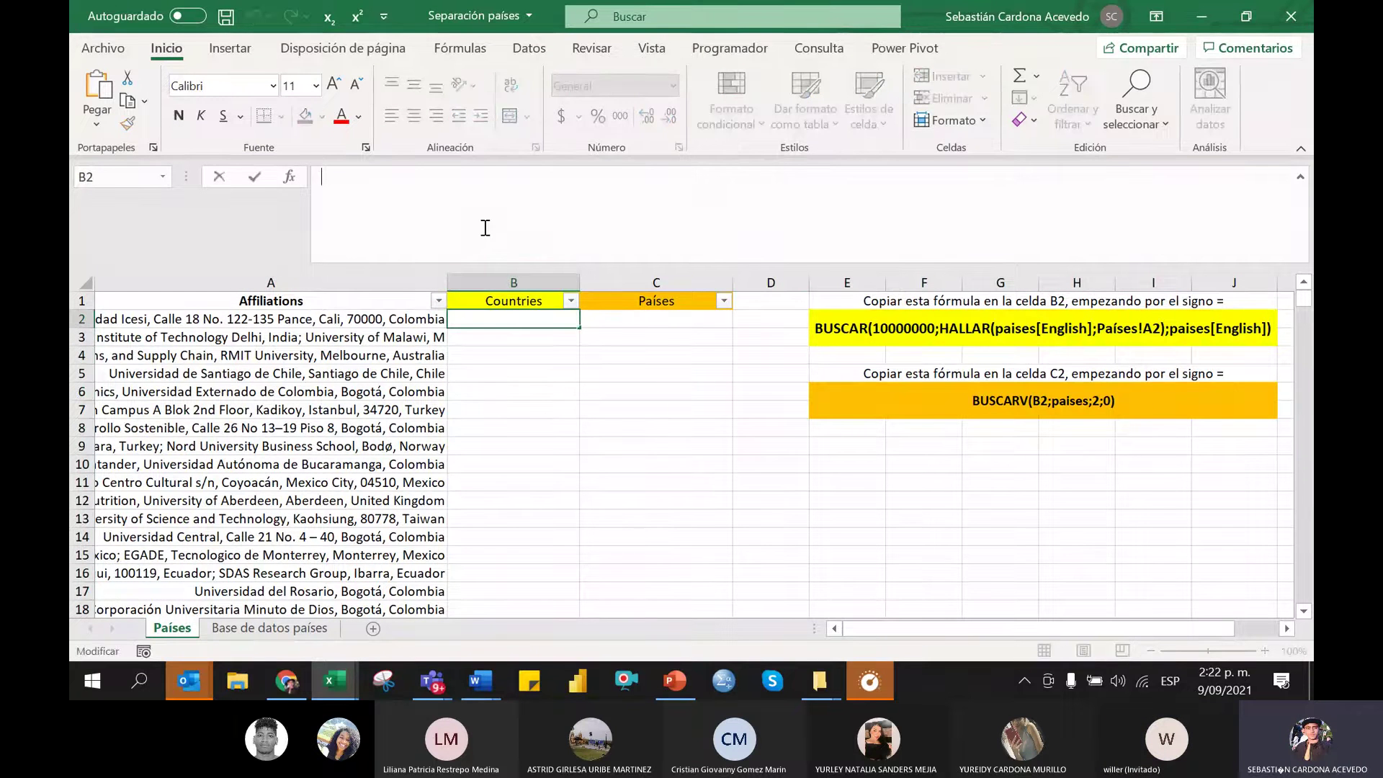
{"action": "type", "text": "="}
{"action": "key", "text": "ctrl+v"}
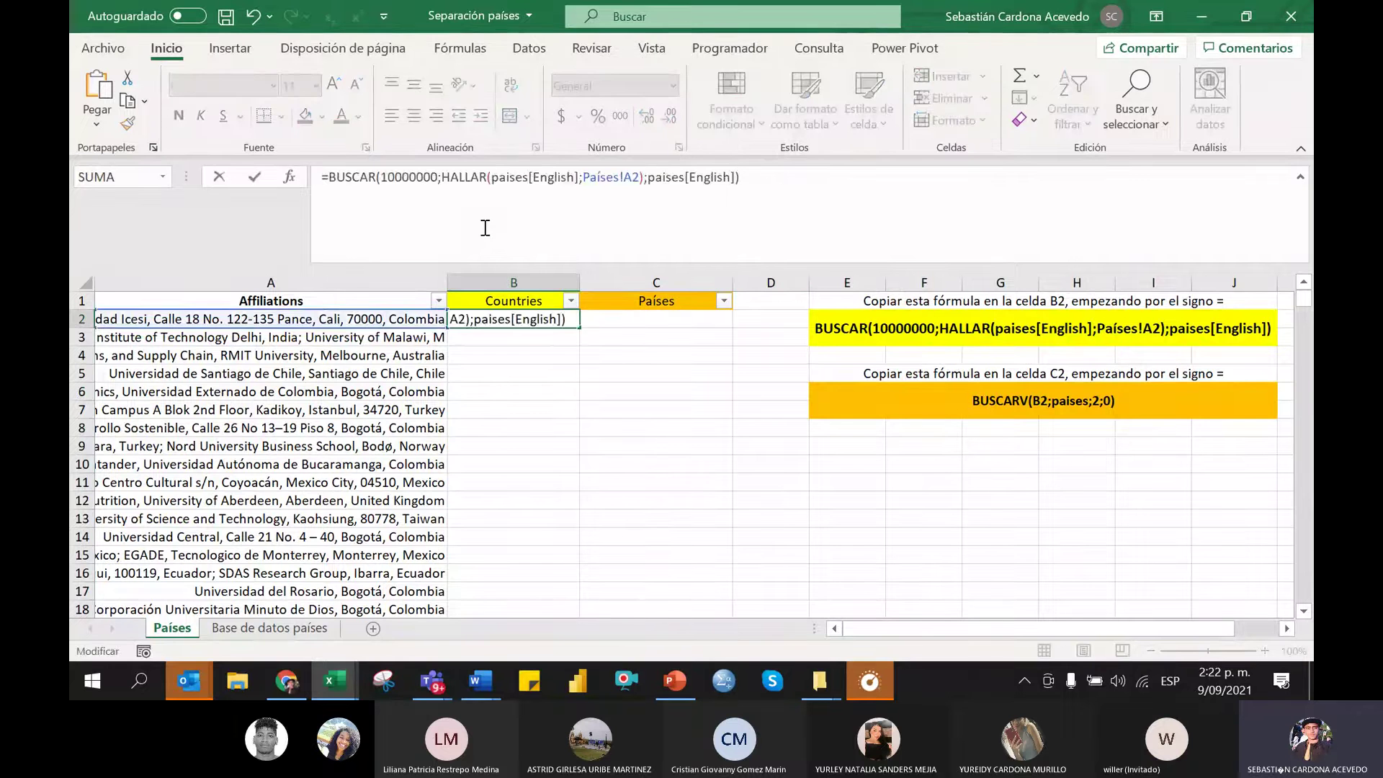
{"action": "key", "text": "Return"}
Fill the BUSCAR formula from B2 down the whole Countries column
{"action": "left_click", "coordinate": [551, 317]}
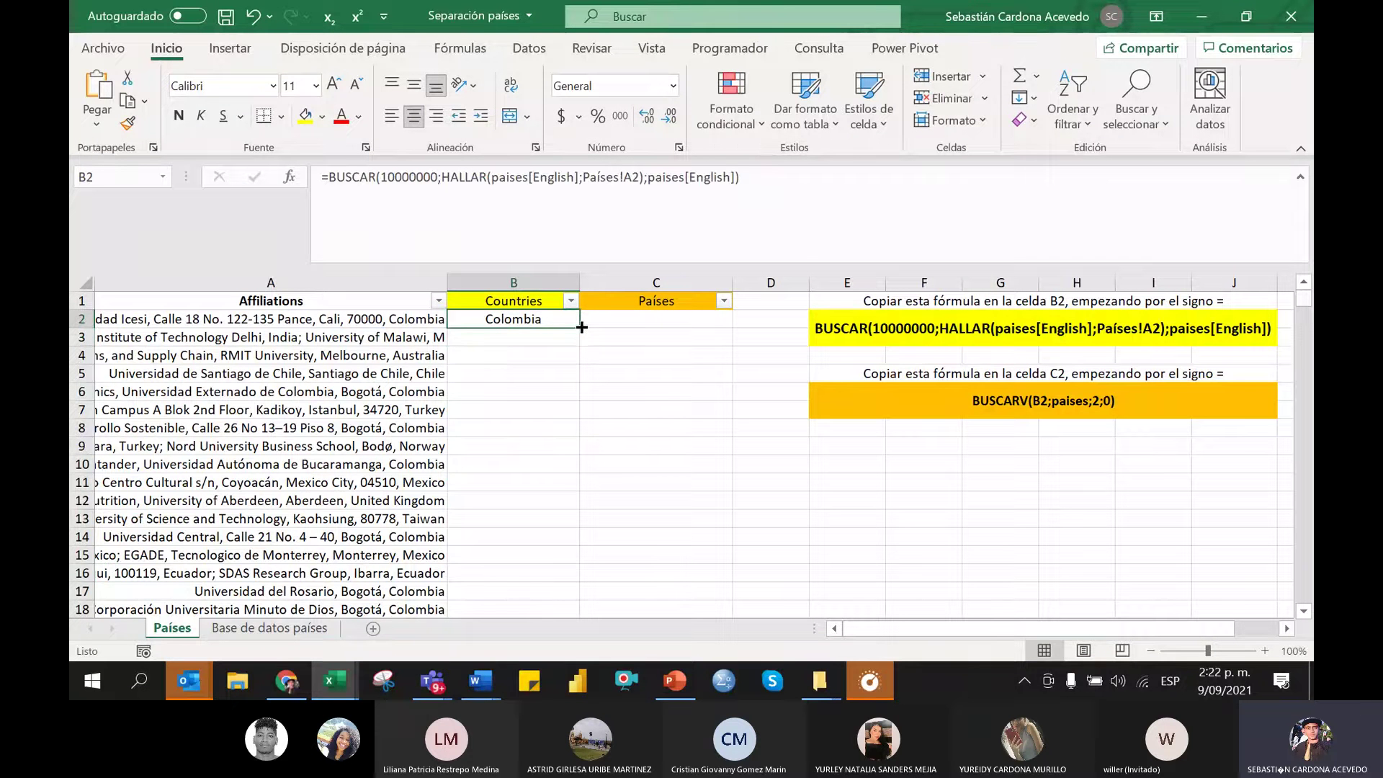
{"action": "left_click_drag", "start_coordinate": [582, 327], "coordinate": [582, 327]}
{"action": "double_click", "coordinate": [582, 328]}
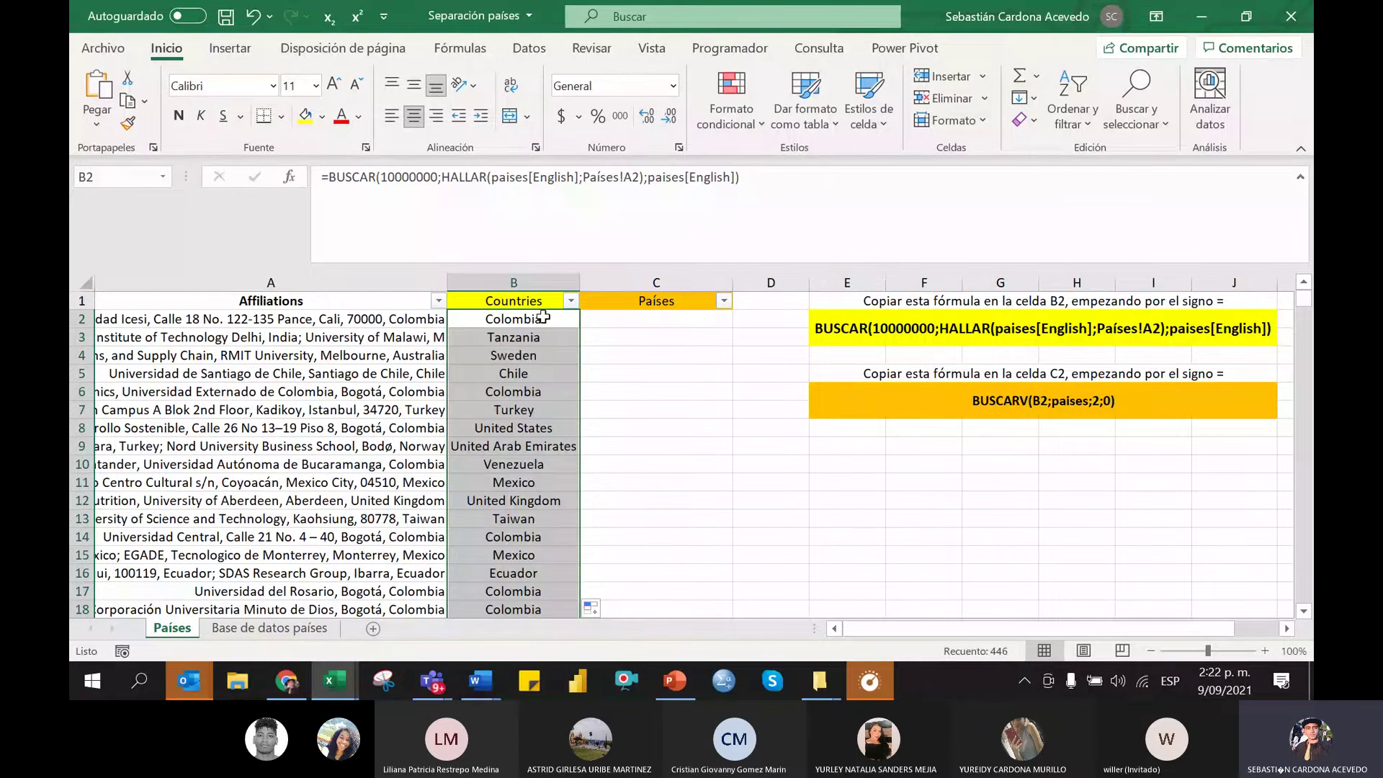
Check the countries extracted in the Countries column against the affiliations and inspect the formulas in B3 and B12
{"action": "scroll", "coordinate": [543, 317], "scroll_direction": "down", "scroll_amount": 1}
{"action": "scroll", "coordinate": [544, 317], "scroll_direction": "up", "scroll_amount": 1}
{"action": "scroll", "coordinate": [544, 317], "scroll_direction": "down", "scroll_amount": 1}
{"action": "scroll", "coordinate": [526, 456], "scroll_direction": "down", "scroll_amount": 10}
{"action": "scroll", "coordinate": [531, 460], "scroll_direction": "up", "scroll_amount": 13}
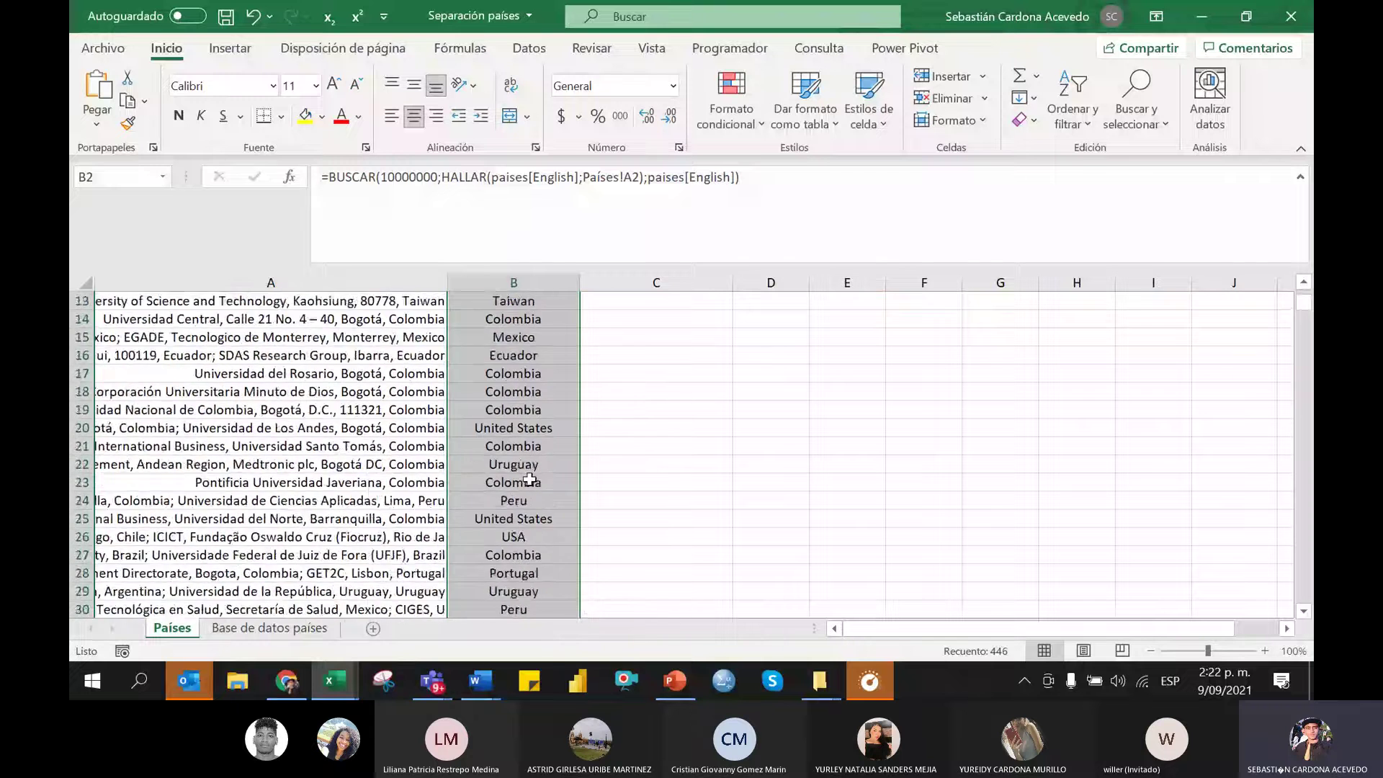
{"action": "left_click", "coordinate": [494, 336]}
{"action": "scroll", "coordinate": [530, 405], "scroll_direction": "down", "scroll_amount": 1}
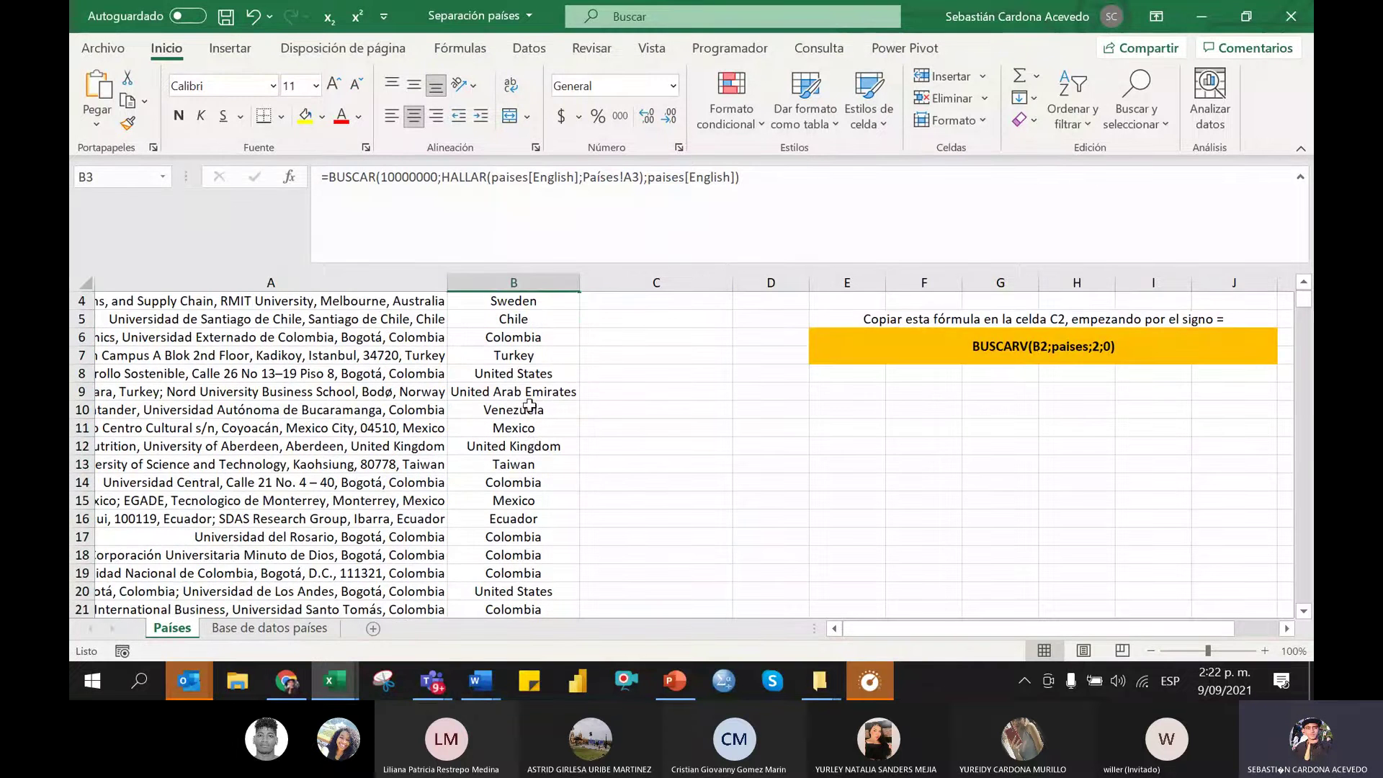
{"action": "left_click", "coordinate": [530, 452]}
{"action": "scroll", "coordinate": [530, 452], "scroll_direction": "down", "scroll_amount": 1}
{"action": "scroll", "coordinate": [651, 409], "scroll_direction": "up", "scroll_amount": 2}
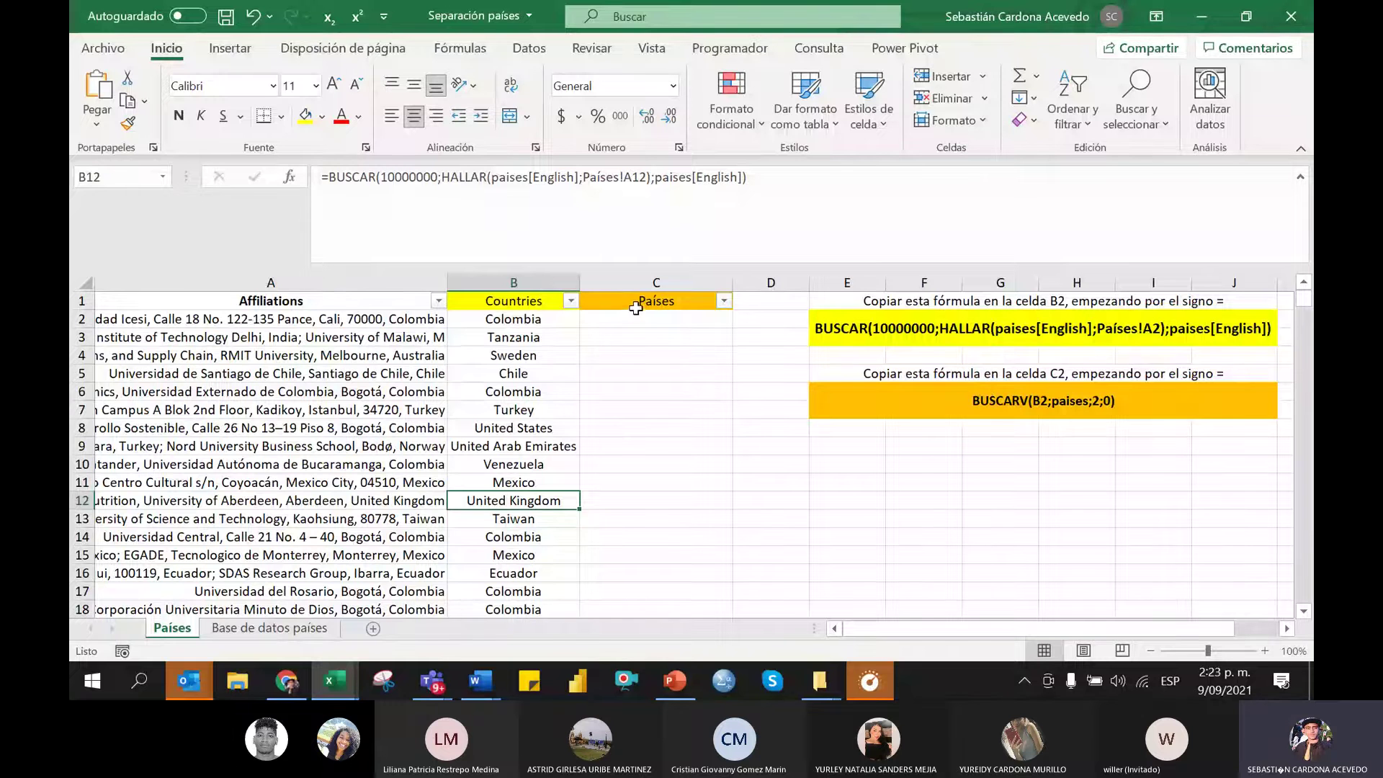
Copy the sample BUSCARV formula from E6 and enter it in C2 as =BUSCARV(B2;paises;2;0)
{"action": "left_click", "coordinate": [961, 398]}
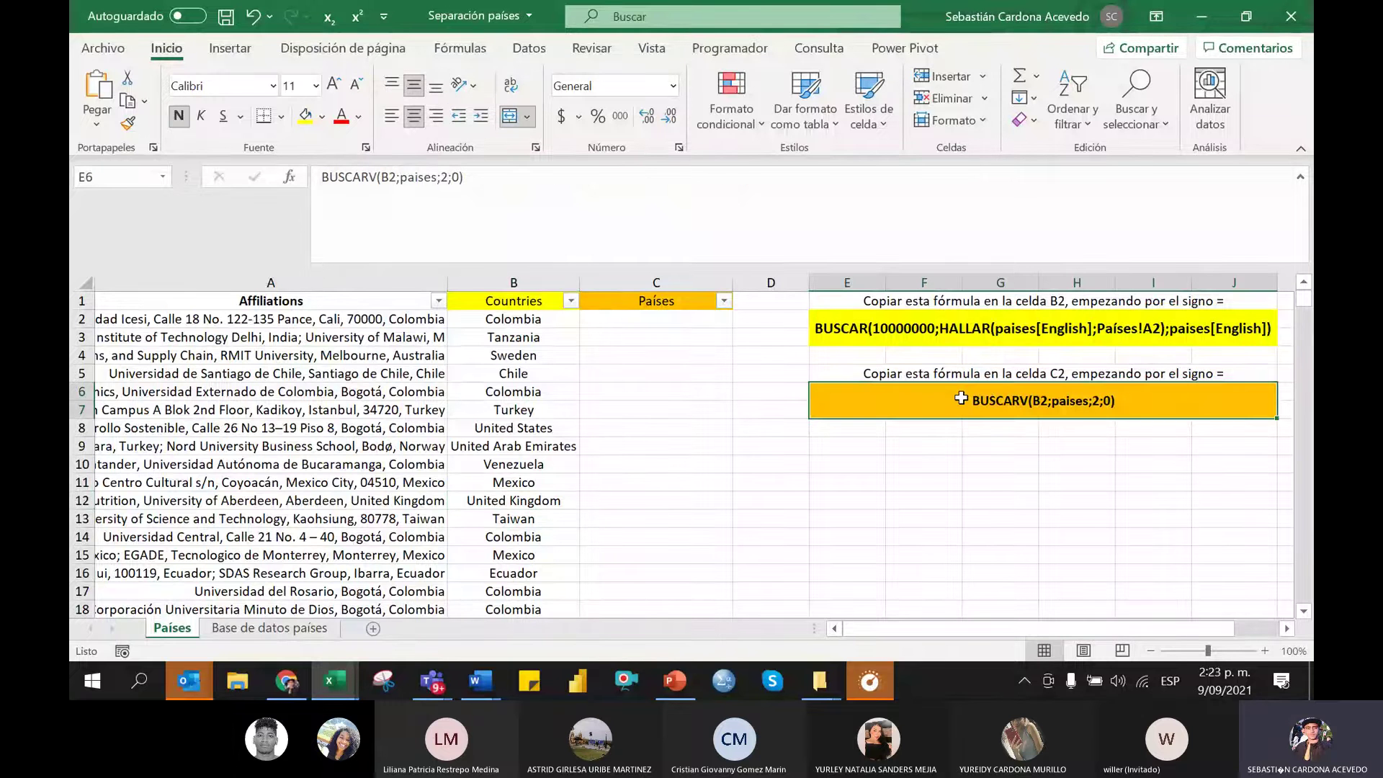
{"action": "left_click", "coordinate": [693, 220]}
{"action": "left_click_drag", "start_coordinate": [463, 178], "coordinate": [216, 176]}
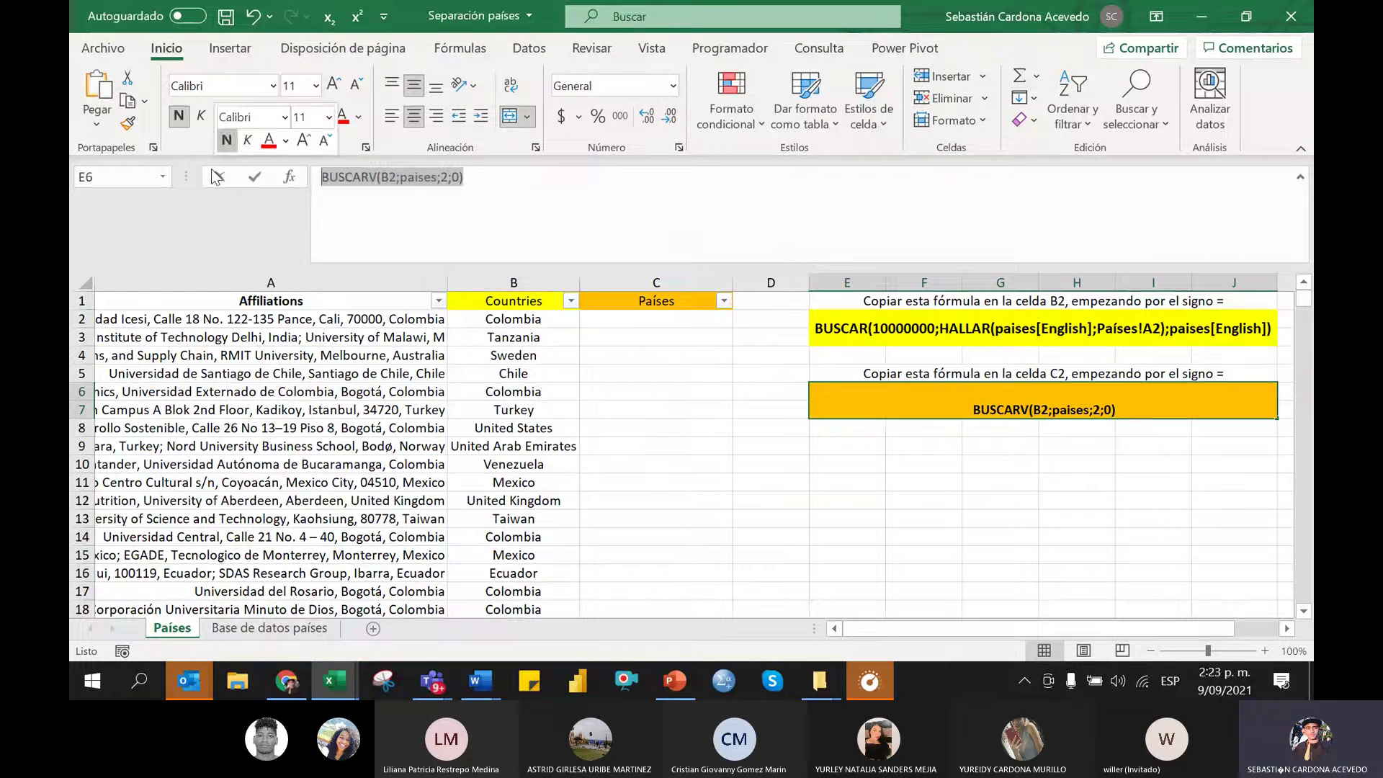
{"action": "key", "text": "ctrl+c"}
{"action": "key", "text": "Return"}
{"action": "left_click", "coordinate": [583, 320]}
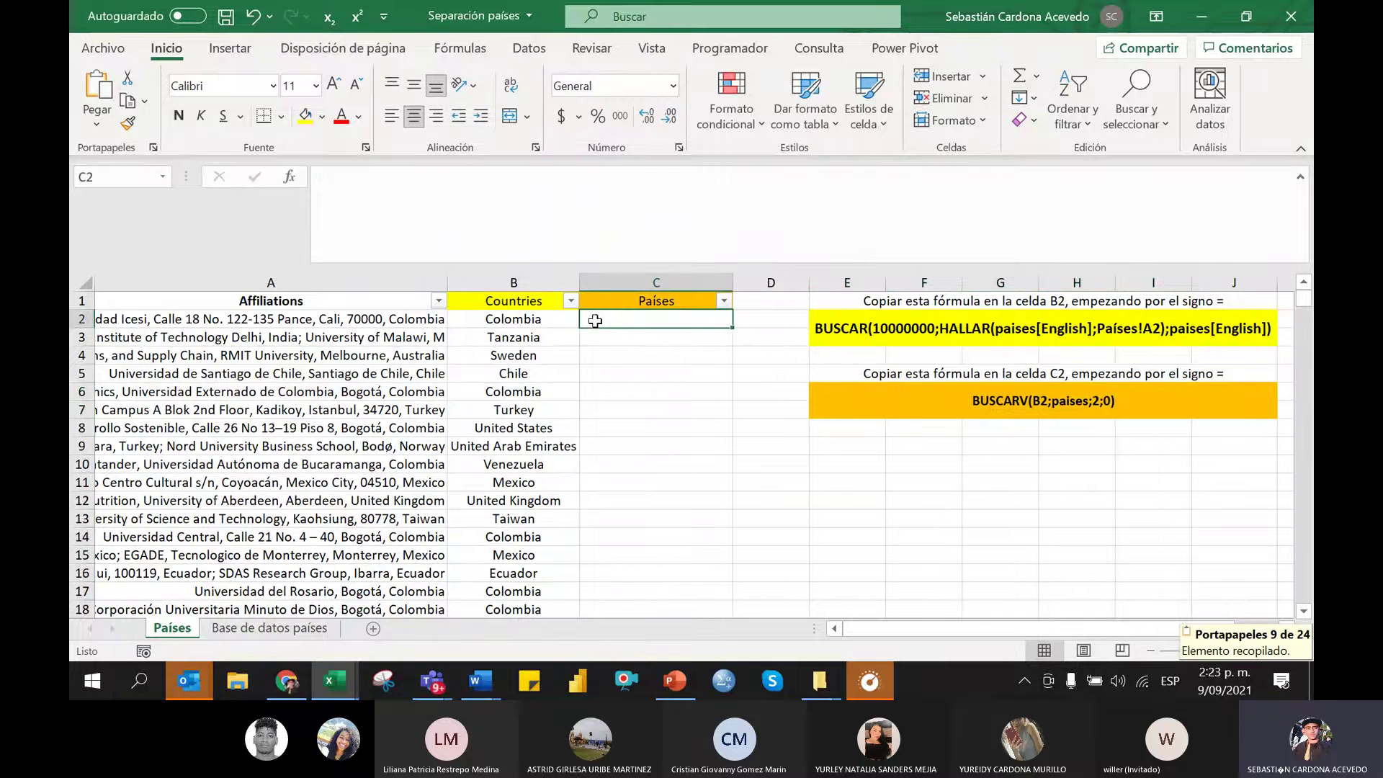
{"action": "left_click", "coordinate": [542, 184]}
{"action": "type", "text": "="}
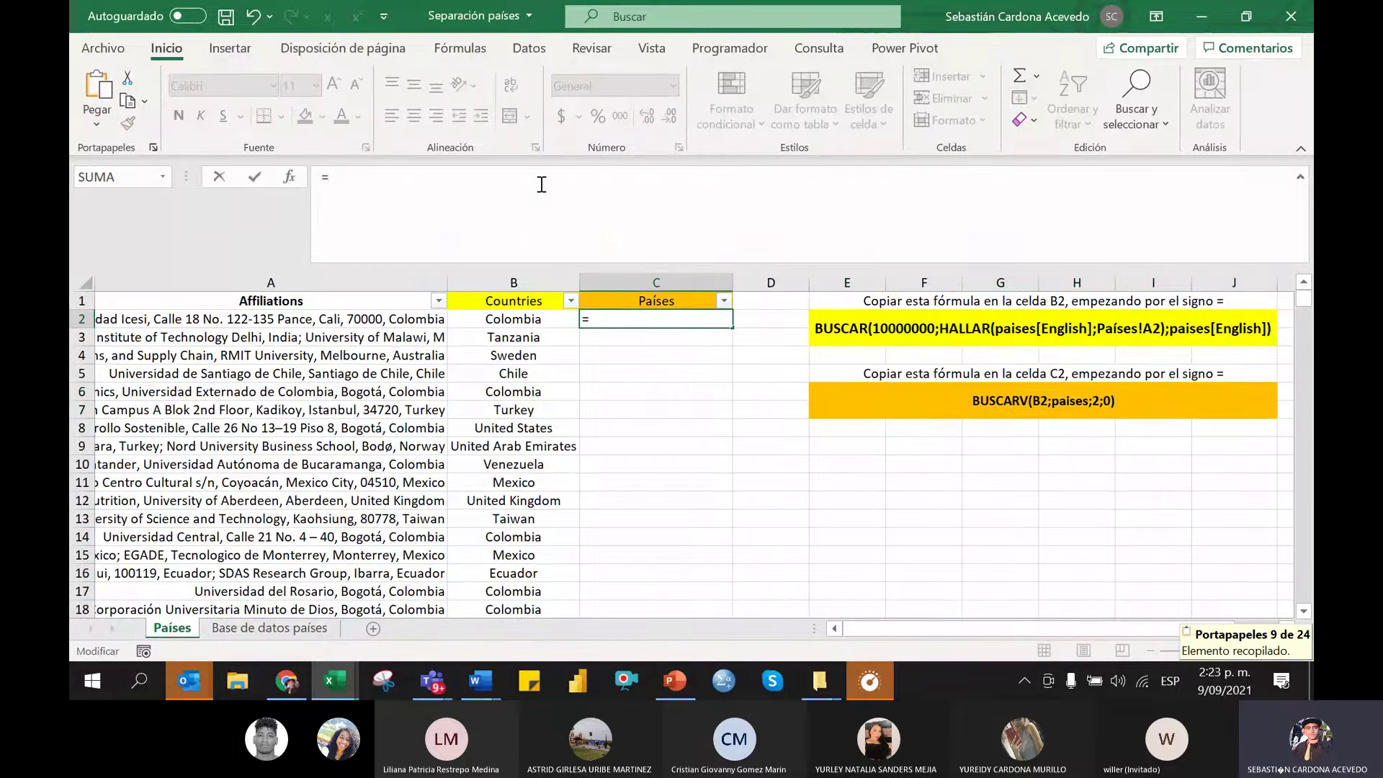
{"action": "key", "text": "ctrl+v"}
{"action": "key", "text": "Return"}
Fill the BUSCARV formula from C2 down the whole Países column and check the Spanish country names
{"action": "left_click", "coordinate": [726, 320]}
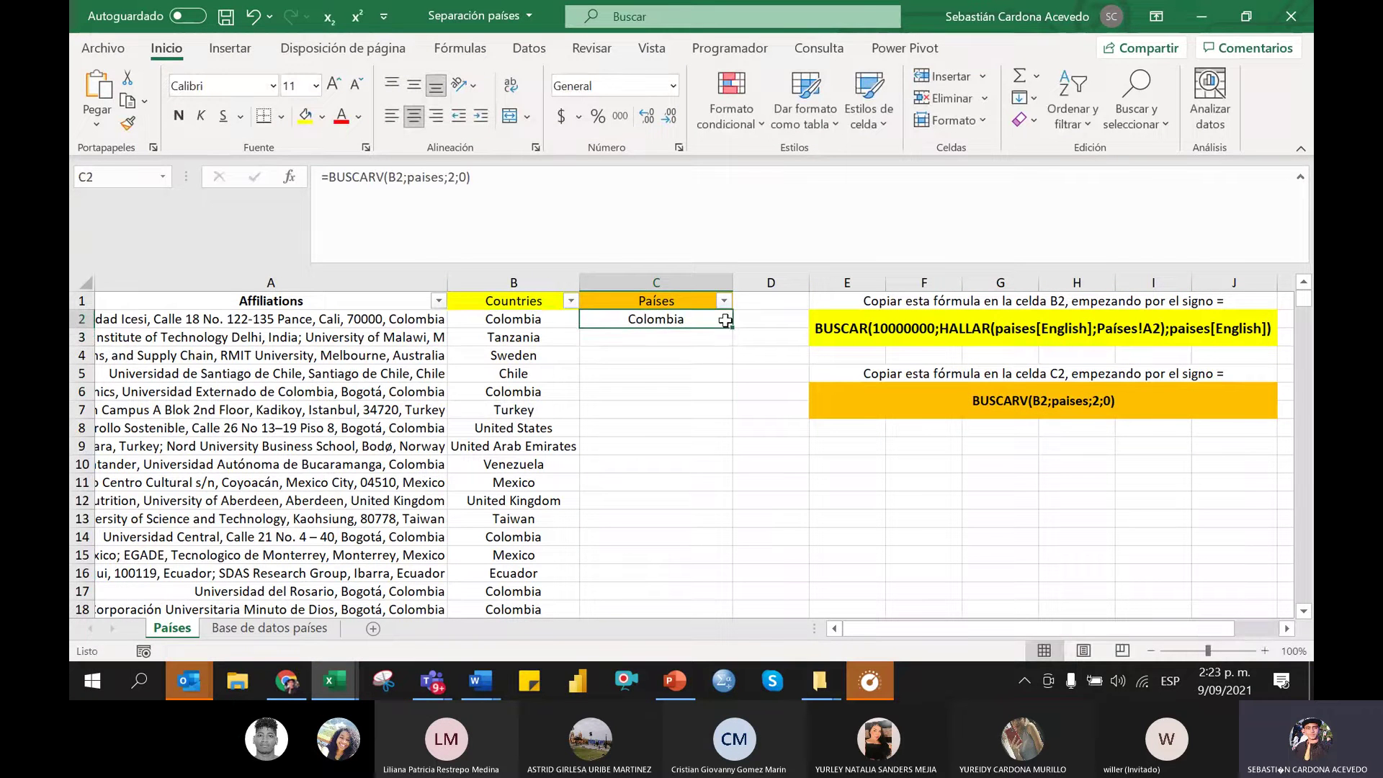
{"action": "double_click", "coordinate": [730, 330]}
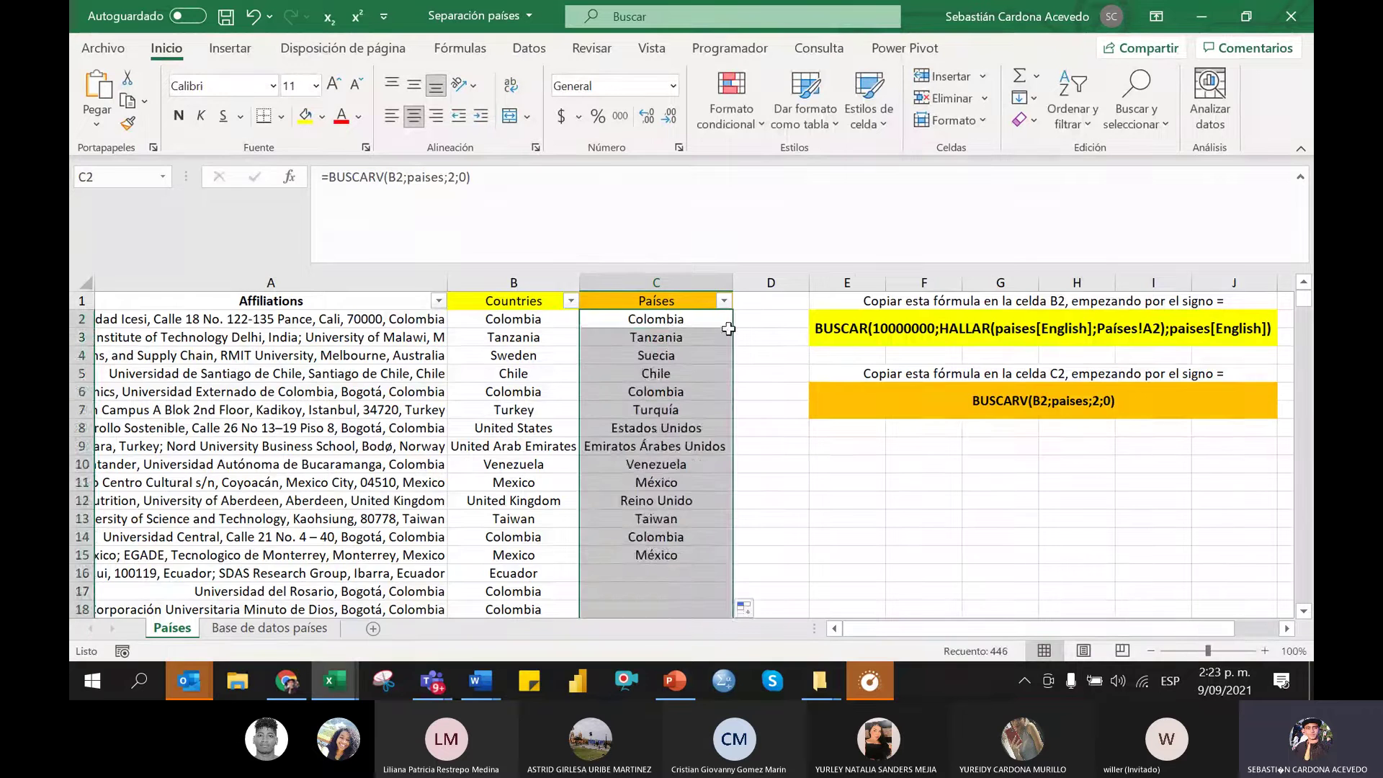
{"action": "scroll", "coordinate": [714, 432], "scroll_direction": "down", "scroll_amount": 8}
{"action": "scroll", "coordinate": [660, 483], "scroll_direction": "up", "scroll_amount": 8}
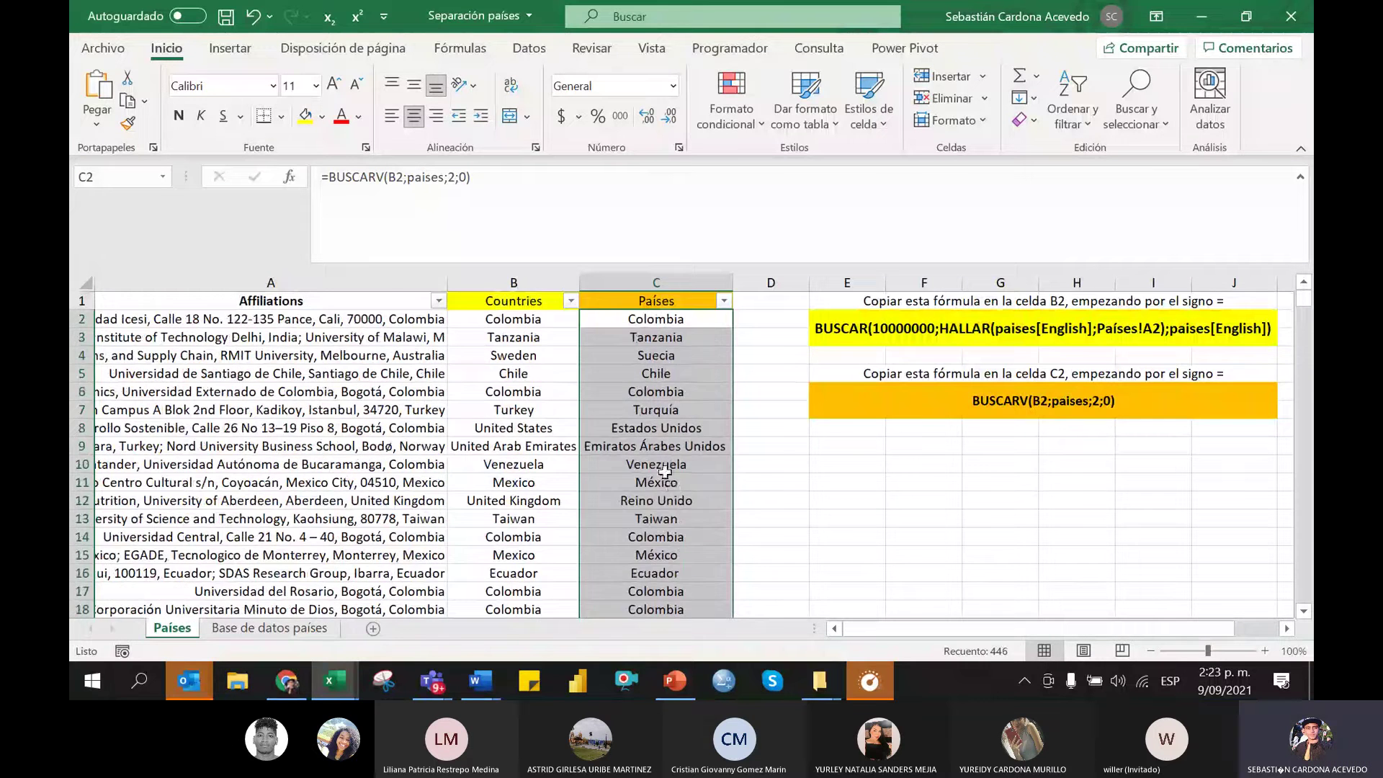
{"action": "left_click", "coordinate": [664, 472]}
{"action": "scroll", "coordinate": [664, 471], "scroll_direction": "down", "scroll_amount": 1}
{"action": "scroll", "coordinate": [667, 478], "scroll_direction": "up", "scroll_amount": 1}
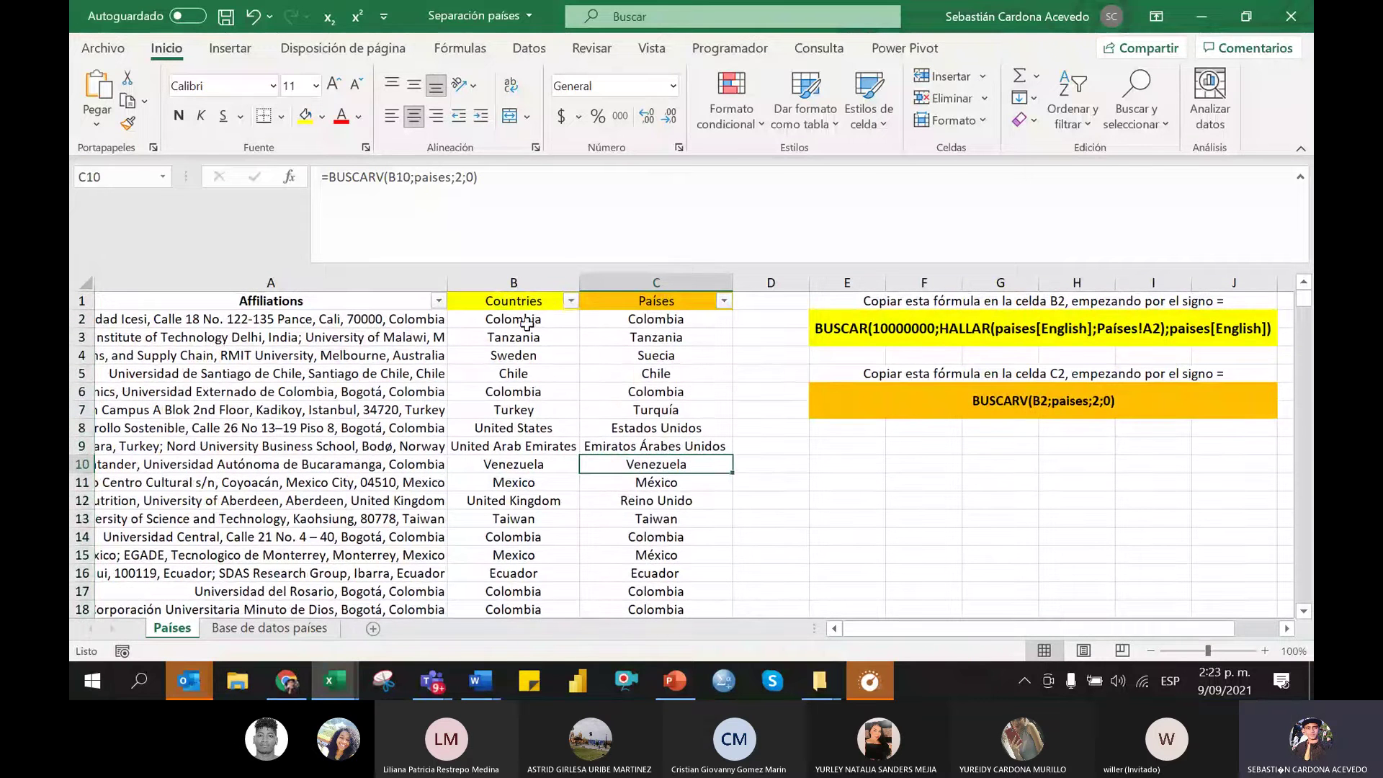
Filter the Countries column to show only the #N/D rows
{"action": "left_click", "coordinate": [571, 301]}
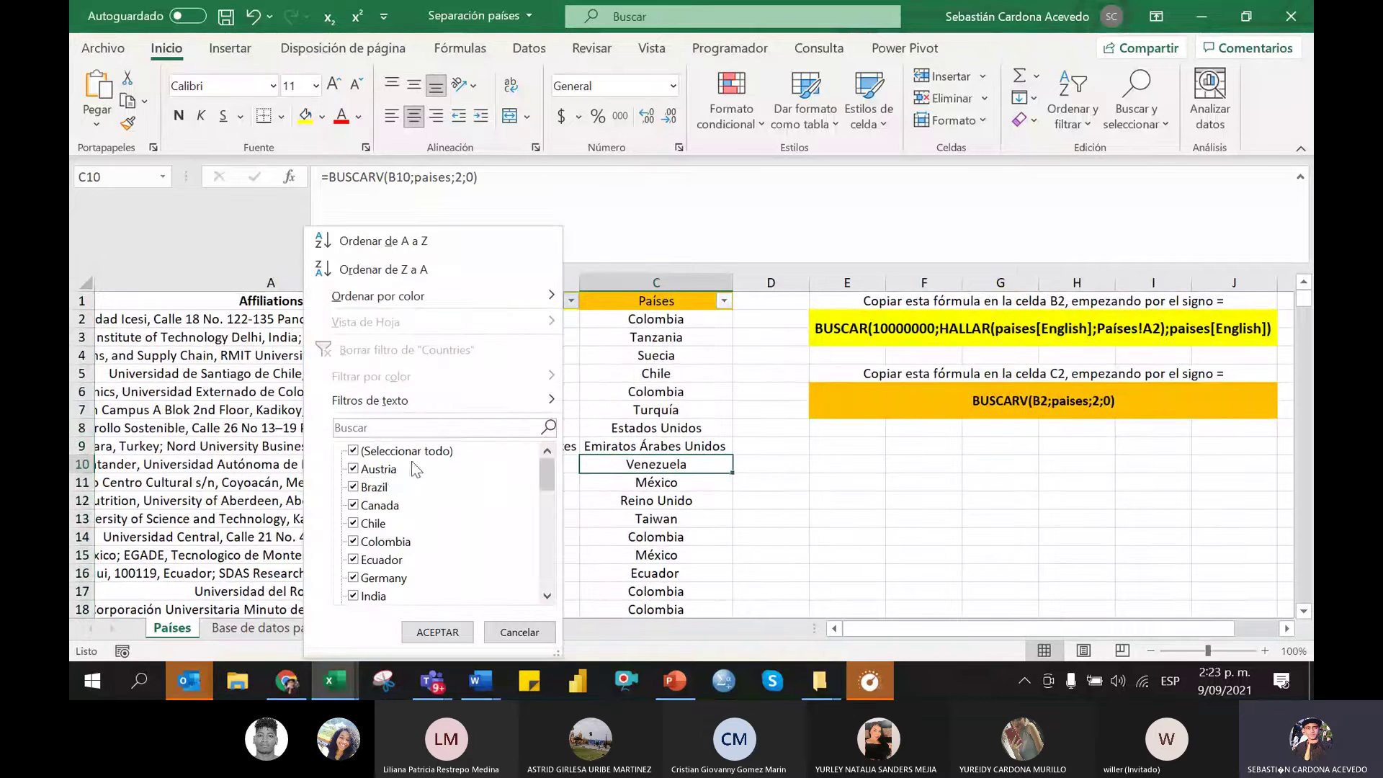
{"action": "left_click", "coordinate": [368, 453]}
{"action": "left_click_drag", "start_coordinate": [548, 464], "coordinate": [539, 556]}
{"action": "left_click", "coordinate": [376, 578]}
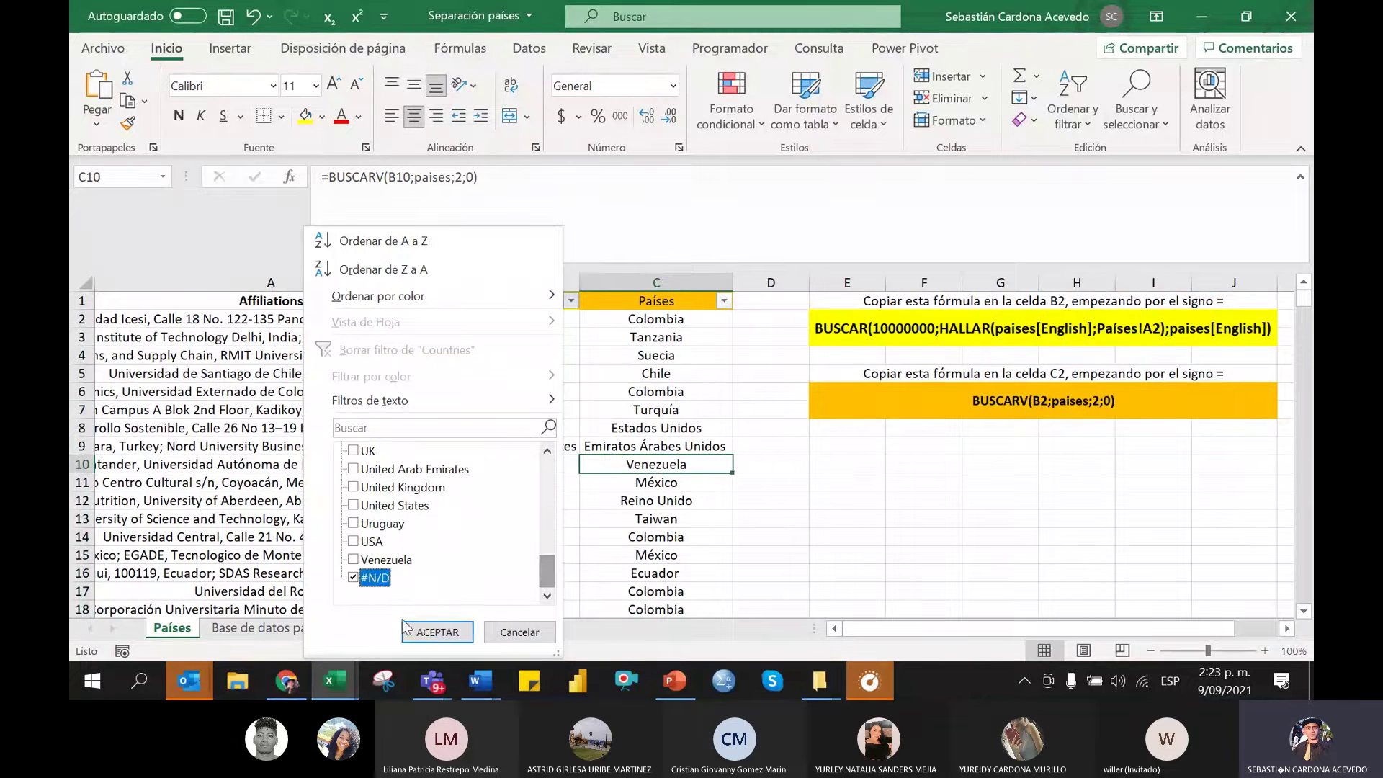
{"action": "left_click", "coordinate": [419, 633]}
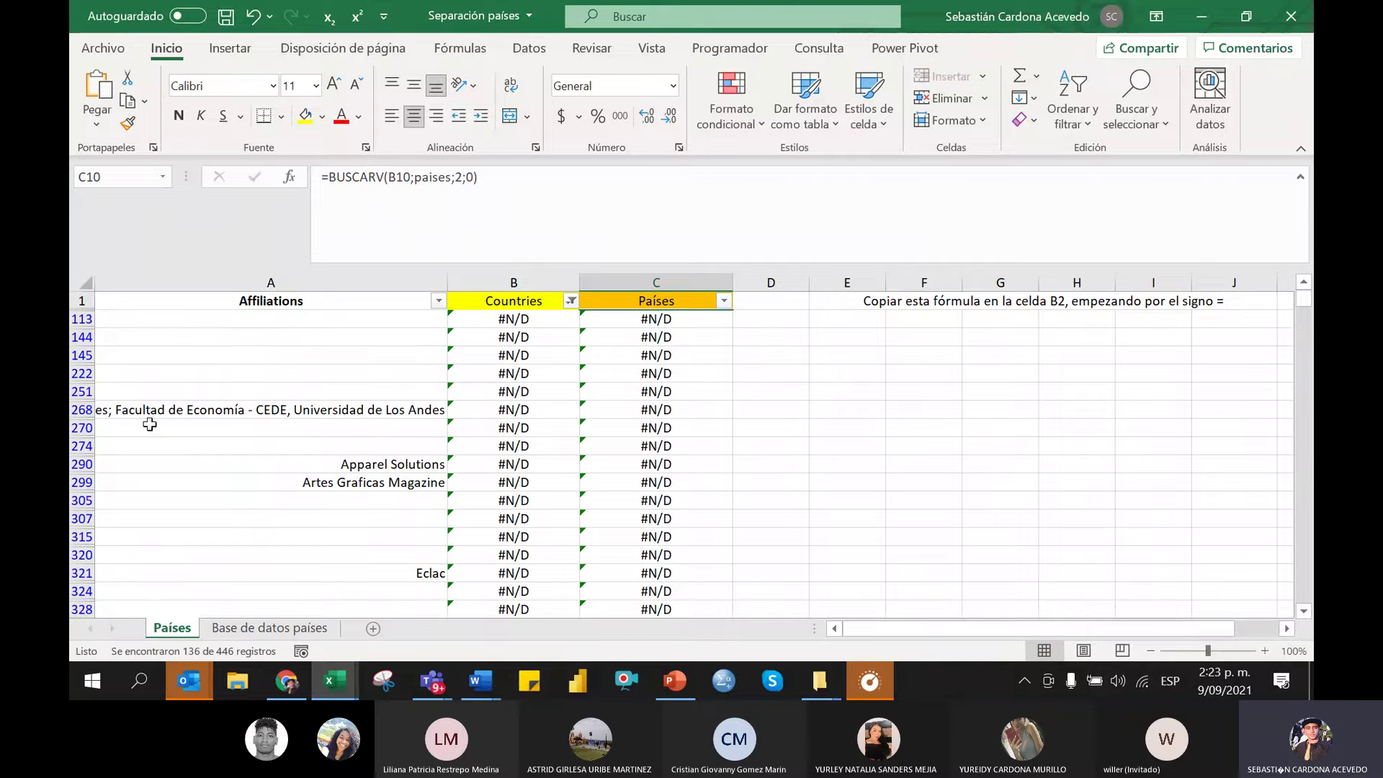
Replace the formula in B268 with Colombia for the affiliation ending in Universidad de Los Andes
{"action": "left_click", "coordinate": [245, 320]}
{"action": "key", "text": "Down"}
{"action": "key", "text": "Down"}
{"action": "key", "text": "Down"}
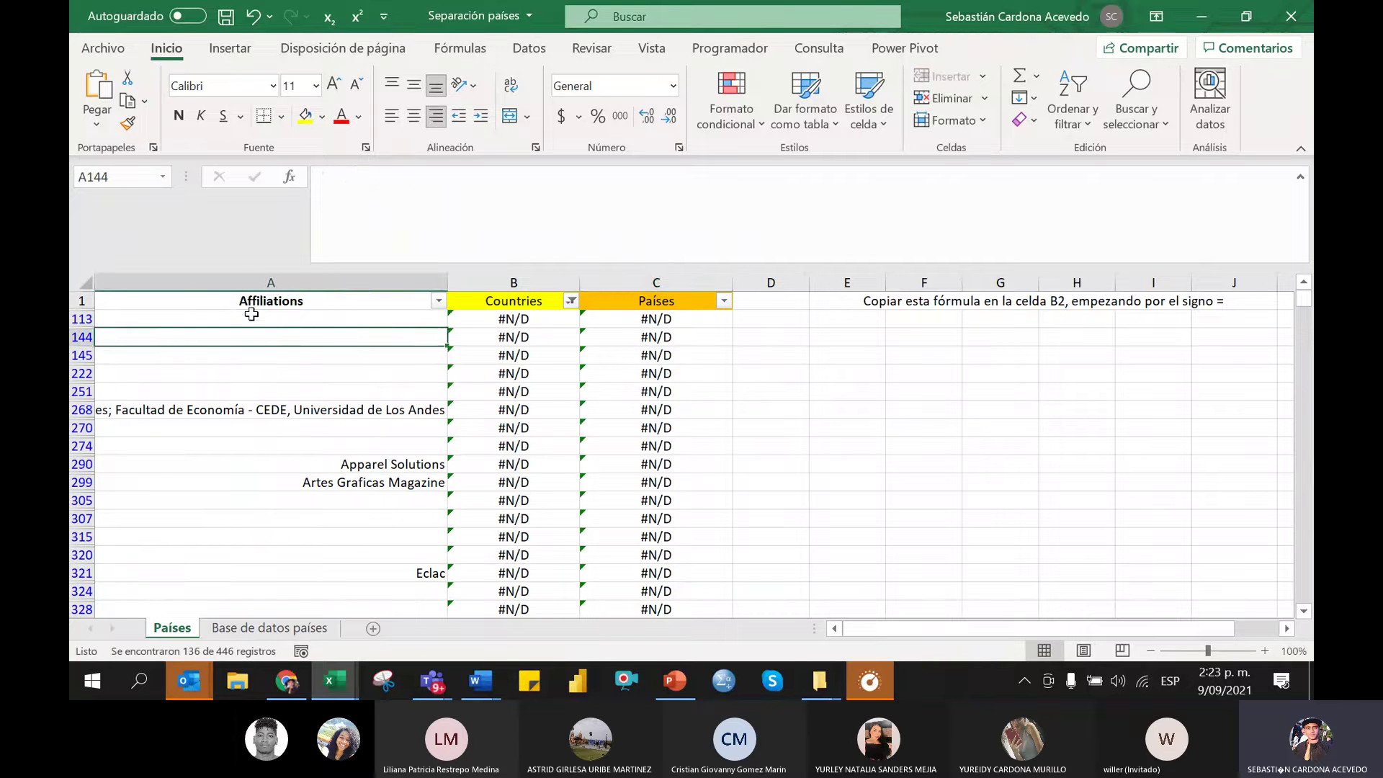
{"action": "key", "text": "Down"}
{"action": "key", "text": "Down"}
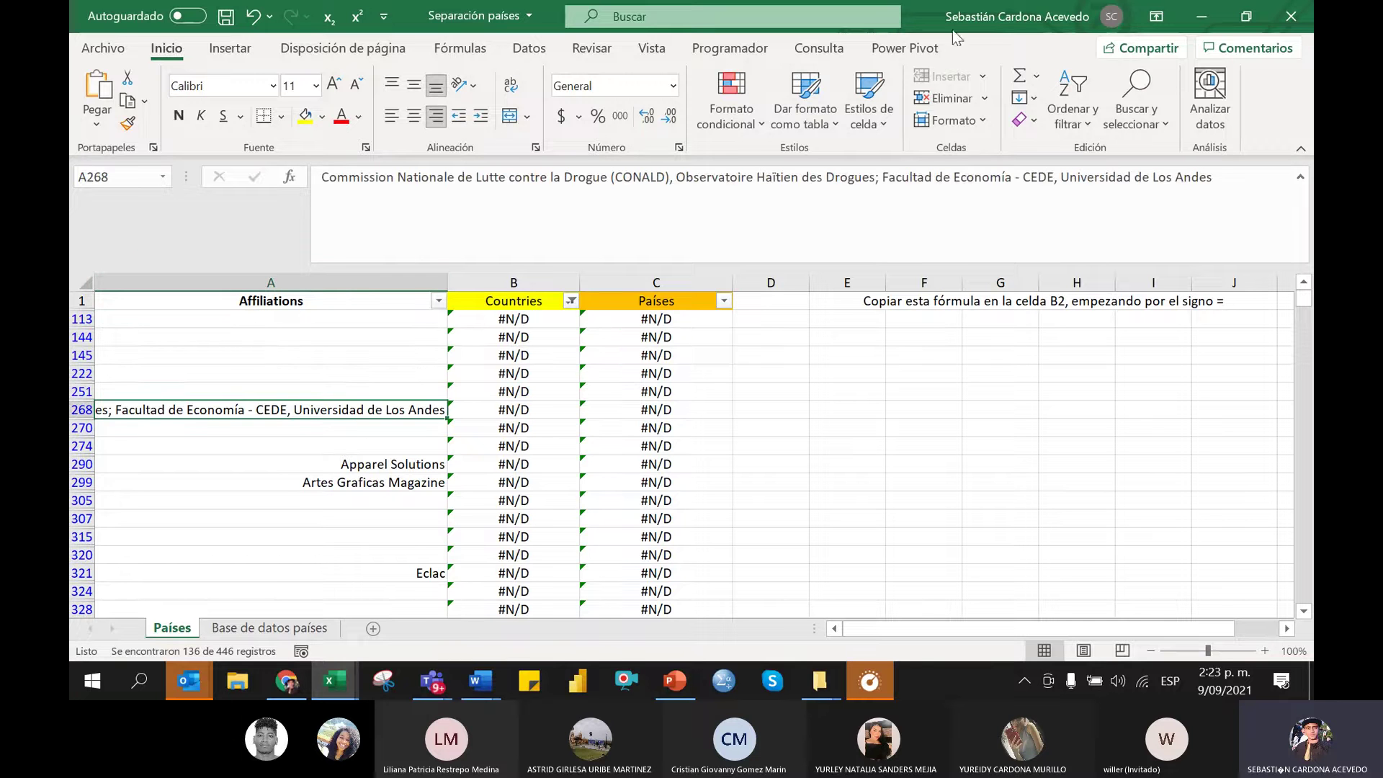
{"action": "left_click_drag", "start_coordinate": [1220, 182], "coordinate": [1081, 178]}
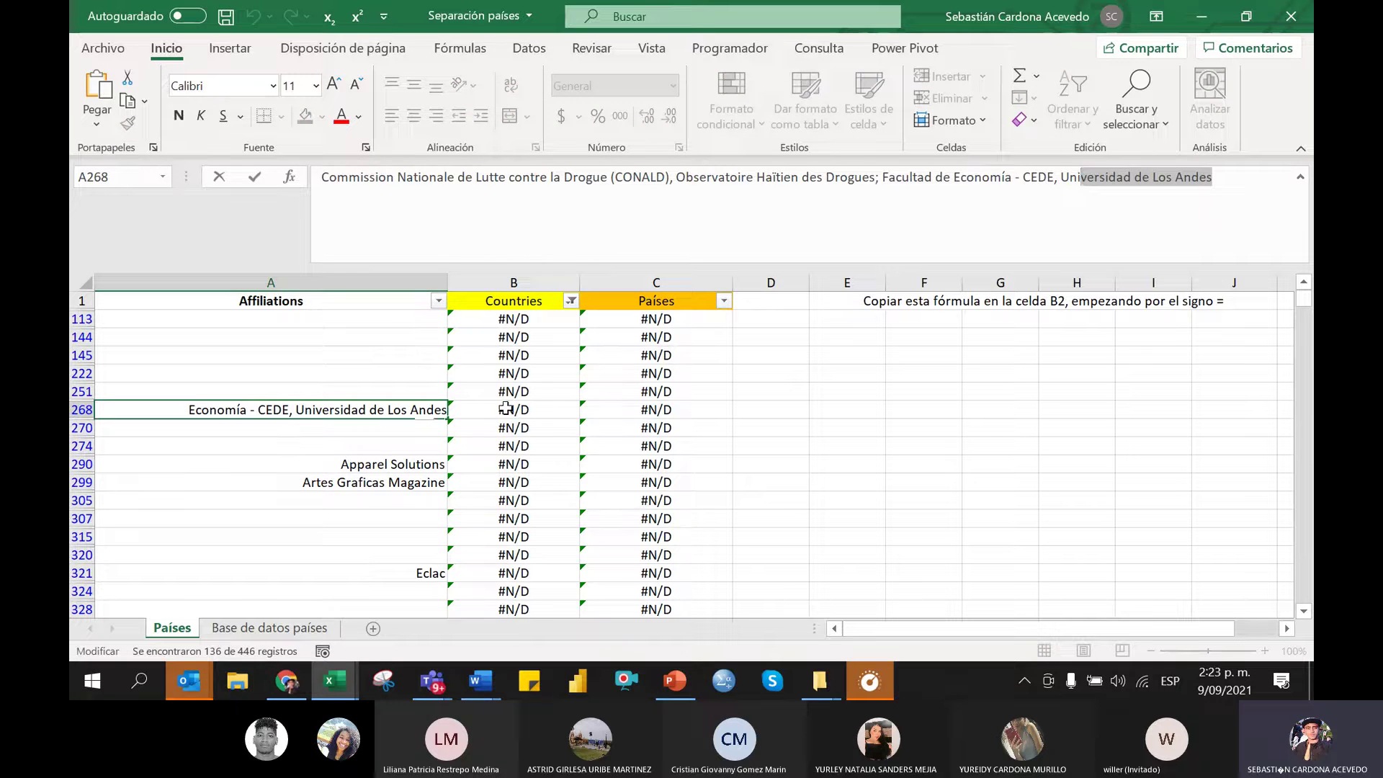
{"action": "left_click", "coordinate": [507, 409]}
{"action": "type", "text": "Colombia"}
{"action": "key", "text": "Return"}
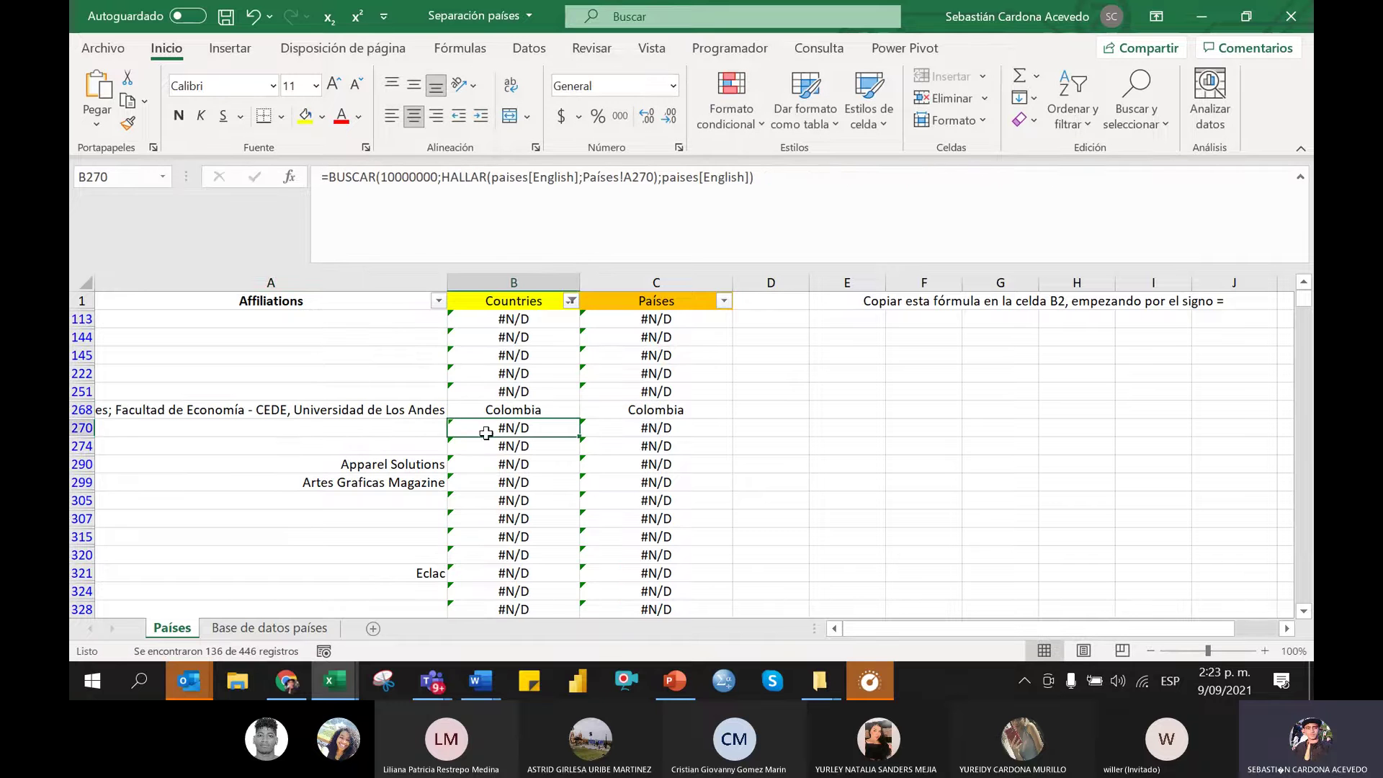
Review the filtered #N/D rows, checking which ones have a blank affiliation and which only name an organization without a country
{"action": "left_click", "coordinate": [380, 468]}
{"action": "scroll", "coordinate": [377, 485], "scroll_direction": "down", "scroll_amount": 8}
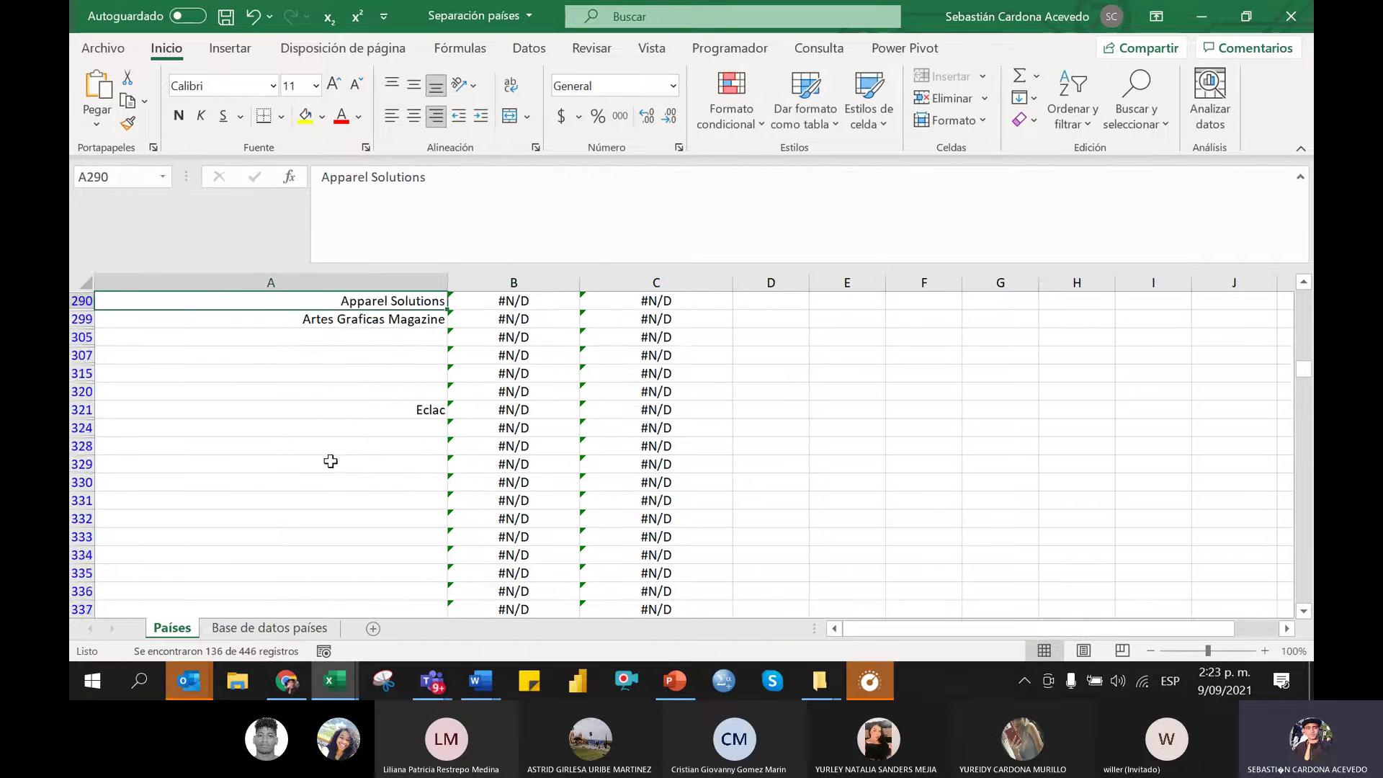
{"action": "scroll", "coordinate": [318, 497], "scroll_direction": "down", "scroll_amount": 20}
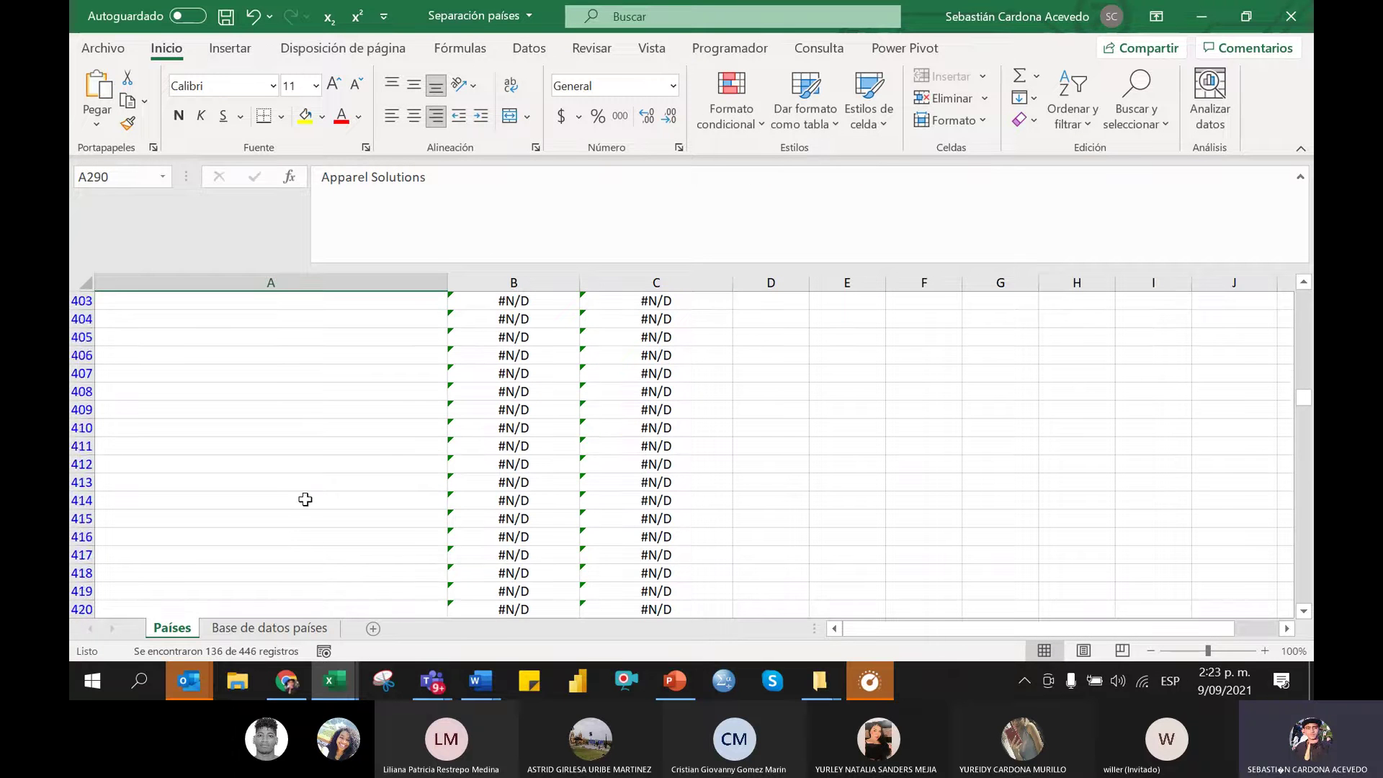
{"action": "scroll", "coordinate": [306, 499], "scroll_direction": "down", "scroll_amount": 9}
{"action": "scroll", "coordinate": [299, 512], "scroll_direction": "up", "scroll_amount": 20}
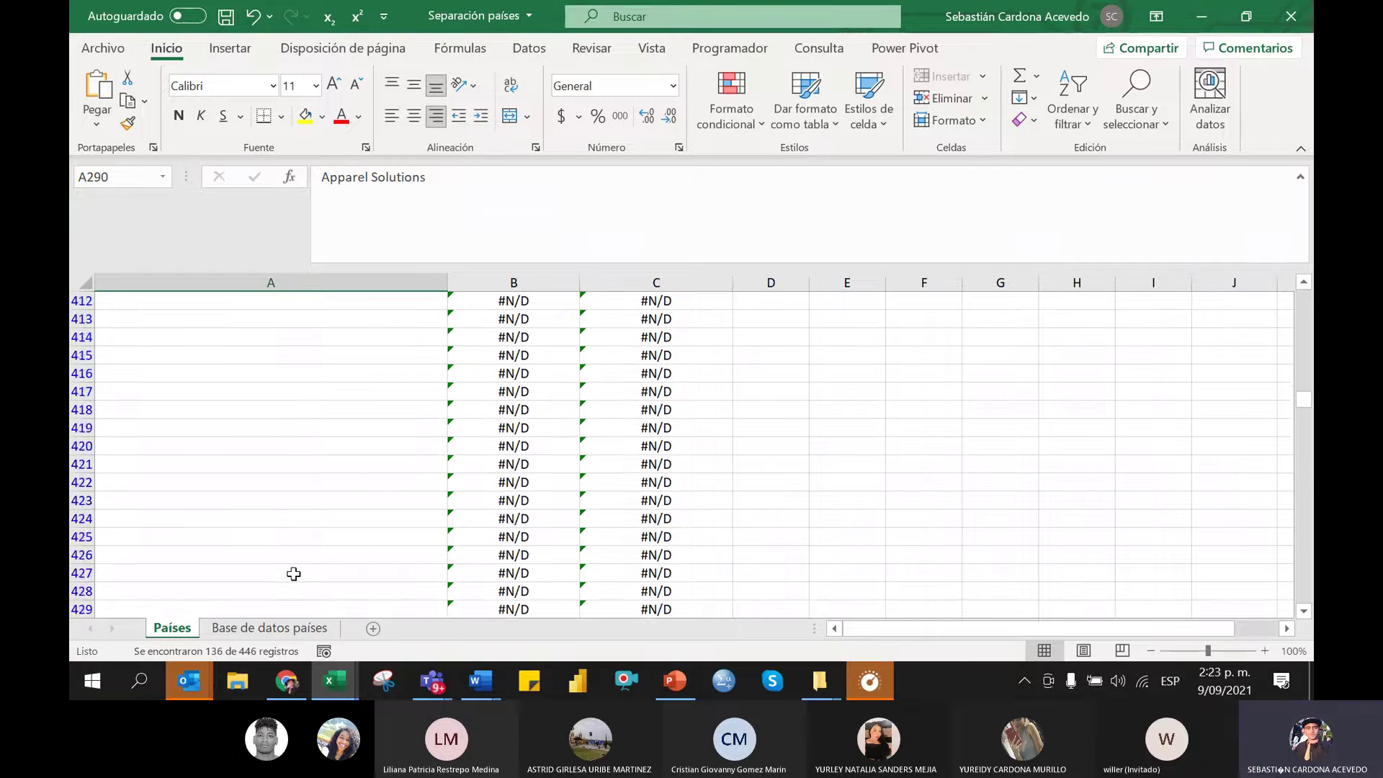
{"action": "scroll", "coordinate": [291, 574], "scroll_direction": "up", "scroll_amount": 20}
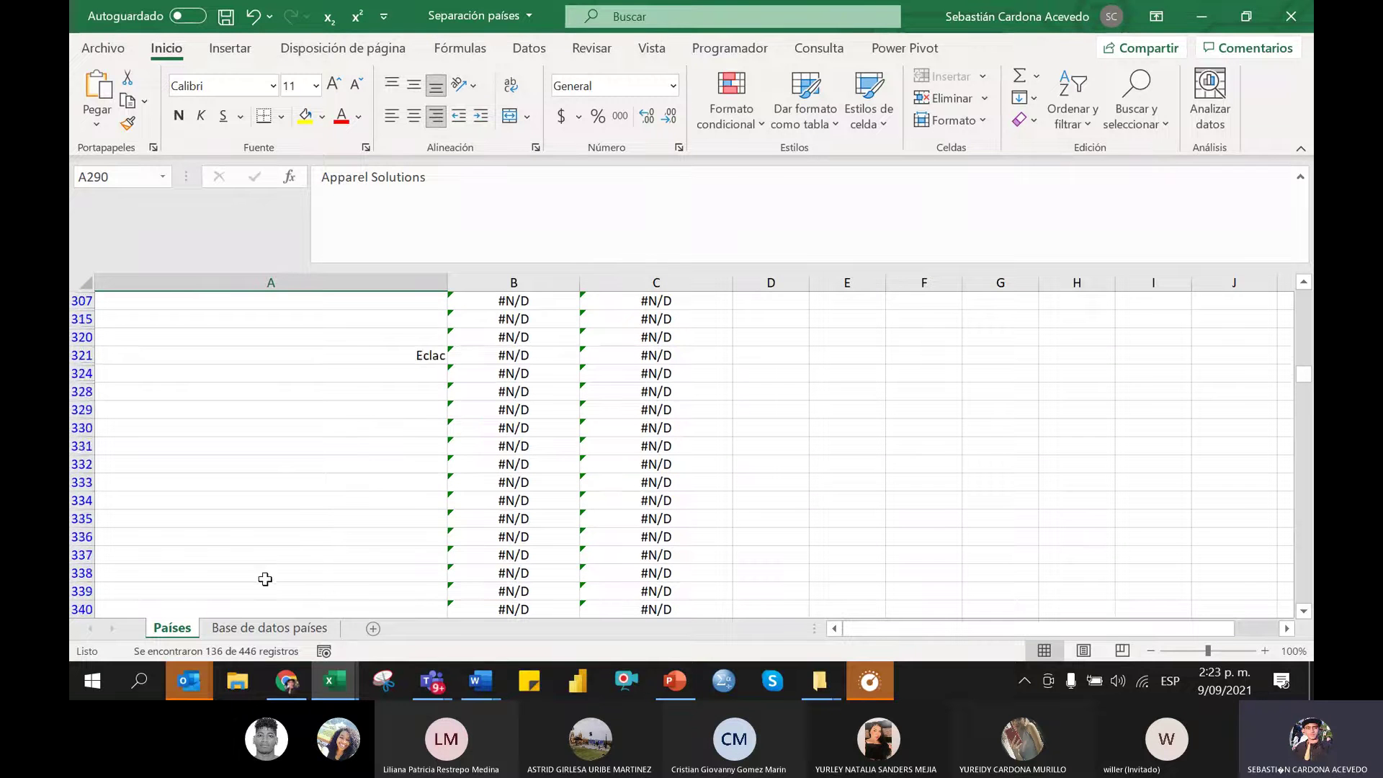
{"action": "left_click", "coordinate": [400, 479]}
{"action": "left_click", "coordinate": [360, 392]}
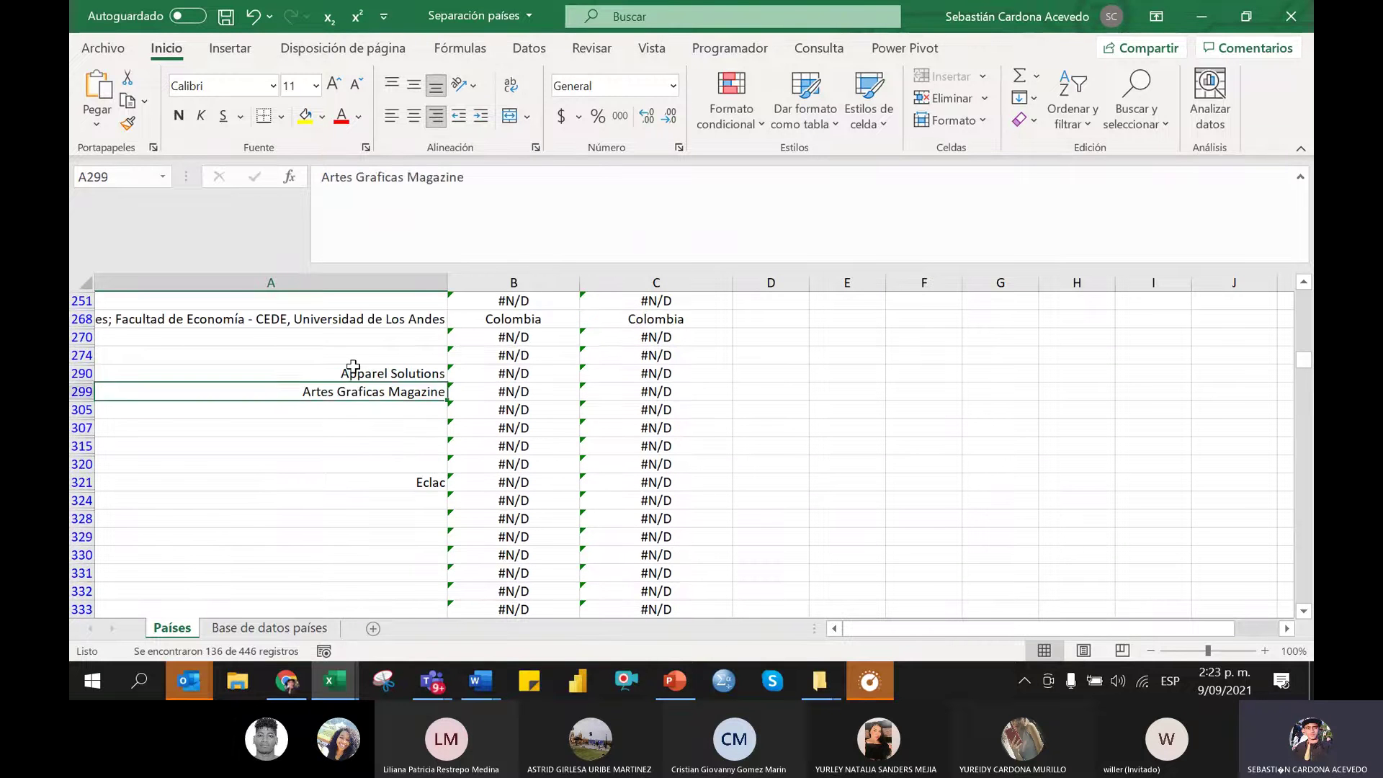
{"action": "left_click", "coordinate": [353, 373]}
{"action": "scroll", "coordinate": [302, 357], "scroll_direction": "up", "scroll_amount": 2}
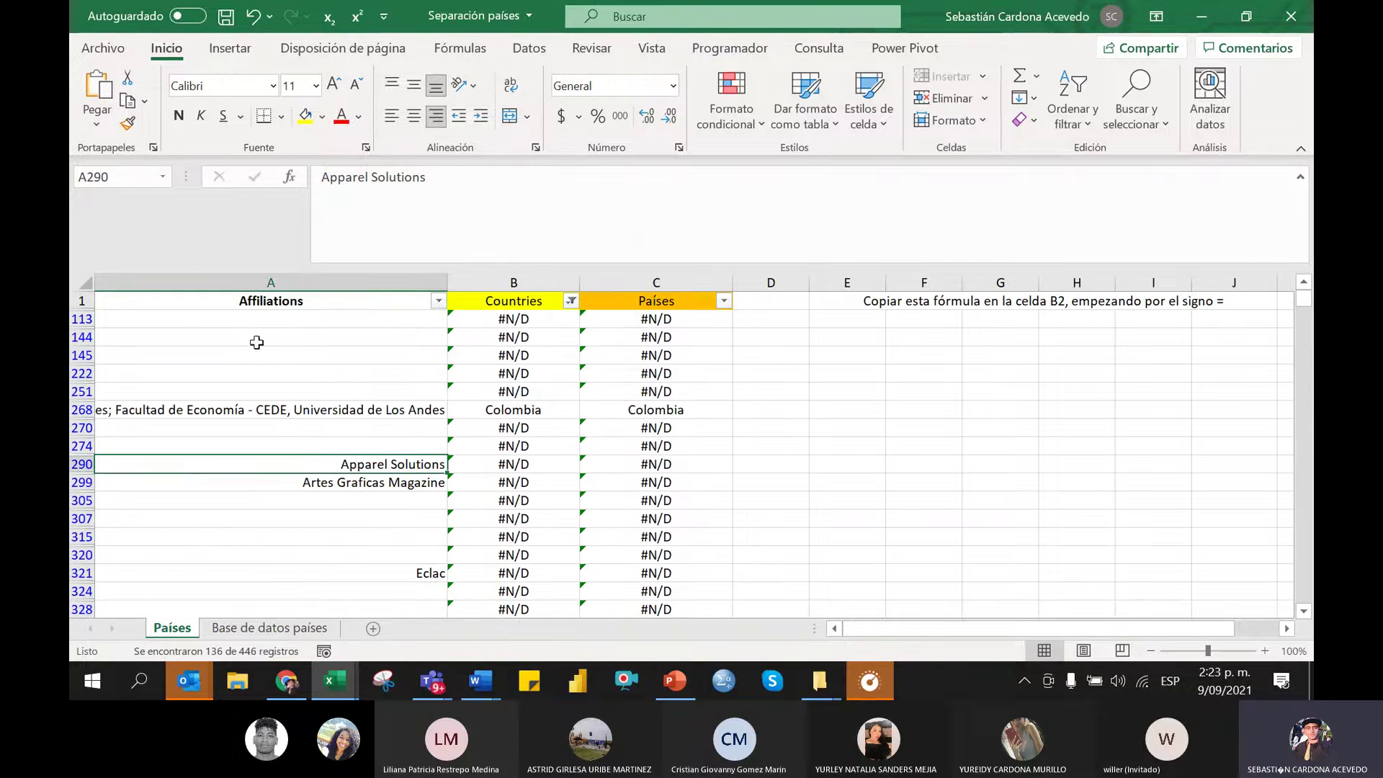
{"action": "left_click", "coordinate": [323, 483]}
{"action": "left_click", "coordinate": [353, 468]}
{"action": "left_click", "coordinate": [352, 484]}
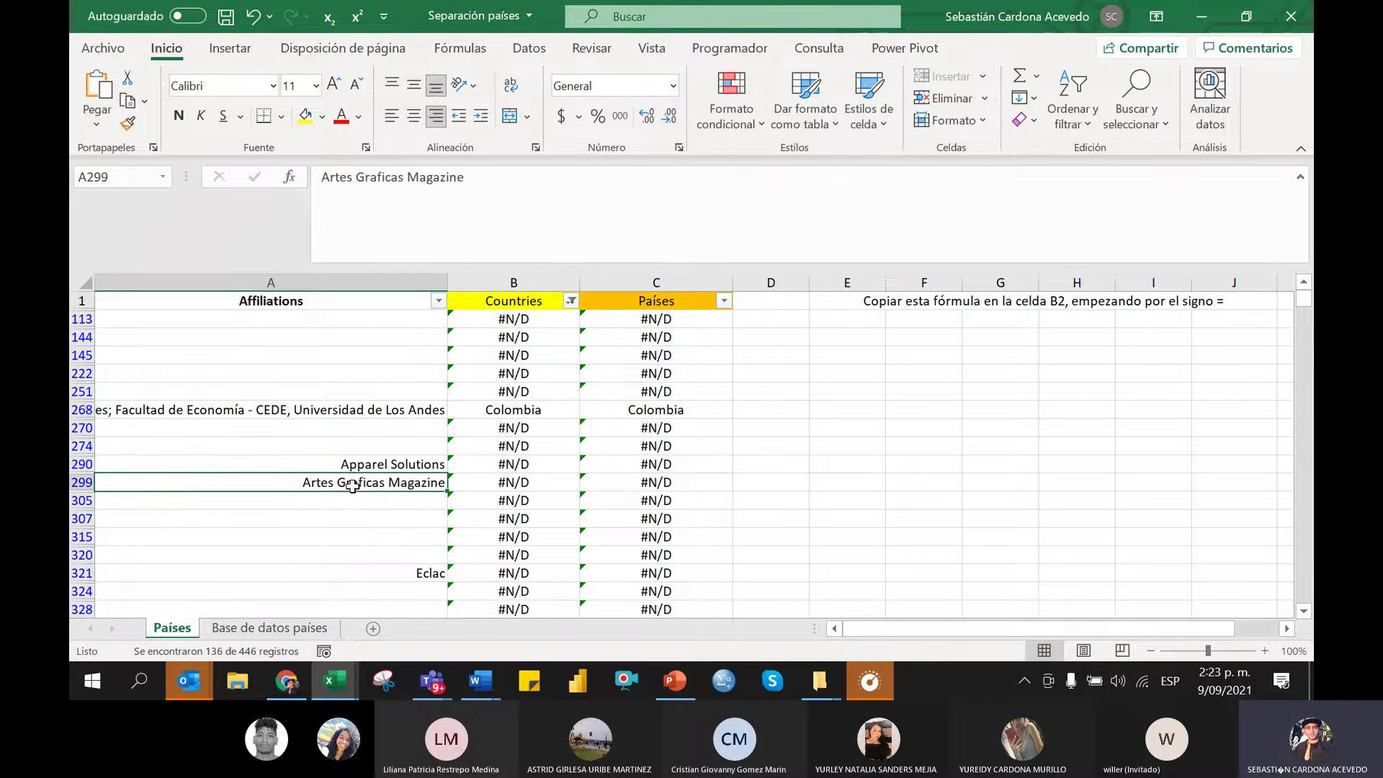
Reset the Countries filter to select all values so every row is shown
{"action": "left_click", "coordinate": [571, 300]}
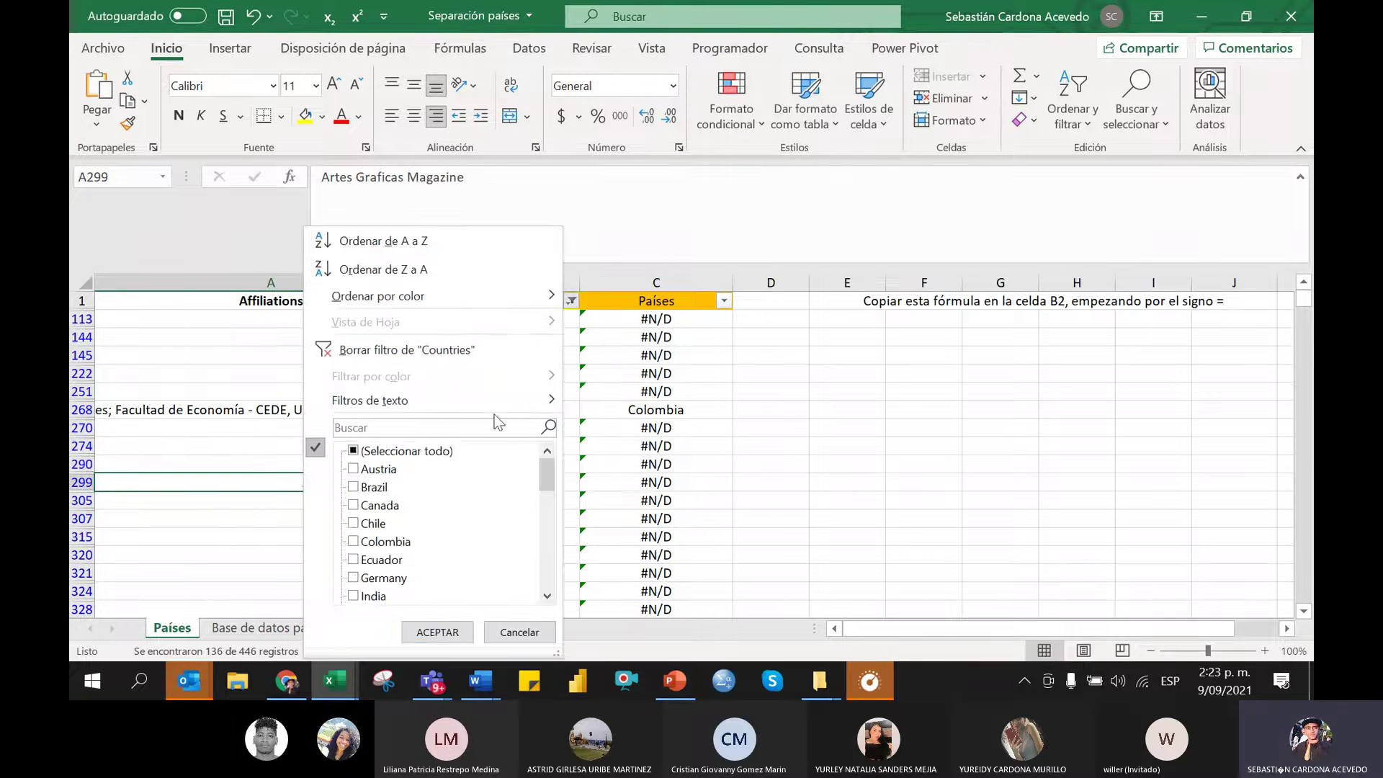
{"action": "left_click", "coordinate": [353, 450]}
{"action": "left_click", "coordinate": [435, 633]}
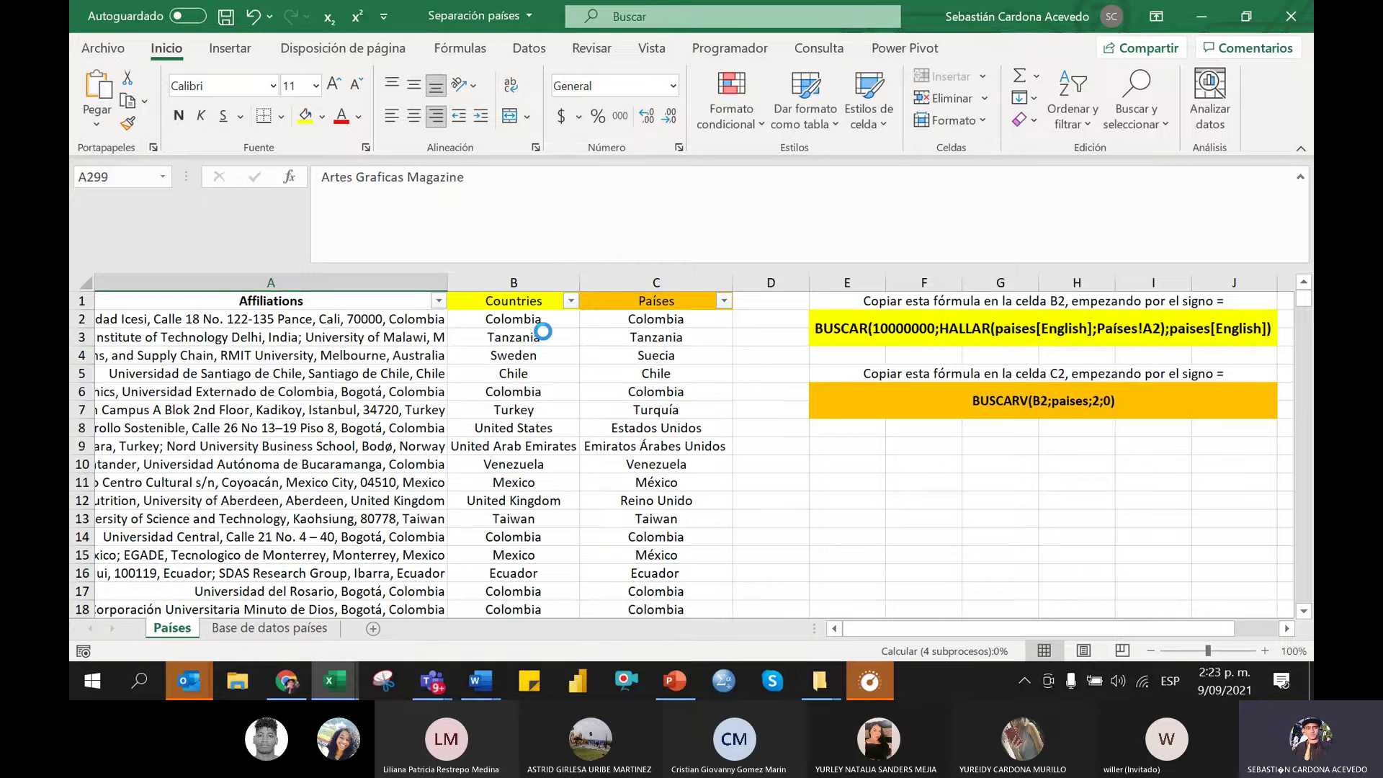
Copy the Spanish country names in the Países column from C2 down to row 447
{"action": "left_click", "coordinate": [656, 320]}
{"action": "scroll", "coordinate": [673, 432], "scroll_direction": "down", "scroll_amount": 9}
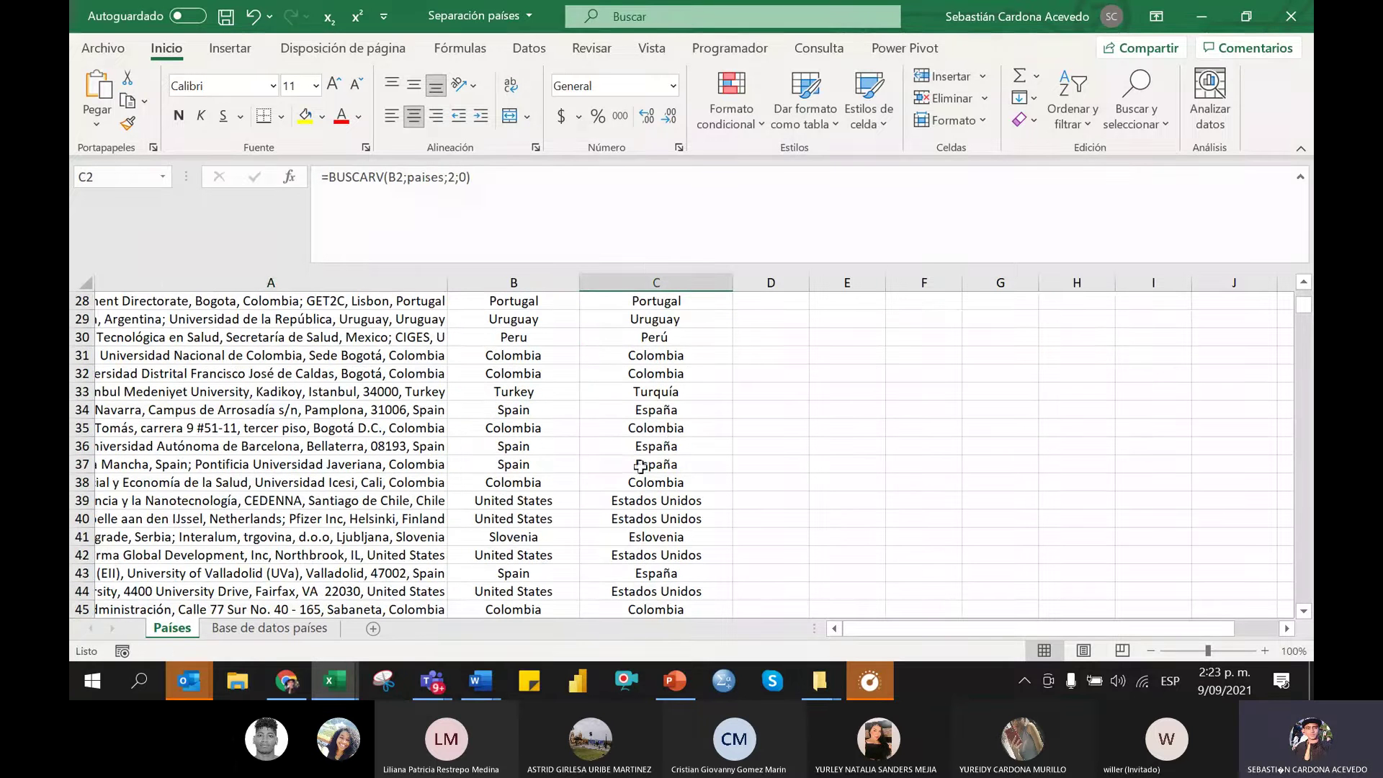
{"action": "scroll", "coordinate": [640, 466], "scroll_direction": "up", "scroll_amount": 9}
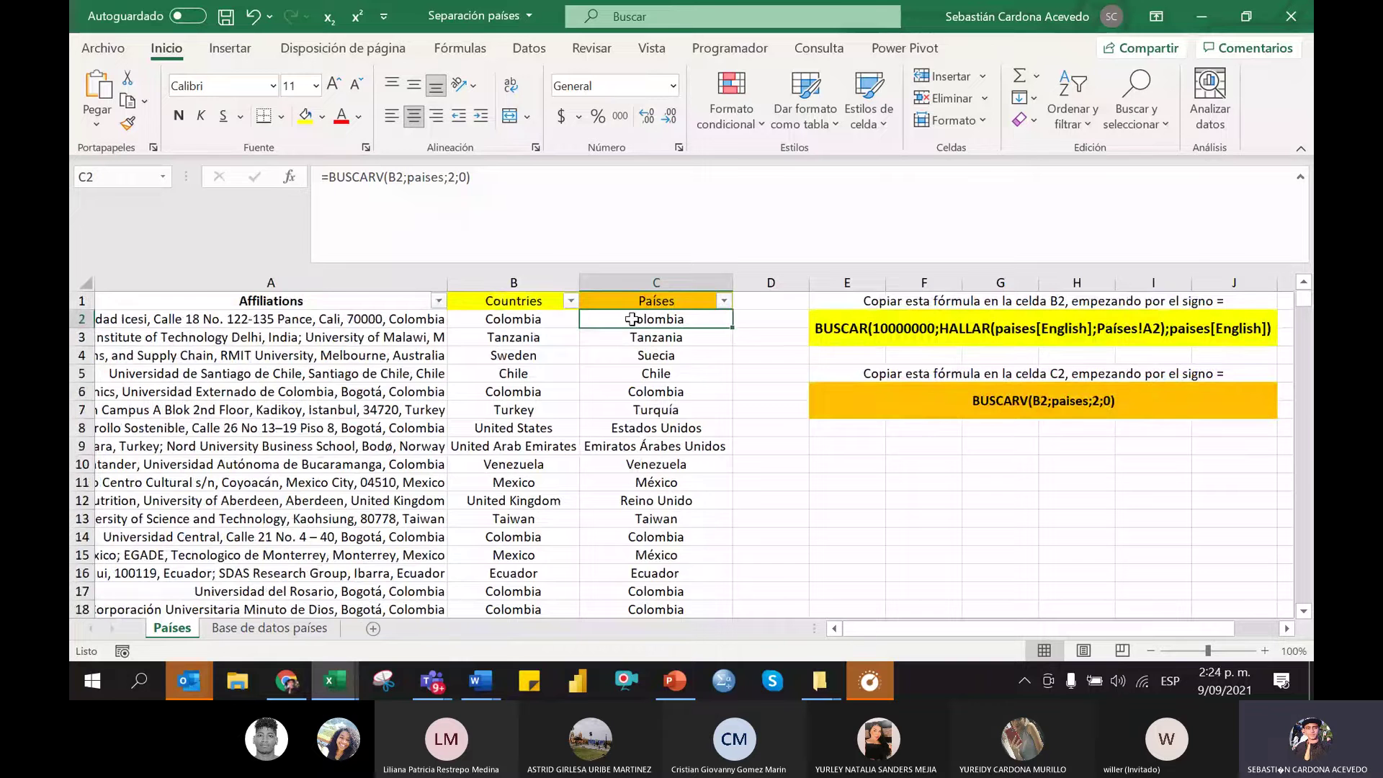
{"action": "key", "text": "ctrl+shift+Down"}
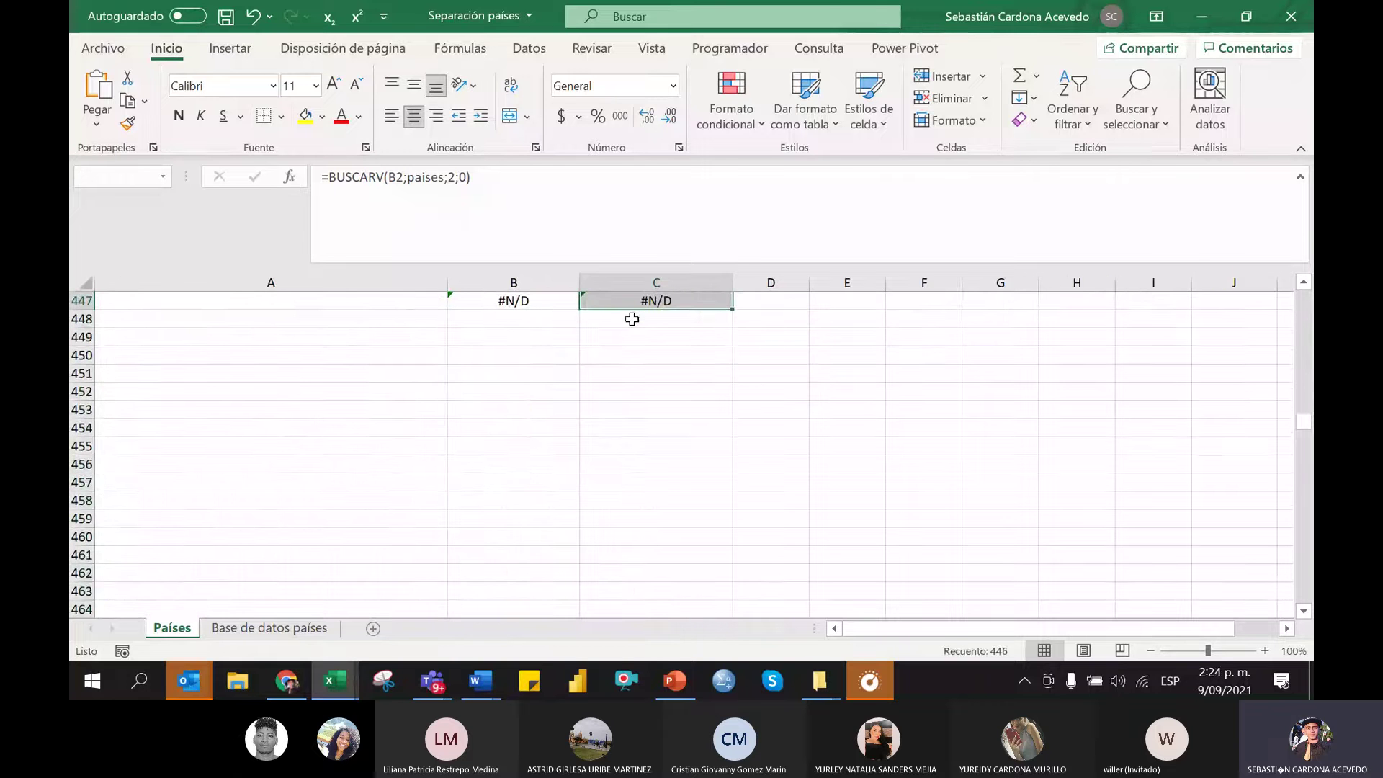
{"action": "scroll", "coordinate": [713, 562], "scroll_direction": "up", "scroll_amount": 5}
{"action": "key", "text": "ctrl+c"}
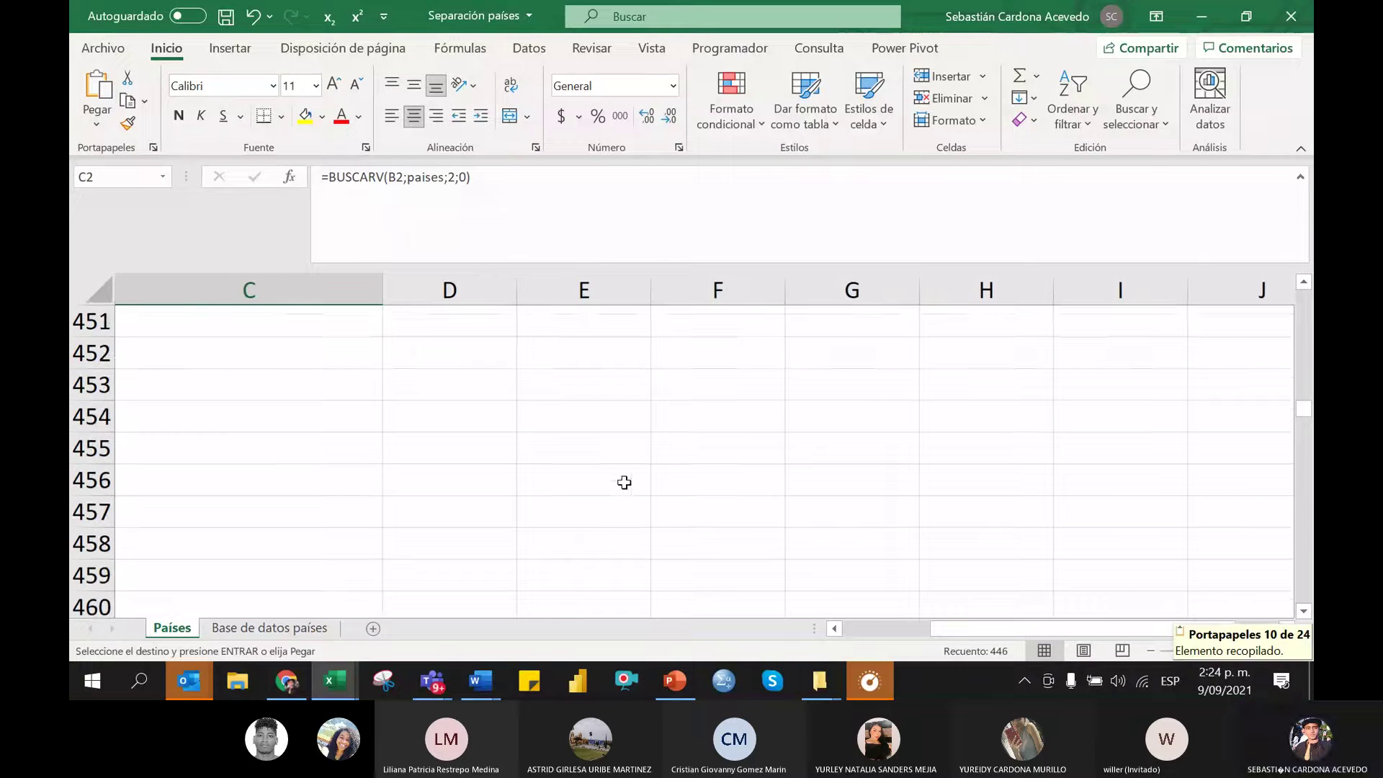
{"action": "scroll", "coordinate": [617, 462], "scroll_direction": "down", "scroll_amount": 3}
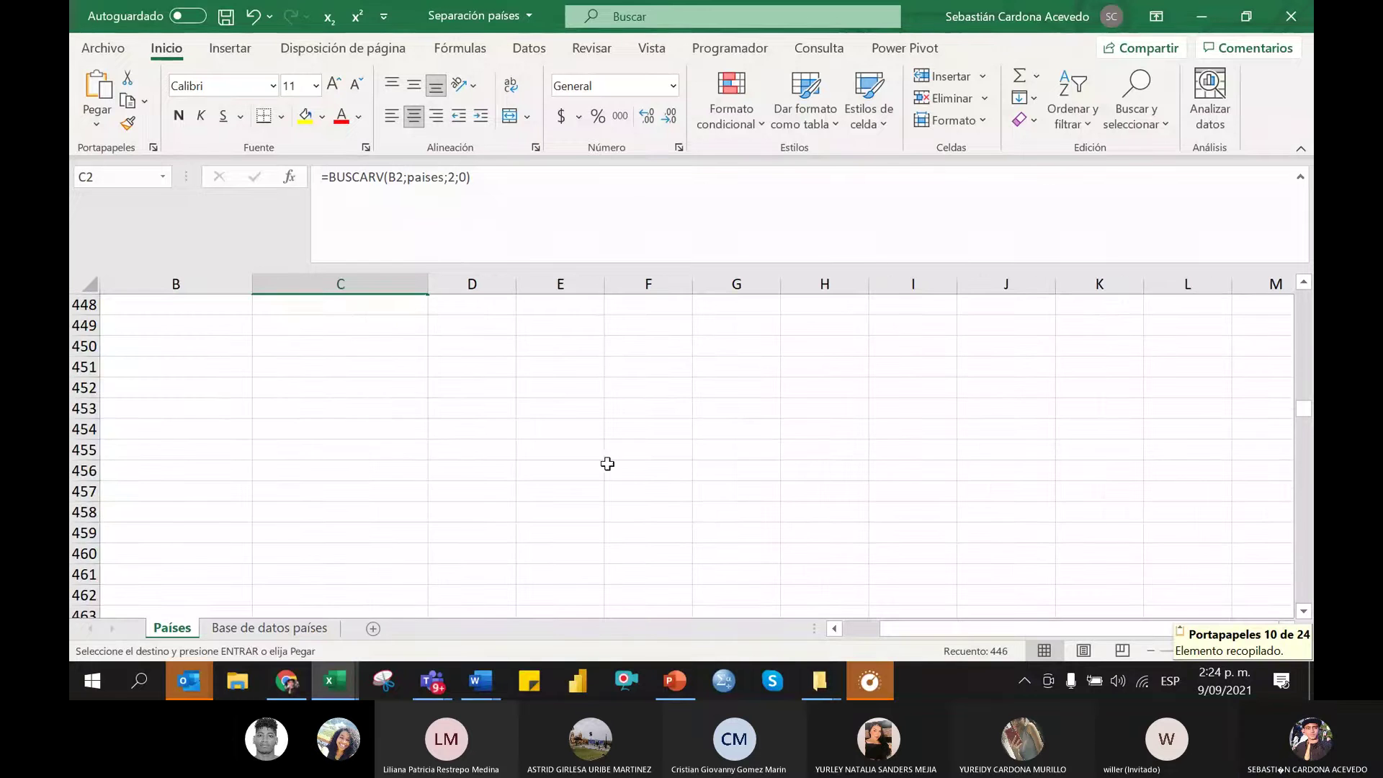
{"action": "scroll", "coordinate": [569, 465], "scroll_direction": "up", "scroll_amount": 5}
{"action": "scroll", "coordinate": [494, 474], "scroll_direction": "up", "scroll_amount": 20}
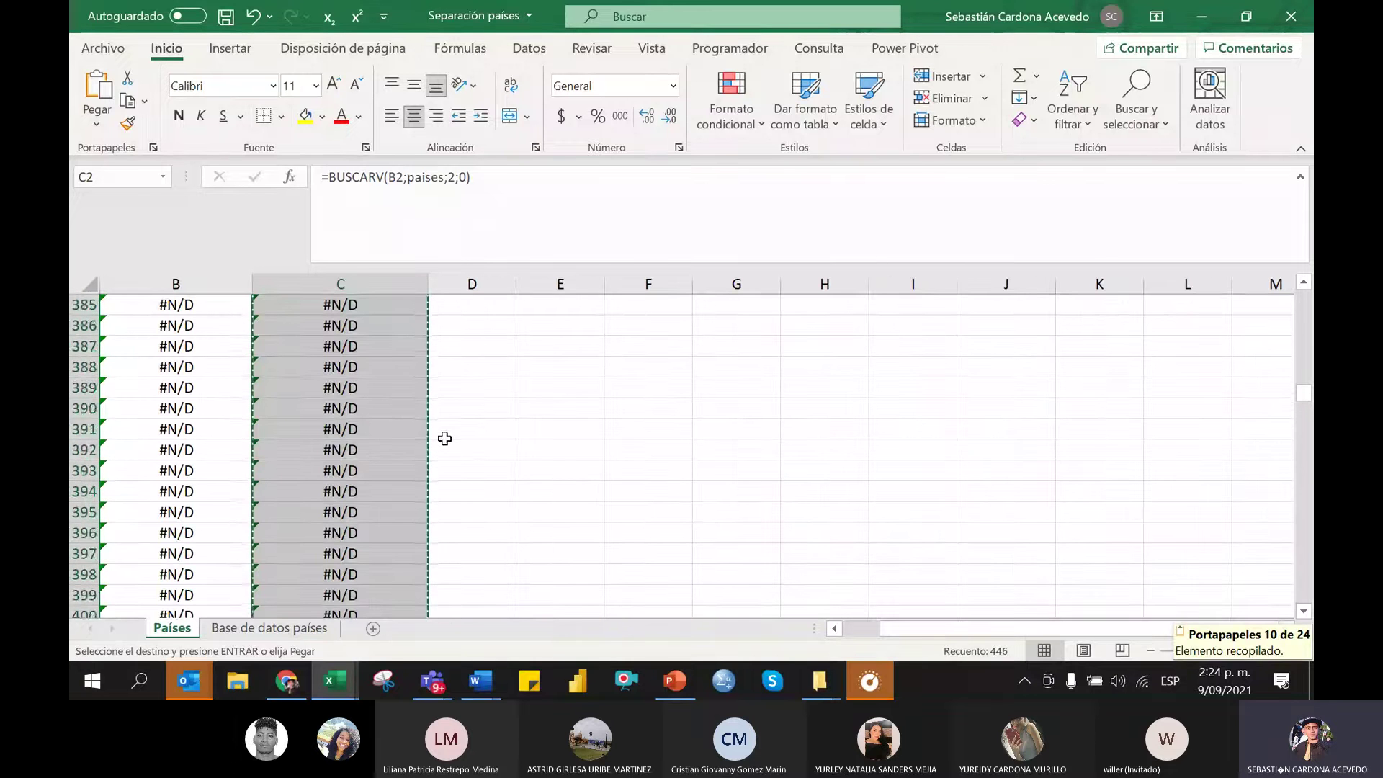
{"action": "left_click_drag", "start_coordinate": [1304, 393], "coordinate": [1304, 299]}
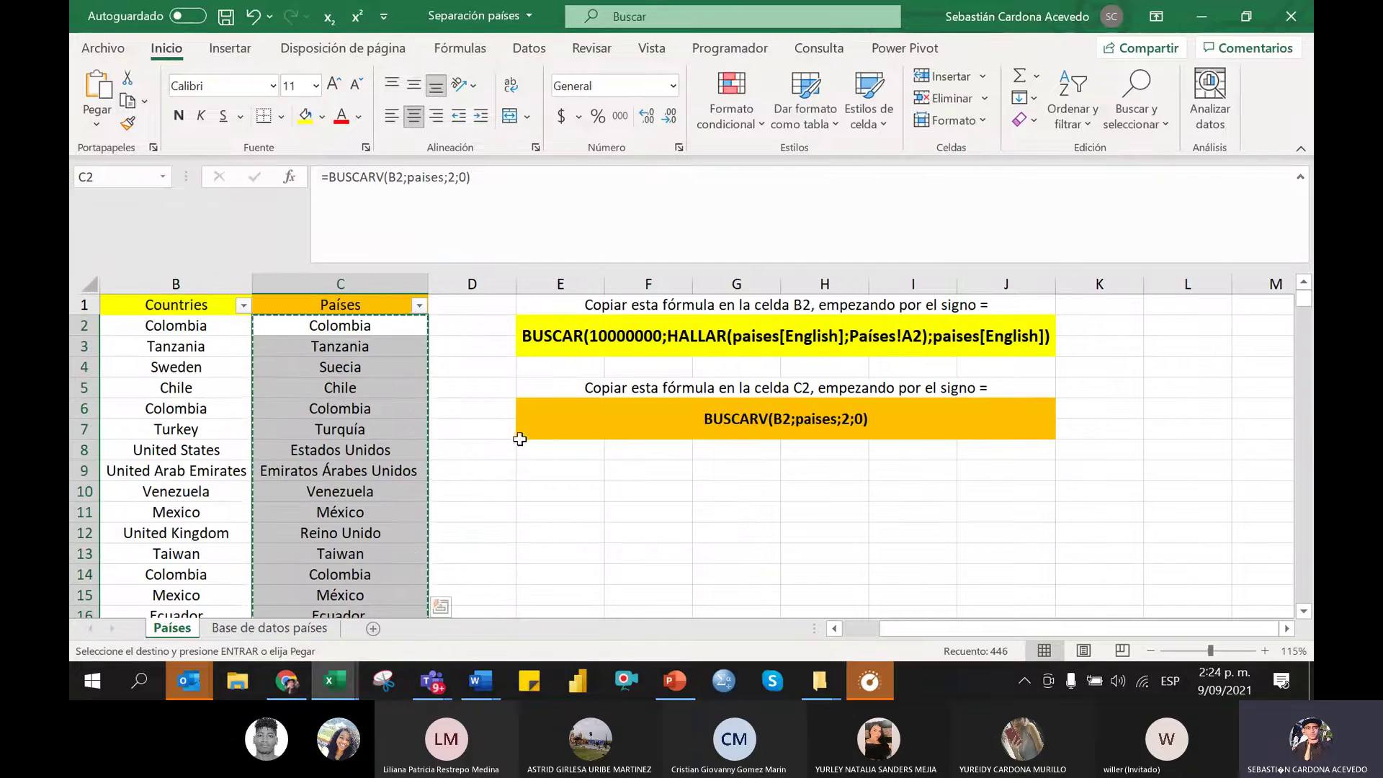
Switch to the Ejercicio práctico workbook and add a new sheet after Hoja1
{"action": "key", "text": "alt+Tab"}
{"action": "scroll", "coordinate": [437, 615], "scroll_direction": "up", "scroll_amount": 4}
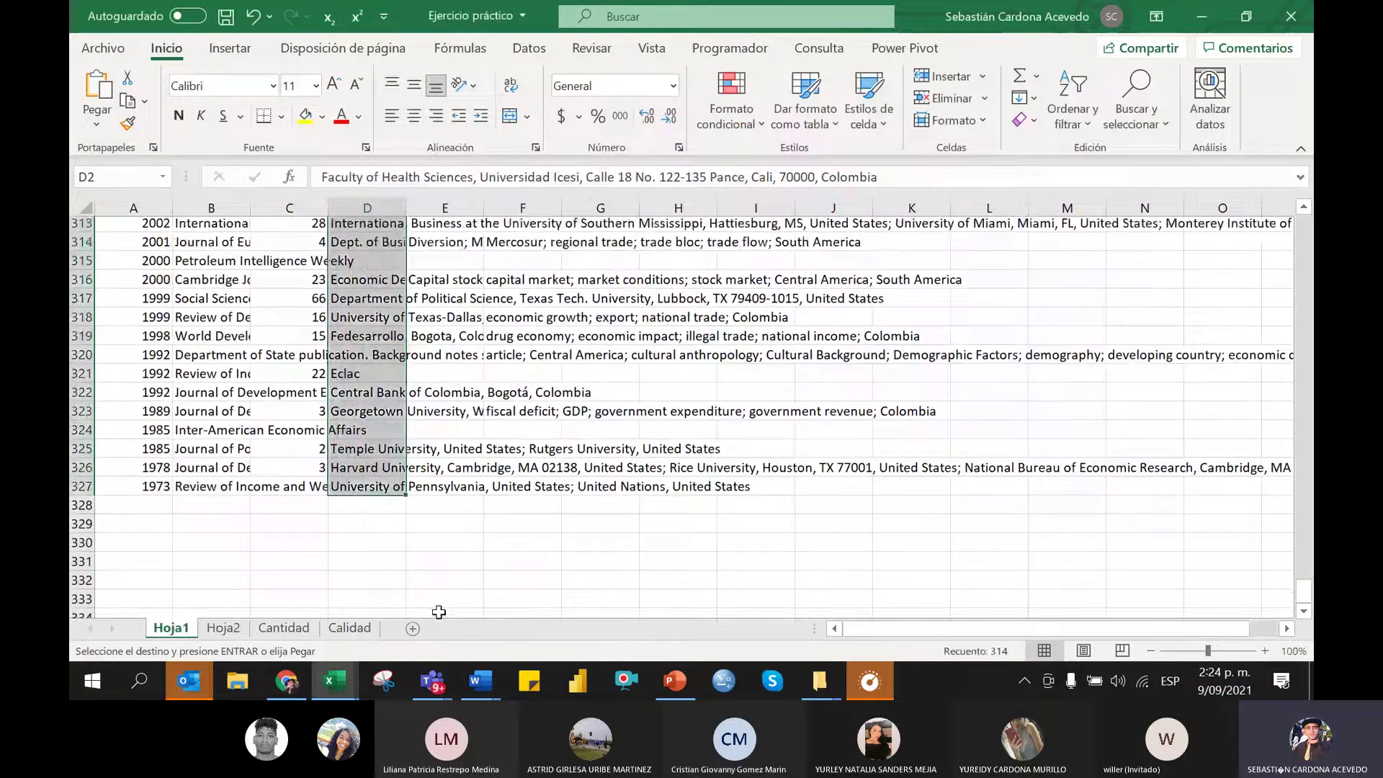
{"action": "scroll", "coordinate": [437, 615], "scroll_direction": "up", "scroll_amount": 8}
{"action": "left_click_drag", "start_coordinate": [1306, 563], "coordinate": [1288, 222]}
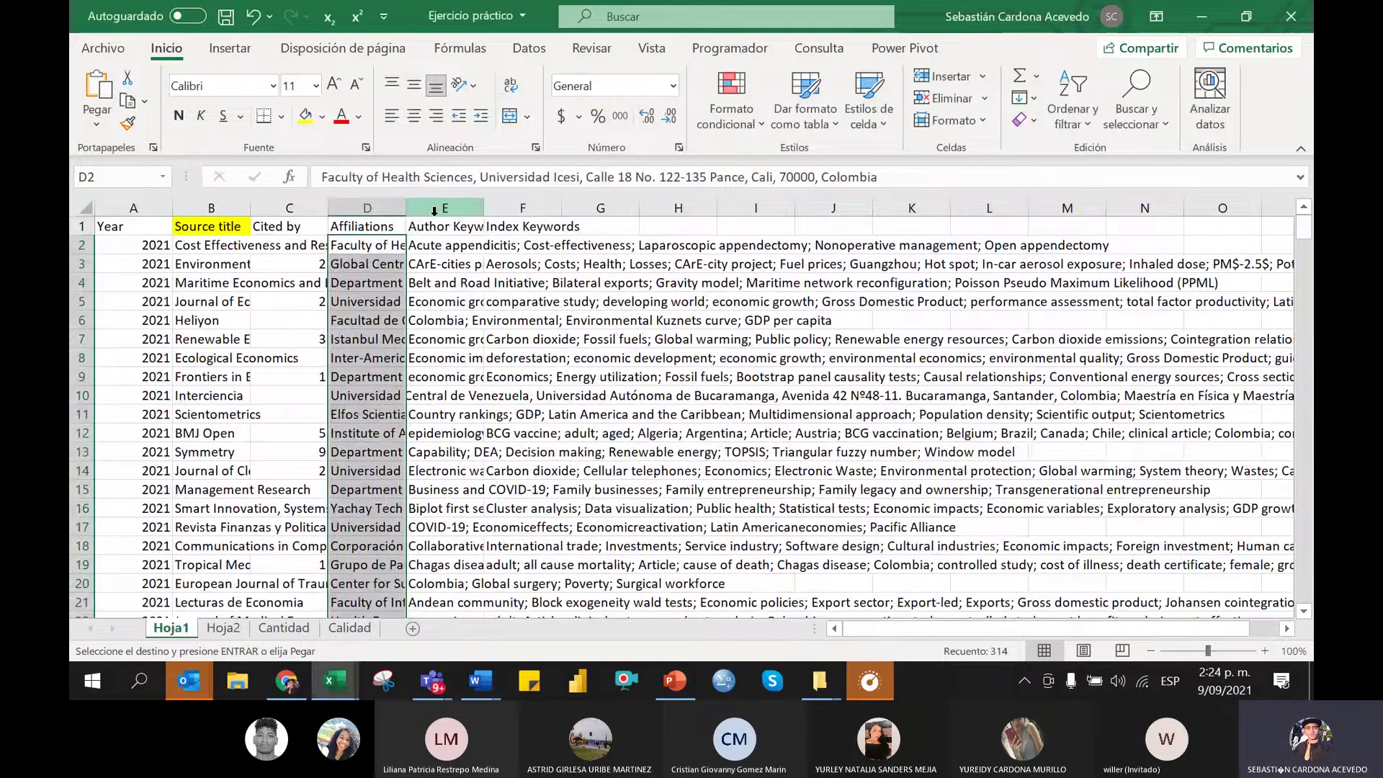
{"action": "left_click", "coordinate": [412, 629]}
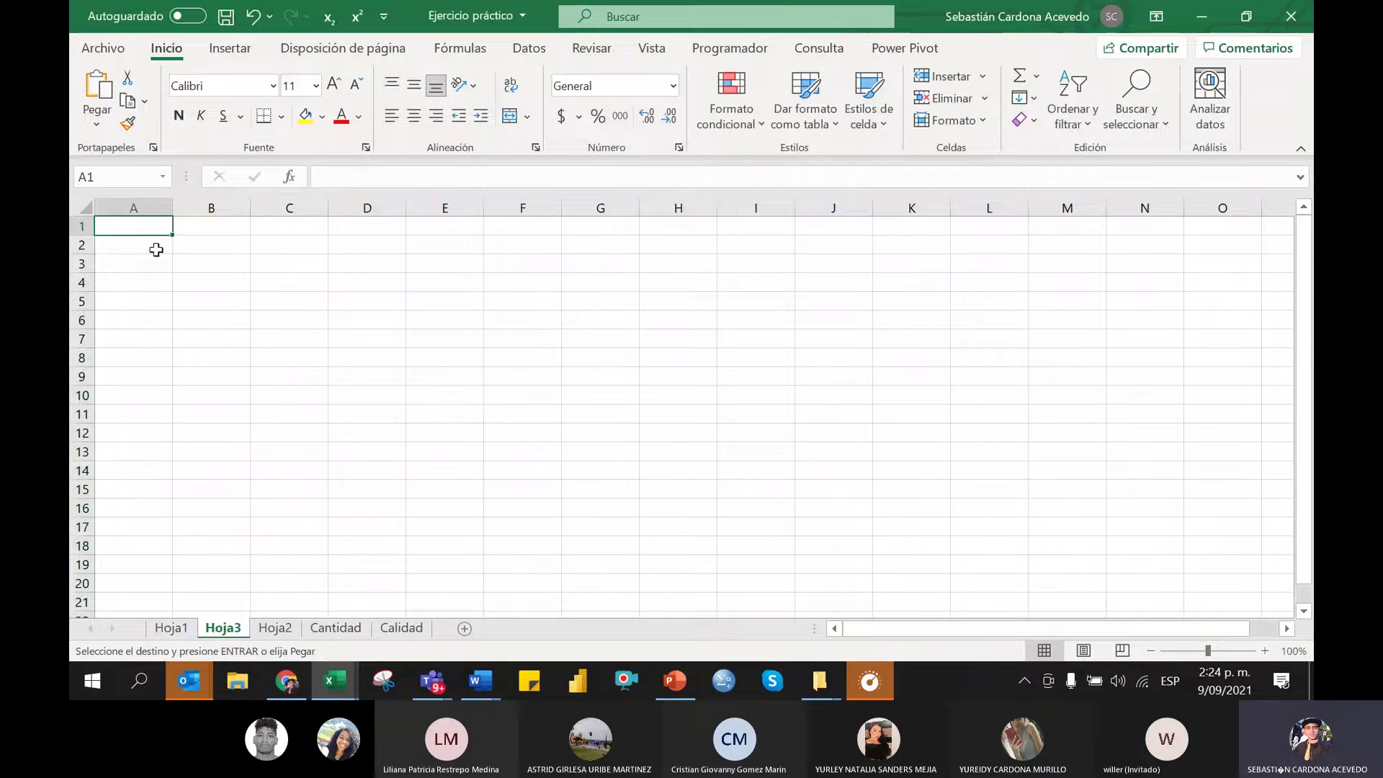
Paste the copied country names as values only into the new sheet, starting at A2
{"action": "left_click", "coordinate": [152, 248]}
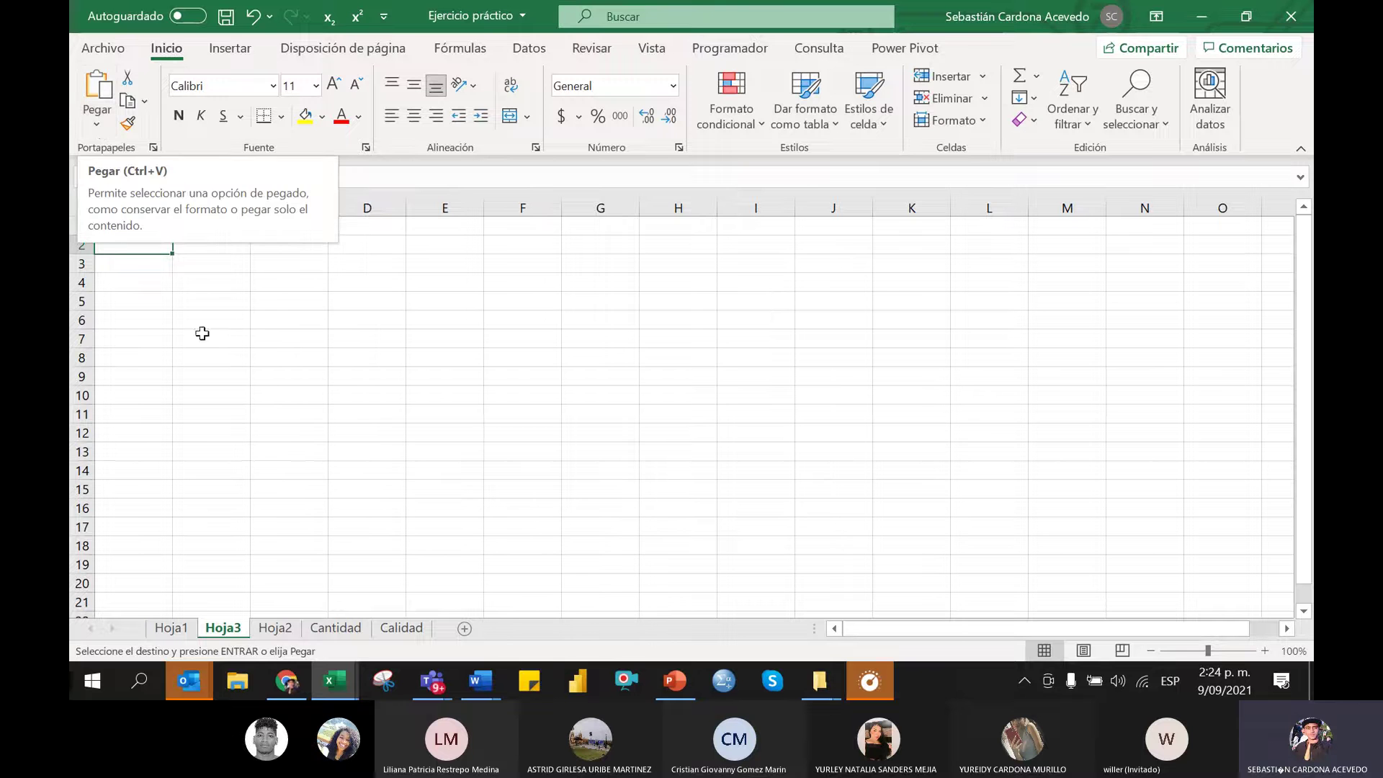
{"action": "left_click", "coordinate": [101, 120]}
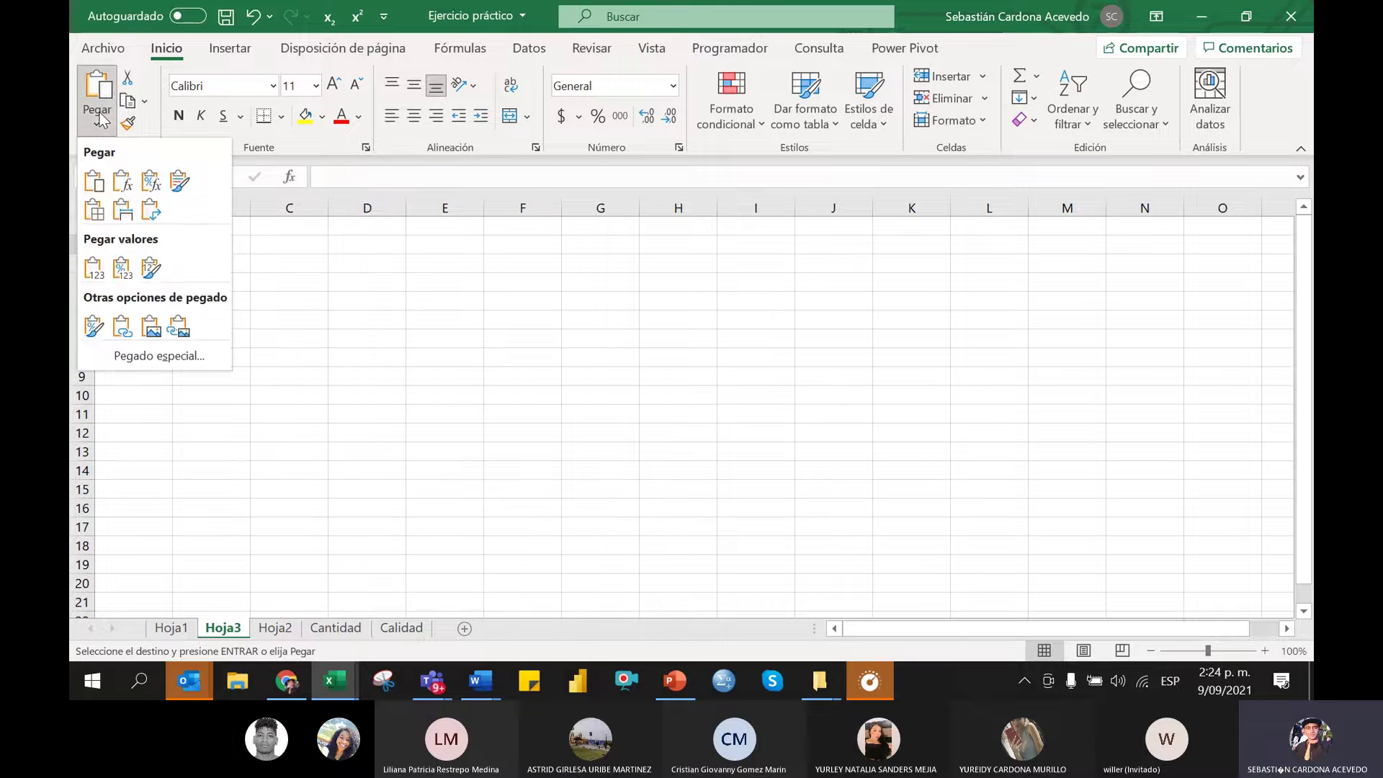
{"action": "left_click", "coordinate": [94, 268]}
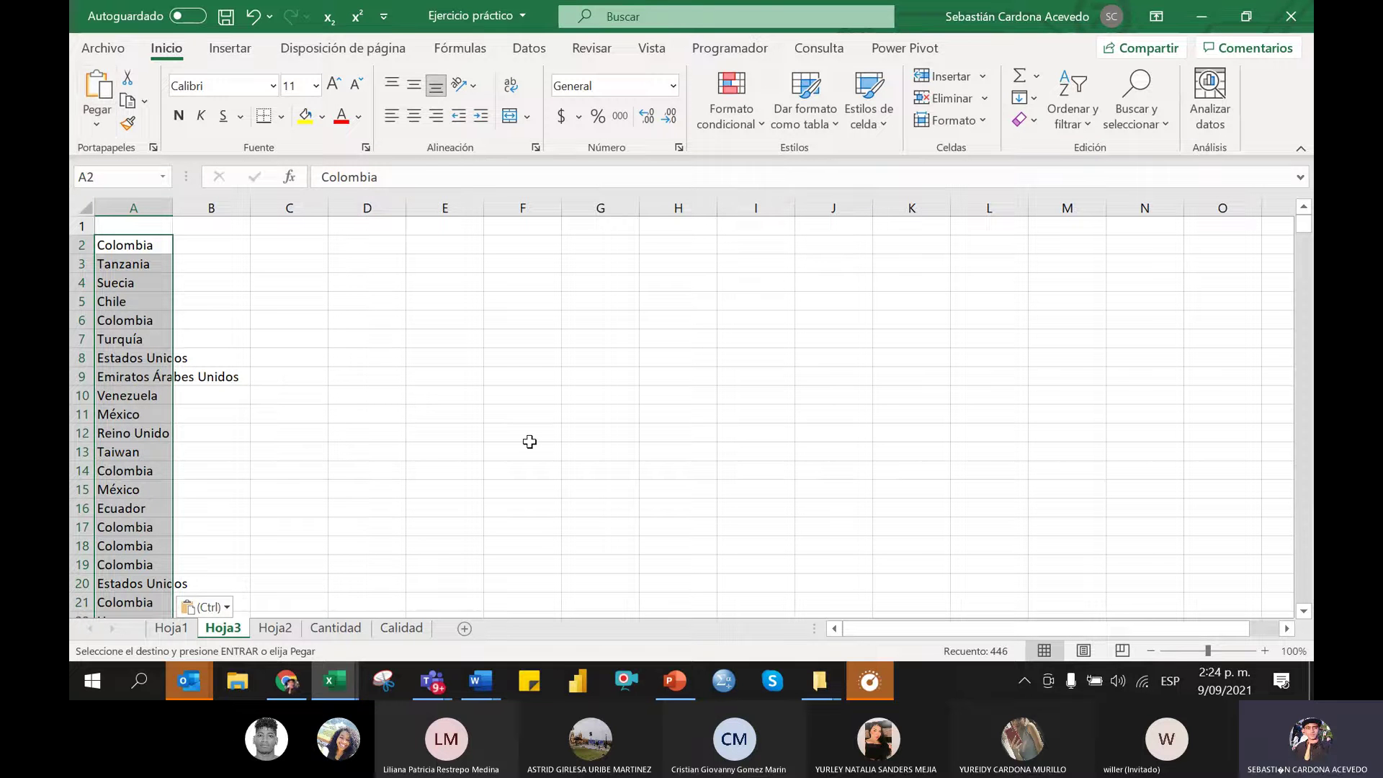
Enter the header Países in A1 and fill the cell yellow
{"action": "left_click", "coordinate": [137, 230]}
{"action": "type", "text": "Países Bajos"}
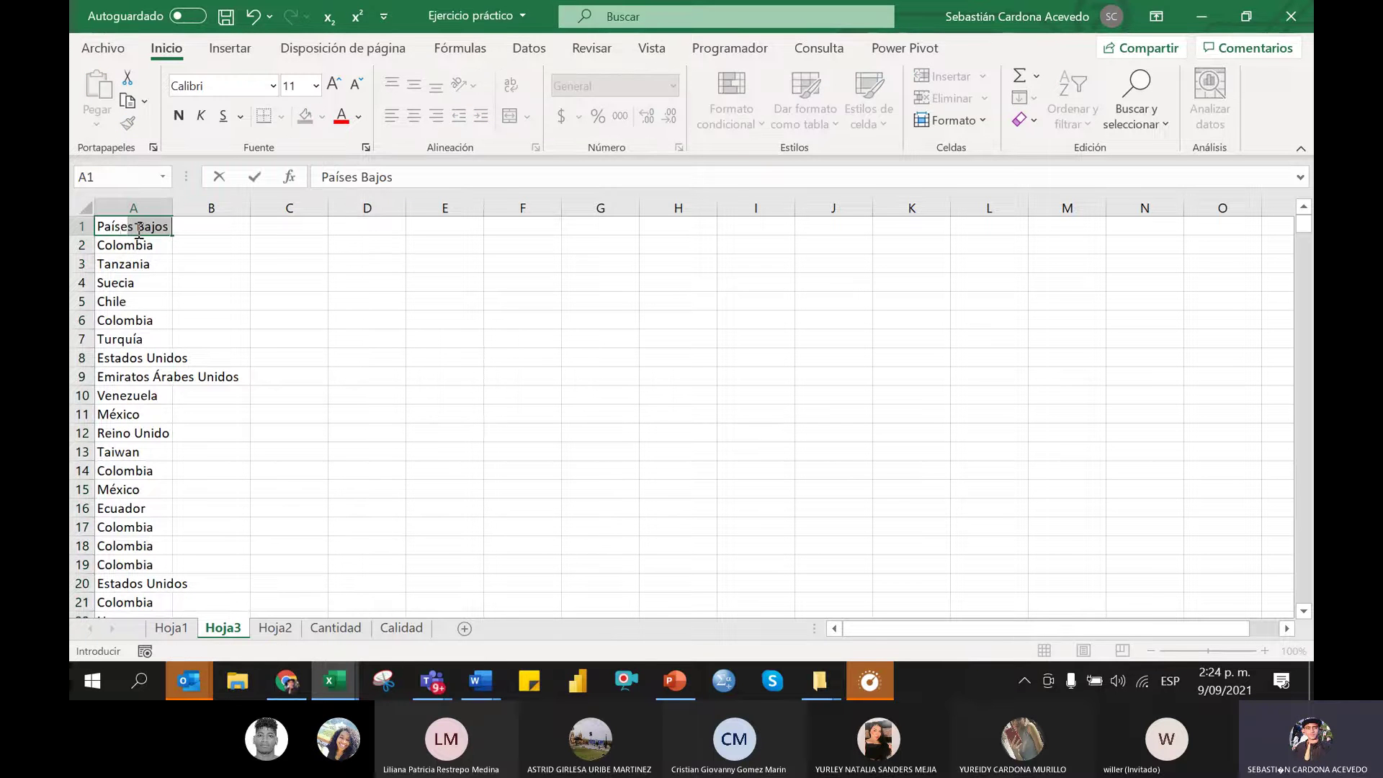
{"action": "key", "text": "BackSpace"}
{"action": "key", "text": "Return"}
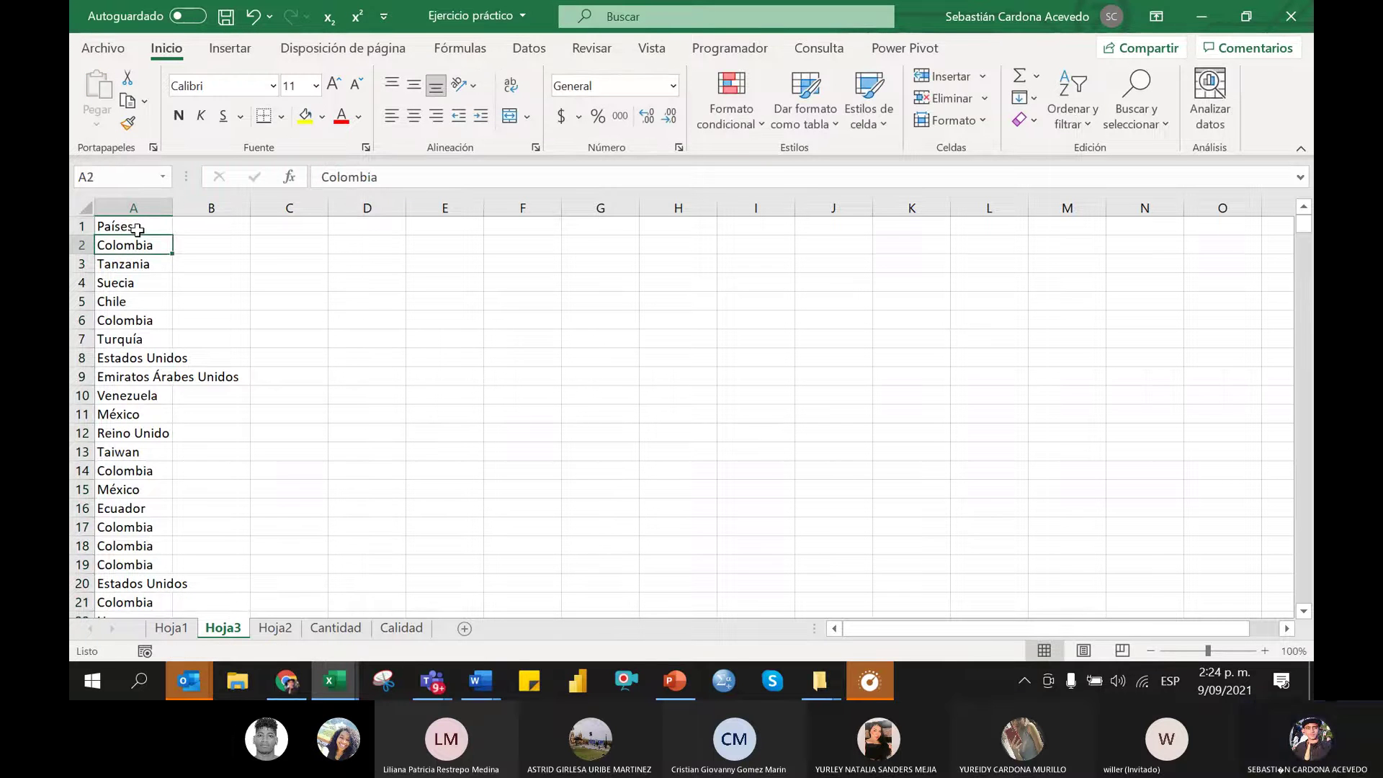
{"action": "key", "text": "Up"}
{"action": "left_click", "coordinate": [301, 117]}
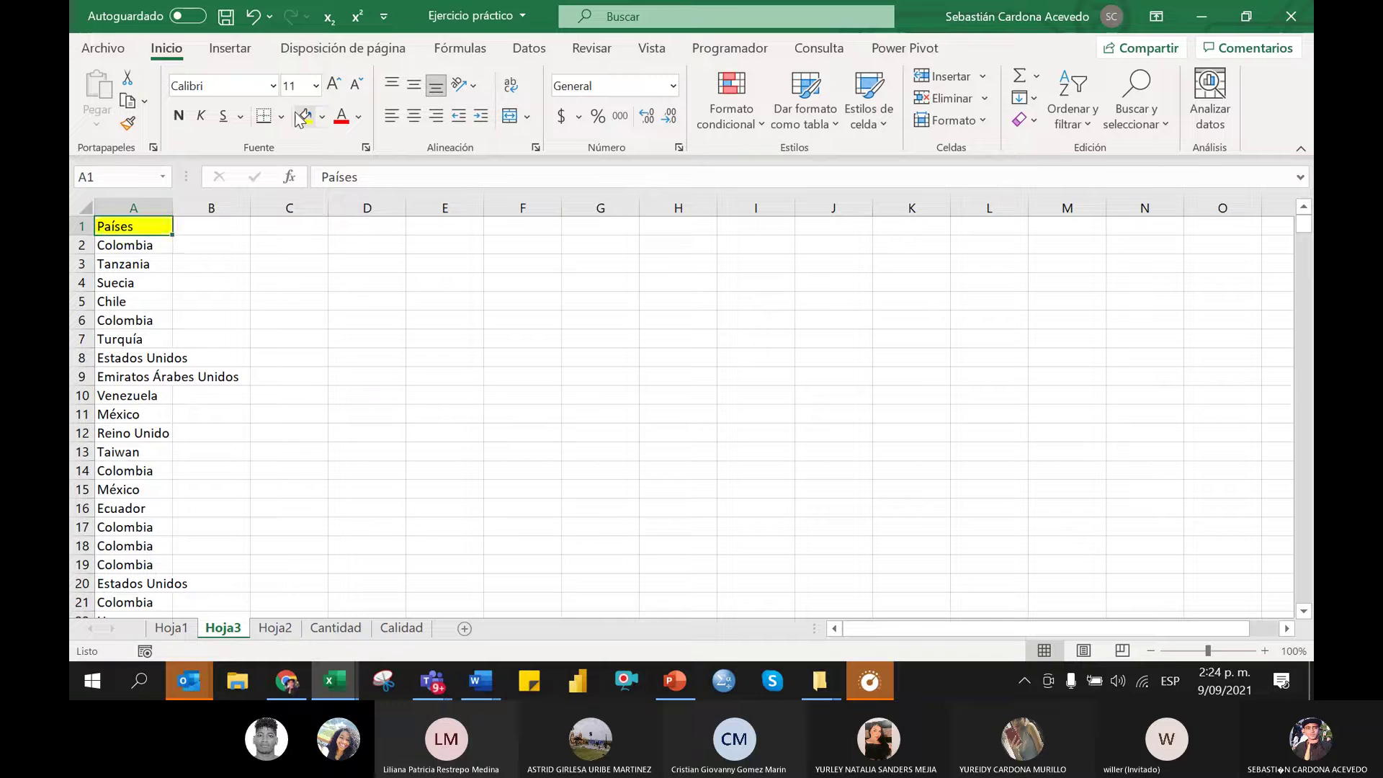
Enter the header Citaciones in B1 with a yellow fill, and autofit column A to the country names
{"action": "key", "text": "Right"}
{"action": "key", "text": "Right"}
{"action": "key", "text": "Left"}
{"action": "type", "text": "Cit"}
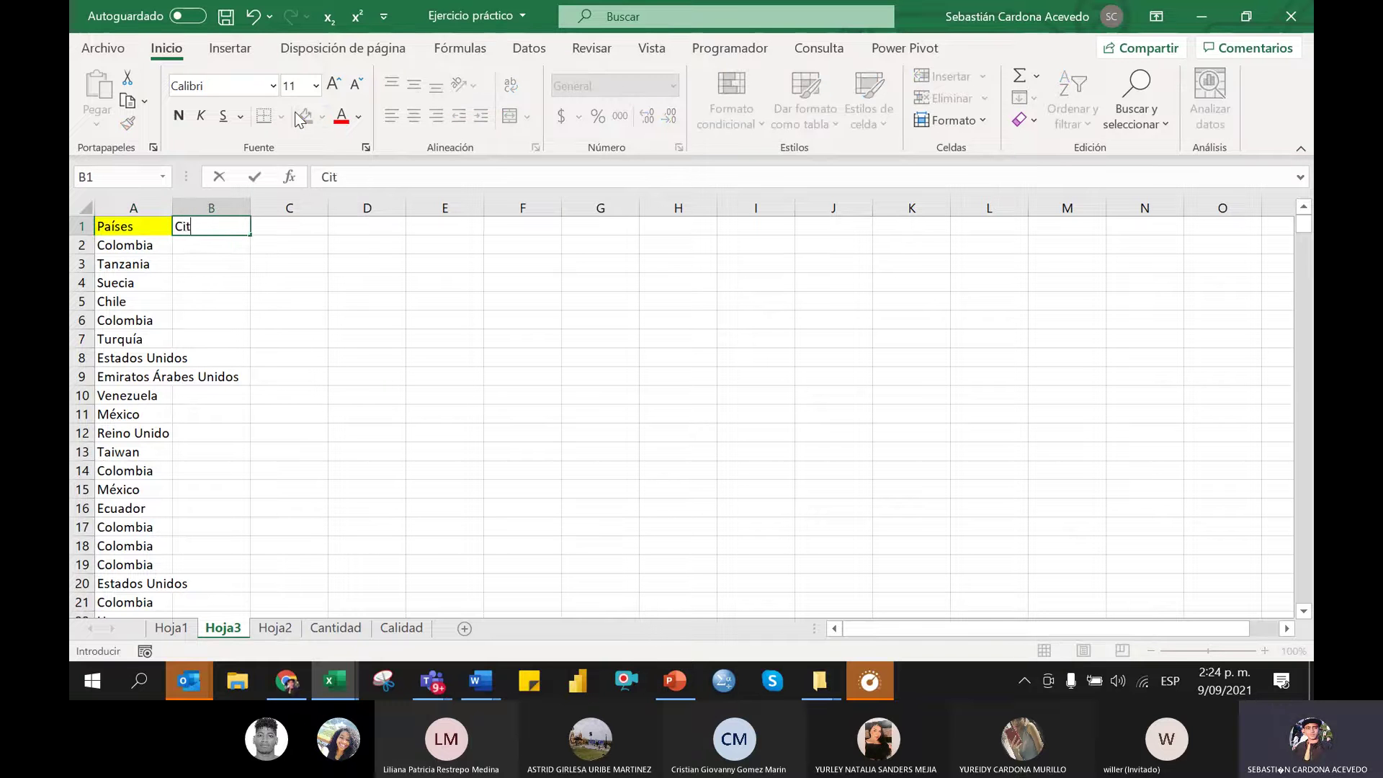
{"action": "type", "text": "aciones"}
{"action": "key", "text": "Return"}
{"action": "key", "text": "Up"}
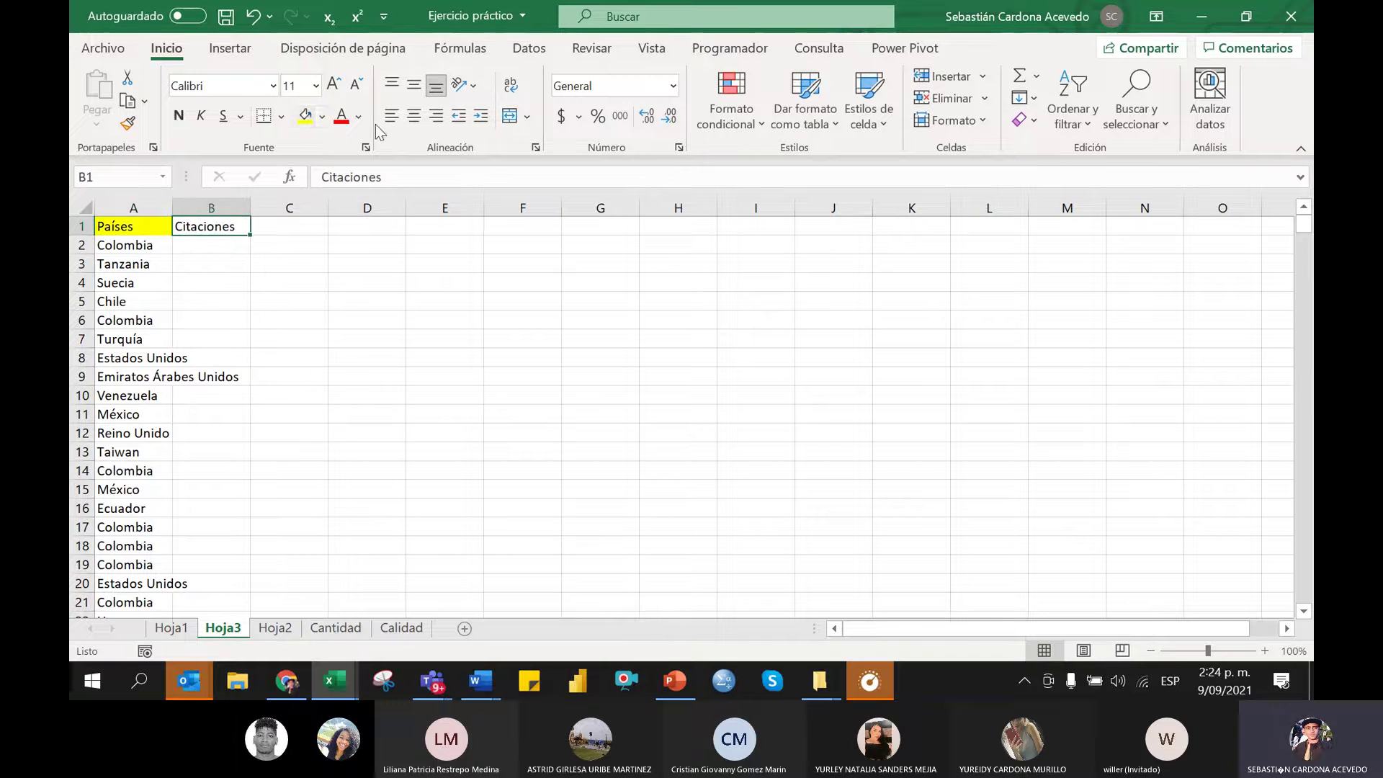
{"action": "left_click", "coordinate": [316, 117]}
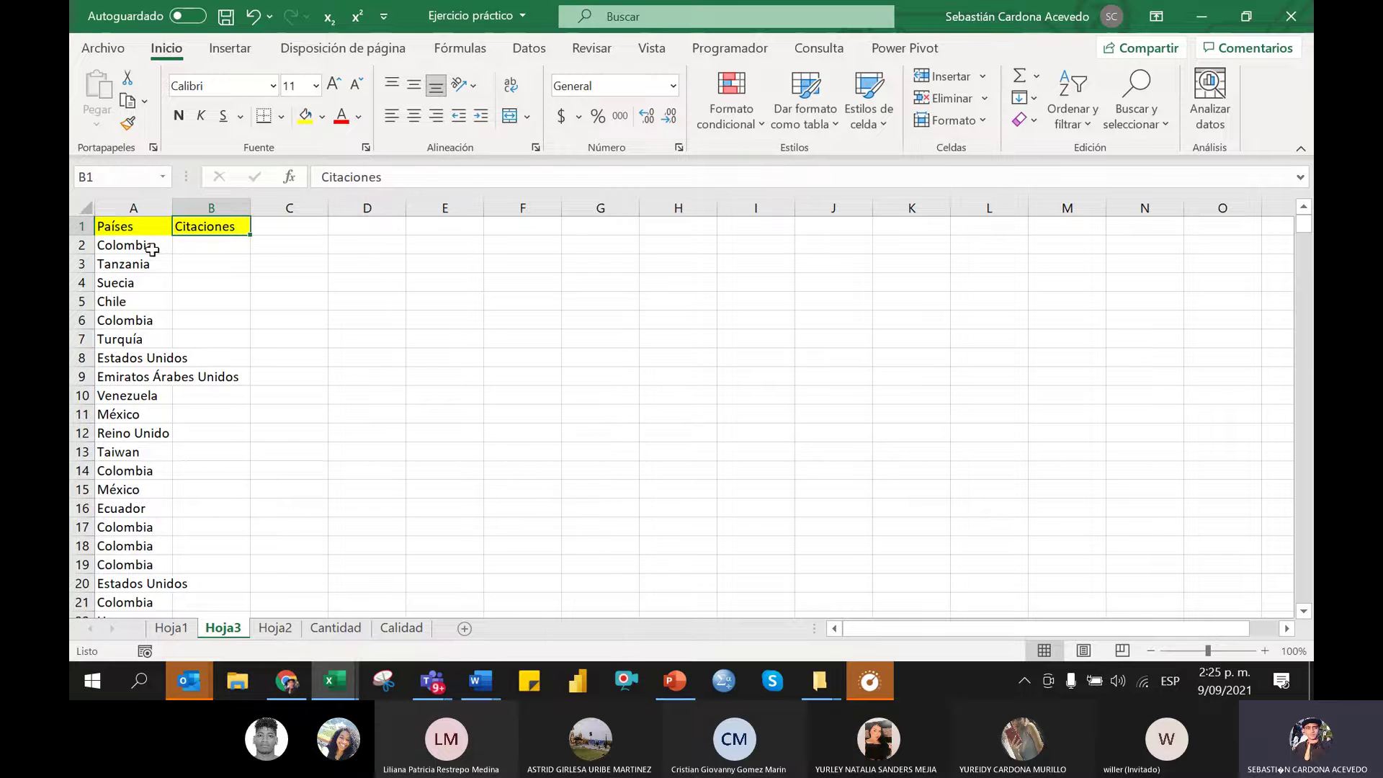
{"action": "double_click", "coordinate": [173, 207]}
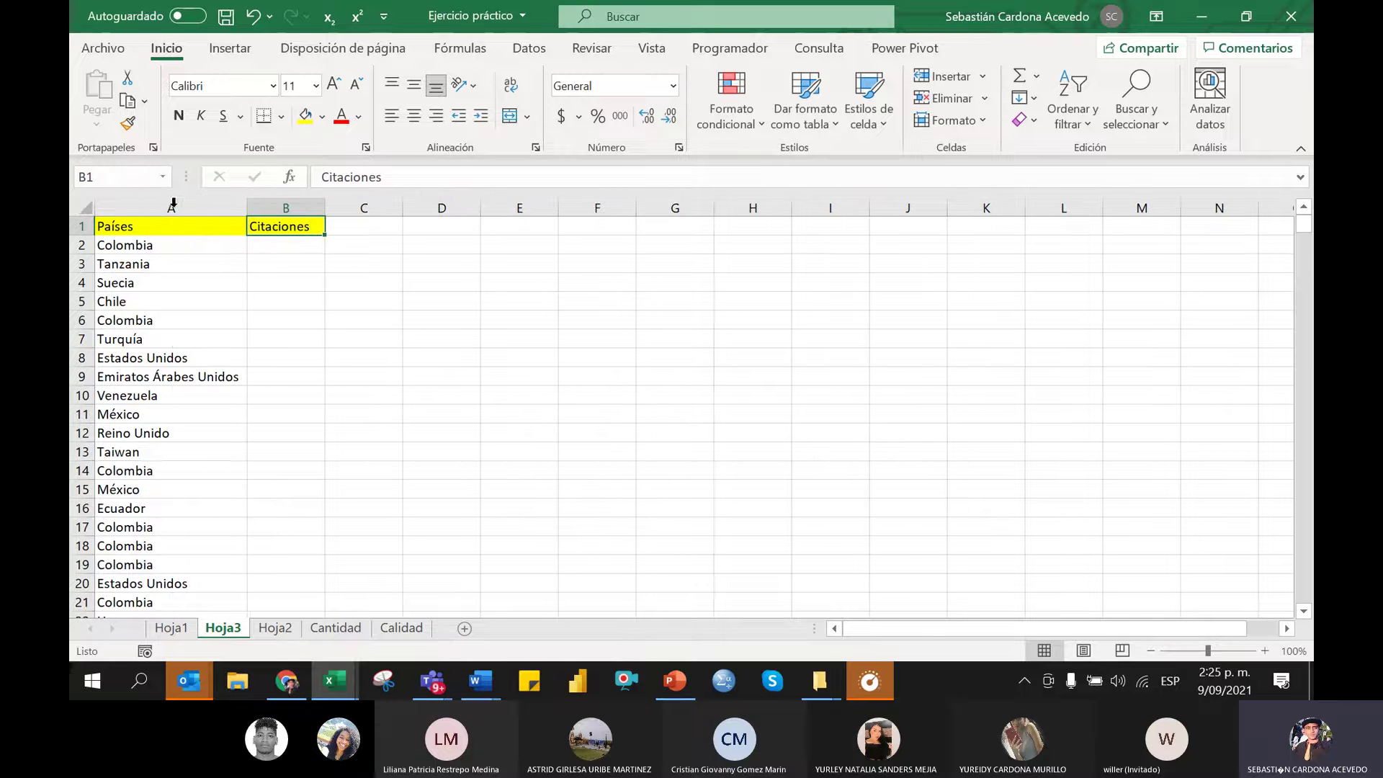
Copy the Cited by values in Hoja1 from C2 down to the last data row, C327, including blank cells
{"action": "left_click", "coordinate": [170, 628]}
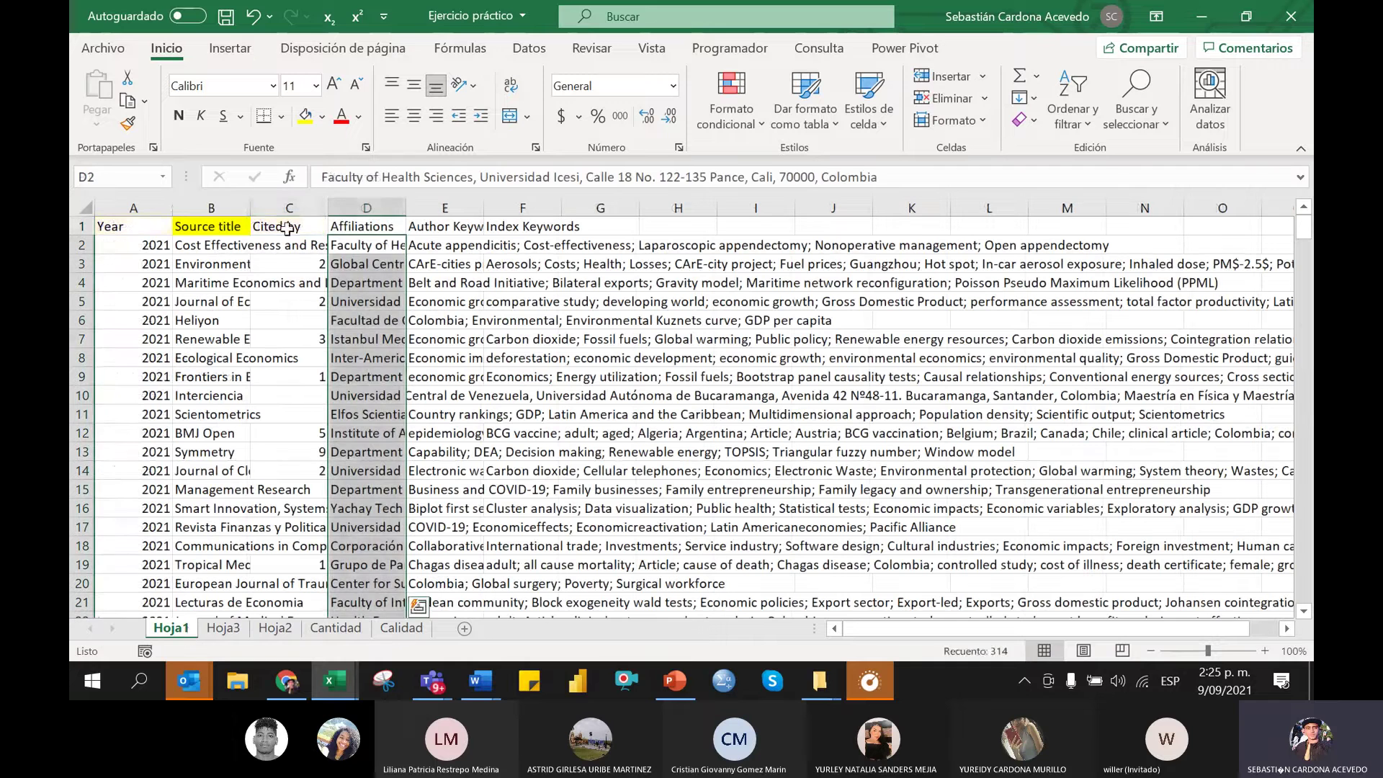
{"action": "left_click", "coordinate": [299, 239]}
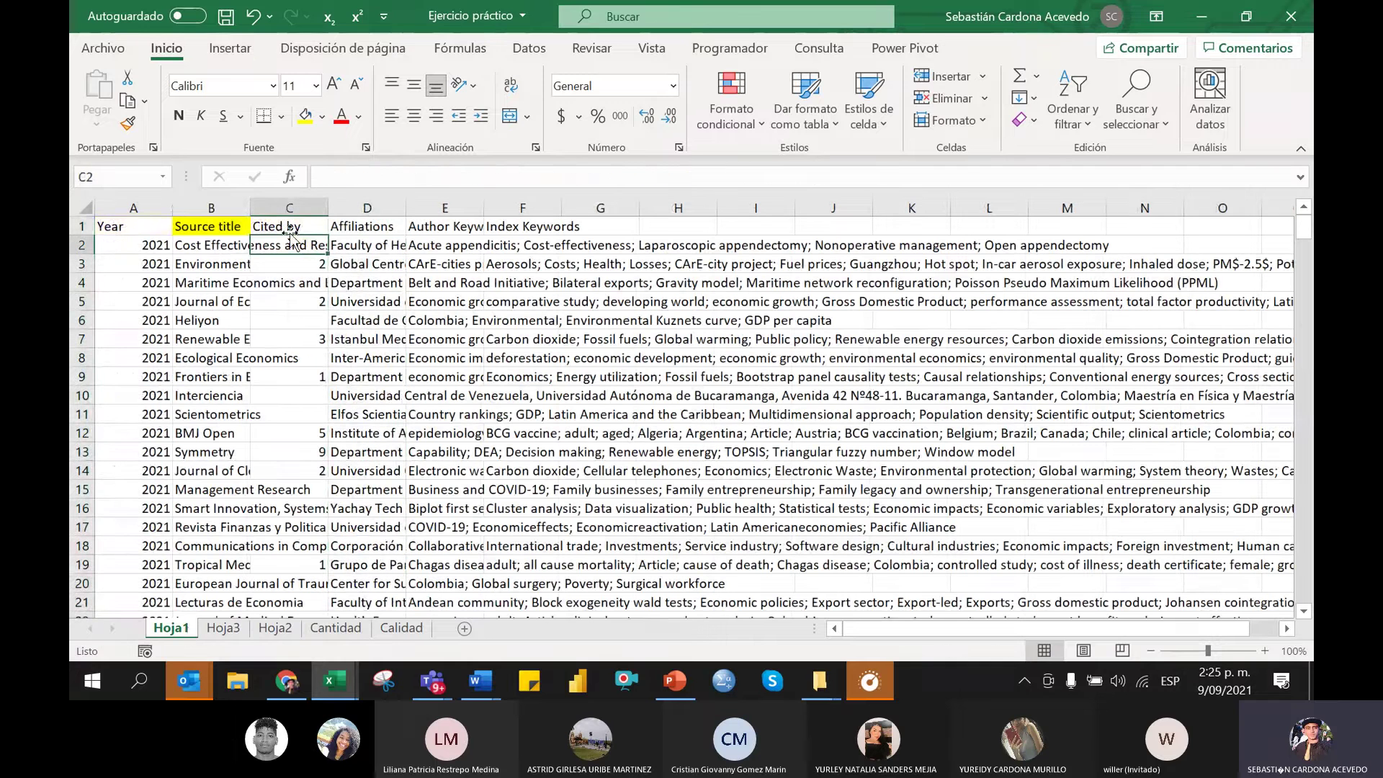
{"action": "key", "text": "Up"}
{"action": "key", "text": "Down"}
{"action": "key", "text": "shift+Down"}
{"action": "key", "text": "shift+Down"}
{"action": "key", "text": "shift+Down"}
{"action": "key", "text": "shift+Down"}
{"action": "key", "text": "shift+Down"}
{"action": "key", "text": "shift+Down"}
{"action": "key", "text": "shift+Down"}
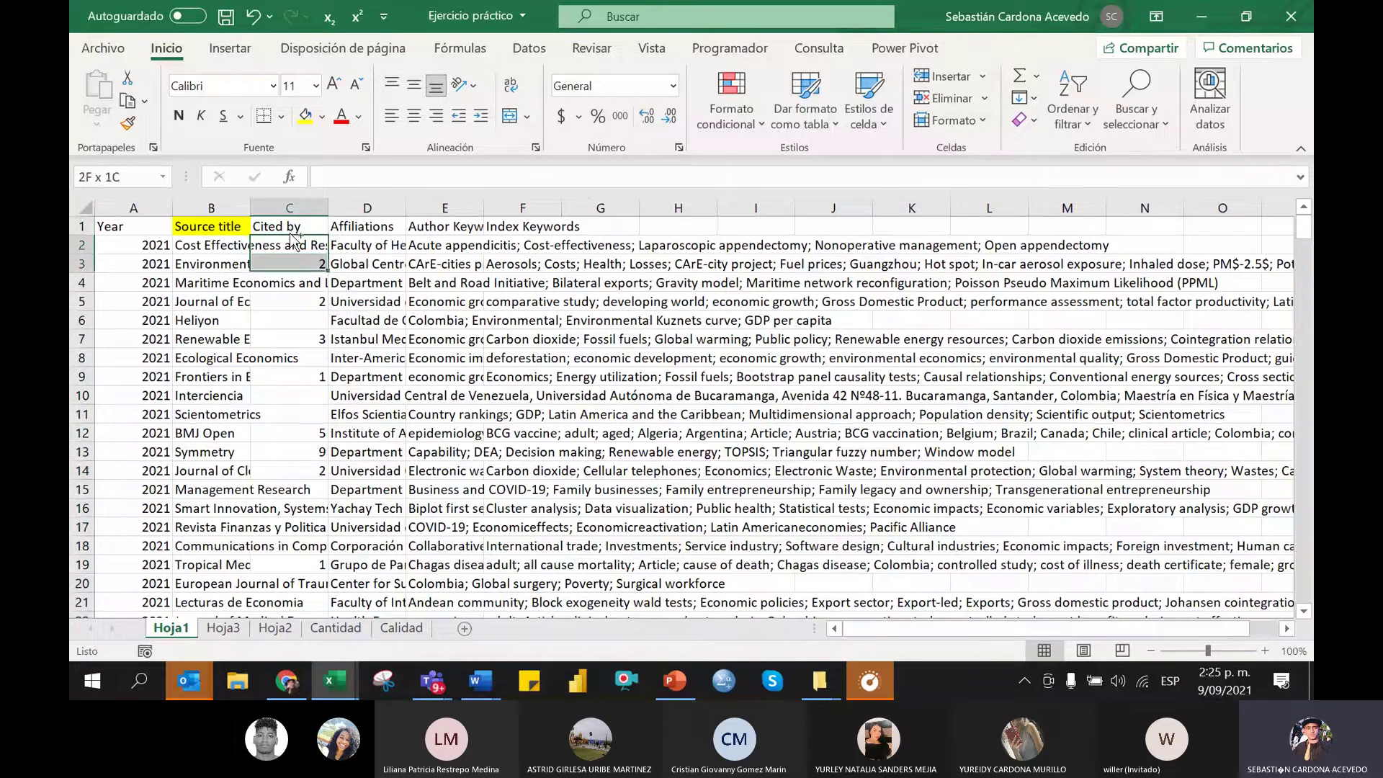
{"action": "key", "text": "ctrl+shift+Down"}
{"action": "key", "text": "ctrl+shift+Down"}
{"action": "key", "text": "ctrl+shift+Down"}
{"action": "key", "text": "ctrl+shift+Down"}
{"action": "key", "text": "ctrl+shift+Down"}
{"action": "key", "text": "ctrl+shift+Down"}
{"action": "key", "text": "ctrl+shift+Down"}
{"action": "key", "text": "ctrl+shift+Down"}
{"action": "key", "text": "ctrl+shift+Down"}
{"action": "key", "text": "ctrl+shift+Down"}
{"action": "key", "text": "ctrl+shift+Down"}
{"action": "key", "text": "ctrl+shift+Down"}
{"action": "key", "text": "ctrl+shift+Down"}
{"action": "key", "text": "ctrl+shift+Down"}
{"action": "key", "text": "ctrl+shift+Down"}
{"action": "key", "text": "ctrl+shift+Down"}
{"action": "key", "text": "ctrl+shift+Down"}
{"action": "key", "text": "ctrl+shift+Down"}
{"action": "key", "text": "ctrl+shift+Down"}
{"action": "key", "text": "ctrl+shift+Down"}
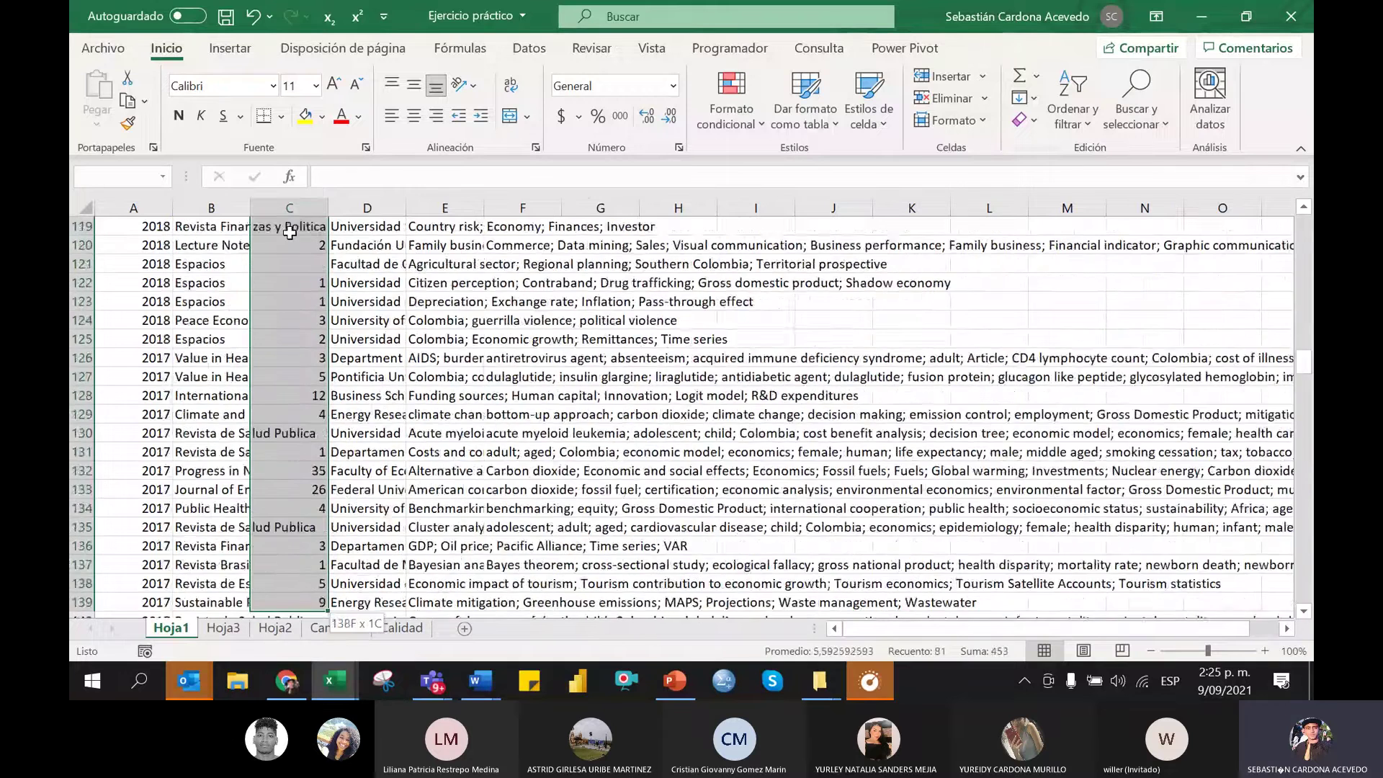
{"action": "key", "text": "ctrl+shift+Down"}
{"action": "key", "text": "ctrl+shift+Down"}
{"action": "key", "text": "ctrl+shift+Down"}
{"action": "key", "text": "ctrl+shift+Down"}
{"action": "key", "text": "ctrl+shift+Down"}
{"action": "key", "text": "ctrl+shift+Down"}
{"action": "key", "text": "ctrl+shift+Down"}
{"action": "key", "text": "ctrl+shift+Down"}
{"action": "key", "text": "ctrl+shift+Down"}
{"action": "key", "text": "ctrl+shift+Down"}
{"action": "key", "text": "ctrl+shift+Down"}
{"action": "key", "text": "ctrl+shift+Down"}
{"action": "key", "text": "ctrl+shift+Down"}
{"action": "key", "text": "ctrl+shift+Down"}
{"action": "key", "text": "ctrl+shift+Down"}
{"action": "key", "text": "ctrl+shift+Down"}
{"action": "key", "text": "ctrl+shift+Down"}
{"action": "key", "text": "ctrl+shift+Down"}
{"action": "key", "text": "ctrl+shift+Down"}
{"action": "key", "text": "ctrl+shift+Down"}
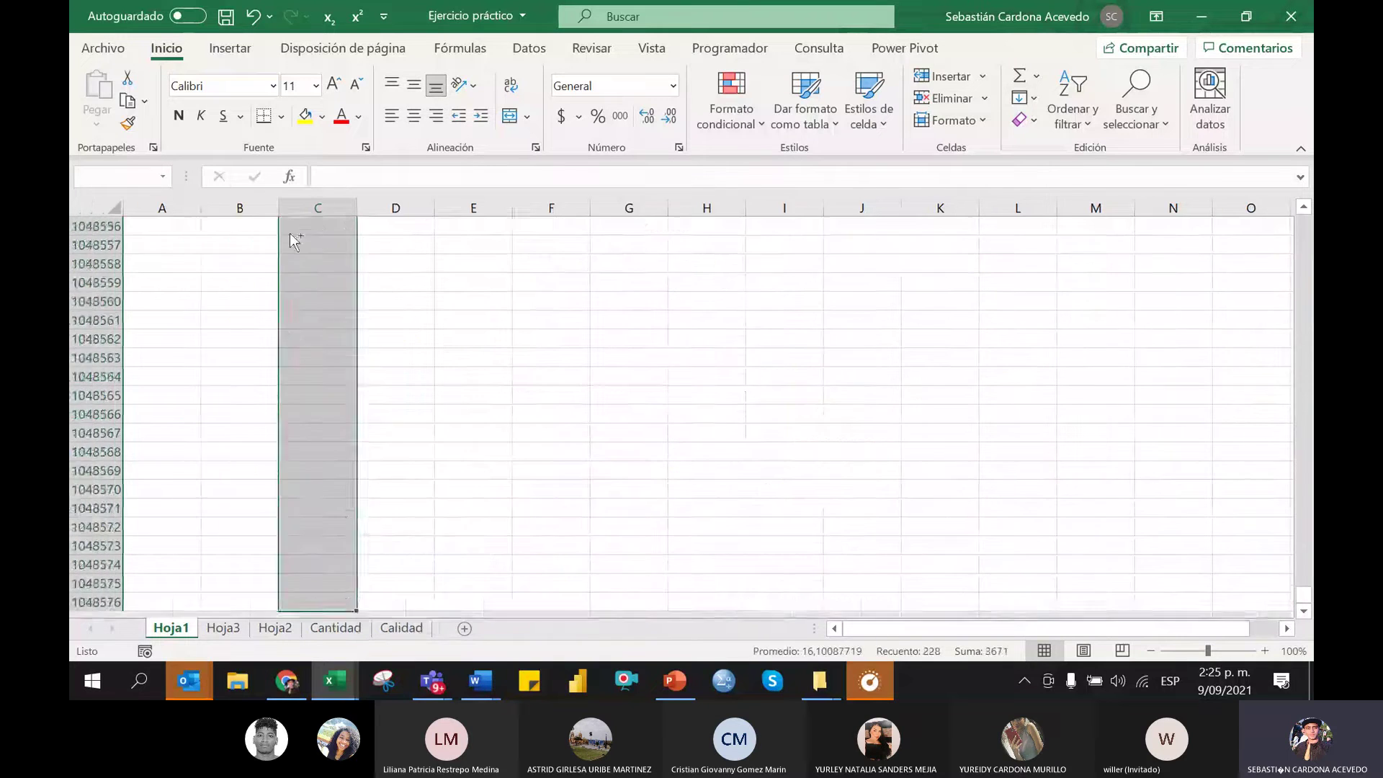
{"action": "key", "text": "ctrl+shift+Up"}
{"action": "key", "text": "shift+Down"}
{"action": "key", "text": "ctrl+c"}
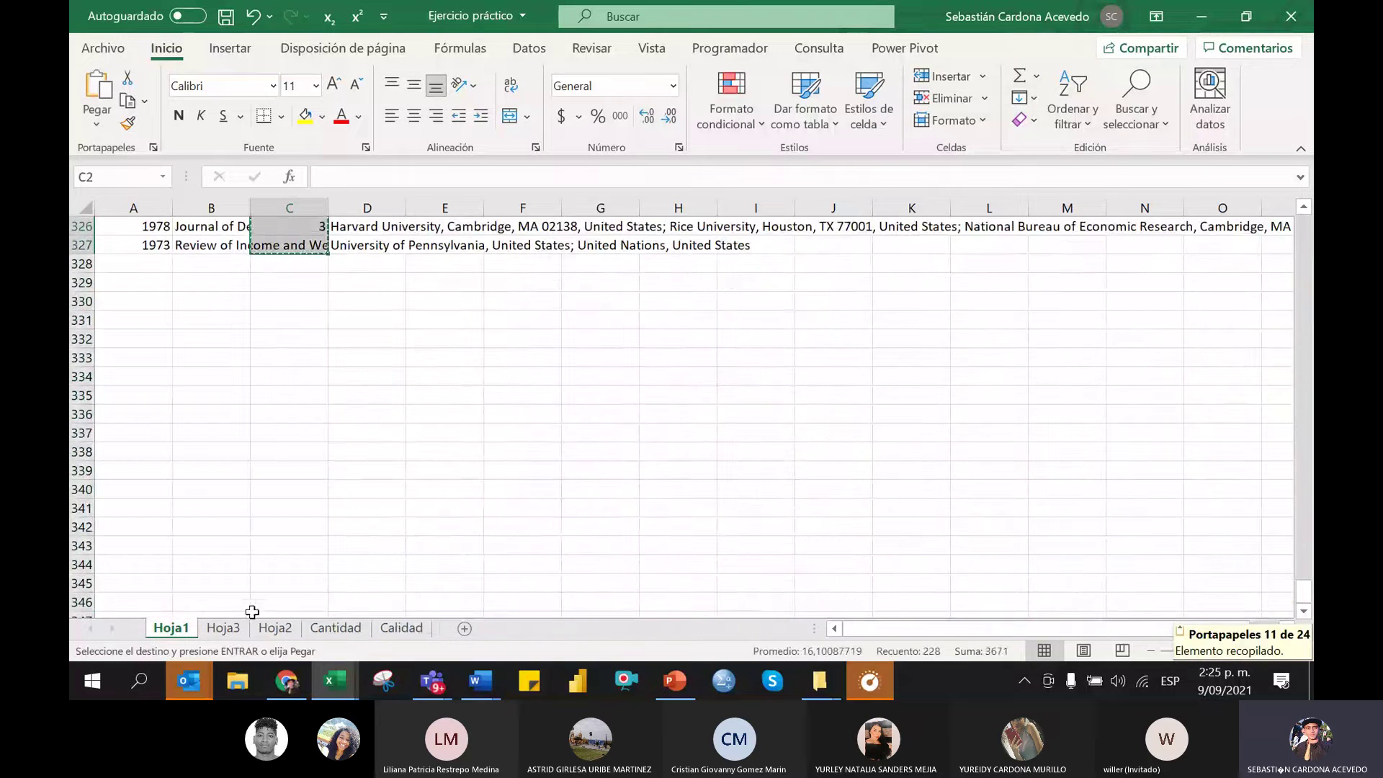
Paste the copied citation counts into the Citaciones column of Hoja3, starting at B2
{"action": "left_click", "coordinate": [222, 629]}
{"action": "left_click", "coordinate": [273, 240]}
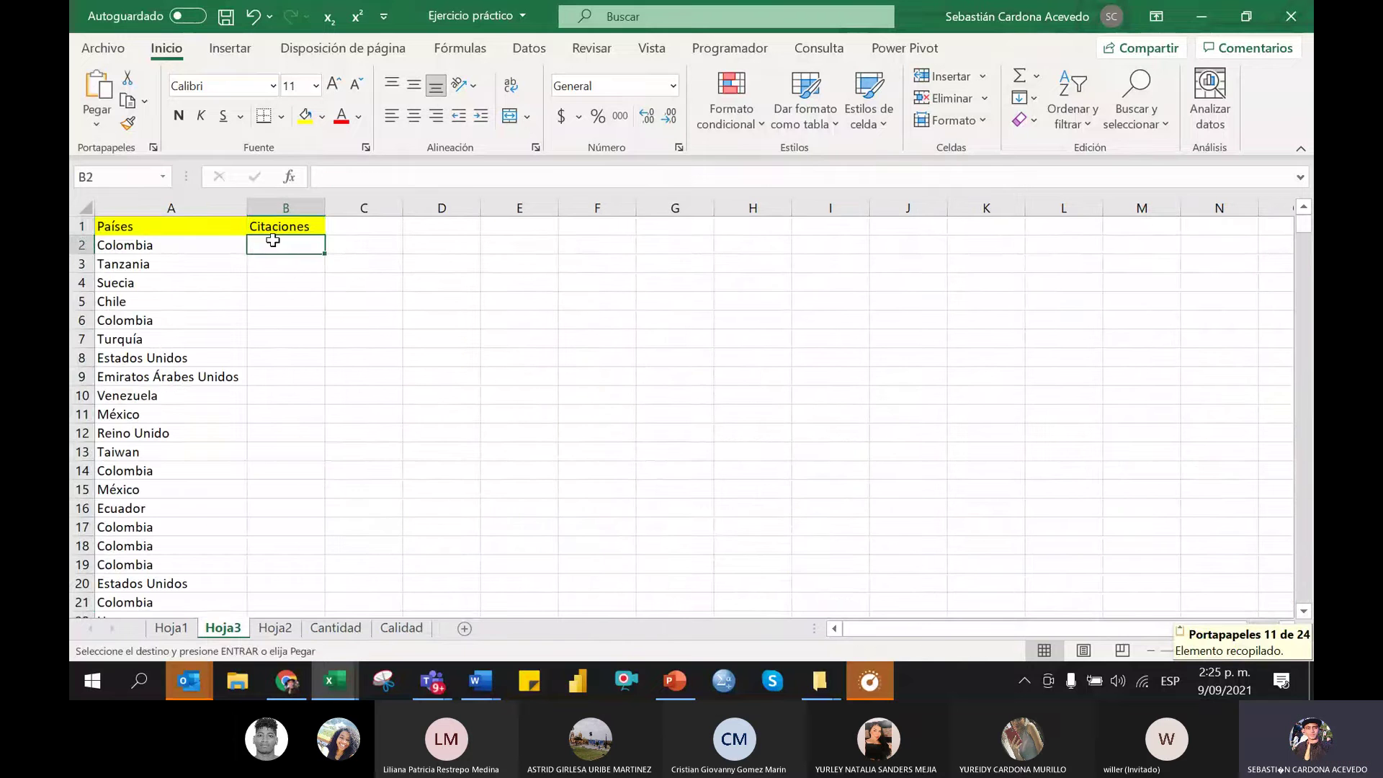
{"action": "key", "text": "Return"}
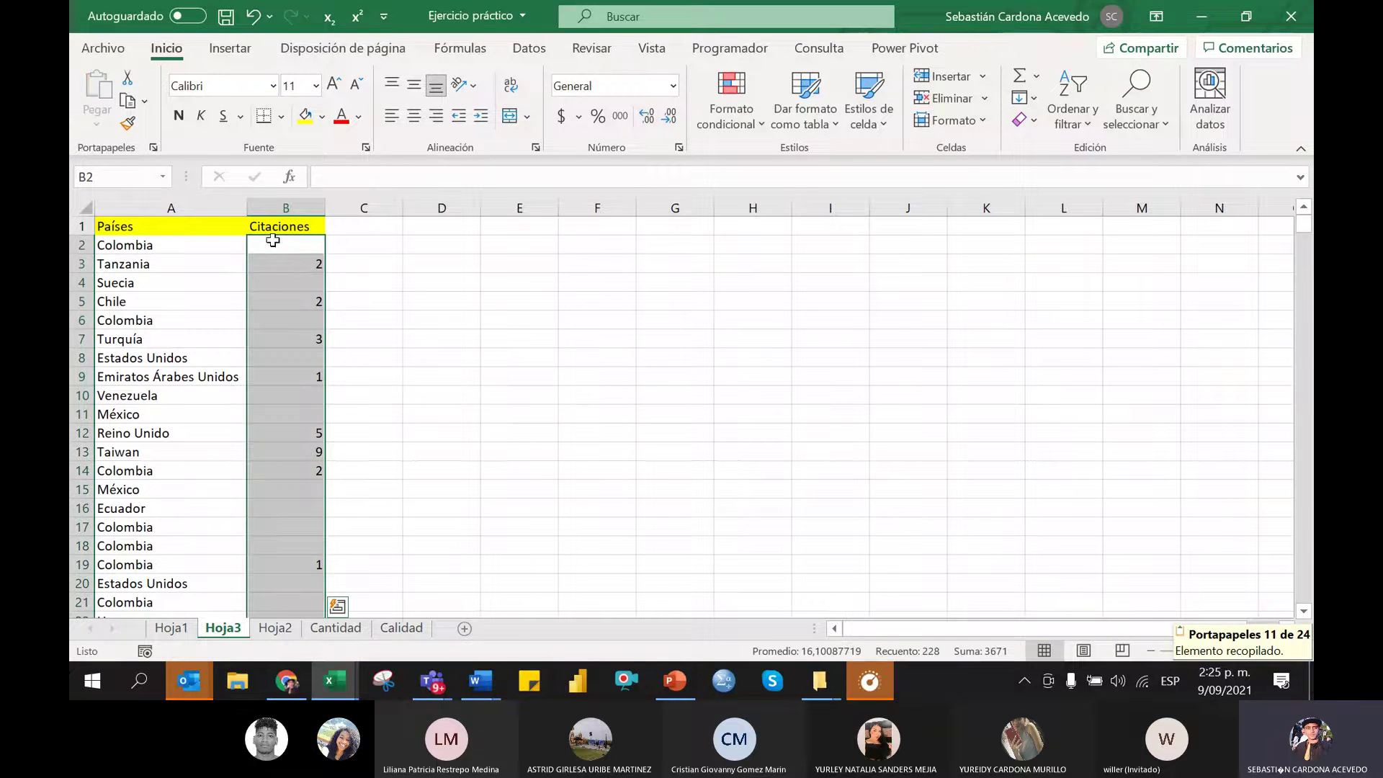
{"action": "left_click", "coordinate": [301, 266]}
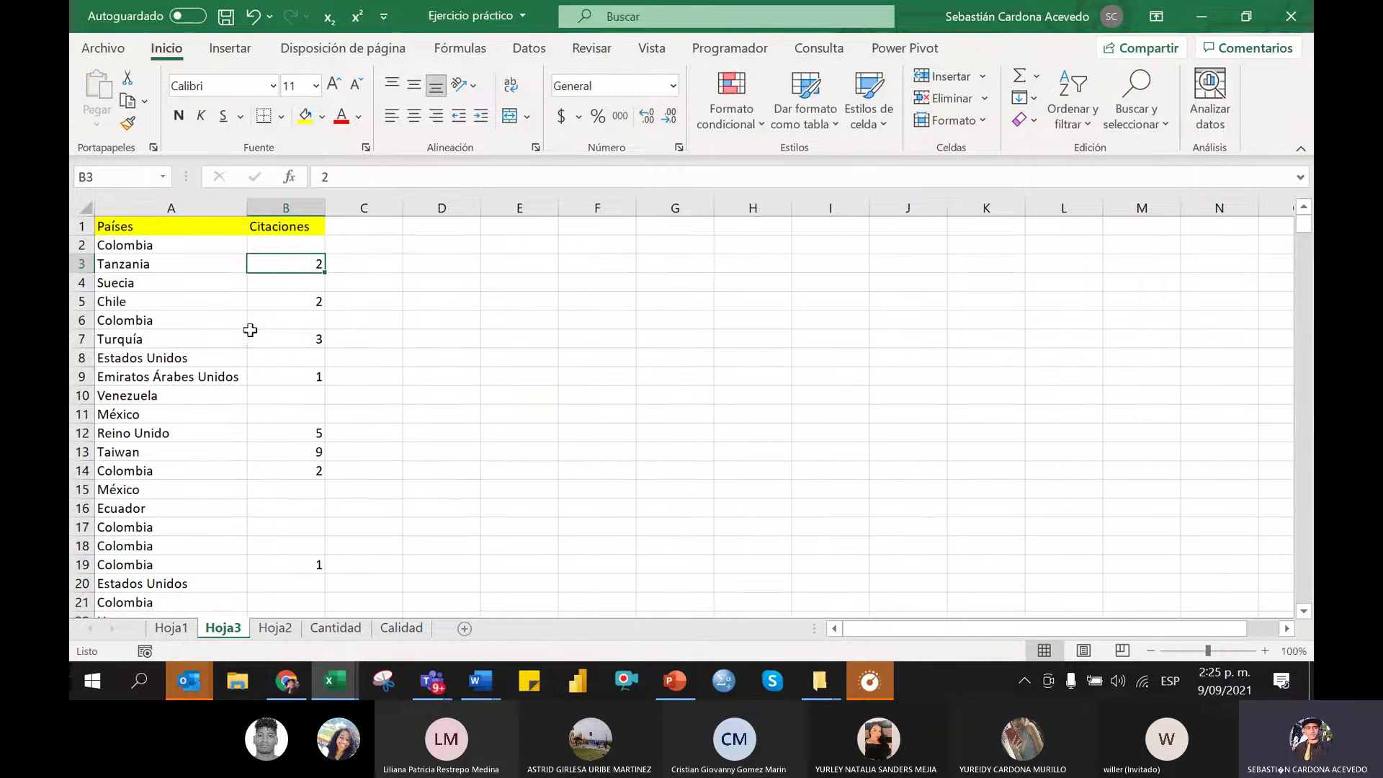
Add filters to the Países and Citaciones headers in A1:B1
{"action": "scroll", "coordinate": [271, 348], "scroll_direction": "down", "scroll_amount": 1}
{"action": "scroll", "coordinate": [192, 469], "scroll_direction": "up", "scroll_amount": 1}
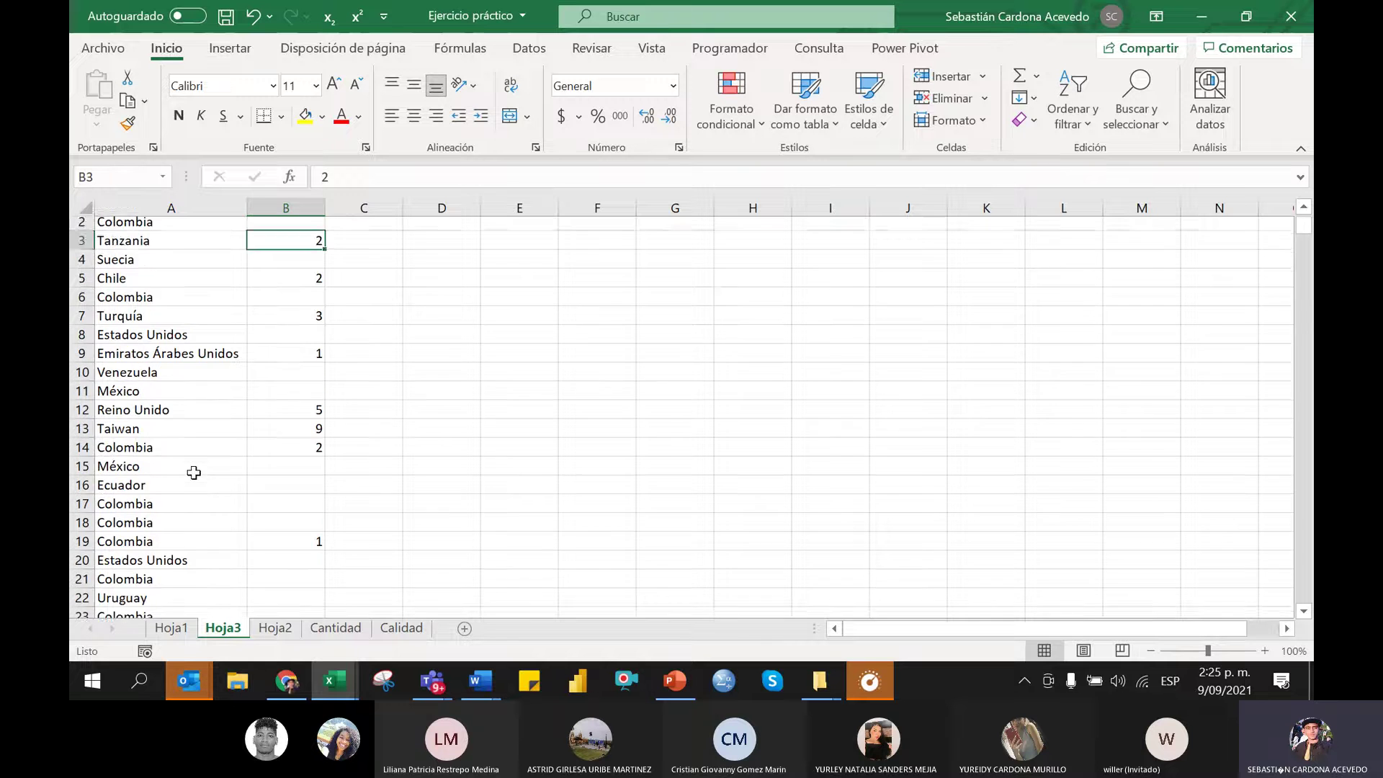
{"action": "scroll", "coordinate": [183, 470], "scroll_direction": "down", "scroll_amount": 3}
{"action": "scroll", "coordinate": [183, 470], "scroll_direction": "down", "scroll_amount": 20}
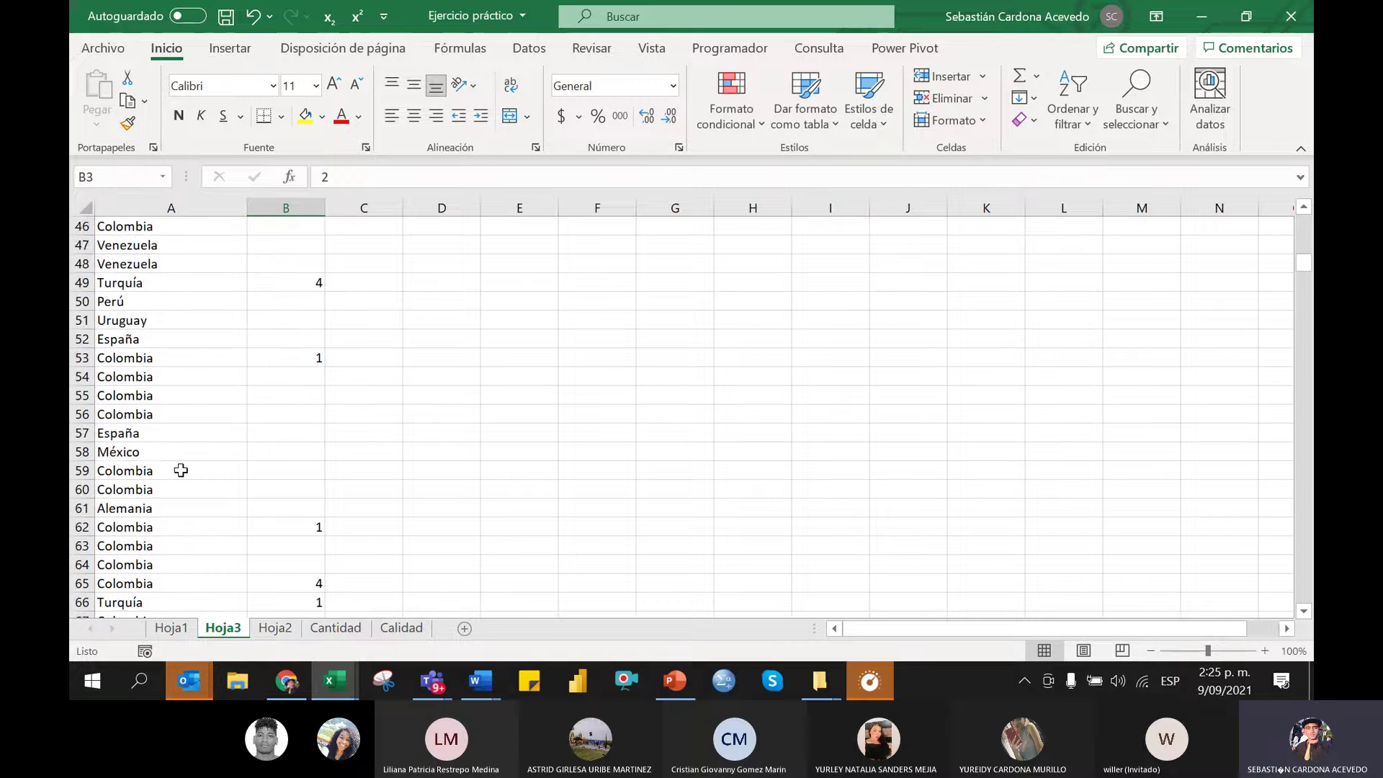
{"action": "scroll", "coordinate": [181, 470], "scroll_direction": "down", "scroll_amount": 8}
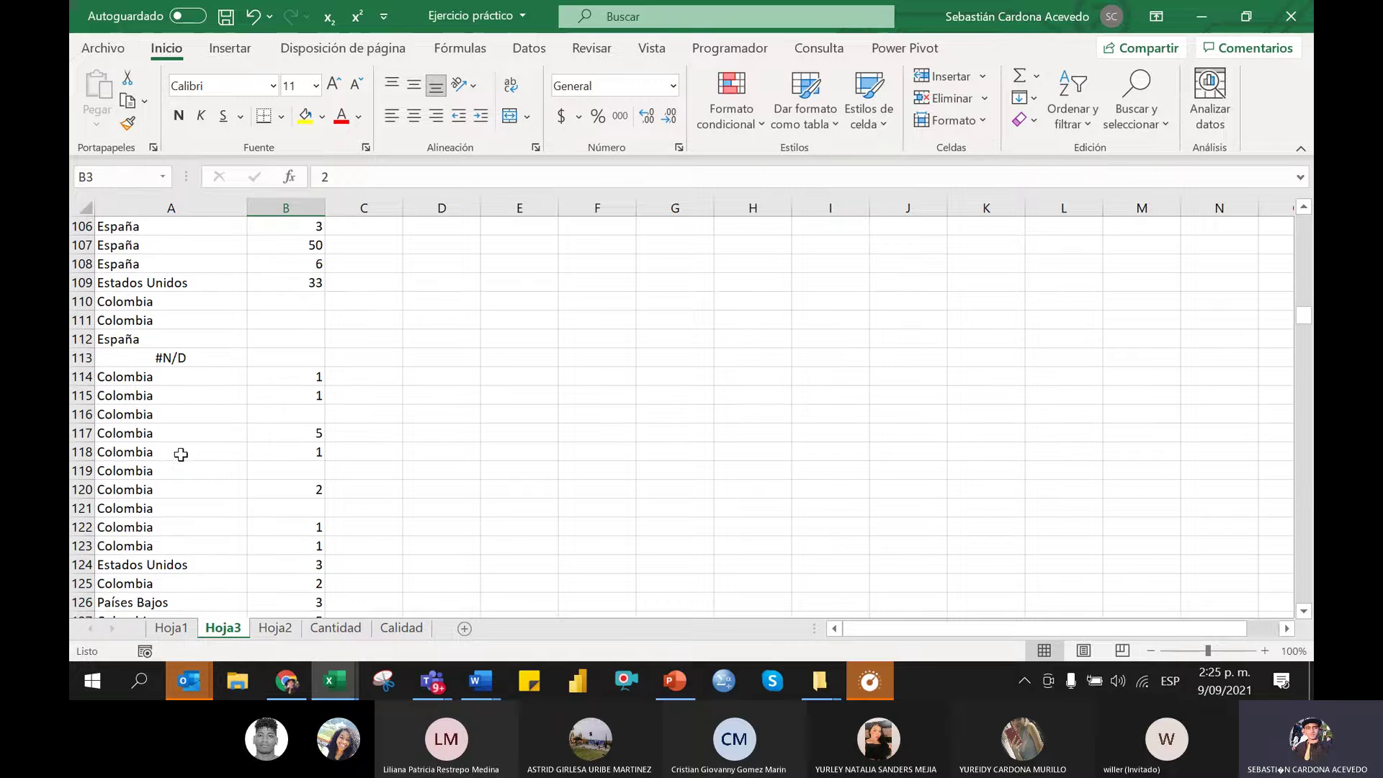
{"action": "scroll", "coordinate": [181, 454], "scroll_direction": "up", "scroll_amount": 20}
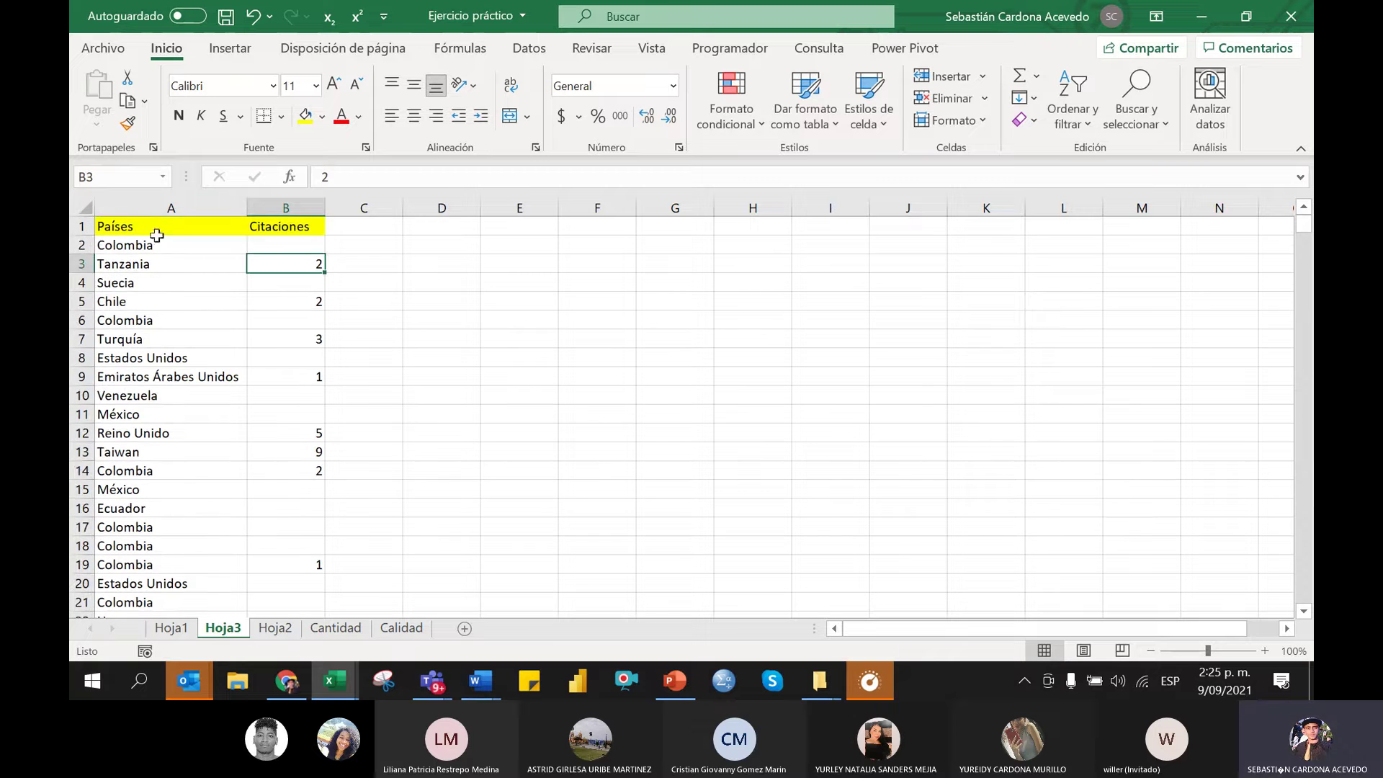
{"action": "left_click_drag", "start_coordinate": [170, 223], "coordinate": [282, 224]}
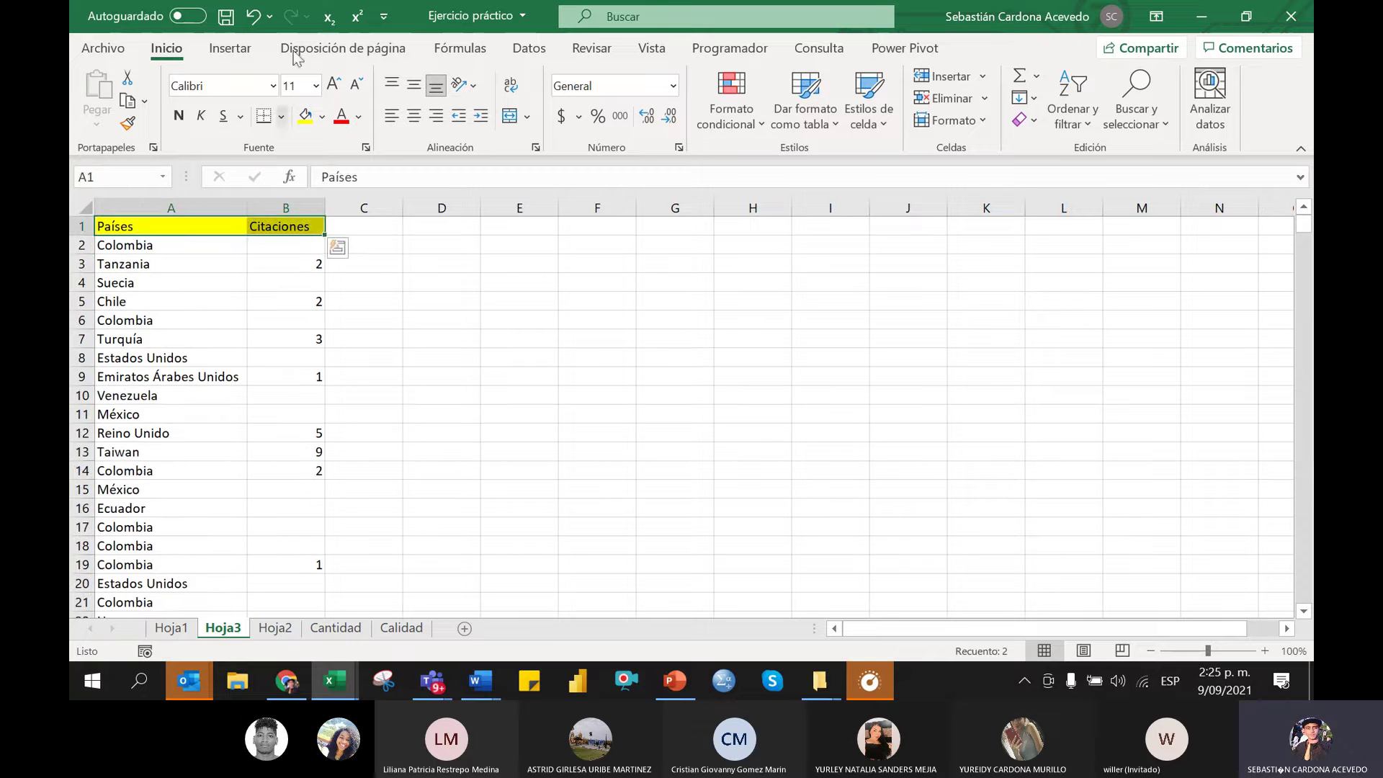
{"action": "left_click", "coordinate": [534, 49]}
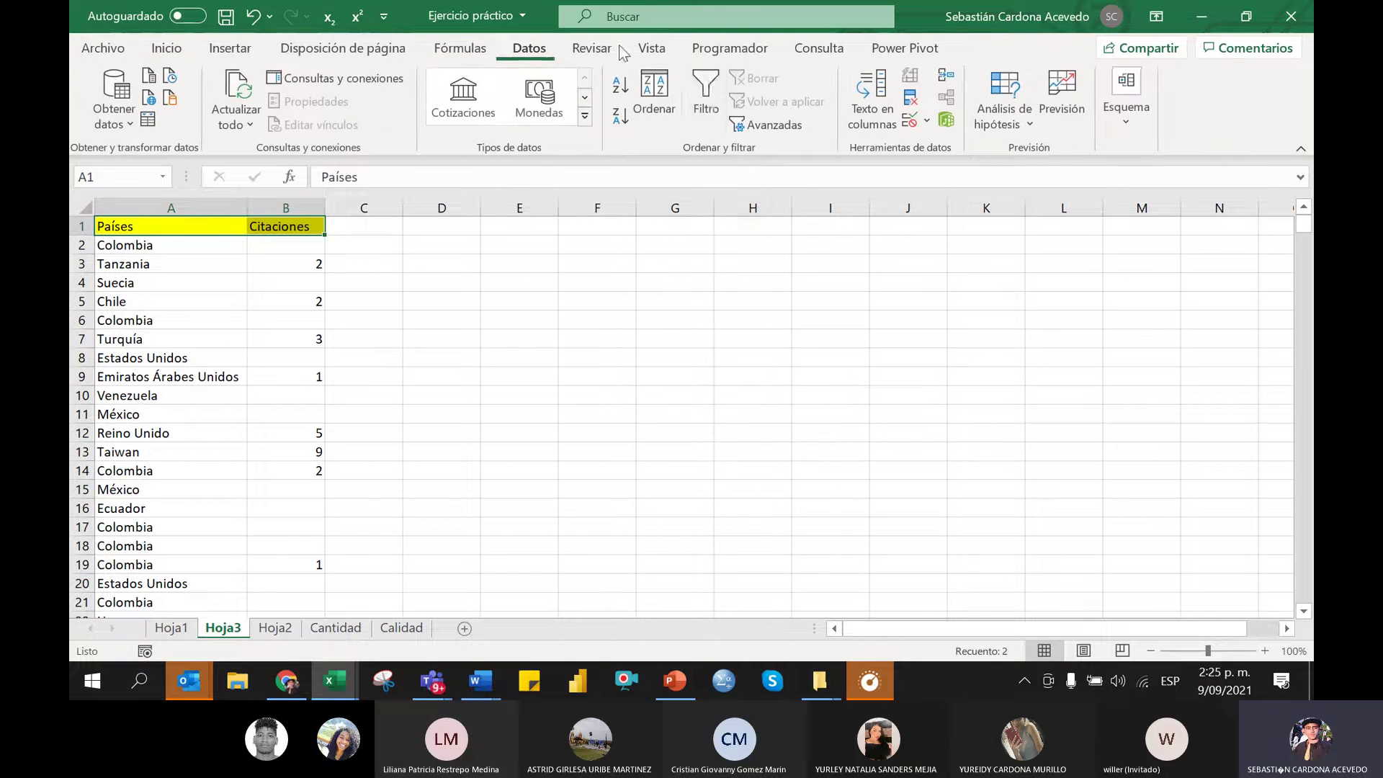
{"action": "left_click", "coordinate": [706, 101]}
{"action": "left_click", "coordinate": [577, 356]}
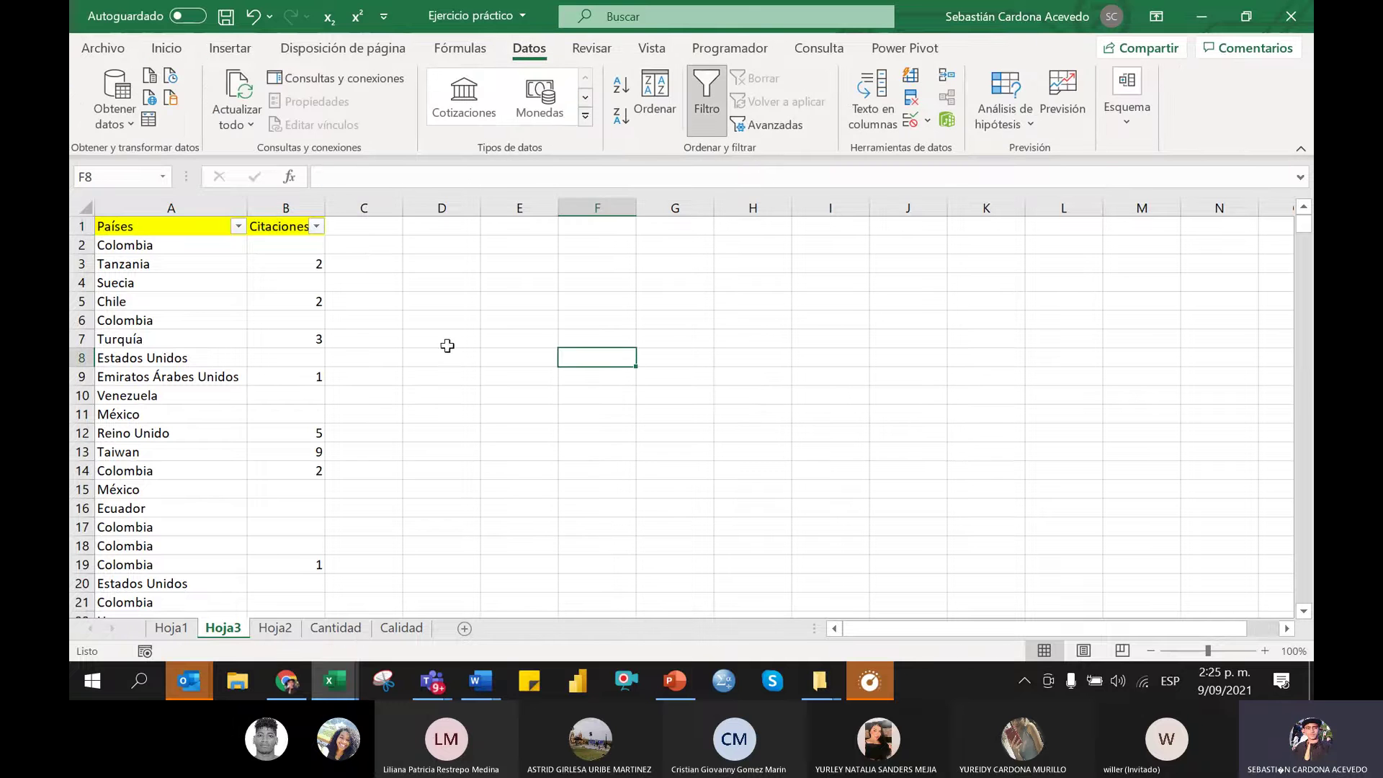
Filter the Países column to show only the #N/D entries
{"action": "left_click", "coordinate": [237, 247]}
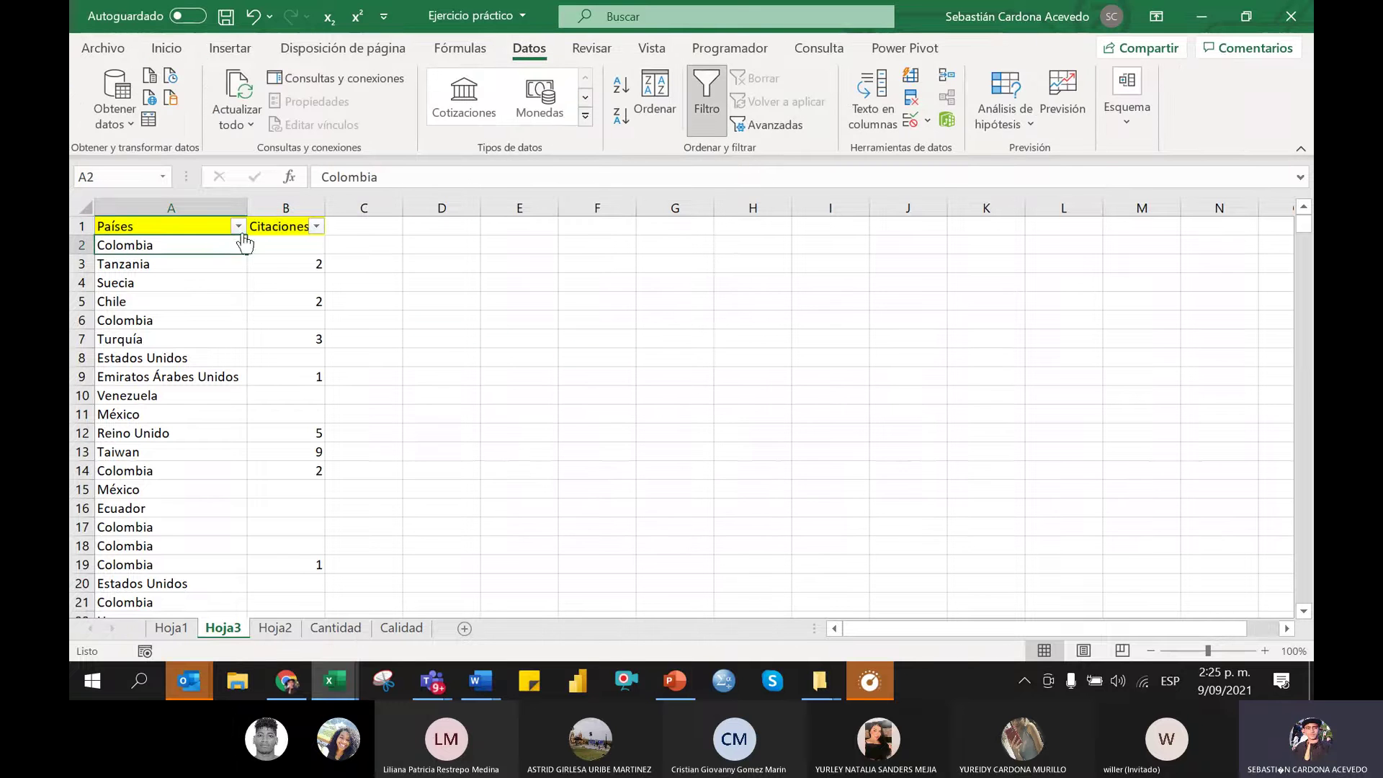
{"action": "left_click", "coordinate": [238, 226]}
{"action": "left_click", "coordinate": [306, 443]}
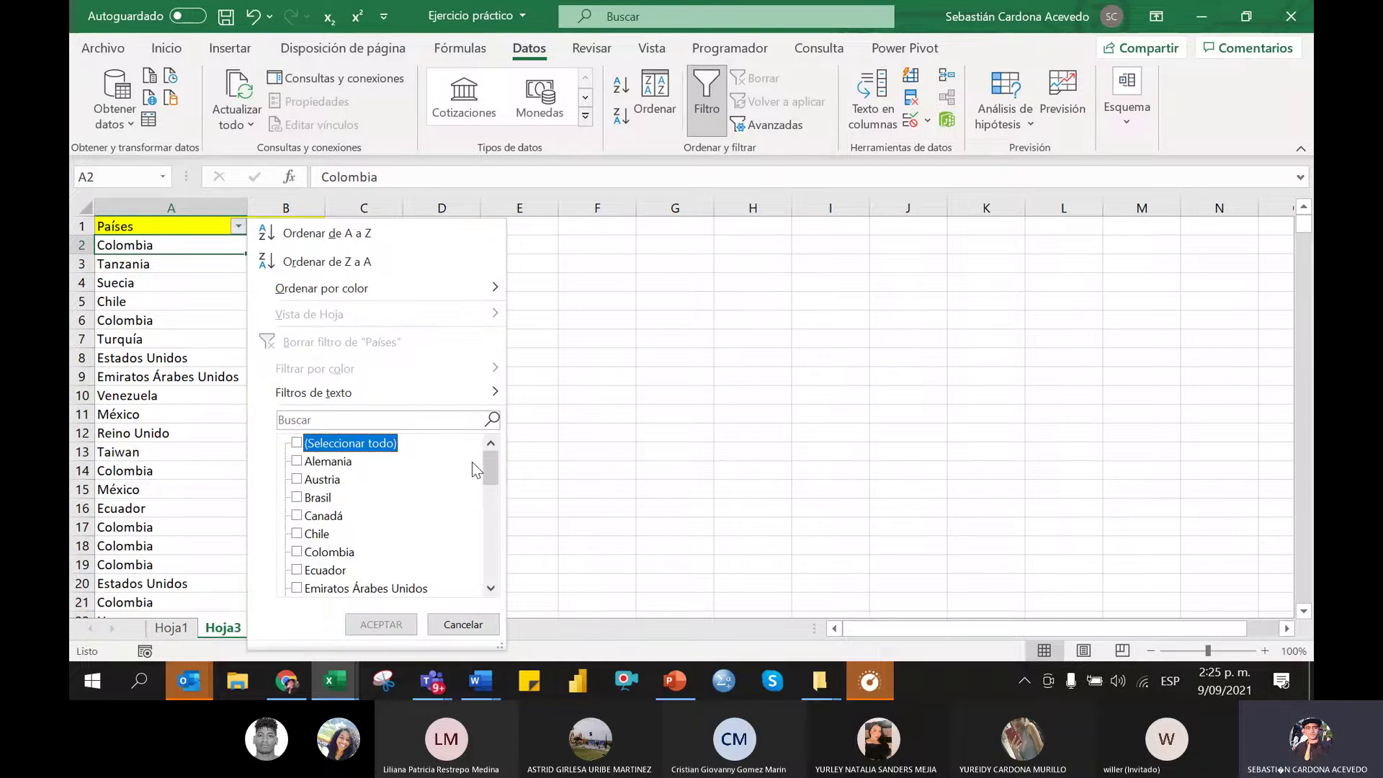
{"action": "left_click_drag", "start_coordinate": [476, 470], "coordinate": [487, 566]}
{"action": "left_click", "coordinate": [319, 570]}
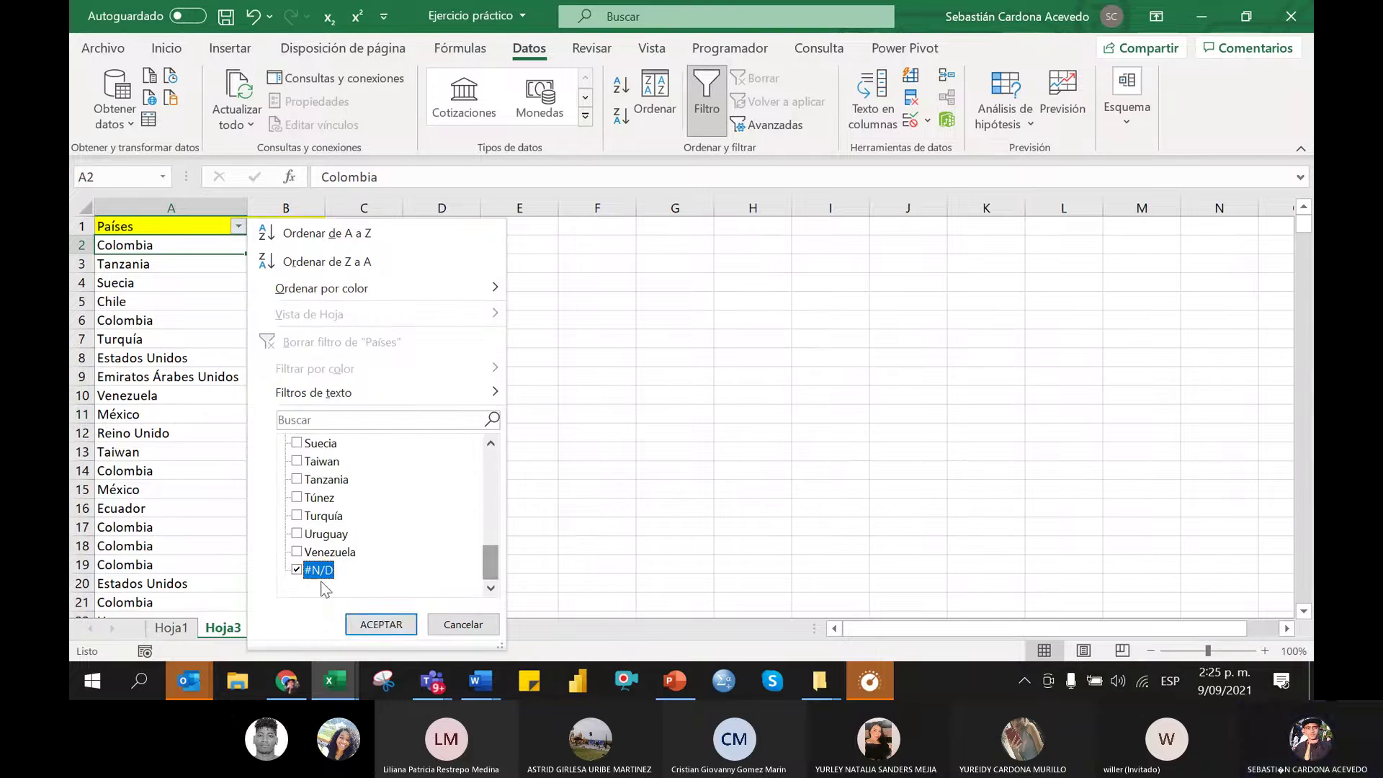
{"action": "left_click", "coordinate": [370, 626]}
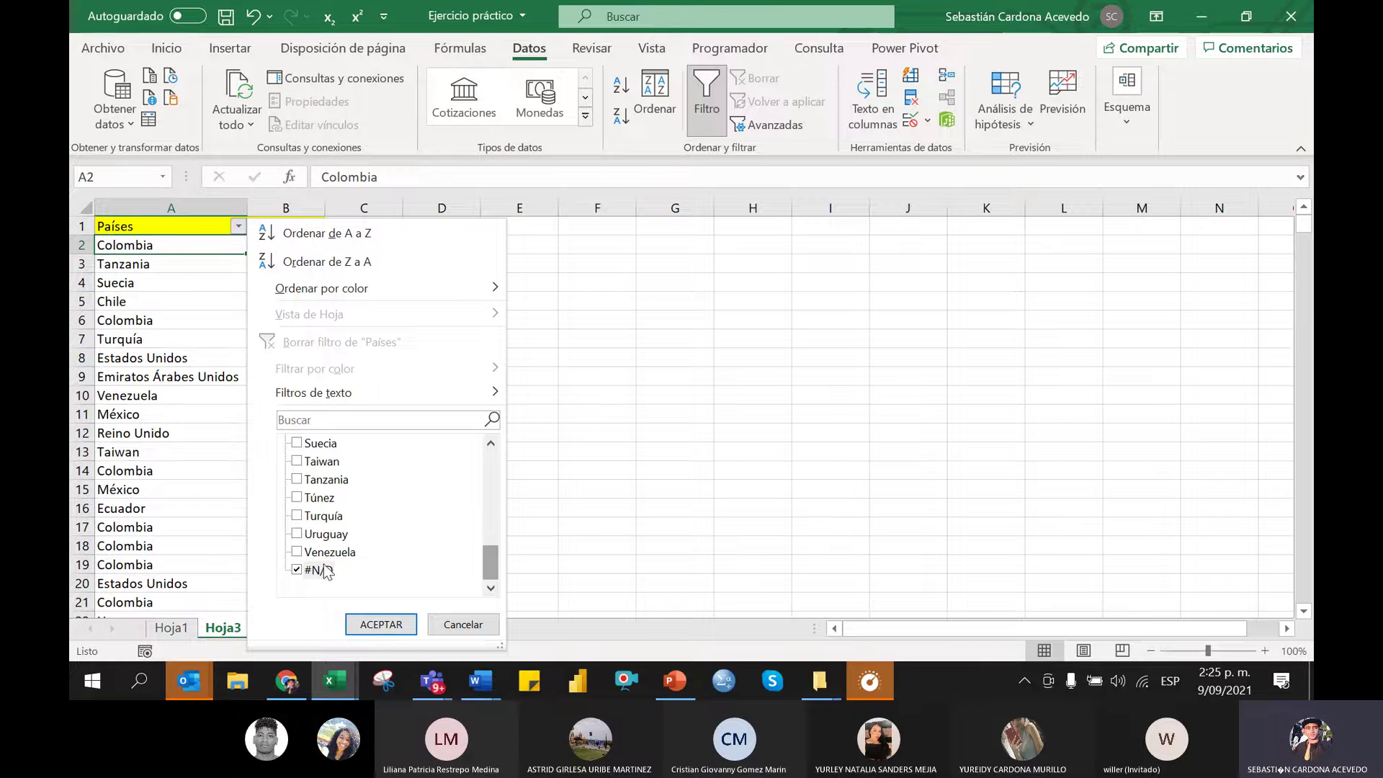
{"action": "left_click", "coordinate": [381, 625]}
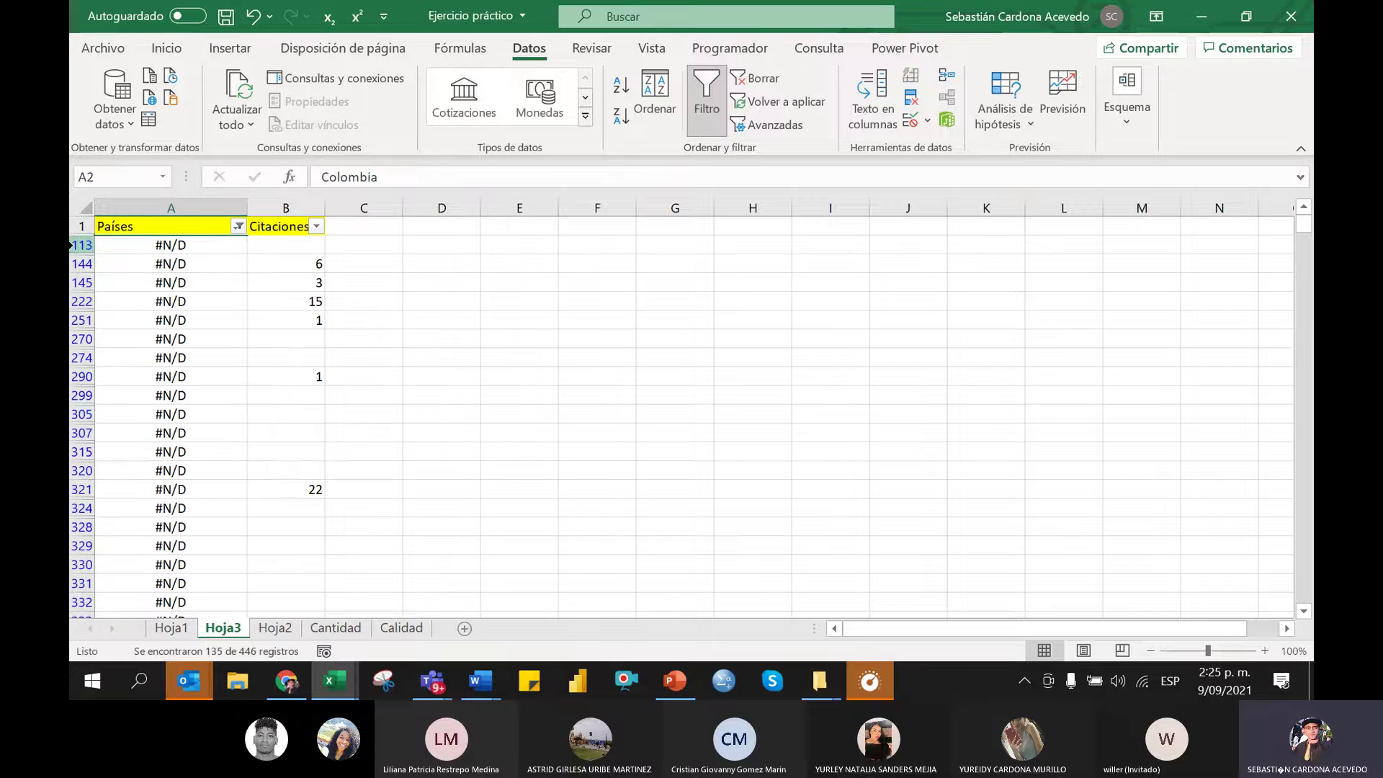
Delete all the filtered rows whose country is #N/D
{"action": "left_click_drag", "start_coordinate": [84, 259], "coordinate": [108, 588]}
{"action": "key", "text": "ctrl+minus"}
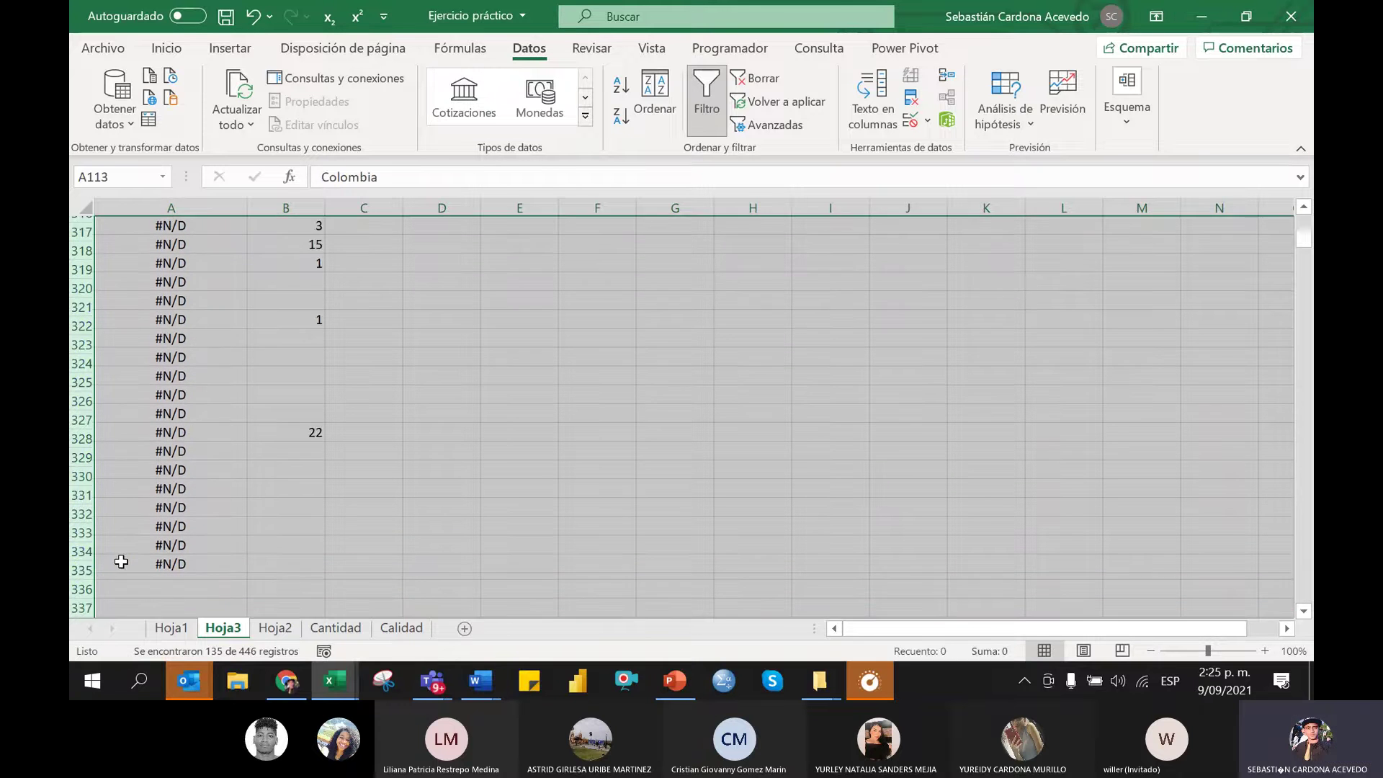
{"action": "left_click", "coordinate": [199, 335]}
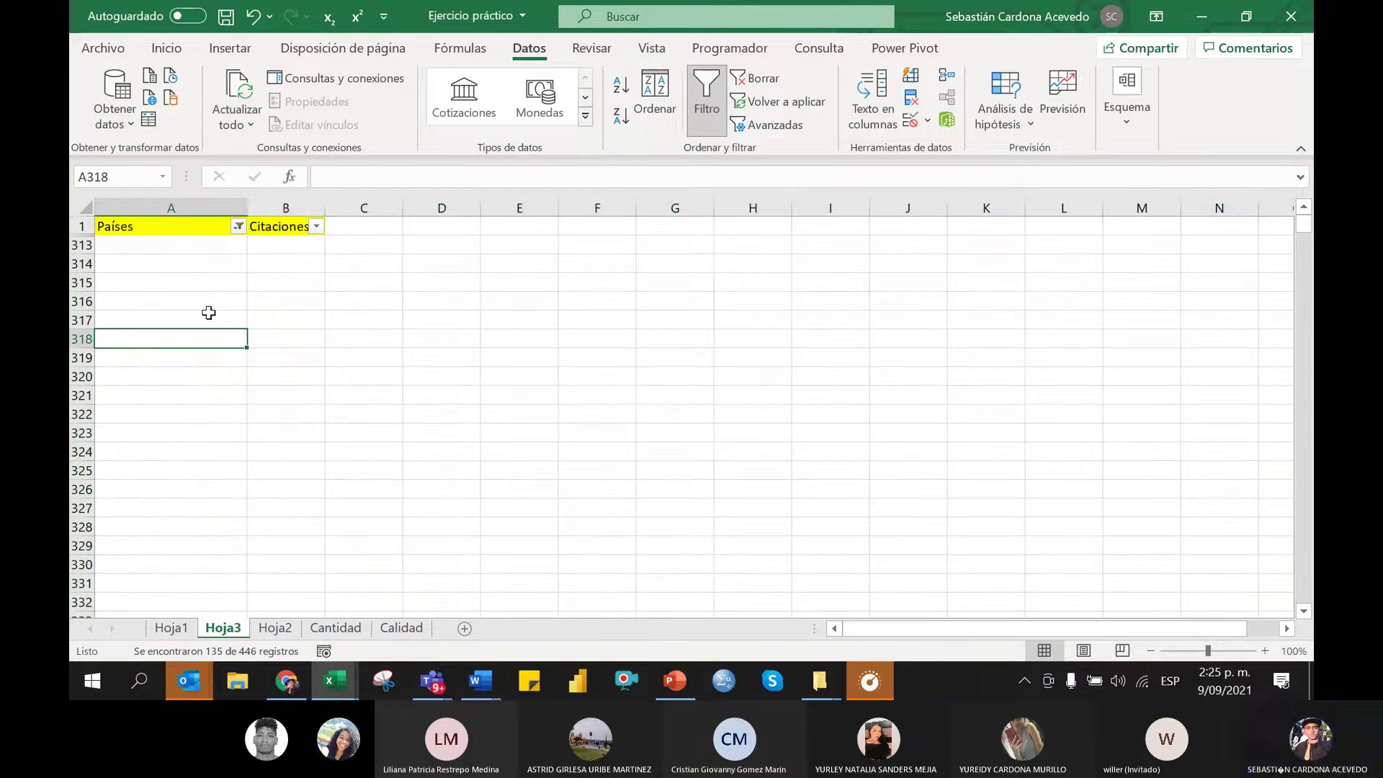
Reselect all values in the Países filter and look over the remaining country rows
{"action": "left_click", "coordinate": [237, 227]}
{"action": "left_click", "coordinate": [297, 443]}
{"action": "left_click", "coordinate": [381, 624]}
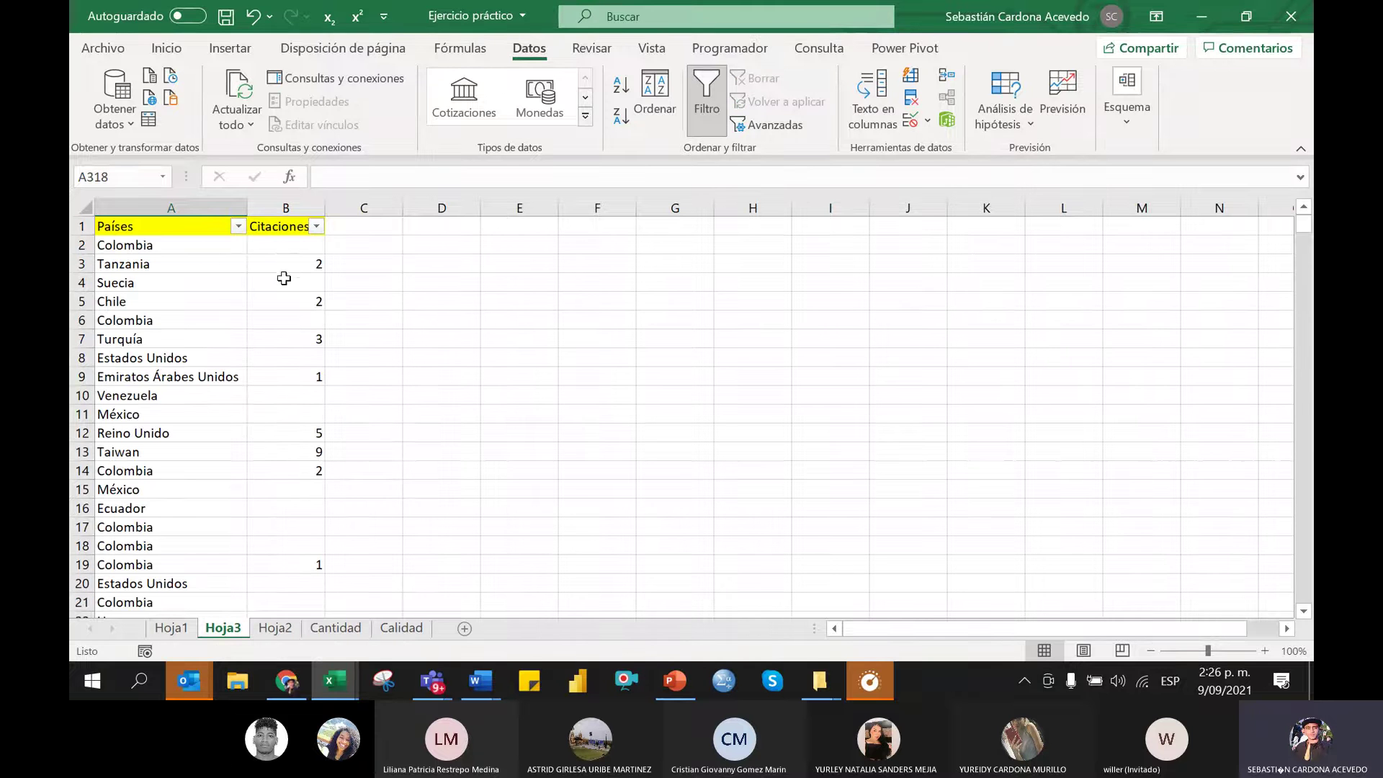
{"action": "scroll", "coordinate": [235, 373], "scroll_direction": "down", "scroll_amount": 15}
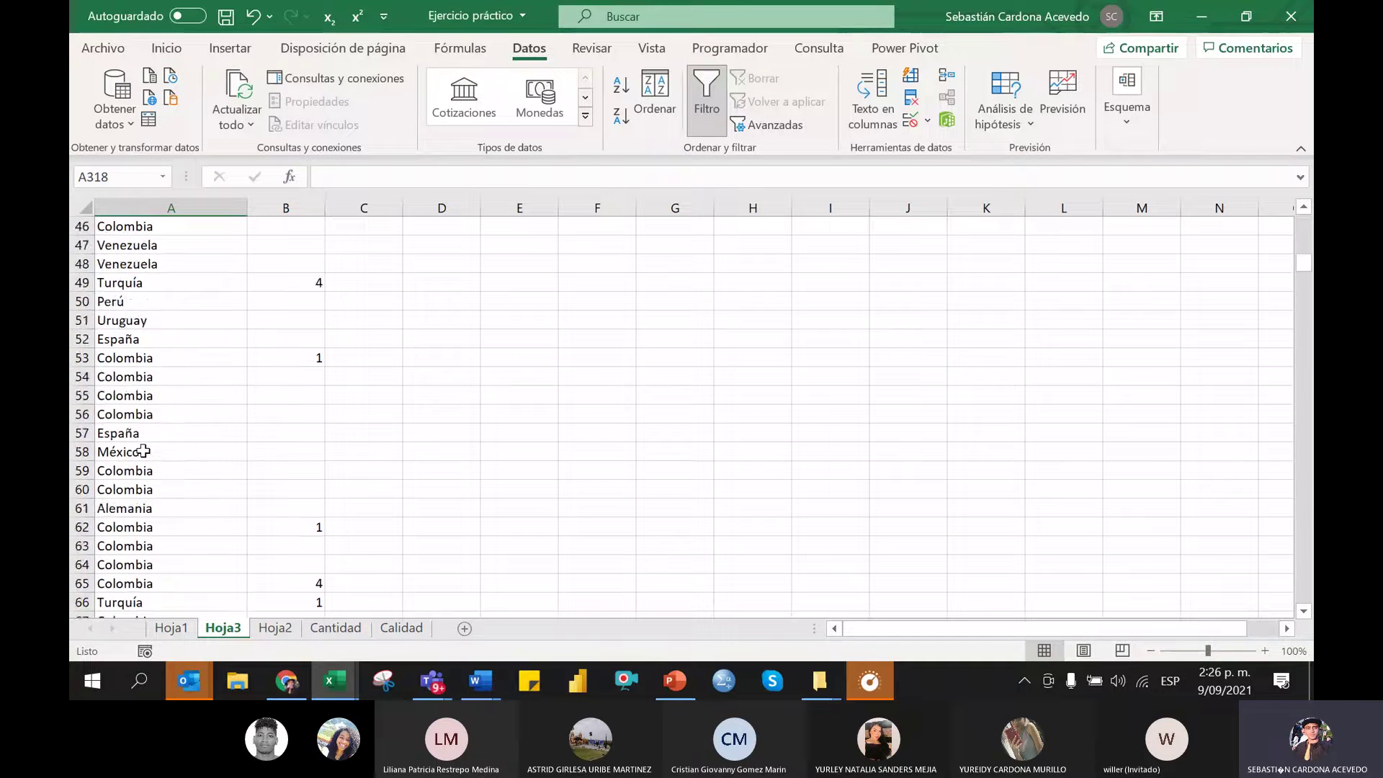
{"action": "scroll", "coordinate": [144, 452], "scroll_direction": "up", "scroll_amount": 15}
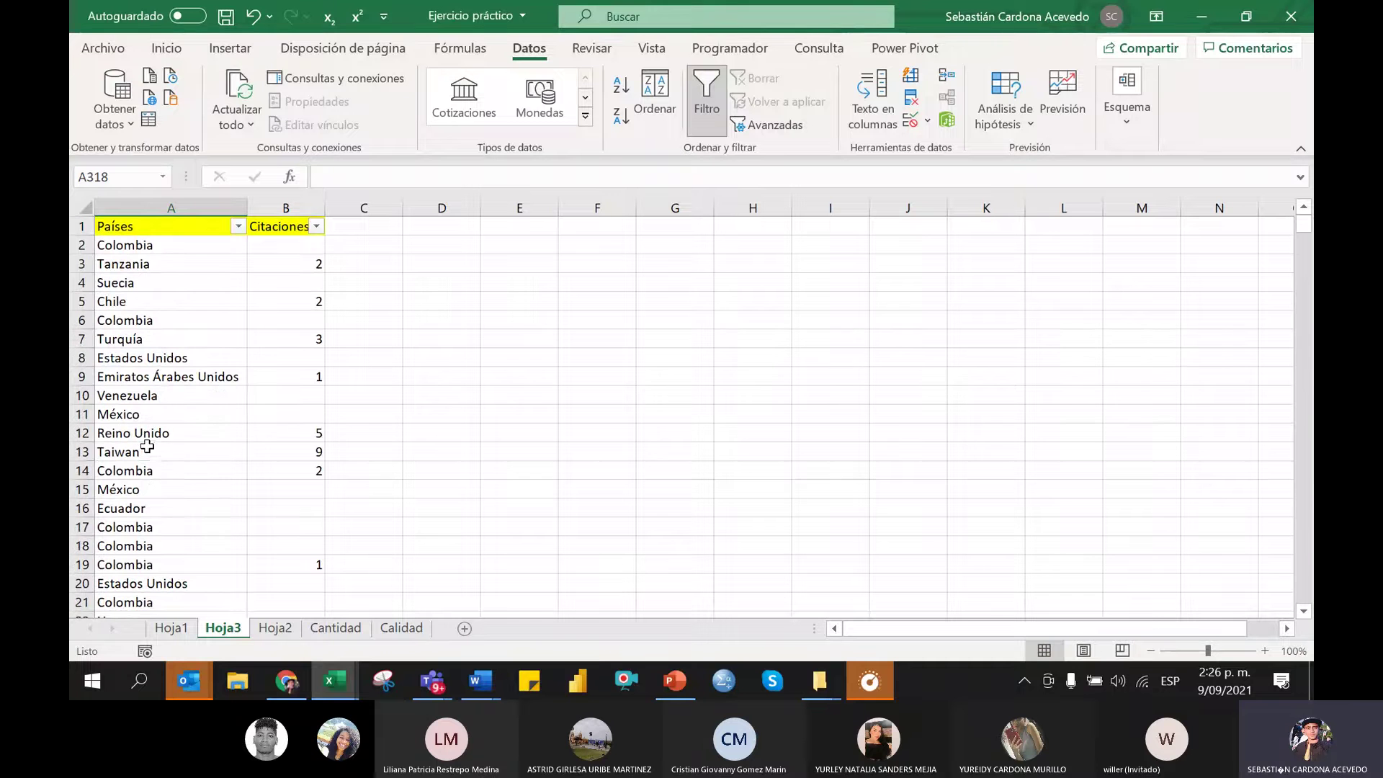
{"action": "left_click", "coordinate": [147, 447]}
{"action": "left_click", "coordinate": [211, 384]}
{"action": "left_click", "coordinate": [136, 245]}
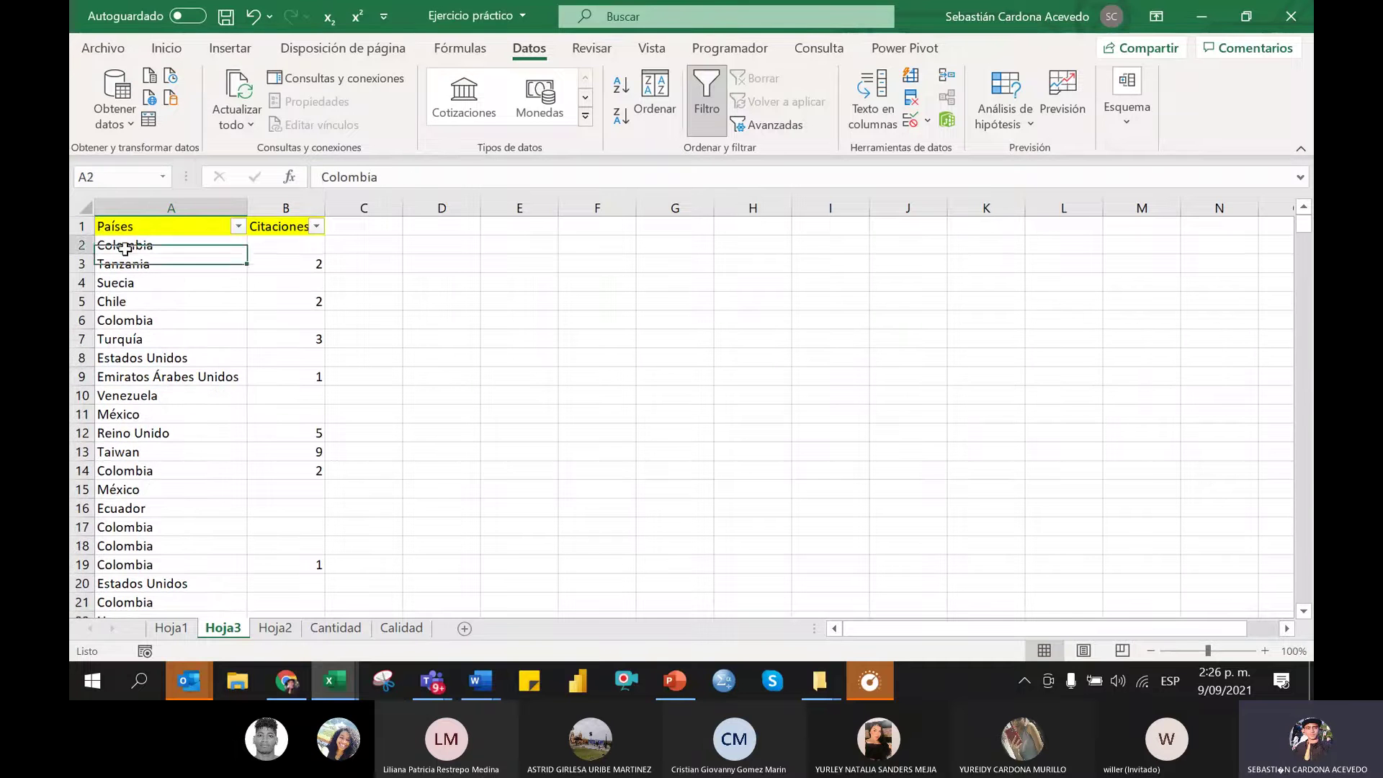
{"action": "left_click", "coordinate": [169, 226]}
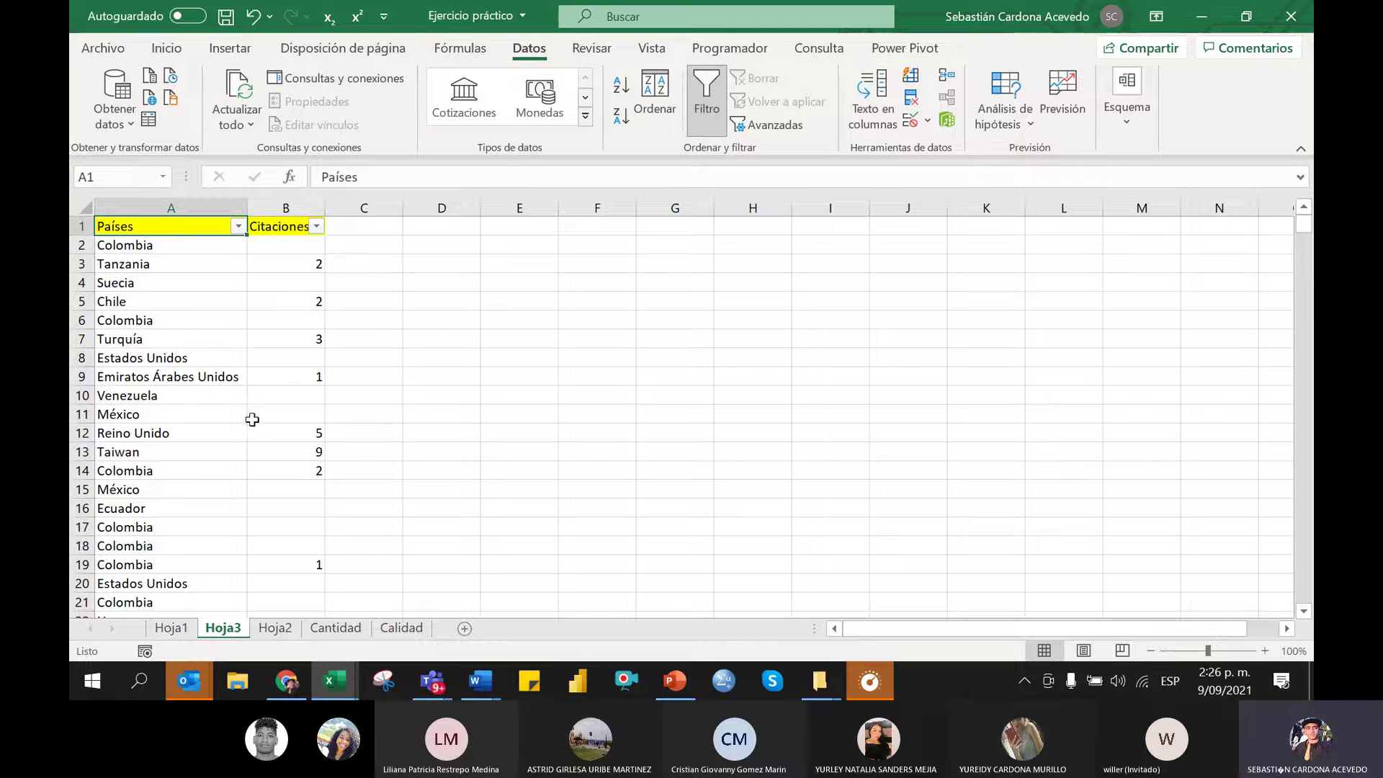
{"action": "left_click", "coordinate": [252, 419]}
{"action": "left_click", "coordinate": [206, 423]}
{"action": "left_click", "coordinate": [186, 396]}
{"action": "left_click", "coordinate": [371, 412]}
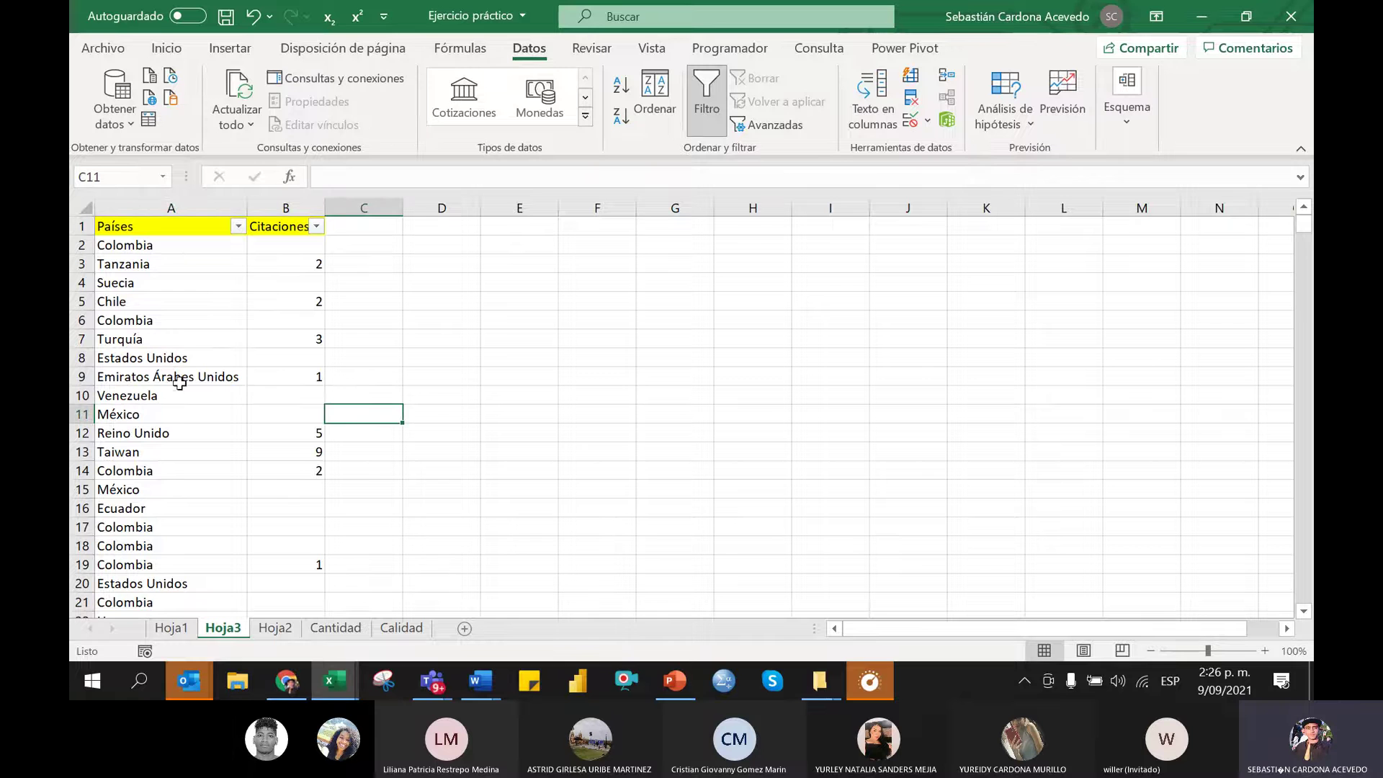
{"action": "left_click", "coordinate": [177, 419]}
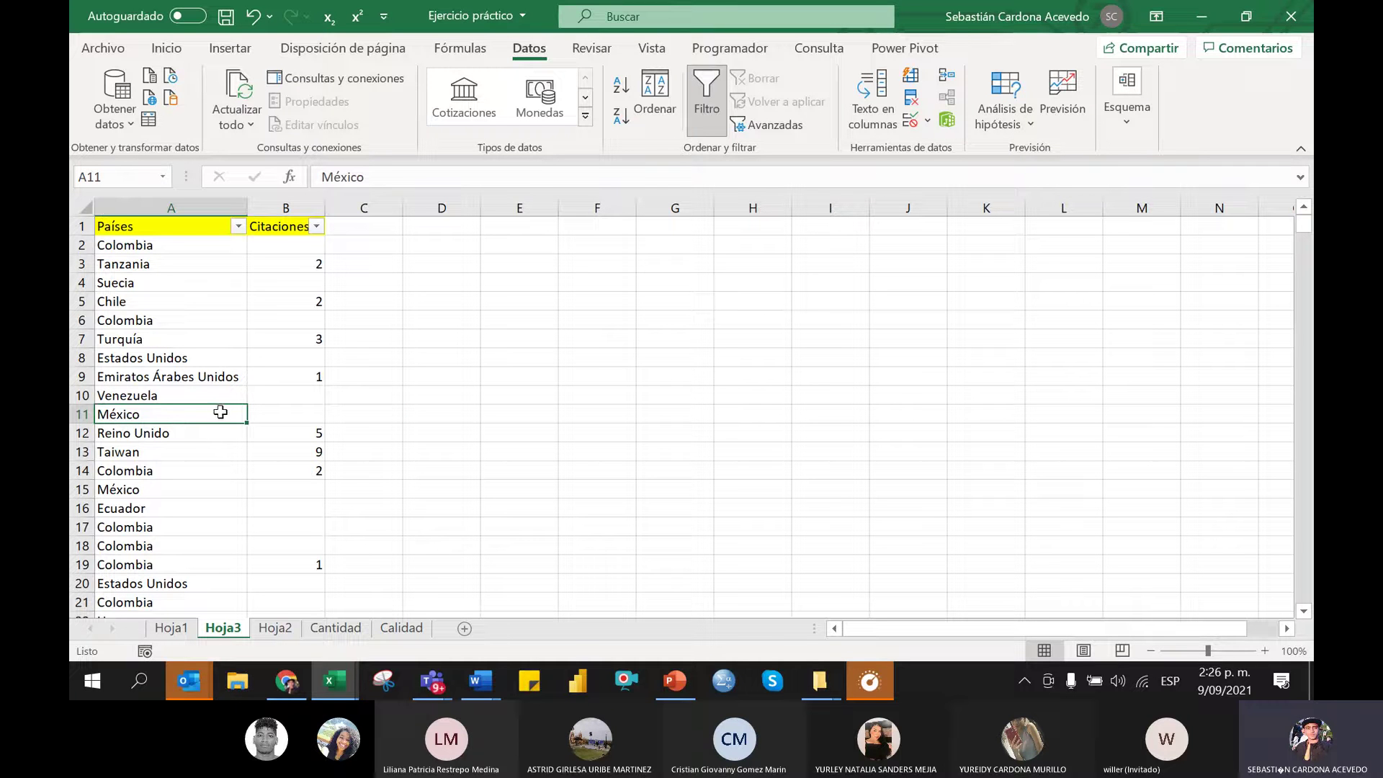
Create a pivot table from Hoja3 columns A:B, placed on the existing sheet Cantidad at cell D86
{"action": "left_click", "coordinate": [83, 207]}
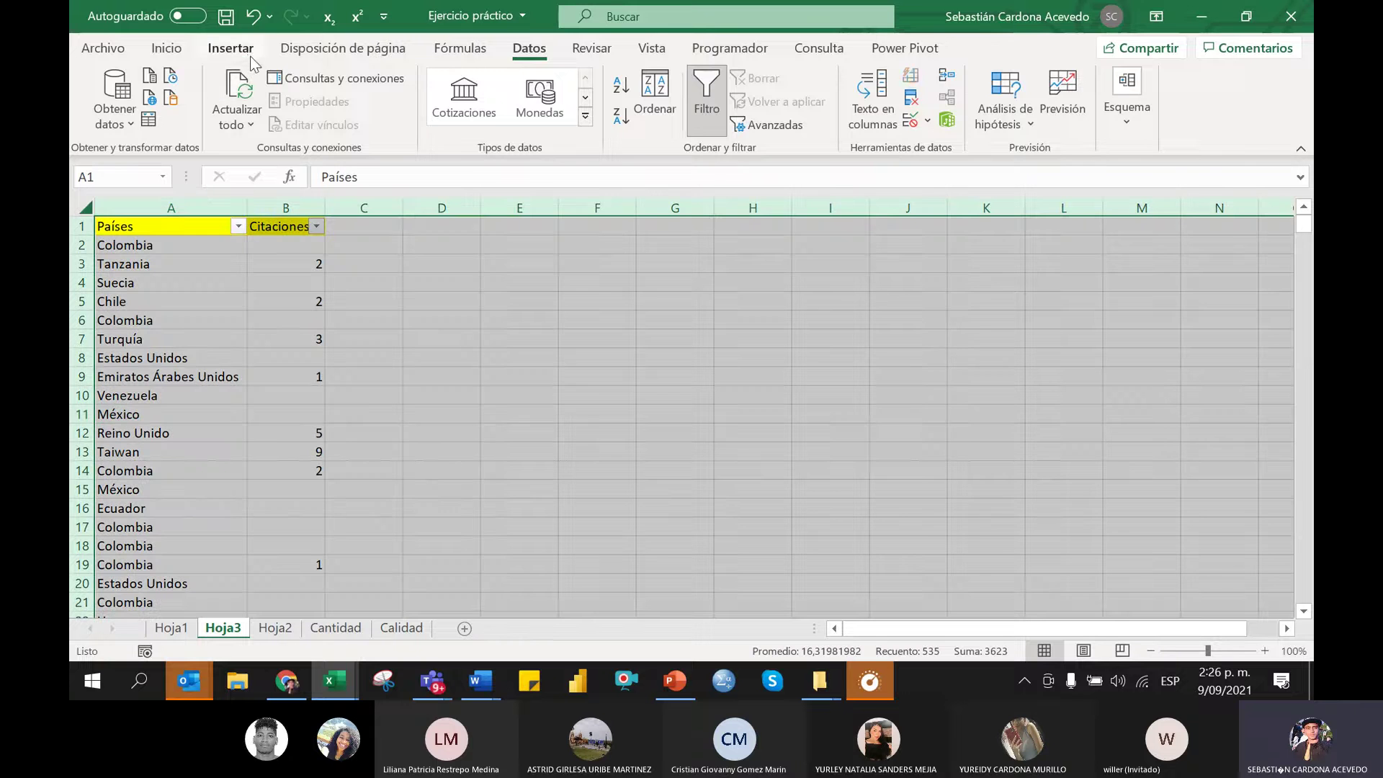
{"action": "left_click", "coordinate": [249, 57]}
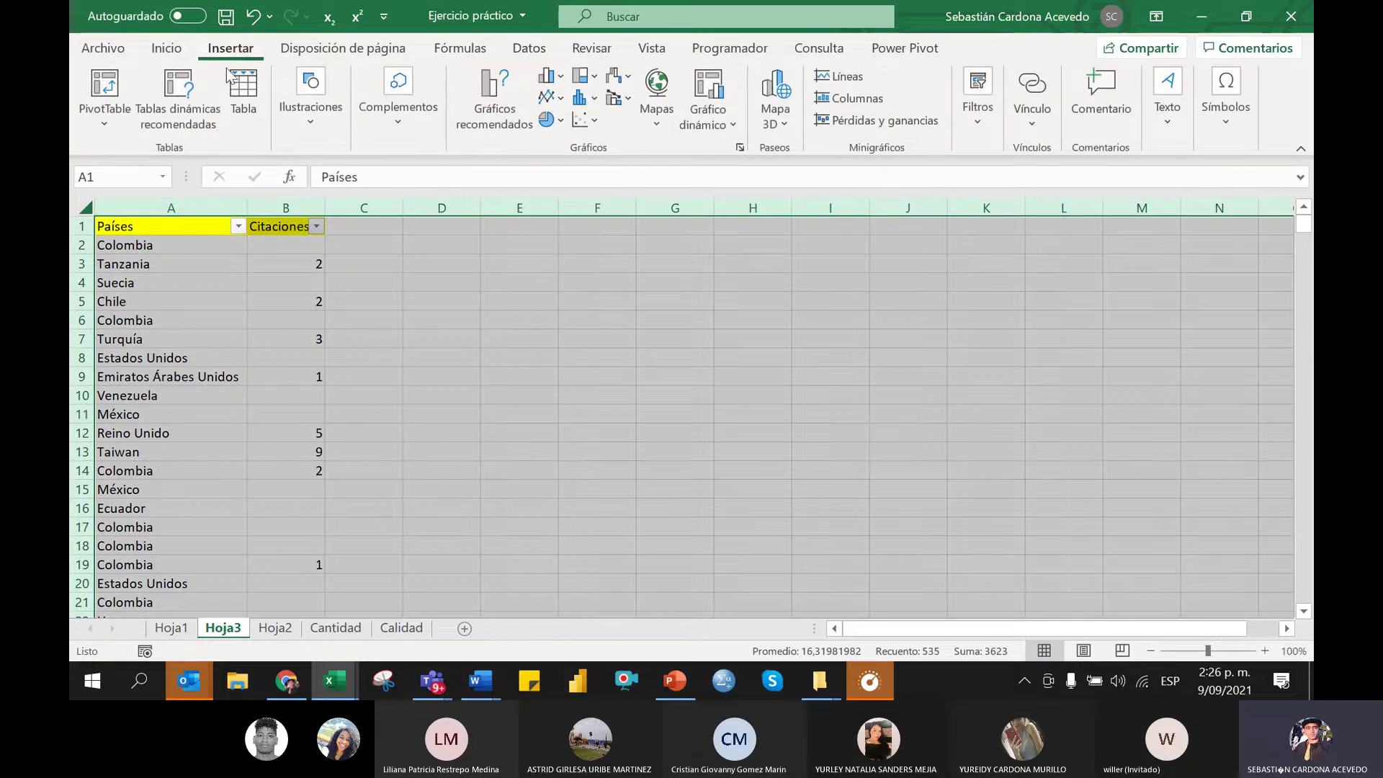
{"action": "left_click", "coordinate": [103, 92]}
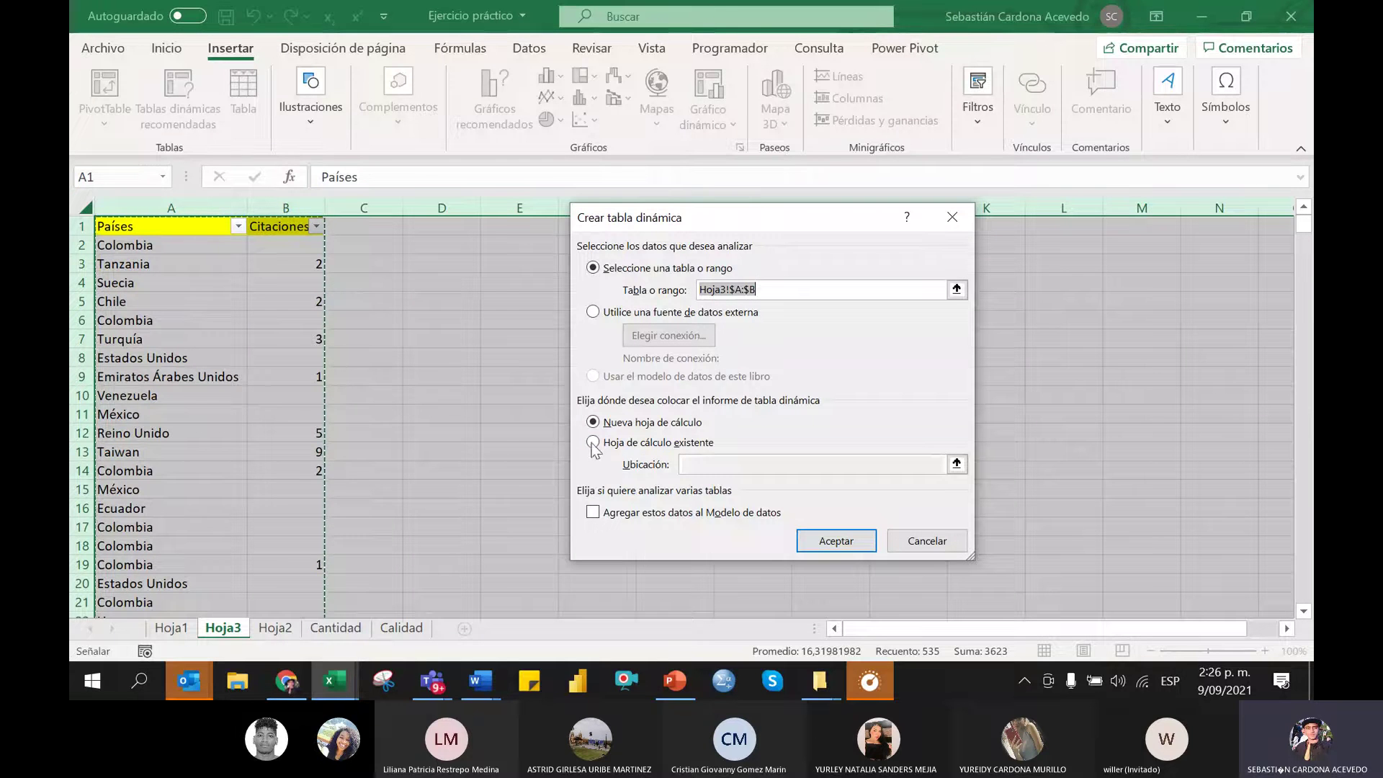
{"action": "left_click", "coordinate": [593, 443]}
{"action": "left_click", "coordinate": [336, 628]}
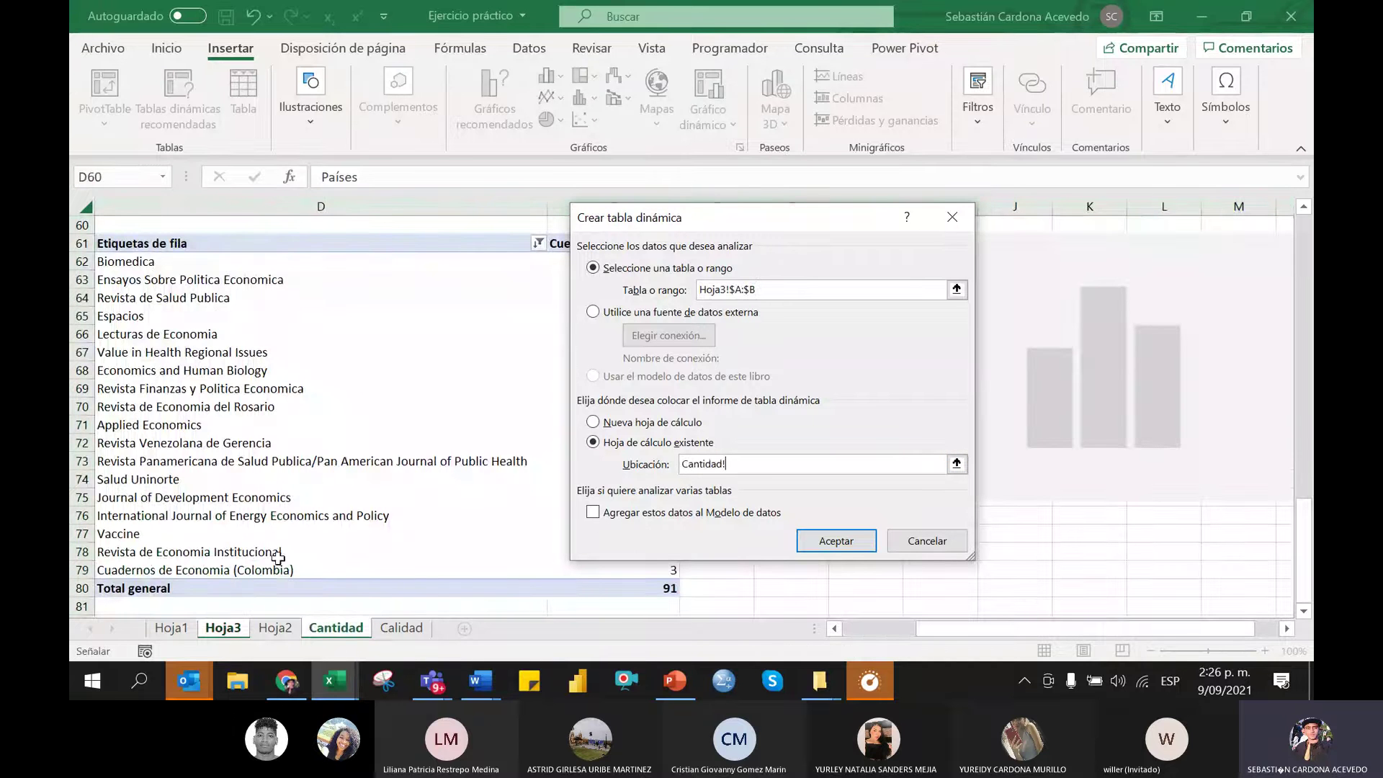
{"action": "left_click", "coordinate": [328, 477]}
{"action": "scroll", "coordinate": [260, 490], "scroll_direction": "down", "scroll_amount": 8}
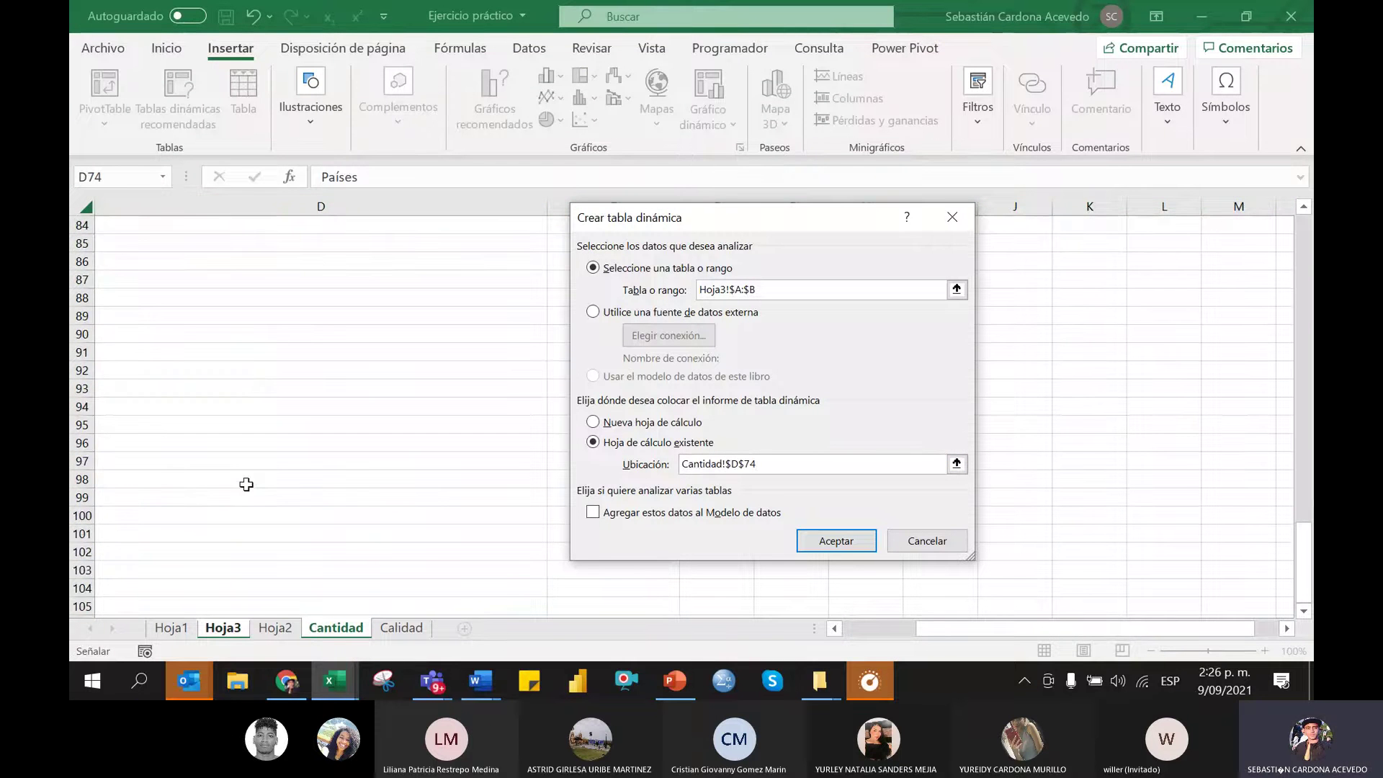
{"action": "scroll", "coordinate": [242, 485], "scroll_direction": "up", "scroll_amount": 2}
{"action": "left_click", "coordinate": [118, 371]}
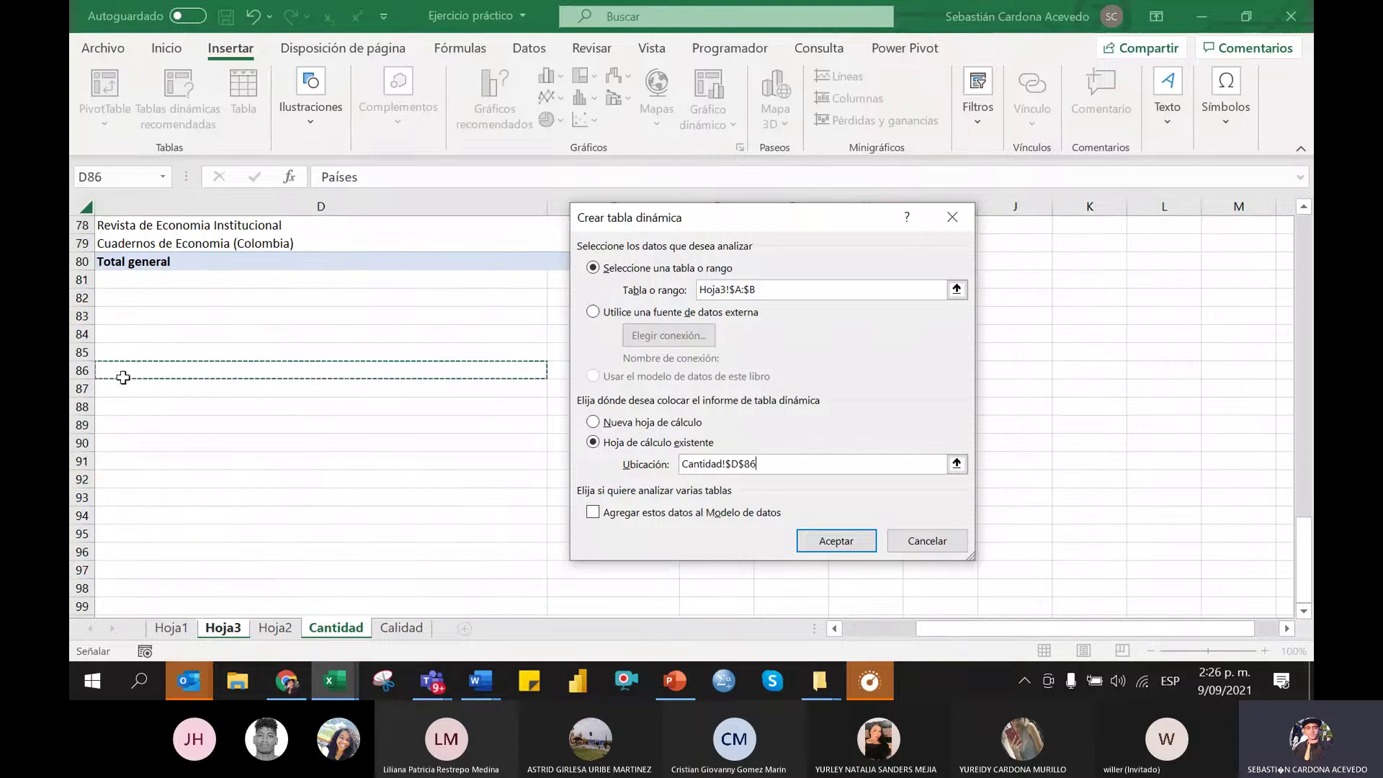
{"action": "left_click", "coordinate": [817, 548]}
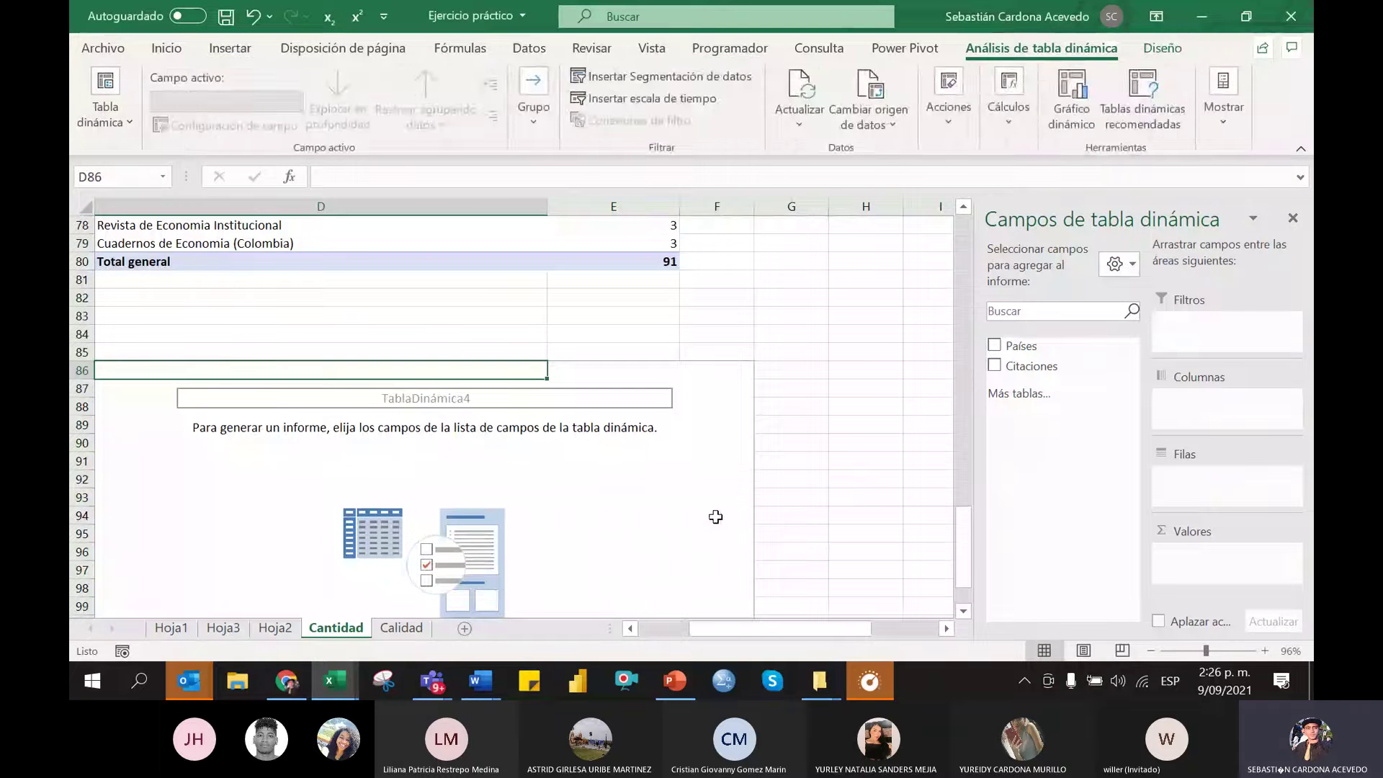
{"action": "key", "text": "alt+Tab"}
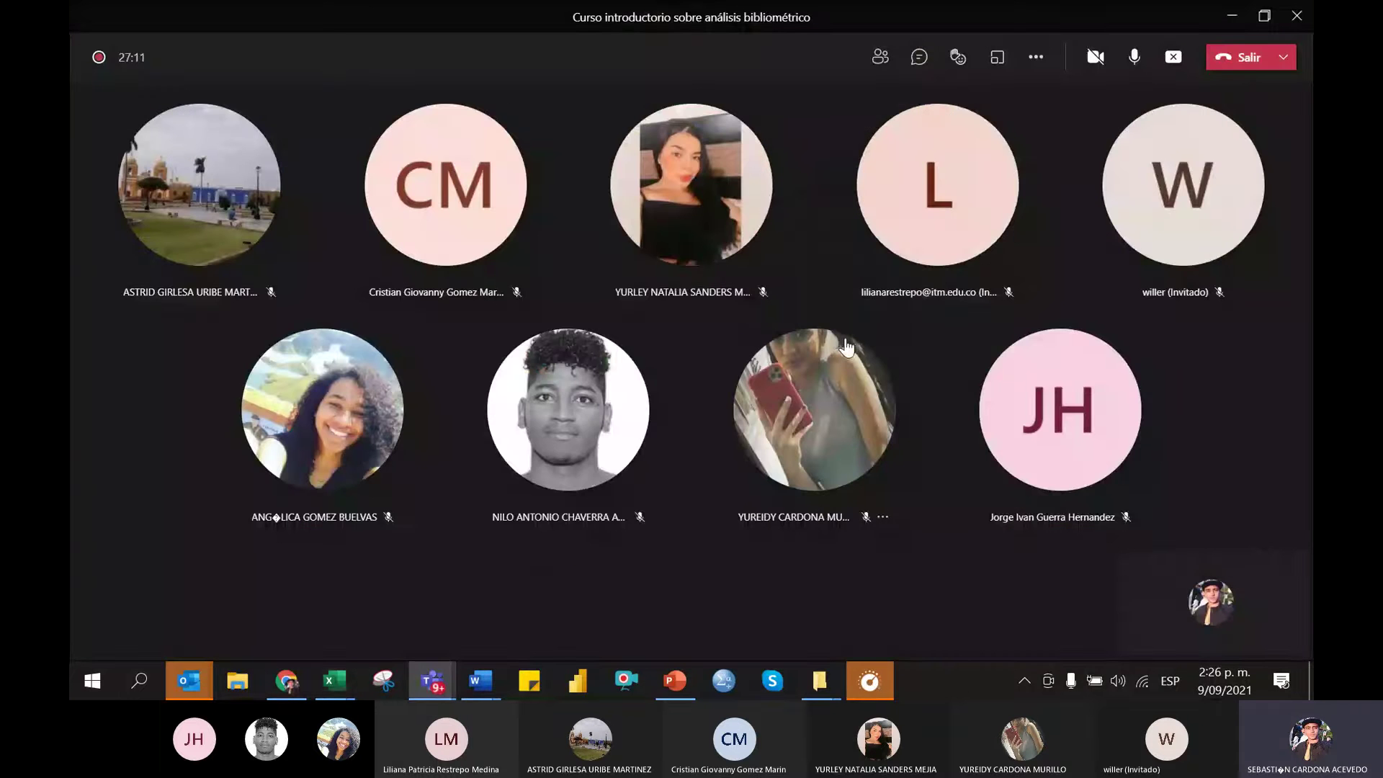
{"action": "key", "text": "alt+Tab"}
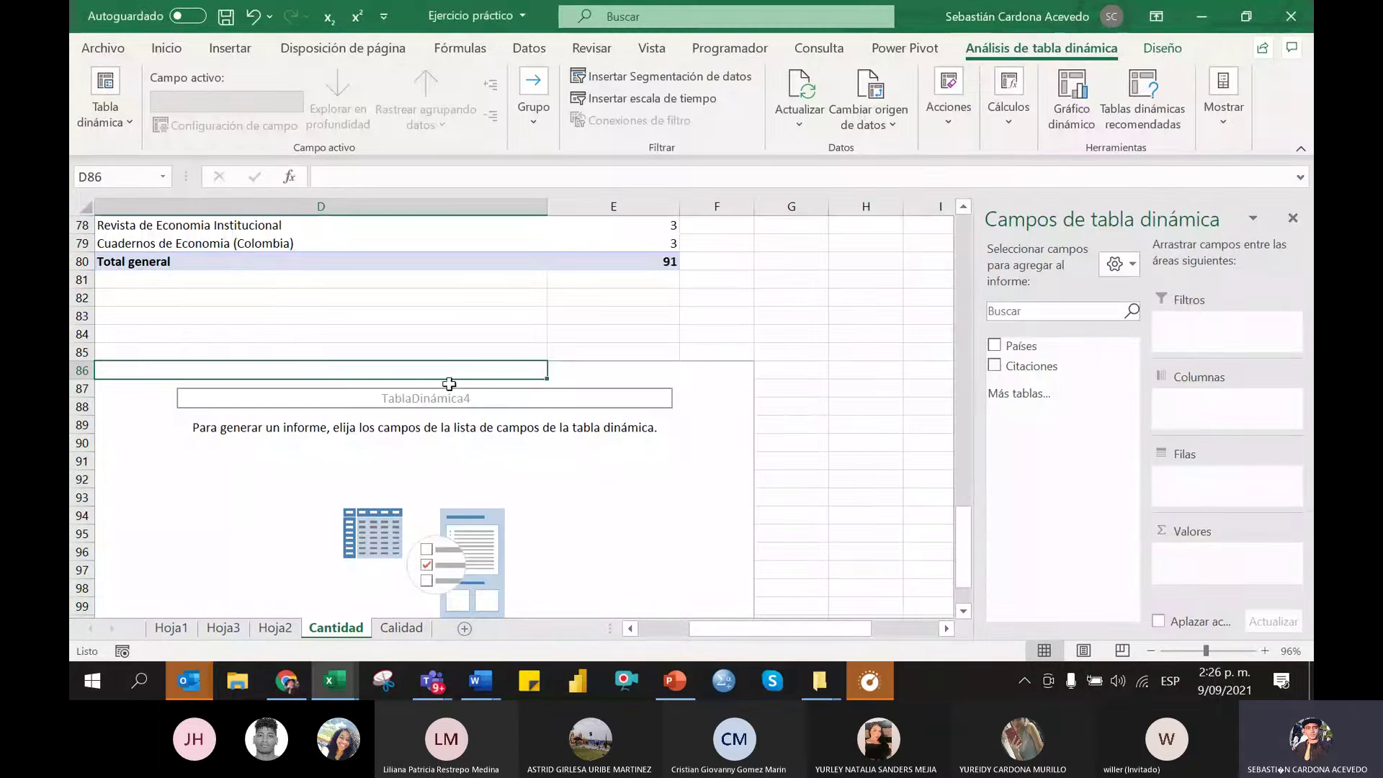
{"action": "scroll", "coordinate": [450, 382], "scroll_direction": "down", "scroll_amount": 2}
{"action": "scroll", "coordinate": [443, 393], "scroll_direction": "up", "scroll_amount": 2}
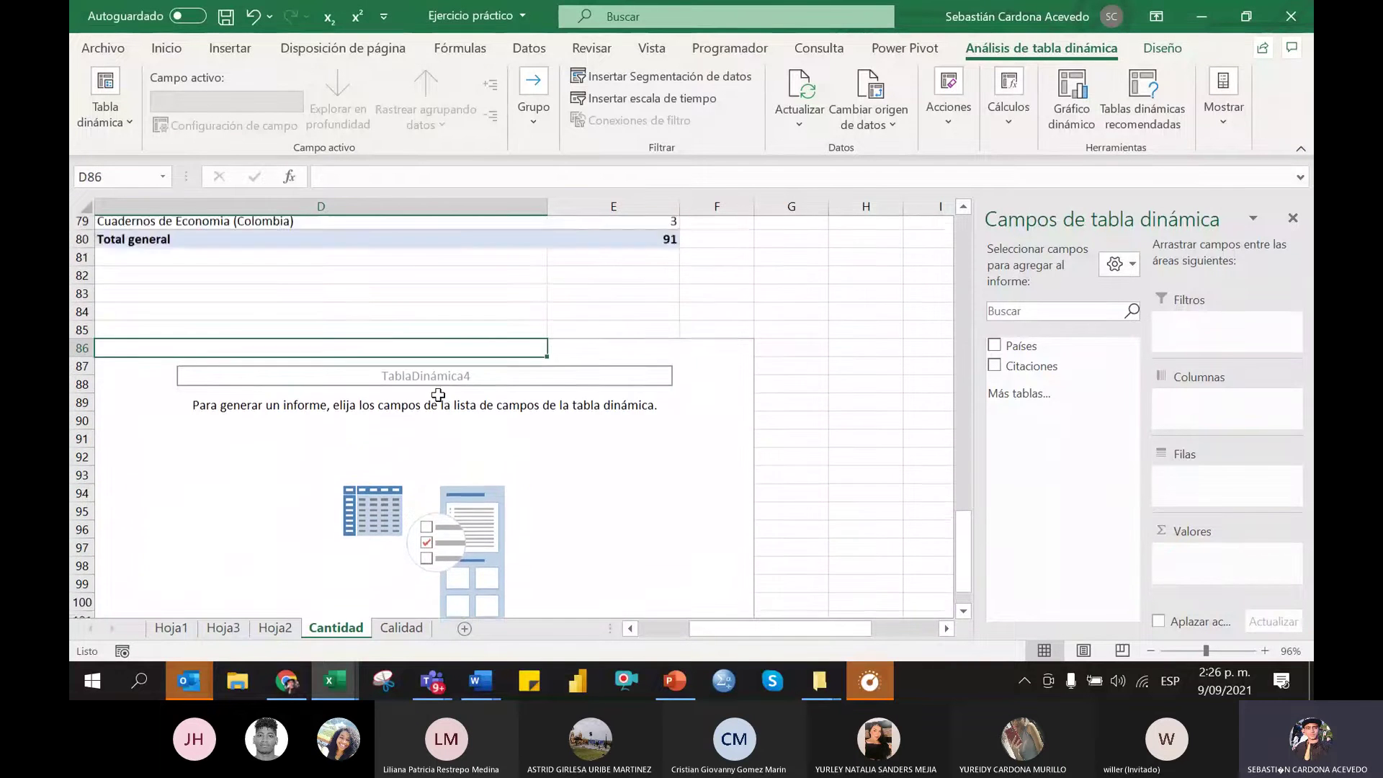
{"action": "scroll", "coordinate": [438, 400], "scroll_direction": "down", "scroll_amount": 1}
{"action": "left_click", "coordinate": [438, 399]}
{"action": "scroll", "coordinate": [439, 398], "scroll_direction": "down", "scroll_amount": 2}
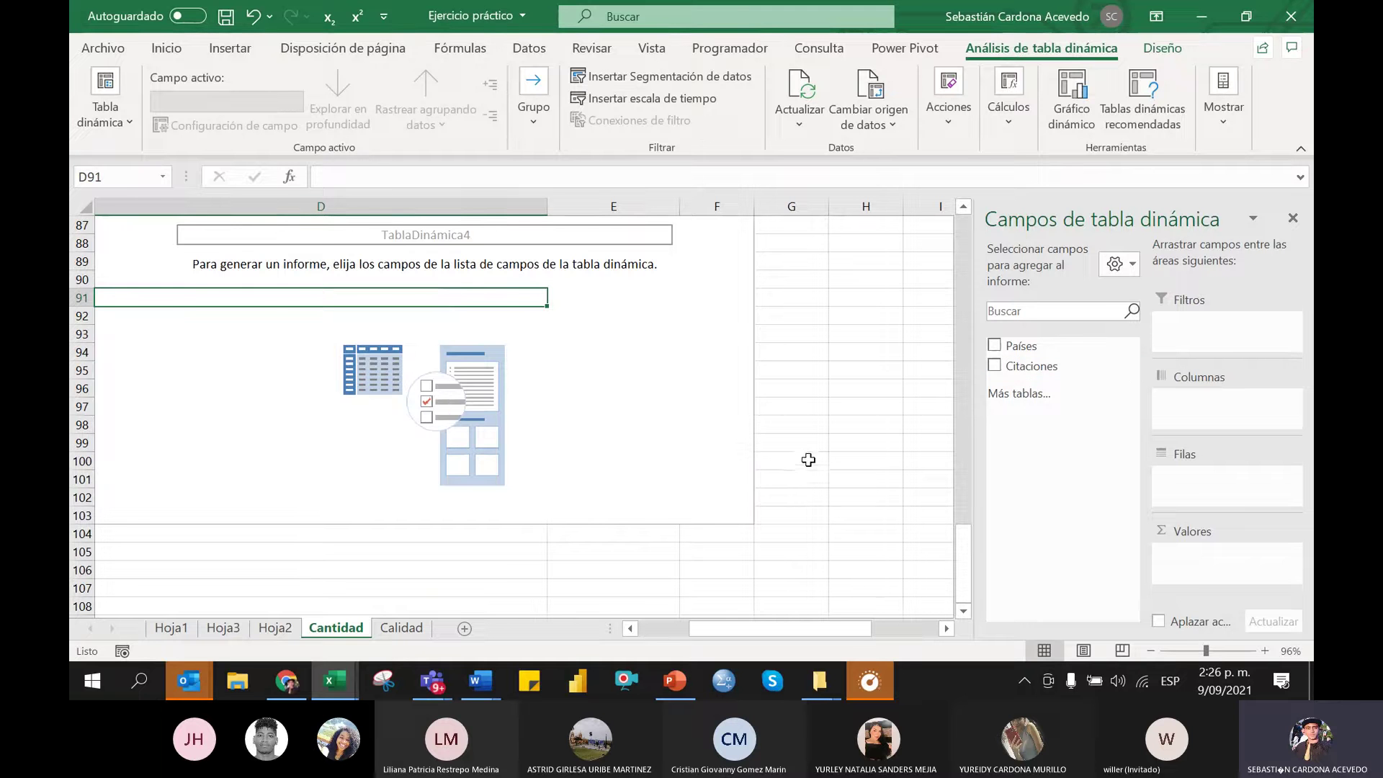
Place the Países field in the pivot table's rows and in its values as a count
{"action": "scroll", "coordinate": [809, 460], "scroll_direction": "up", "scroll_amount": 1}
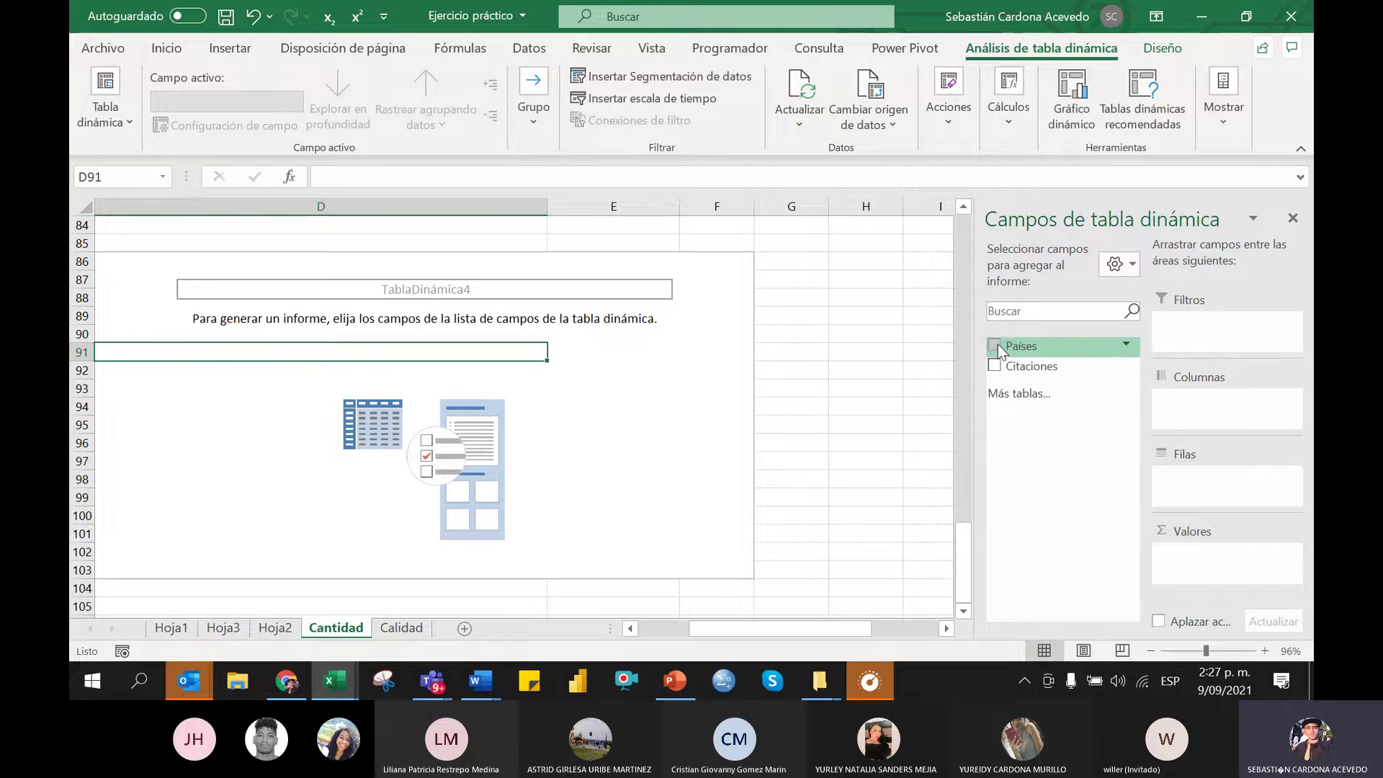
{"action": "left_click_drag", "start_coordinate": [997, 344], "coordinate": [1238, 472]}
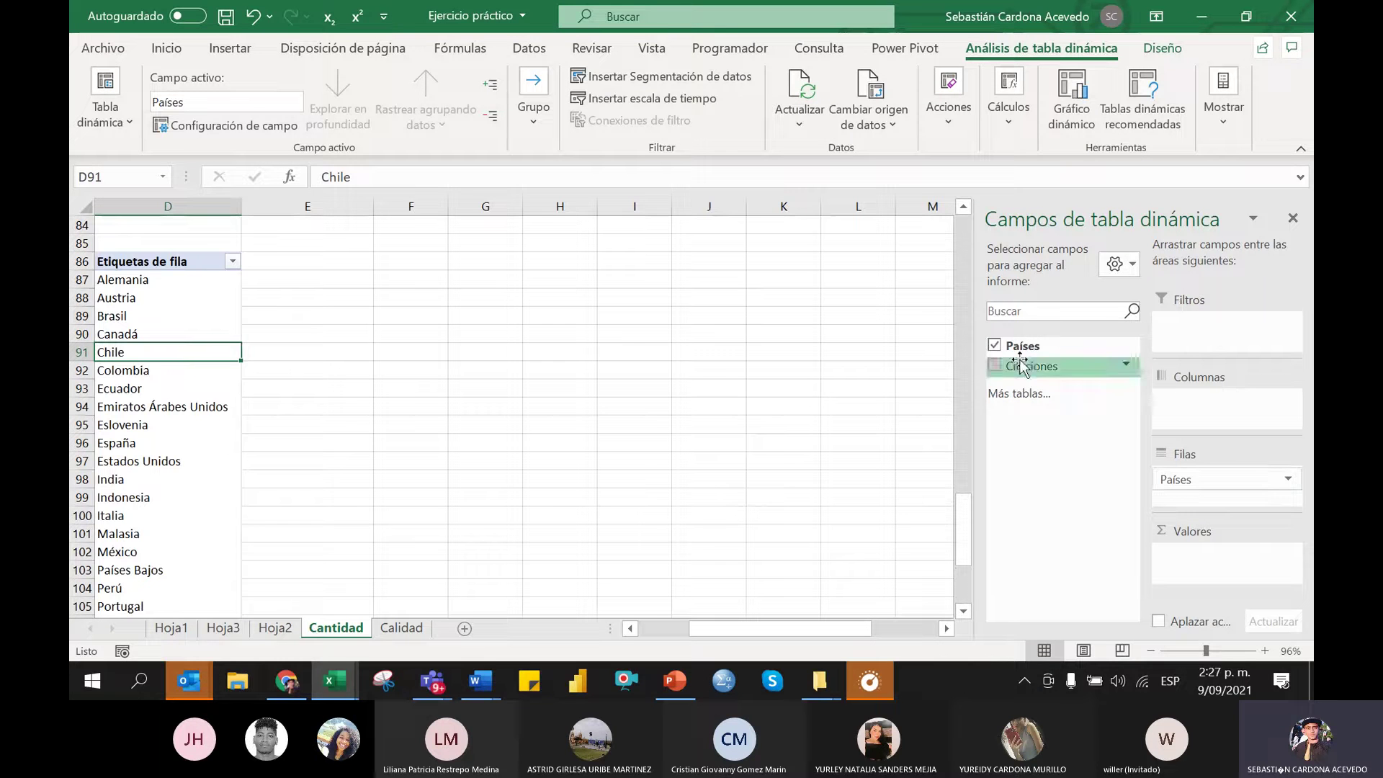
{"action": "left_click_drag", "start_coordinate": [1022, 348], "coordinate": [1227, 556]}
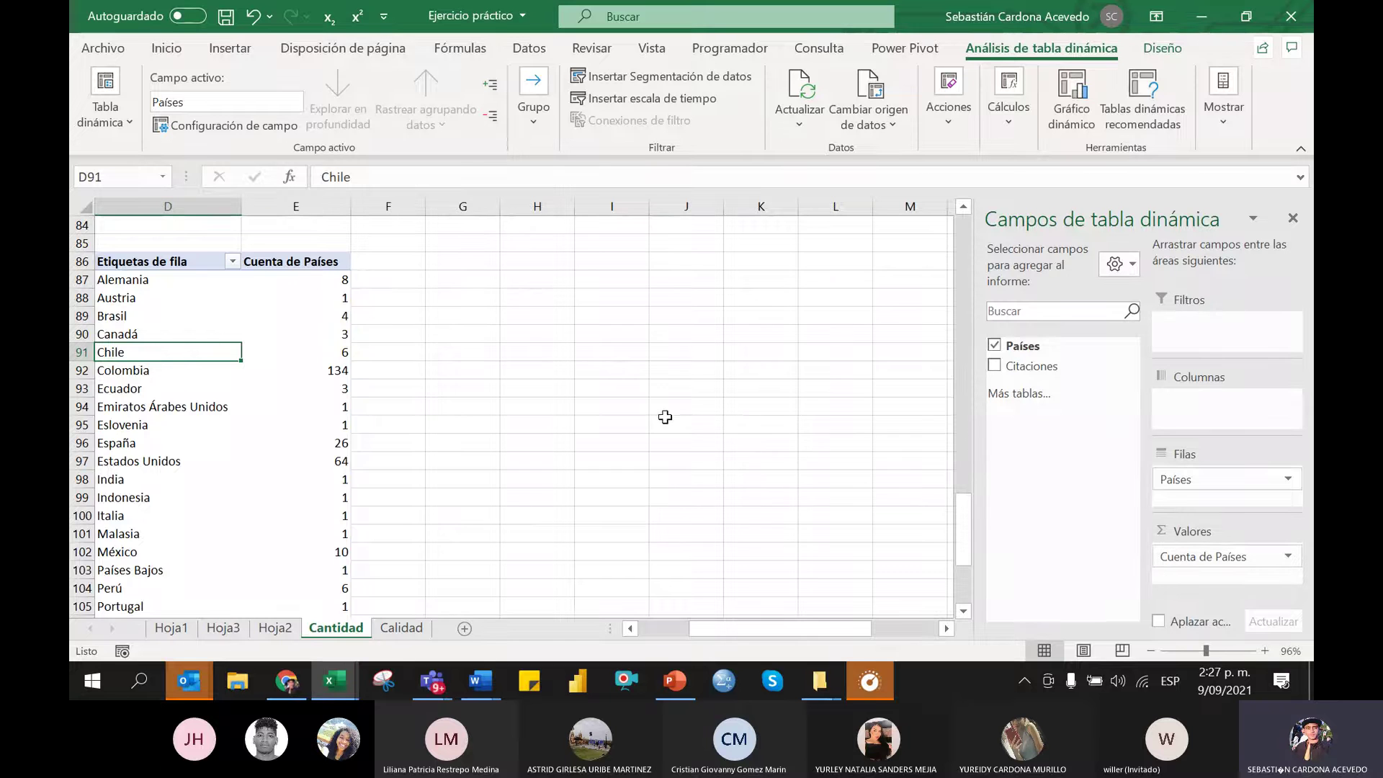
{"action": "scroll", "coordinate": [201, 434], "scroll_direction": "down", "scroll_amount": 4}
{"action": "scroll", "coordinate": [201, 434], "scroll_direction": "up", "scroll_amount": 6}
{"action": "scroll", "coordinate": [204, 433], "scroll_direction": "down", "scroll_amount": 3}
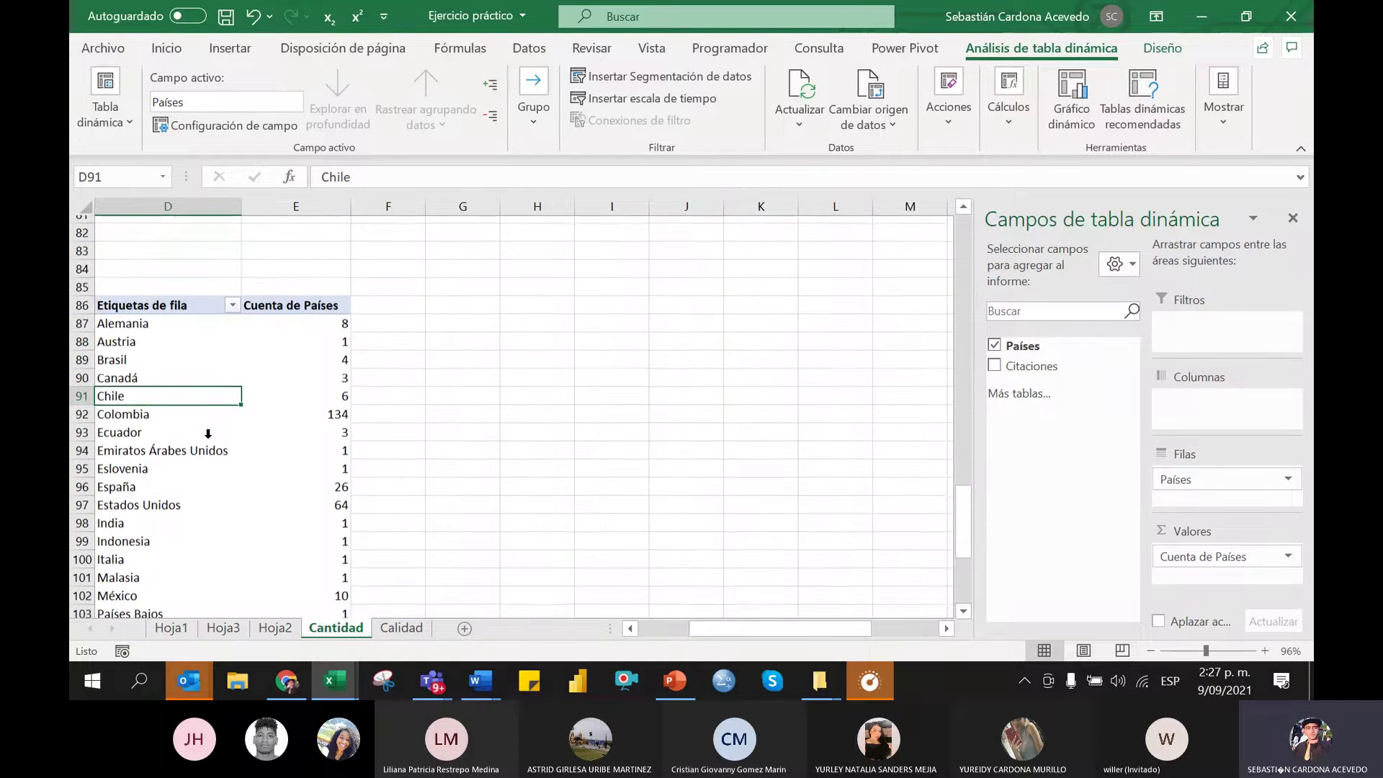
{"action": "scroll", "coordinate": [208, 432], "scroll_direction": "up", "scroll_amount": 1}
{"action": "left_click", "coordinate": [232, 261]}
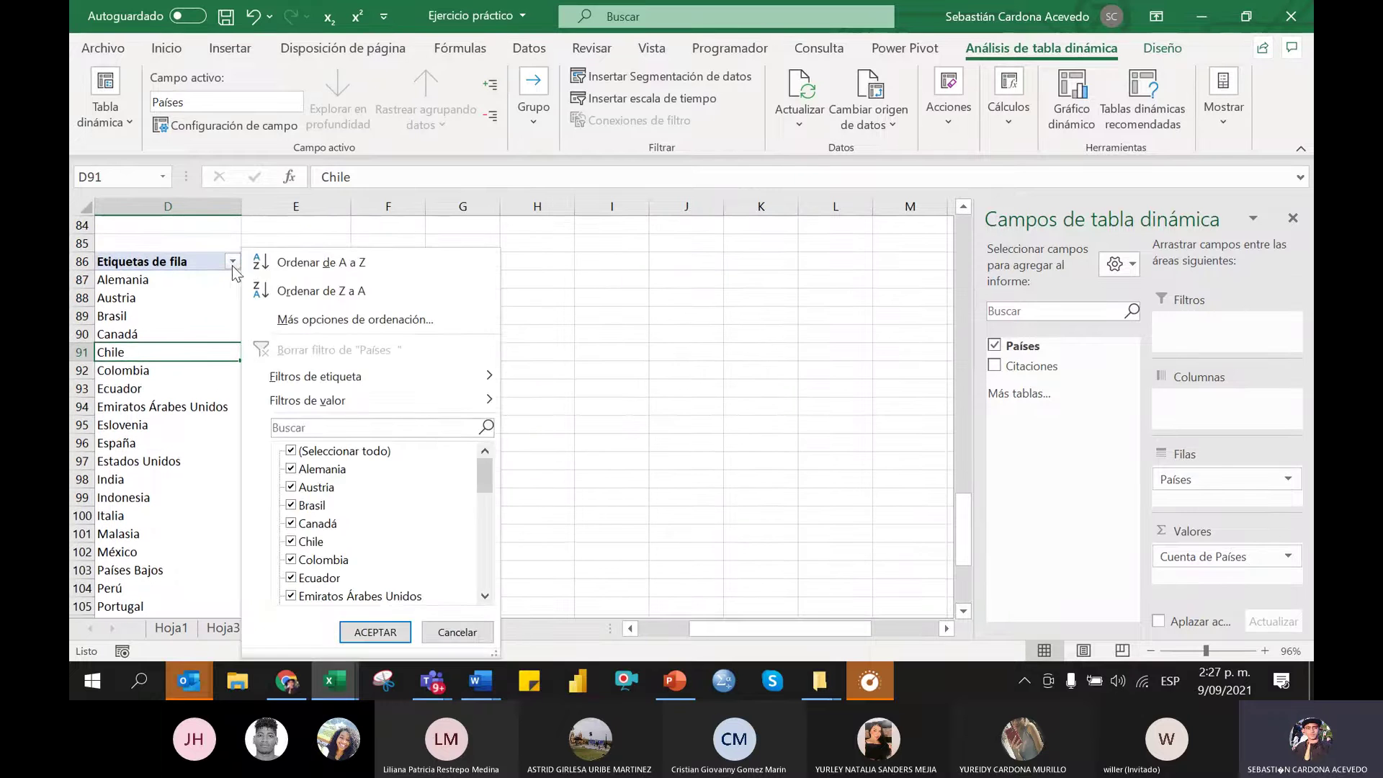
{"action": "left_click", "coordinate": [302, 318]}
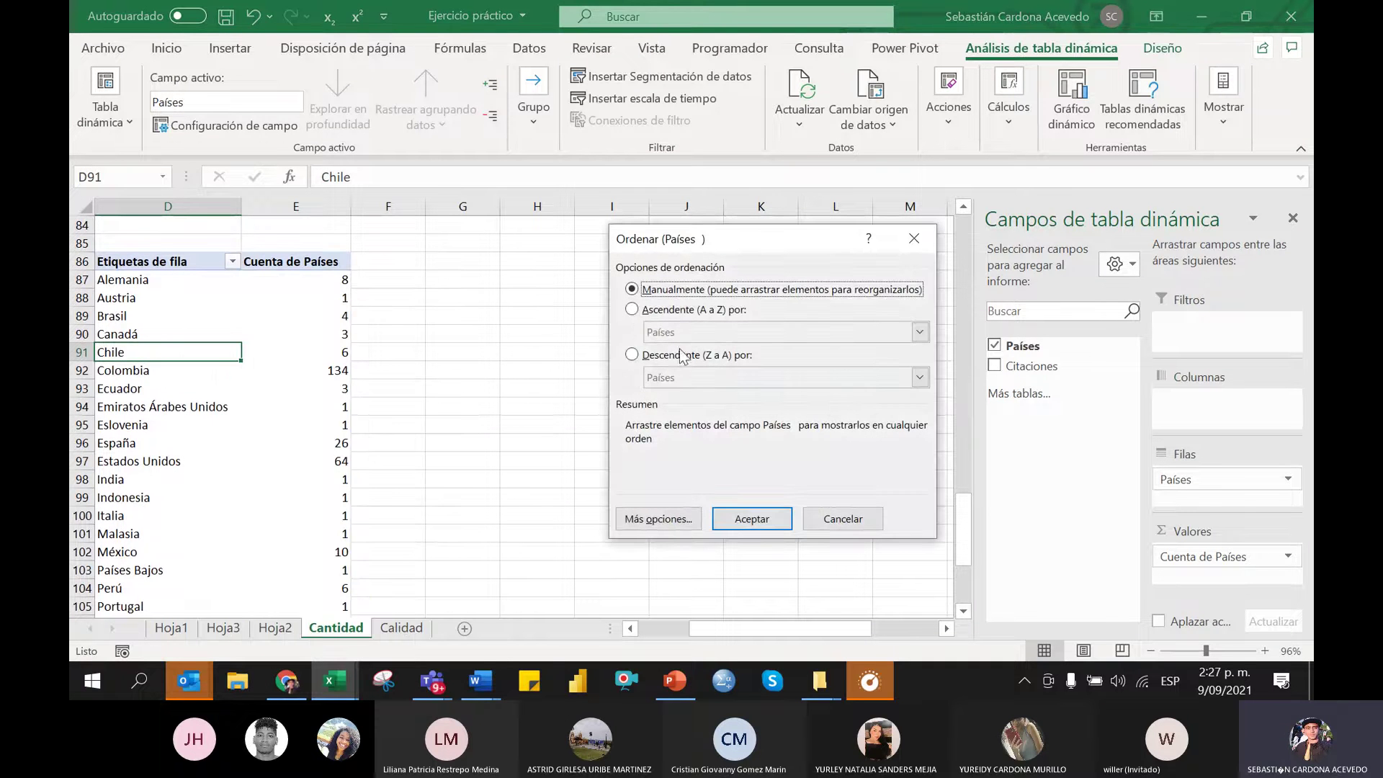
{"action": "left_click", "coordinate": [842, 519]}
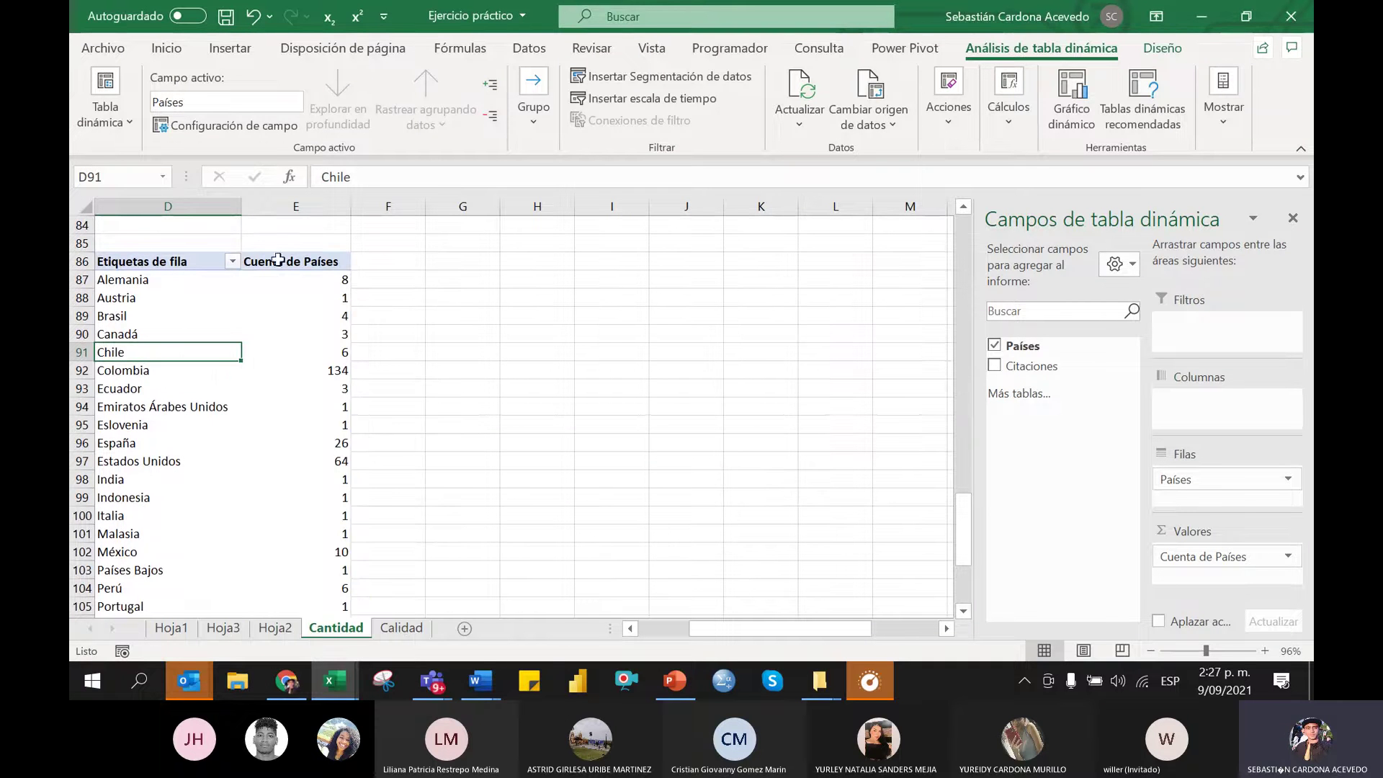
Sort the pivot table's countries in descending order by Cuenta de Países
{"action": "left_click", "coordinate": [233, 262]}
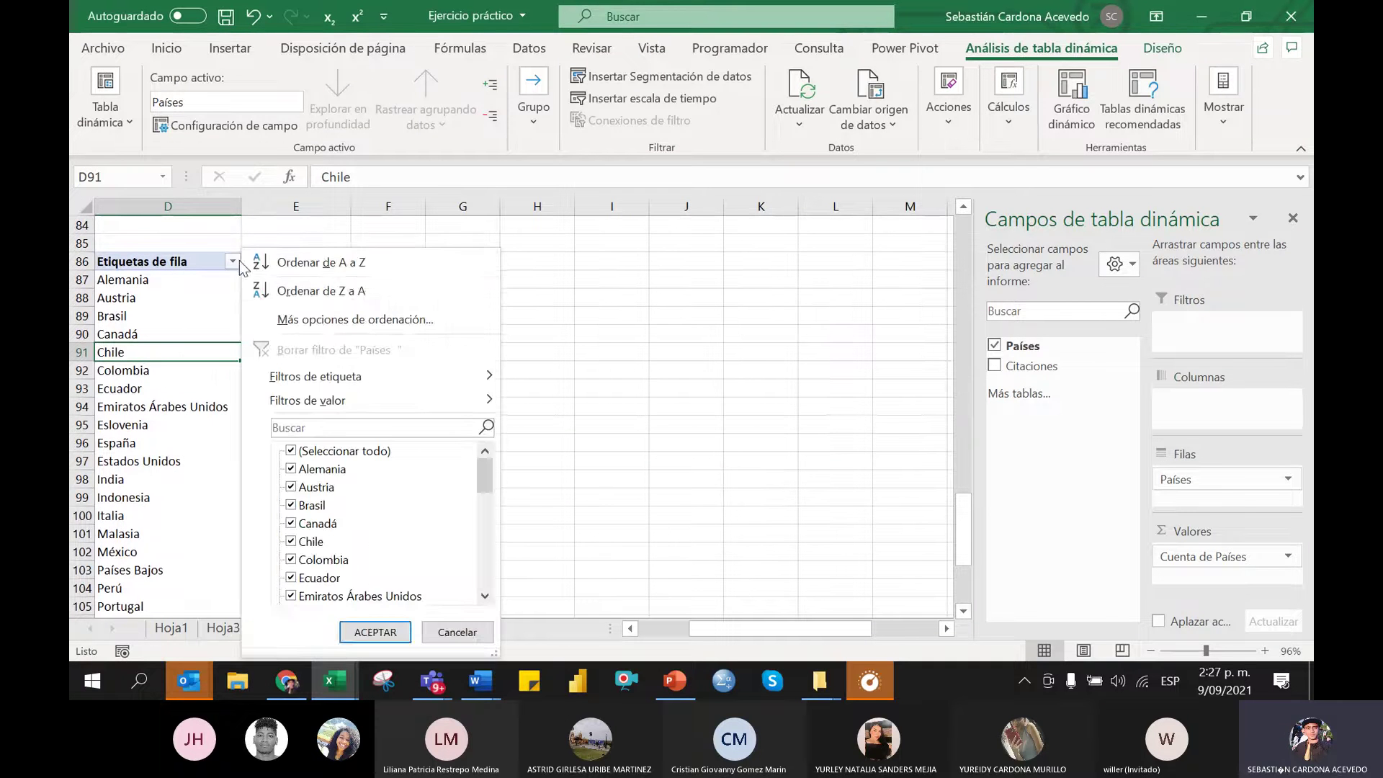
{"action": "left_click", "coordinate": [321, 322]}
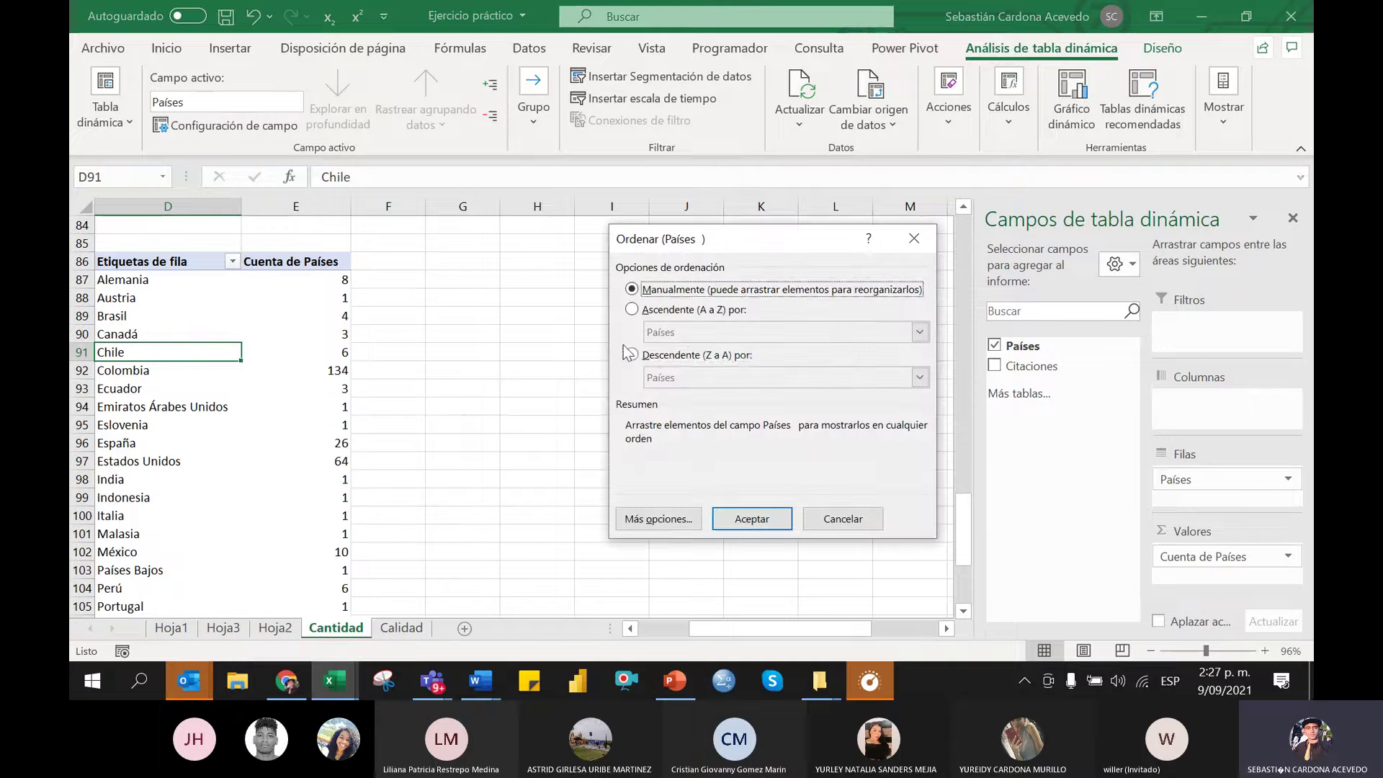
{"action": "left_click", "coordinate": [631, 354]}
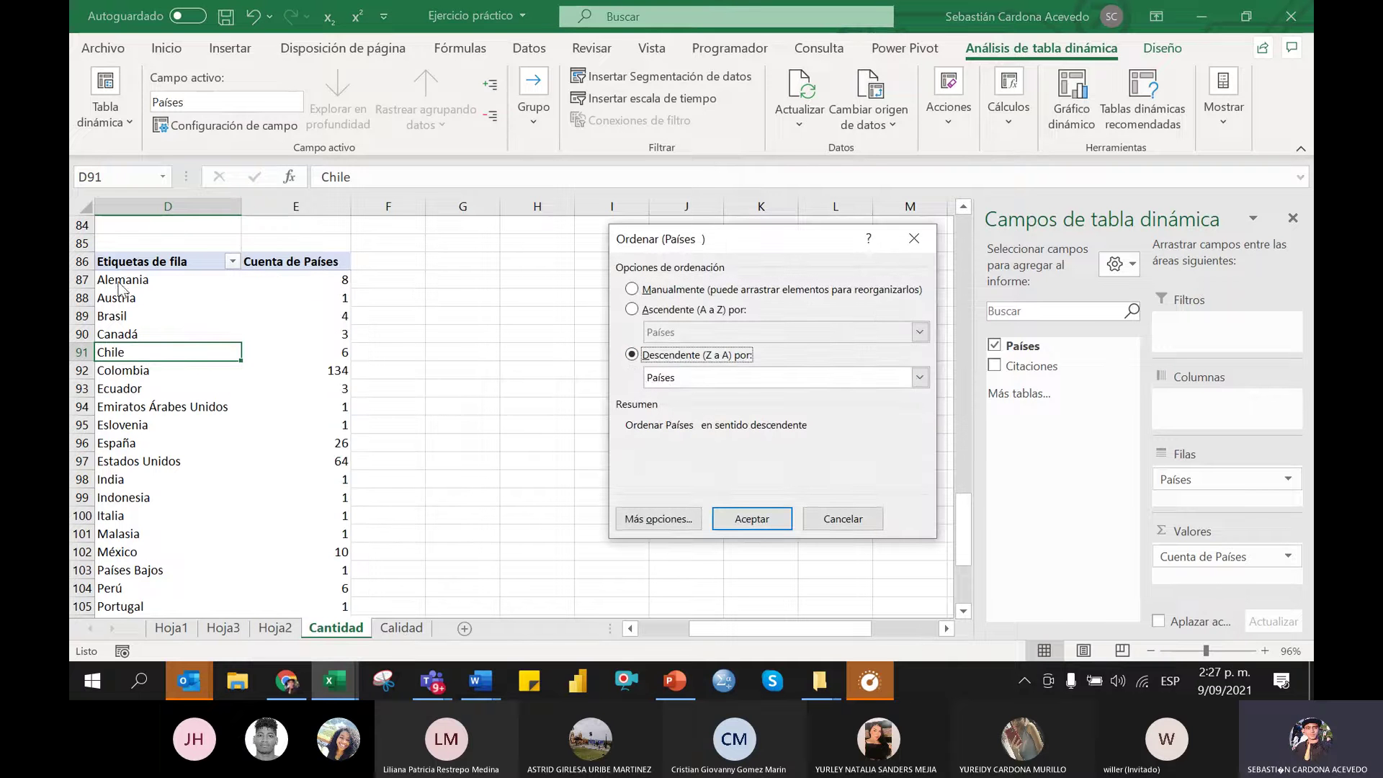
{"action": "left_click", "coordinate": [683, 382]}
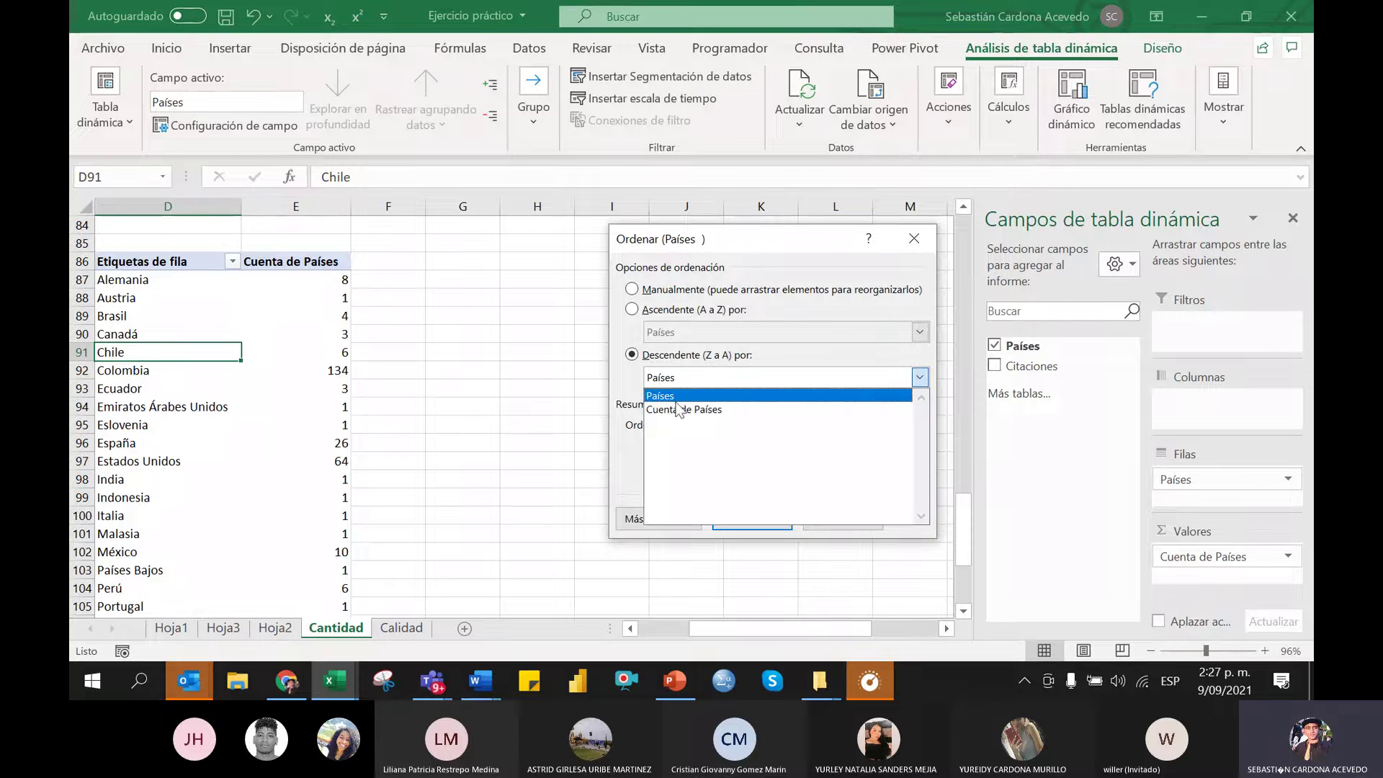
{"action": "left_click", "coordinate": [679, 410]}
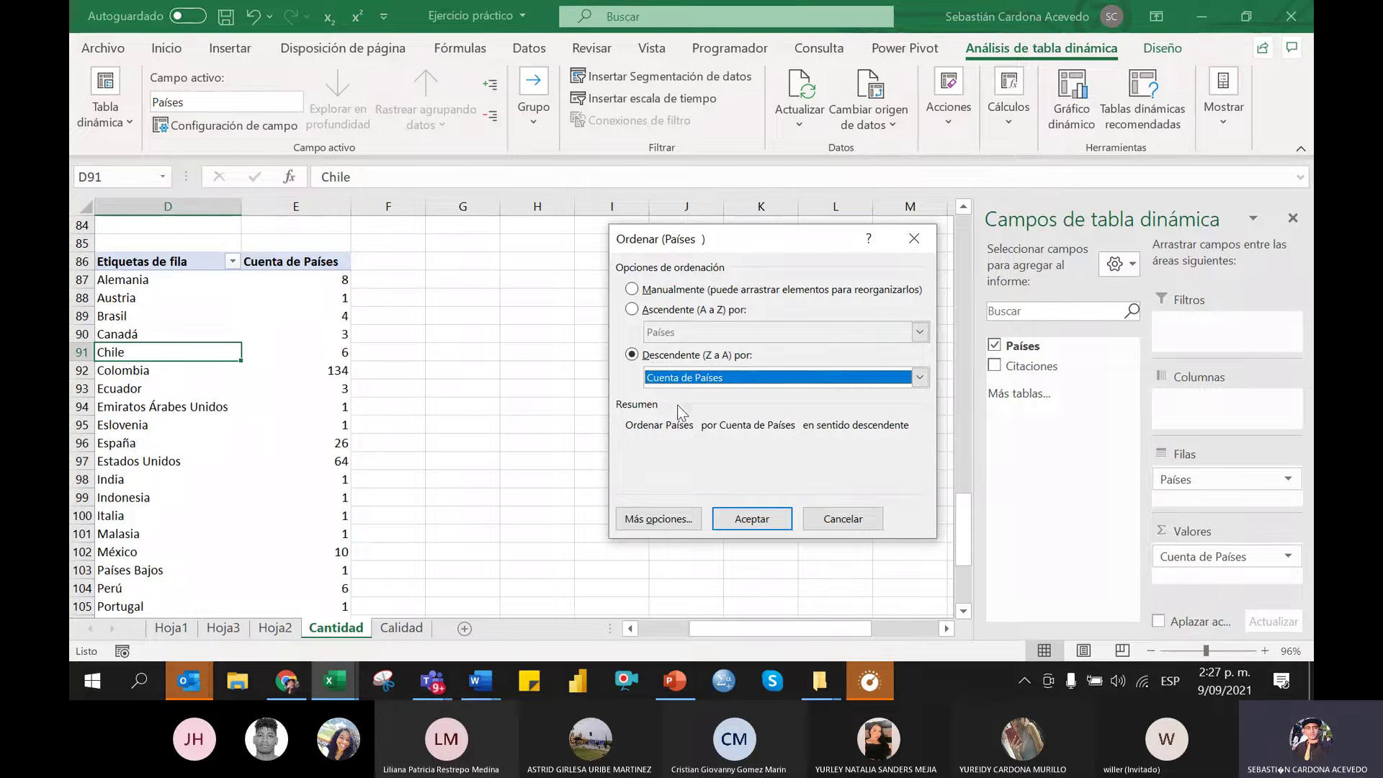
{"action": "left_click", "coordinate": [744, 520]}
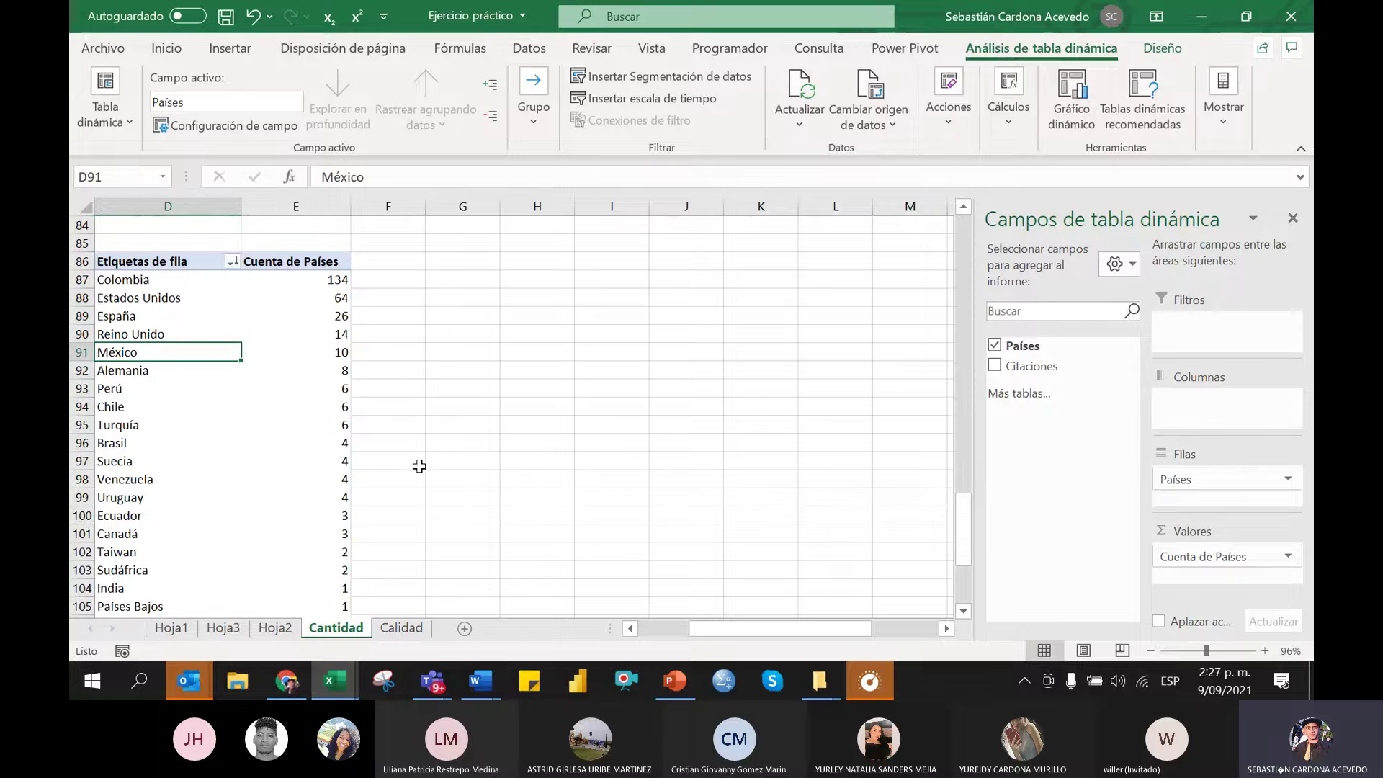
{"action": "scroll", "coordinate": [349, 420], "scroll_direction": "down", "scroll_amount": 4}
{"action": "scroll", "coordinate": [332, 404], "scroll_direction": "up", "scroll_amount": 5}
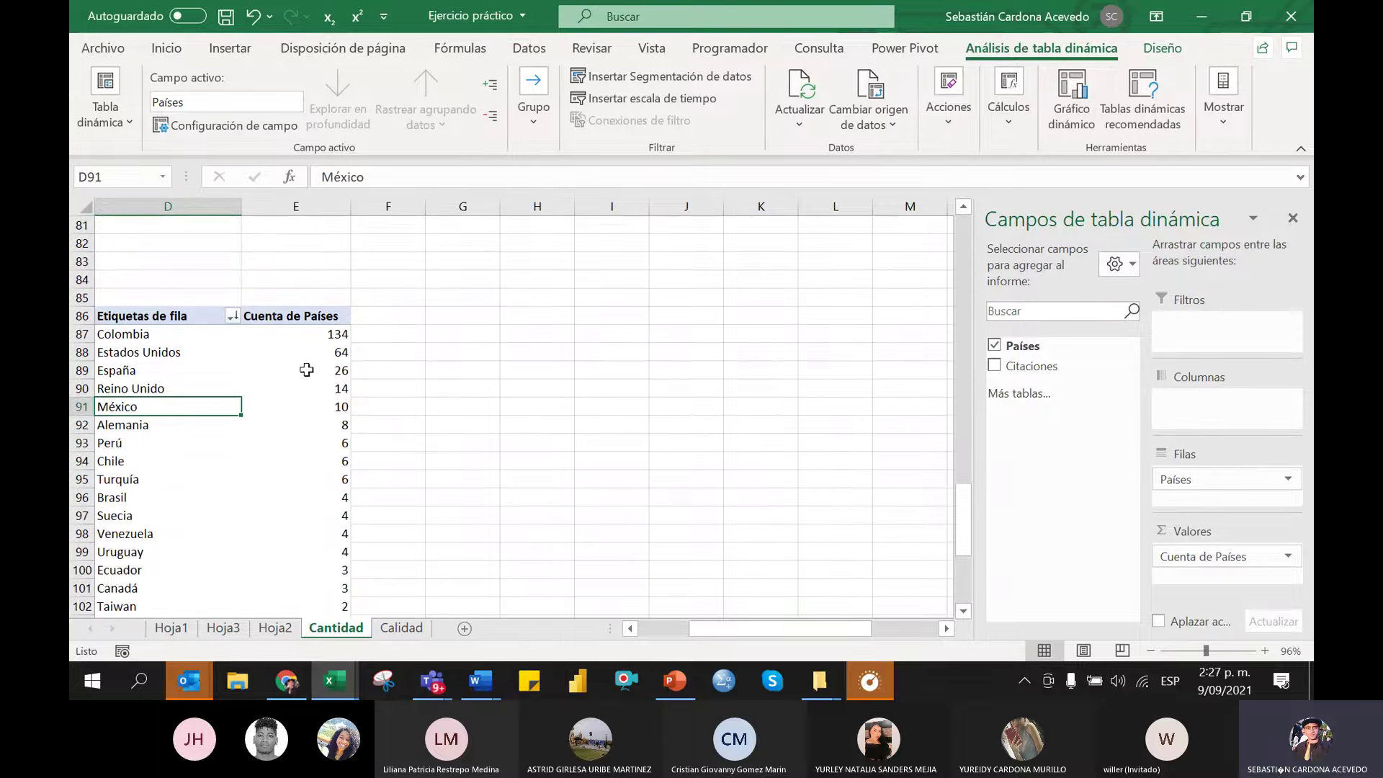
Review the sorted country counts and filter the (en blanco) item out of the row labels
{"action": "left_click", "coordinate": [300, 334]}
{"action": "scroll", "coordinate": [298, 364], "scroll_direction": "down", "scroll_amount": 2}
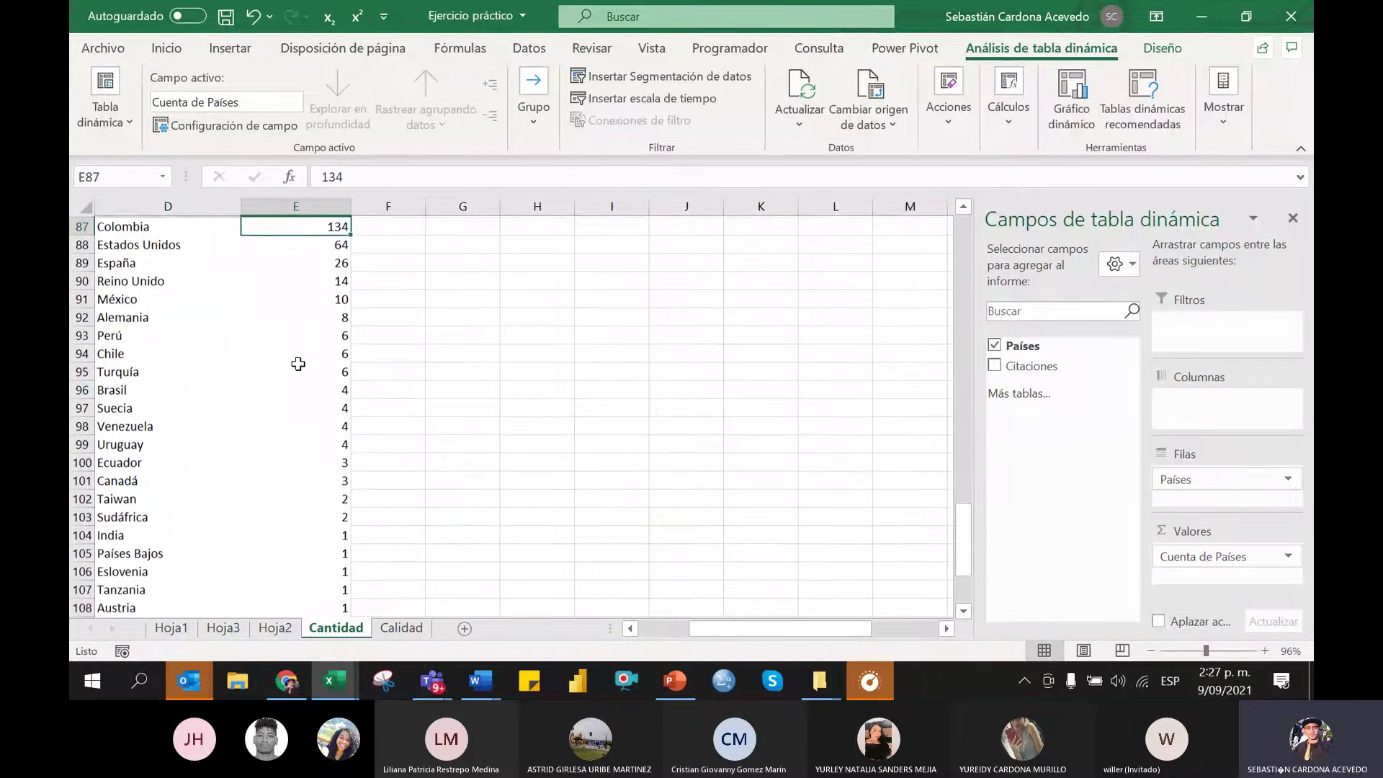
{"action": "scroll", "coordinate": [298, 364], "scroll_direction": "down", "scroll_amount": 4}
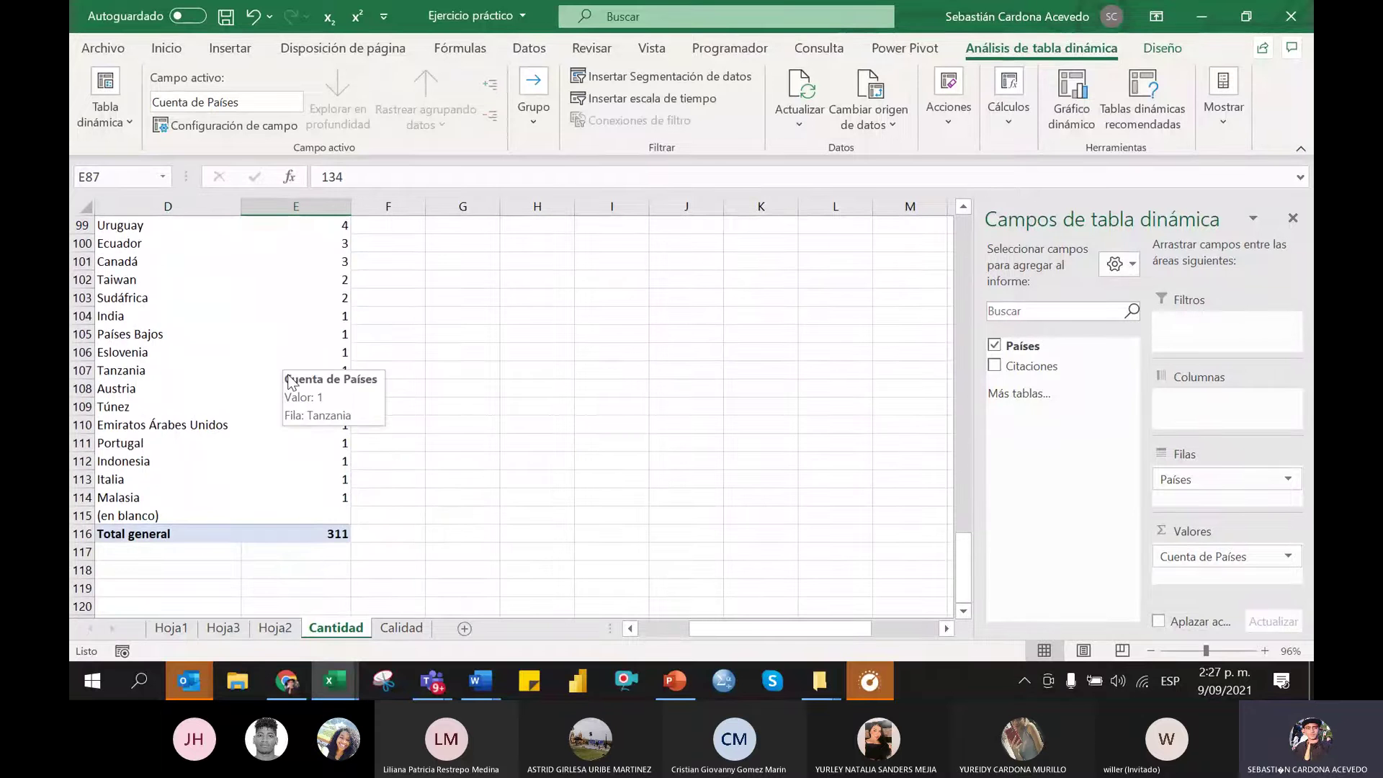
{"action": "scroll", "coordinate": [292, 382], "scroll_direction": "up", "scroll_amount": 6}
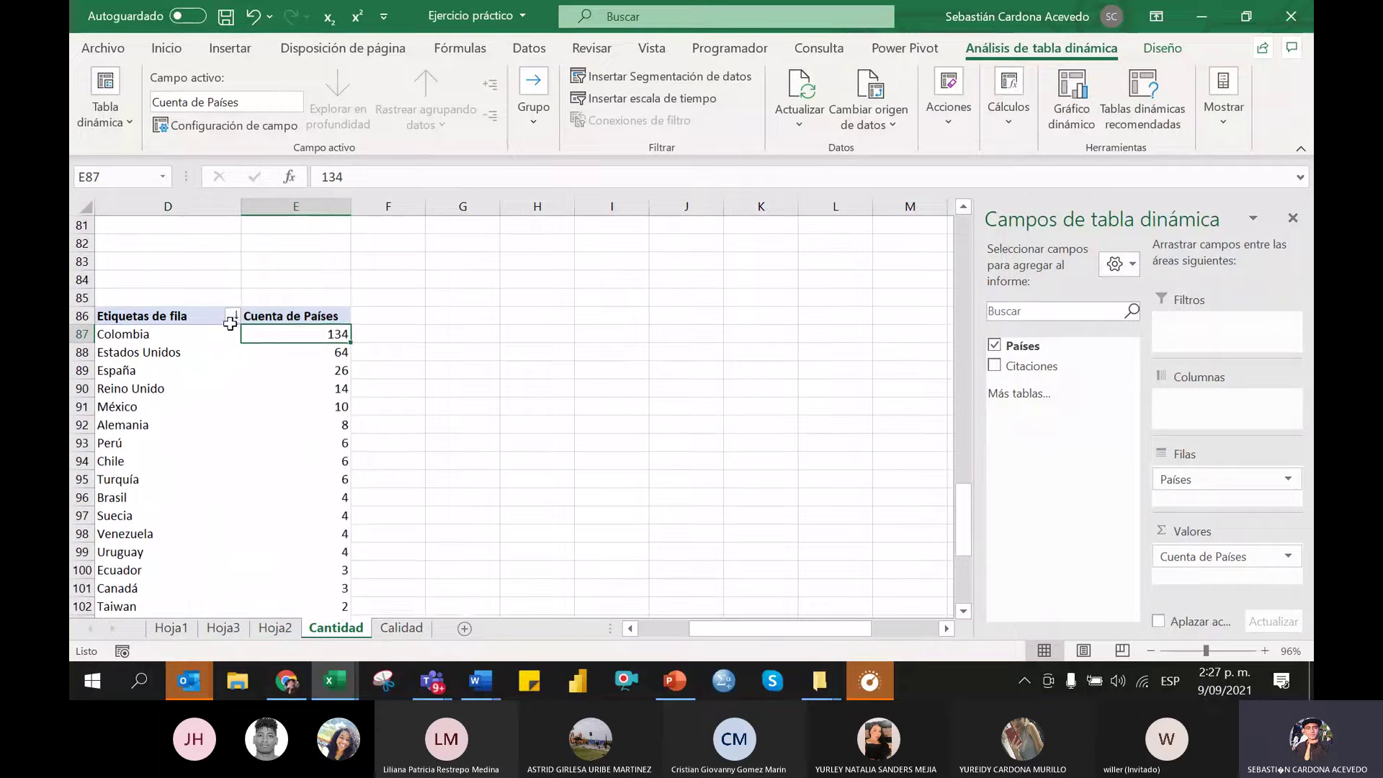
{"action": "left_click", "coordinate": [232, 315]}
{"action": "left_click_drag", "start_coordinate": [492, 464], "coordinate": [498, 580]}
{"action": "left_click", "coordinate": [308, 580]}
{"action": "left_click", "coordinate": [376, 632]}
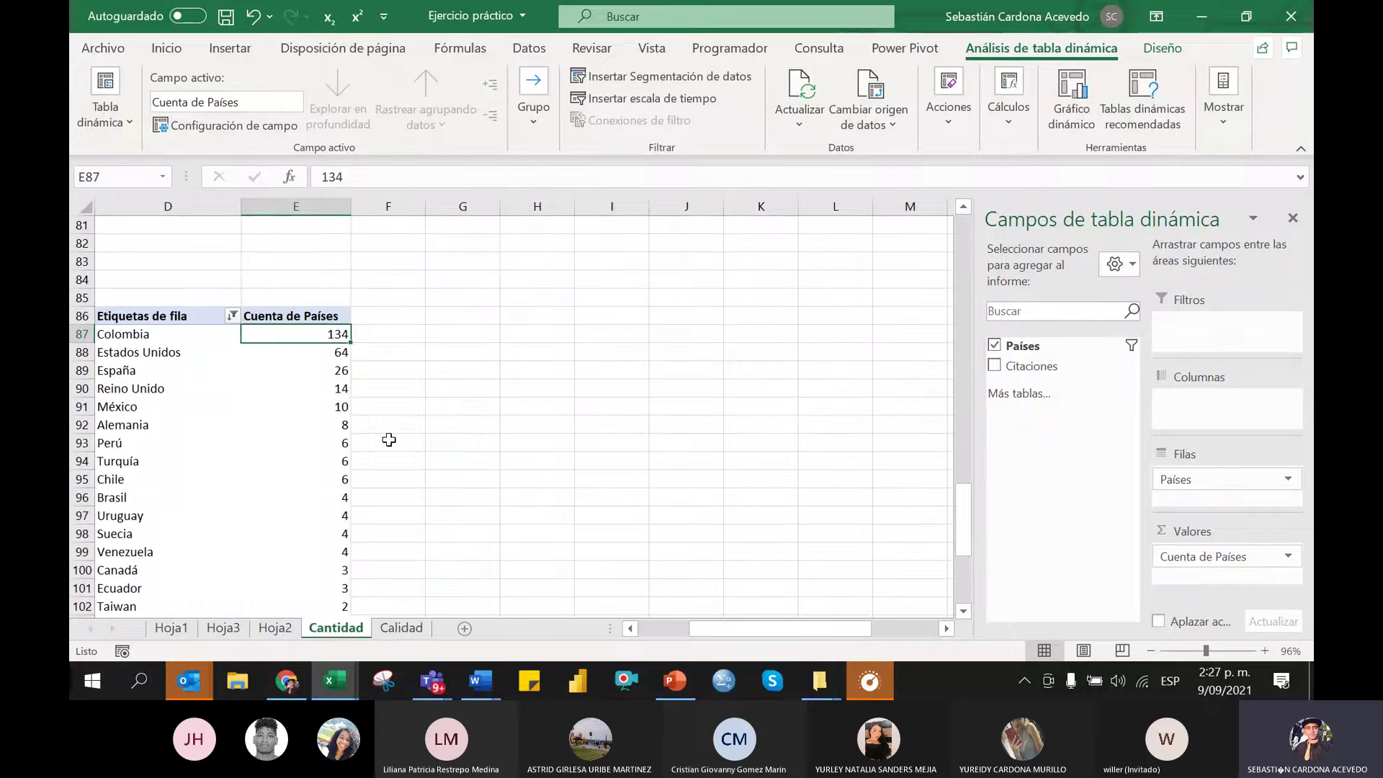
{"action": "scroll", "coordinate": [389, 440], "scroll_direction": "down", "scroll_amount": 1}
{"action": "scroll", "coordinate": [389, 440], "scroll_direction": "down", "scroll_amount": 7}
{"action": "scroll", "coordinate": [382, 435], "scroll_direction": "up", "scroll_amount": 3}
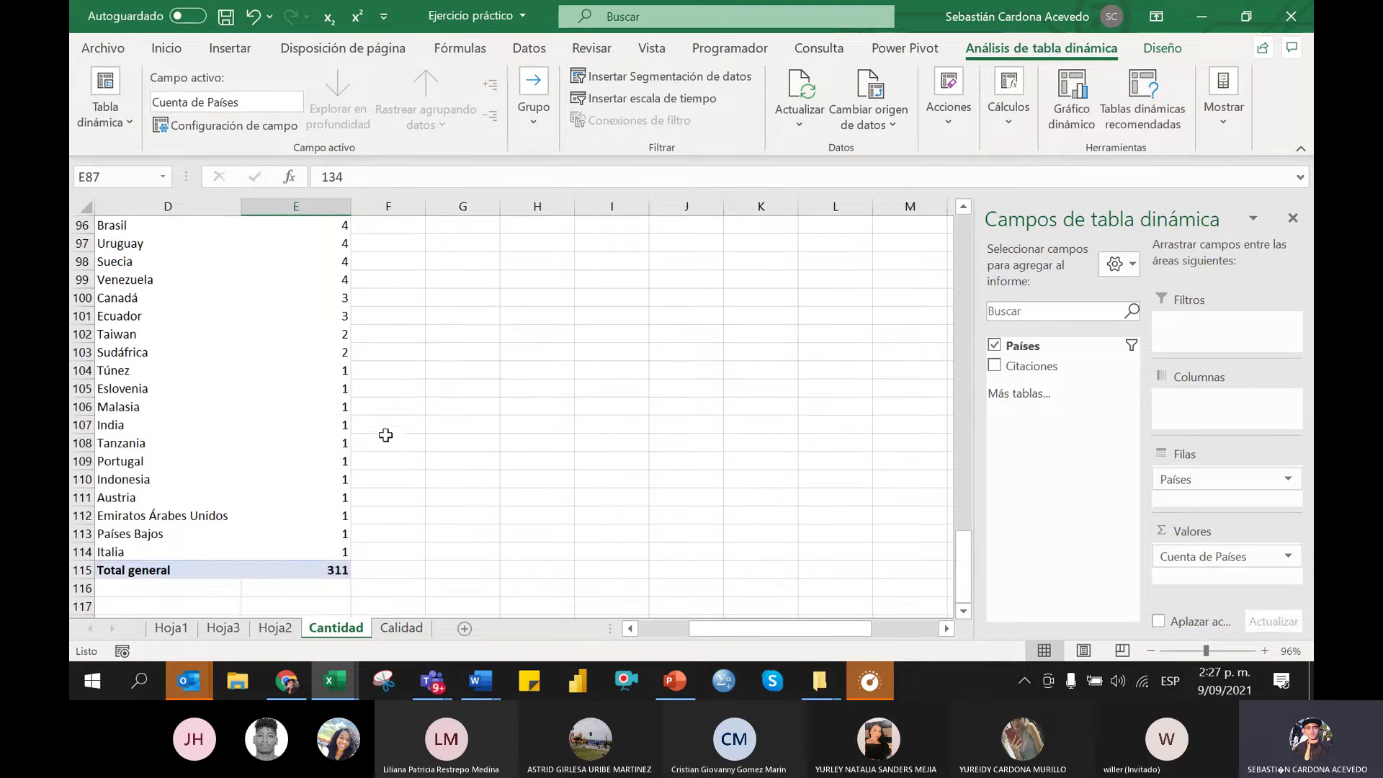
{"action": "scroll", "coordinate": [387, 424], "scroll_direction": "up", "scroll_amount": 4}
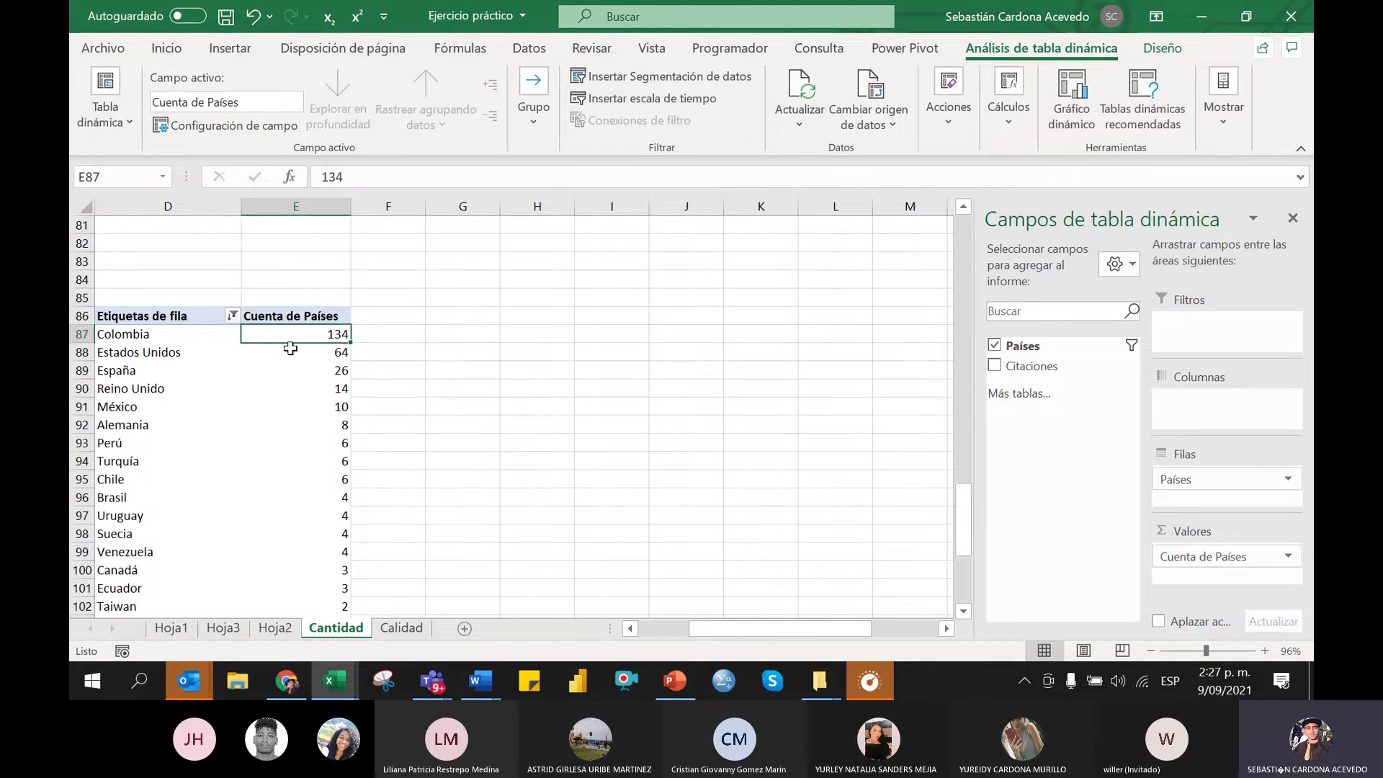
{"action": "left_click", "coordinate": [174, 341]}
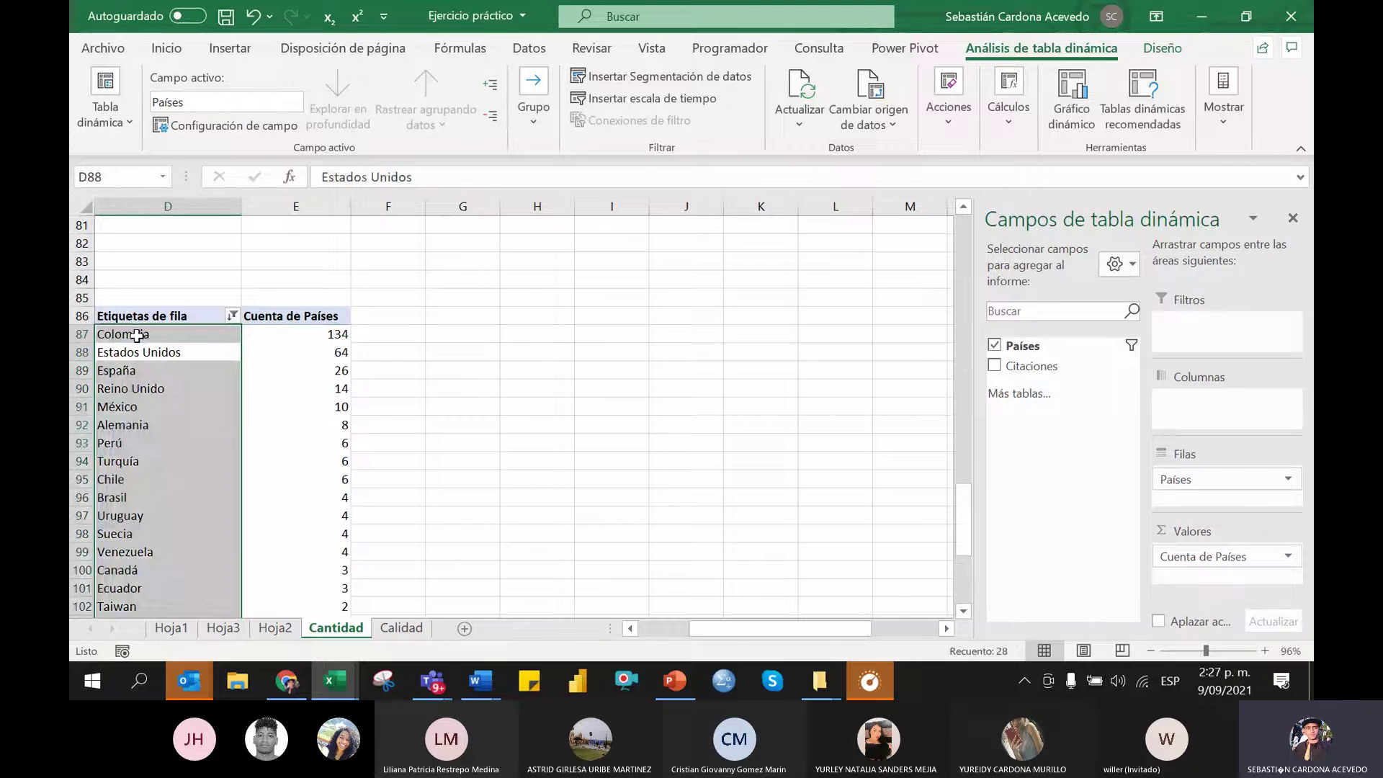
{"action": "left_click", "coordinate": [137, 335]}
{"action": "left_click", "coordinate": [430, 369]}
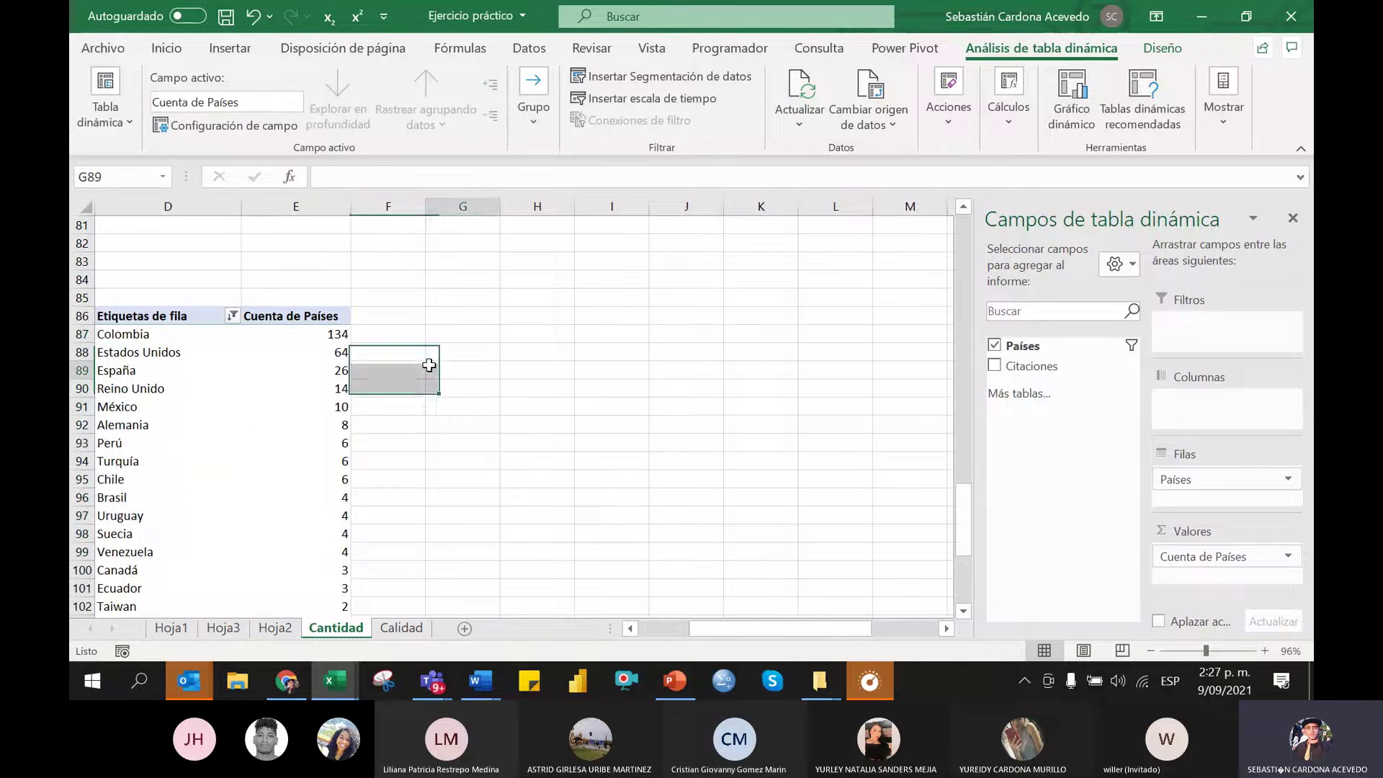
{"action": "scroll", "coordinate": [429, 356], "scroll_direction": "down", "scroll_amount": 2}
{"action": "scroll", "coordinate": [392, 312], "scroll_direction": "up", "scroll_amount": 2}
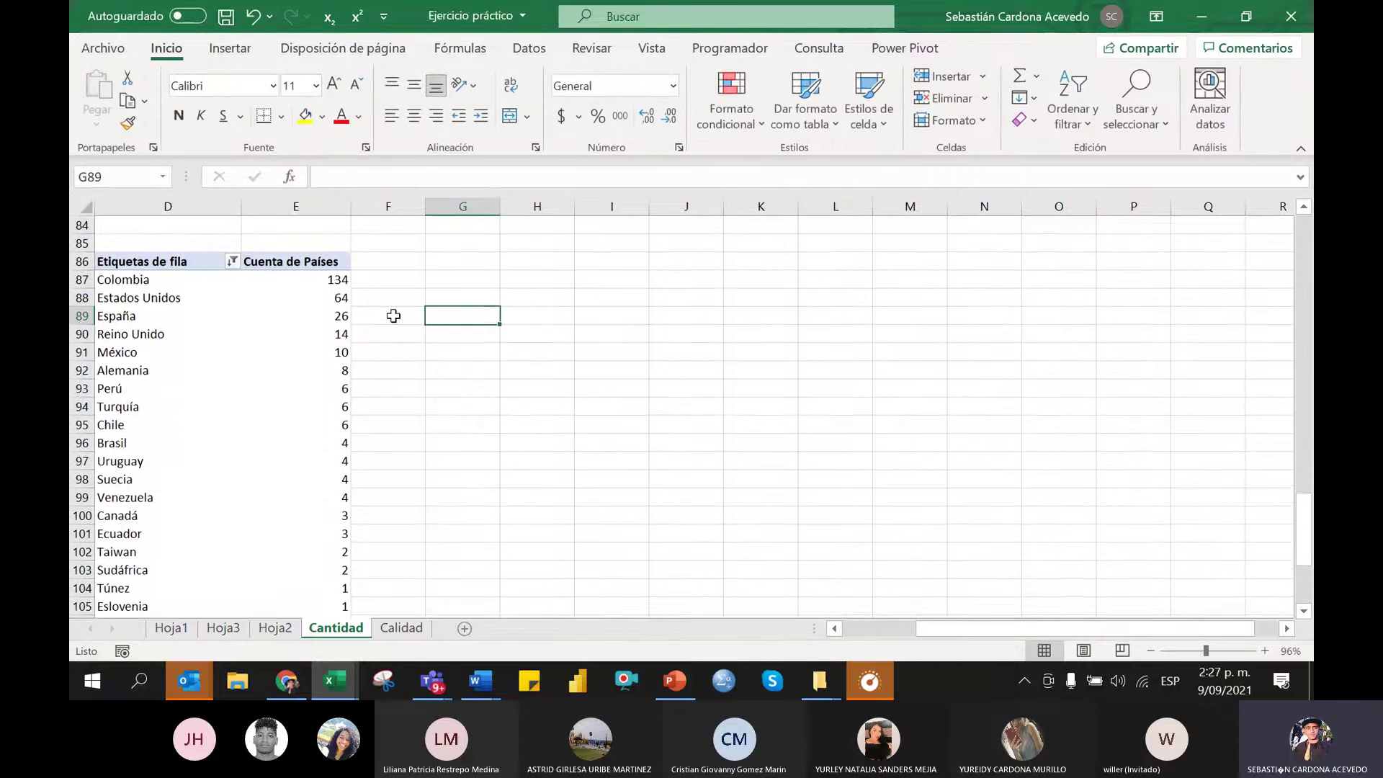
Add the heading Acumulada in F86 and start the running total with =E87 in F87
{"action": "left_click", "coordinate": [392, 312]}
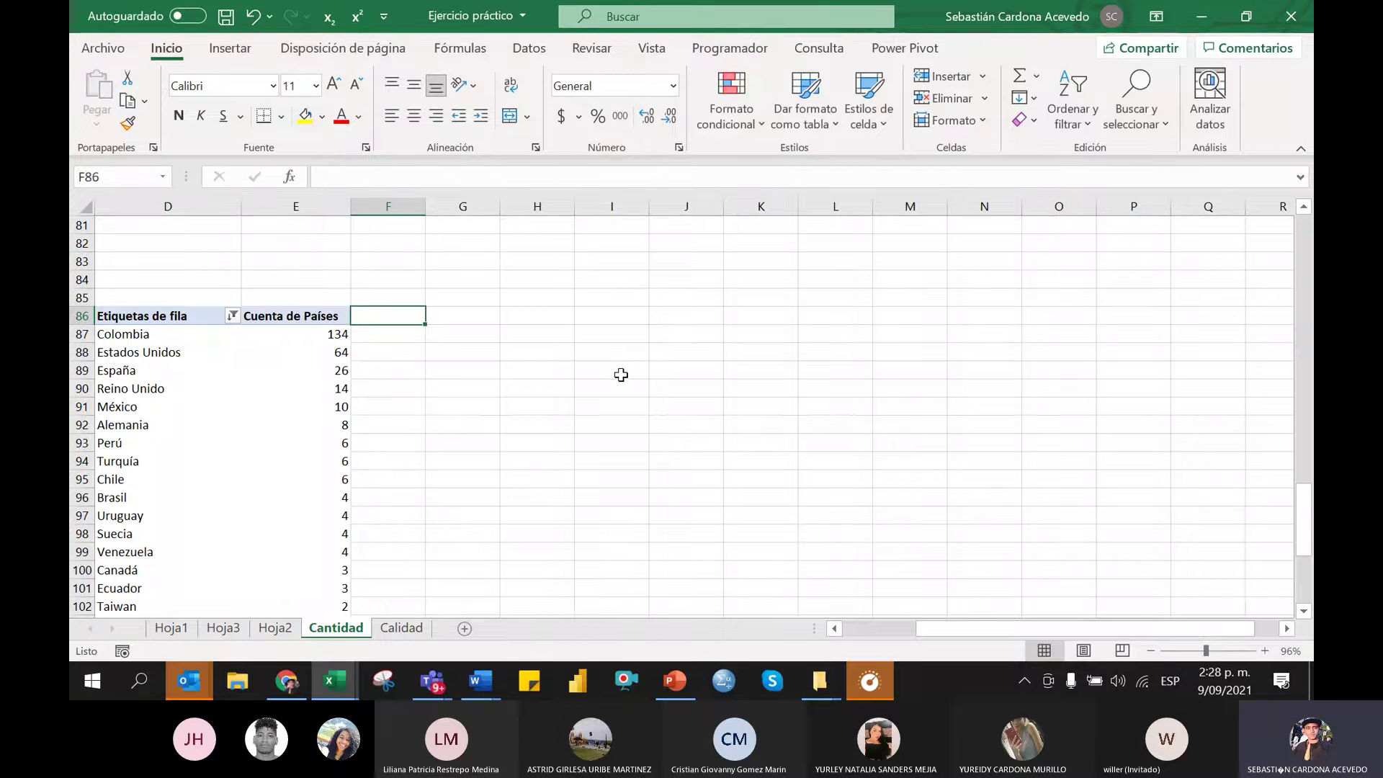
{"action": "type", "text": "Acumulada"}
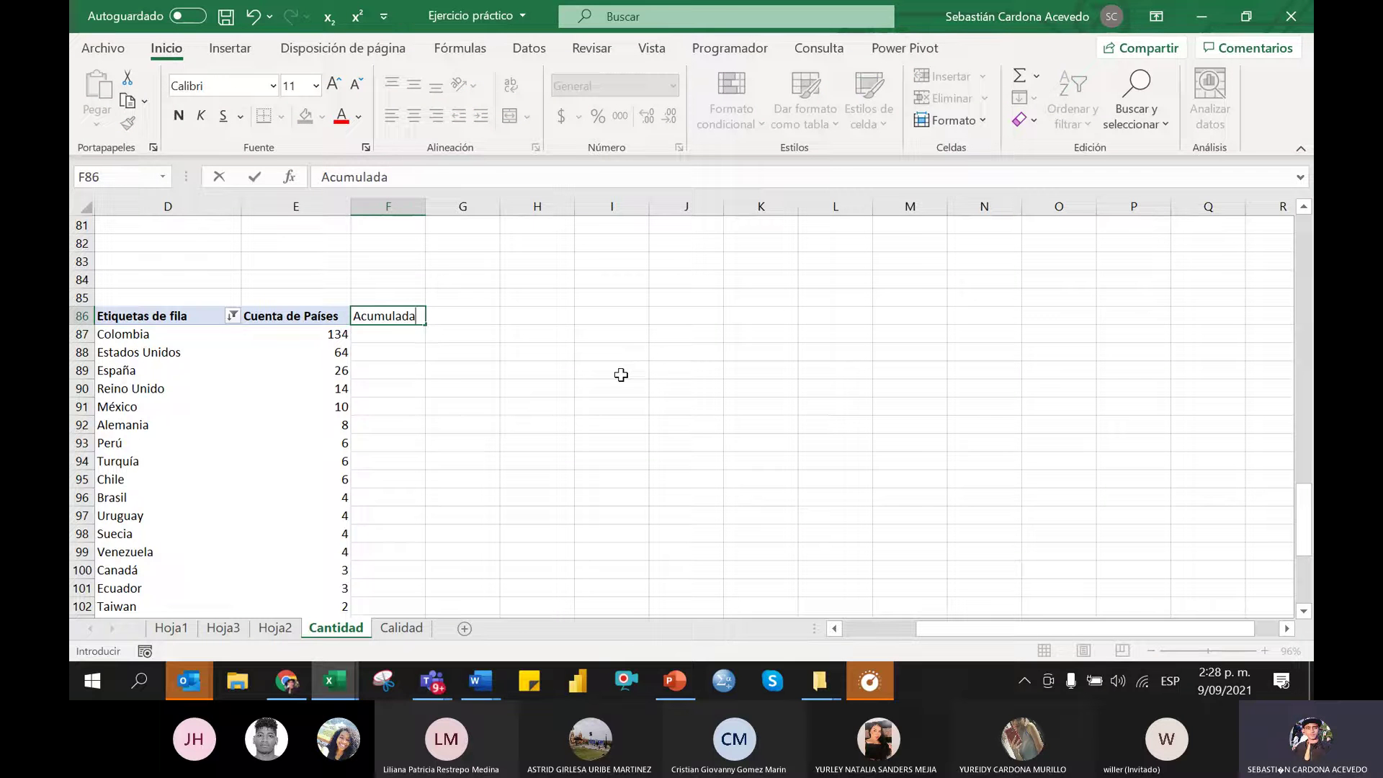
{"action": "key", "text": "Return"}
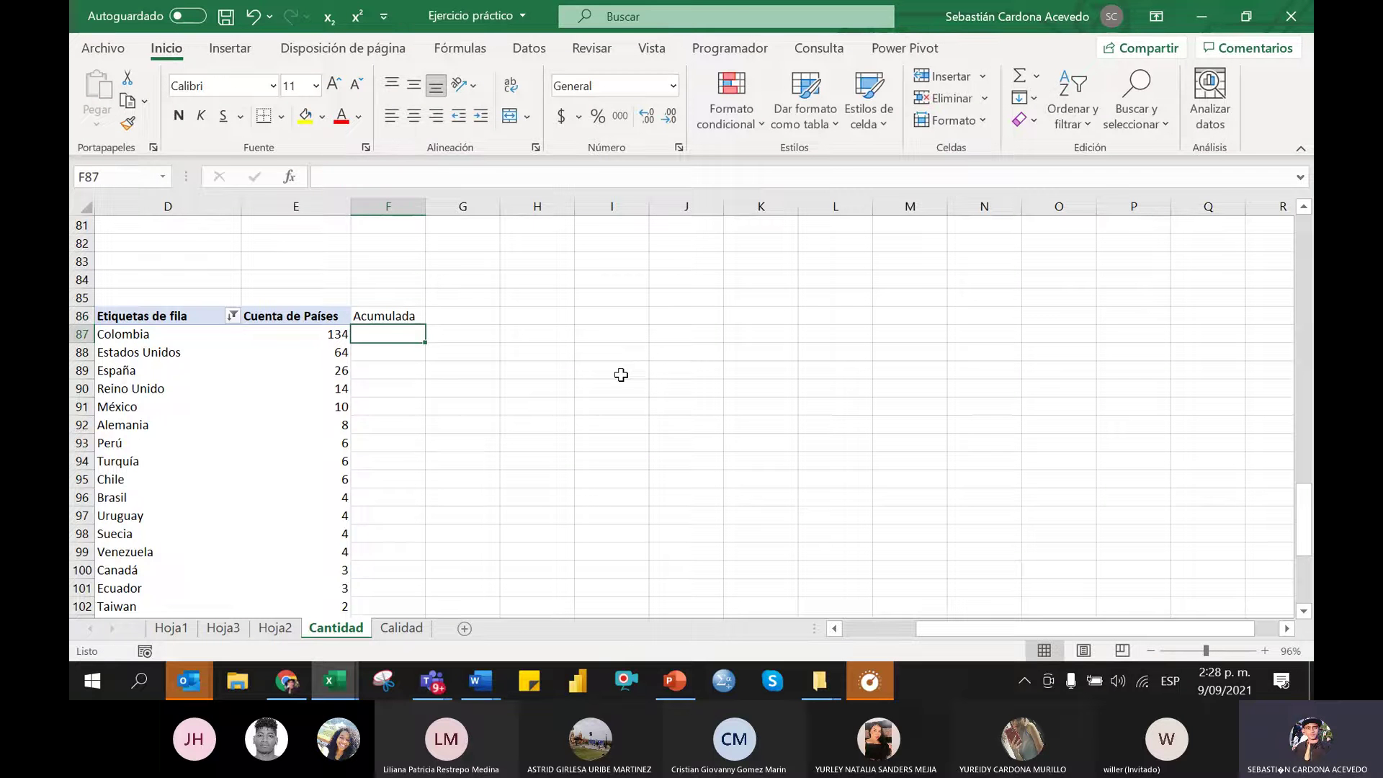
{"action": "type", "text": "=E87"}
{"action": "key", "text": "Return"}
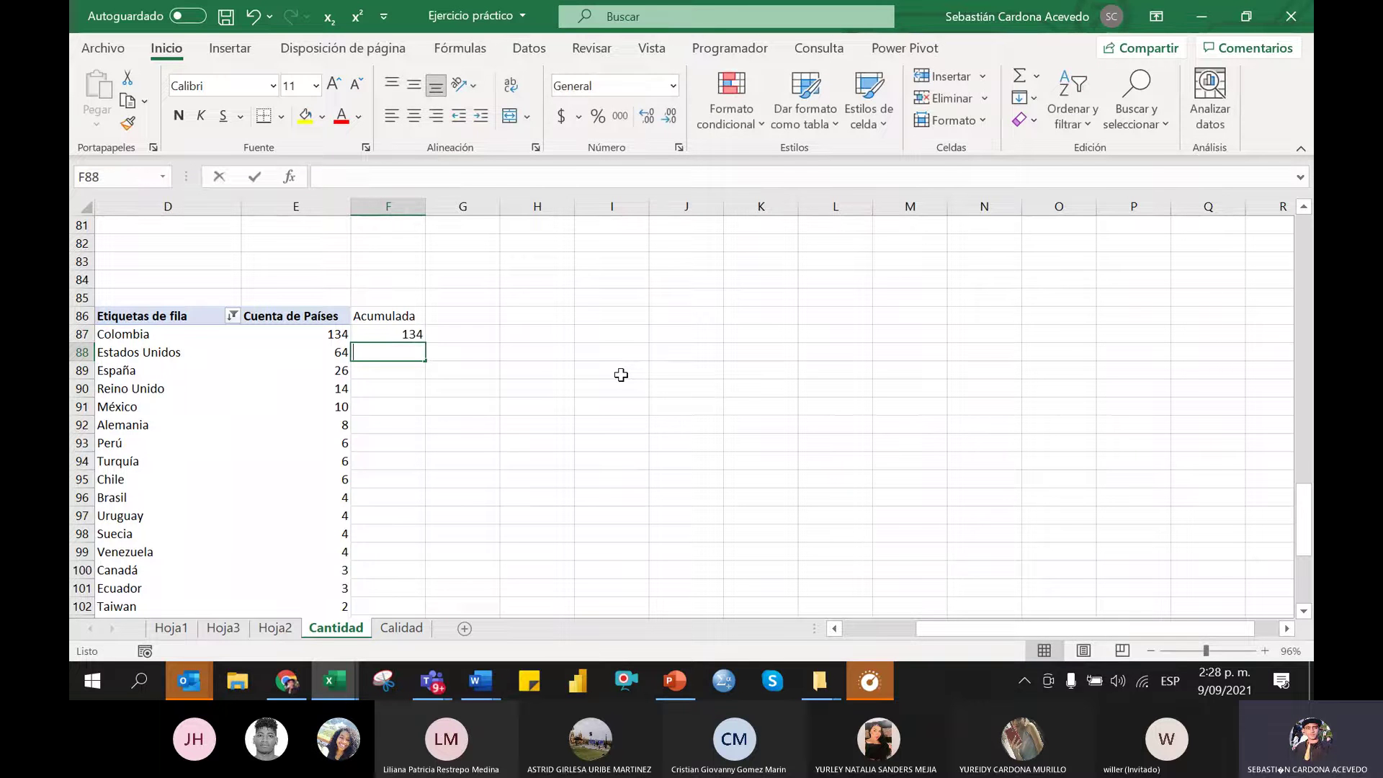
Enter =F87+E88 in F88 and fill the running-total formula down the Acumulada column
{"action": "type", "text": "="}
{"action": "key", "text": "Up"}
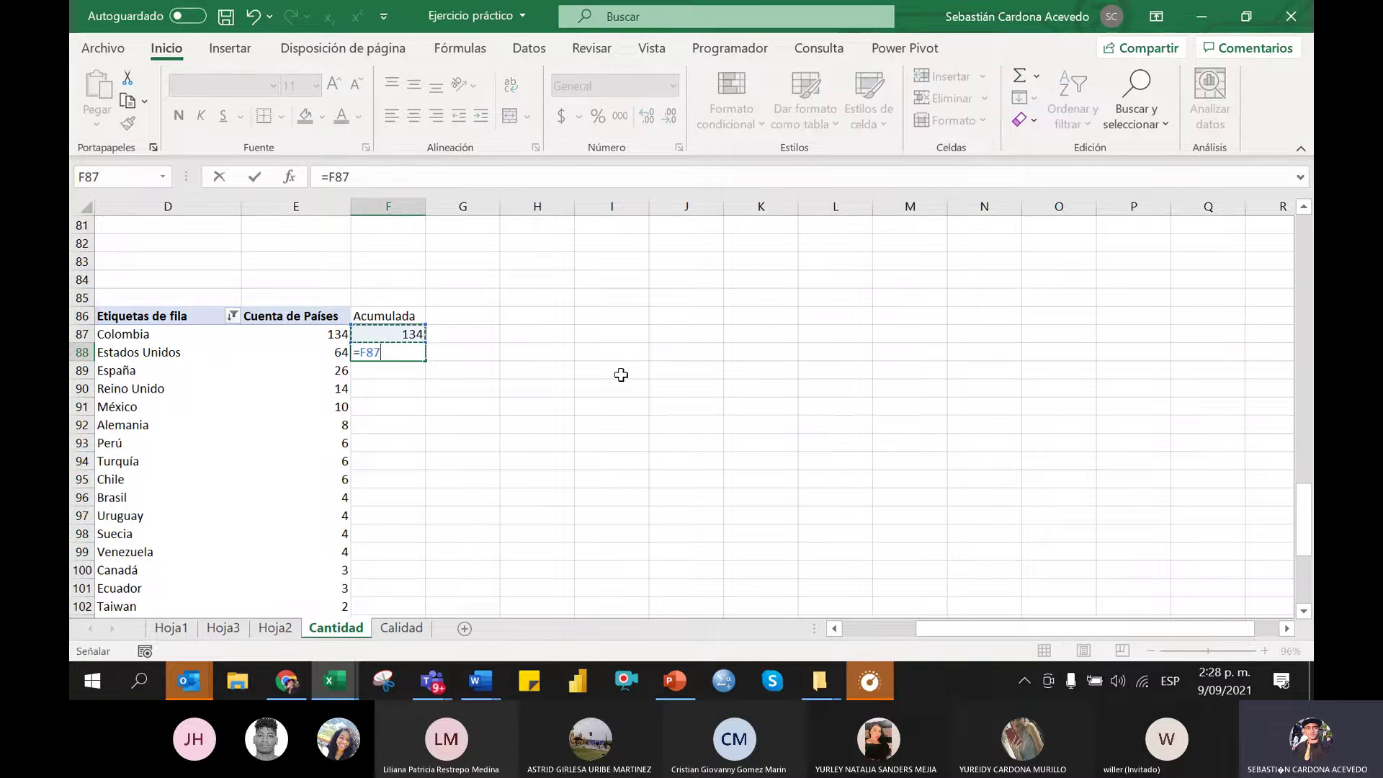
{"action": "type", "text": "+"}
{"action": "type", "text": "e88"}
{"action": "key", "text": "Return"}
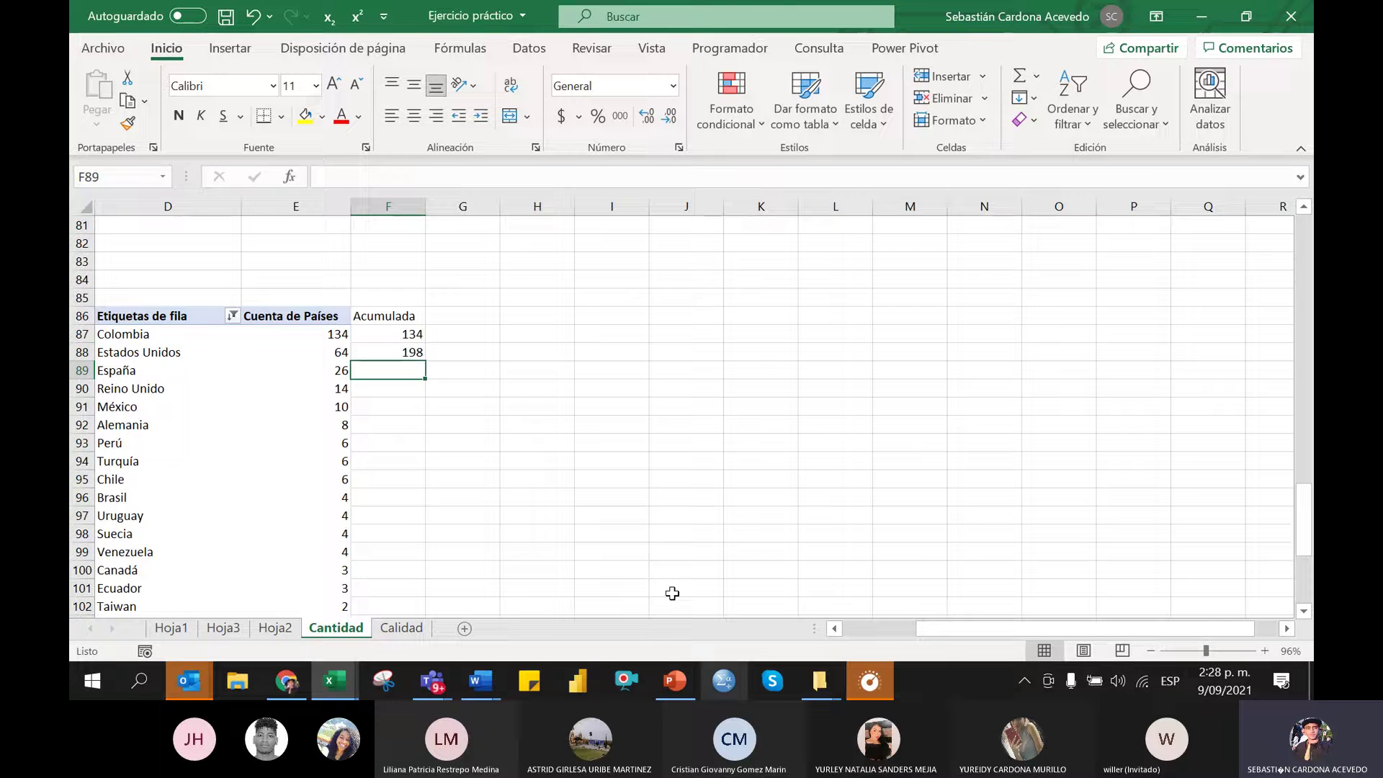
{"action": "left_click", "coordinate": [417, 354]}
{"action": "double_click", "coordinate": [419, 356]}
{"action": "scroll", "coordinate": [425, 465], "scroll_direction": "down", "scroll_amount": 4}
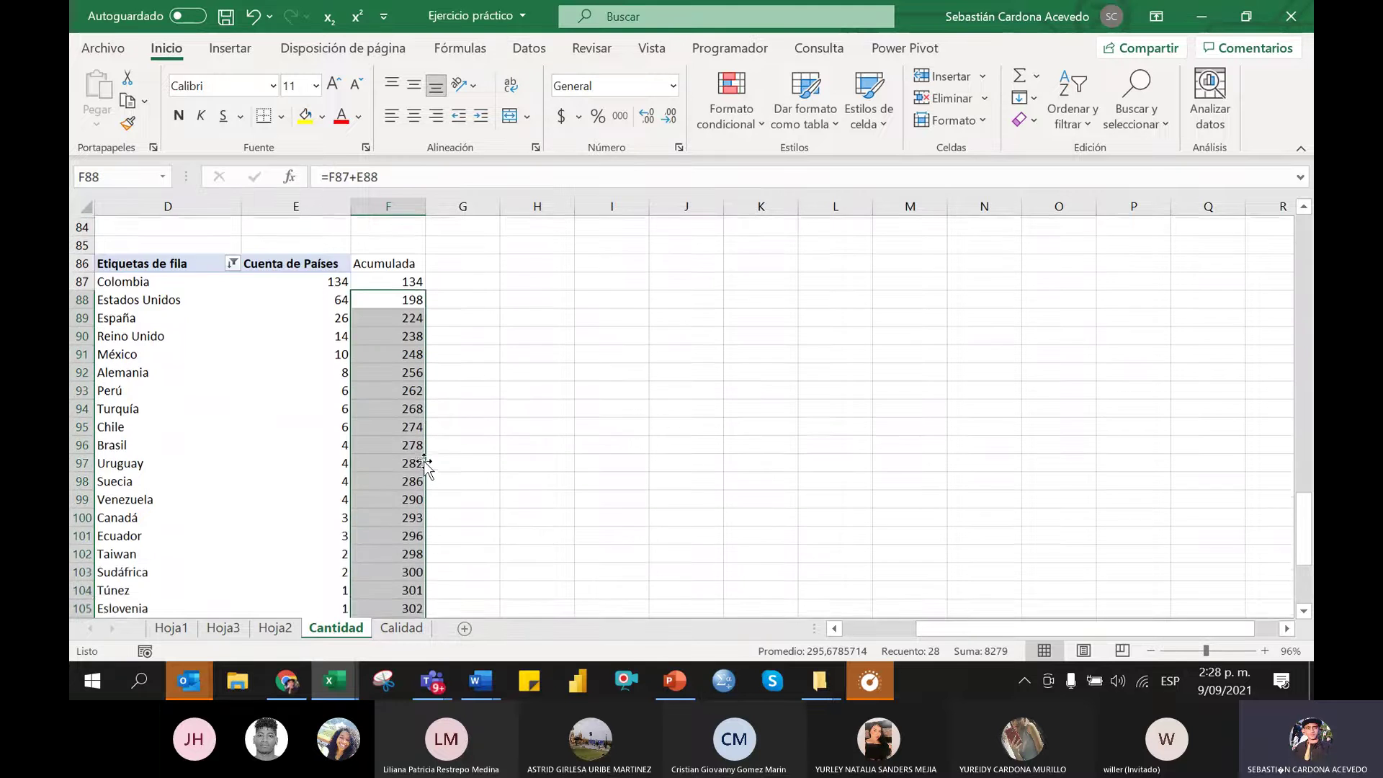
{"action": "scroll", "coordinate": [425, 465], "scroll_direction": "down", "scroll_amount": 4}
Clear the running-total formula beside Total general in F115 and check the last accumulated value against the pivot total
{"action": "left_click", "coordinate": [409, 406]}
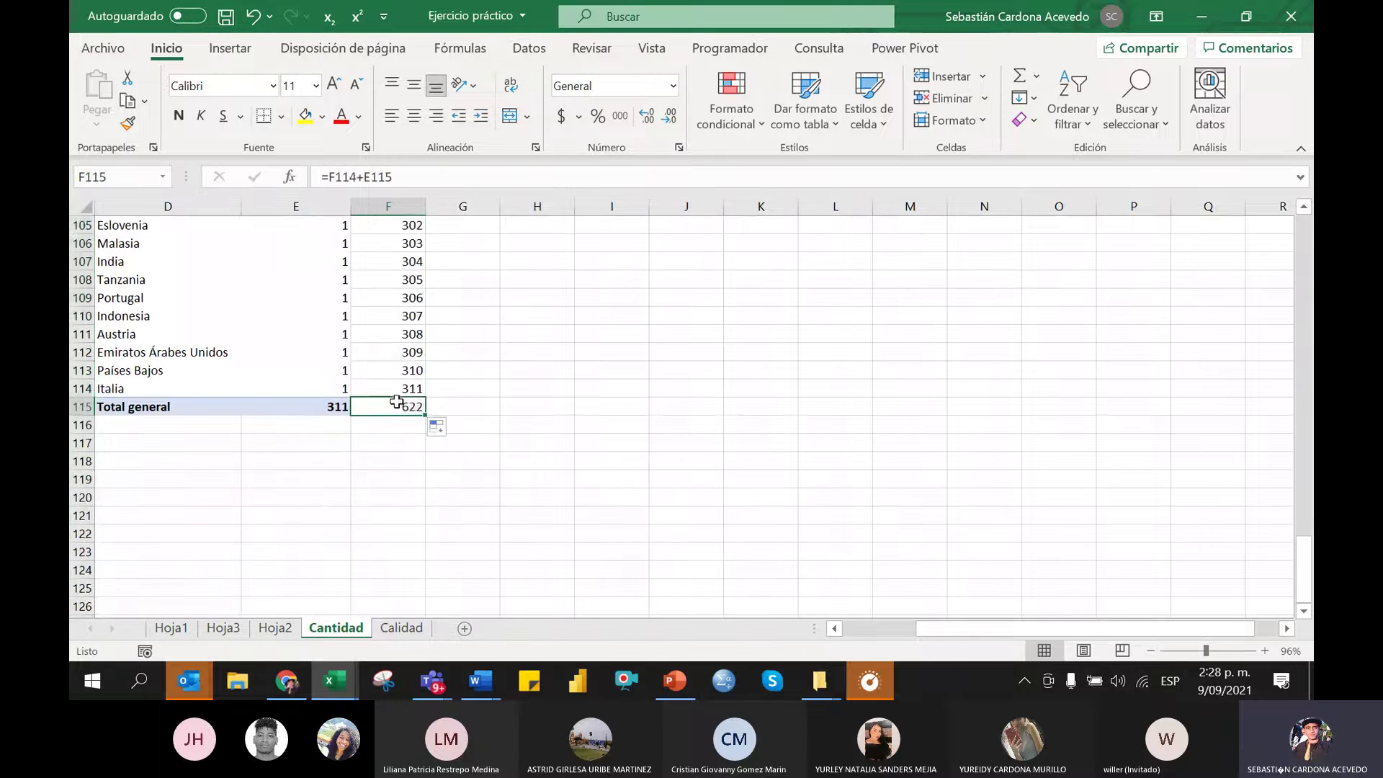
{"action": "key", "text": "Delete"}
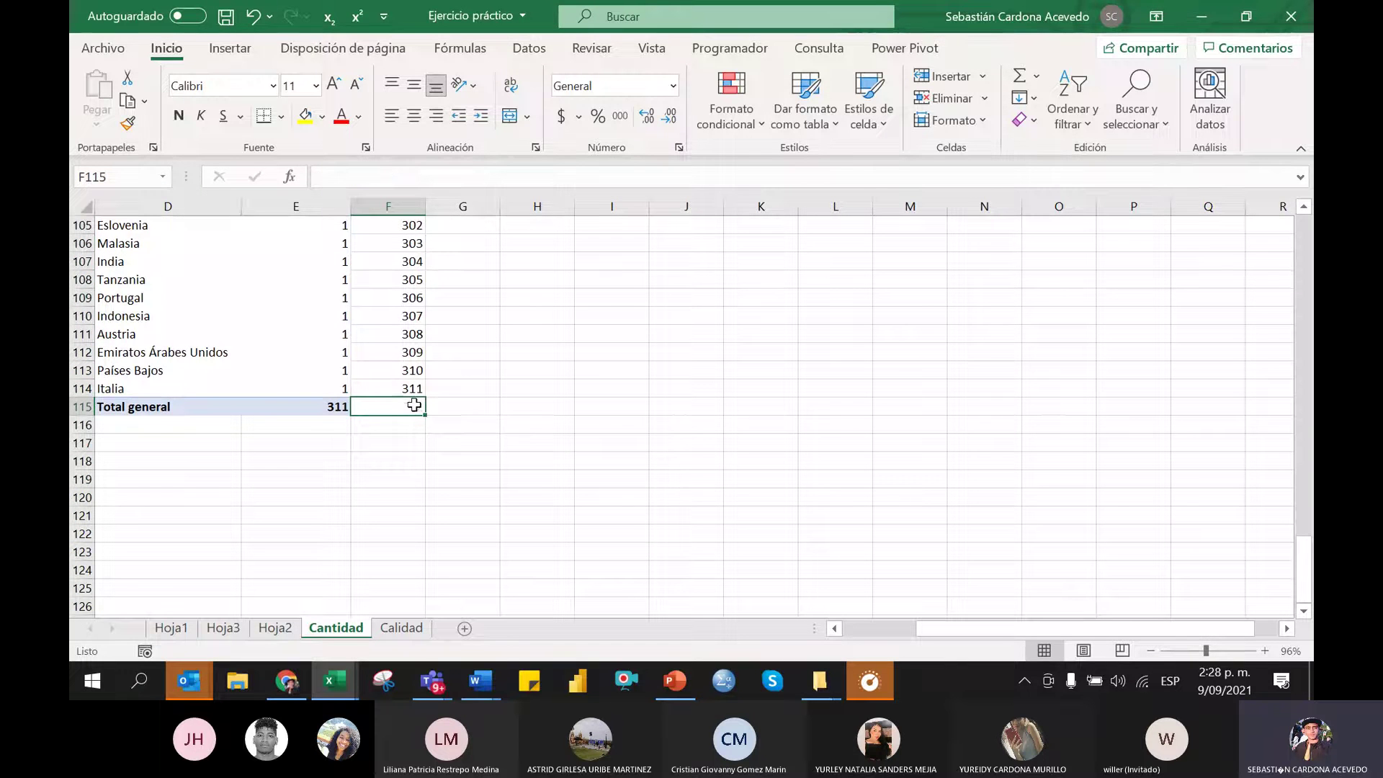
{"action": "left_click", "coordinate": [326, 411]}
{"action": "left_click", "coordinate": [393, 390]}
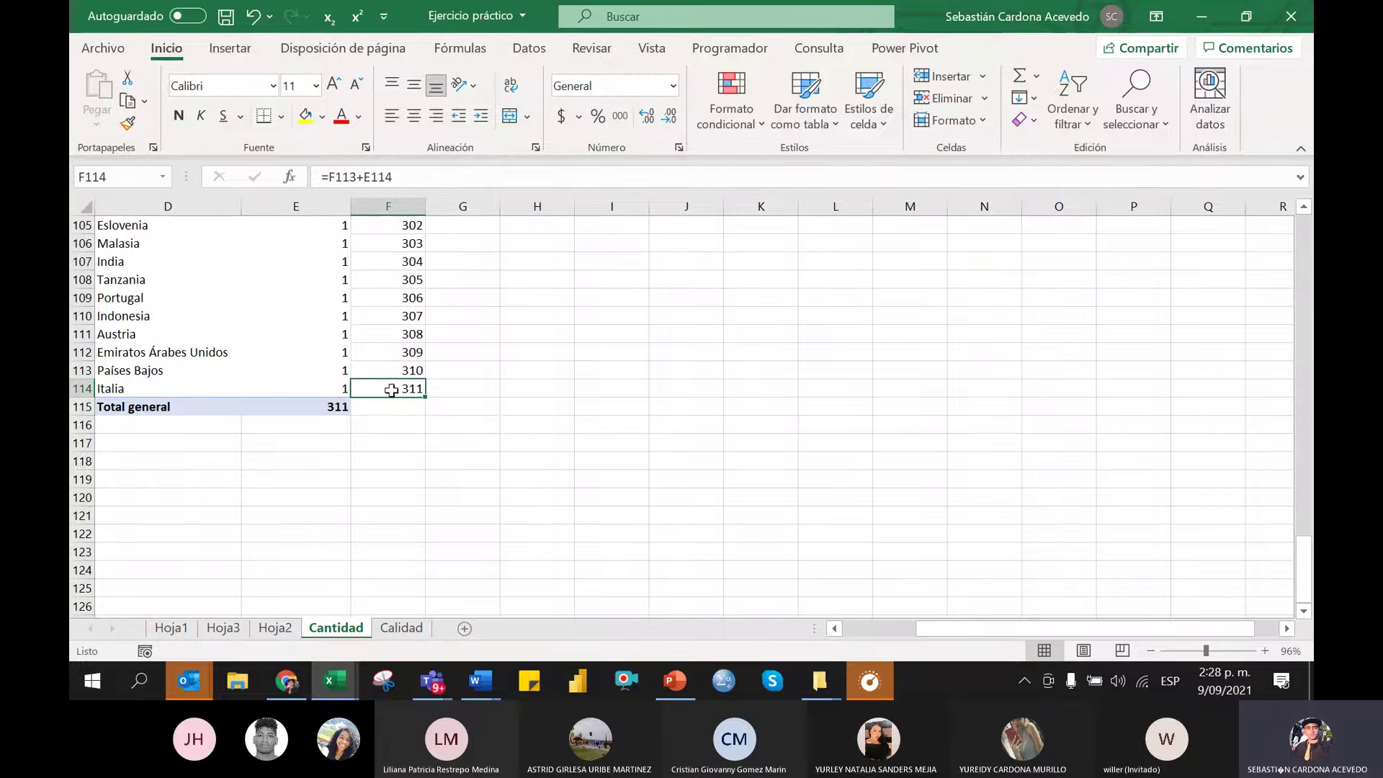
{"action": "scroll", "coordinate": [432, 369], "scroll_direction": "up", "scroll_amount": 6}
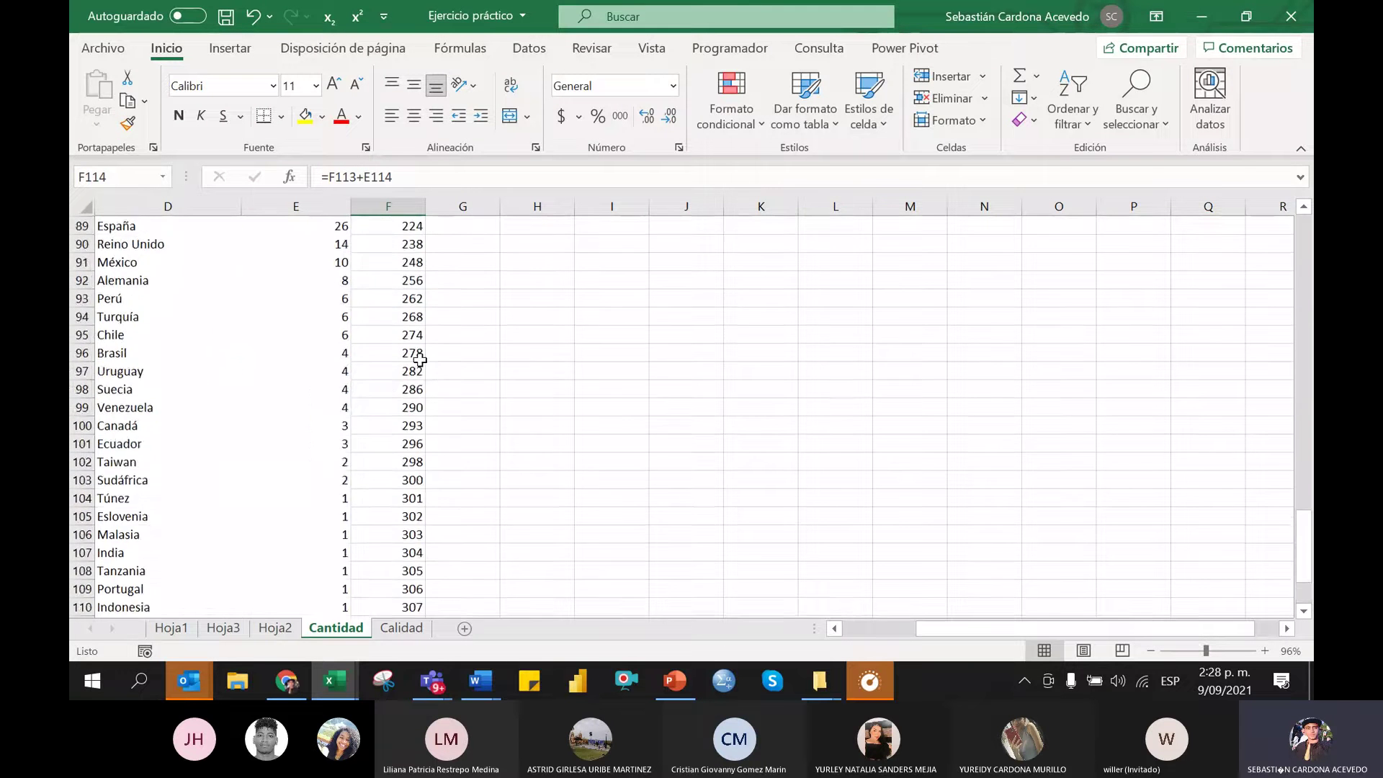
{"action": "scroll", "coordinate": [448, 368], "scroll_direction": "down", "scroll_amount": 6}
{"action": "scroll", "coordinate": [448, 369], "scroll_direction": "up", "scroll_amount": 9}
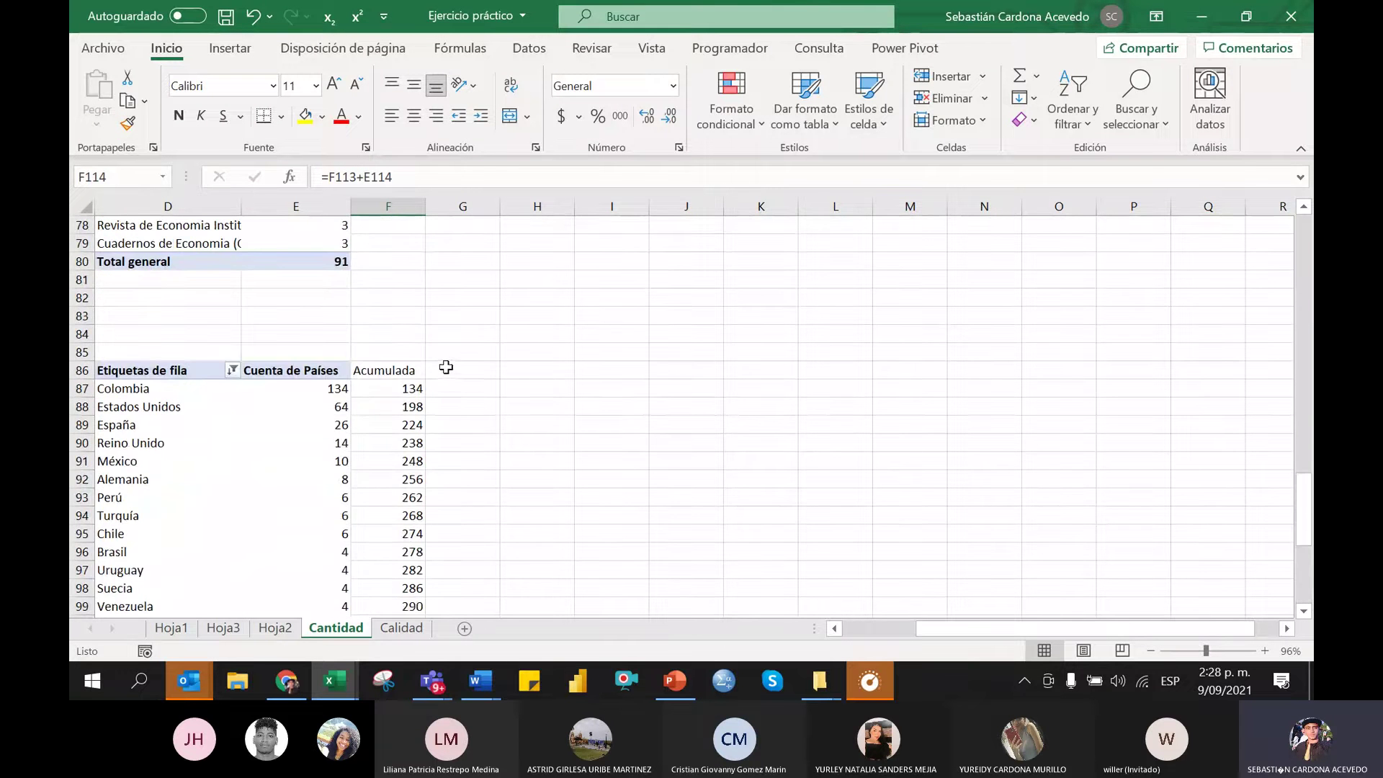
Add the heading Porcentaje in G86, beside the Acumulada heading
{"action": "left_click", "coordinate": [448, 371]}
{"action": "scroll", "coordinate": [421, 385], "scroll_direction": "down", "scroll_amount": 4}
{"action": "scroll", "coordinate": [421, 386], "scroll_direction": "up", "scroll_amount": 4}
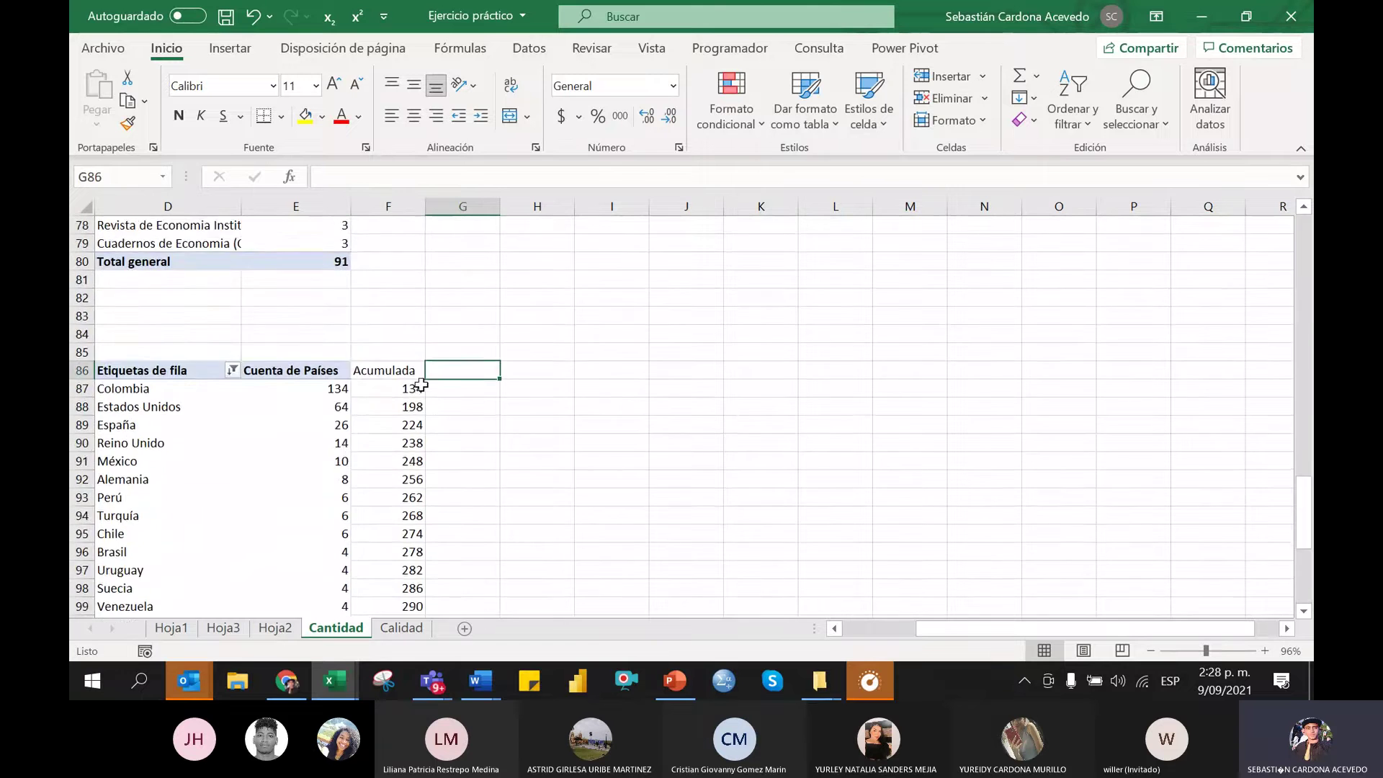
{"action": "scroll", "coordinate": [421, 385], "scroll_direction": "down", "scroll_amount": 5}
{"action": "scroll", "coordinate": [421, 385], "scroll_direction": "down", "scroll_amount": 5}
{"action": "scroll", "coordinate": [422, 385], "scroll_direction": "up", "scroll_amount": 11}
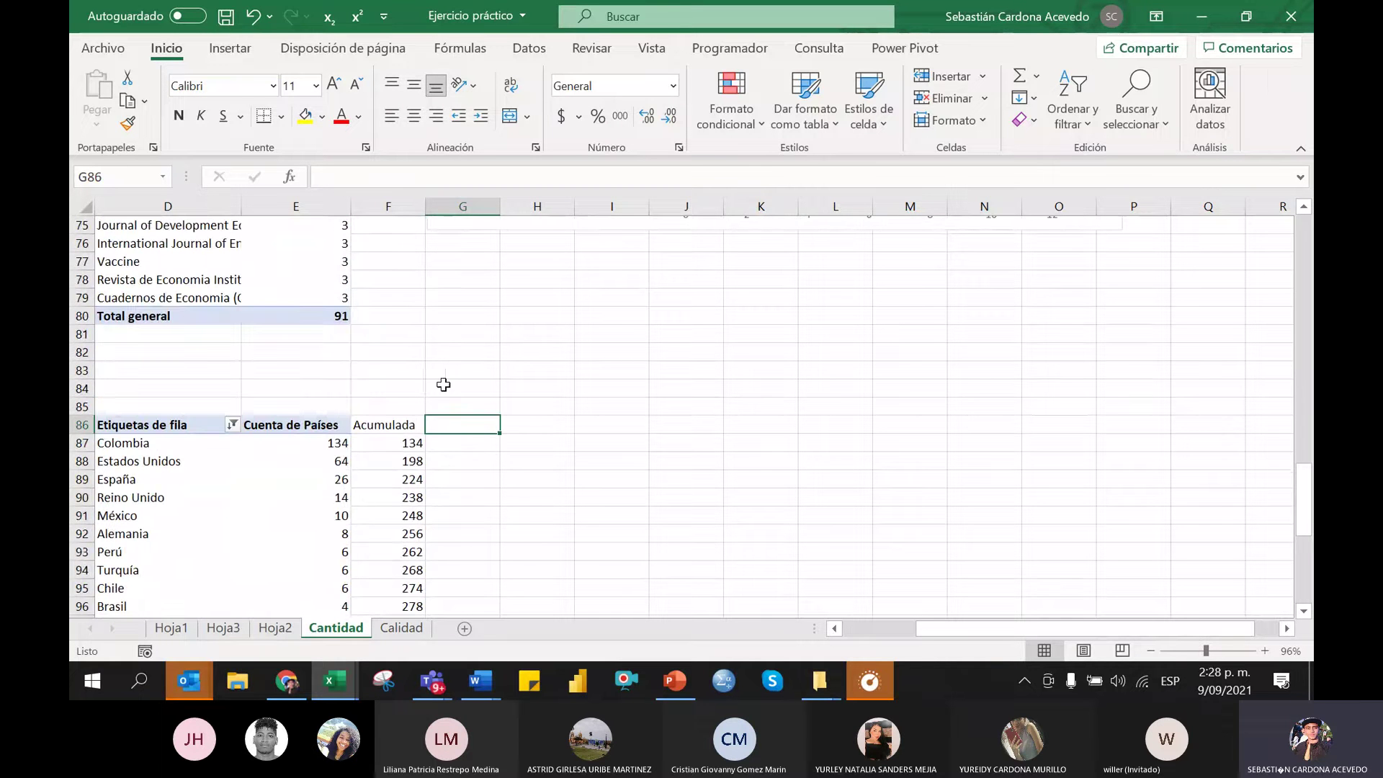
{"action": "type", "text": "Porcentaje"}
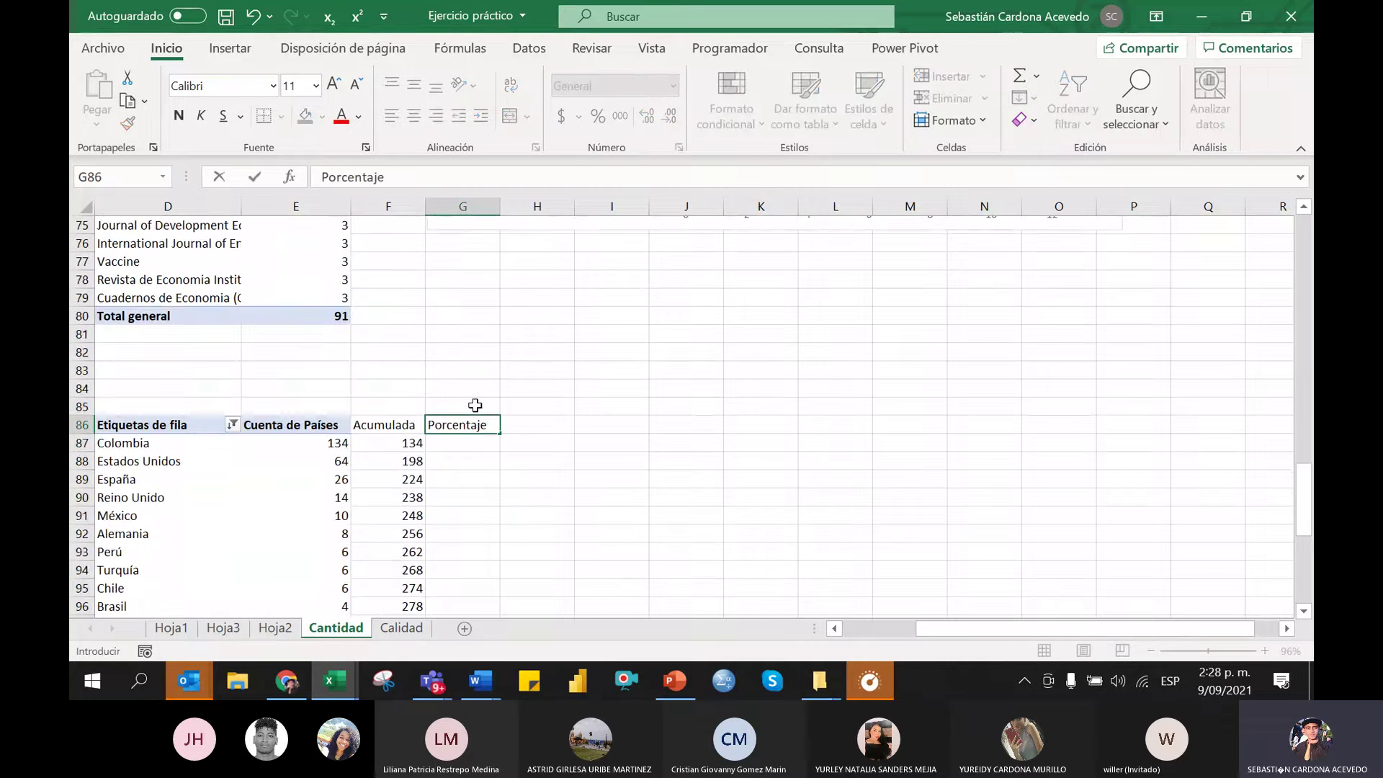
{"action": "key", "text": "Return"}
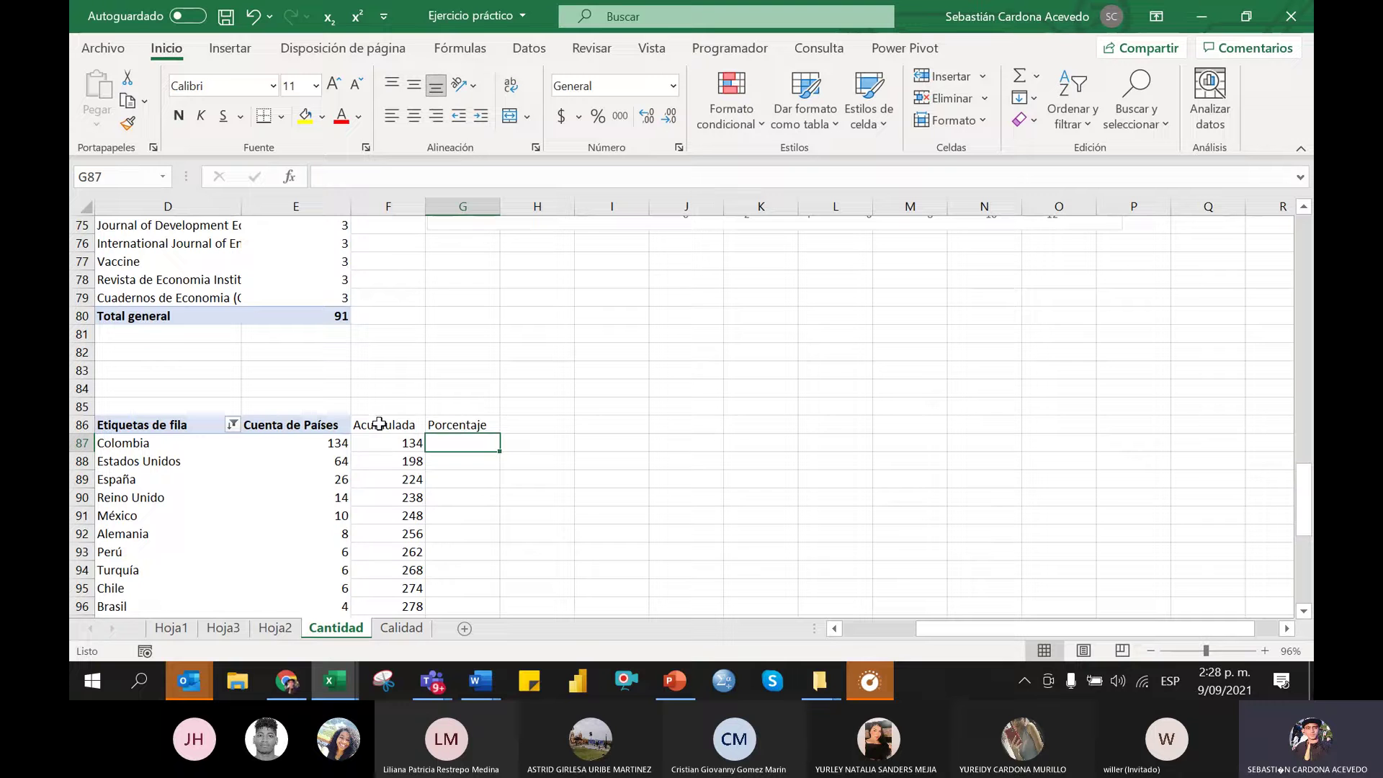
Highlight the Acumulada and Porcentaje headings in F86:G86 with a yellow fill
{"action": "left_click_drag", "start_coordinate": [377, 424], "coordinate": [461, 425]}
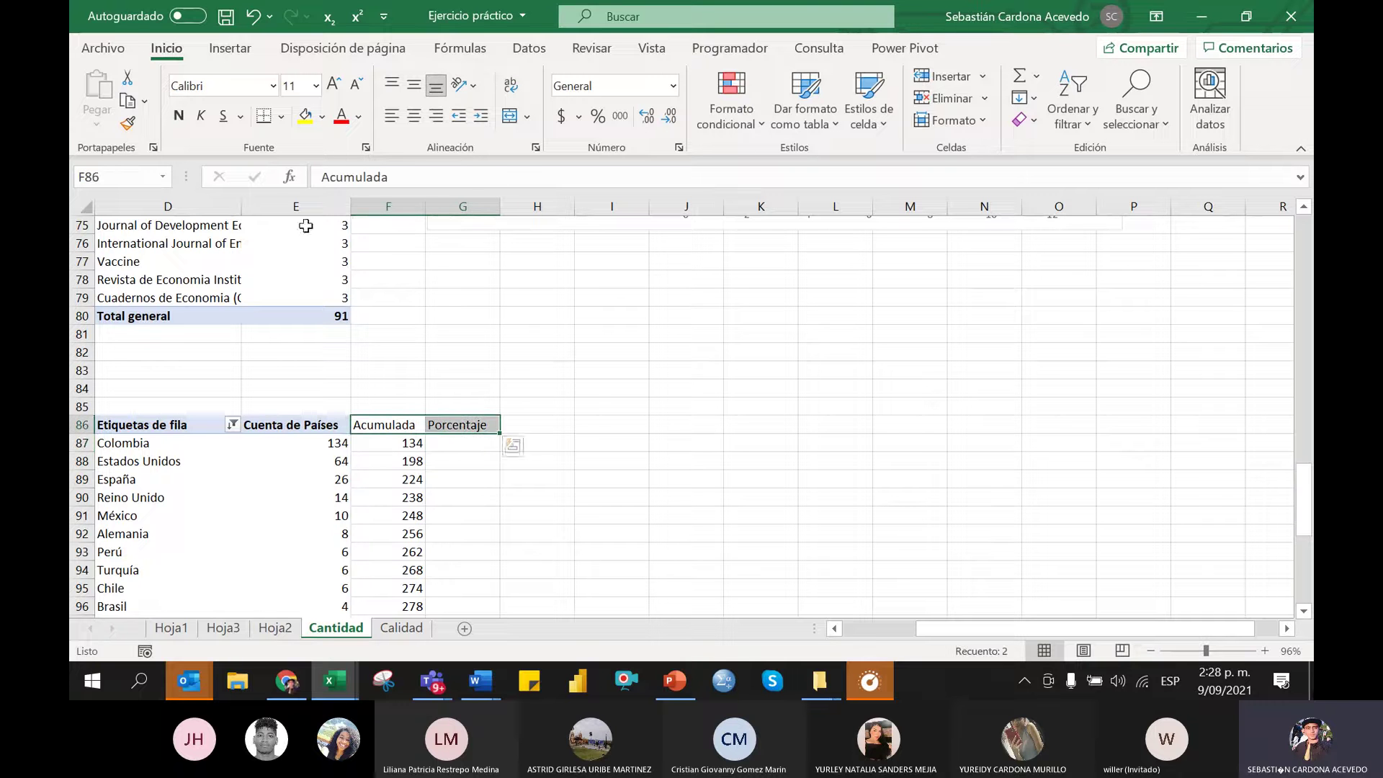
{"action": "left_click", "coordinate": [305, 115]}
{"action": "scroll", "coordinate": [452, 494], "scroll_direction": "down", "scroll_amount": 7}
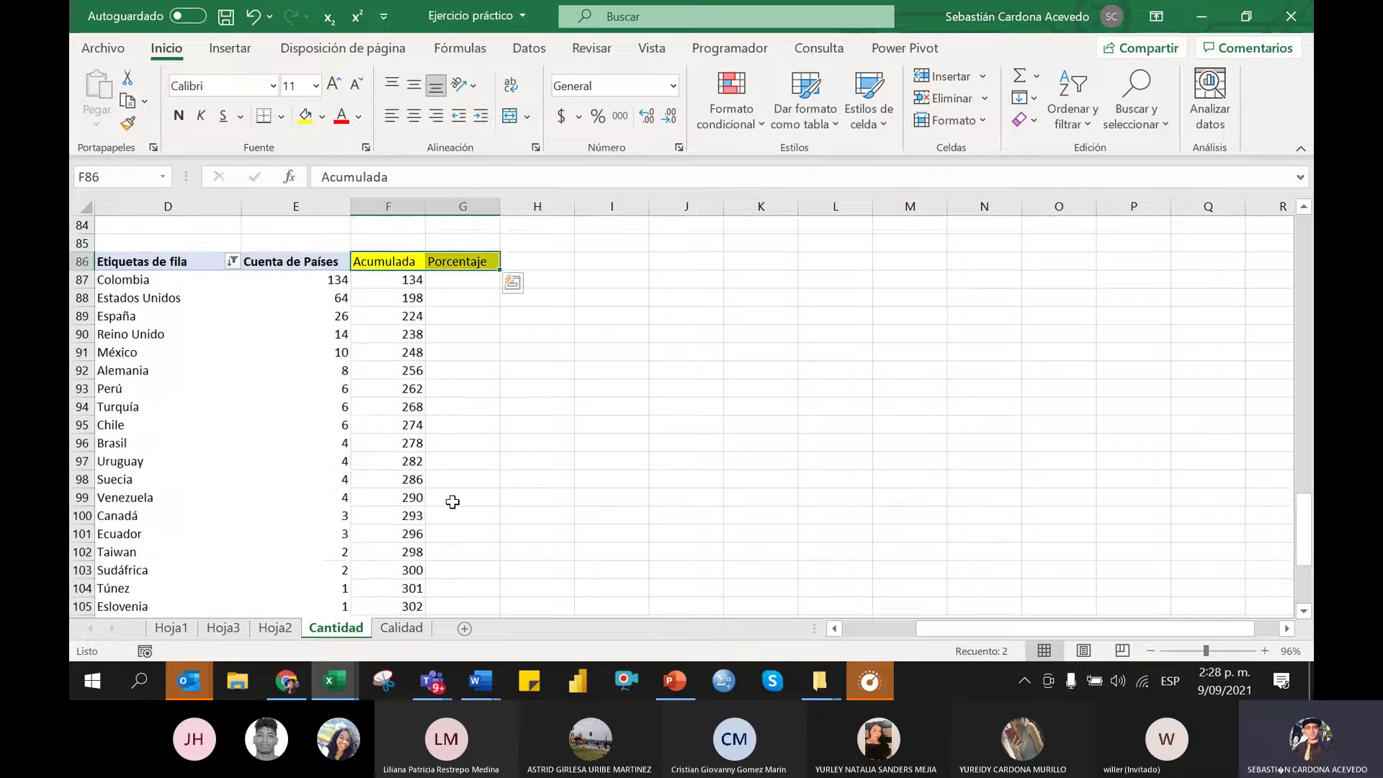
{"action": "scroll", "coordinate": [419, 528], "scroll_direction": "up", "scroll_amount": 4}
Enter =F87/311 in G87 and fill the formula down the Porcentaje column
{"action": "left_click", "coordinate": [480, 279]}
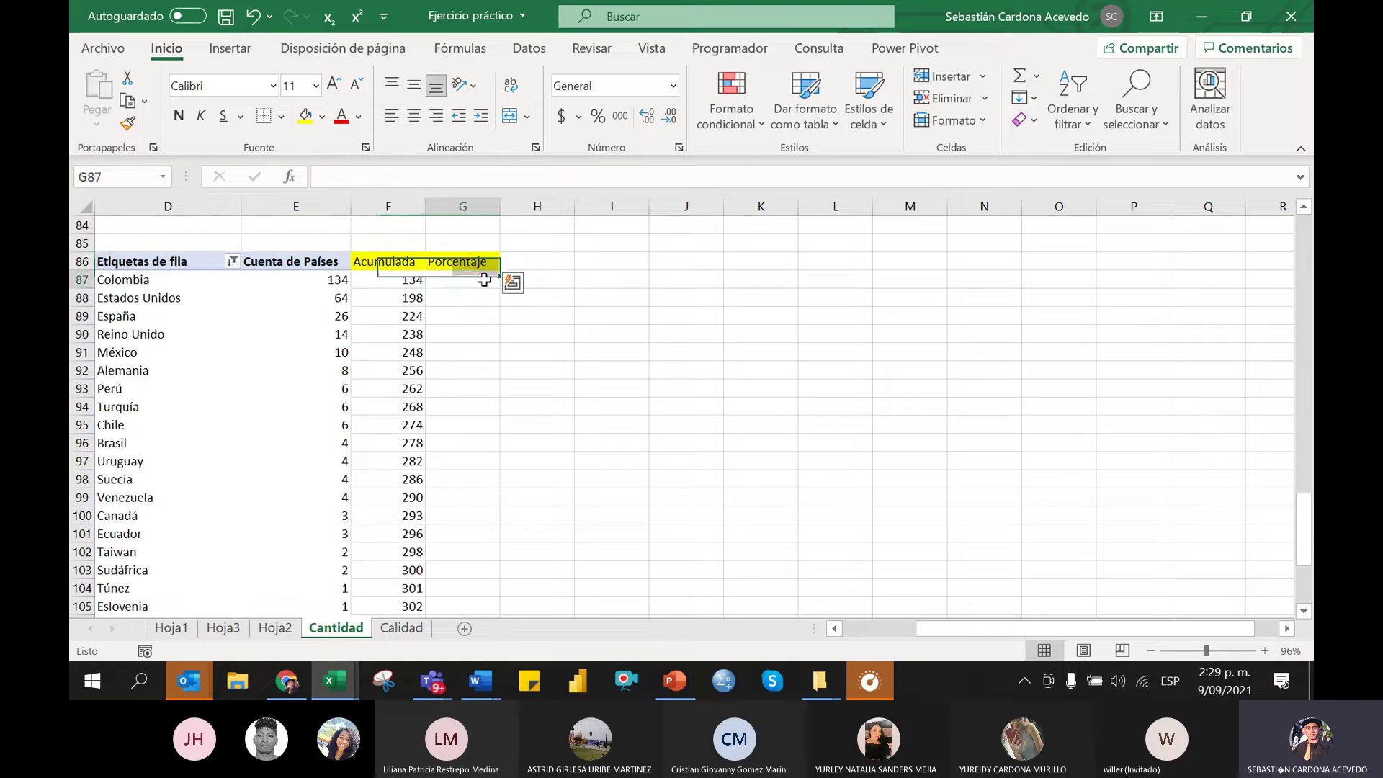
{"action": "type", "text": "="}
{"action": "key", "text": "Left"}
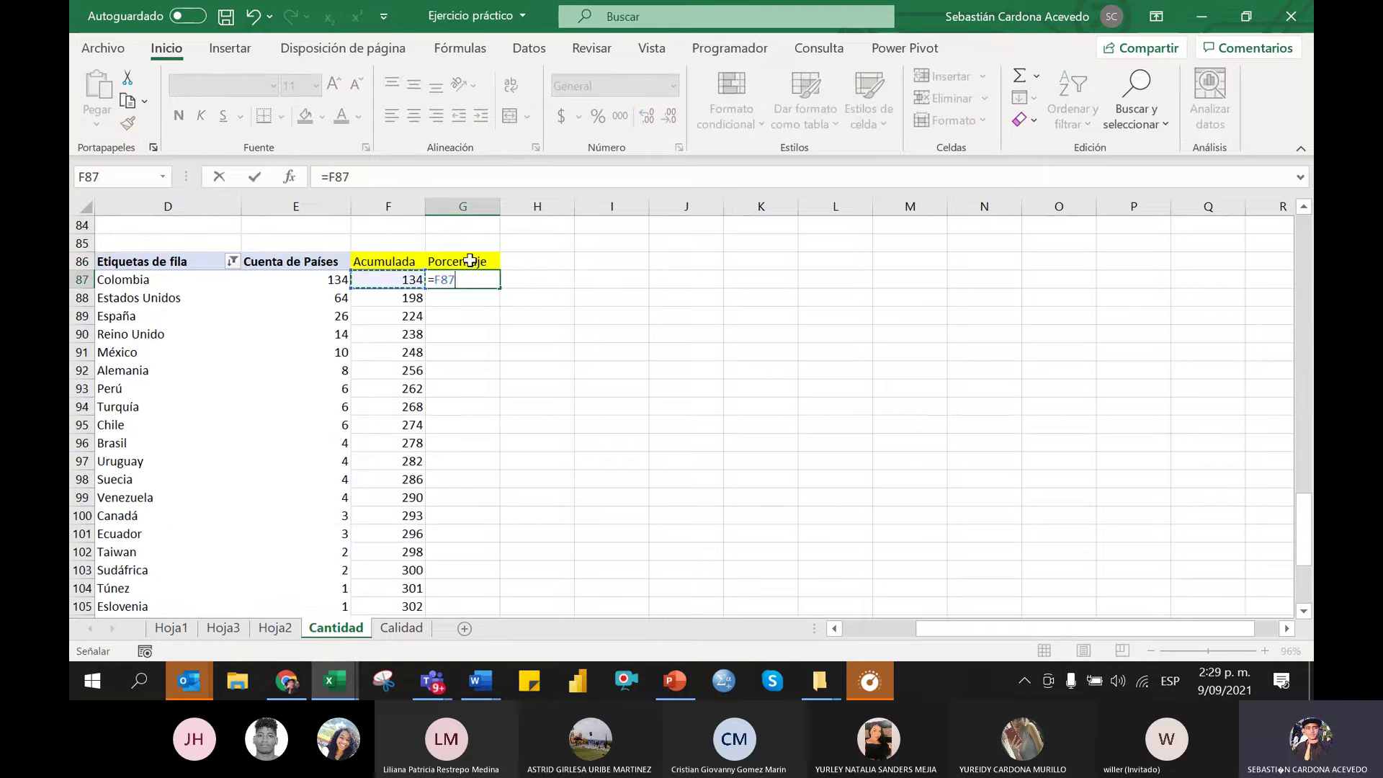
{"action": "type", "text": "/"}
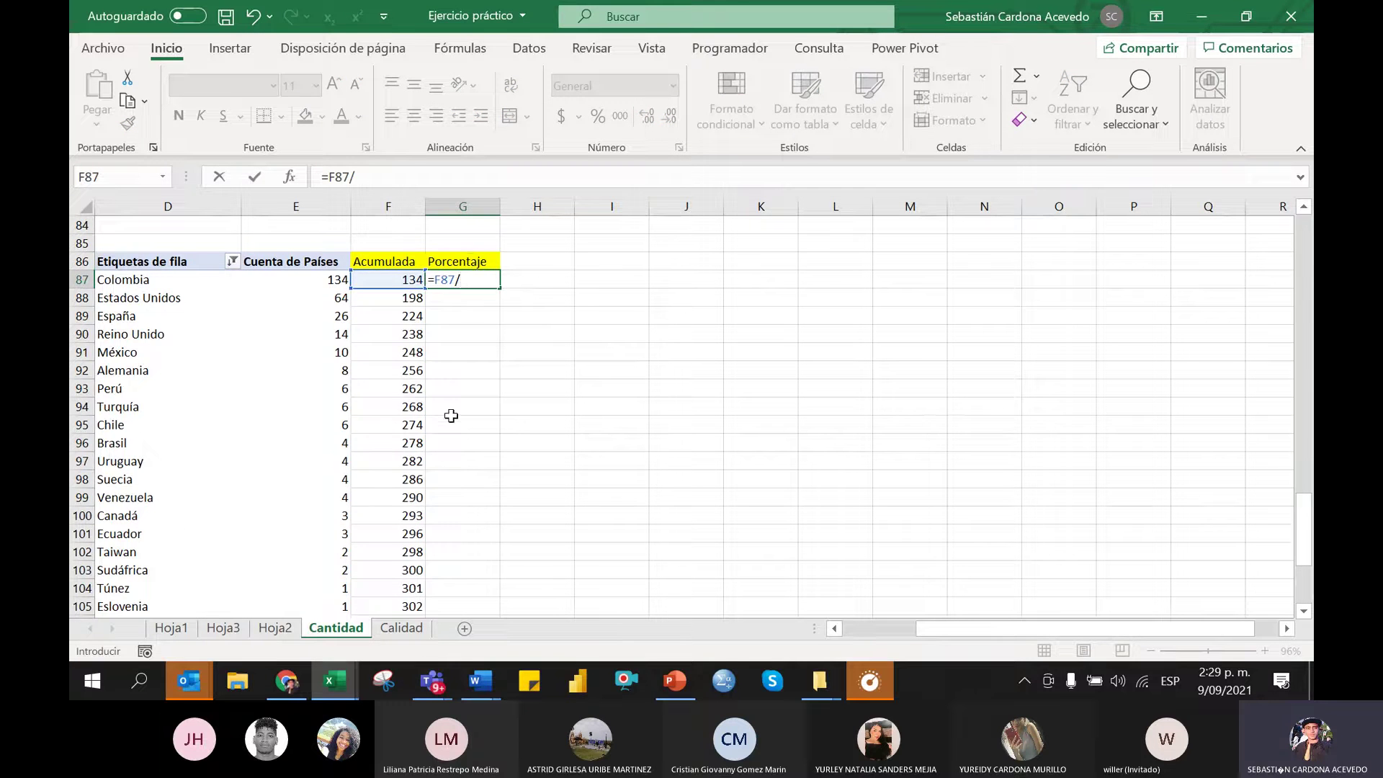
{"action": "scroll", "coordinate": [451, 415], "scroll_direction": "down", "scroll_amount": 7}
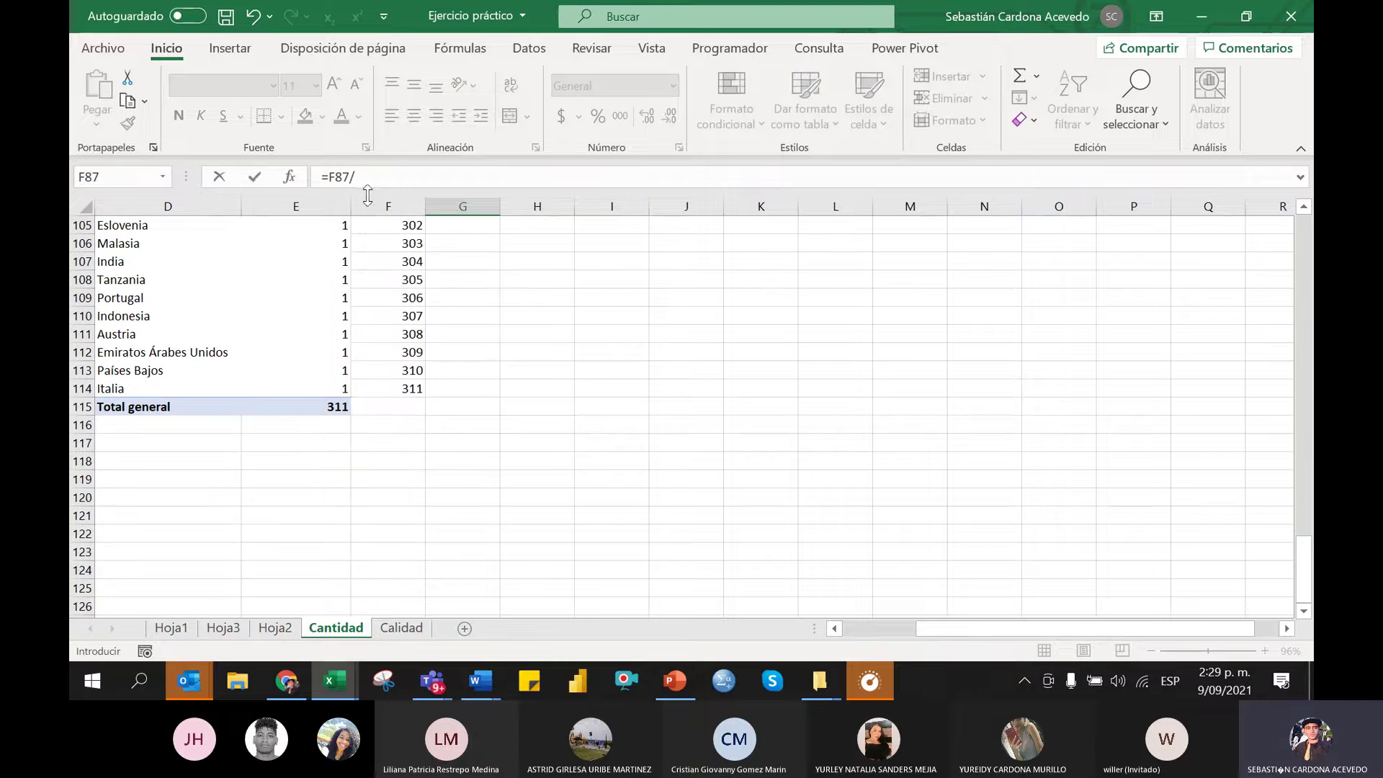
{"action": "type", "text": "311"}
{"action": "key", "text": "Return"}
{"action": "left_click", "coordinate": [494, 263]}
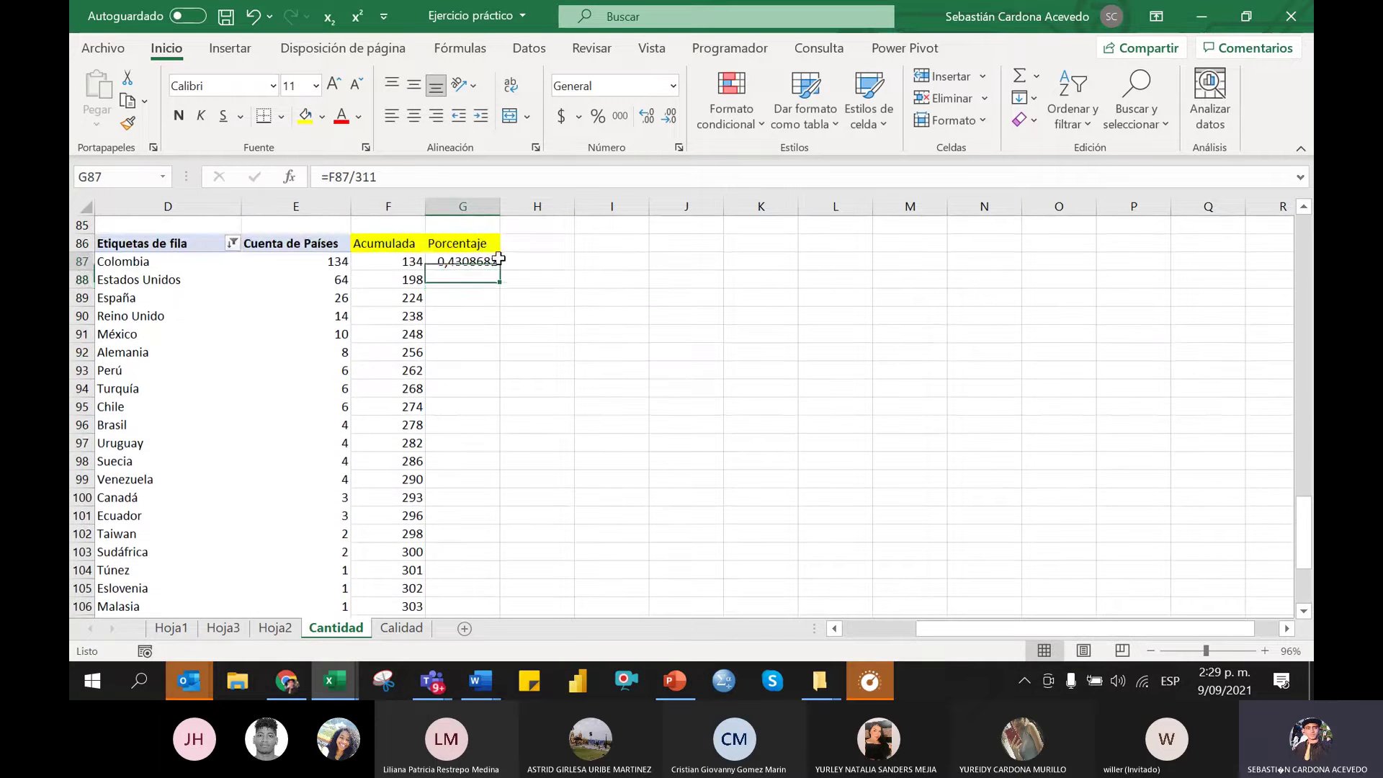
{"action": "double_click", "coordinate": [502, 269]}
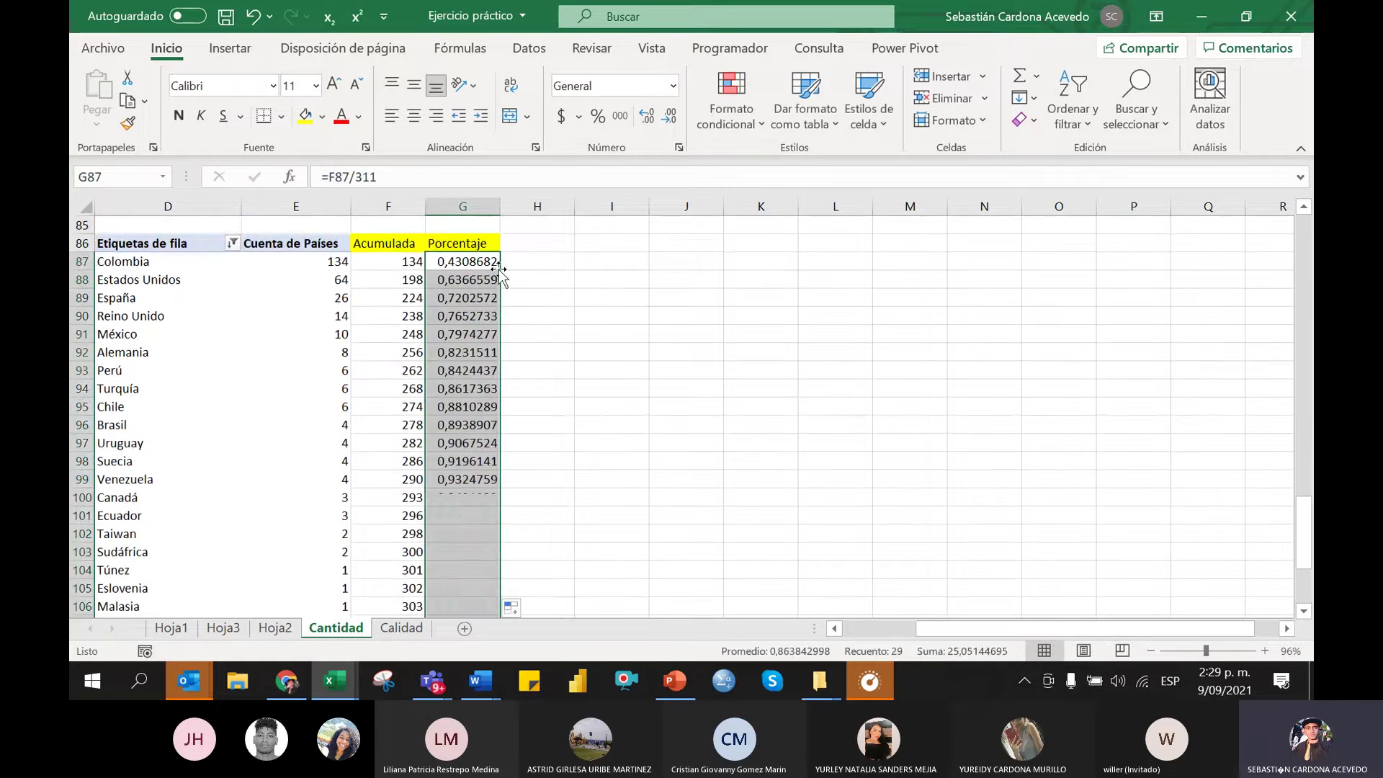
Format the filled Porcentaje values as percentages with two decimal places
{"action": "left_click", "coordinate": [598, 117]}
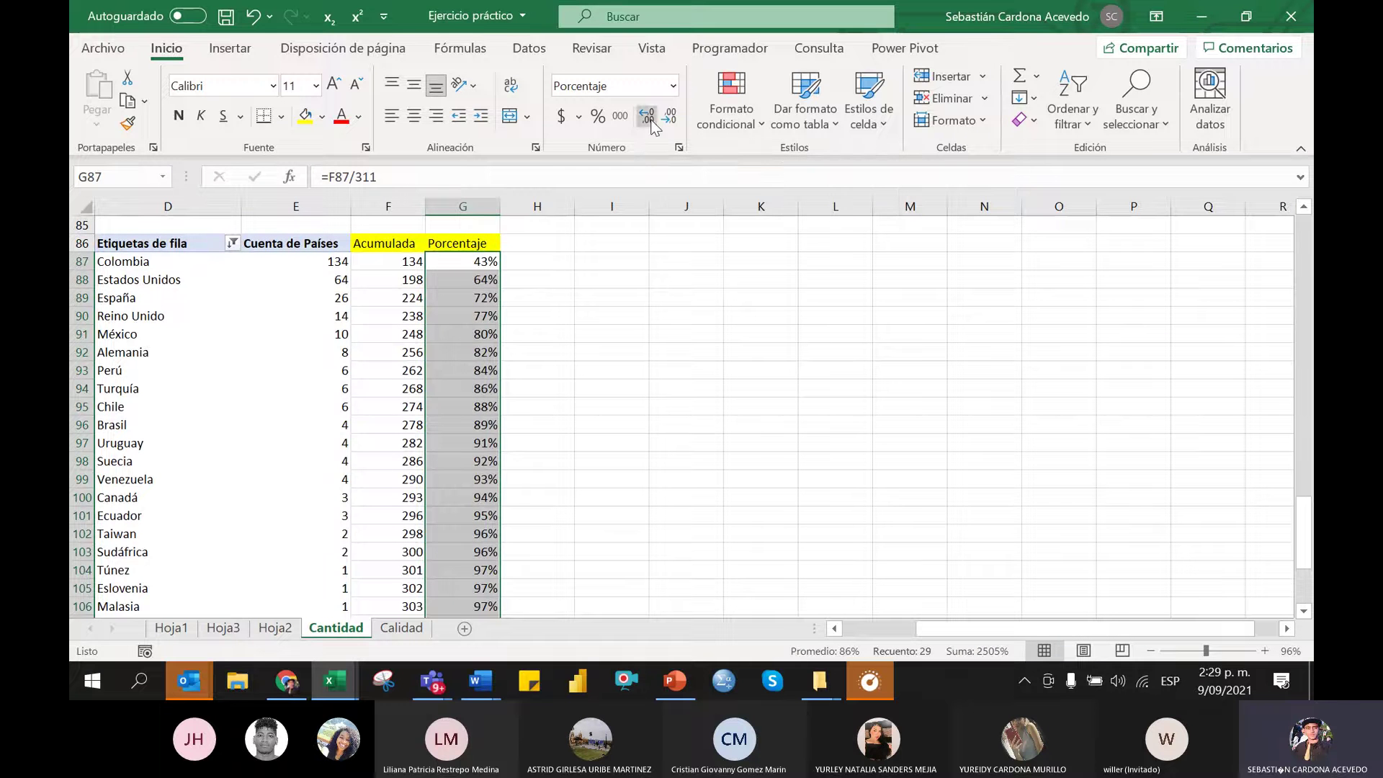
{"action": "left_click", "coordinate": [647, 116]}
{"action": "left_click", "coordinate": [650, 118]}
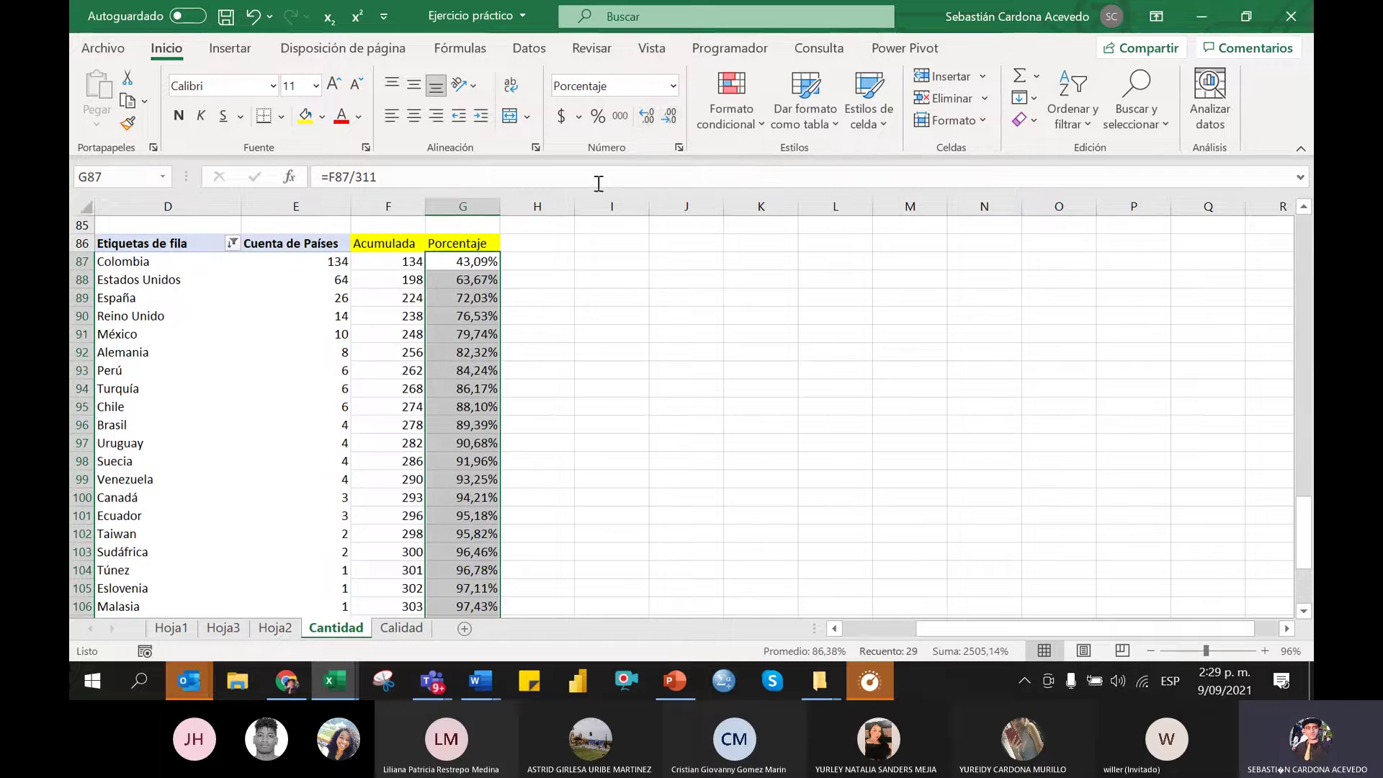
Clear the surplus percentage formula beside Total general in G115
{"action": "scroll", "coordinate": [578, 378], "scroll_direction": "down", "scroll_amount": 5}
{"action": "scroll", "coordinate": [579, 382], "scroll_direction": "up", "scroll_amount": 1}
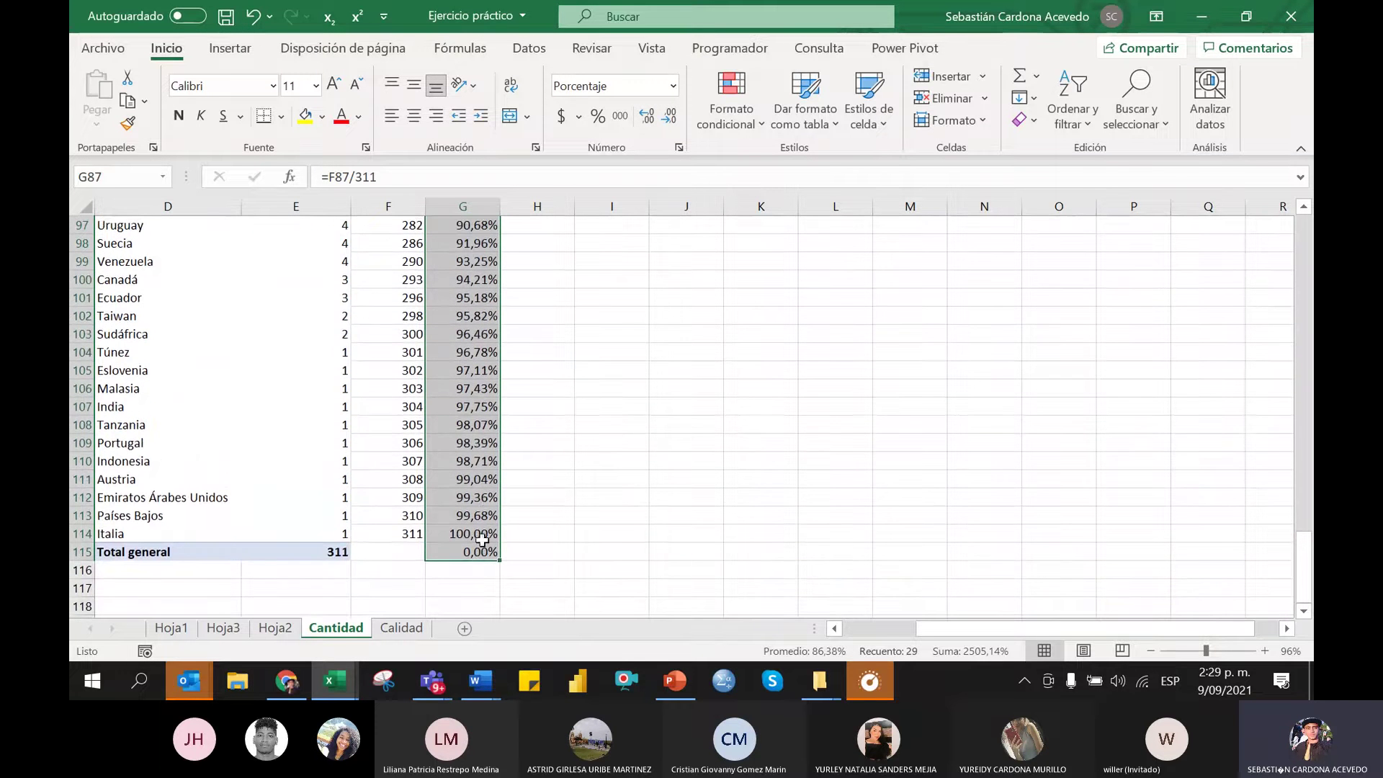
{"action": "left_click", "coordinate": [473, 554]}
{"action": "key", "text": "Delete"}
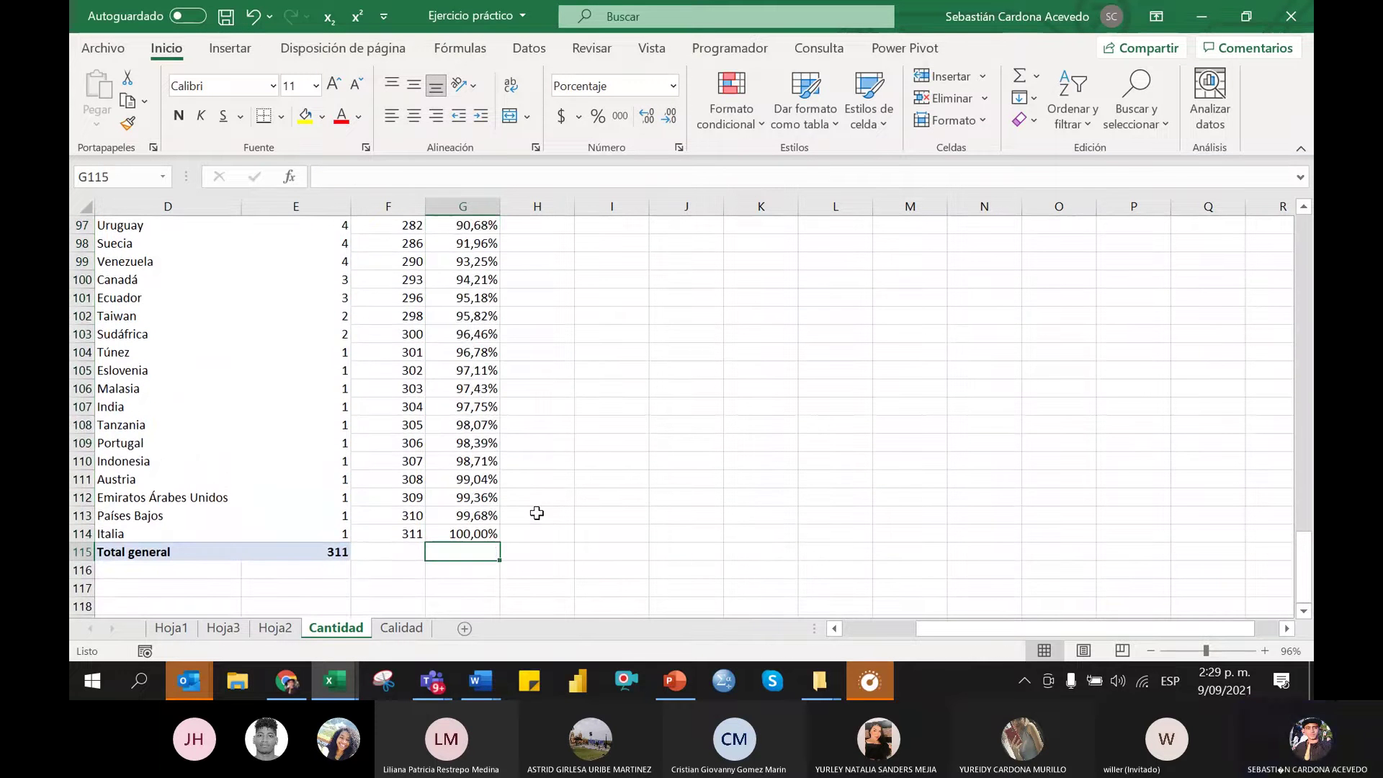
Check the last cumulative percentage in G114 and review the percentages of the leading countries
{"action": "left_click", "coordinate": [457, 535]}
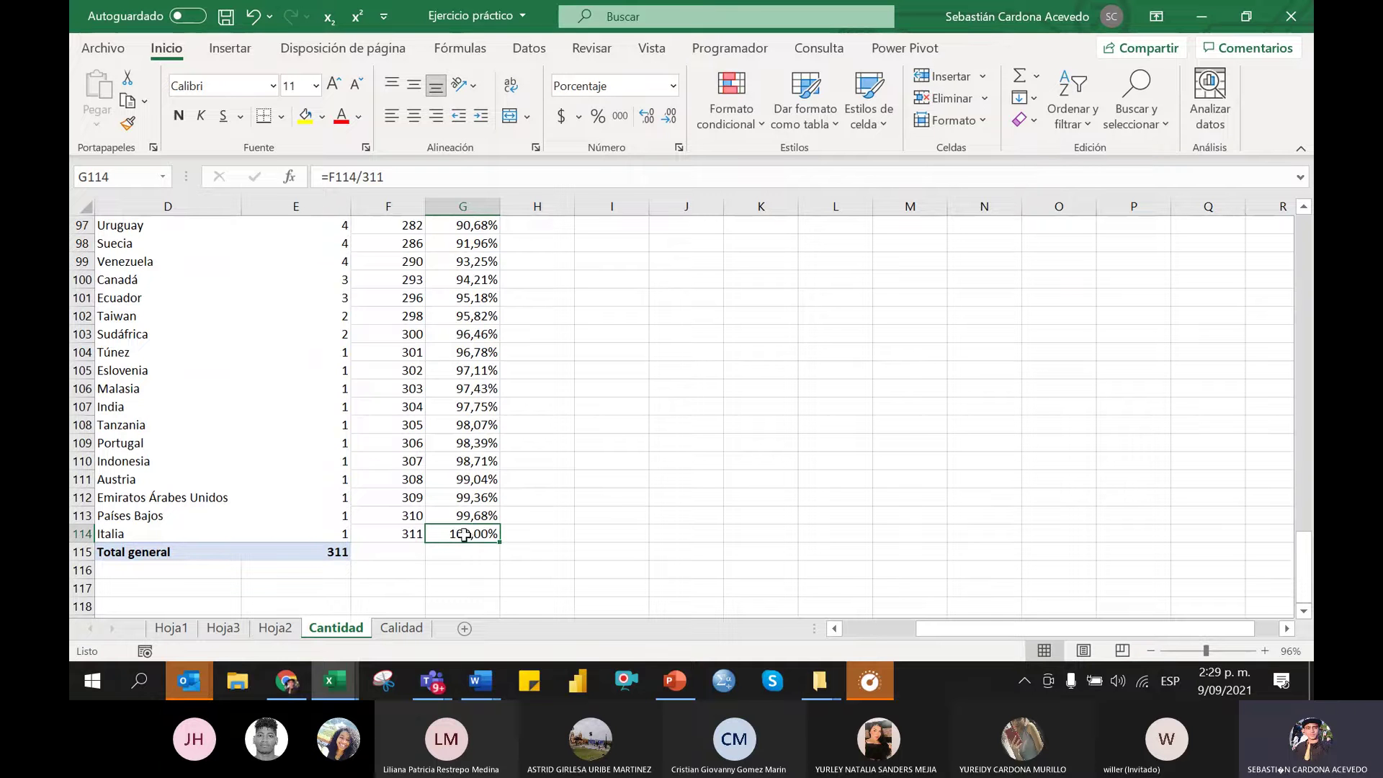
{"action": "scroll", "coordinate": [526, 494], "scroll_direction": "up", "scroll_amount": 6}
{"action": "scroll", "coordinate": [531, 499], "scroll_direction": "down", "scroll_amount": 2}
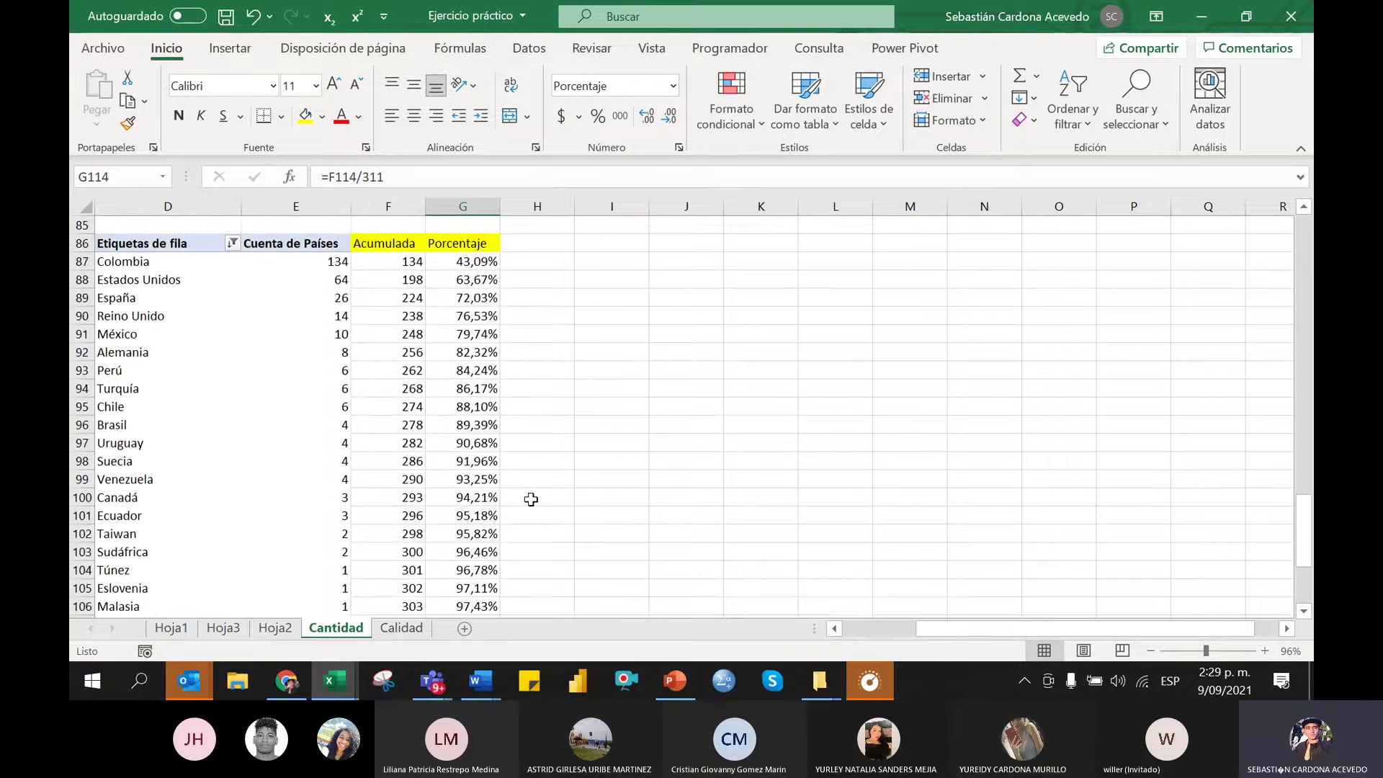
{"action": "scroll", "coordinate": [533, 500], "scroll_direction": "down", "scroll_amount": 1}
{"action": "scroll", "coordinate": [534, 499], "scroll_direction": "up", "scroll_amount": 2}
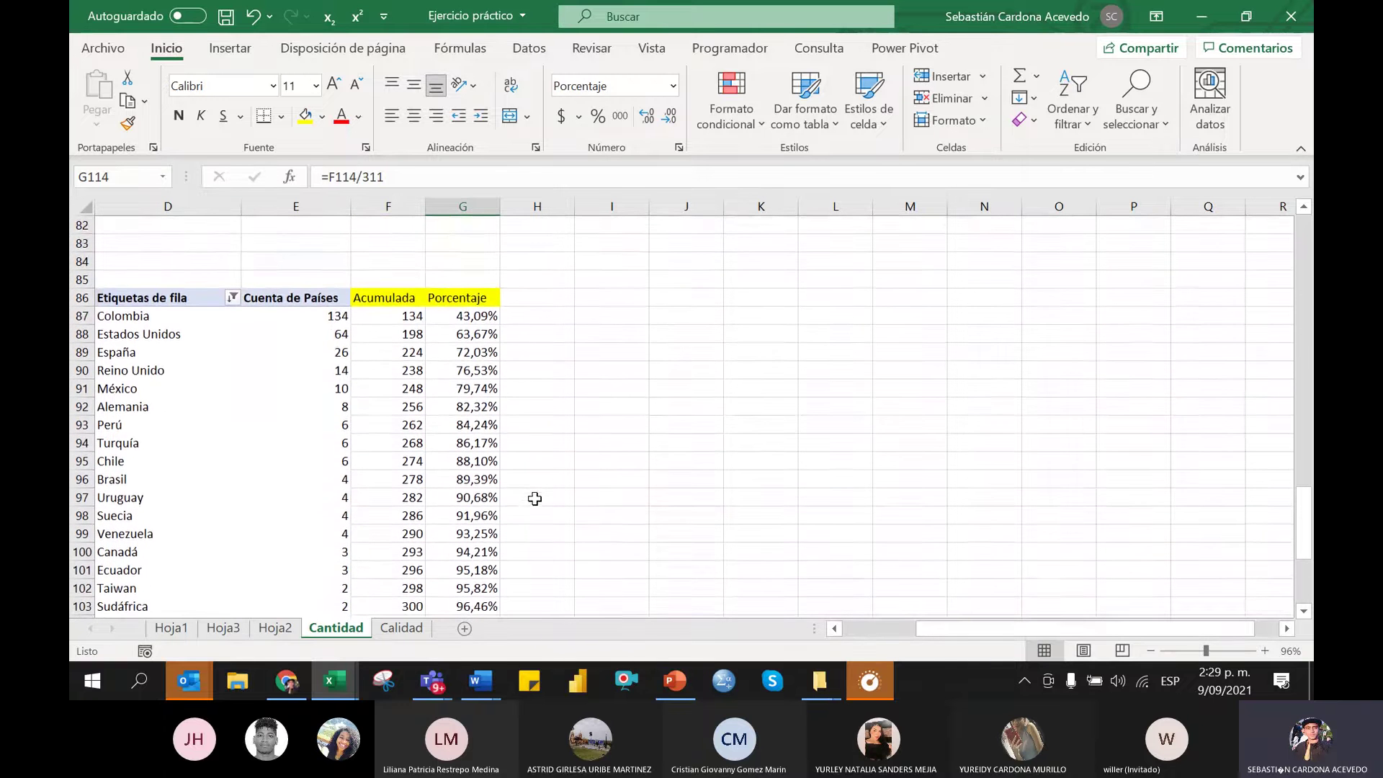
{"action": "left_click", "coordinate": [612, 405]}
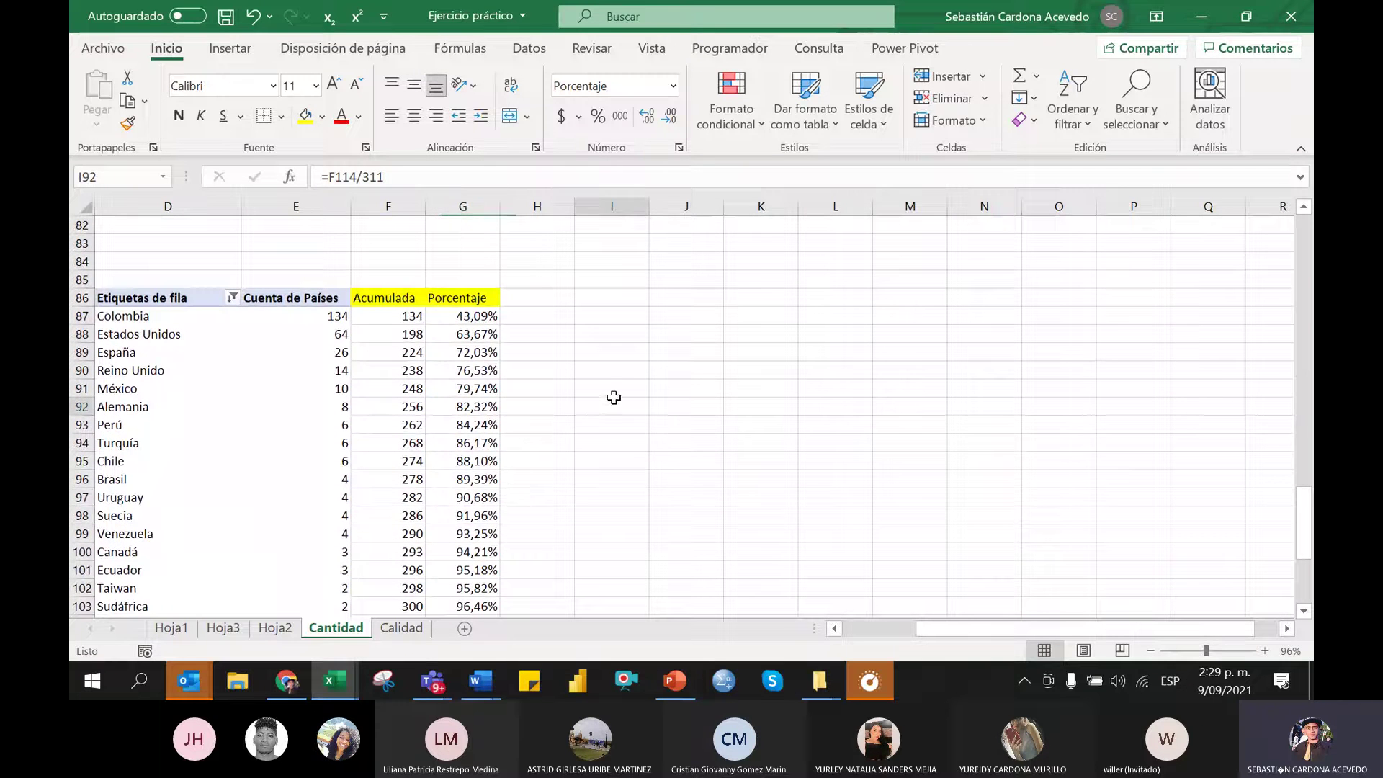
{"action": "scroll", "coordinate": [476, 357], "scroll_direction": "down", "scroll_amount": 1}
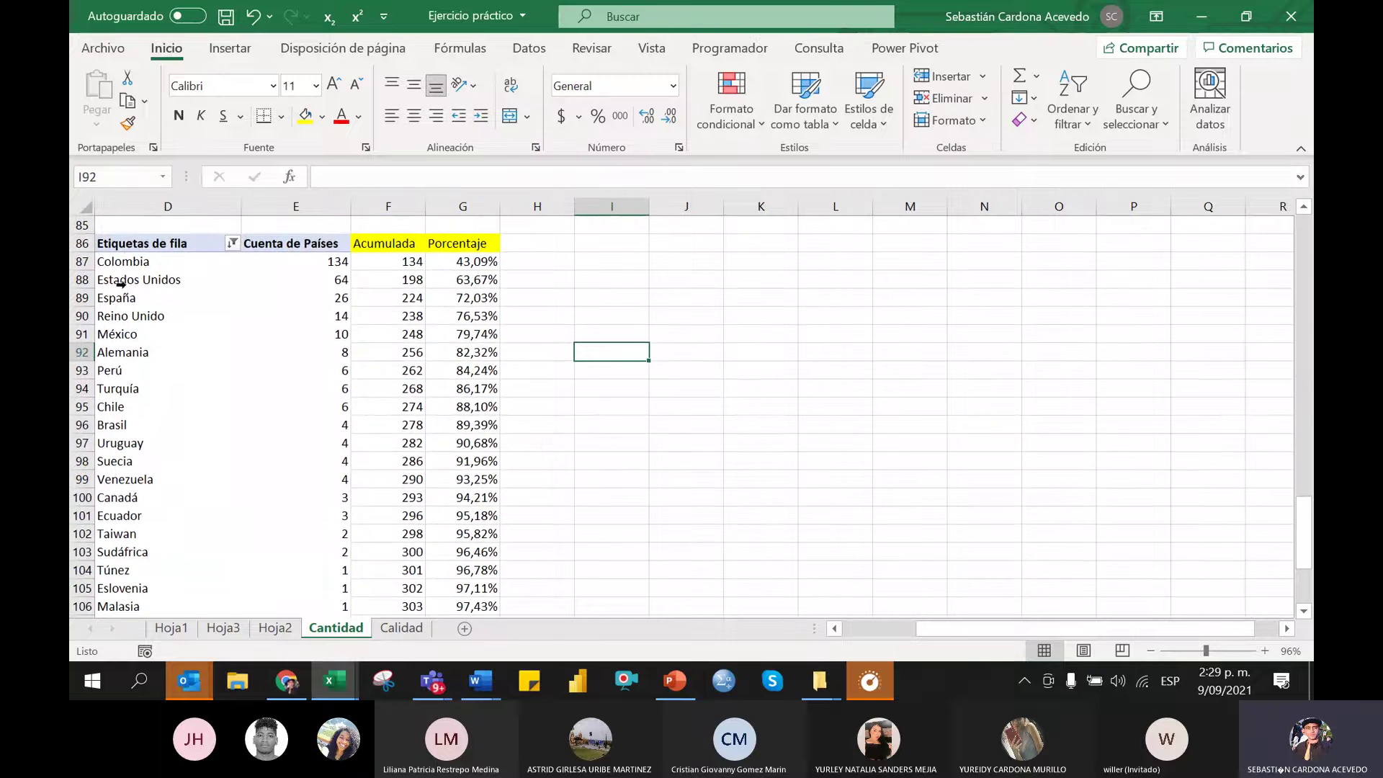
Rename the pivot heading in E86 to Cantidad publicaciones and widen column E to fit it
{"action": "left_click_drag", "start_coordinate": [122, 260], "coordinate": [313, 255]}
{"action": "left_click", "coordinate": [316, 245]}
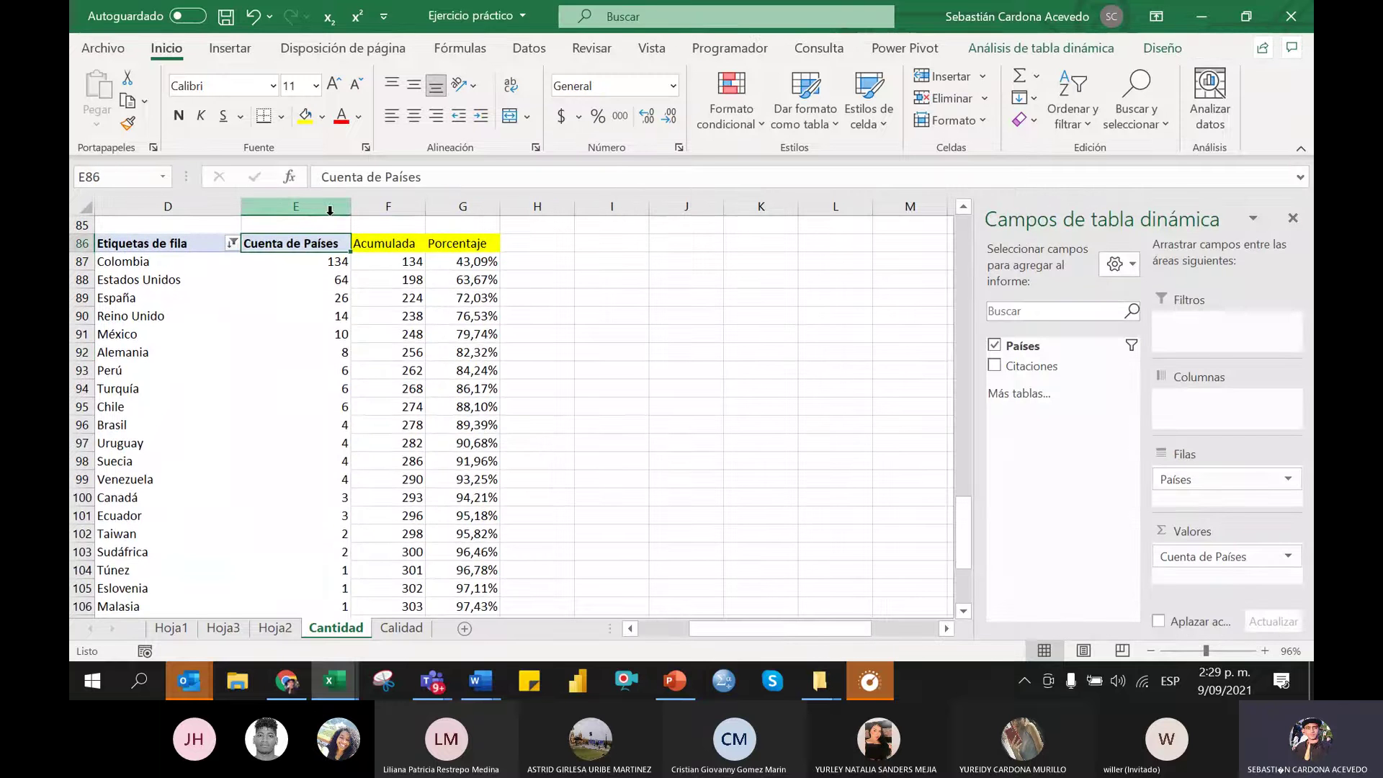
{"action": "type", "text": "Cantidad p"}
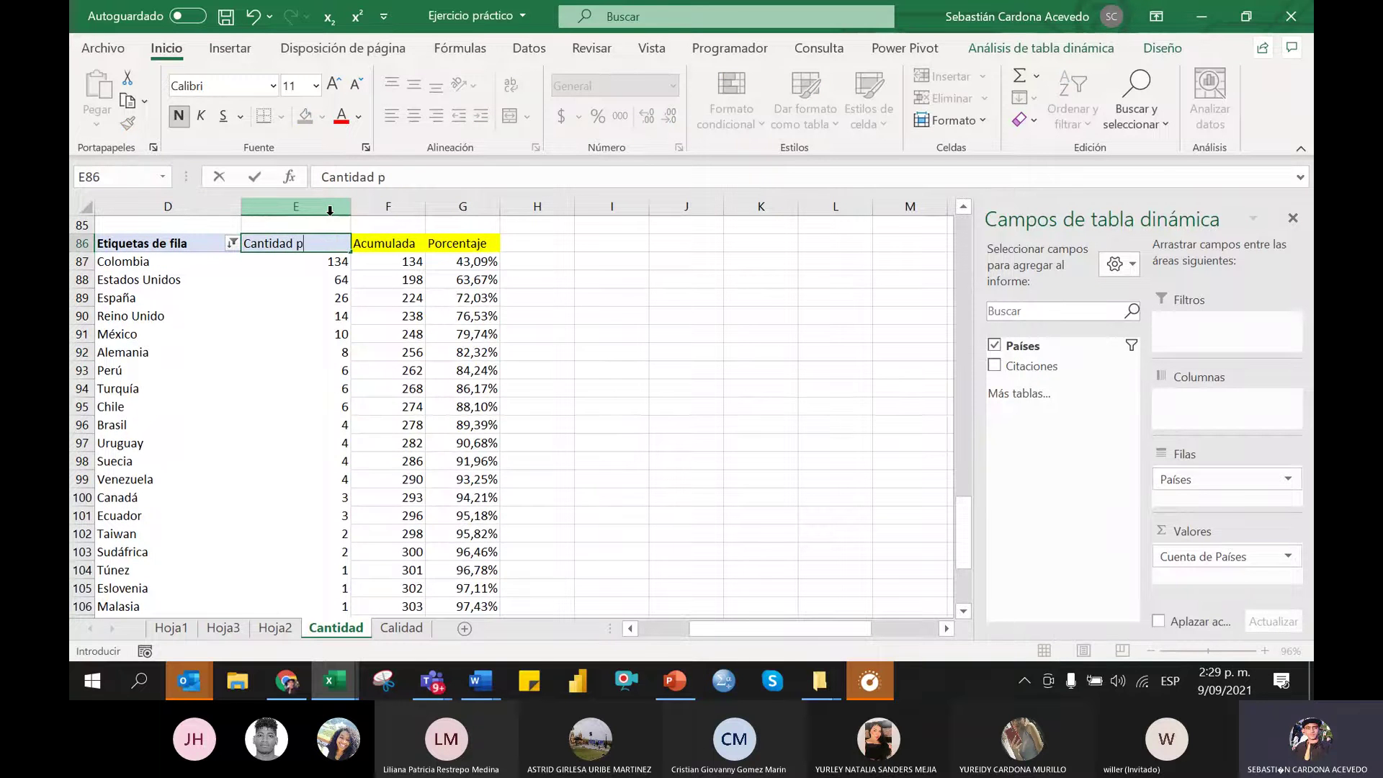
{"action": "type", "text": "y"}
{"action": "key", "text": "BackSpace"}
{"action": "type", "text": "ublicaciones"}
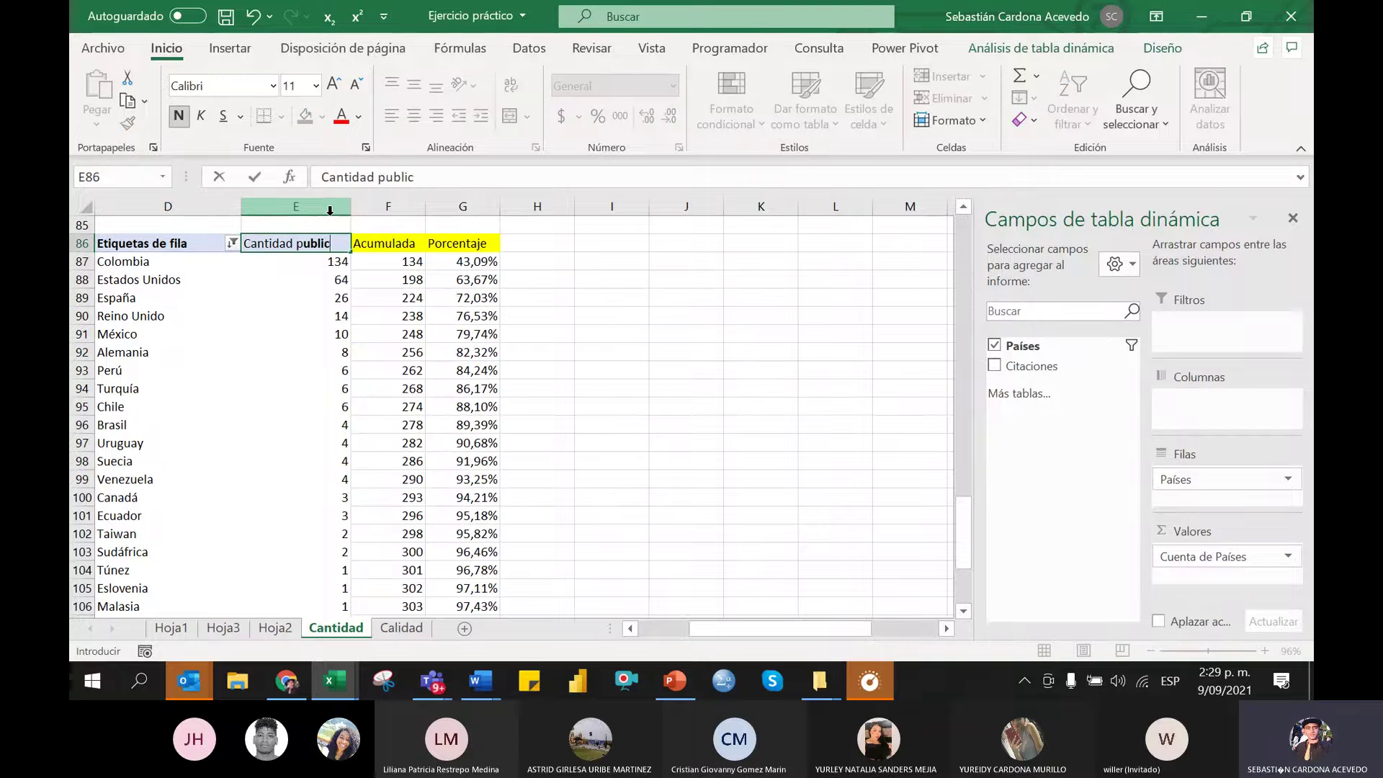
{"action": "key", "text": "Return"}
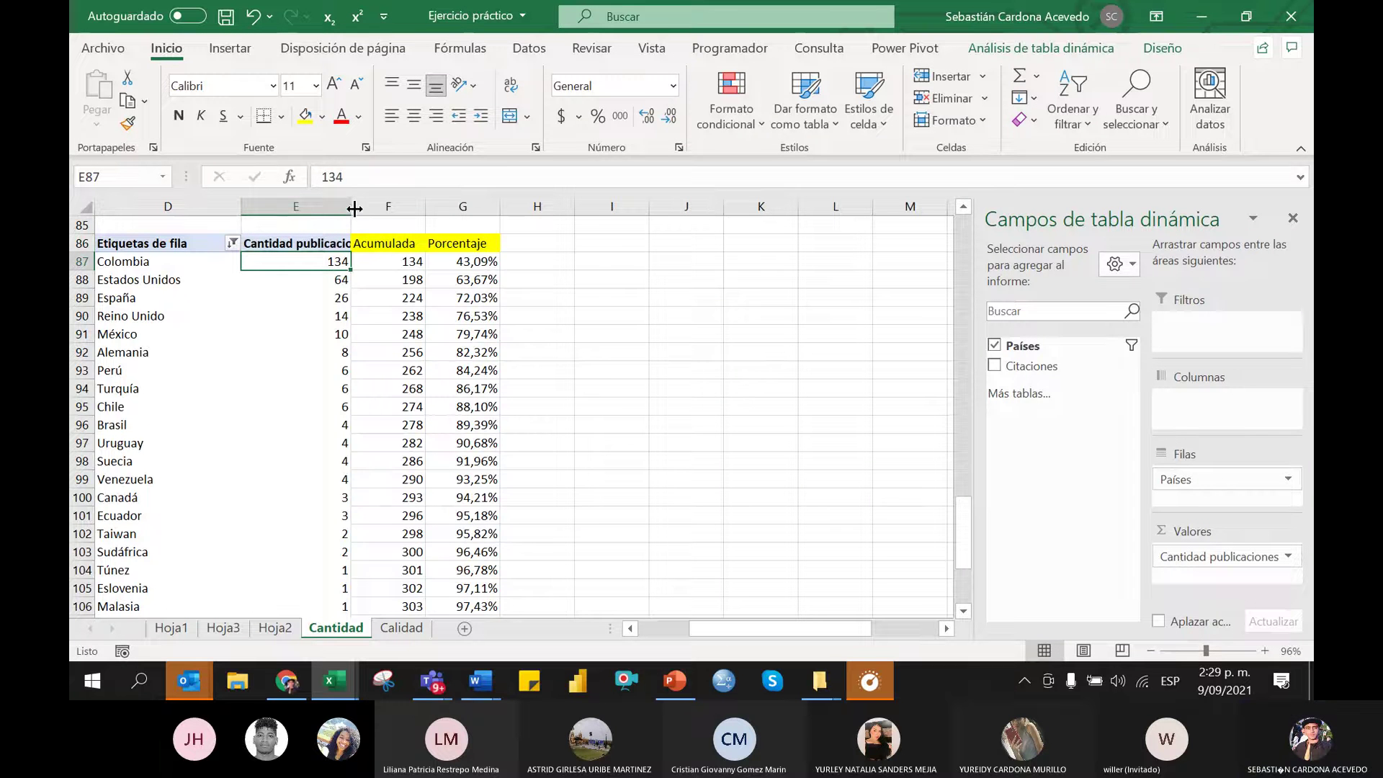
{"action": "left_click_drag", "start_coordinate": [352, 207], "coordinate": [383, 207]}
Go through the cumulative percentages row by row down the Porcentaje column
{"action": "left_click", "coordinate": [504, 243]}
{"action": "key", "text": "Down"}
{"action": "key", "text": "Down"}
{"action": "key", "text": "Down"}
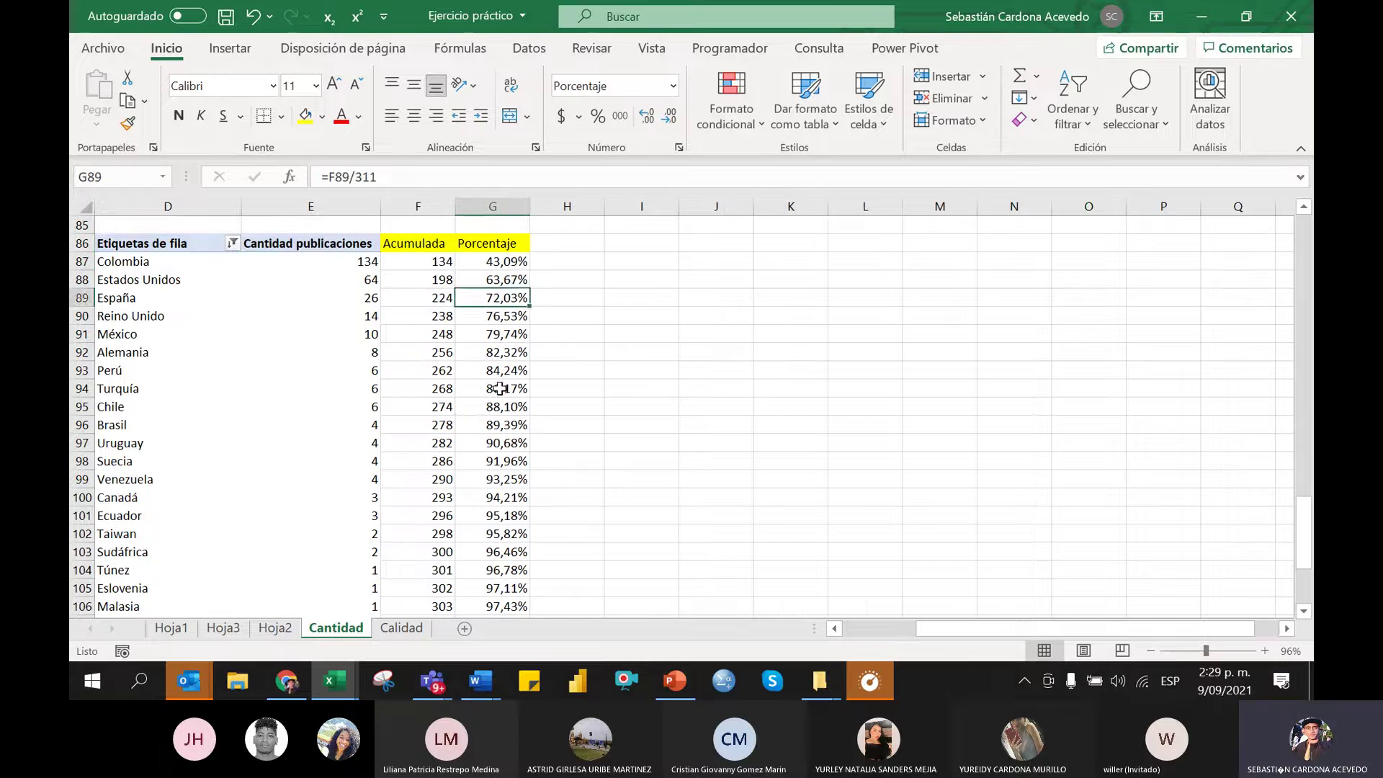
{"action": "key", "text": "Down"}
{"action": "key", "text": "Down"}
{"action": "key", "text": "Down"}
{"action": "key", "text": "Down"}
{"action": "key", "text": "Down"}
{"action": "key", "text": "Down"}
Hide the Acumulada column F so that Porcentaje sits directly beside Cantidad publicaciones
{"action": "left_click", "coordinate": [446, 261]}
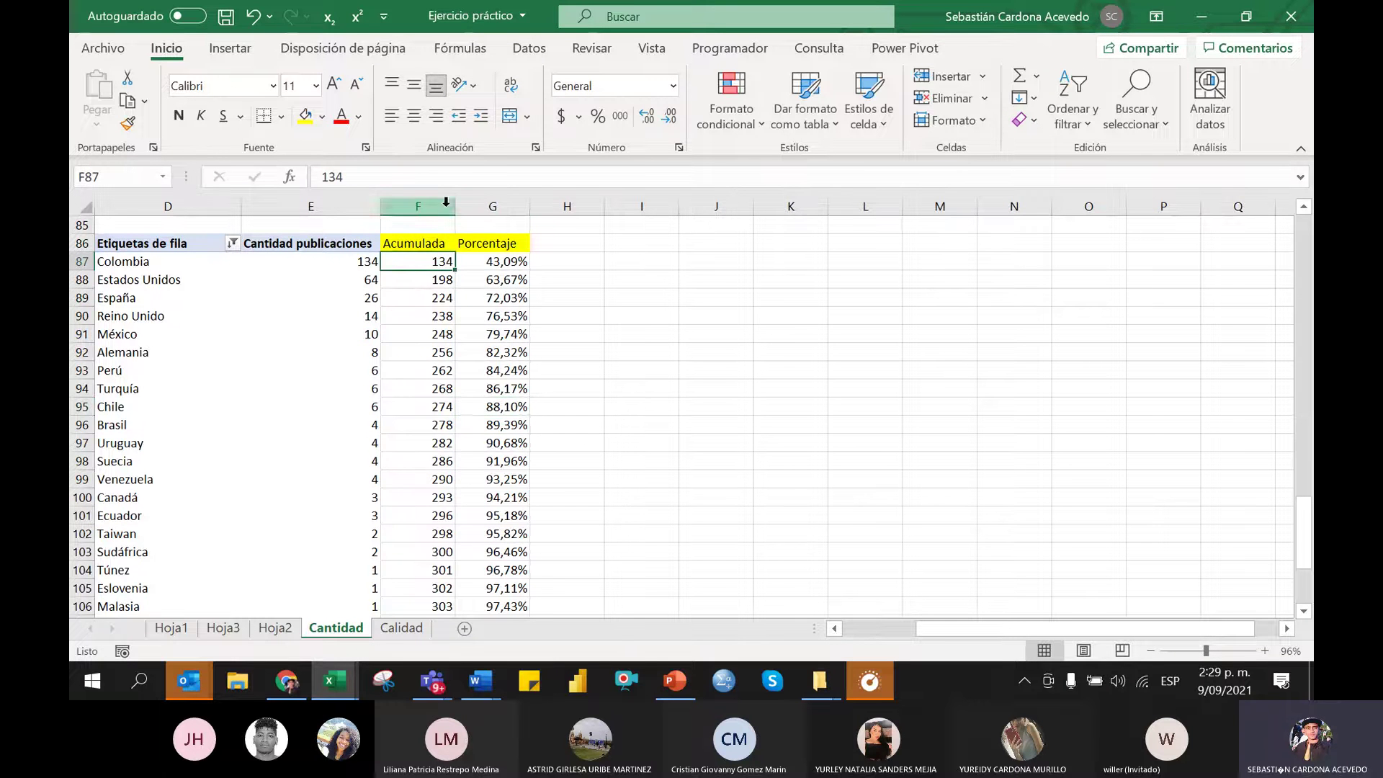
{"action": "left_click_drag", "start_coordinate": [456, 207], "coordinate": [378, 210]}
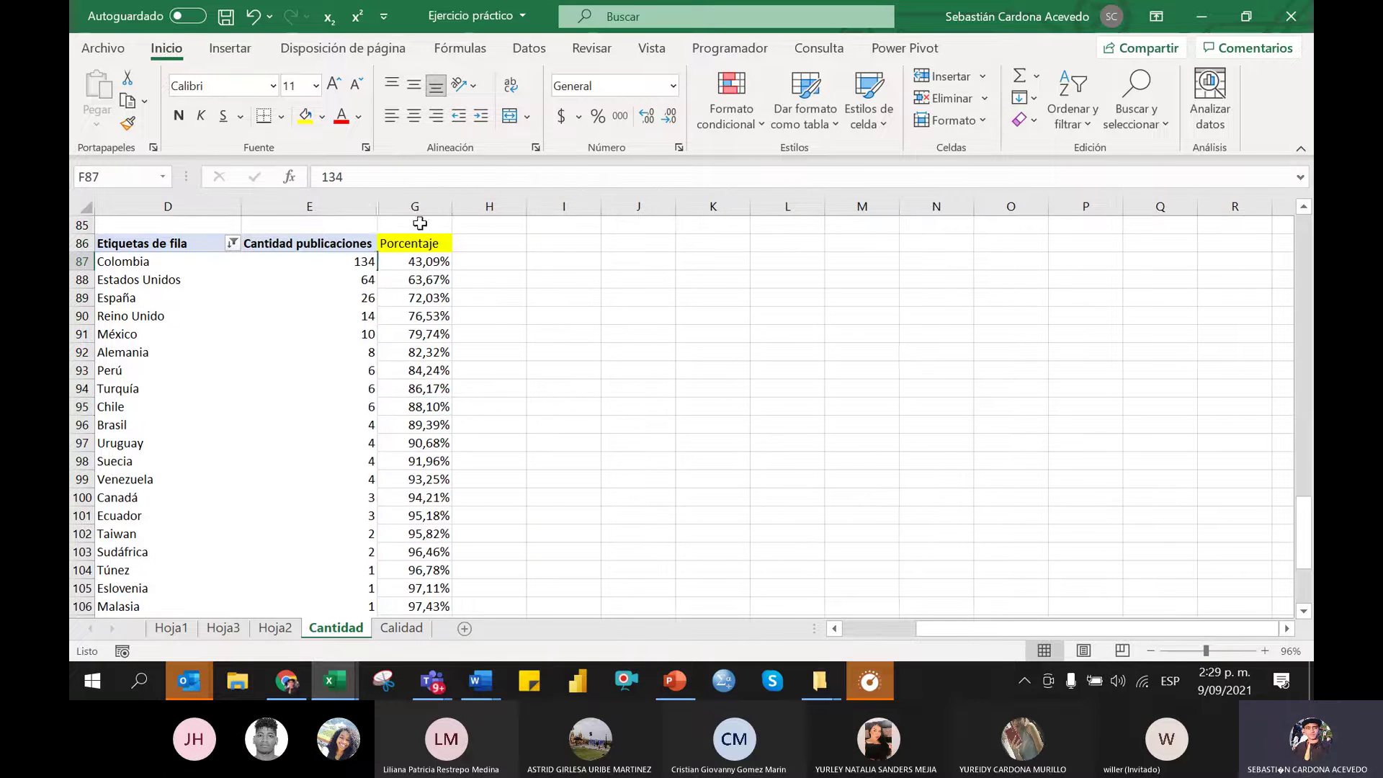
{"action": "left_click", "coordinate": [411, 246]}
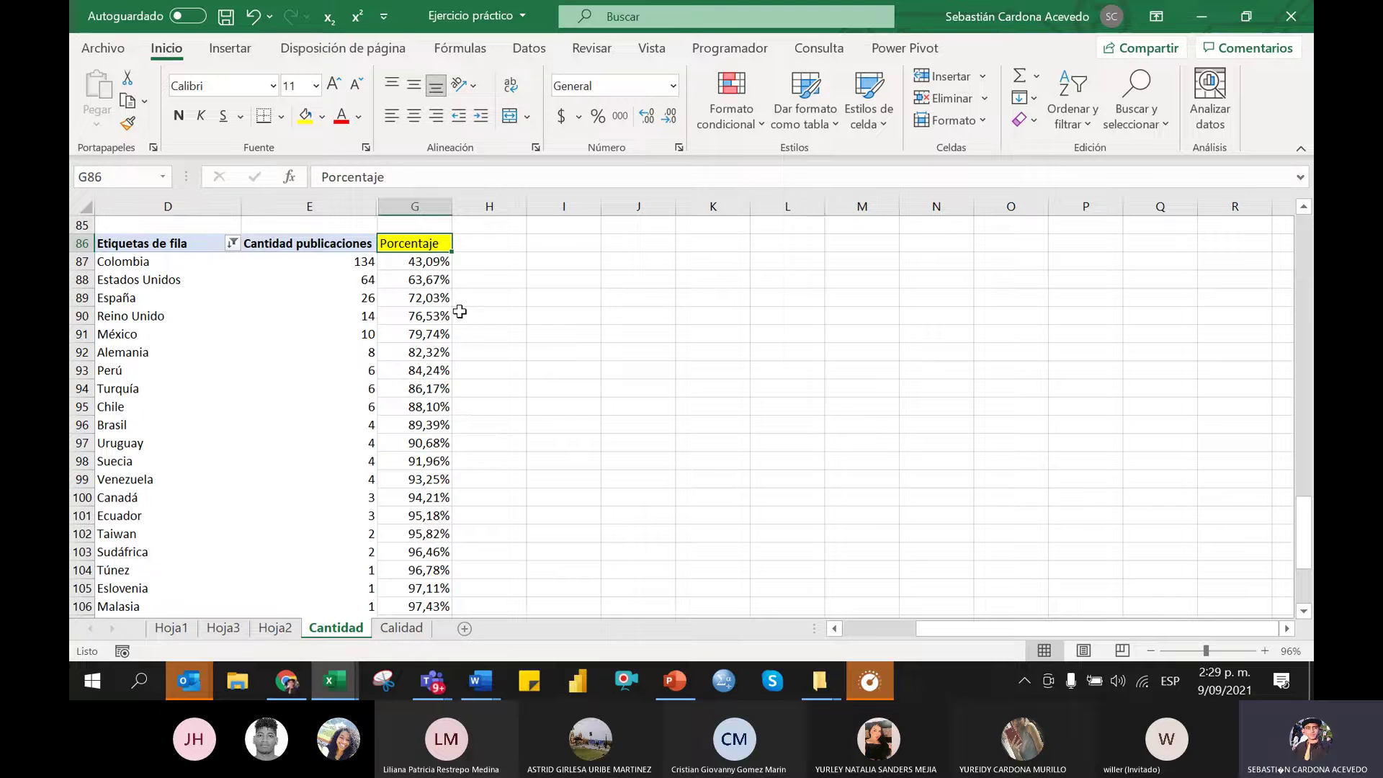
Examine Colombia's publication count in E87 and its percentage in G87
{"action": "scroll", "coordinate": [167, 278], "scroll_direction": "down", "scroll_amount": 5}
{"action": "scroll", "coordinate": [230, 304], "scroll_direction": "up", "scroll_amount": 5}
{"action": "left_click", "coordinate": [424, 263]}
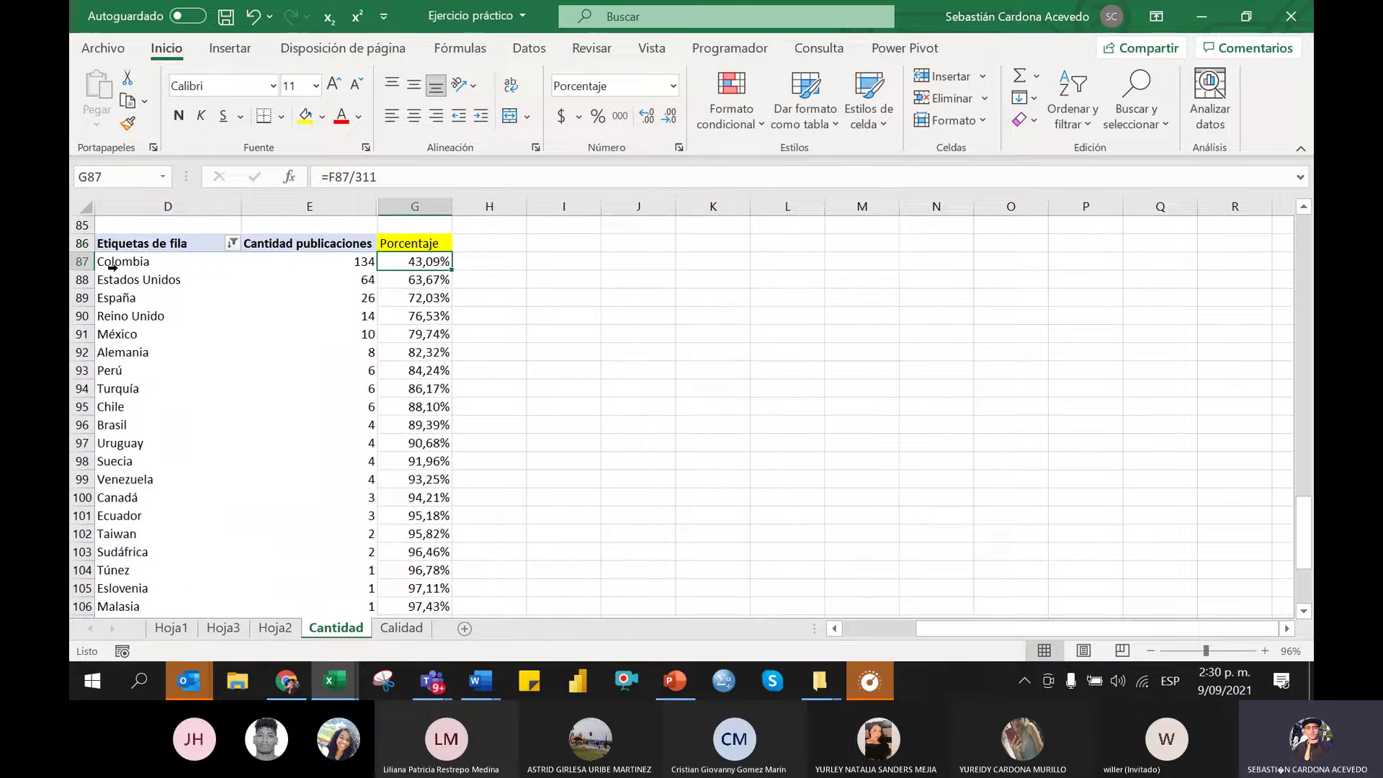
{"action": "left_click_drag", "start_coordinate": [113, 266], "coordinate": [357, 274]}
{"action": "left_click", "coordinate": [348, 270]}
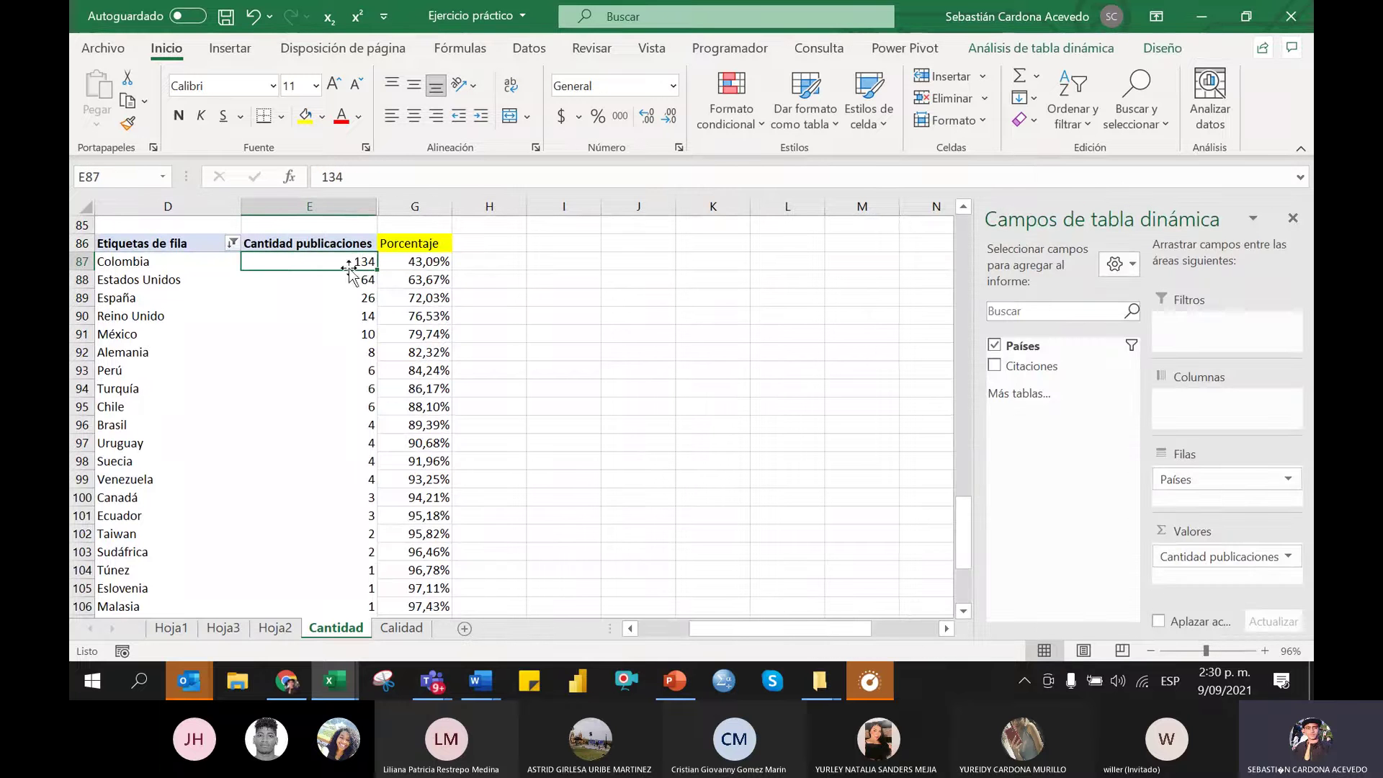
{"action": "left_click", "coordinate": [410, 259]}
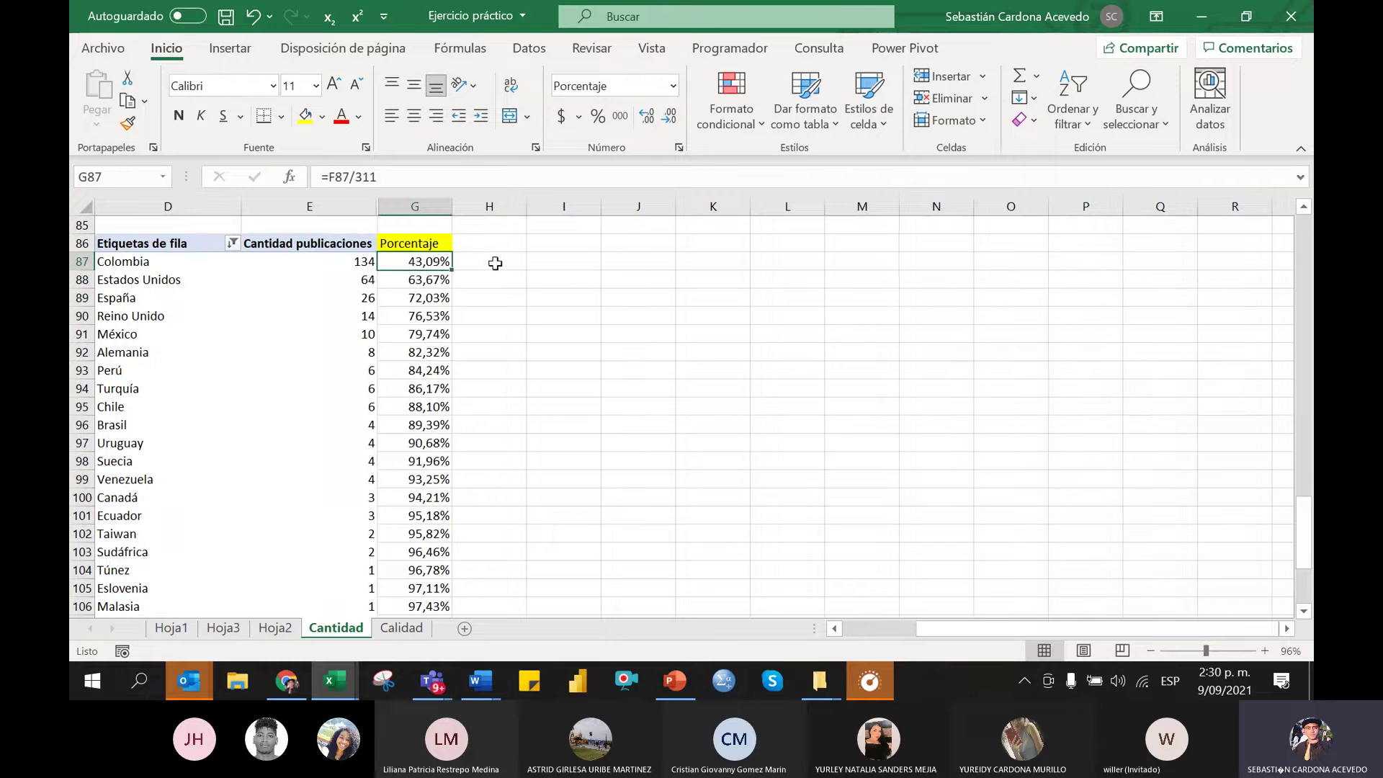
Look through the source publication records on Hoja1 up to cell A1 and return to the Cantidad sheet
{"action": "left_click", "coordinate": [176, 629]}
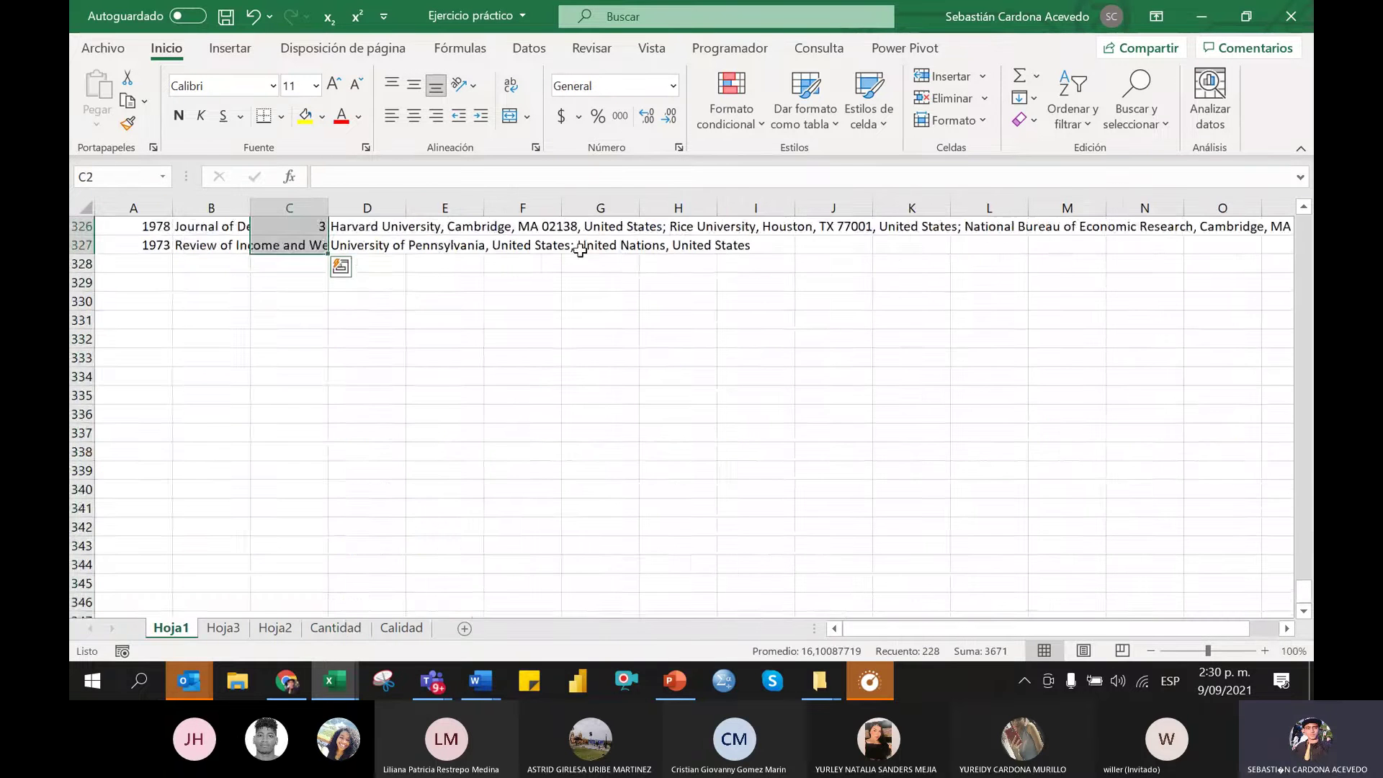
{"action": "scroll", "coordinate": [476, 432], "scroll_direction": "up", "scroll_amount": 10}
{"action": "scroll", "coordinate": [459, 458], "scroll_direction": "up", "scroll_amount": 6}
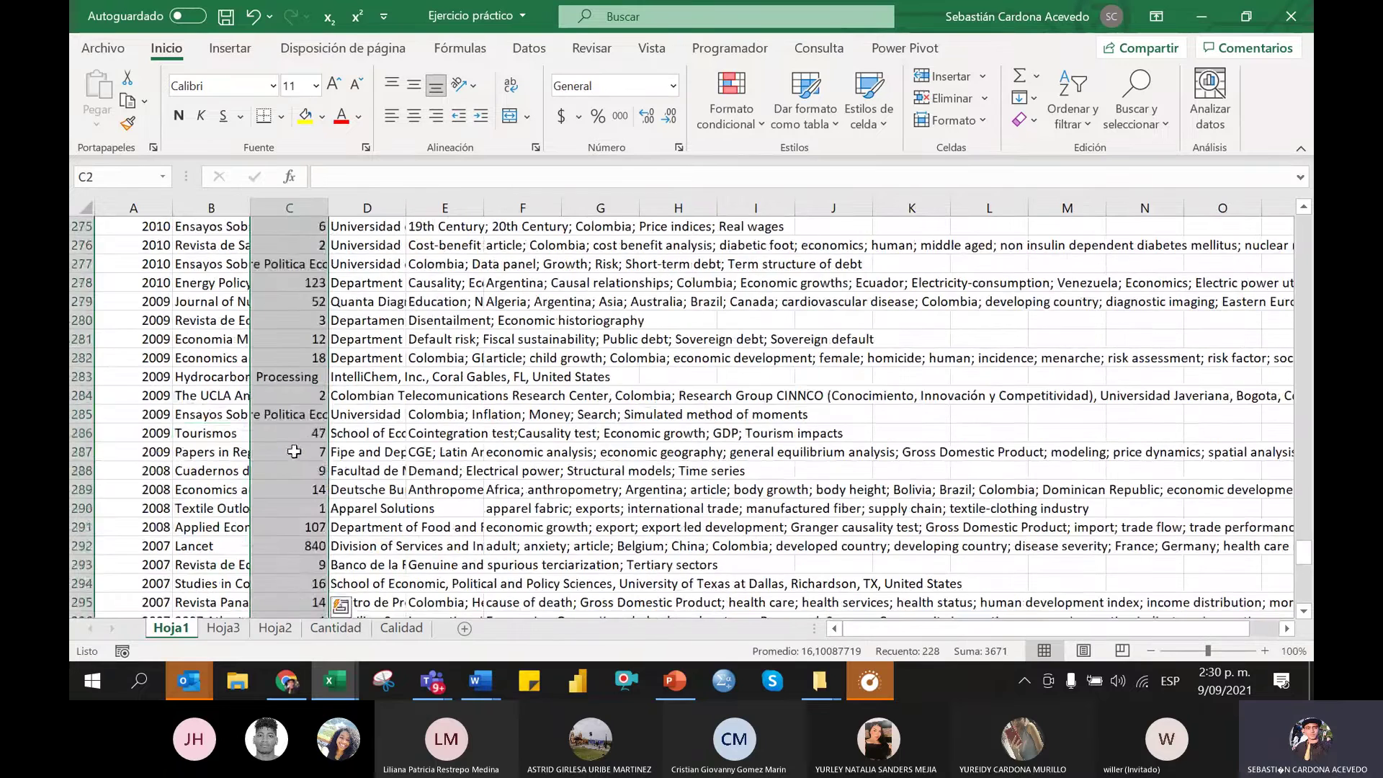
{"action": "left_click", "coordinate": [191, 432]}
{"action": "left_click", "coordinate": [195, 407]}
{"action": "key", "text": "ctrl+Home"}
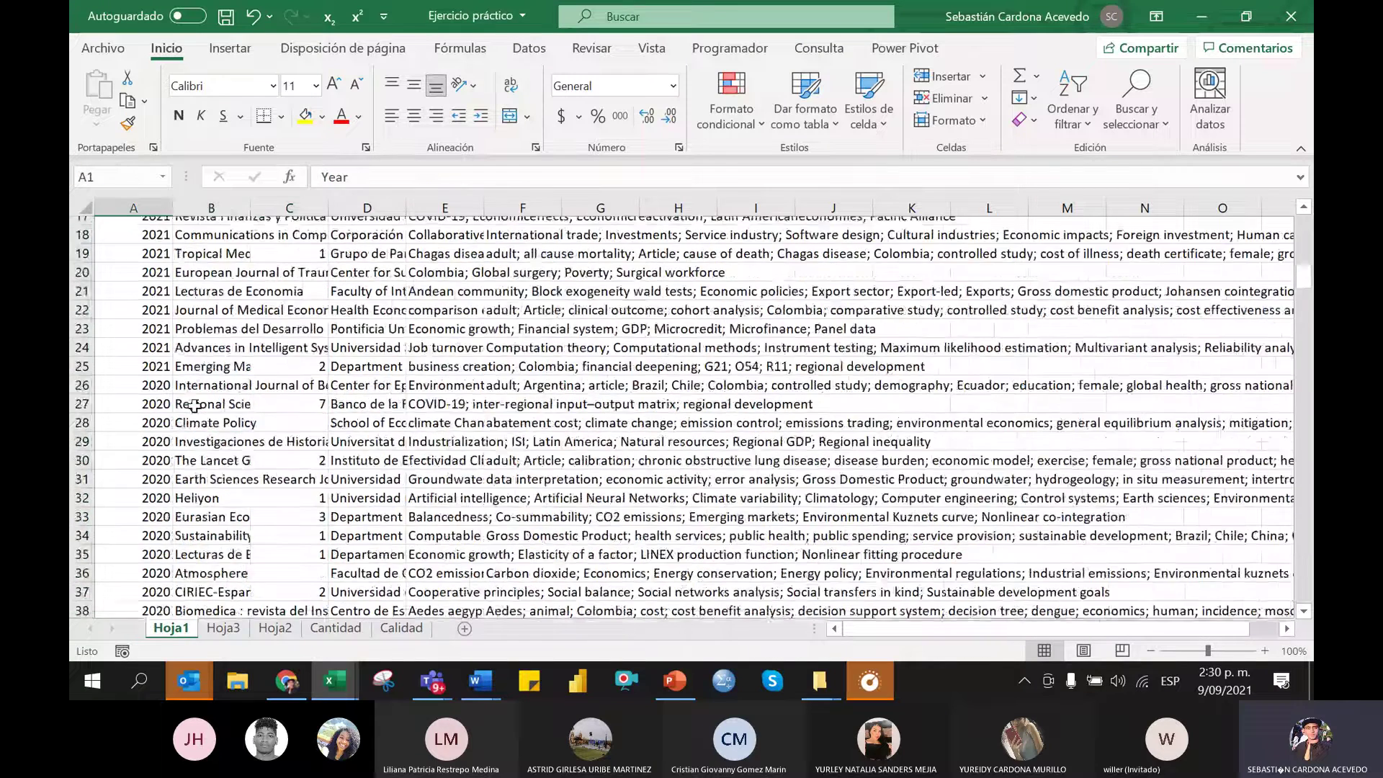
{"action": "left_click", "coordinate": [333, 628]}
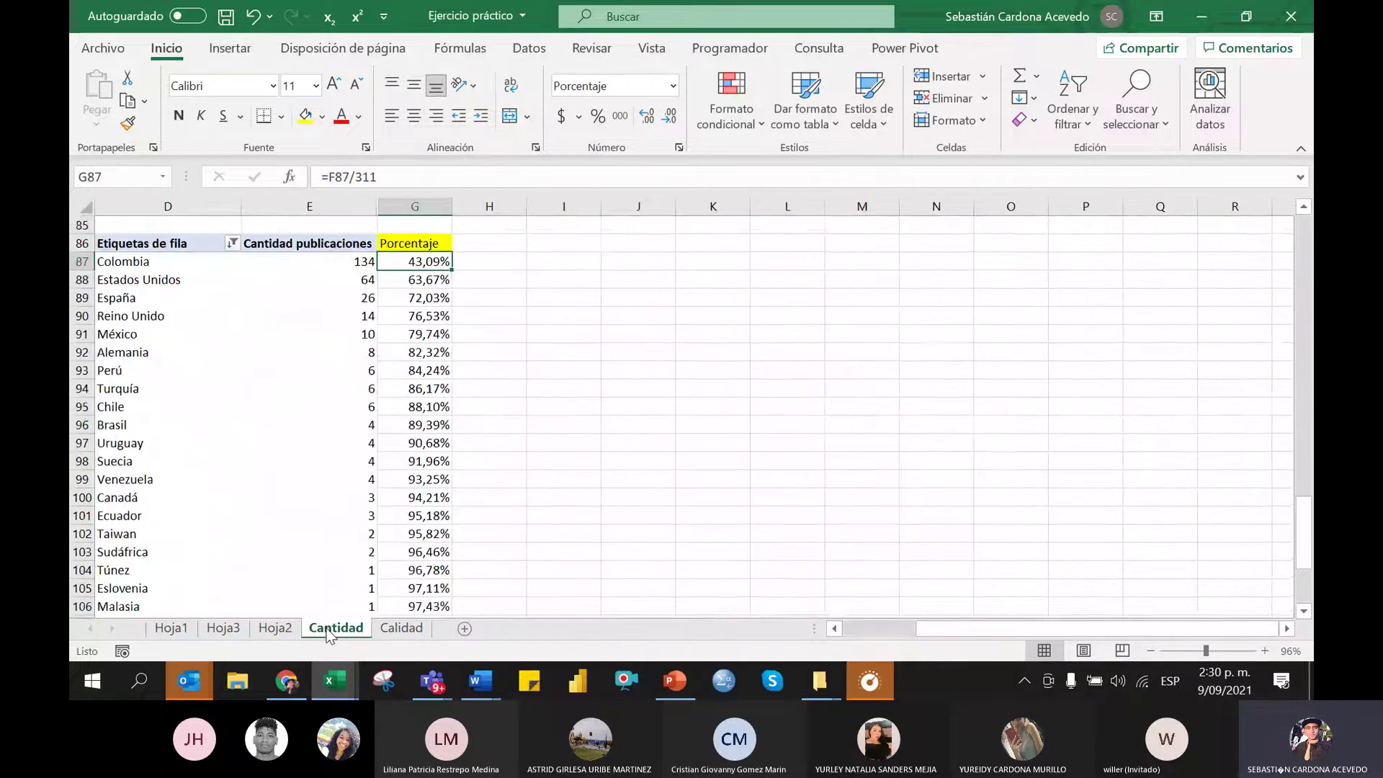
Examine the publication counts and cumulative percentages of Colombia, Estados Unidos and España in rows 87 to 89
{"action": "scroll", "coordinate": [300, 523], "scroll_direction": "up", "scroll_amount": 2}
{"action": "scroll", "coordinate": [292, 526], "scroll_direction": "down", "scroll_amount": 2}
{"action": "left_click_drag", "start_coordinate": [592, 373], "coordinate": [598, 387]}
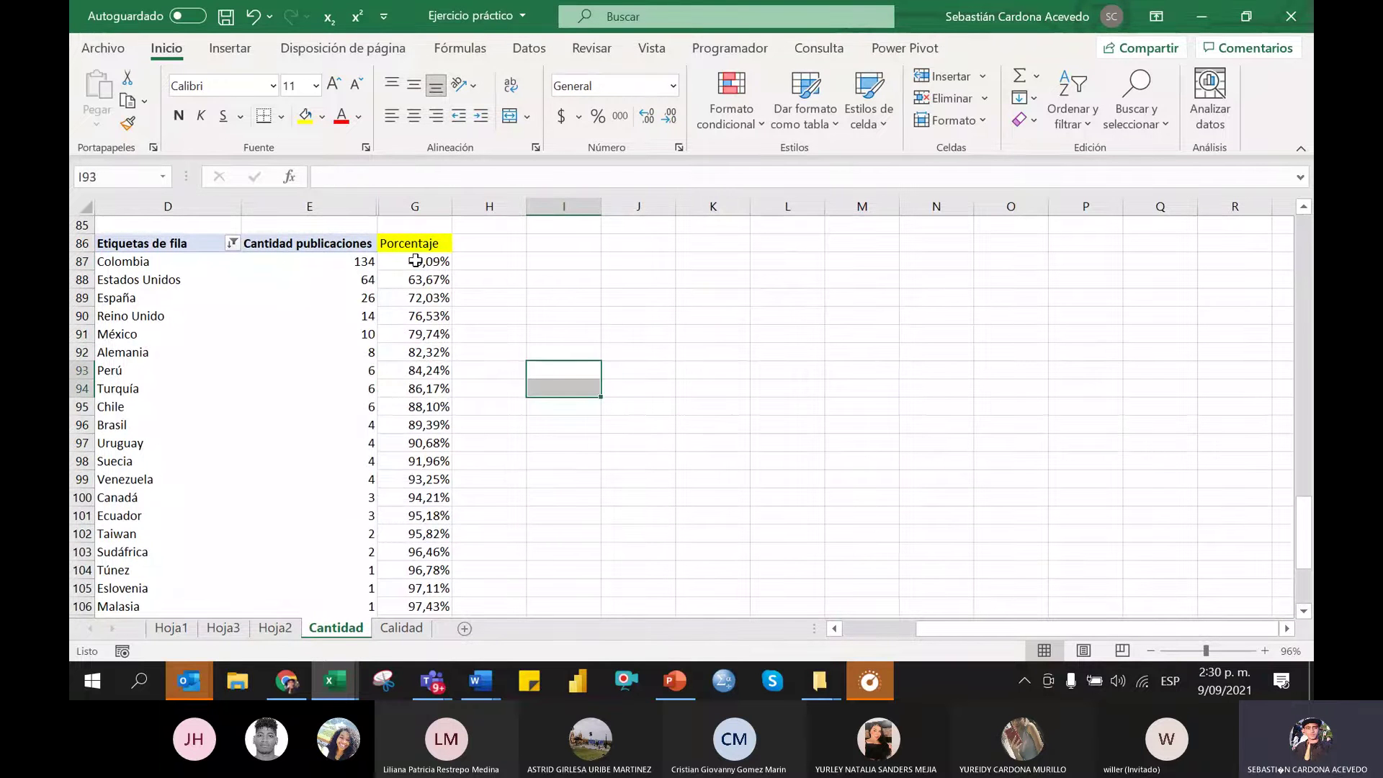
{"action": "left_click_drag", "start_coordinate": [415, 260], "coordinate": [165, 290]}
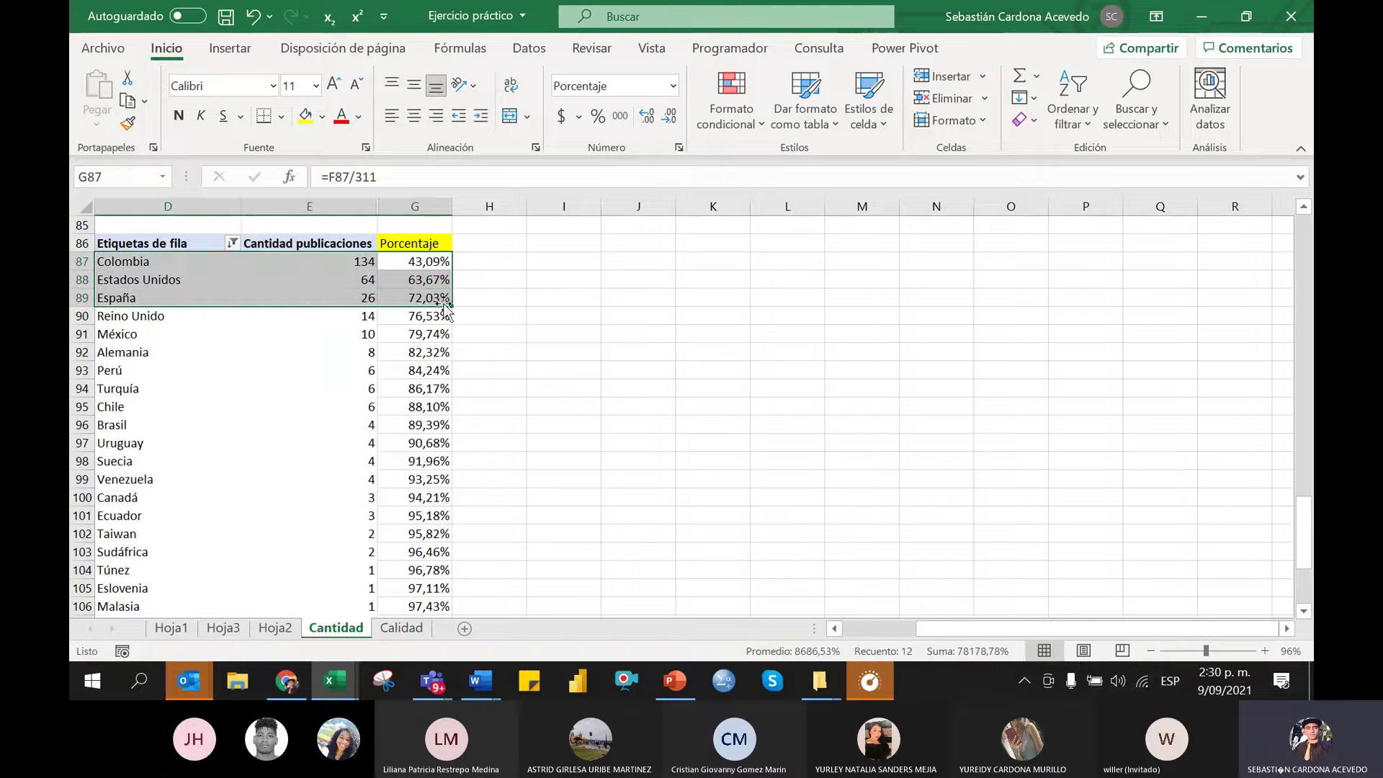
{"action": "scroll", "coordinate": [523, 332], "scroll_direction": "down", "scroll_amount": 1}
{"action": "scroll", "coordinate": [523, 333], "scroll_direction": "down", "scroll_amount": 1}
{"action": "scroll", "coordinate": [485, 327], "scroll_direction": "up", "scroll_amount": 2}
{"action": "left_click_drag", "start_coordinate": [358, 298], "coordinate": [355, 259]}
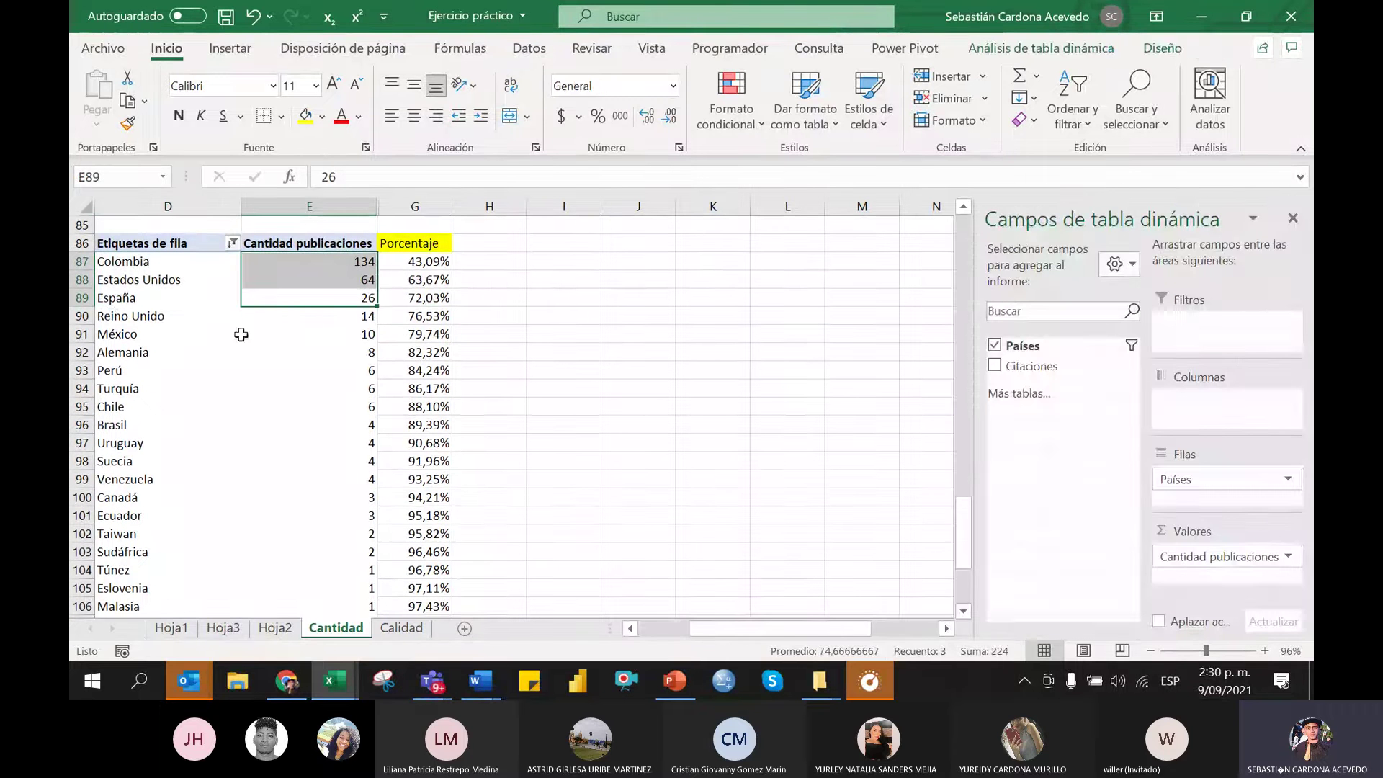
Examine the publication counts per country in the Cantidad pivot table, from Italia up to Colombia
{"action": "left_click_drag", "start_coordinate": [114, 320], "coordinate": [360, 515]}
{"action": "scroll", "coordinate": [358, 412], "scroll_direction": "down", "scroll_amount": 4}
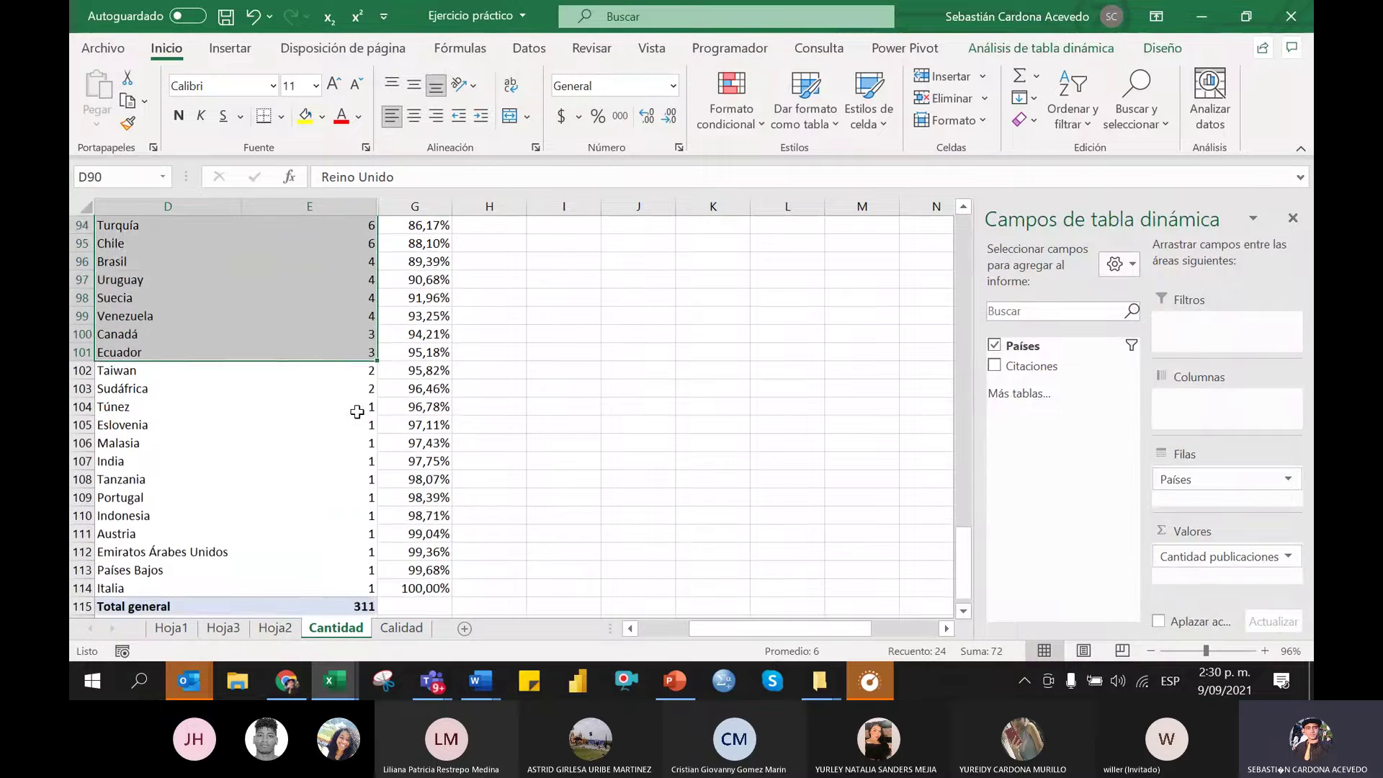
{"action": "left_click", "coordinate": [365, 537]}
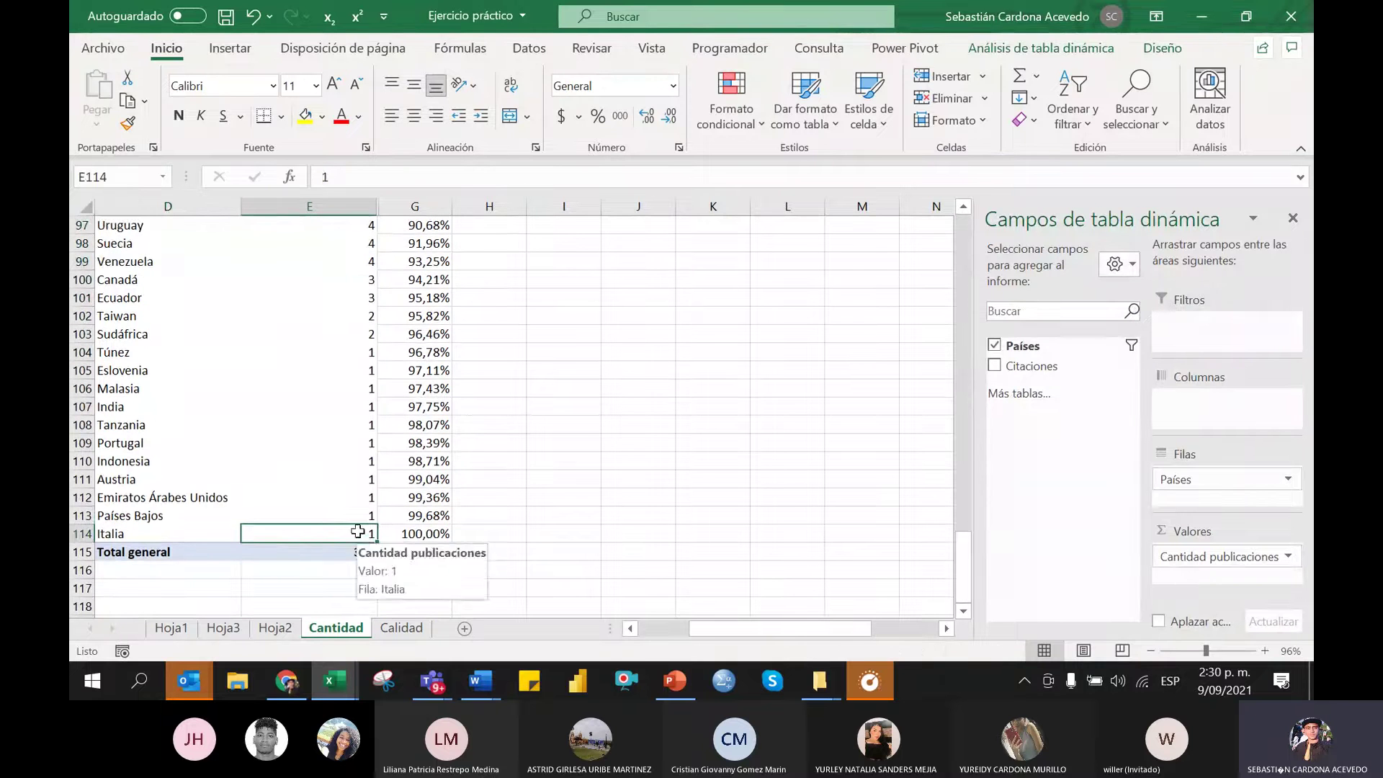
{"action": "left_click", "coordinate": [362, 516]}
{"action": "left_click", "coordinate": [358, 496]}
{"action": "left_click", "coordinate": [352, 339]}
{"action": "left_click", "coordinate": [347, 317]}
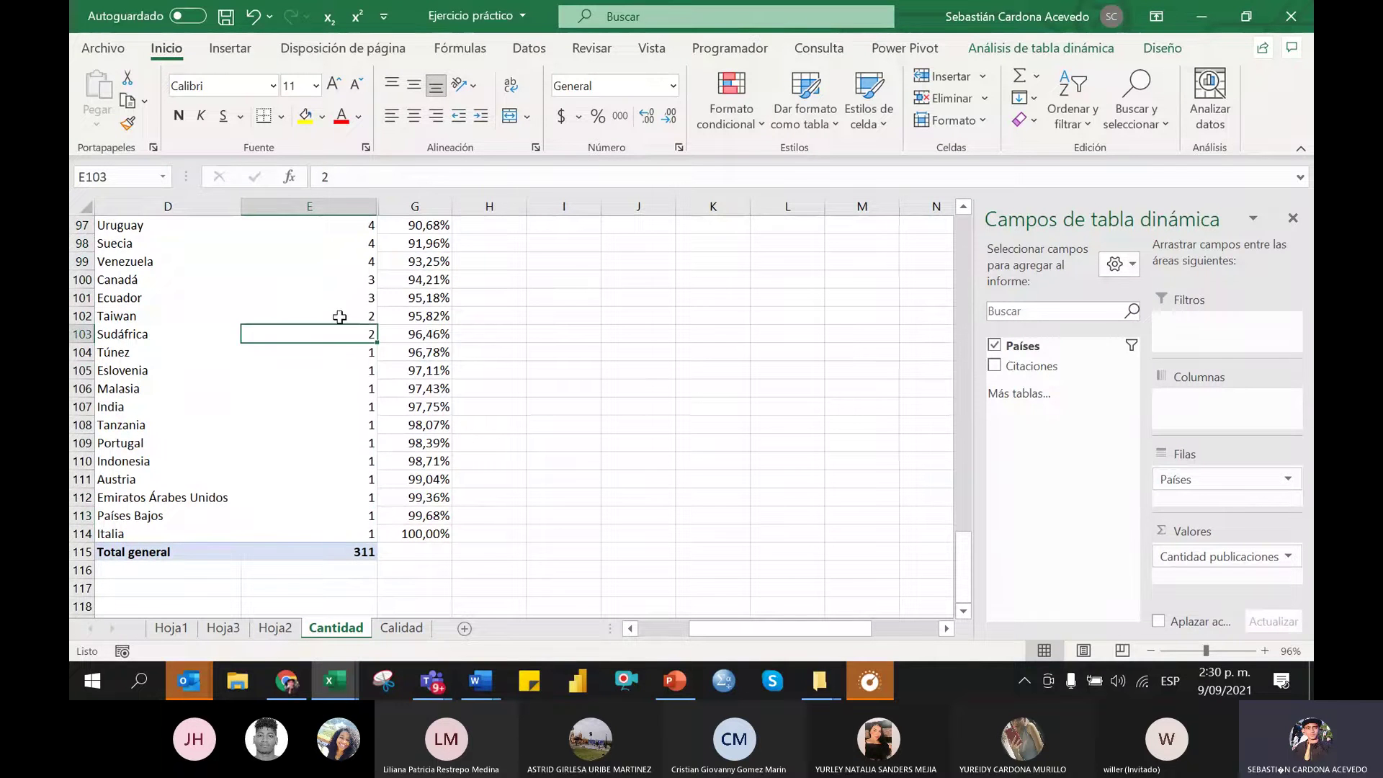
{"action": "left_click", "coordinate": [346, 297]}
{"action": "left_click", "coordinate": [346, 263]}
{"action": "scroll", "coordinate": [343, 332], "scroll_direction": "up", "scroll_amount": 4}
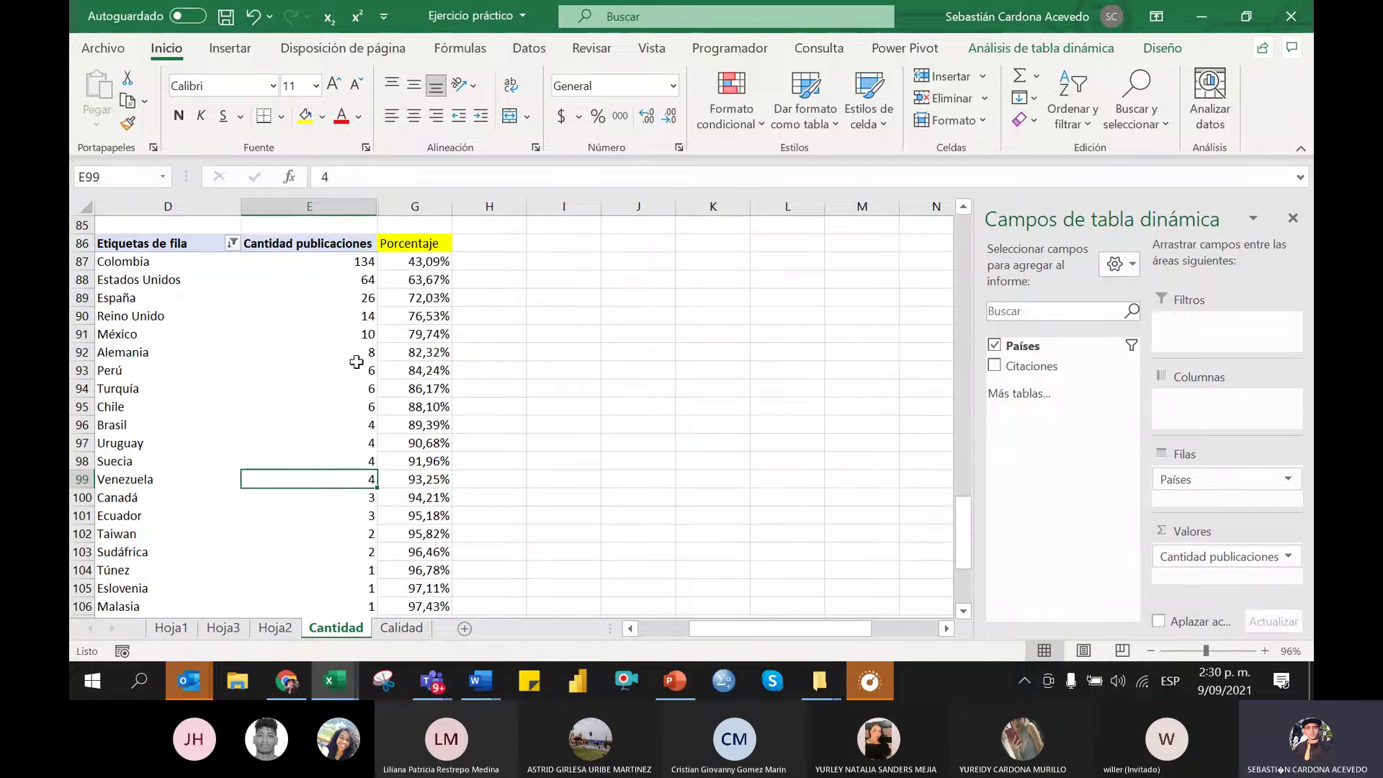
{"action": "left_click", "coordinate": [358, 297]}
{"action": "left_click", "coordinate": [354, 282]}
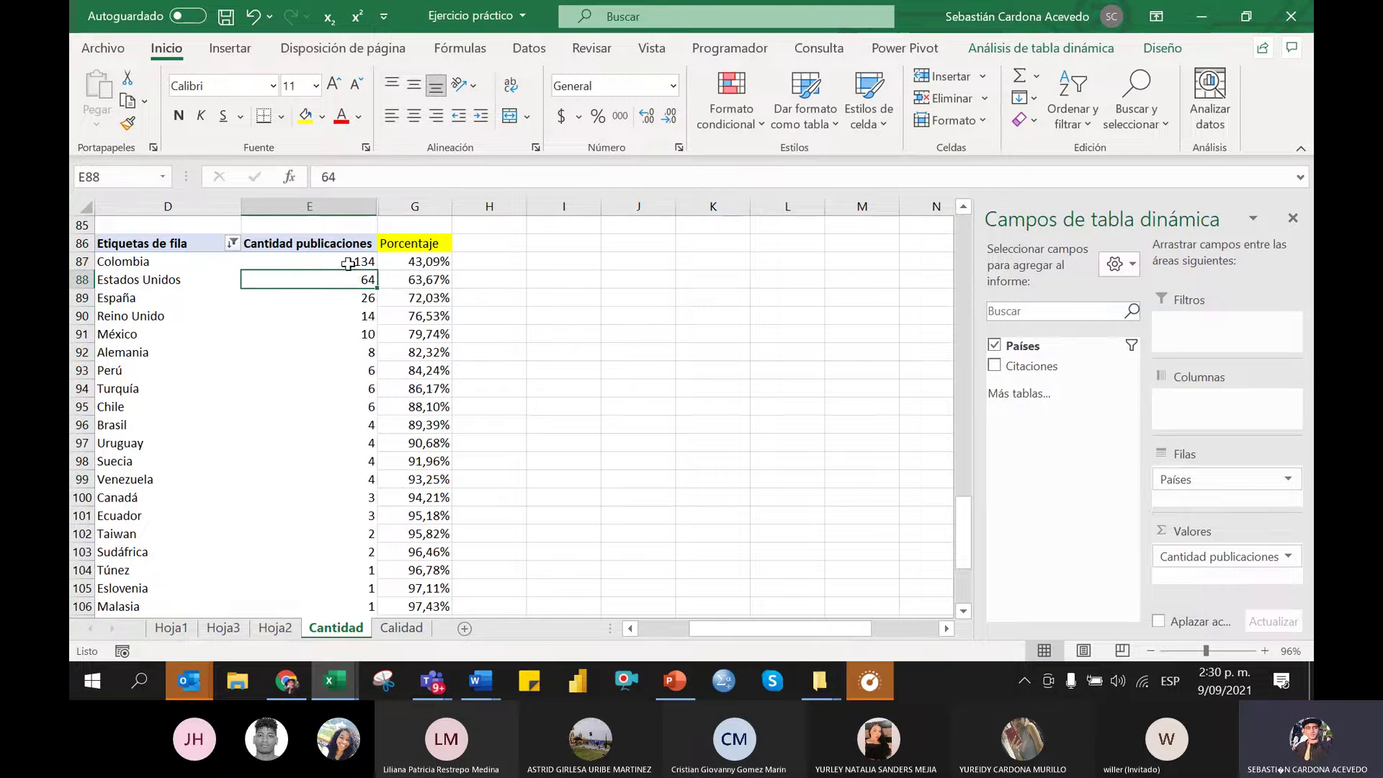
{"action": "left_click", "coordinate": [348, 264]}
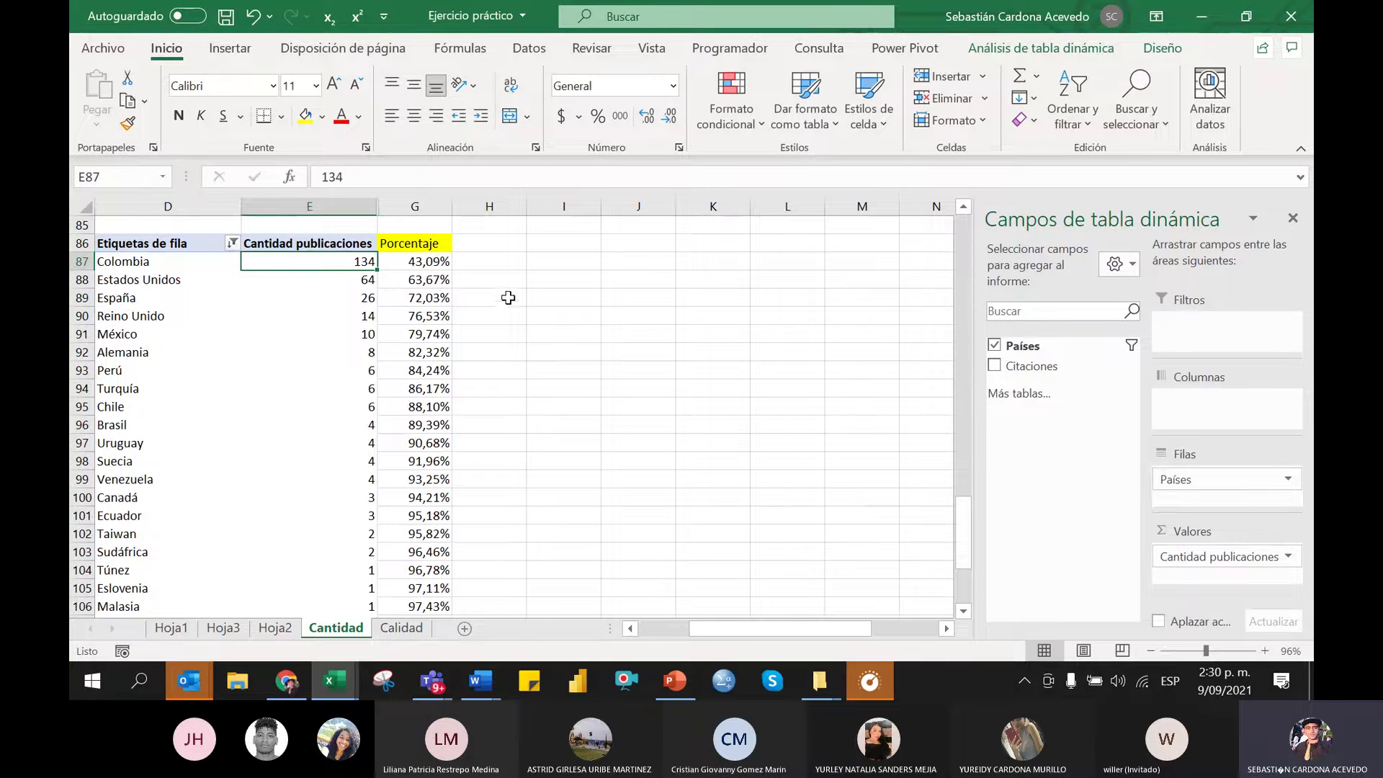
Examine the ranking of country names in the Cantidad pivot table, including Colombia, Estados Unidos, España and Reino Unido
{"action": "left_click", "coordinate": [509, 297]}
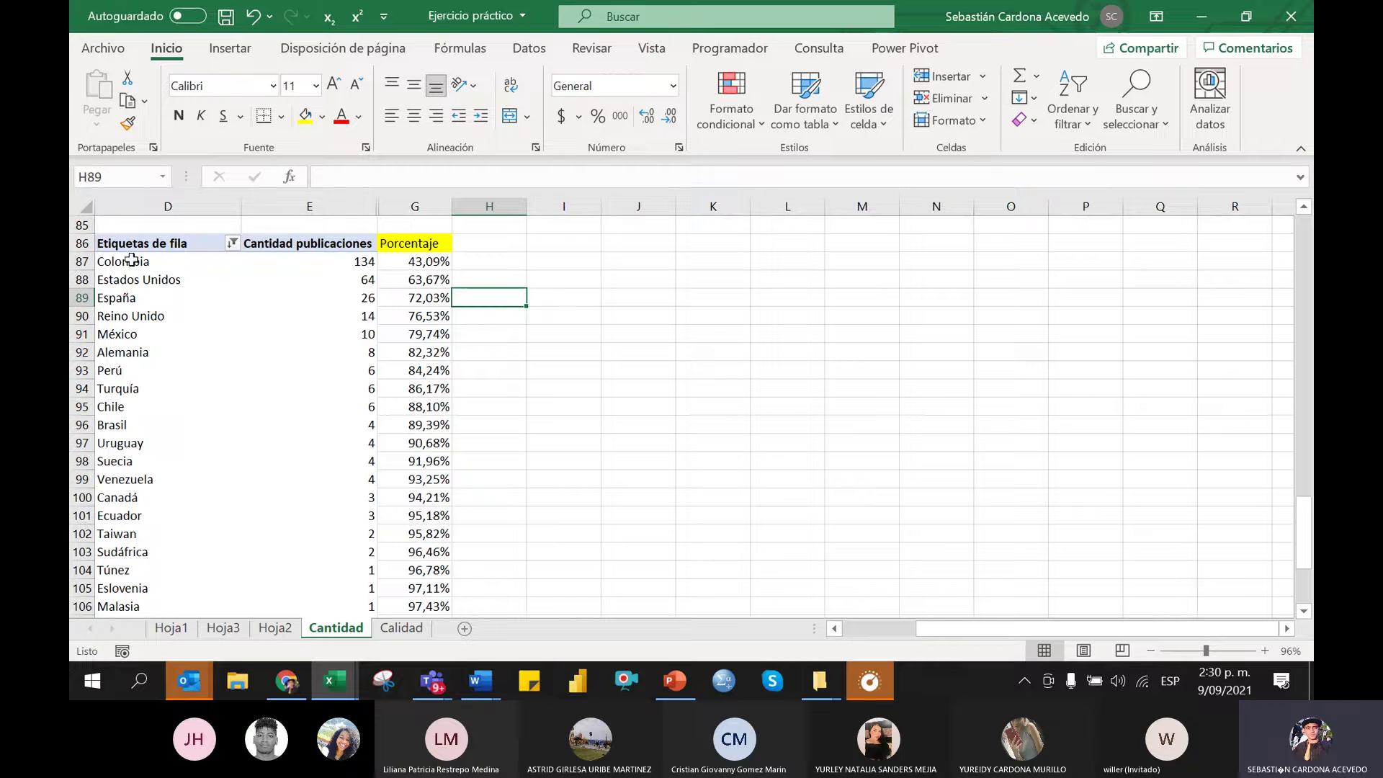
{"action": "left_click_drag", "start_coordinate": [132, 260], "coordinate": [137, 480]}
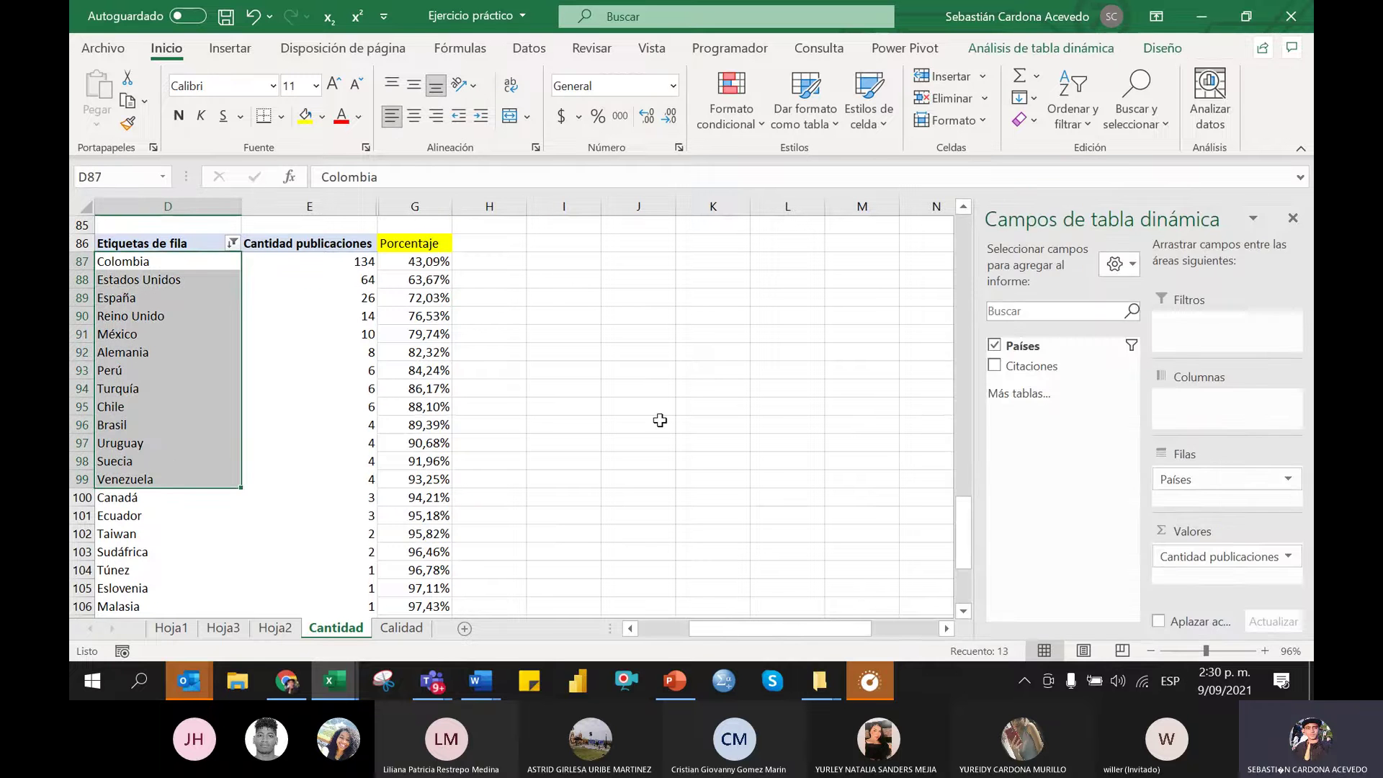
{"action": "left_click", "coordinate": [660, 420]}
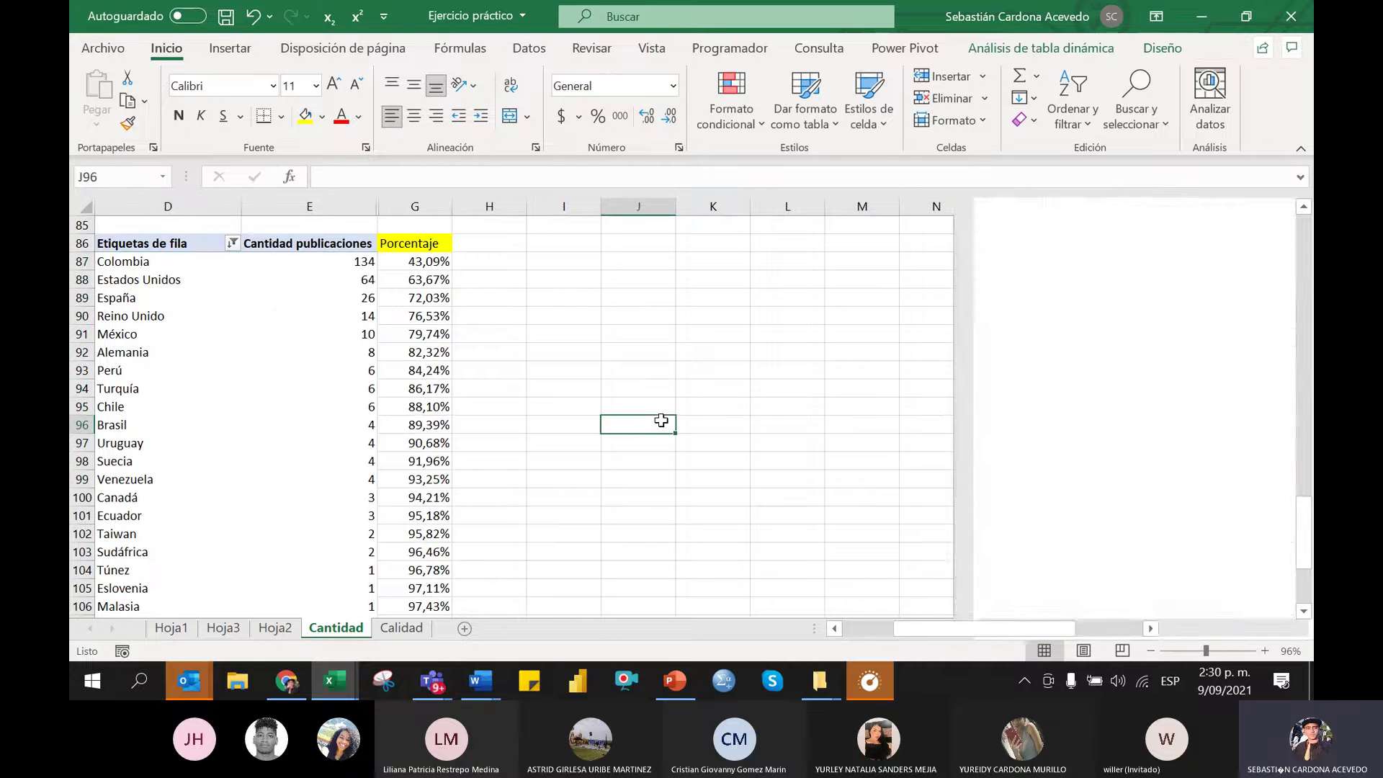
{"action": "left_click", "coordinate": [141, 263]}
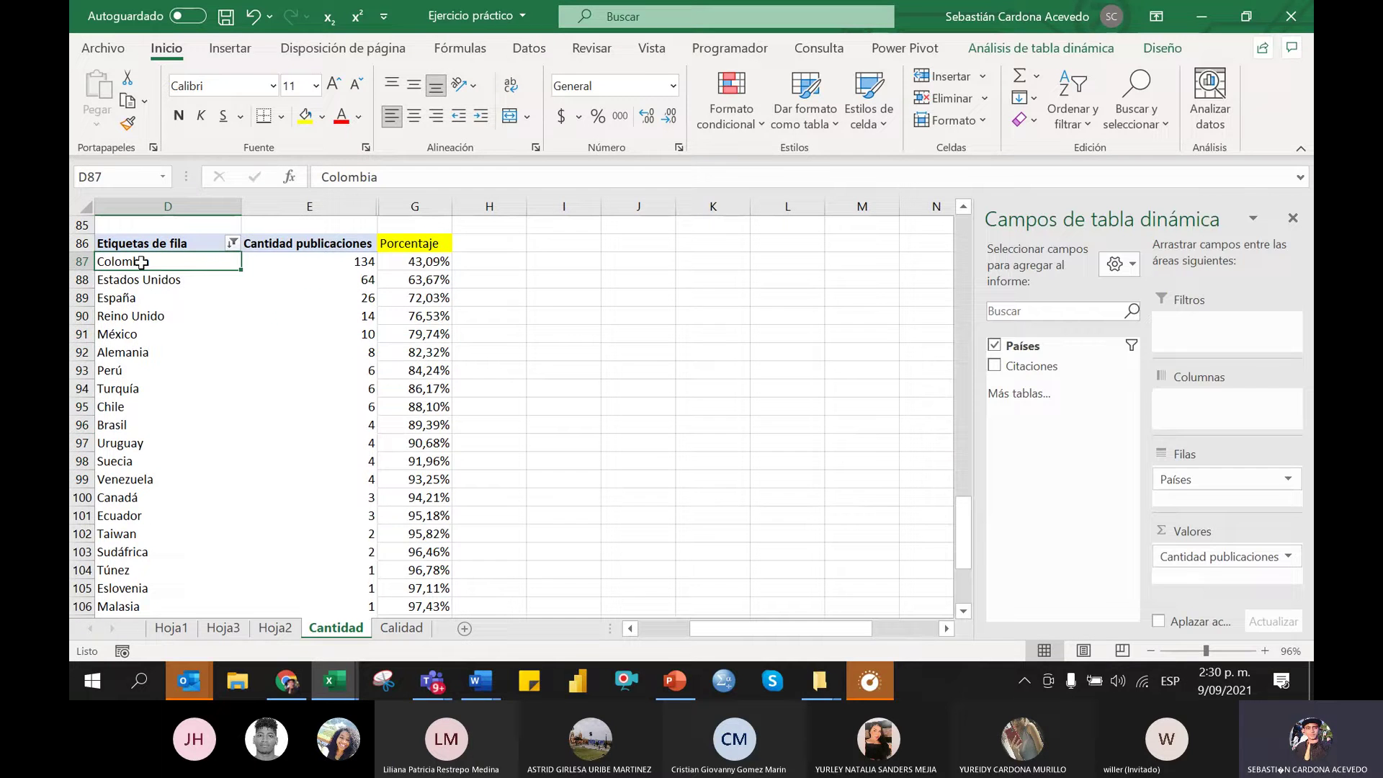
{"action": "left_click", "coordinate": [705, 417]}
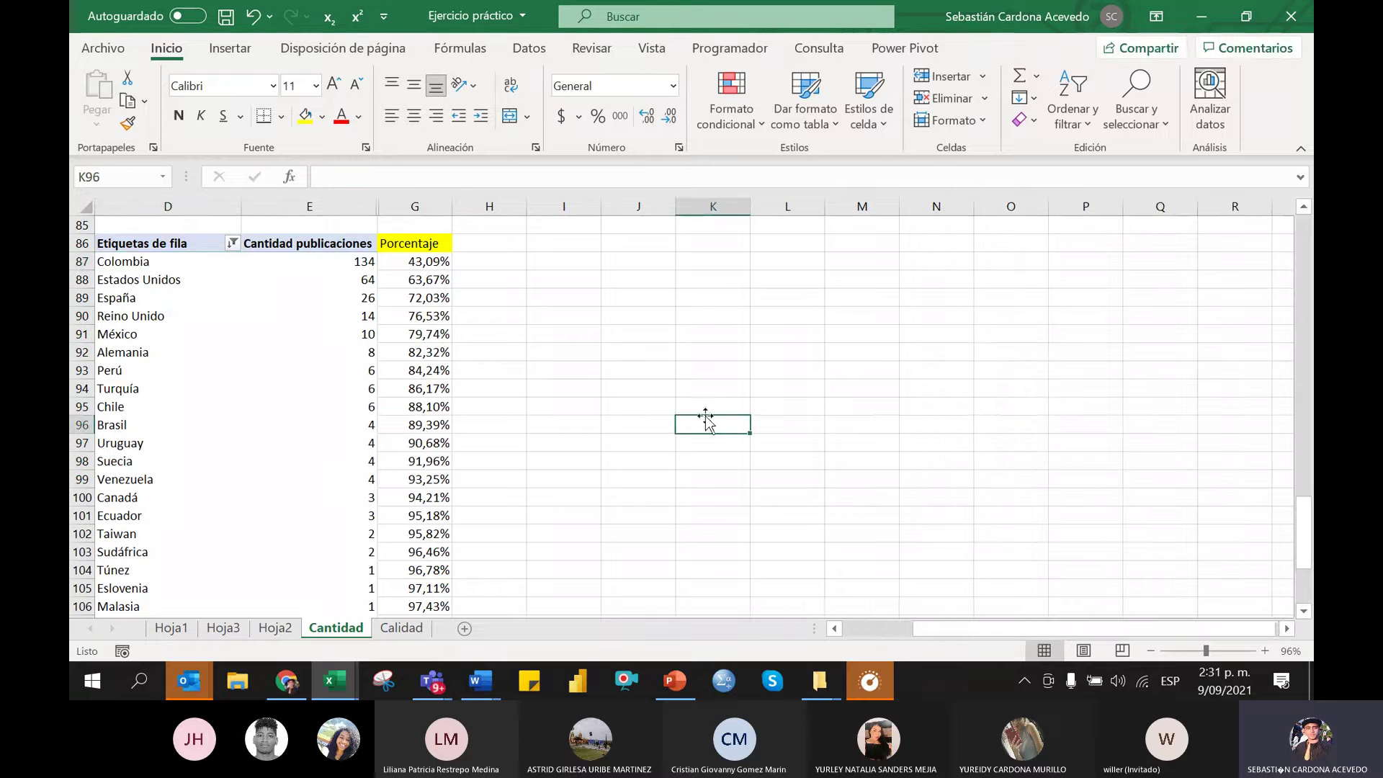
{"action": "left_click", "coordinate": [178, 279]}
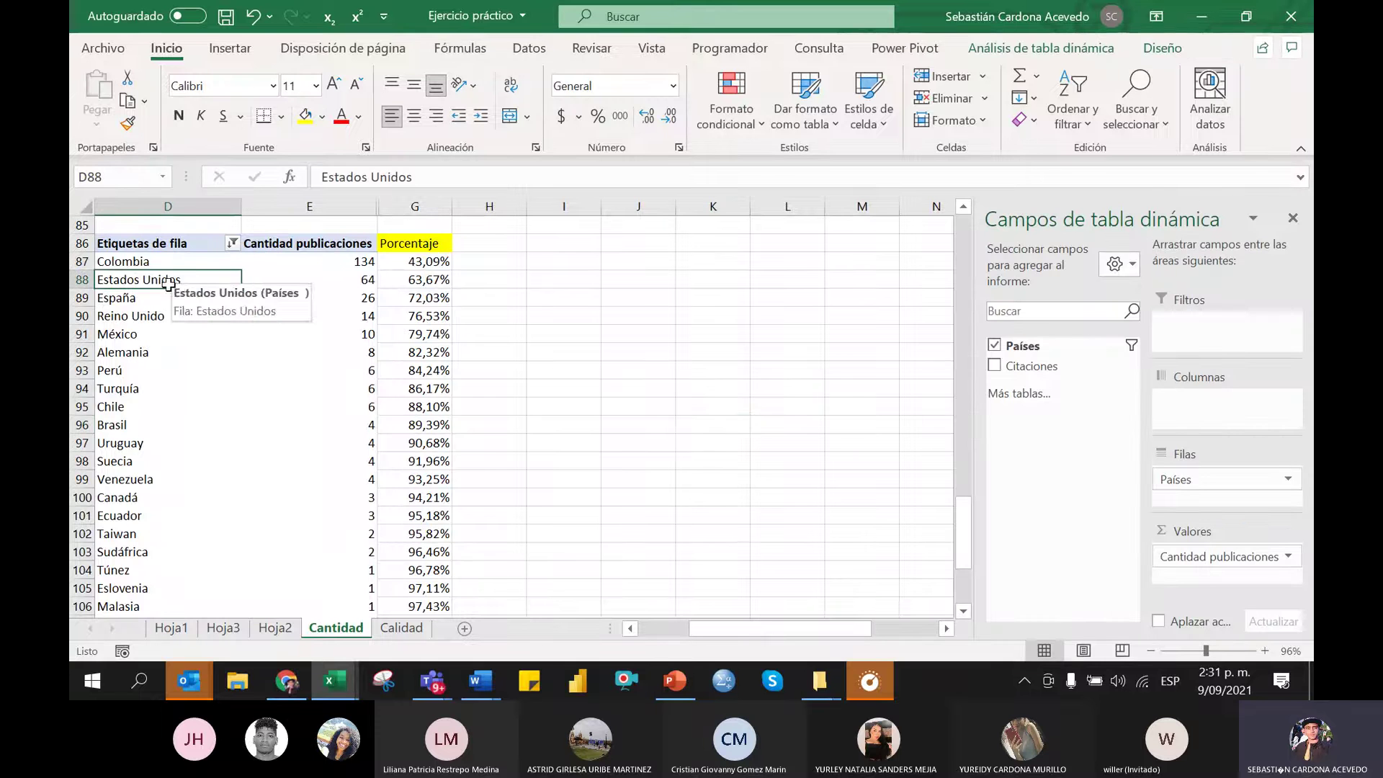
{"action": "left_click", "coordinate": [153, 299]}
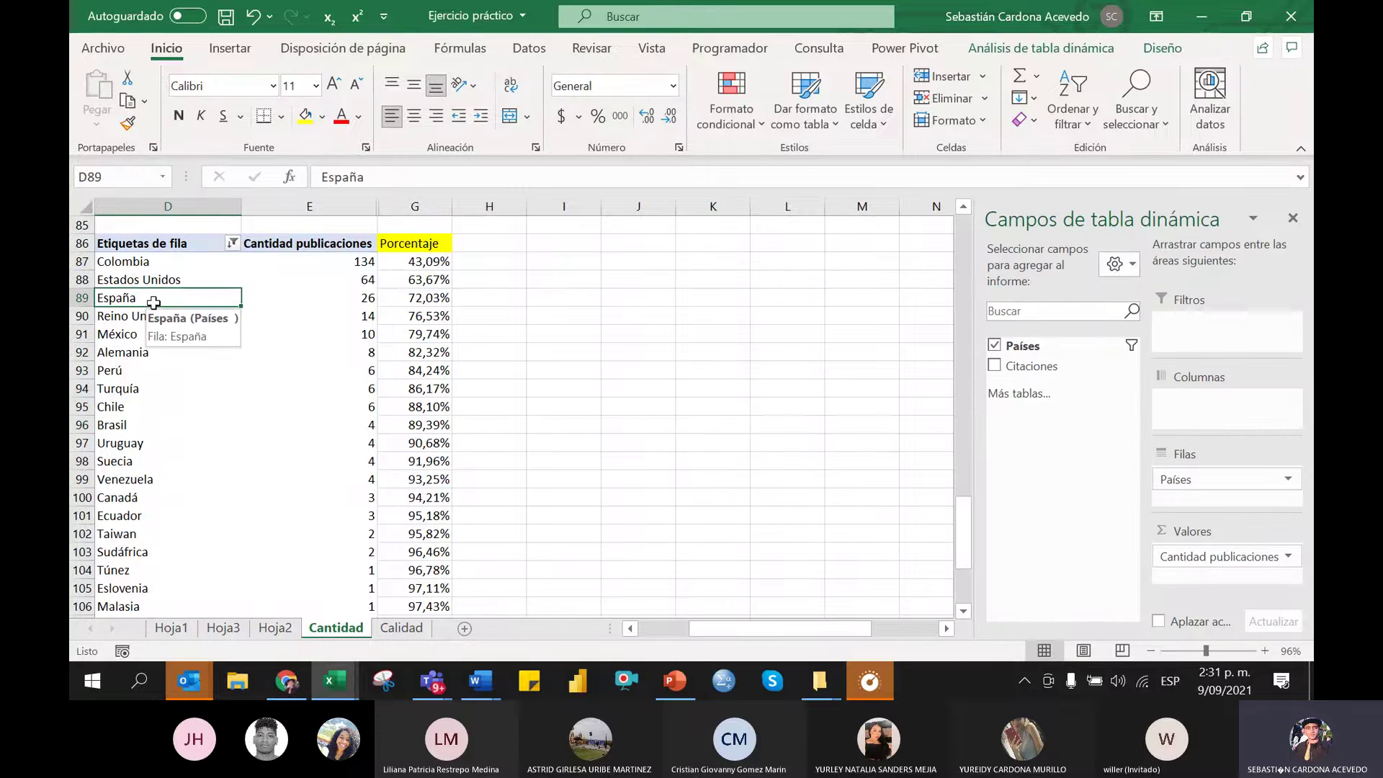
{"action": "left_click", "coordinate": [131, 320]}
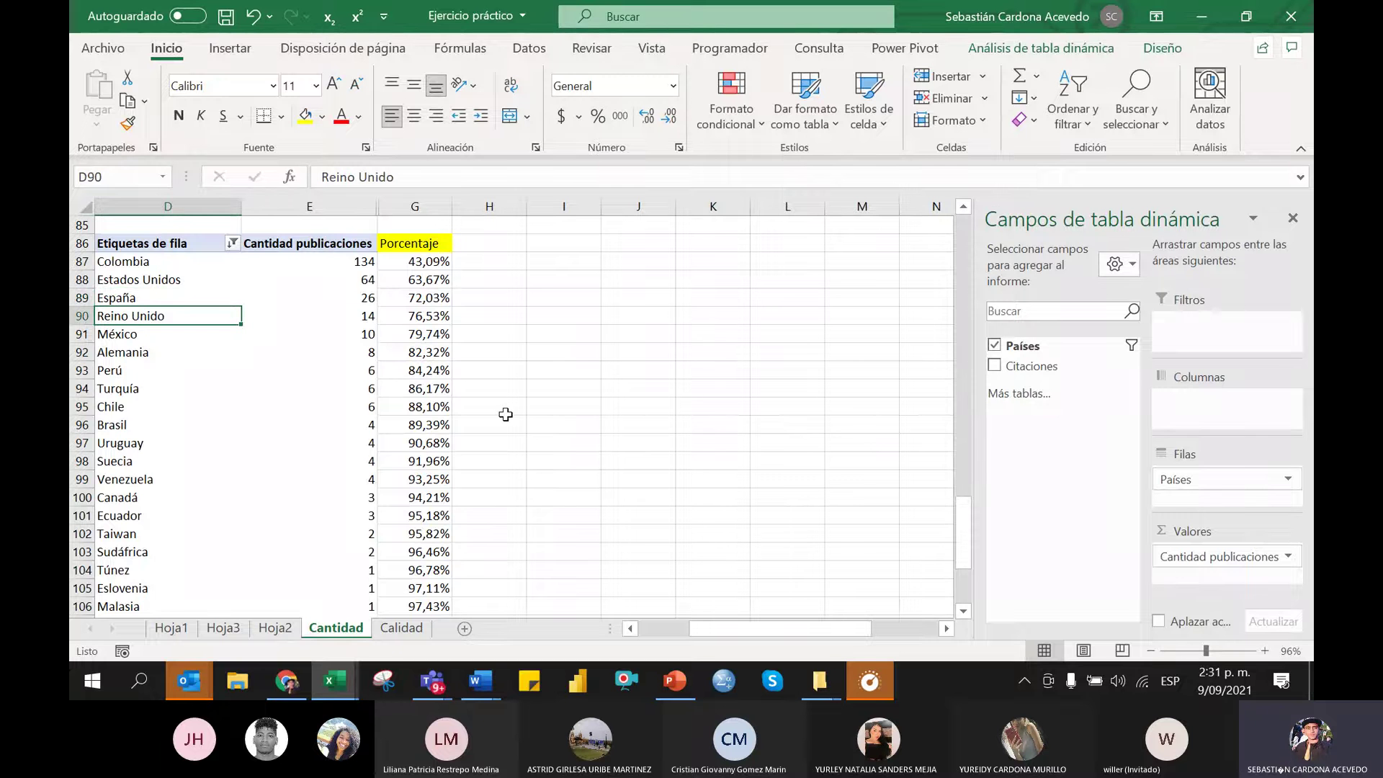
{"action": "scroll", "coordinate": [262, 343], "scroll_direction": "down", "scroll_amount": 5}
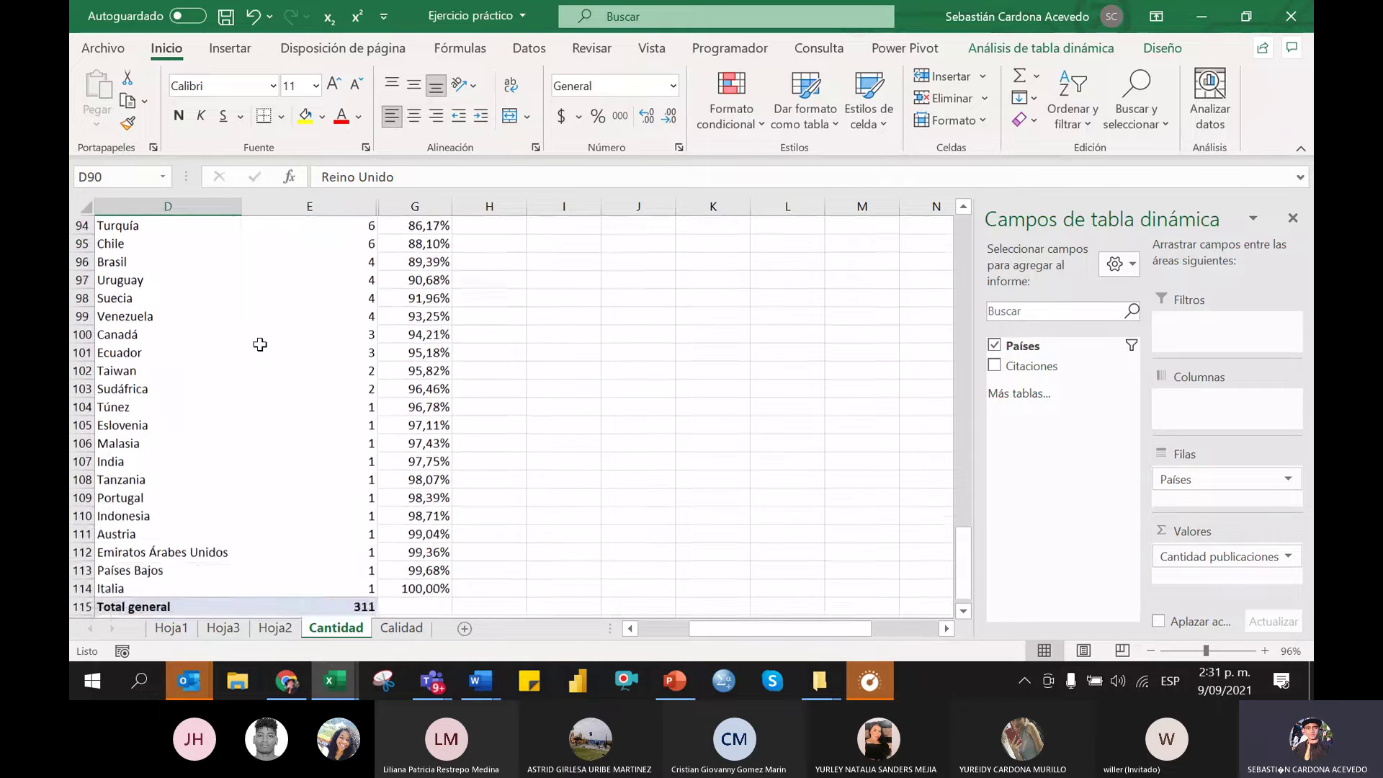
{"action": "scroll", "coordinate": [259, 365], "scroll_direction": "up", "scroll_amount": 5}
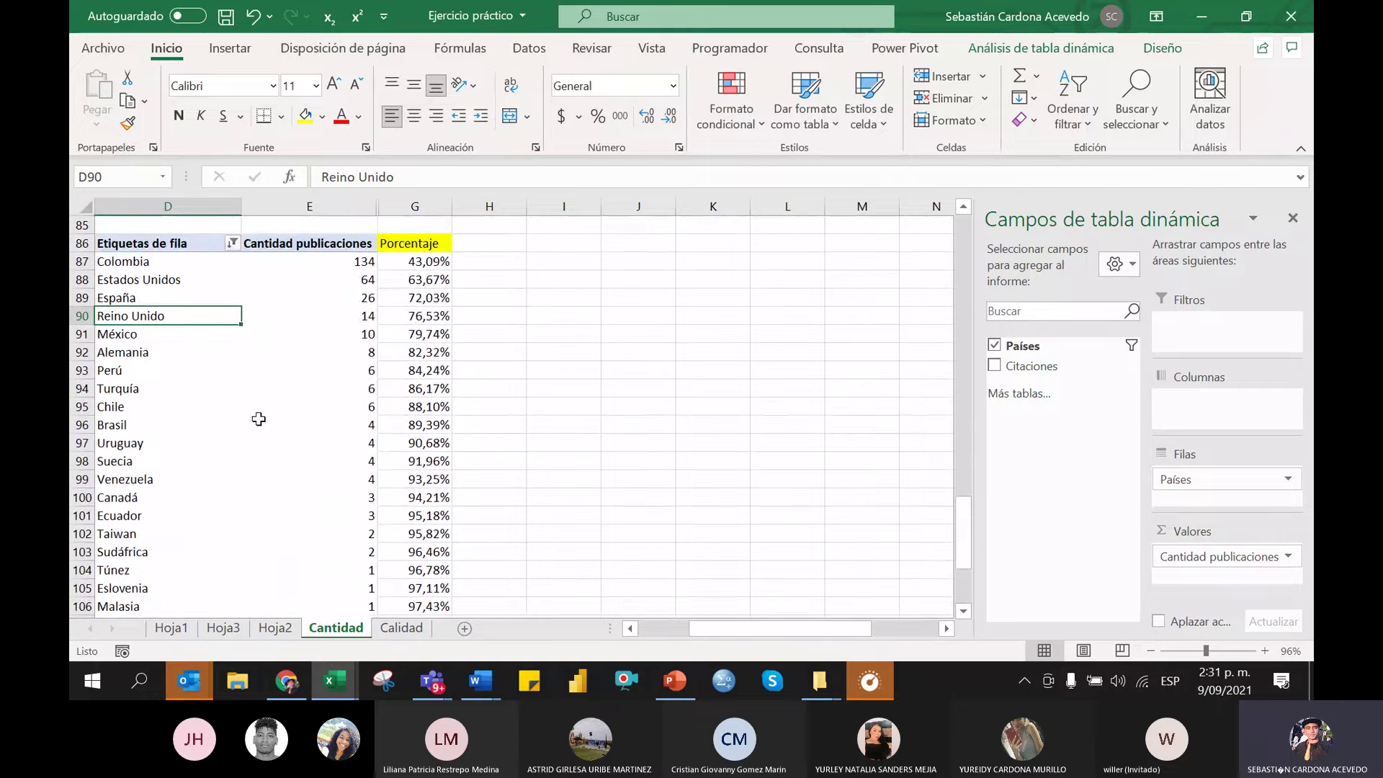
{"action": "left_click", "coordinate": [781, 404]}
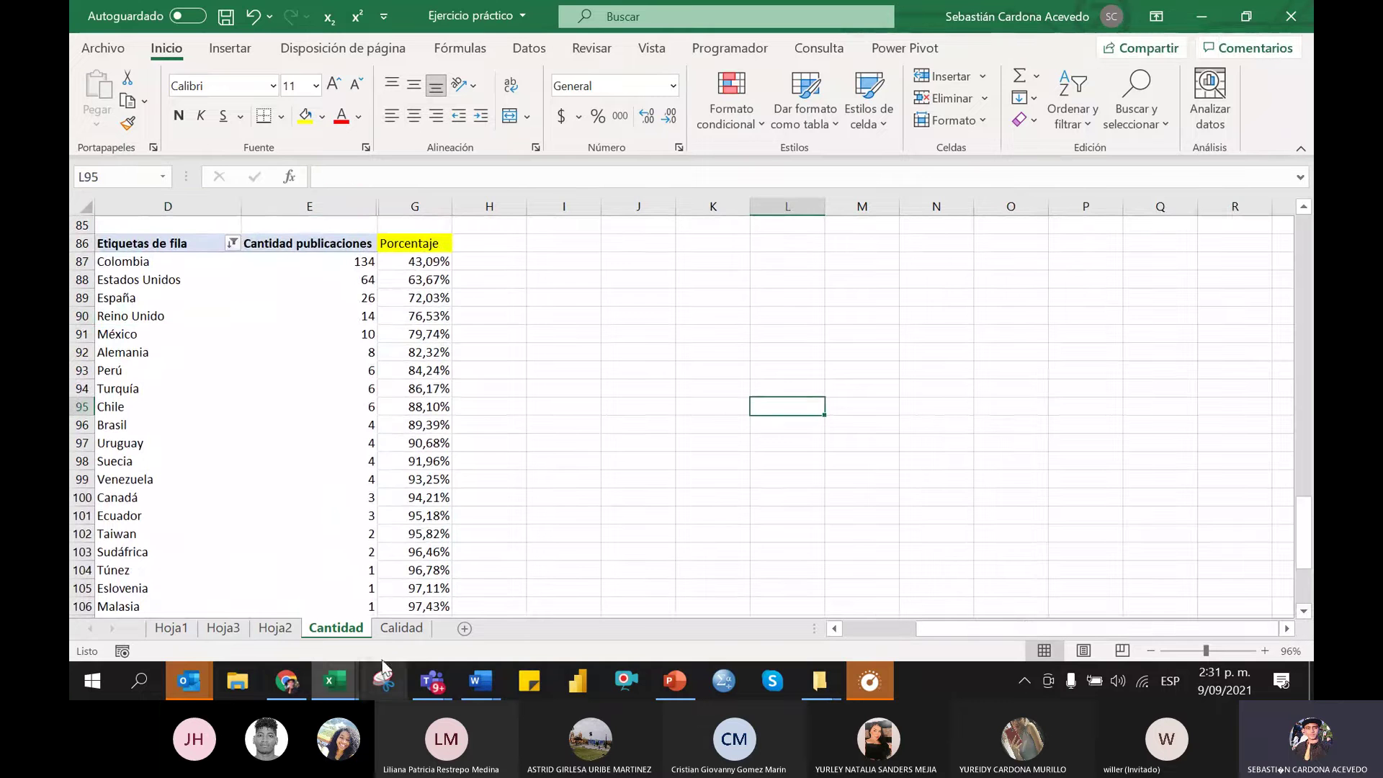
Move the Hoja3 sheet between Hoja2 and Cantidad, and look through its Países and Citaciones data
{"action": "left_click", "coordinate": [230, 628]}
{"action": "left_click_drag", "start_coordinate": [264, 630], "coordinate": [314, 629]}
{"action": "left_click", "coordinate": [479, 478]}
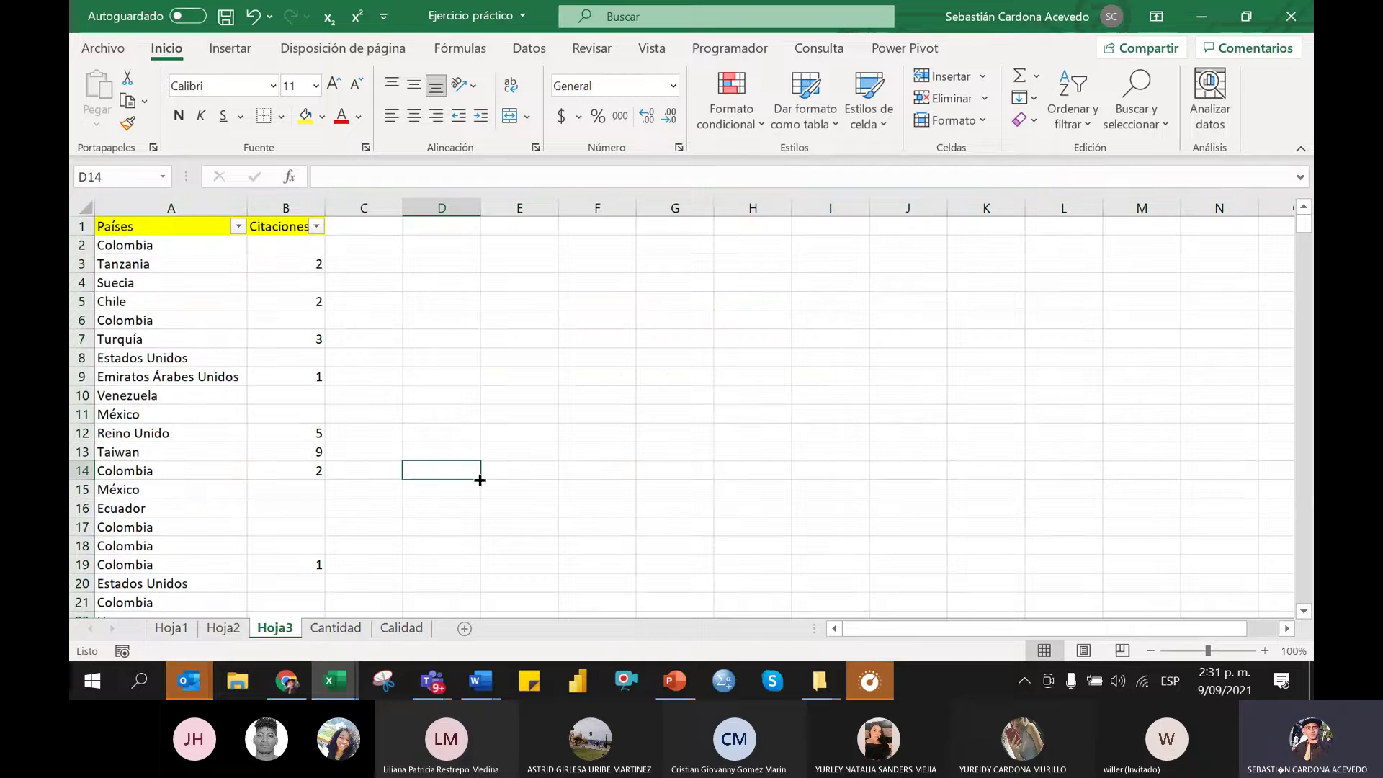
{"action": "scroll", "coordinate": [853, 404], "scroll_direction": "down", "scroll_amount": 6}
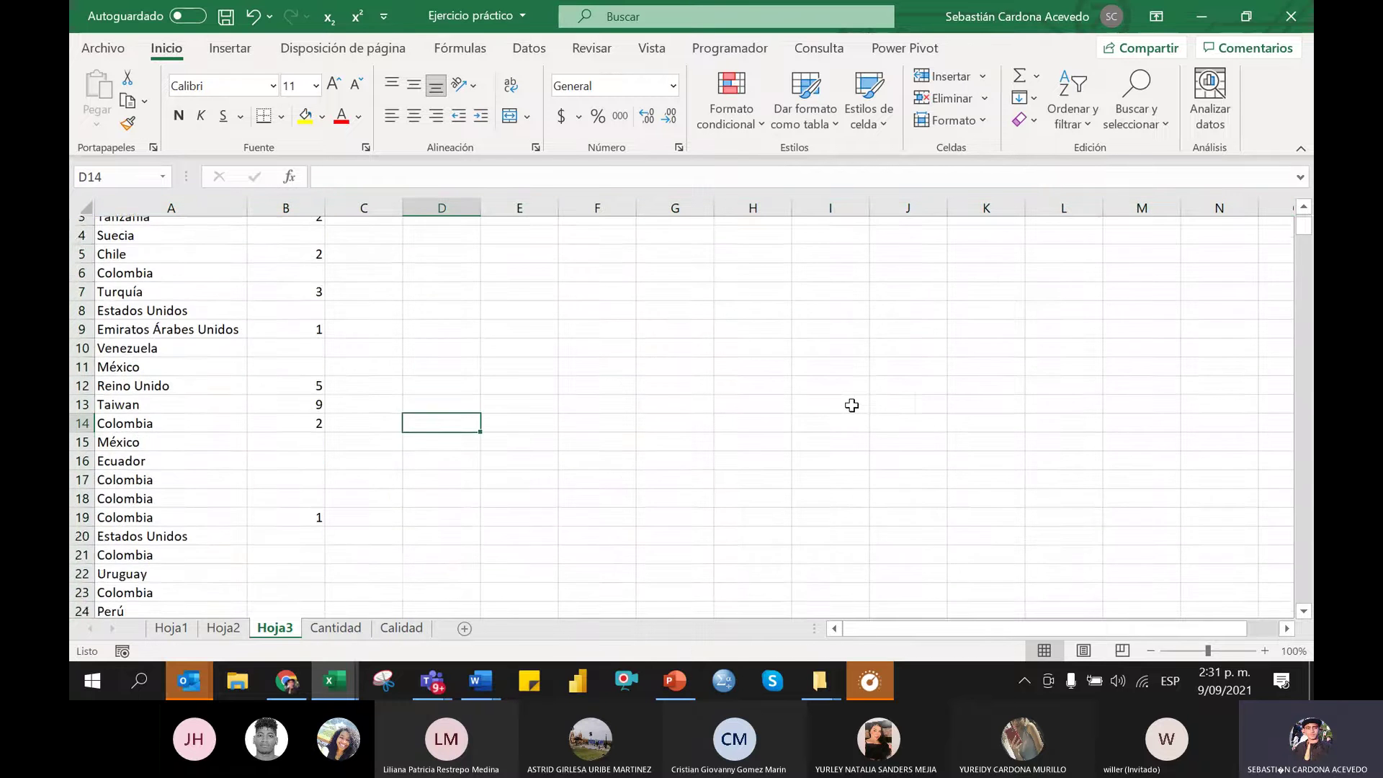
{"action": "scroll", "coordinate": [750, 504], "scroll_direction": "down", "scroll_amount": 4}
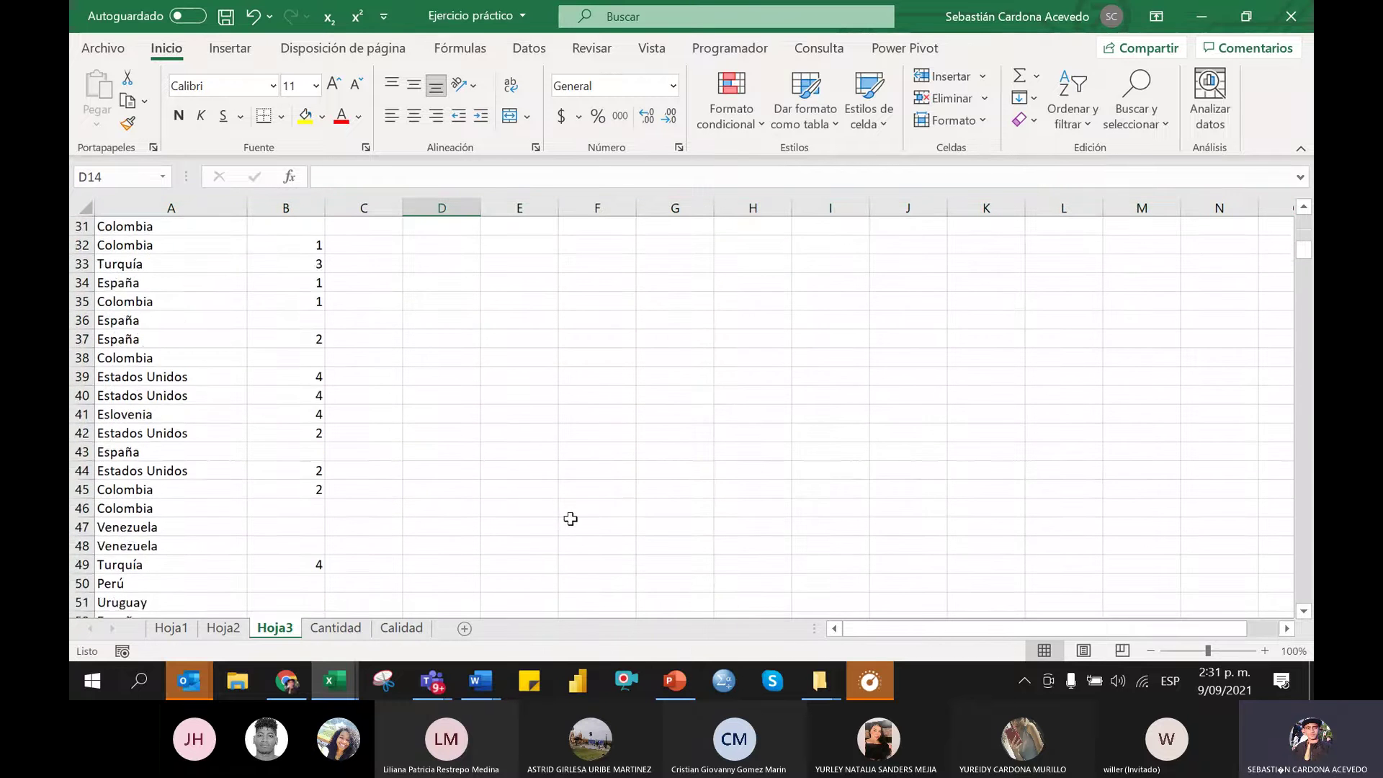
{"action": "scroll", "coordinate": [566, 526], "scroll_direction": "up", "scroll_amount": 10}
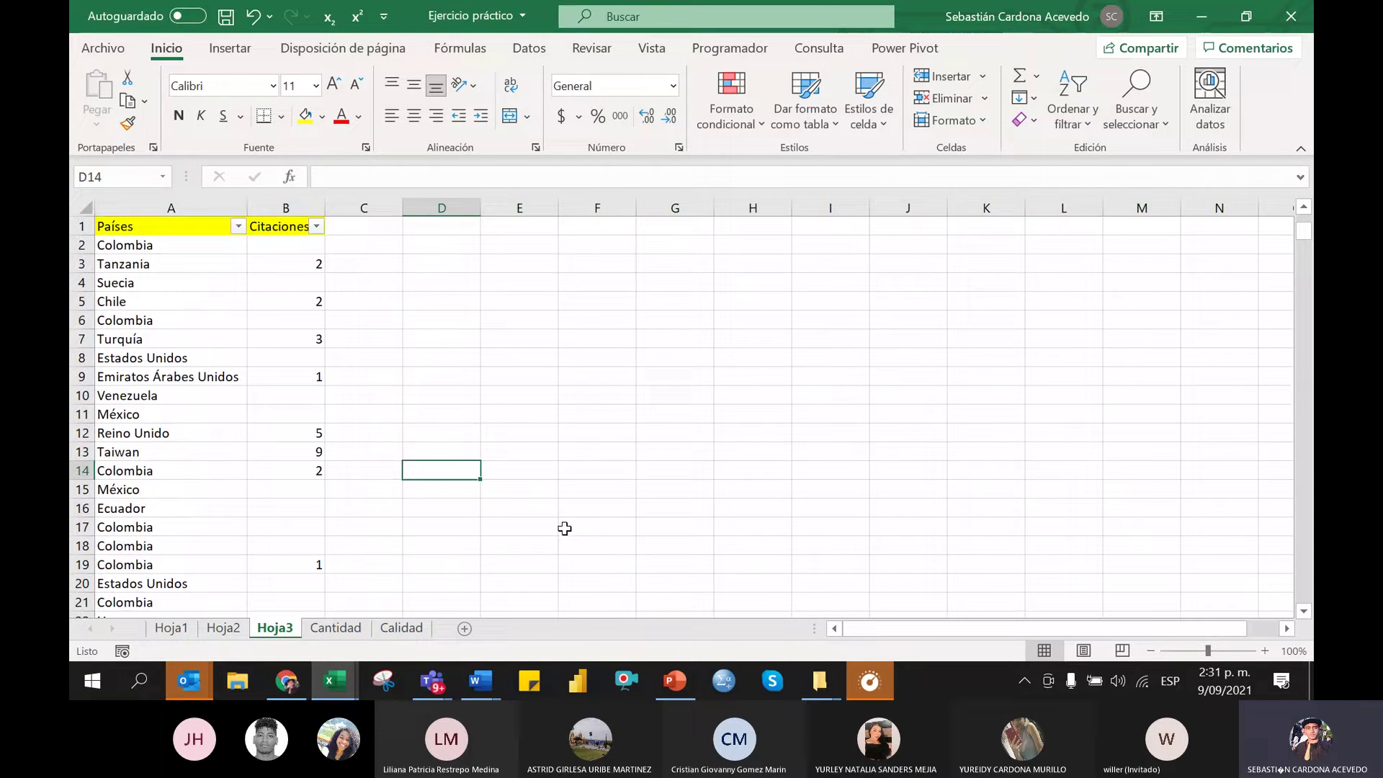
Begin a pivot table from Hoja3 columns A:B, choosing an existing worksheet as its destination
{"action": "left_click", "coordinate": [85, 208]}
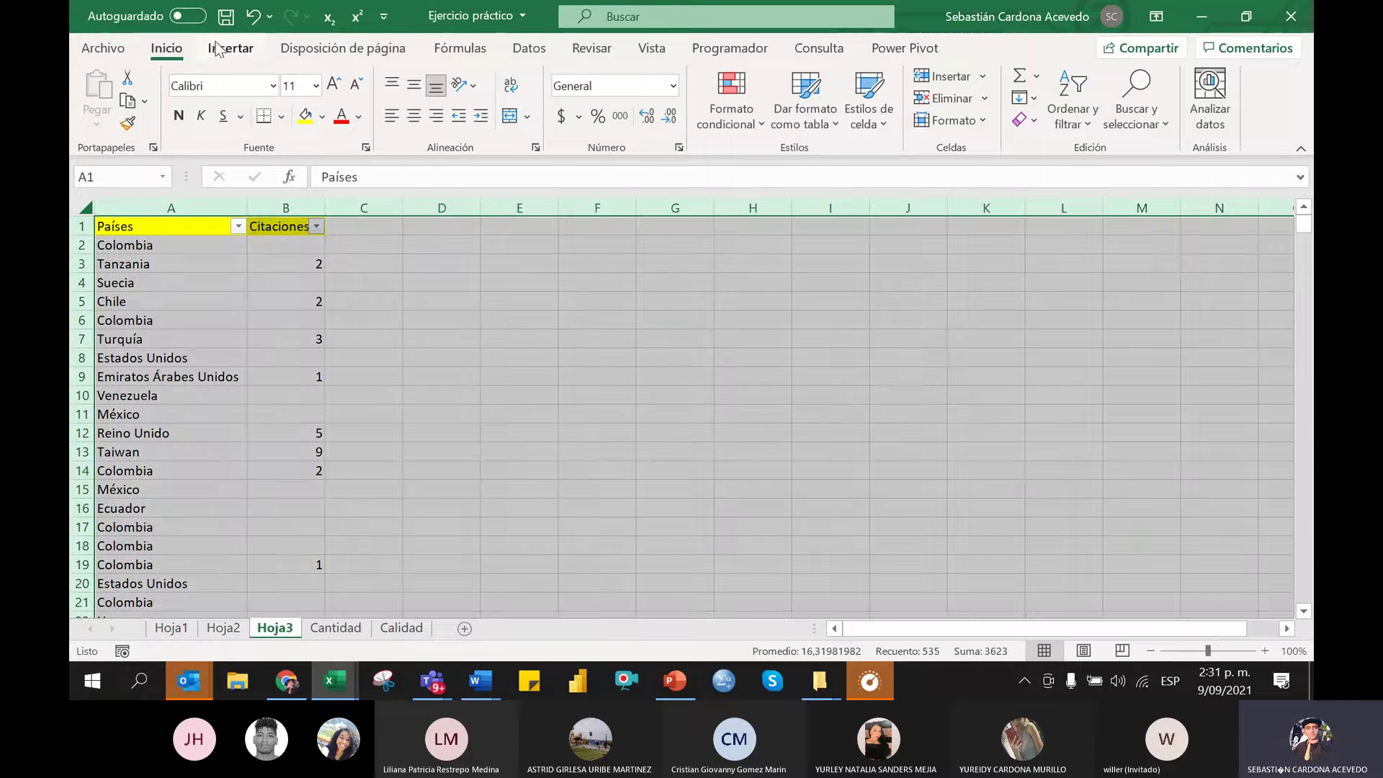
{"action": "left_click", "coordinate": [216, 49]}
{"action": "left_click", "coordinate": [121, 72]}
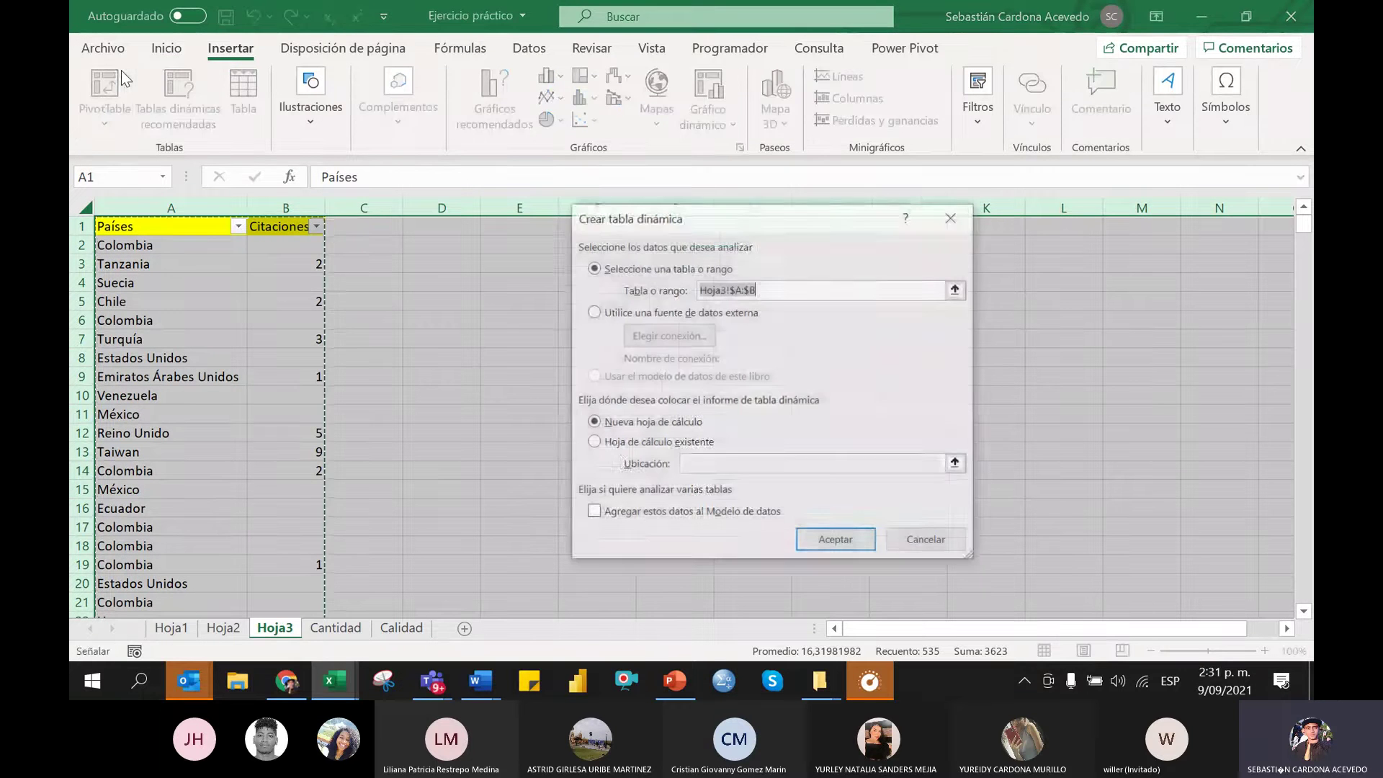
{"action": "left_click", "coordinate": [607, 442]}
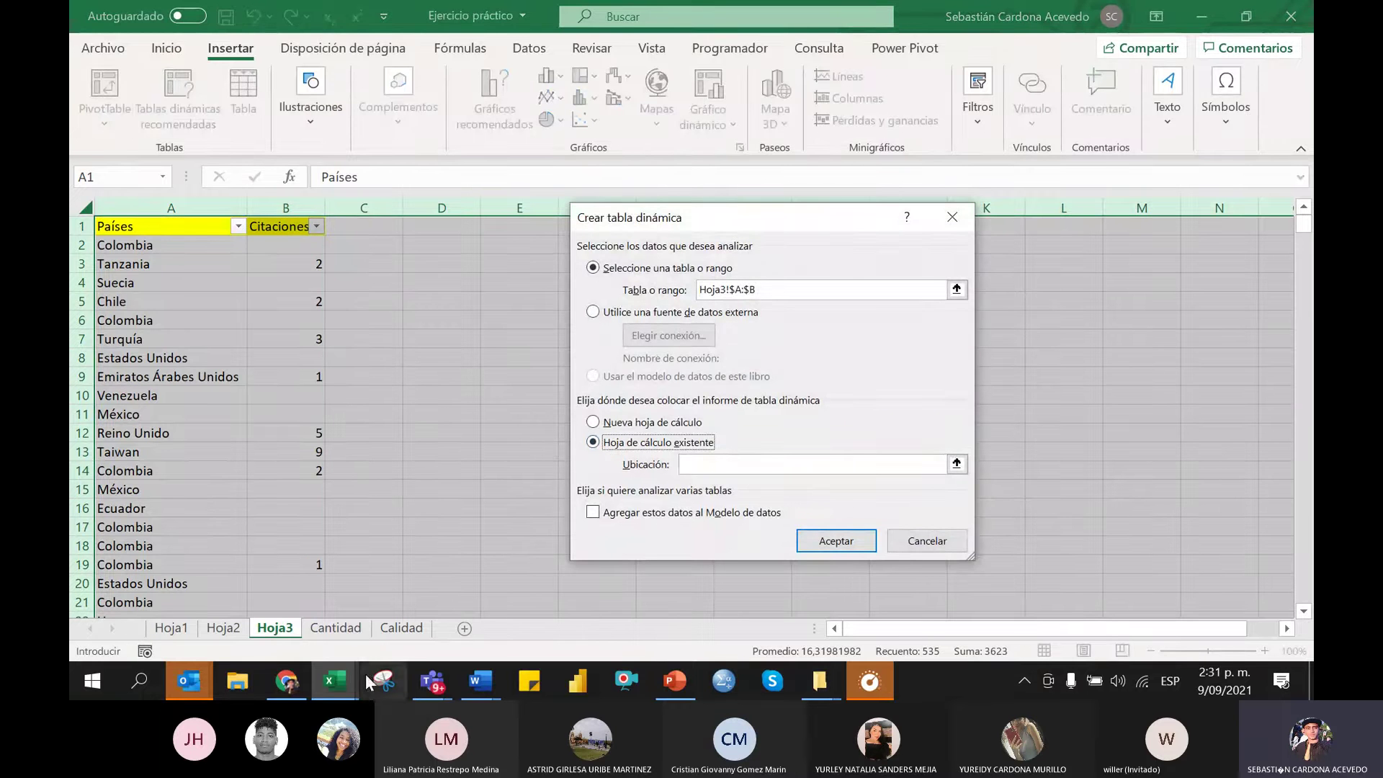
Set the pivot table's location to cell C1221 on the Calidad sheet, below the journals table, and create it
{"action": "left_click", "coordinate": [387, 629]}
{"action": "left_click", "coordinate": [262, 490]}
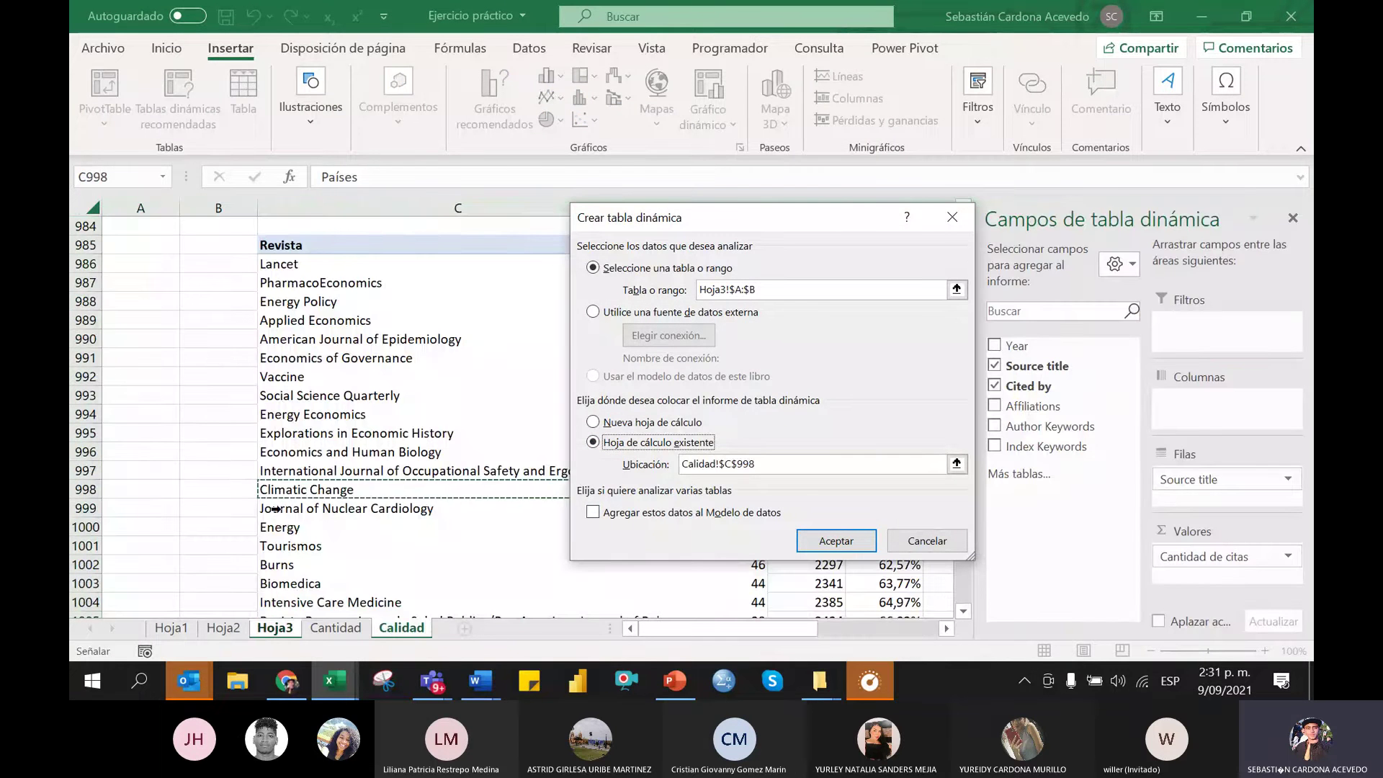
{"action": "left_click", "coordinate": [238, 522]}
{"action": "scroll", "coordinate": [241, 533], "scroll_direction": "down", "scroll_amount": 17}
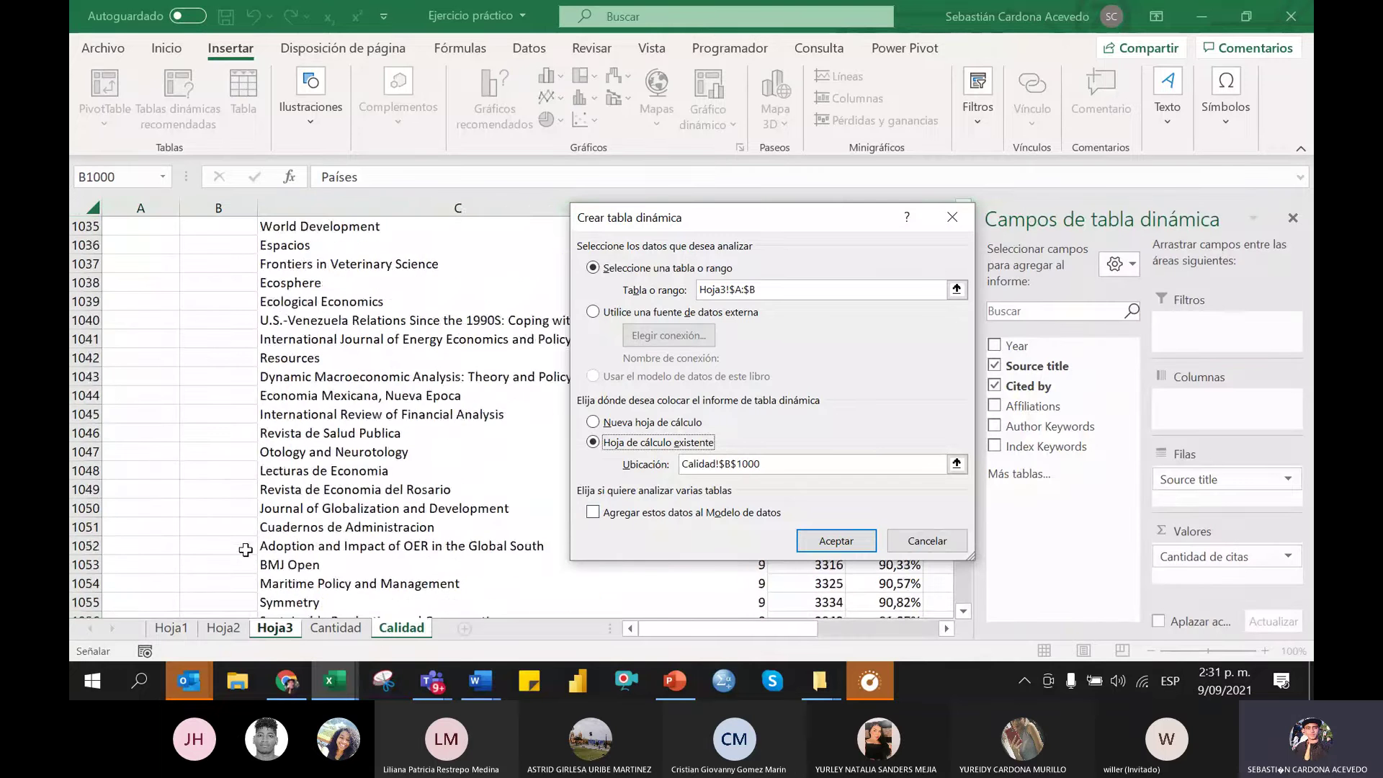
{"action": "scroll", "coordinate": [245, 550], "scroll_direction": "down", "scroll_amount": 20}
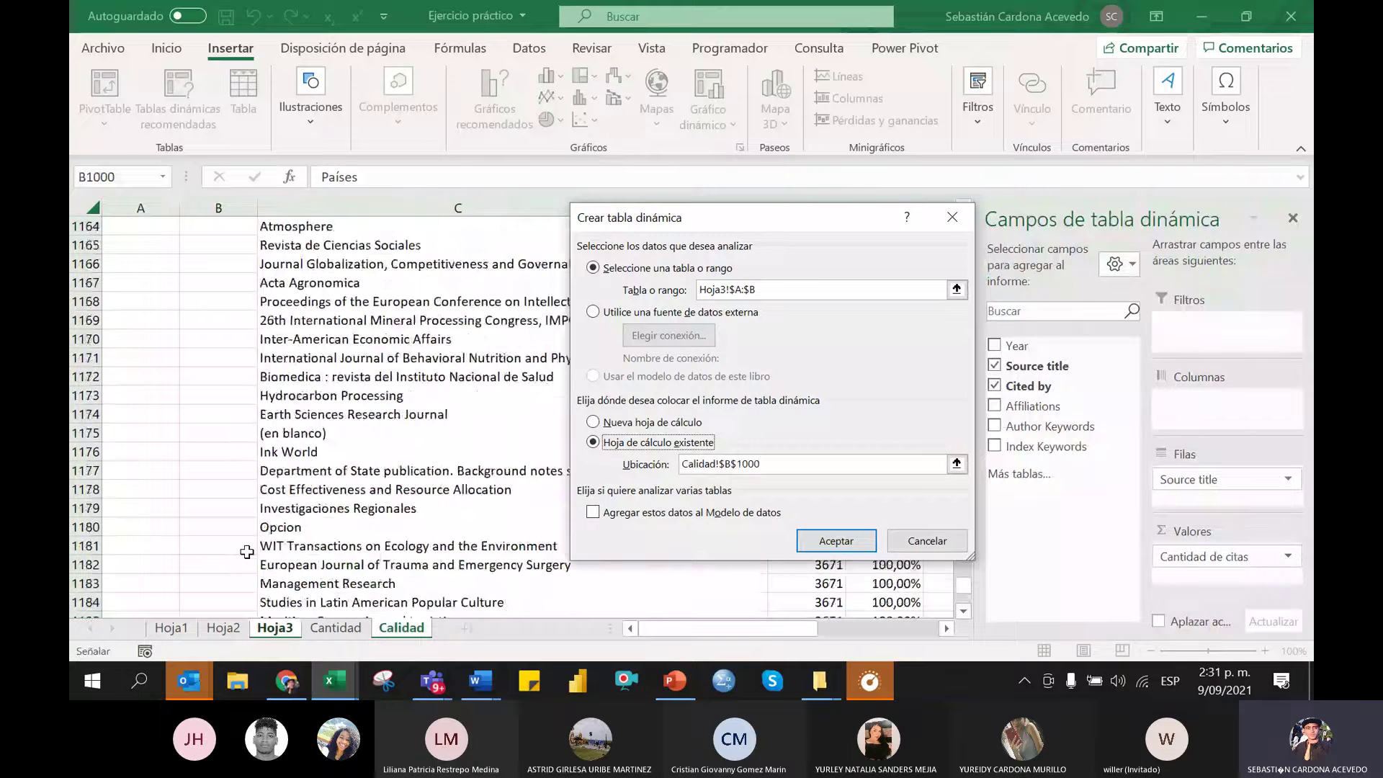
{"action": "scroll", "coordinate": [247, 552], "scroll_direction": "down", "scroll_amount": 18}
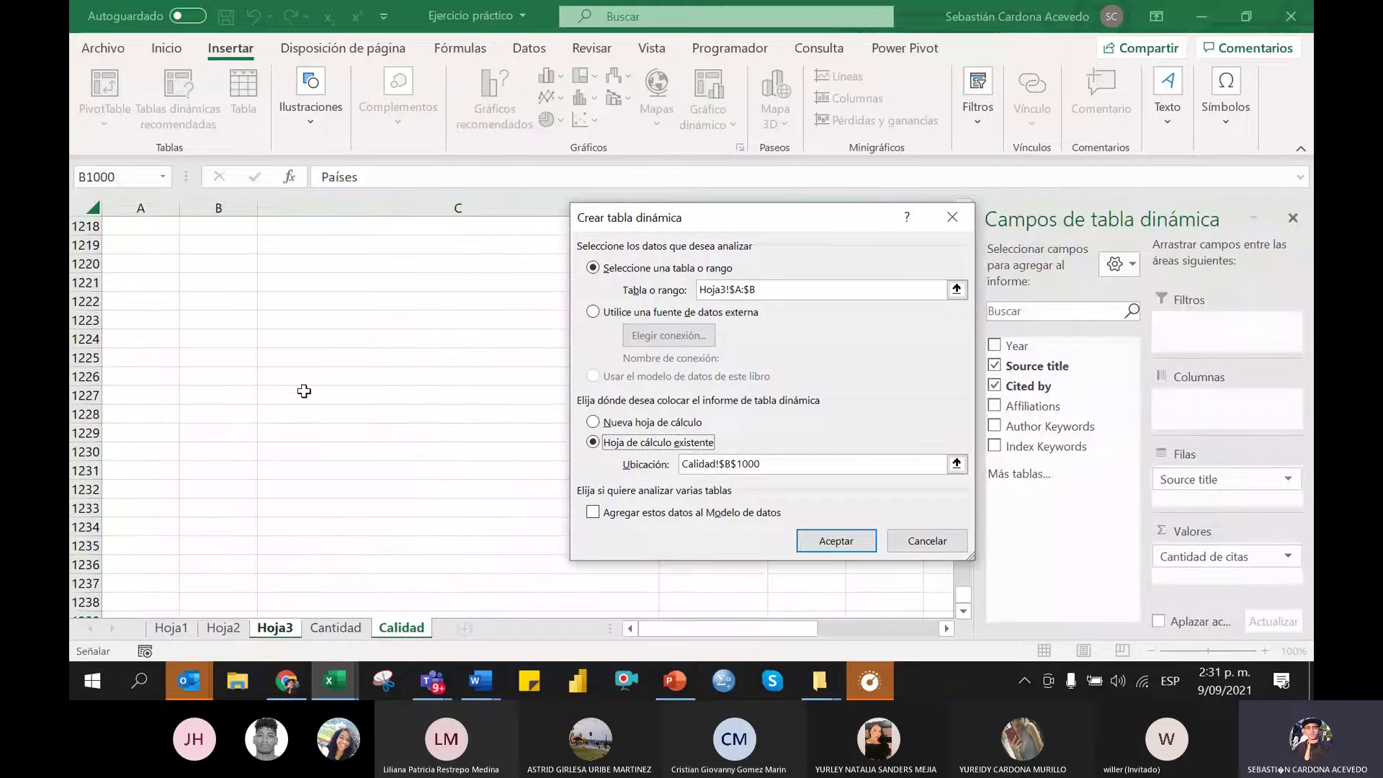
{"action": "left_click", "coordinate": [336, 284]}
{"action": "left_click", "coordinate": [836, 540]}
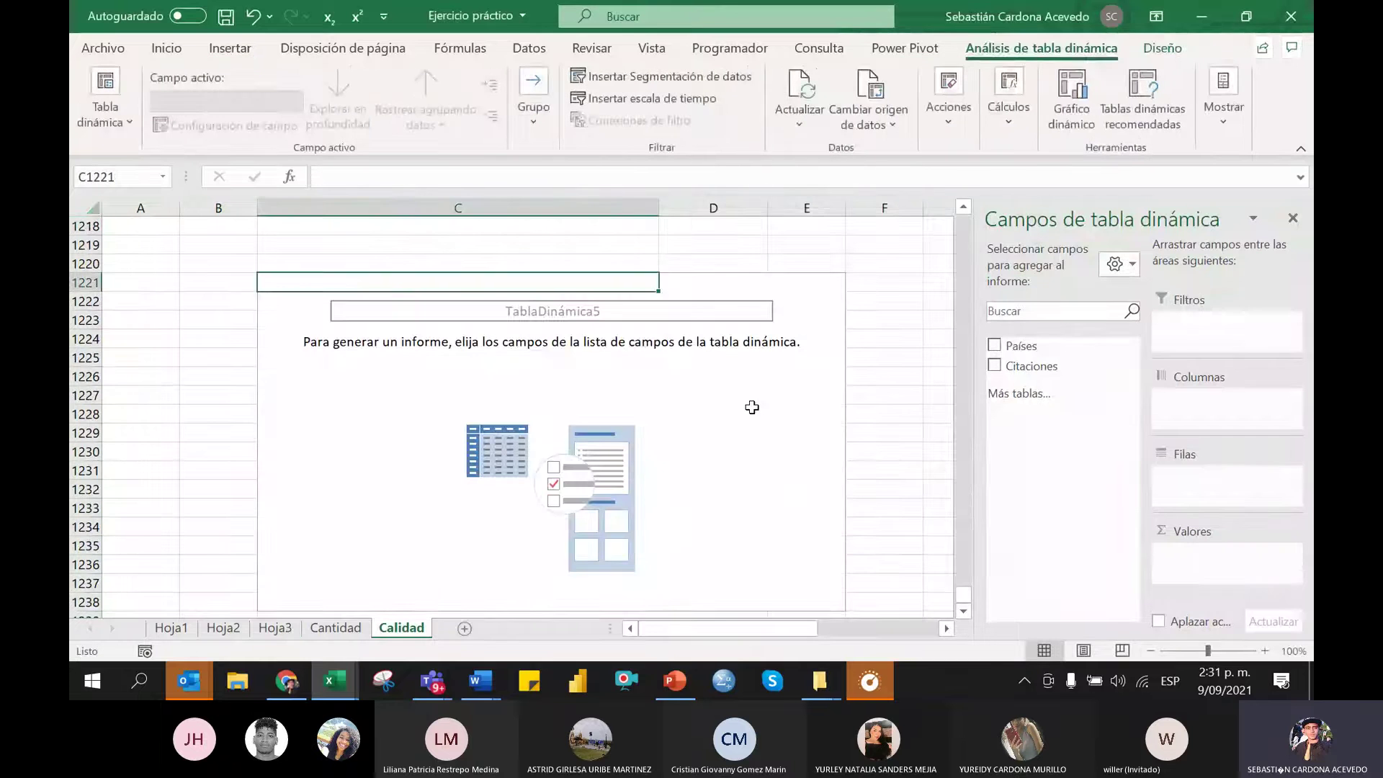
Add Países as the rows and Citaciones as the summed values of the new pivot table
{"action": "left_click", "coordinate": [662, 415]}
{"action": "left_click", "coordinate": [566, 341]}
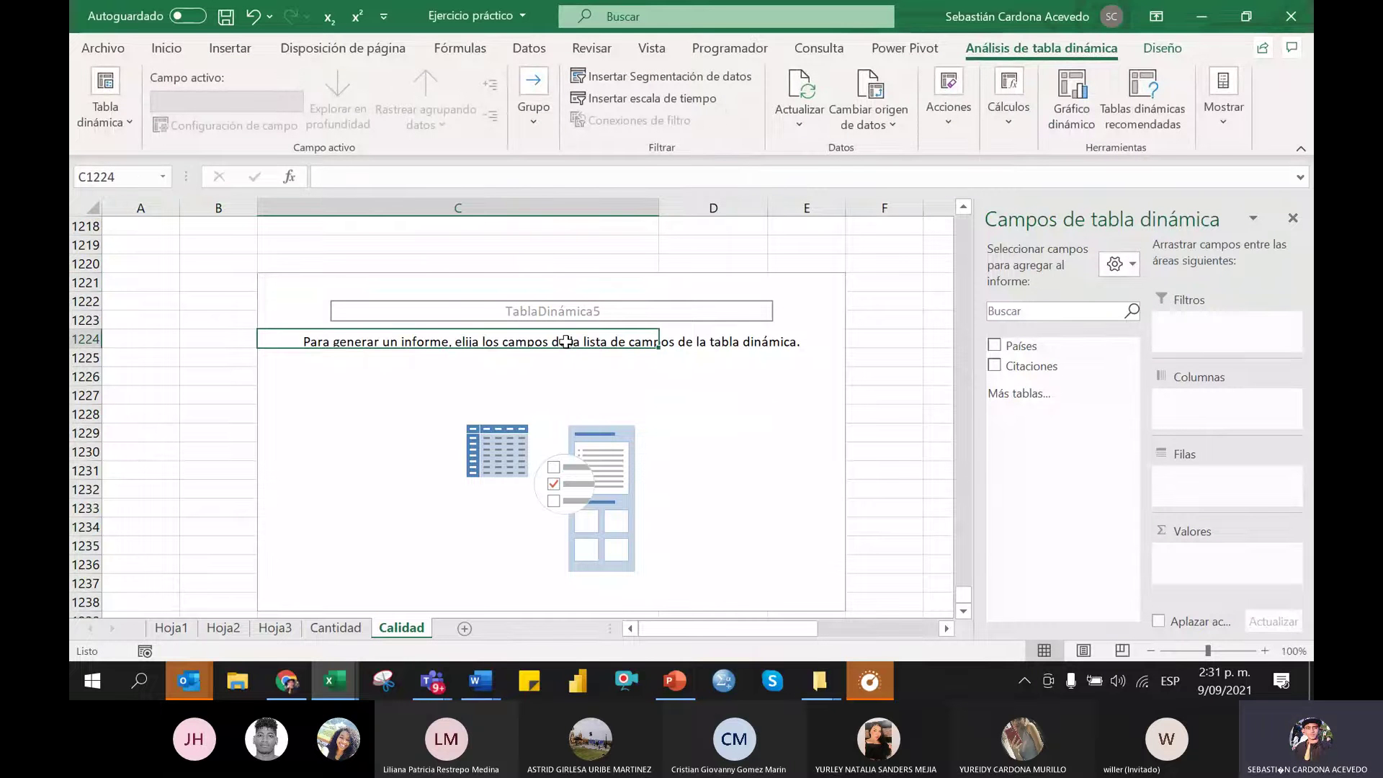
{"action": "left_click", "coordinate": [563, 298]}
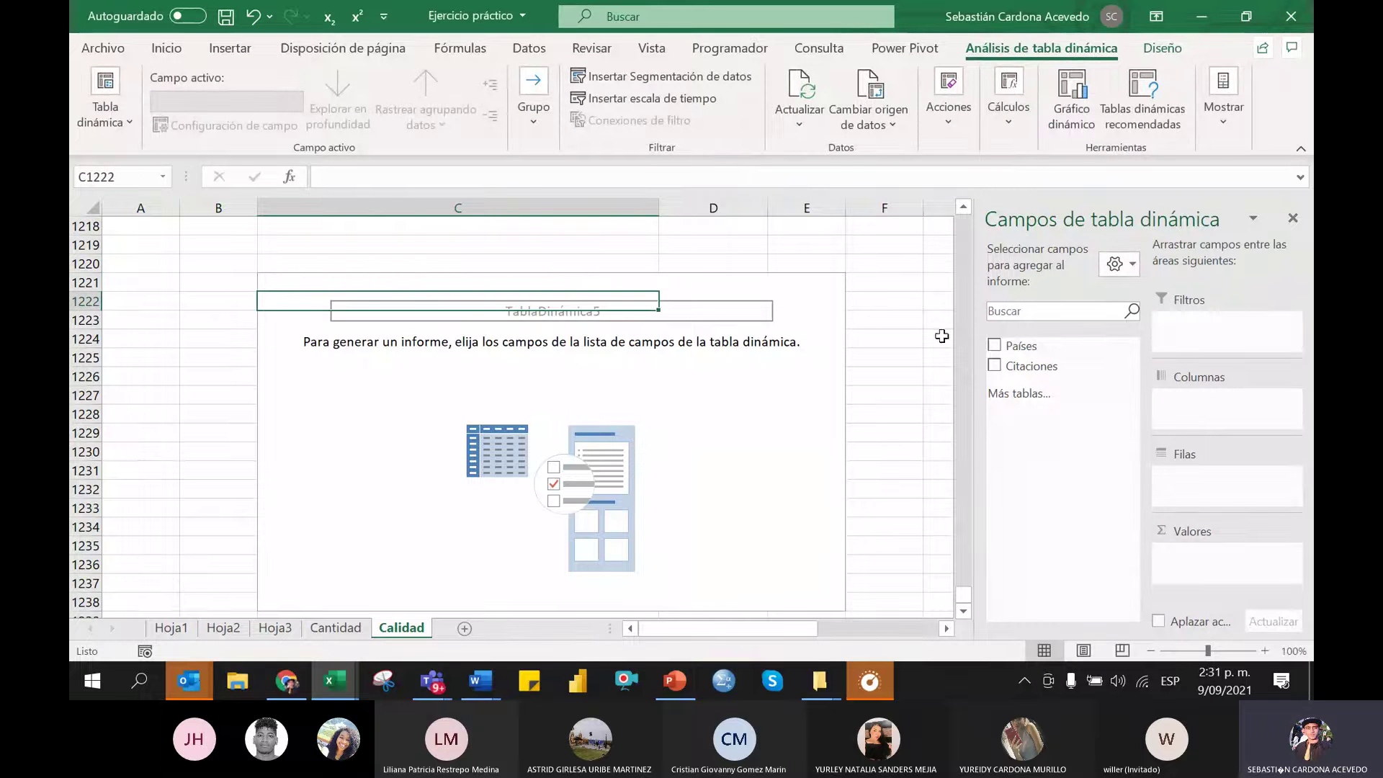
{"action": "left_click_drag", "start_coordinate": [994, 345], "coordinate": [1188, 484]}
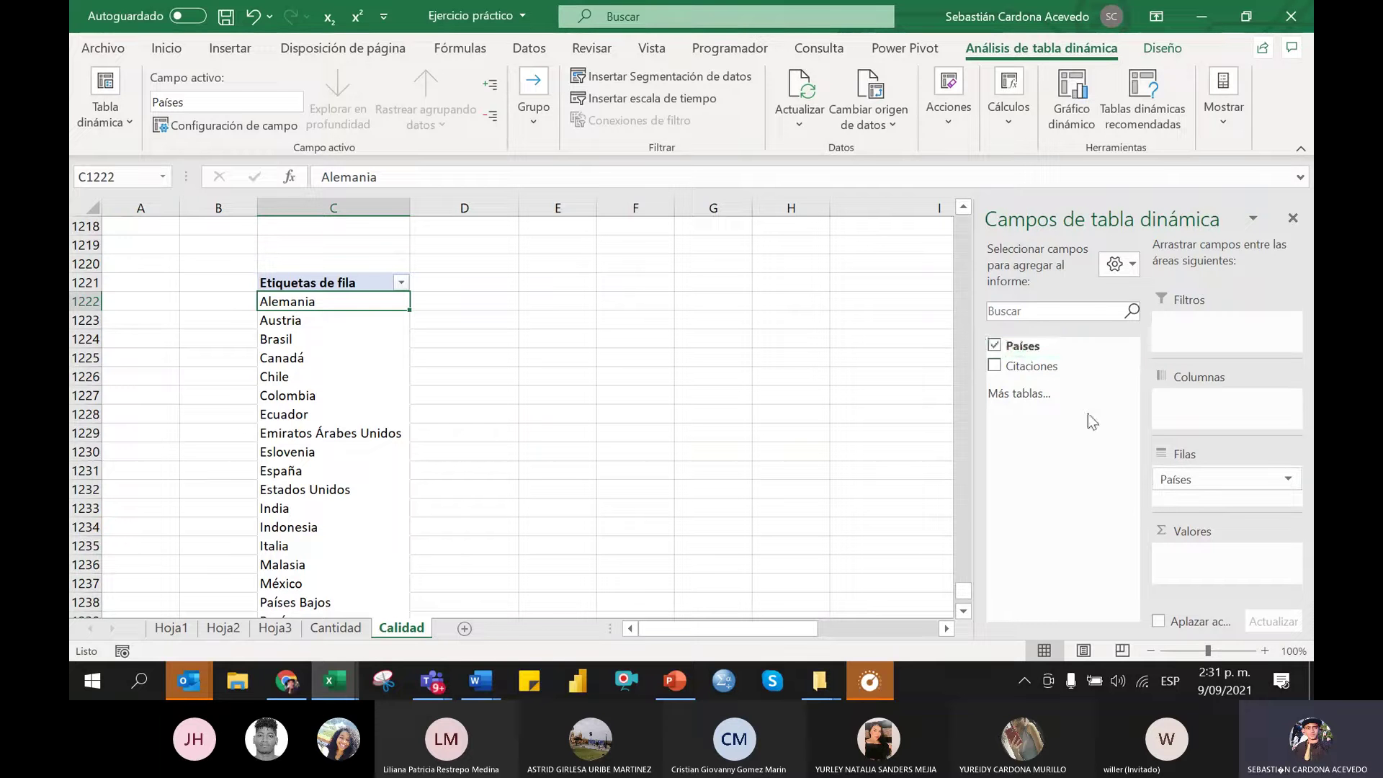
{"action": "left_click_drag", "start_coordinate": [1002, 366], "coordinate": [1174, 556]}
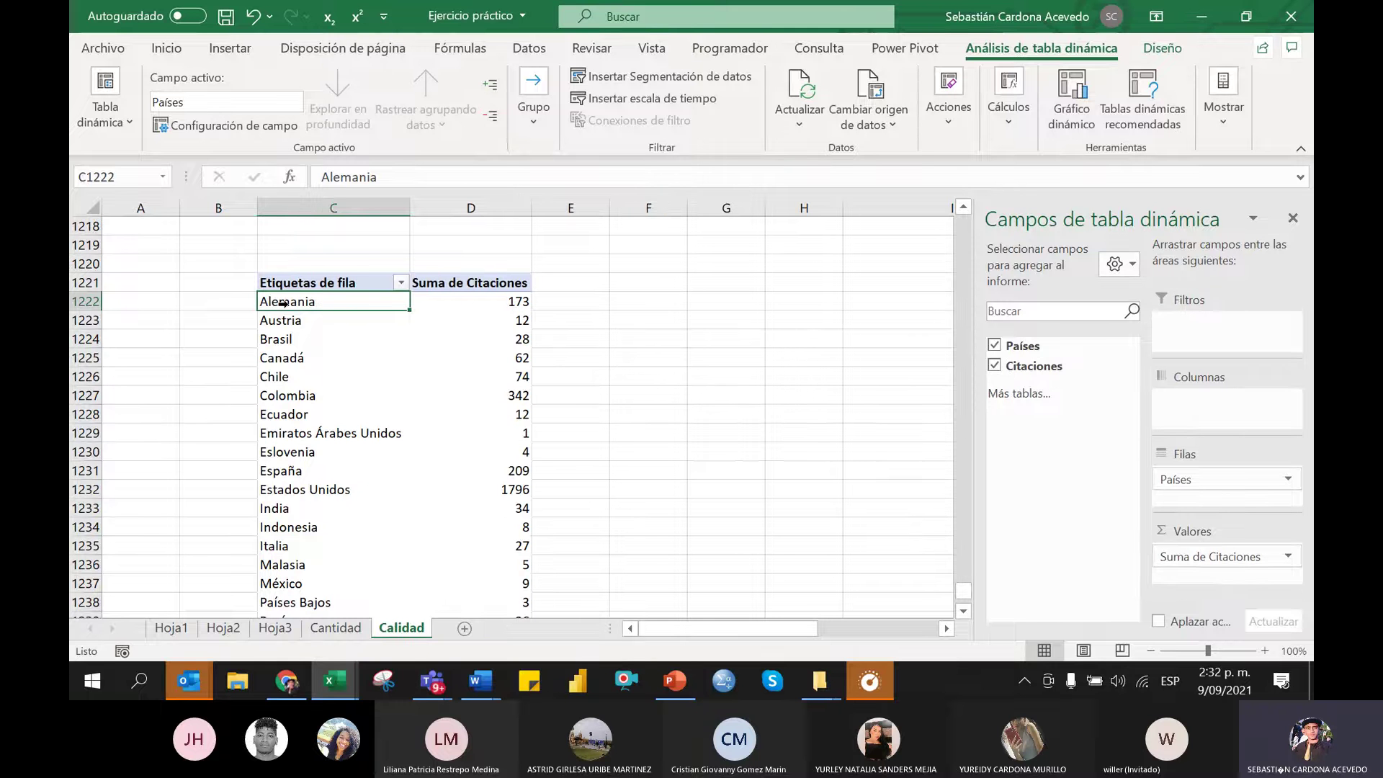
Sort the pivot table's countries in descending order by Suma de Citaciones
{"action": "scroll", "coordinate": [399, 531], "scroll_direction": "down", "scroll_amount": 3}
{"action": "scroll", "coordinate": [398, 531], "scroll_direction": "up", "scroll_amount": 2}
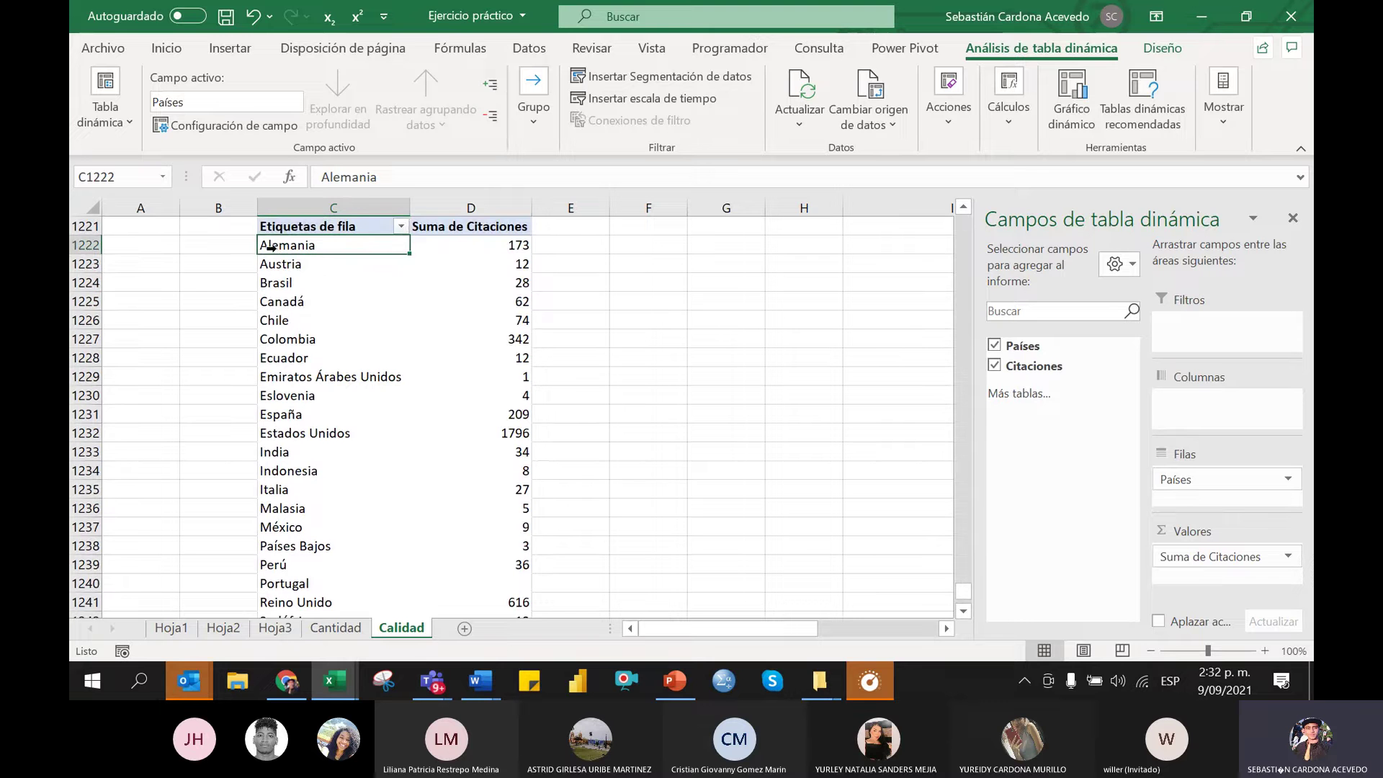
{"action": "left_click", "coordinate": [267, 247]}
{"action": "left_click", "coordinate": [436, 228]}
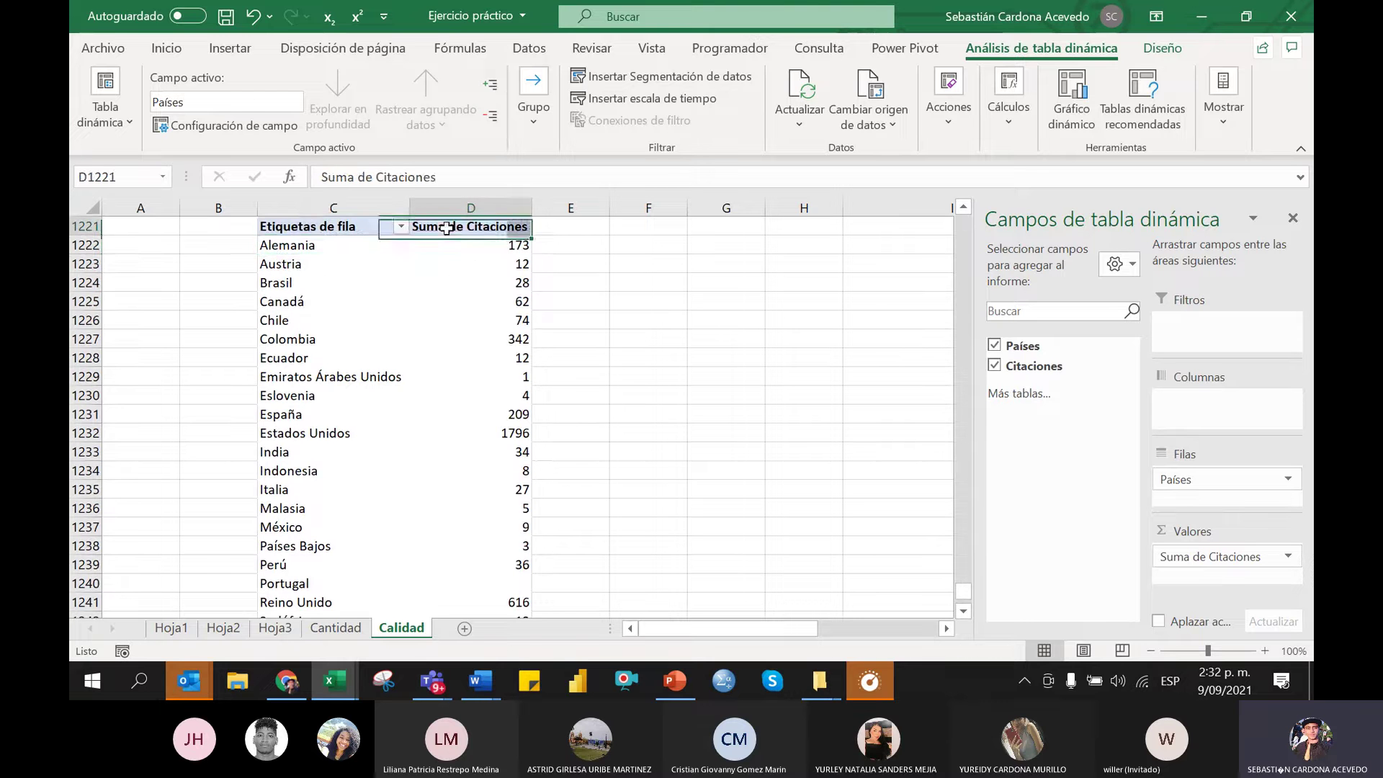
{"action": "left_click", "coordinate": [401, 226]}
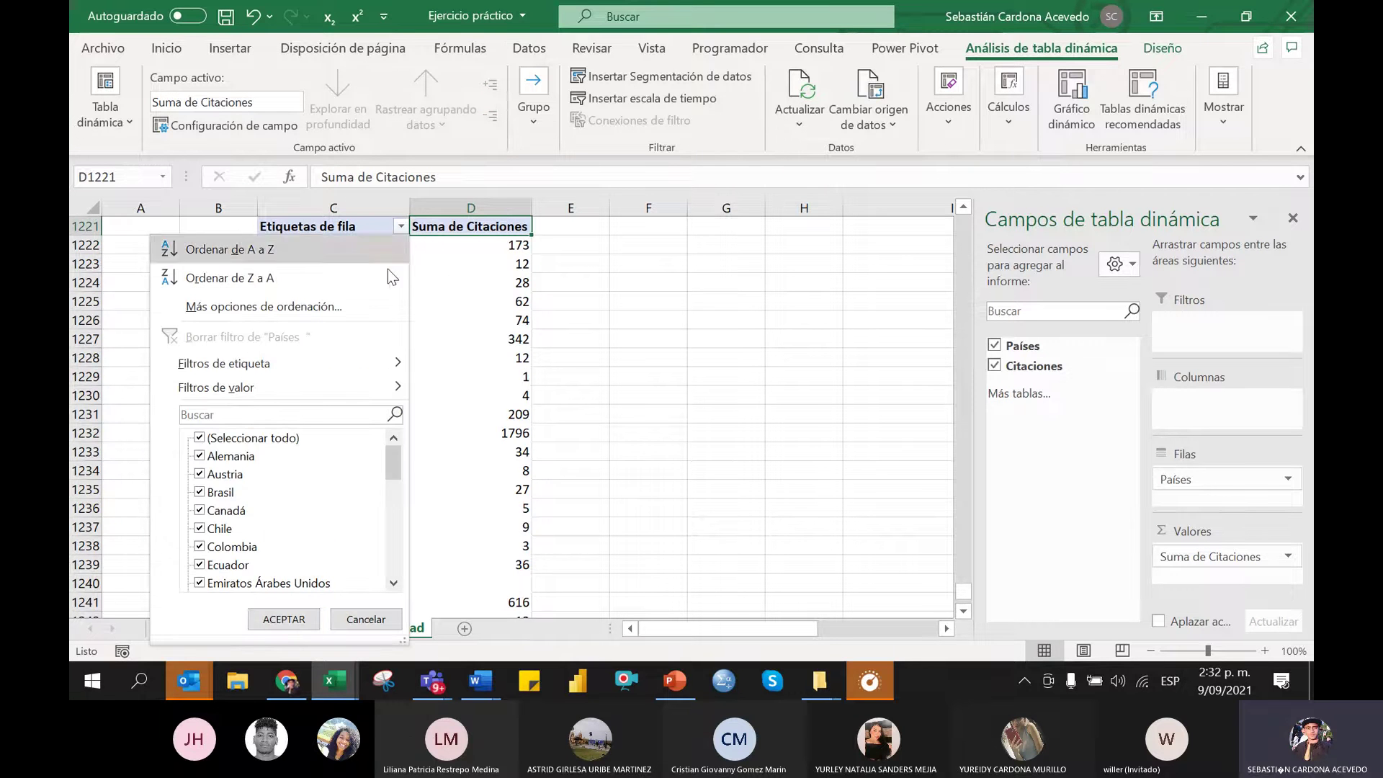
{"action": "left_click", "coordinate": [348, 304]}
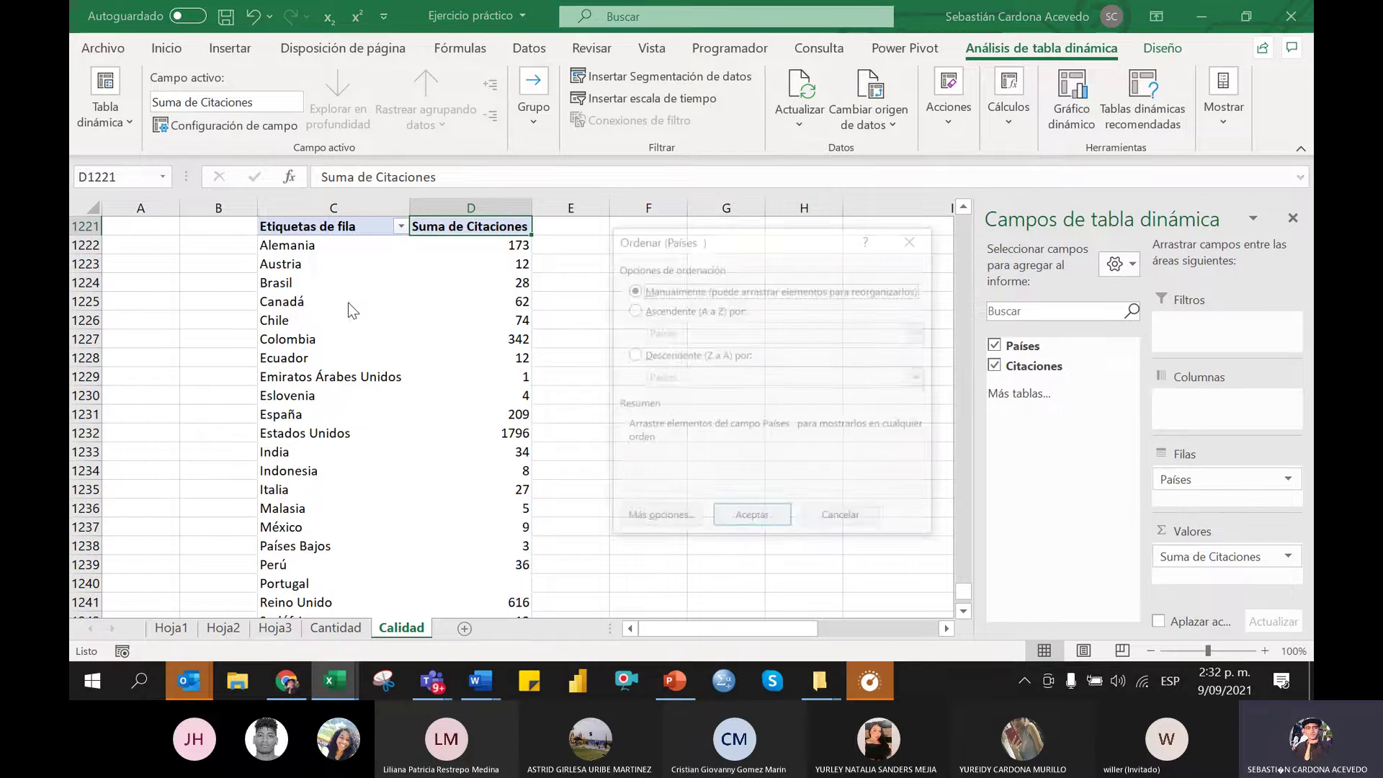
{"action": "left_click", "coordinate": [651, 357]}
{"action": "left_click", "coordinate": [685, 377]}
{"action": "left_click", "coordinate": [685, 410]}
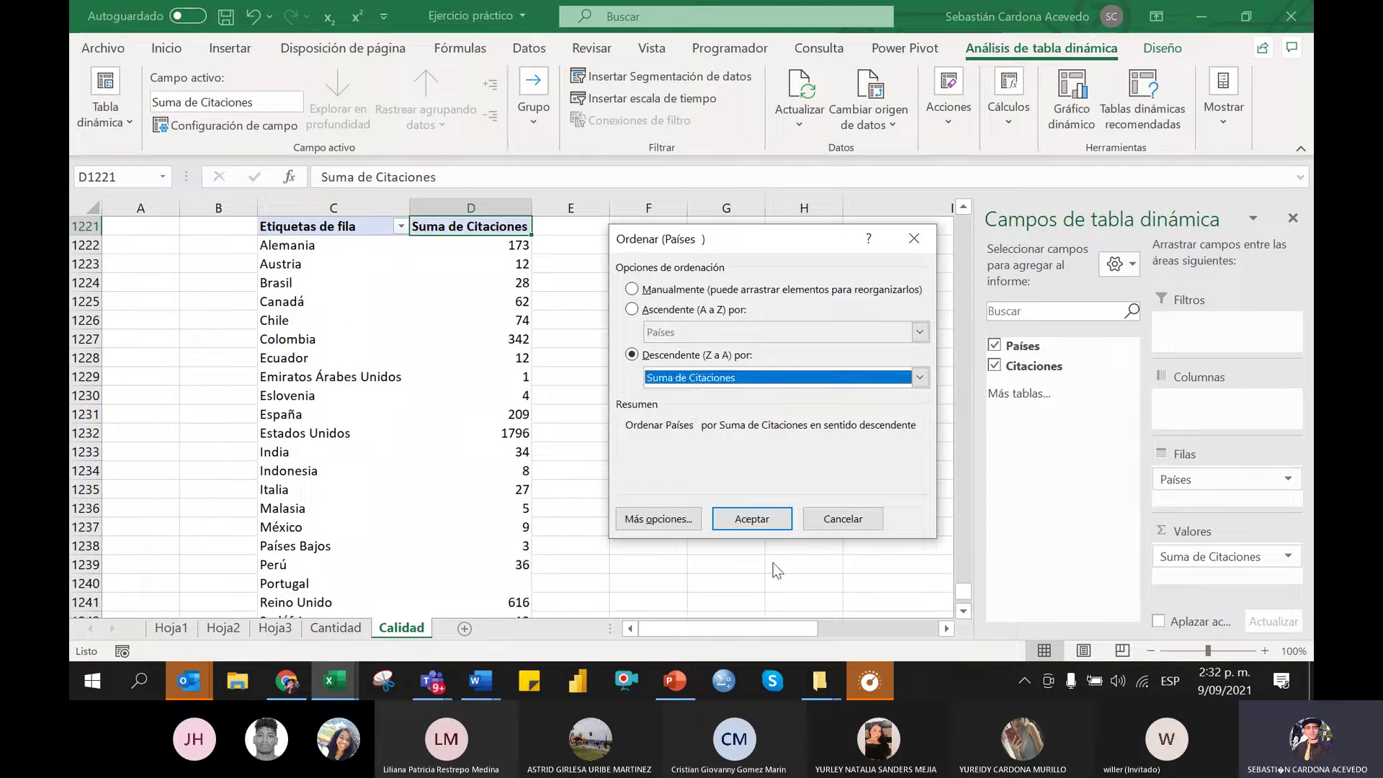
{"action": "left_click", "coordinate": [750, 519]}
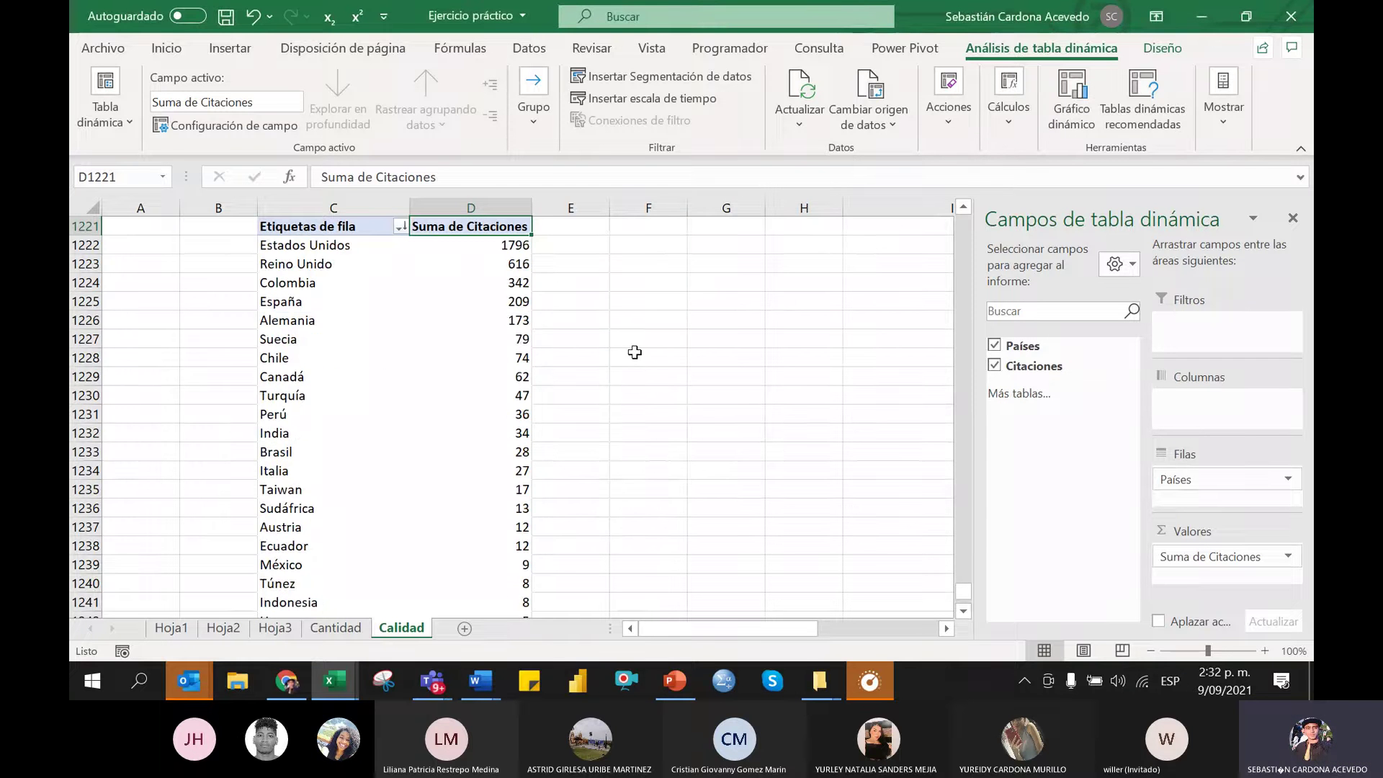
Examine the sorted list of countries and their summed citations down to the end of the pivot table
{"action": "scroll", "coordinate": [634, 353], "scroll_direction": "up", "scroll_amount": 1}
{"action": "scroll", "coordinate": [630, 356], "scroll_direction": "down", "scroll_amount": 3}
{"action": "scroll", "coordinate": [624, 367], "scroll_direction": "up", "scroll_amount": 1}
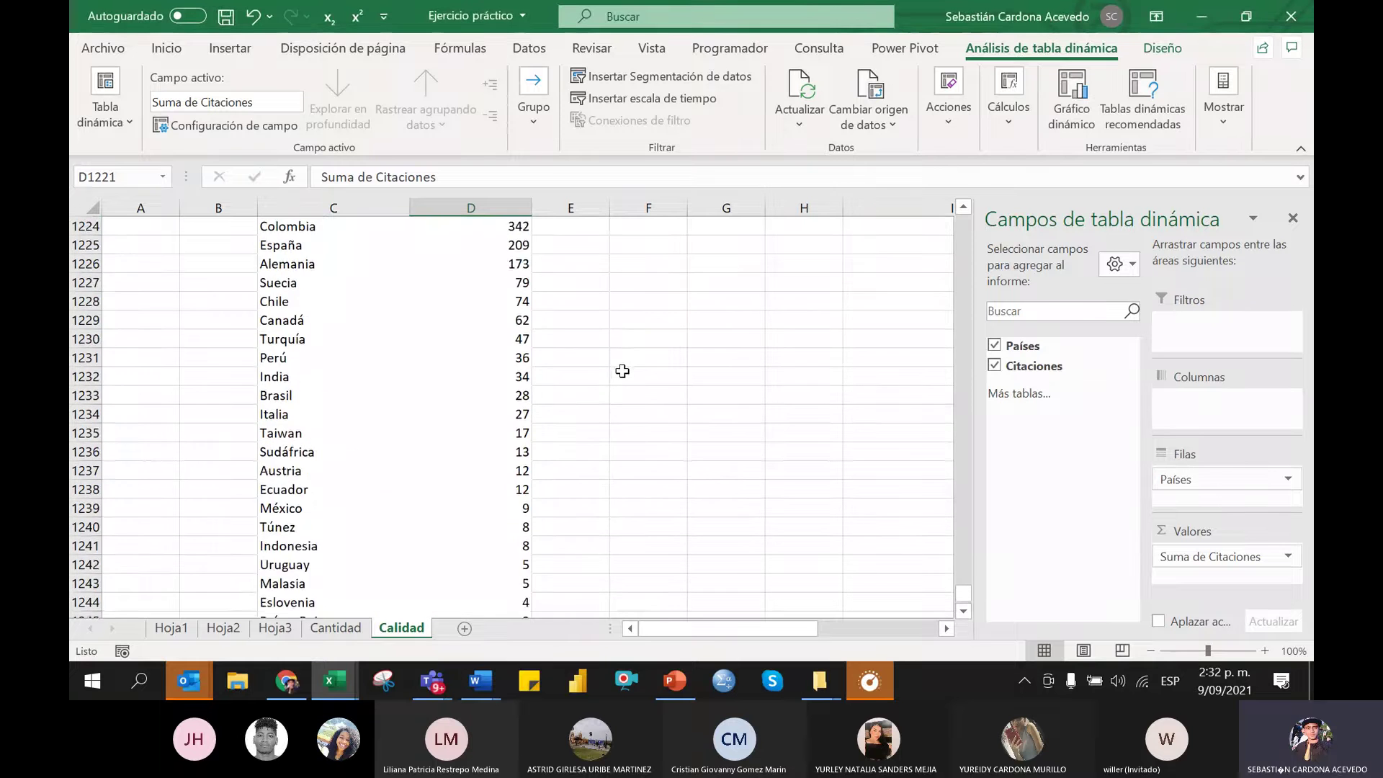
{"action": "scroll", "coordinate": [623, 371], "scroll_direction": "up", "scroll_amount": 2}
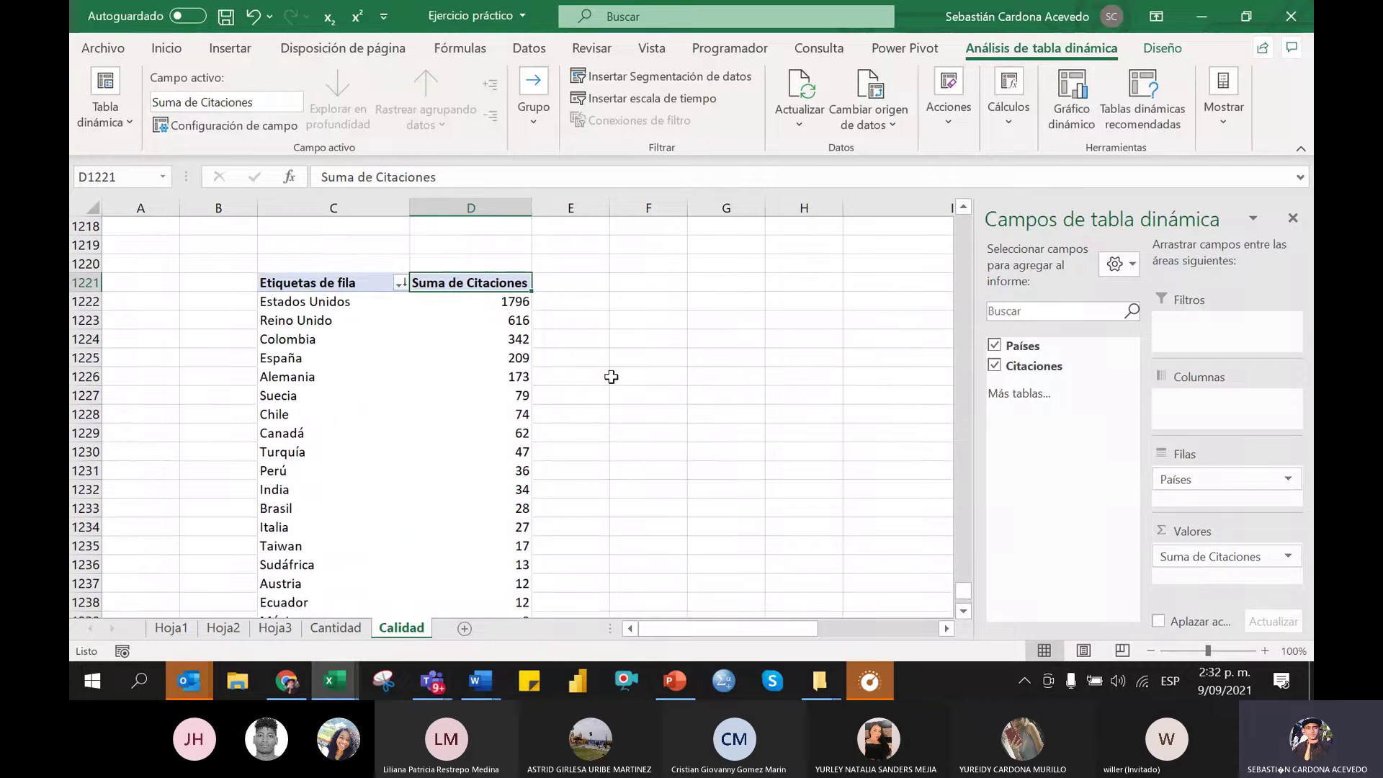
{"action": "scroll", "coordinate": [611, 377], "scroll_direction": "down", "scroll_amount": 2}
{"action": "scroll", "coordinate": [612, 374], "scroll_direction": "down", "scroll_amount": 2}
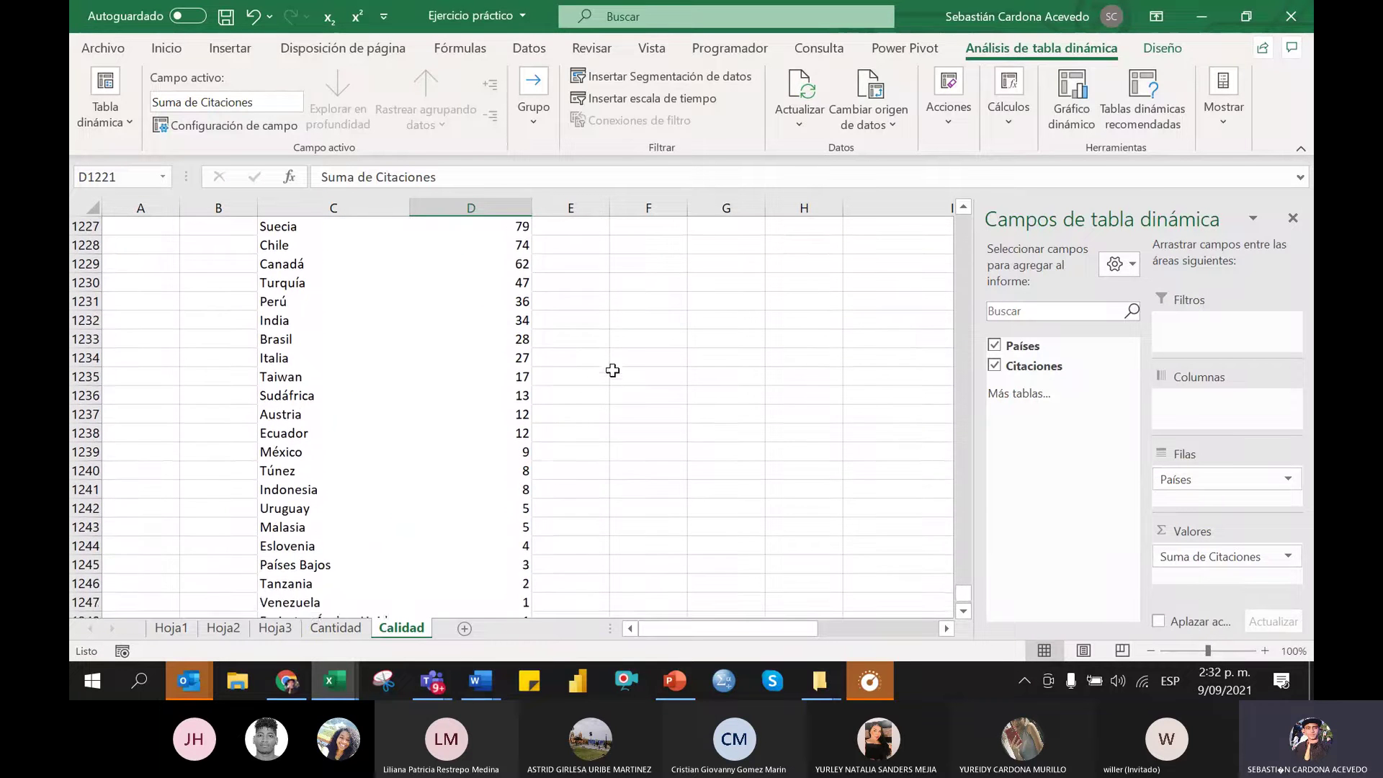
{"action": "scroll", "coordinate": [612, 372], "scroll_direction": "down", "scroll_amount": 1}
{"action": "scroll", "coordinate": [612, 372], "scroll_direction": "up", "scroll_amount": 2}
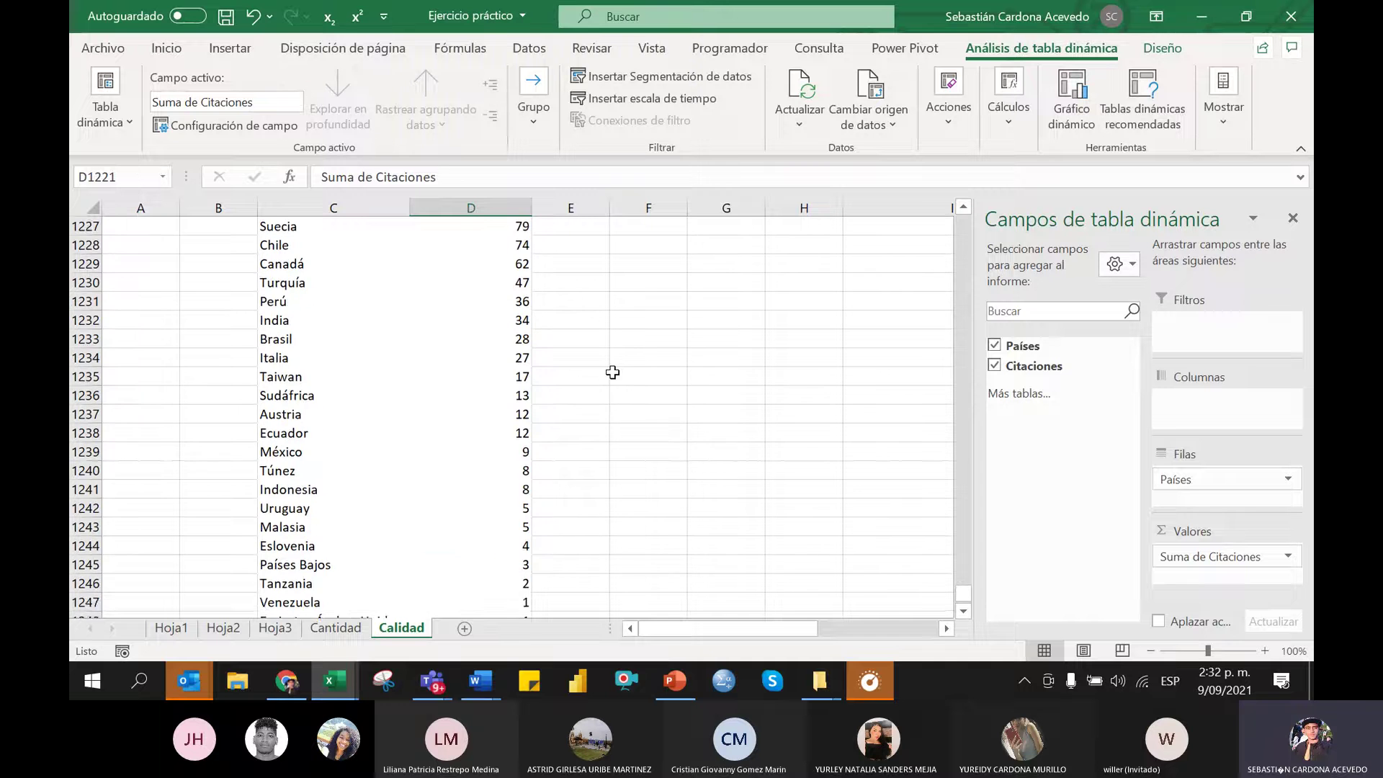
Filter the (en blanco) entry out of the country pivot table's row labels
{"action": "scroll", "coordinate": [613, 372], "scroll_direction": "up", "scroll_amount": 4}
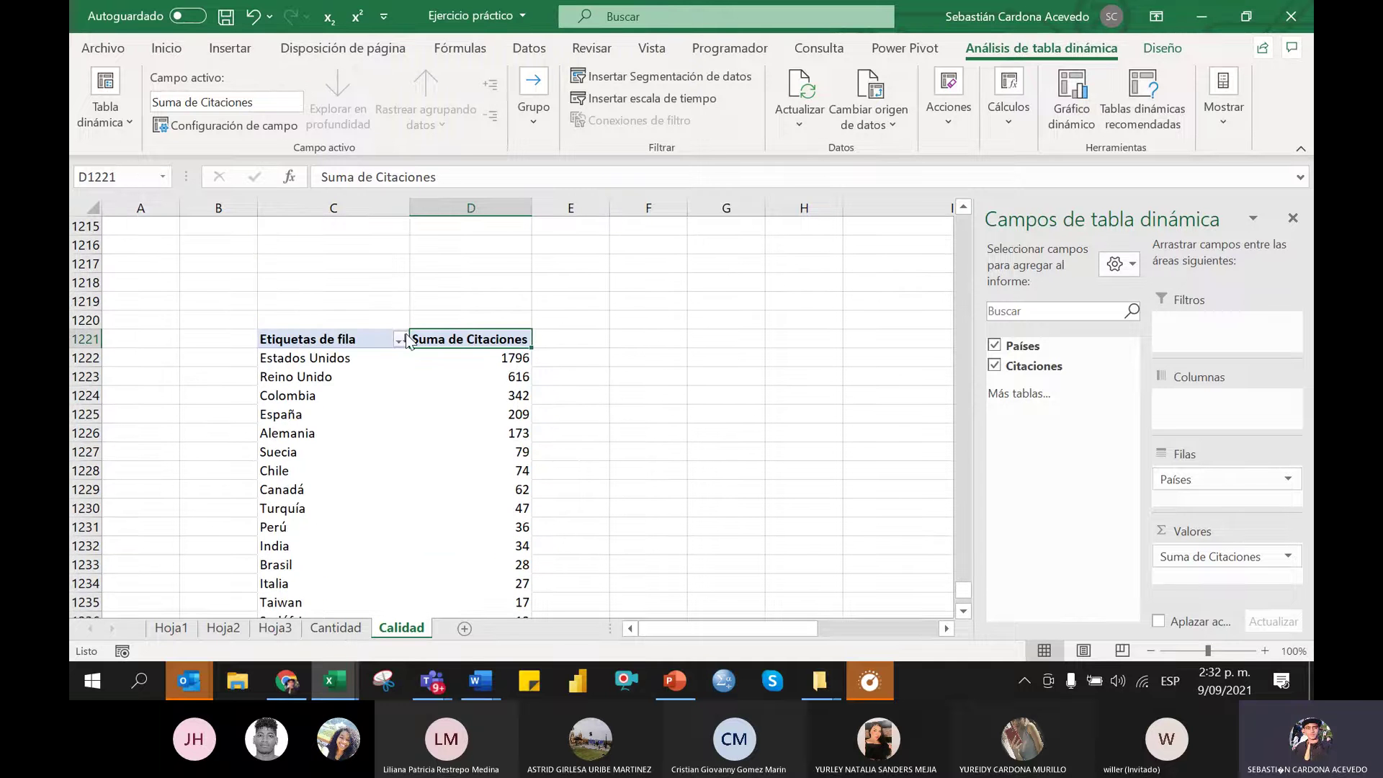
{"action": "left_click", "coordinate": [399, 340]}
{"action": "left_click_drag", "start_coordinate": [376, 468], "coordinate": [371, 613]}
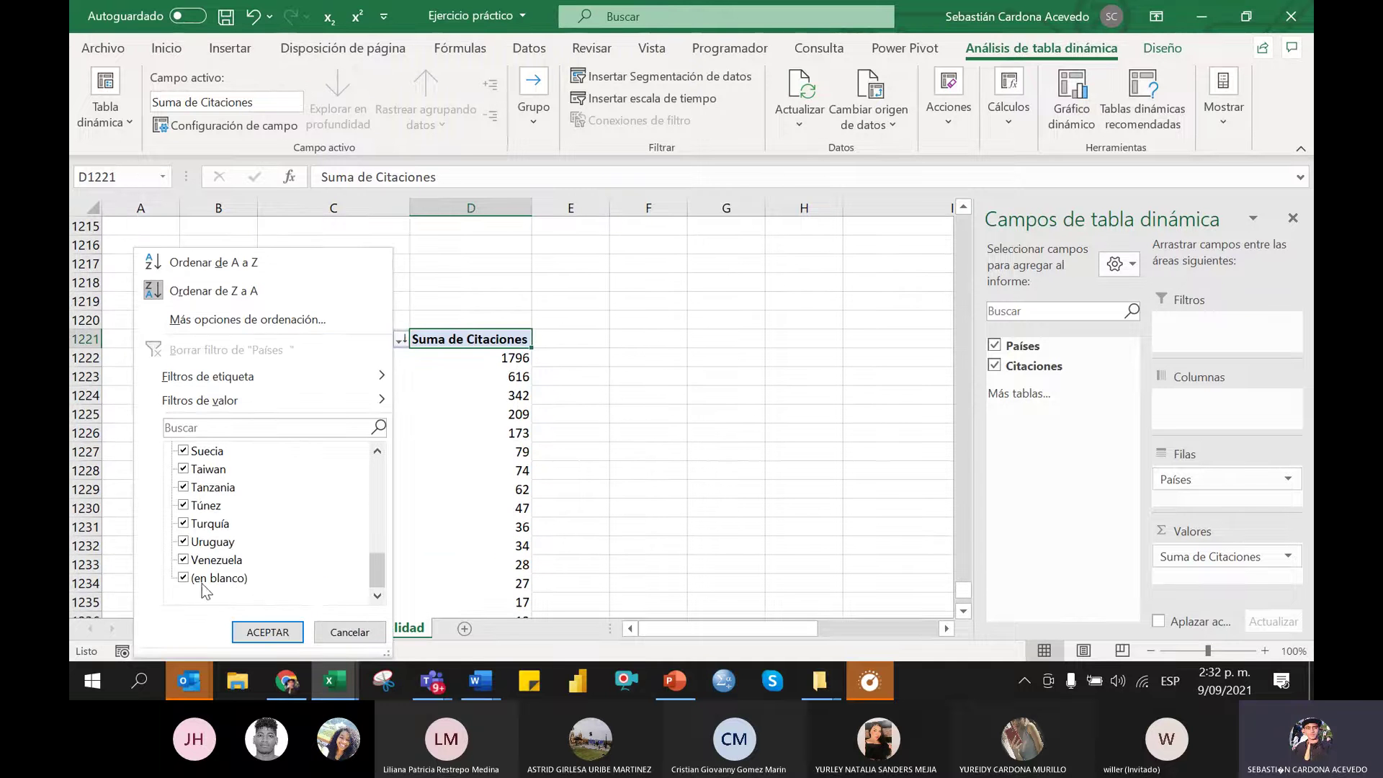
{"action": "left_click", "coordinate": [184, 577]}
{"action": "left_click", "coordinate": [267, 631]}
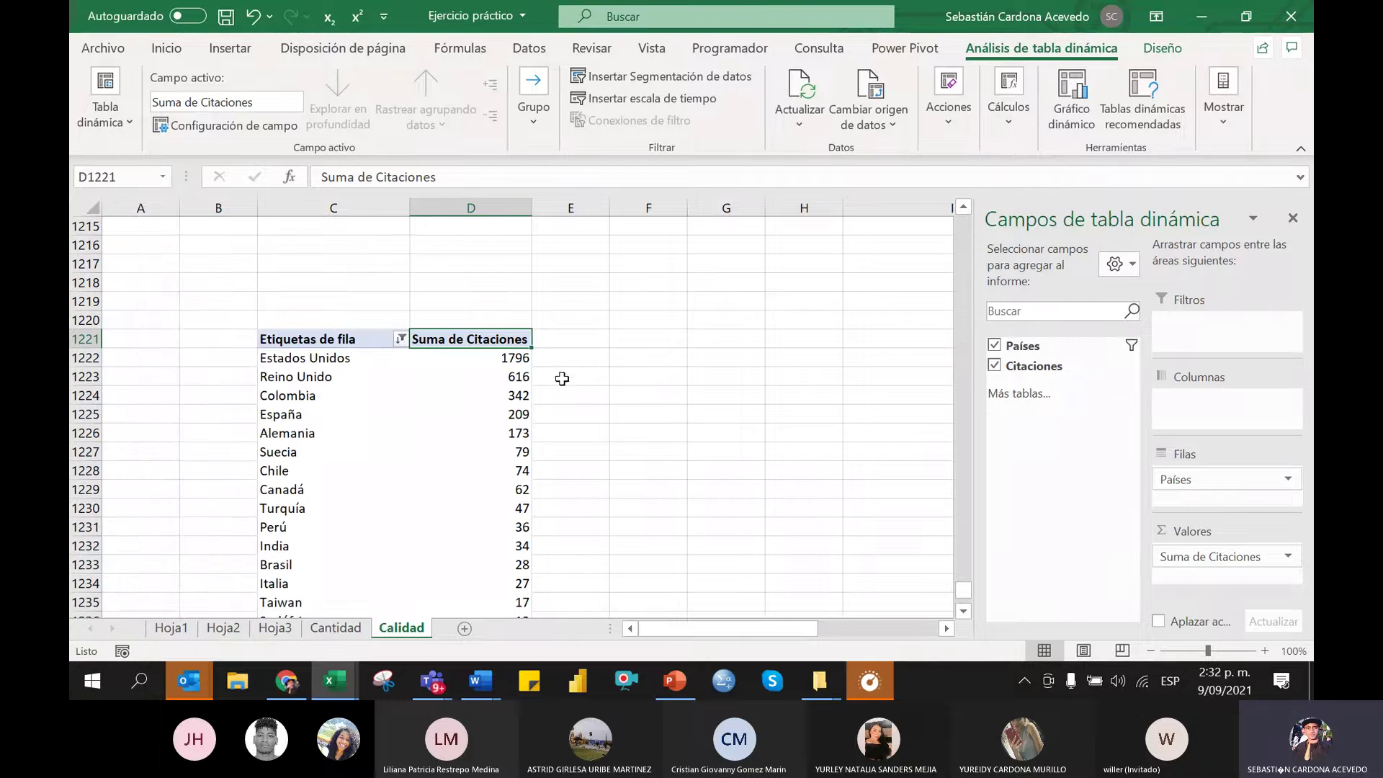
Compare the leading countries by citations on Calidad with Colombia's publication count on Cantidad, checking the Colombia, Estados Unidos and Reino Unido rows
{"action": "scroll", "coordinate": [576, 372], "scroll_direction": "down", "scroll_amount": 2}
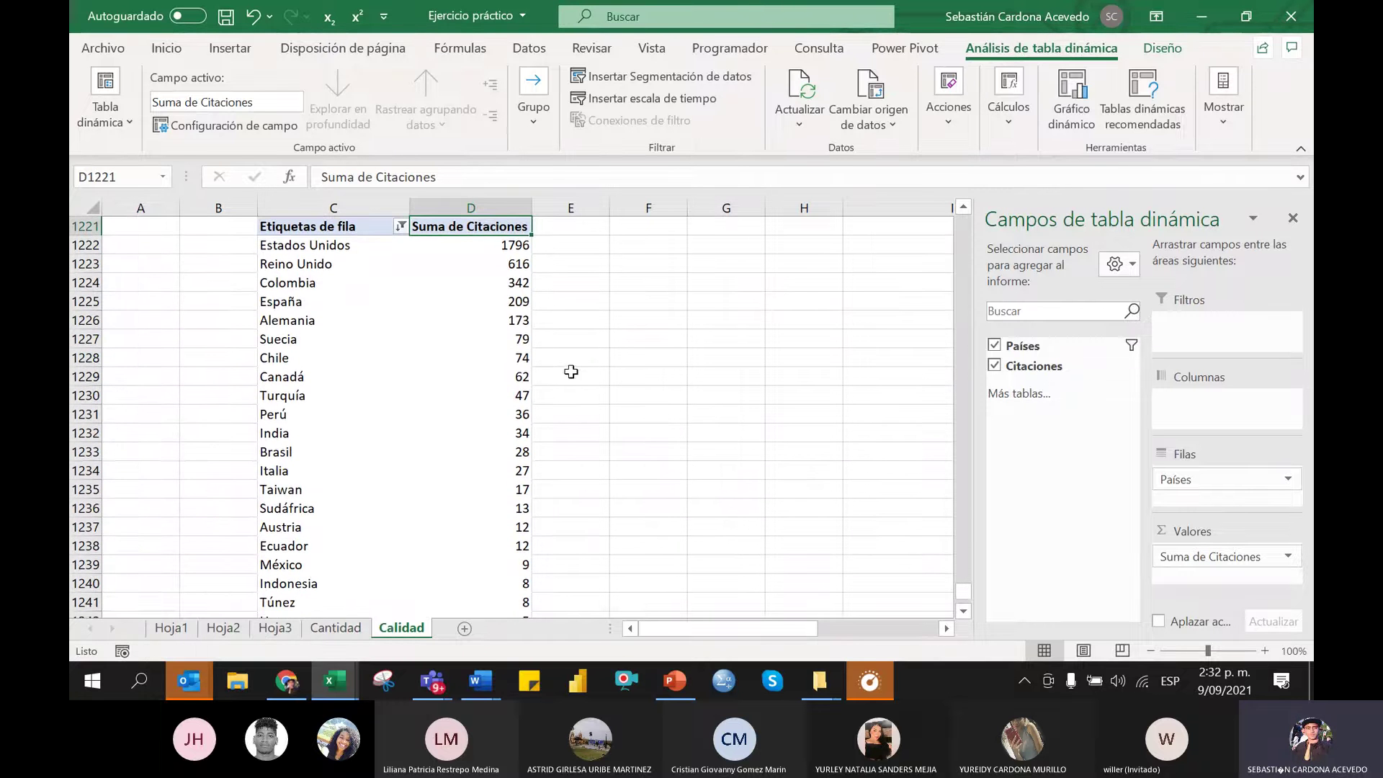
{"action": "left_click_drag", "start_coordinate": [308, 245], "coordinate": [448, 416]}
{"action": "left_click", "coordinate": [769, 395]}
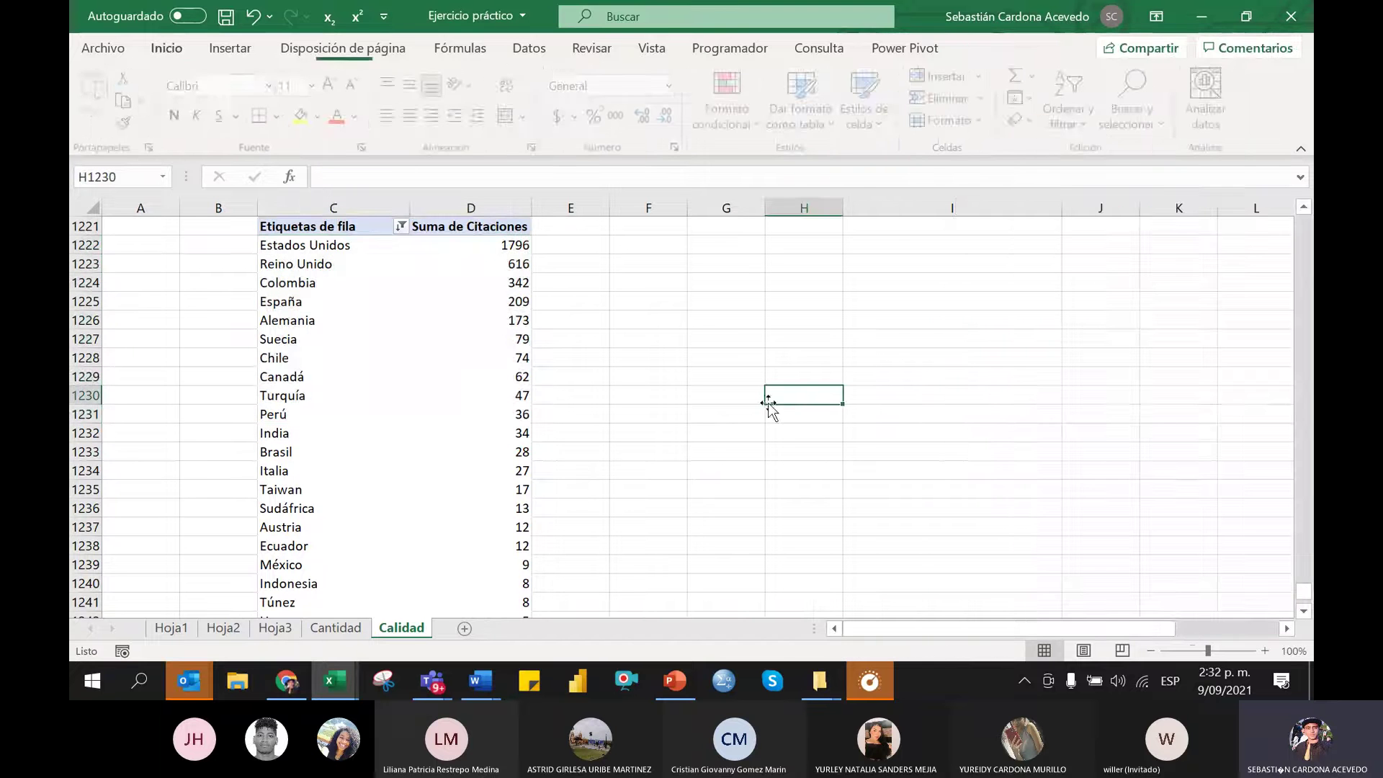
{"action": "left_click", "coordinate": [335, 629]}
{"action": "left_click", "coordinate": [116, 261]}
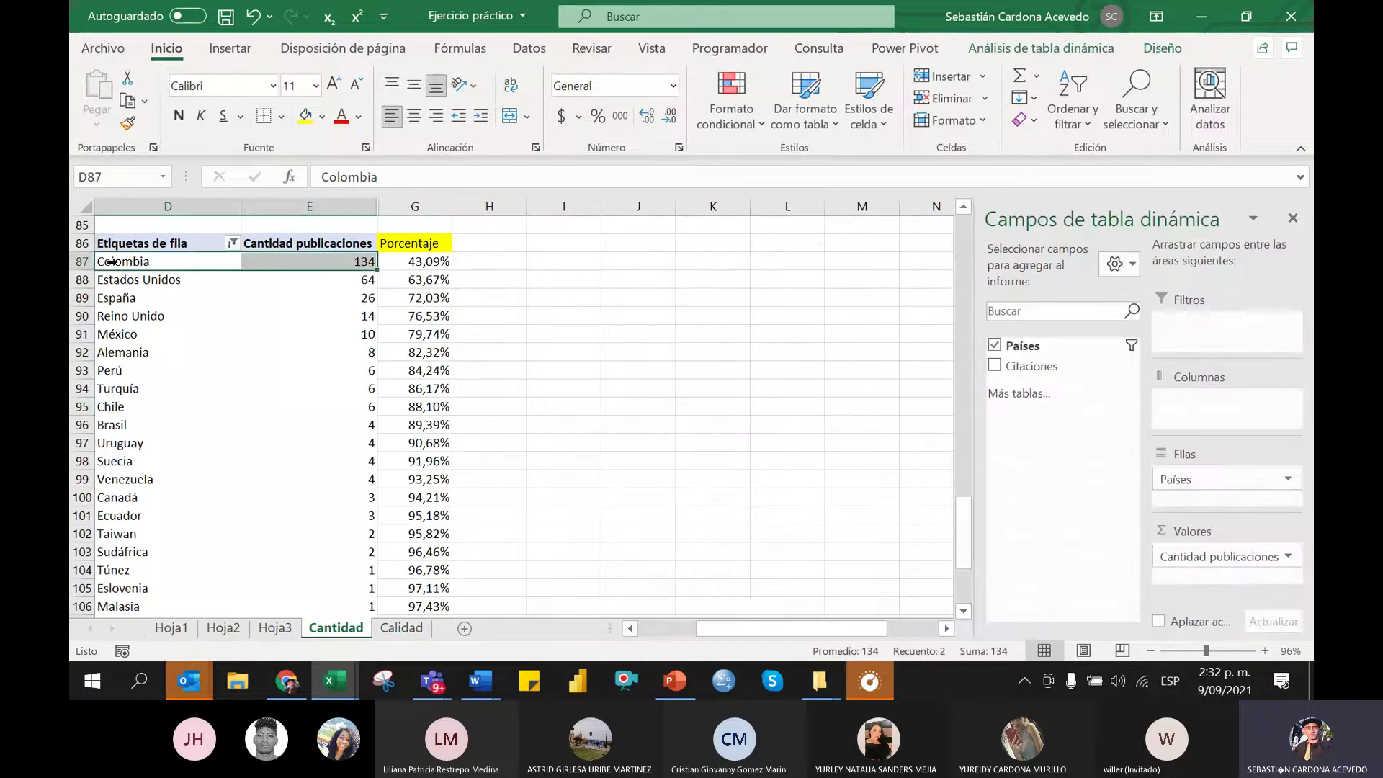
{"action": "left_click", "coordinate": [389, 629]}
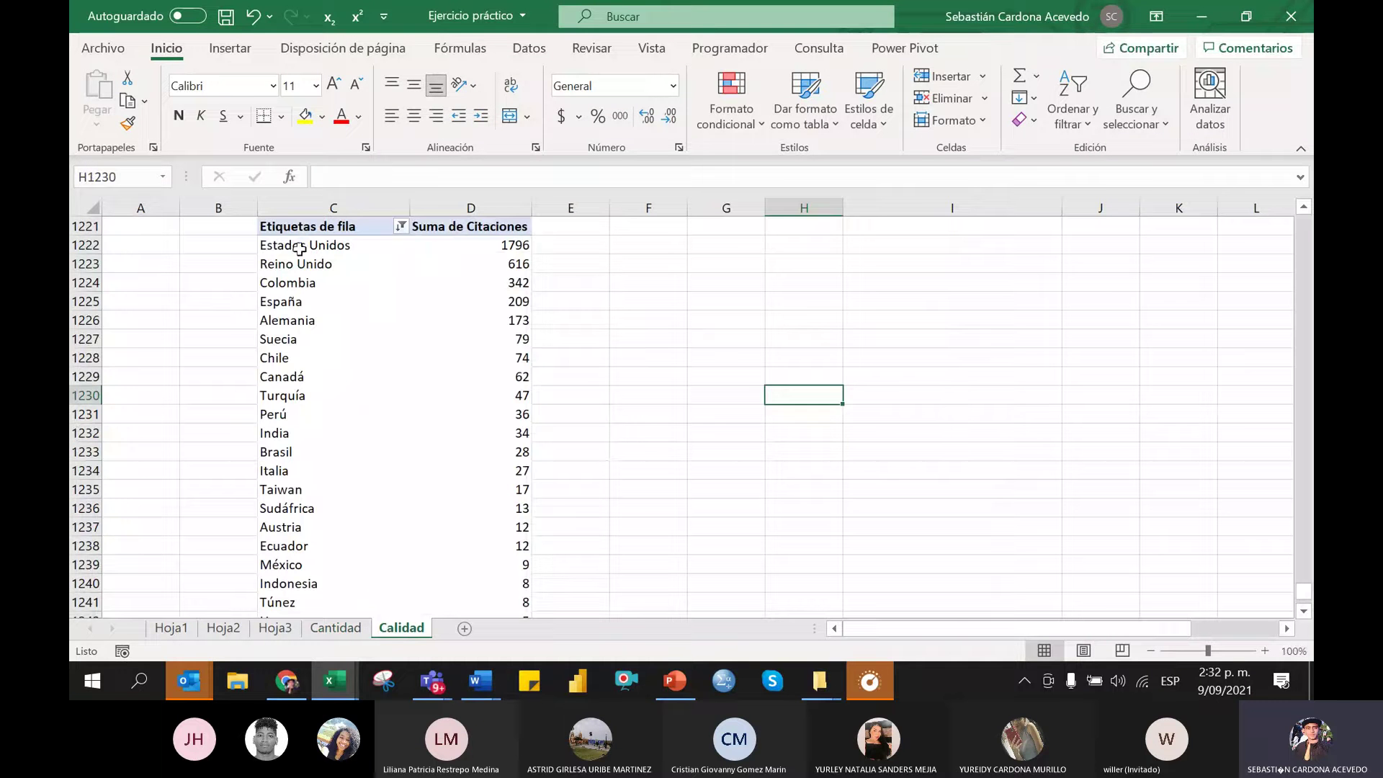
{"action": "left_click_drag", "start_coordinate": [297, 286], "coordinate": [522, 283]}
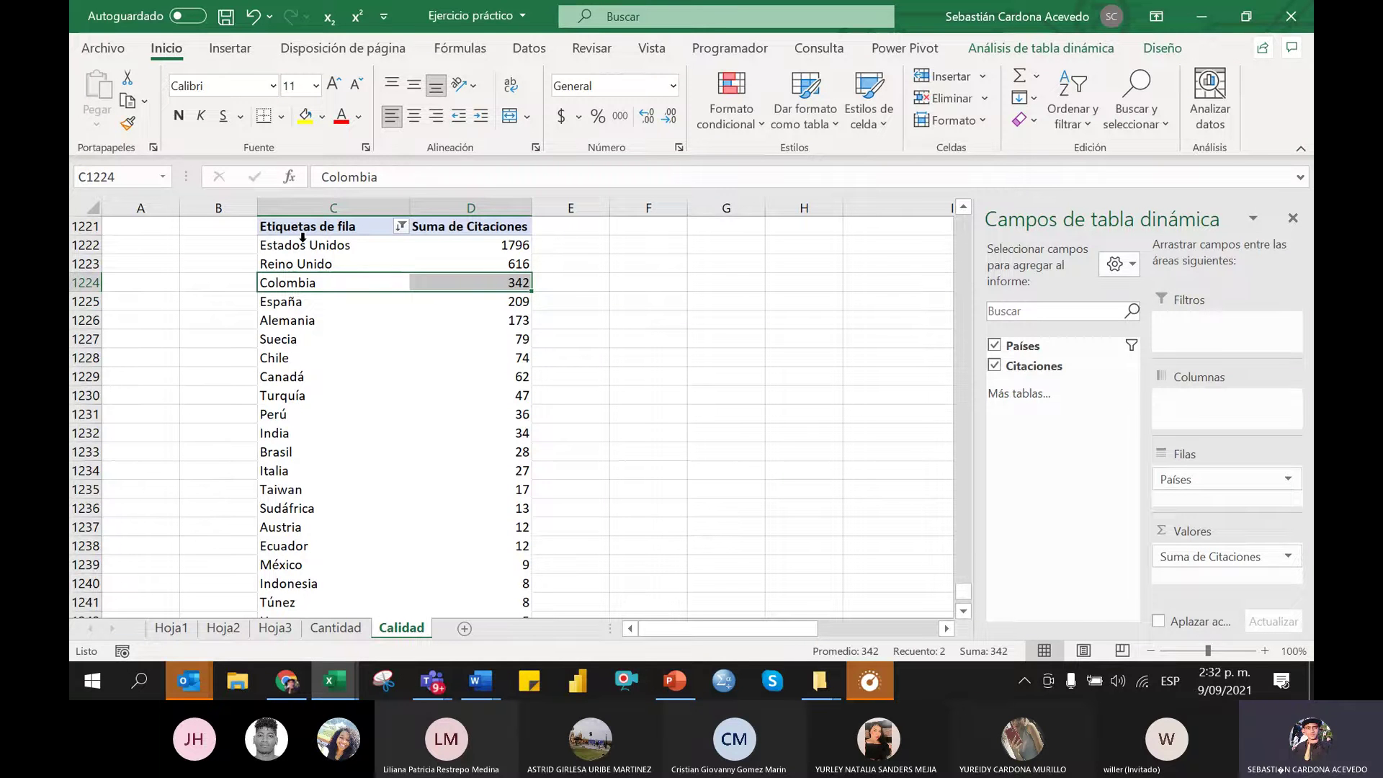
{"action": "left_click_drag", "start_coordinate": [306, 246], "coordinate": [514, 247]}
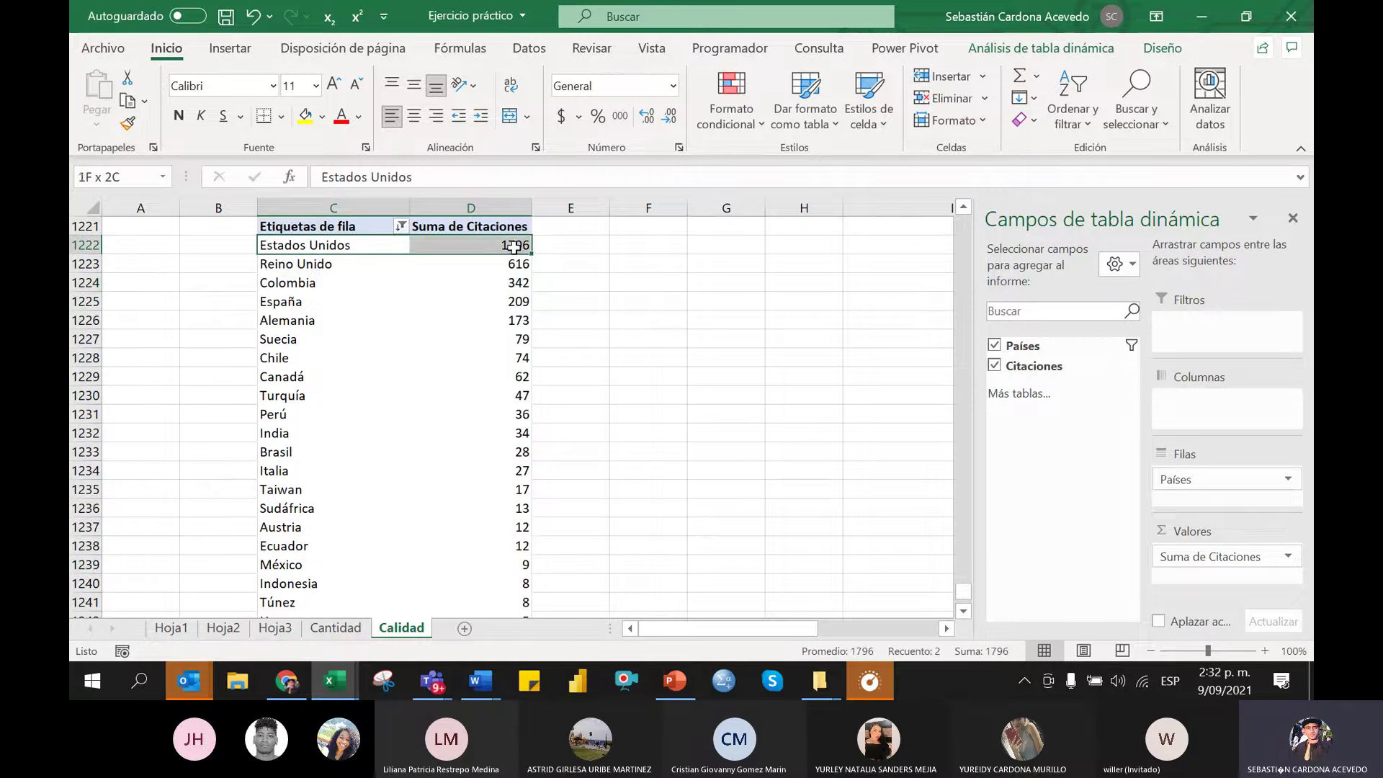
{"action": "left_click_drag", "start_coordinate": [317, 265], "coordinate": [508, 265]}
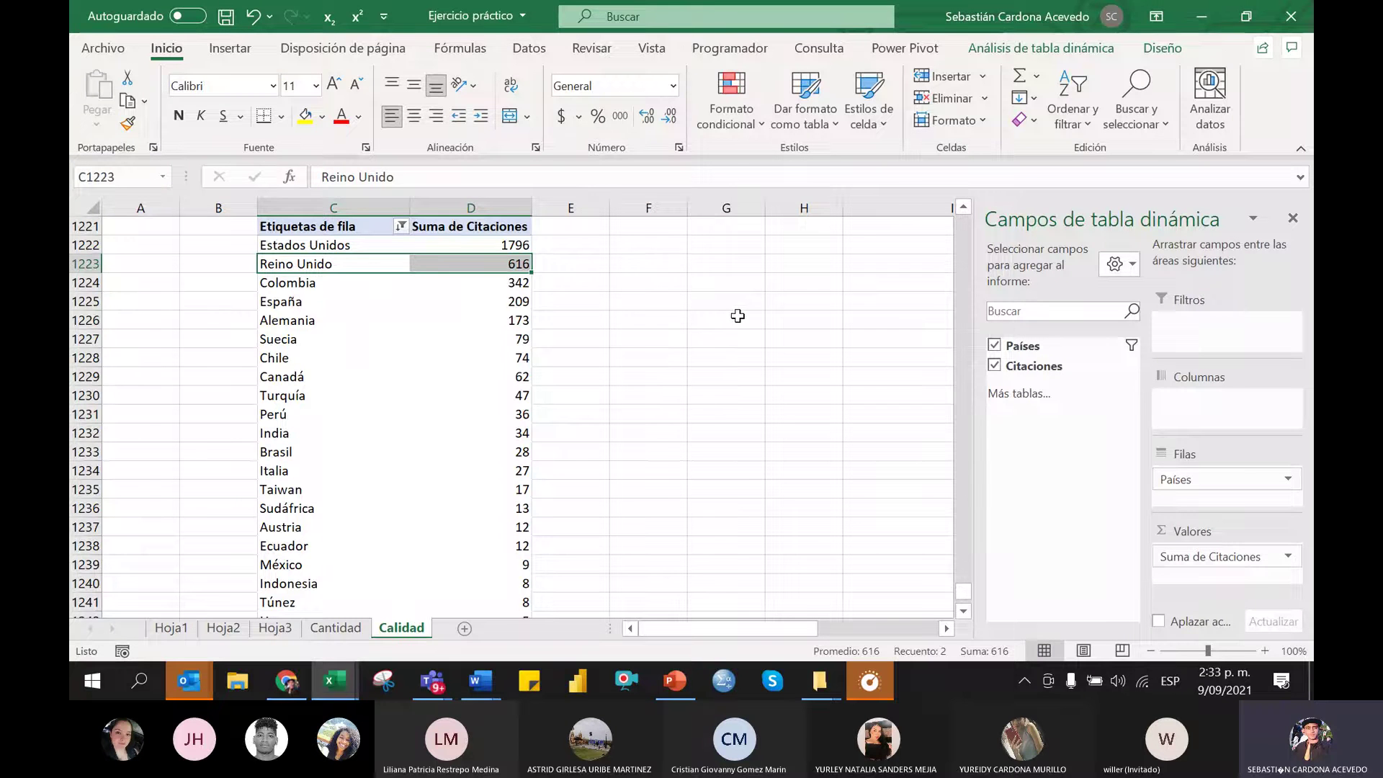
Add the headers Acumulada in E1221 and Porcentaje in F1221 beside the country pivot table
{"action": "left_click", "coordinate": [682, 322]}
{"action": "scroll", "coordinate": [648, 323], "scroll_direction": "up", "scroll_amount": 2}
{"action": "left_click", "coordinate": [553, 335]}
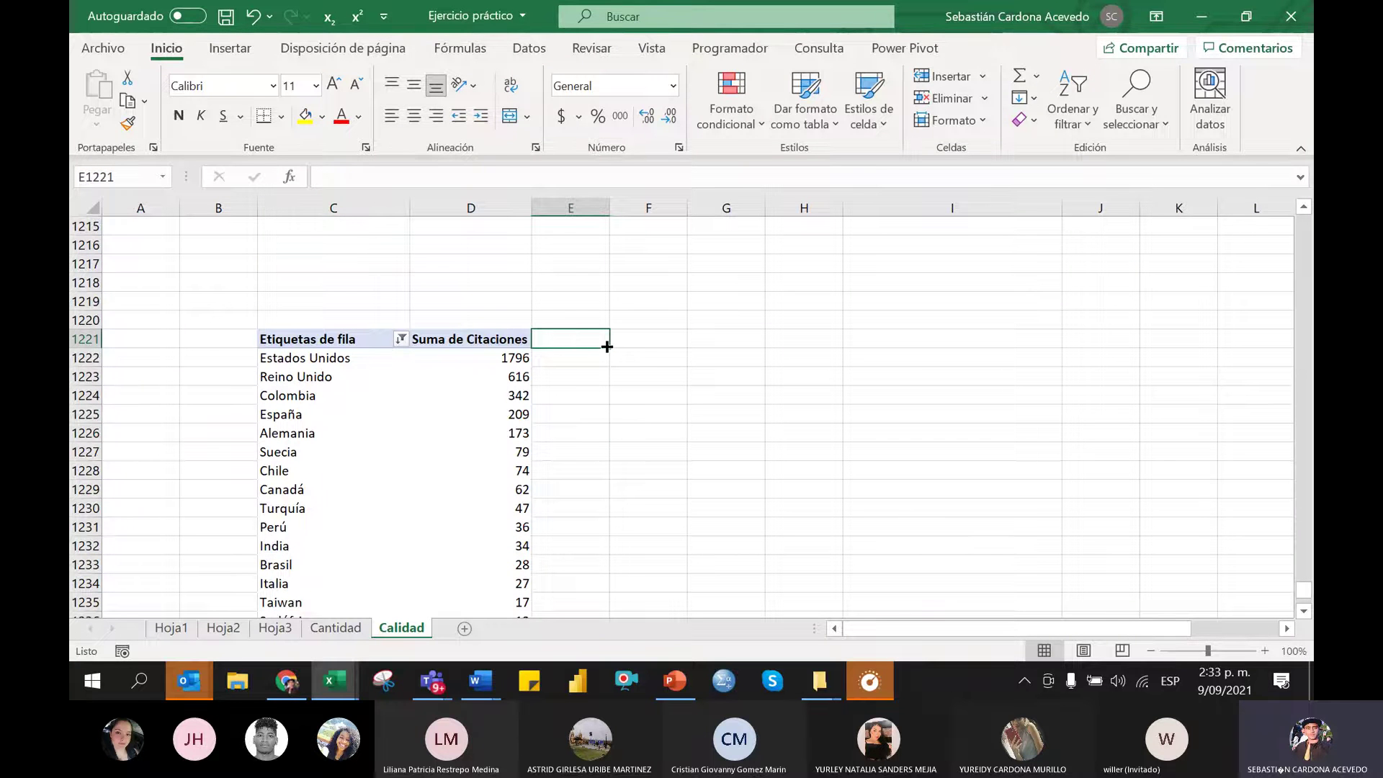
{"action": "type", "text": "Acumulada"}
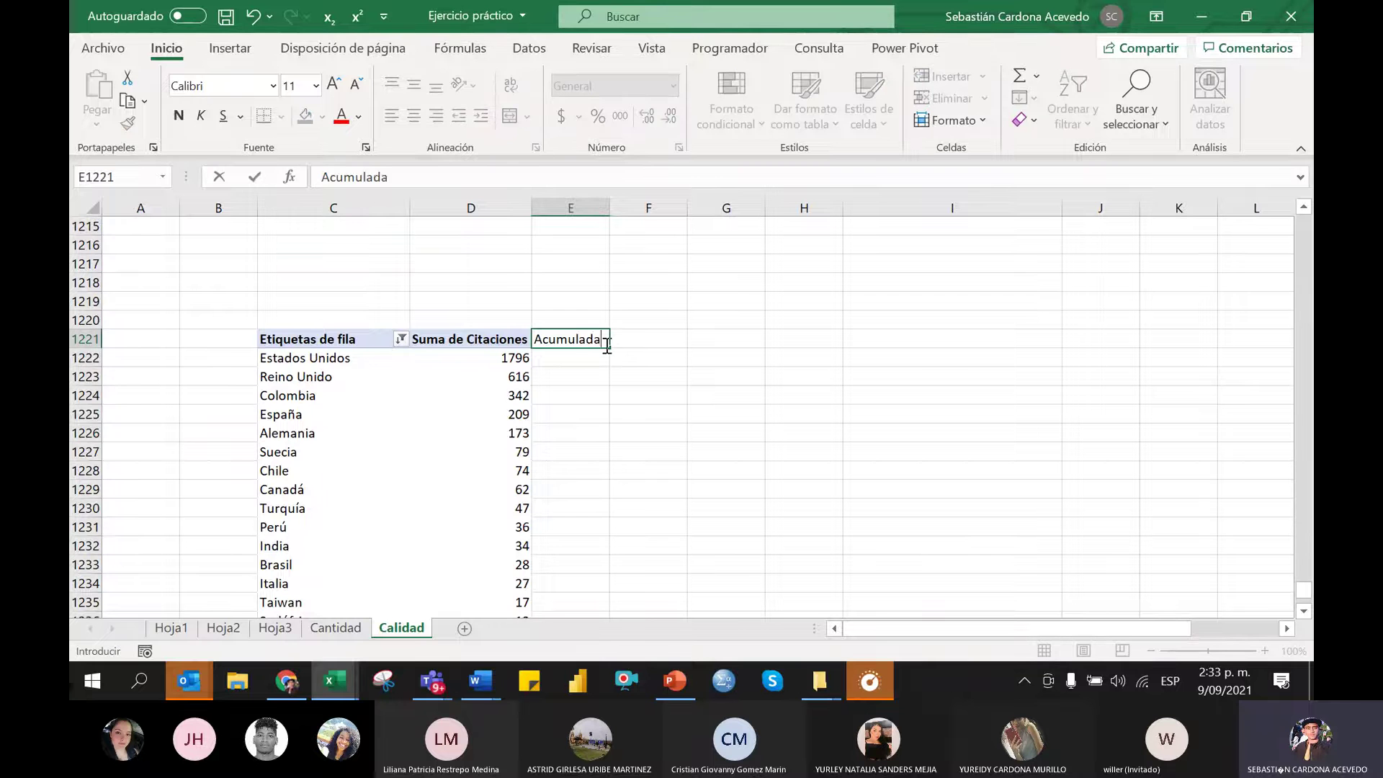
{"action": "key", "text": "Tab"}
{"action": "type", "text": "Porcw"}
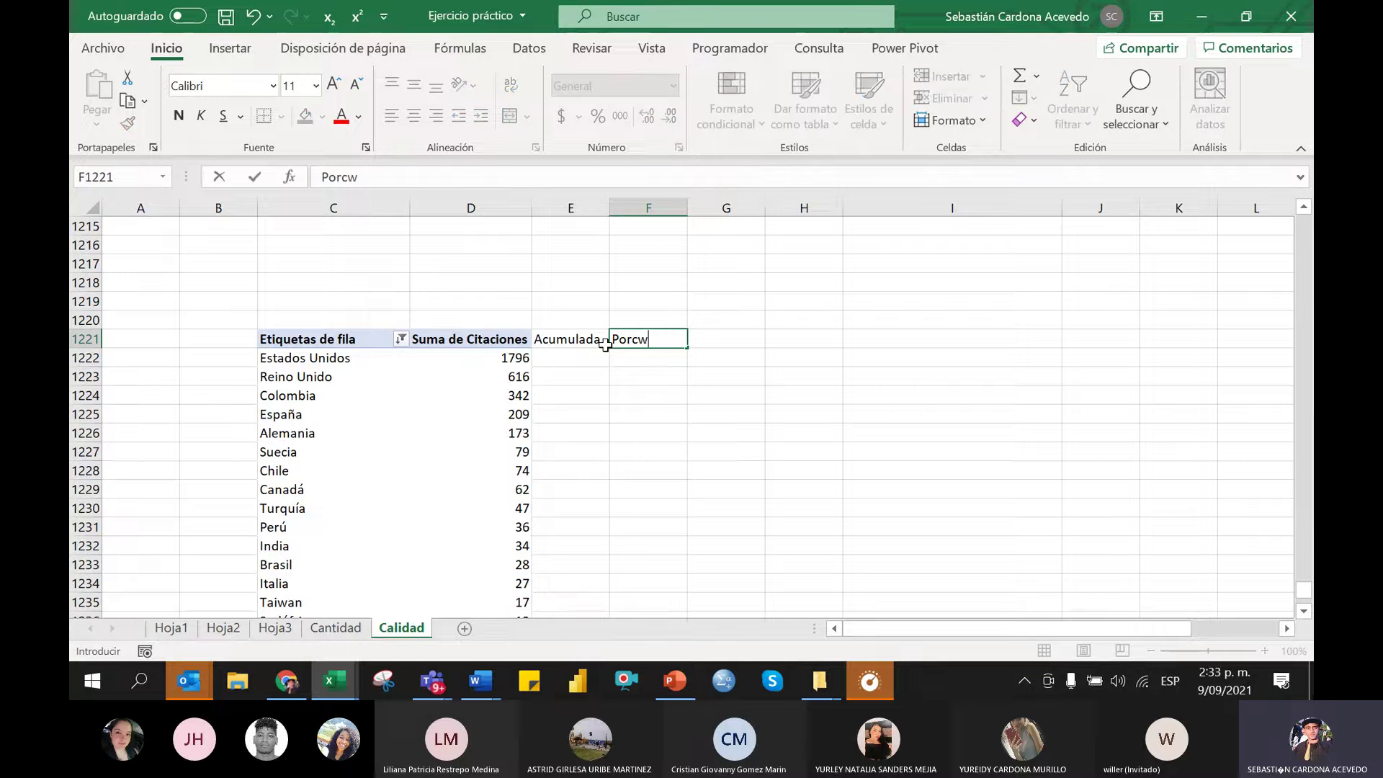
{"action": "type", "text": "ntaje"}
{"action": "key", "text": "Return"}
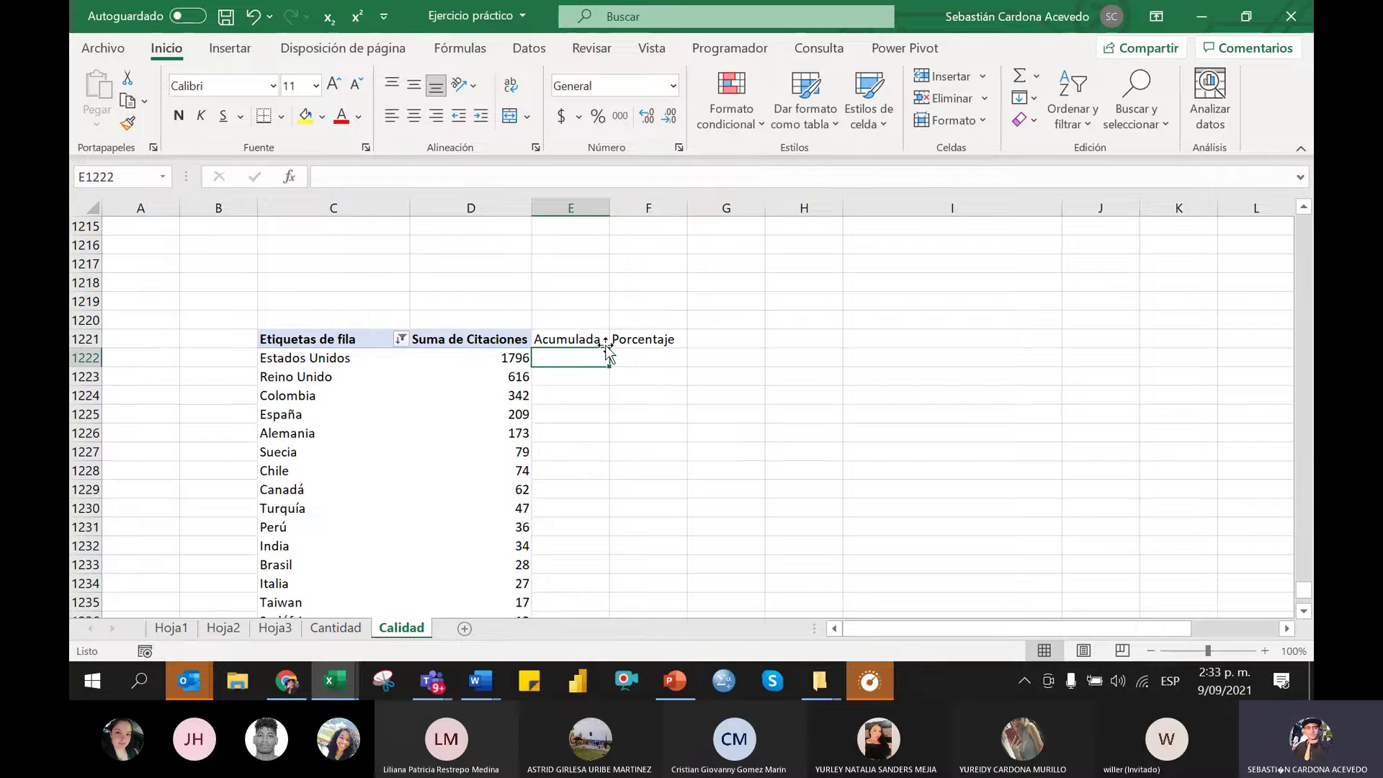
Enter 1796 in E1222 and the running-total formula =E1222+D1223 in E1223
{"action": "type", "text": "17"}
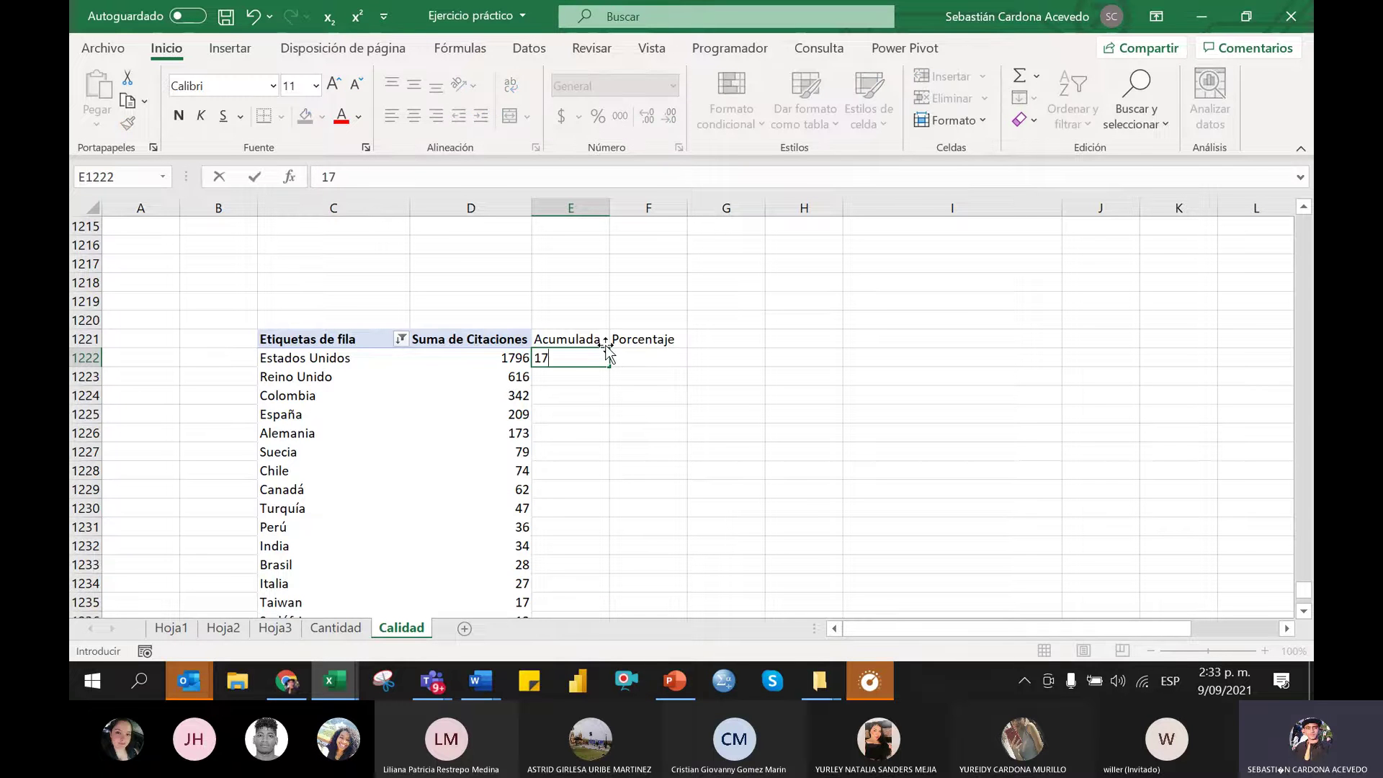
{"action": "type", "text": "96"}
{"action": "key", "text": "Return"}
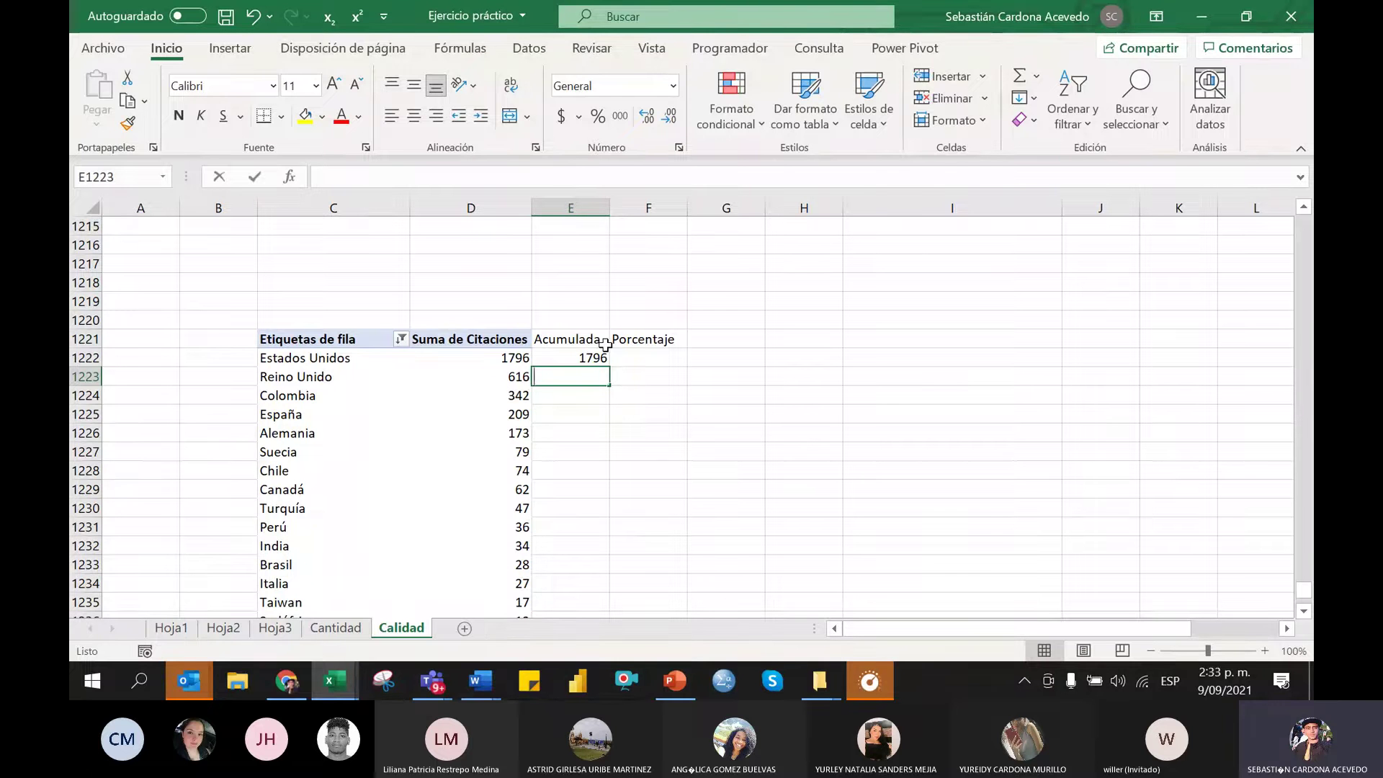
{"action": "type", "text": "="}
{"action": "left_click", "coordinate": [604, 354]}
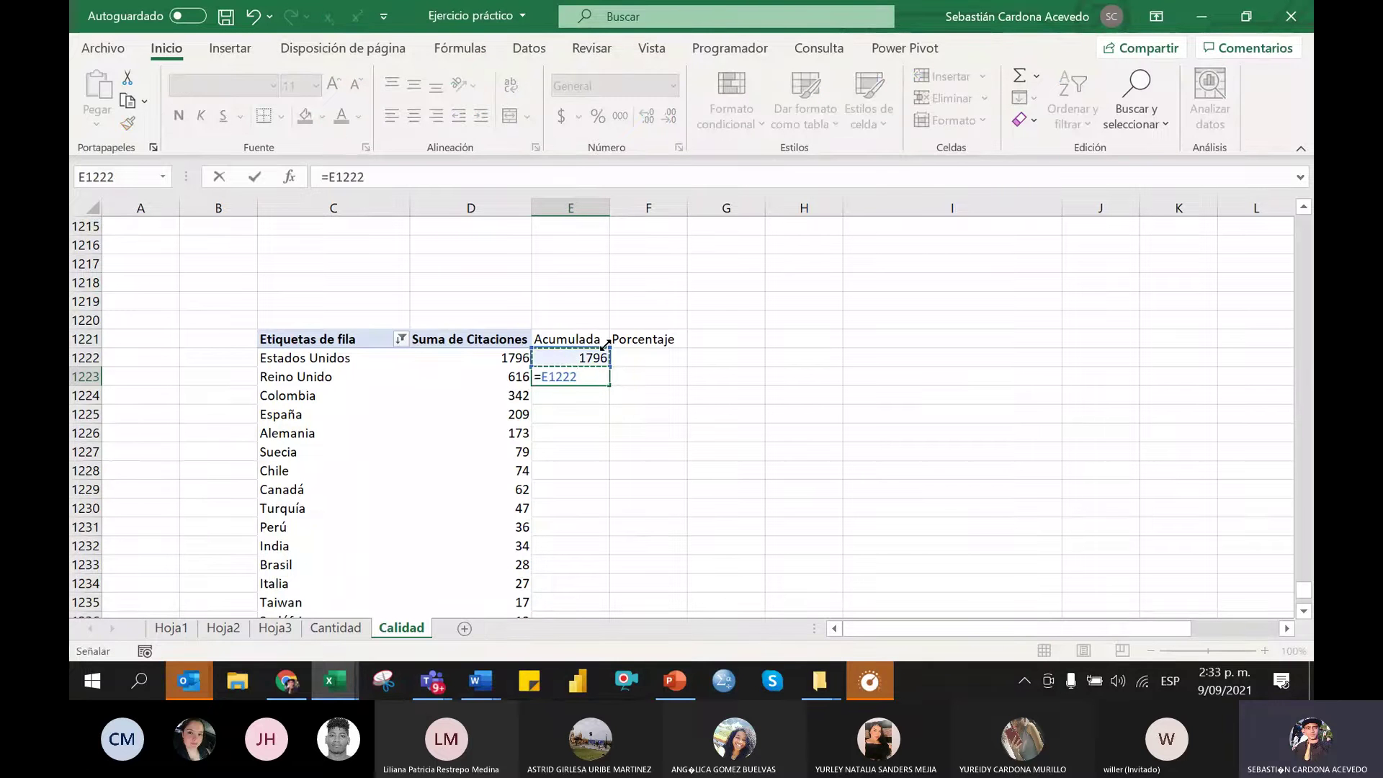
{"action": "type", "text": "+"}
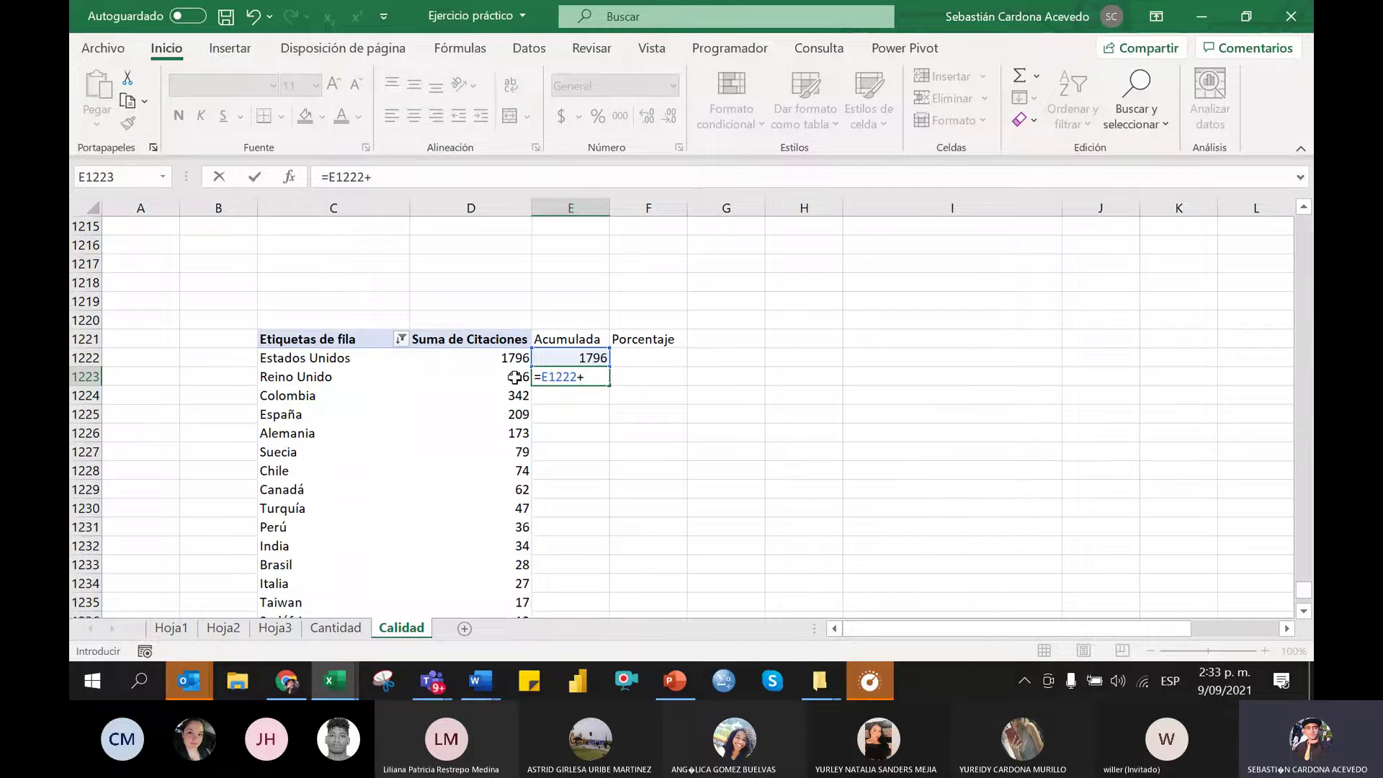
{"action": "type", "text": "d1223"}
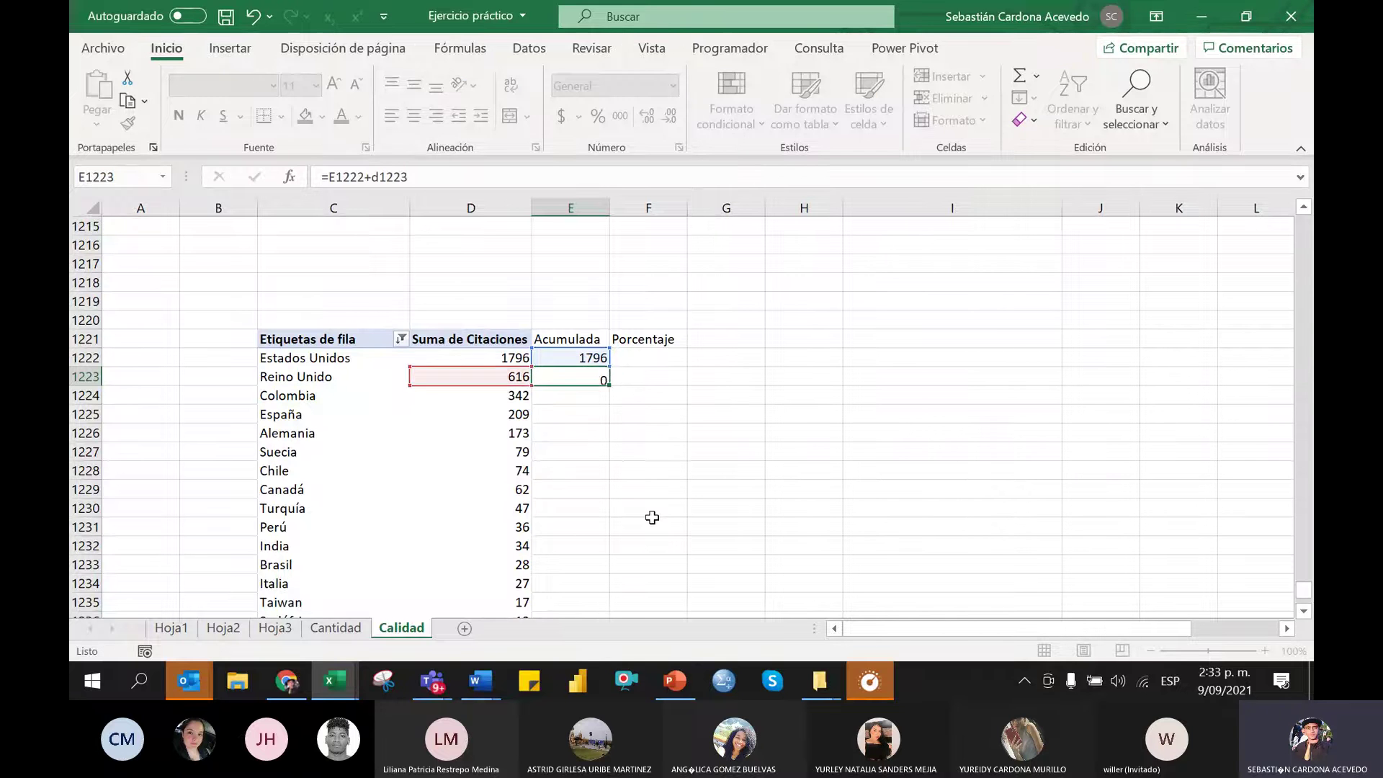
{"action": "key", "text": "Return"}
Fill the E1223 formula down the Acumulada column, clear E1250 in the Total general row, and compare the last accumulated value with the grand total
{"action": "left_click", "coordinate": [604, 376]}
{"action": "double_click", "coordinate": [610, 385]}
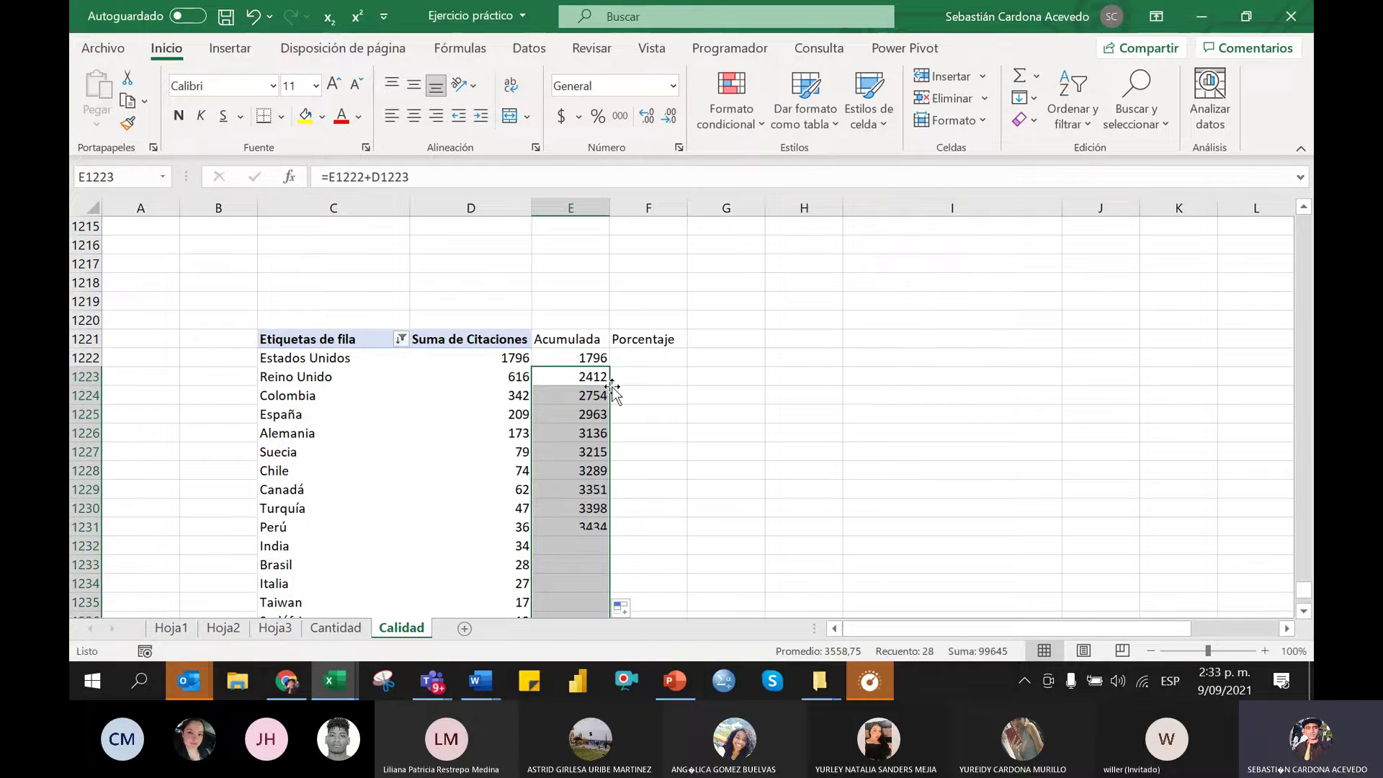
{"action": "scroll", "coordinate": [612, 410], "scroll_direction": "down", "scroll_amount": 9}
{"action": "left_click", "coordinate": [598, 377]}
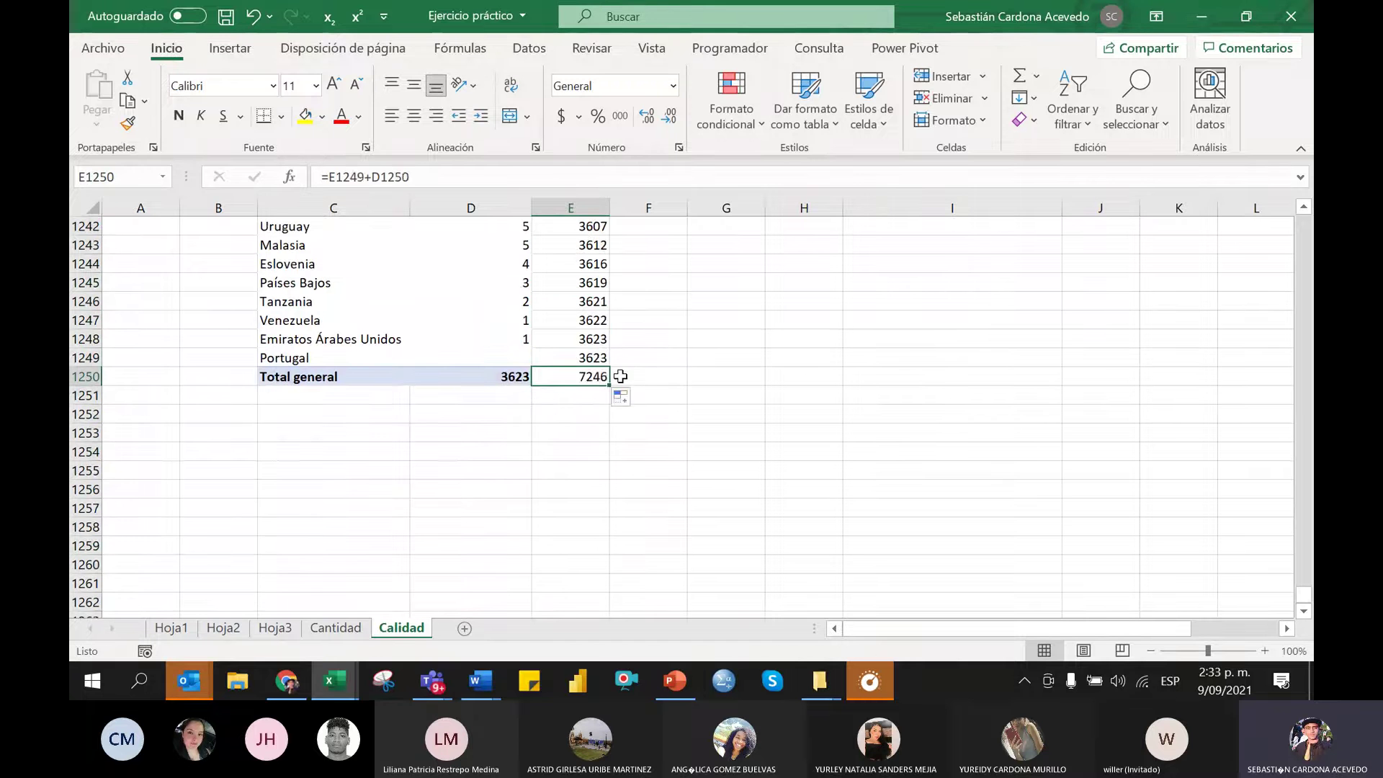
{"action": "key", "text": "Delete"}
{"action": "left_click", "coordinate": [514, 381]}
{"action": "left_click", "coordinate": [579, 356]}
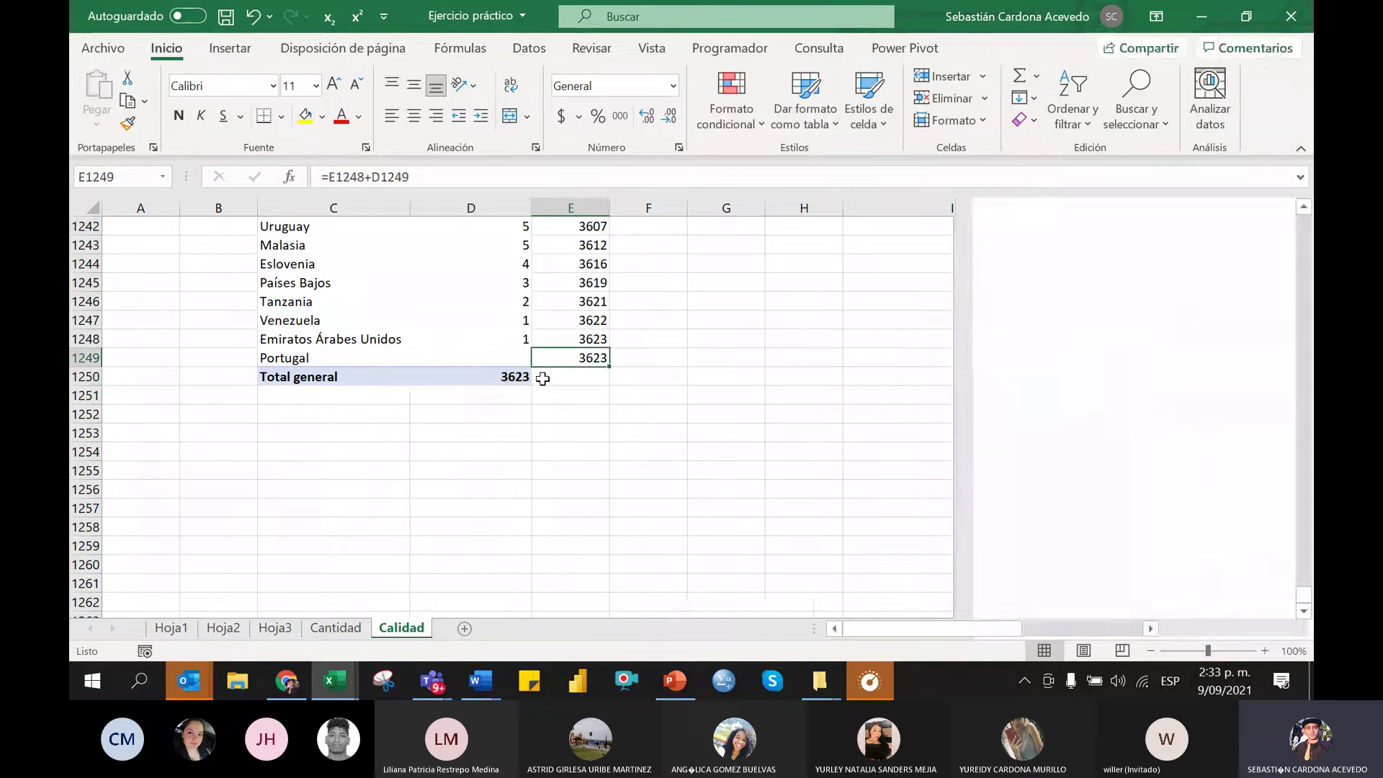
{"action": "left_click", "coordinate": [517, 380]}
{"action": "left_click", "coordinate": [571, 363]}
Enter the percentage formula =E1222/3623 in F1222, dividing Estados Unidos' accumulated citations by the grand total
{"action": "scroll", "coordinate": [576, 375], "scroll_direction": "up", "scroll_amount": 10}
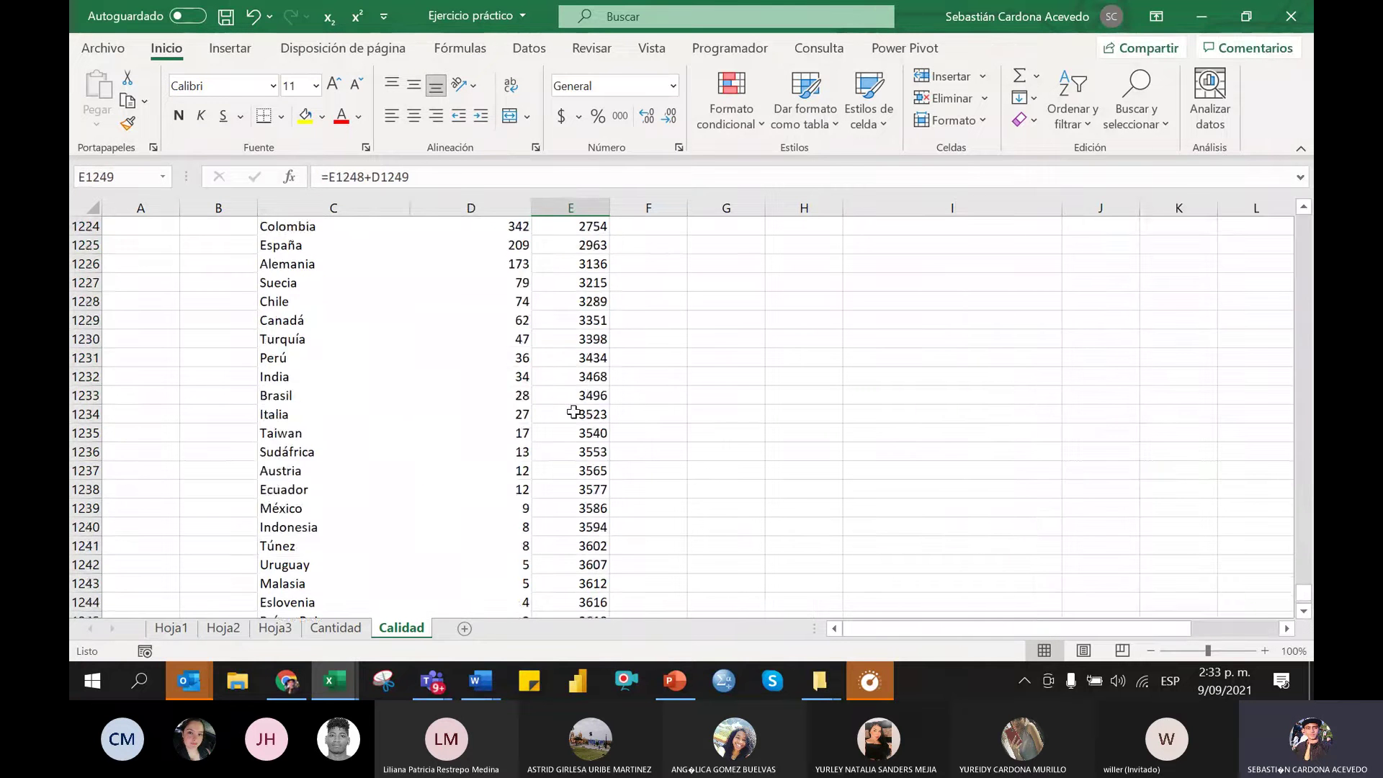
{"action": "left_click", "coordinate": [636, 416]}
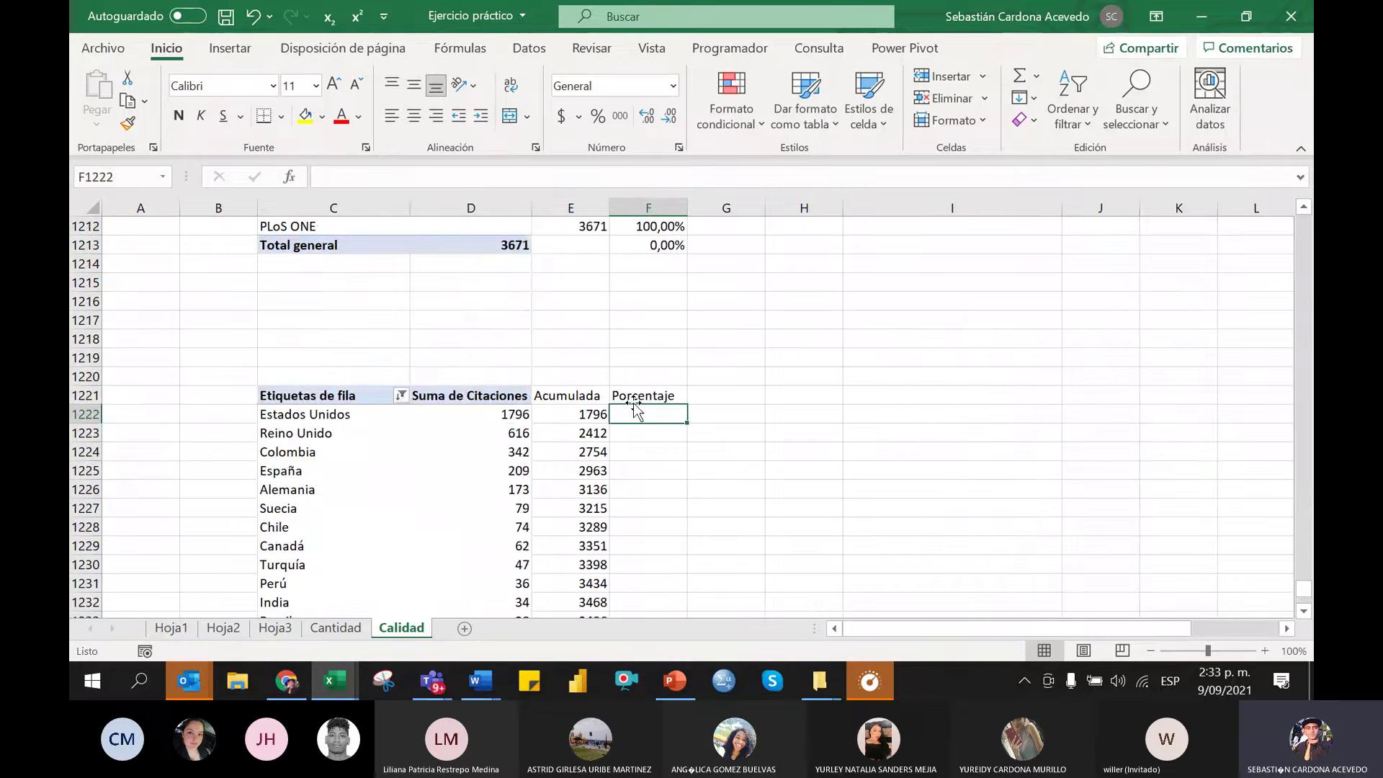
{"action": "type", "text": "="}
{"action": "key", "text": "Left"}
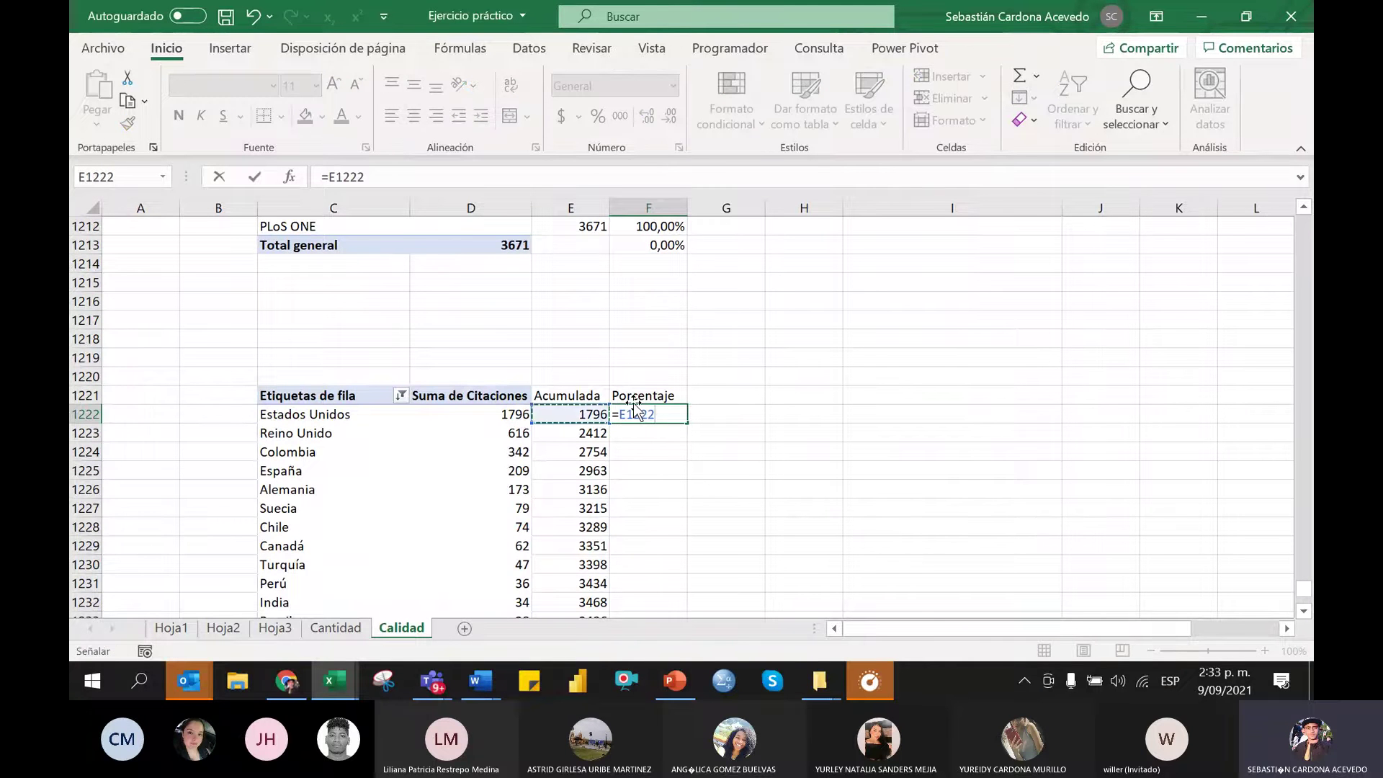
{"action": "type", "text": "/"}
{"action": "scroll", "coordinate": [617, 485], "scroll_direction": "up", "scroll_amount": 3}
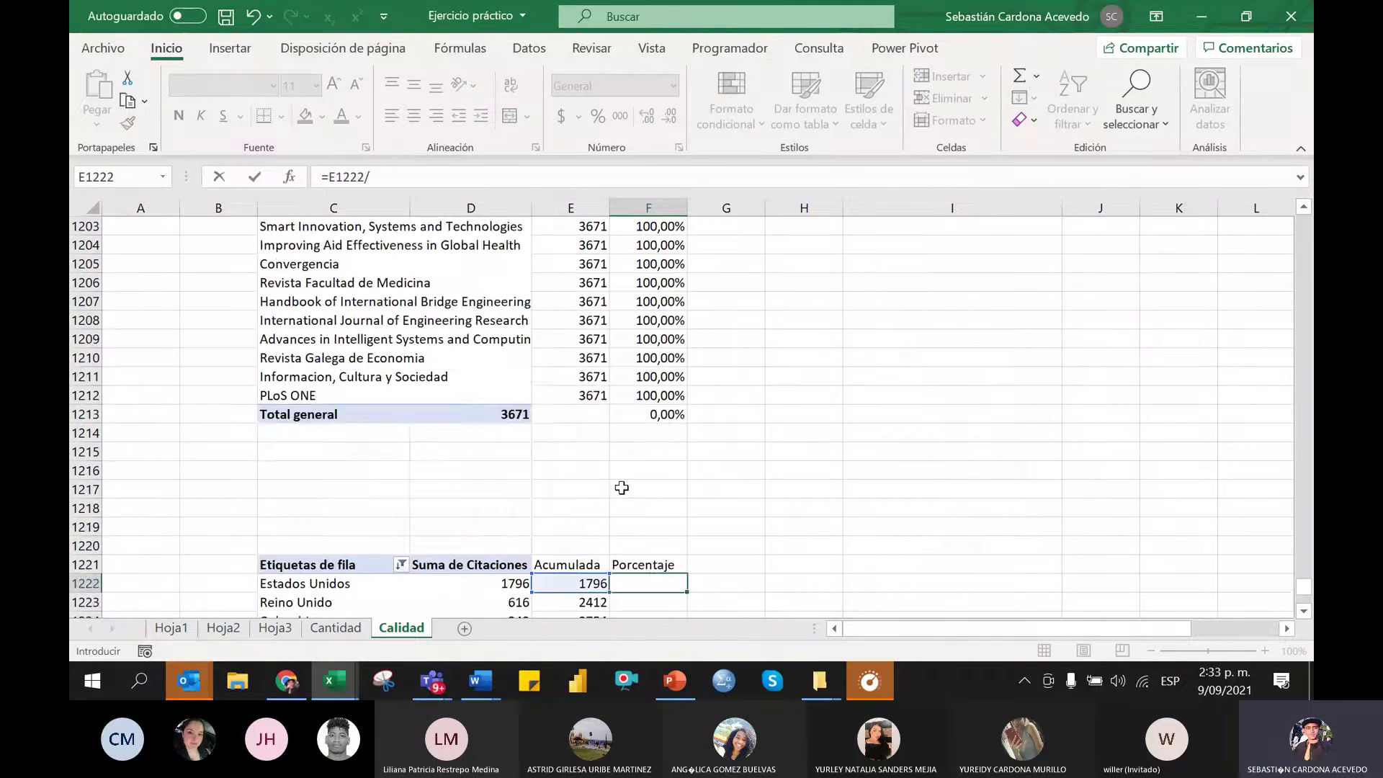
{"action": "scroll", "coordinate": [605, 476], "scroll_direction": "down", "scroll_amount": 3}
{"action": "scroll", "coordinate": [606, 476], "scroll_direction": "down", "scroll_amount": 9}
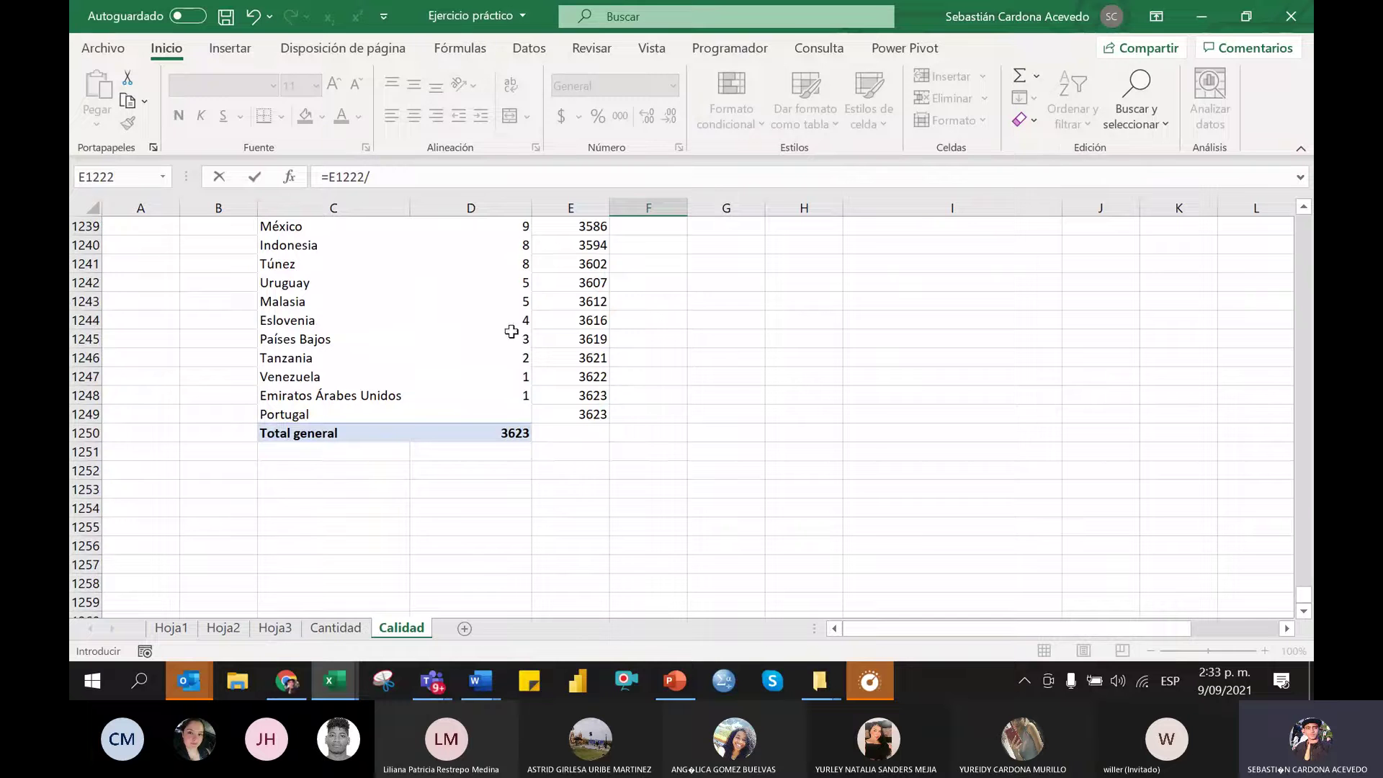
{"action": "type", "text": "3623"}
{"action": "key", "text": "Return"}
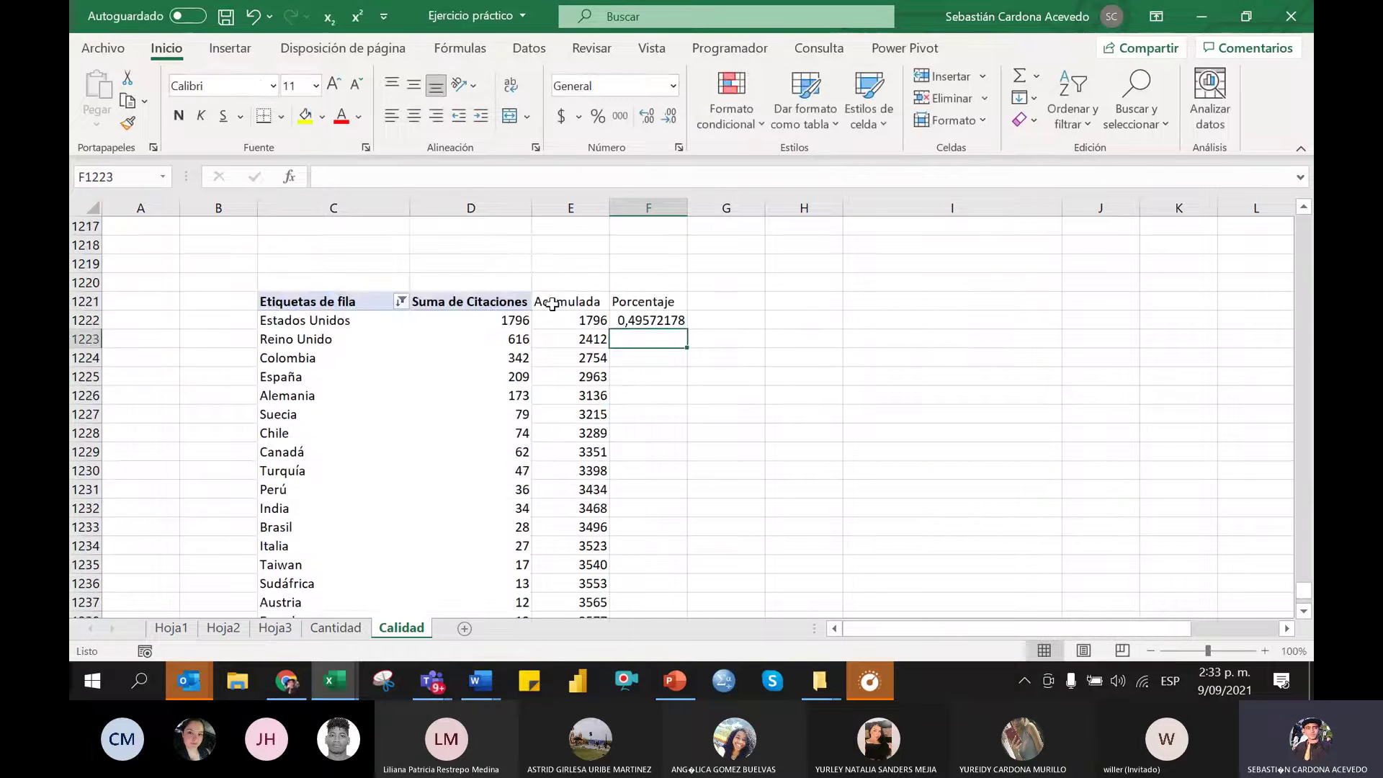
Fill the F1222 formula down the Porcentaje column and format the results as percentages with two decimals
{"action": "left_click", "coordinate": [659, 322]}
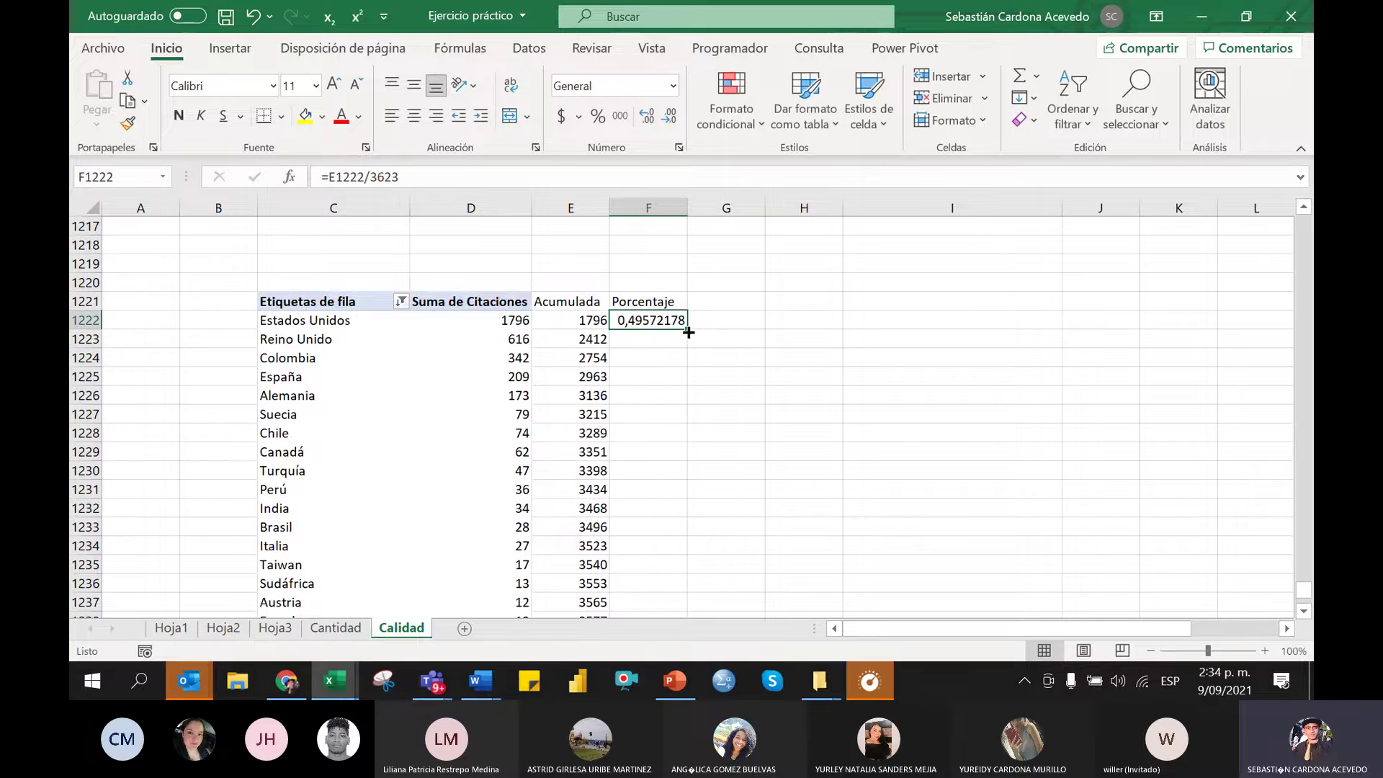
{"action": "double_click", "coordinate": [689, 332]}
{"action": "left_click", "coordinate": [598, 117]}
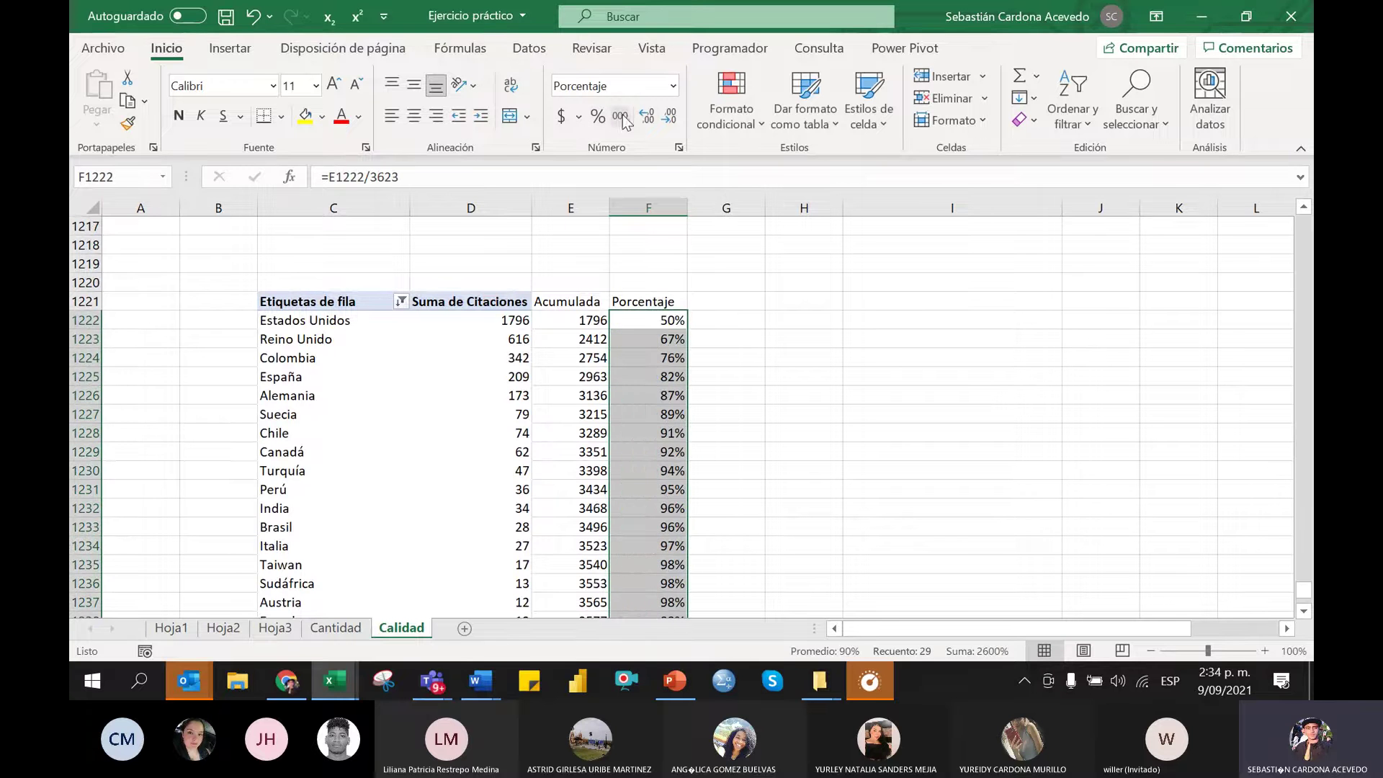
{"action": "left_click", "coordinate": [647, 116]}
{"action": "left_click", "coordinate": [646, 117]}
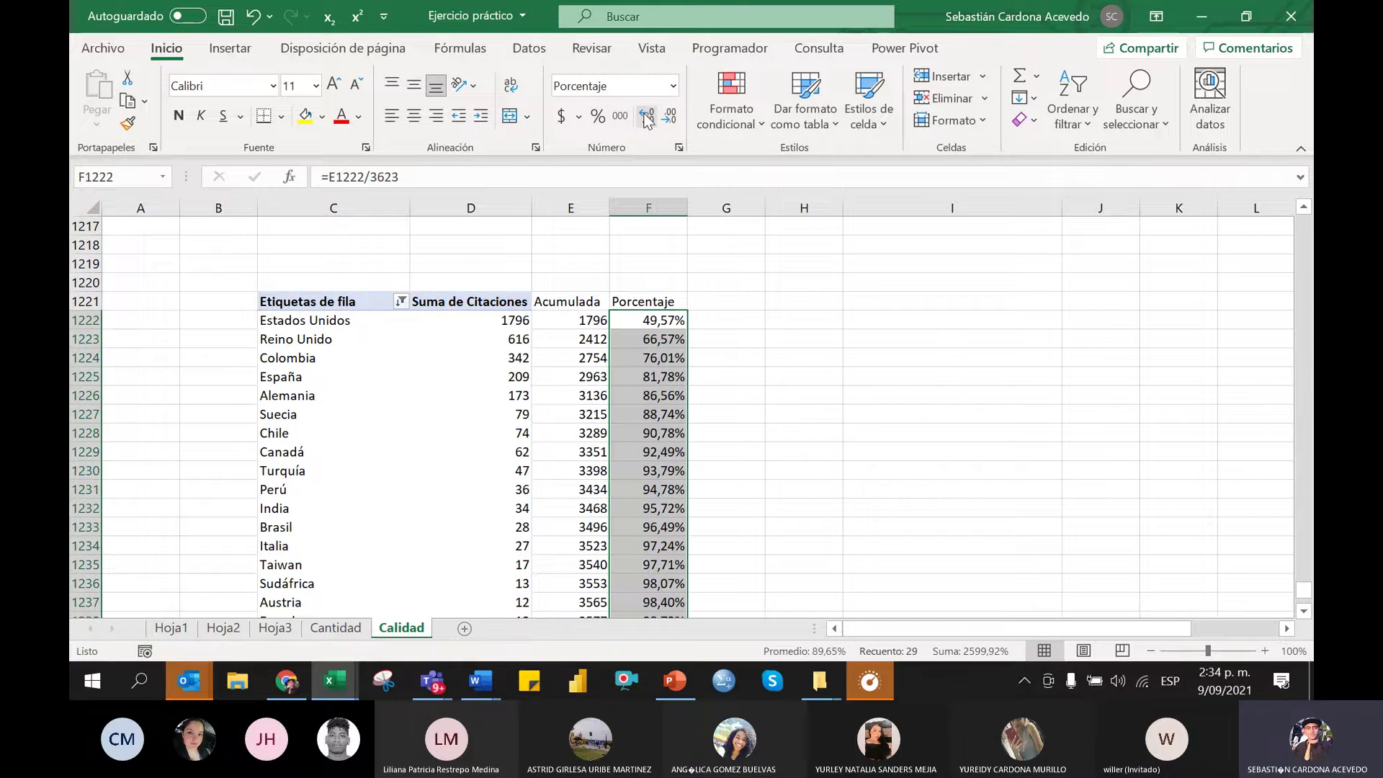
Clear the percentage in F1250 on the Total general row of the country citations table
{"action": "scroll", "coordinate": [864, 490], "scroll_direction": "down", "scroll_amount": 4}
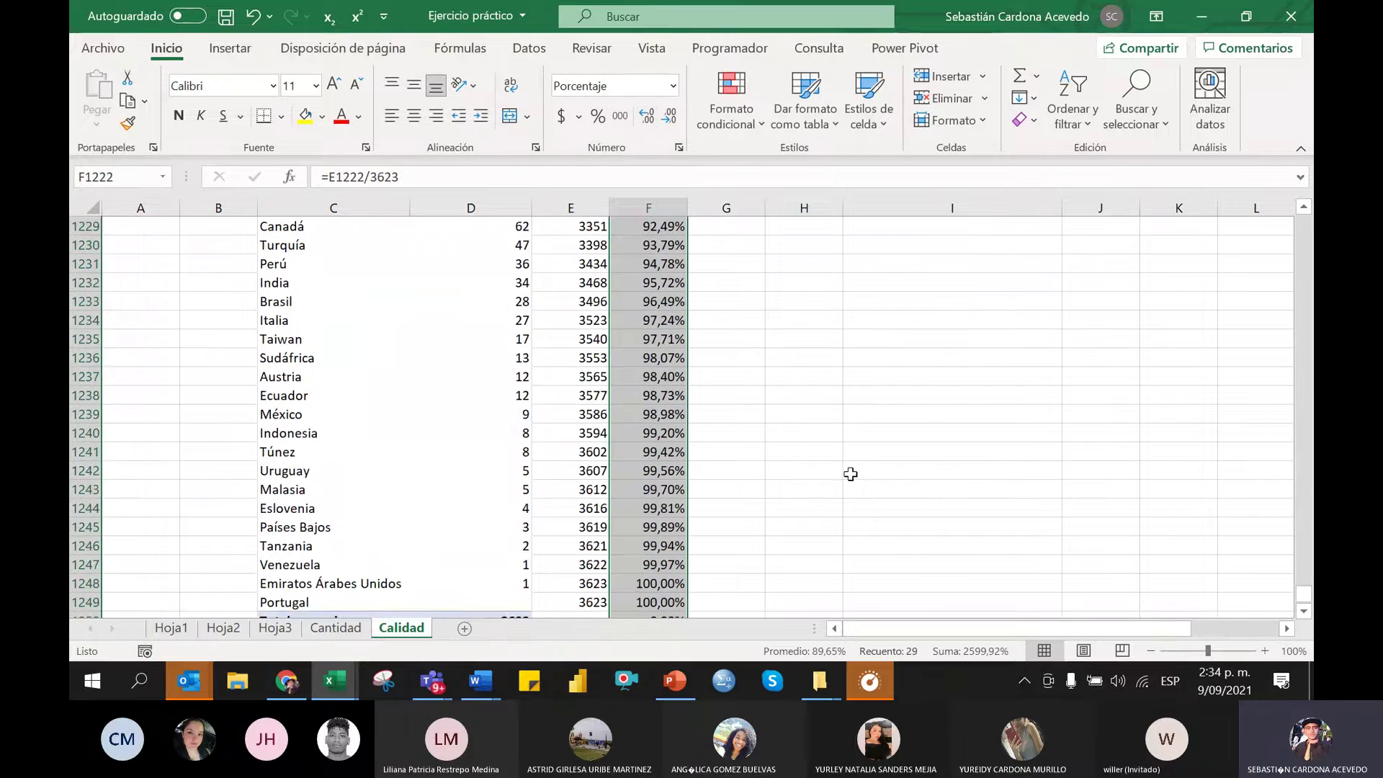
{"action": "scroll", "coordinate": [850, 472], "scroll_direction": "up", "scroll_amount": 3}
{"action": "scroll", "coordinate": [732, 544], "scroll_direction": "down", "scroll_amount": 6}
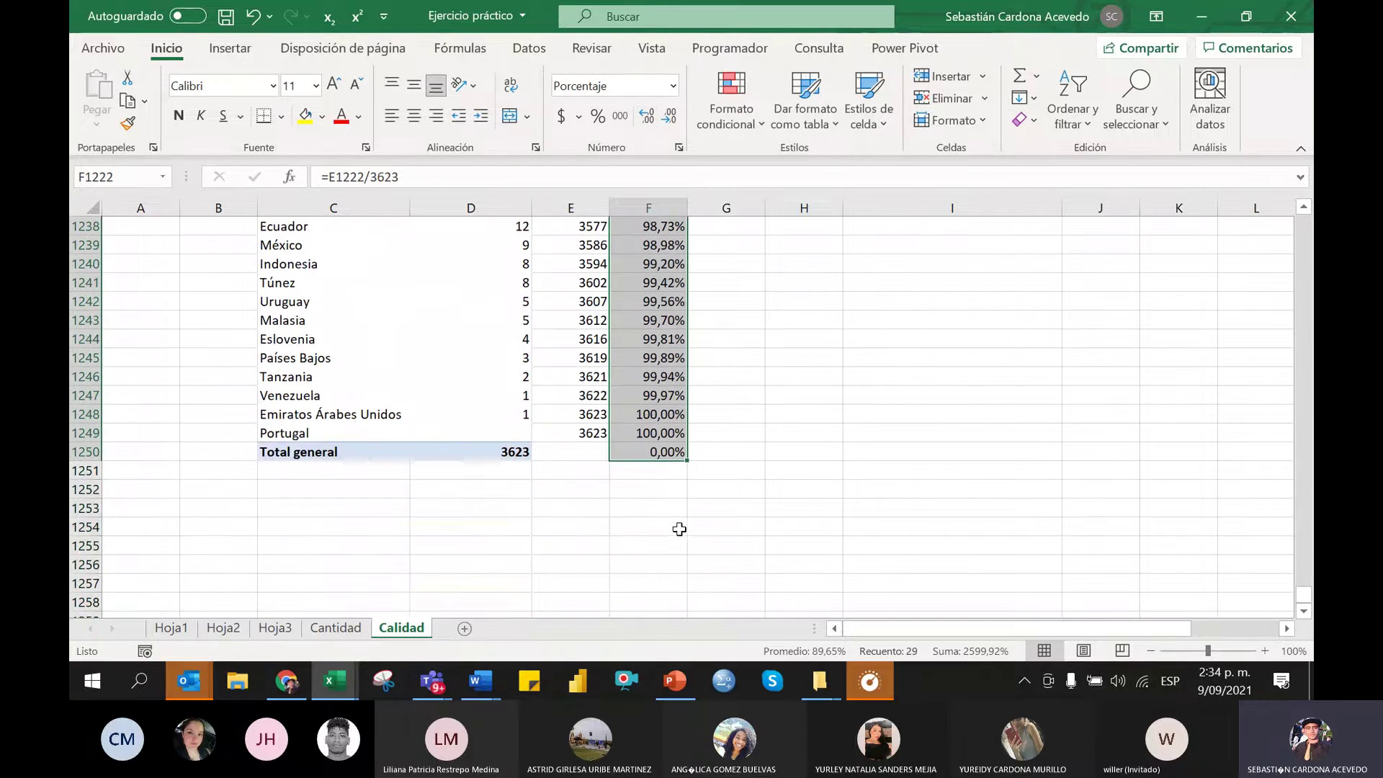
{"action": "left_click", "coordinate": [666, 452]}
{"action": "key", "text": "Delete"}
Check the percentages of the top three countries and highlight the Acumulada and Porcentaje headers in E1221:F1221 yellow
{"action": "scroll", "coordinate": [651, 457], "scroll_direction": "up", "scroll_amount": 7}
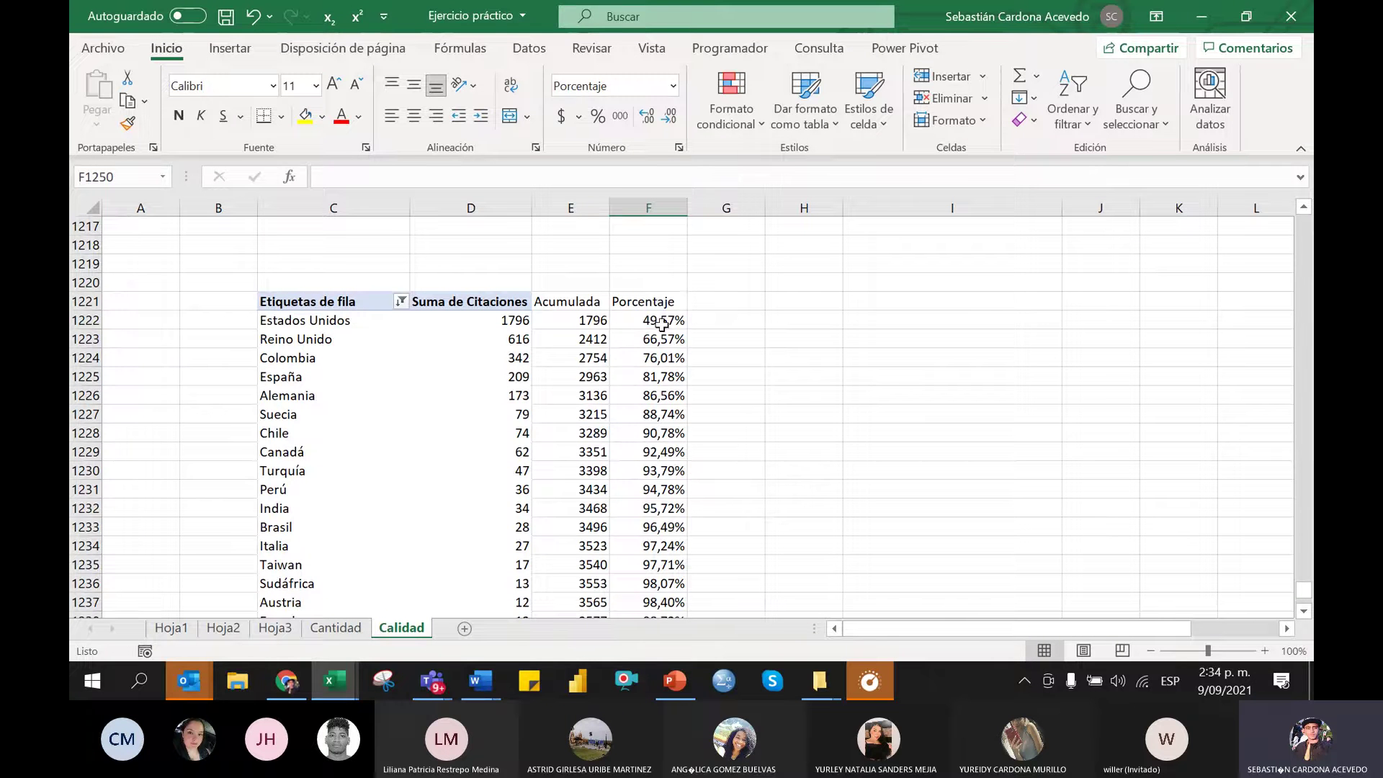
{"action": "left_click_drag", "start_coordinate": [661, 324], "coordinate": [303, 320]}
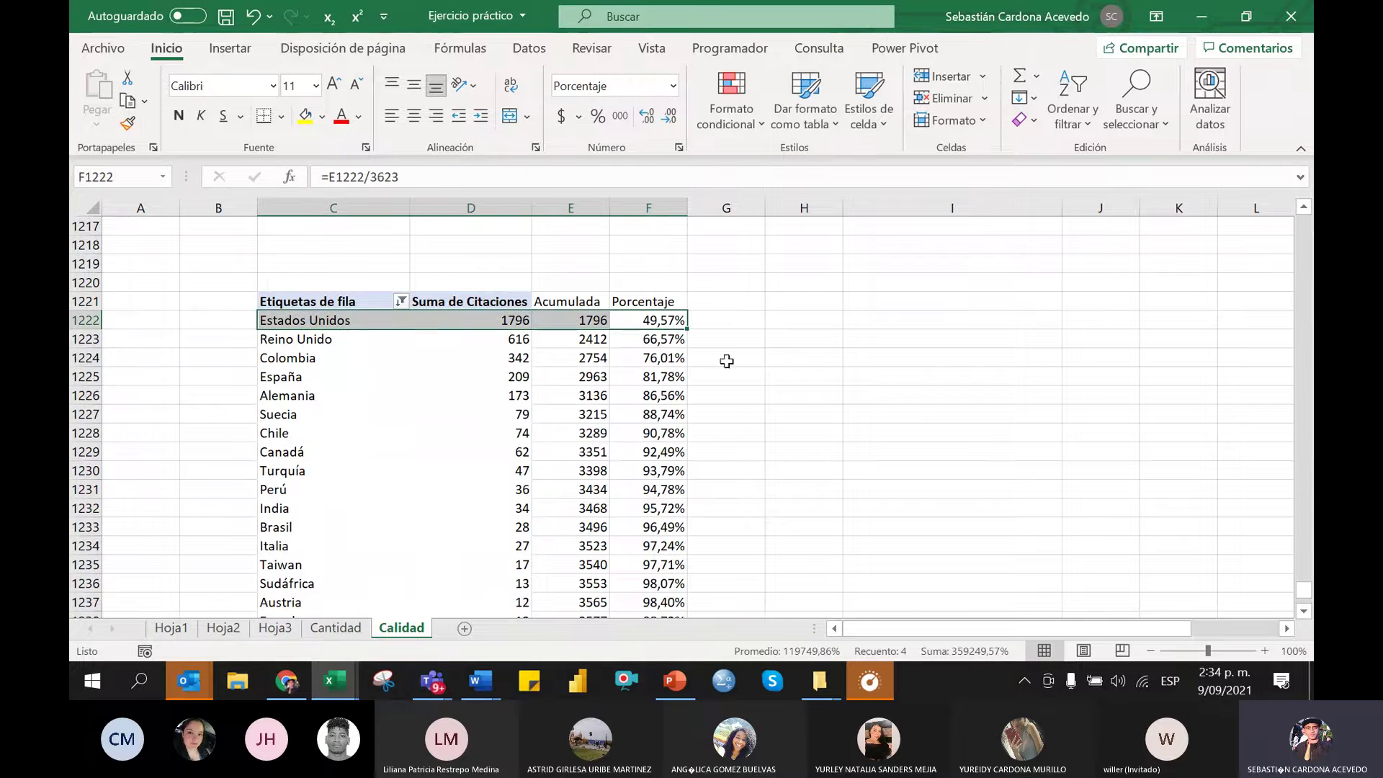
{"action": "left_click", "coordinate": [663, 320]}
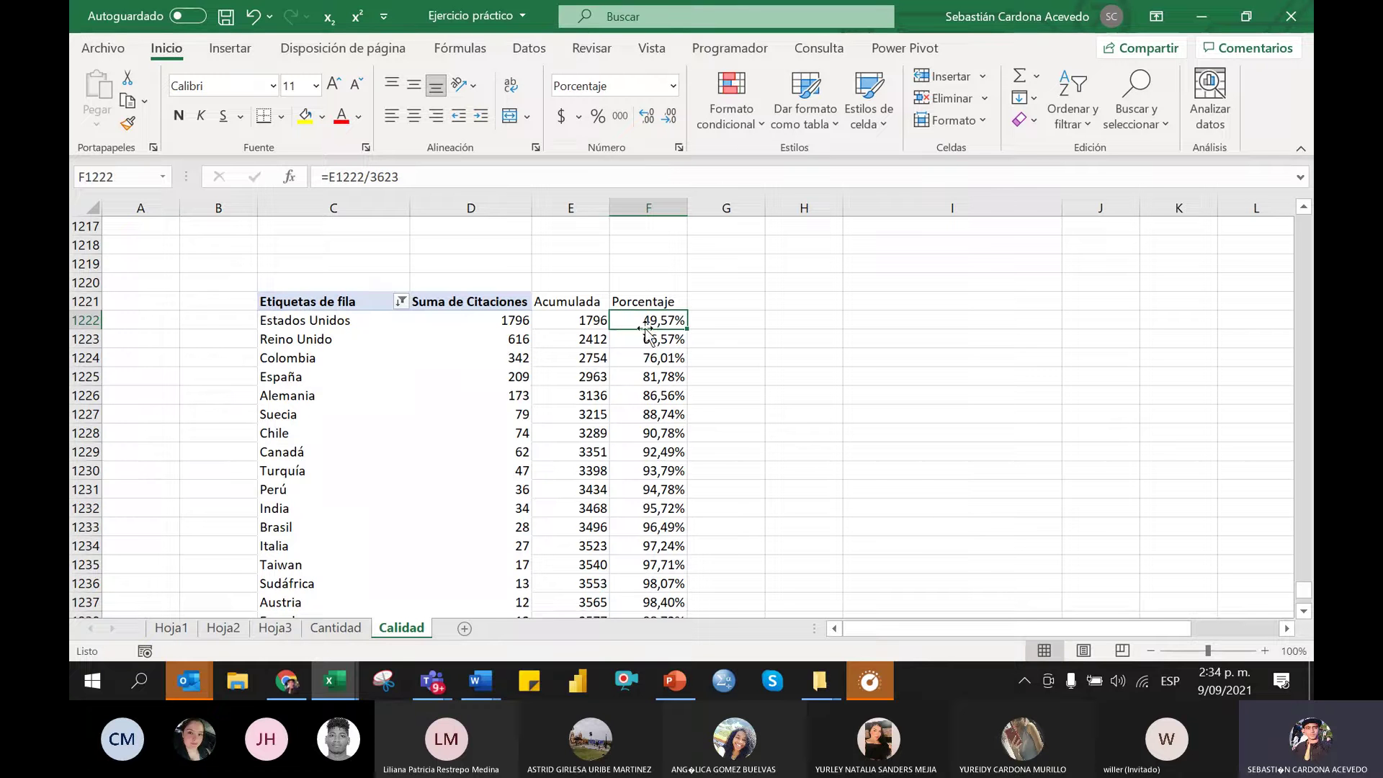
{"action": "left_click_drag", "start_coordinate": [652, 322], "coordinate": [662, 366]}
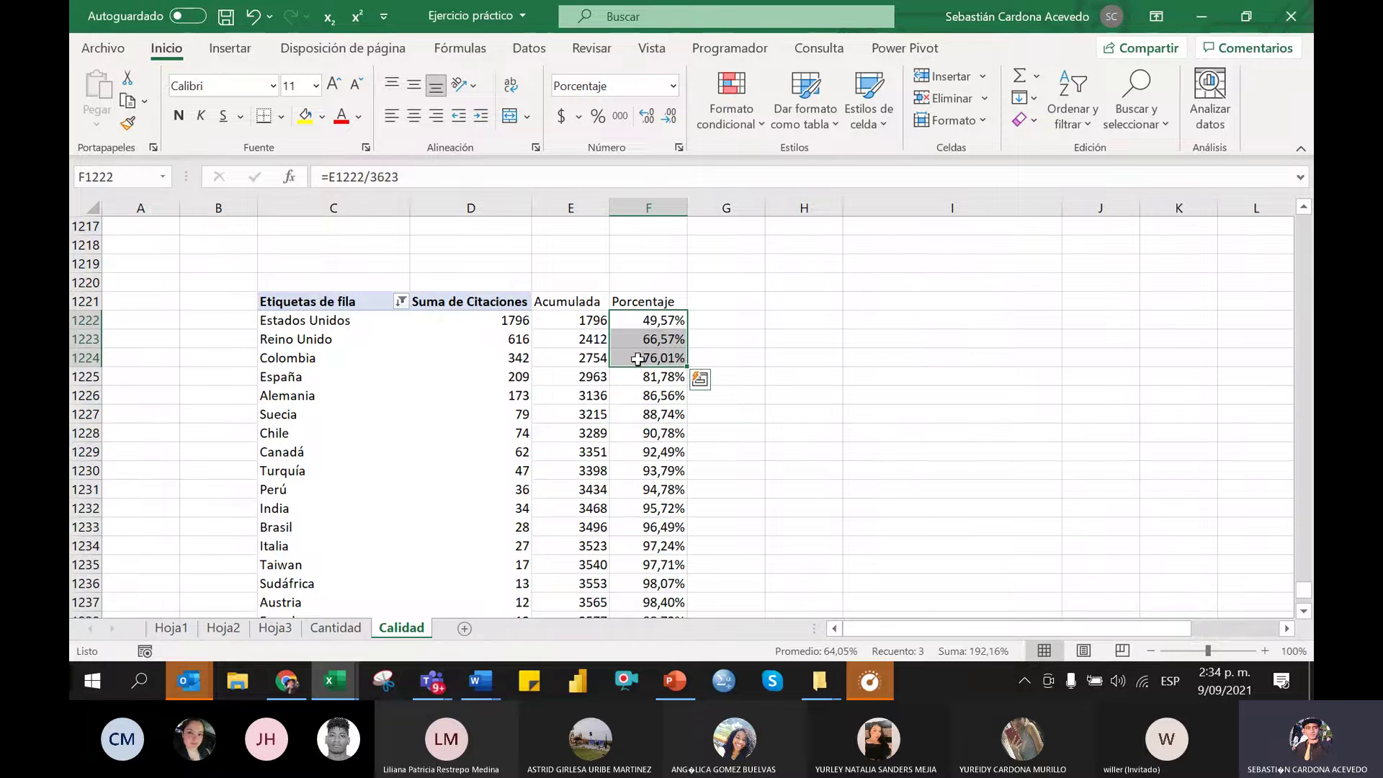
{"action": "left_click_drag", "start_coordinate": [638, 301], "coordinate": [569, 302]}
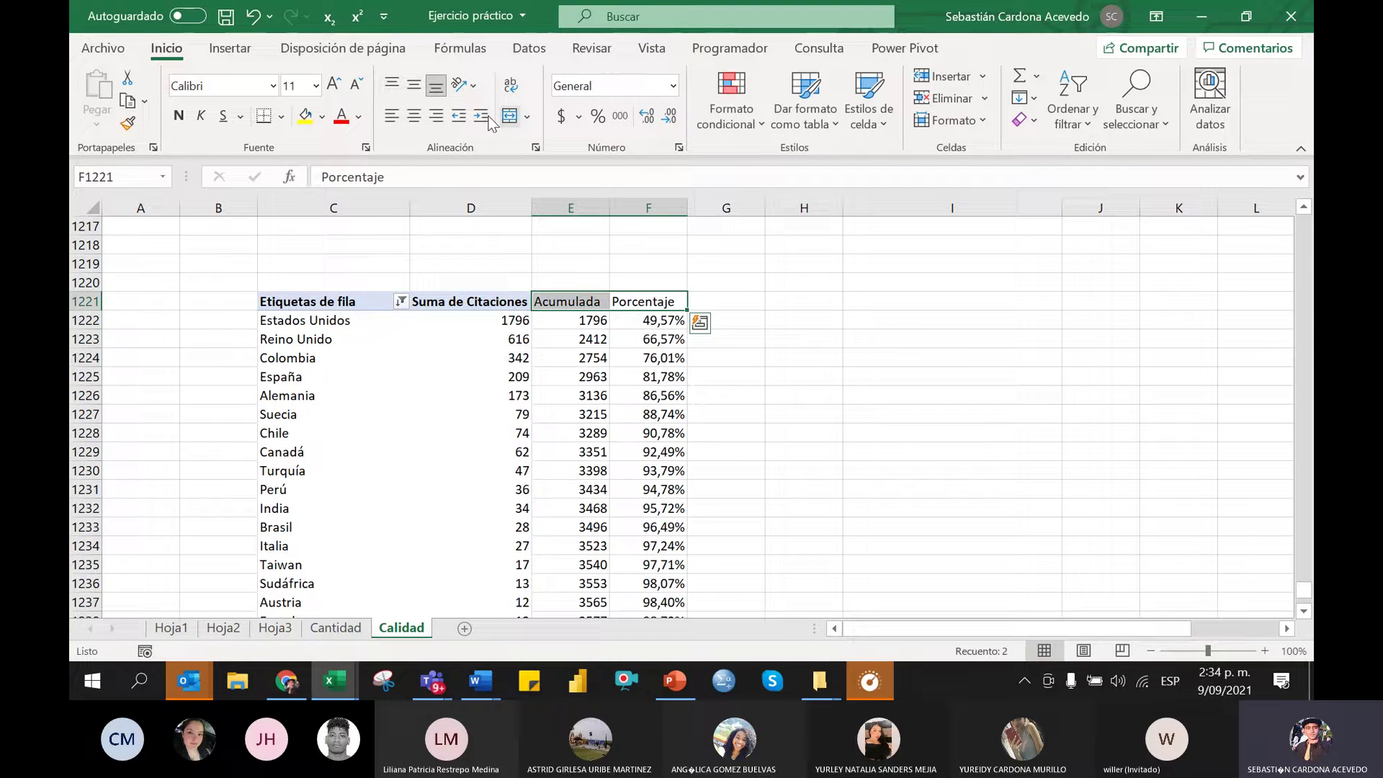
{"action": "left_click", "coordinate": [305, 116]}
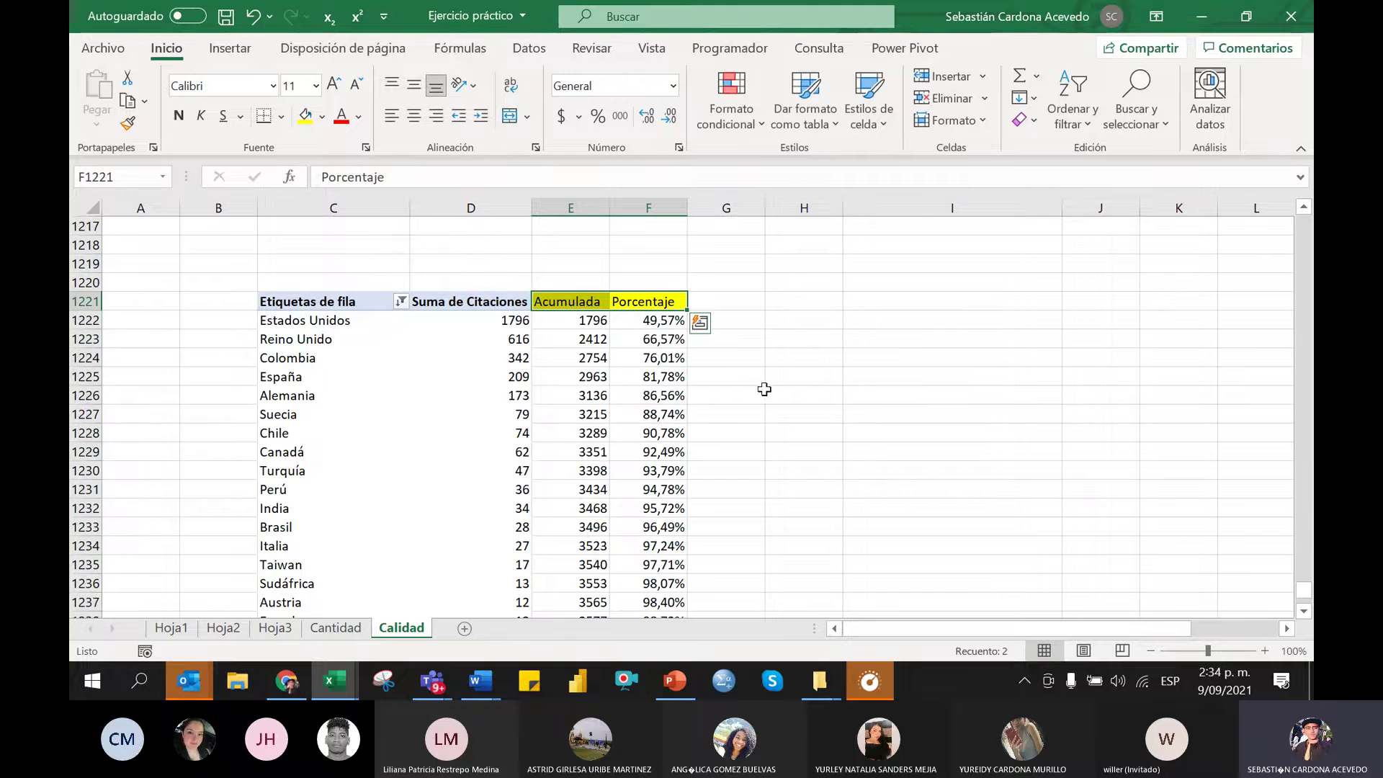
Examine how the accumulated percentages in the Porcentaje column progress across the countries, including Alemania and Suecia
{"action": "scroll", "coordinate": [760, 385], "scroll_direction": "down", "scroll_amount": 3}
{"action": "scroll", "coordinate": [681, 338], "scroll_direction": "down", "scroll_amount": 2}
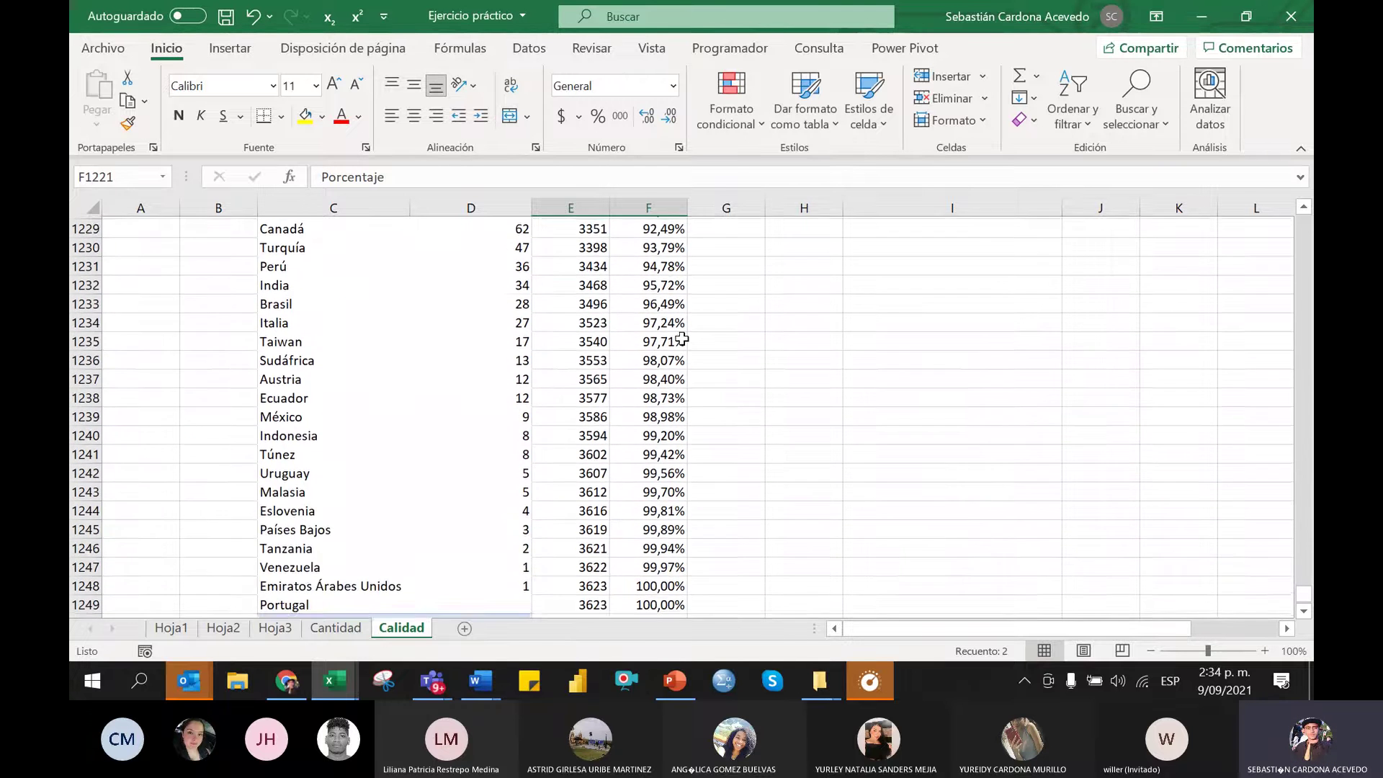
{"action": "scroll", "coordinate": [660, 555], "scroll_direction": "up", "scroll_amount": 4}
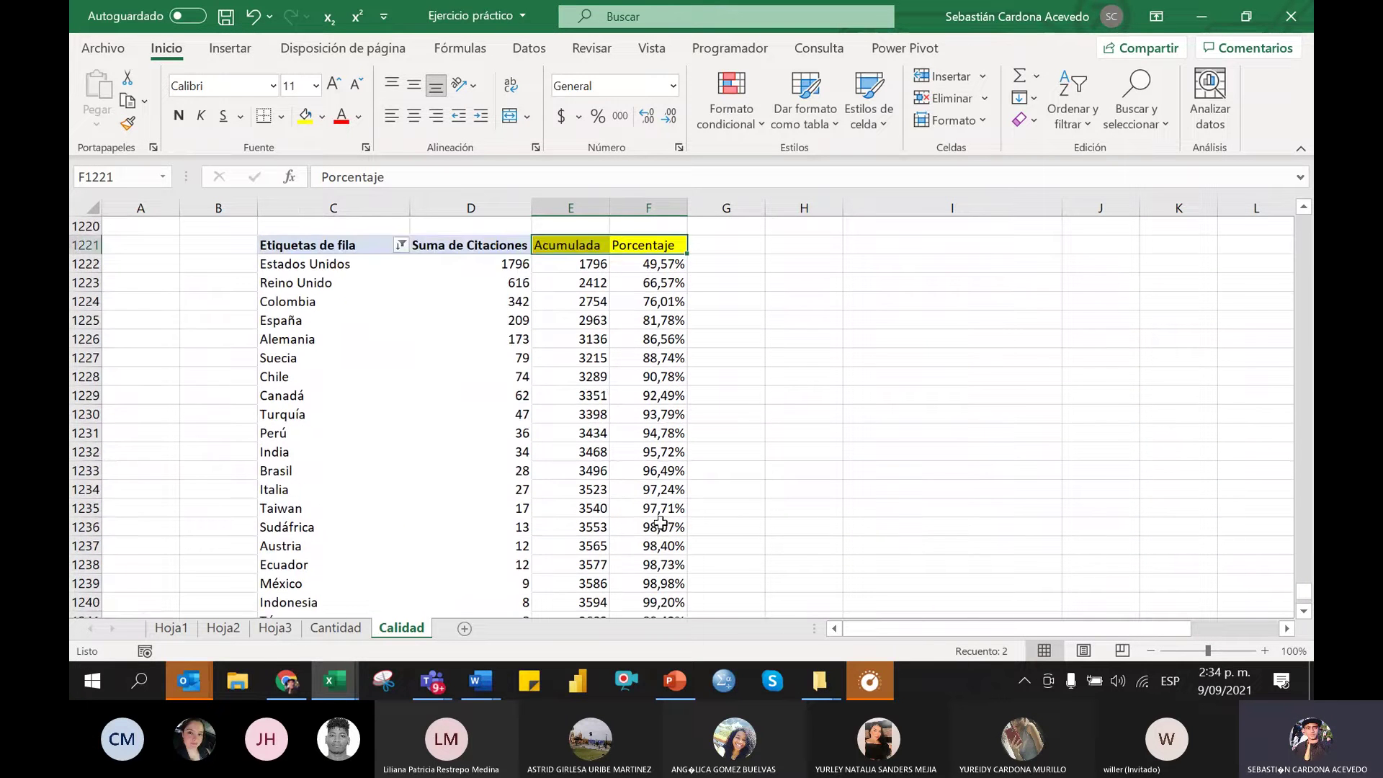
{"action": "scroll", "coordinate": [660, 522], "scroll_direction": "down", "scroll_amount": 1}
{"action": "scroll", "coordinate": [627, 433], "scroll_direction": "up", "scroll_amount": 2}
{"action": "left_click", "coordinate": [669, 389]}
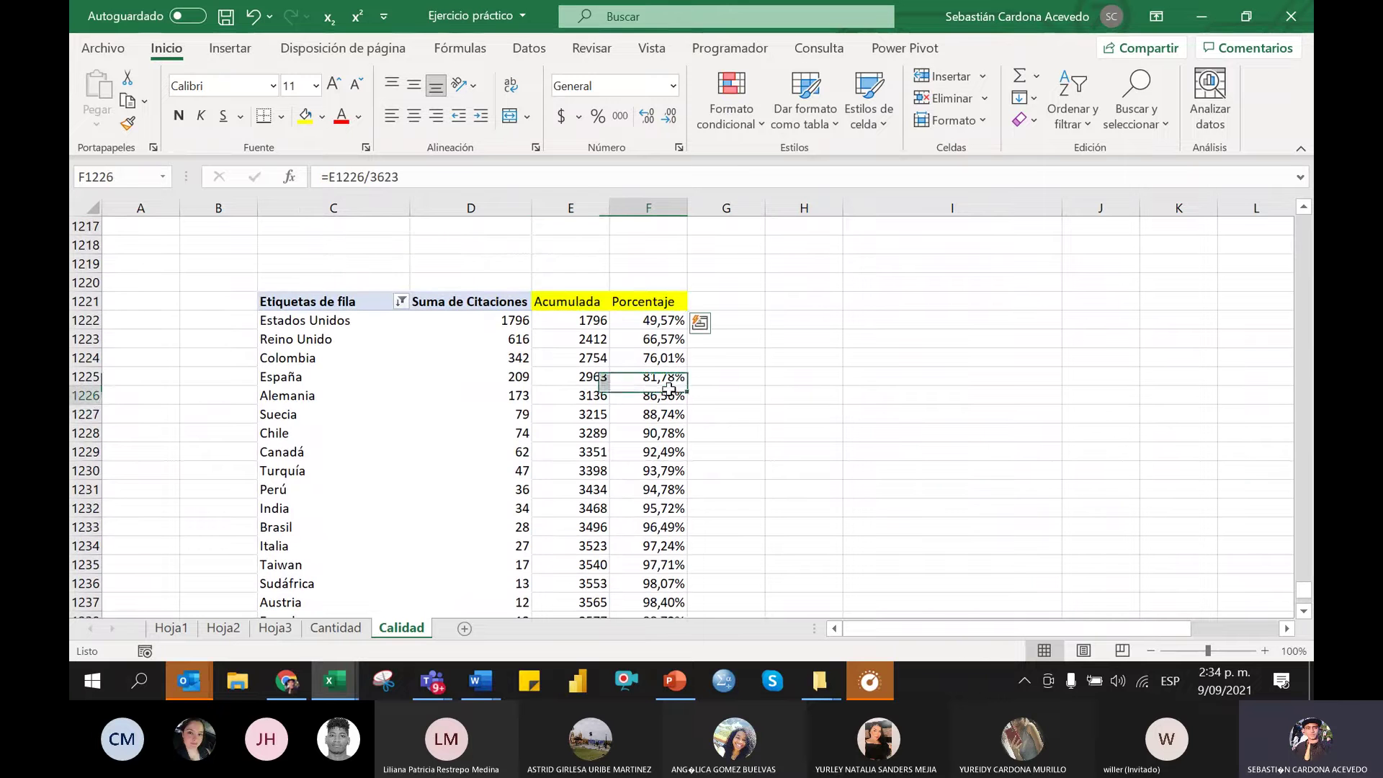
{"action": "left_click_drag", "start_coordinate": [670, 389], "coordinate": [663, 416]}
{"action": "scroll", "coordinate": [523, 394], "scroll_direction": "down", "scroll_amount": 1}
{"action": "scroll", "coordinate": [518, 351], "scroll_direction": "down", "scroll_amount": 1}
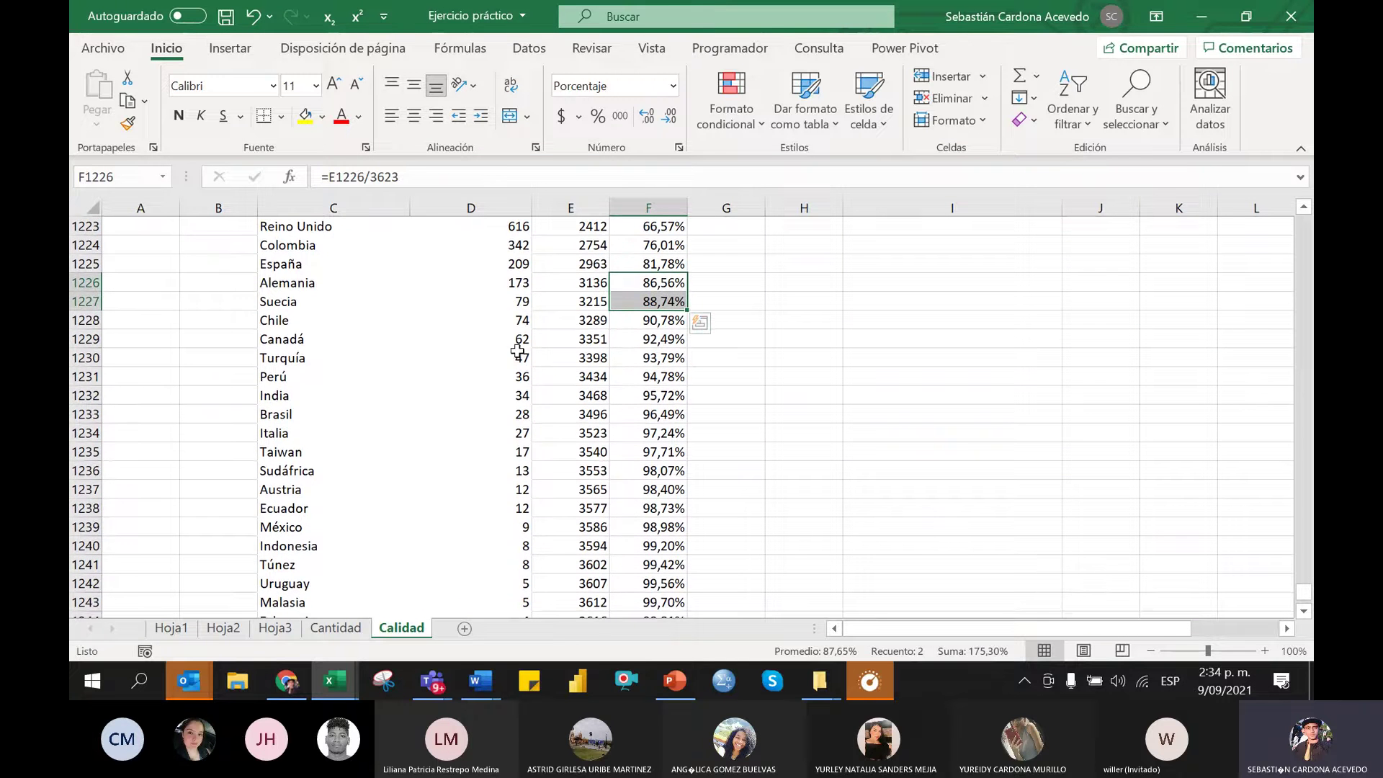
Compare the citation counts from Chile down to Venezuela with the Estados Unidos, Reino Unido and Colombia rows
{"action": "left_click_drag", "start_coordinate": [469, 320], "coordinate": [455, 521]}
{"action": "scroll", "coordinate": [456, 521], "scroll_direction": "down", "scroll_amount": 1}
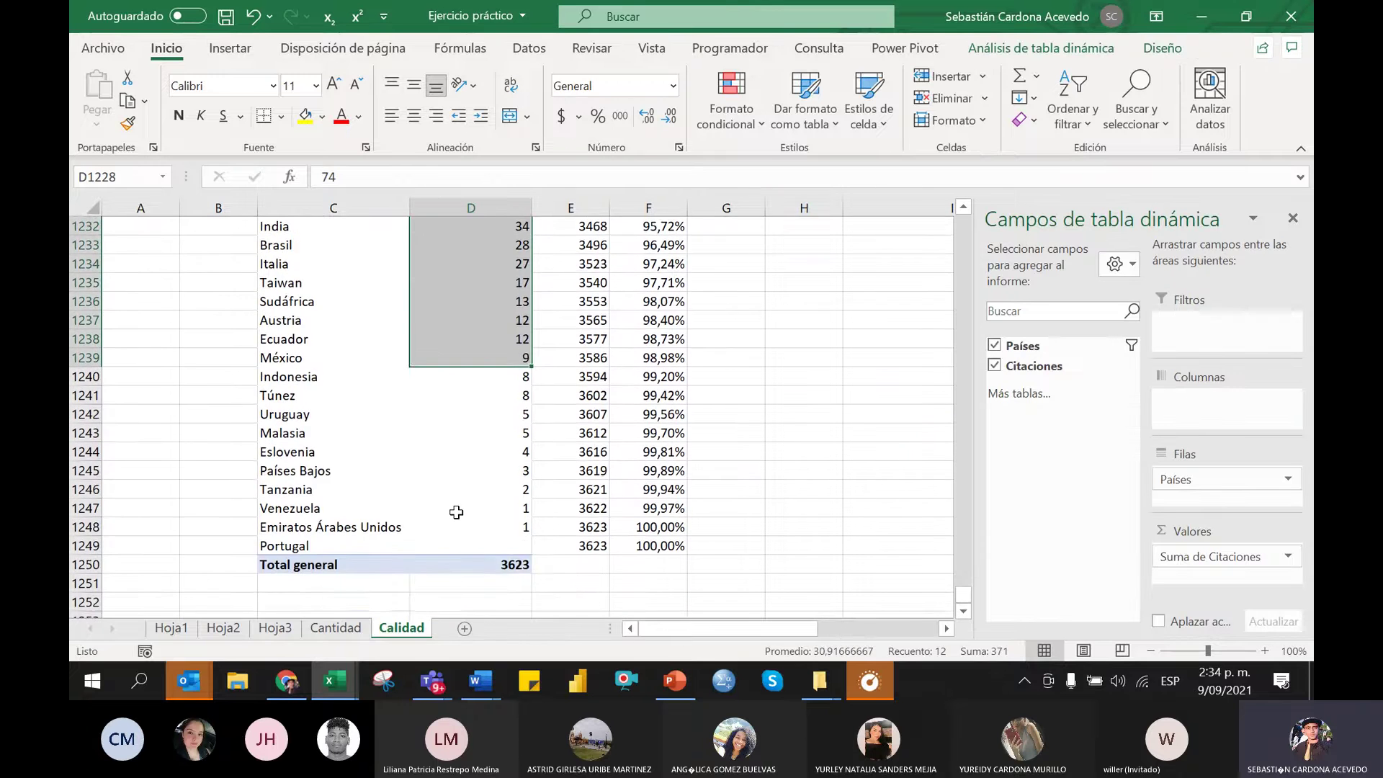
{"action": "left_click", "coordinate": [454, 508]}
{"action": "scroll", "coordinate": [454, 508], "scroll_direction": "up", "scroll_amount": 6}
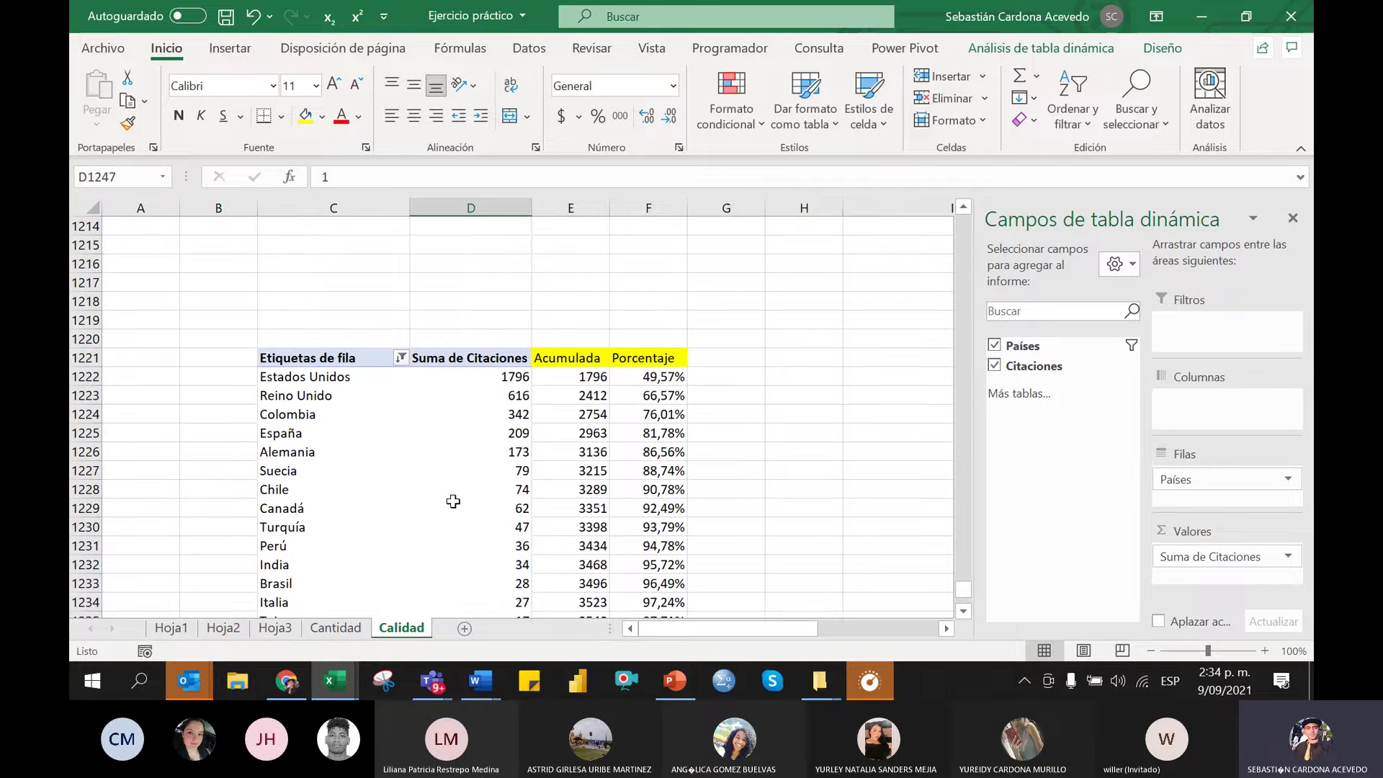
{"action": "scroll", "coordinate": [453, 502], "scroll_direction": "up", "scroll_amount": 5}
{"action": "scroll", "coordinate": [454, 501], "scroll_direction": "down", "scroll_amount": 4}
{"action": "scroll", "coordinate": [711, 380], "scroll_direction": "down", "scroll_amount": 2}
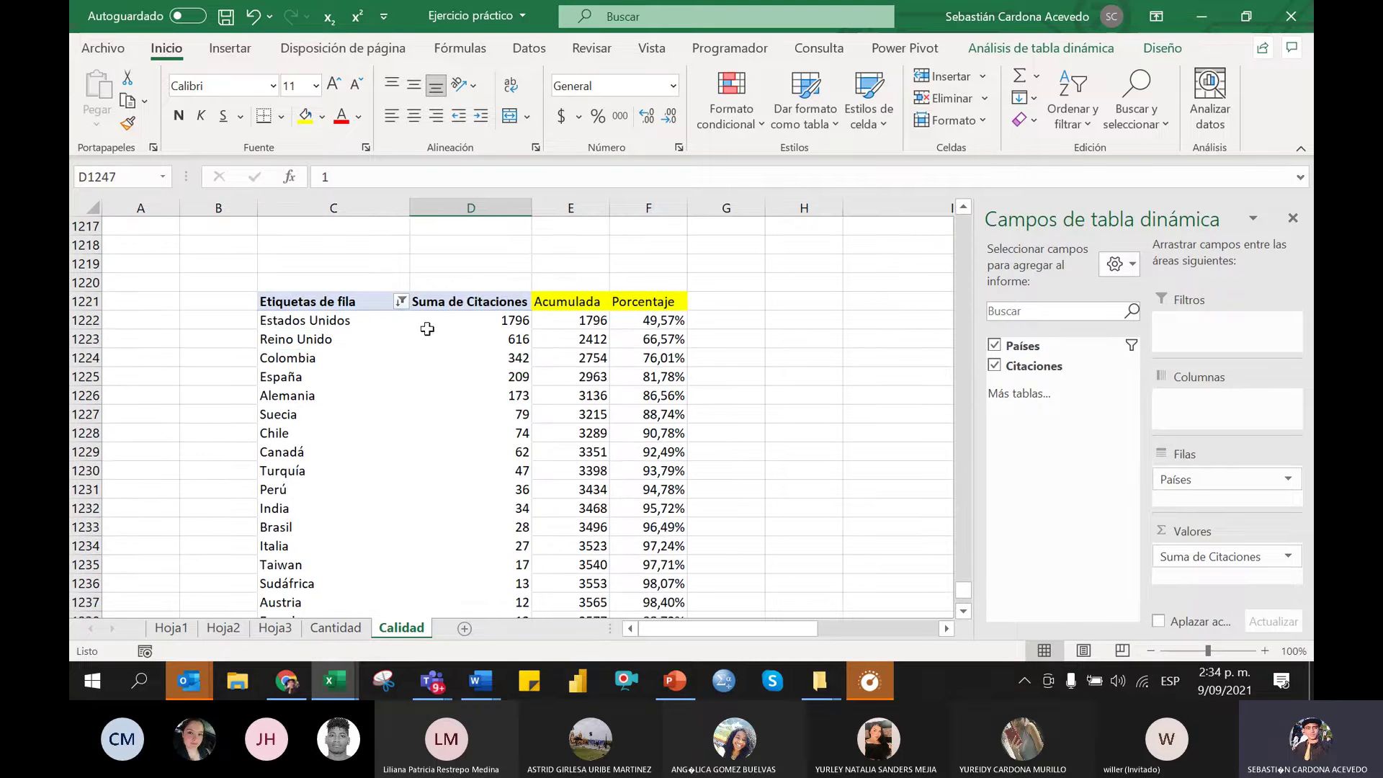
{"action": "left_click_drag", "start_coordinate": [345, 320], "coordinate": [636, 361]}
{"action": "left_click", "coordinate": [625, 326]}
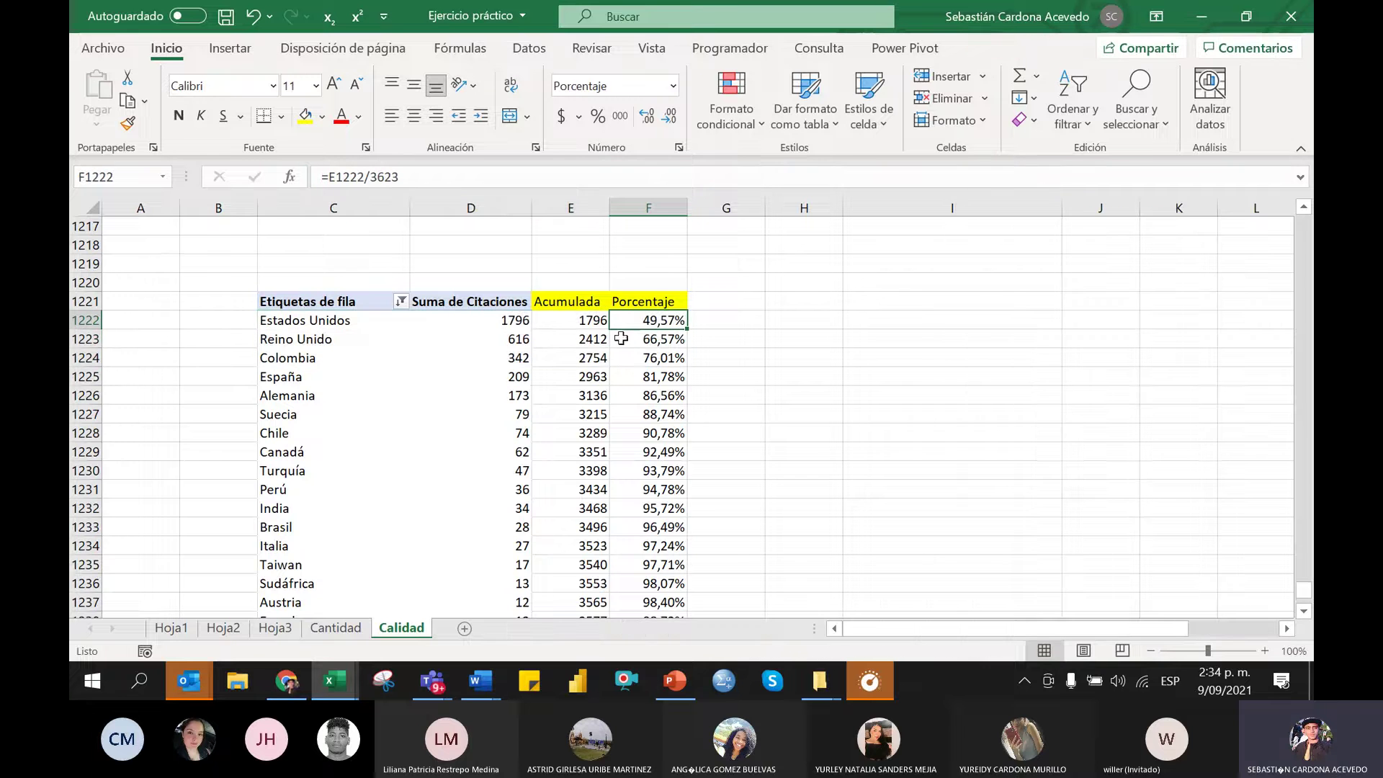
Switch to the Cantidad sheet and examine its country publications table against the citations ranking
{"action": "left_click", "coordinate": [351, 631]}
{"action": "scroll", "coordinate": [454, 462], "scroll_direction": "down", "scroll_amount": 1}
{"action": "scroll", "coordinate": [453, 462], "scroll_direction": "up", "scroll_amount": 1}
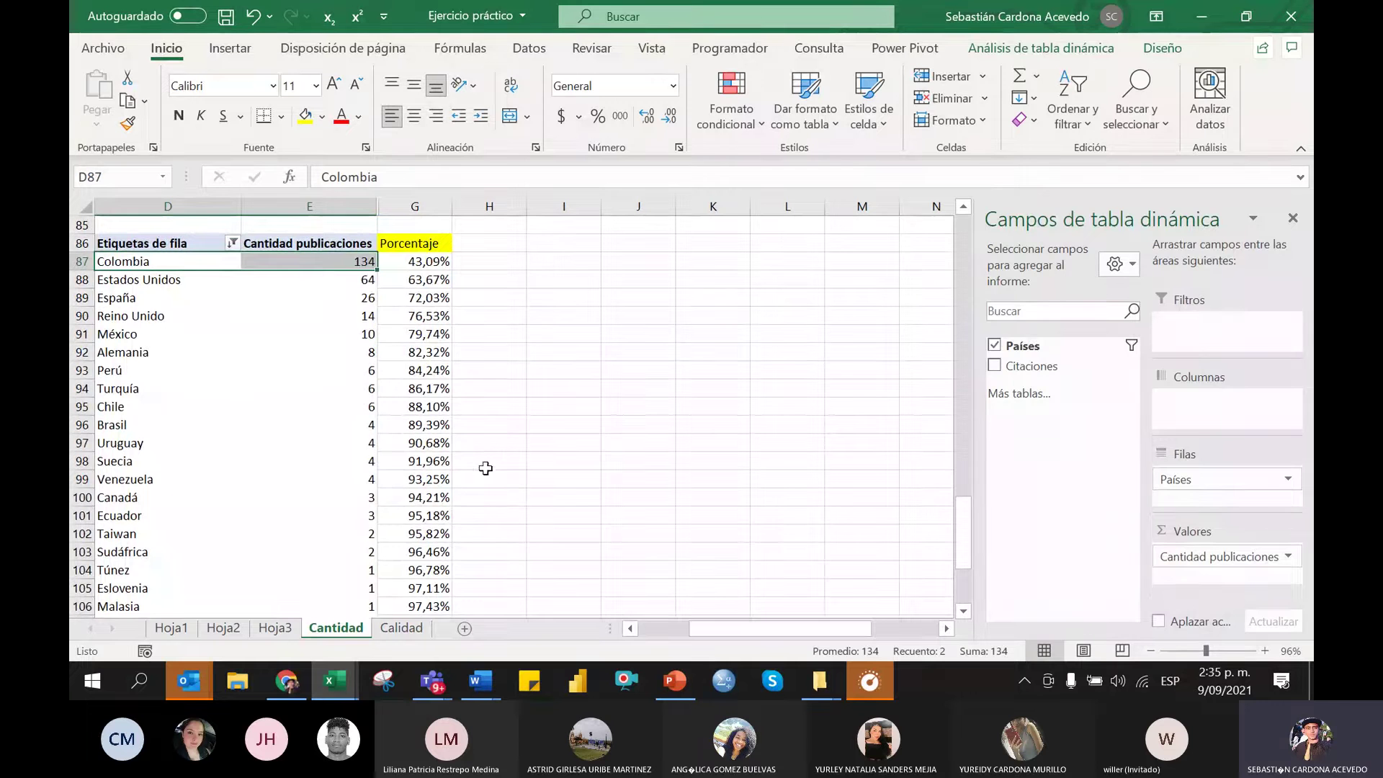
{"action": "left_click", "coordinate": [562, 426]}
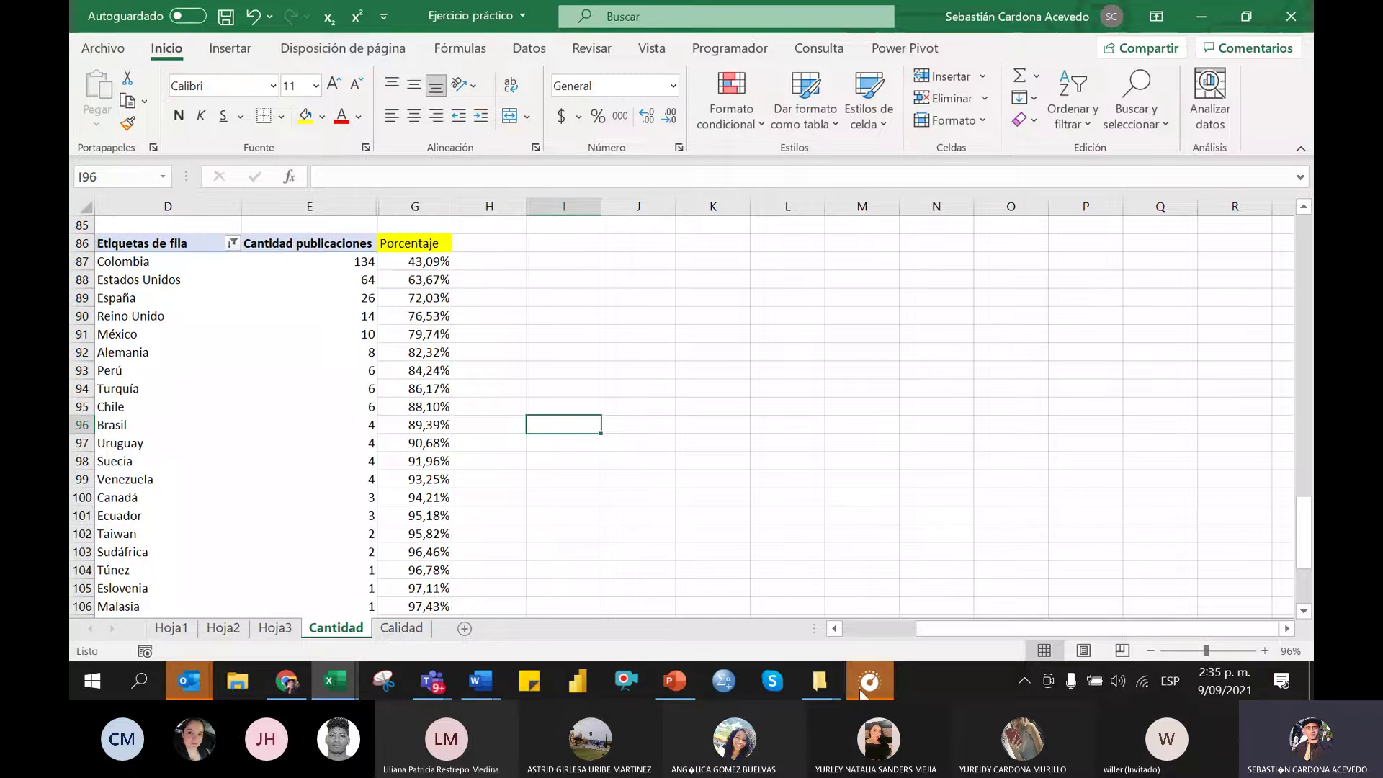
{"action": "left_click", "coordinate": [864, 684]}
{"action": "left_click", "coordinate": [913, 16]}
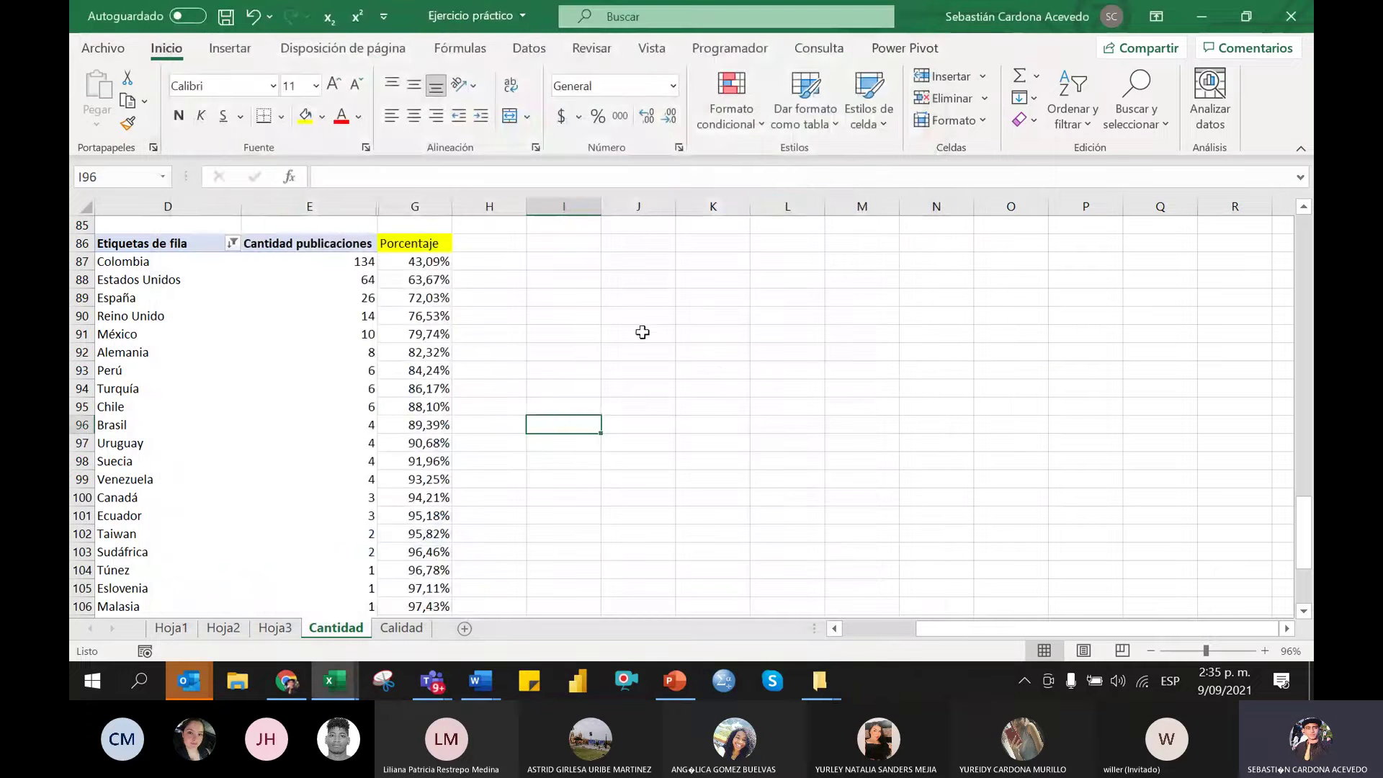
{"action": "left_click", "coordinate": [588, 334]}
{"action": "left_click", "coordinate": [577, 389]}
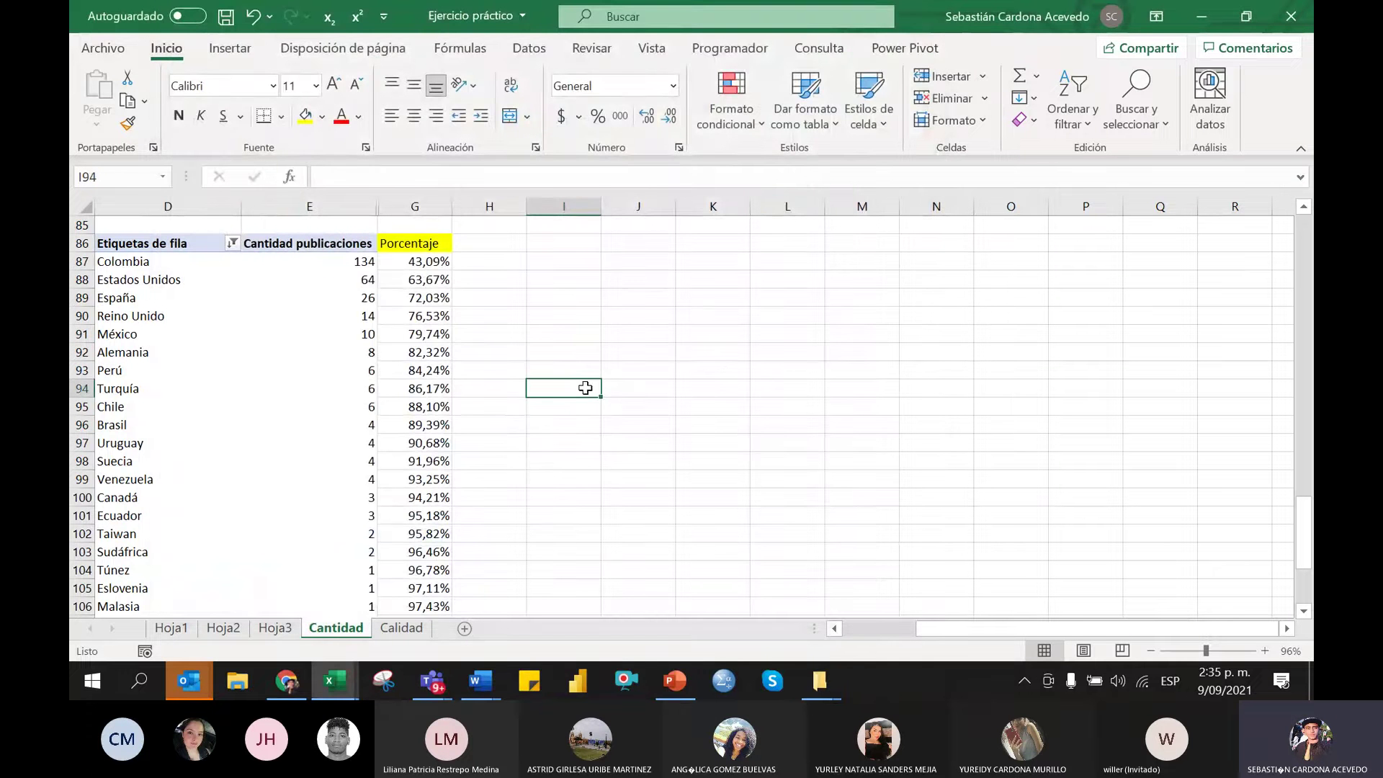
{"action": "left_click", "coordinate": [540, 421]}
{"action": "left_click", "coordinate": [541, 406]}
{"action": "mouse_move", "coordinate": [558, 375]}
{"action": "left_mouse_down"}
{"action": "mouse_move", "coordinate": [574, 410]}
{"action": "mouse_move", "coordinate": [567, 396]}
{"action": "left_mouse_up"}
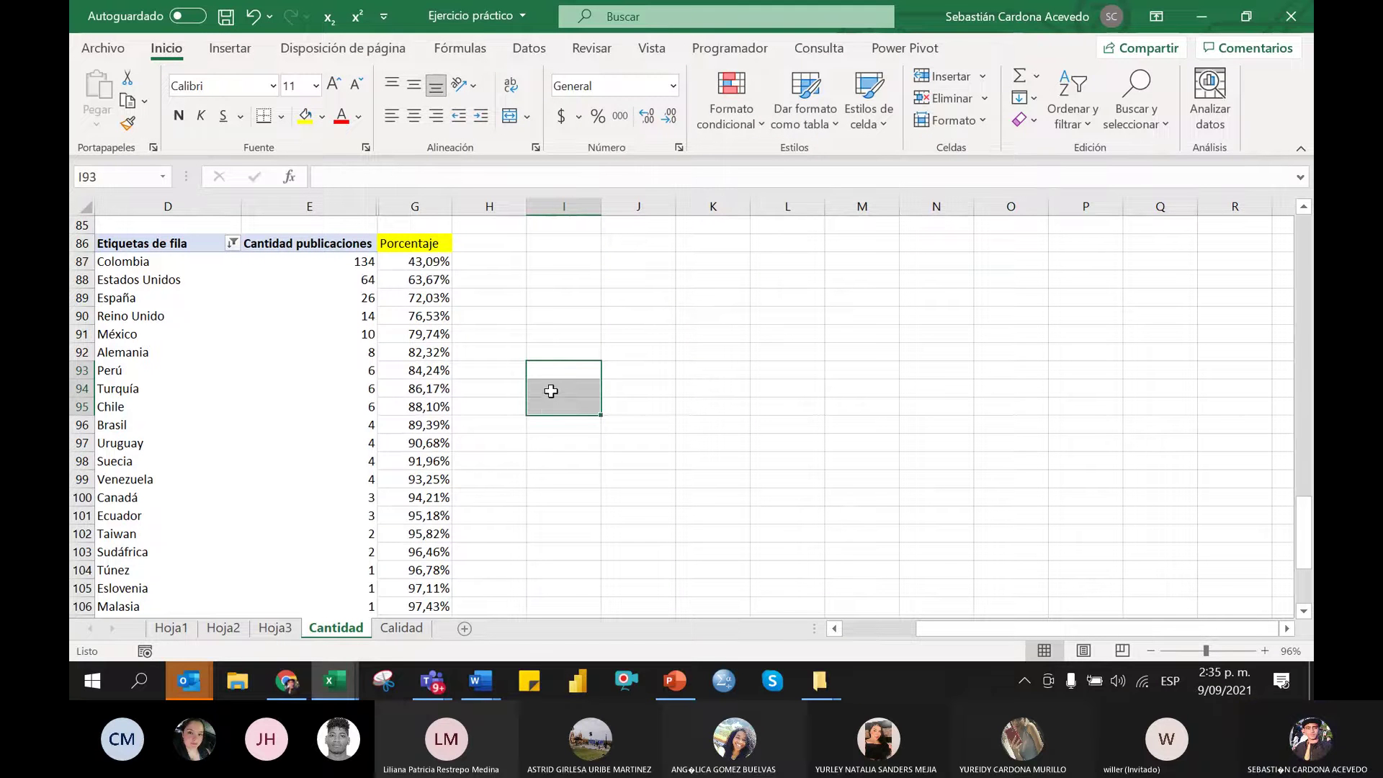
{"action": "left_click", "coordinate": [549, 389], "text": "ctrl"}
{"action": "left_click", "coordinate": [748, 514]}
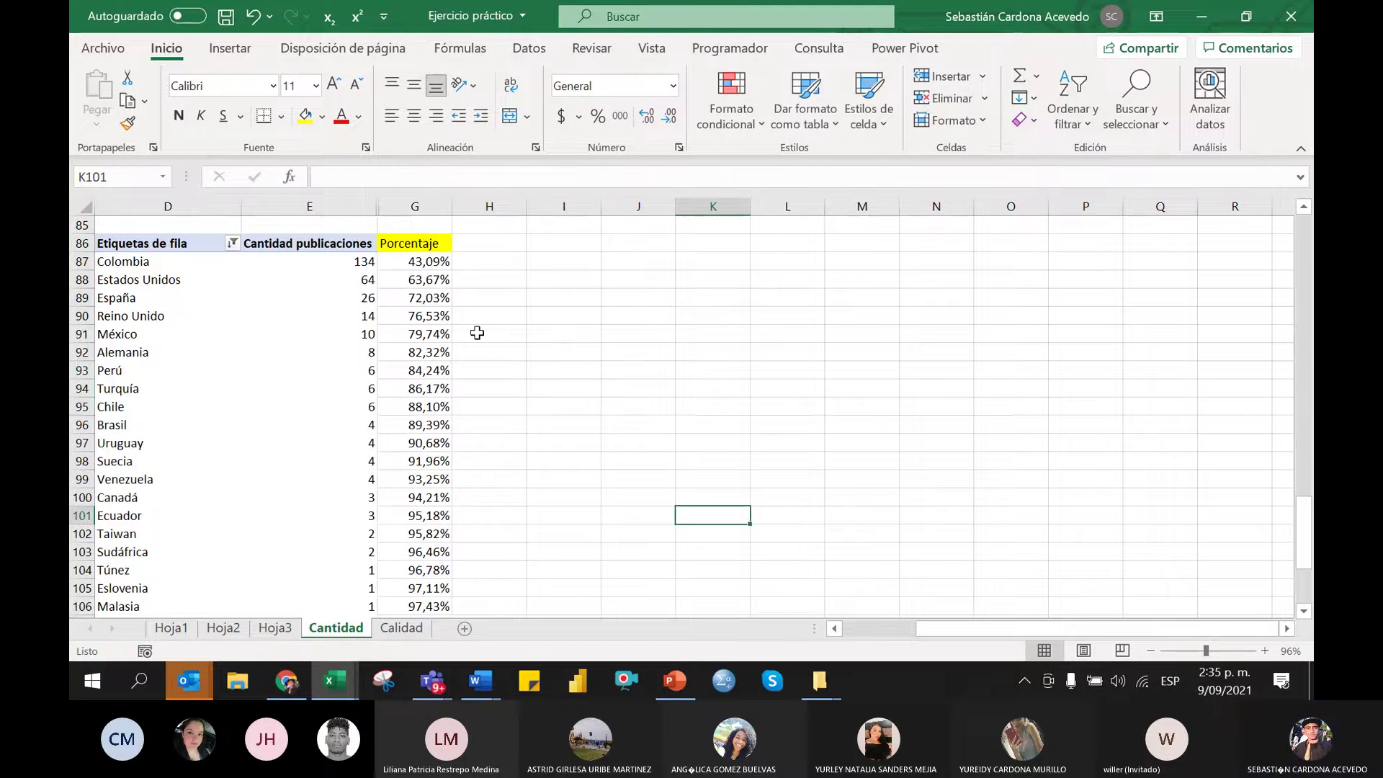
Review the publication counts and accumulated percentages by country on Cantidad, from Colombia down to Total general
{"action": "scroll", "coordinate": [461, 333], "scroll_direction": "down", "scroll_amount": 2}
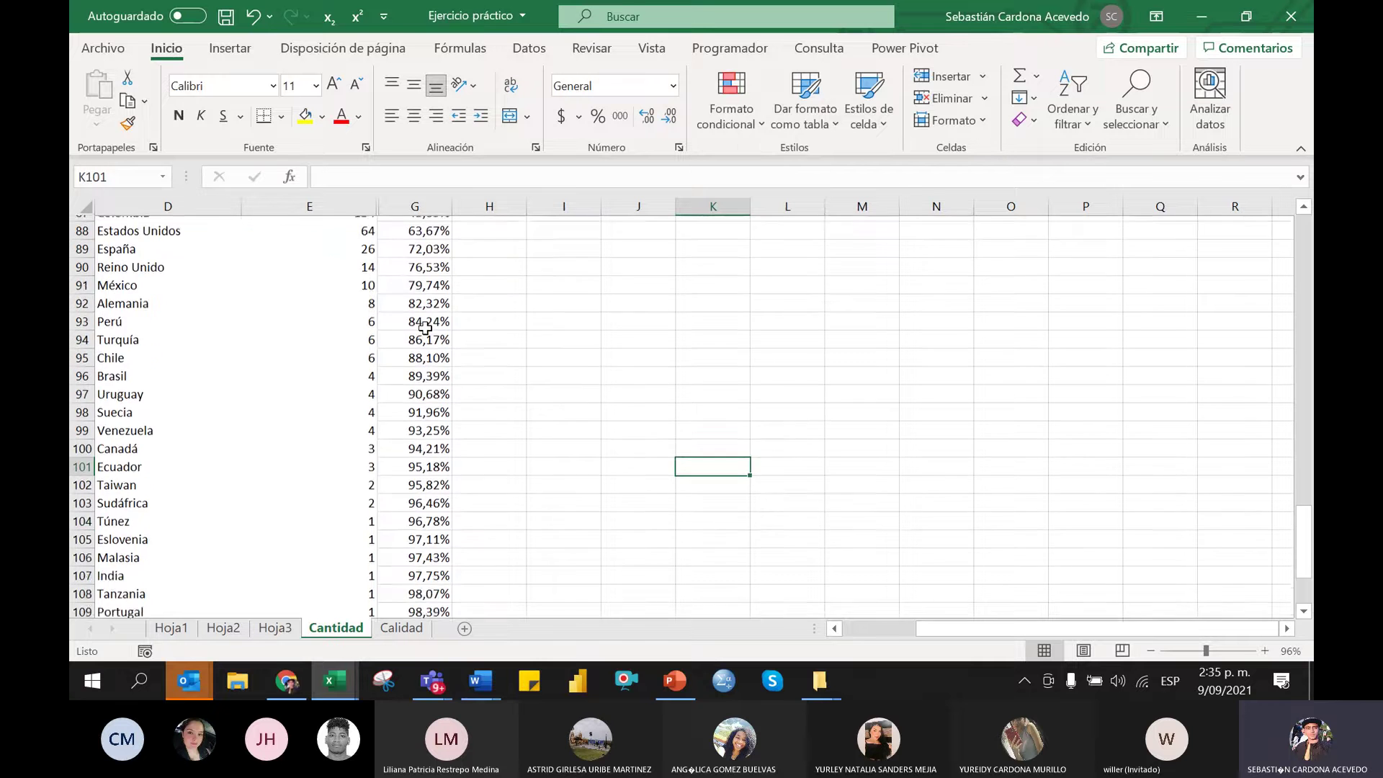
{"action": "scroll", "coordinate": [407, 335], "scroll_direction": "up", "scroll_amount": 2}
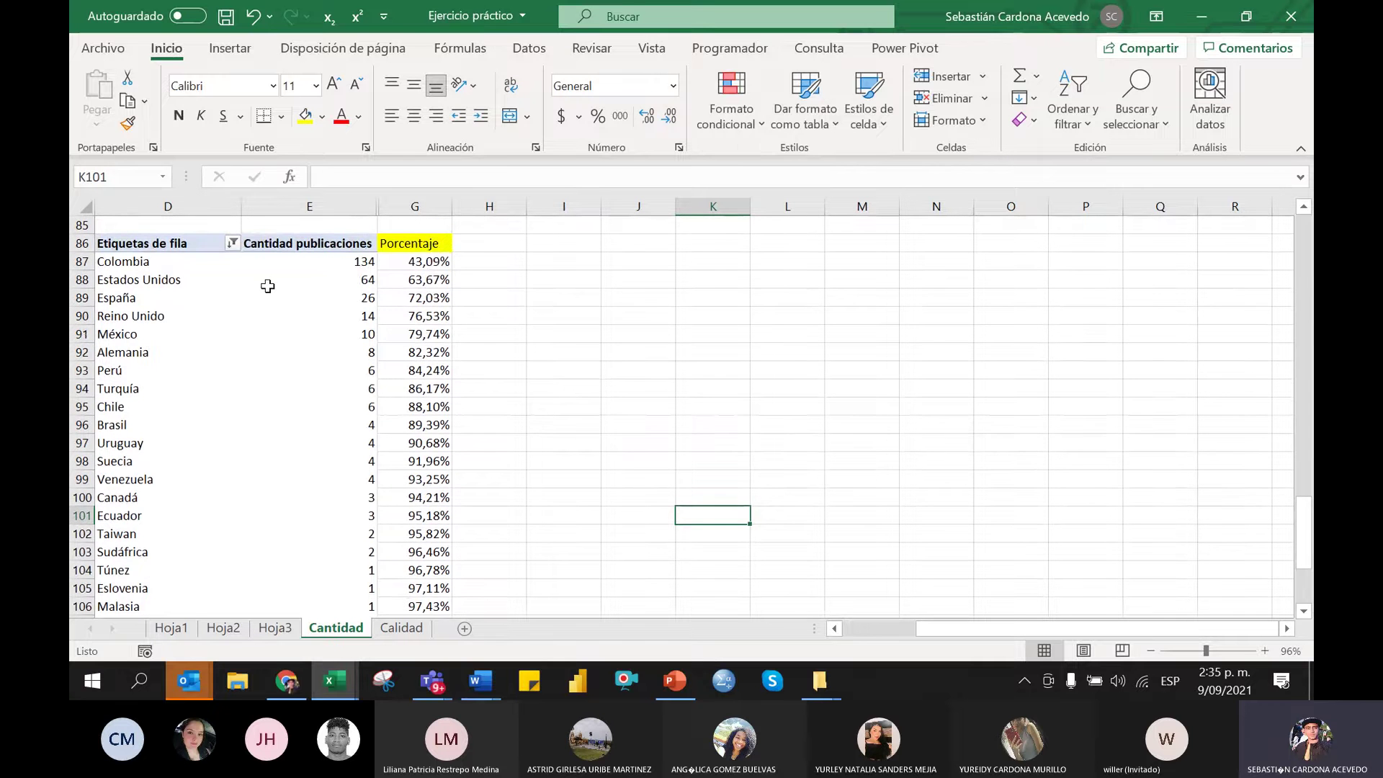
{"action": "scroll", "coordinate": [268, 286], "scroll_direction": "down", "scroll_amount": 4}
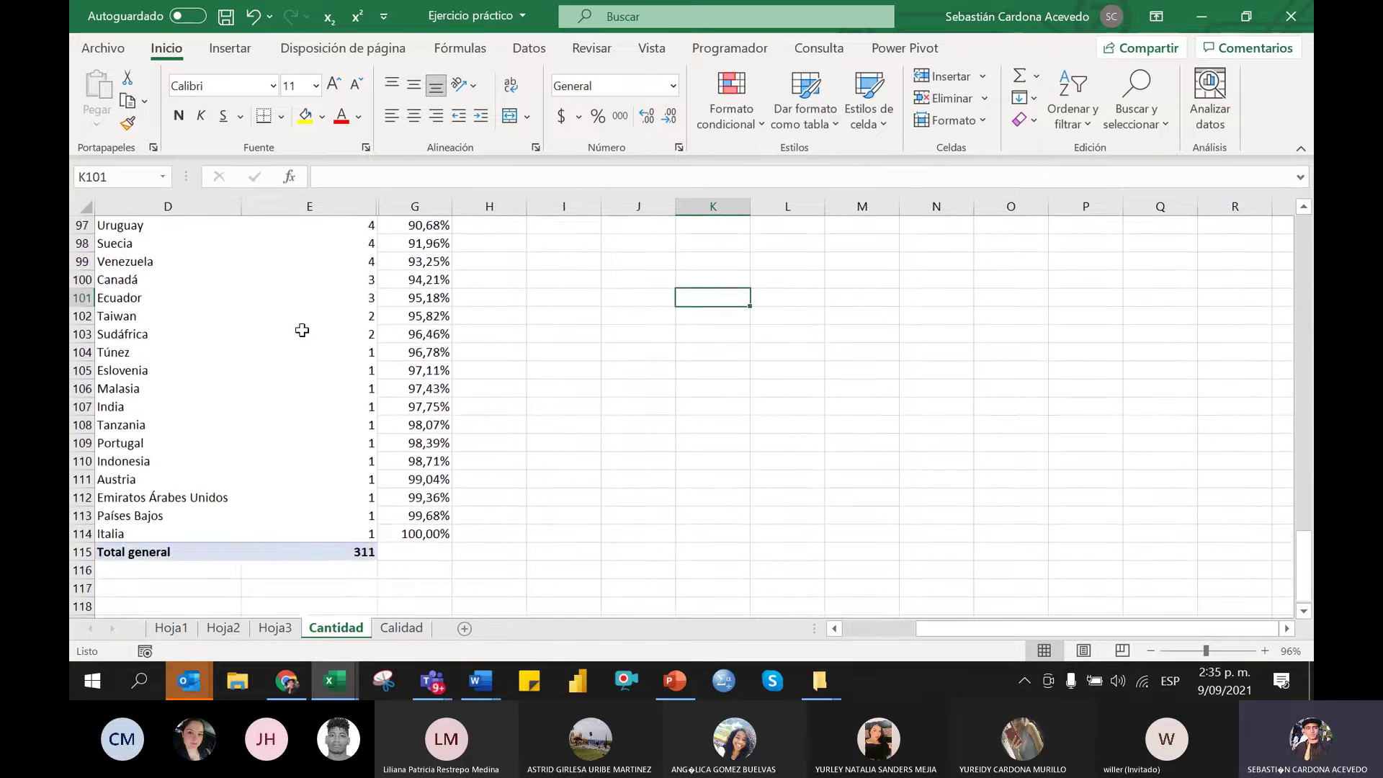
{"action": "scroll", "coordinate": [301, 330], "scroll_direction": "up", "scroll_amount": 2}
{"action": "scroll", "coordinate": [302, 330], "scroll_direction": "up", "scroll_amount": 3}
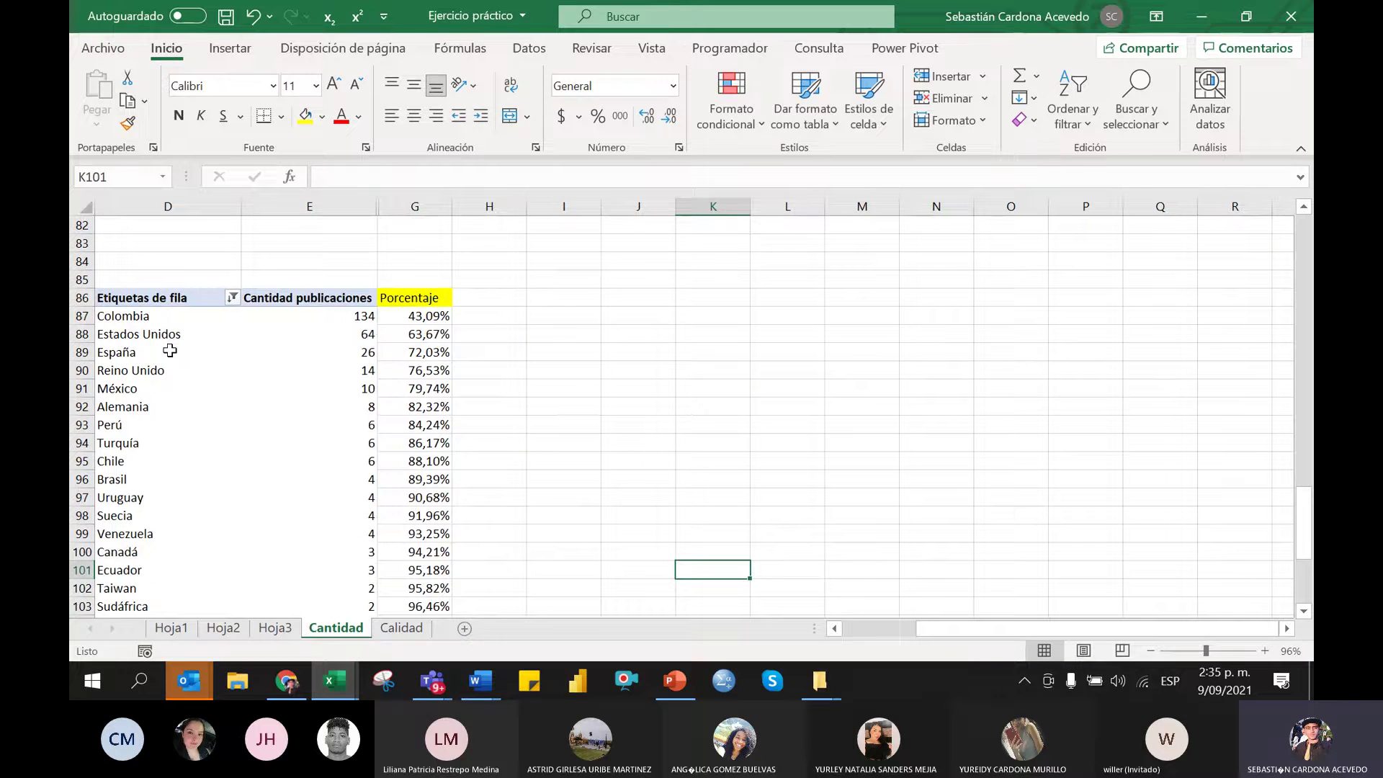
Insert a clustered column pivot chart of publications by country and place it beside the Porcentaje column
{"action": "left_click", "coordinate": [131, 318]}
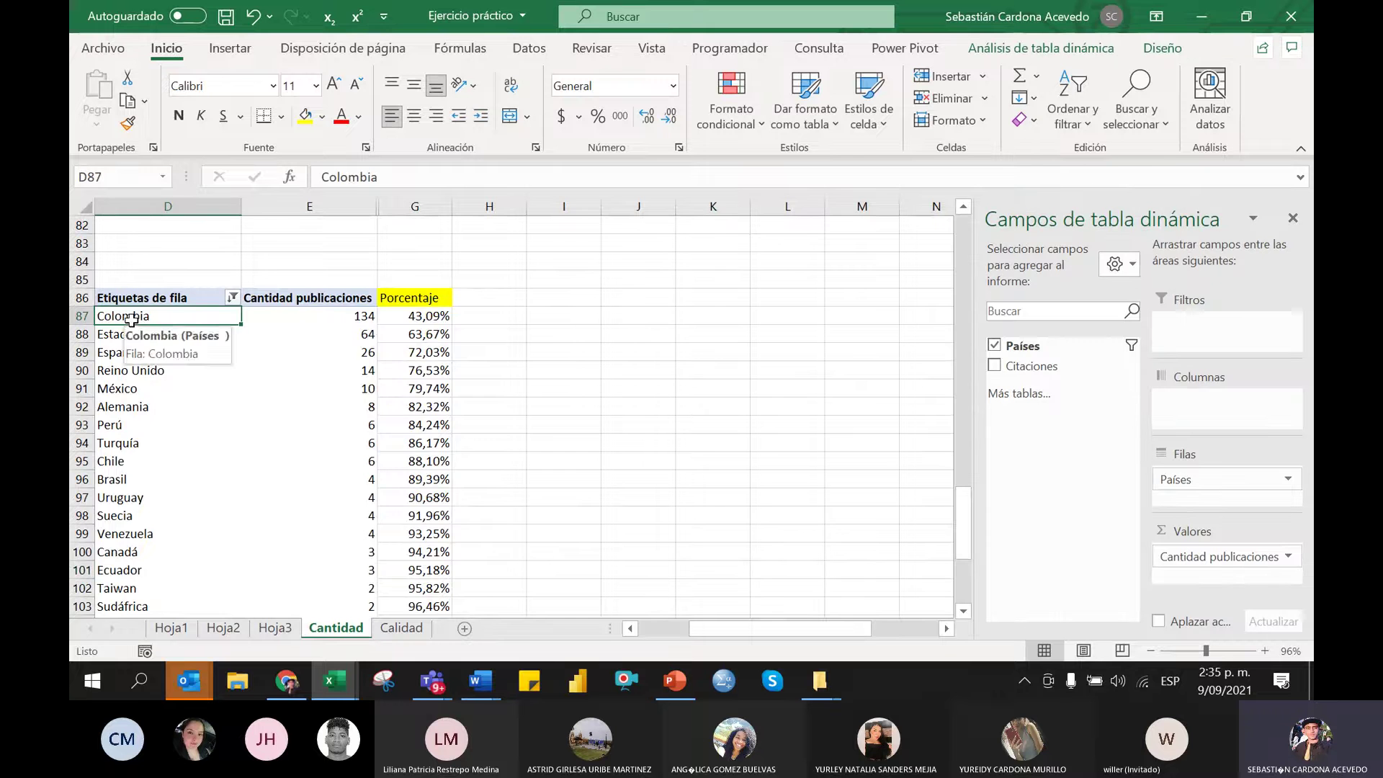
{"action": "scroll", "coordinate": [194, 330], "scroll_direction": "down", "scroll_amount": 2}
{"action": "scroll", "coordinate": [197, 335], "scroll_direction": "up", "scroll_amount": 1}
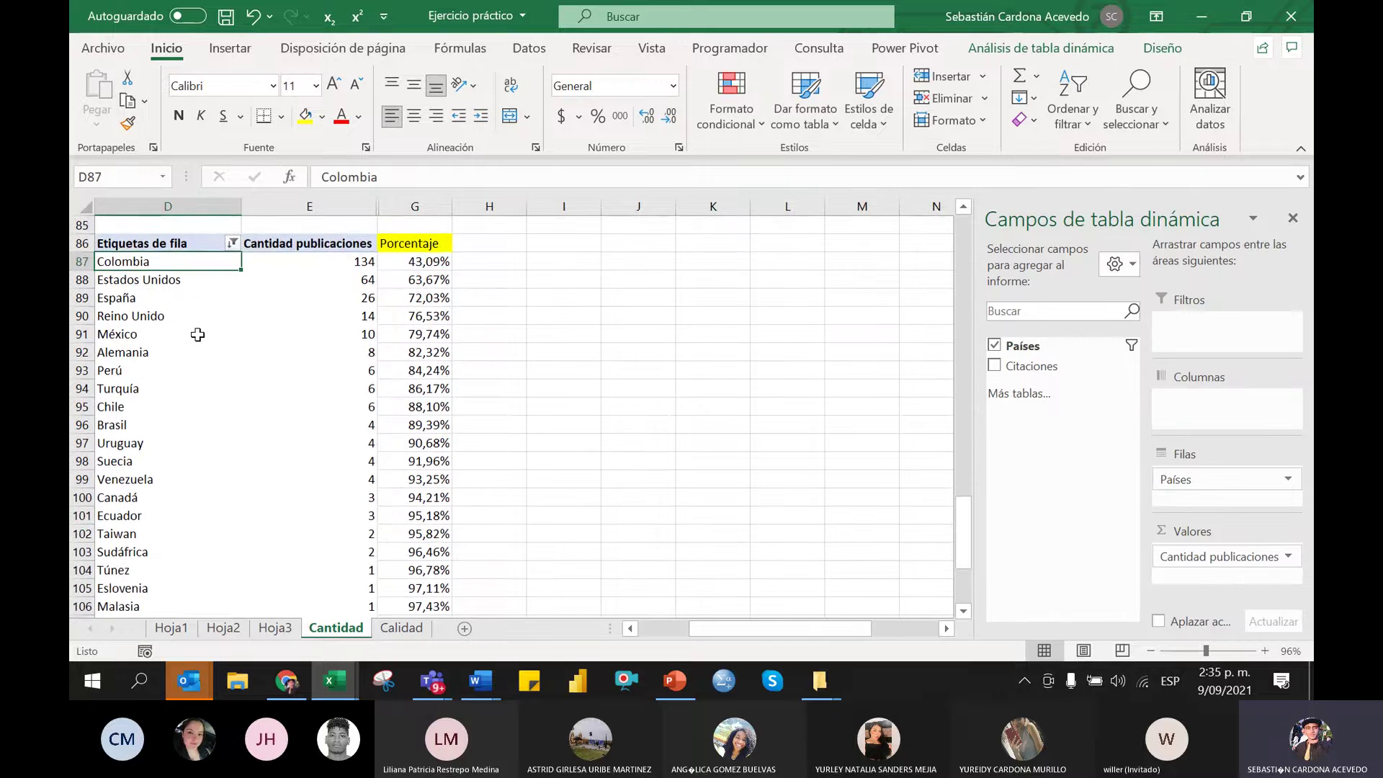
{"action": "left_click", "coordinate": [232, 48]}
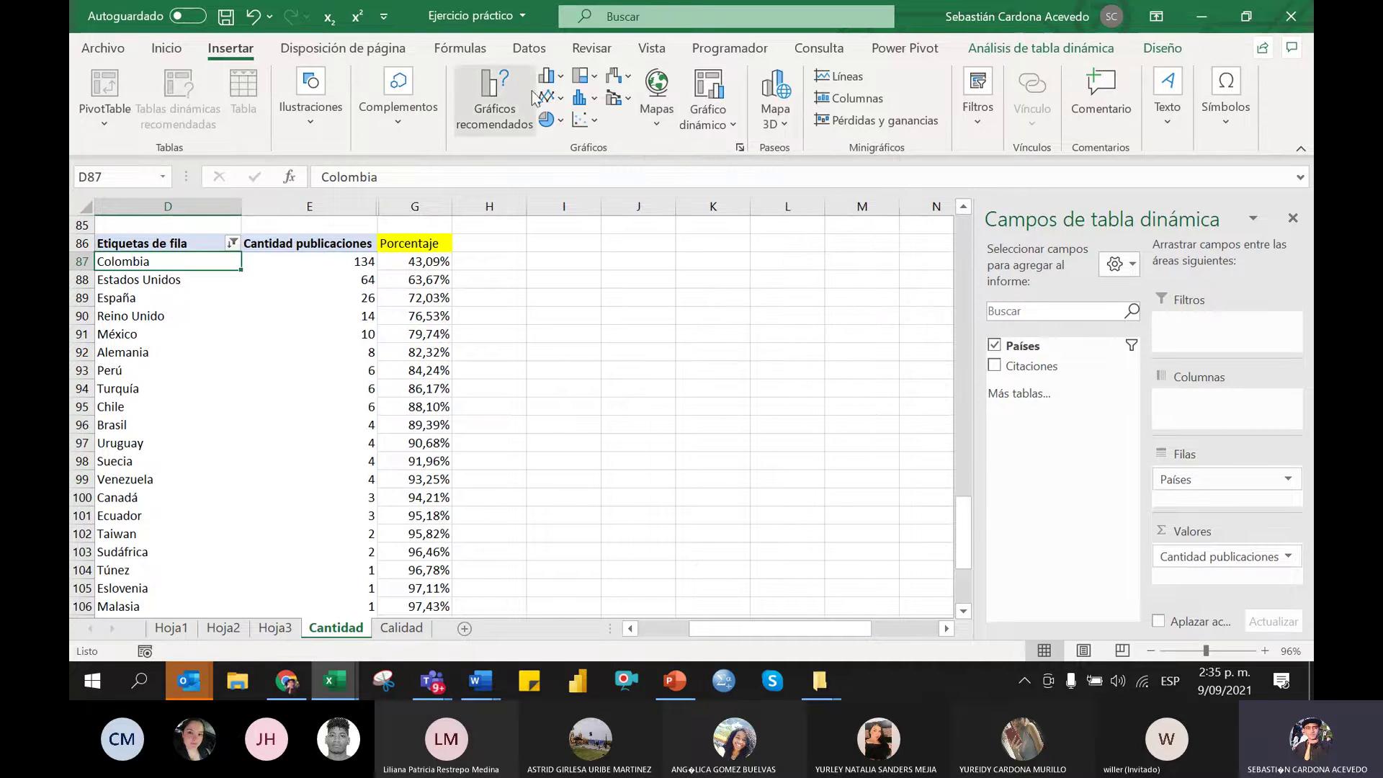
{"action": "left_click", "coordinate": [504, 108]}
{"action": "mouse_move", "coordinate": [597, 249]}
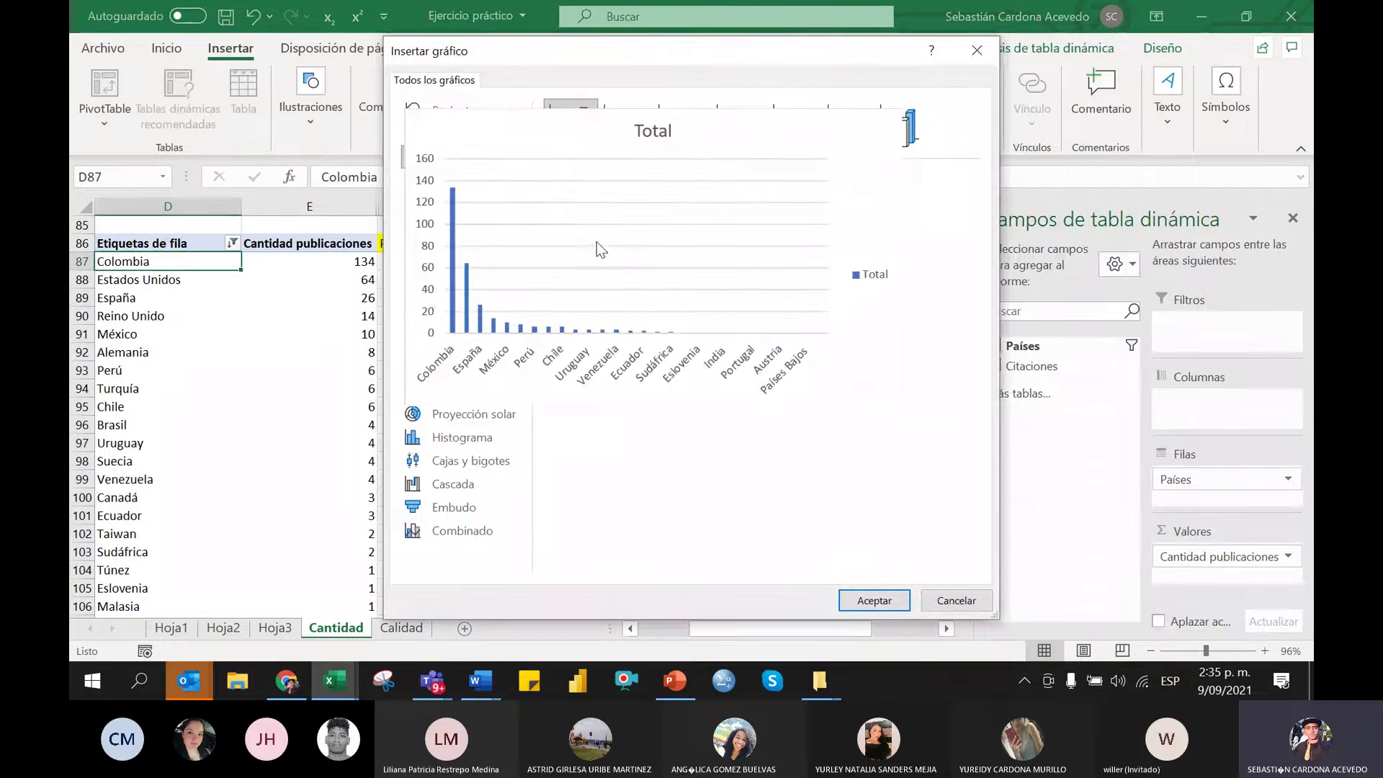
{"action": "left_click", "coordinate": [874, 600]}
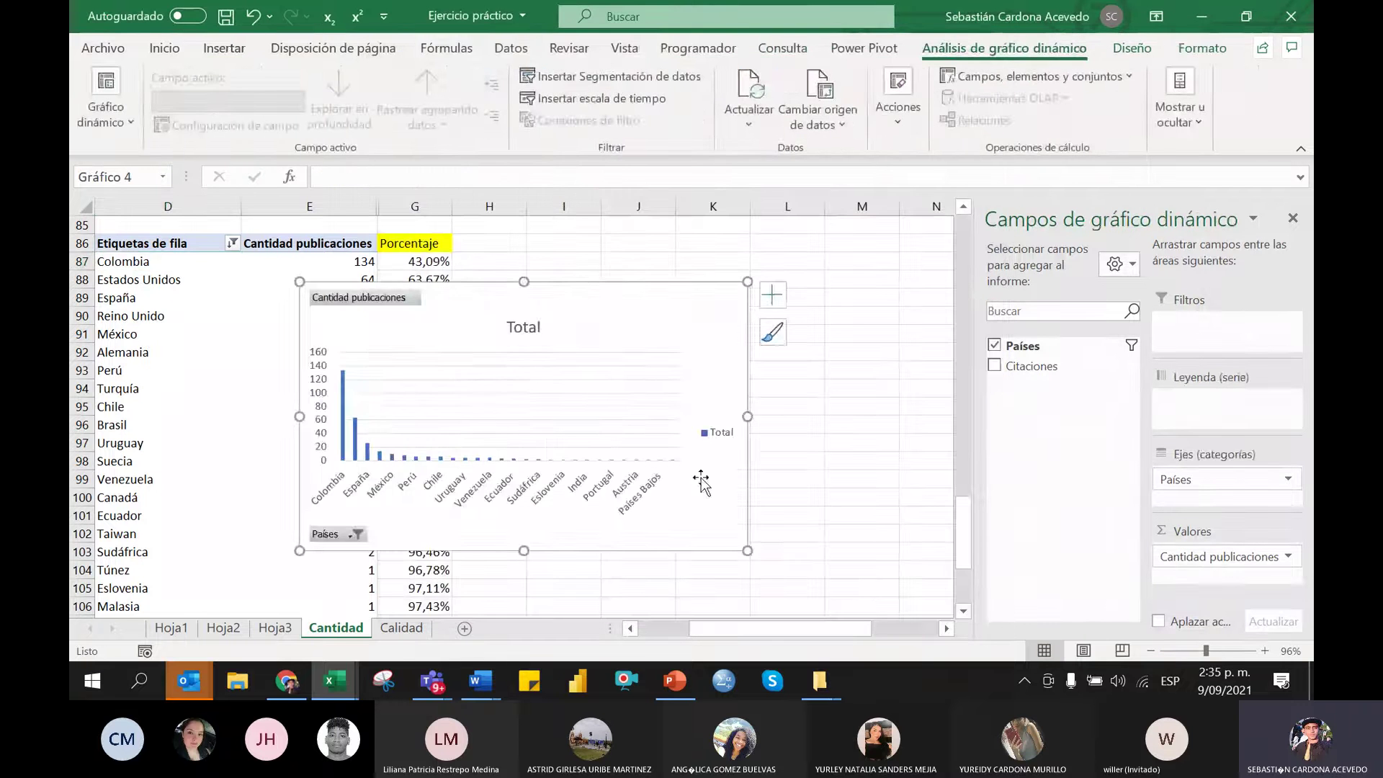
{"action": "left_click_drag", "start_coordinate": [731, 284], "coordinate": [792, 278]}
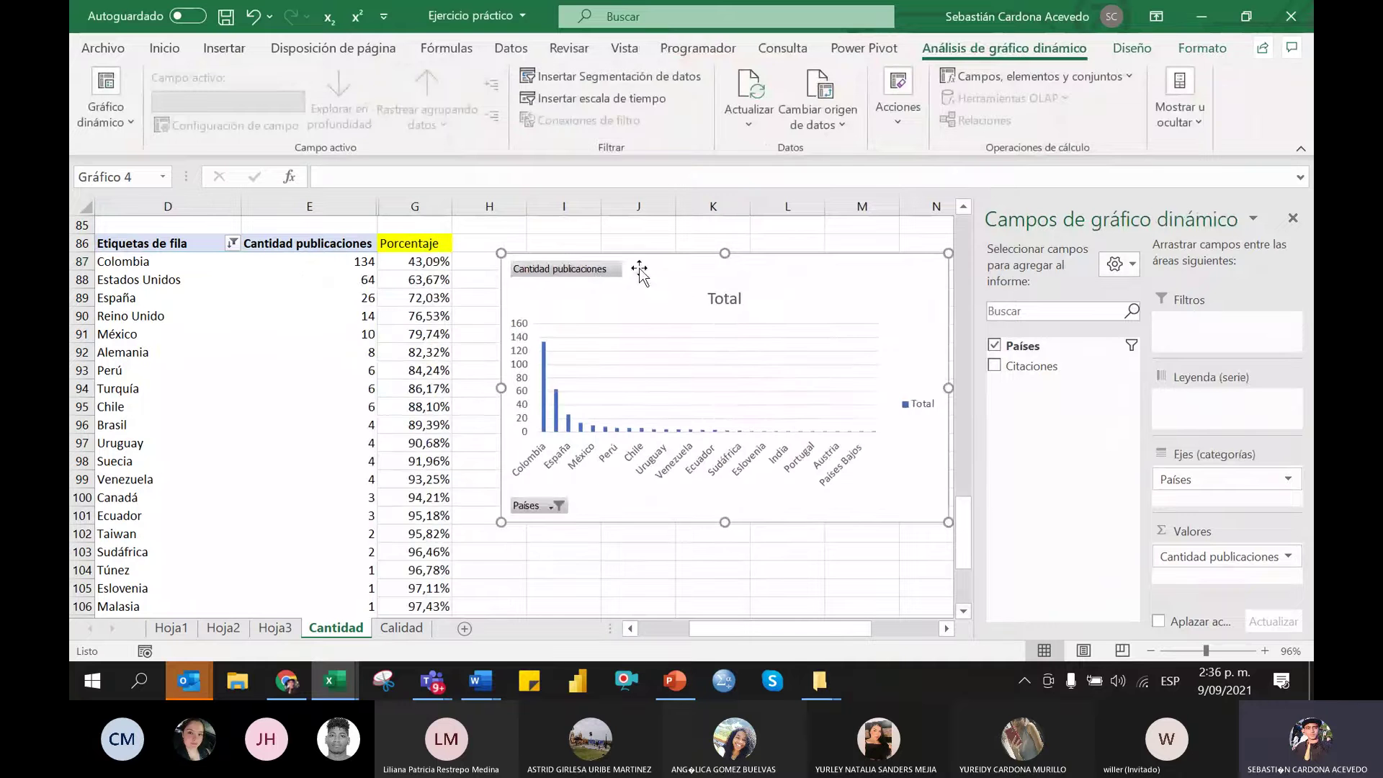
Hide all the field buttons on the pivot chart and delete the chart
{"action": "right_click", "coordinate": [585, 272]}
{"action": "left_click", "coordinate": [431, 498]}
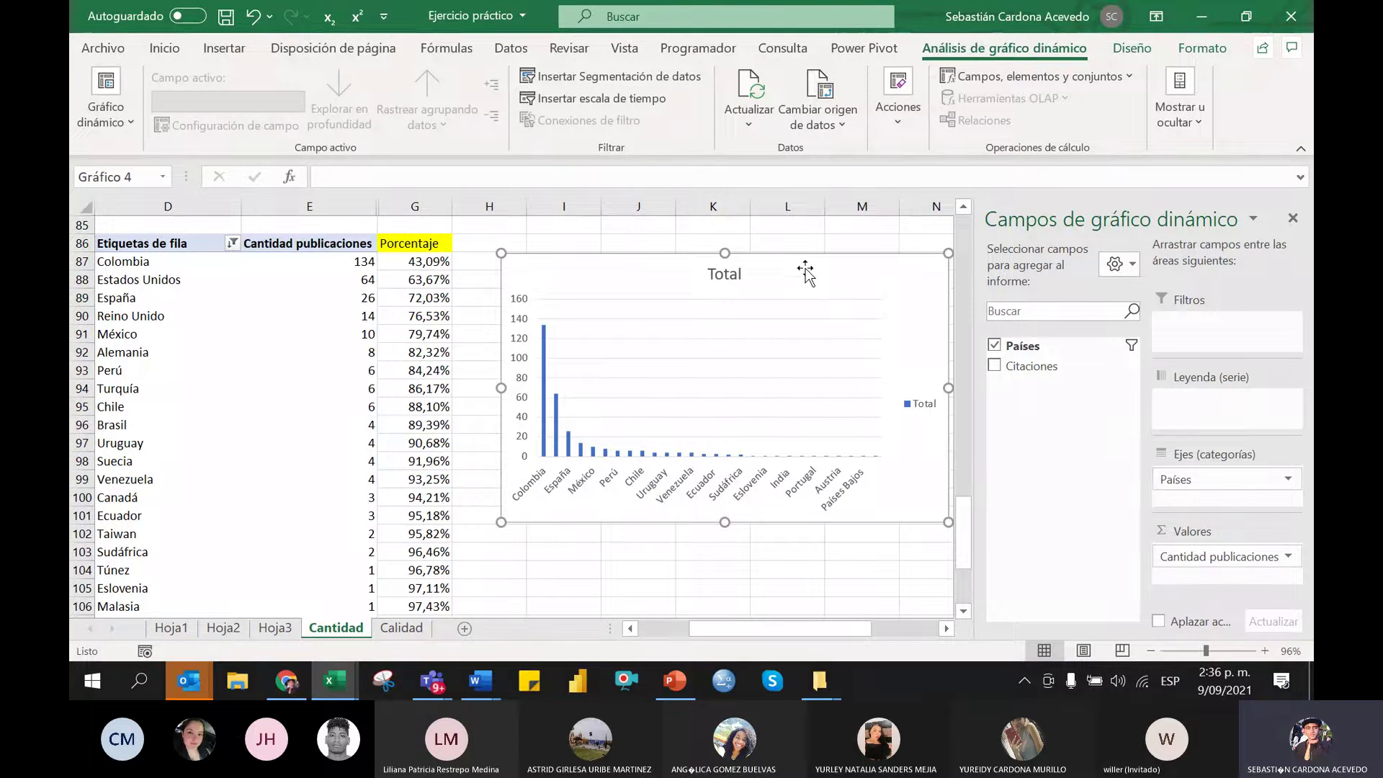
{"action": "key", "text": "Delete"}
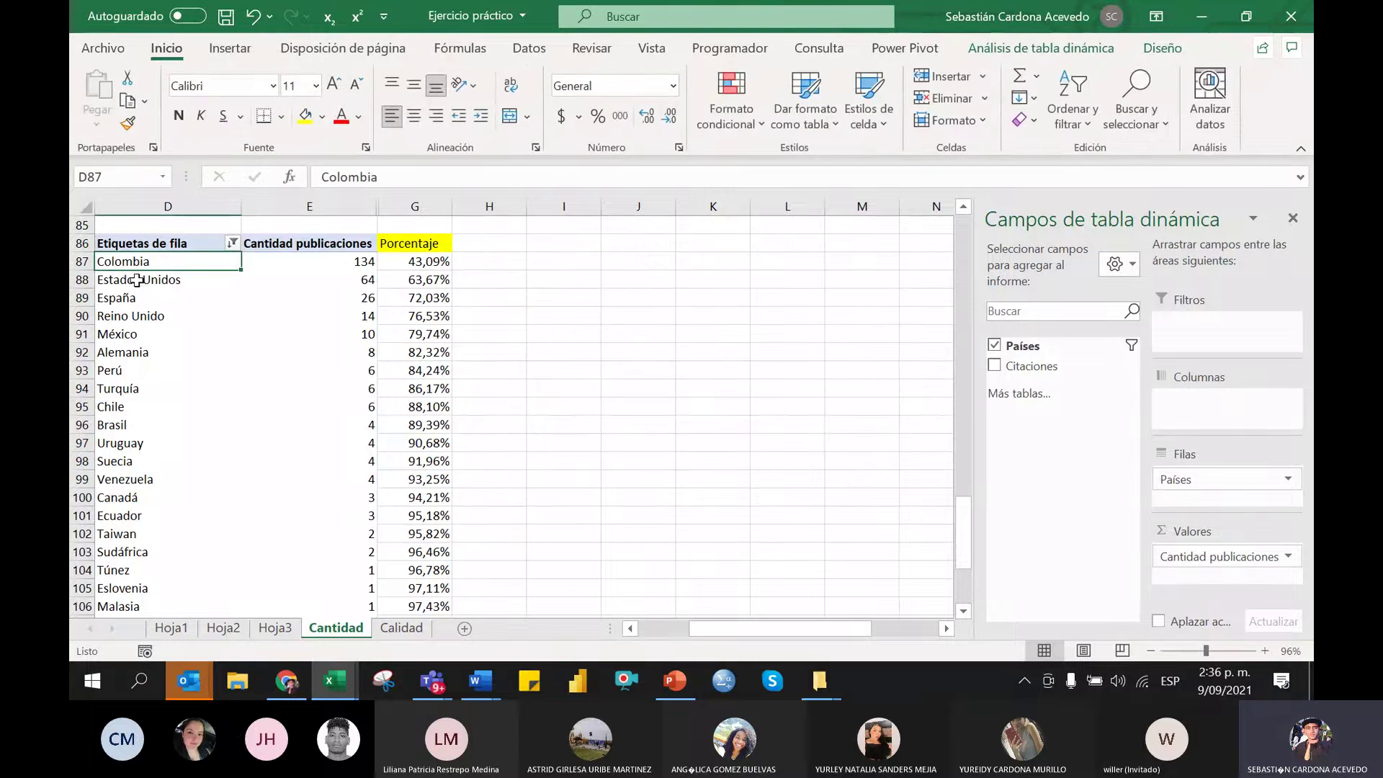
Try to insert a filled map chart directly from the country publications pivot table
{"action": "left_click", "coordinate": [137, 281]}
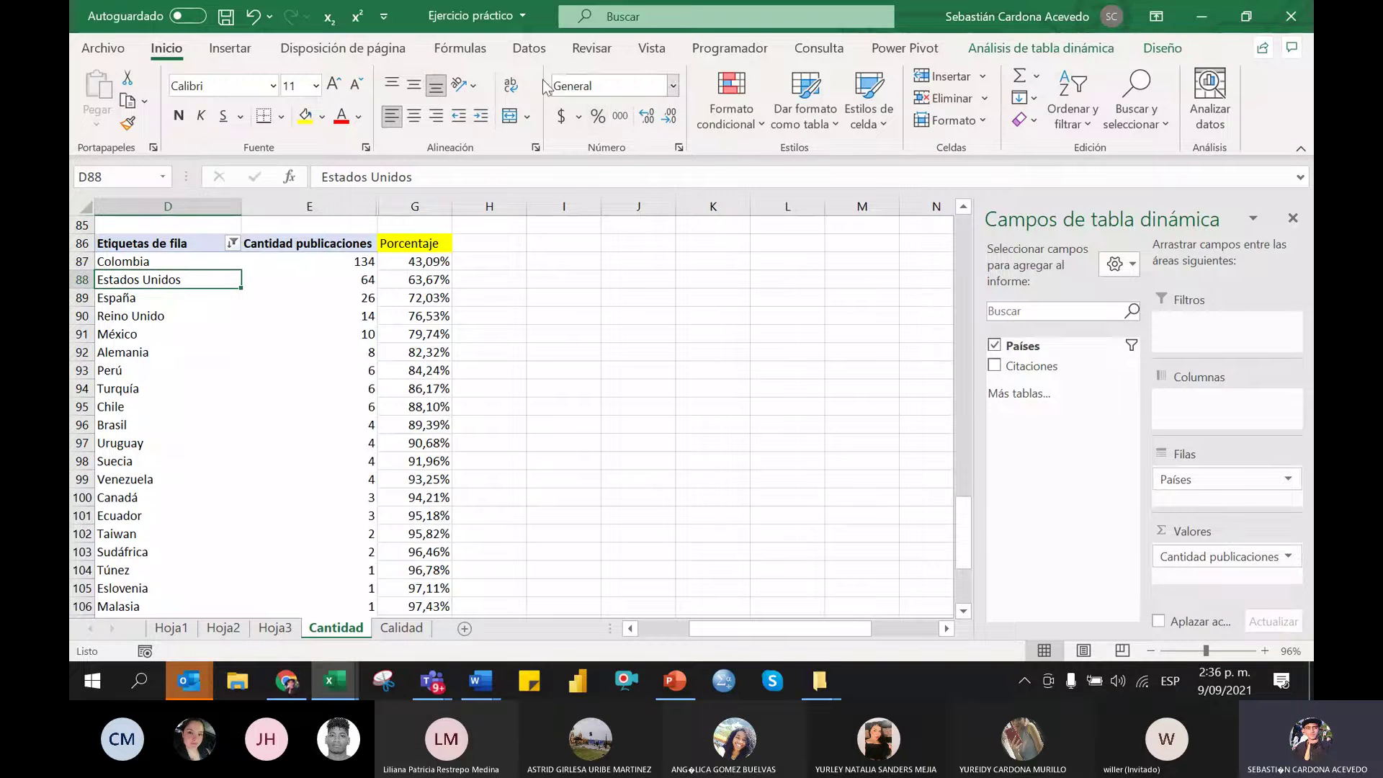
{"action": "left_click", "coordinate": [230, 48]}
{"action": "left_click", "coordinate": [656, 93]}
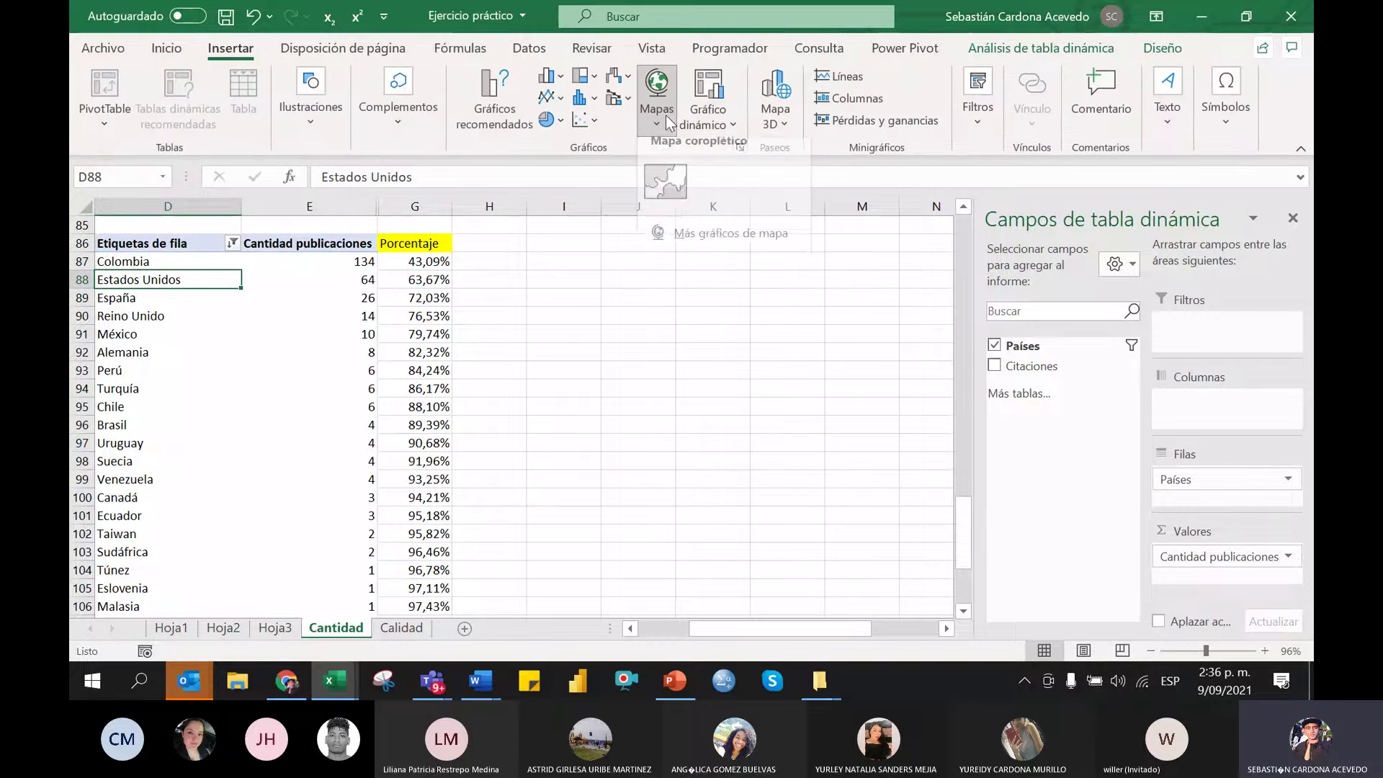
{"action": "left_click", "coordinate": [687, 200]}
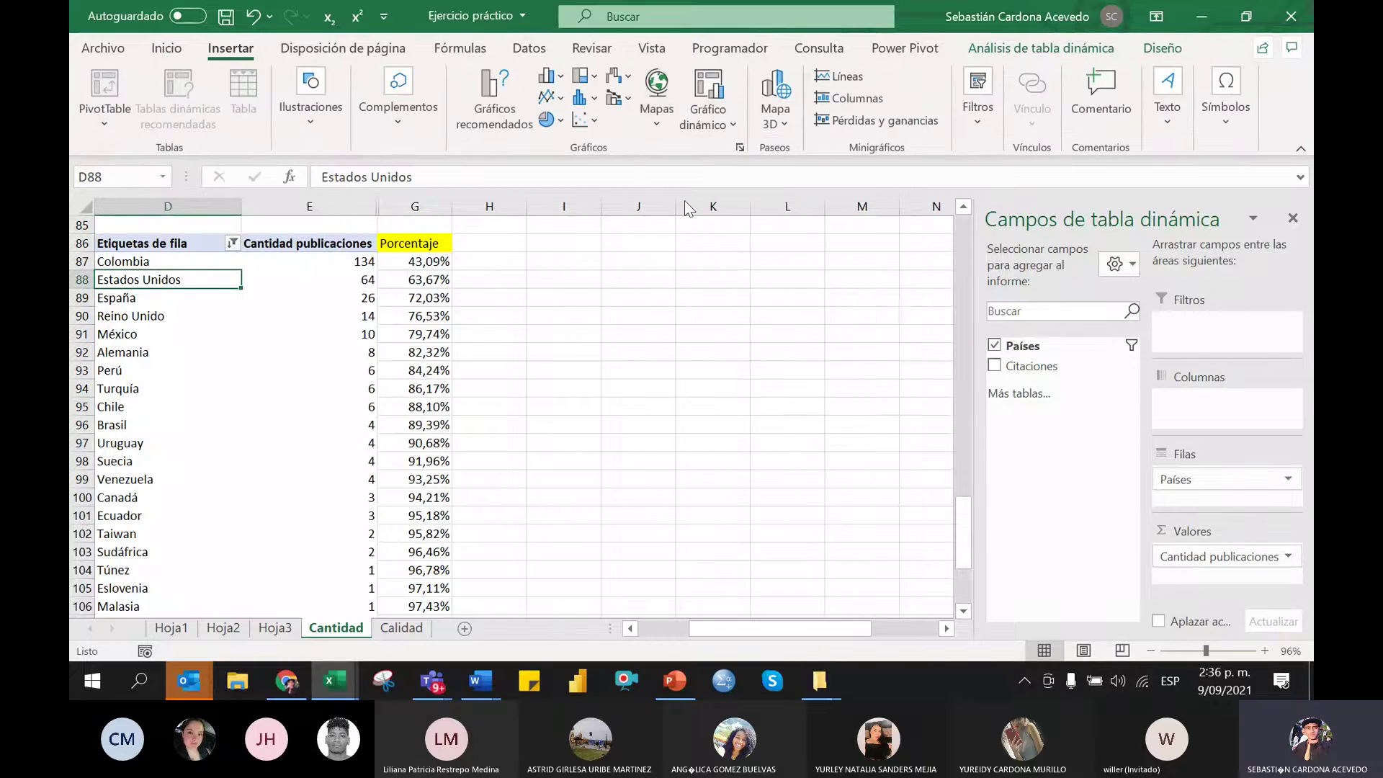
{"action": "left_click", "coordinate": [837, 415]}
Copy the countries and their publication counts, from Colombia to Italia without the grand total, to a range starting at J87
{"action": "left_click", "coordinate": [177, 261]}
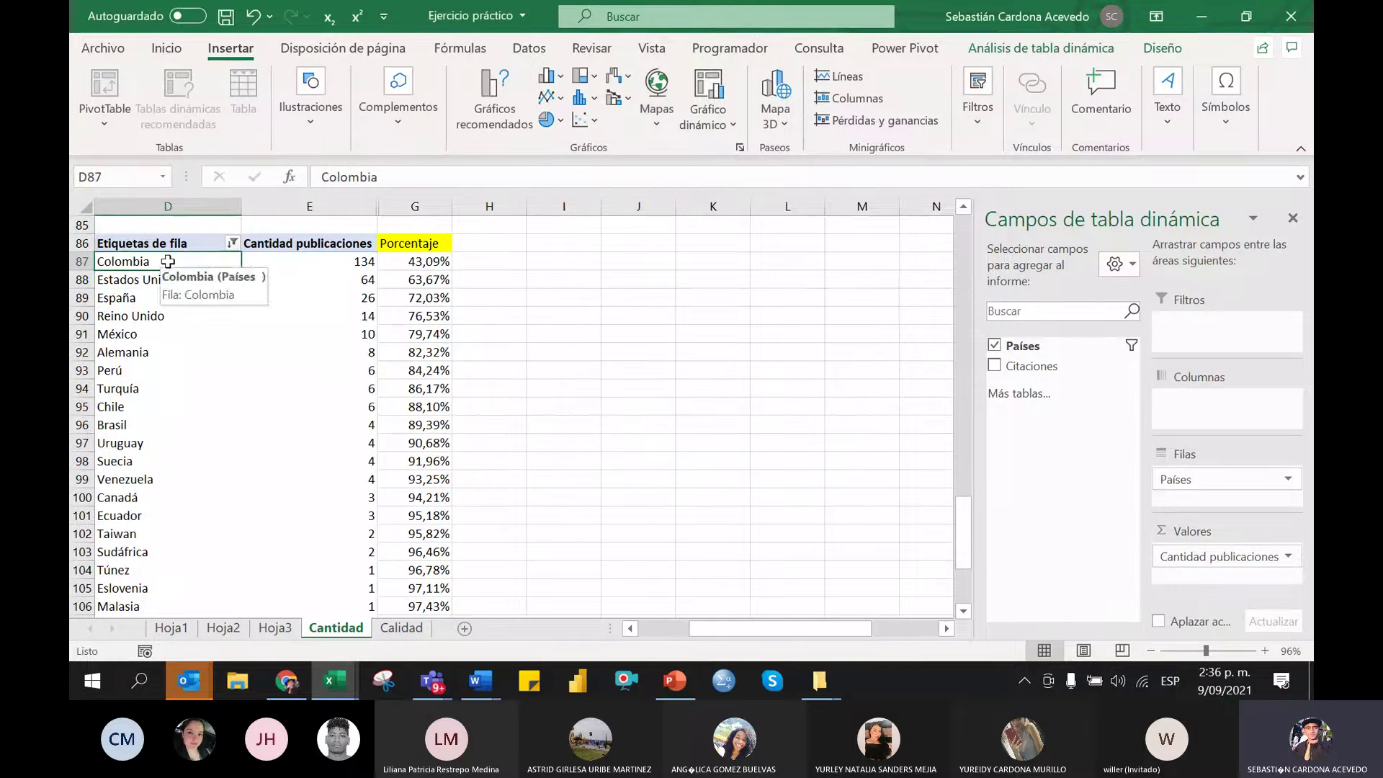
{"action": "key", "text": "shift+Right"}
{"action": "key", "text": "ctrl+shift+Down"}
{"action": "key", "text": "shift+Up"}
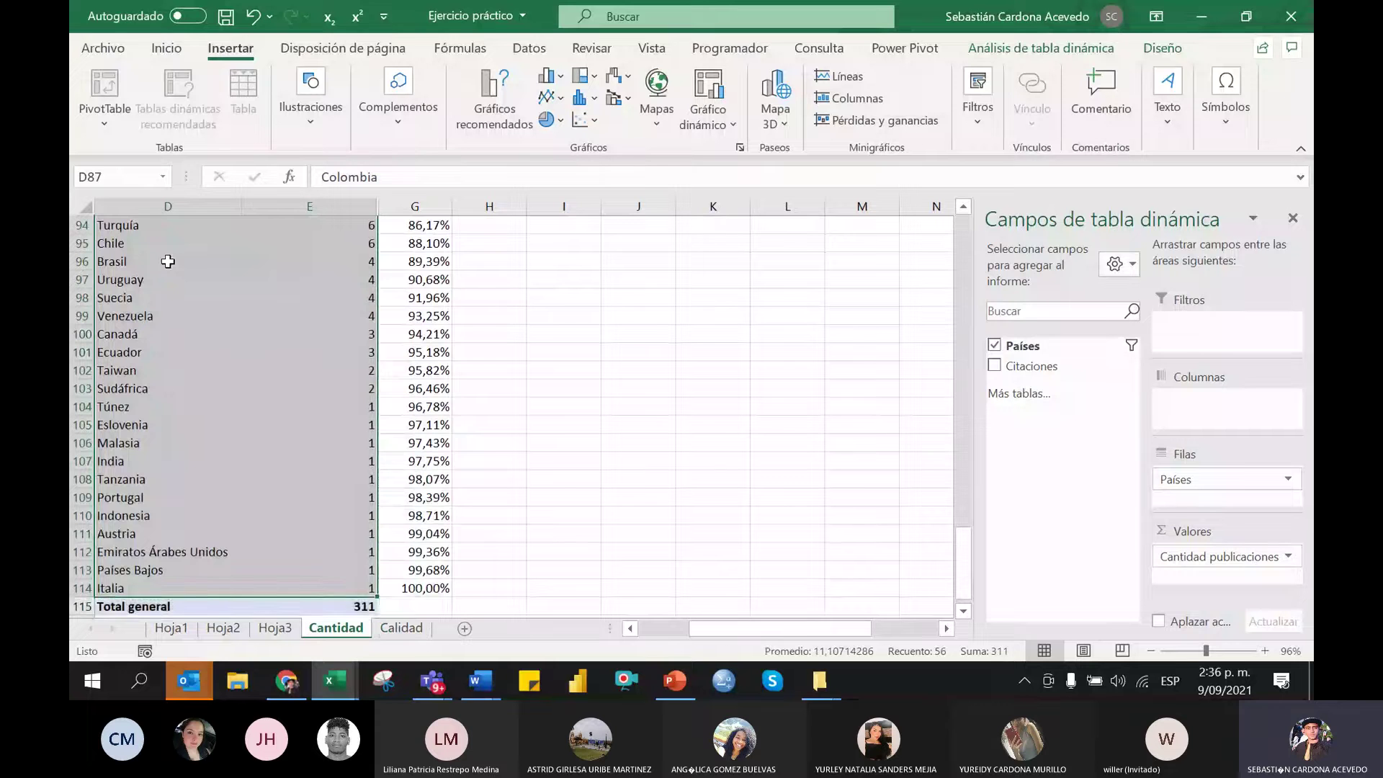
{"action": "key", "text": "ctrl+c"}
{"action": "scroll", "coordinate": [633, 386], "scroll_direction": "up", "scroll_amount": 5}
{"action": "left_click", "coordinate": [560, 370]}
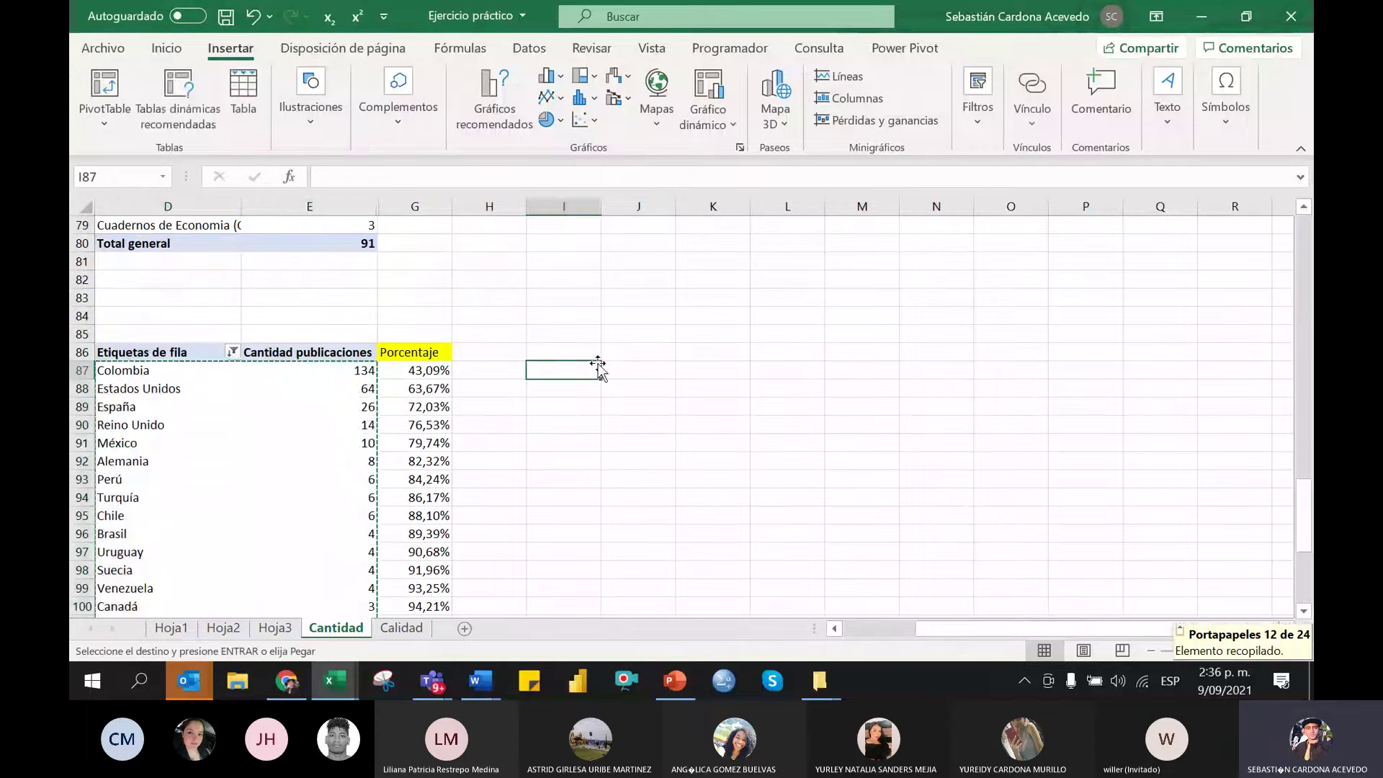
{"action": "left_click", "coordinate": [659, 376]}
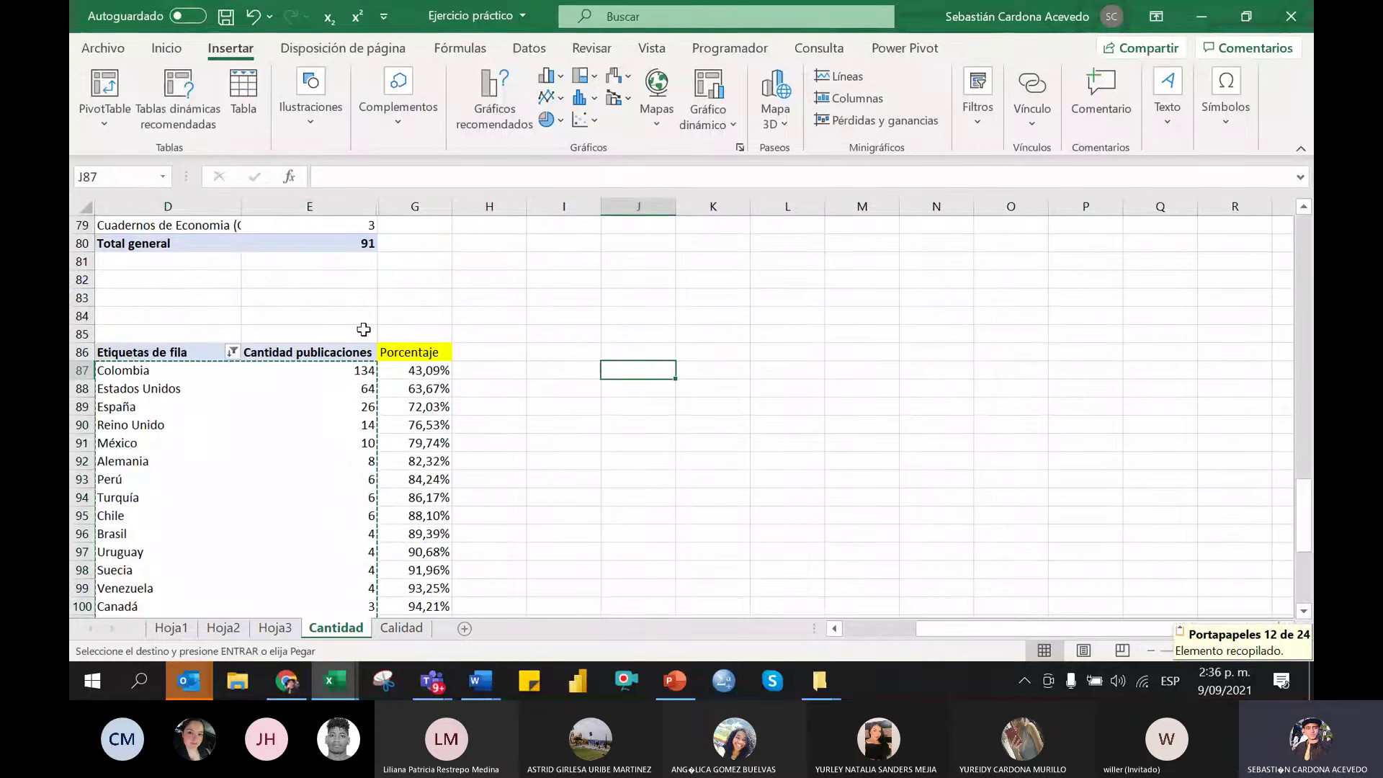
{"action": "key", "text": "ctrl+v"}
Add the headings País in J86 and Publicaciones in K86 above the copied data
{"action": "left_click", "coordinate": [645, 348]}
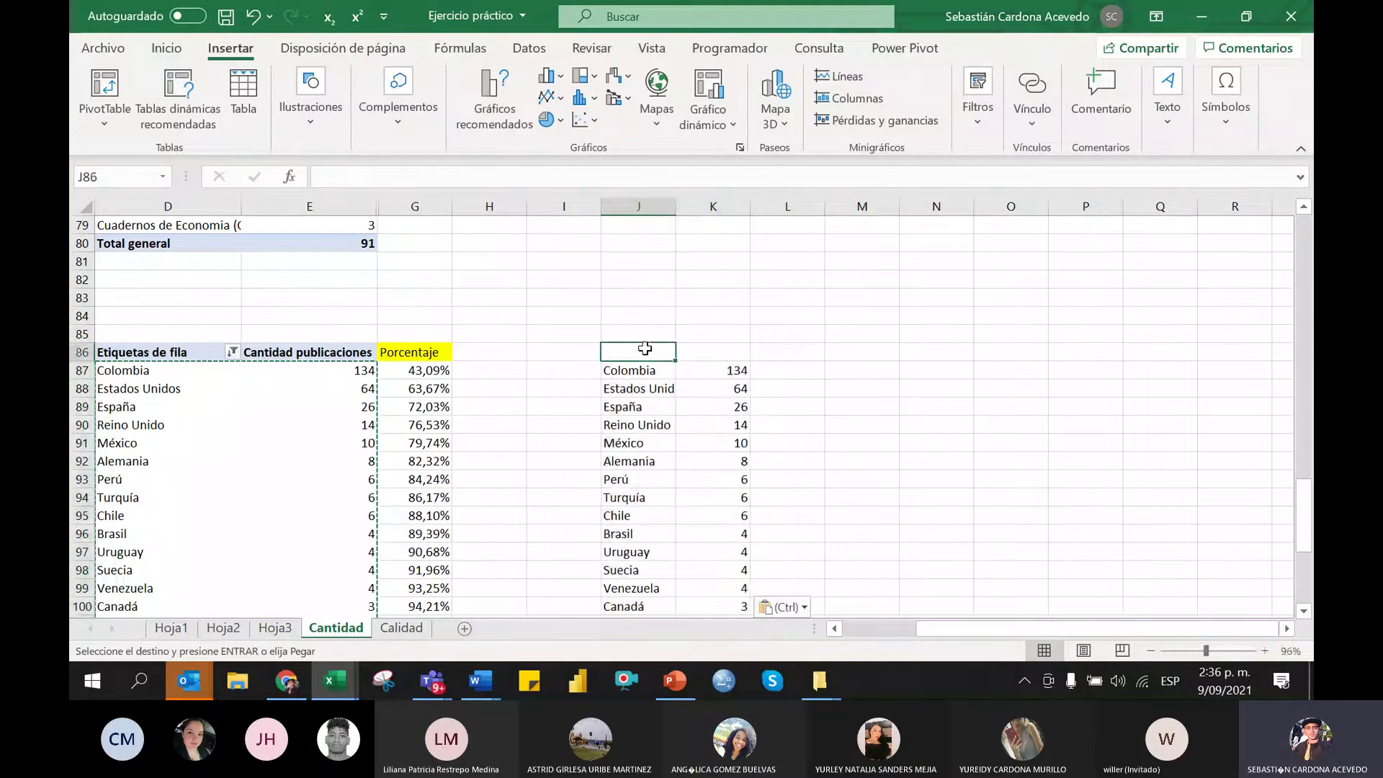
{"action": "type", "text": "Países Bajos"}
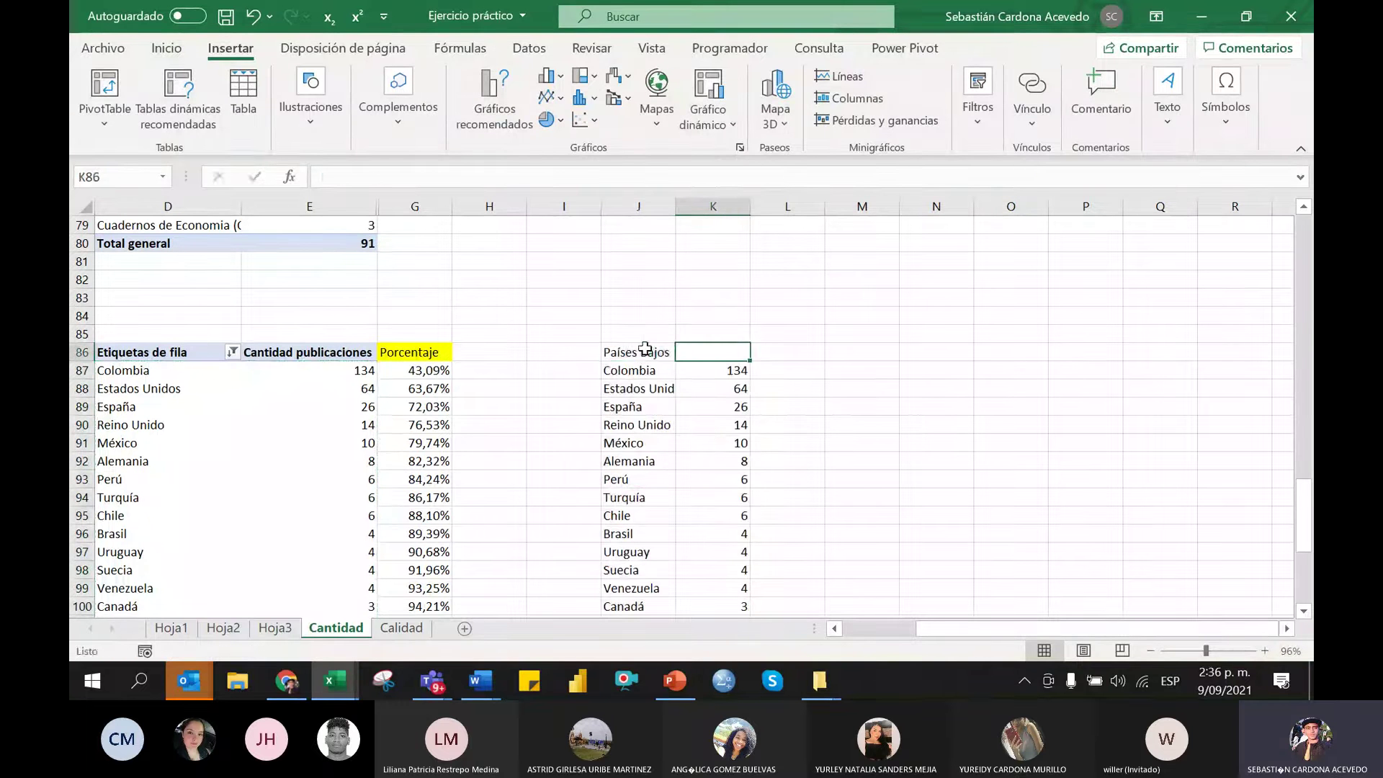
{"action": "key", "text": "BackSpace"}
{"action": "key", "text": "BackSpace"}
{"action": "key", "text": "BackSpace"}
{"action": "key", "text": "BackSpace"}
{"action": "key", "text": "BackSpace"}
{"action": "key", "text": "BackSpace"}
{"action": "key", "text": "BackSpace"}
{"action": "key", "text": "BackSpace"}
{"action": "key", "text": "Tab"}
{"action": "type", "text": "Pu"}
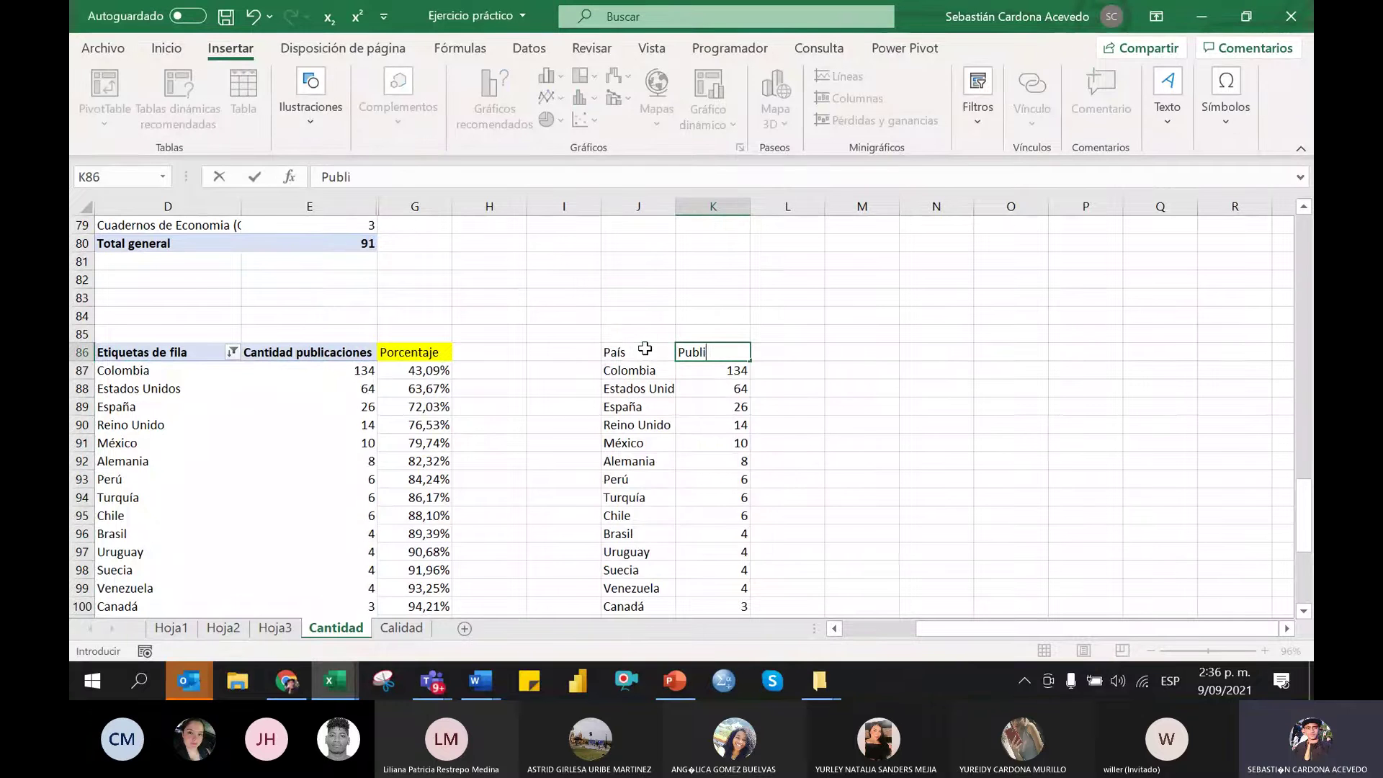
{"action": "type", "text": "blicaciones"}
{"action": "key", "text": "Return"}
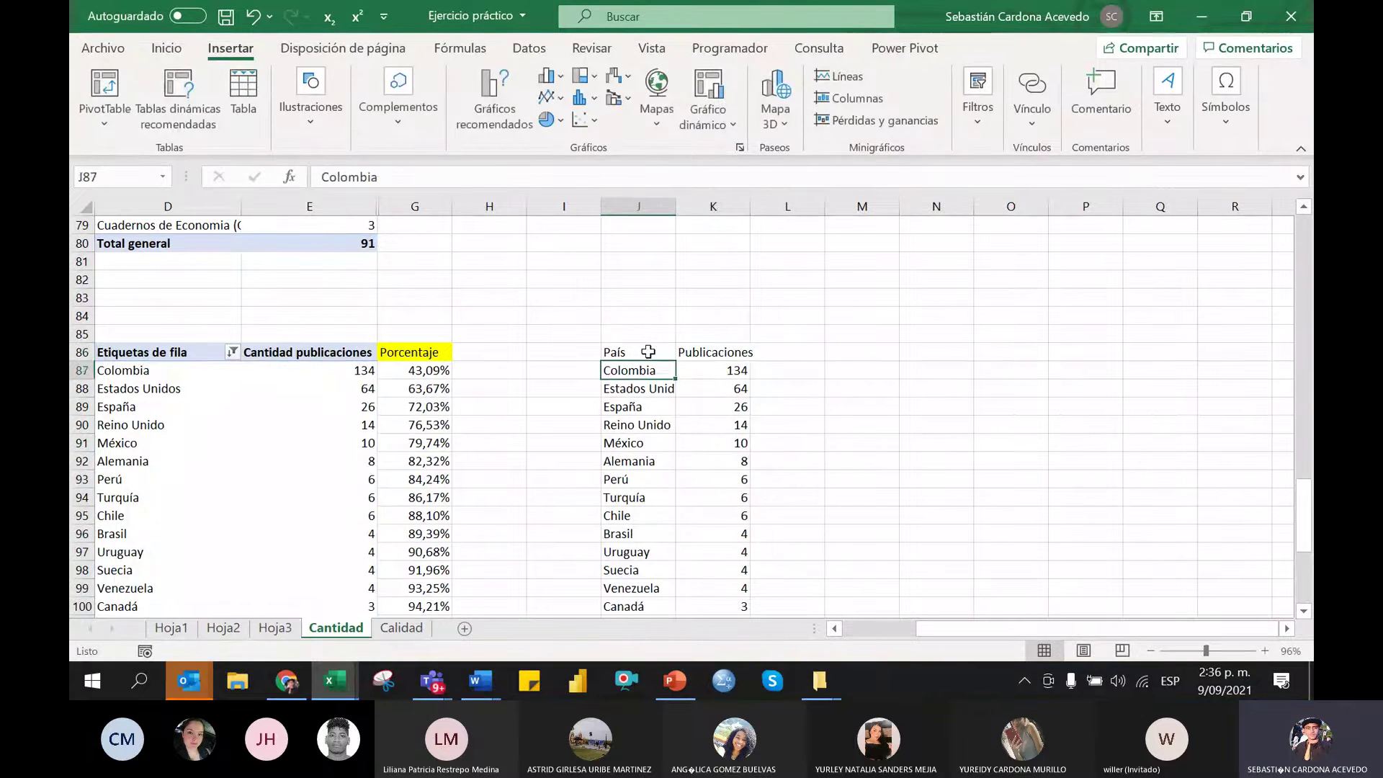
Insert a filled map chart from the copied country and publication data, Colombia to Italia, without the headings
{"action": "key", "text": "shift+Right"}
{"action": "key", "text": "ctrl+shift+Down"}
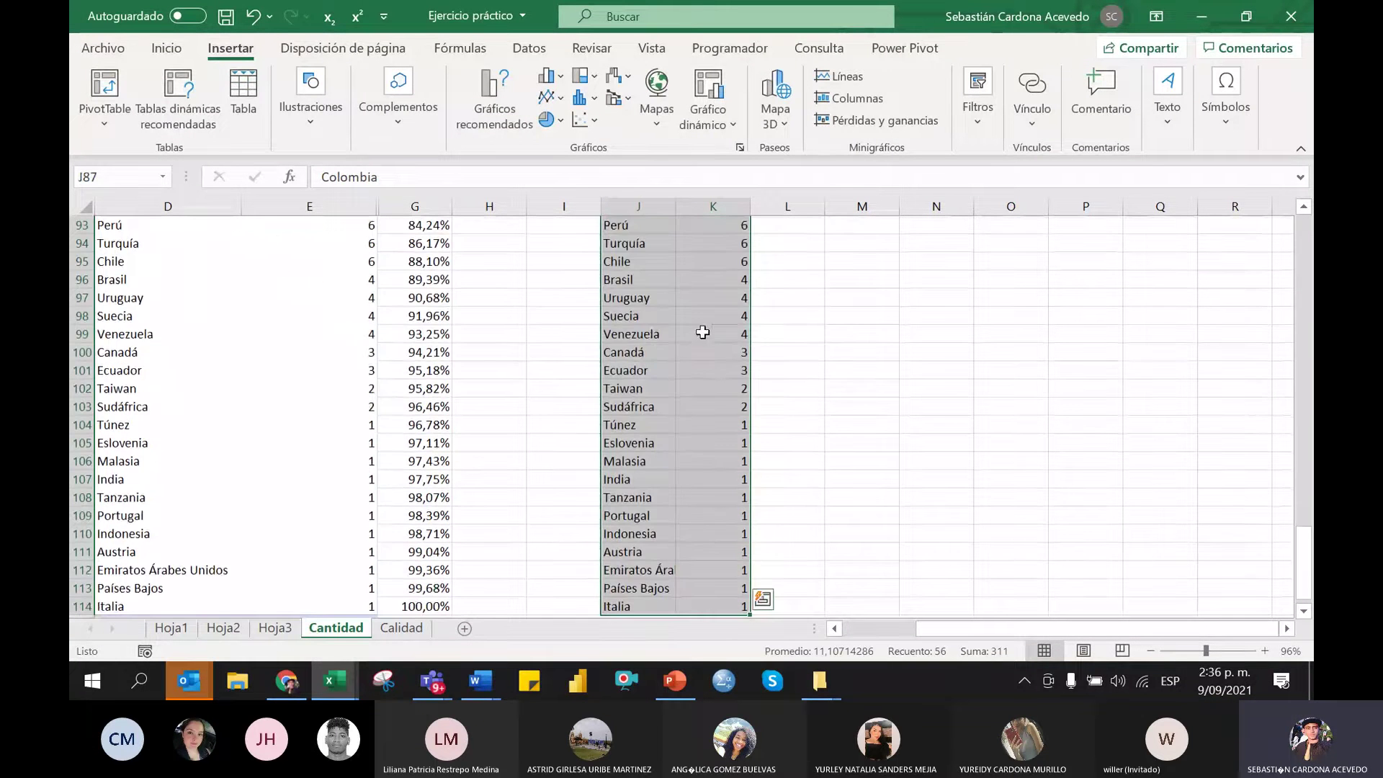
{"action": "scroll", "coordinate": [704, 338], "scroll_direction": "up", "scroll_amount": 4}
{"action": "left_click", "coordinate": [656, 101]}
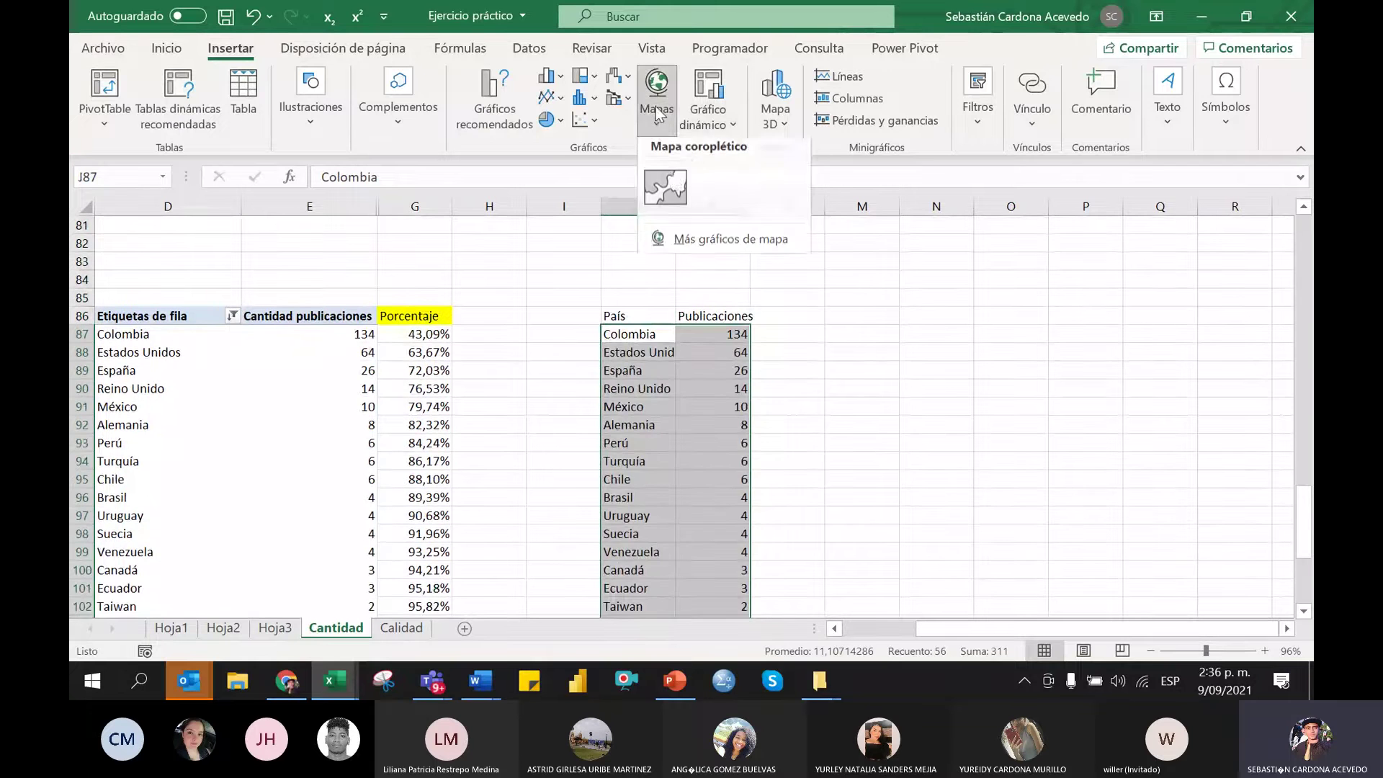
{"action": "left_click", "coordinate": [673, 168]}
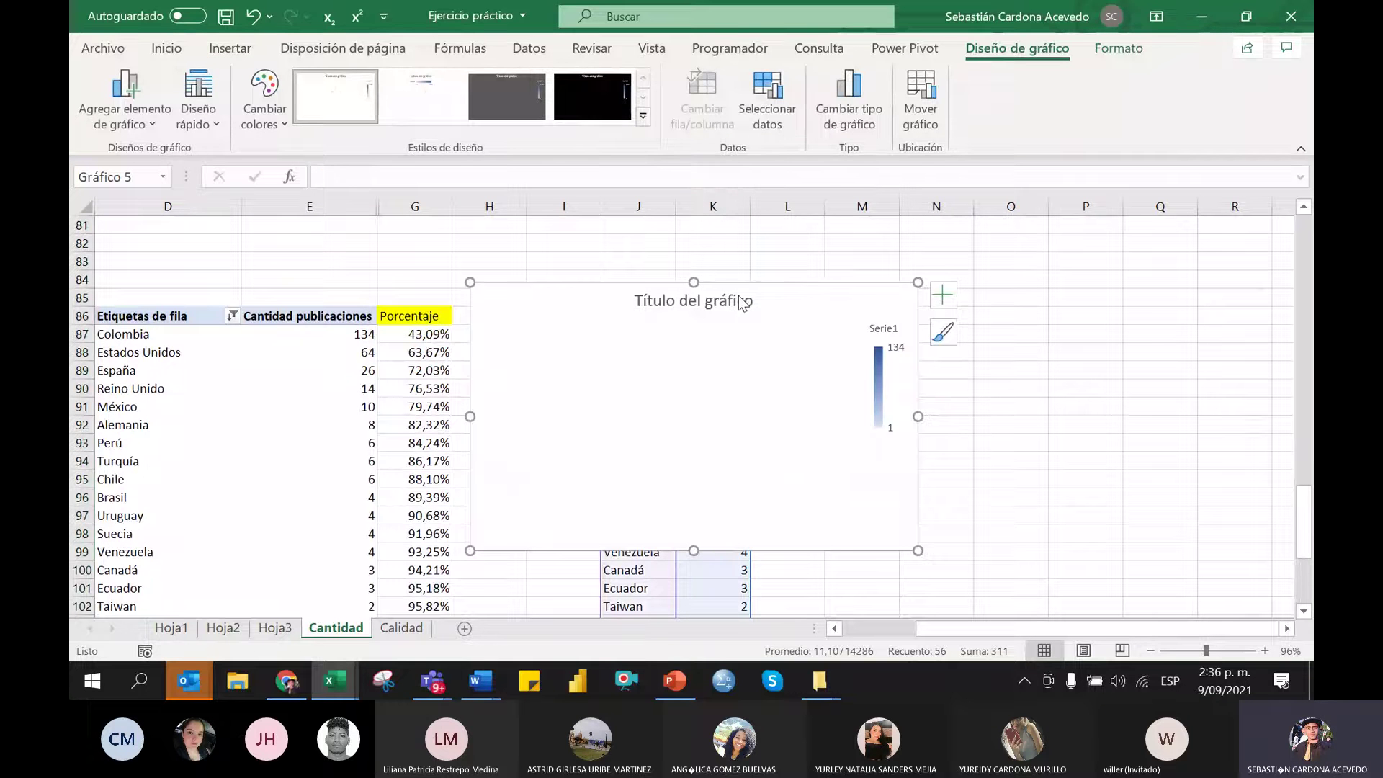
Position the map chart beside the Porcentaje column and enlarge it to reach about column Q and row 102
{"action": "left_click_drag", "start_coordinate": [749, 301], "coordinate": [1024, 307]}
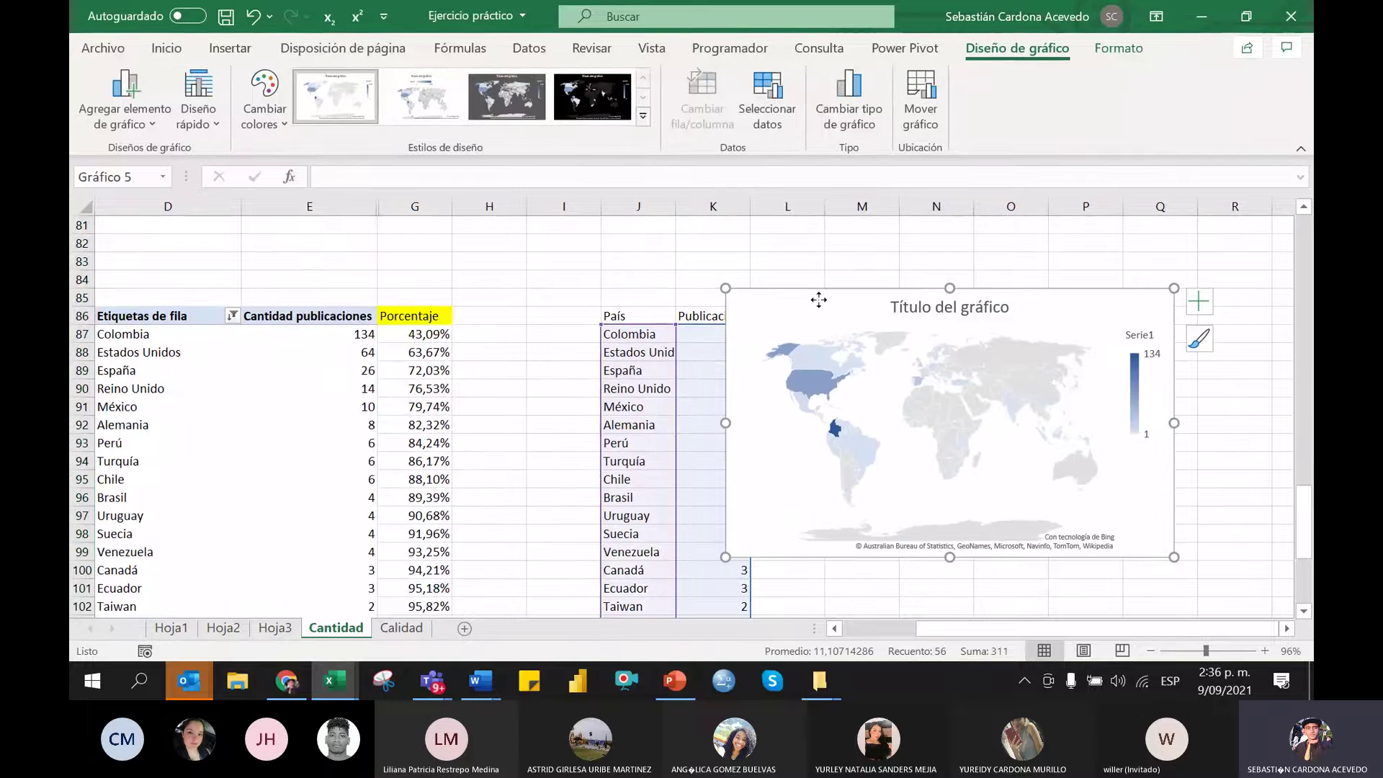
{"action": "left_click_drag", "start_coordinate": [818, 303], "coordinate": [596, 224]}
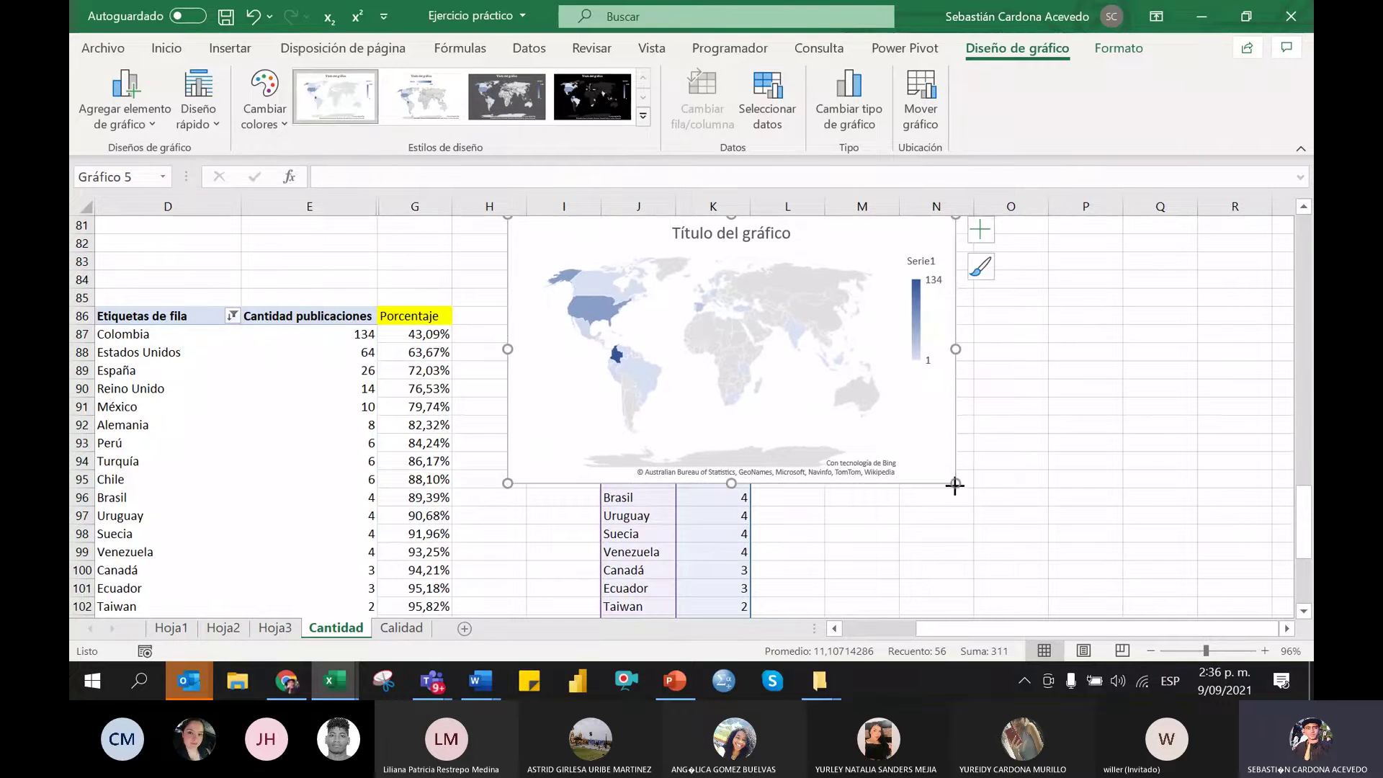
{"action": "left_click_drag", "start_coordinate": [956, 483], "coordinate": [1209, 605]}
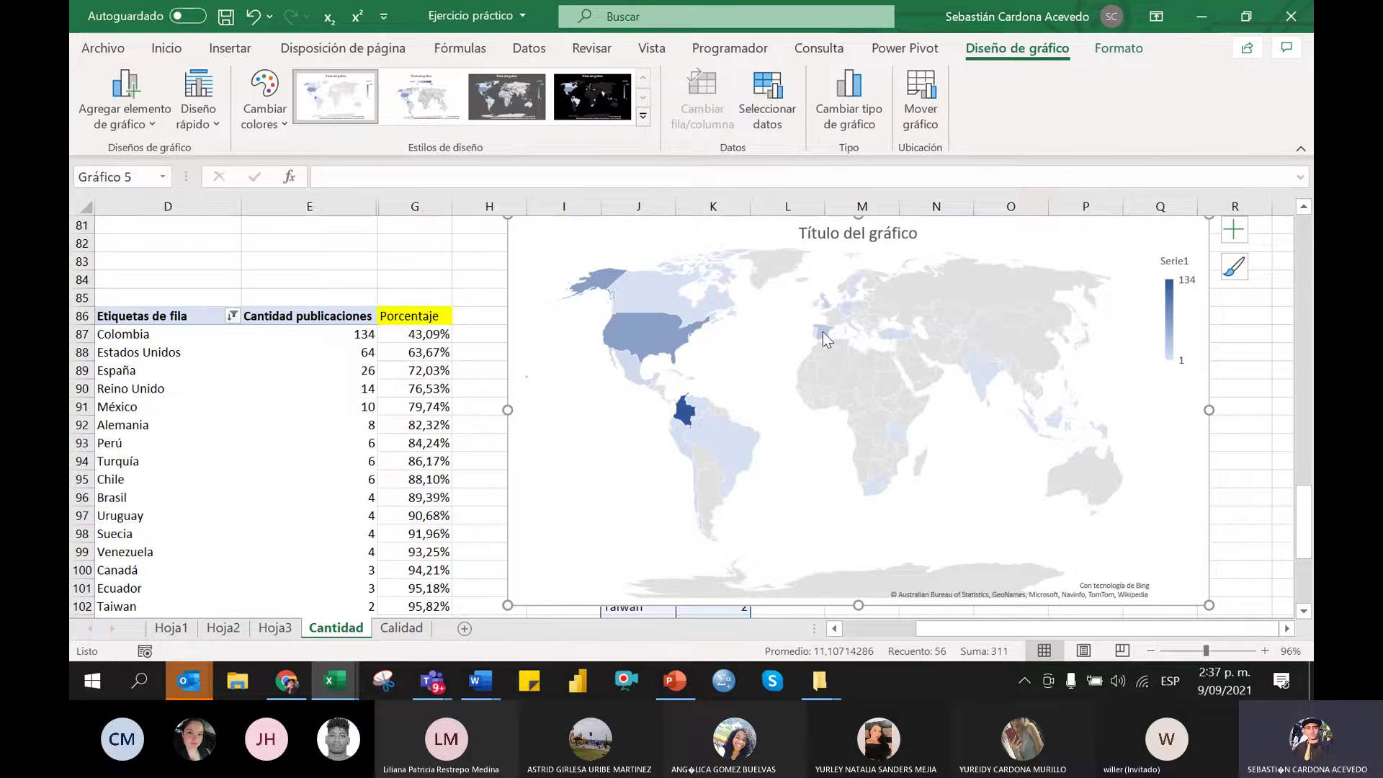
{"action": "mouse_move", "coordinate": [823, 333]}
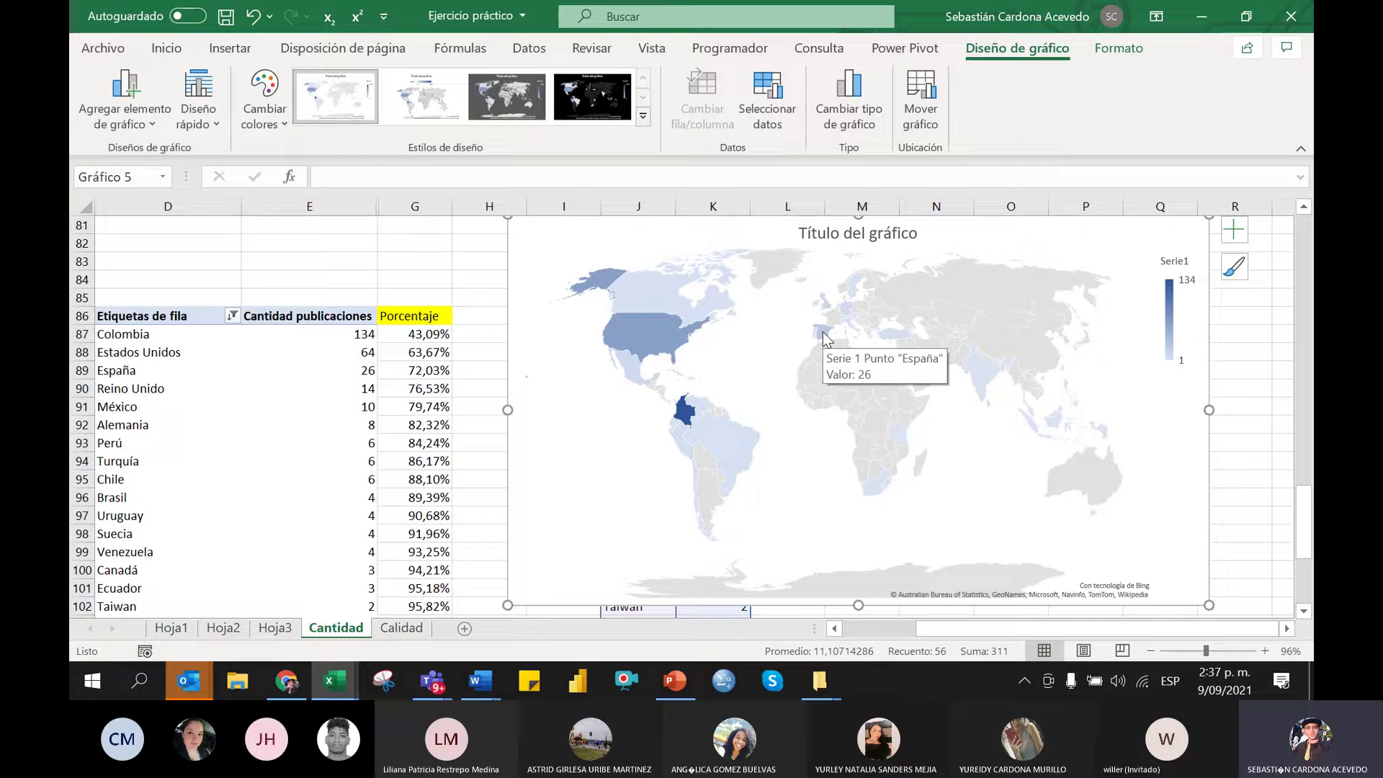
{"action": "mouse_move", "coordinate": [825, 302]}
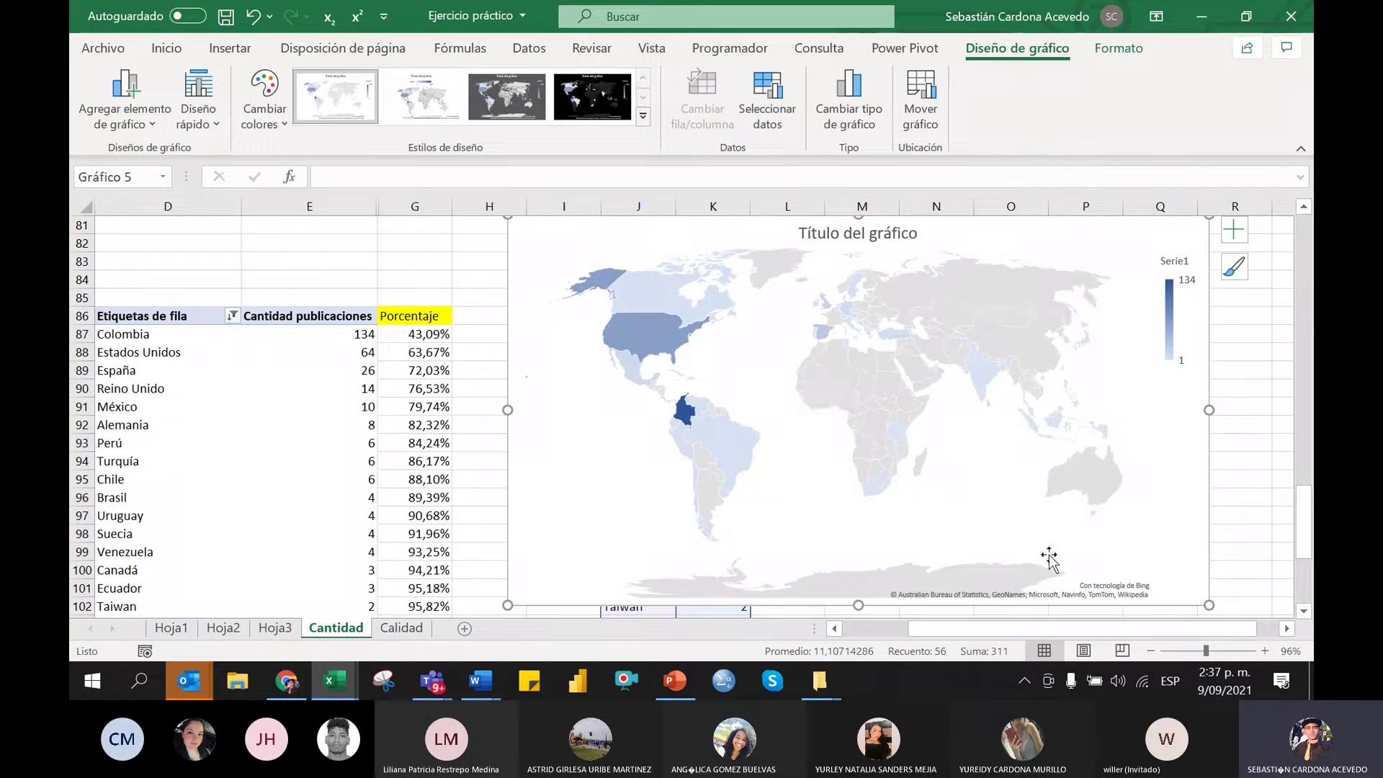
Set the maximum-value colour of the map series to green in its two-colour sequential scale
{"action": "right_click", "coordinate": [692, 374]}
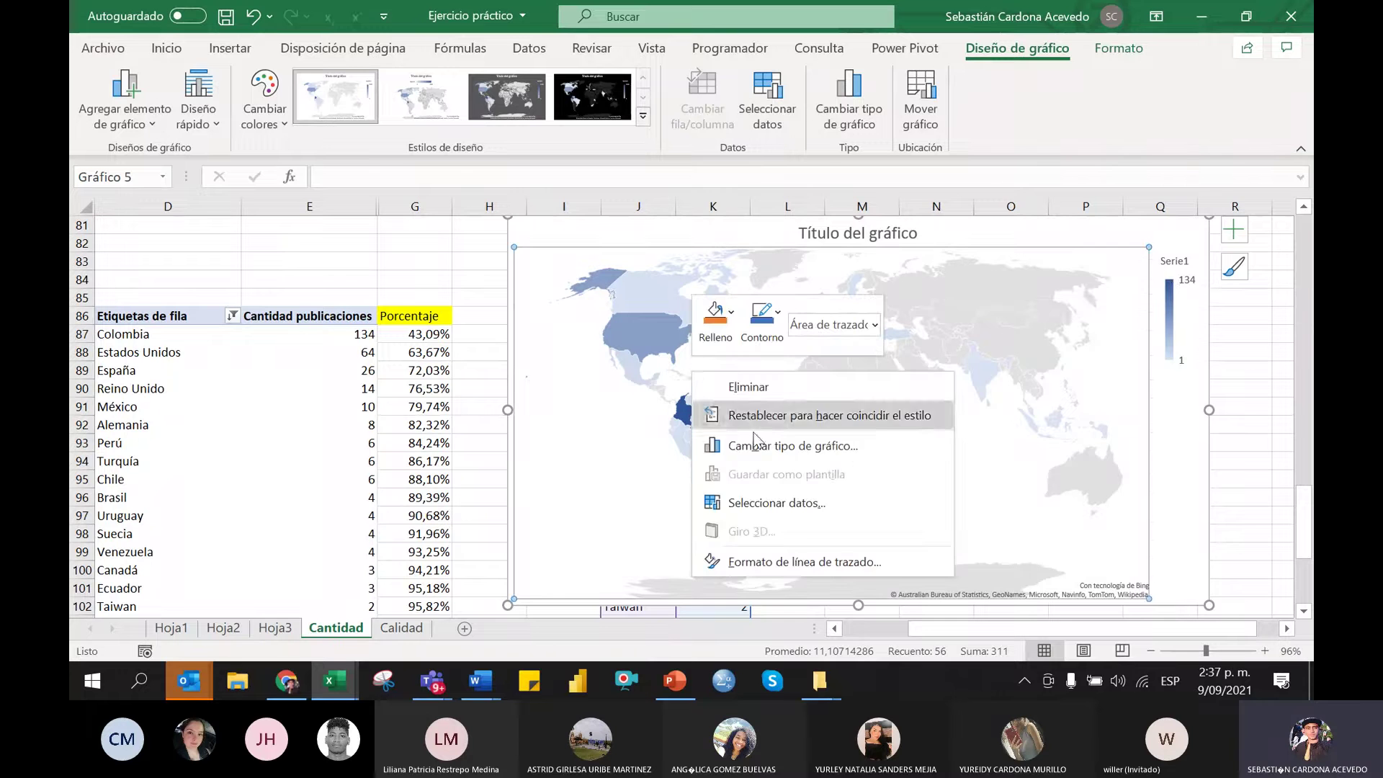
{"action": "left_click", "coordinate": [797, 562]}
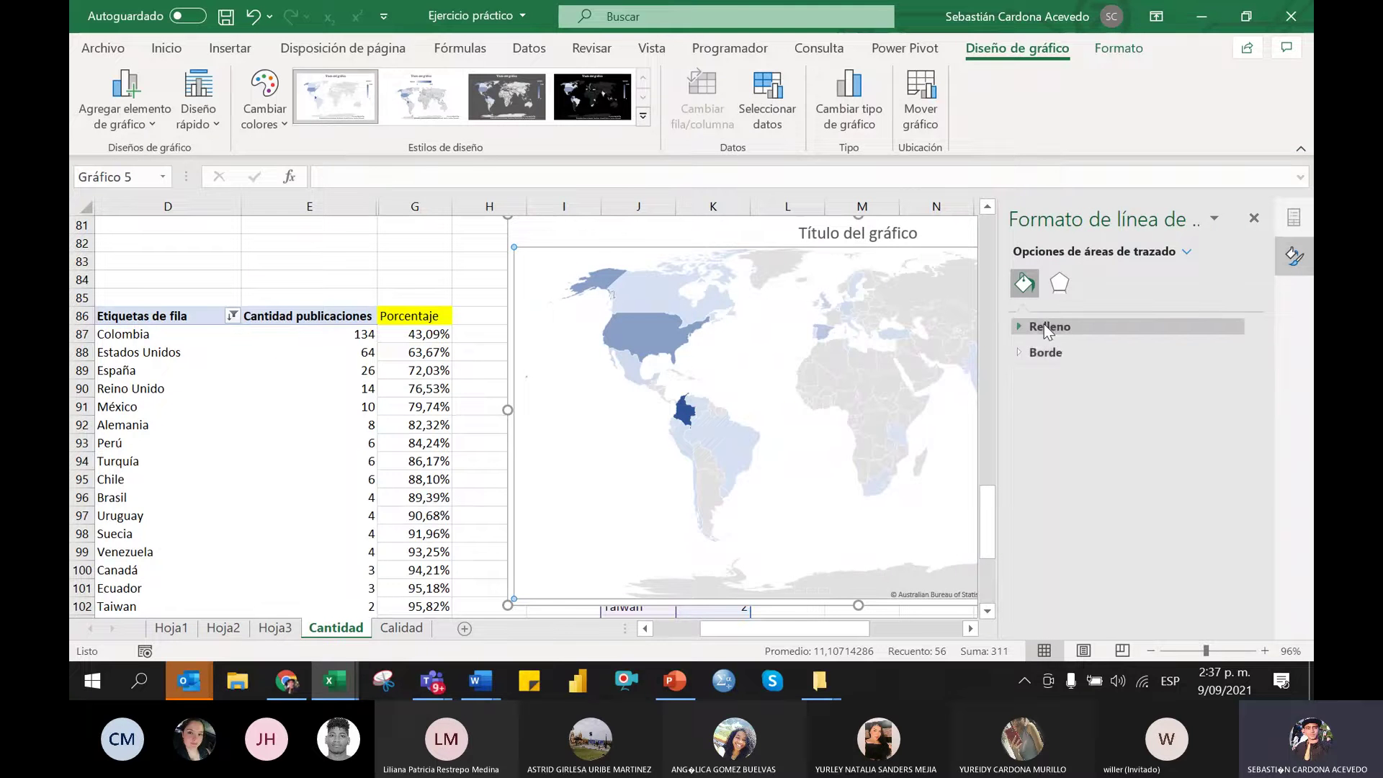
{"action": "left_click", "coordinate": [1046, 325]}
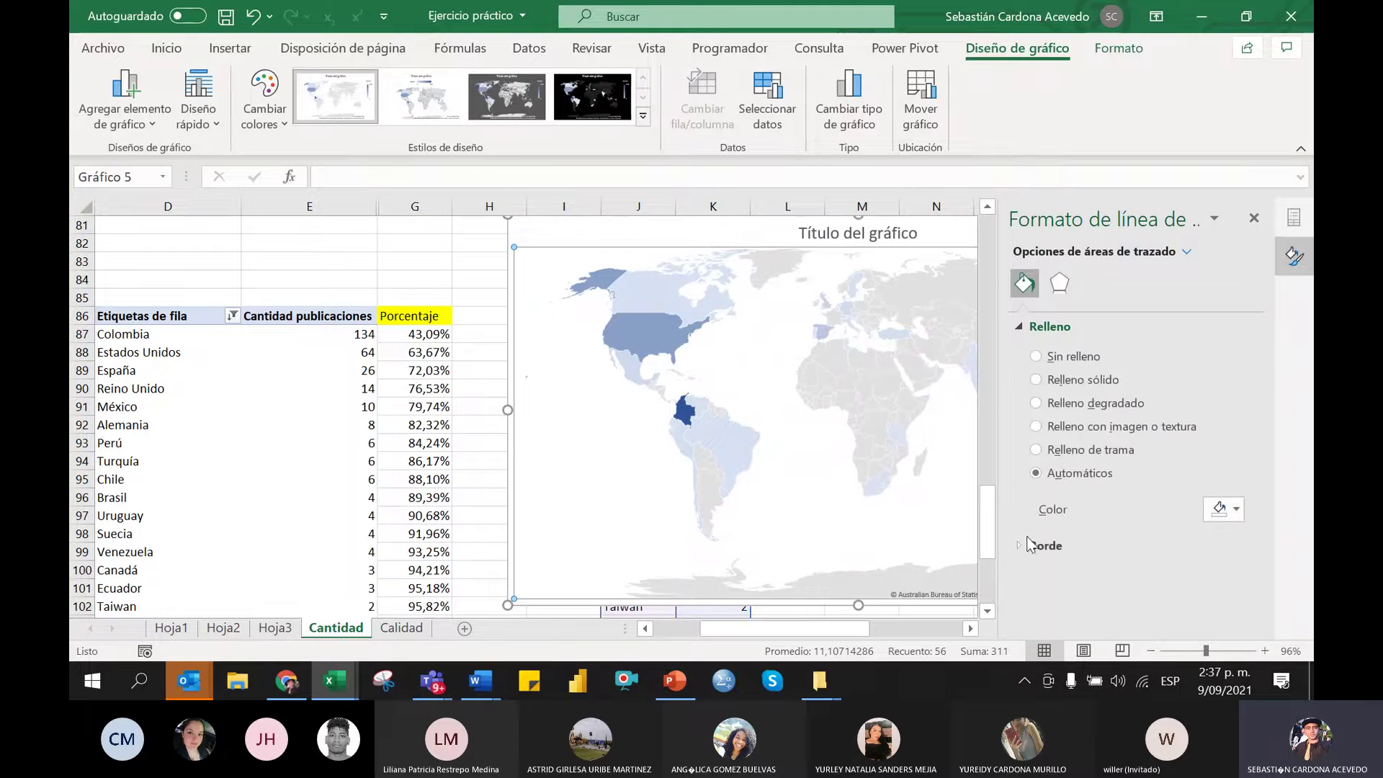
{"action": "left_click", "coordinate": [1059, 283]}
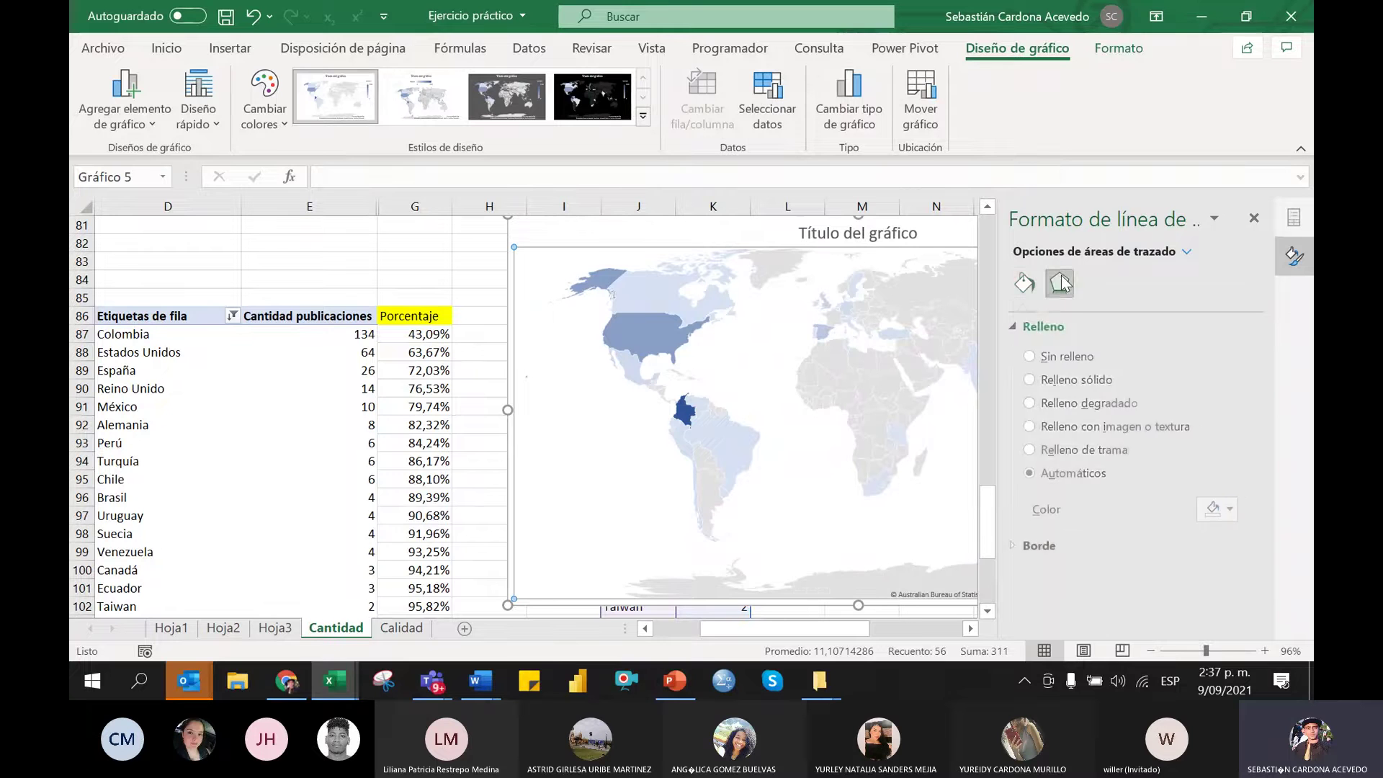
{"action": "left_click", "coordinate": [642, 343]}
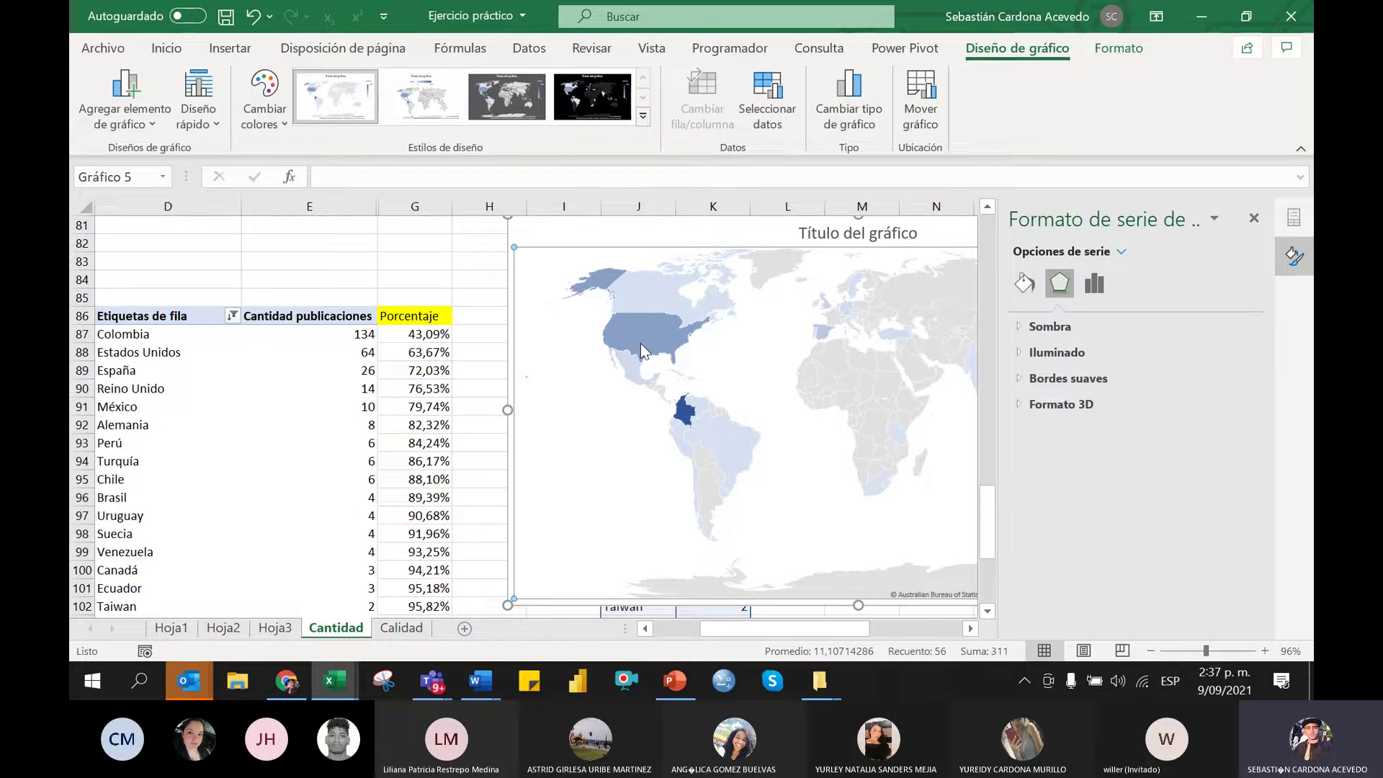
{"action": "left_click", "coordinate": [1102, 292]}
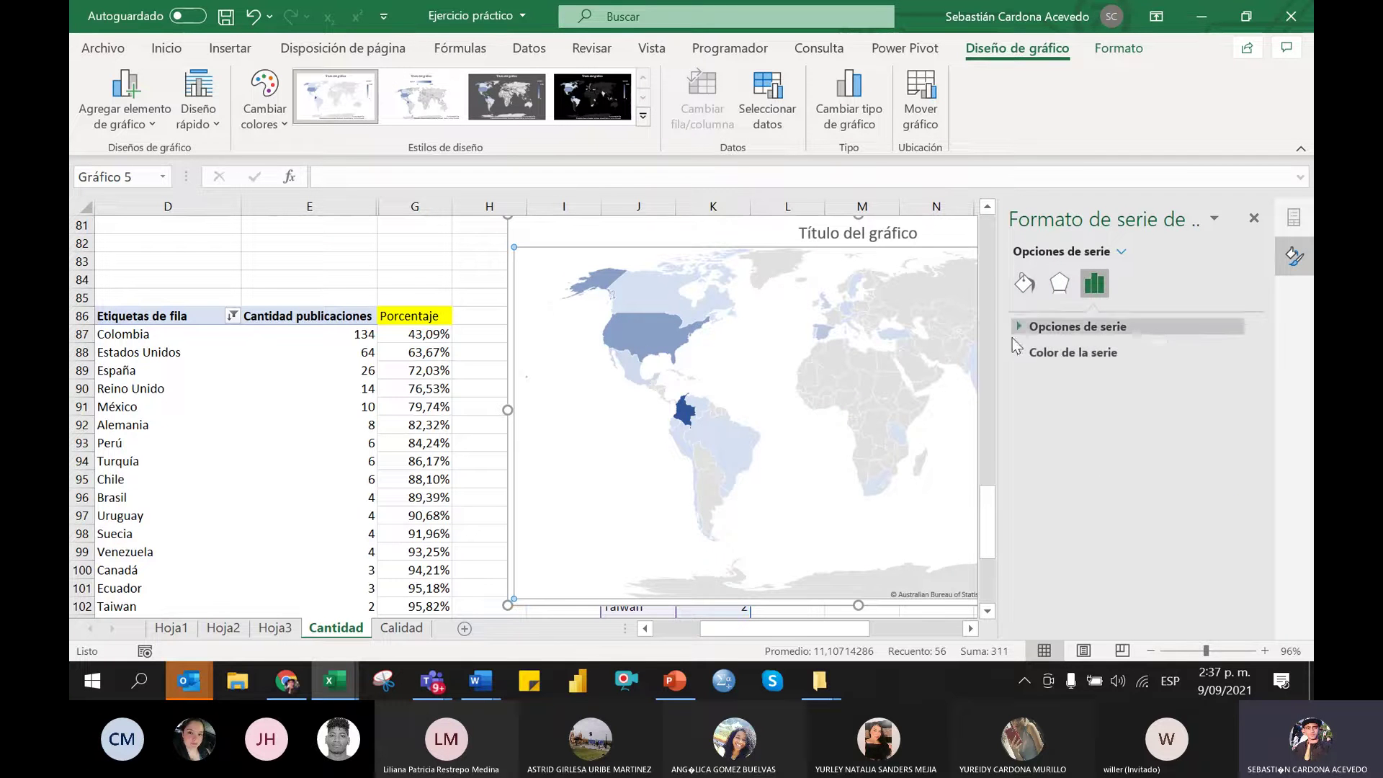
{"action": "left_click", "coordinate": [1102, 352]}
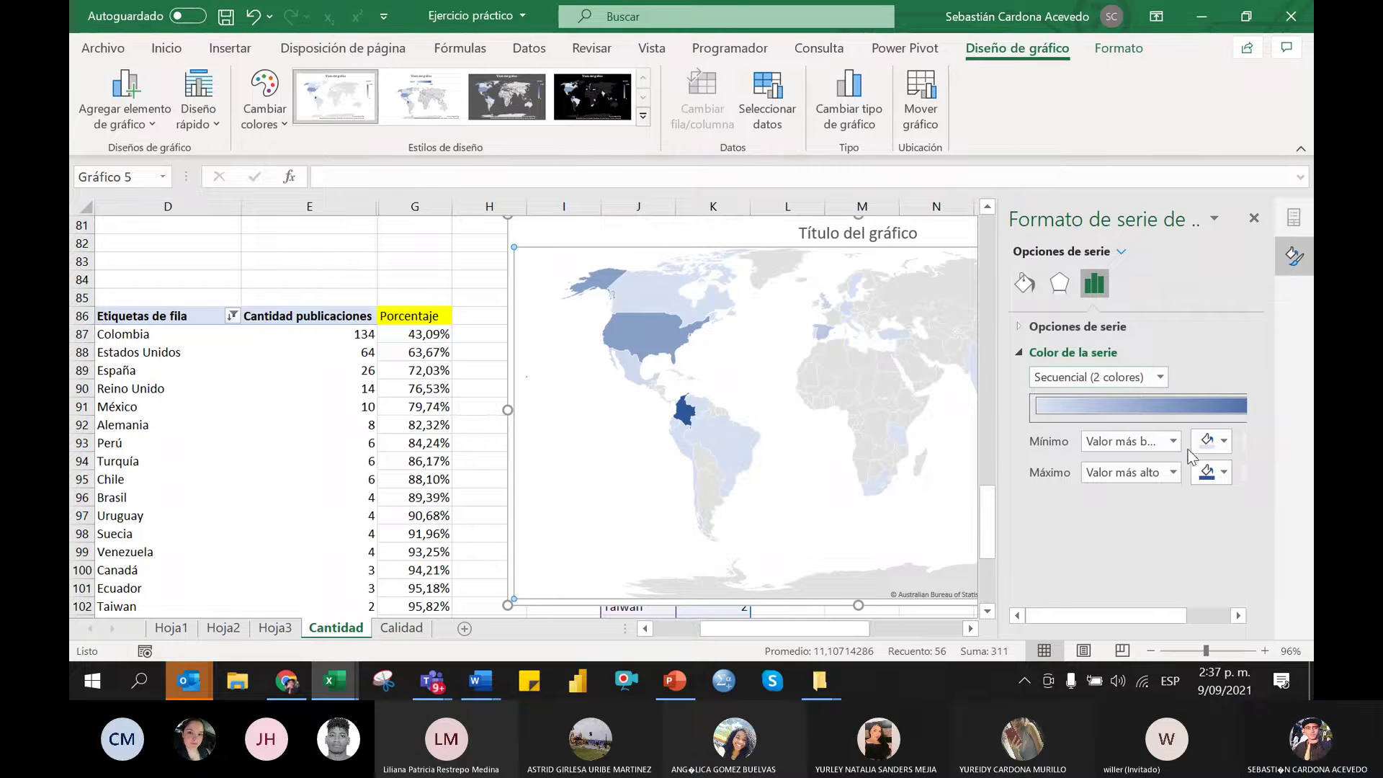
{"action": "left_click", "coordinate": [1211, 478]}
{"action": "left_click", "coordinate": [1239, 425]}
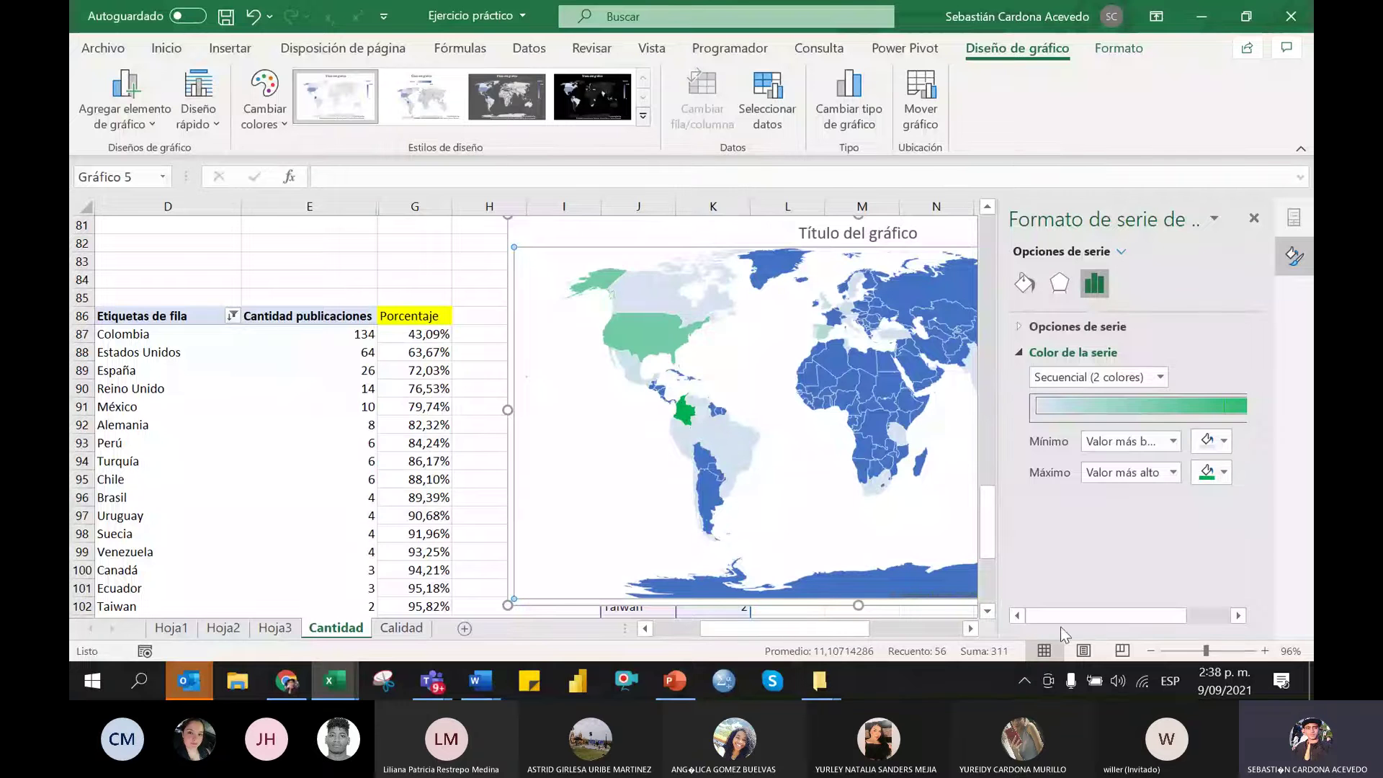
Undo the green maximum colour of the map series
{"action": "left_click_drag", "start_coordinate": [1061, 619], "coordinate": [1119, 609]}
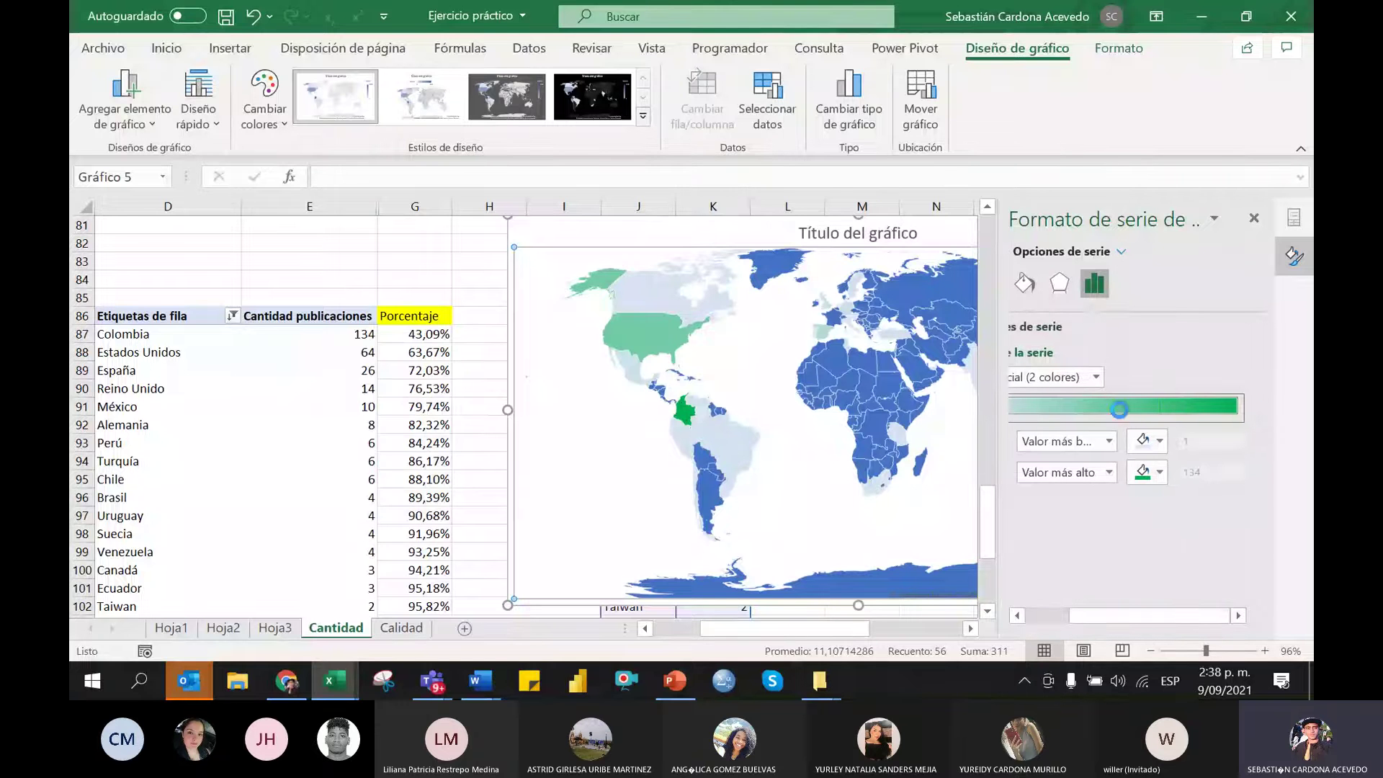
{"action": "key", "text": "ctrl+z"}
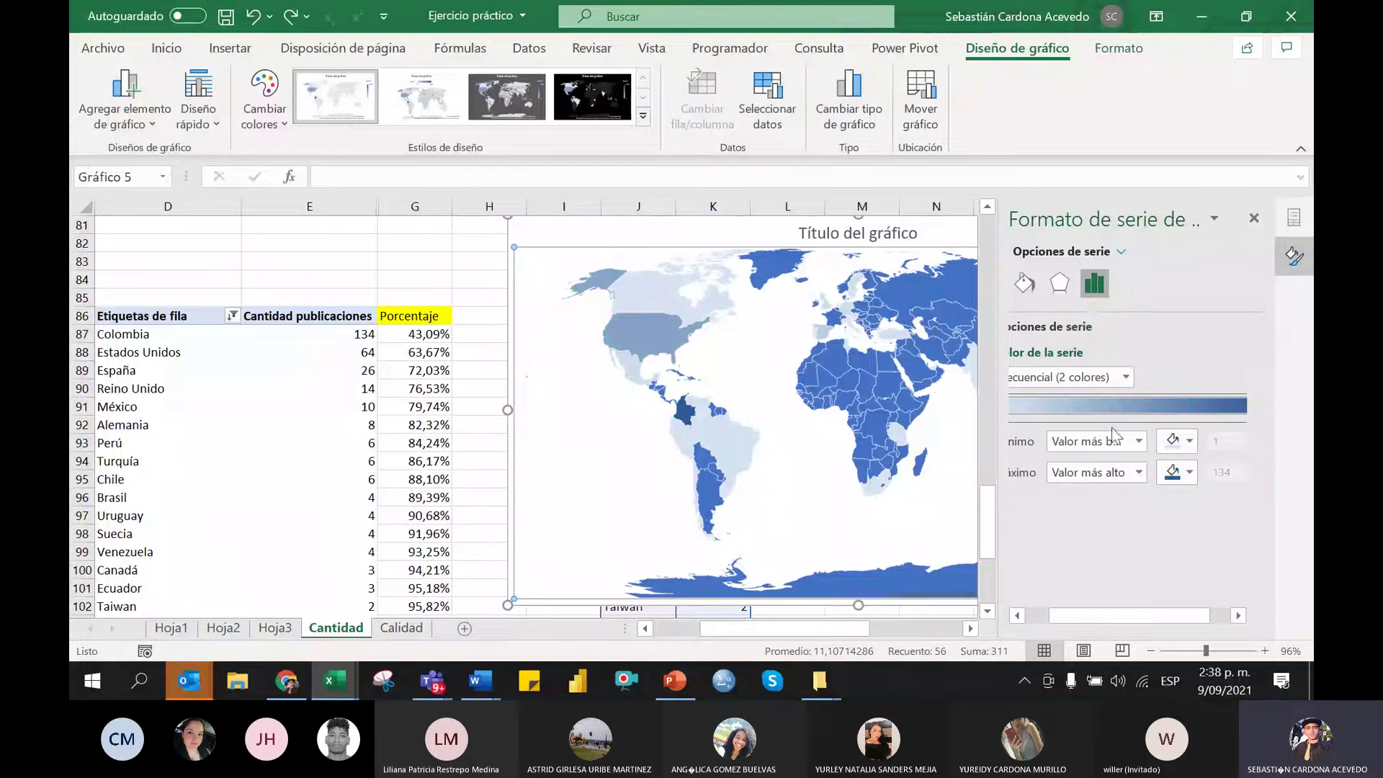
Try the Divergente (3 colores) scale on the map series, and return it to Secuencial (2 colores)
{"action": "left_click_drag", "start_coordinate": [1147, 624], "coordinate": [1168, 623]}
{"action": "left_click", "coordinate": [1059, 377]}
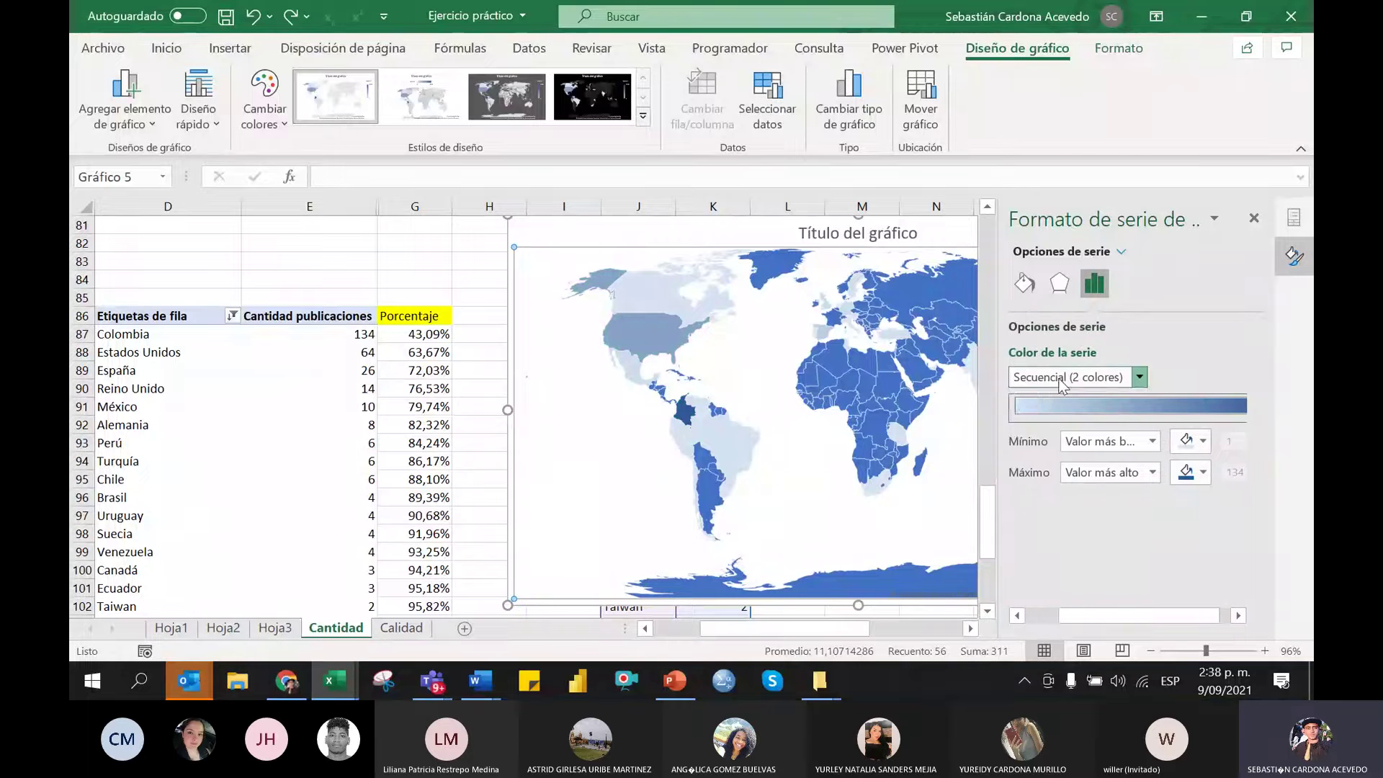
{"action": "left_click", "coordinate": [1072, 416]}
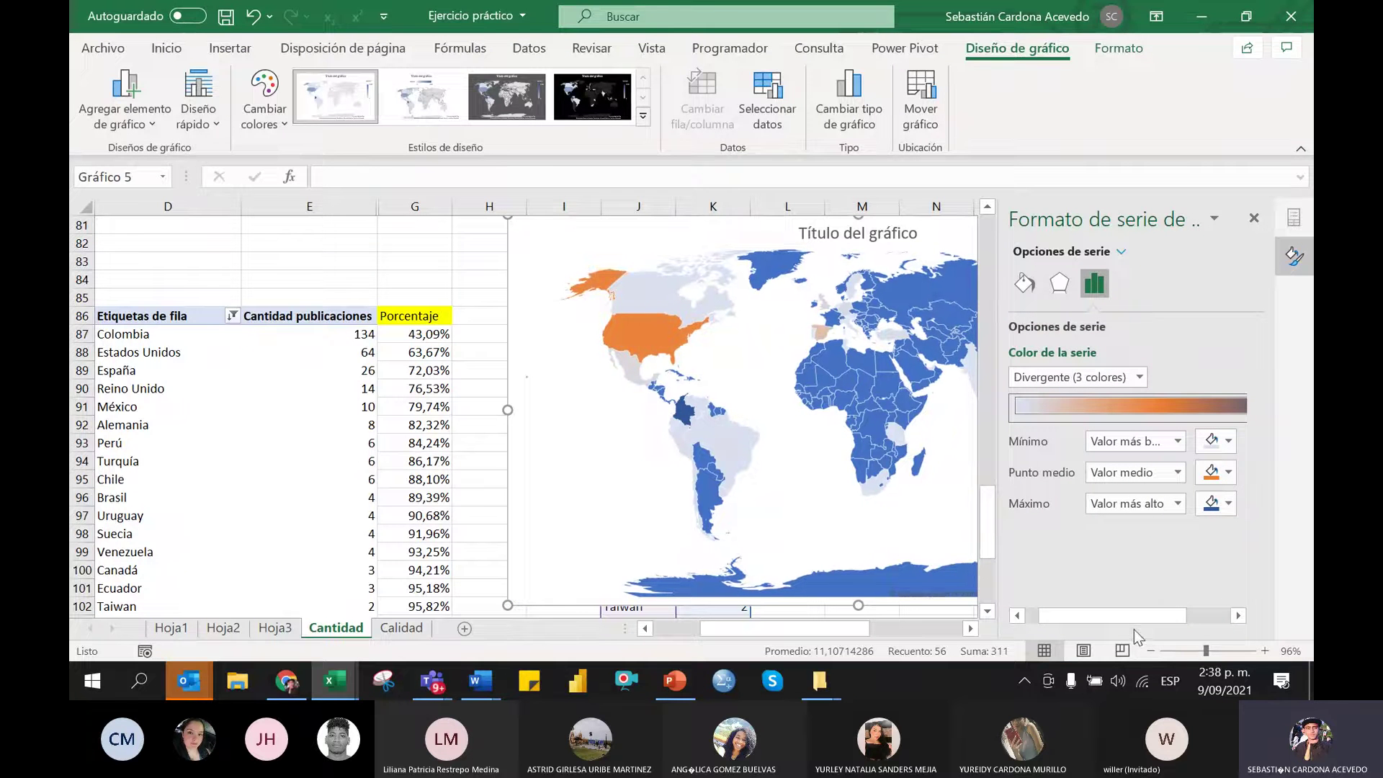
{"action": "left_click_drag", "start_coordinate": [1119, 616], "coordinate": [1107, 617]}
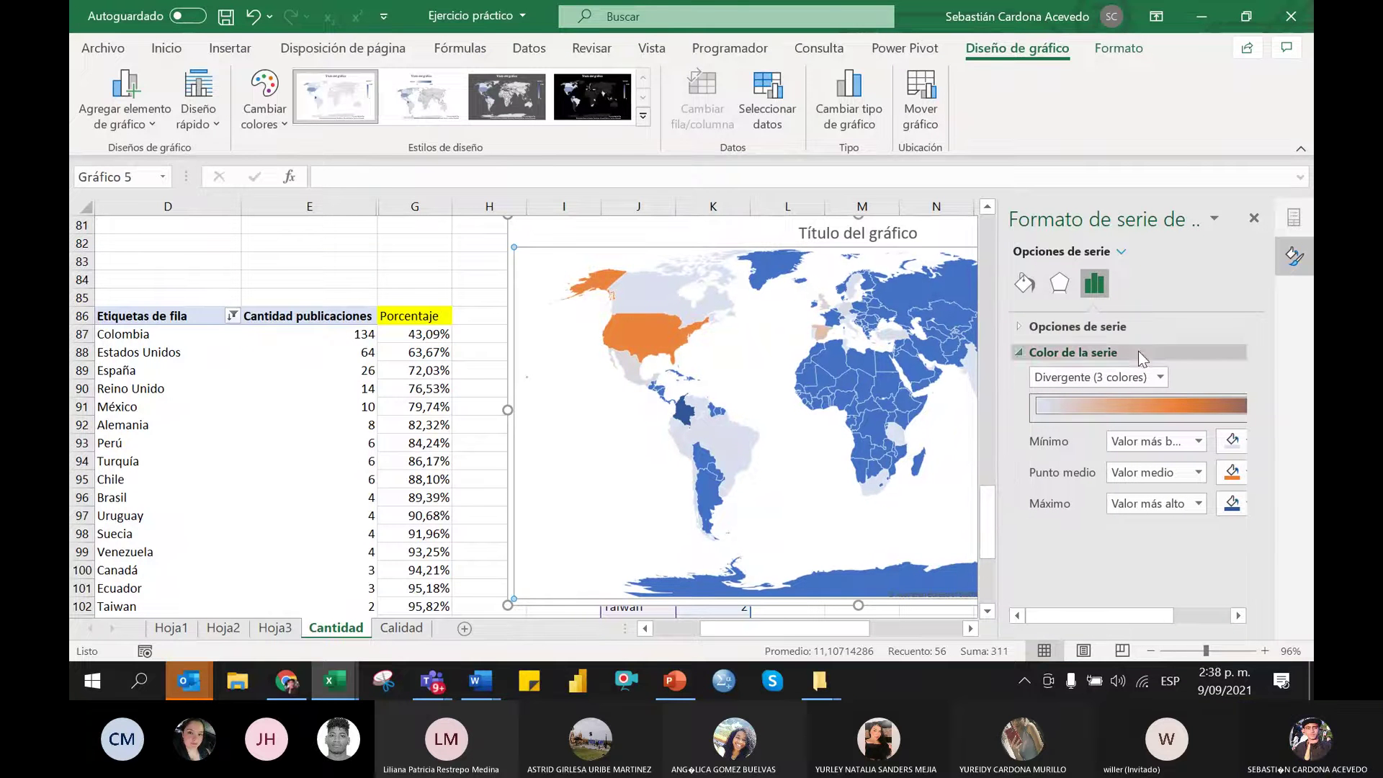
{"action": "left_click", "coordinate": [1160, 377]}
{"action": "left_click", "coordinate": [1118, 396]}
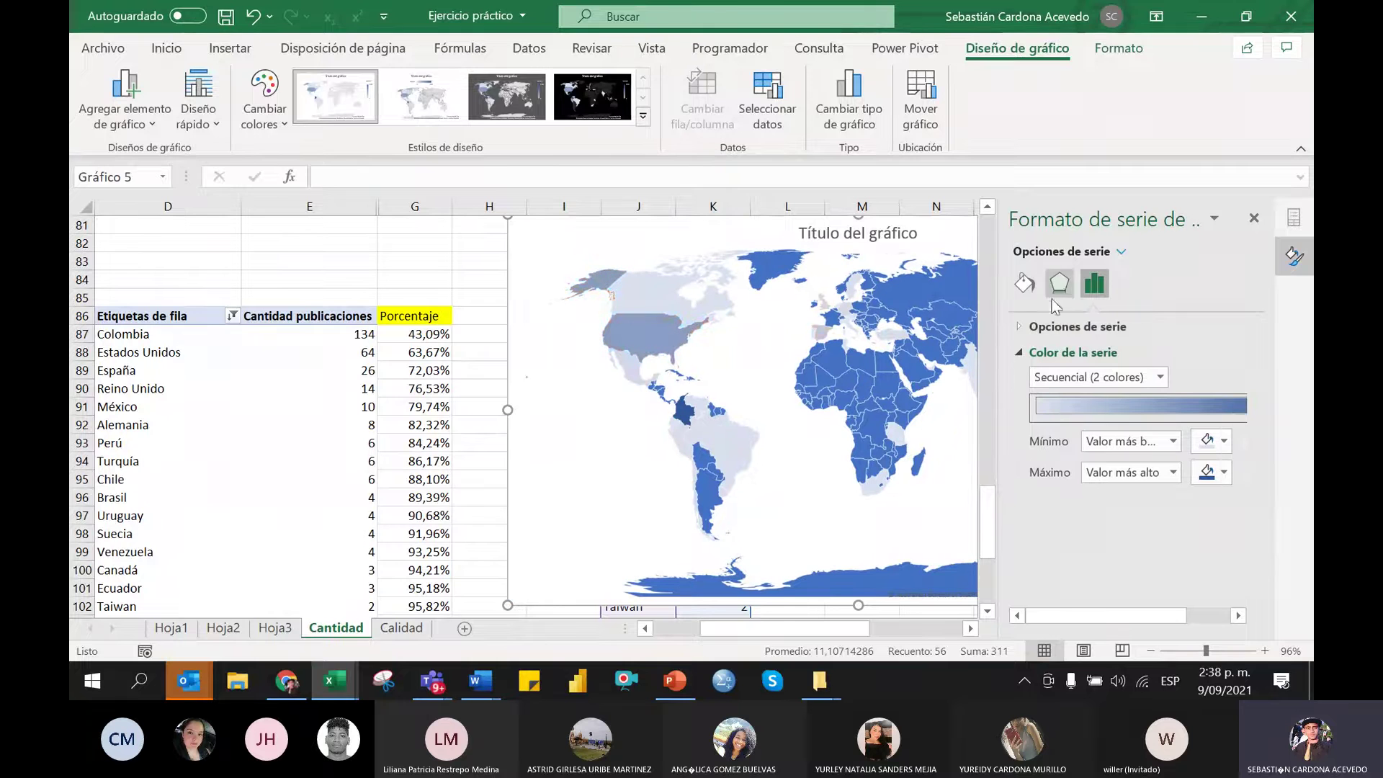
Widen the series formatting pane and set the map projection to Mercator
{"action": "left_click", "coordinate": [1078, 326]}
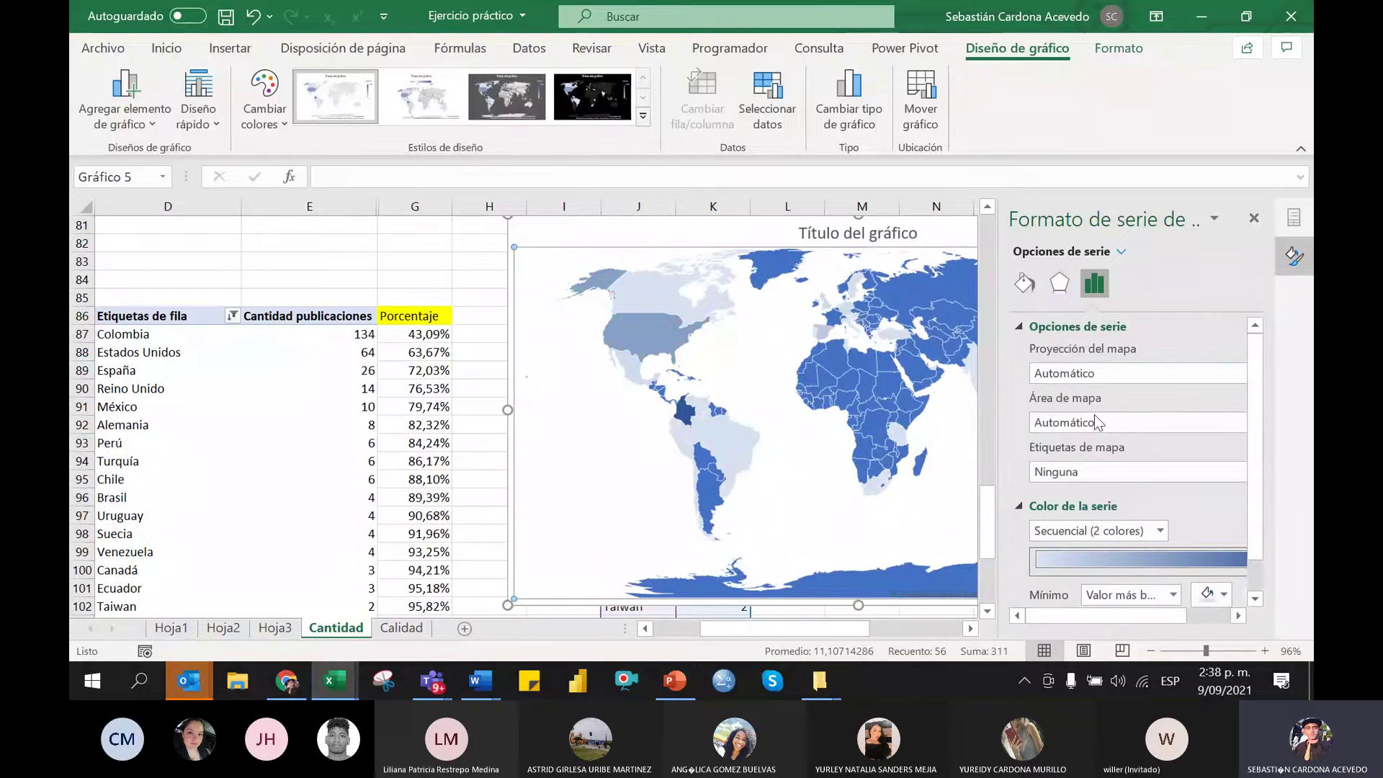
{"action": "mouse_move", "coordinate": [1106, 615]}
{"action": "left_mouse_down"}
{"action": "mouse_move", "coordinate": [1127, 615]}
{"action": "mouse_move", "coordinate": [1115, 616]}
{"action": "left_mouse_up"}
{"action": "left_click_drag", "start_coordinate": [997, 295], "coordinate": [928, 308]}
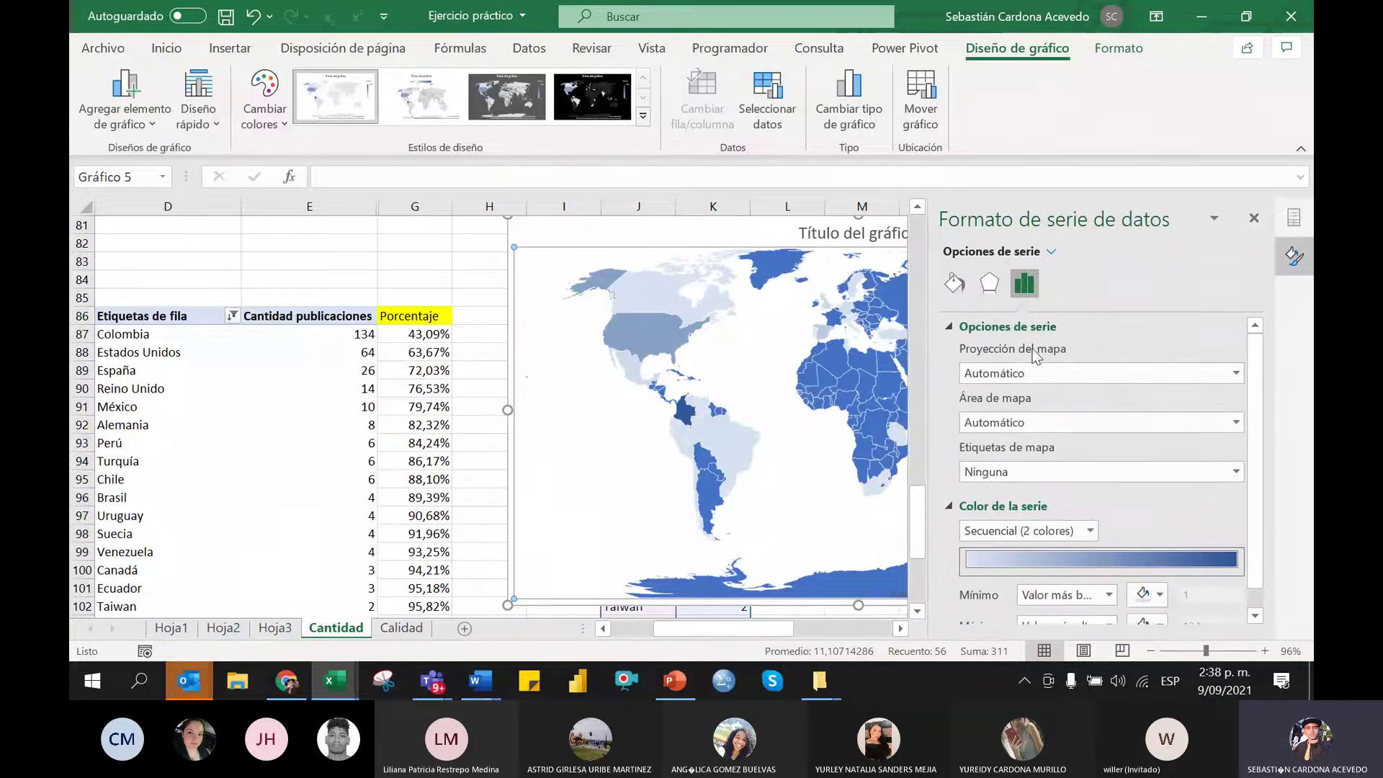
{"action": "left_click", "coordinate": [1017, 375]}
{"action": "left_click", "coordinate": [1015, 373]}
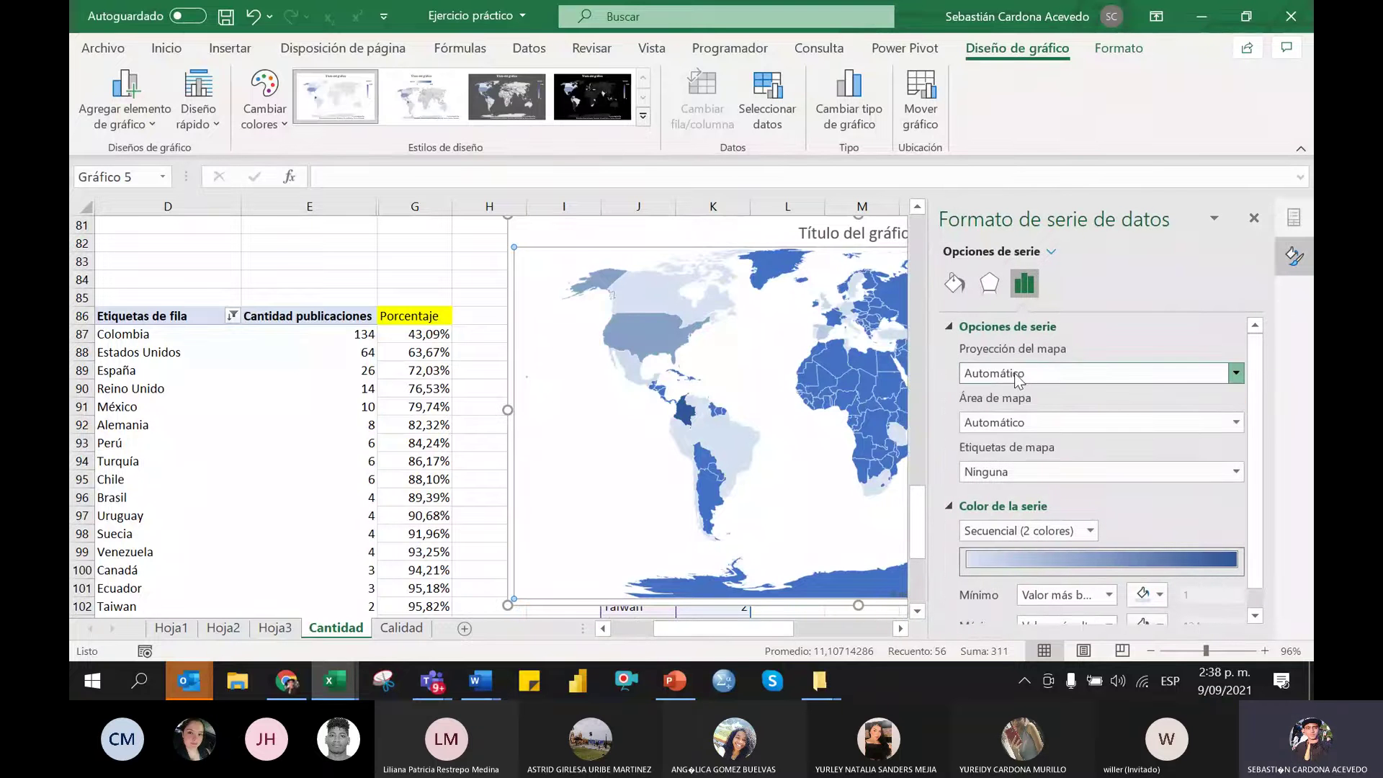
{"action": "left_click", "coordinate": [1015, 373]}
{"action": "left_click", "coordinate": [1007, 415]}
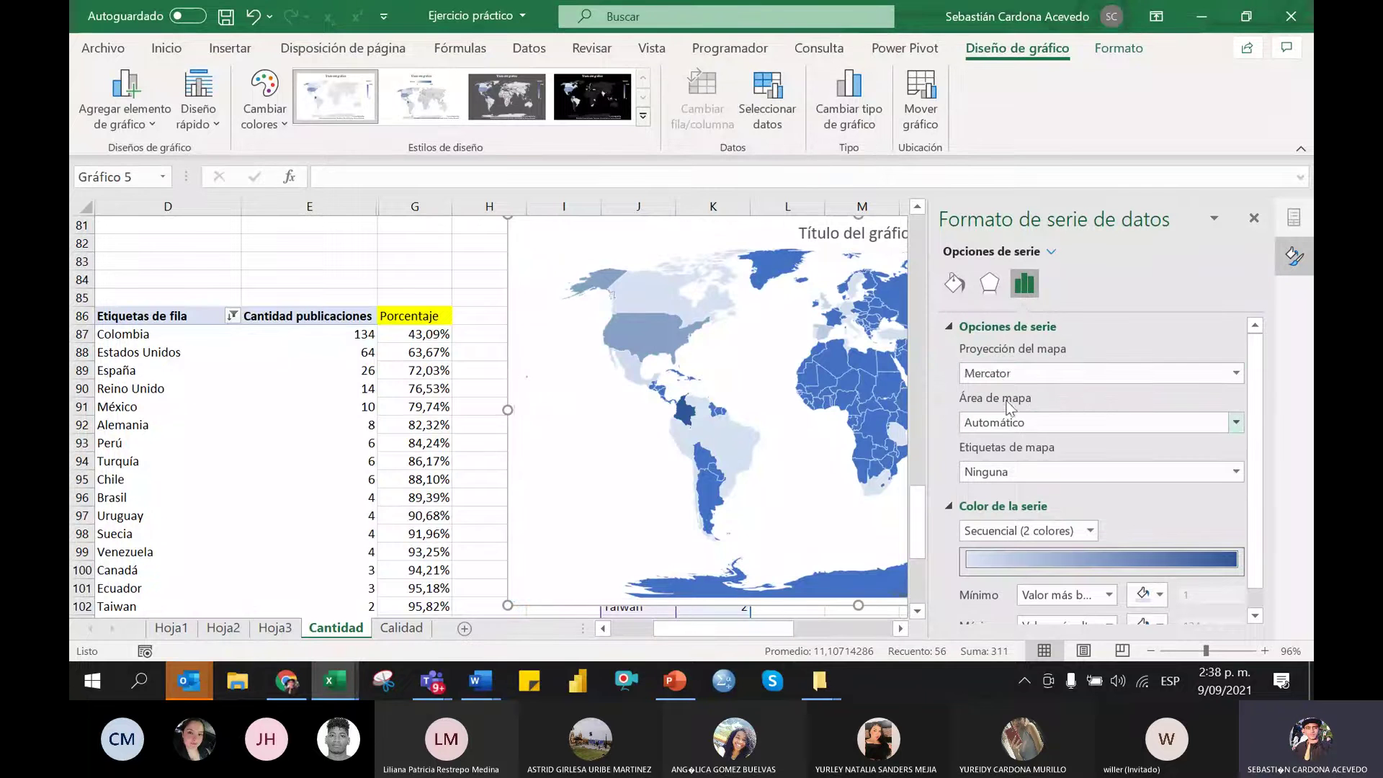
{"action": "left_click", "coordinate": [1008, 374]}
{"action": "left_click", "coordinate": [1009, 374]}
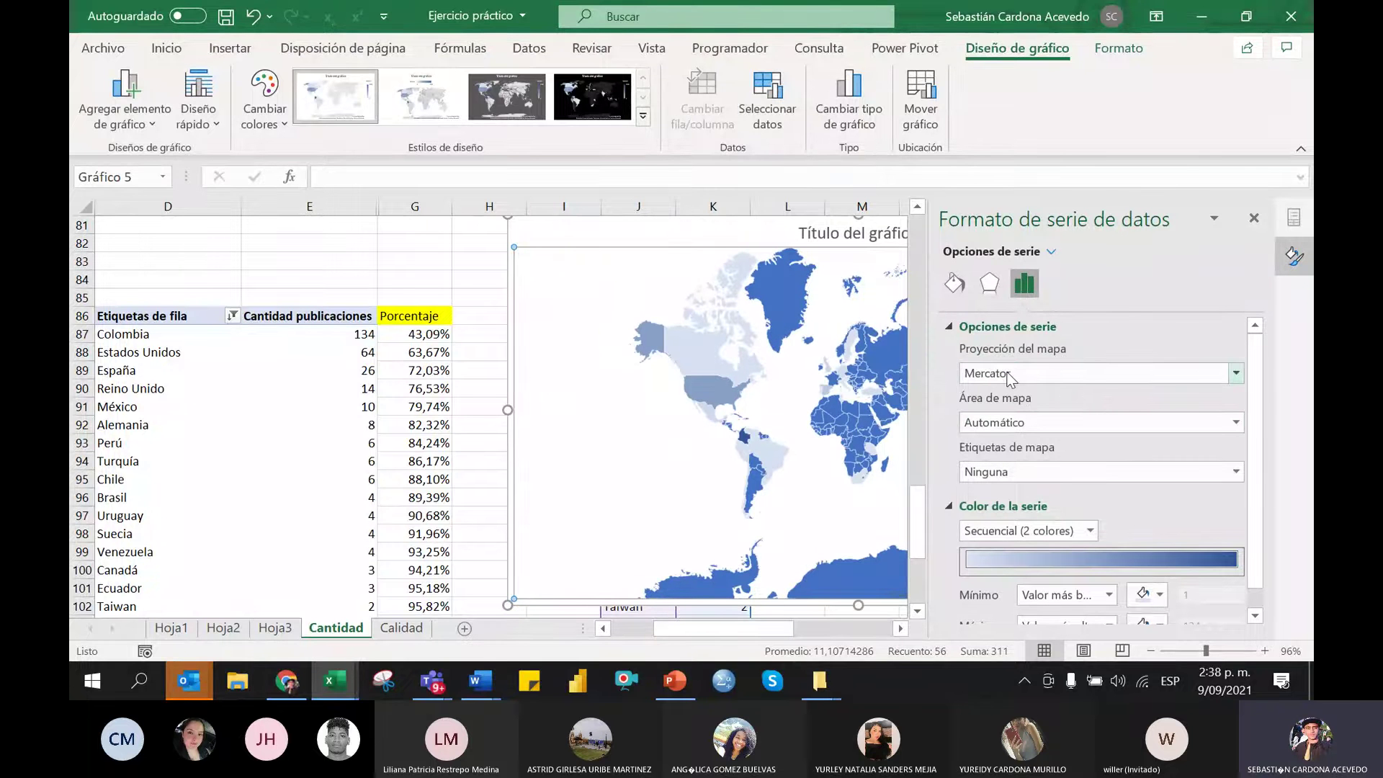
Move the map chart over columns D to L and set its map area to Solo regiones con datos
{"action": "left_click", "coordinate": [1013, 422]}
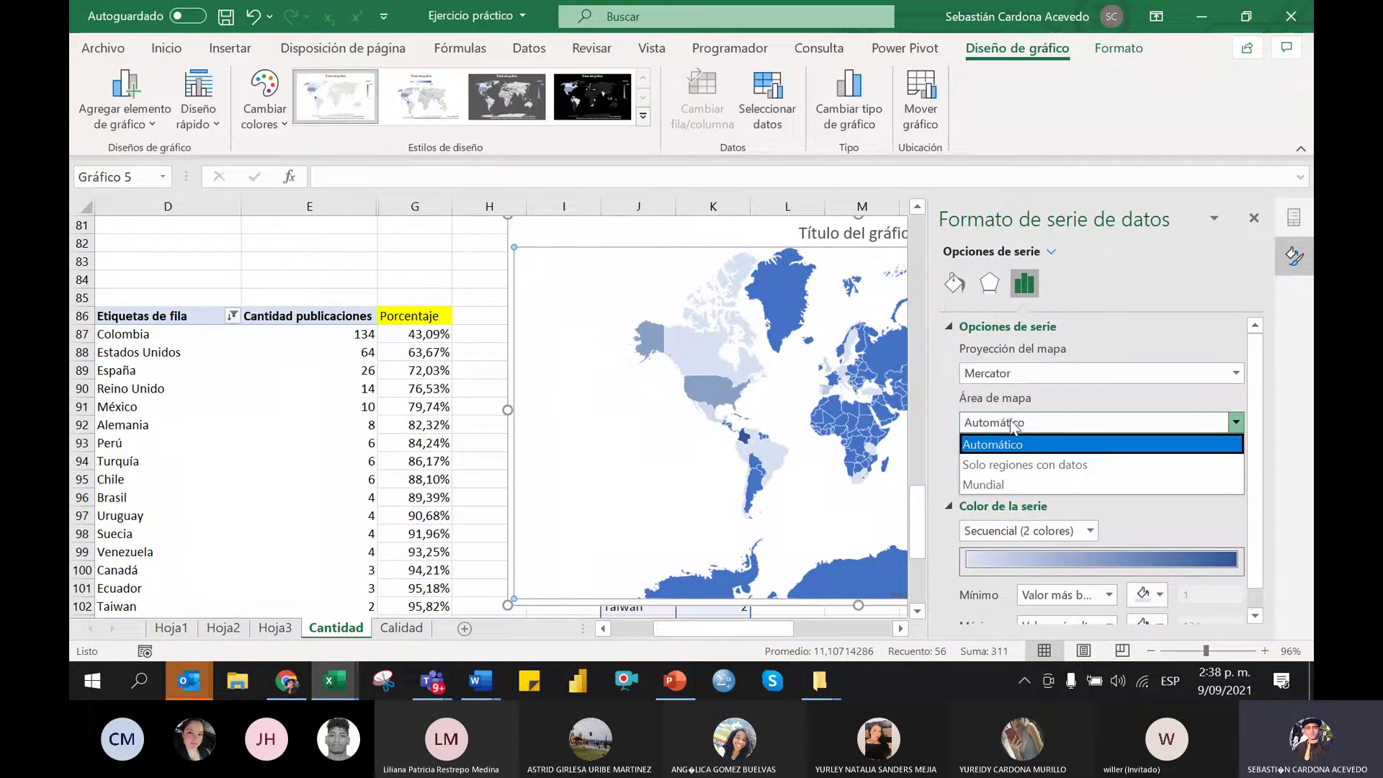
{"action": "left_click", "coordinate": [1012, 423]}
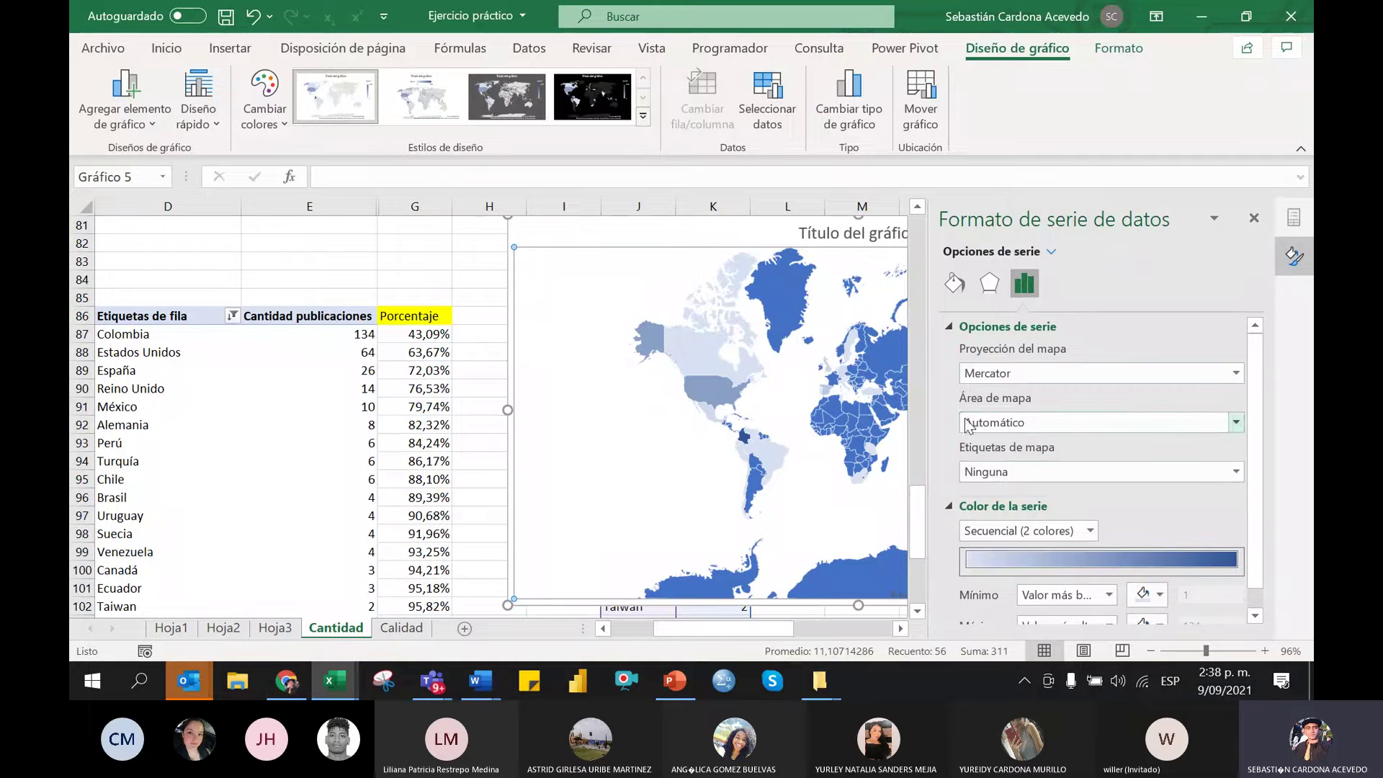
{"action": "left_click", "coordinate": [683, 273]}
{"action": "left_click_drag", "start_coordinate": [512, 241], "coordinate": [154, 263]}
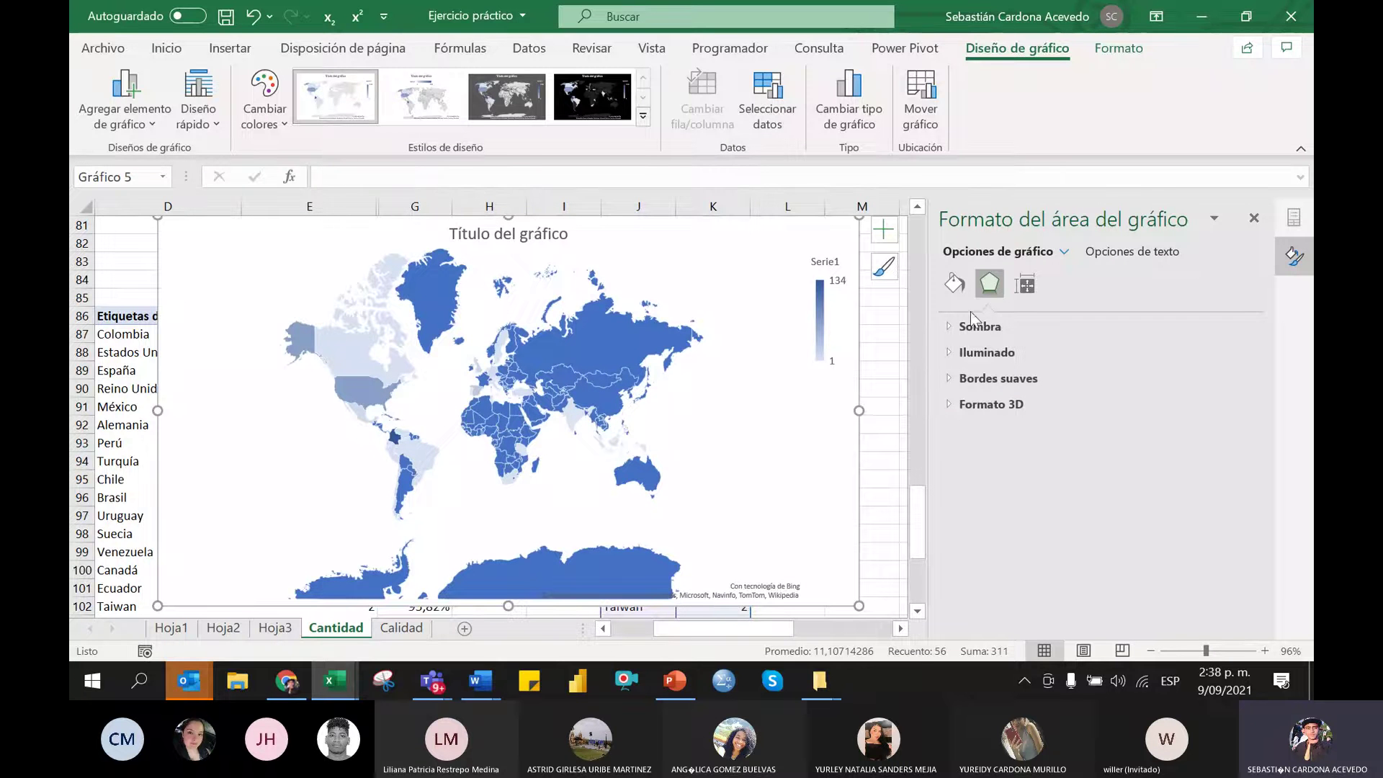
{"action": "left_click", "coordinate": [584, 328]}
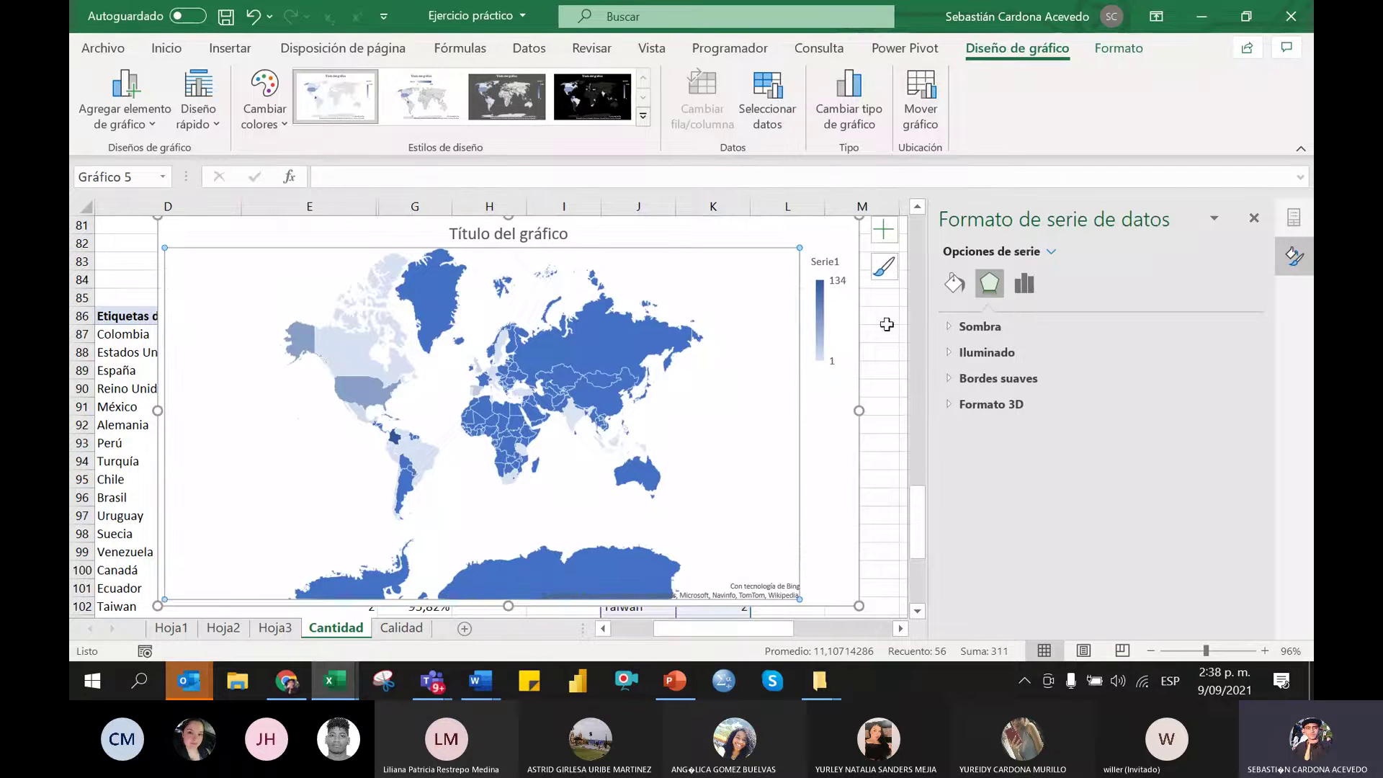
{"action": "left_click", "coordinate": [1024, 283]}
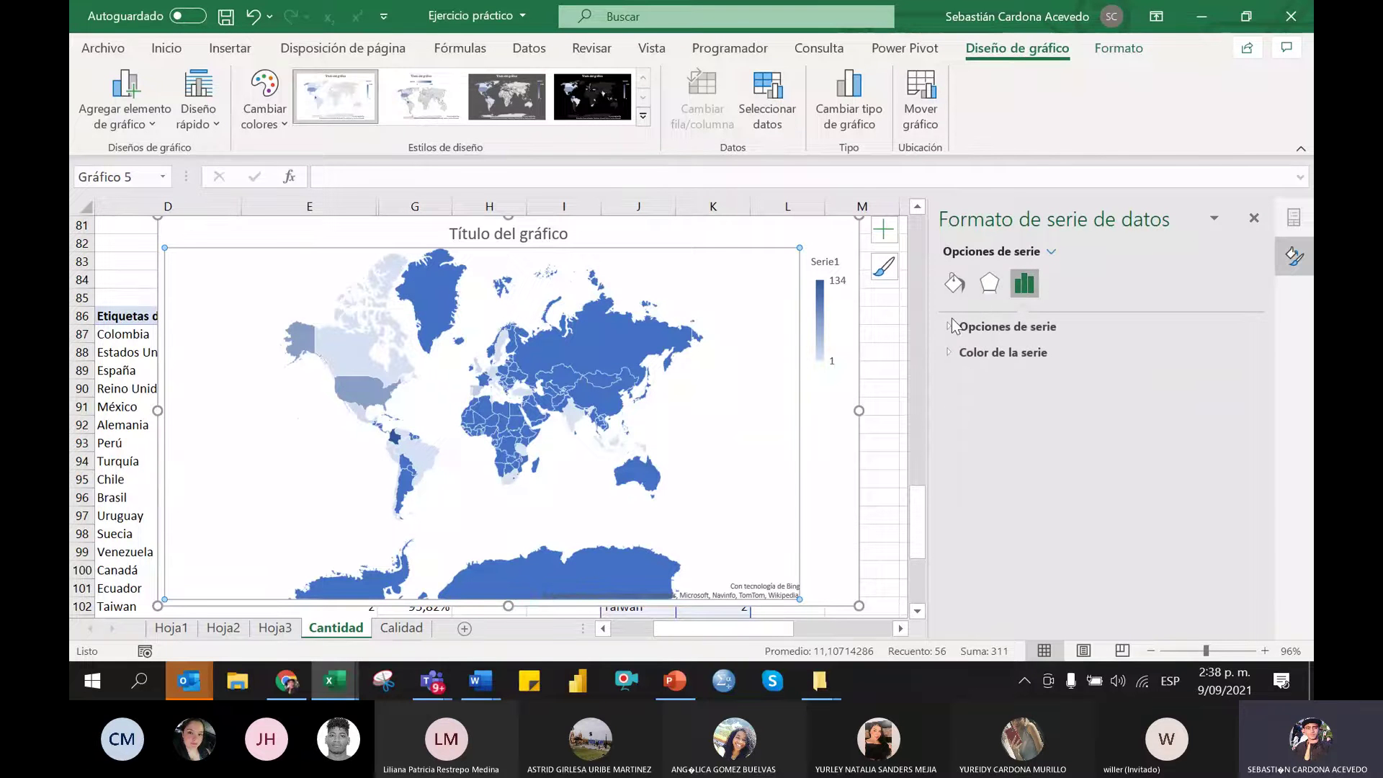
{"action": "left_click", "coordinate": [950, 327]}
{"action": "left_click", "coordinate": [973, 424]}
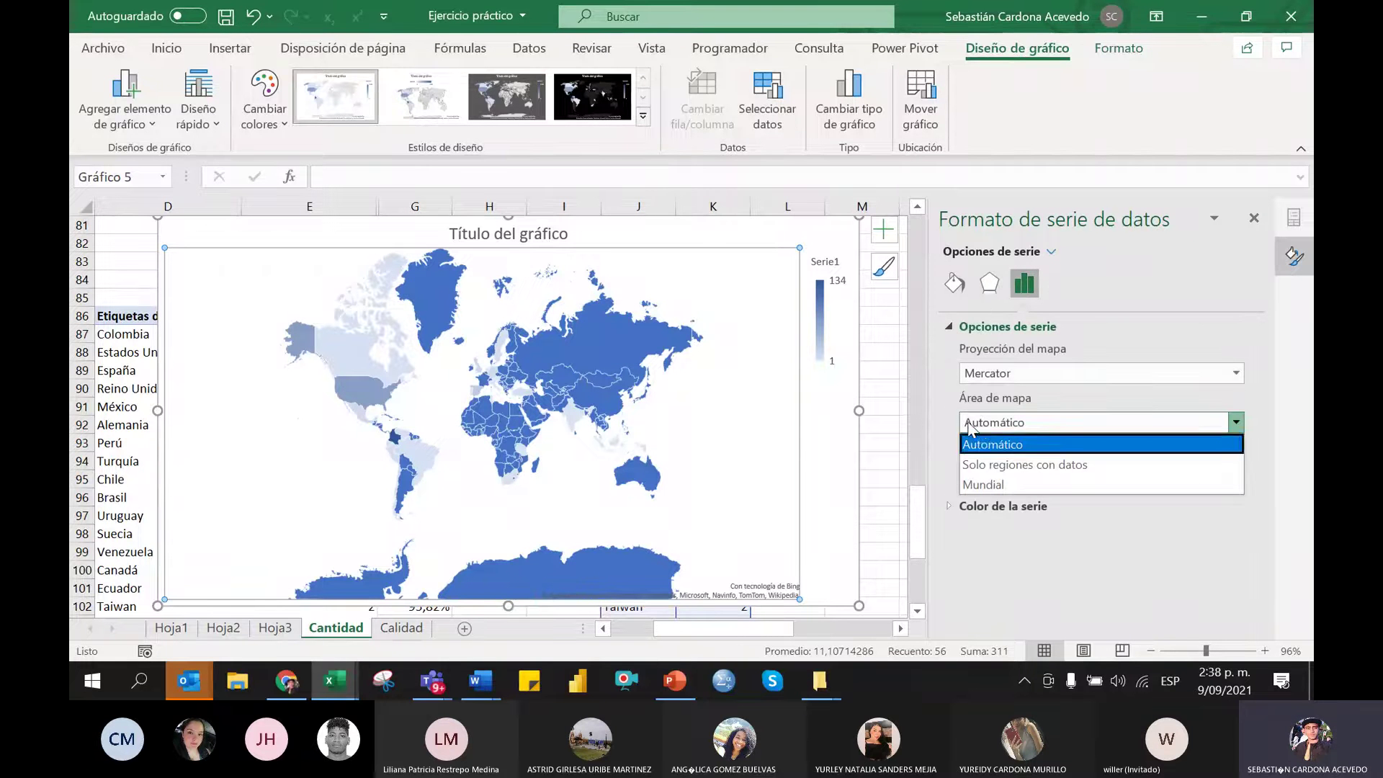
{"action": "left_click", "coordinate": [995, 465]}
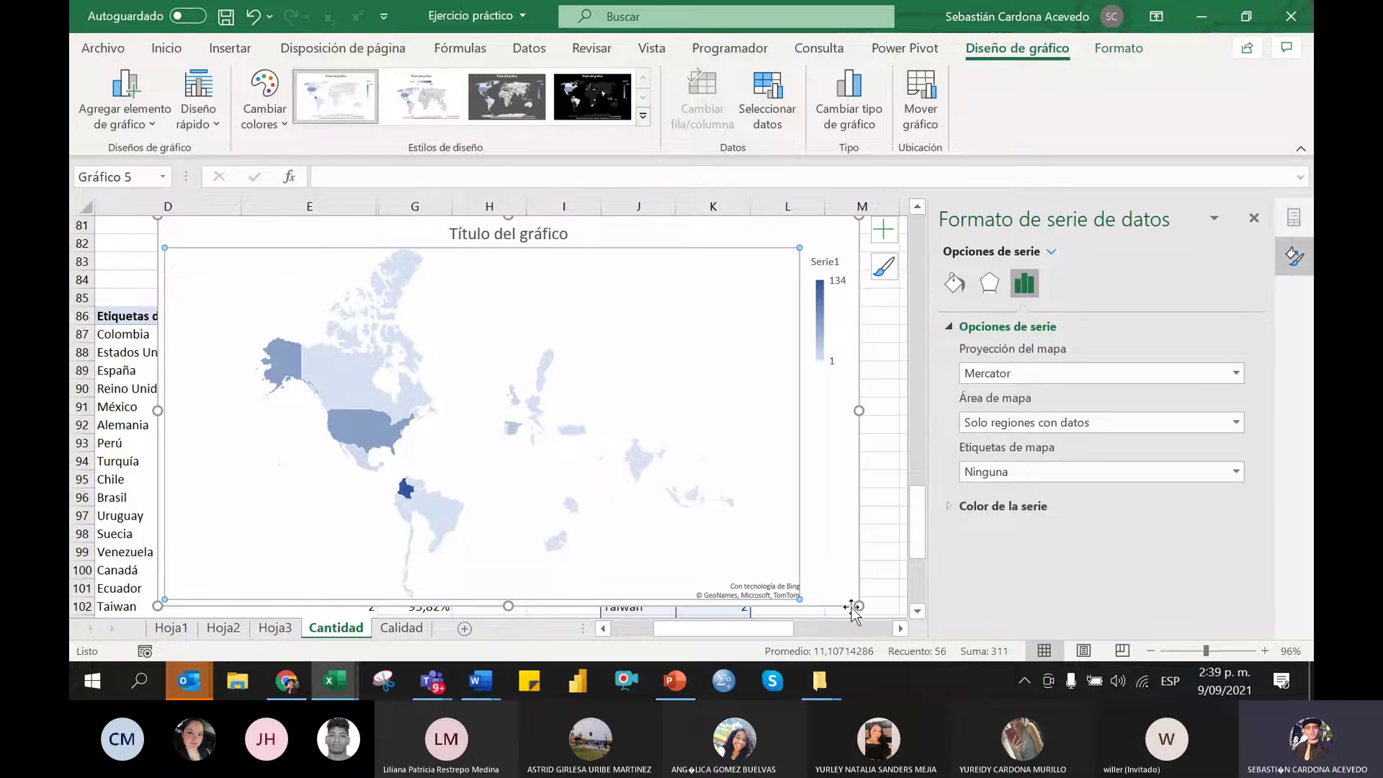
Try the Solo mejor ajustadas map labels on the chart, and set the labels back to Ninguna
{"action": "left_click_drag", "start_coordinate": [862, 609], "coordinate": [863, 610]}
{"action": "left_click", "coordinate": [987, 472]}
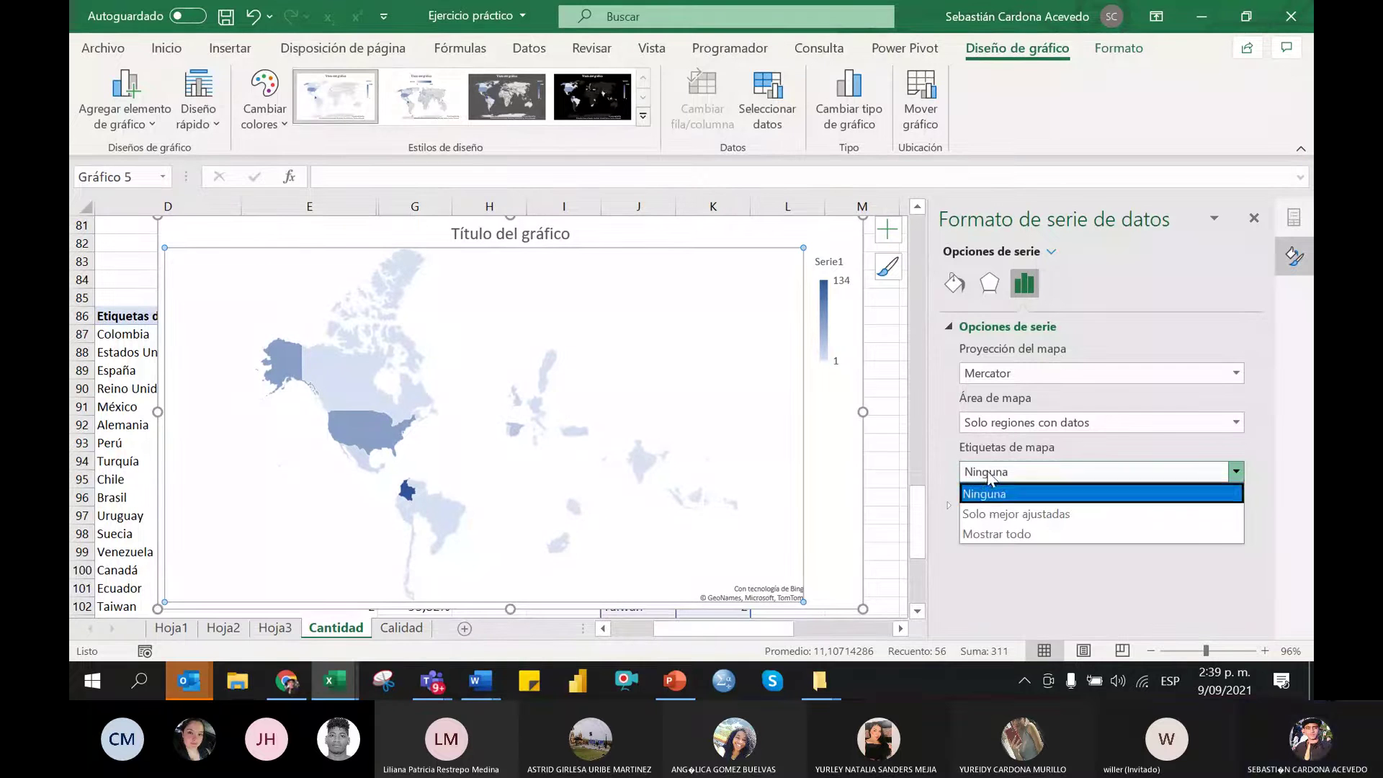
{"action": "left_click", "coordinate": [1003, 514]}
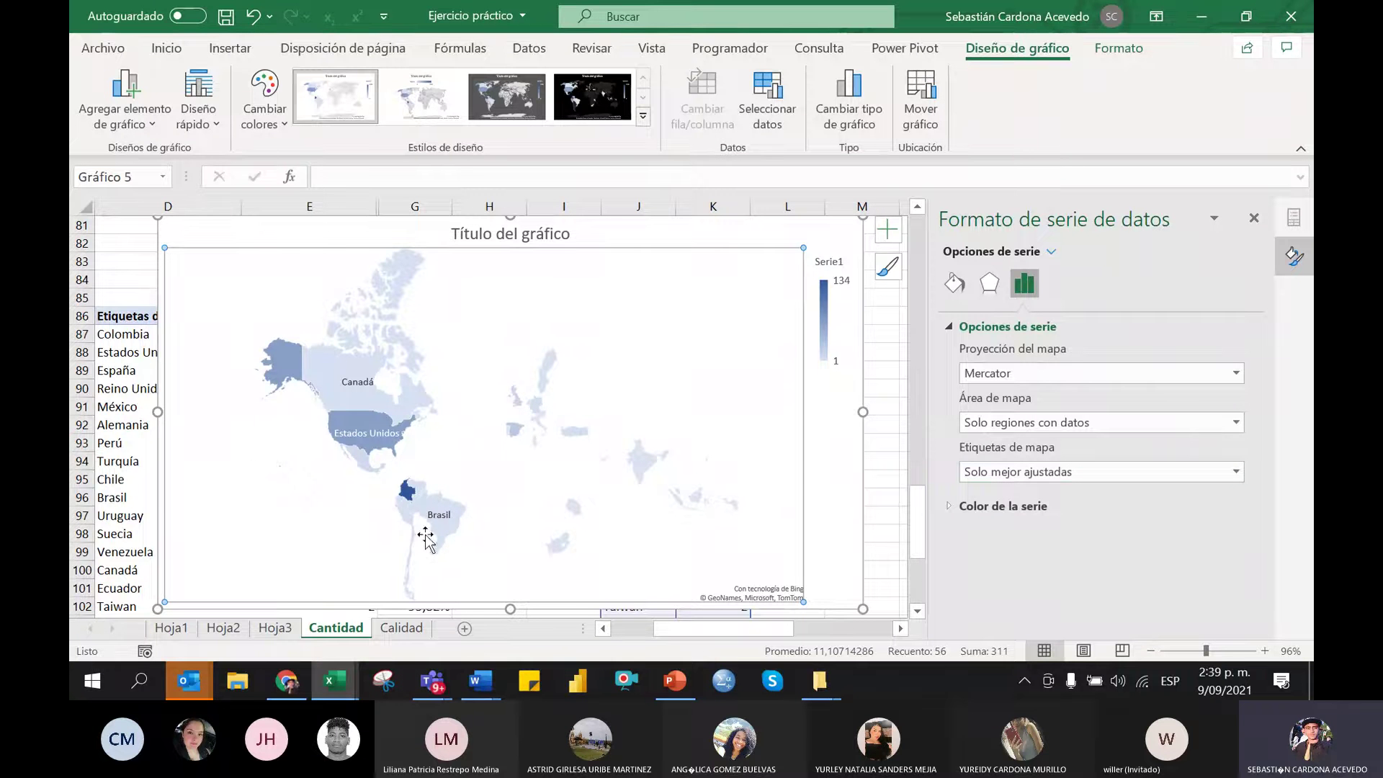
{"action": "left_click", "coordinate": [962, 470]}
{"action": "left_click", "coordinate": [990, 491]}
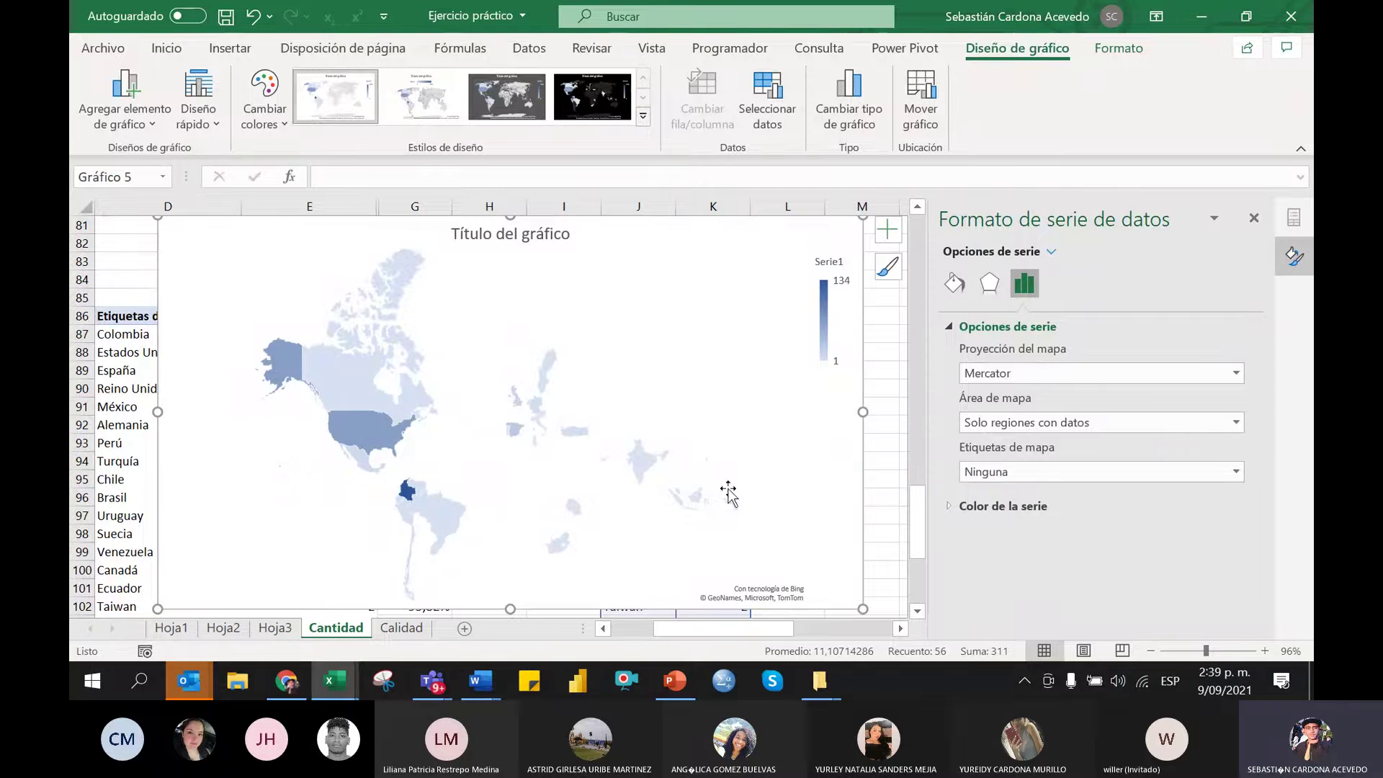
Move the map chart beside the copied País and Publicaciones data, with its upper corner at about column L, row 86
{"action": "scroll", "coordinate": [365, 408], "scroll_direction": "up", "scroll_amount": 3}
{"action": "scroll", "coordinate": [368, 408], "scroll_direction": "down", "scroll_amount": 3}
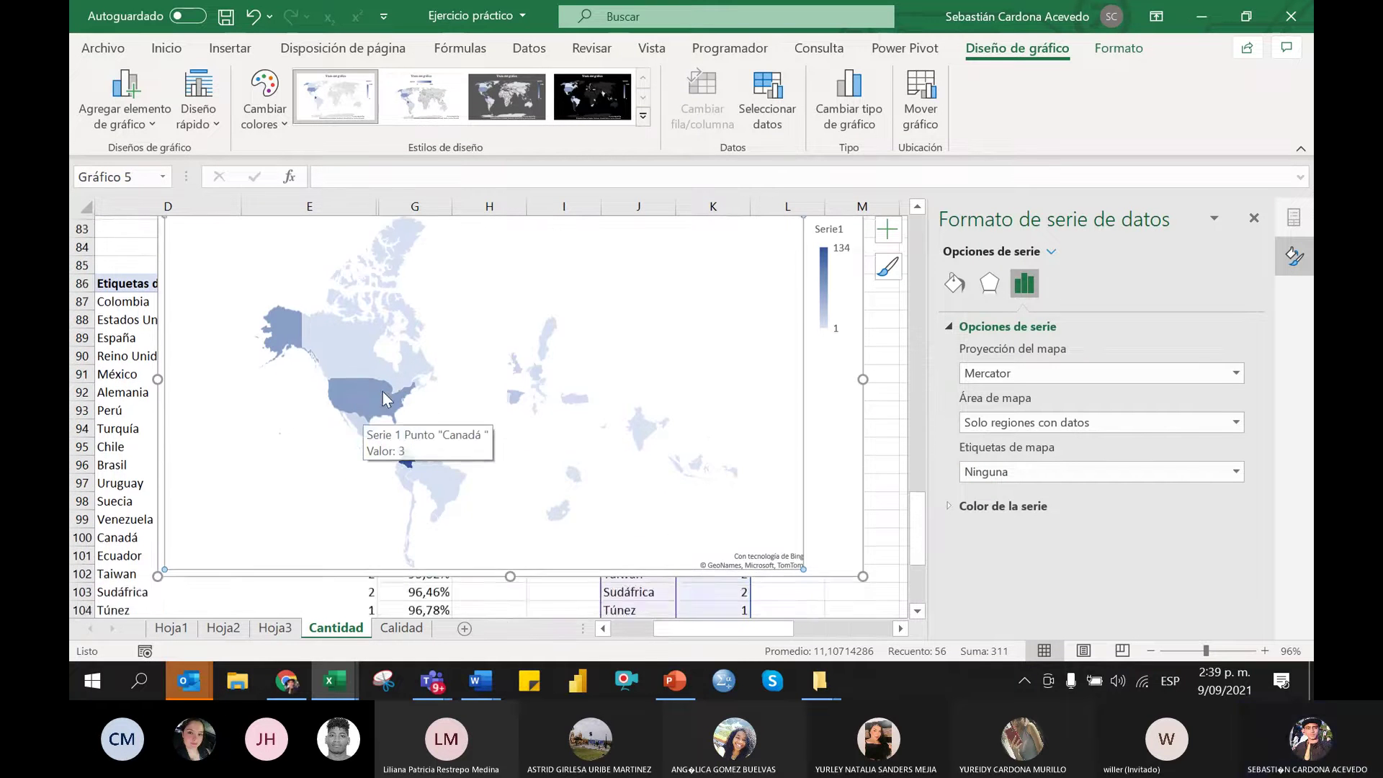
{"action": "scroll", "coordinate": [511, 328], "scroll_direction": "up", "scroll_amount": 2}
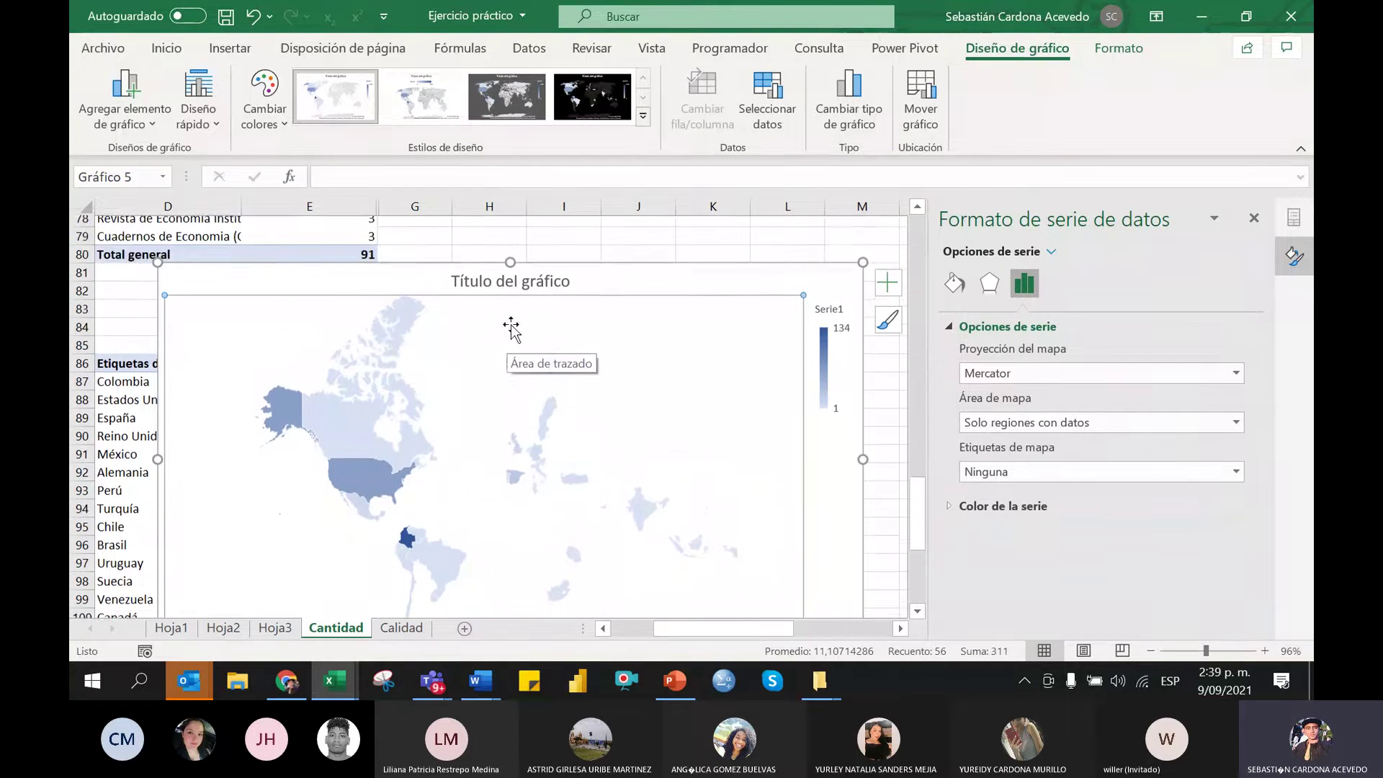
{"action": "scroll", "coordinate": [511, 328], "scroll_direction": "down", "scroll_amount": 1}
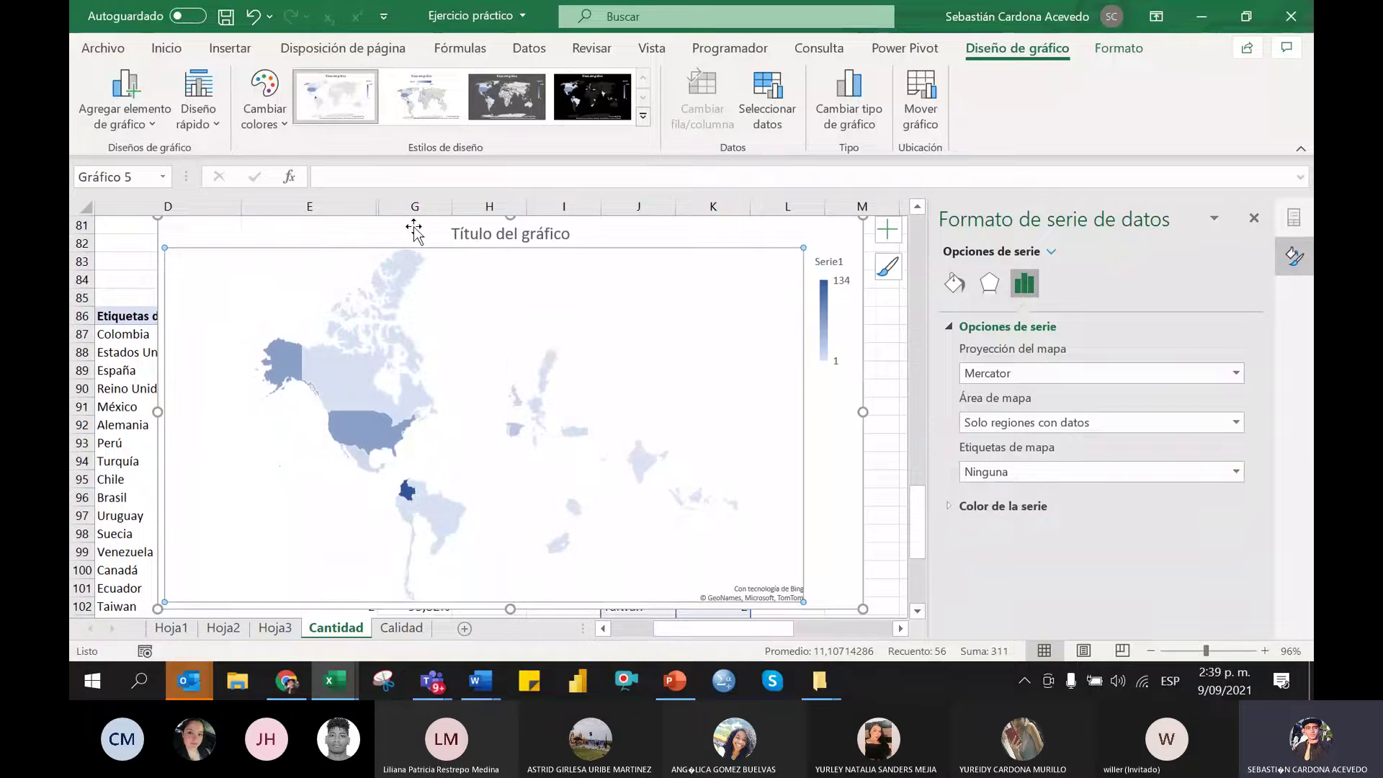
{"action": "left_click_drag", "start_coordinate": [415, 228], "coordinate": [753, 312]}
{"action": "left_click_drag", "start_coordinate": [517, 311], "coordinate": [804, 319]}
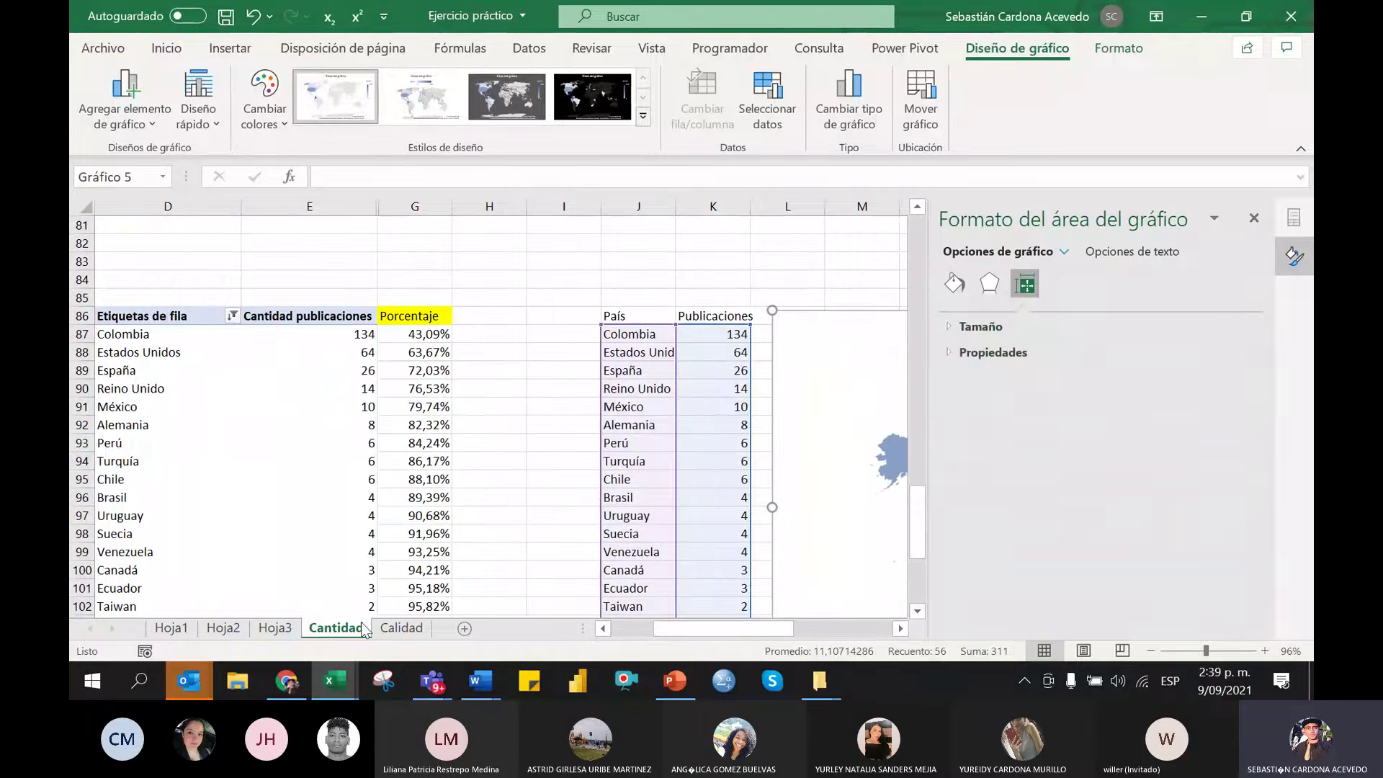
Switch to the Calidad sheet and close the shape formatting and PivotTable fields panes
{"action": "left_click", "coordinate": [402, 628]}
{"action": "left_click", "coordinate": [337, 444]}
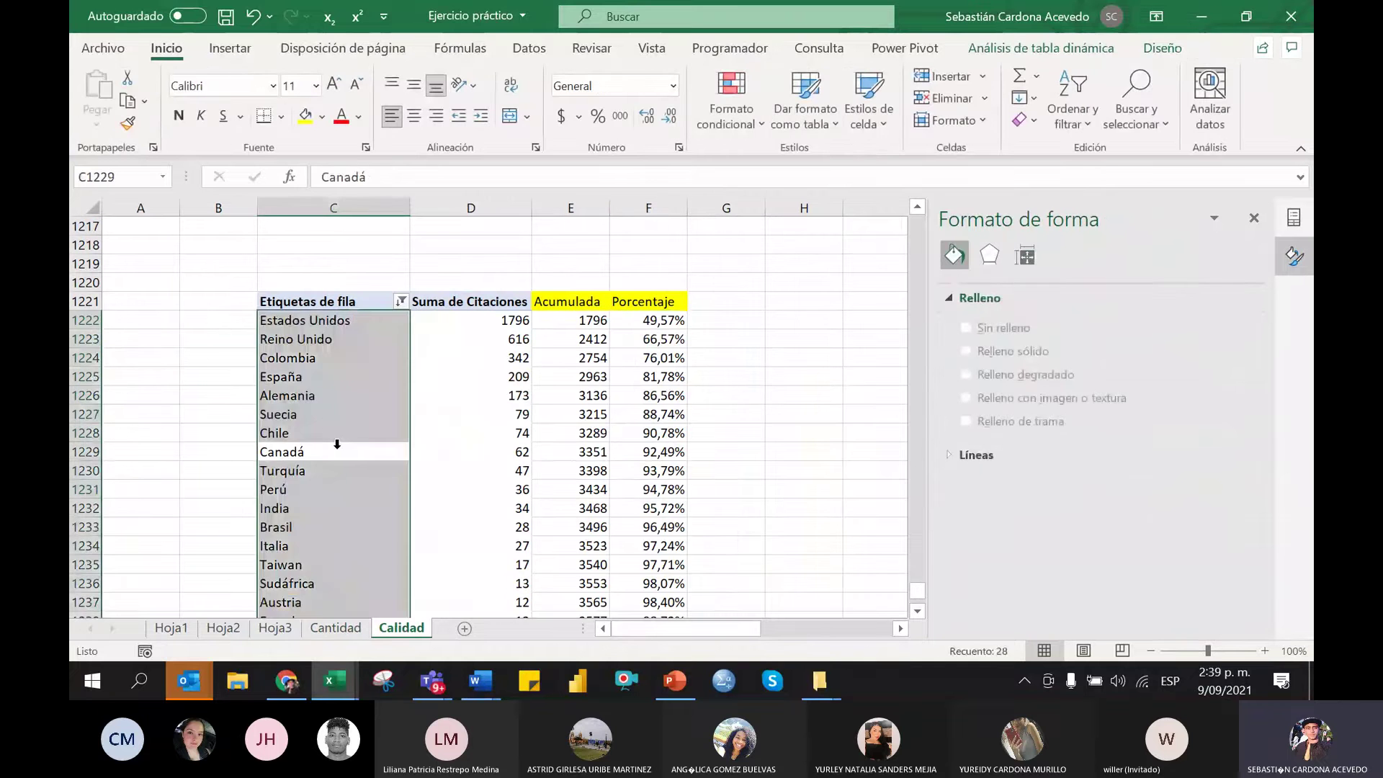
{"action": "left_click", "coordinate": [358, 437]}
{"action": "left_click", "coordinate": [318, 330]}
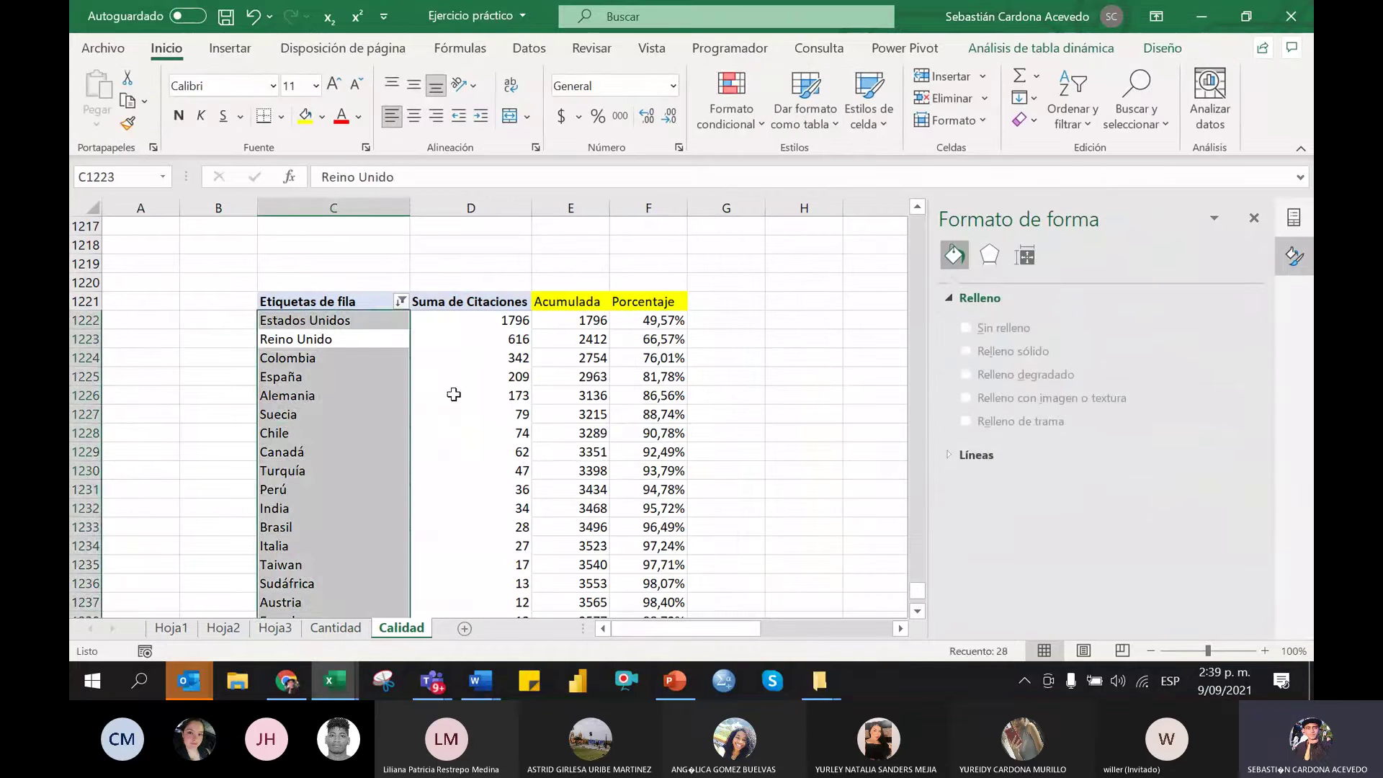
{"action": "left_click", "coordinate": [454, 394]}
{"action": "left_click", "coordinate": [1253, 220]}
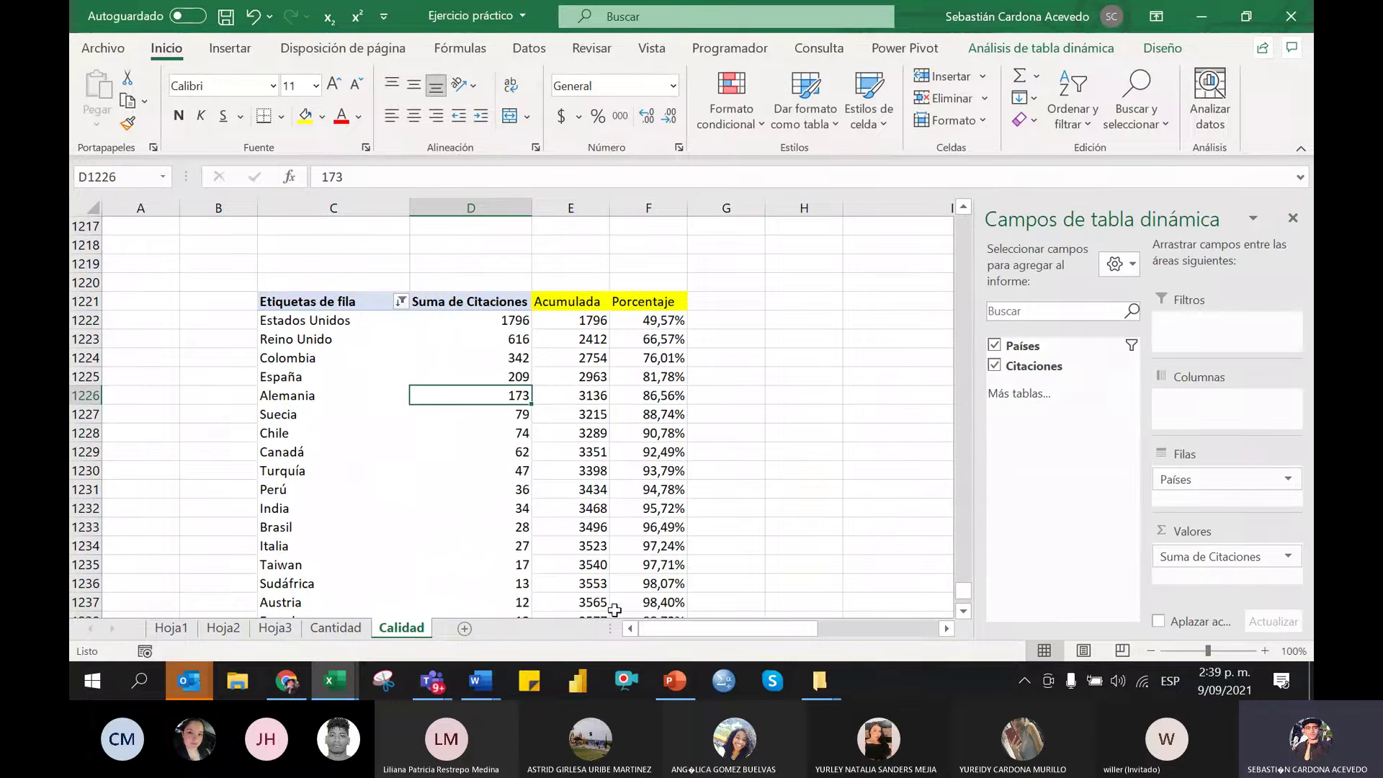
{"action": "left_click", "coordinate": [1294, 219]}
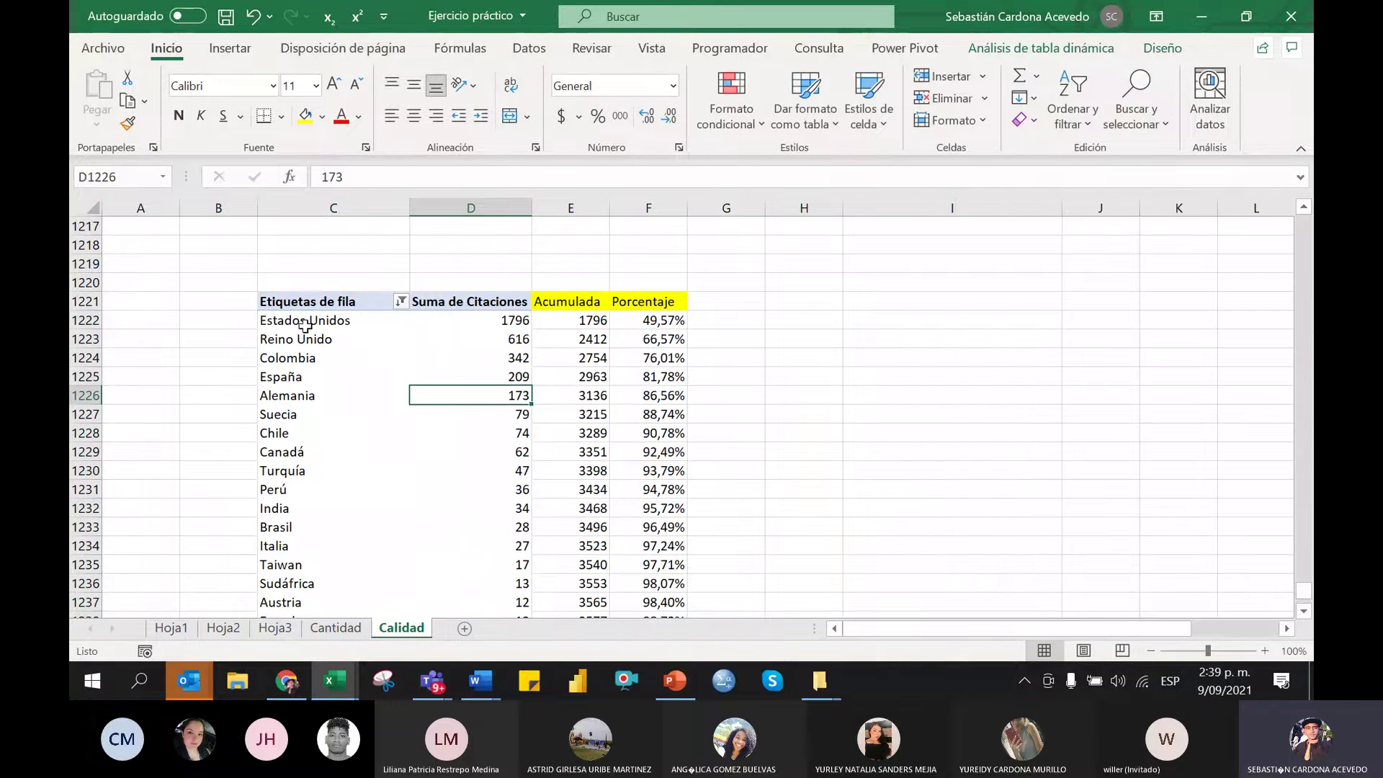
Copy the countries and their citation sums, Estados Unidos to Portugal without headings or total, to H1222
{"action": "left_click", "coordinate": [306, 324]}
{"action": "key", "text": "ctrl+shift+Right"}
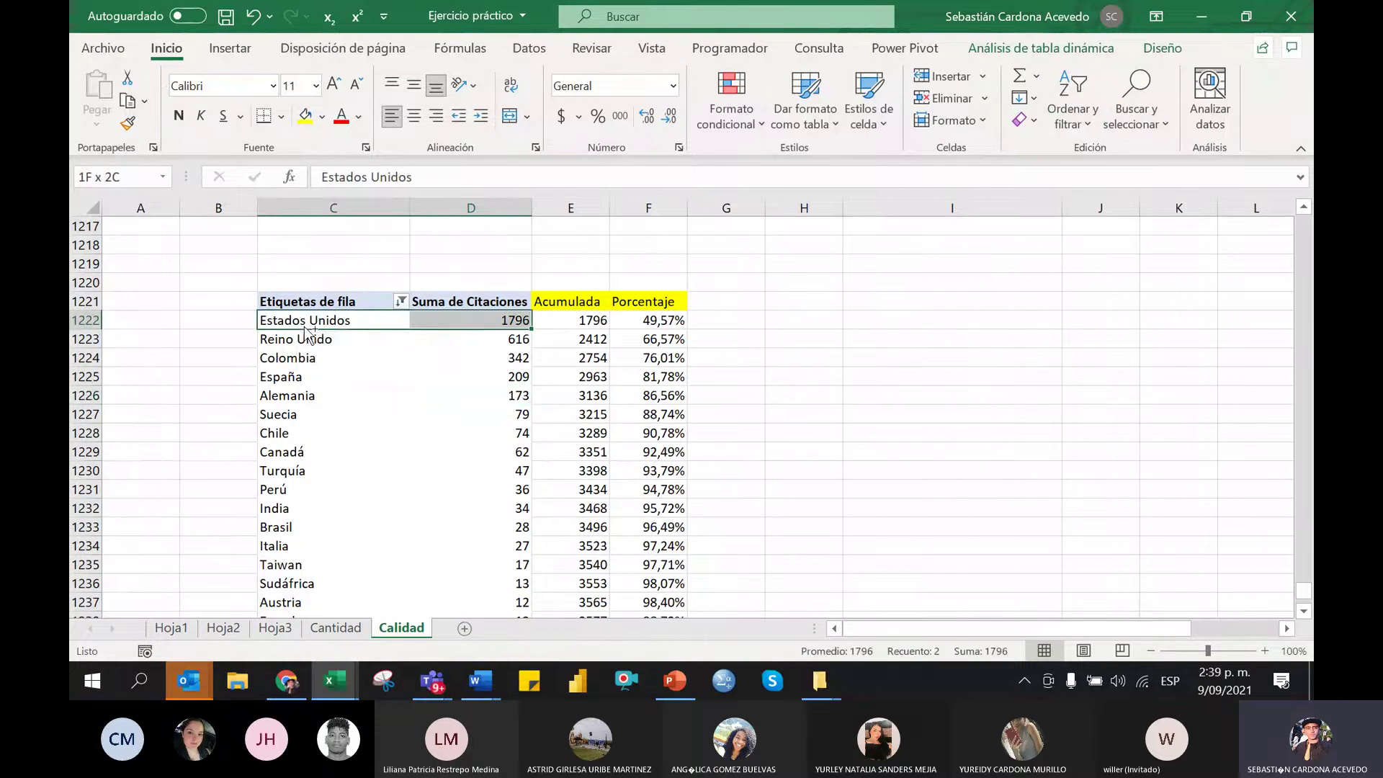
{"action": "key", "text": "ctrl+shift+Down"}
{"action": "key", "text": "ctrl+c"}
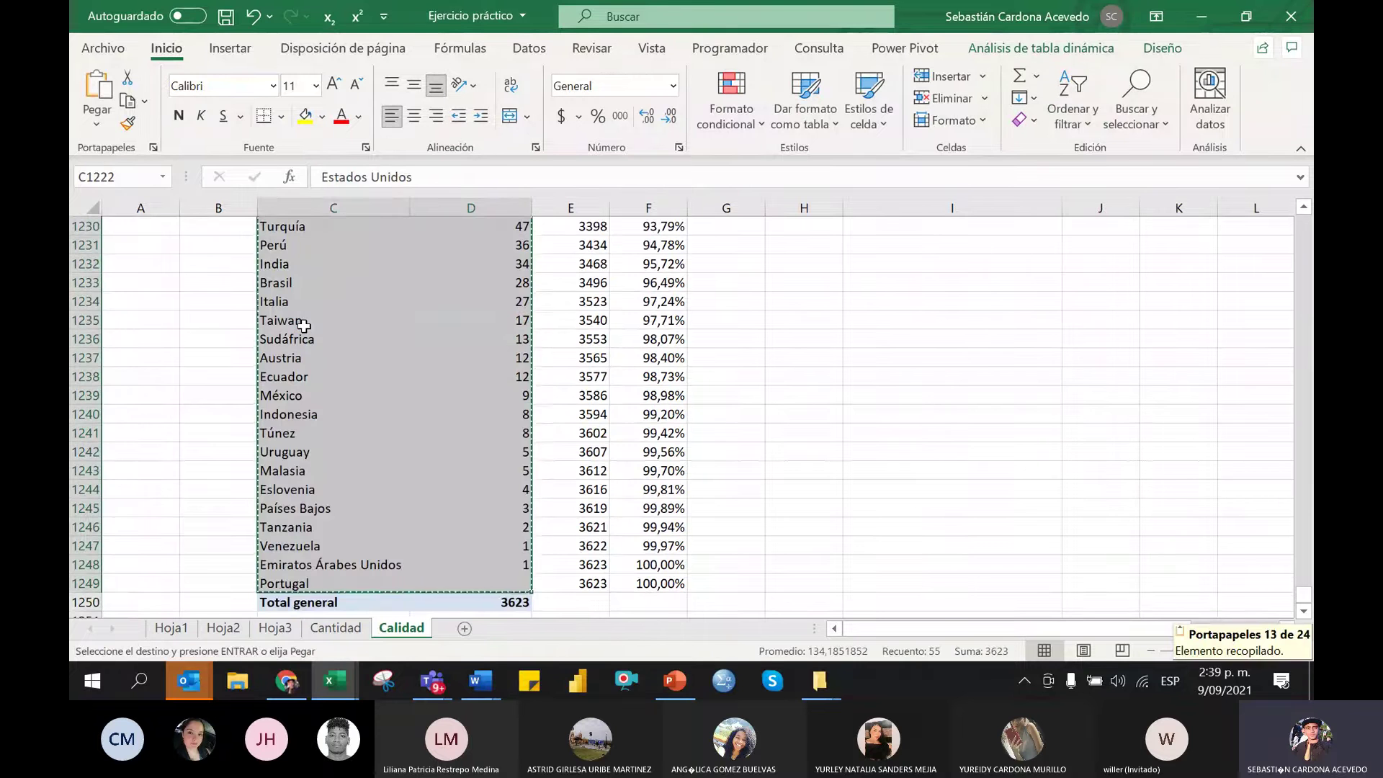
{"action": "scroll", "coordinate": [576, 350], "scroll_direction": "up", "scroll_amount": 4}
{"action": "left_click", "coordinate": [825, 289]}
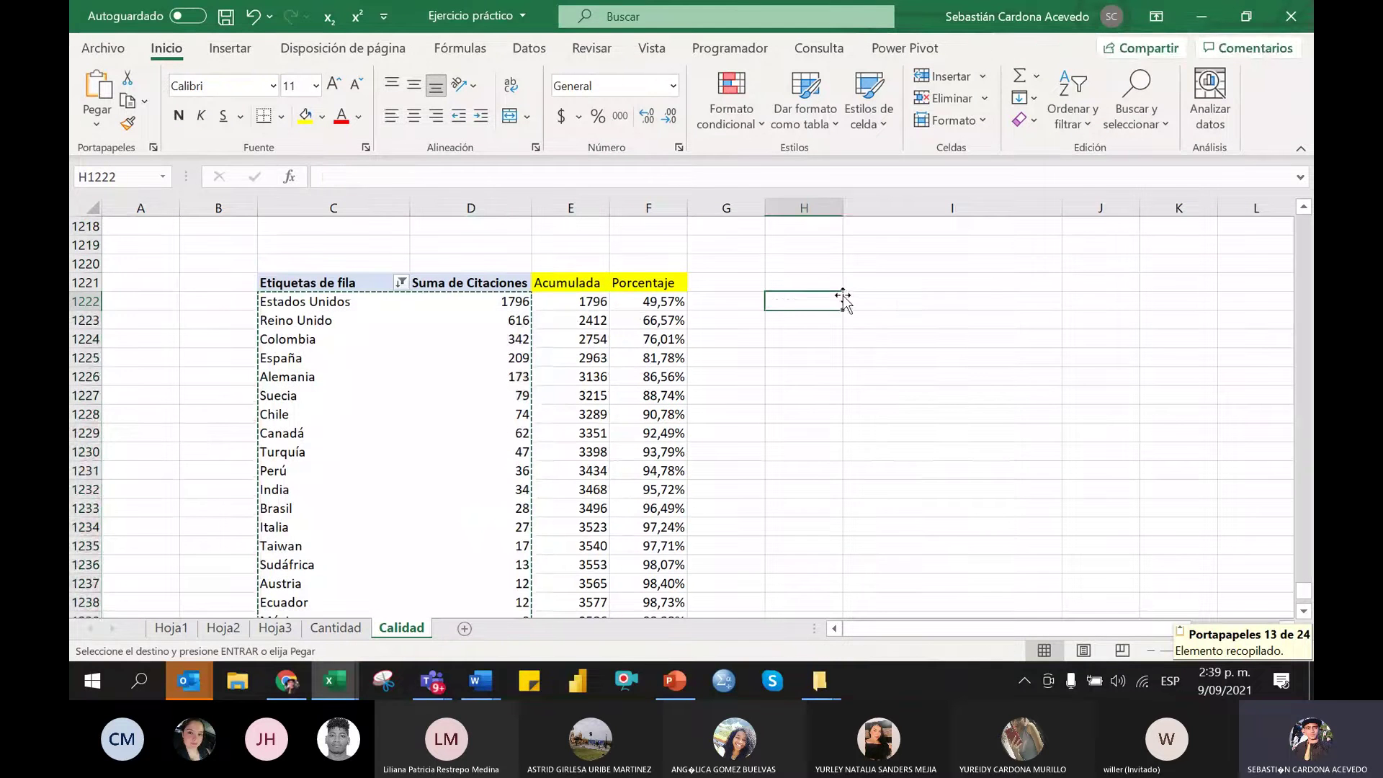
{"action": "key", "text": "ctrl+v"}
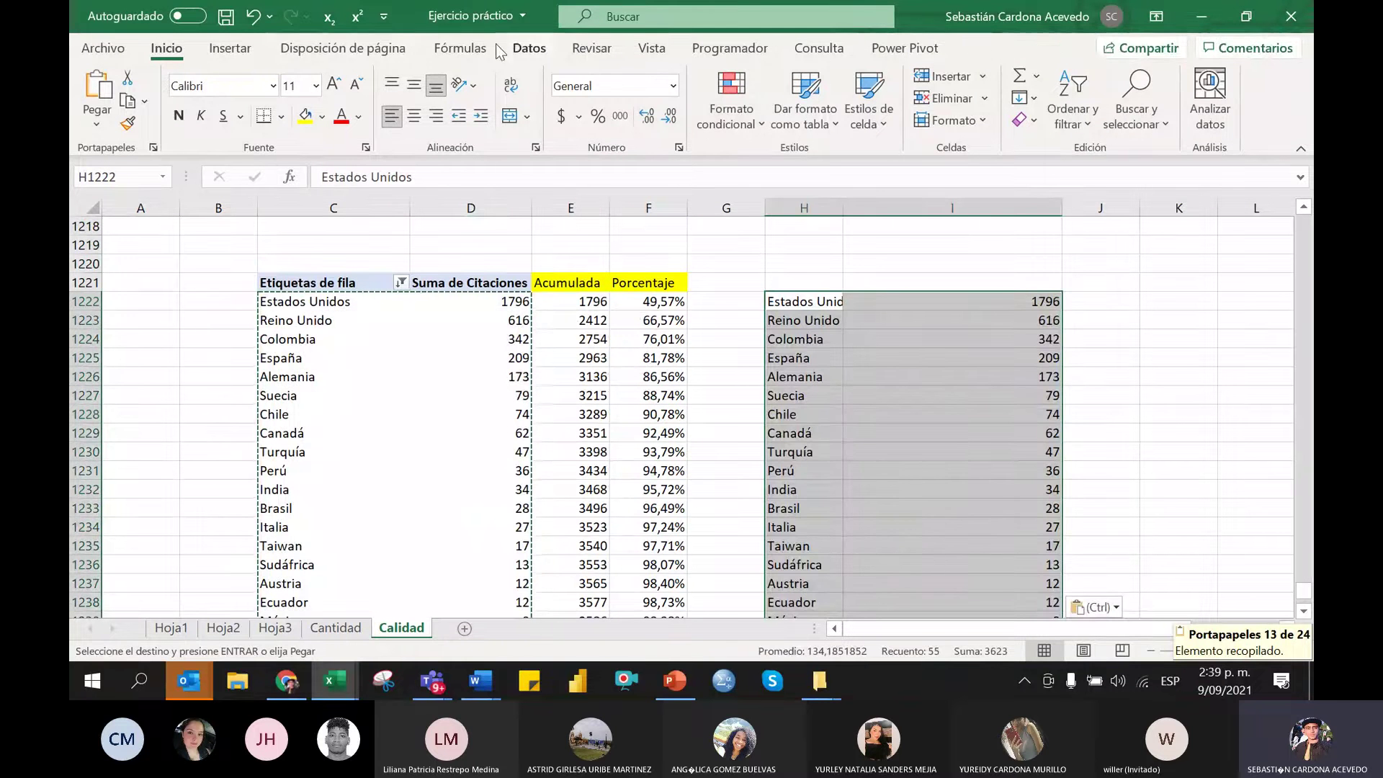
Insert a filled map chart from the copied country and citation data
{"action": "left_click", "coordinate": [230, 47]}
{"action": "left_click", "coordinate": [656, 101]}
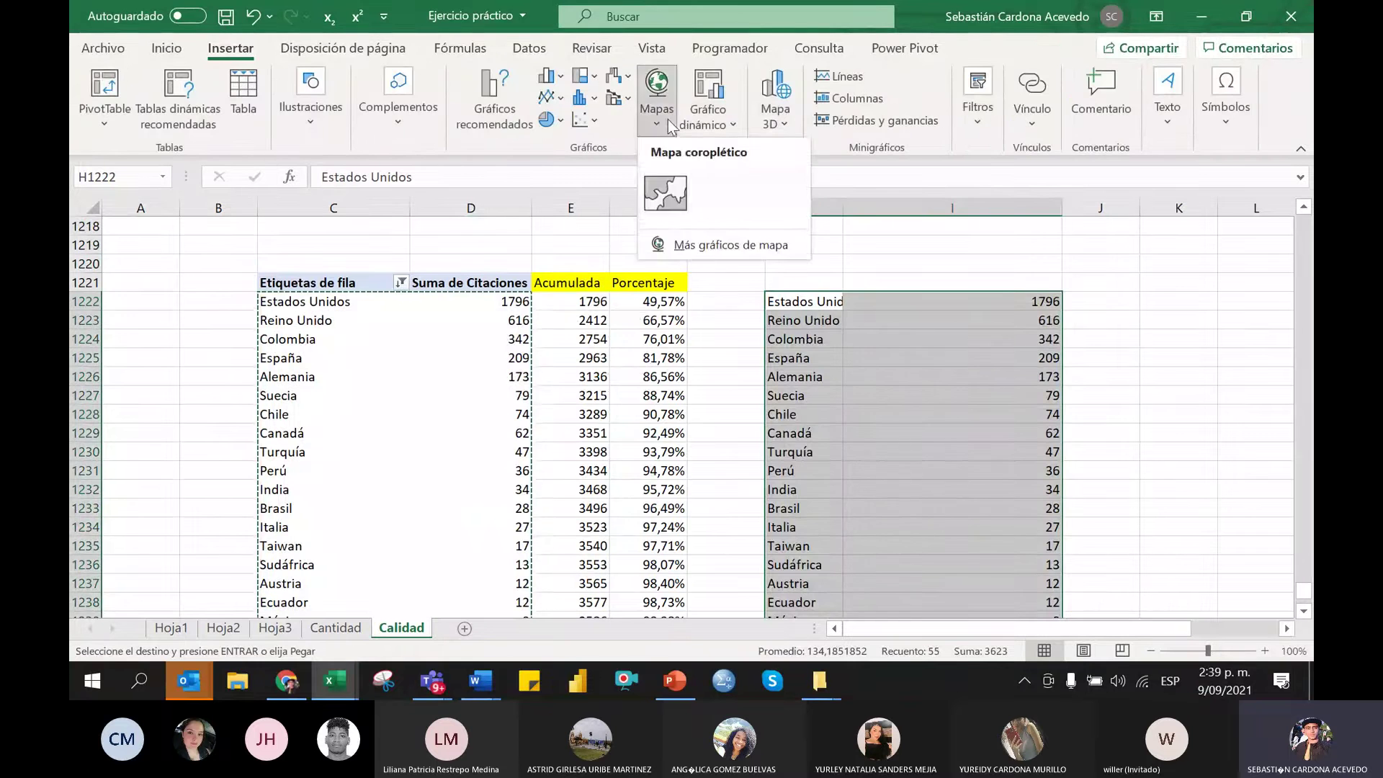
{"action": "left_click", "coordinate": [672, 187]}
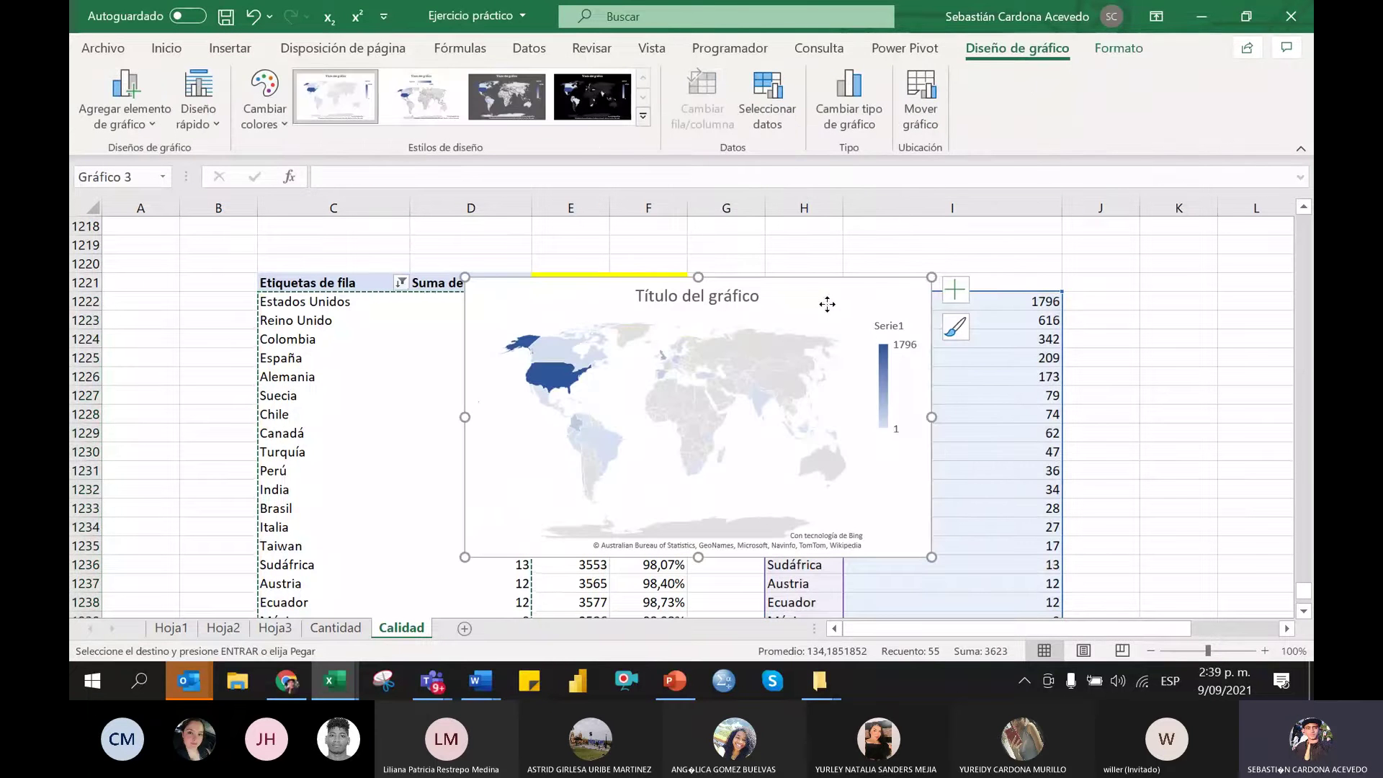
Enlarge the map chart to cover about columns D to I, rows 1219 to 1238, and apply the dark grey chart style
{"action": "left_click_drag", "start_coordinate": [931, 561], "coordinate": [997, 609]}
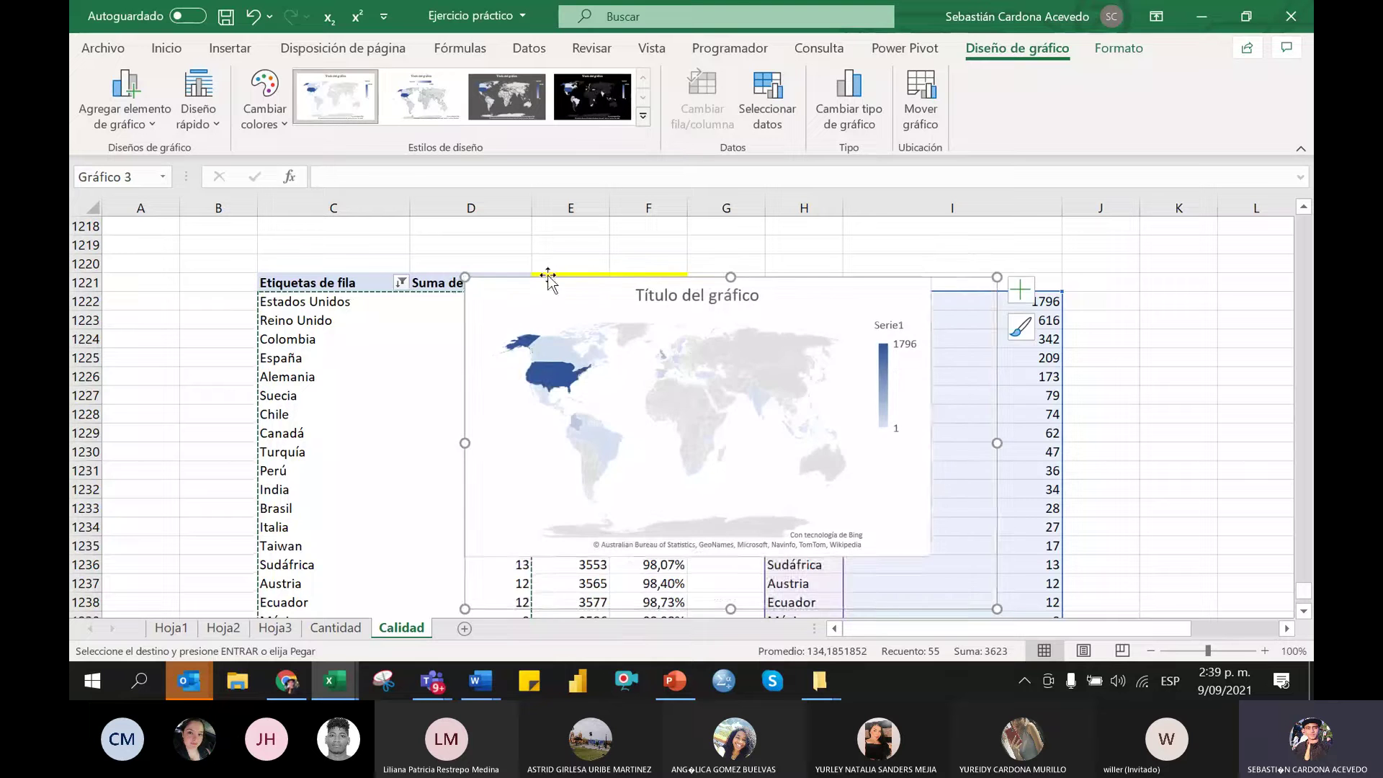
{"action": "left_click_drag", "start_coordinate": [425, 256], "coordinate": [396, 238]}
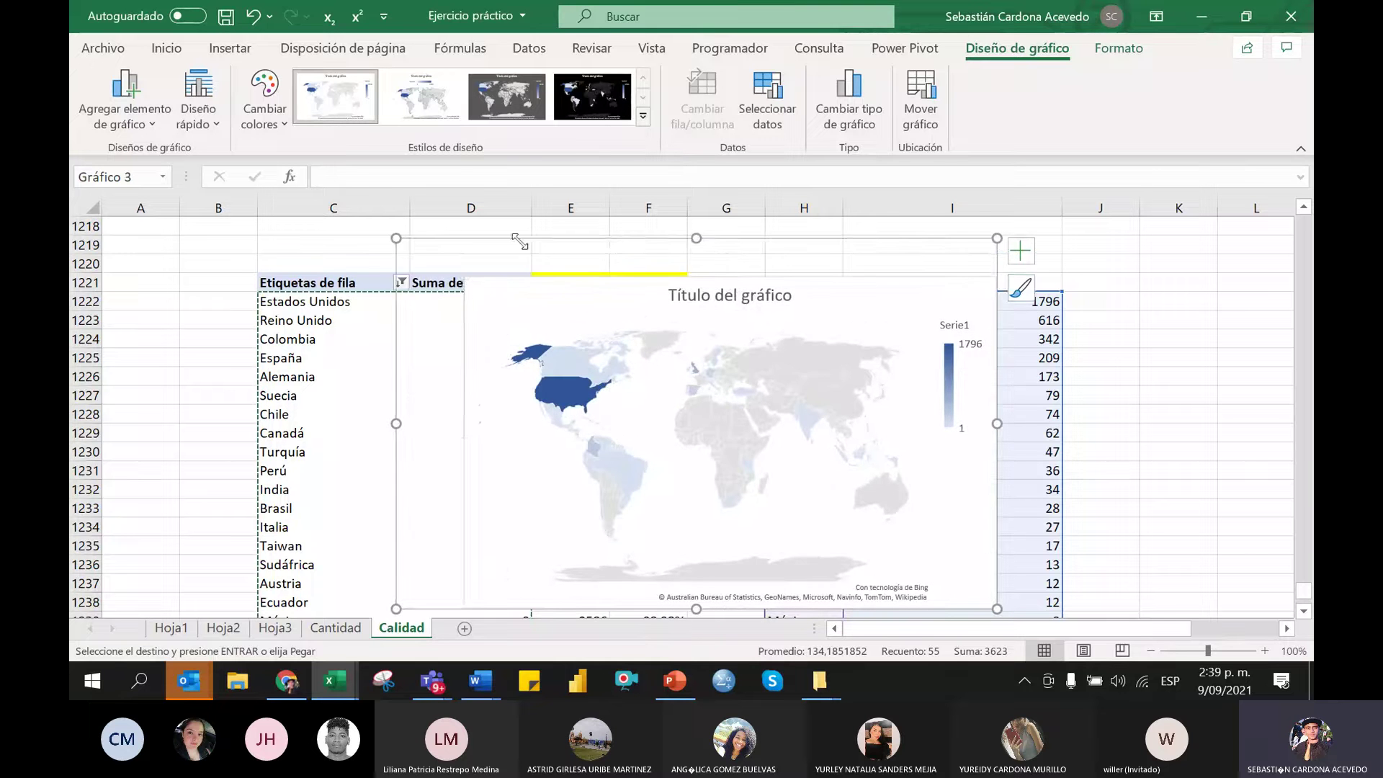
{"action": "left_click", "coordinate": [1029, 295]}
{"action": "scroll", "coordinate": [1113, 509], "scroll_direction": "down", "scroll_amount": 1}
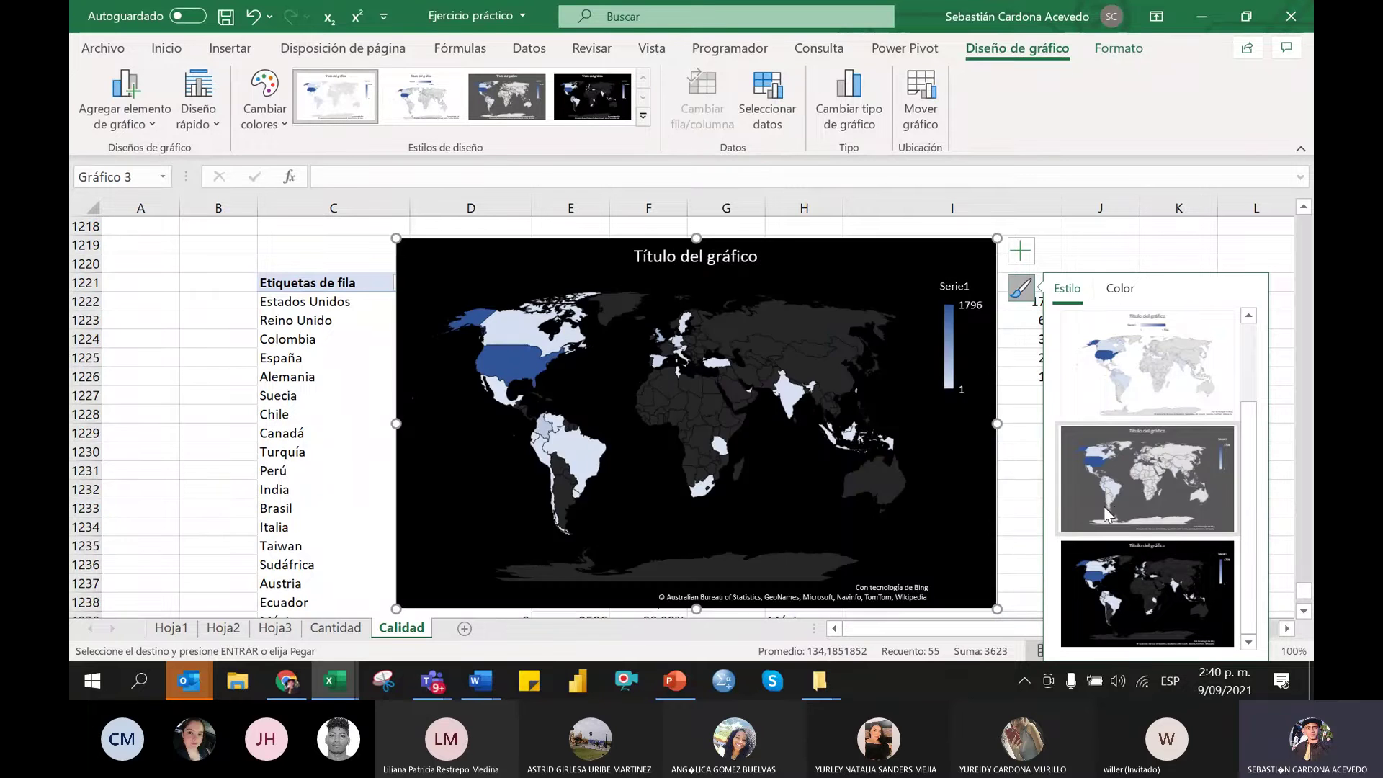
{"action": "left_click", "coordinate": [1100, 503]}
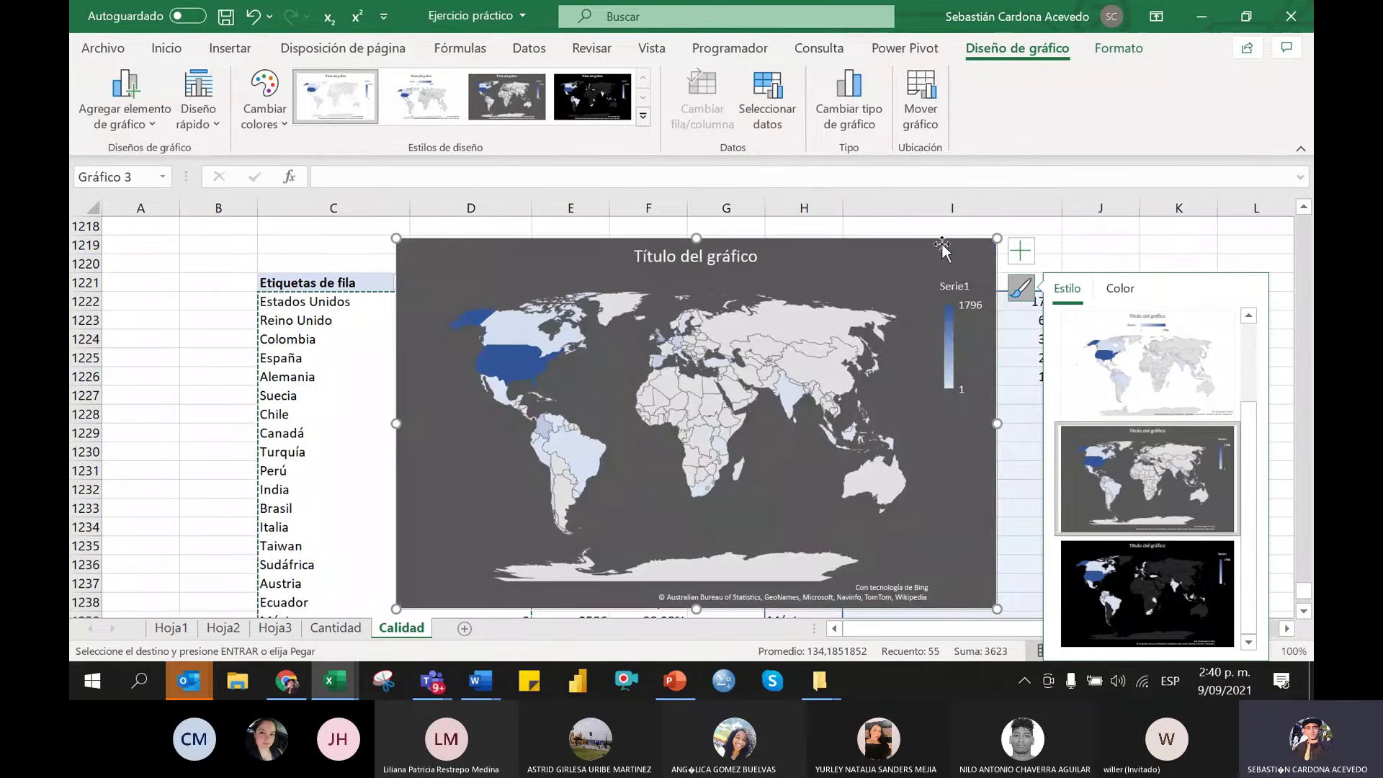
Set the map area of the chart's data series to Solo regiones con datos
{"action": "left_click", "coordinate": [889, 277]}
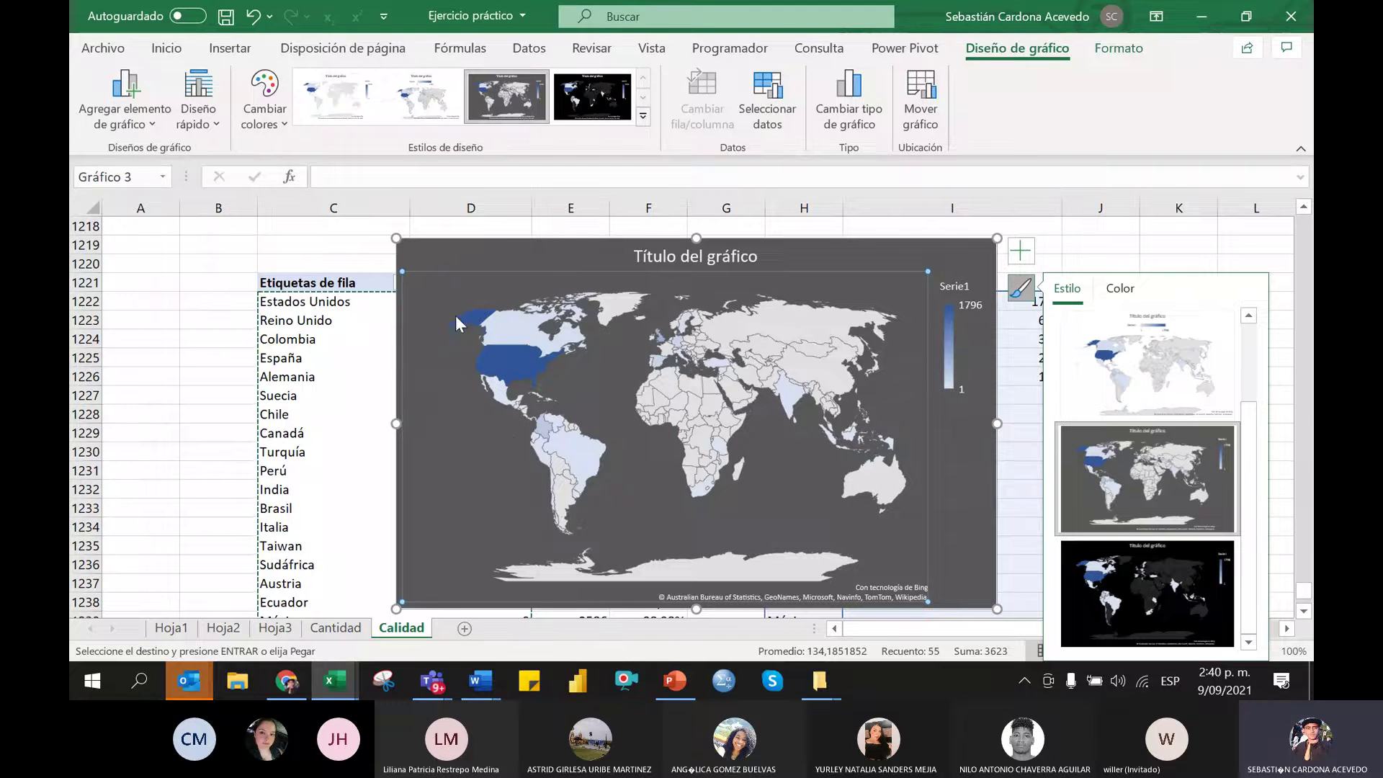
{"action": "right_click", "coordinate": [524, 346]}
{"action": "left_click", "coordinate": [508, 335]}
{"action": "right_click", "coordinate": [508, 335]}
{"action": "left_click", "coordinate": [594, 549]}
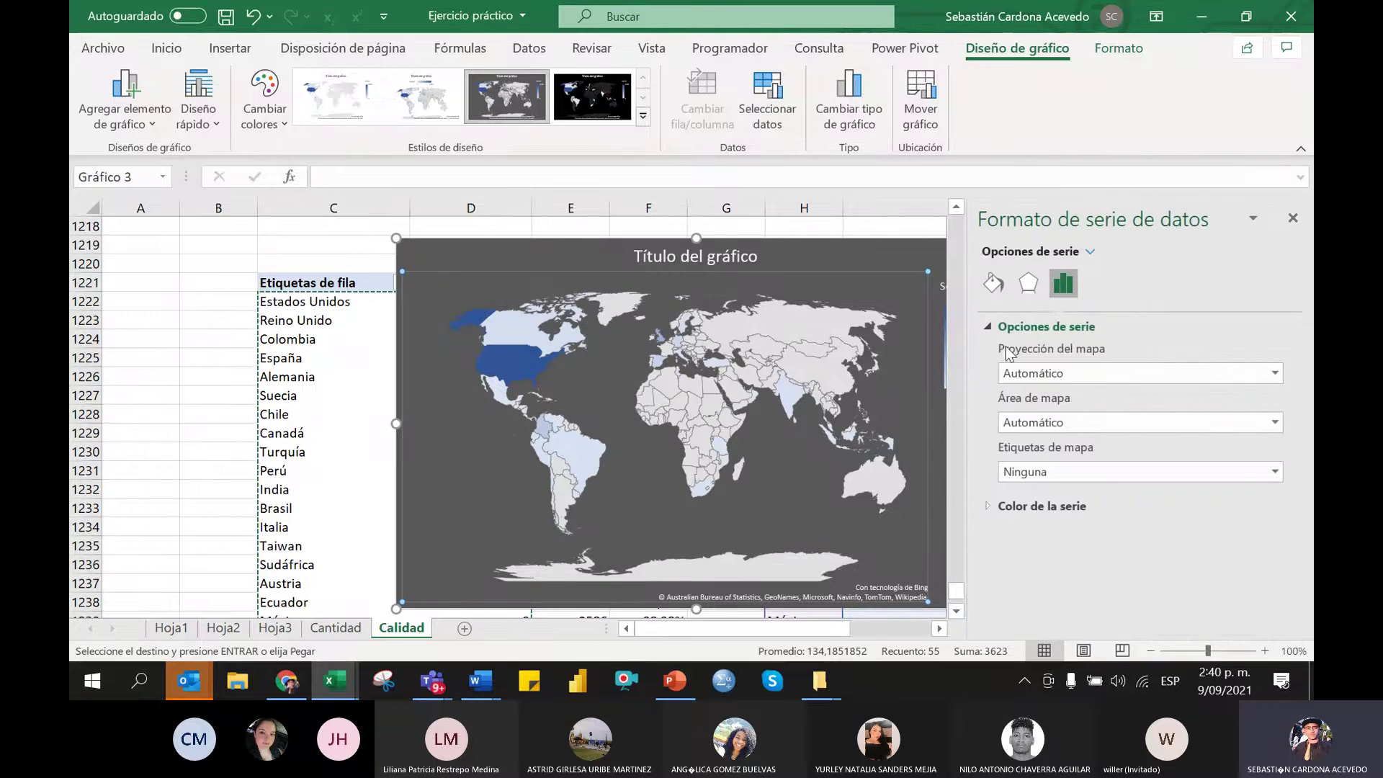
{"action": "left_click", "coordinate": [1060, 424]}
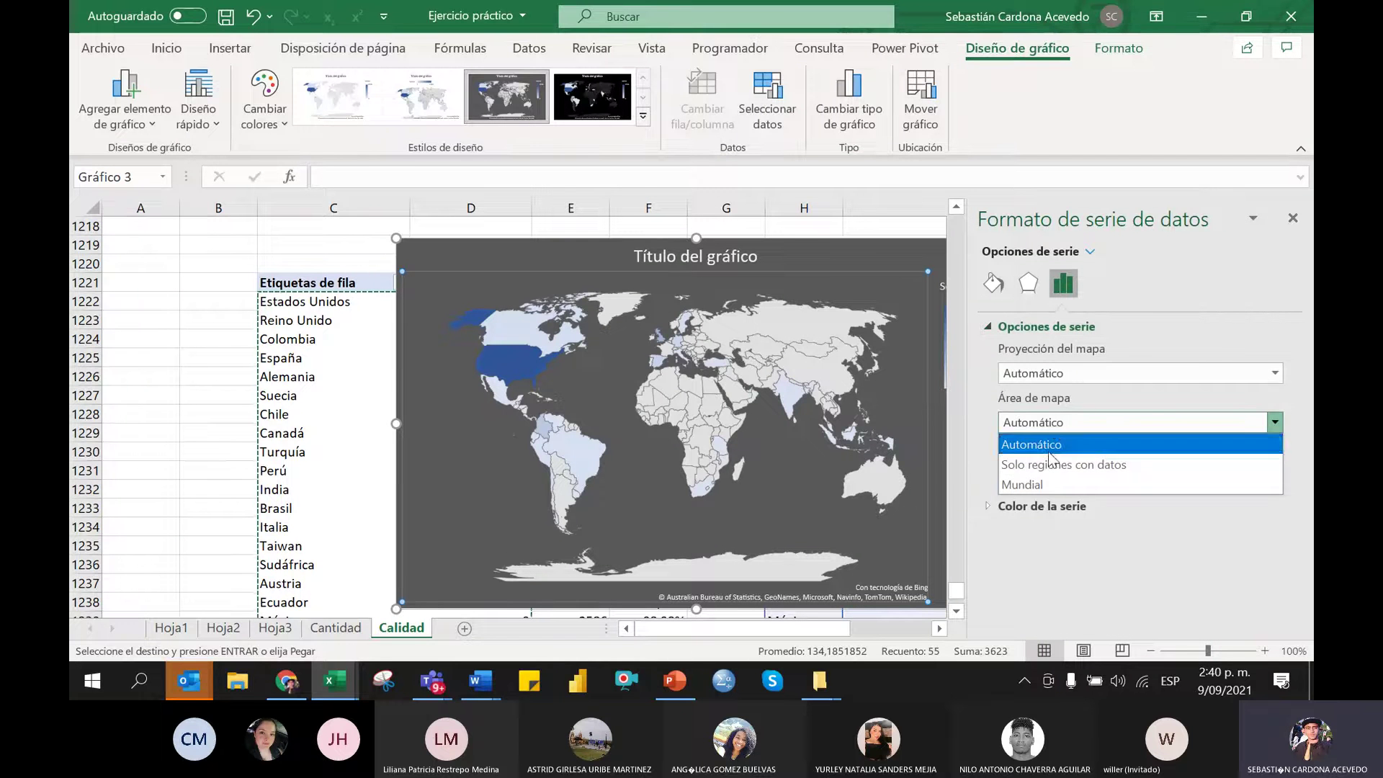
{"action": "left_click", "coordinate": [1049, 457]}
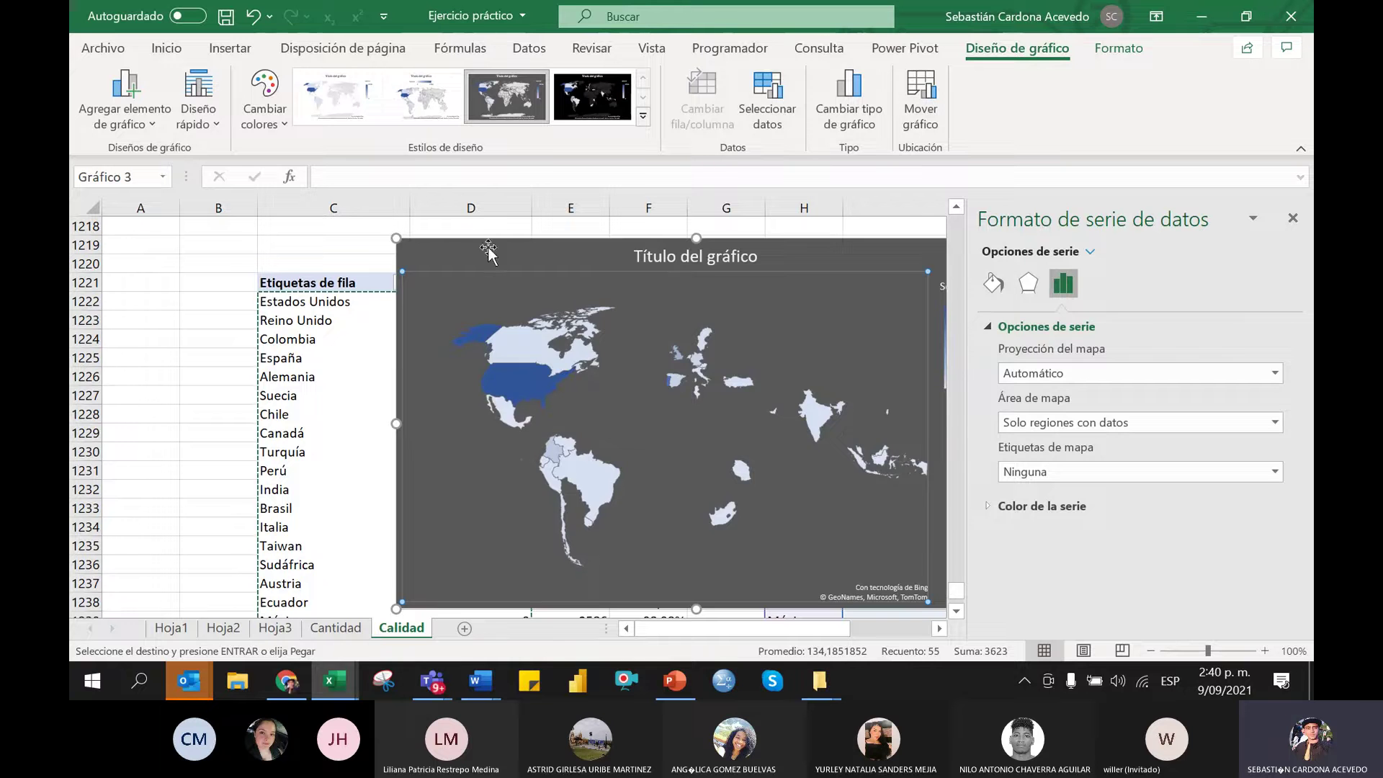
{"action": "left_click_drag", "start_coordinate": [488, 249], "coordinate": [590, 385]}
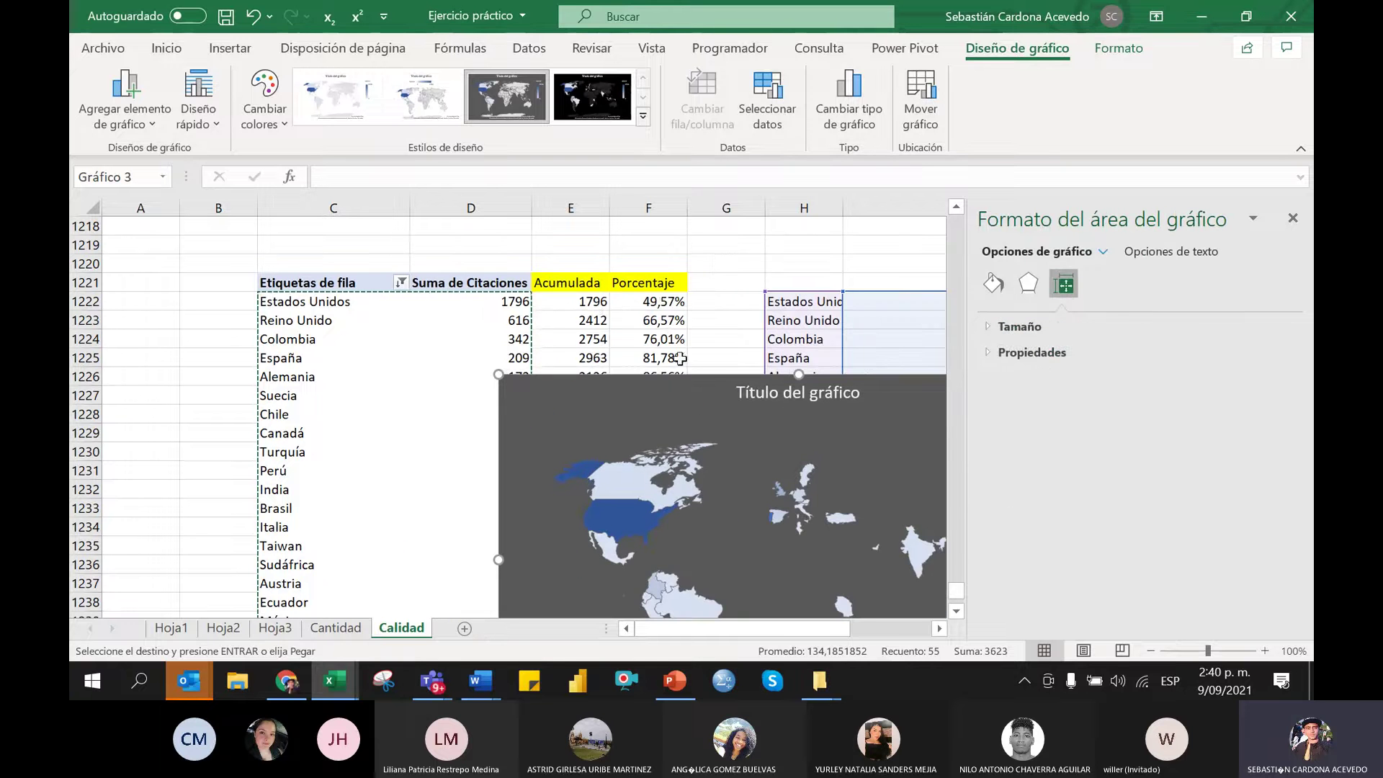
{"action": "left_click_drag", "start_coordinate": [679, 396], "coordinate": [632, 310]}
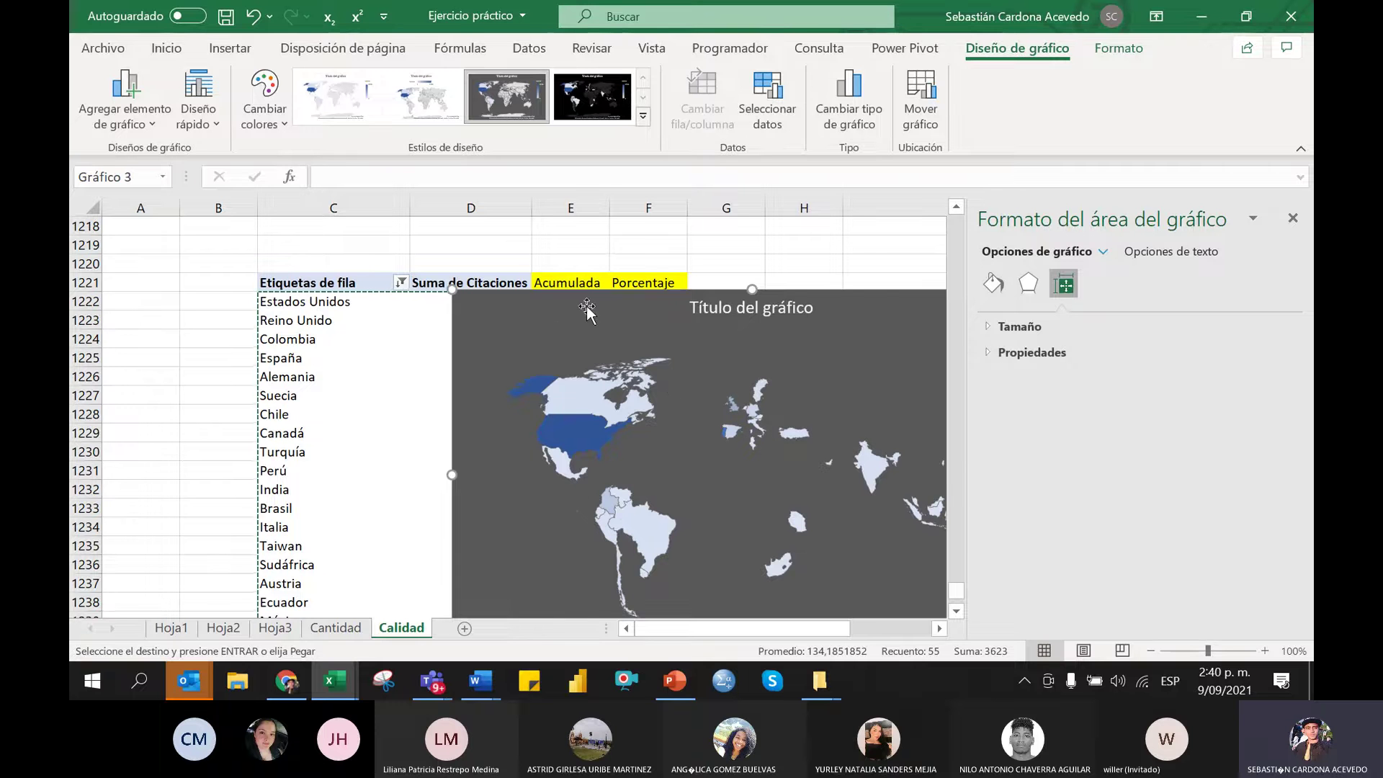
{"action": "left_click_drag", "start_coordinate": [585, 306], "coordinate": [436, 256]}
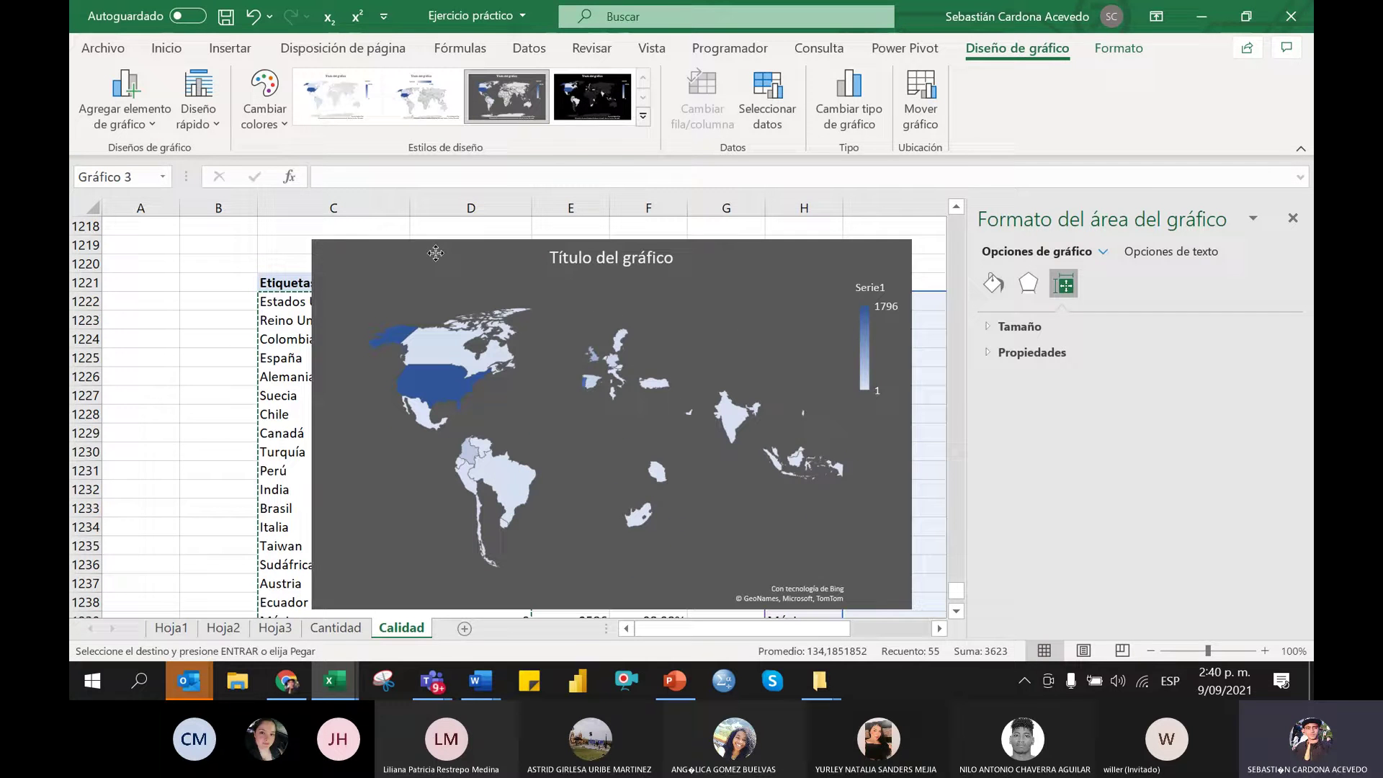
Close the formatting pane, then cut the map chart and paste it at K1222 beside the copied country data
{"action": "left_click", "coordinate": [1294, 219]}
{"action": "key", "text": "ctrl+x"}
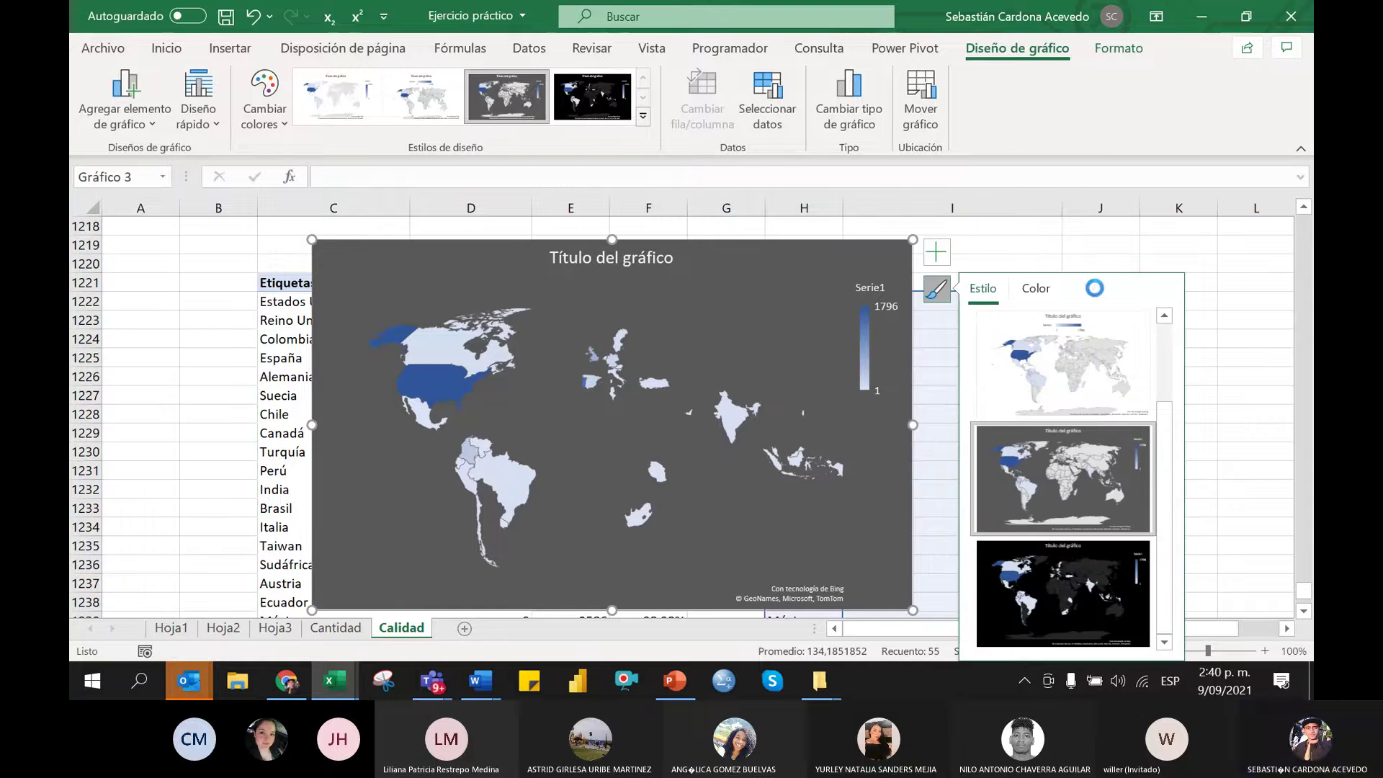
{"action": "left_click", "coordinate": [1184, 307]}
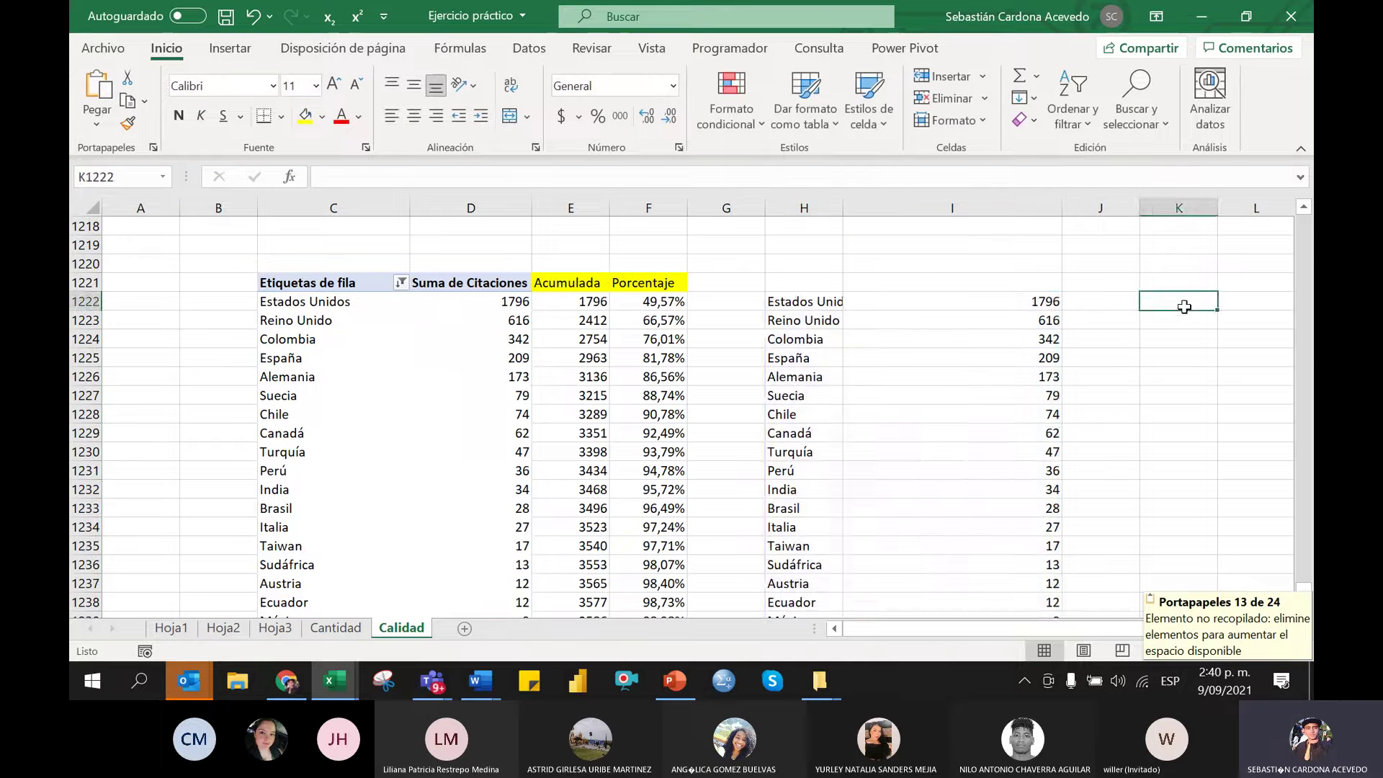
{"action": "key", "text": "ctrl+v"}
{"action": "left_click_drag", "start_coordinate": [934, 629], "coordinate": [999, 629]}
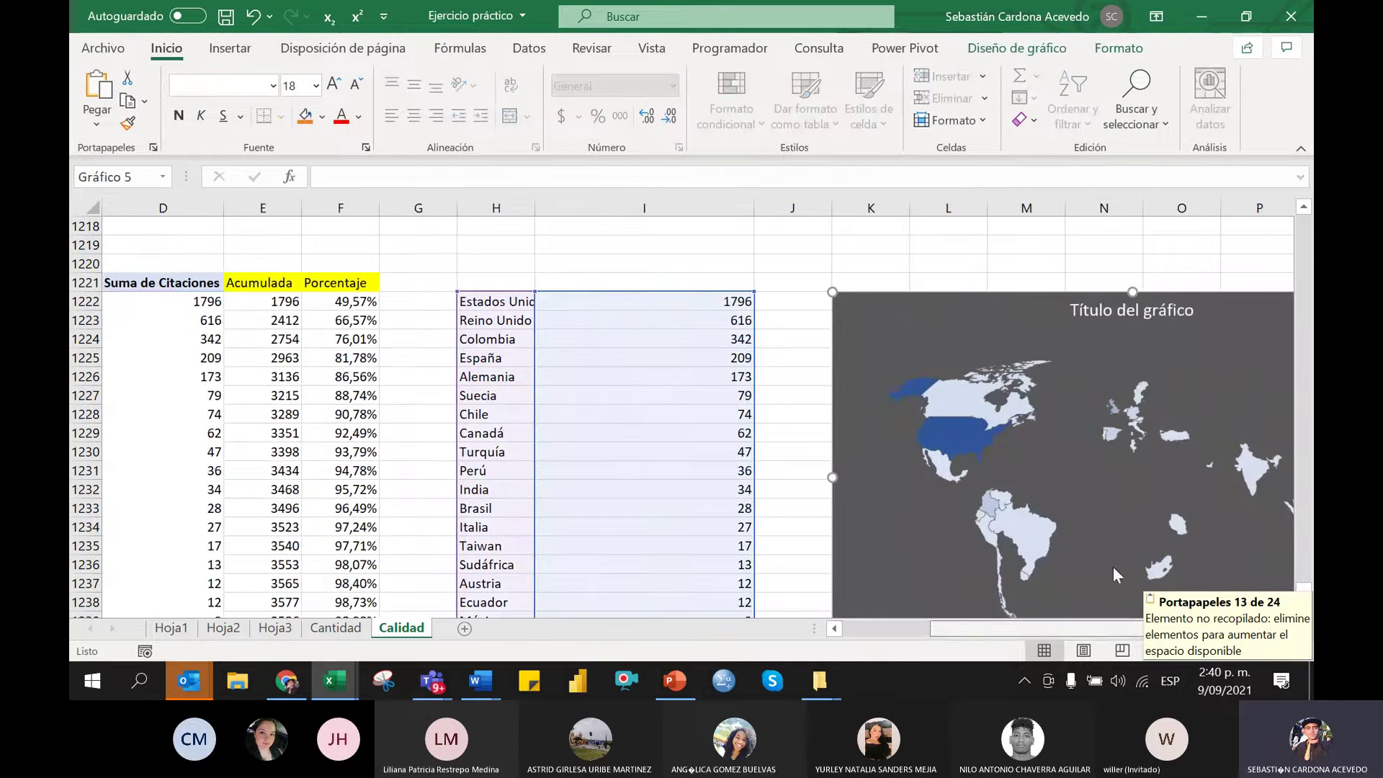
{"action": "scroll", "coordinate": [996, 396], "scroll_direction": "down", "scroll_amount": 2}
{"action": "scroll", "coordinate": [936, 425], "scroll_direction": "up", "scroll_amount": 2}
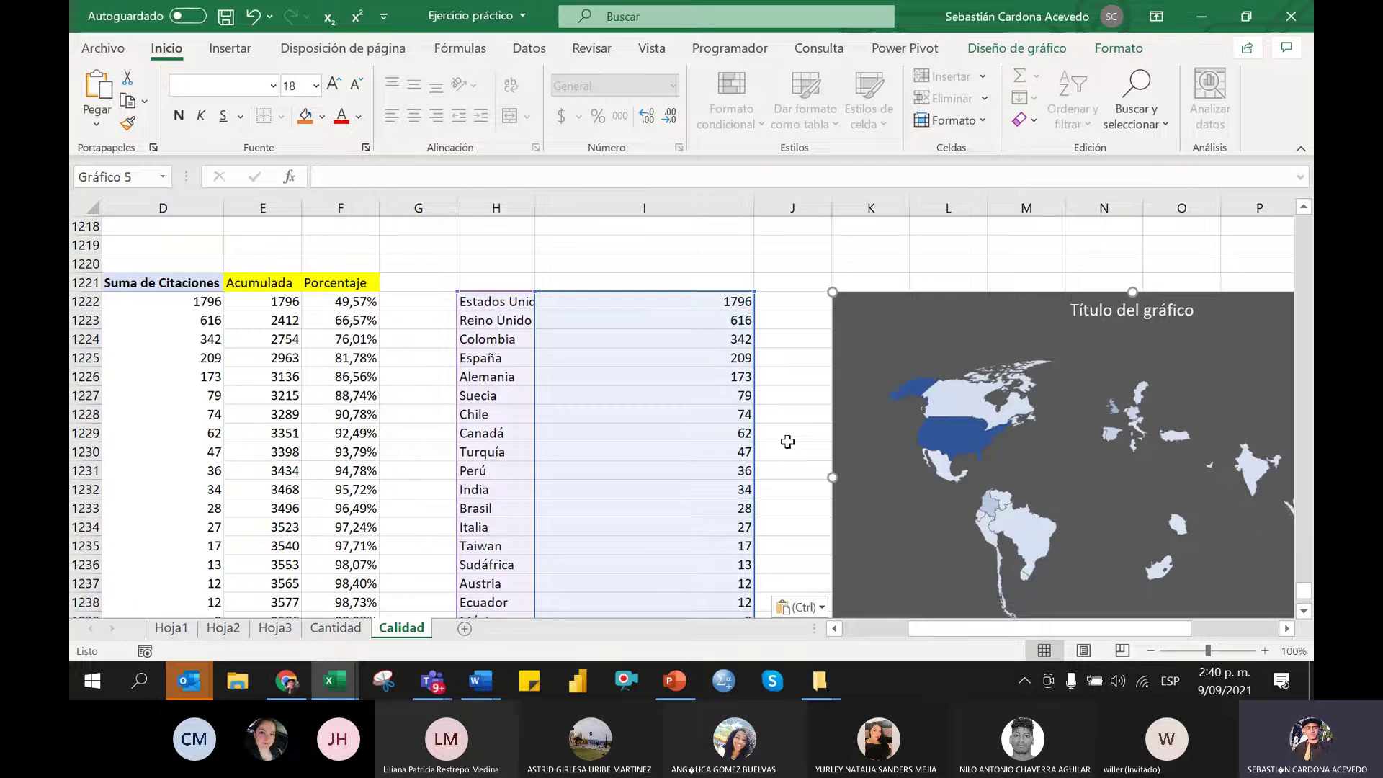
Switch to the Teams meeting, read the meeting chat and close it
{"action": "key", "text": "alt+Tab"}
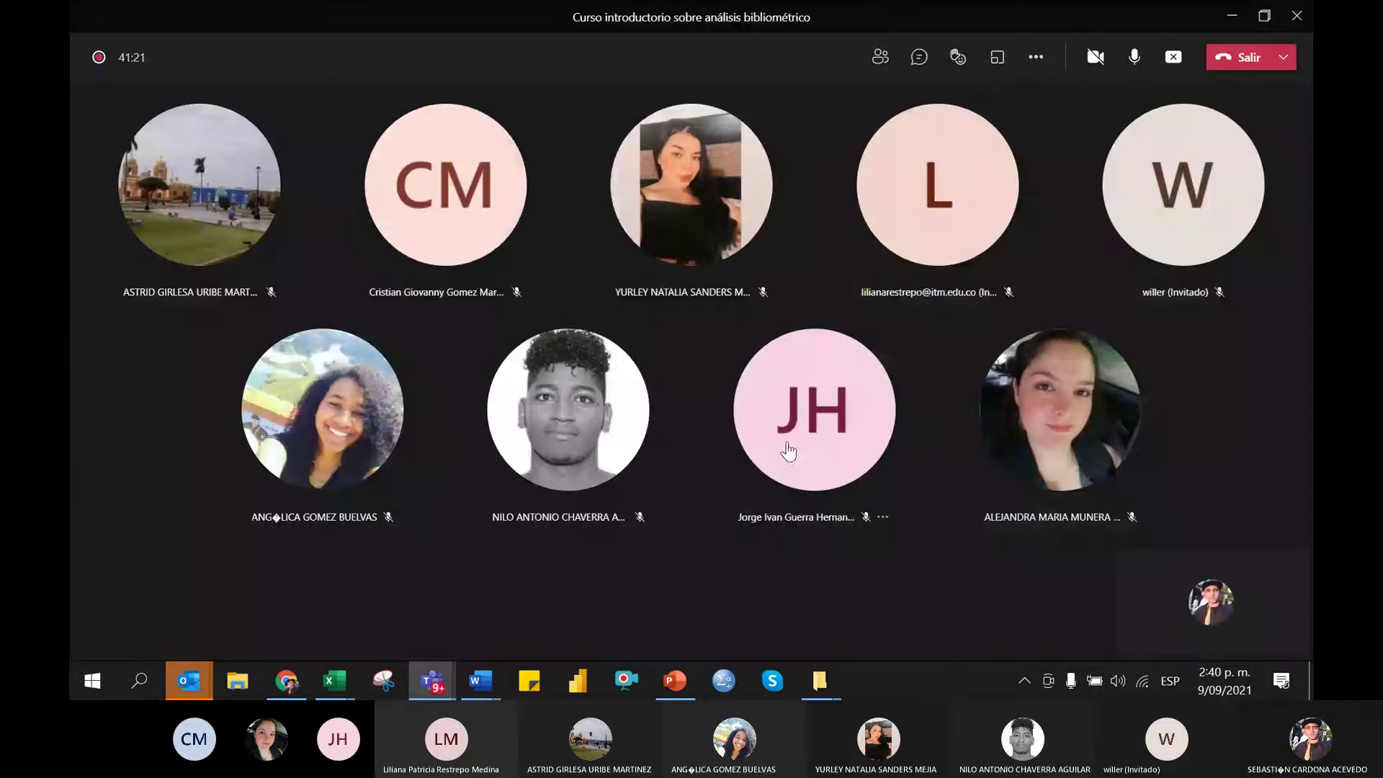
{"action": "left_click", "coordinate": [915, 54]}
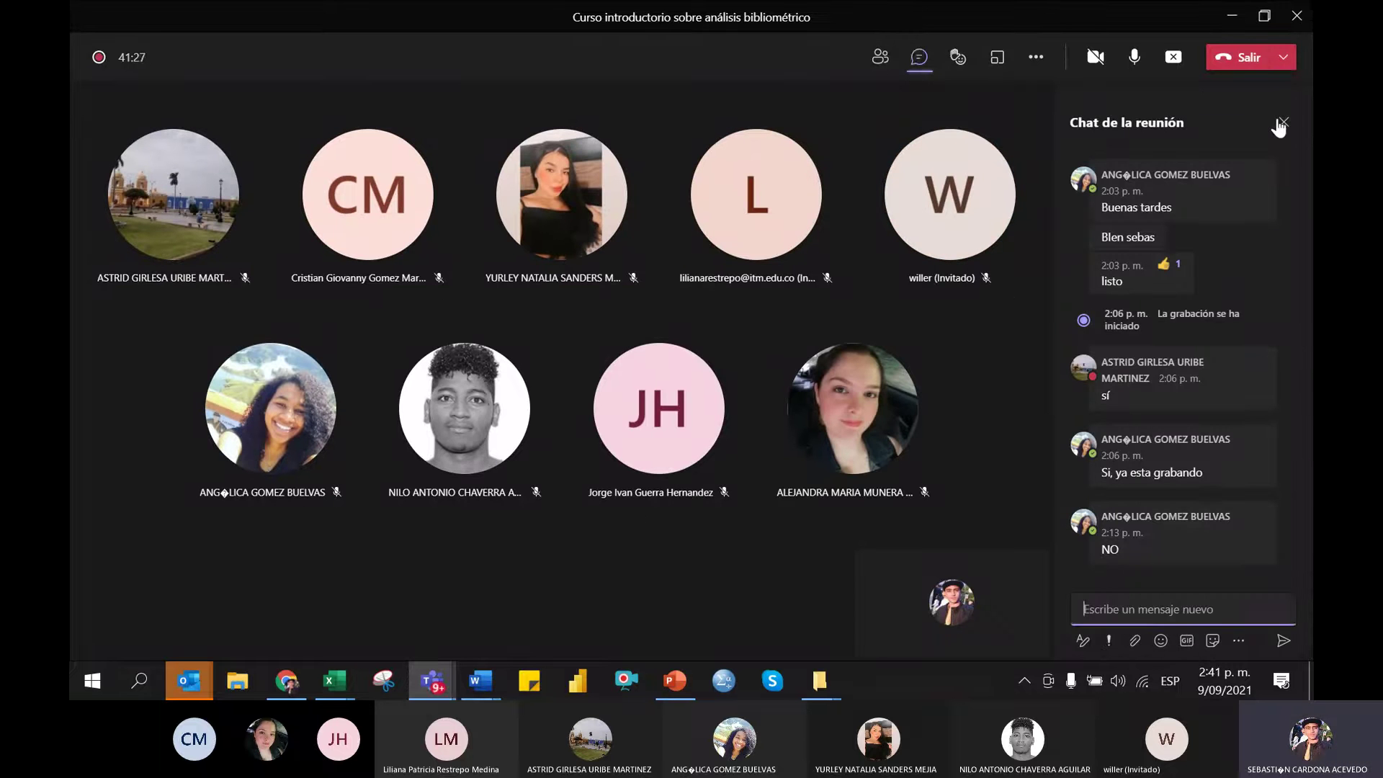
{"action": "left_click", "coordinate": [1282, 123]}
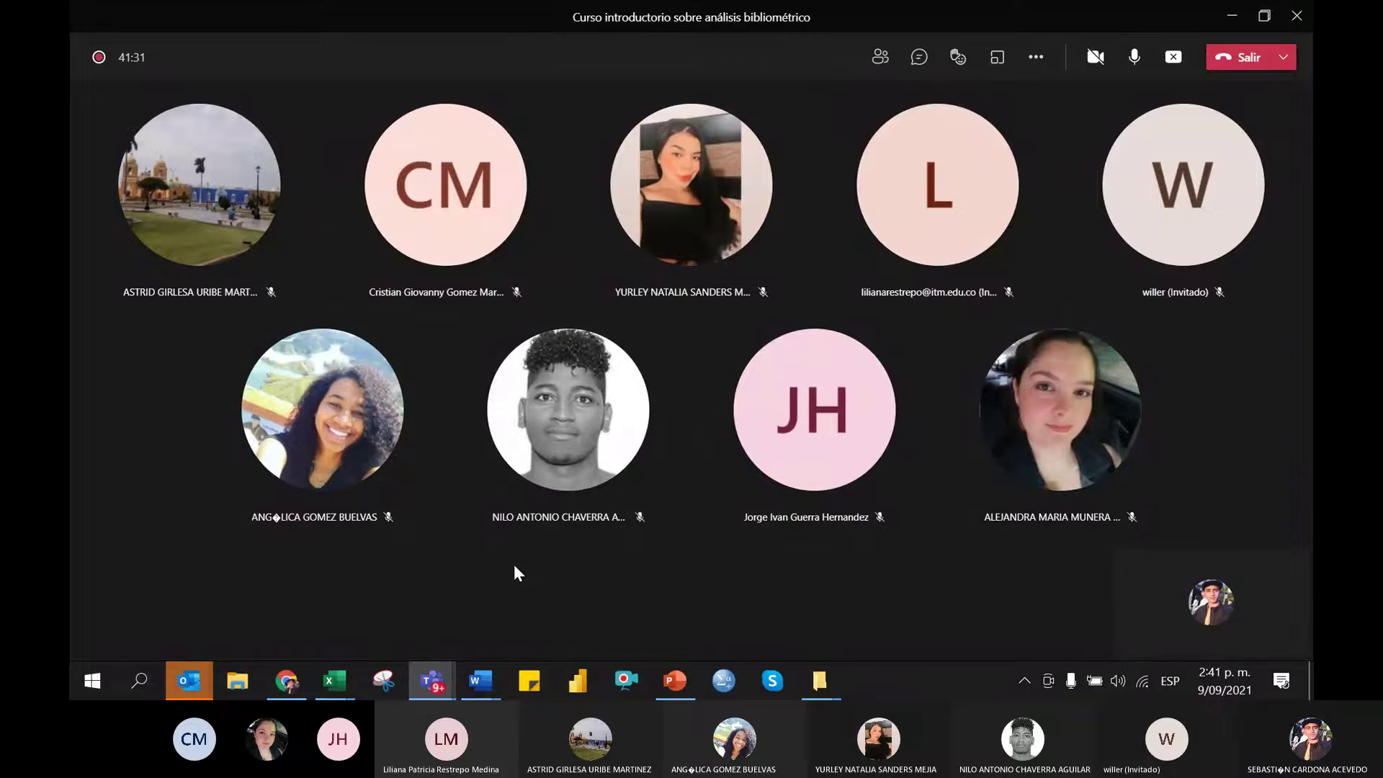
Switch to the course presentation in PowerPoint, show the Clase N°4 slide full screen and end the slide show
{"action": "key", "text": "alt+Tab"}
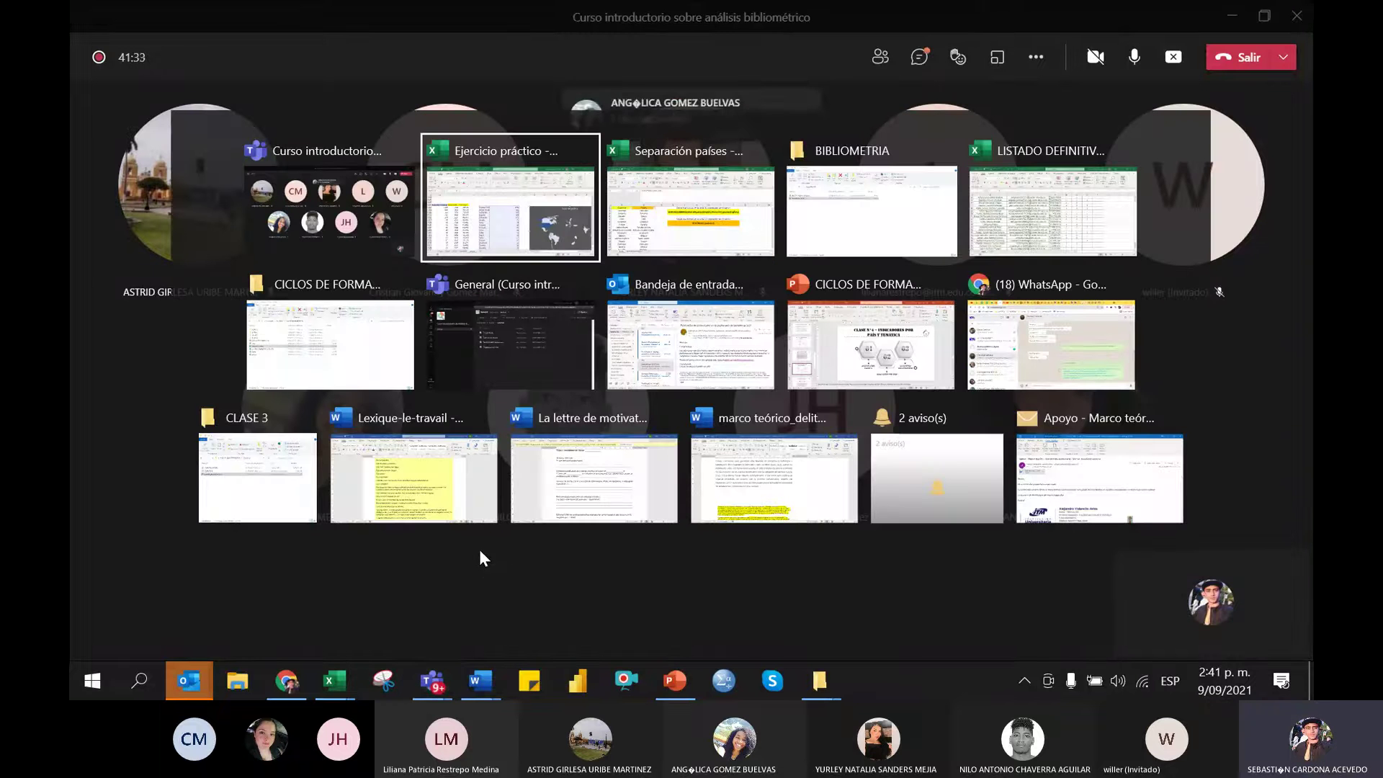
{"action": "key", "text": "alt+Tab"}
{"action": "key", "text": "alt+Tab"}
{"action": "key", "text": "alt+Tab"}
{"action": "key", "text": "alt+Tab"}
{"action": "key", "text": "alt+Tab"}
{"action": "key", "text": "alt+Tab"}
{"action": "key", "text": "alt+Tab"}
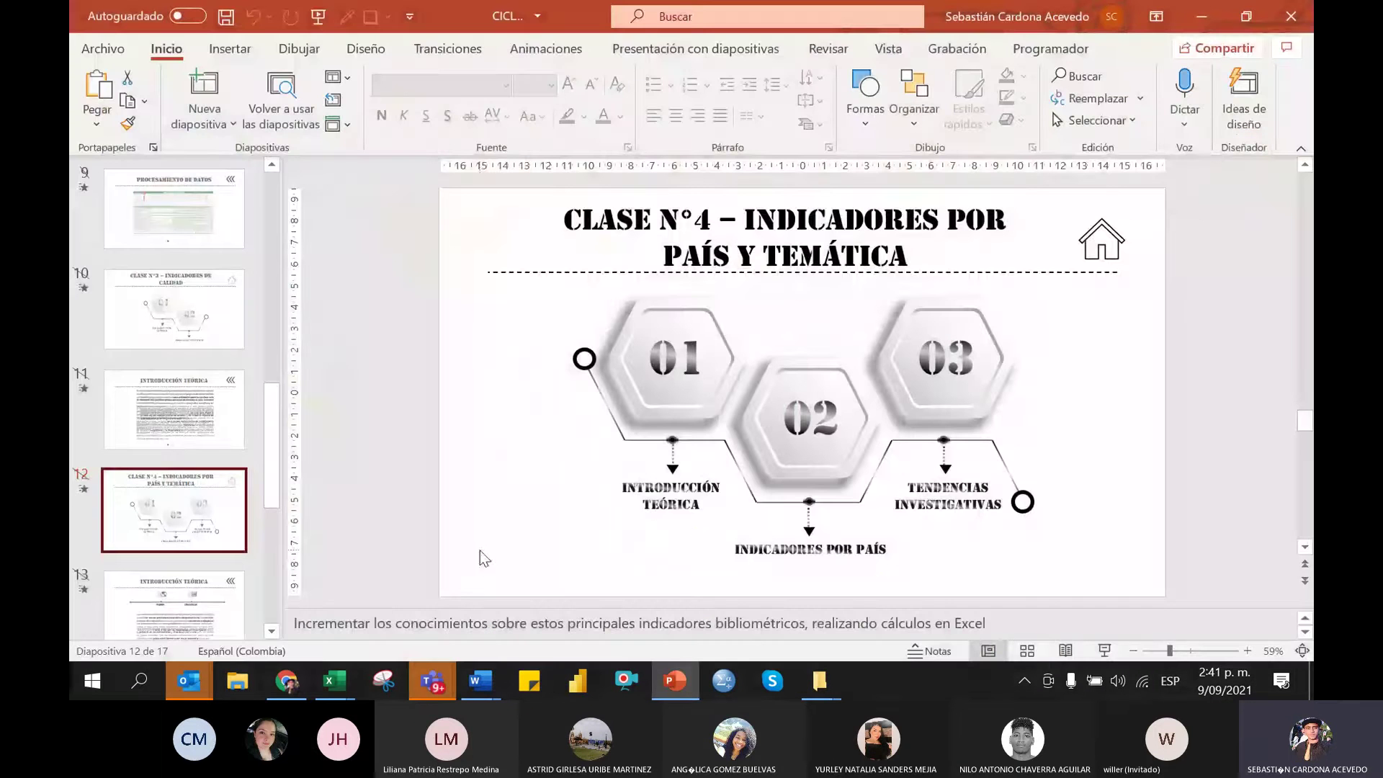
{"action": "left_click", "coordinate": [1105, 651]}
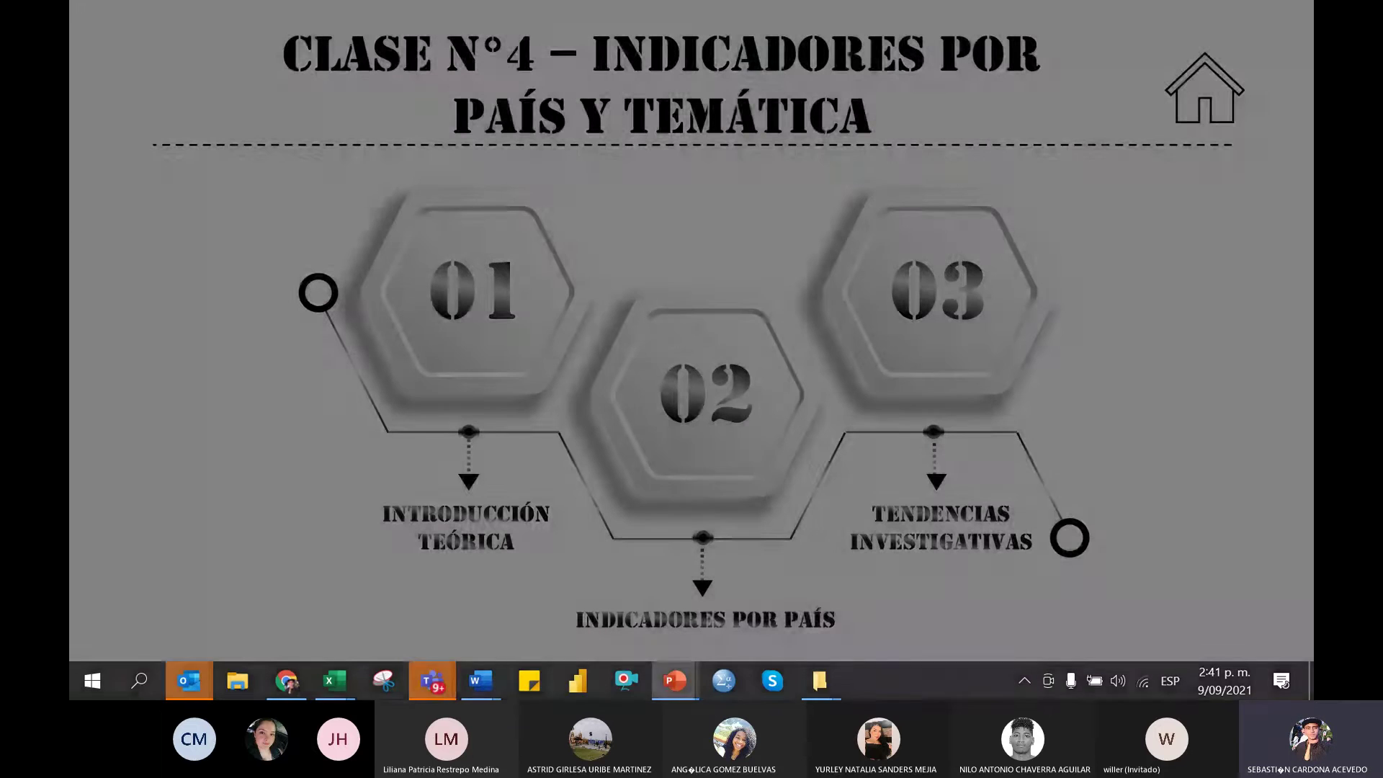
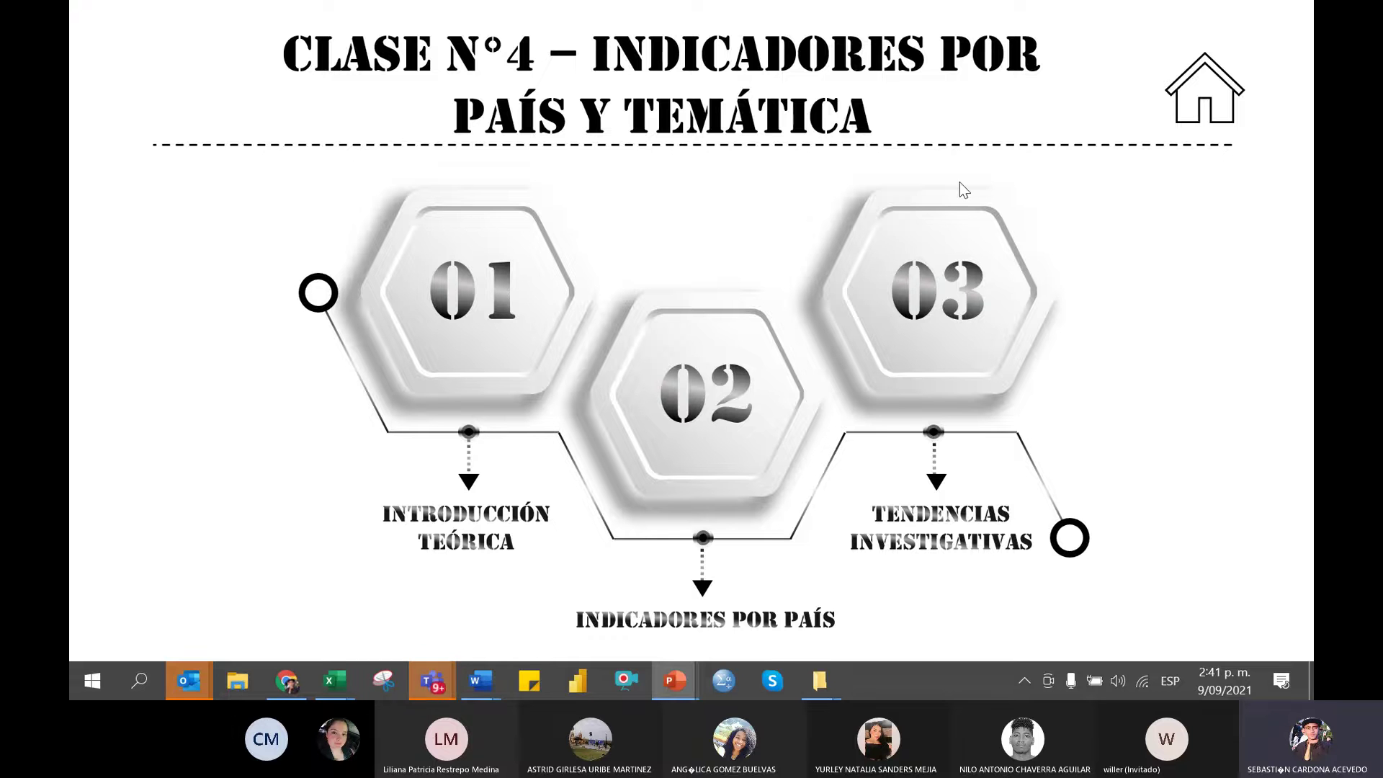
{"action": "key", "text": "Escape"}
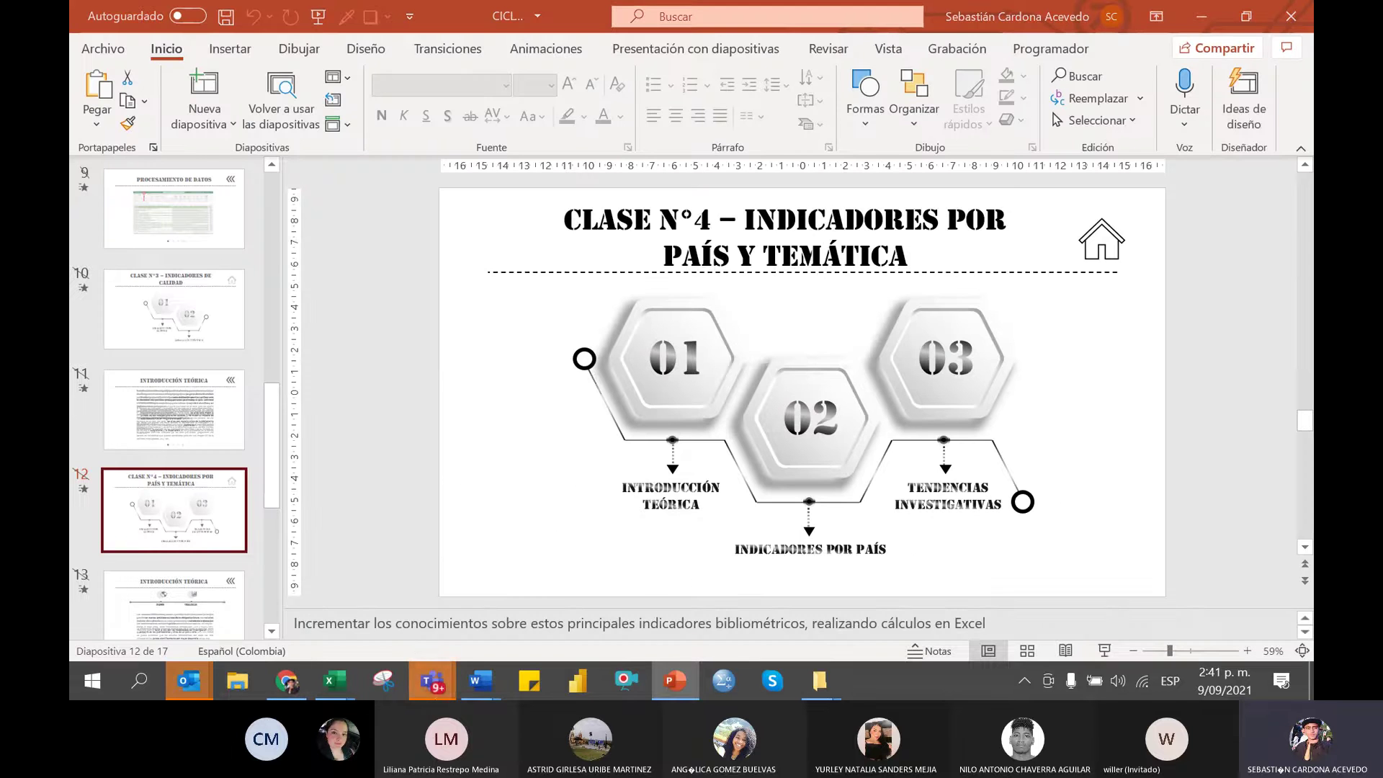
Return to the Teams meeting, check the chat for new replies and close it
{"action": "mouse_move", "coordinate": [432, 681]}
{"action": "left_click", "coordinate": [531, 601]}
{"action": "left_click", "coordinate": [920, 57]}
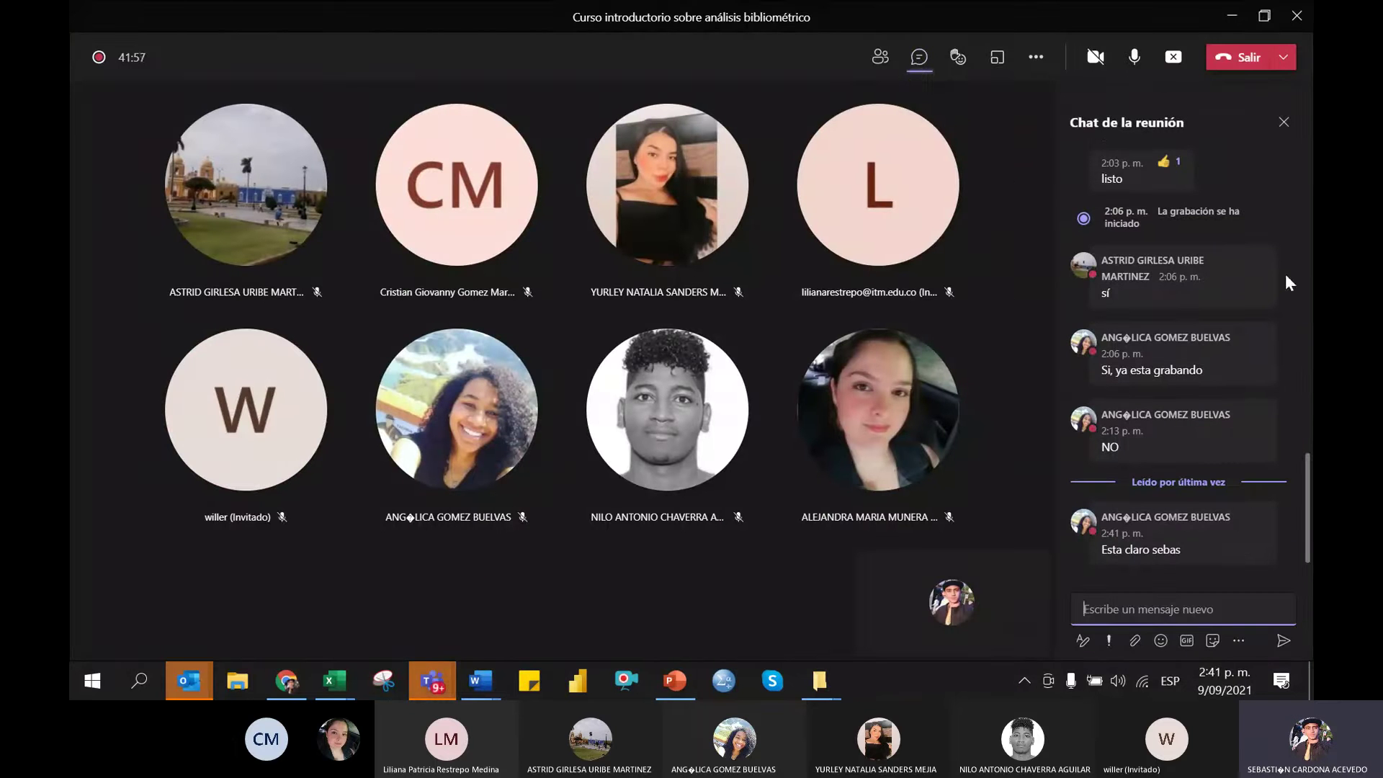
{"action": "left_click", "coordinate": [1284, 122]}
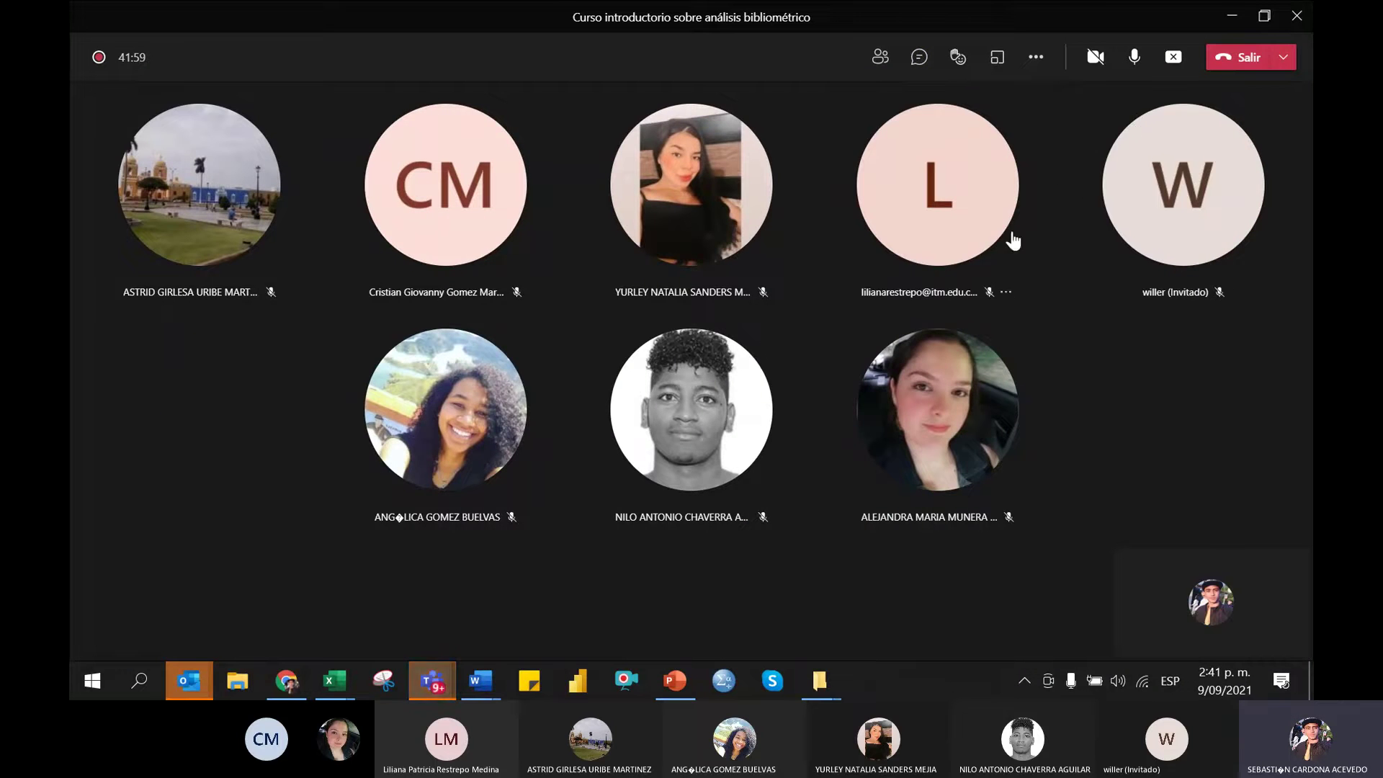
Switch to the PowerPoint presentation, look through the class slides and display slide 8, Descarga de información
{"action": "key", "text": "alt+Tab"}
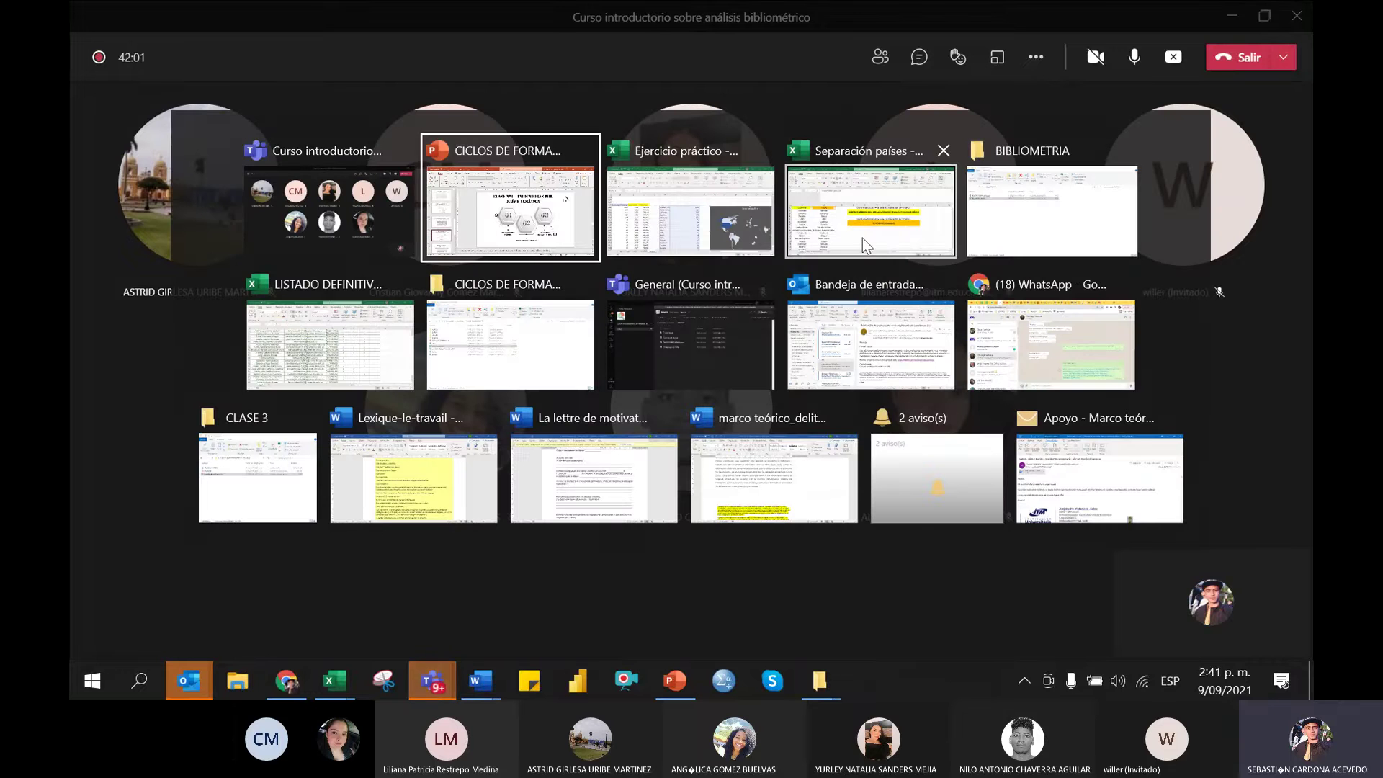
{"action": "key", "text": "alt+Tab"}
{"action": "key", "text": "alt+Tab"}
{"action": "key", "text": "alt+shift+Tab"}
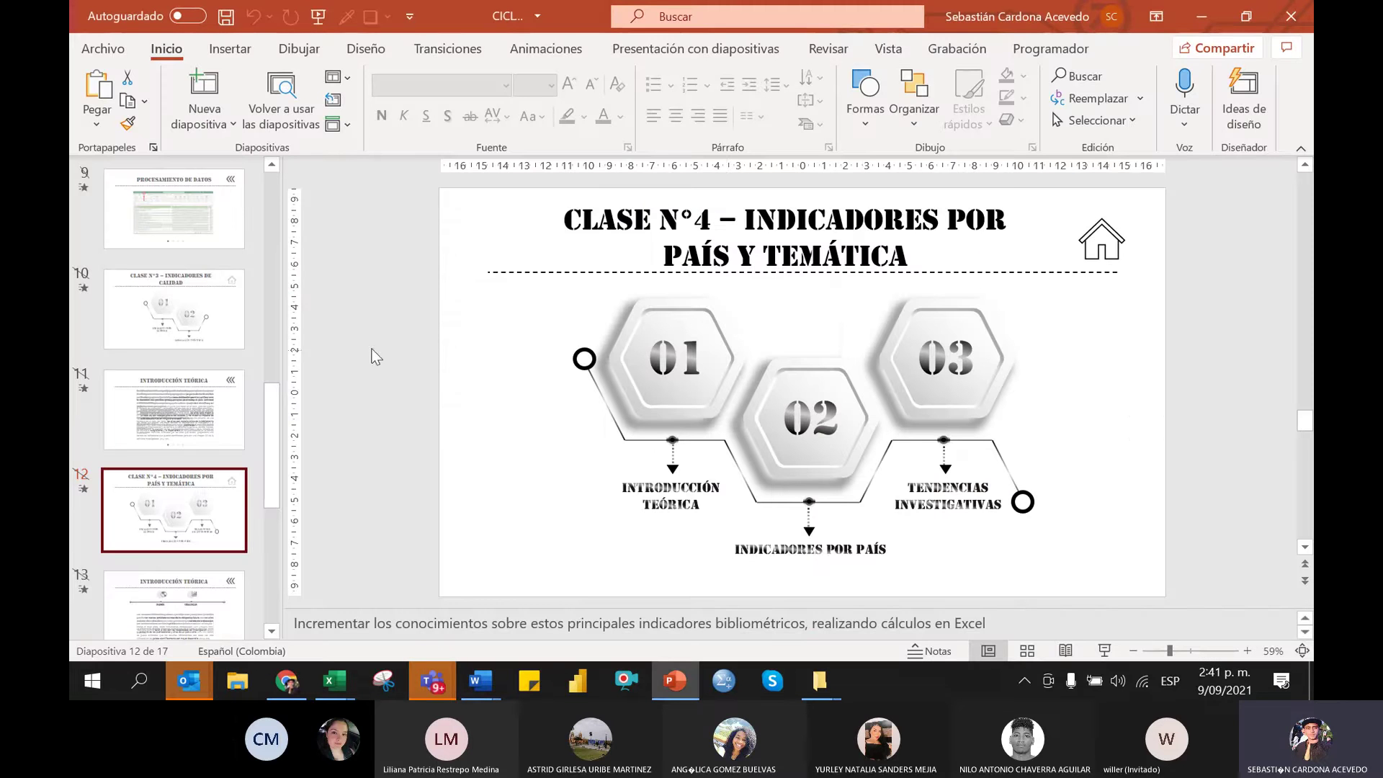
{"action": "scroll", "coordinate": [232, 346], "scroll_direction": "down", "scroll_amount": 1}
{"action": "scroll", "coordinate": [232, 346], "scroll_direction": "down", "scroll_amount": 5}
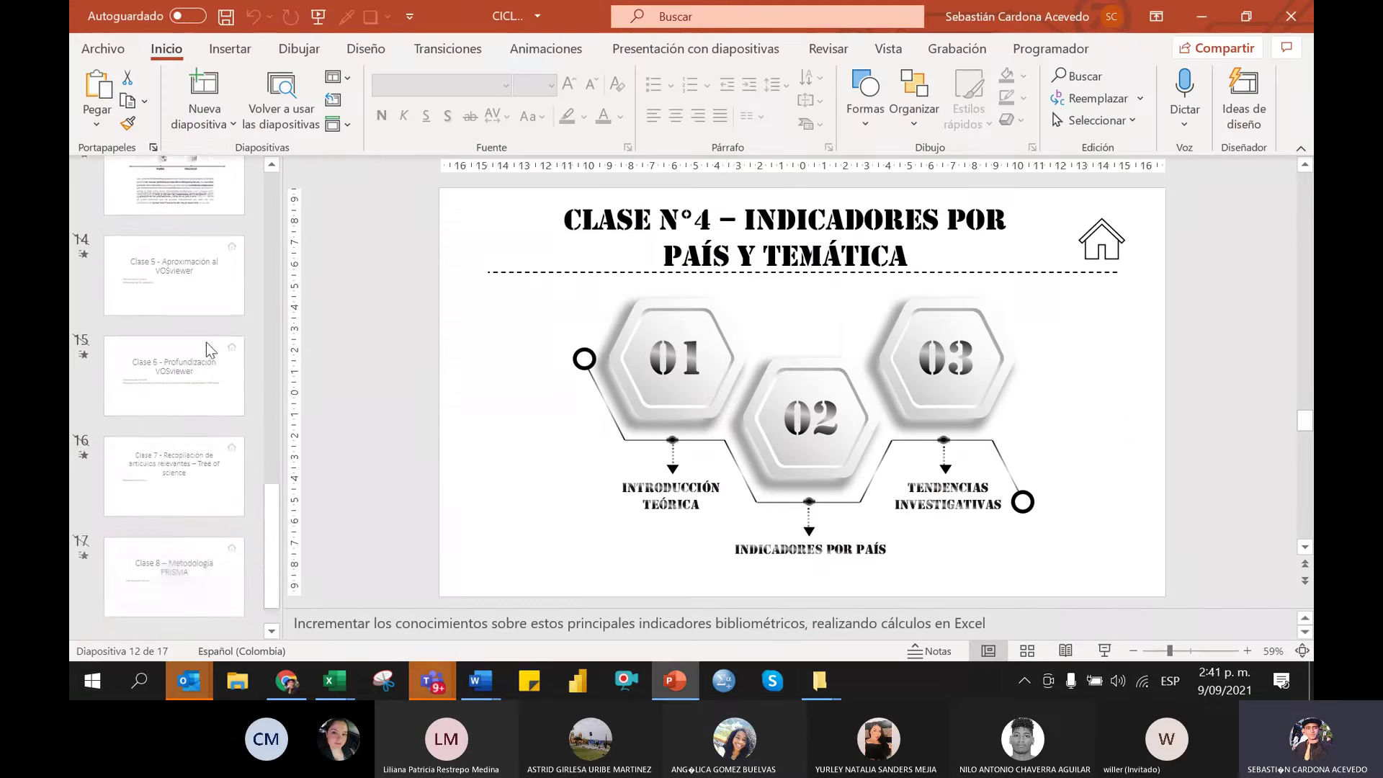
{"action": "scroll", "coordinate": [232, 389], "scroll_direction": "up", "scroll_amount": 8}
{"action": "left_click", "coordinate": [124, 345]}
{"action": "scroll", "coordinate": [123, 345], "scroll_direction": "up", "scroll_amount": 1}
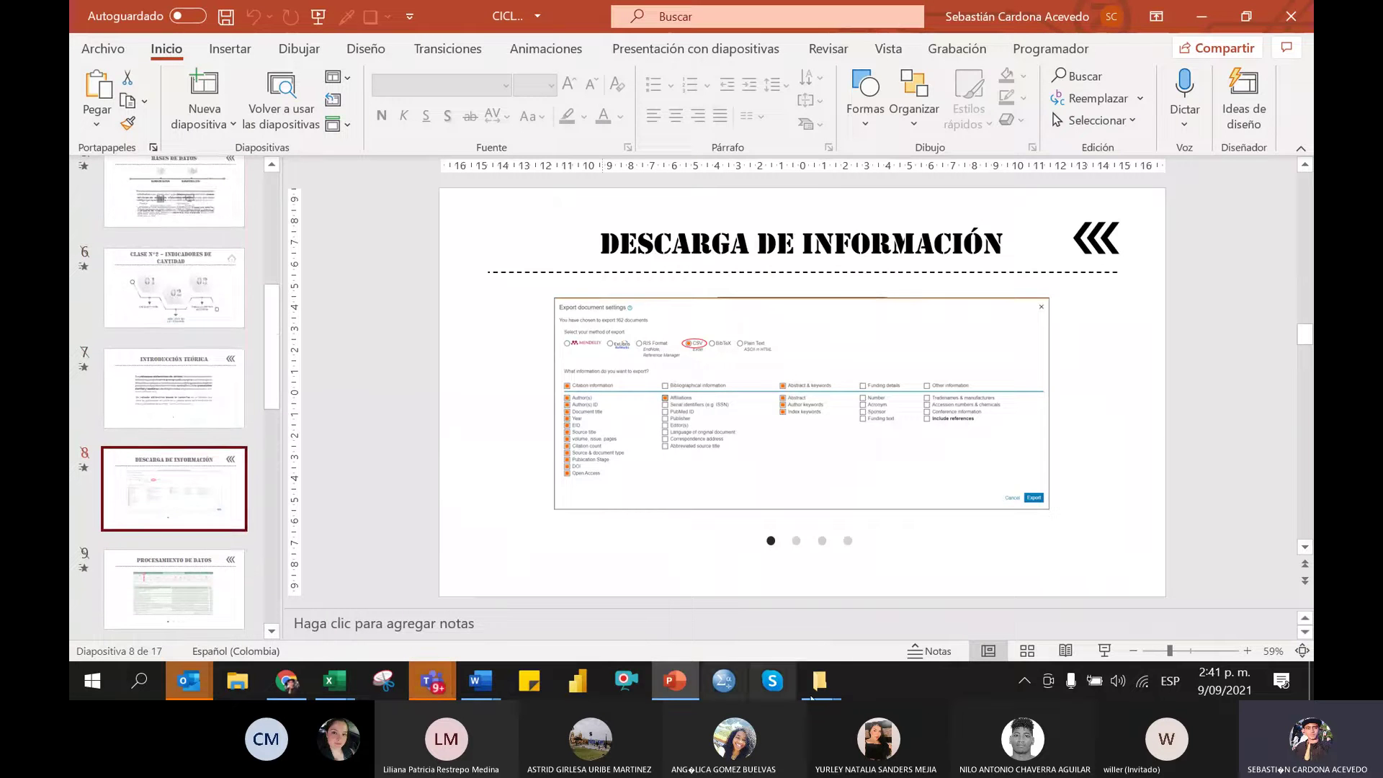
Switch to the Ejercicio práctico workbook in Excel and compare the map charts on the Cantidad and Calidad sheets
{"action": "key", "text": "alt+Tab"}
{"action": "key", "text": "alt+Tab"}
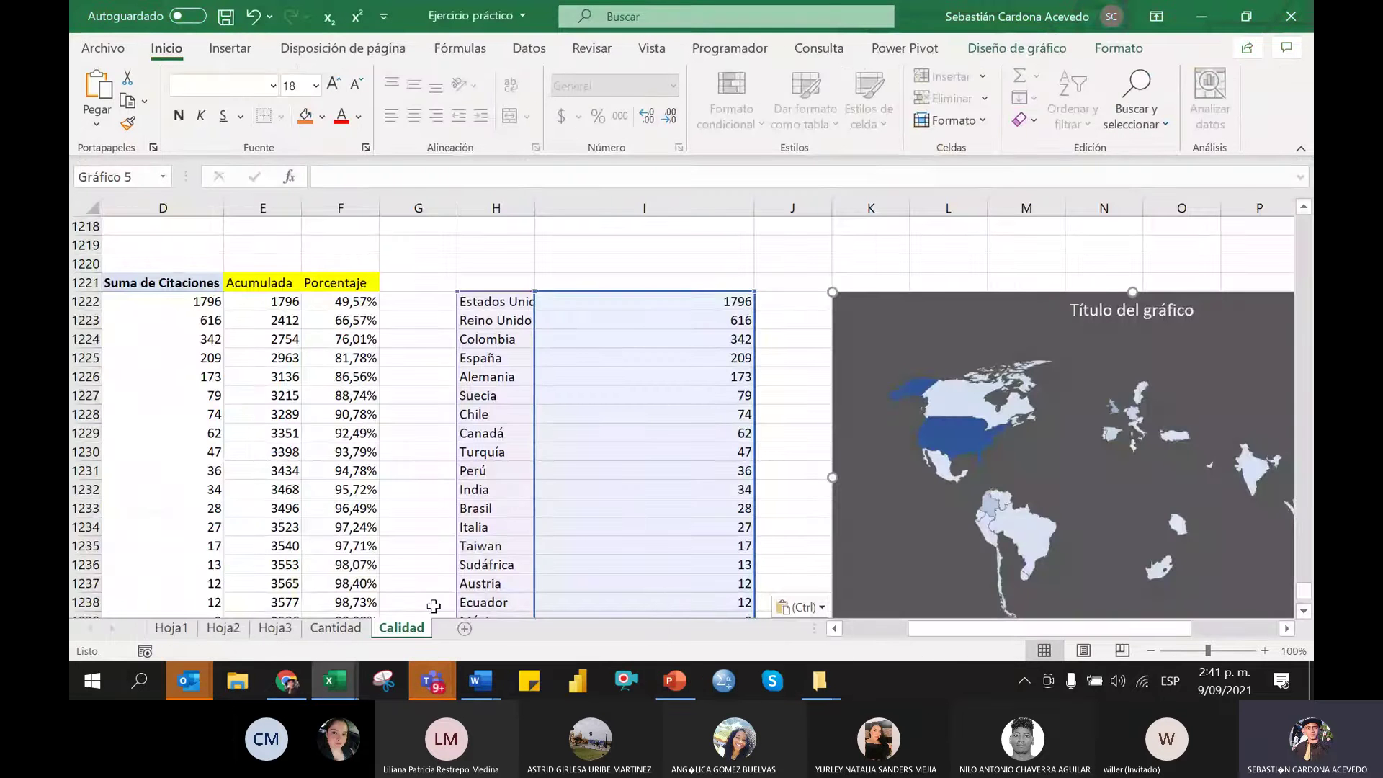
{"action": "left_click", "coordinate": [337, 628]}
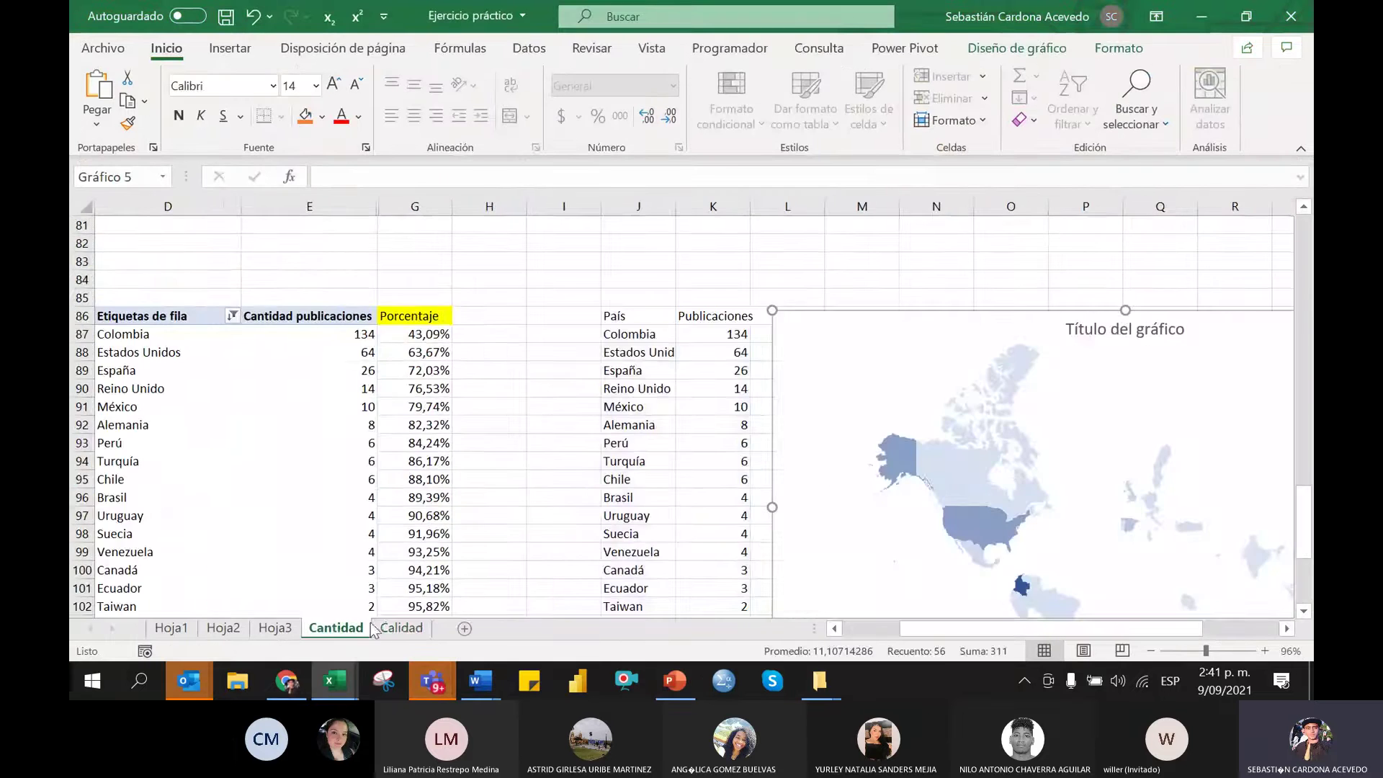
{"action": "left_click", "coordinate": [390, 629]}
{"action": "left_click", "coordinate": [322, 628]}
{"action": "left_click", "coordinate": [401, 631]}
Review the Calidad sheet's country, journal and author citation rankings, including the chart of the ten most cited journals
{"action": "scroll", "coordinate": [576, 399], "scroll_direction": "down", "scroll_amount": 3}
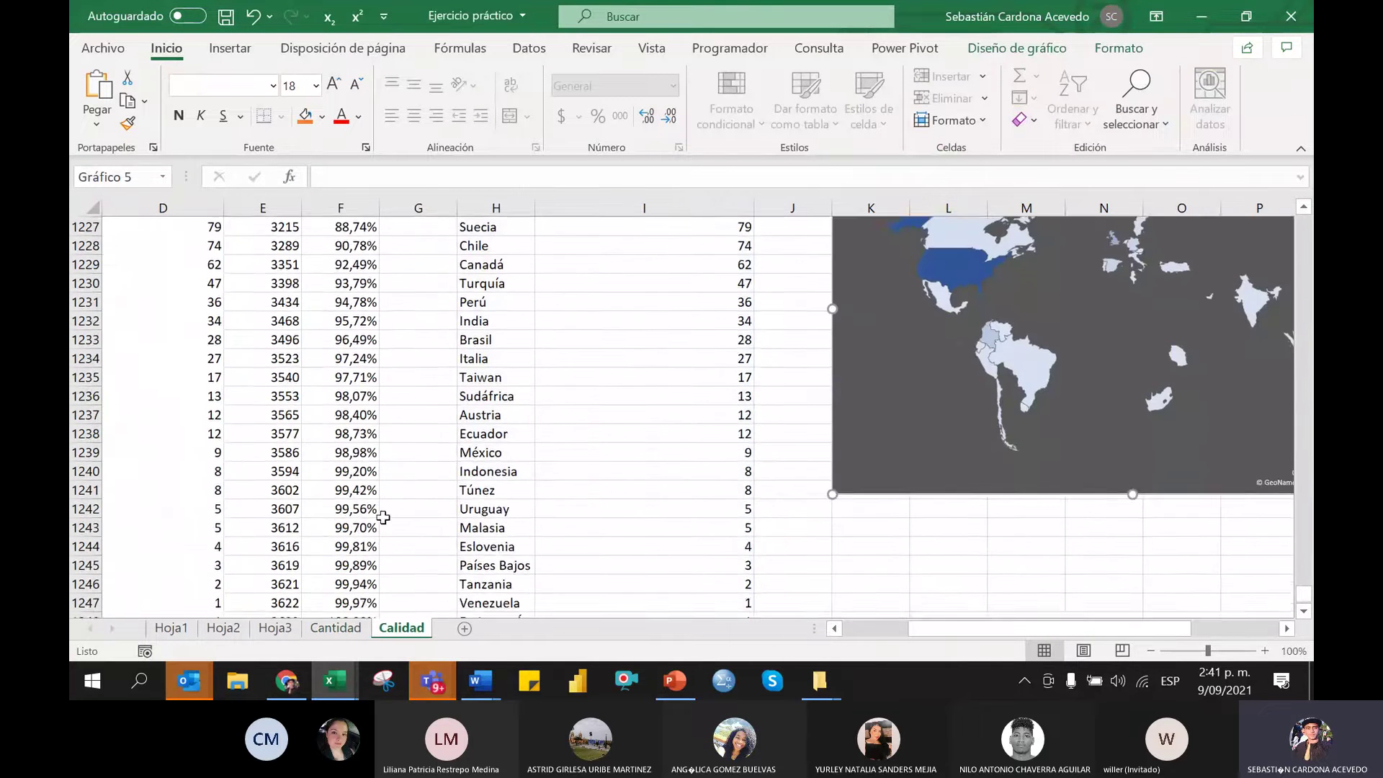
{"action": "scroll", "coordinate": [433, 469], "scroll_direction": "up", "scroll_amount": 9}
{"action": "scroll", "coordinate": [601, 414], "scroll_direction": "up", "scroll_amount": 16}
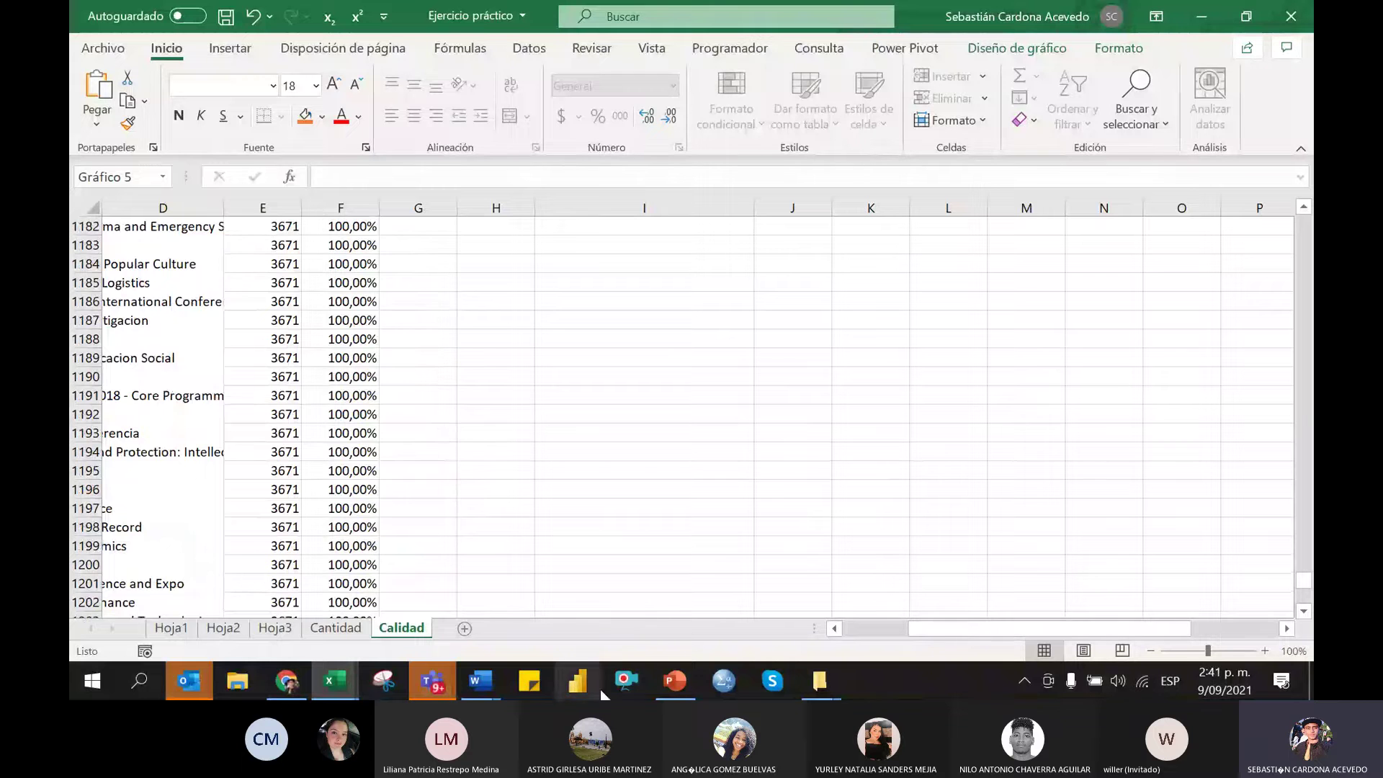
{"action": "scroll", "coordinate": [670, 533], "scroll_direction": "up", "scroll_amount": 20}
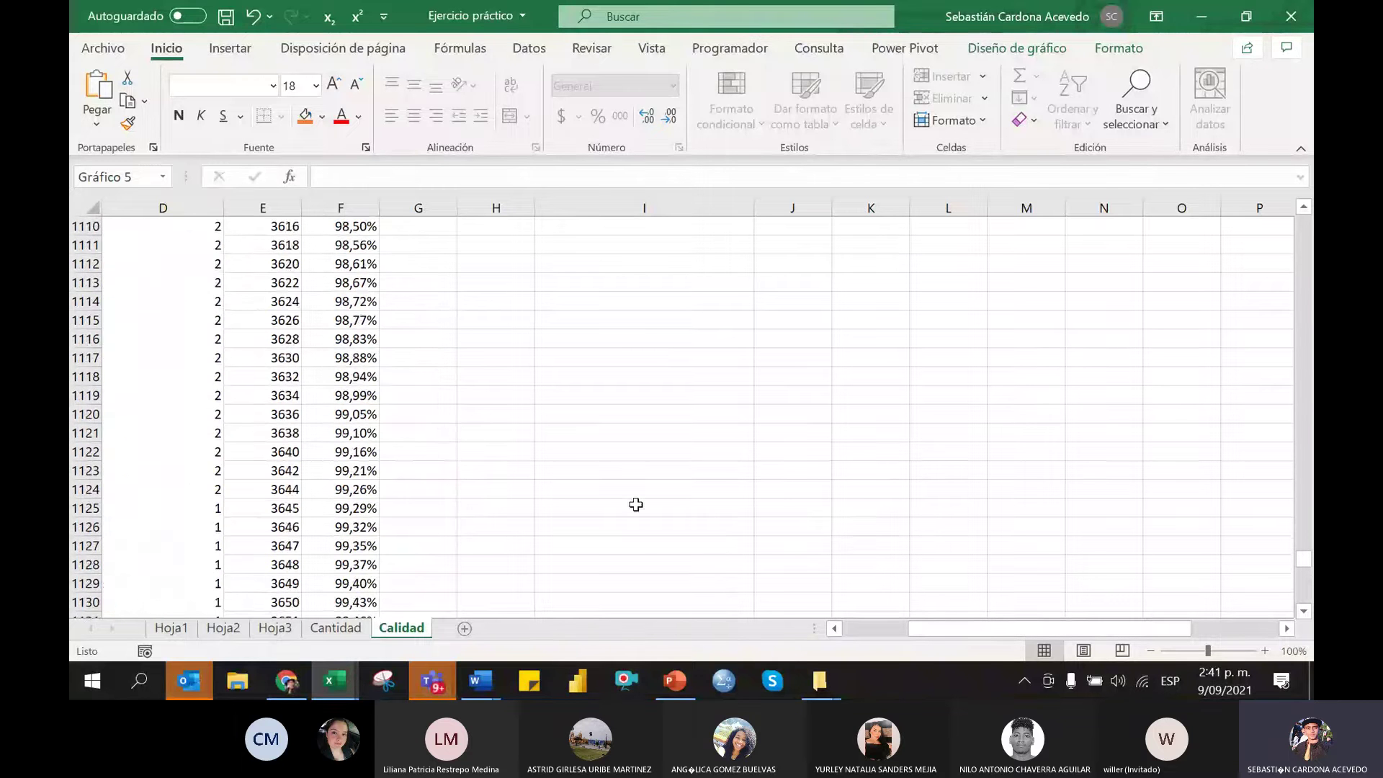
{"action": "scroll", "coordinate": [708, 547], "scroll_direction": "up", "scroll_amount": 5}
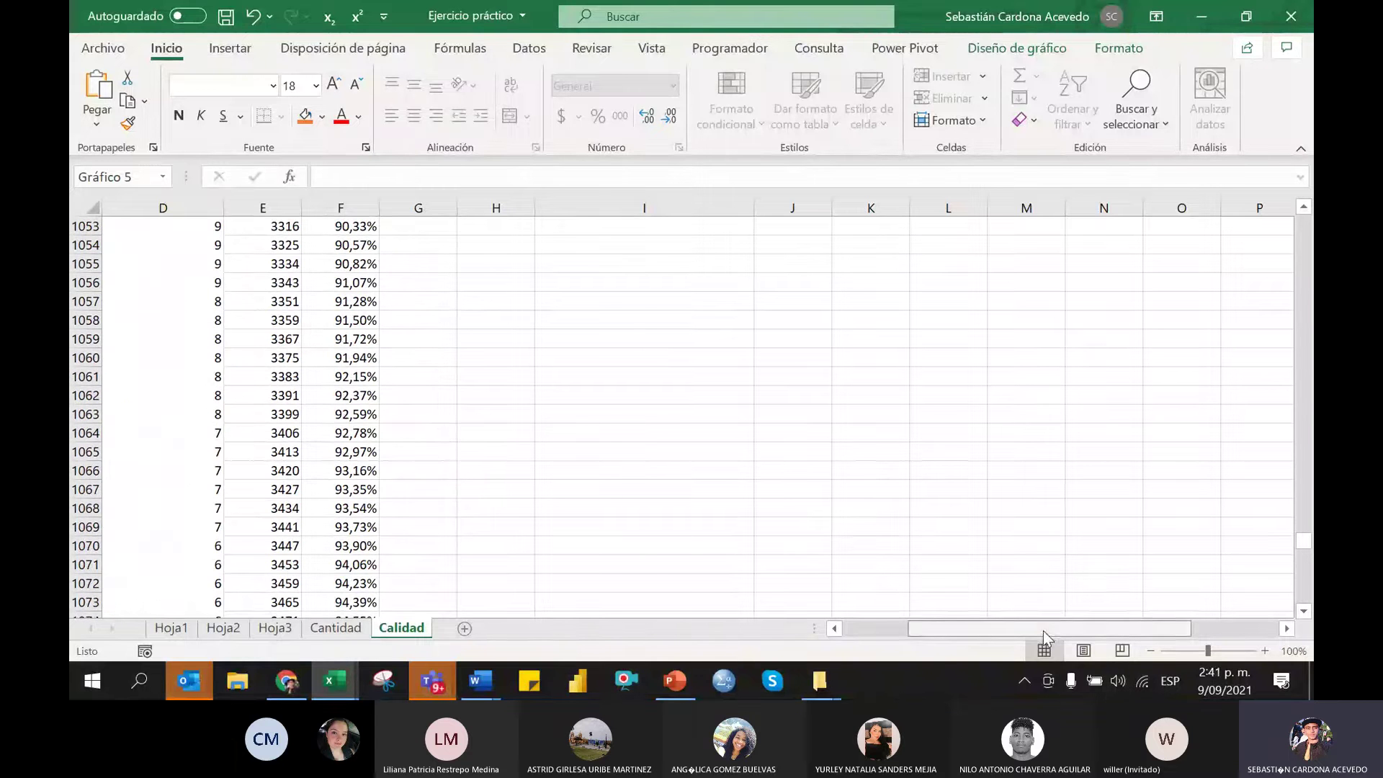
{"action": "left_click_drag", "start_coordinate": [1059, 628], "coordinate": [994, 628]}
{"action": "scroll", "coordinate": [431, 482], "scroll_direction": "up", "scroll_amount": 12}
{"action": "scroll", "coordinate": [431, 482], "scroll_direction": "up", "scroll_amount": 11}
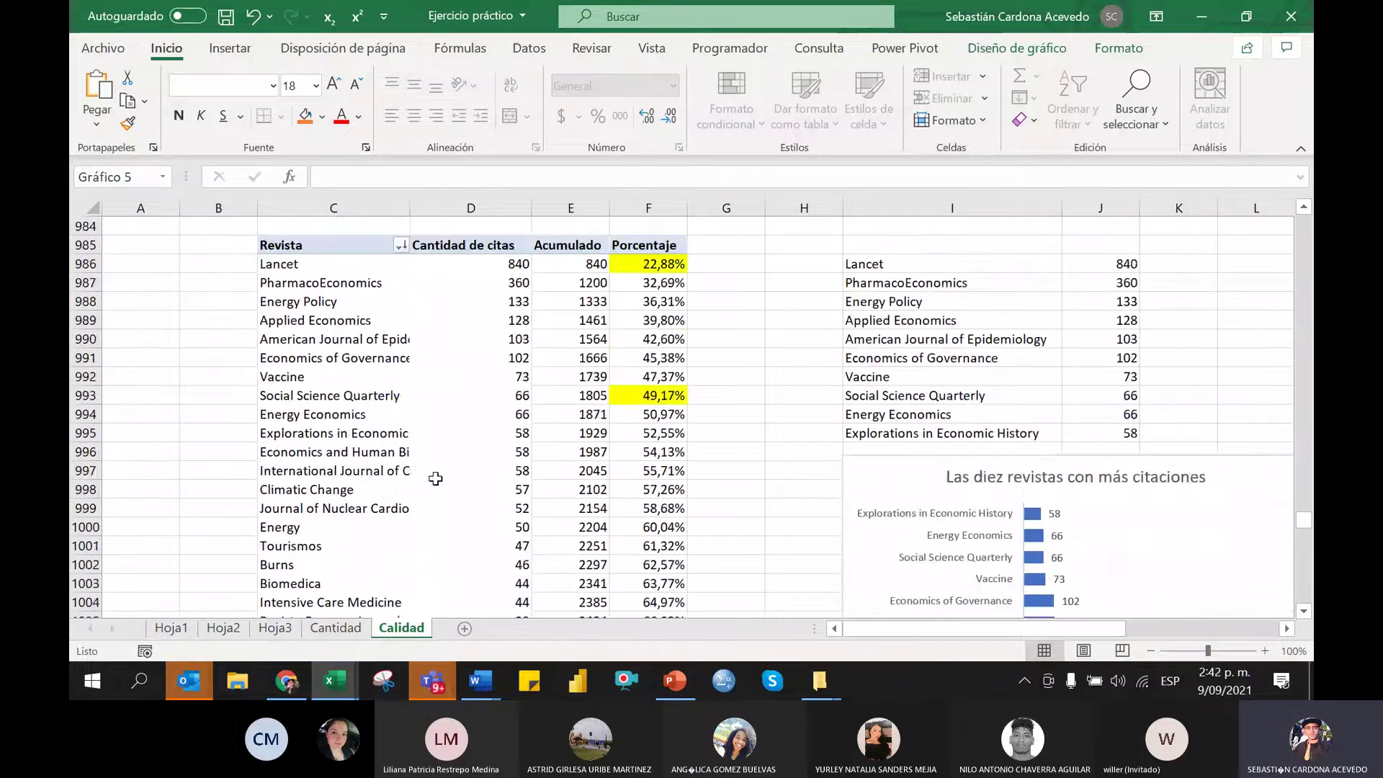
{"action": "scroll", "coordinate": [461, 472], "scroll_direction": "down", "scroll_amount": 3}
{"action": "scroll", "coordinate": [920, 559], "scroll_direction": "up", "scroll_amount": 4}
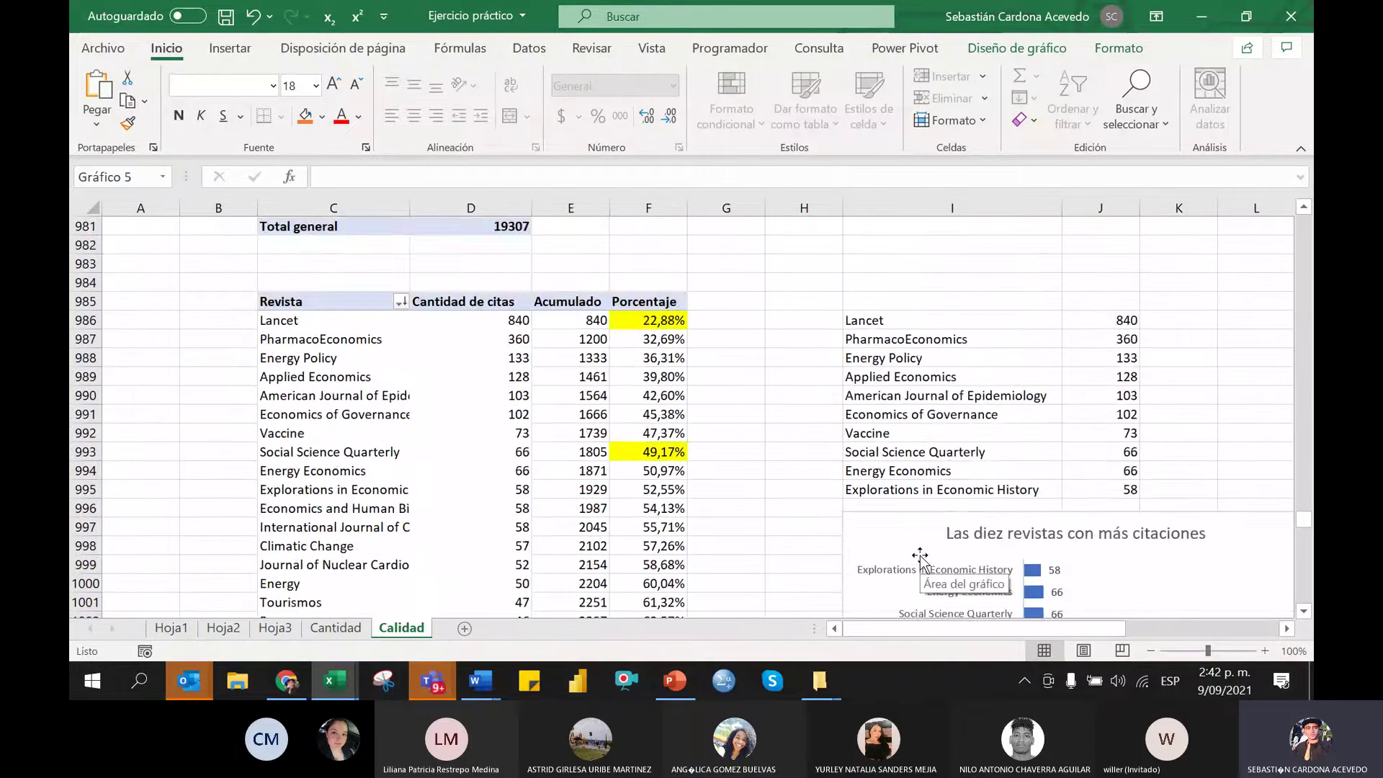
{"action": "scroll", "coordinate": [738, 565], "scroll_direction": "up", "scroll_amount": 20}
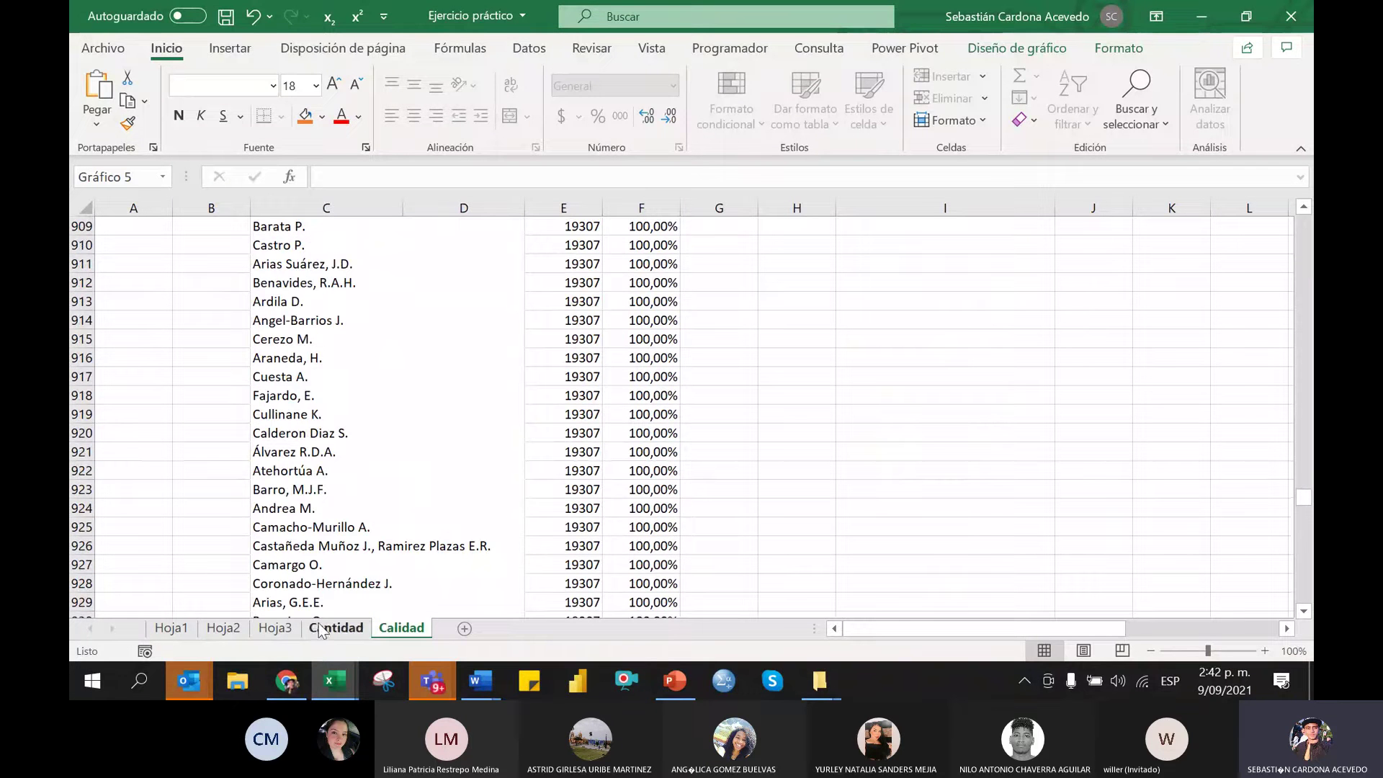
{"action": "scroll", "coordinate": [390, 553], "scroll_direction": "down", "scroll_amount": 19}
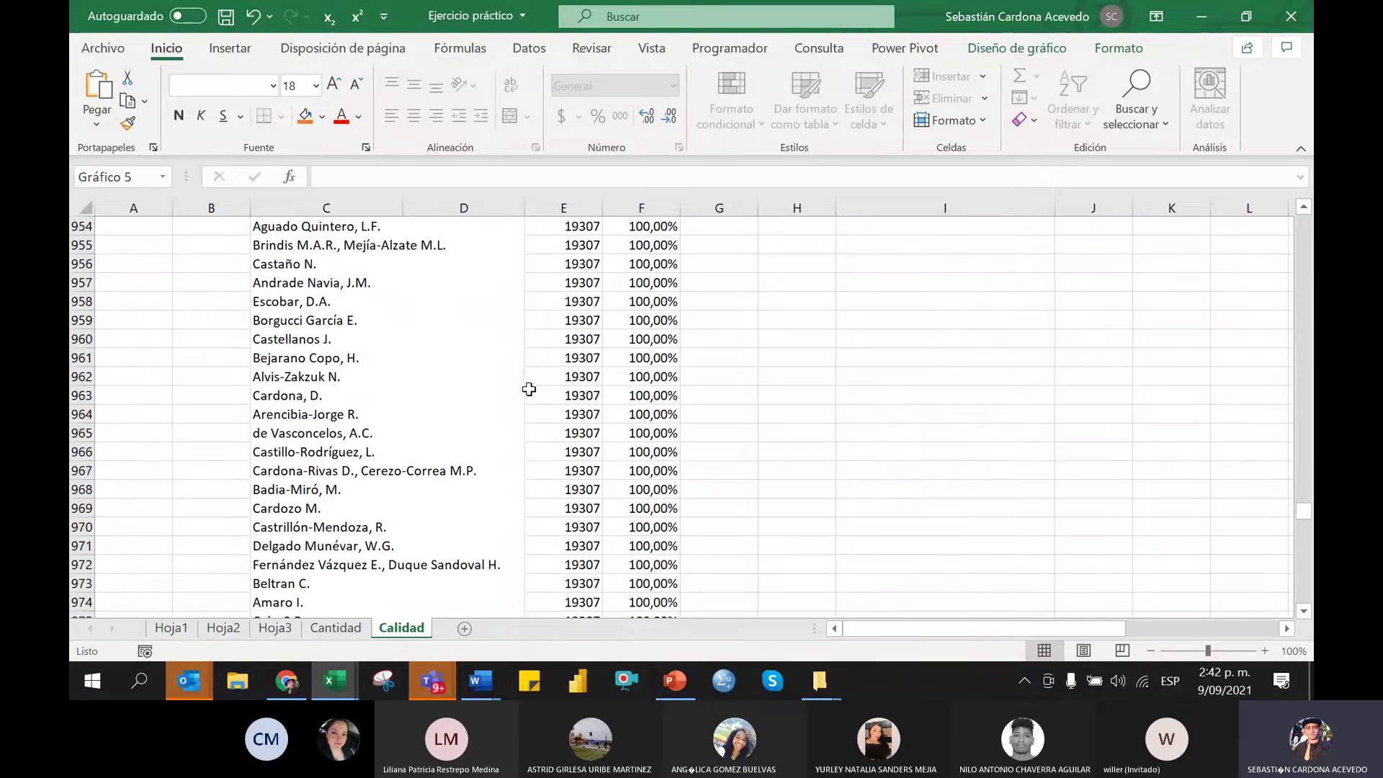
{"action": "scroll", "coordinate": [367, 630], "scroll_direction": "down", "scroll_amount": 13}
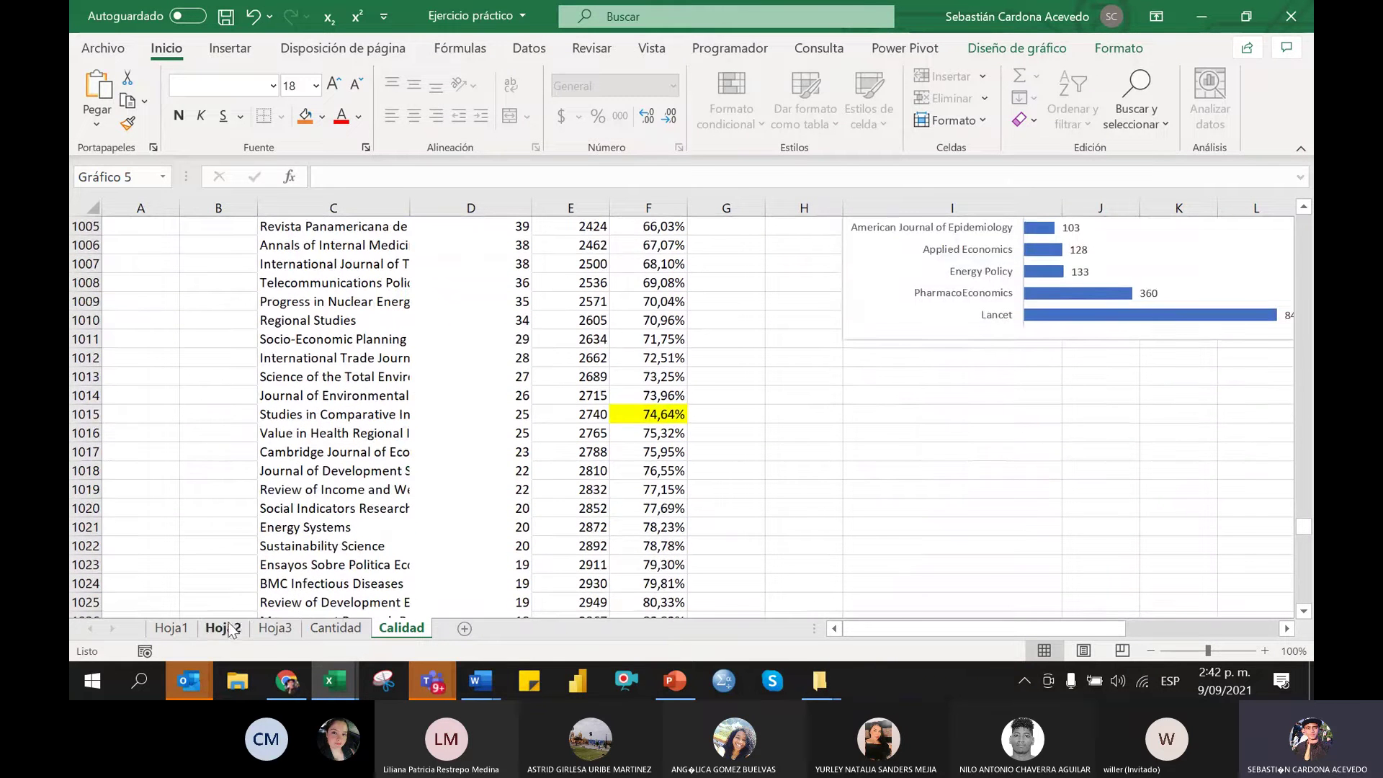
Open the Hoja1 sheet and review its Year, Source title, Cited by and Affiliations columns
{"action": "left_click", "coordinate": [186, 626]}
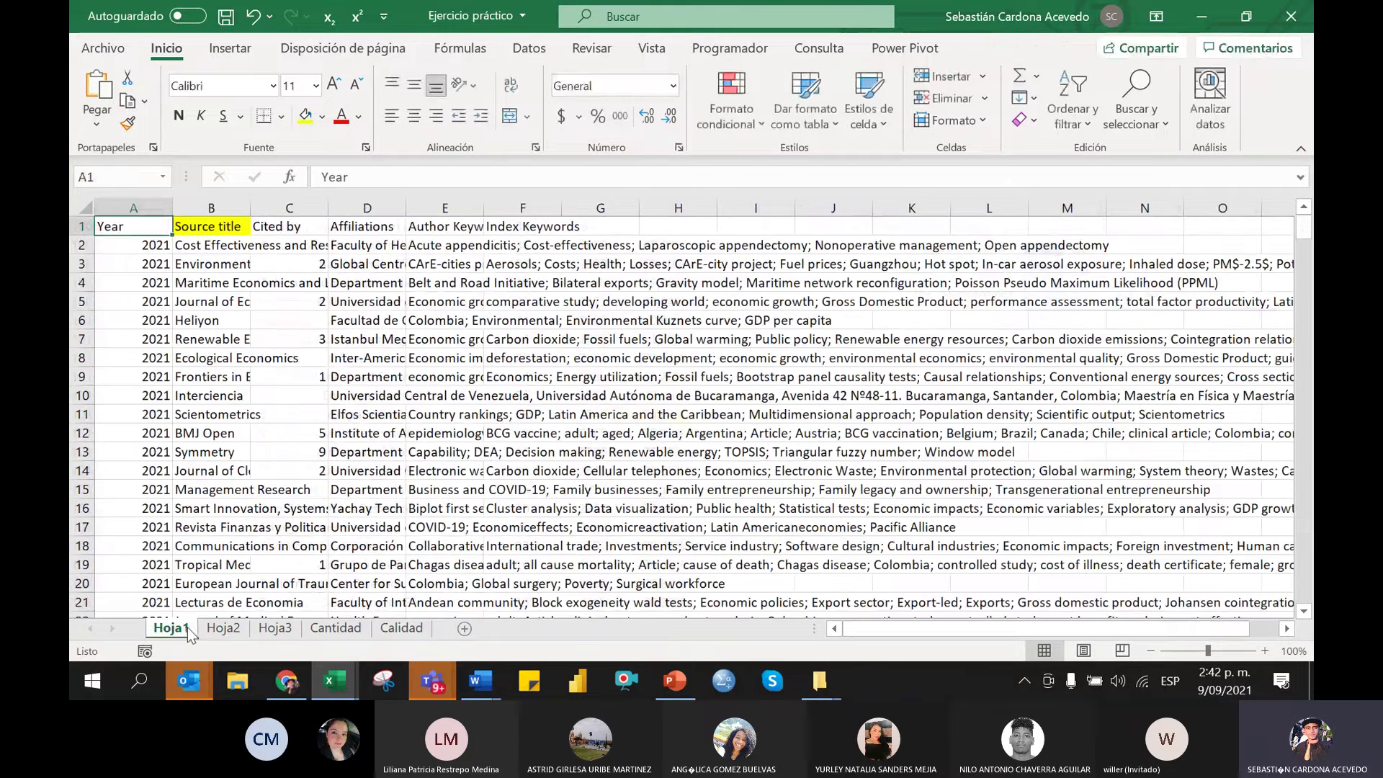
{"action": "left_click", "coordinate": [710, 358]}
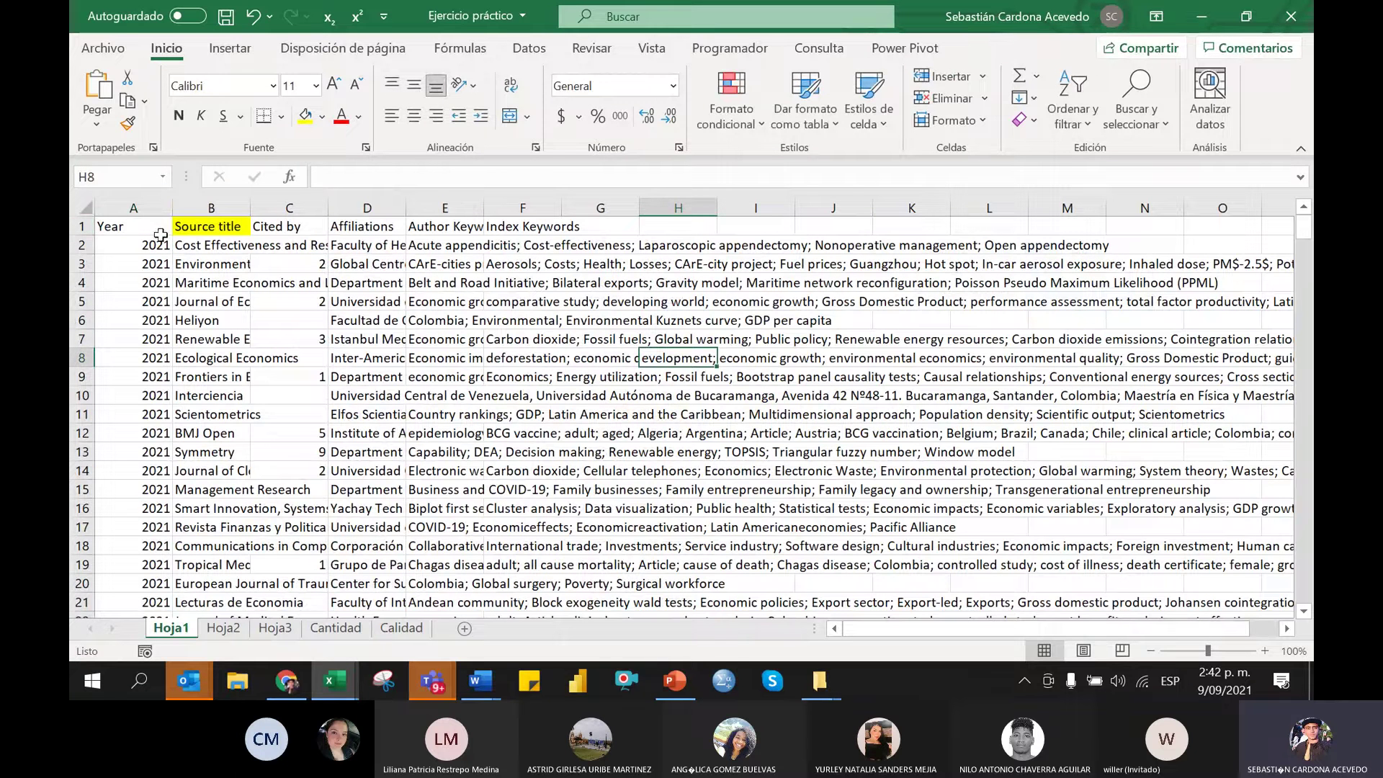
{"action": "left_click", "coordinate": [137, 207]}
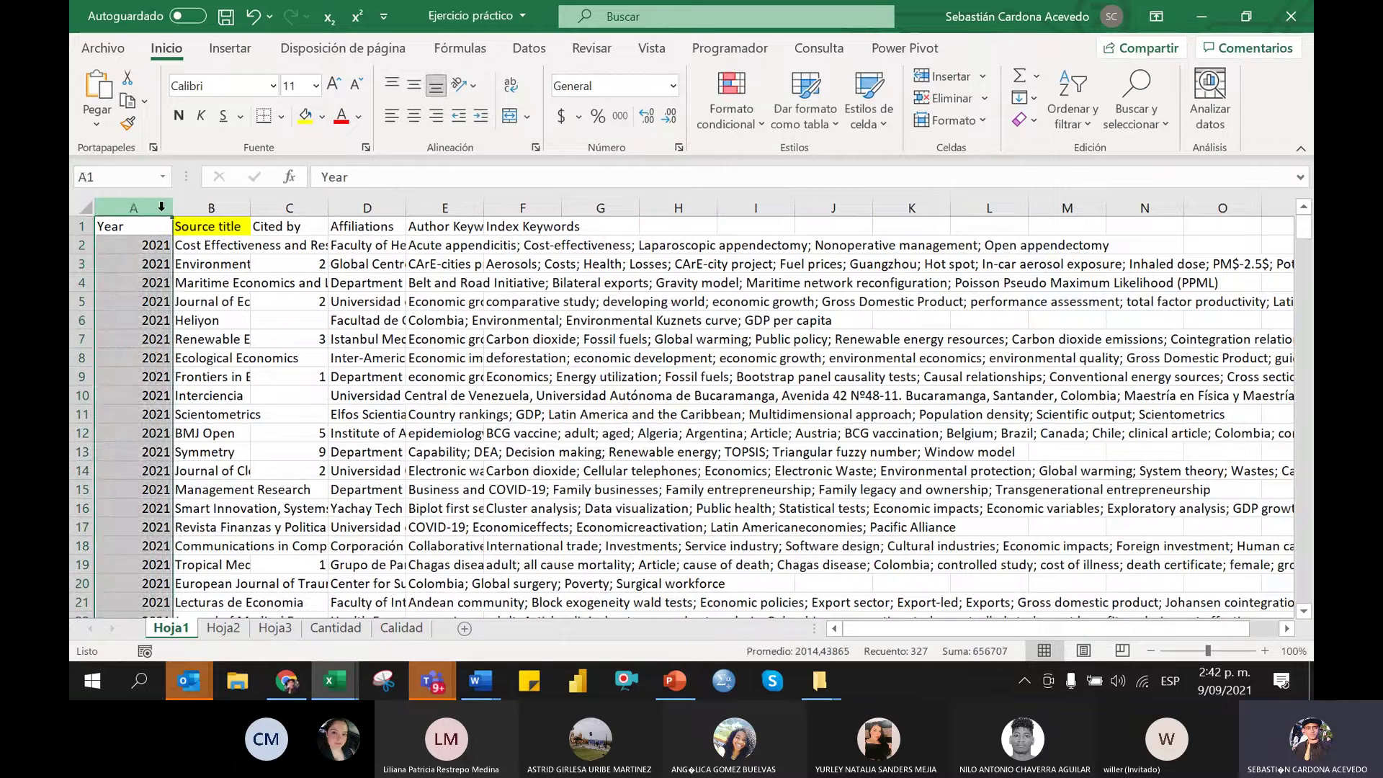
{"action": "left_click", "coordinate": [211, 207]}
{"action": "left_click_drag", "start_coordinate": [367, 208], "coordinate": [133, 208]}
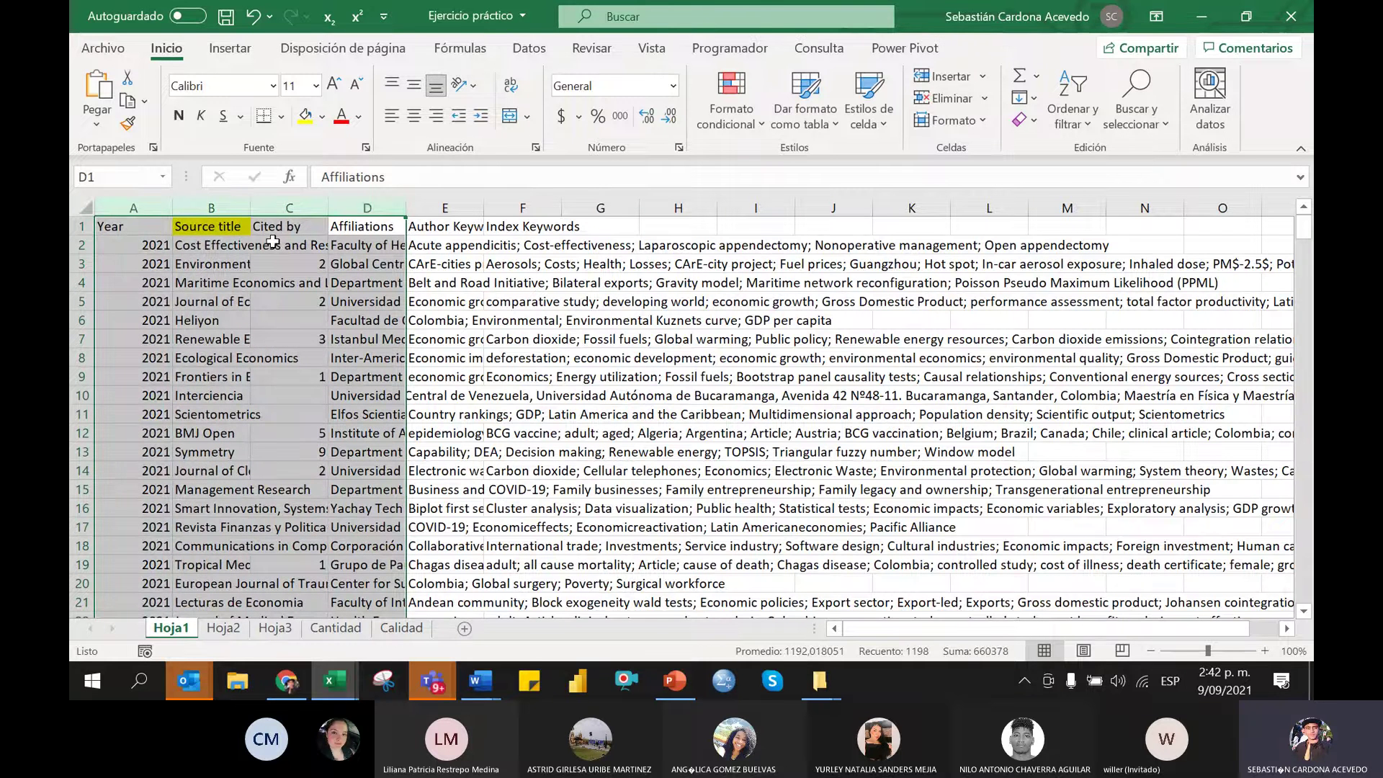
{"action": "left_click_drag", "start_coordinate": [270, 321], "coordinate": [272, 338]}
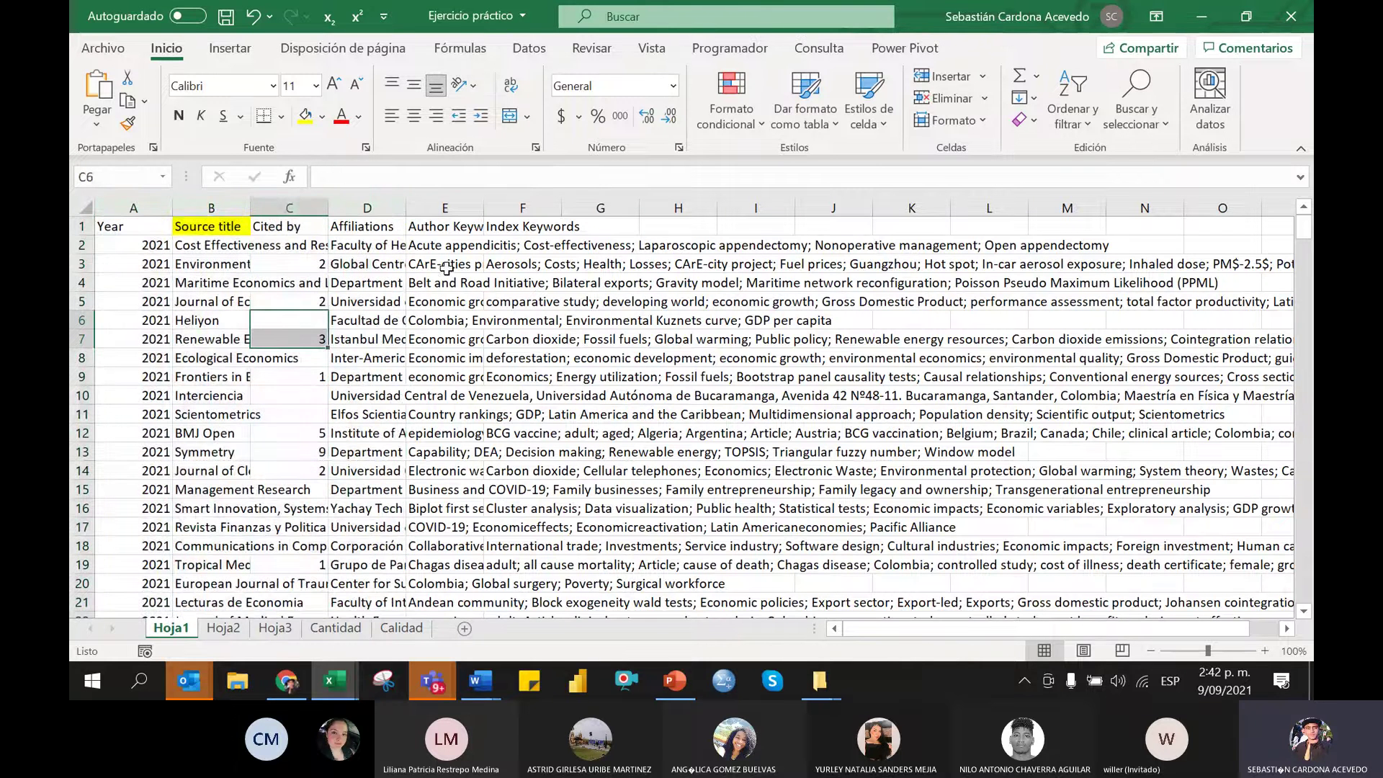
Compare the Author Keywords and Index Keywords columns of the first records on Hoja1
{"action": "left_click", "coordinate": [435, 229]}
{"action": "left_click_drag", "start_coordinate": [451, 249], "coordinate": [452, 257]}
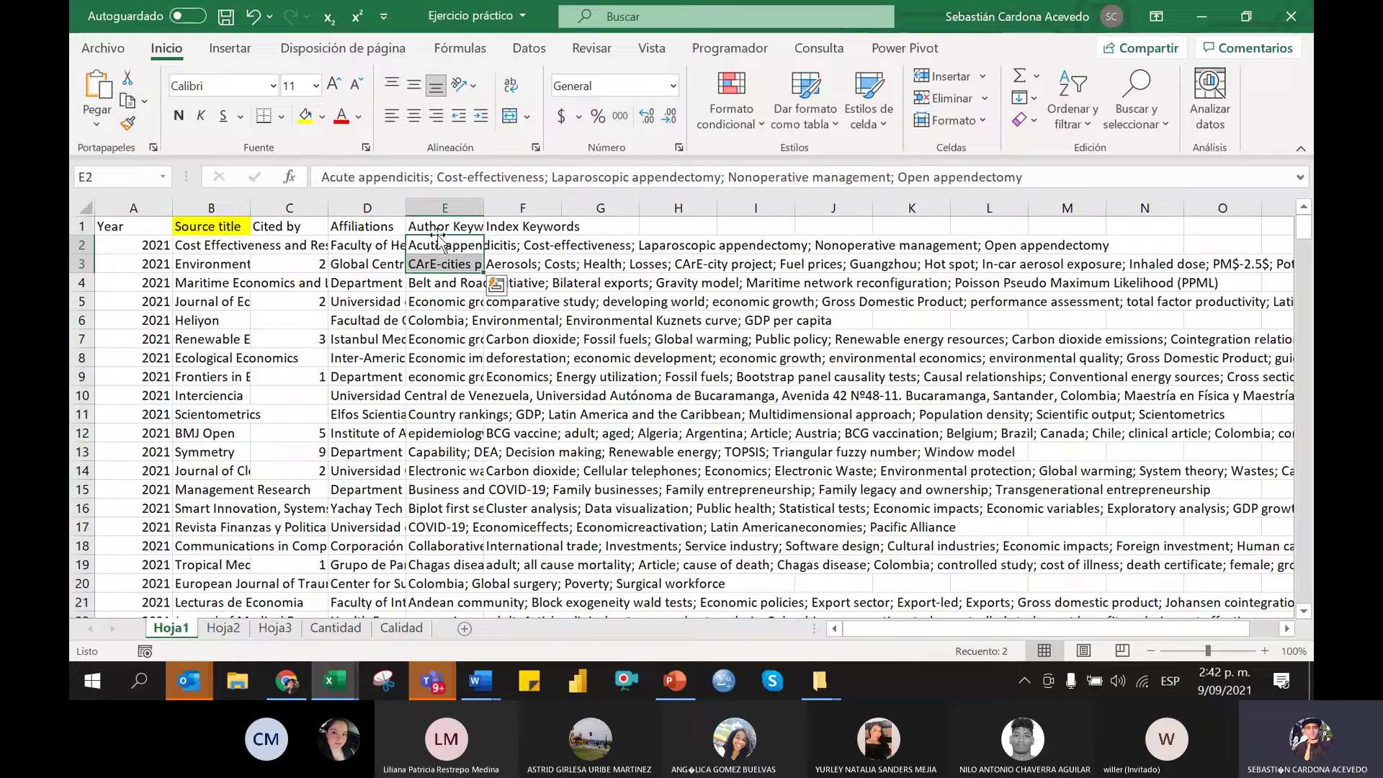
{"action": "left_click", "coordinate": [436, 229]}
{"action": "left_click", "coordinate": [497, 227]}
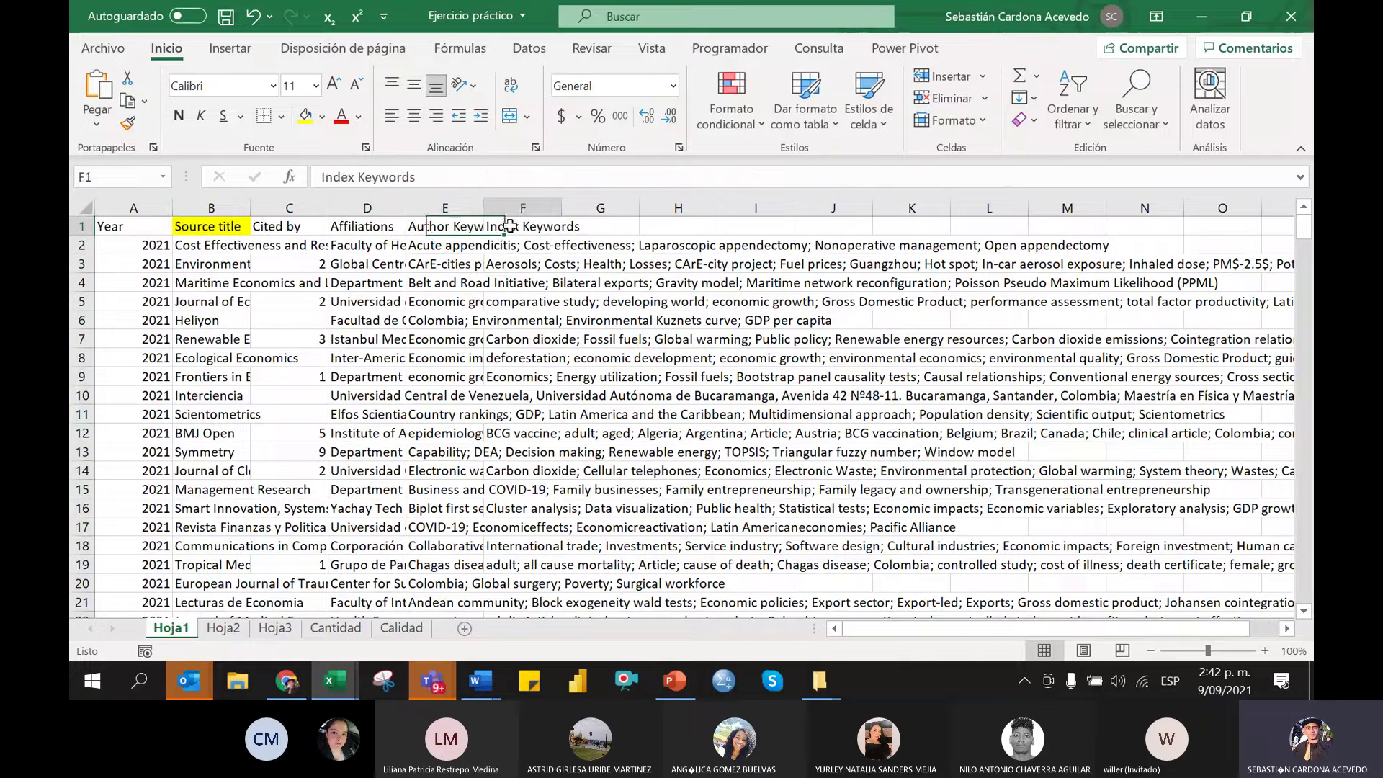
{"action": "left_click", "coordinate": [455, 296]}
{"action": "left_click", "coordinate": [448, 261]}
{"action": "left_click", "coordinate": [449, 229]}
{"action": "left_click", "coordinate": [441, 239]}
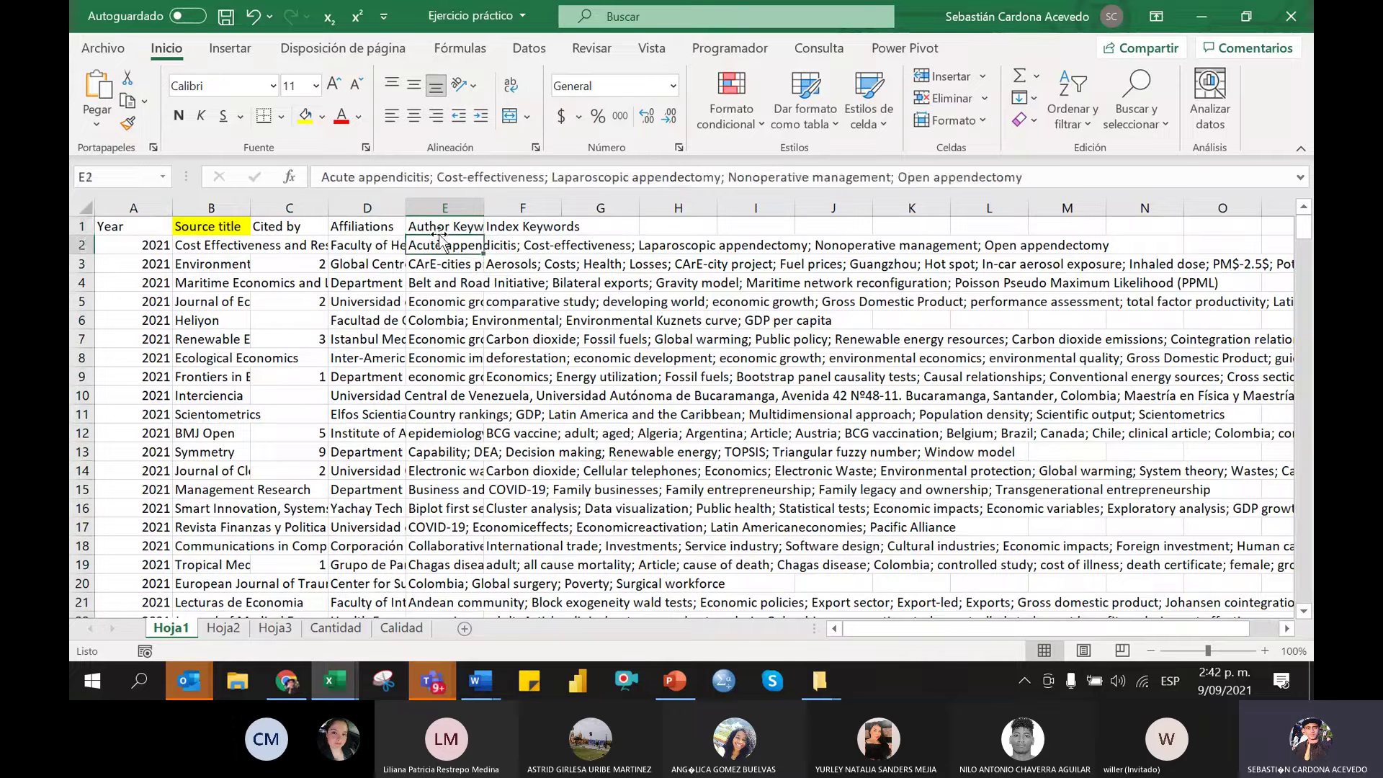
{"action": "left_click_drag", "start_coordinate": [449, 250], "coordinate": [1072, 247]}
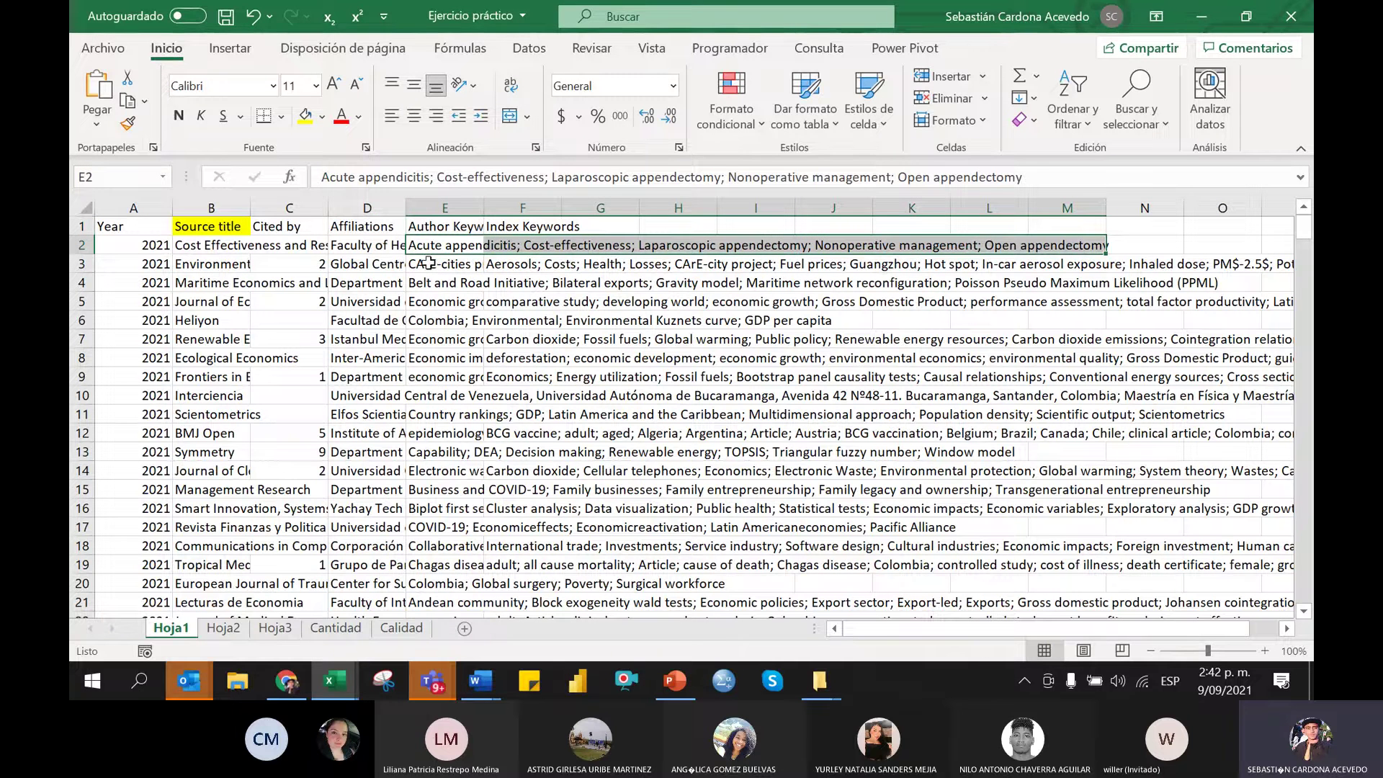
{"action": "left_click", "coordinate": [504, 229]}
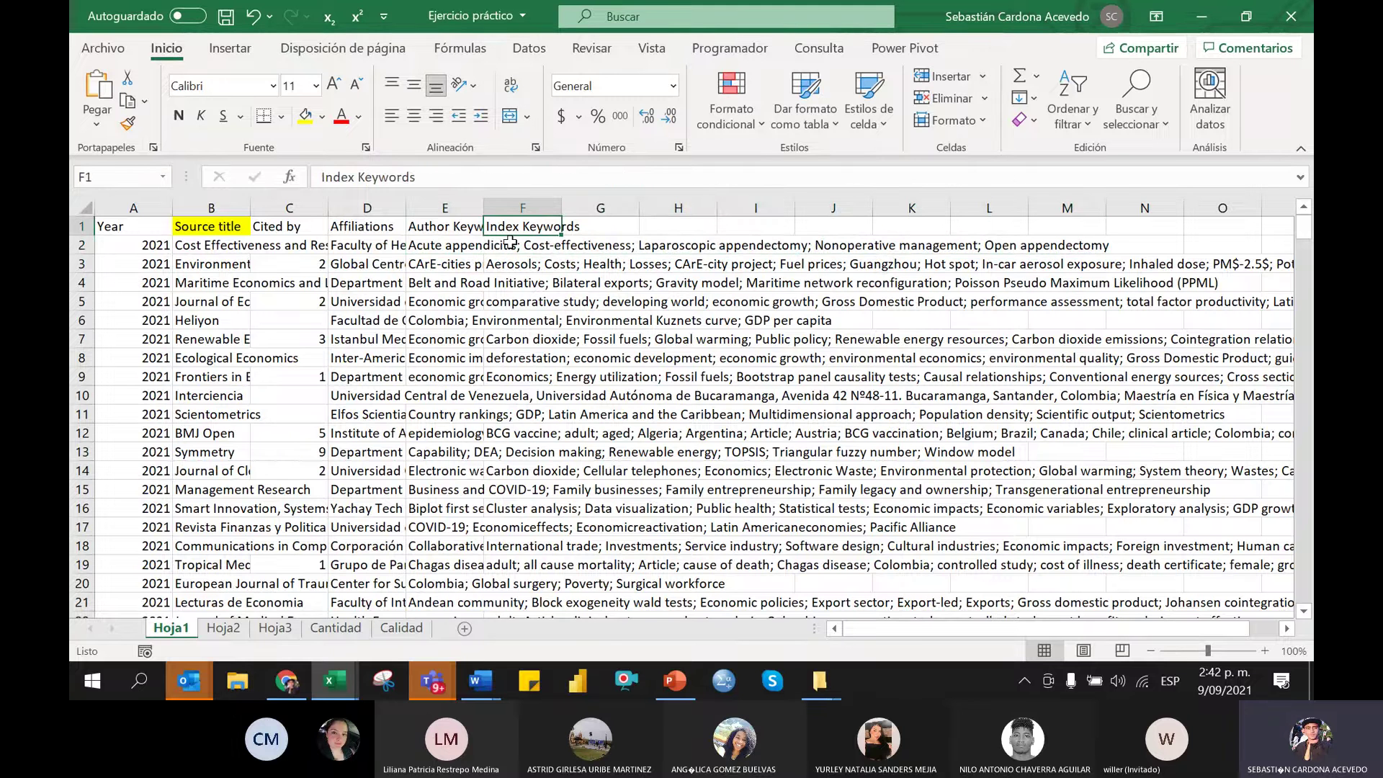
{"action": "left_click", "coordinate": [508, 246]}
{"action": "key", "text": "Down"}
{"action": "key", "text": "Down"}
{"action": "key", "text": "Down"}
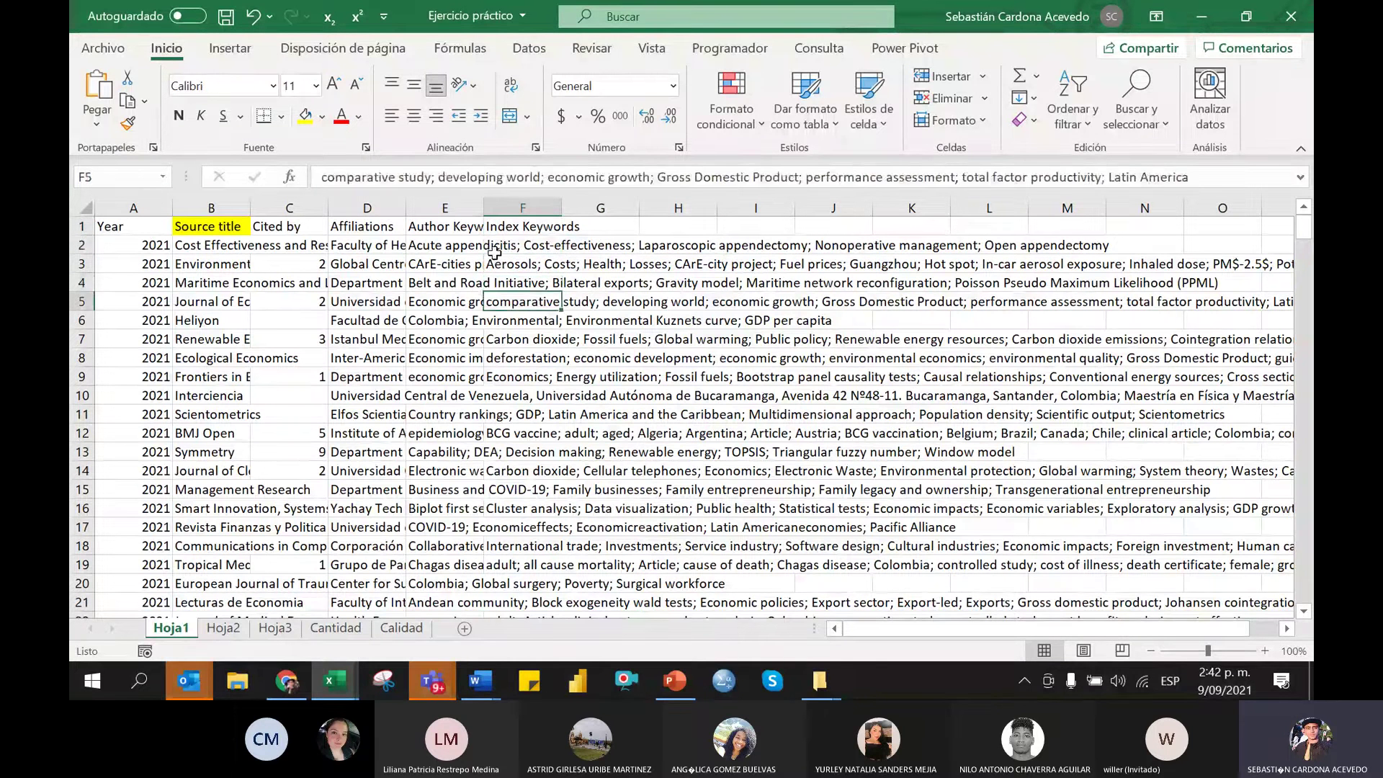
{"action": "key", "text": "Left"}
{"action": "key", "text": "Up"}
{"action": "key", "text": "Up"}
{"action": "key", "text": "Up"}
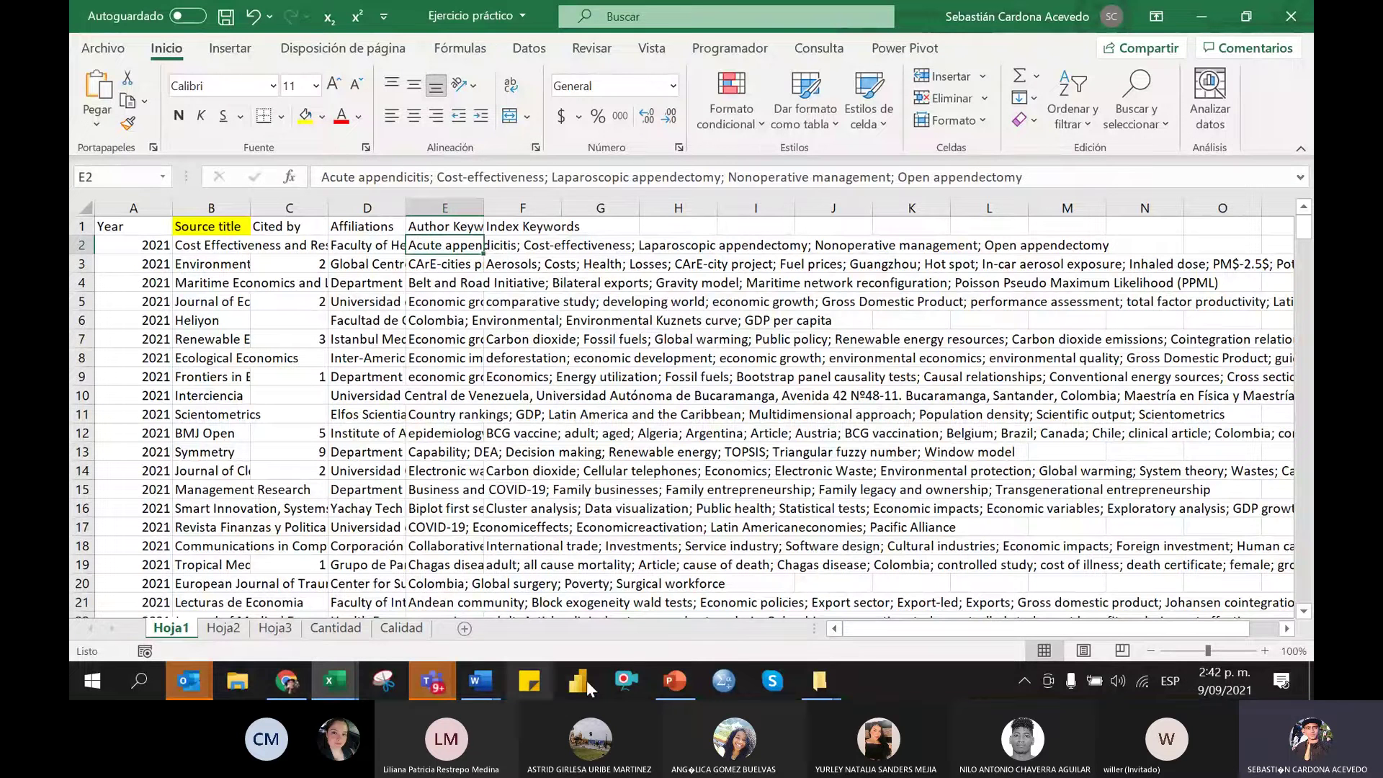
Read the full author keyword list in cell E2 and examine the entries below it down to E11
{"action": "mouse_move", "coordinate": [863, 637]}
{"action": "left_mouse_down"}
{"action": "mouse_move", "coordinate": [940, 634]}
{"action": "mouse_move", "coordinate": [854, 629]}
{"action": "left_mouse_up"}
{"action": "left_click_drag", "start_coordinate": [322, 177], "coordinate": [1077, 185]}
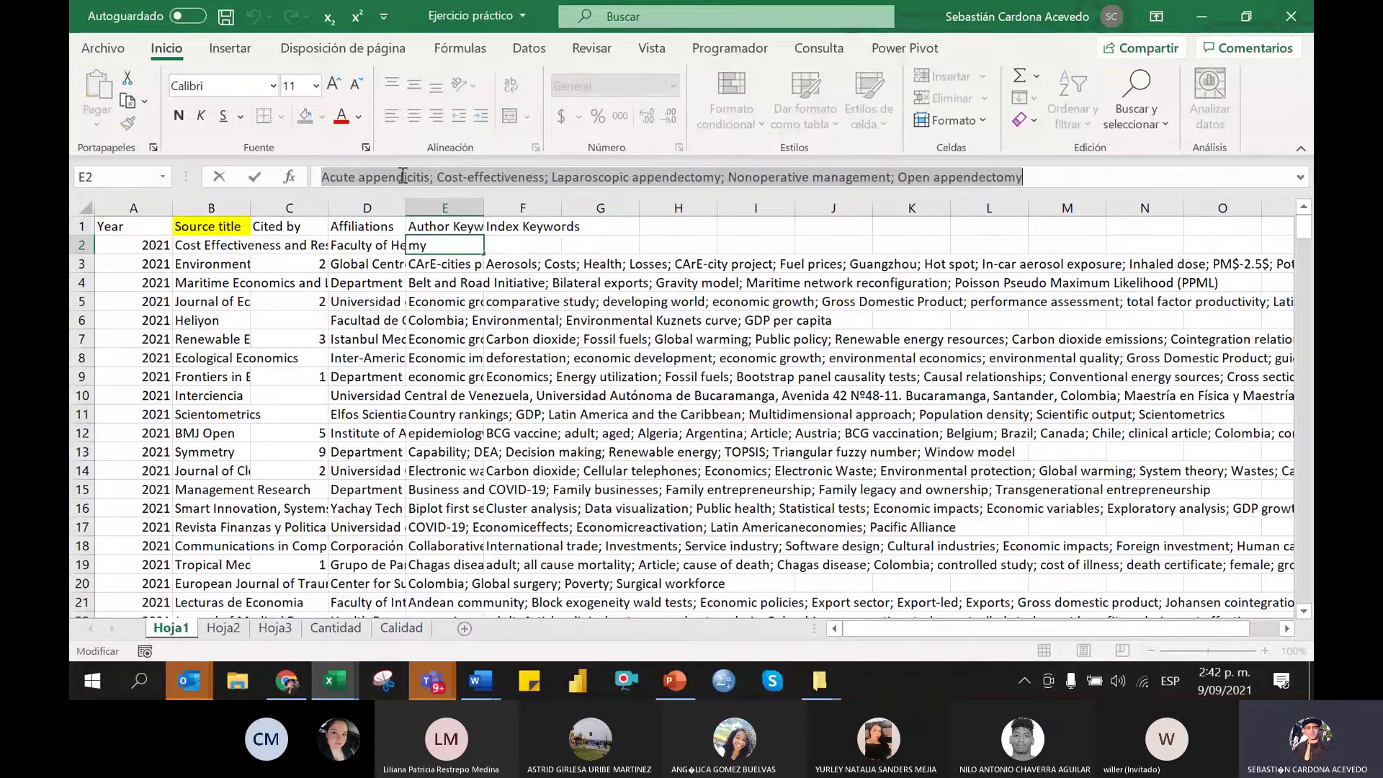
{"action": "left_click", "coordinate": [513, 307]}
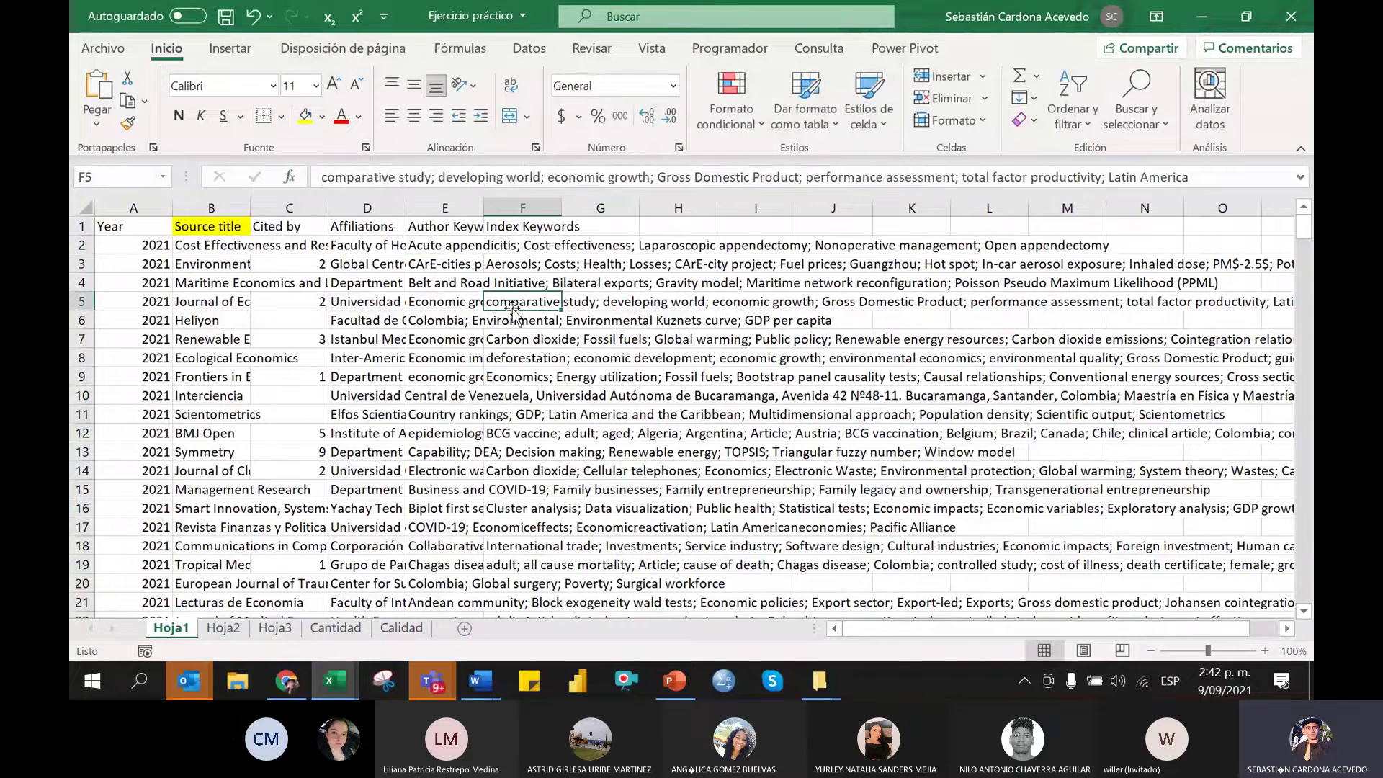
{"action": "left_click", "coordinate": [415, 249]}
{"action": "scroll", "coordinate": [414, 249], "scroll_direction": "down", "scroll_amount": 1}
{"action": "scroll", "coordinate": [430, 271], "scroll_direction": "up", "scroll_amount": 1}
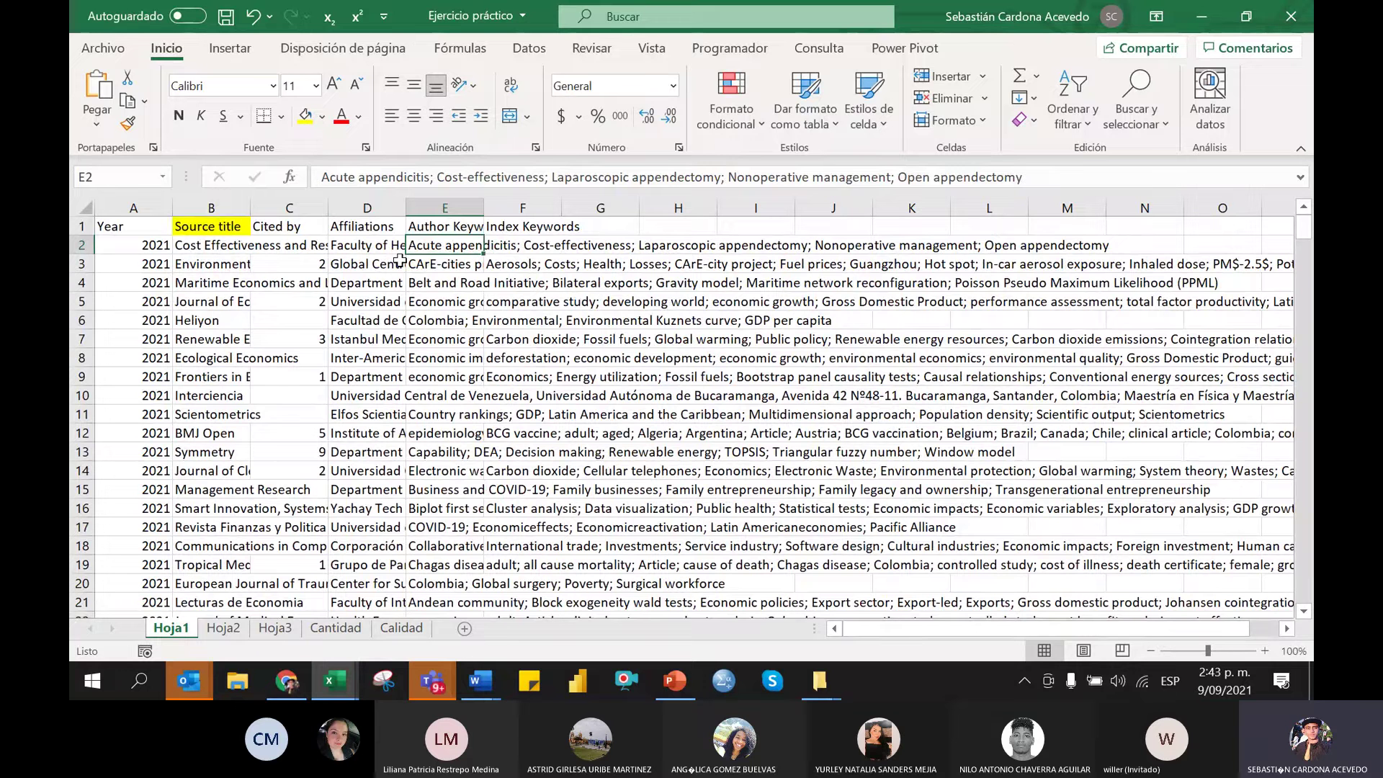
{"action": "key", "text": "shift+Down"}
{"action": "key", "text": "shift+Down"}
{"action": "key", "text": "shift+Down"}
{"action": "key", "text": "shift+Down"}
{"action": "key", "text": "shift+Down"}
{"action": "key", "text": "shift+Down"}
{"action": "key", "text": "shift+Down"}
{"action": "key", "text": "shift+Down"}
{"action": "key", "text": "shift+Down"}
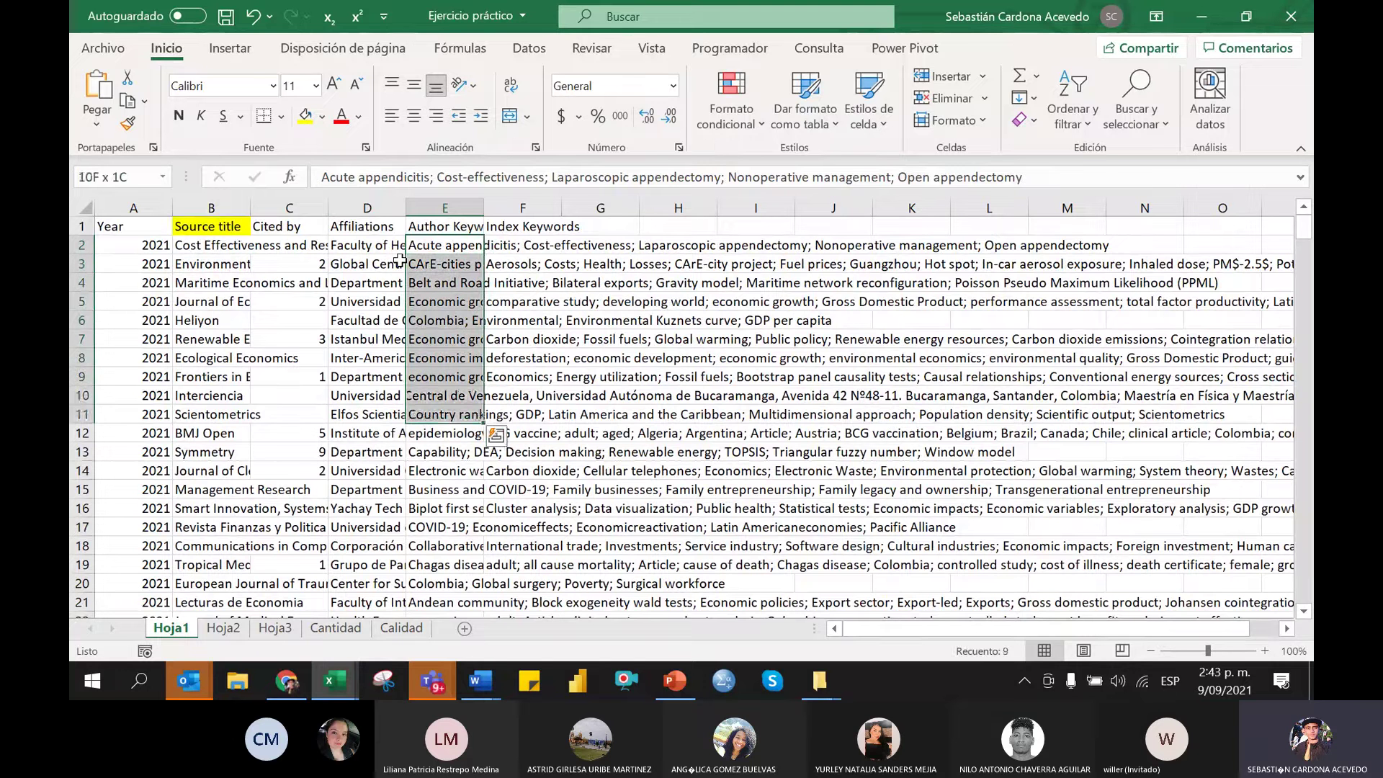
Highlight the Author Keywords header in cell E1 with yellow fill
{"action": "key", "text": "Up"}
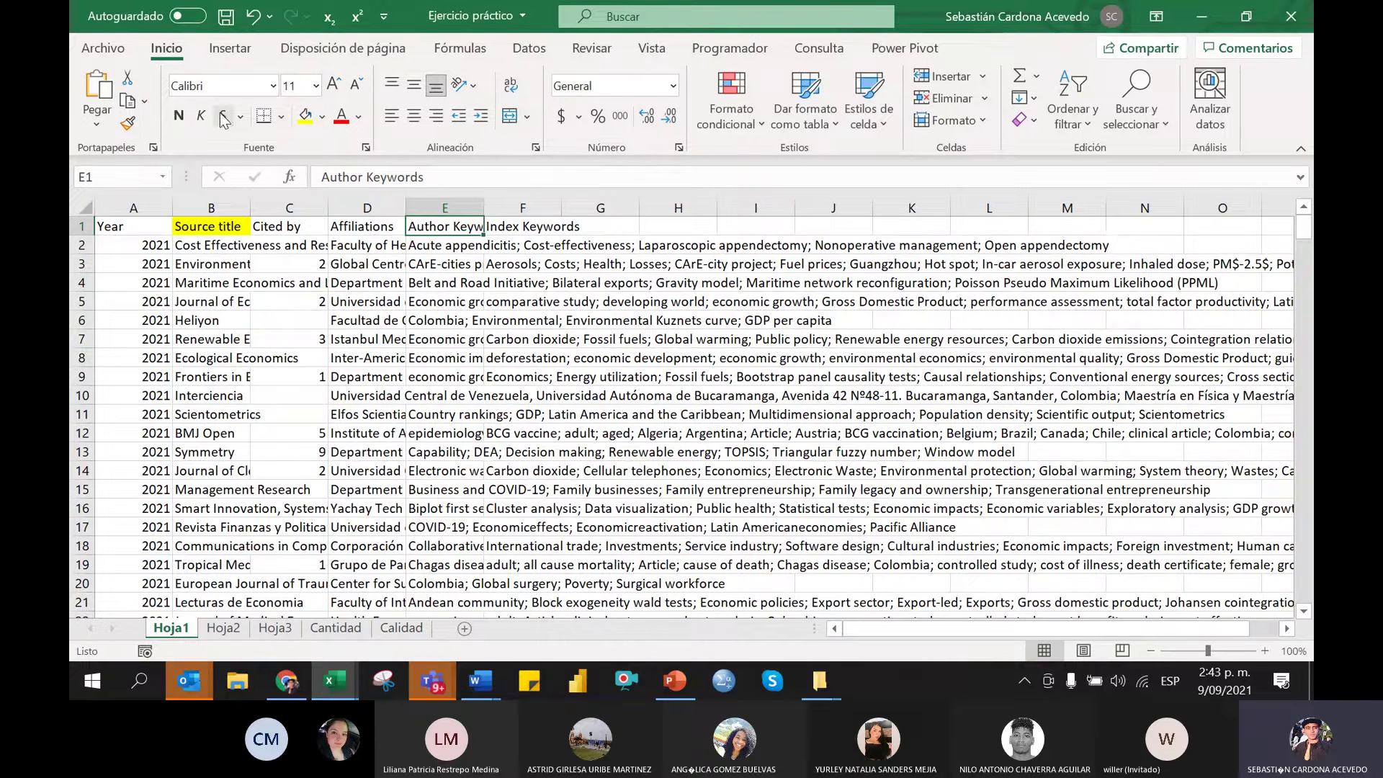
{"action": "left_click", "coordinate": [306, 115]}
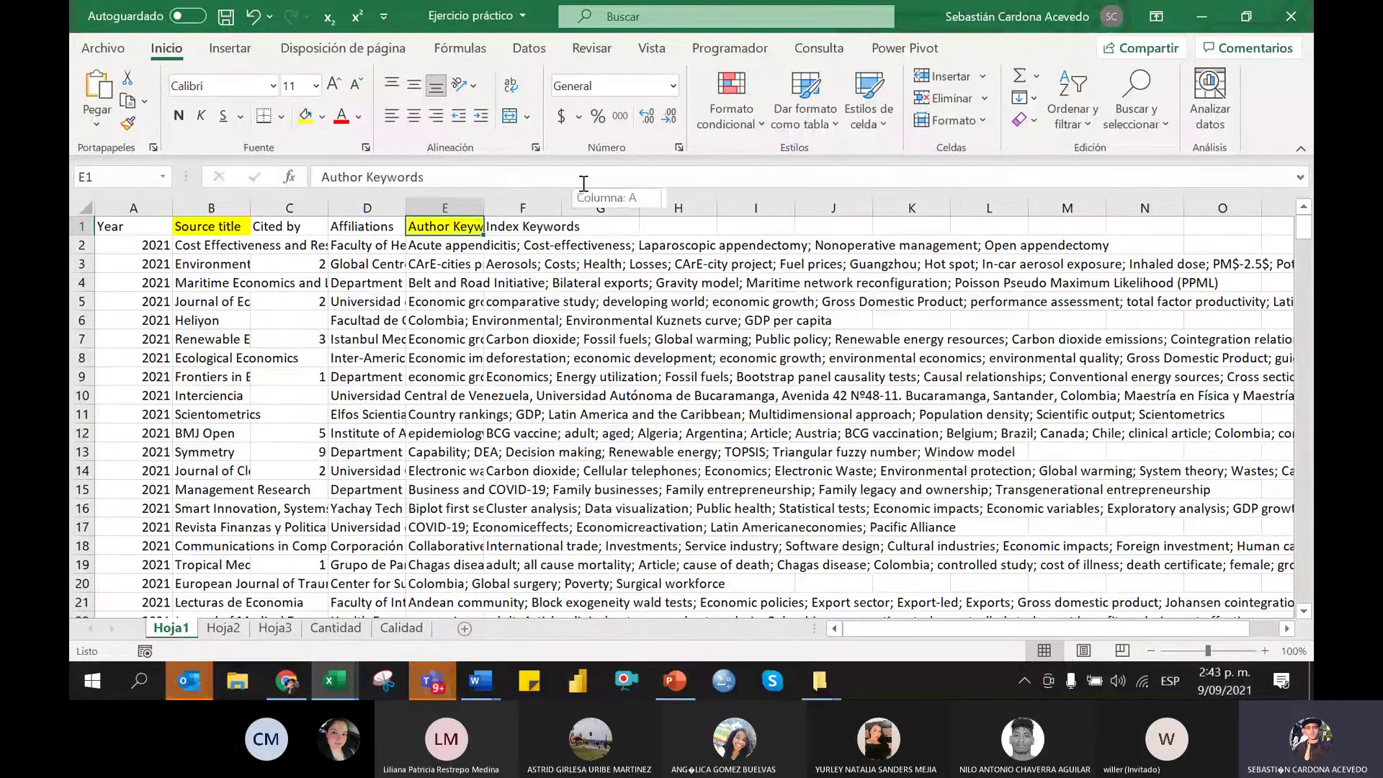
Check the first record's cells under the Author Keywords and Index Keywords headers
{"action": "key", "text": "Down"}
{"action": "key", "text": "Left"}
{"action": "key", "text": "Right"}
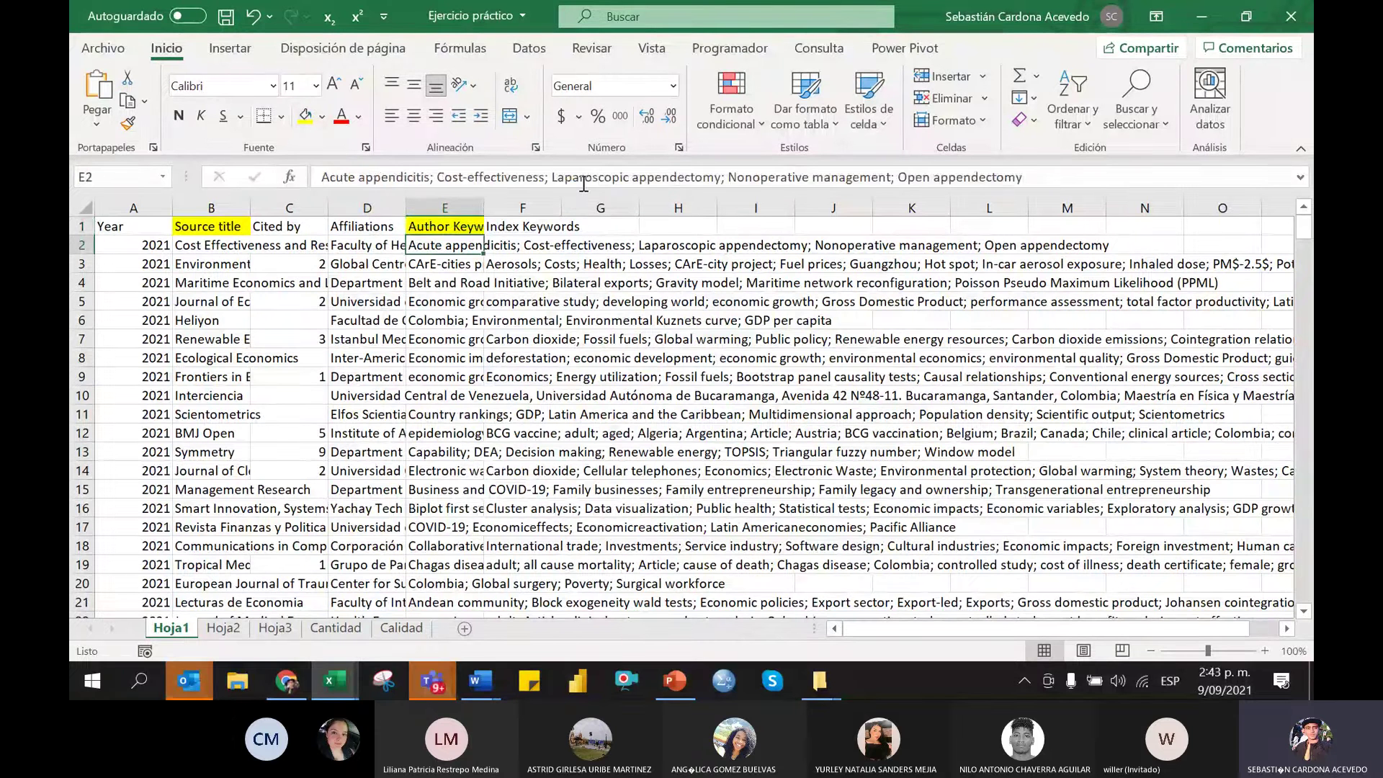
{"action": "key", "text": "Up"}
{"action": "key", "text": "Right"}
{"action": "key", "text": "Left"}
{"action": "key", "text": "Right"}
{"action": "key", "text": "Down"}
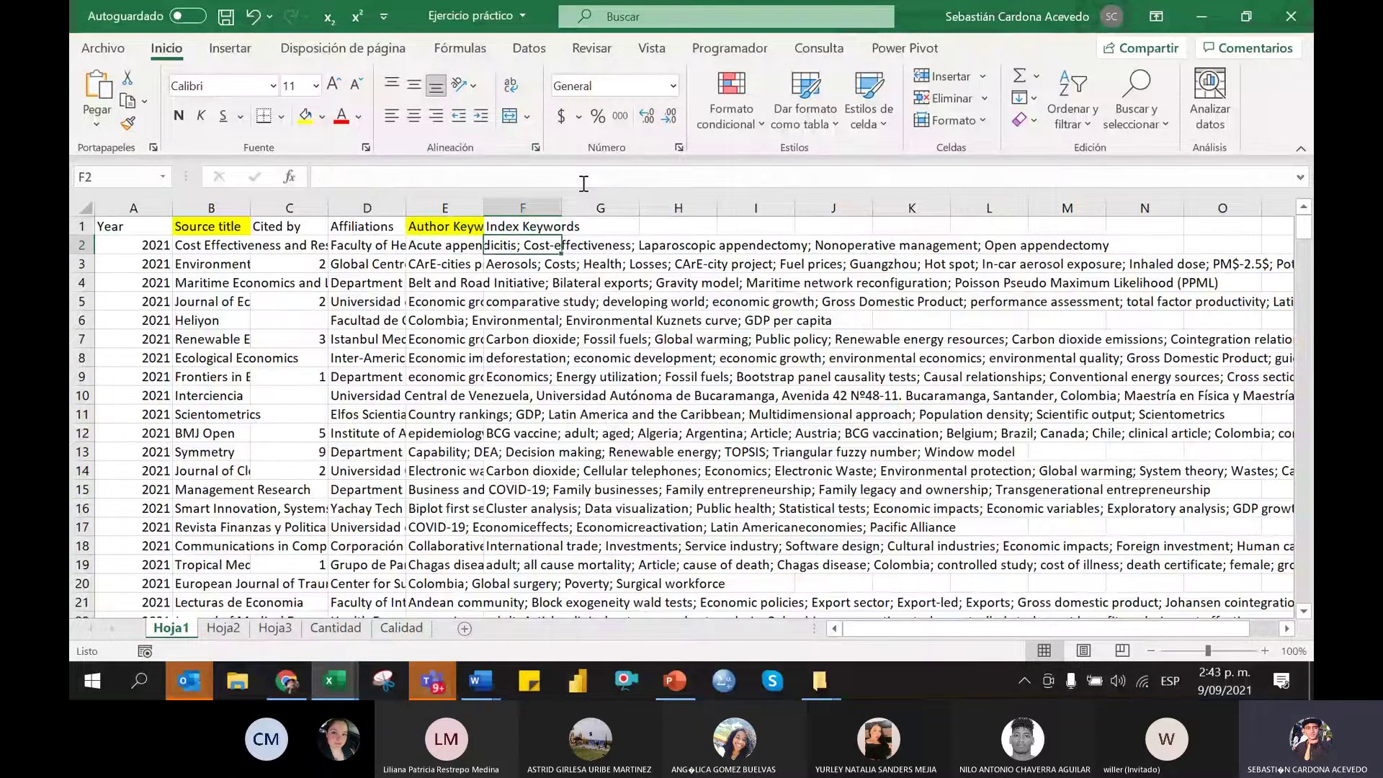
{"action": "key", "text": "Left"}
{"action": "key", "text": "Up"}
{"action": "key", "text": "Down"}
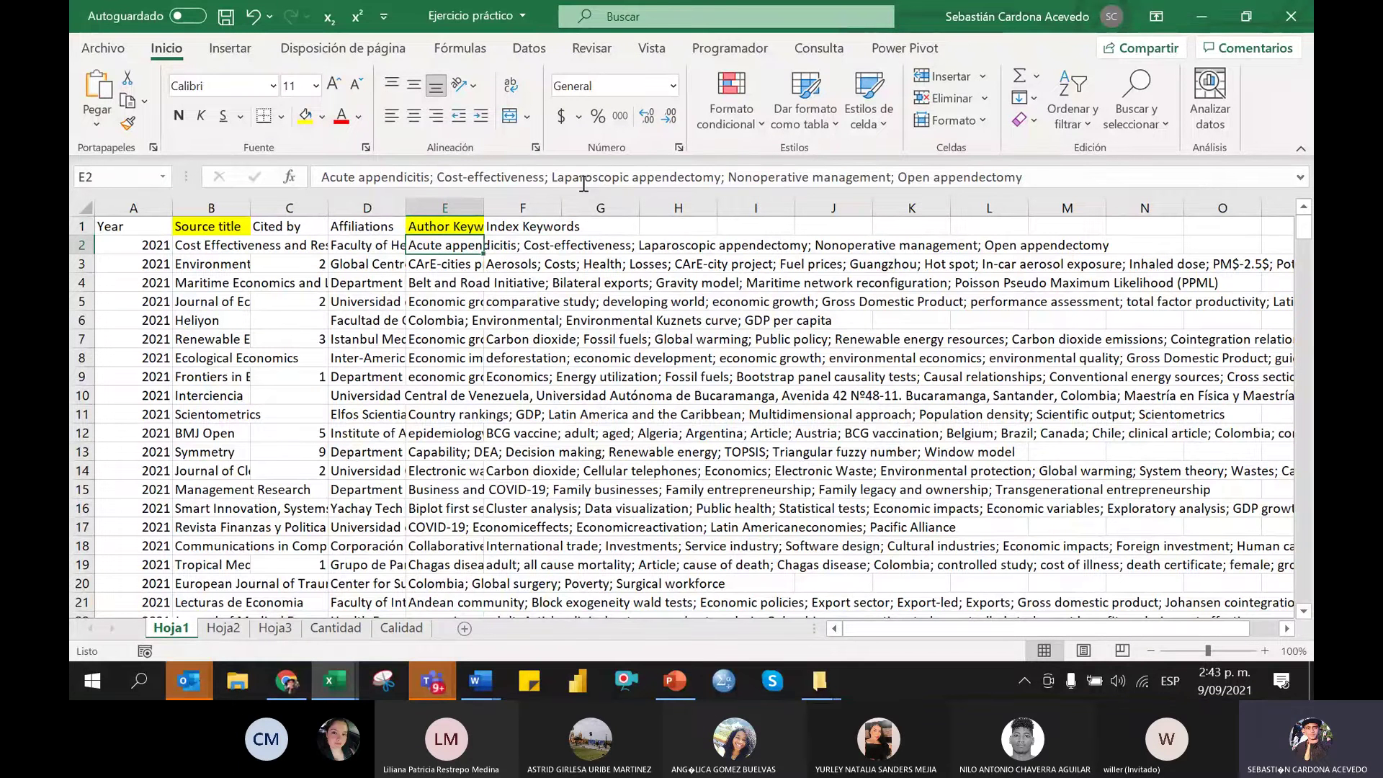
{"action": "key", "text": "shift+Down"}
{"action": "key", "text": "shift+Down"}
{"action": "key", "text": "shift+Down"}
{"action": "key", "text": "shift+Down"}
{"action": "key", "text": "shift+Down"}
{"action": "key", "text": "shift+Down"}
{"action": "key", "text": "shift+Down"}
{"action": "key", "text": "shift+Down"}
{"action": "key", "text": "shift+Down"}
{"action": "key", "text": "shift+Down"}
{"action": "key", "text": "shift+Down"}
{"action": "key", "text": "shift+Down"}
{"action": "key", "text": "shift+Down"}
{"action": "key", "text": "shift+Down"}
{"action": "key", "text": "shift+Down"}
{"action": "key", "text": "shift+Down"}
{"action": "key", "text": "shift+Down"}
{"action": "key", "text": "shift+Down"}
{"action": "key", "text": "shift+Down"}
{"action": "key", "text": "shift+Down"}
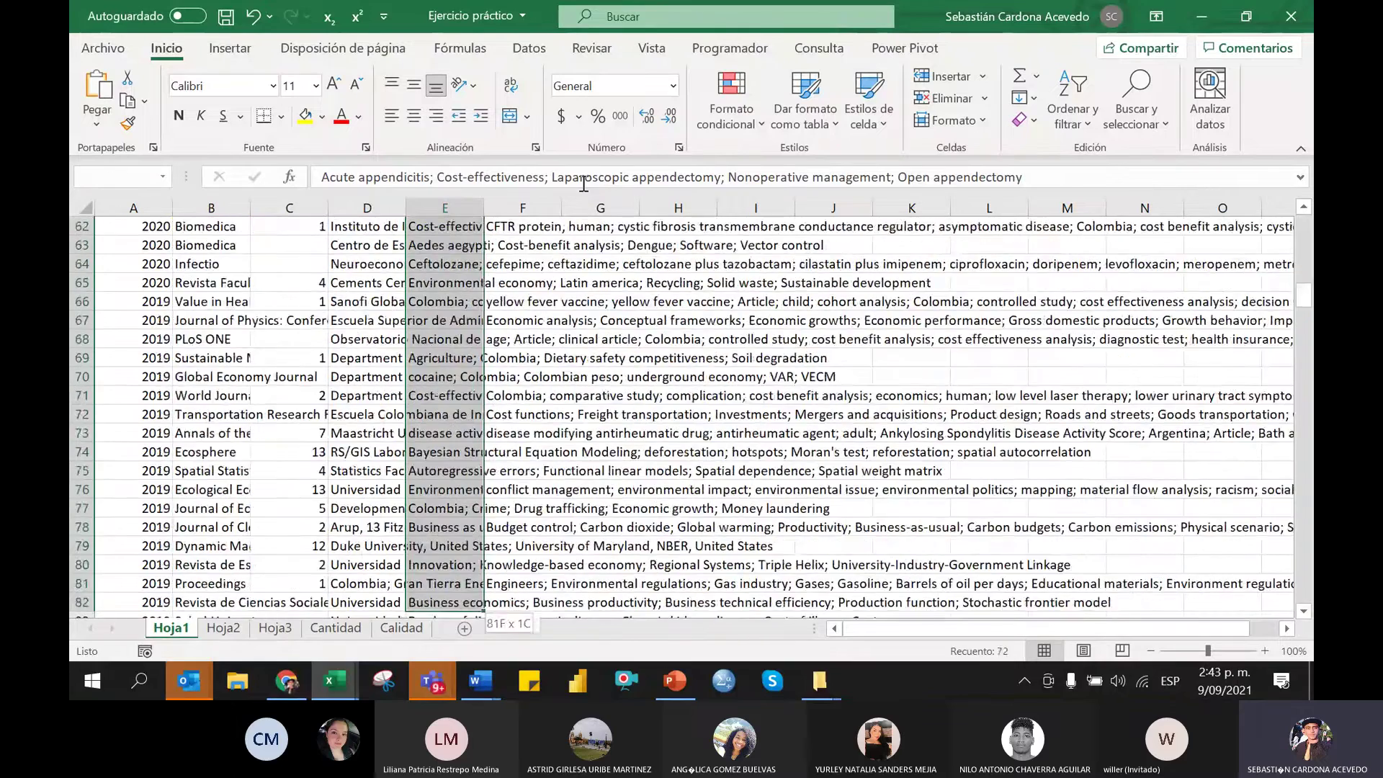
{"action": "key", "text": "ctrl+shift+Down"}
{"action": "key", "text": "ctrl+shift+Down"}
{"action": "key", "text": "ctrl+shift+Down"}
{"action": "key", "text": "ctrl+shift+Down"}
{"action": "key", "text": "ctrl+shift+Down"}
{"action": "key", "text": "ctrl+shift+Down"}
{"action": "key", "text": "ctrl+shift+Down"}
{"action": "key", "text": "ctrl+shift+Down"}
{"action": "key", "text": "ctrl+shift+Down"}
{"action": "key", "text": "ctrl+shift+Down"}
{"action": "key", "text": "ctrl+shift+Down"}
{"action": "key", "text": "ctrl+shift+Down"}
{"action": "key", "text": "ctrl+shift+Down"}
{"action": "key", "text": "ctrl+shift+Down"}
{"action": "key", "text": "ctrl+shift+Down"}
{"action": "key", "text": "ctrl+shift+Down"}
{"action": "key", "text": "ctrl+shift+Down"}
{"action": "key", "text": "ctrl+shift+Down"}
{"action": "key", "text": "ctrl+shift+Down"}
{"action": "key", "text": "ctrl+shift+Down"}
Copy the Author Keywords column from its header in E1 to the last record and paste it at A1 of a new sheet
{"action": "key", "text": "ctrl+Up"}
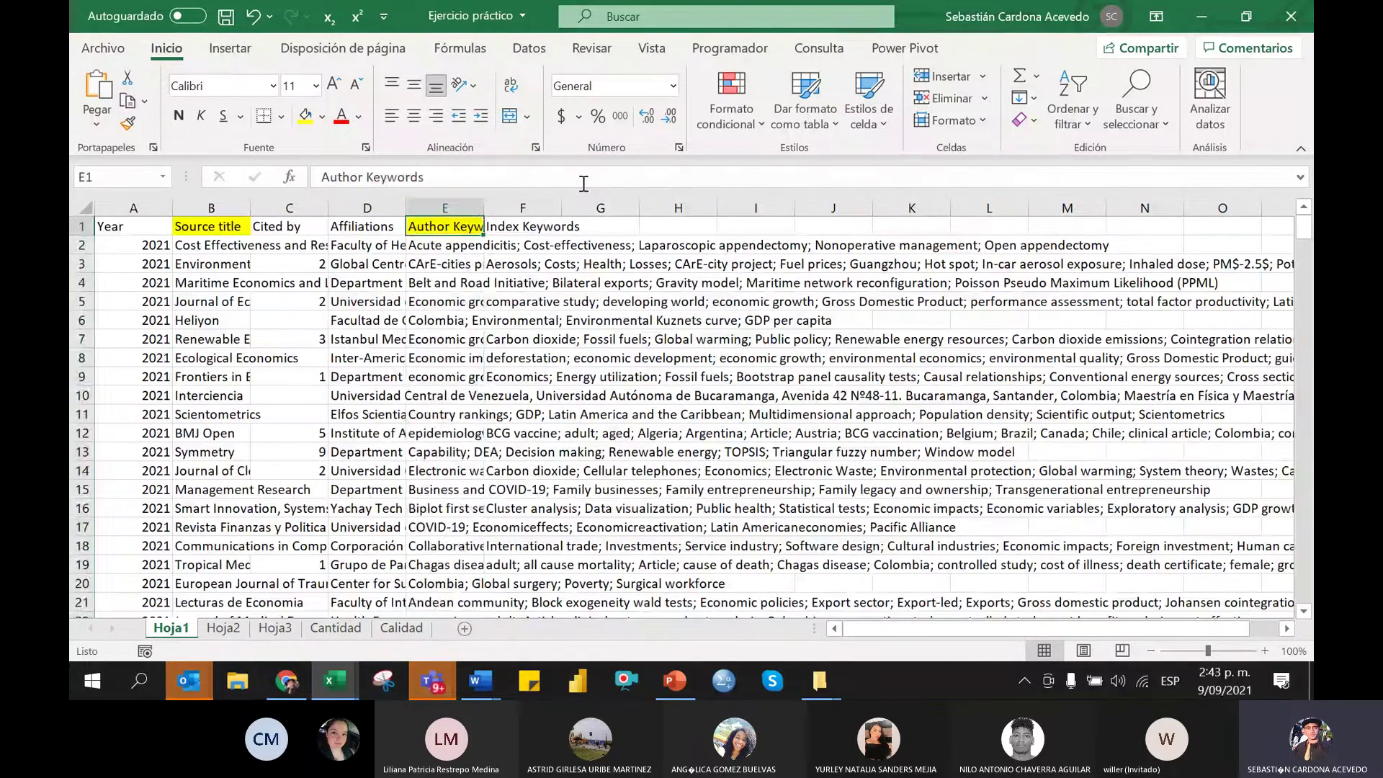
{"action": "key", "text": "ctrl+shift+Down"}
{"action": "key", "text": "ctrl+c"}
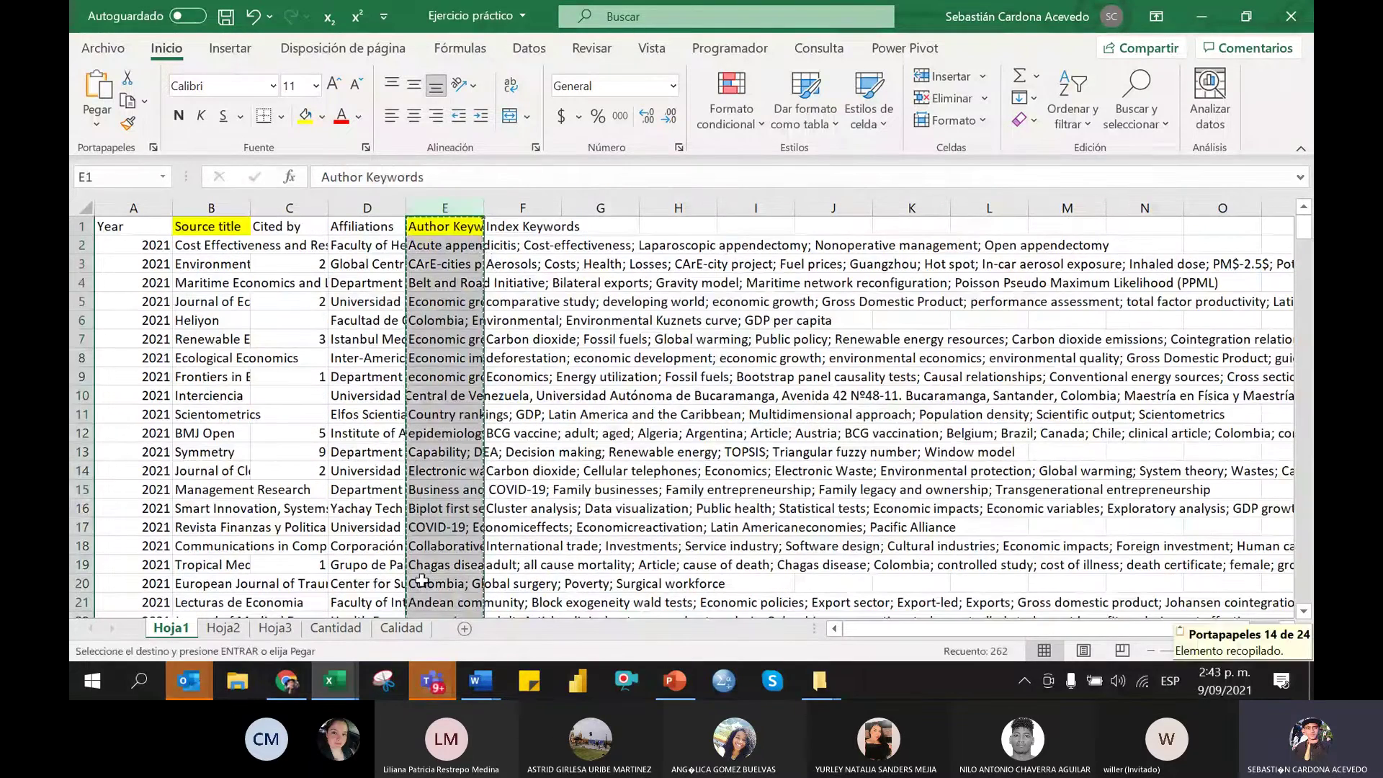
{"action": "left_click", "coordinate": [461, 631]}
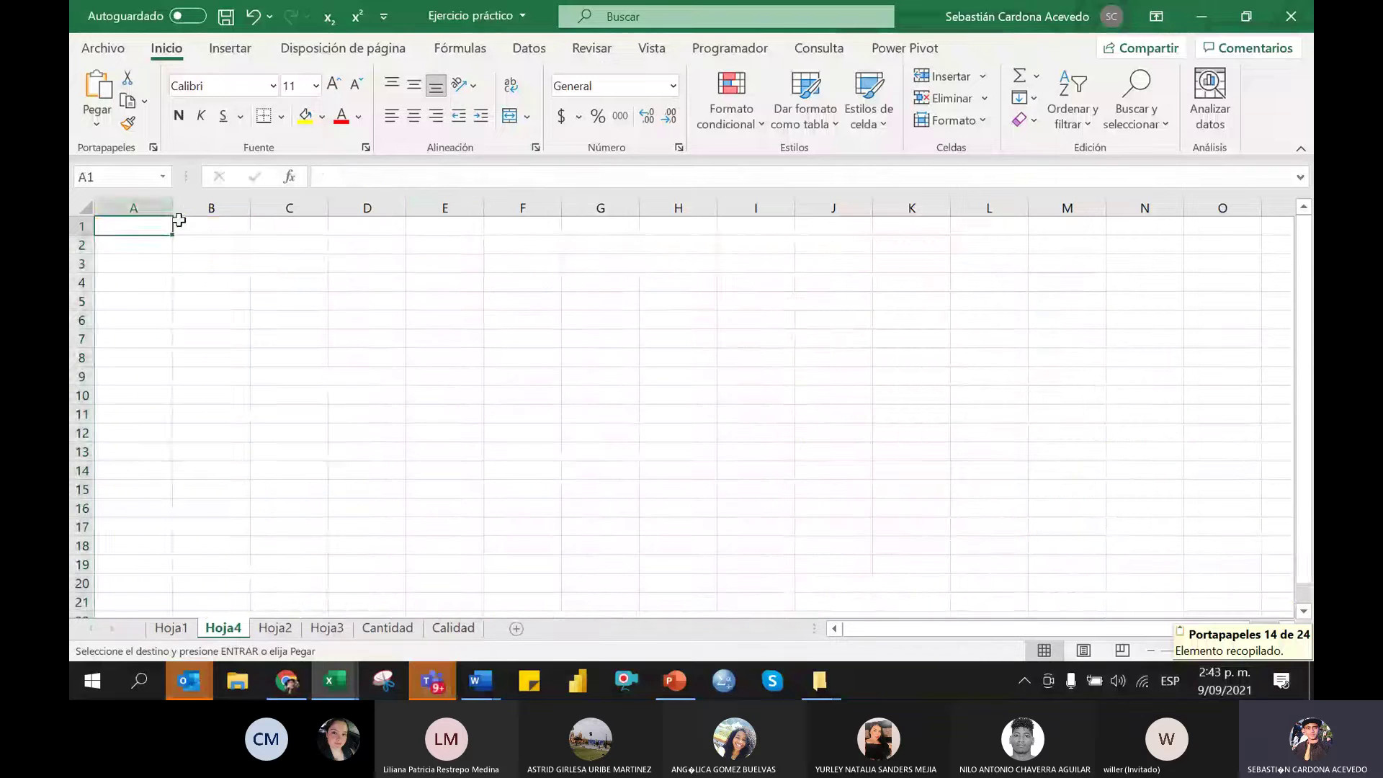
{"action": "key", "text": "ctrl+v"}
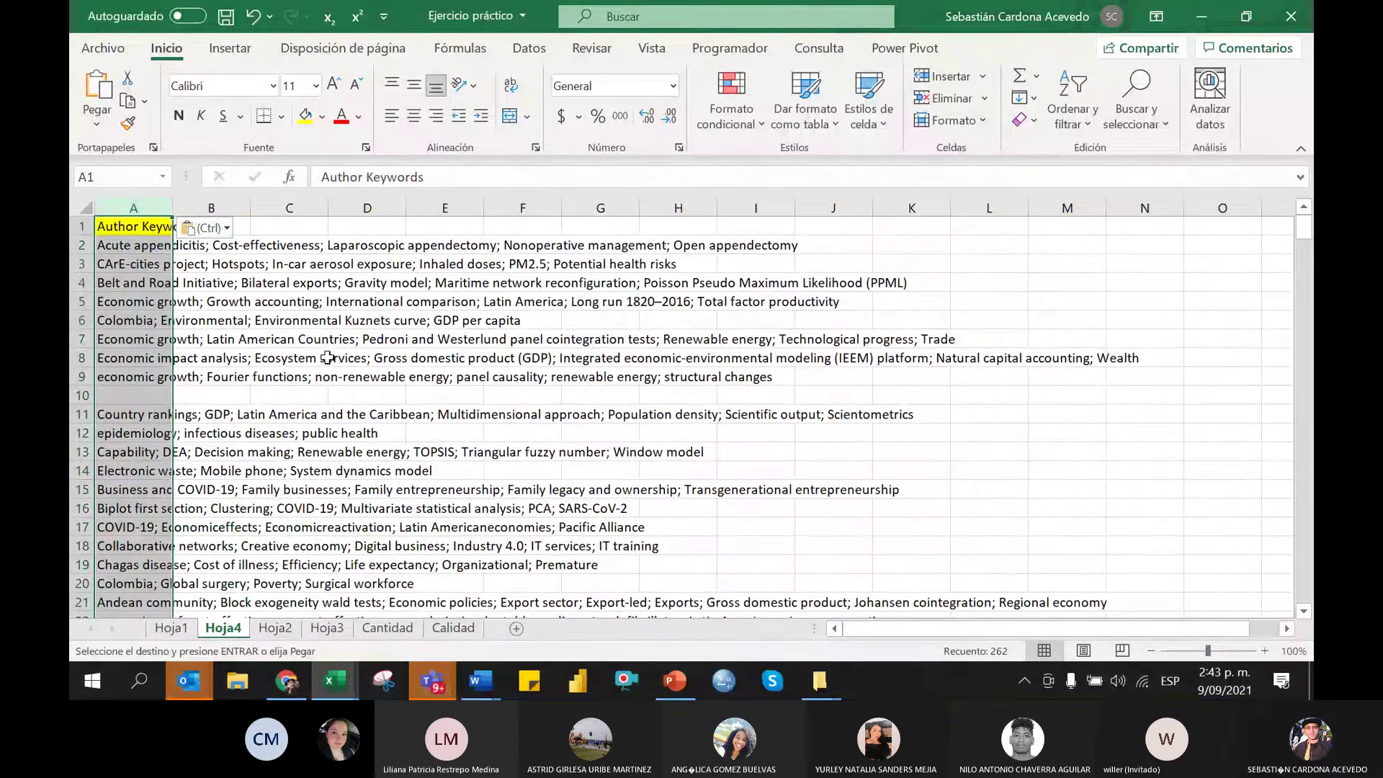
Examine the pasted Author Keywords column from its header down to the last record in A316, including the blank cells
{"action": "scroll", "coordinate": [336, 358], "scroll_direction": "down", "scroll_amount": 13}
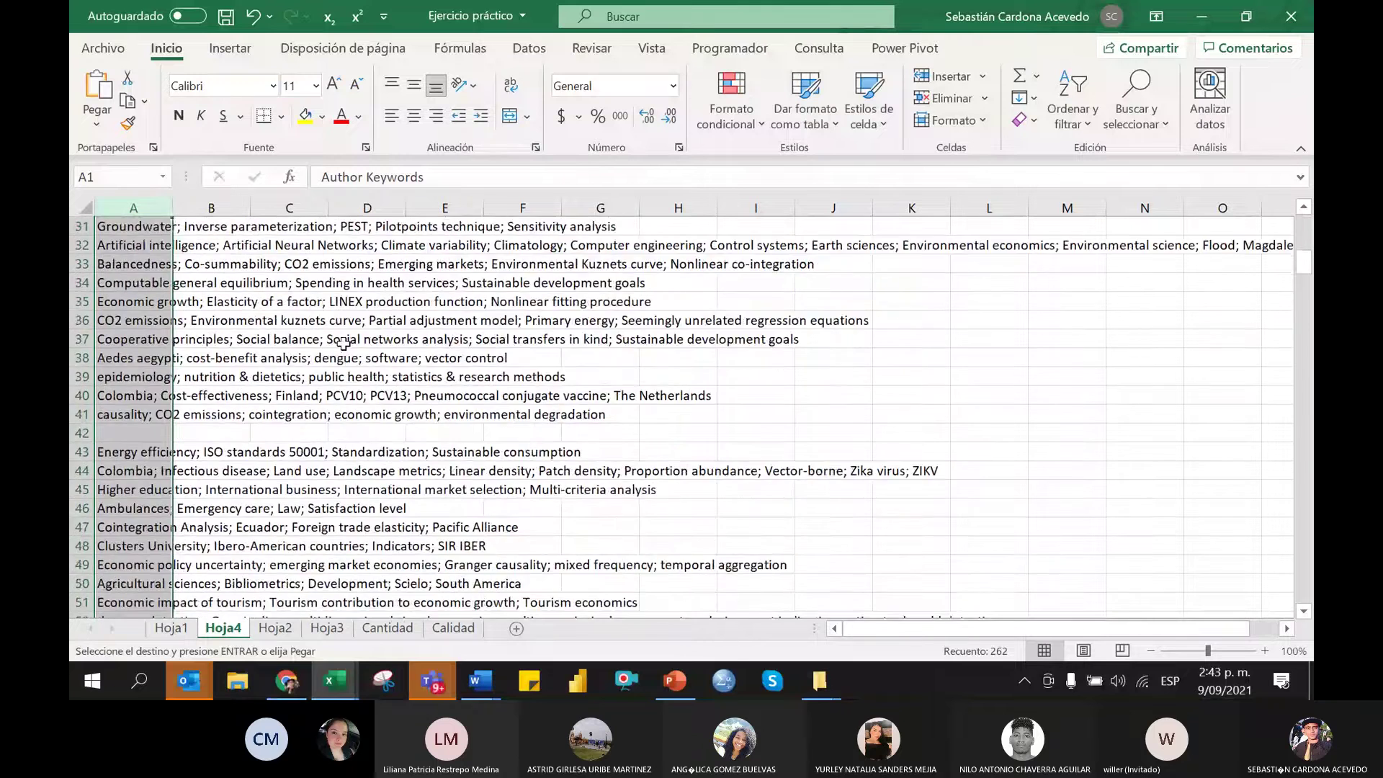
{"action": "scroll", "coordinate": [342, 343], "scroll_direction": "up", "scroll_amount": 13}
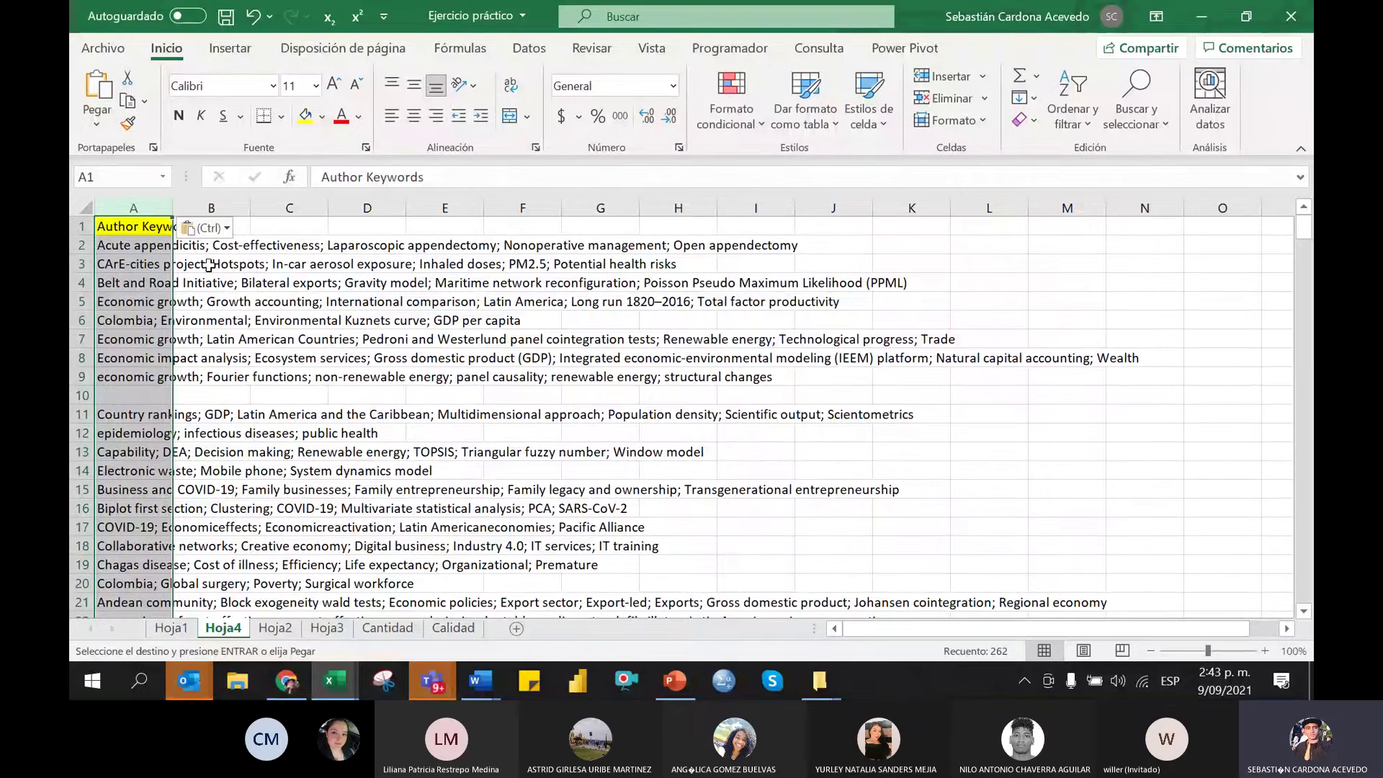
{"action": "scroll", "coordinate": [158, 252], "scroll_direction": "down", "scroll_amount": 20}
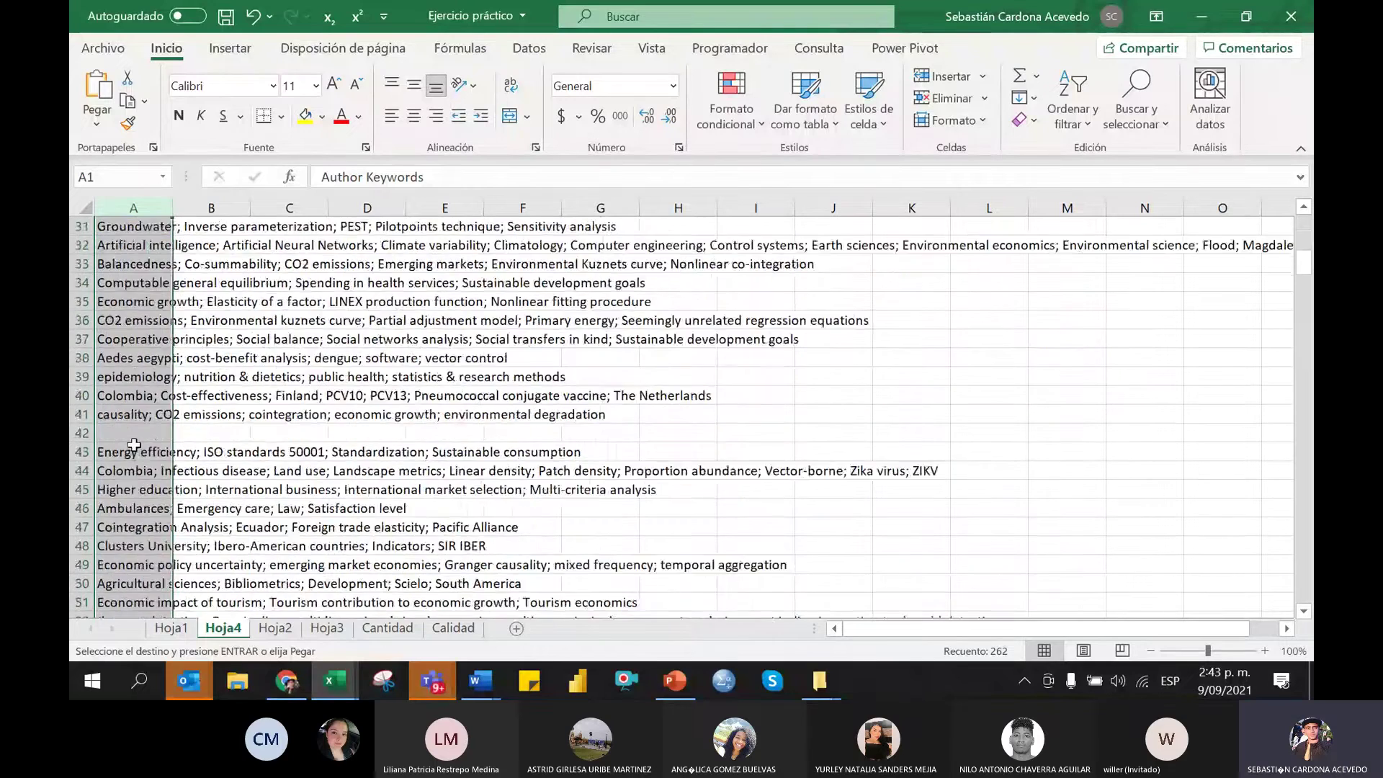
{"action": "scroll", "coordinate": [133, 421], "scroll_direction": "down", "scroll_amount": 20}
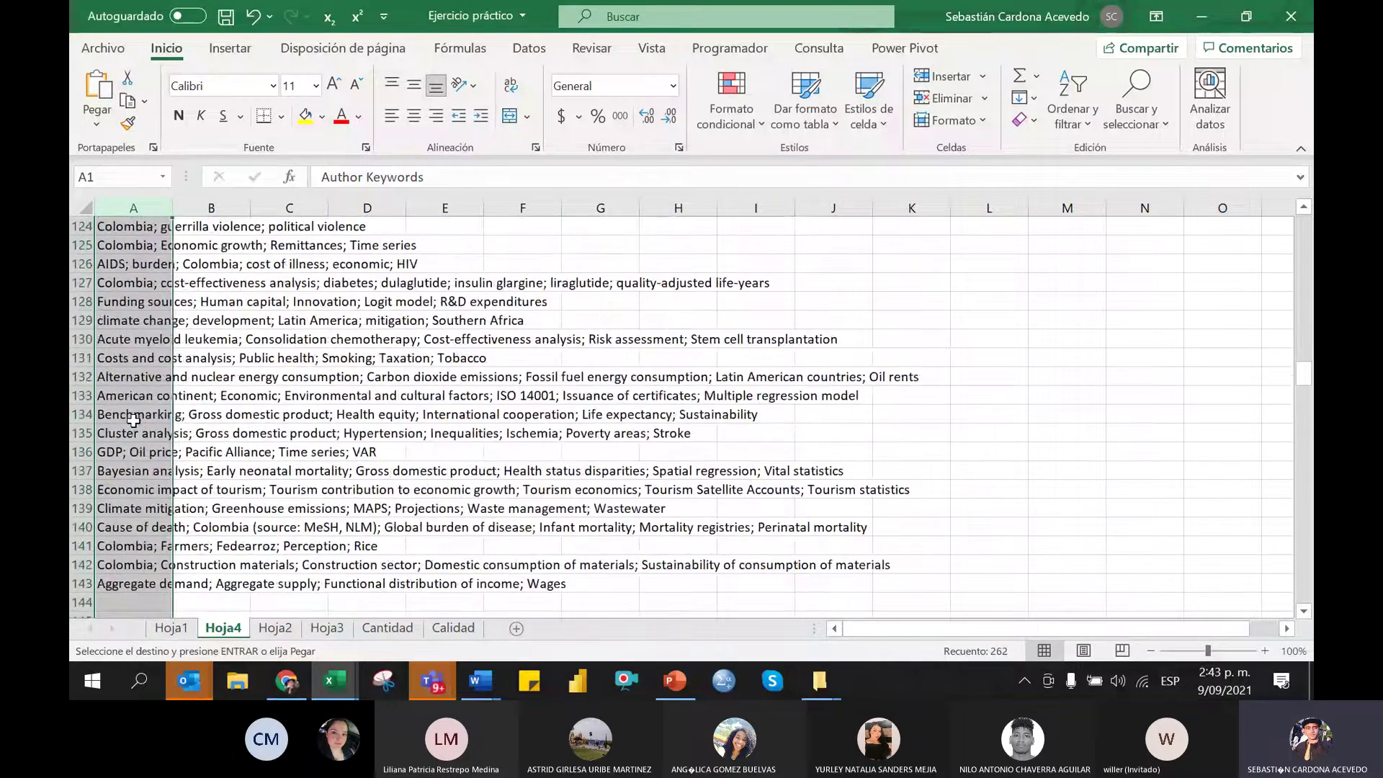
{"action": "scroll", "coordinate": [139, 426], "scroll_direction": "down", "scroll_amount": 20}
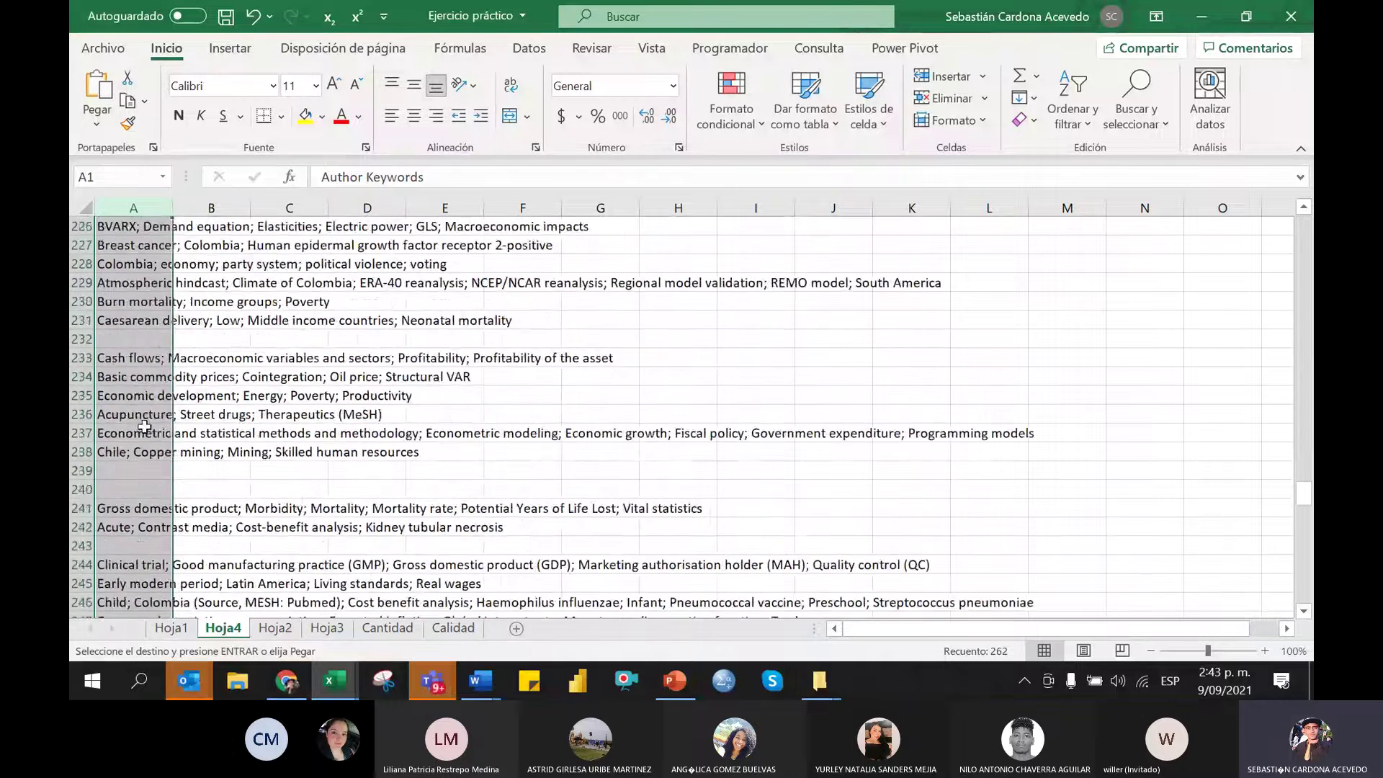
{"action": "scroll", "coordinate": [141, 428], "scroll_direction": "down", "scroll_amount": 1}
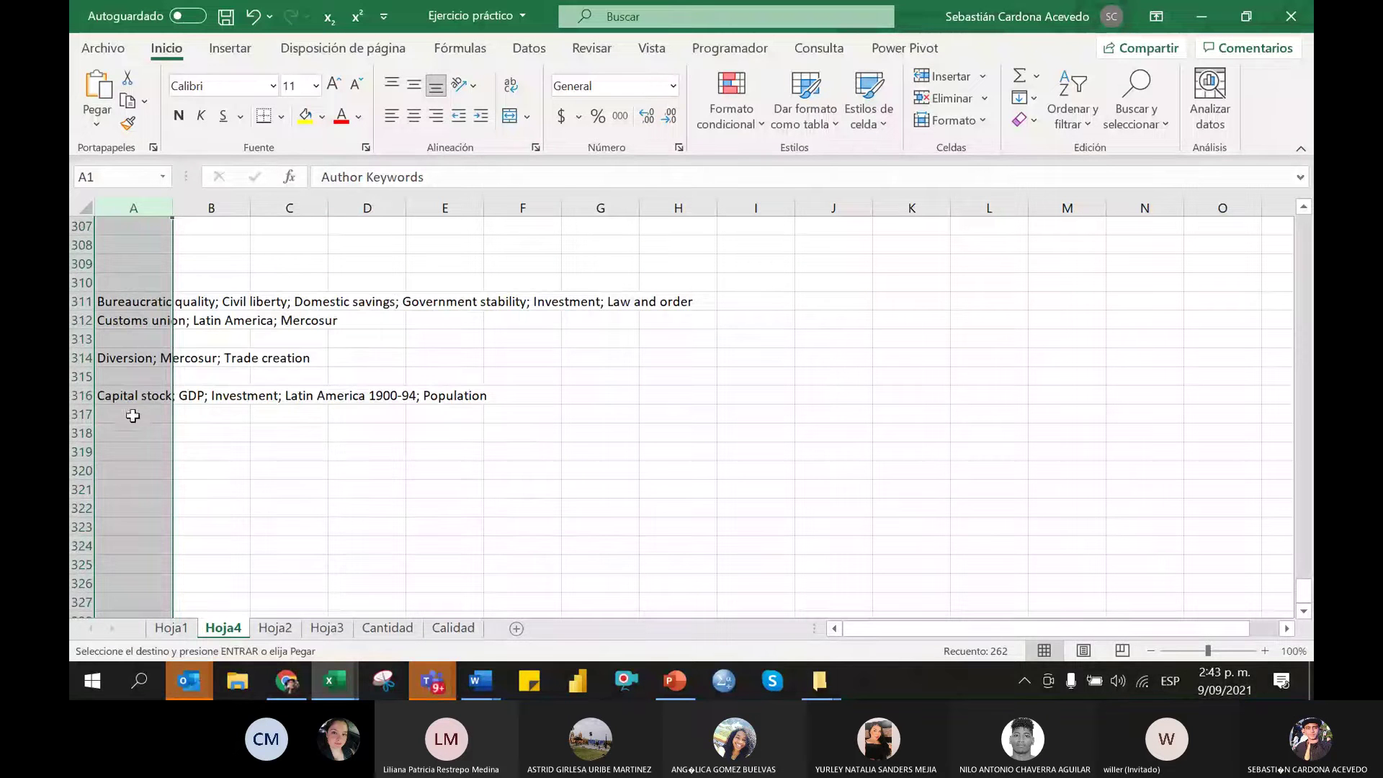
{"action": "left_click", "coordinate": [121, 396]}
{"action": "scroll", "coordinate": [139, 420], "scroll_direction": "up", "scroll_amount": 4}
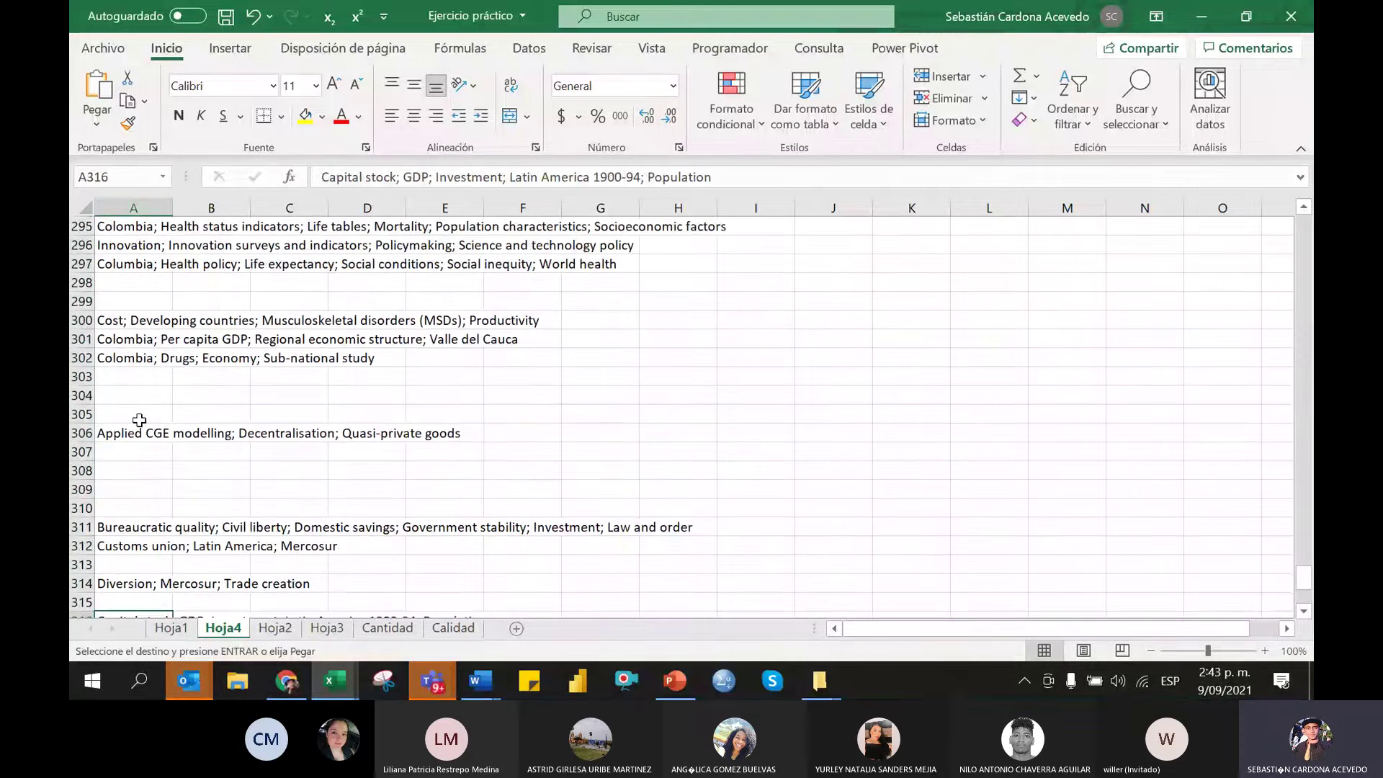
{"action": "scroll", "coordinate": [138, 420], "scroll_direction": "down", "scroll_amount": 1}
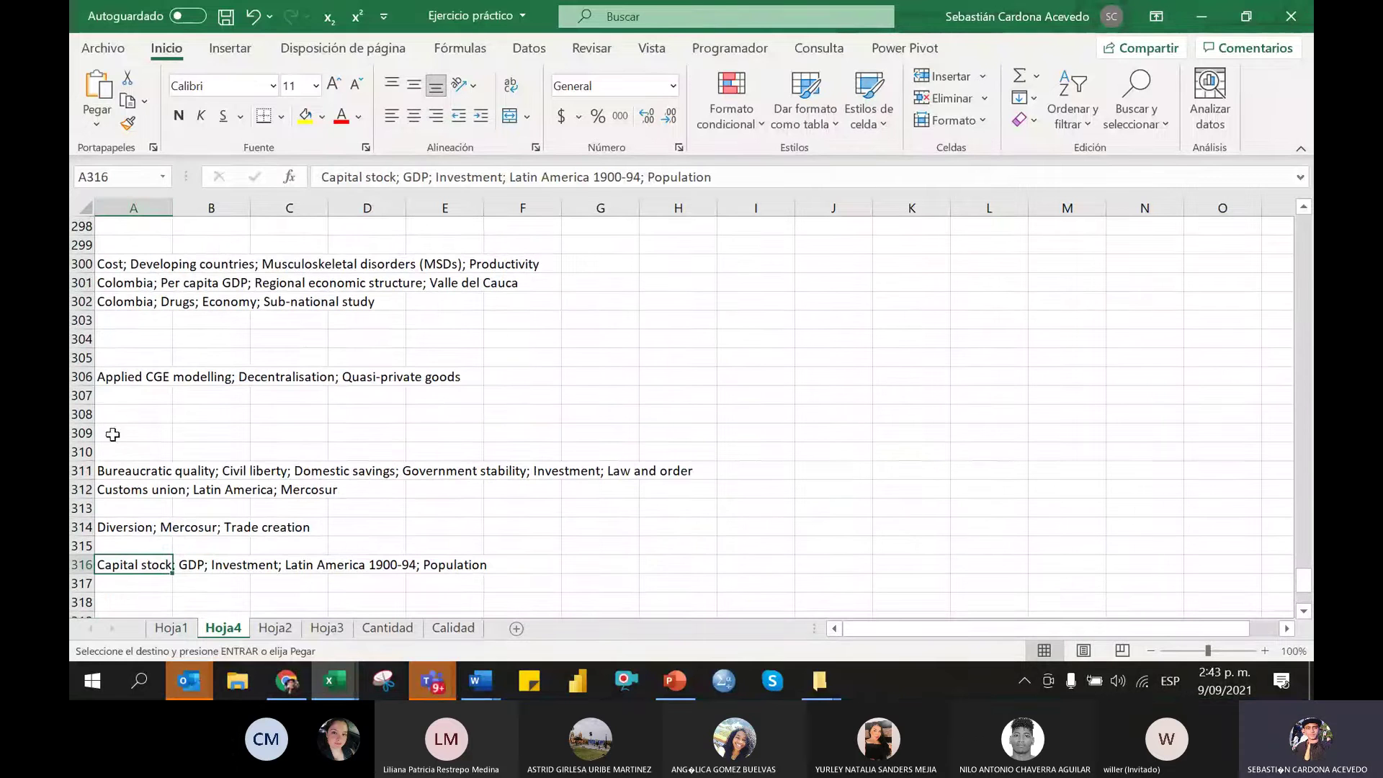
{"action": "left_click_drag", "start_coordinate": [1304, 580], "coordinate": [1304, 227]}
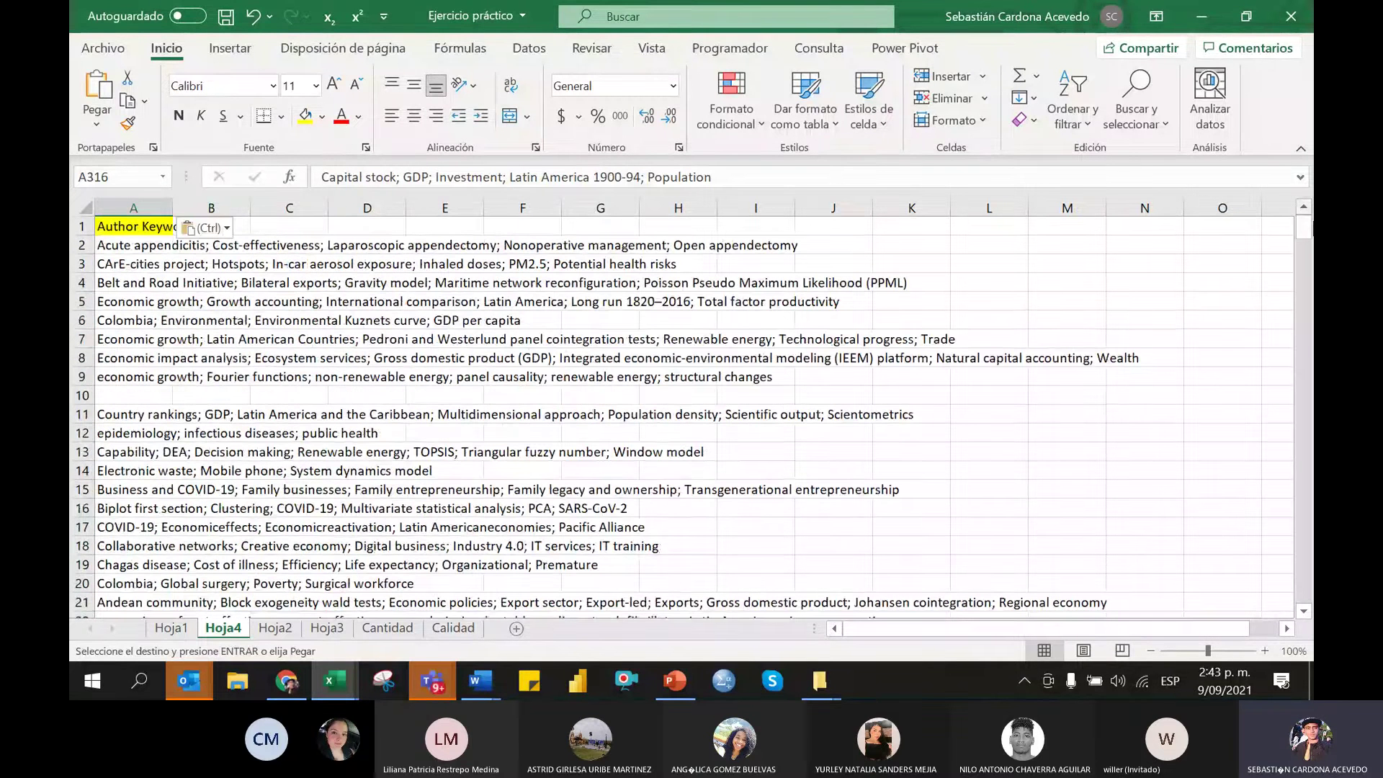
Try a filter on the Author Keywords header in A1 and check its value list, then undo the filter
{"action": "left_click", "coordinate": [135, 245]}
{"action": "left_click", "coordinate": [139, 226]}
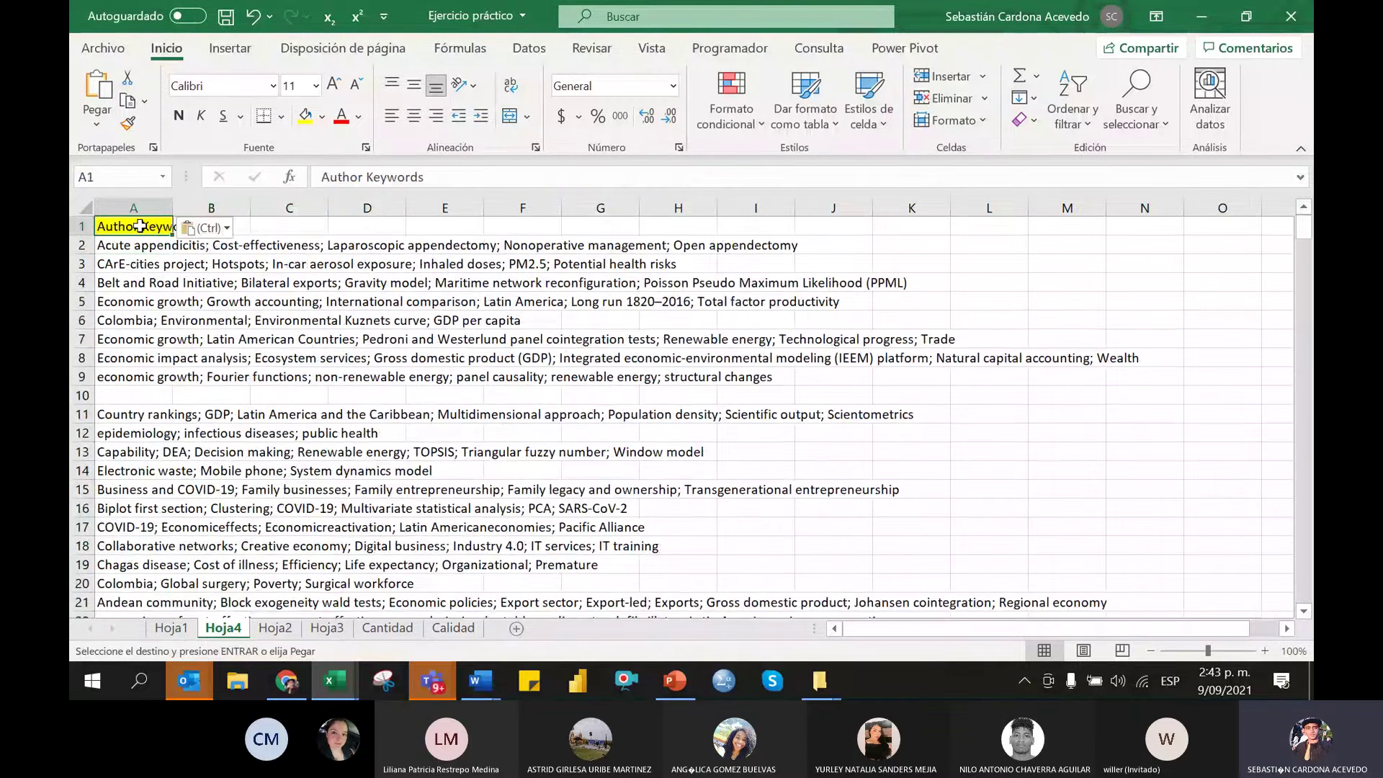
{"action": "key", "text": "Escape"}
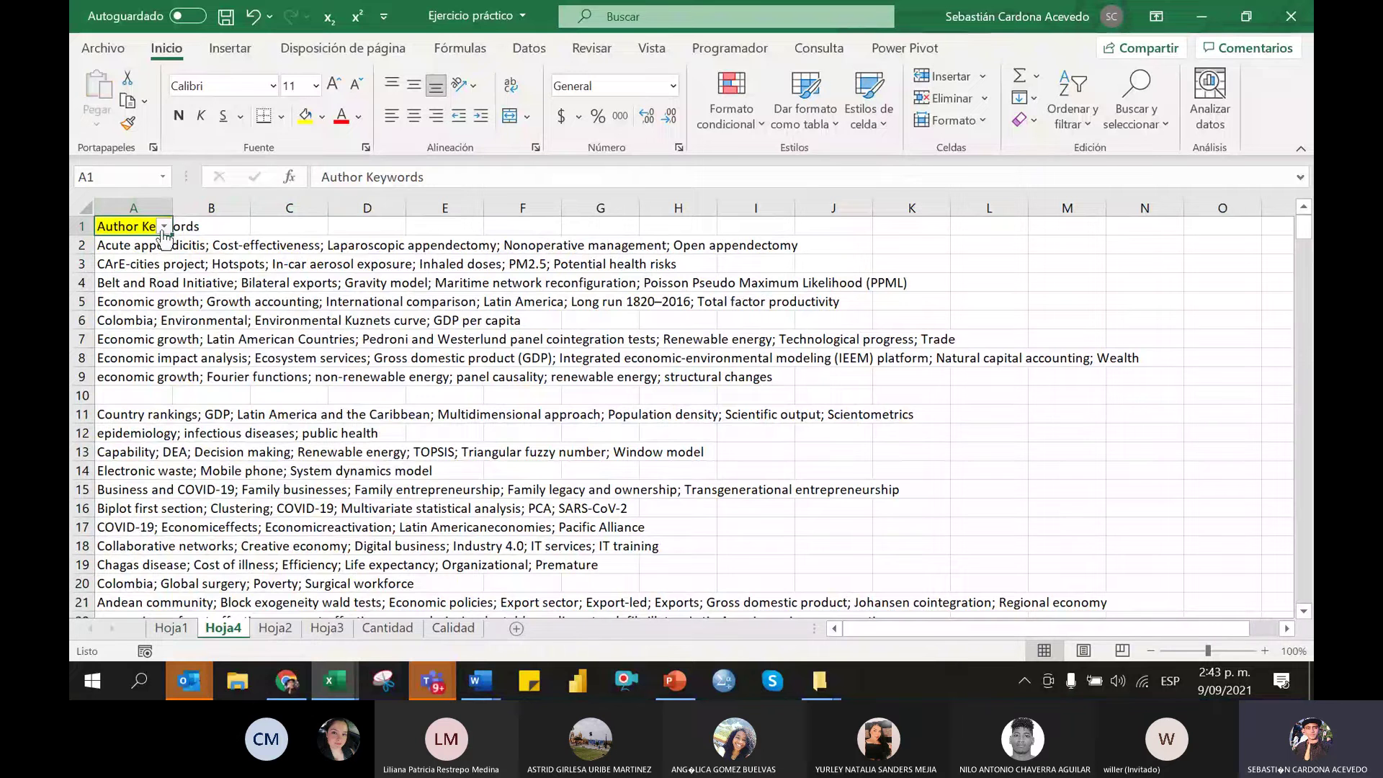
{"action": "left_click", "coordinate": [164, 227]}
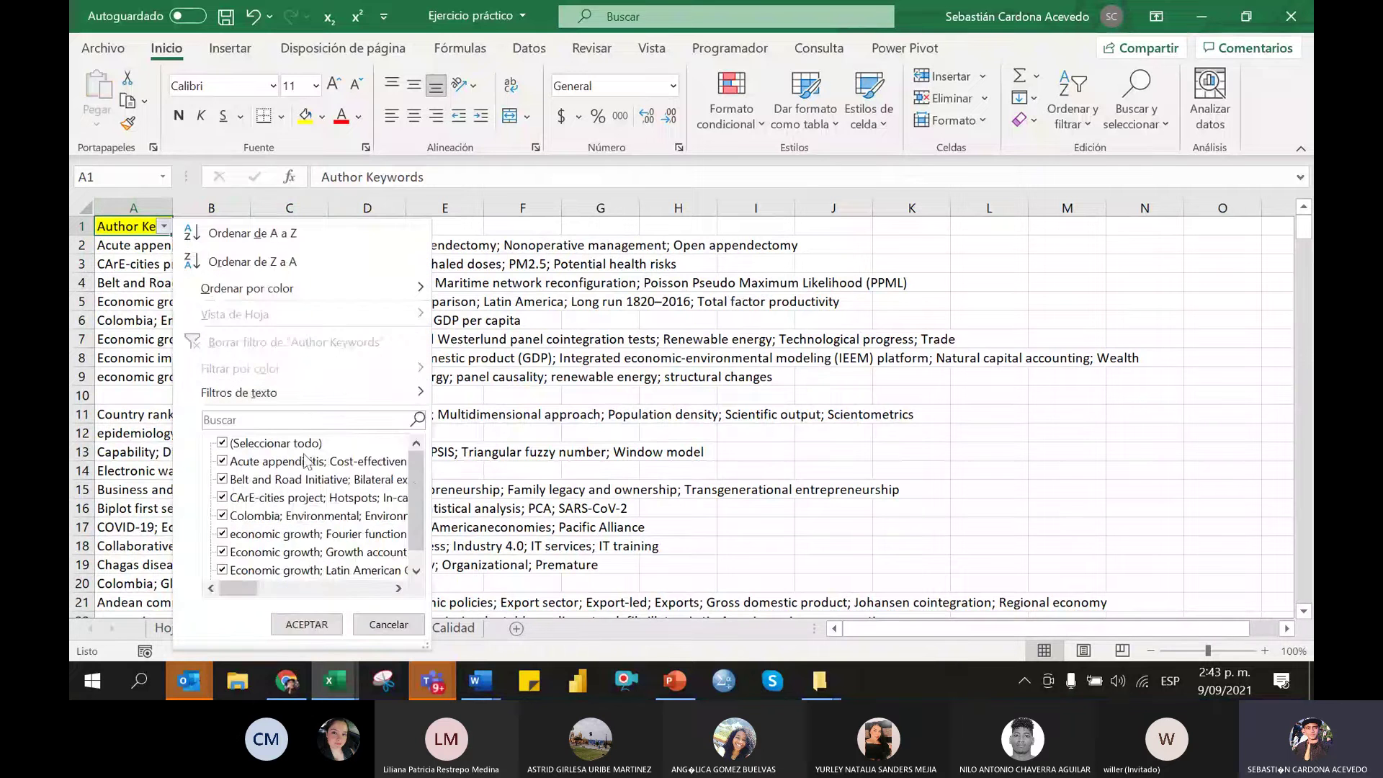
{"action": "left_click", "coordinate": [385, 628]}
{"action": "left_click", "coordinate": [142, 408]}
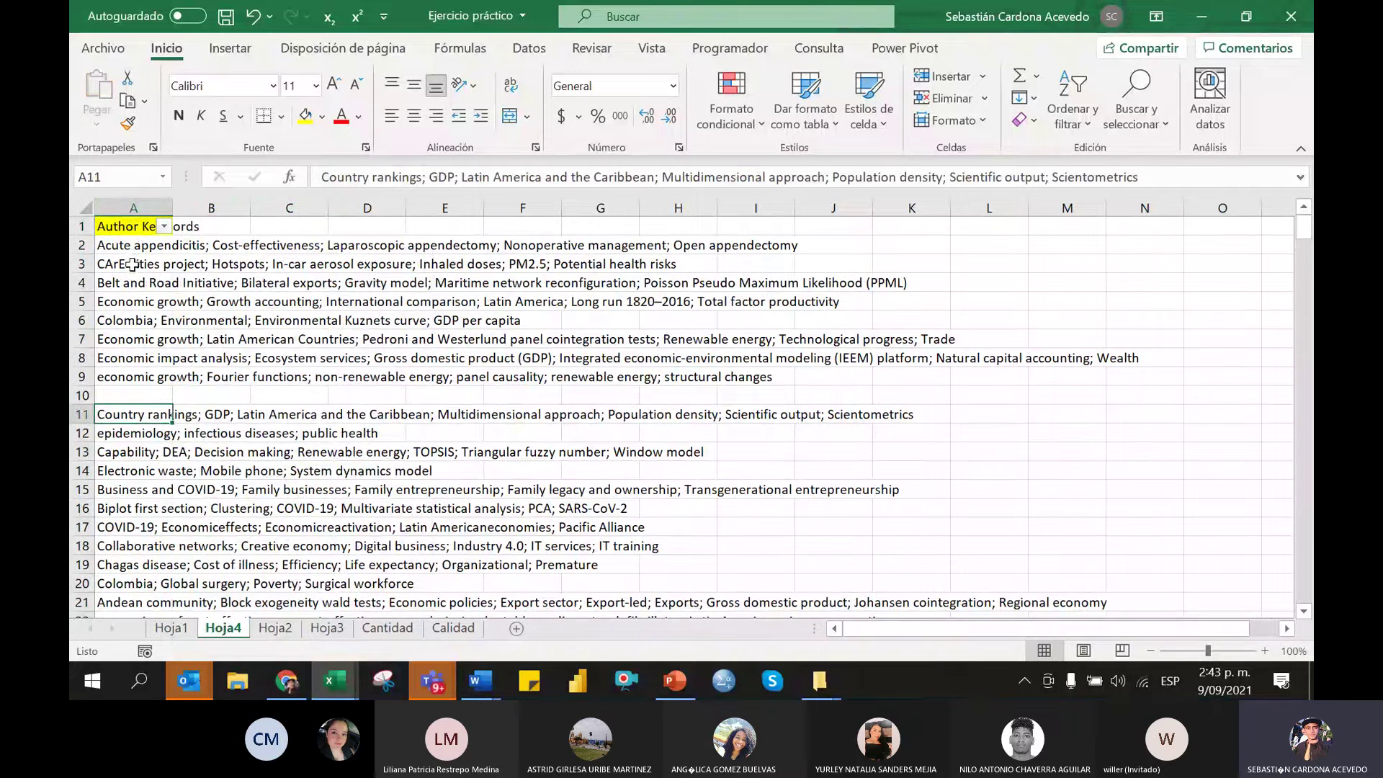
{"action": "left_click", "coordinate": [136, 227]}
{"action": "key", "text": "ctrl+c"}
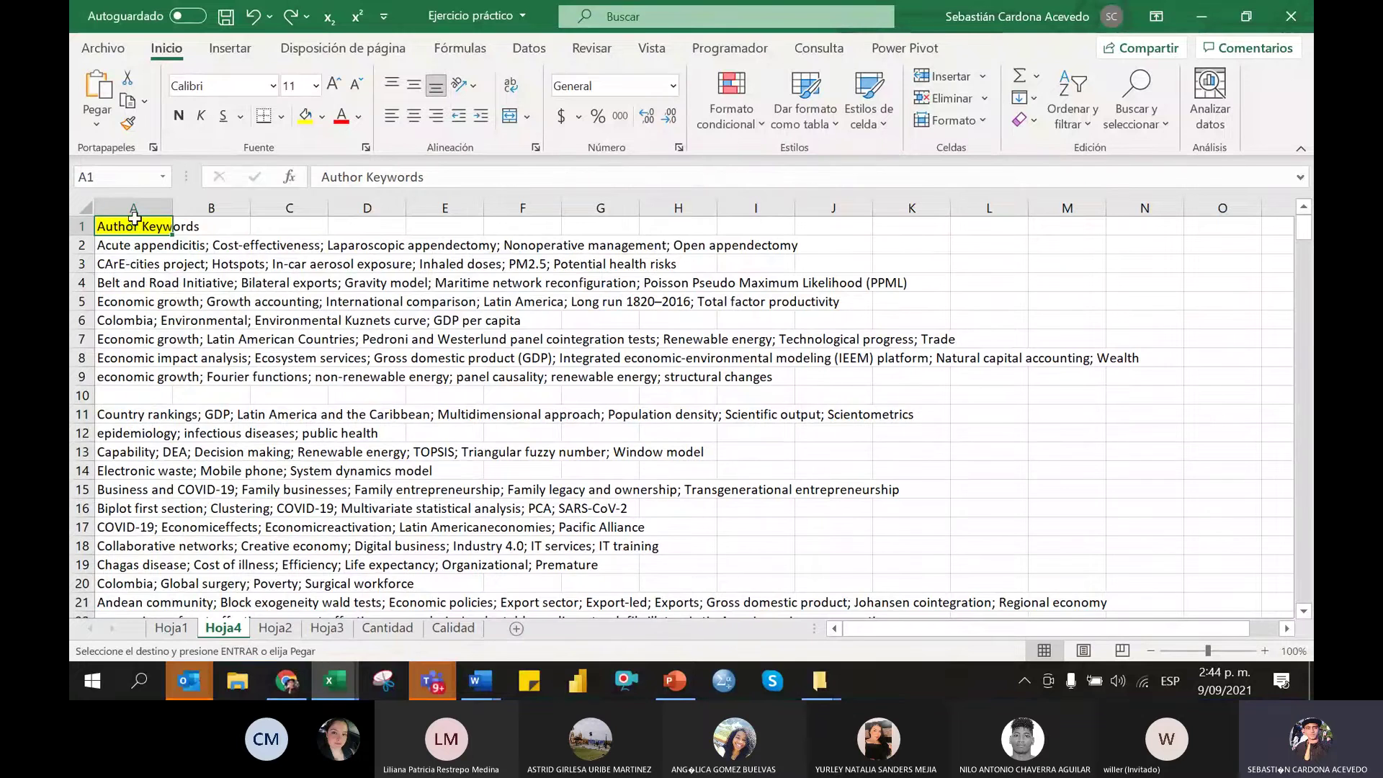
Convert the Author Keywords range A1:A316 into a table with headers
{"action": "left_click_drag", "start_coordinate": [134, 218], "coordinate": [172, 609]}
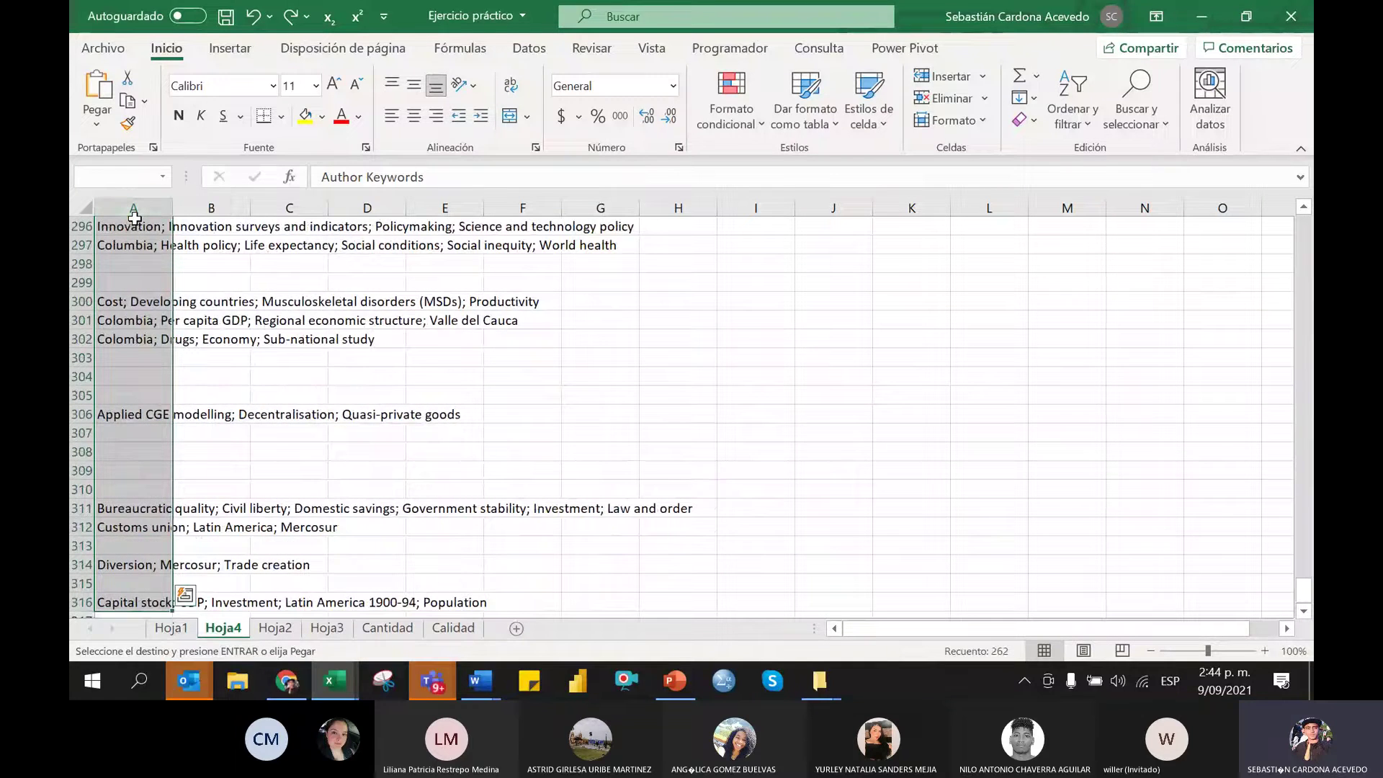
{"action": "scroll", "coordinate": [294, 447], "scroll_direction": "down", "scroll_amount": 3}
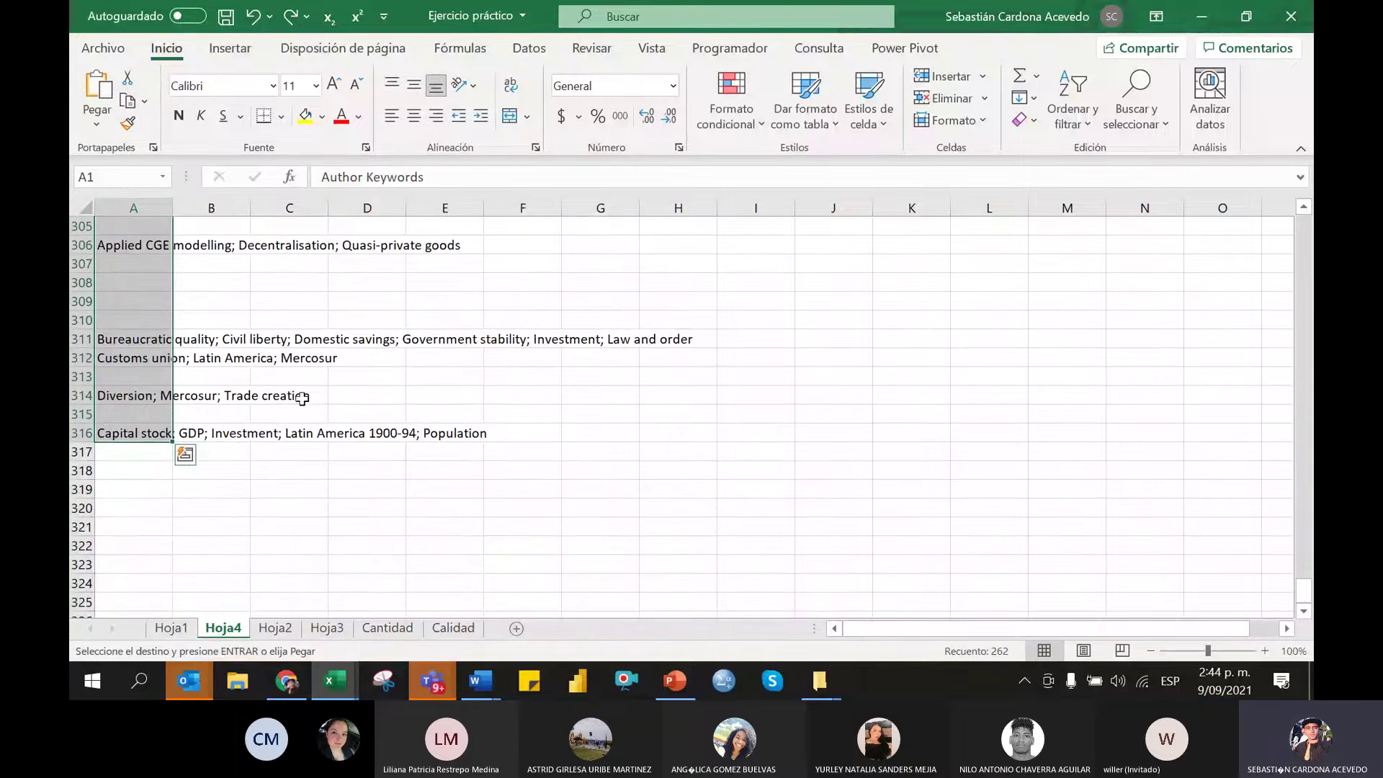
{"action": "scroll", "coordinate": [308, 391], "scroll_direction": "up", "scroll_amount": 2}
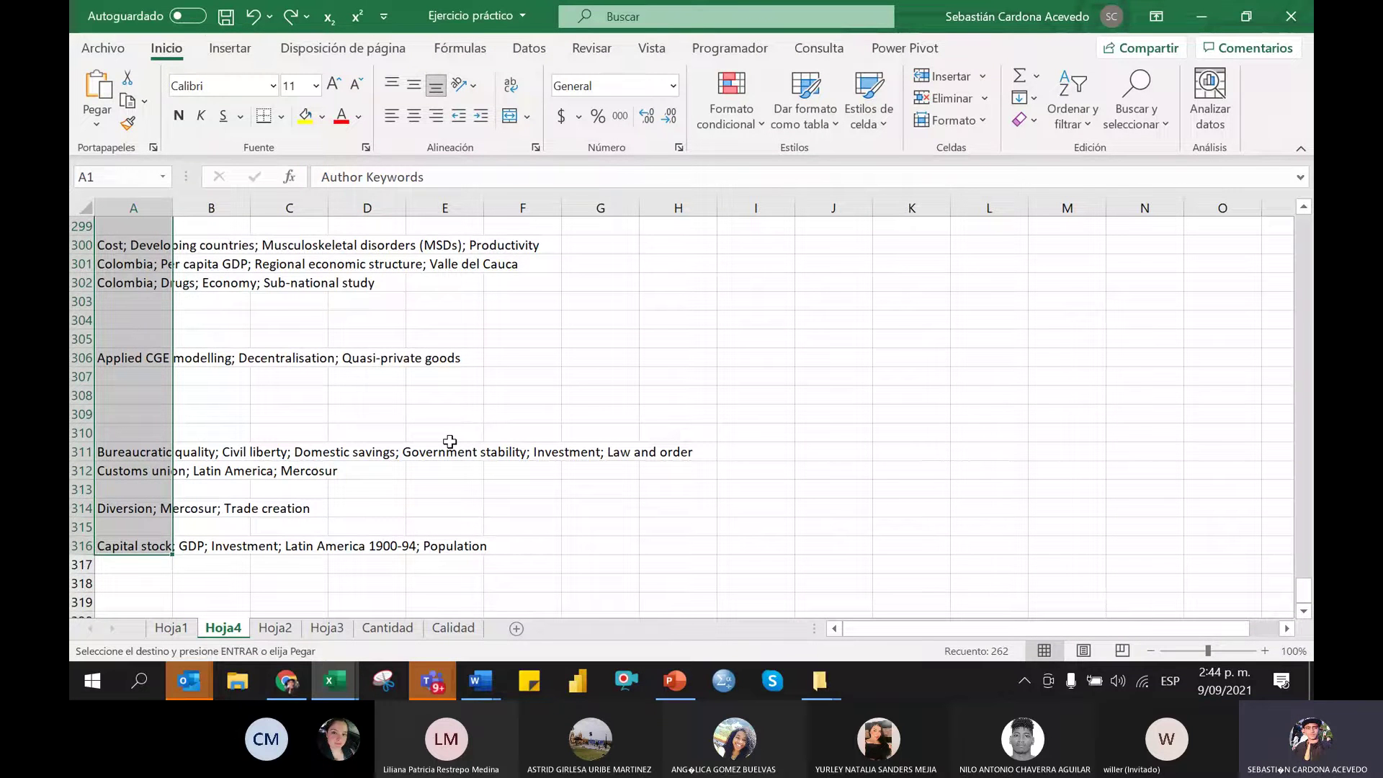
{"action": "key", "text": "ctrl+t"}
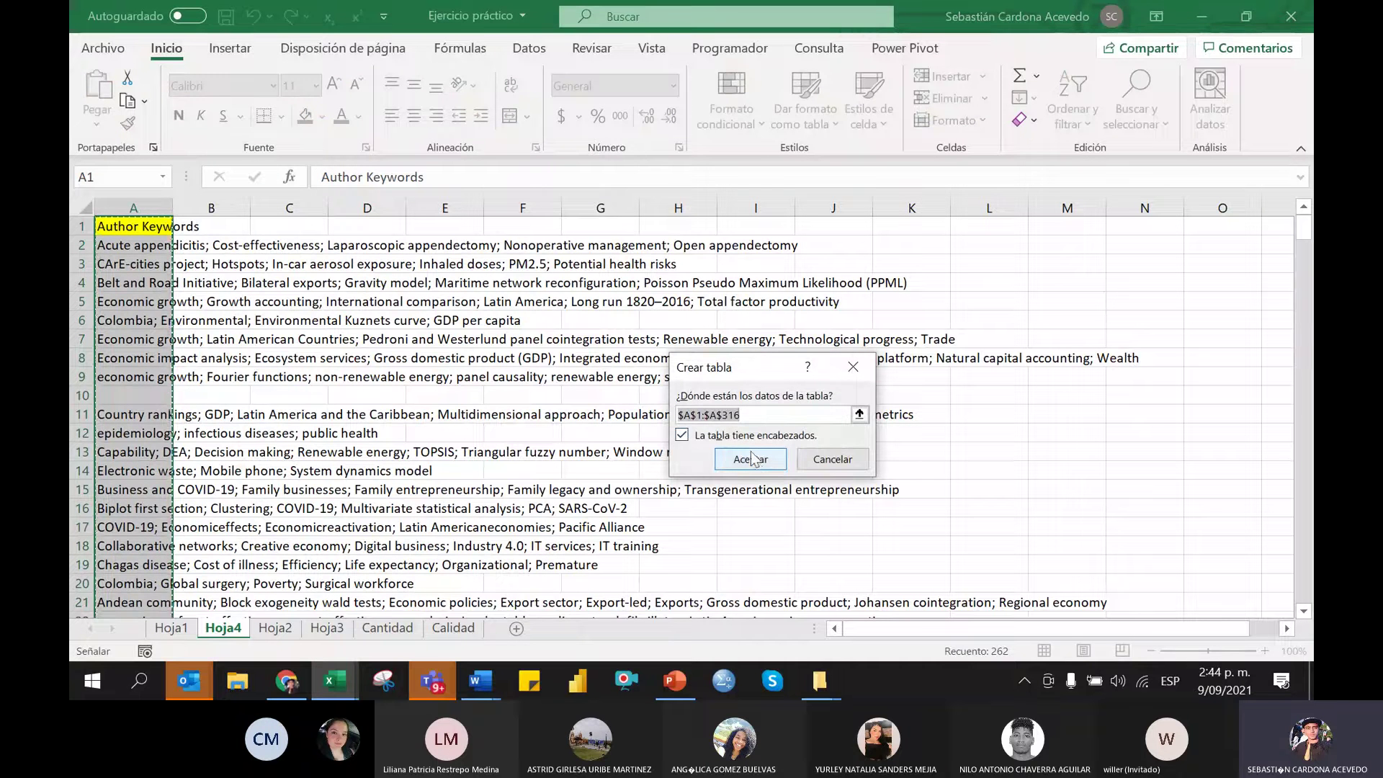
{"action": "left_click", "coordinate": [682, 436]}
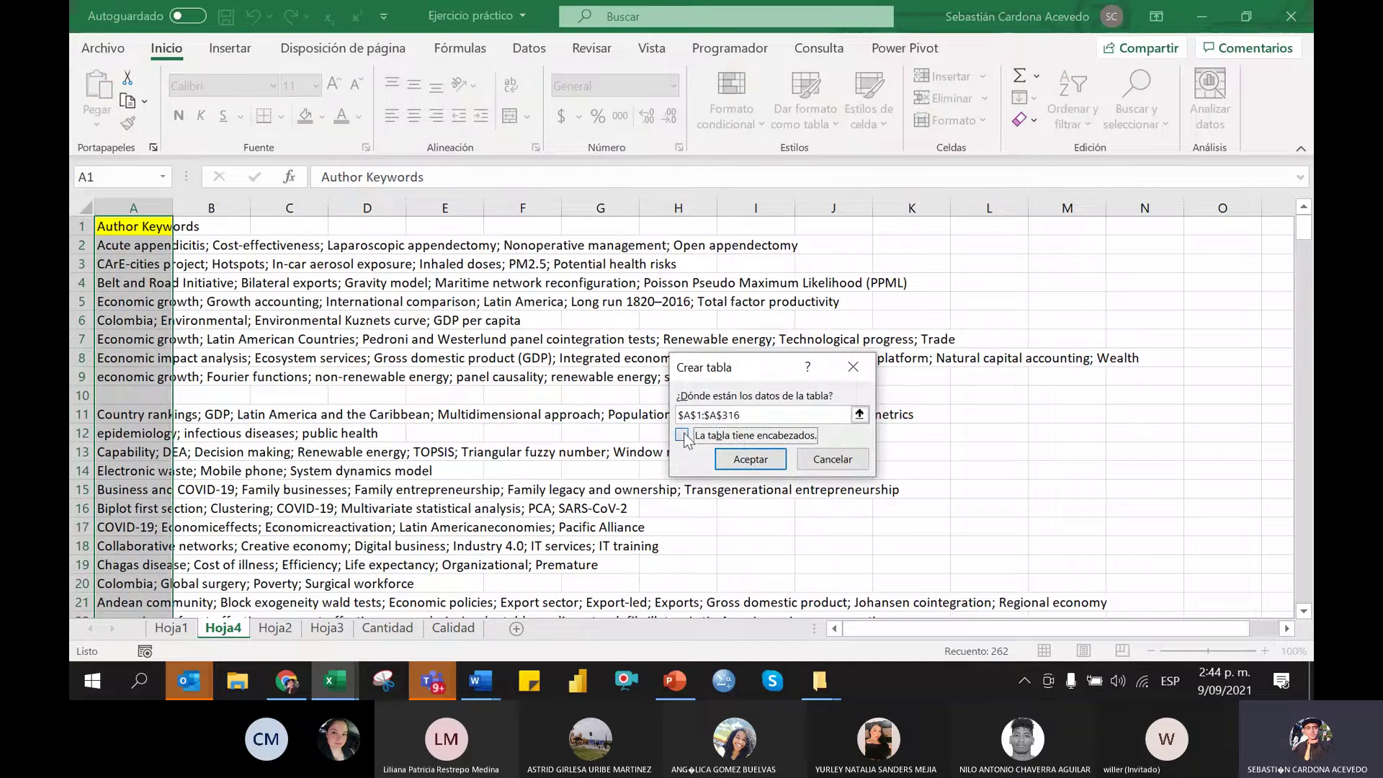
{"action": "left_click", "coordinate": [682, 436]}
{"action": "left_click", "coordinate": [750, 461]}
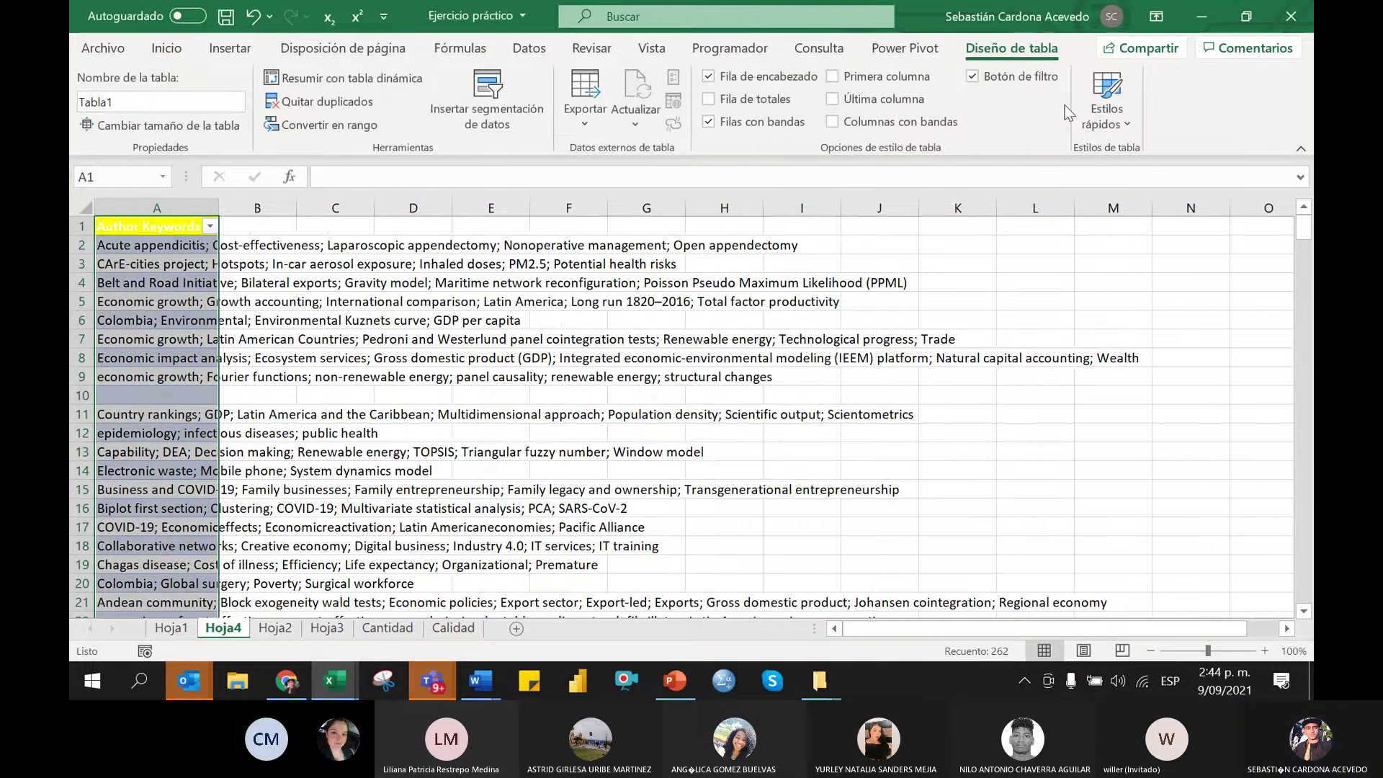
Try a plain, unbanded style on the Author Keywords table and undo it
{"action": "left_click", "coordinate": [1107, 101]}
{"action": "left_click", "coordinate": [974, 200]}
{"action": "left_click", "coordinate": [1035, 432]}
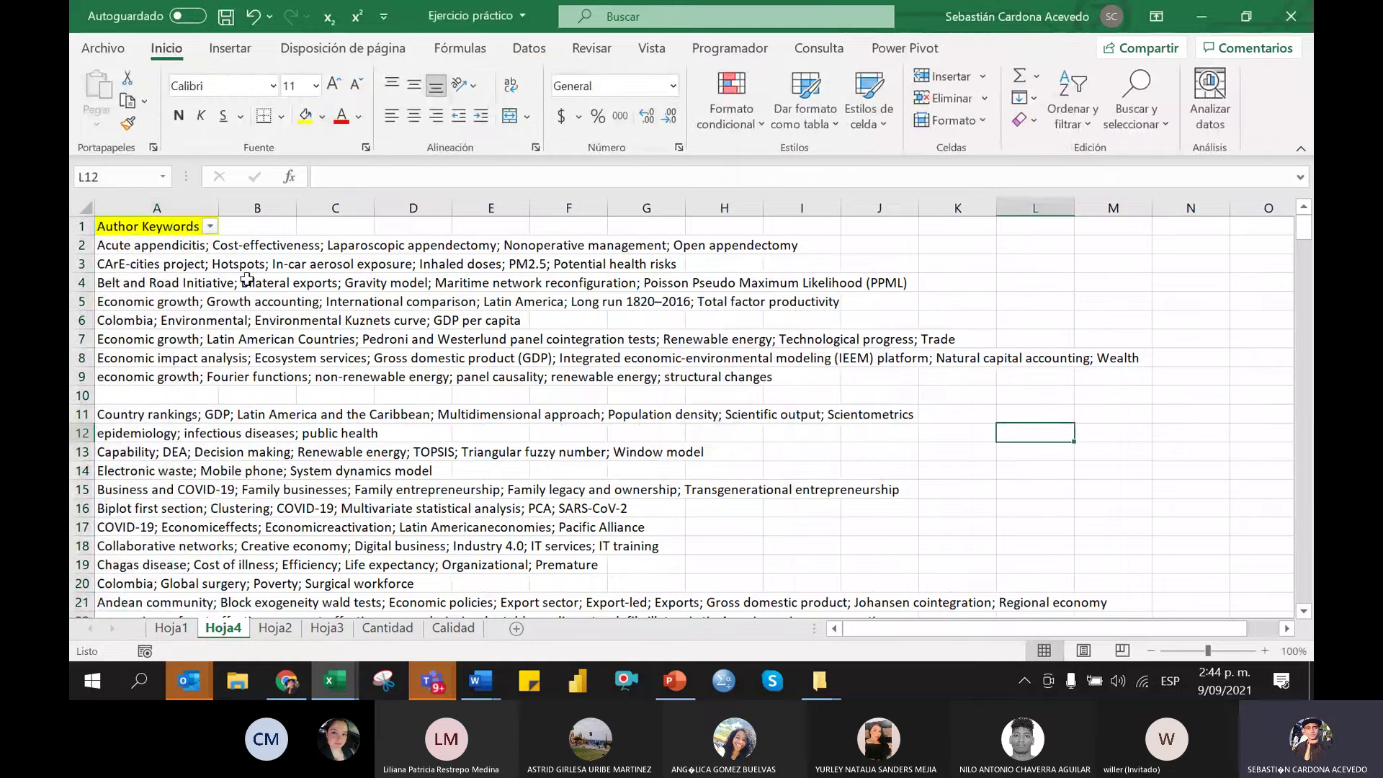
{"action": "key", "text": "ctrl+z"}
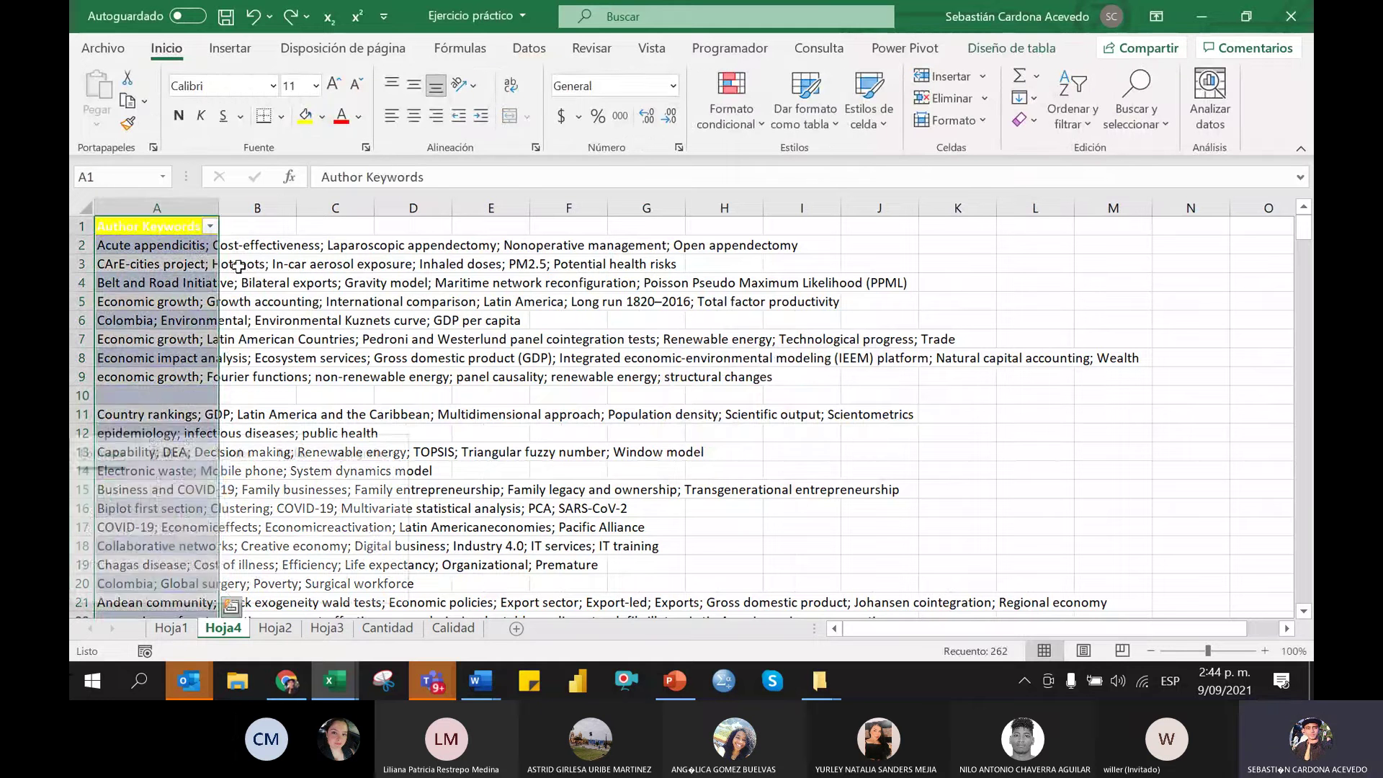
{"action": "left_click", "coordinate": [317, 351]}
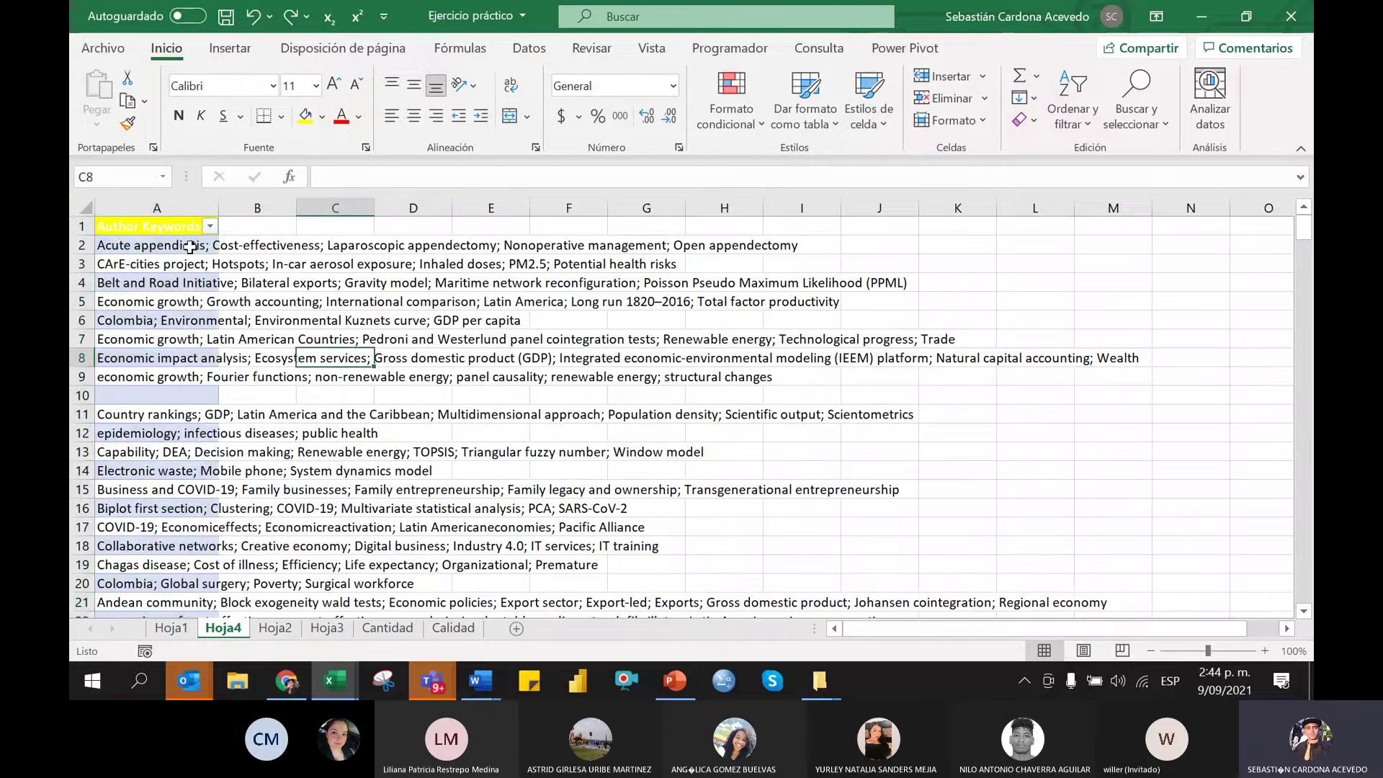
Apply the first plain style of the Claro group to the Author Keywords table
{"action": "left_click", "coordinate": [190, 246]}
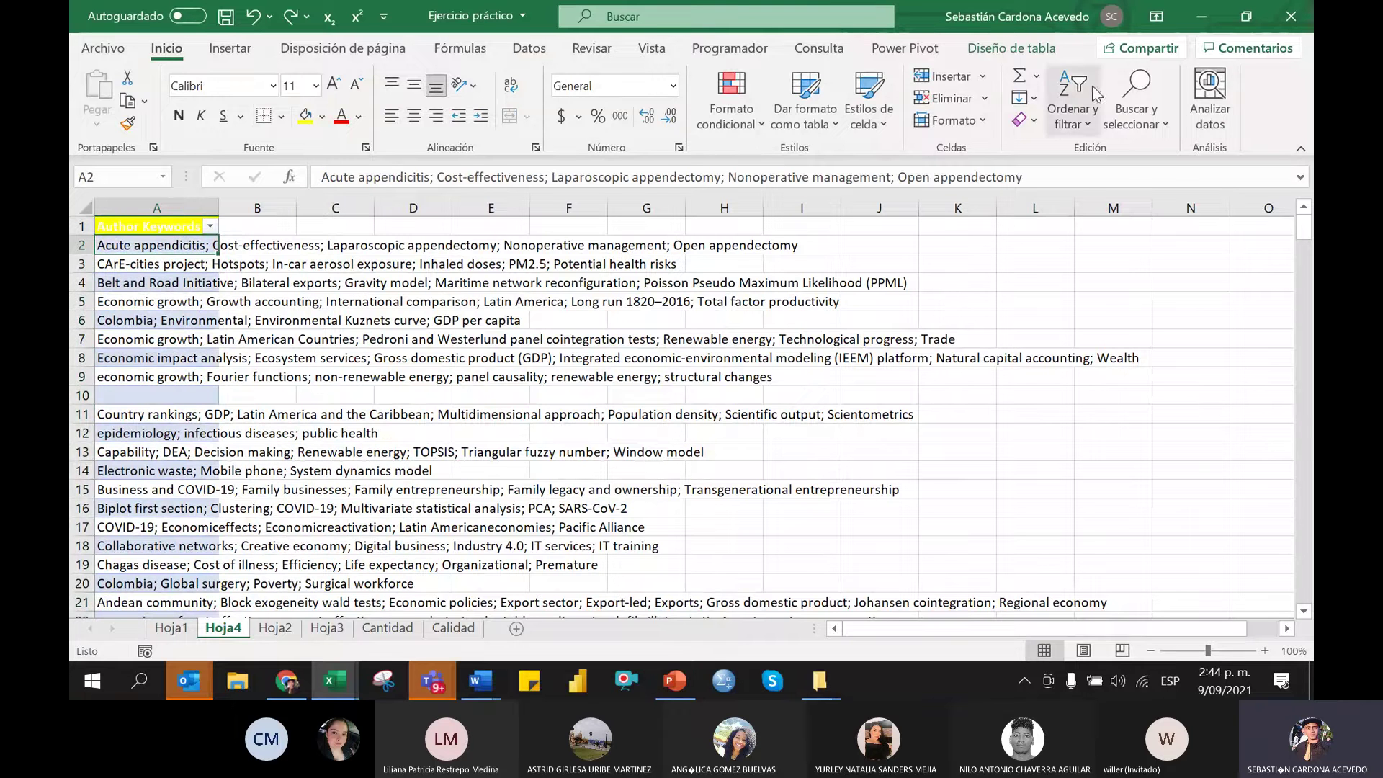
{"action": "left_click", "coordinate": [1005, 48]}
{"action": "left_click", "coordinate": [1104, 115]}
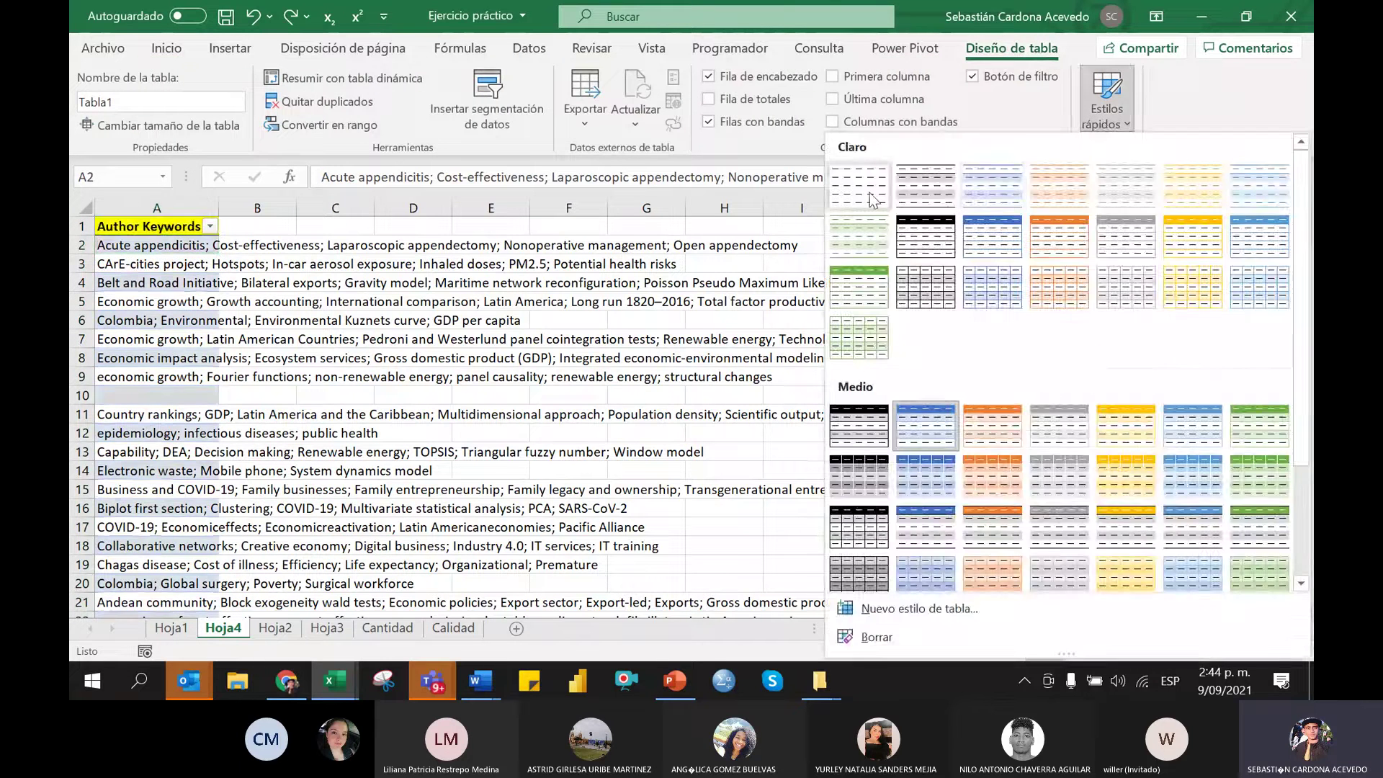
{"action": "left_click", "coordinate": [873, 199]}
{"action": "left_click", "coordinate": [491, 338]}
{"action": "left_click", "coordinate": [194, 326]}
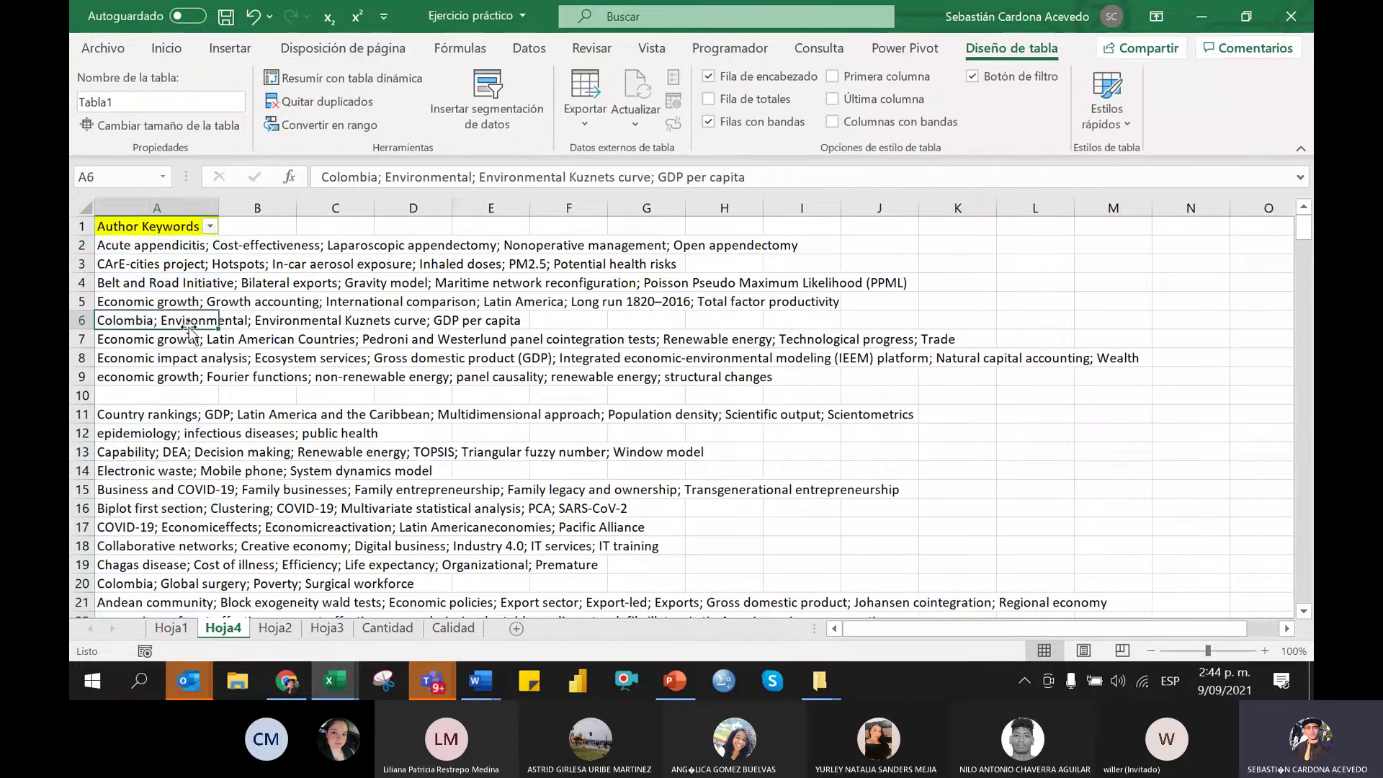
Filter the Author Keywords column to show only the blank entries (Vacías)
{"action": "scroll", "coordinate": [194, 326], "scroll_direction": "down", "scroll_amount": 1}
{"action": "scroll", "coordinate": [209, 237], "scroll_direction": "up", "scroll_amount": 1}
{"action": "left_click", "coordinate": [209, 226]}
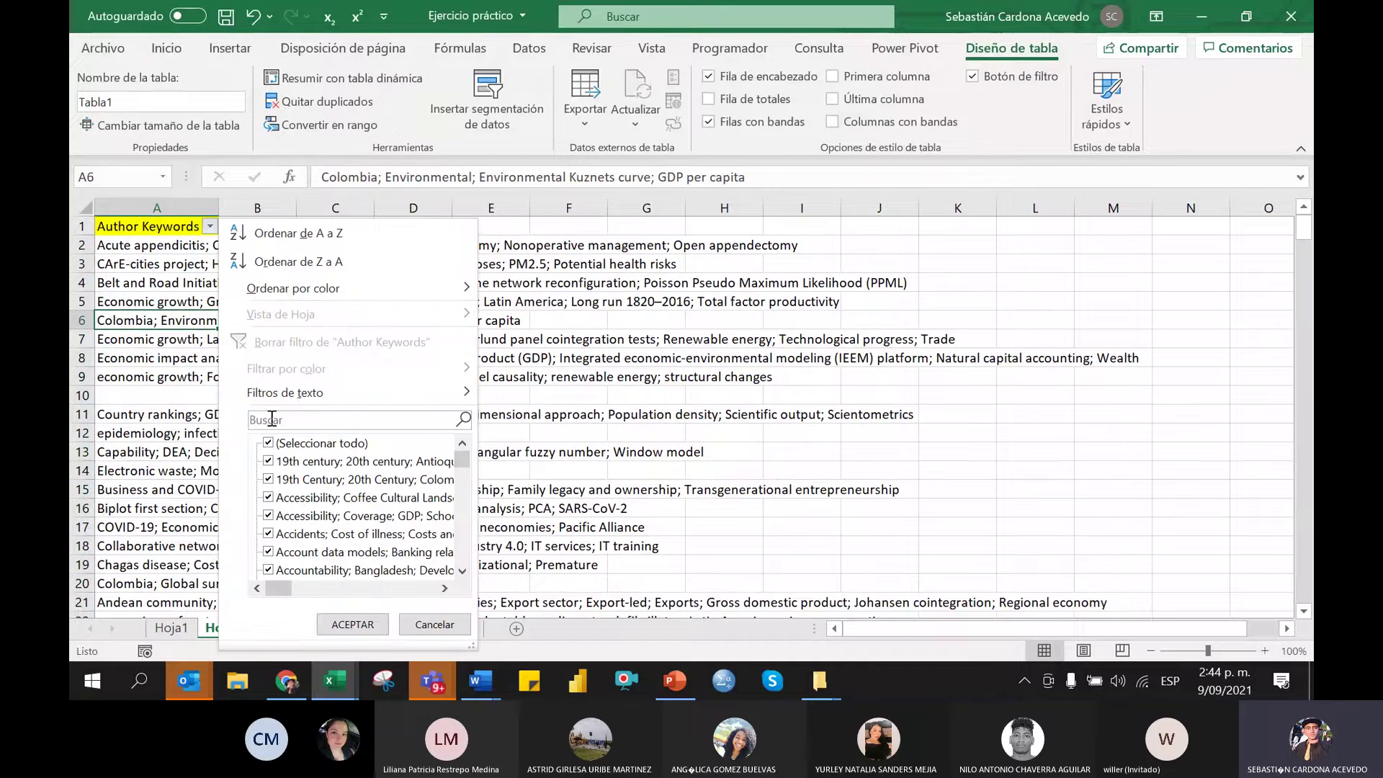
{"action": "left_click", "coordinate": [274, 444]}
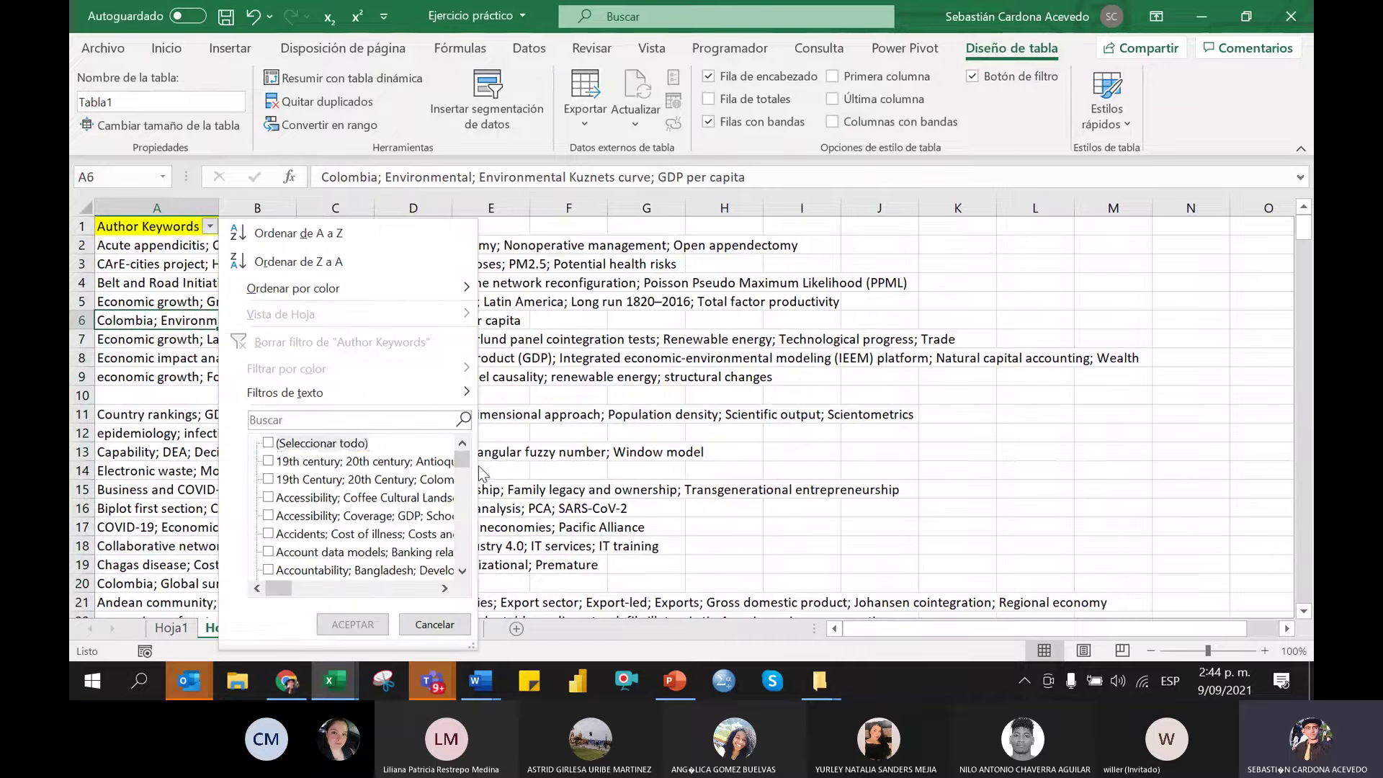
{"action": "left_click_drag", "start_coordinate": [462, 467], "coordinate": [462, 558]}
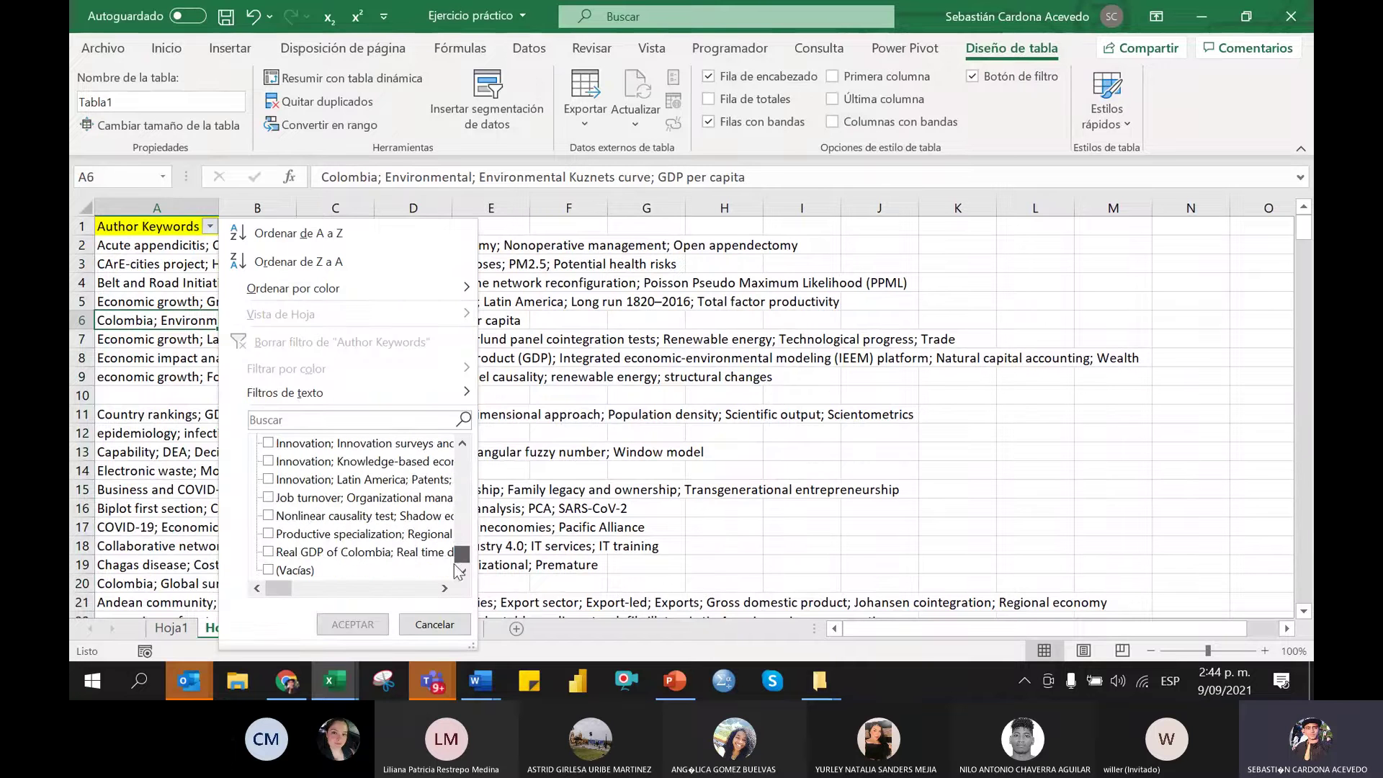
{"action": "left_click", "coordinate": [269, 570]}
{"action": "left_click", "coordinate": [353, 624]}
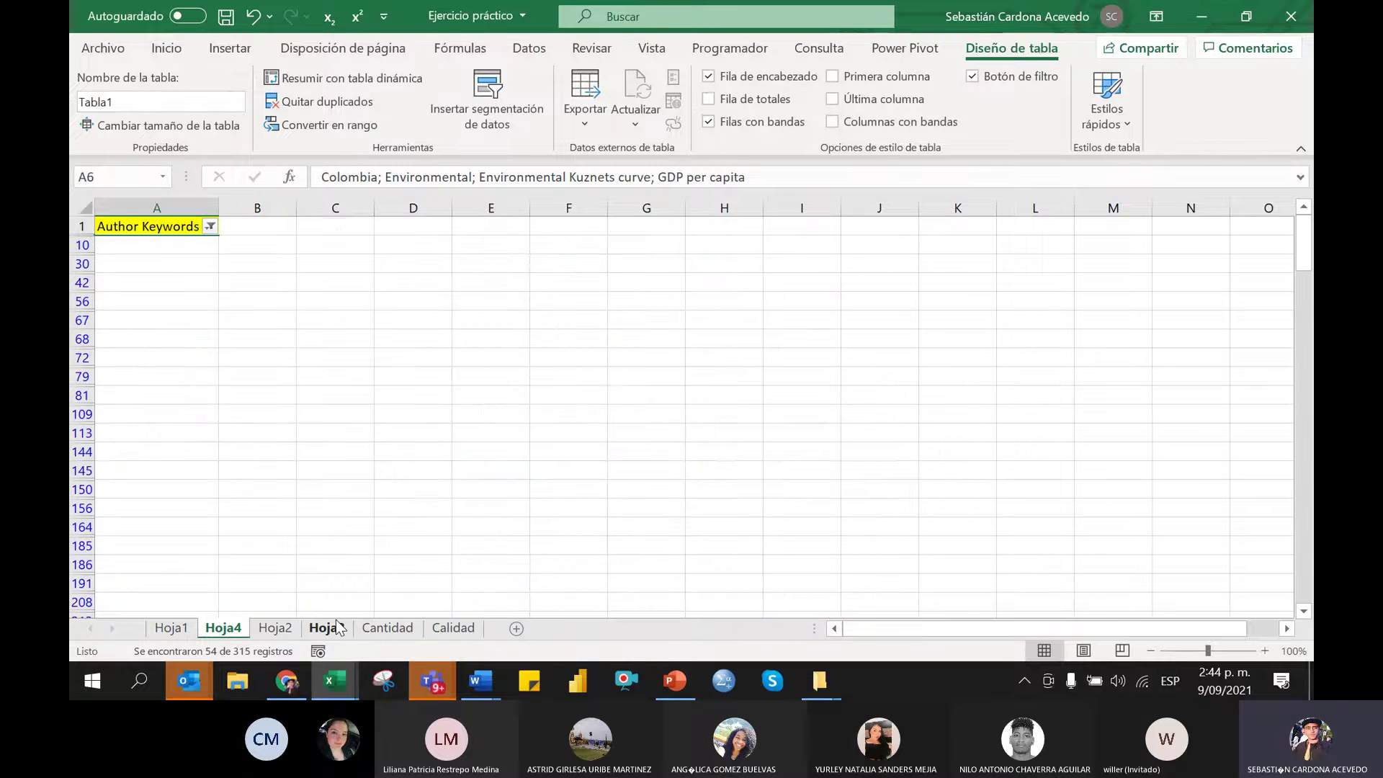
Delete all the filtered blank rows of the keyword table, from row 10 through row 315
{"action": "left_click", "coordinate": [75, 248]}
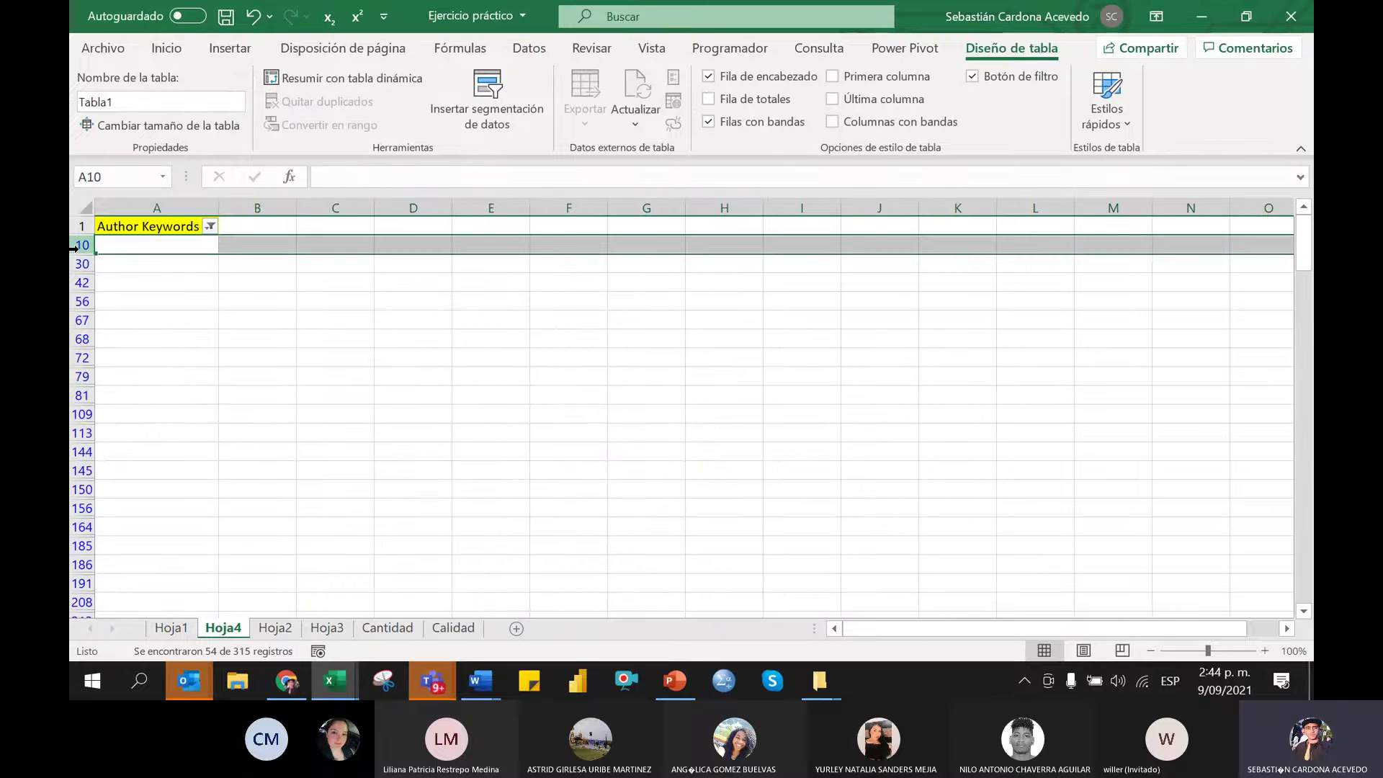
{"action": "key", "text": "ctrl+shift+Down"}
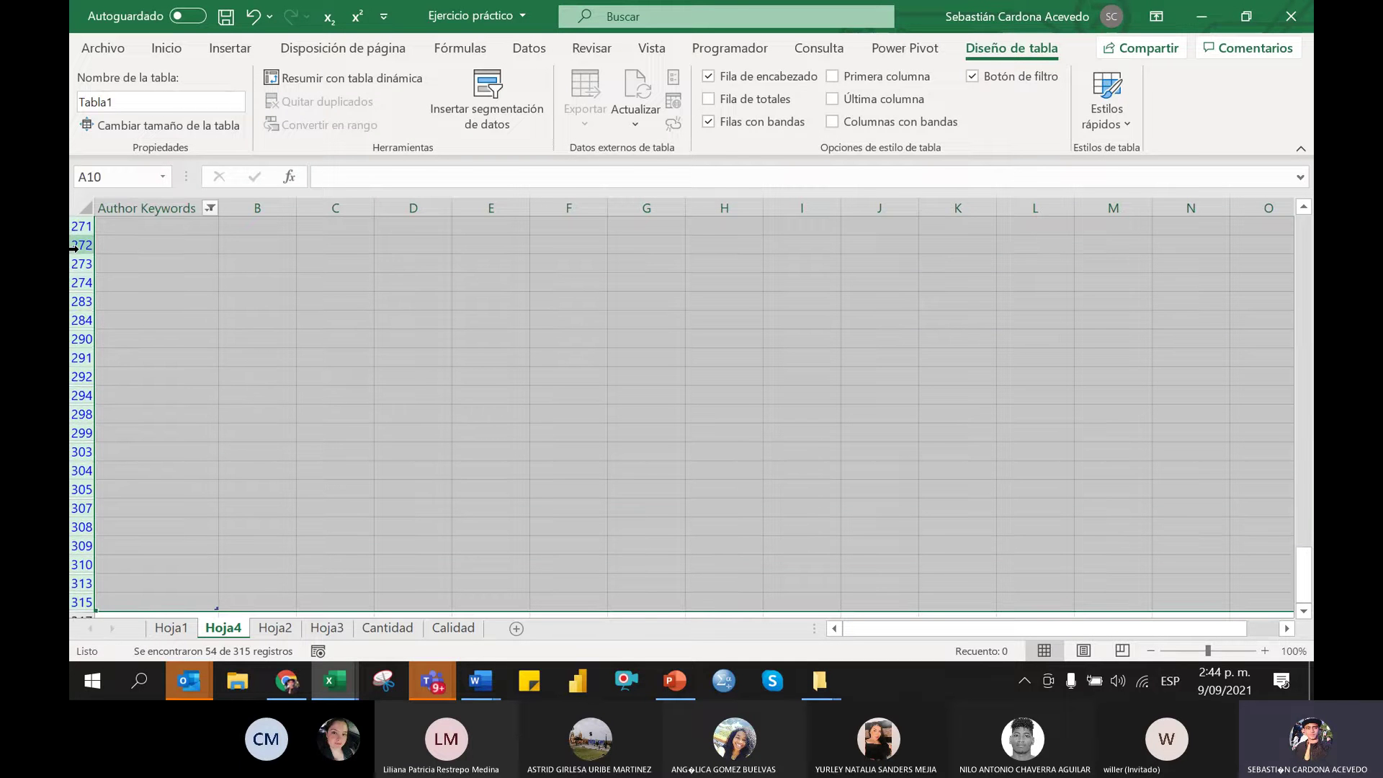
{"action": "key", "text": "ctrl+minus"}
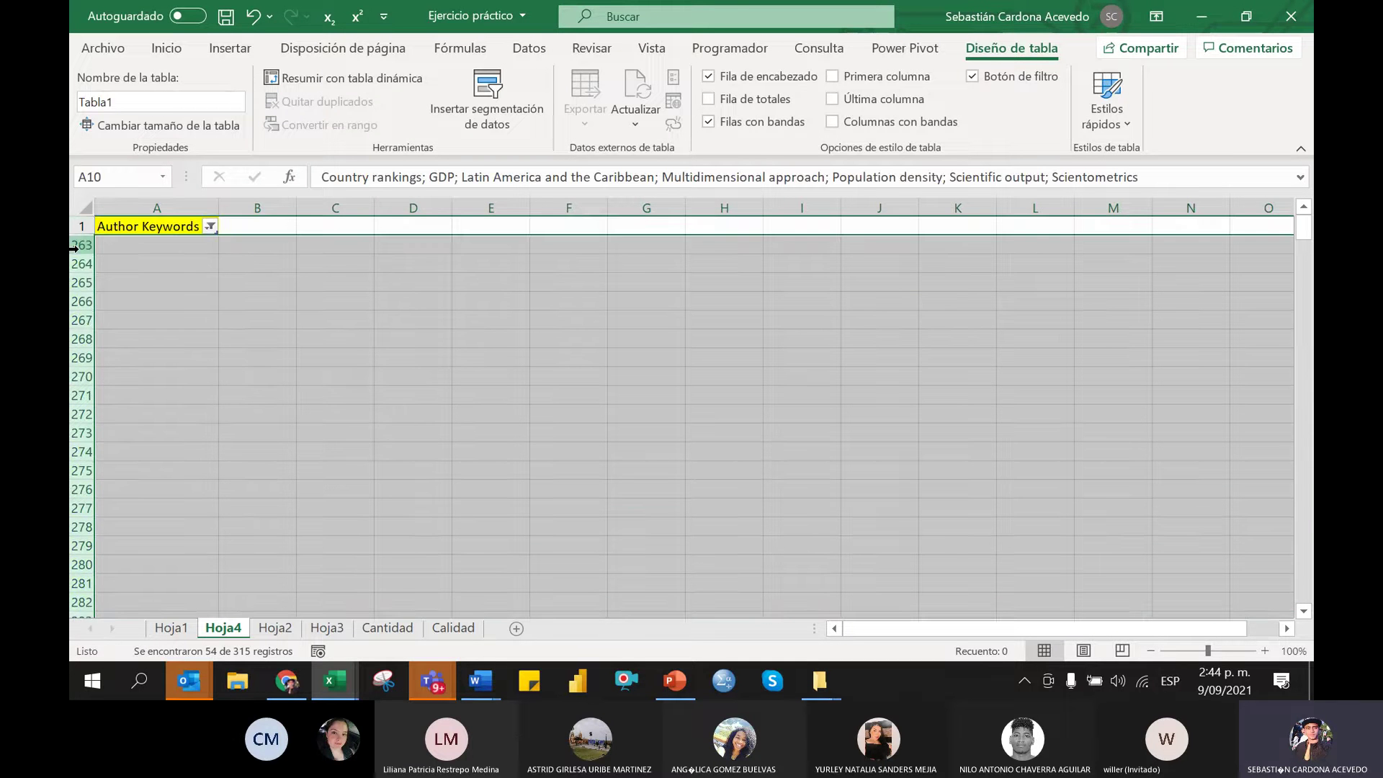
{"action": "right_click", "coordinate": [75, 245]}
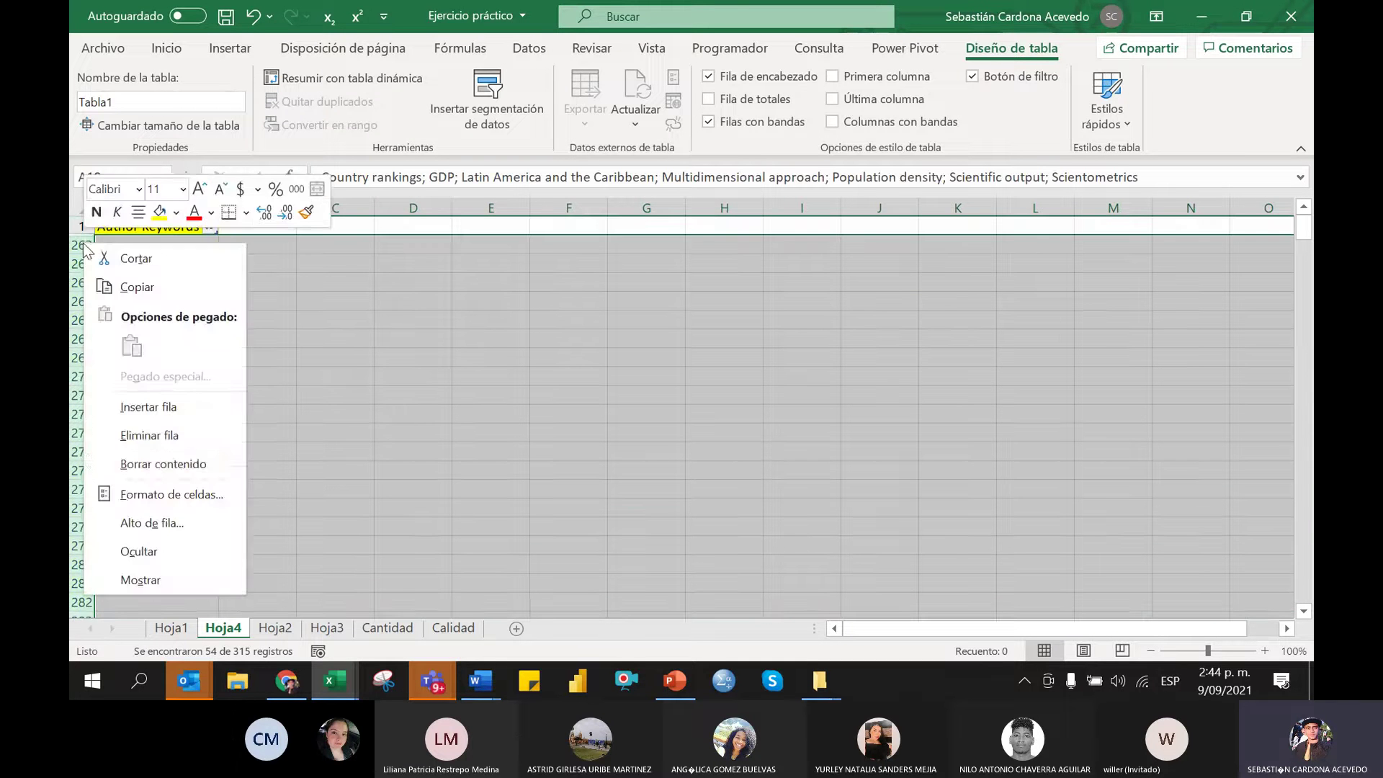
{"action": "left_click", "coordinate": [475, 517]}
{"action": "left_click", "coordinate": [163, 220]}
{"action": "left_click", "coordinate": [184, 264]}
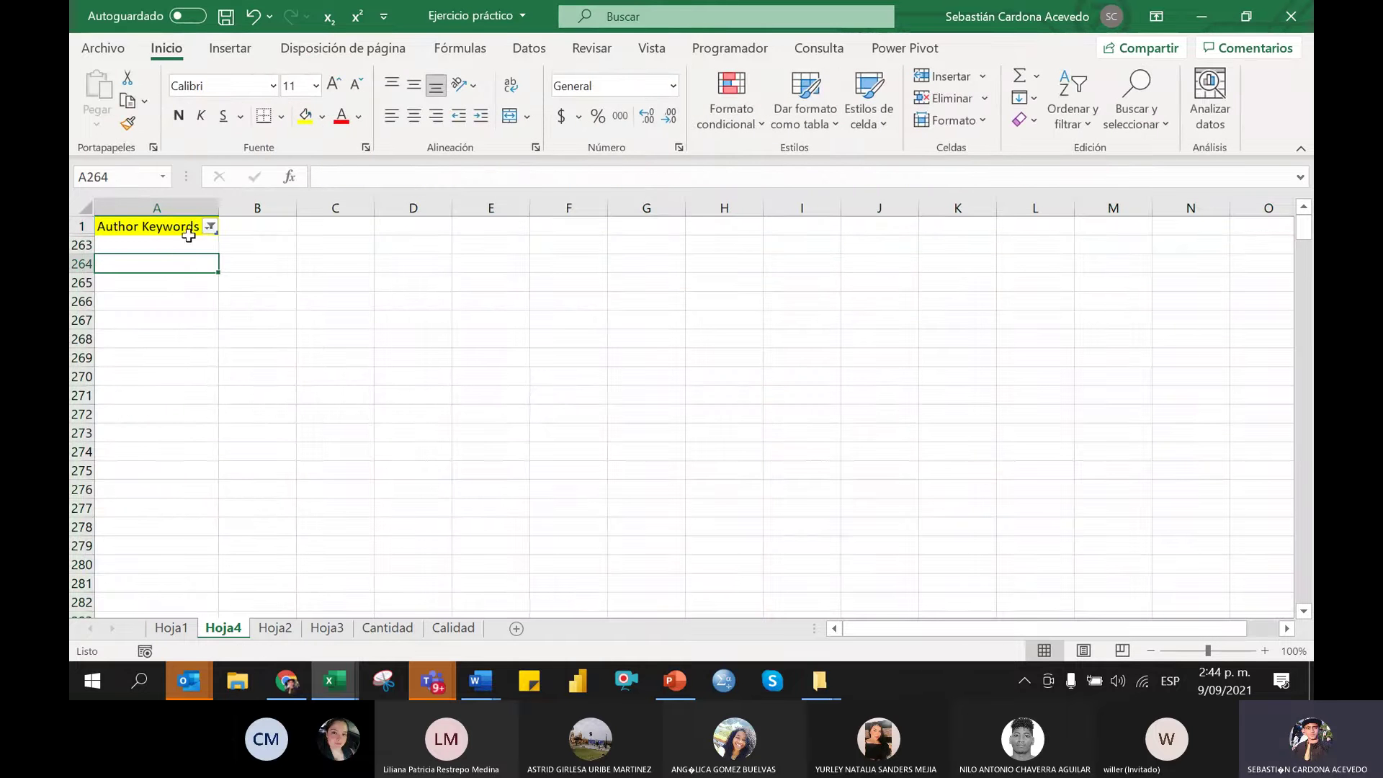
Reset the Author Keywords filter to Seleccionar todo so that every record of the table is shown
{"action": "left_click", "coordinate": [210, 226]}
{"action": "left_click", "coordinate": [265, 442]}
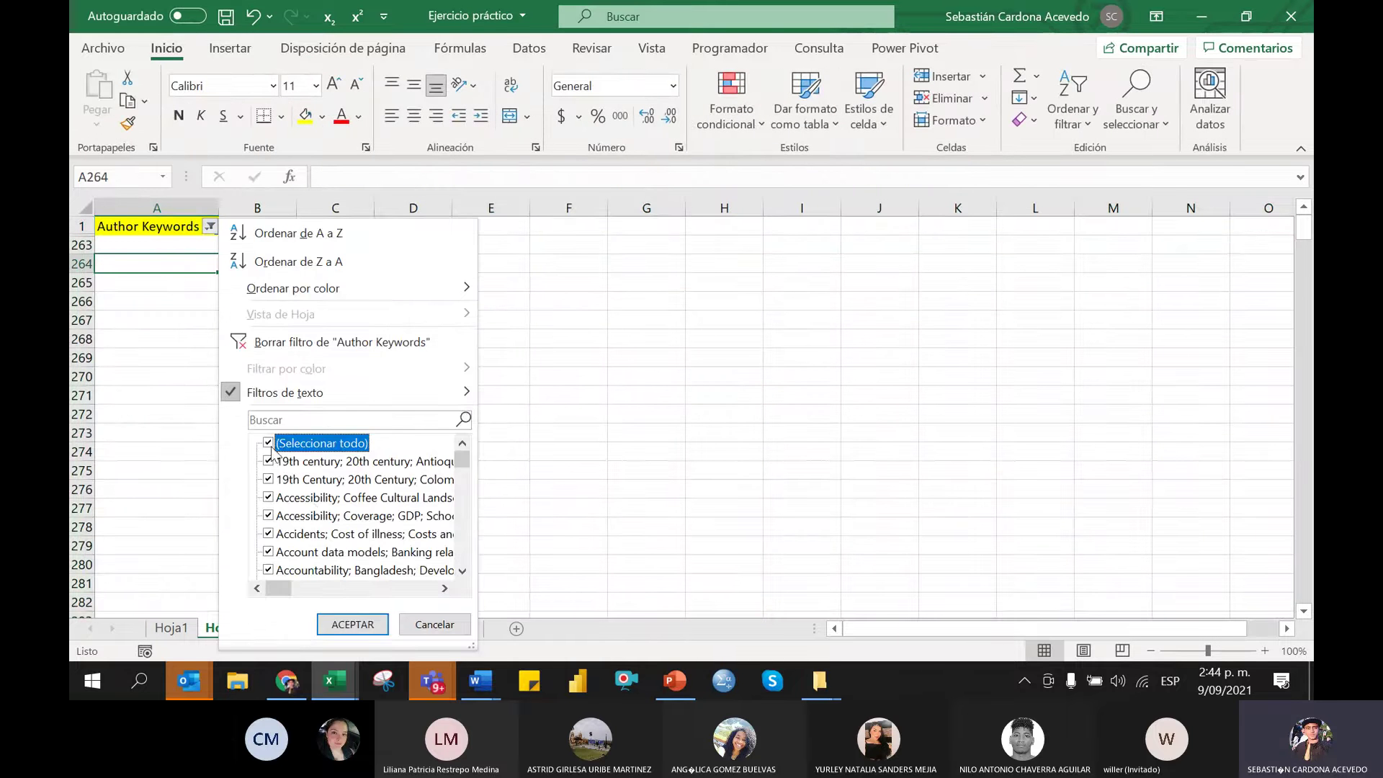
{"action": "left_click", "coordinate": [347, 614]}
Look through the whole Author Keywords list on Hoja4, down to its last records, to check for remaining blank rows
{"action": "scroll", "coordinate": [329, 530], "scroll_direction": "down", "scroll_amount": 20}
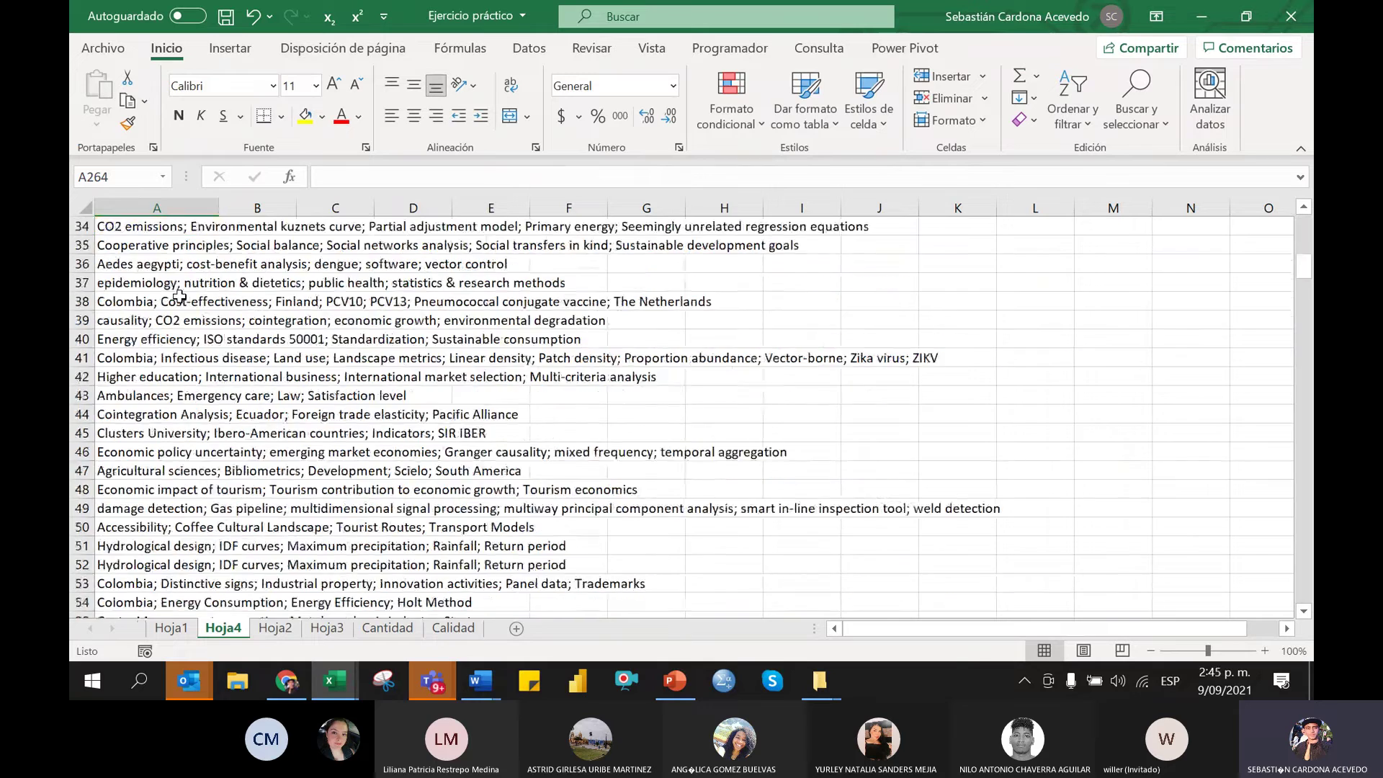
{"action": "scroll", "coordinate": [179, 296], "scroll_direction": "down", "scroll_amount": 14}
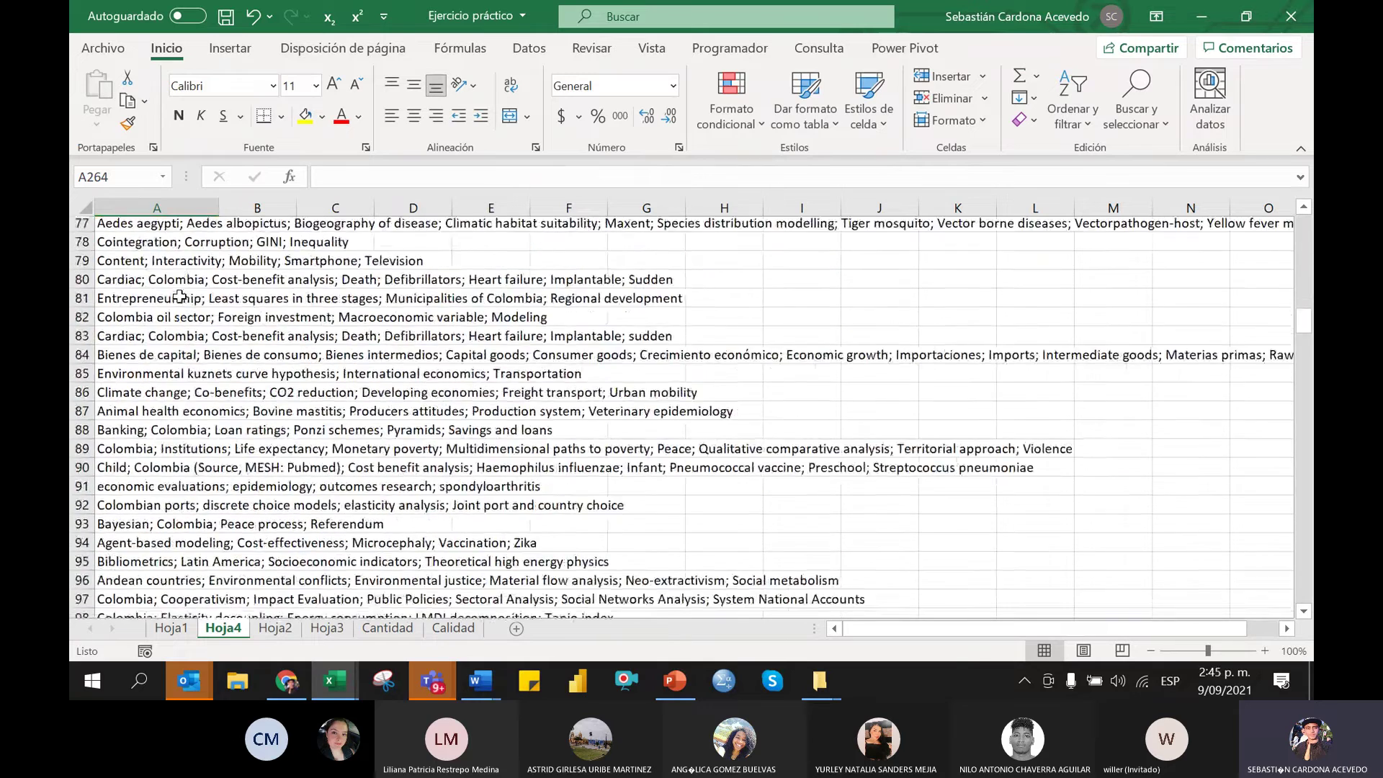
{"action": "scroll", "coordinate": [137, 365], "scroll_direction": "down", "scroll_amount": 20}
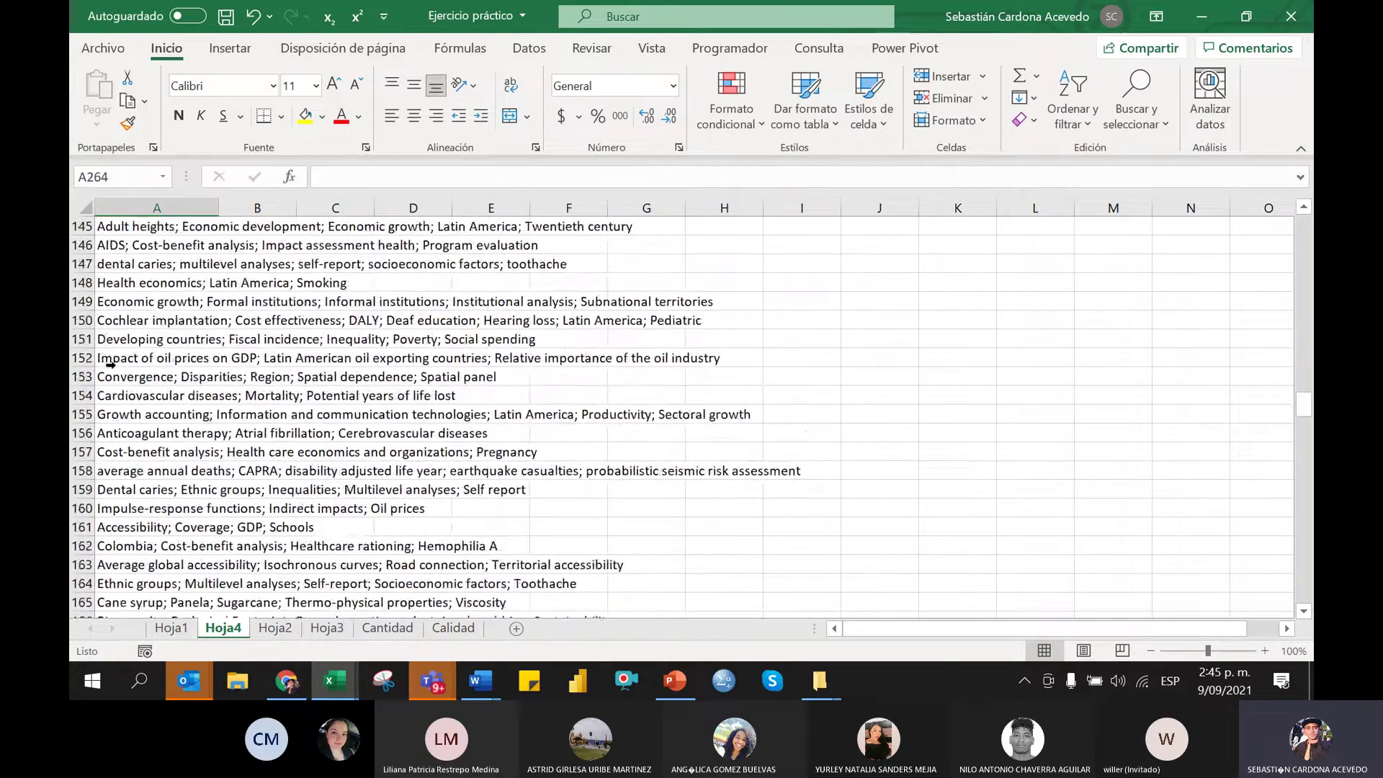
{"action": "scroll", "coordinate": [112, 382], "scroll_direction": "down", "scroll_amount": 17}
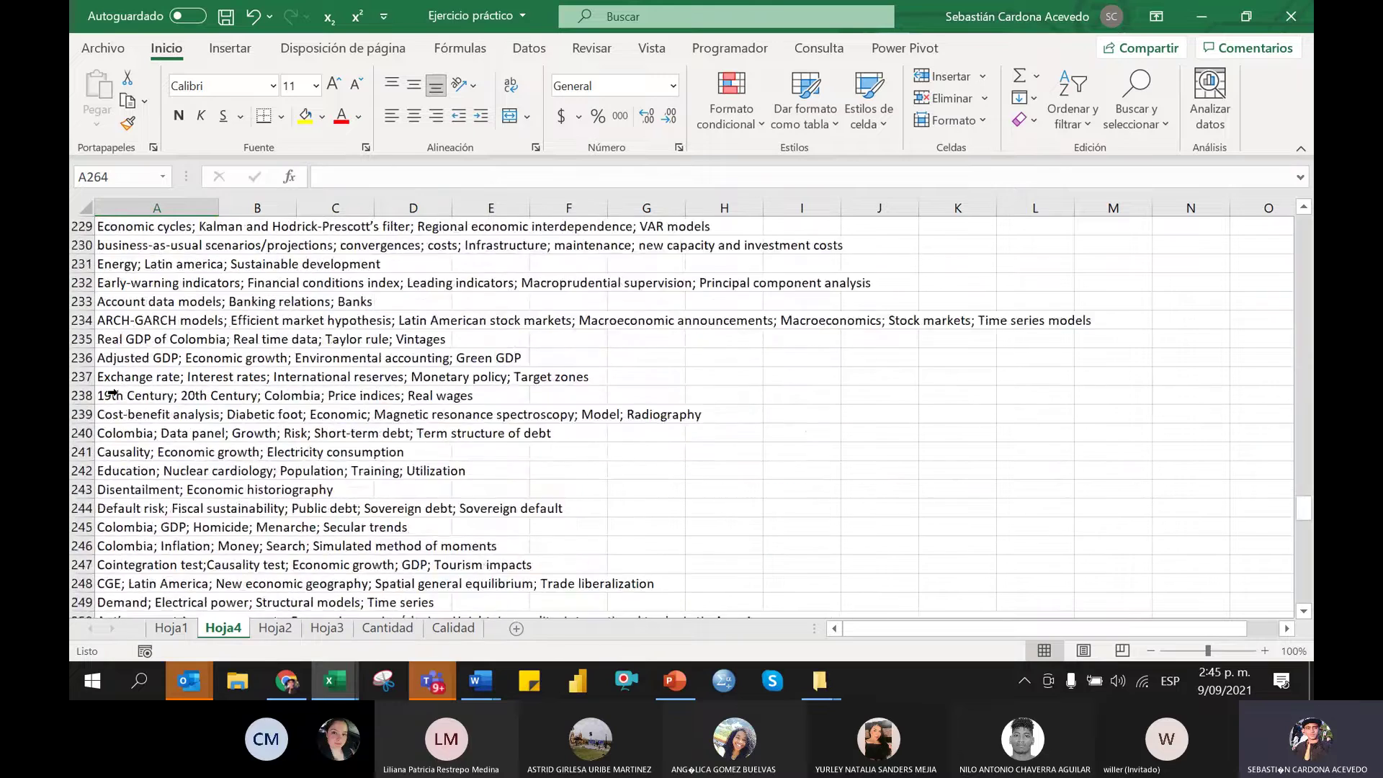
{"action": "scroll", "coordinate": [108, 395], "scroll_direction": "up", "scroll_amount": 20}
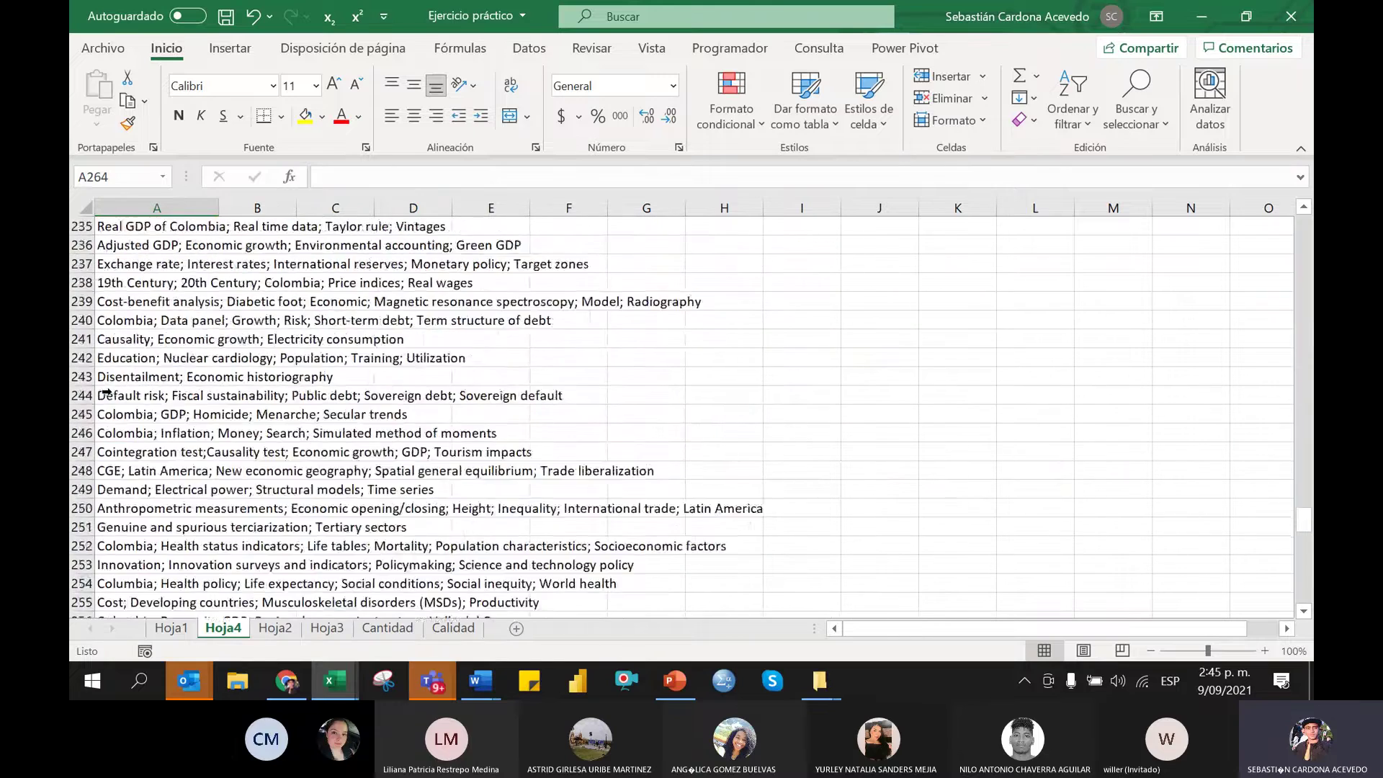
{"action": "scroll", "coordinate": [109, 391], "scroll_direction": "up", "scroll_amount": 20}
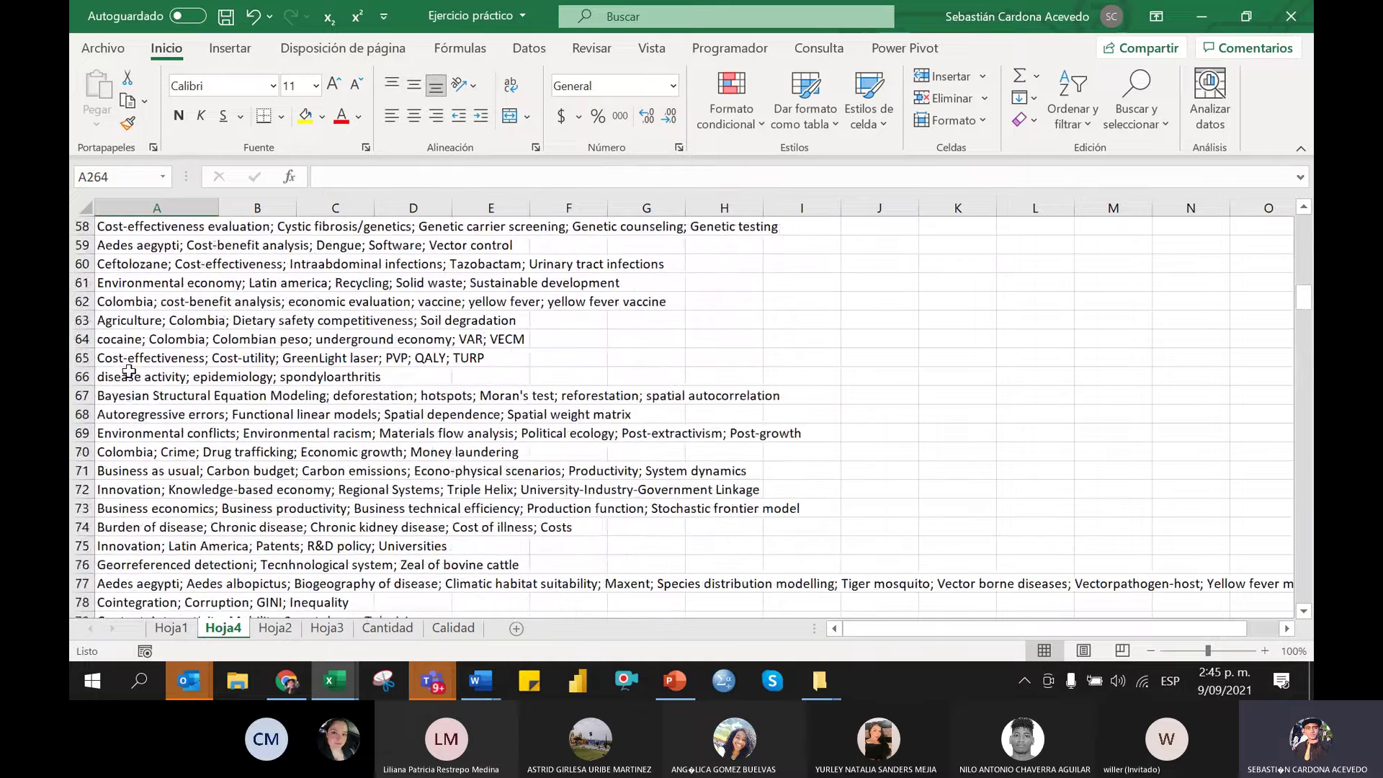
{"action": "key", "text": "Up"}
{"action": "key", "text": "Up"}
{"action": "scroll", "coordinate": [128, 371], "scroll_direction": "up", "scroll_amount": 1}
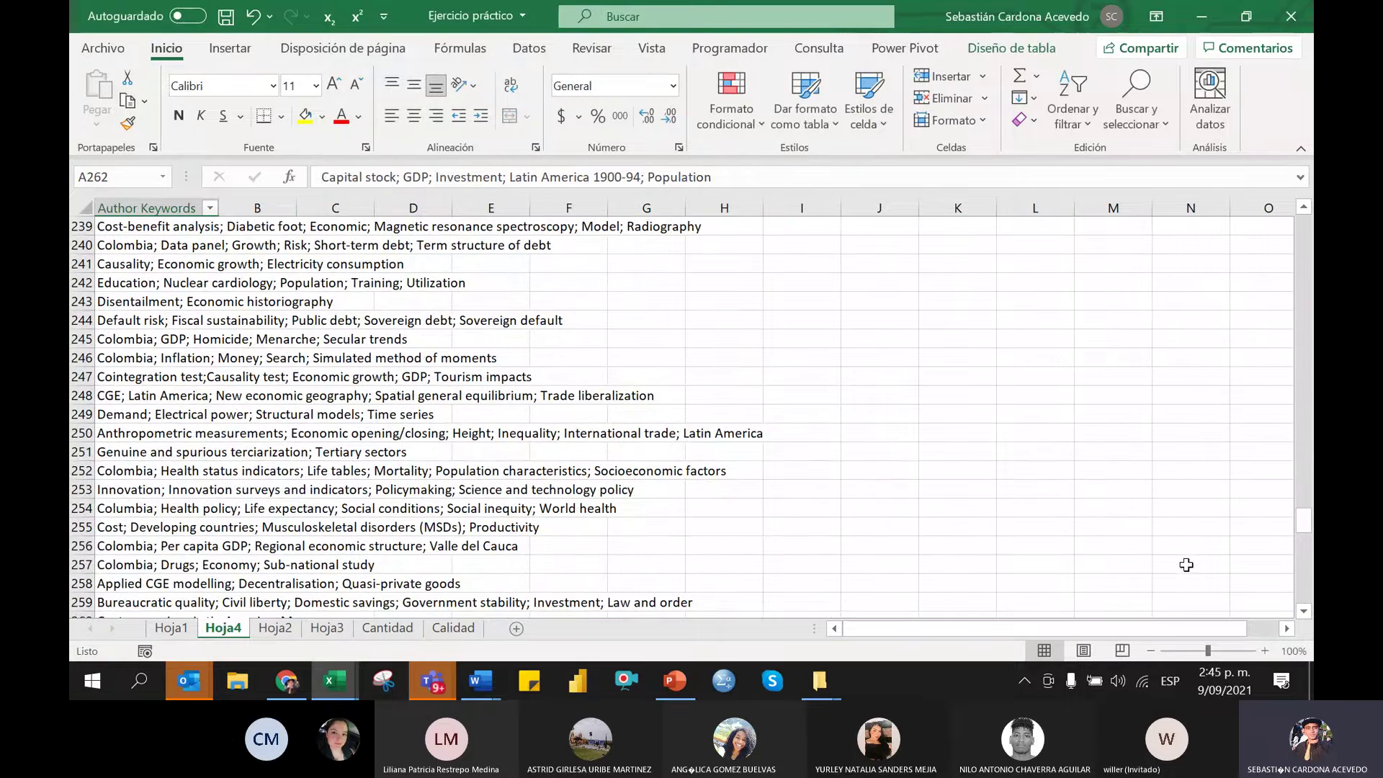
Open the MACRO LIMPIA afiliacion workbook from the BIBLIOMETRIA folder on the desktop, then switch to the Teams meeting window
{"action": "left_click", "coordinate": [1311, 680]}
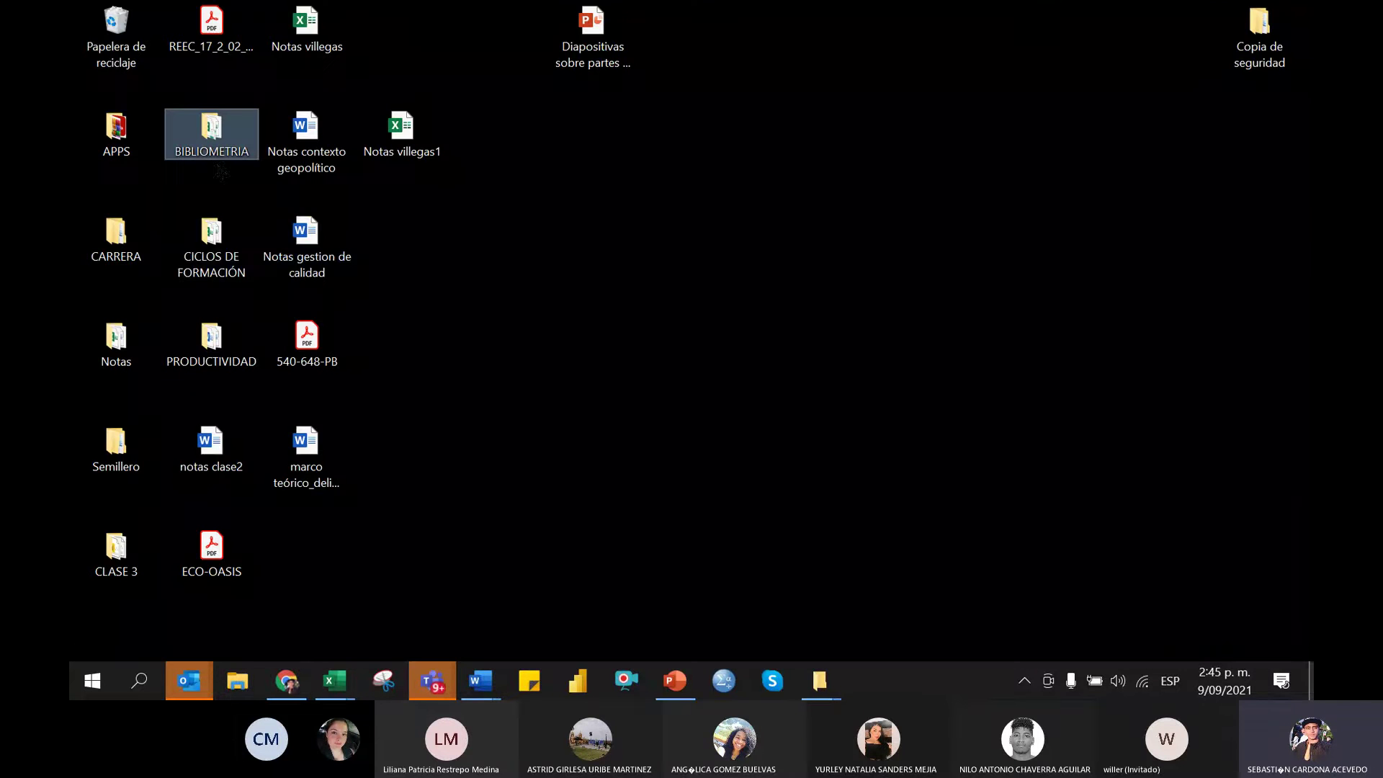
{"action": "double_click", "coordinate": [213, 141]}
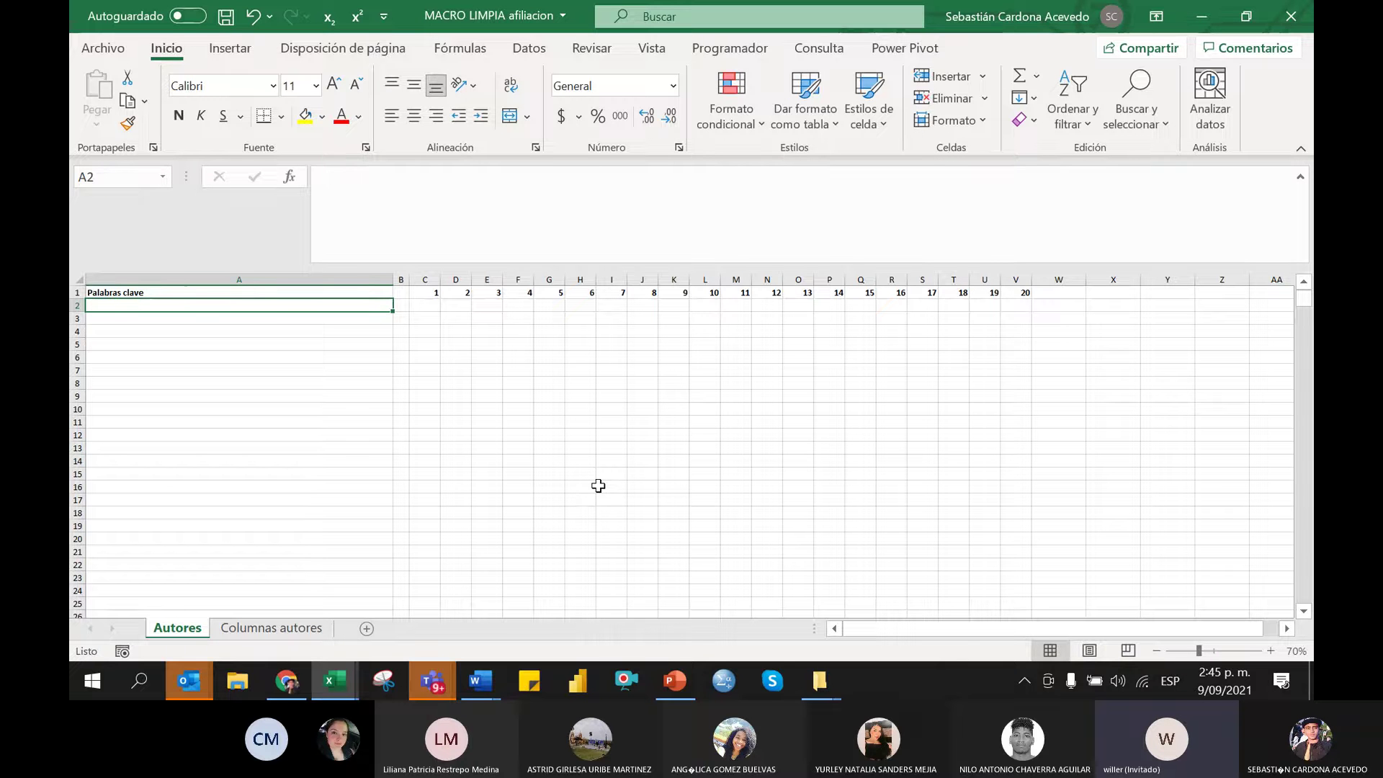
{"action": "key", "text": "alt+Tab"}
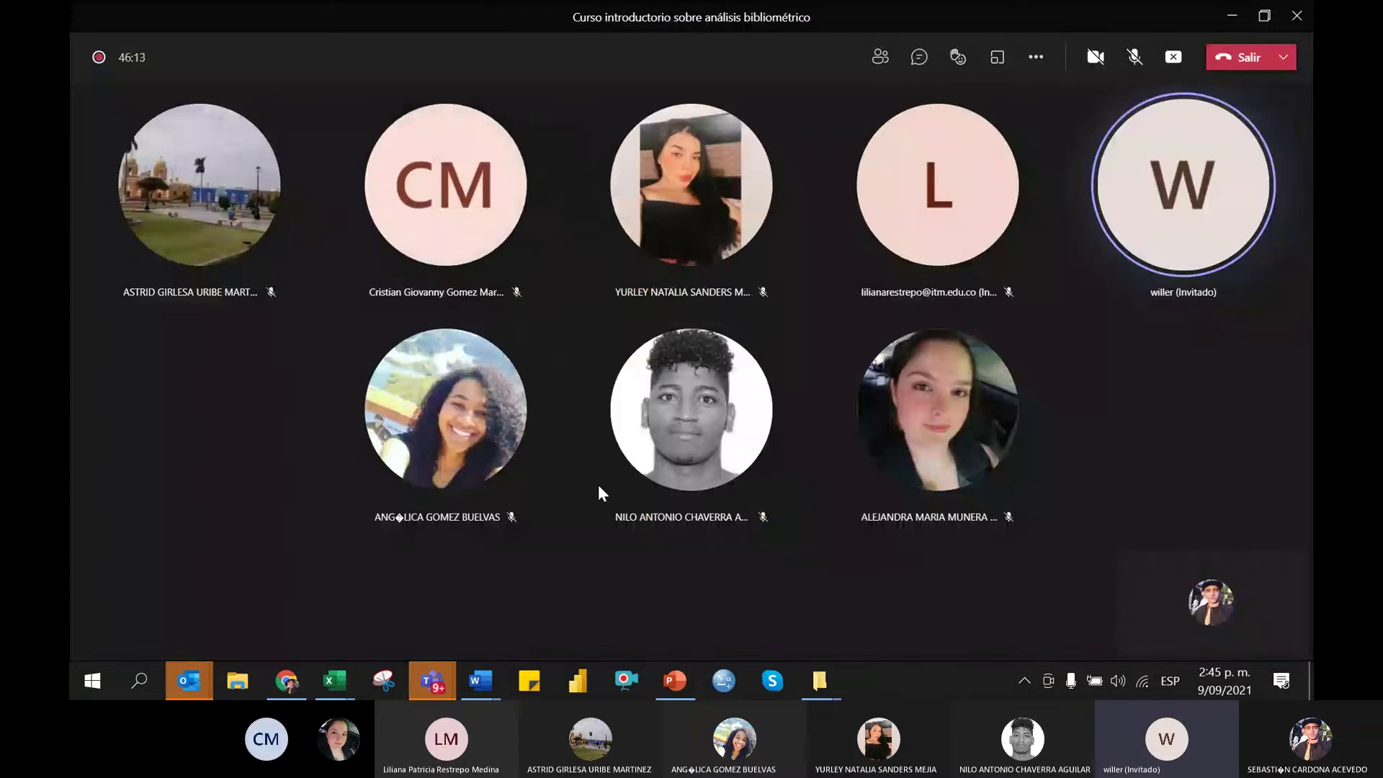
Unmute the microphone in the Teams meeting and switch to the Ejercicio práctico workbook in Excel
{"action": "left_click", "coordinate": [1135, 57]}
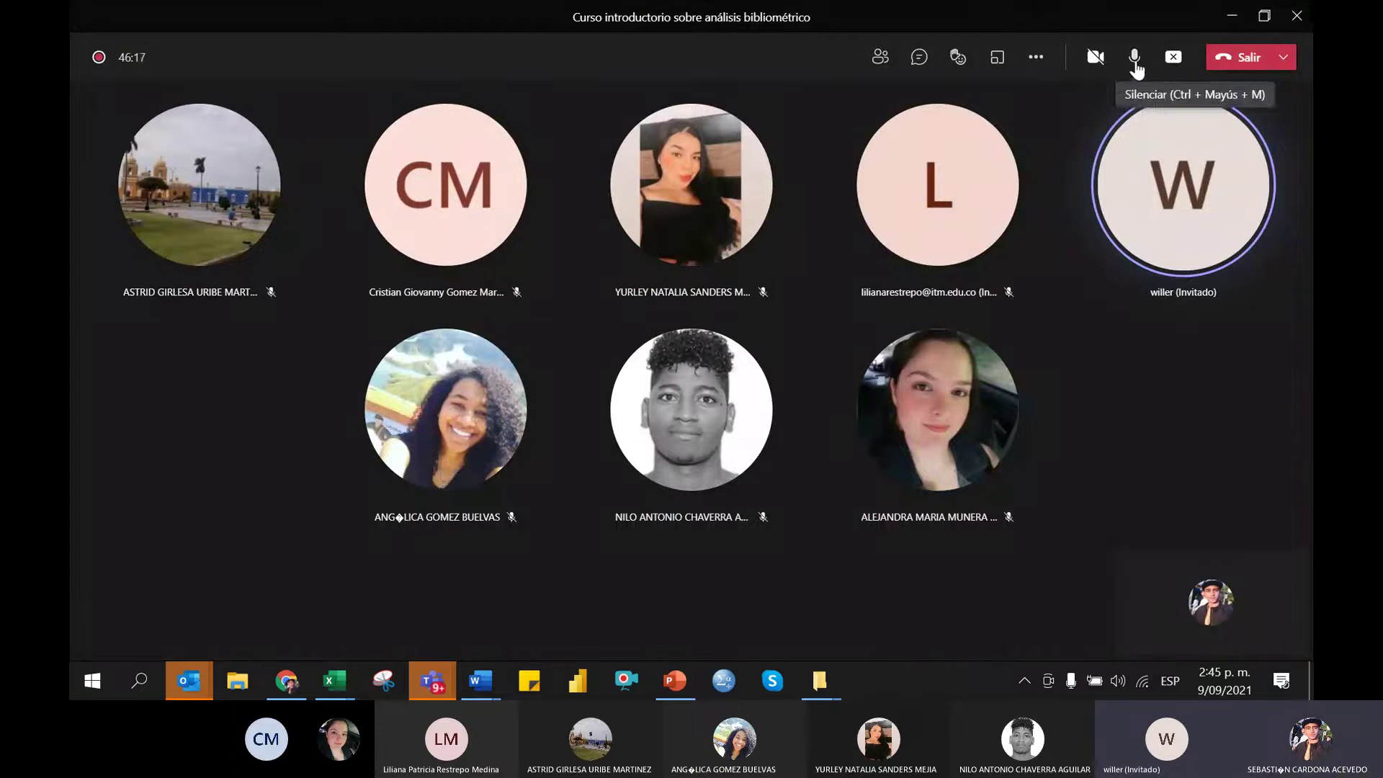
{"action": "key", "text": "alt+Tab"}
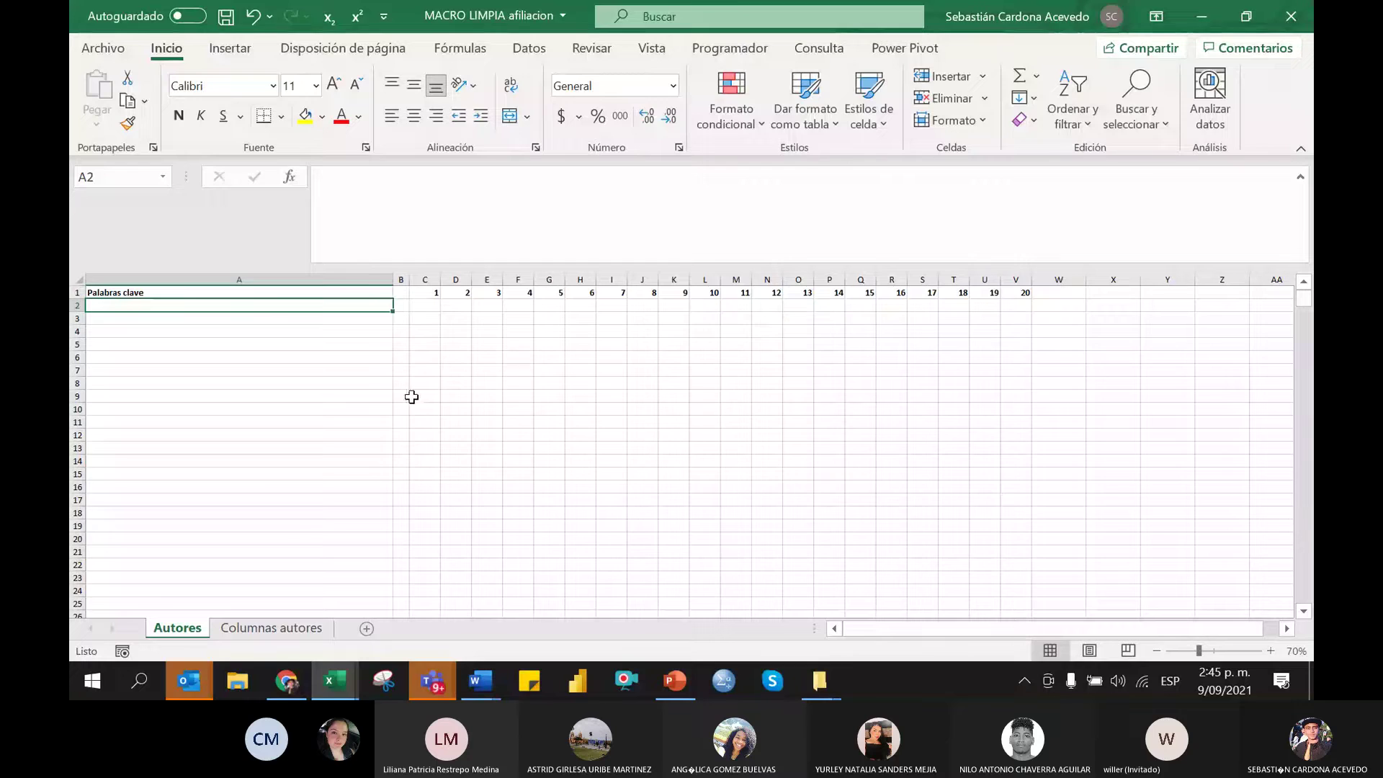
{"action": "key", "text": "alt+Tab"}
{"action": "key", "text": "alt+Tab"}
{"action": "key", "text": "alt+Tab"}
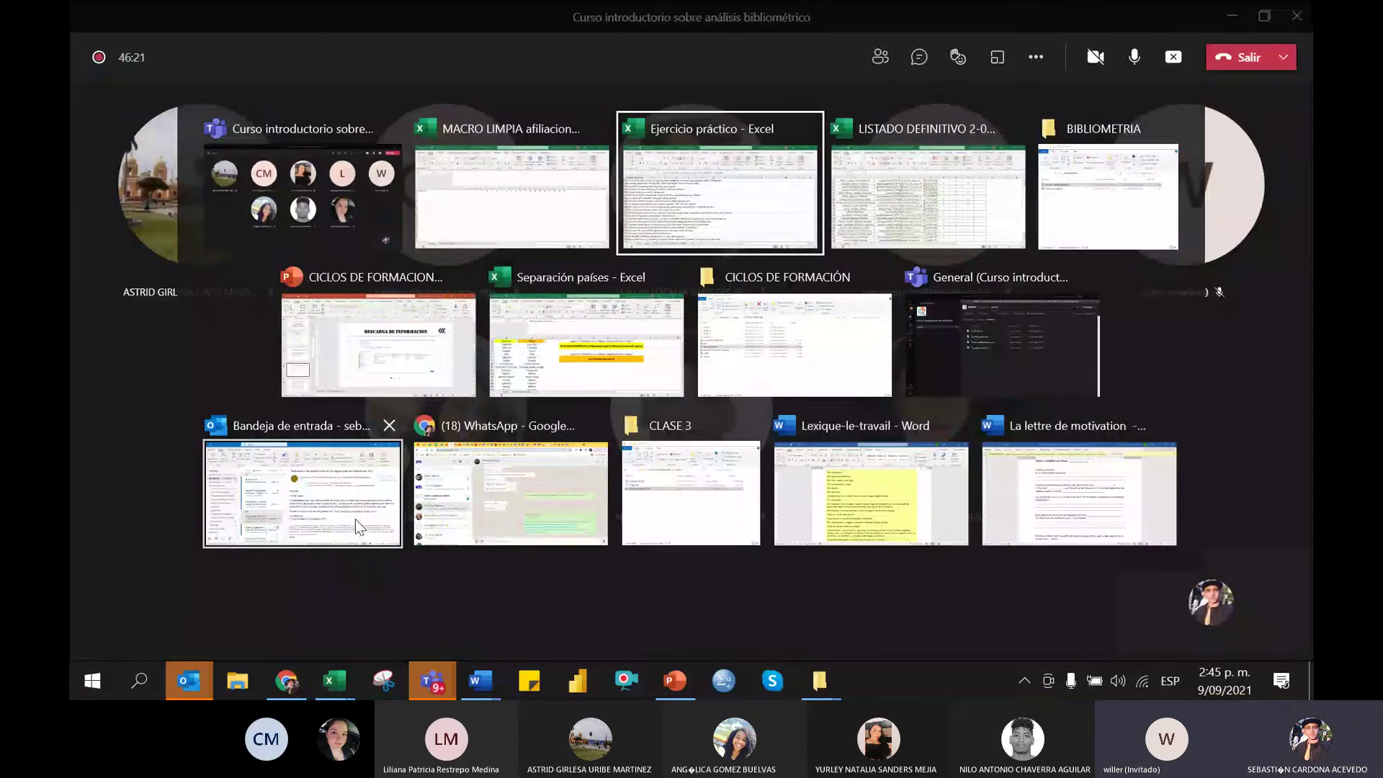
Delete the existing author keywords sheet Hoja4 from the workbook permanently
{"action": "scroll", "coordinate": [203, 427], "scroll_direction": "up", "scroll_amount": 13}
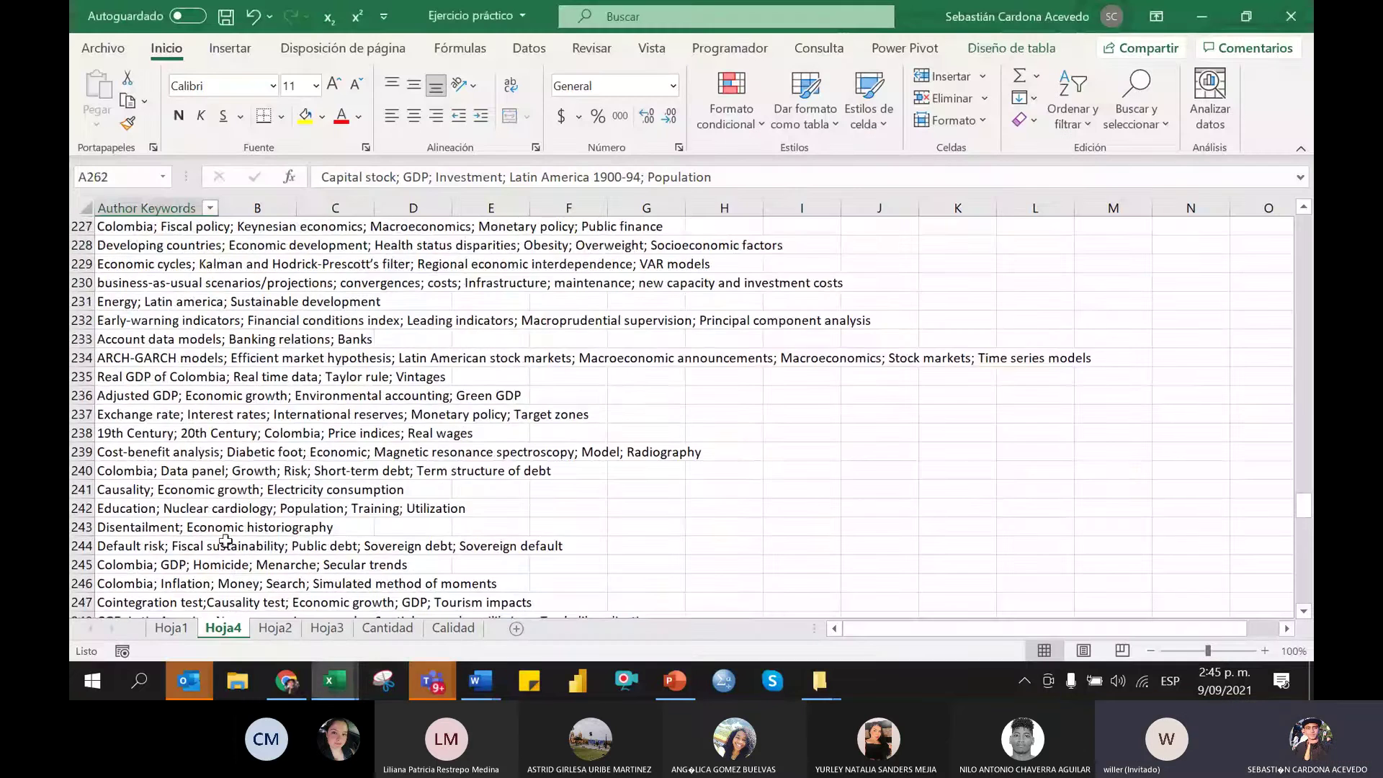
{"action": "scroll", "coordinate": [204, 427], "scroll_direction": "up", "scroll_amount": 20}
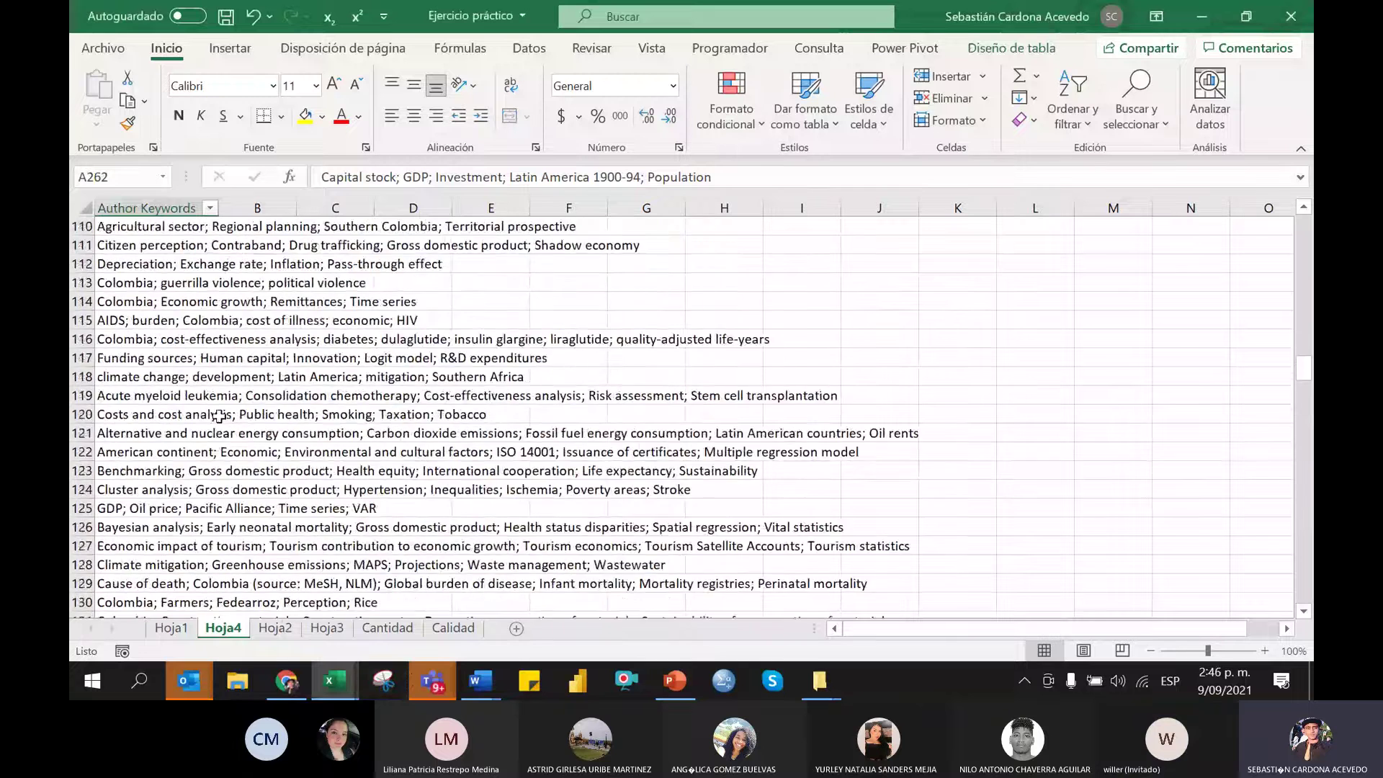
{"action": "scroll", "coordinate": [178, 380], "scroll_direction": "up", "scroll_amount": 7}
{"action": "key", "text": "ctrl+Home"}
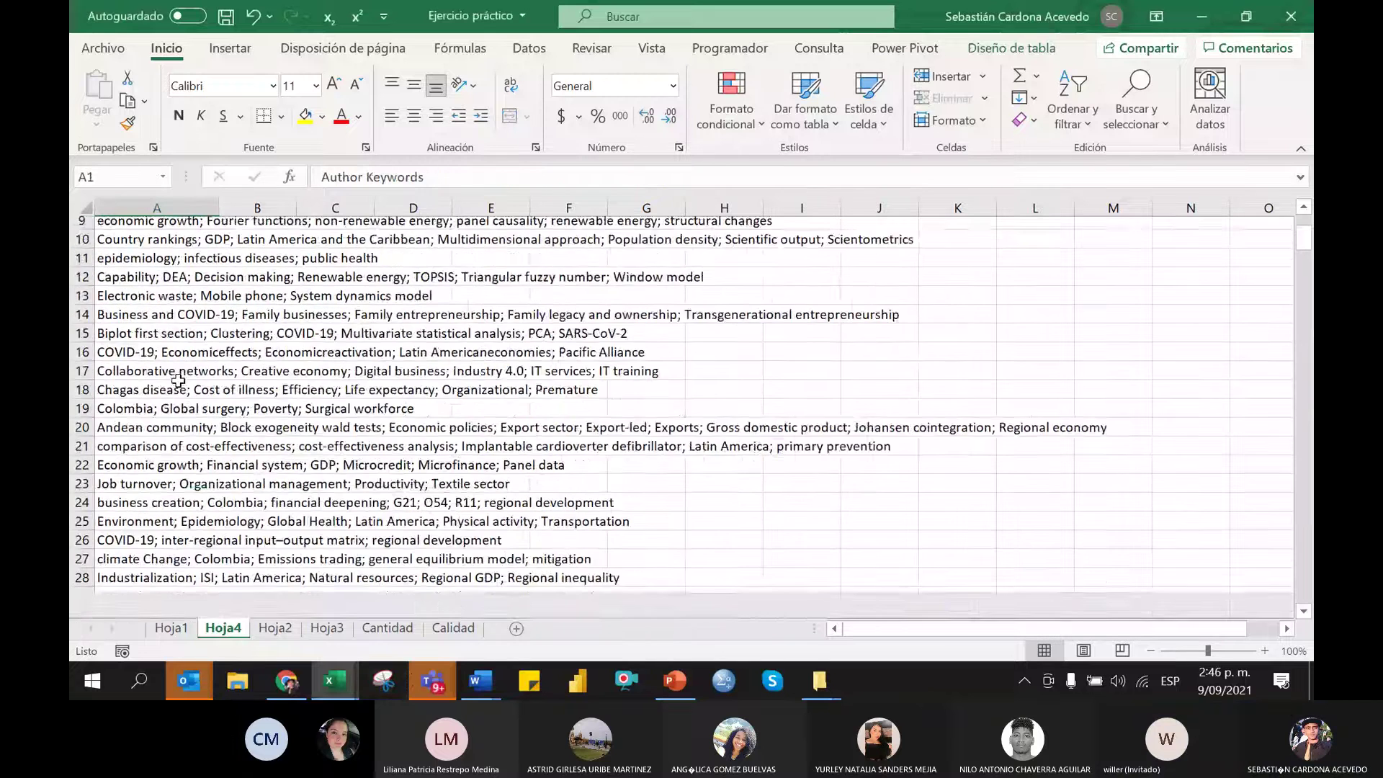
{"action": "right_click", "coordinate": [222, 629]}
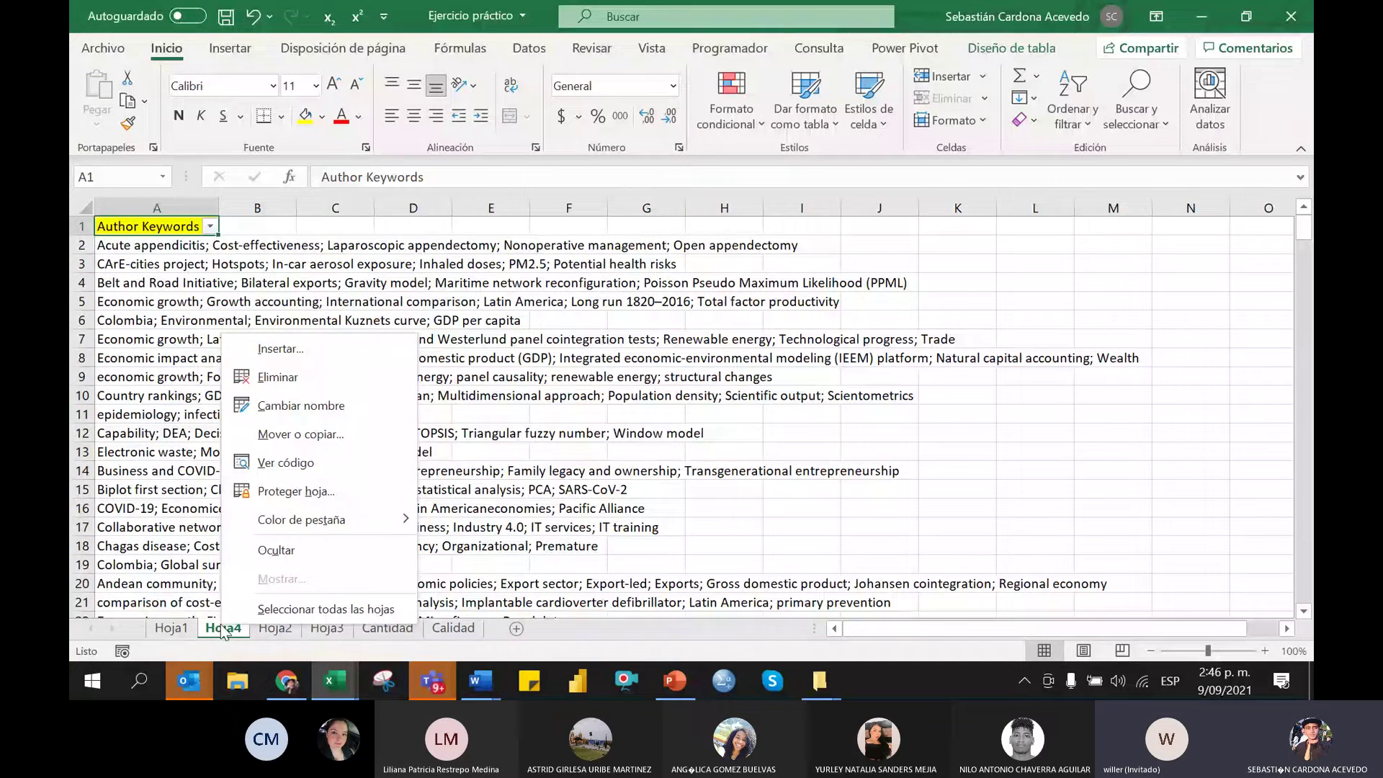
{"action": "left_click", "coordinate": [276, 377]}
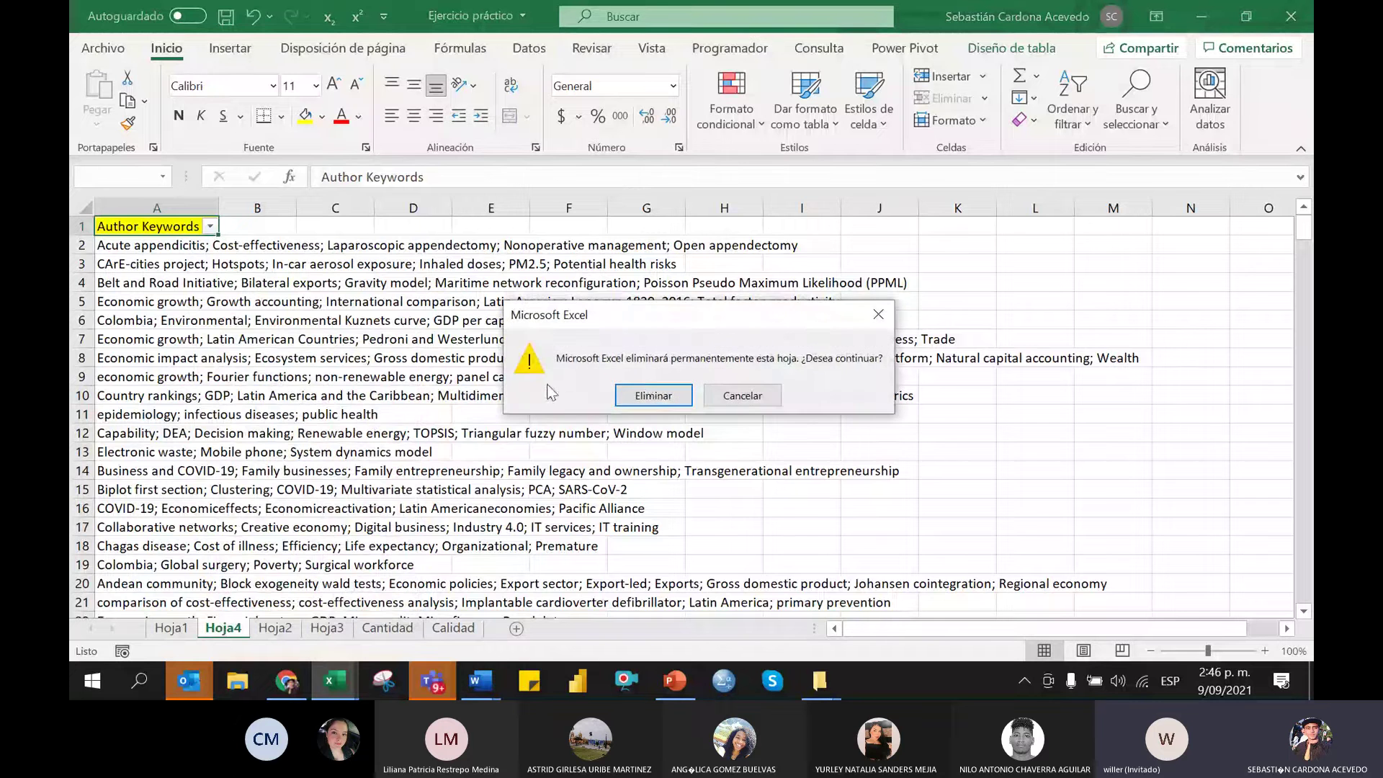
{"action": "left_click", "coordinate": [653, 395]}
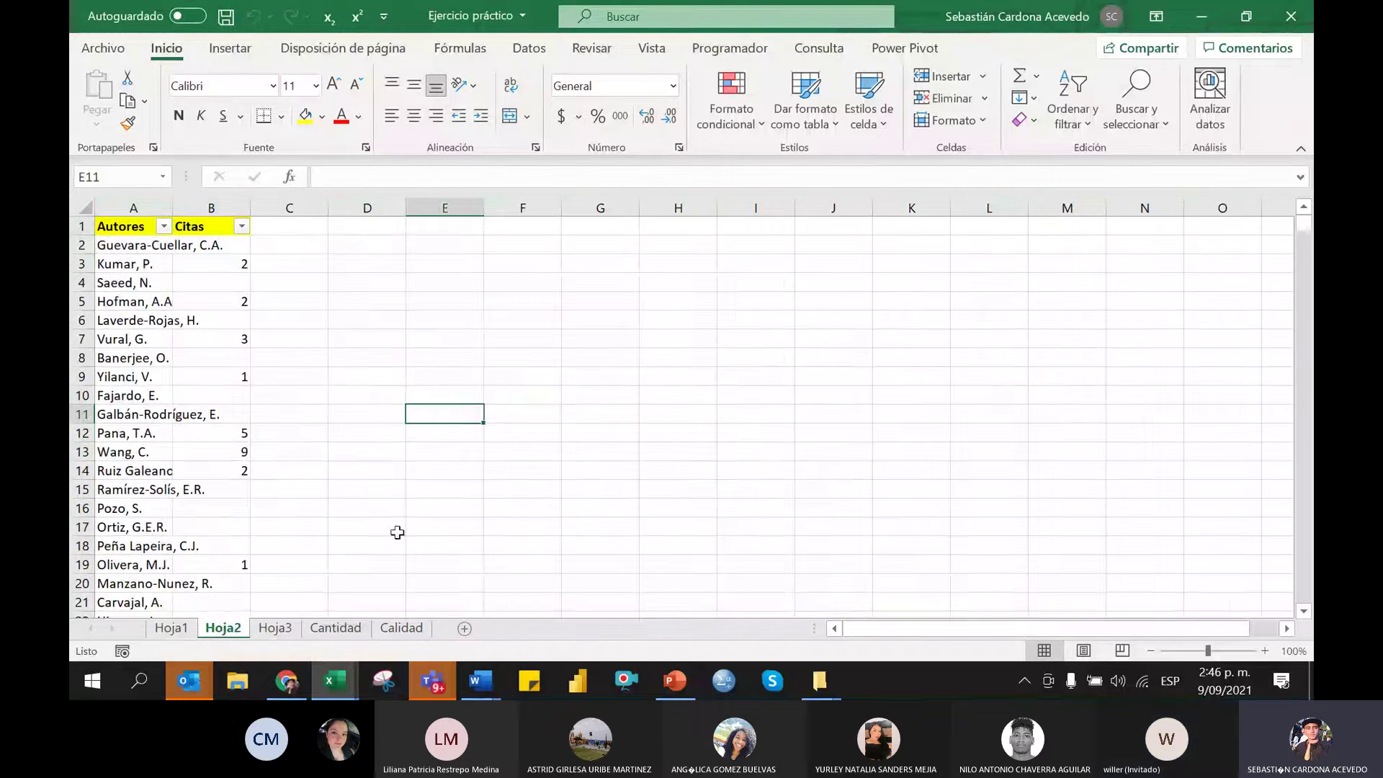
Copy the whole Author Keywords column from Hoja1 into column A of a new sheet
{"action": "left_click", "coordinate": [172, 629]}
{"action": "left_click", "coordinate": [279, 284]}
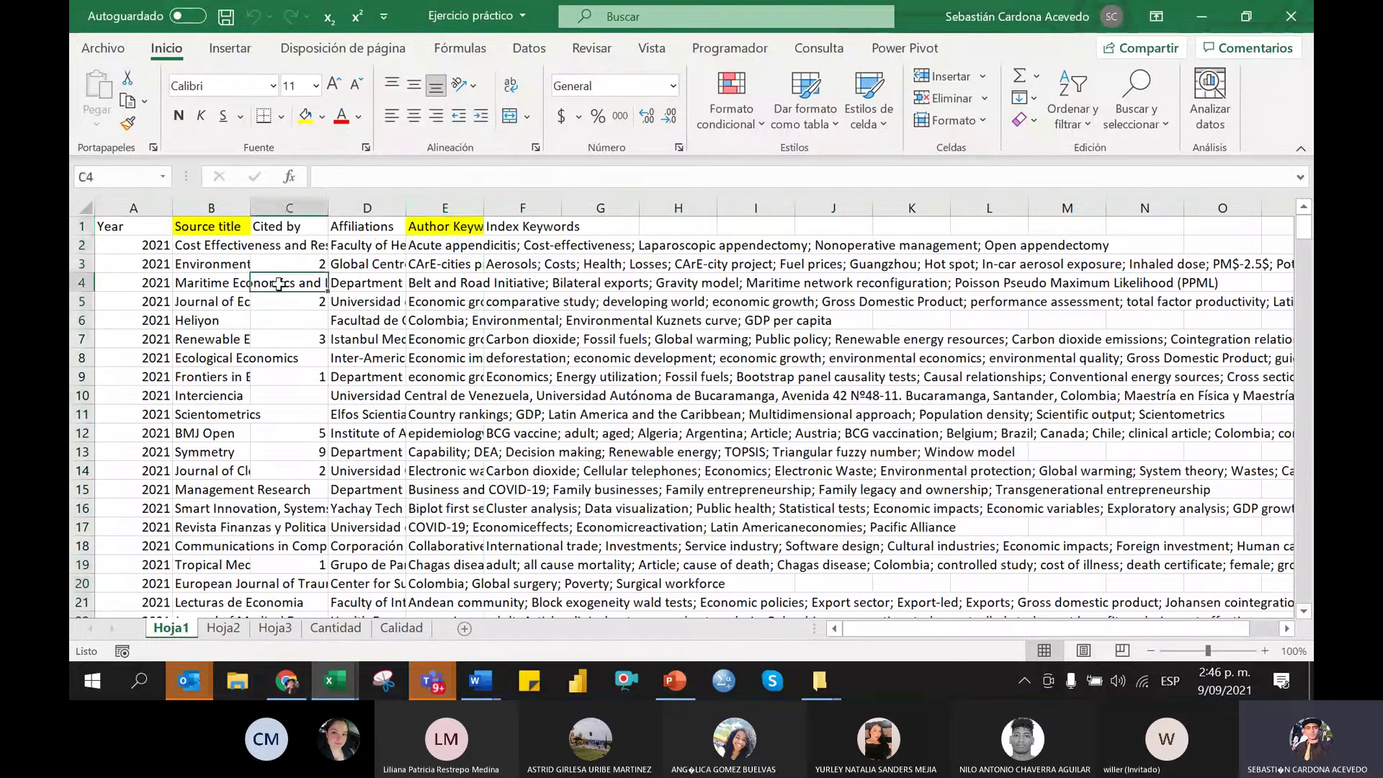
{"action": "left_click", "coordinate": [443, 227]}
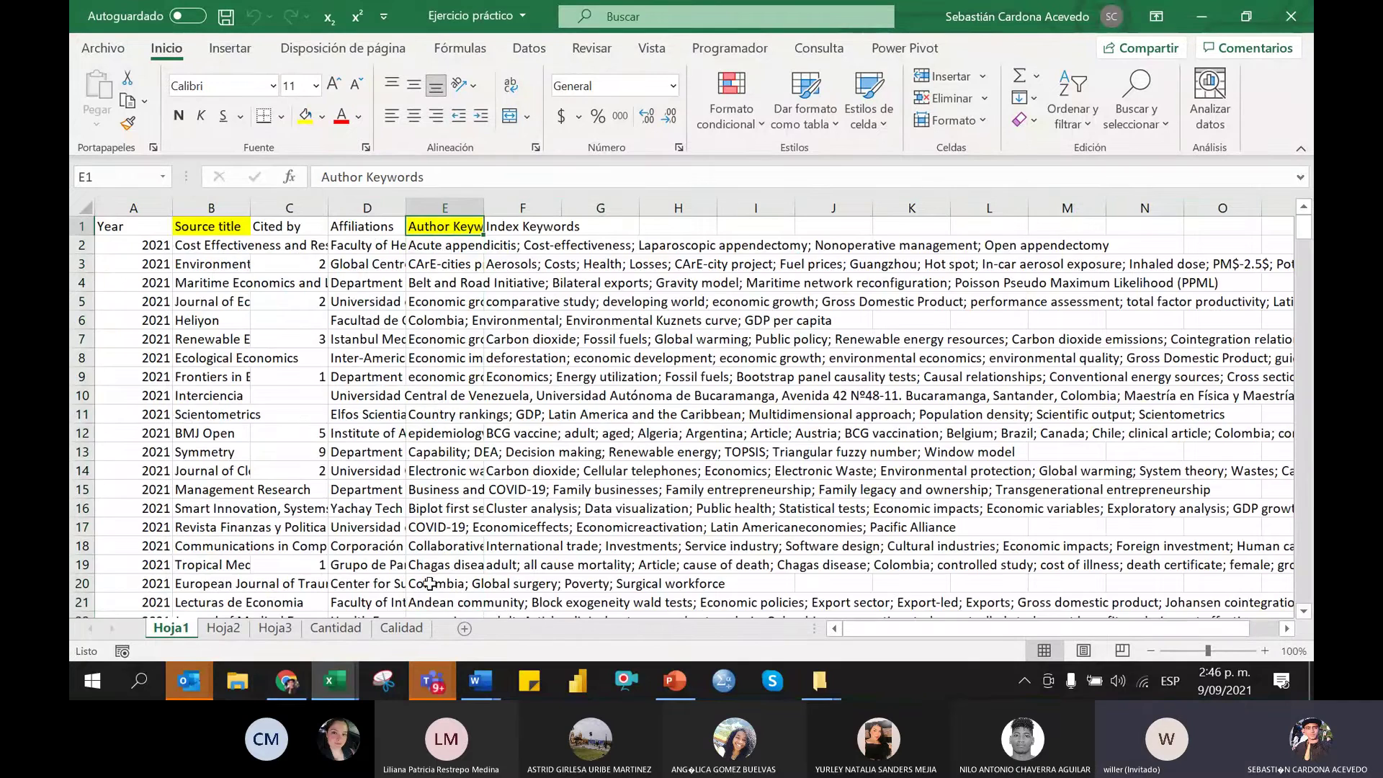
{"action": "scroll", "coordinate": [411, 437], "scroll_direction": "down", "scroll_amount": 5}
{"action": "scroll", "coordinate": [411, 437], "scroll_direction": "up", "scroll_amount": 5}
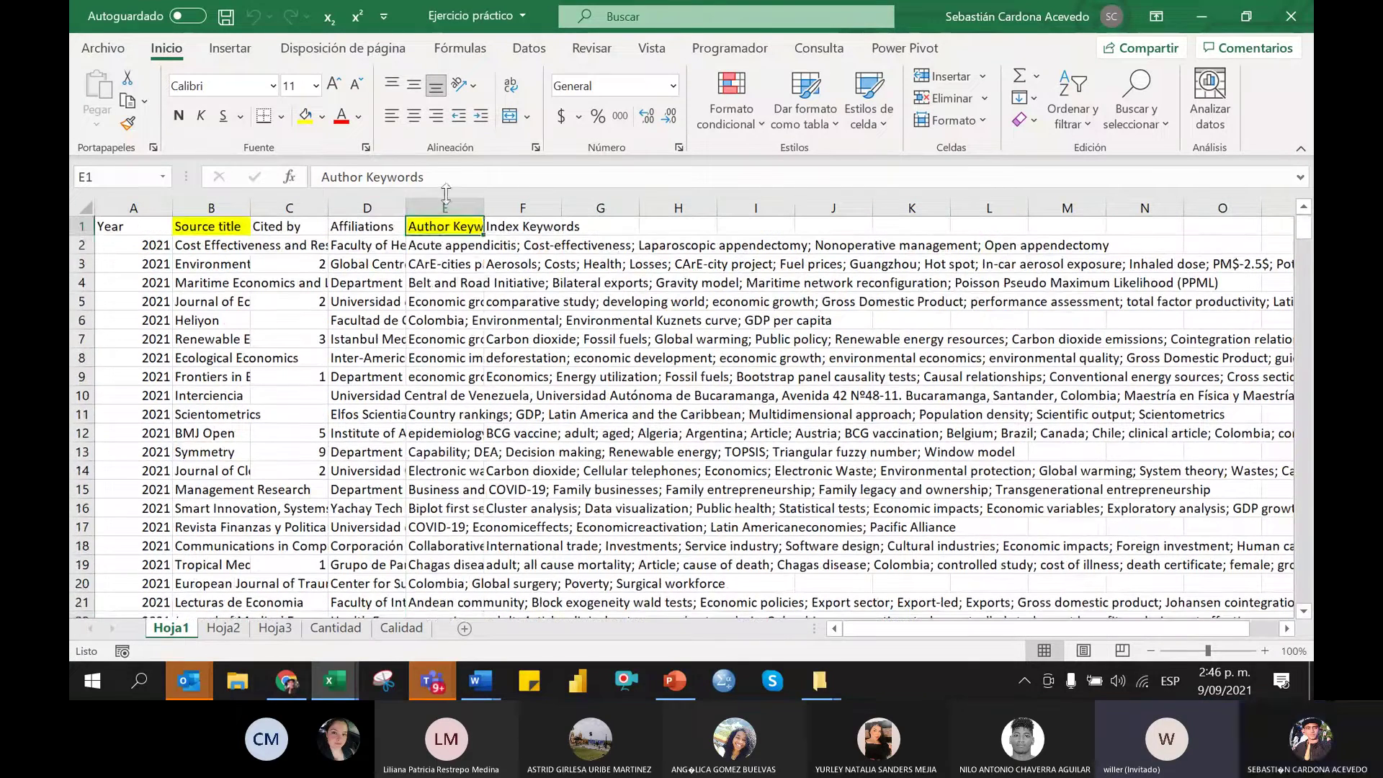
{"action": "left_click", "coordinate": [450, 196]}
{"action": "key", "text": "ctrl+c"}
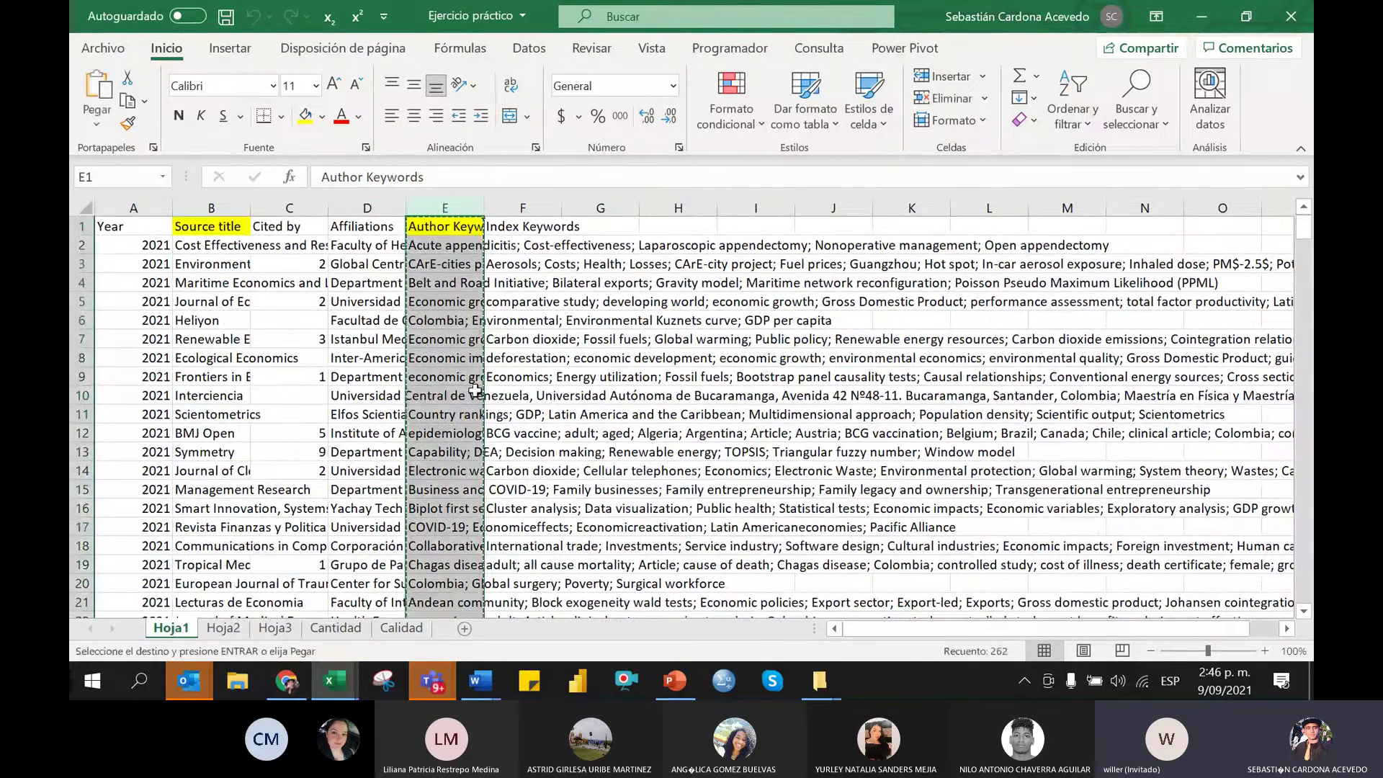
{"action": "left_click", "coordinate": [464, 629]}
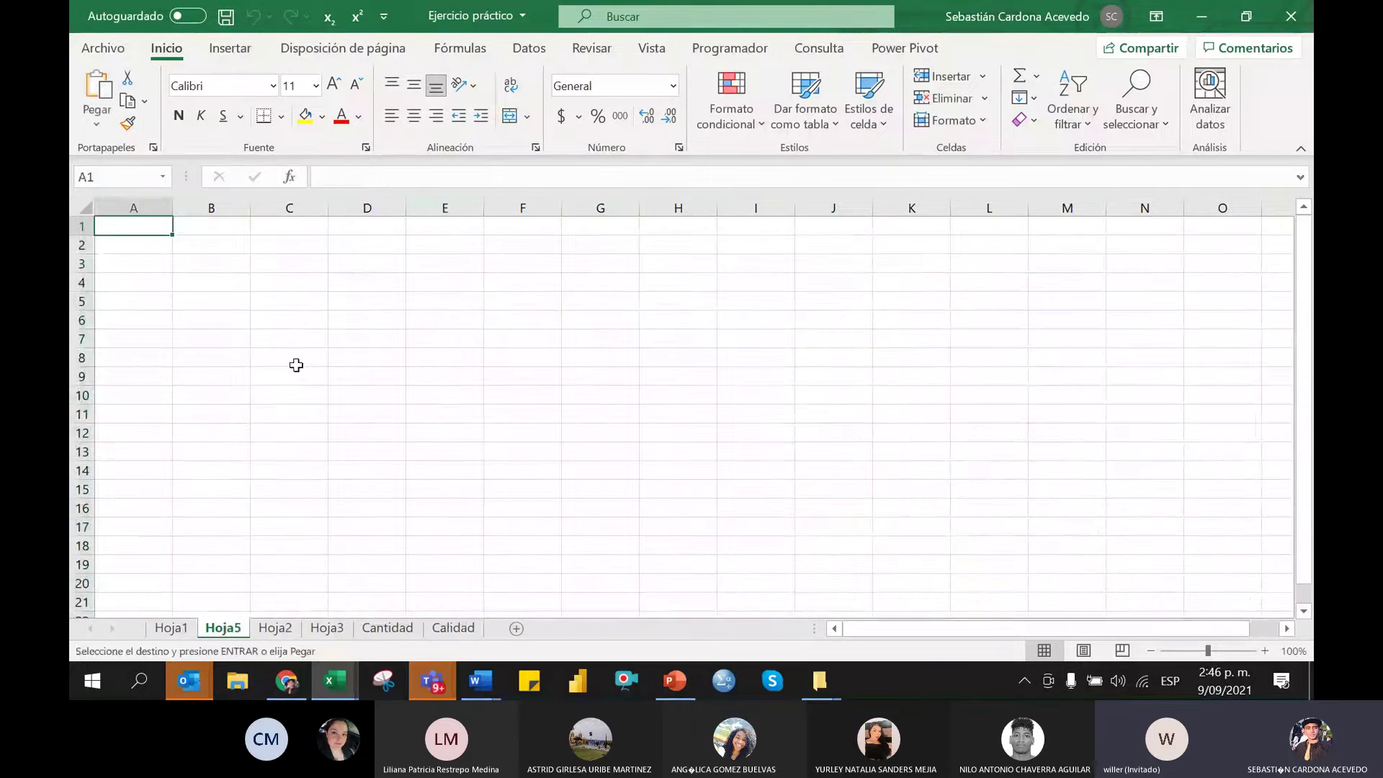
{"action": "key", "text": "ctrl+v"}
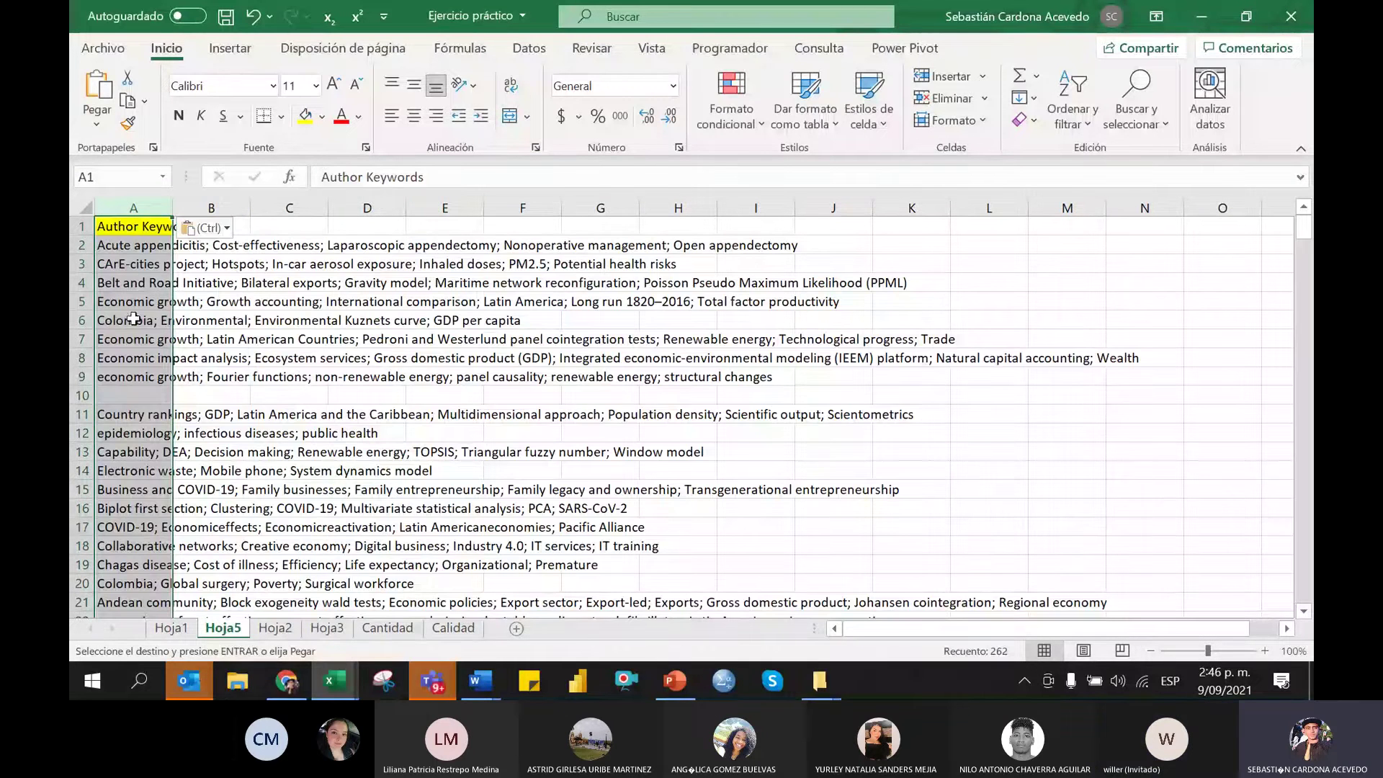
Convert the pasted Author Keywords range A1:A316 into a table with headers
{"action": "scroll", "coordinate": [132, 330], "scroll_direction": "down", "scroll_amount": 9}
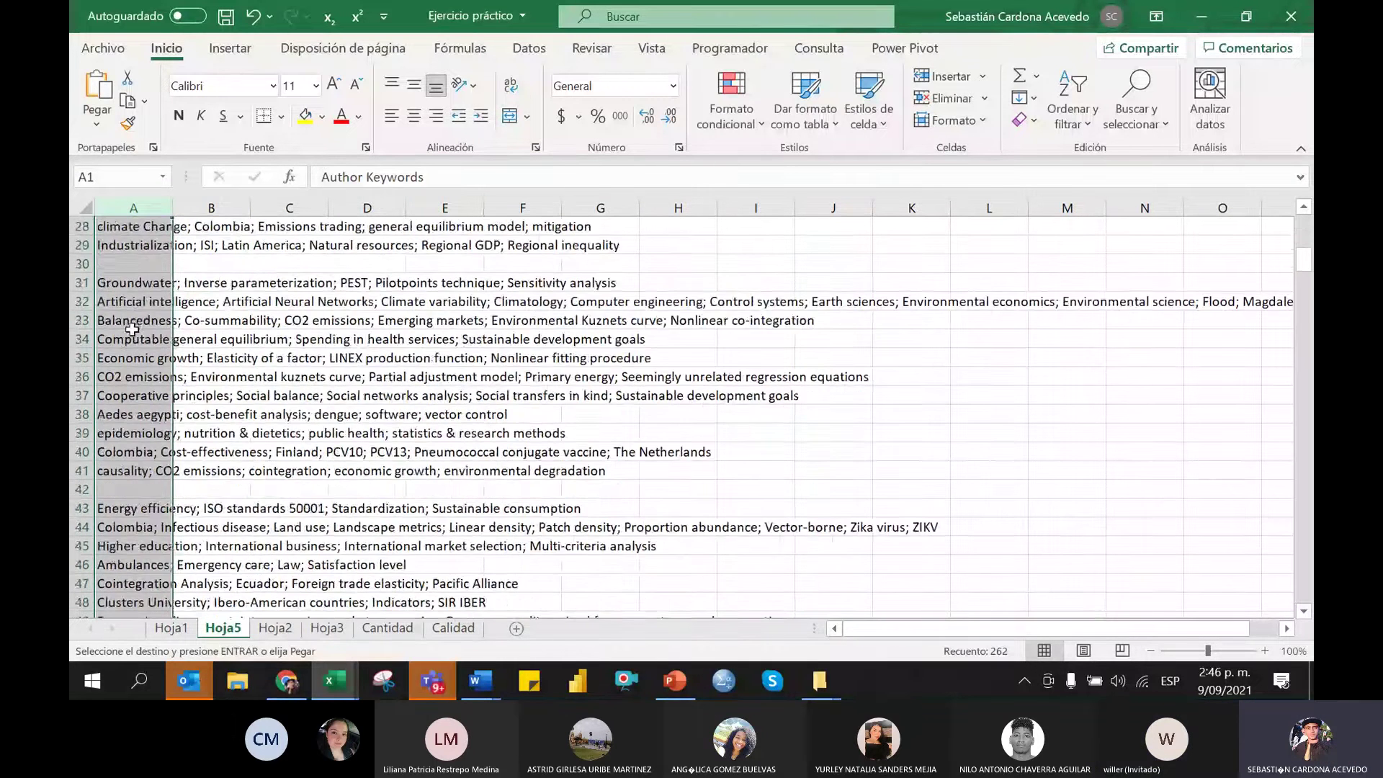
{"action": "scroll", "coordinate": [132, 329], "scroll_direction": "up", "scroll_amount": 4}
{"action": "scroll", "coordinate": [115, 483], "scroll_direction": "down", "scroll_amount": 20}
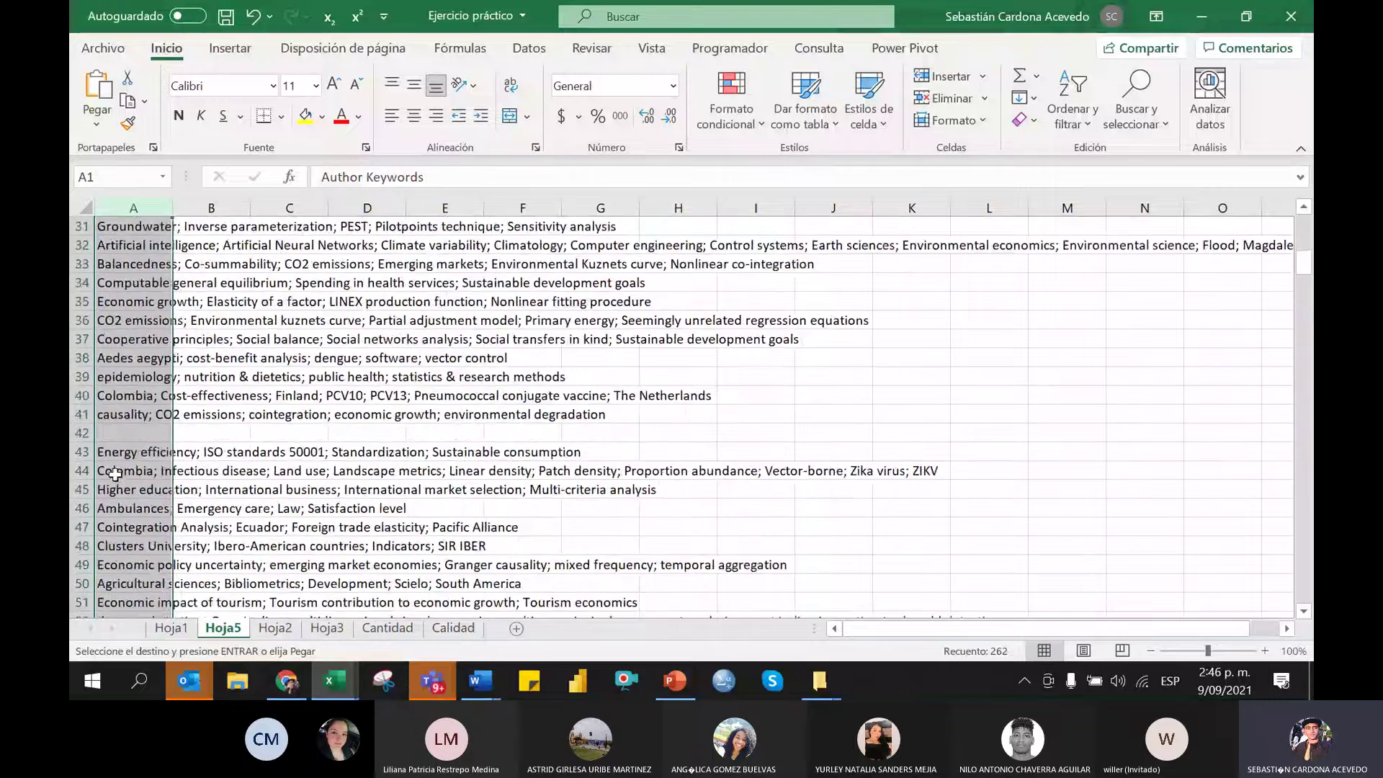
{"action": "scroll", "coordinate": [113, 463], "scroll_direction": "down", "scroll_amount": 20}
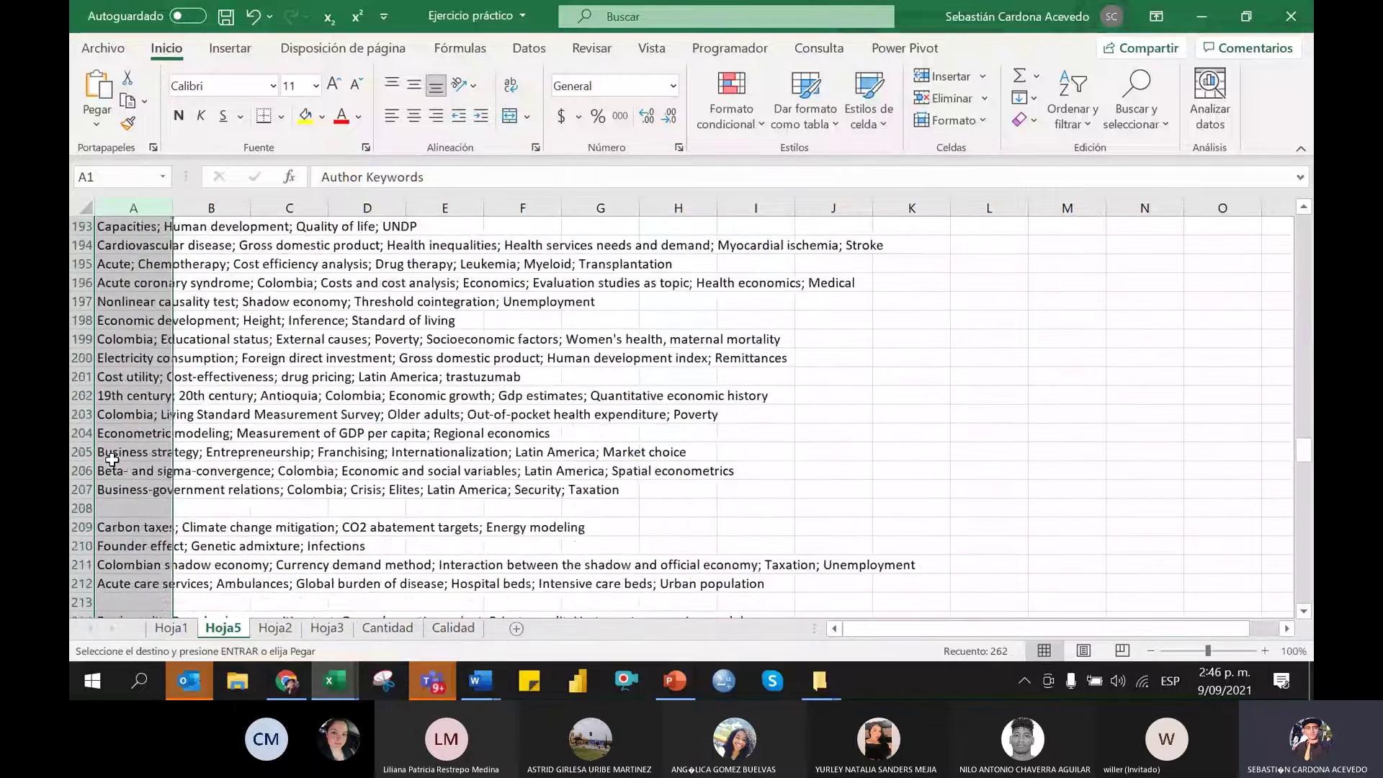
{"action": "scroll", "coordinate": [109, 456], "scroll_direction": "down", "scroll_amount": 20}
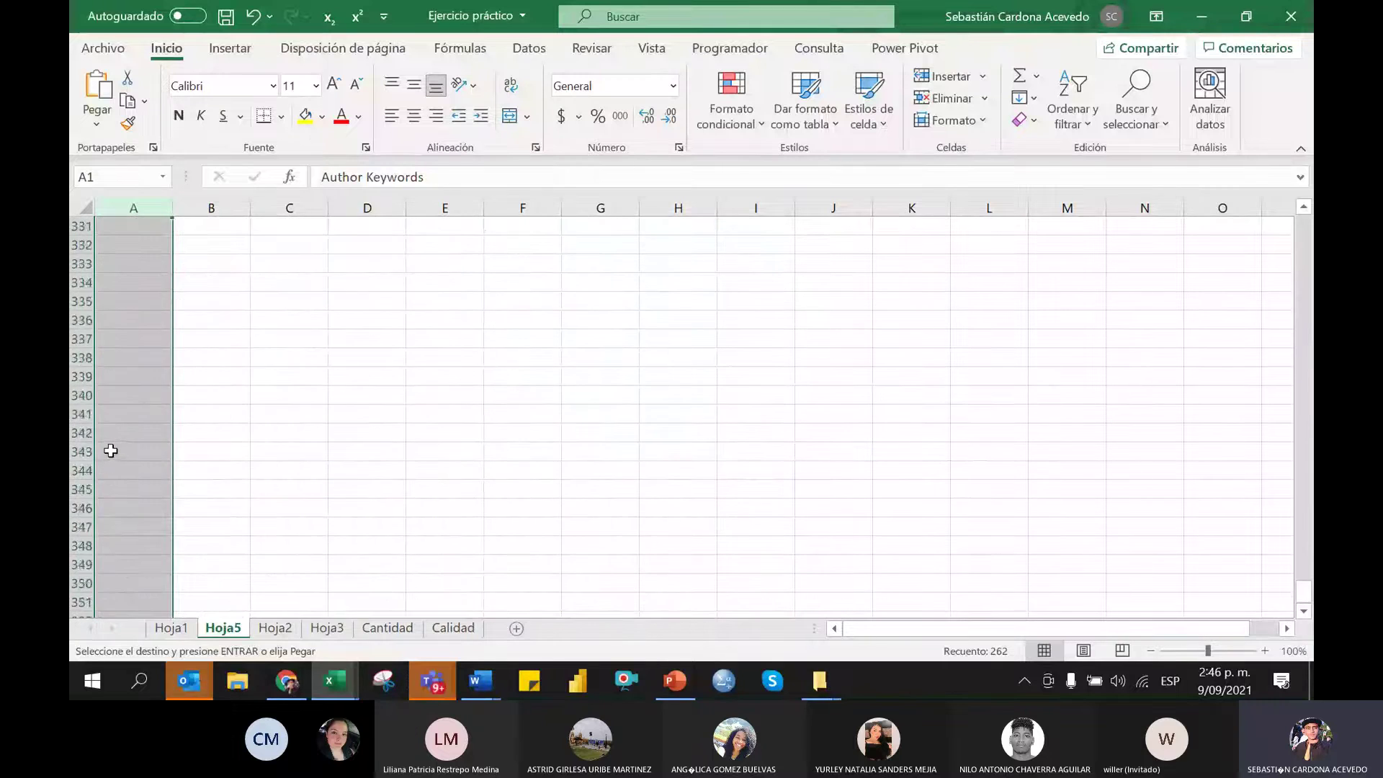
{"action": "scroll", "coordinate": [130, 425], "scroll_direction": "up", "scroll_amount": 4}
{"action": "left_click", "coordinate": [115, 395]}
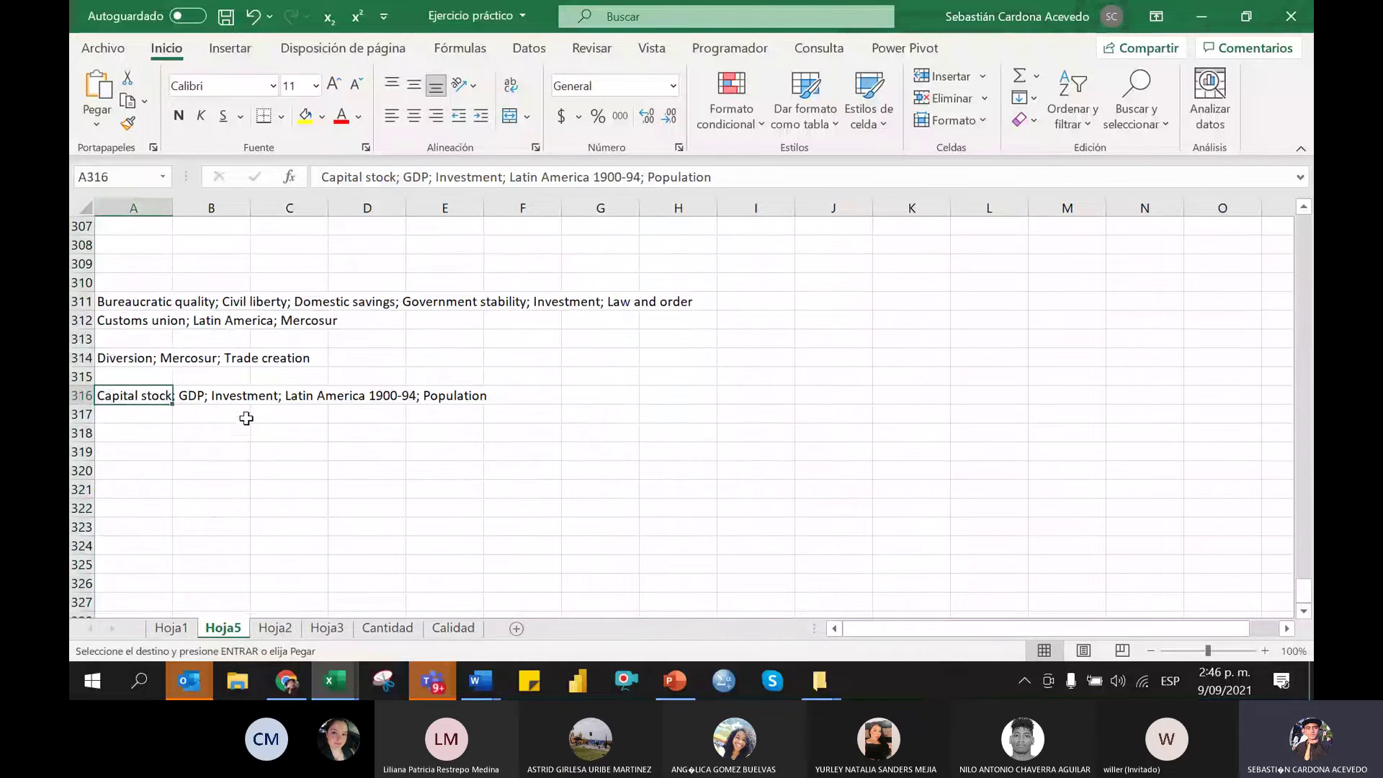
{"action": "left_click_drag", "start_coordinate": [116, 410], "coordinate": [130, 227]}
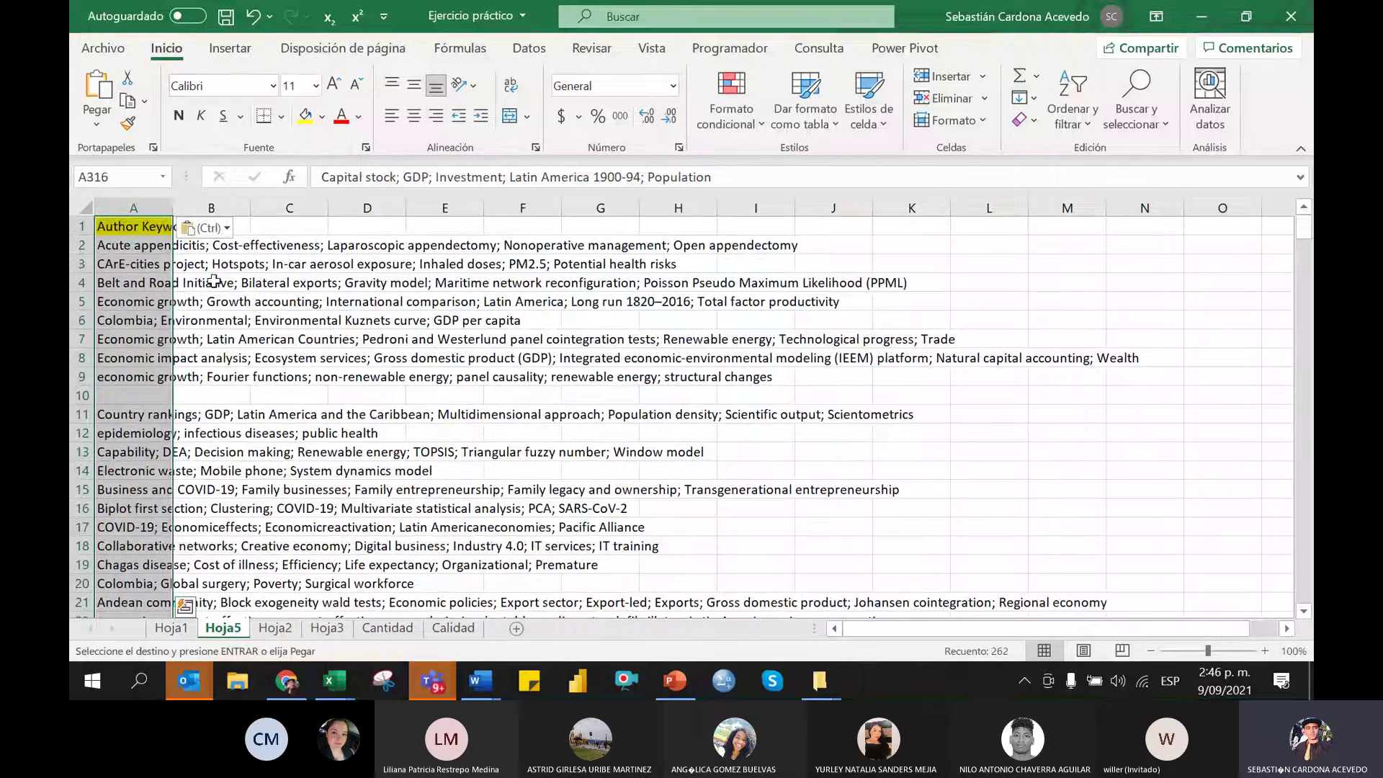
{"action": "left_click", "coordinate": [242, 59]}
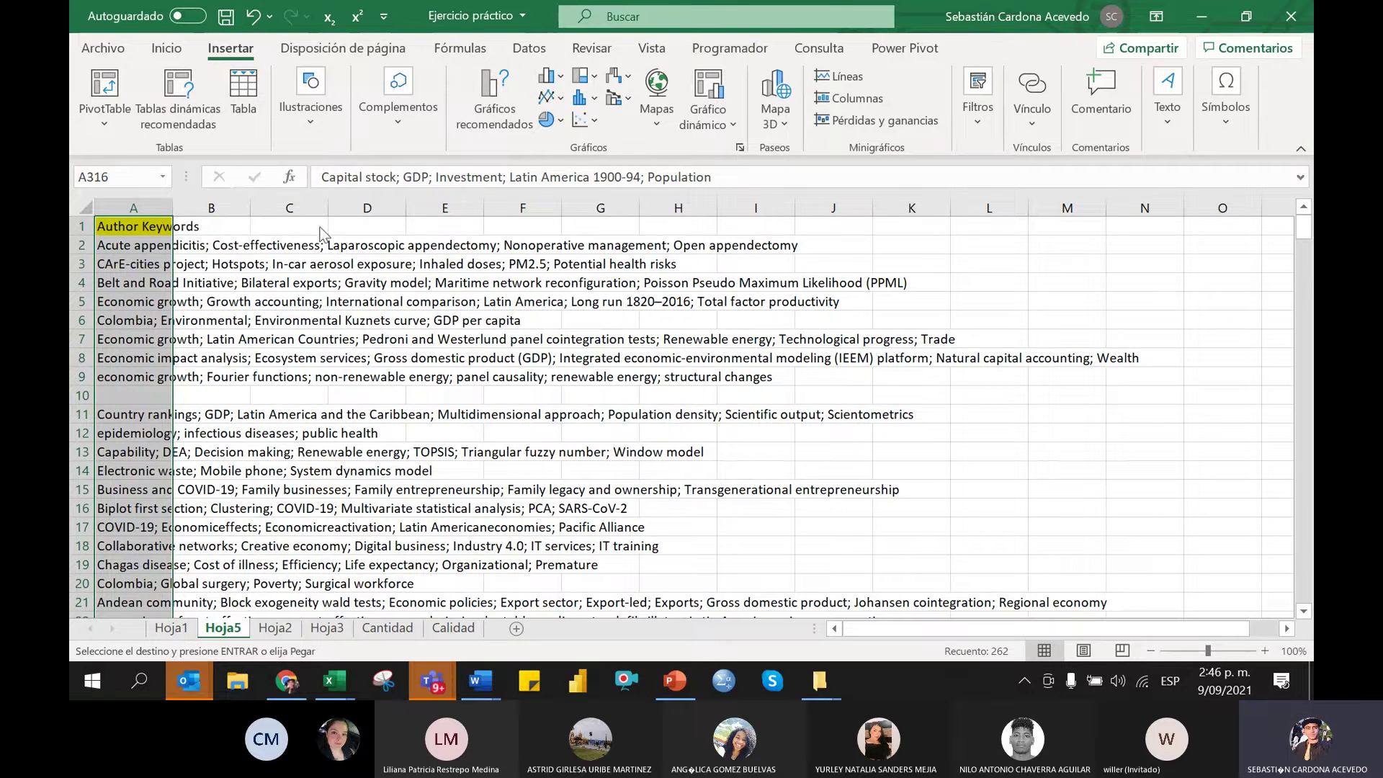
{"action": "key", "text": "ctrl+t"}
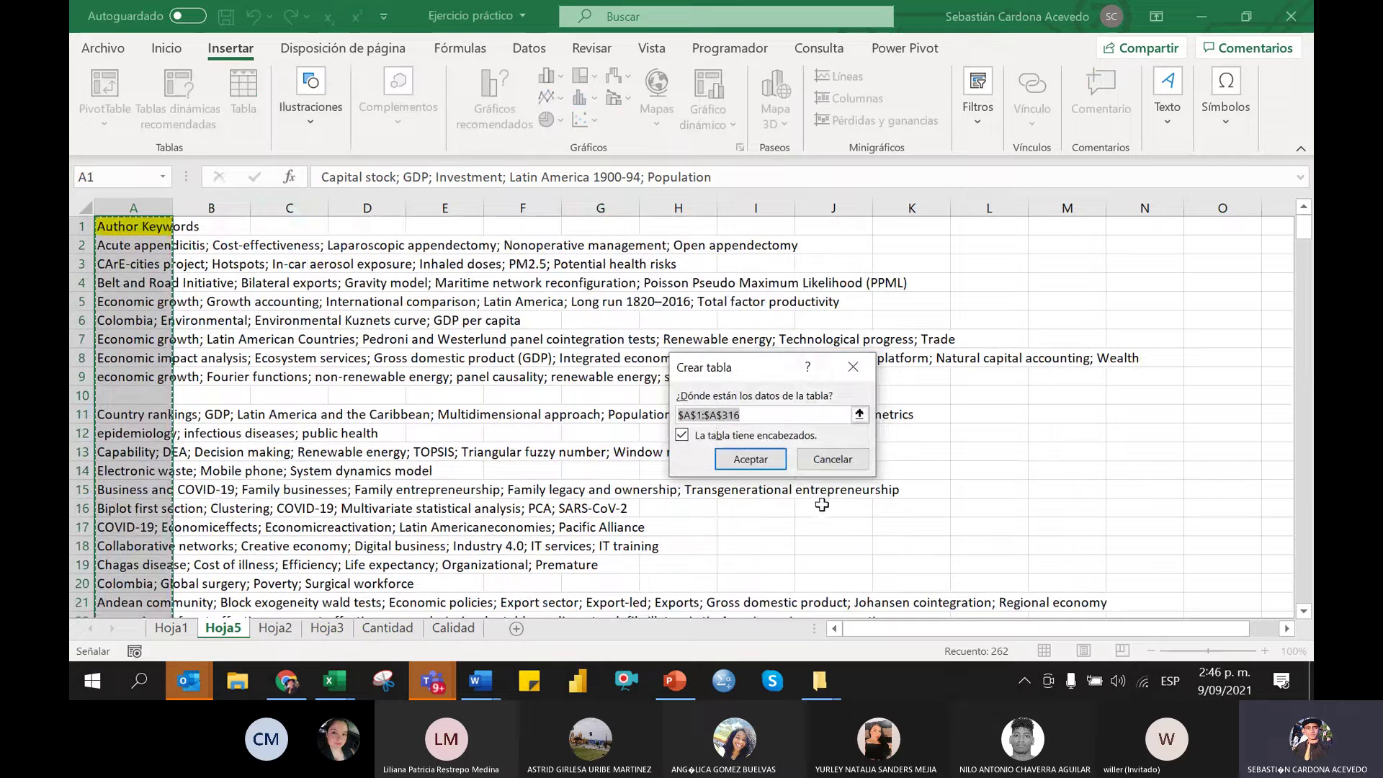
{"action": "left_click_drag", "start_coordinate": [722, 368], "coordinate": [582, 267]}
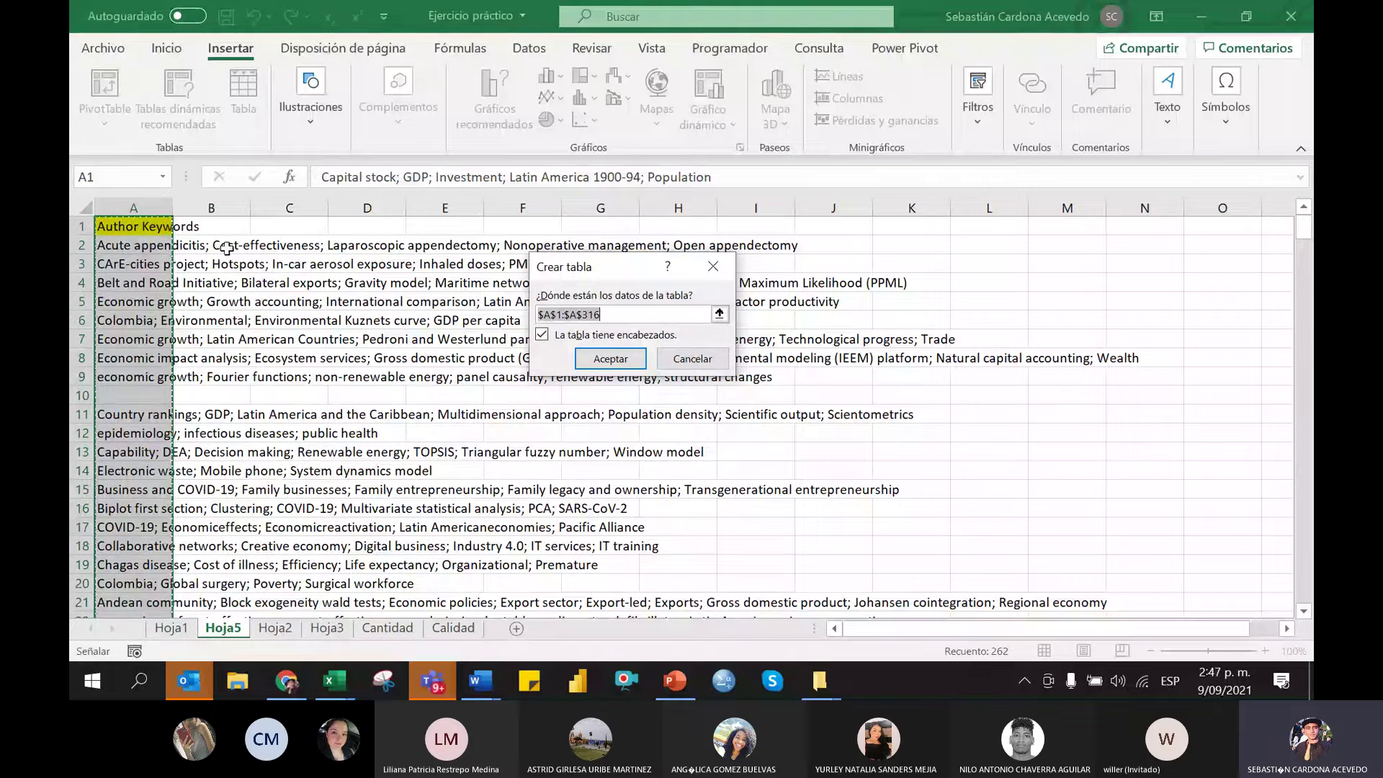
{"action": "left_click", "coordinate": [612, 359]}
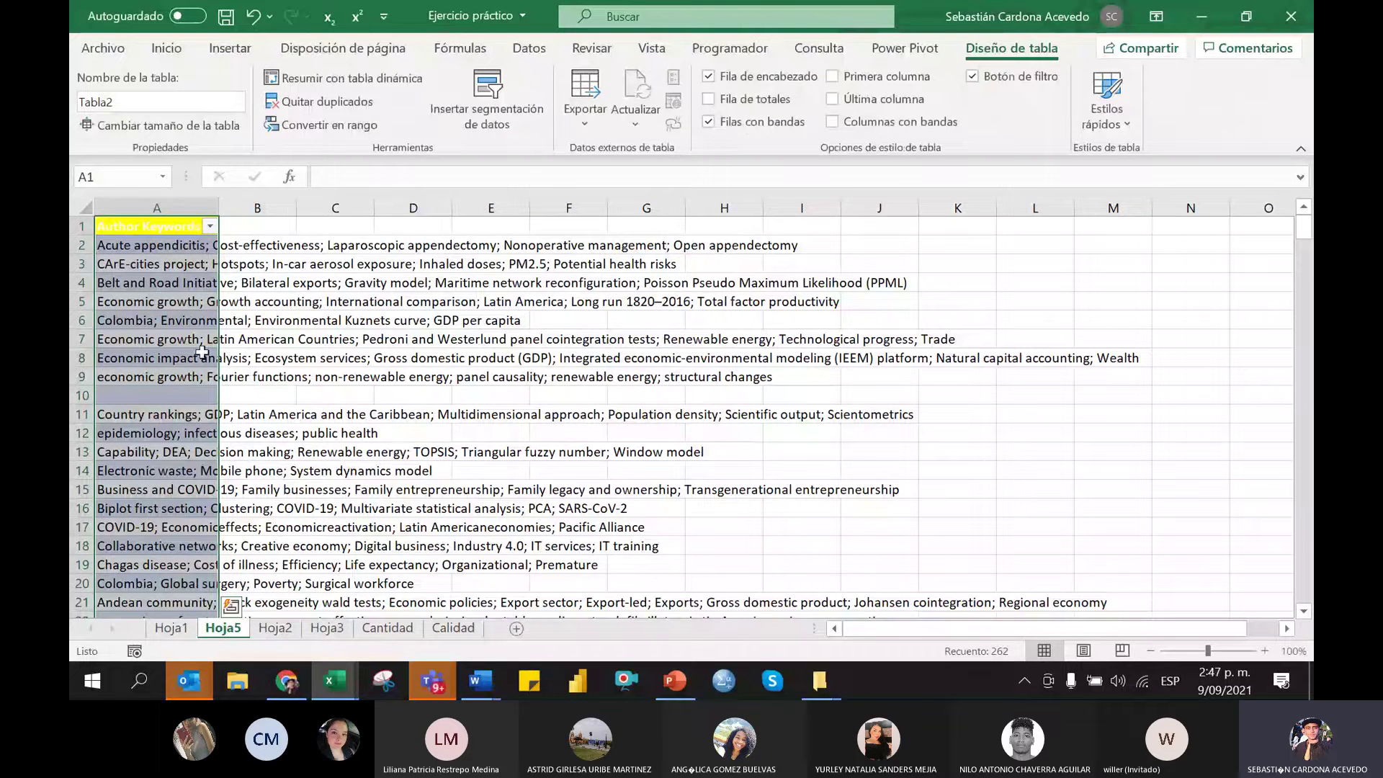
Look through the new Author Keywords table for empty rows and view the available table styles
{"action": "left_click", "coordinate": [158, 320]}
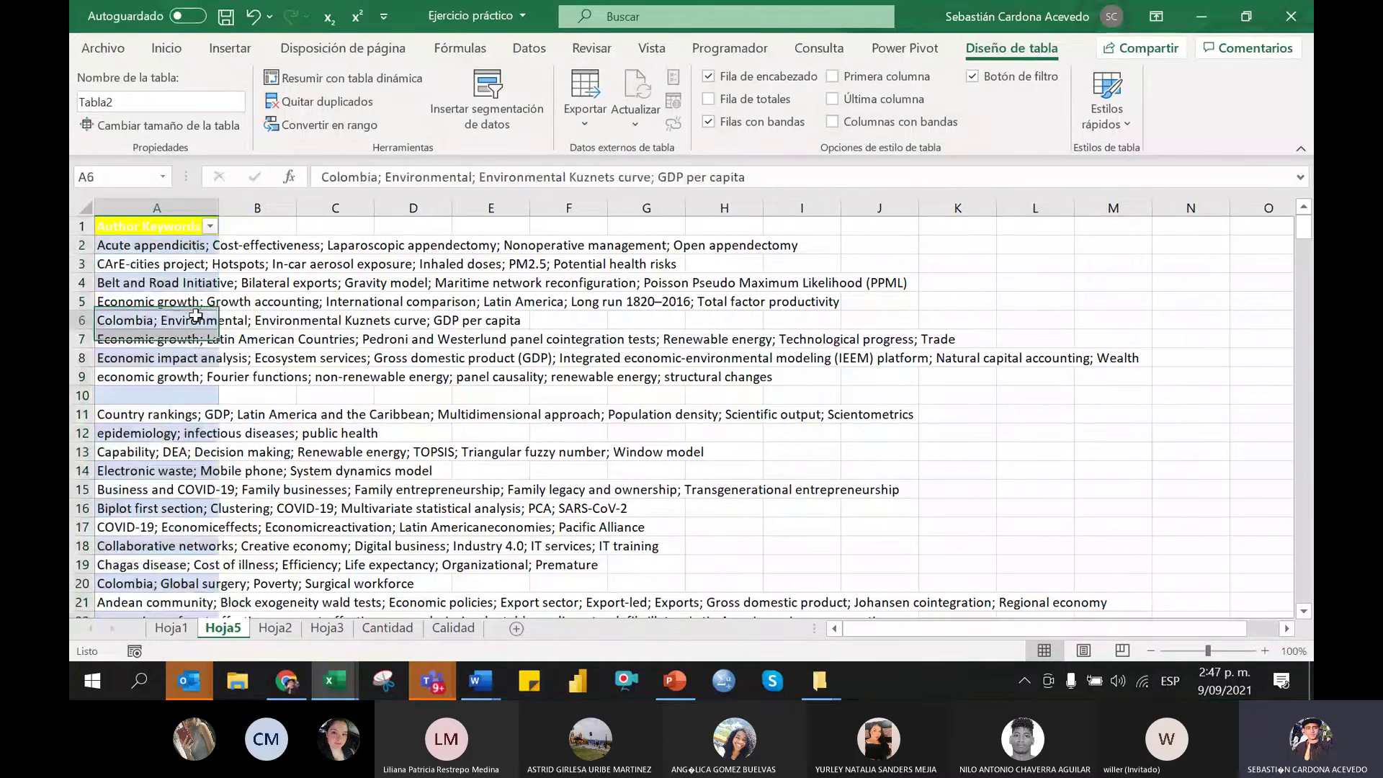
{"action": "left_click", "coordinate": [165, 243]}
{"action": "scroll", "coordinate": [164, 296], "scroll_direction": "down", "scroll_amount": 13}
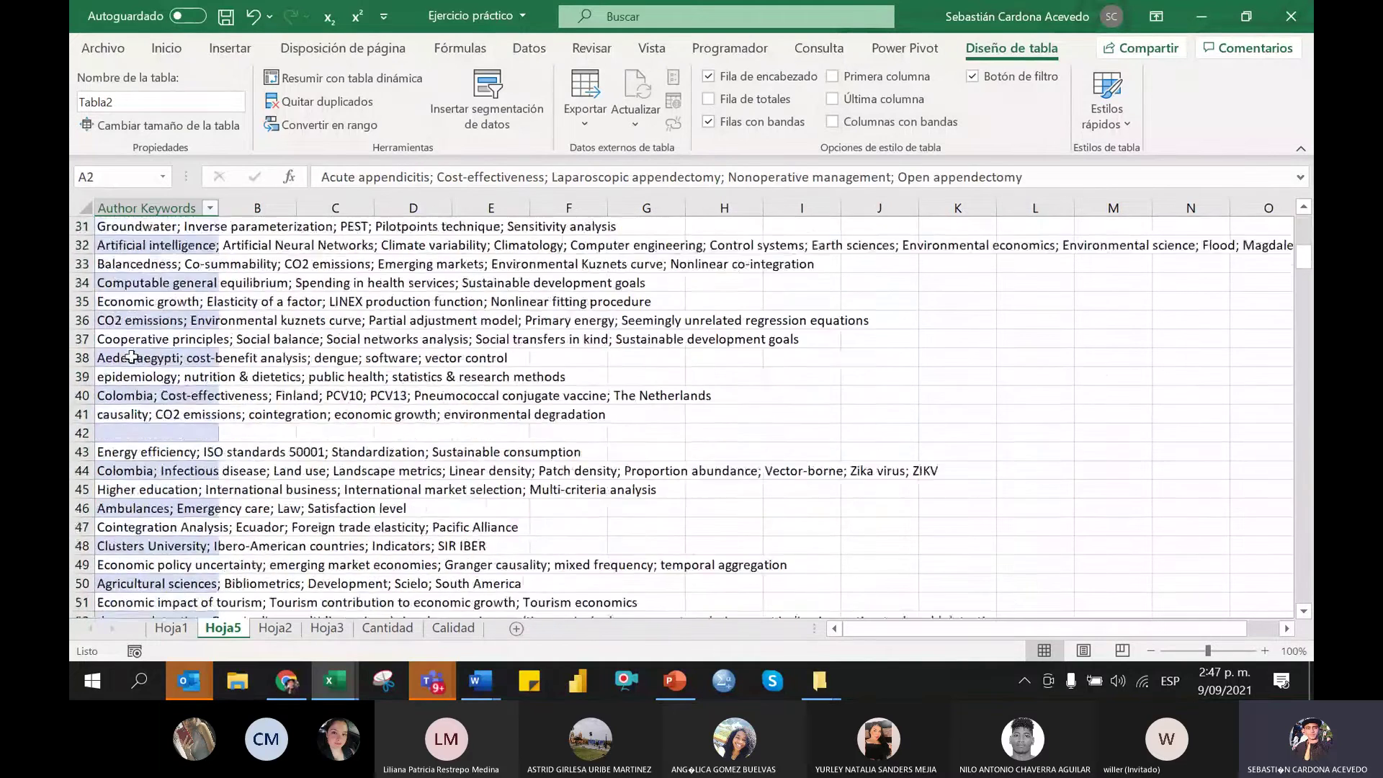
{"action": "scroll", "coordinate": [132, 358], "scroll_direction": "up", "scroll_amount": 12}
{"action": "scroll", "coordinate": [132, 357], "scroll_direction": "up", "scroll_amount": 1}
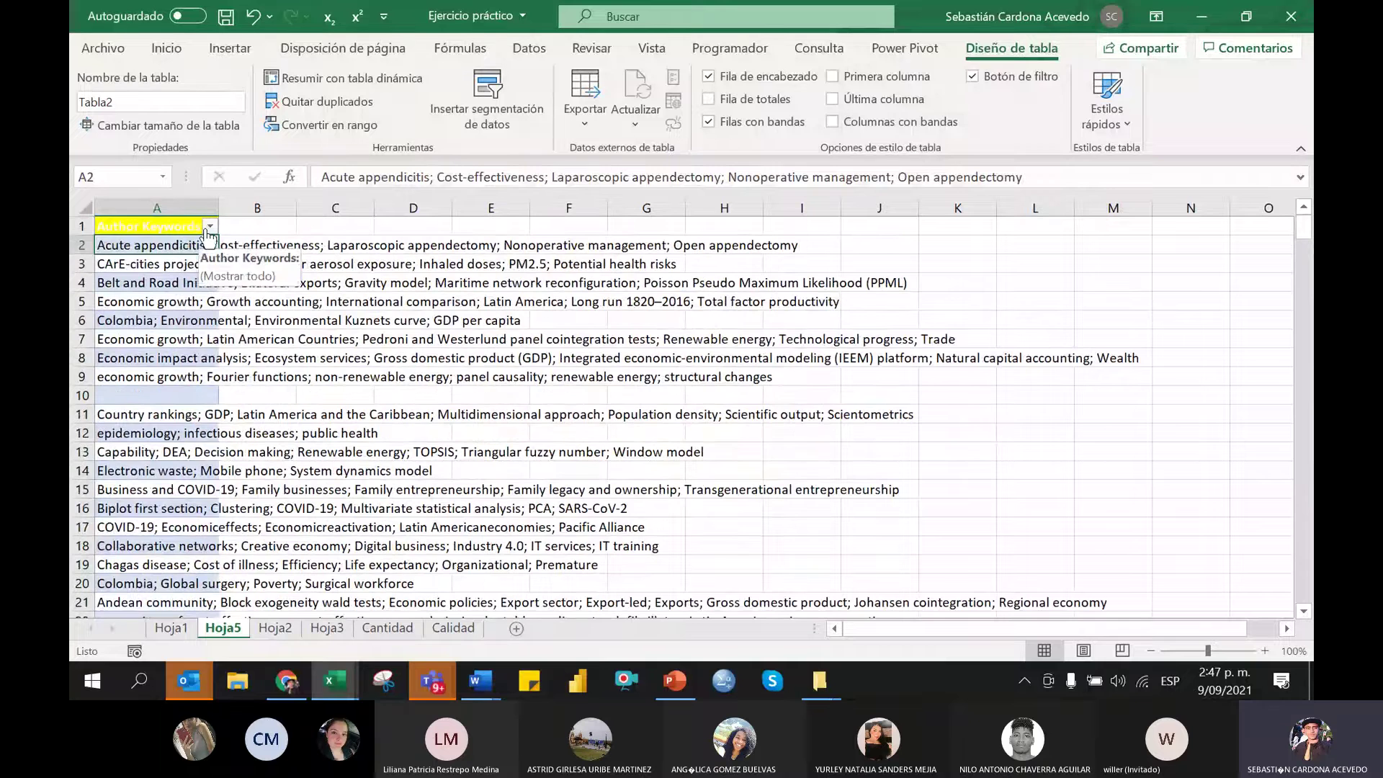
{"action": "left_click", "coordinate": [131, 376]}
{"action": "scroll", "coordinate": [152, 389], "scroll_direction": "down", "scroll_amount": 4}
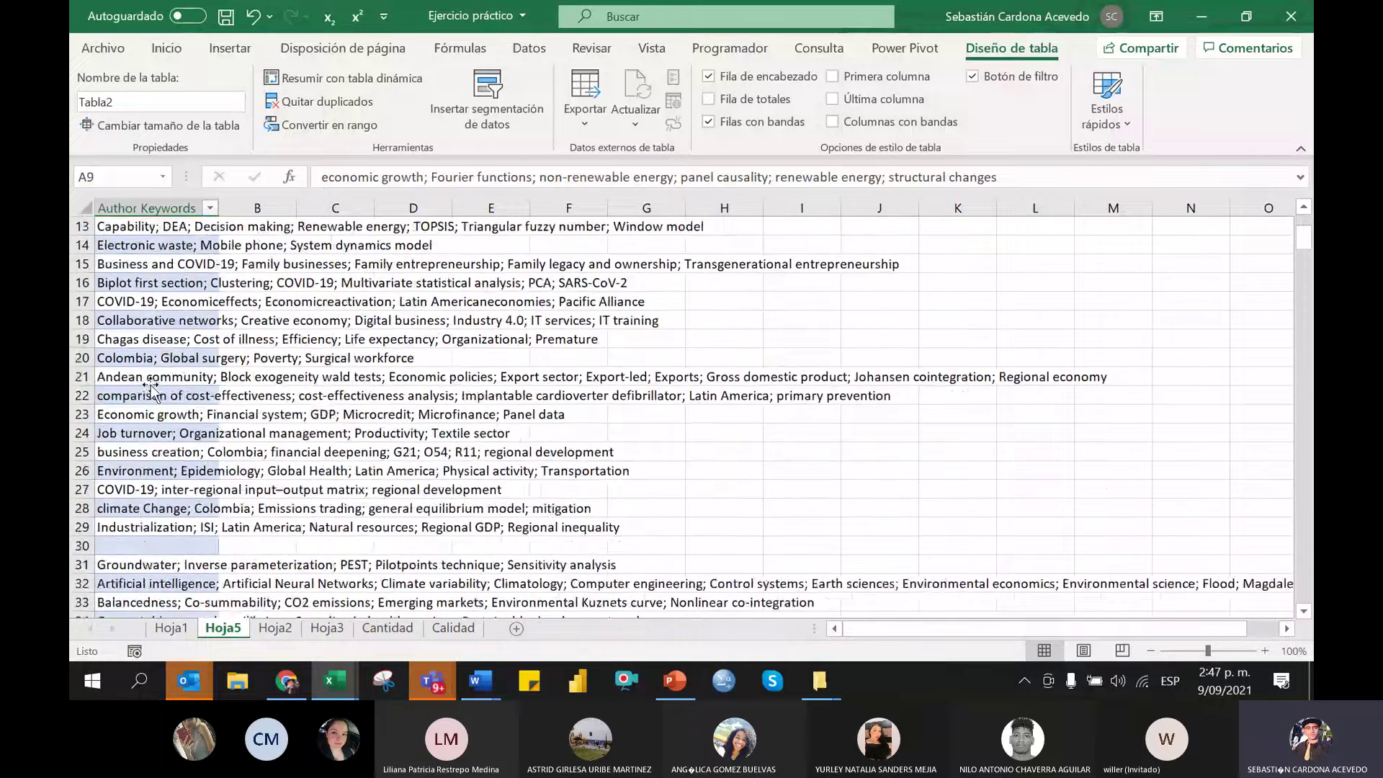
{"action": "scroll", "coordinate": [152, 389], "scroll_direction": "down", "scroll_amount": 6}
{"action": "scroll", "coordinate": [151, 389], "scroll_direction": "up", "scroll_amount": 8}
{"action": "left_click", "coordinate": [1109, 119]}
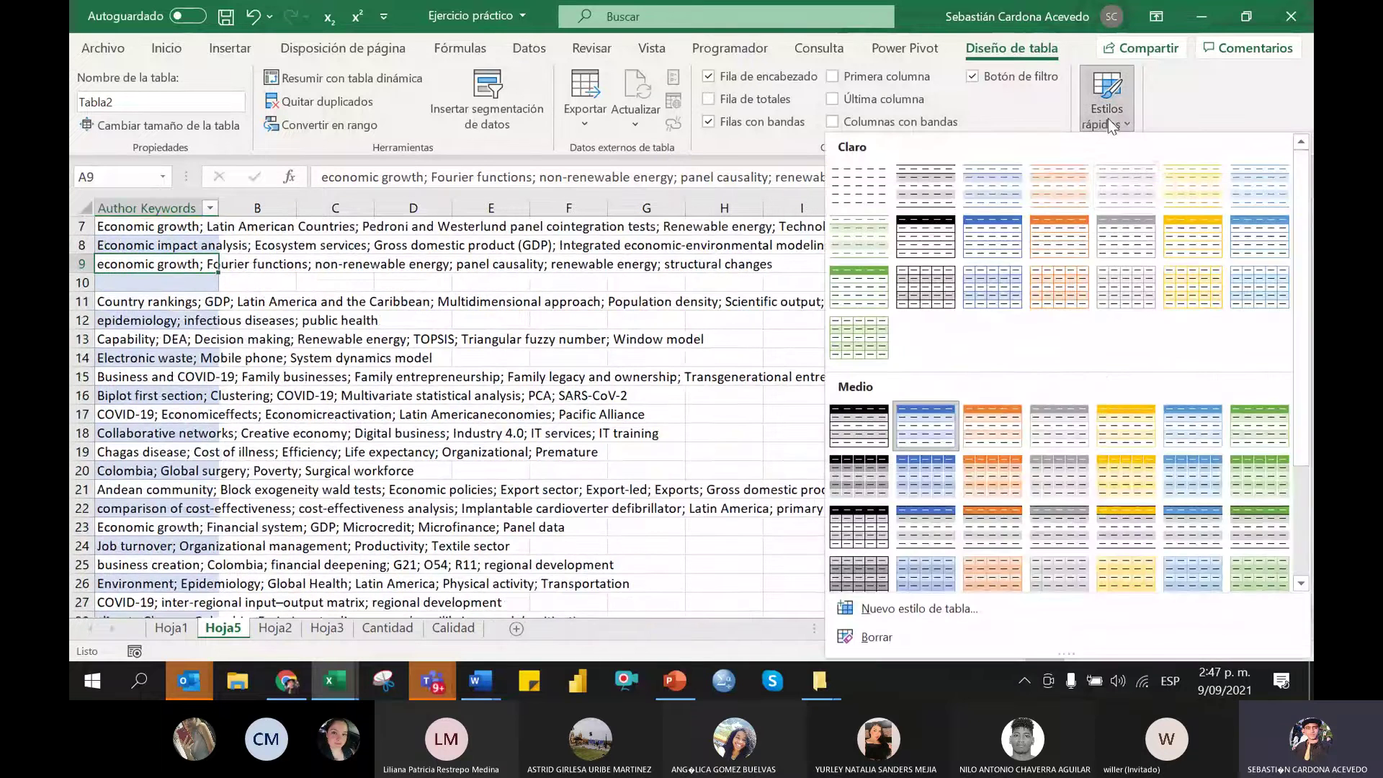
{"action": "left_click", "coordinate": [432, 322]}
{"action": "scroll", "coordinate": [233, 276], "scroll_direction": "up", "scroll_amount": 2}
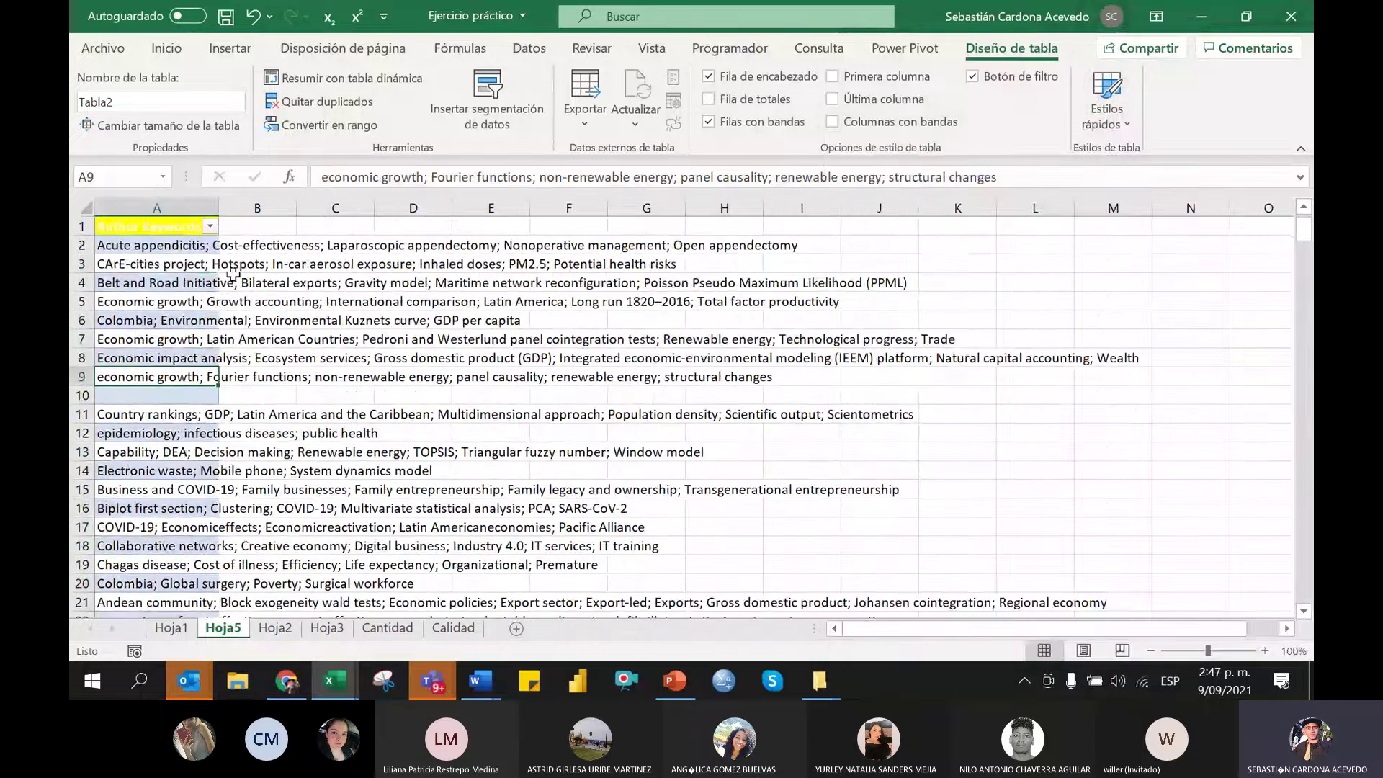
Filter the Author Keywords column to show only the blank entries (Vacías)
{"action": "left_click", "coordinate": [210, 227]}
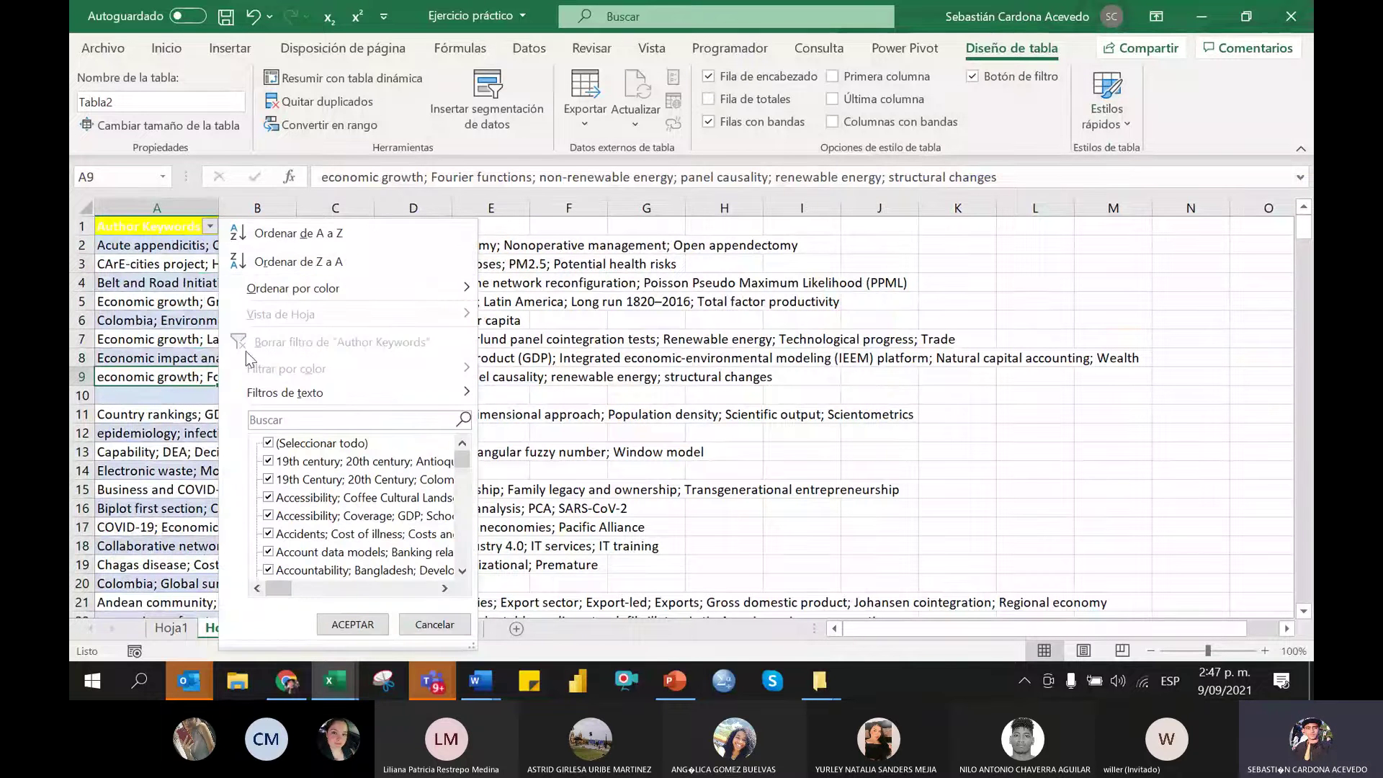
{"action": "left_click", "coordinate": [268, 443]}
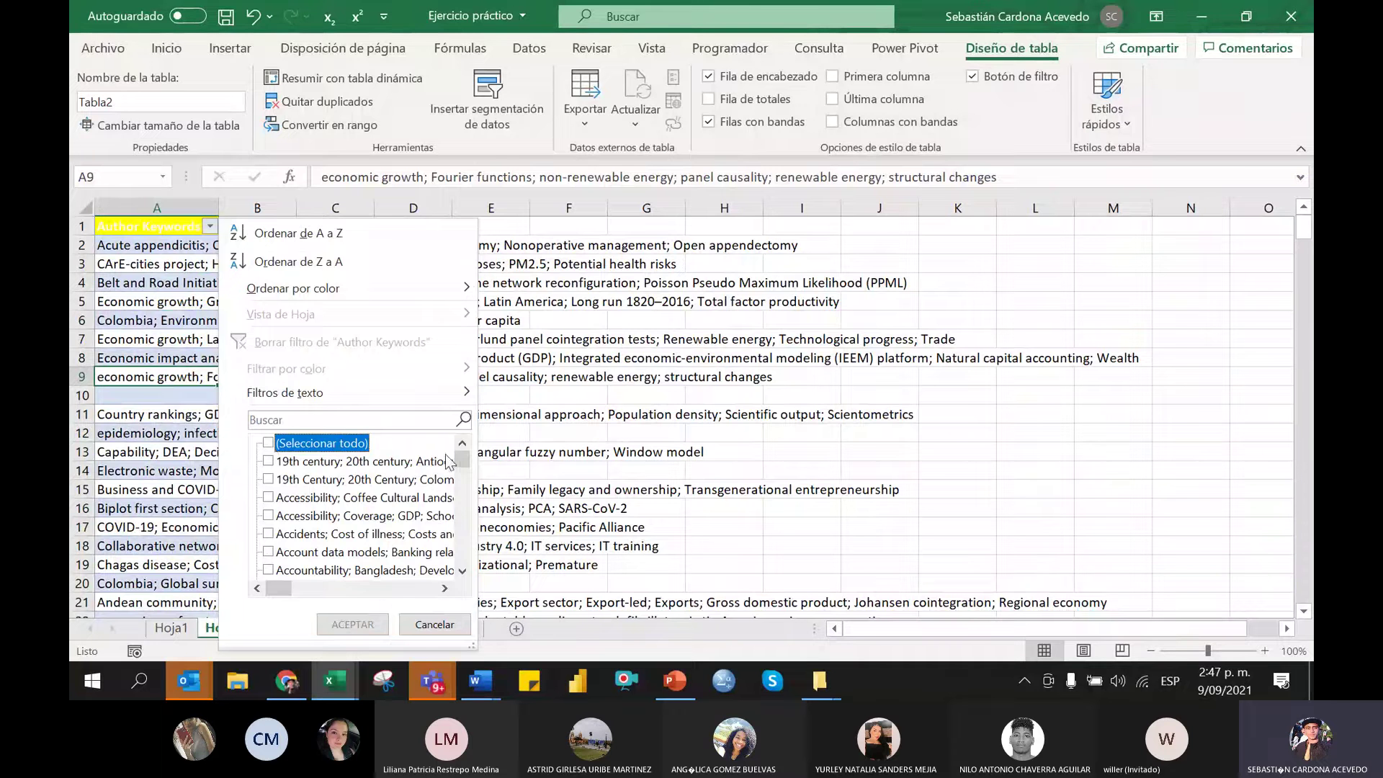
{"action": "left_click_drag", "start_coordinate": [447, 457], "coordinate": [449, 556]}
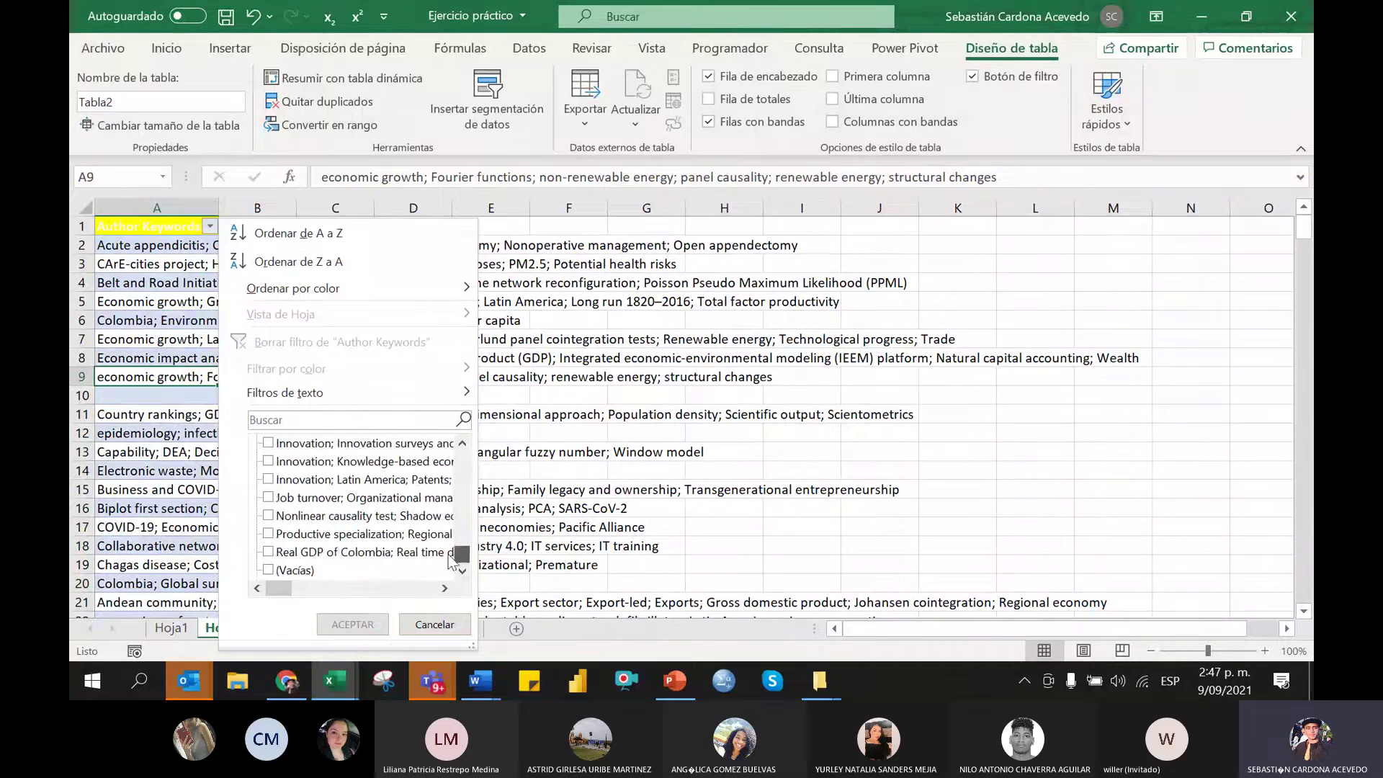
{"action": "left_click", "coordinate": [269, 571]}
{"action": "left_click", "coordinate": [360, 624]}
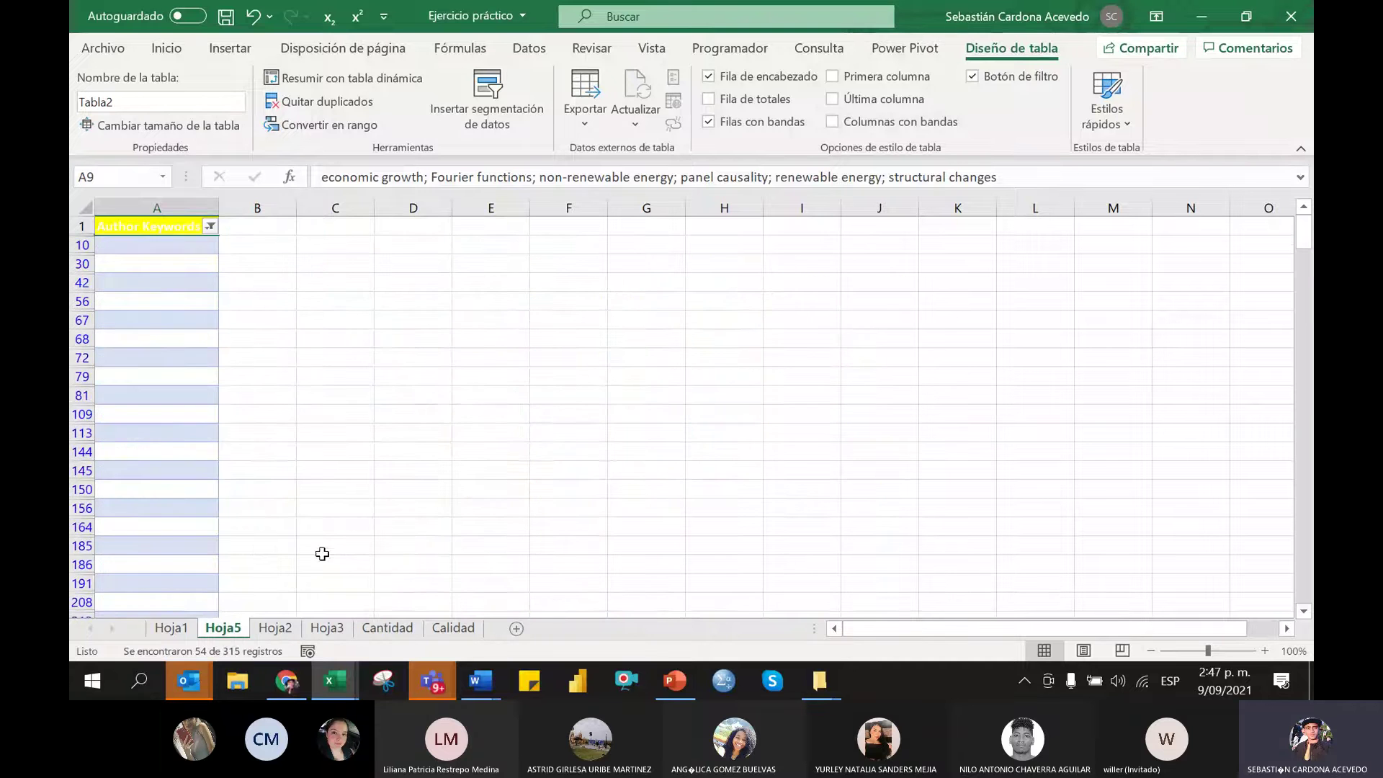
Delete all the filtered blank rows of the Author Keywords table, from row 10 through row 315
{"action": "scroll", "coordinate": [154, 306], "scroll_direction": "down", "scroll_amount": 10}
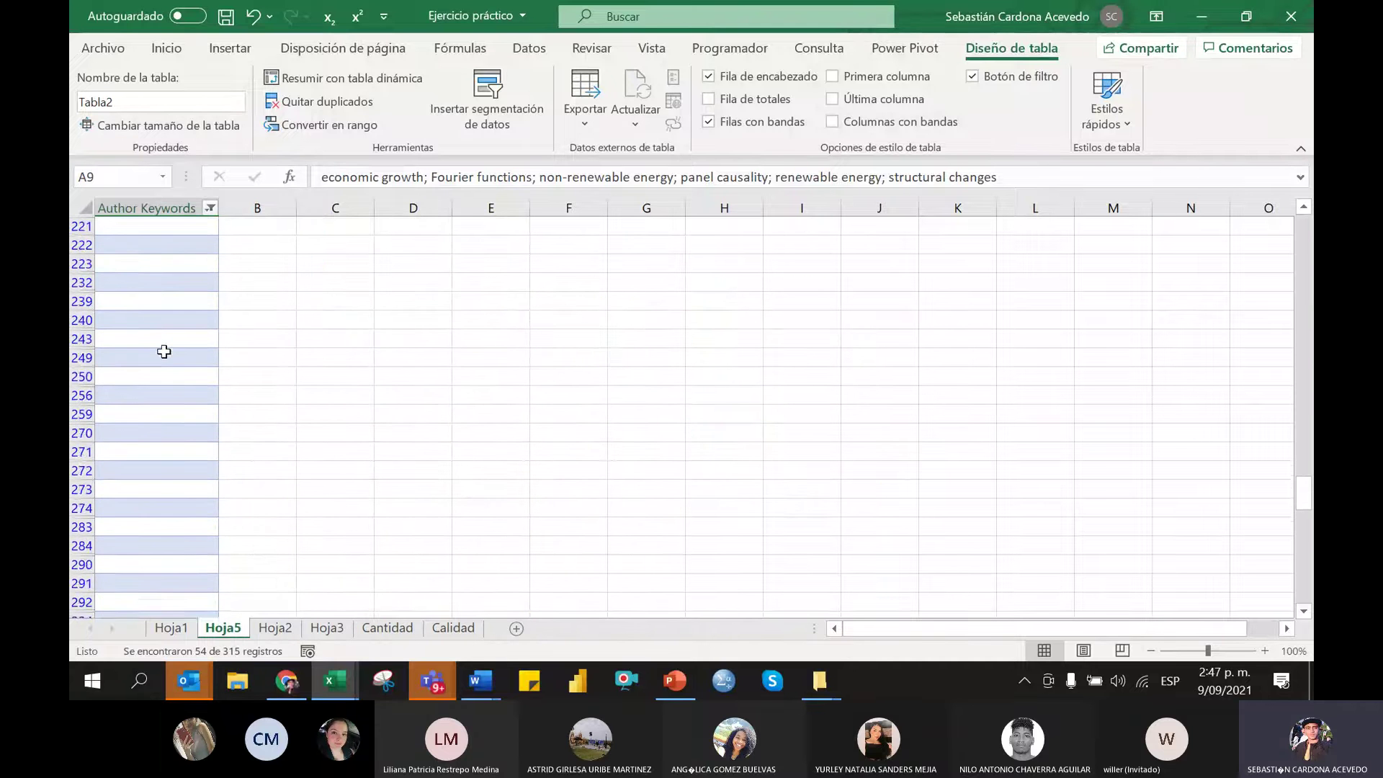
{"action": "scroll", "coordinate": [164, 357], "scroll_direction": "up", "scroll_amount": 5}
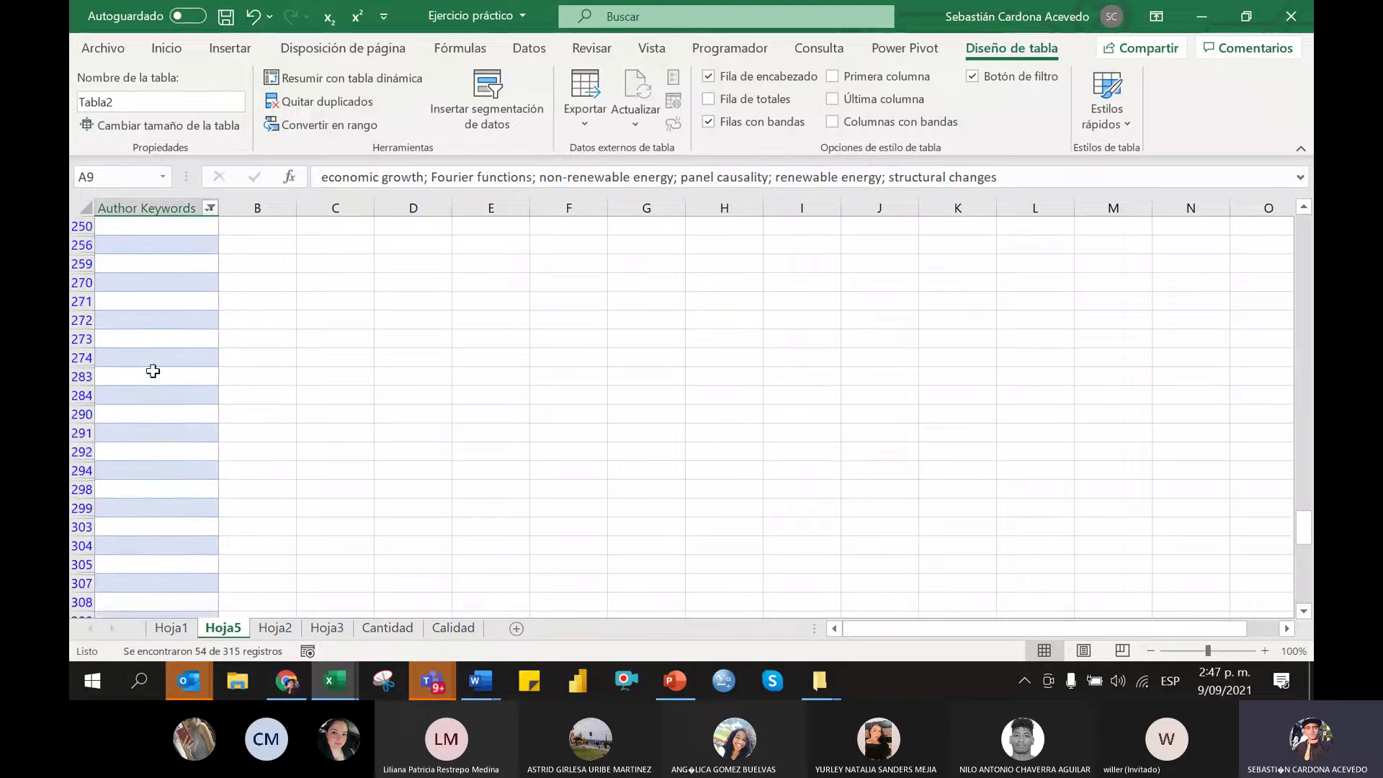
{"action": "scroll", "coordinate": [131, 367], "scroll_direction": "up", "scroll_amount": 5}
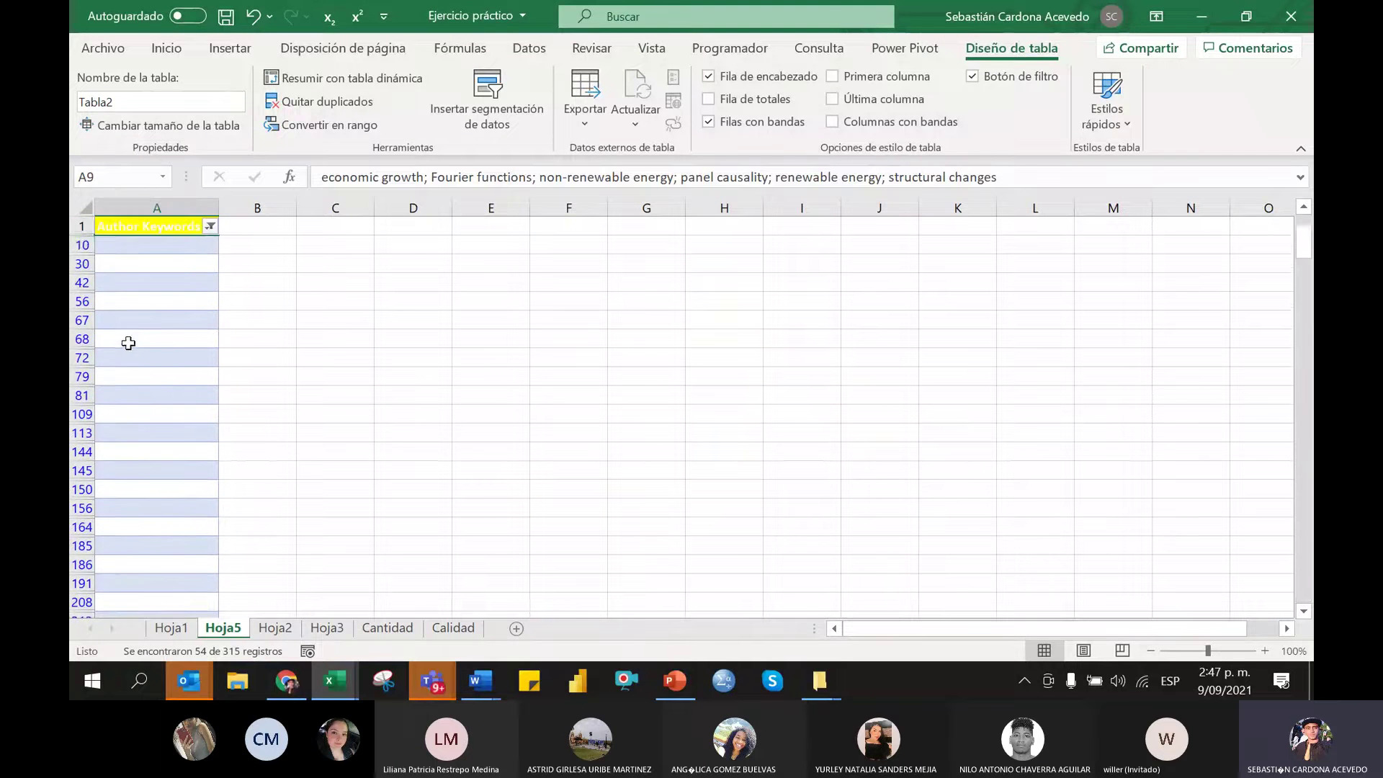
{"action": "left_click", "coordinate": [91, 248]}
{"action": "left_click_drag", "start_coordinate": [90, 248], "coordinate": [81, 584]}
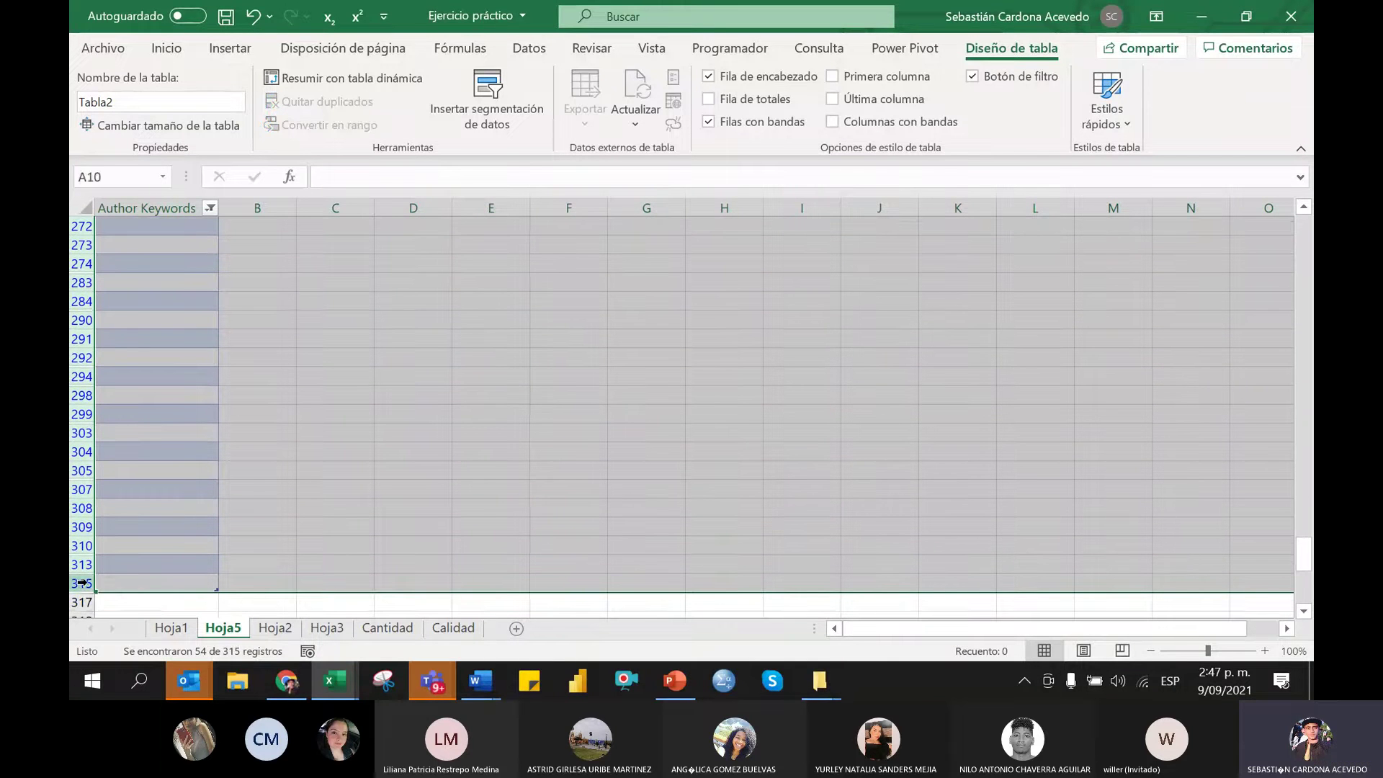
{"action": "right_click", "coordinate": [75, 508]}
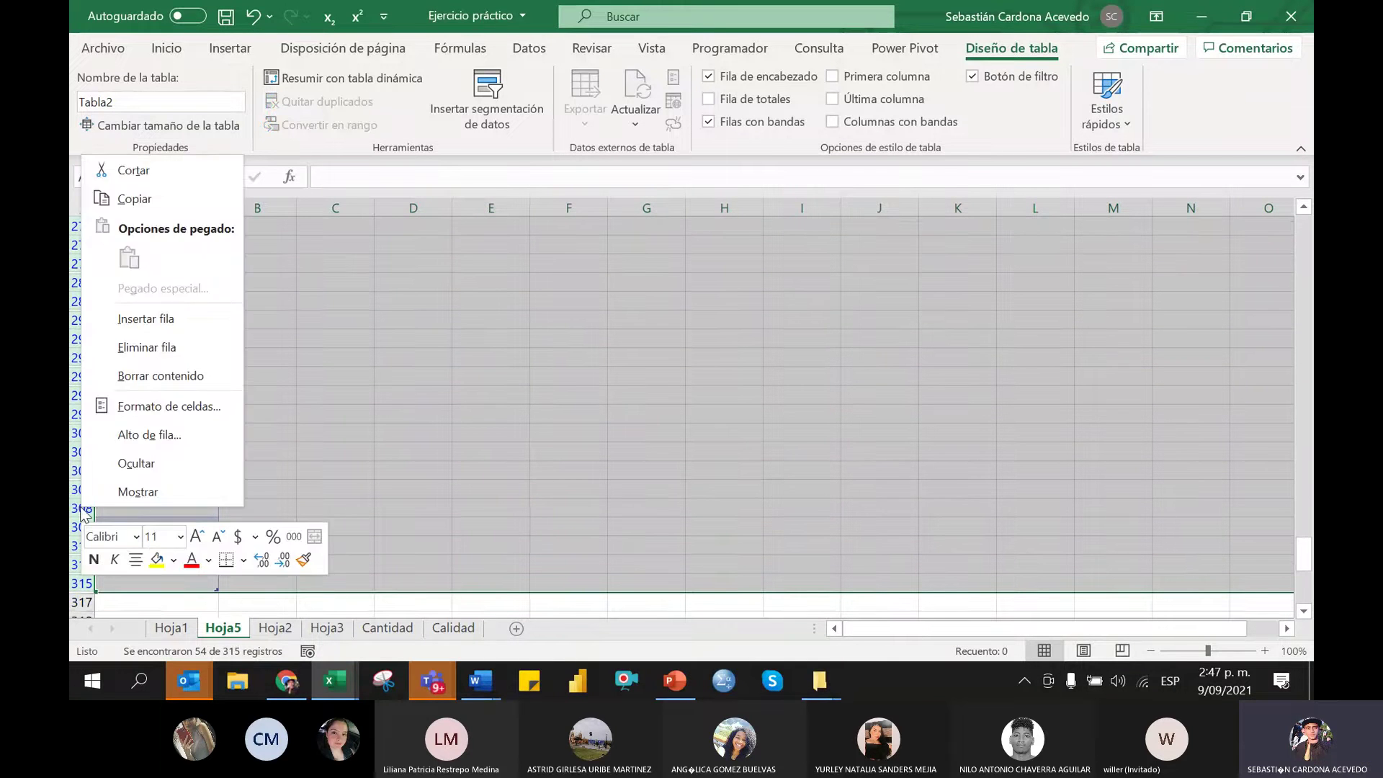
{"action": "left_click", "coordinate": [146, 338]}
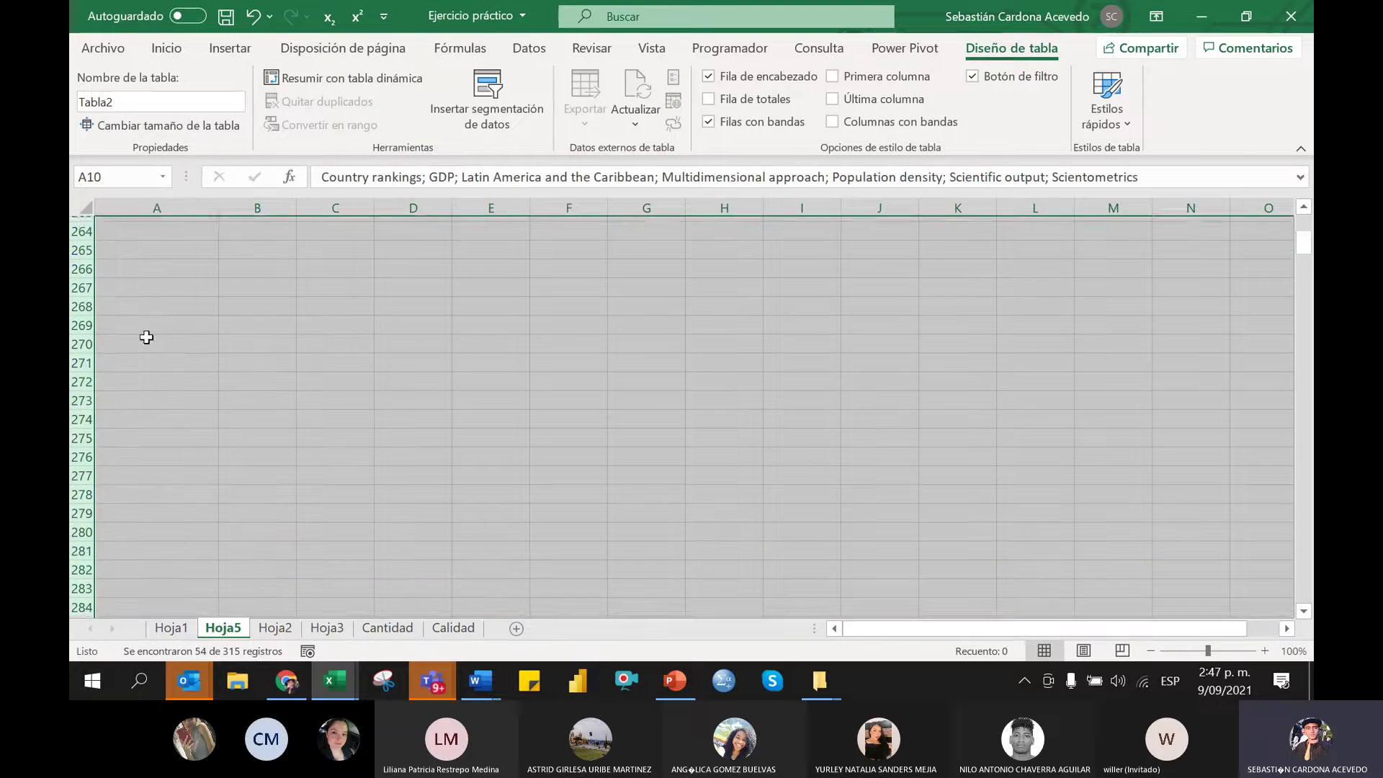
{"action": "left_click", "coordinate": [125, 275]}
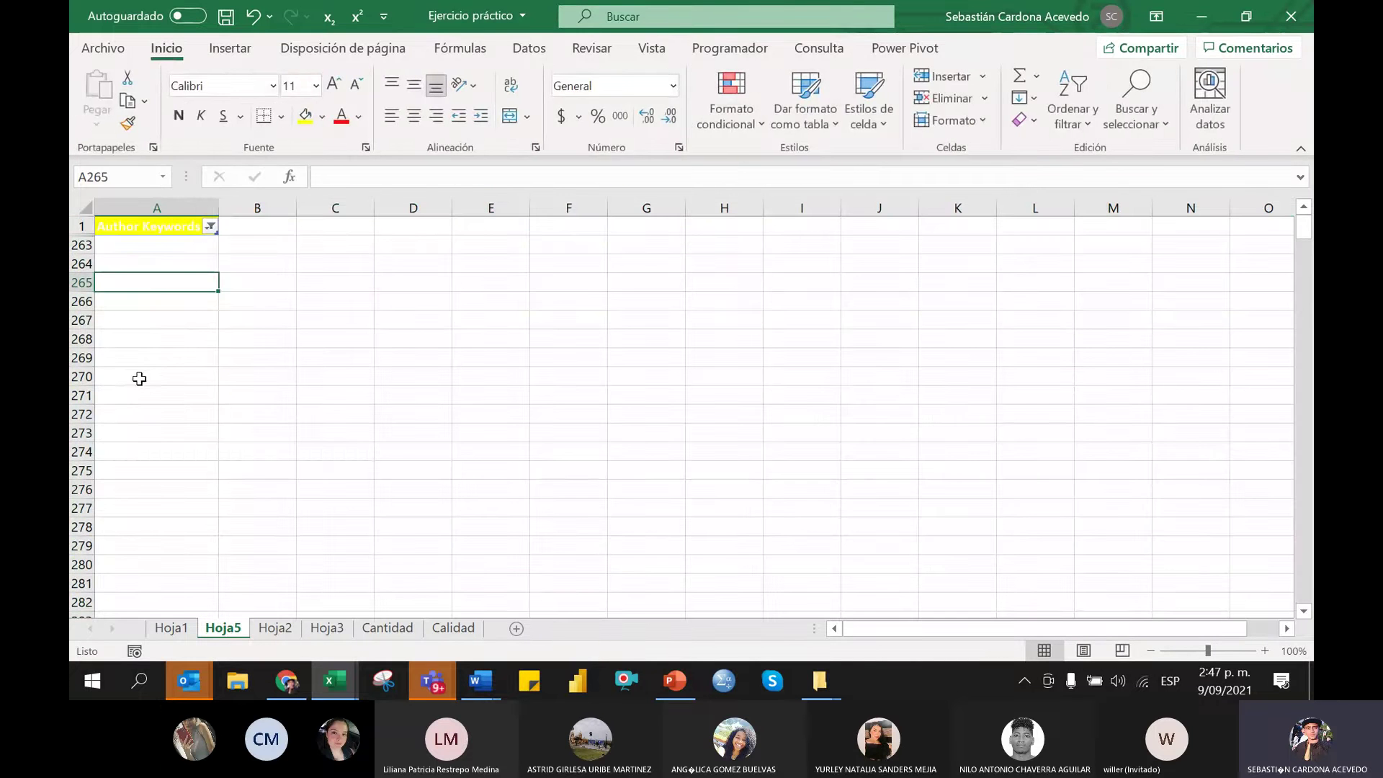
Reset the Author Keywords filter to include all entries
{"action": "left_click", "coordinate": [210, 226]}
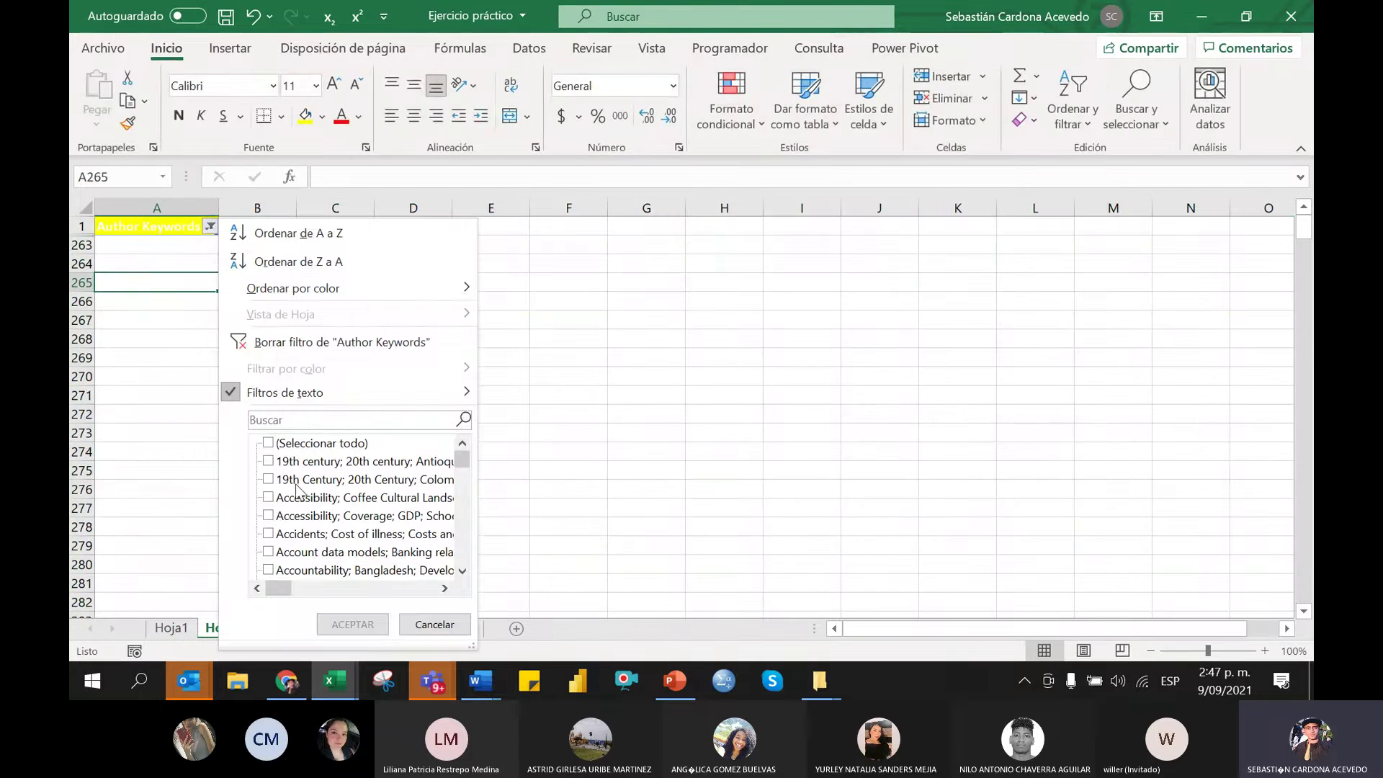
{"action": "left_click", "coordinate": [267, 443]}
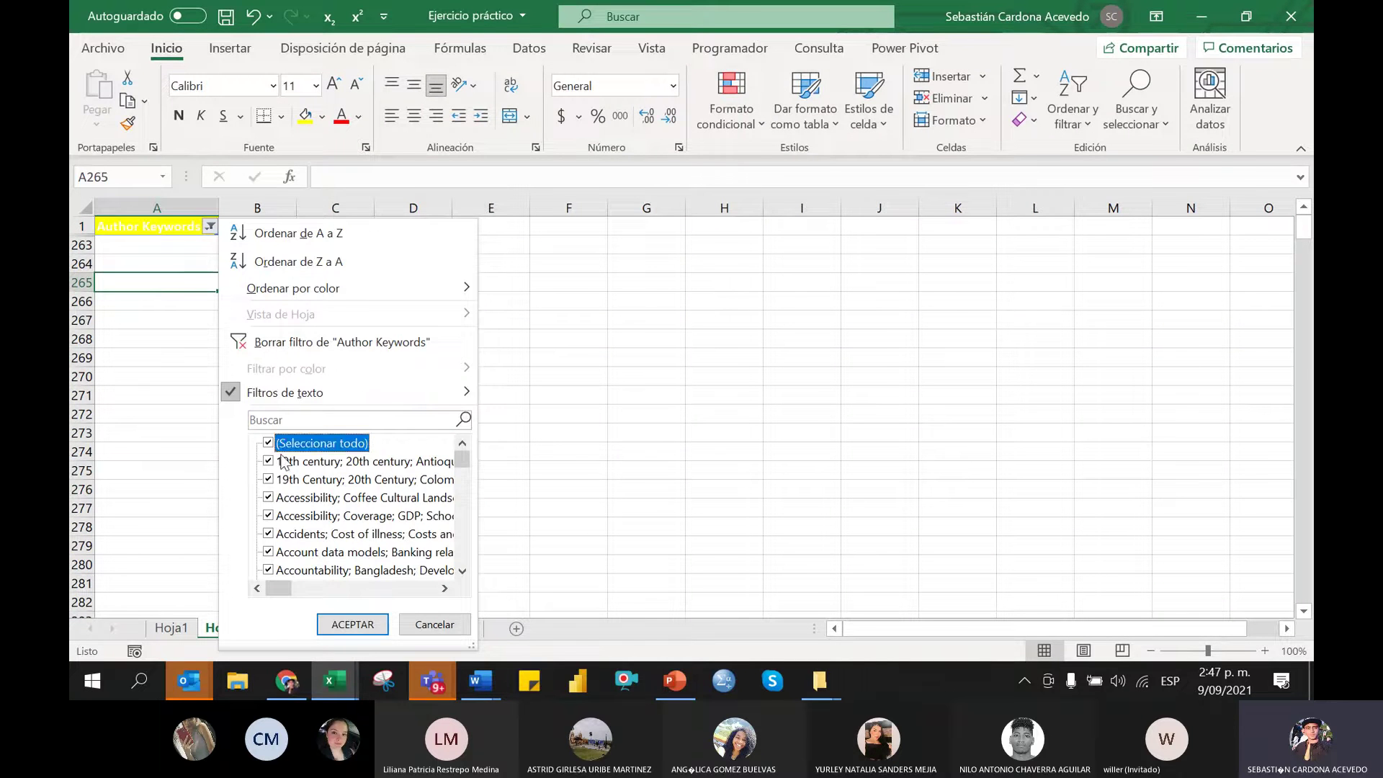
{"action": "left_click", "coordinate": [352, 624]}
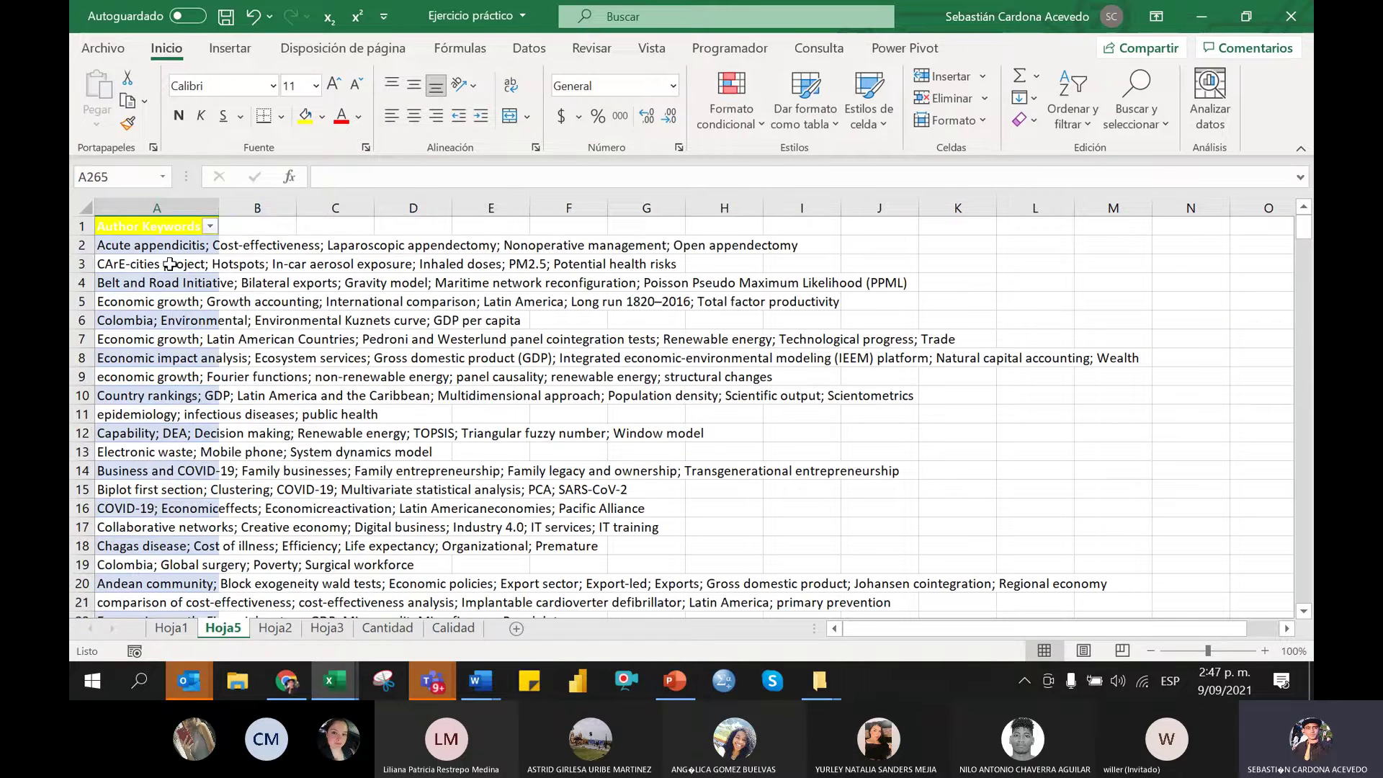
Change the Author Keywords table to a plain style without coloured row banding
{"action": "left_click", "coordinate": [170, 264]}
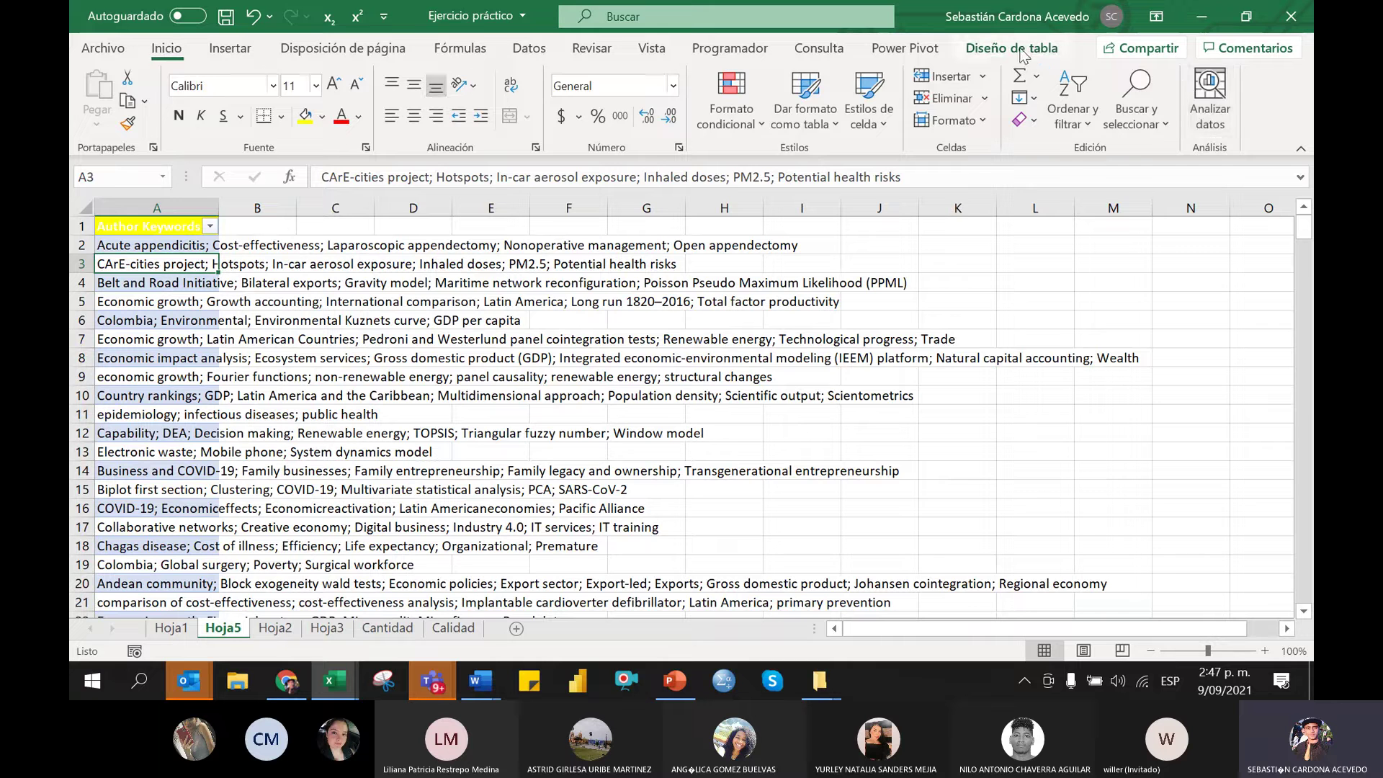
{"action": "left_click", "coordinate": [1023, 52]}
{"action": "left_click", "coordinate": [1096, 123]}
{"action": "left_click", "coordinate": [858, 191]}
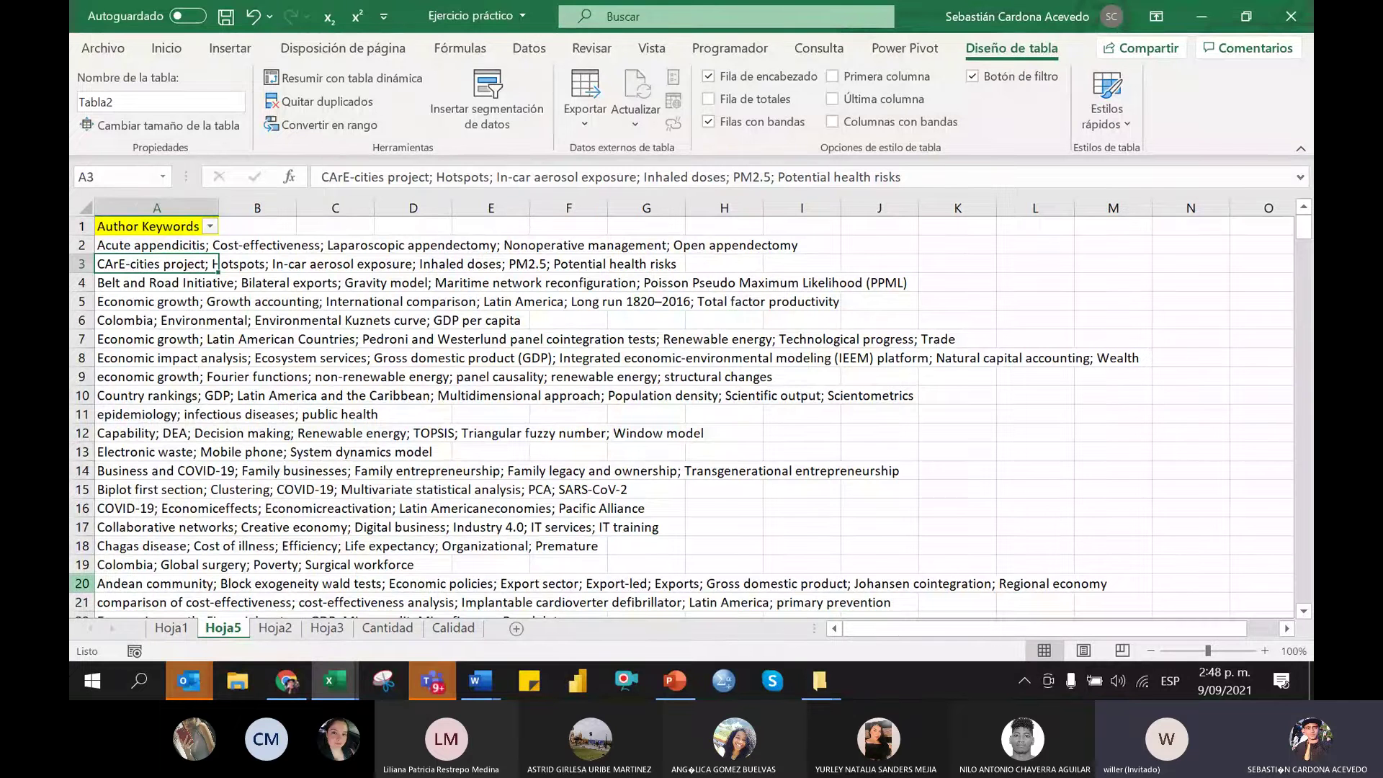
{"action": "left_click", "coordinate": [175, 433]}
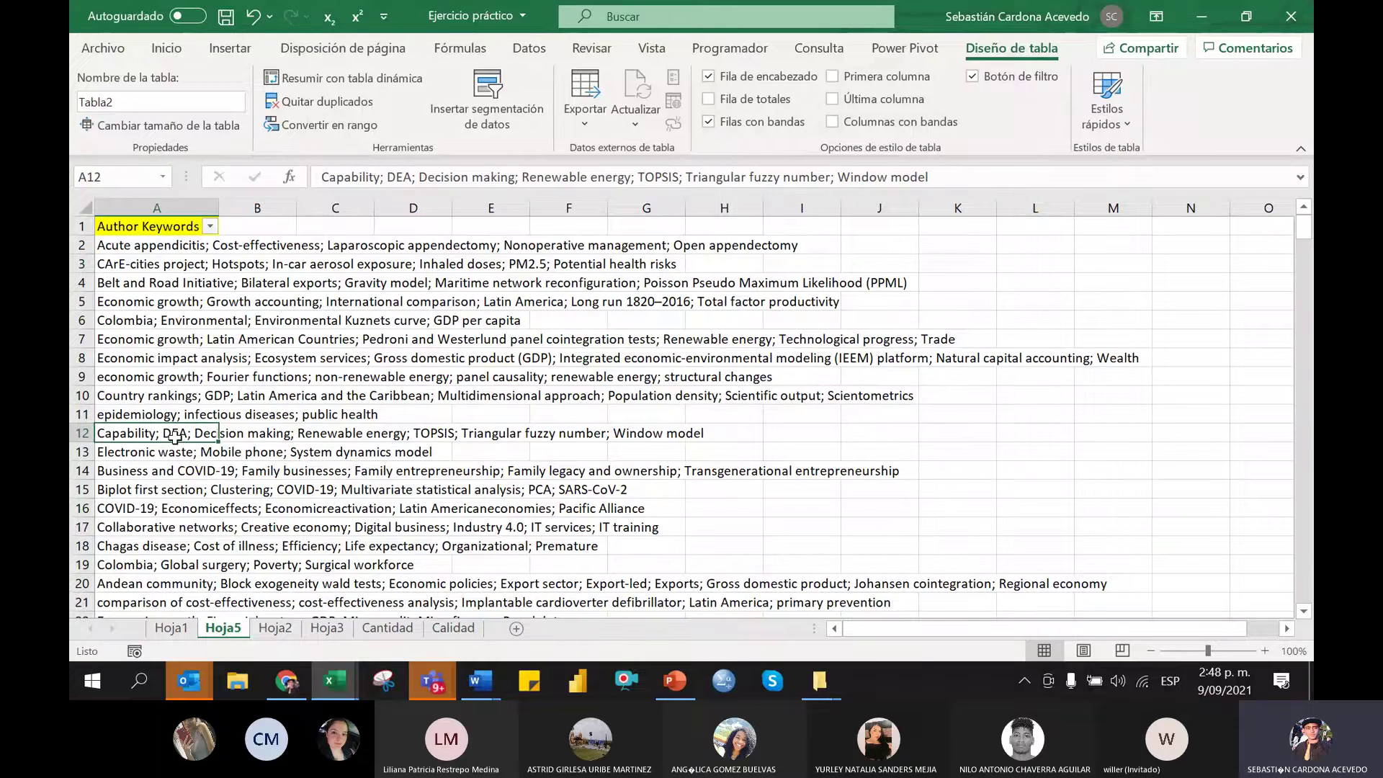
Switch to the Teams meeting, mute the microphone and unmute it again
{"action": "key", "text": "alt+Tab"}
{"action": "left_click", "coordinate": [1135, 57]}
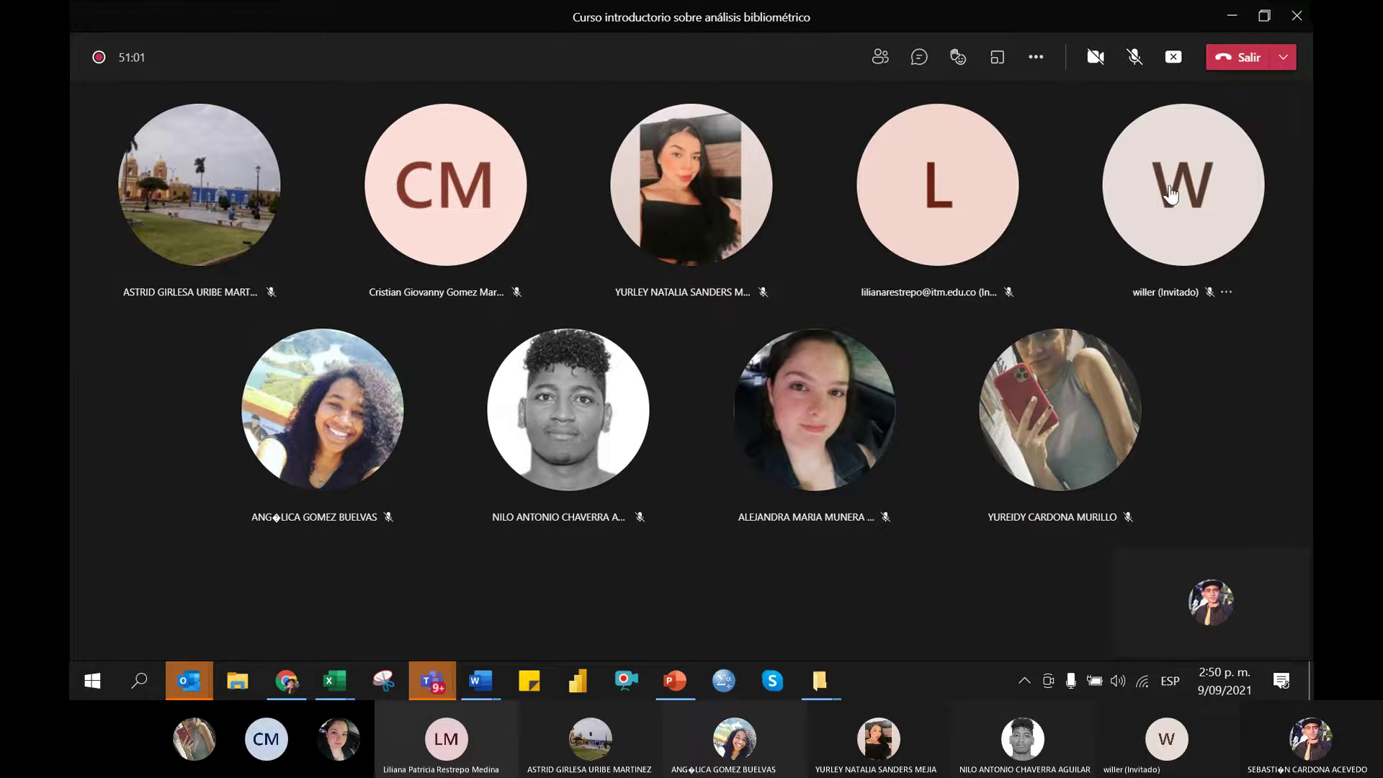
{"action": "left_click", "coordinate": [1135, 57]}
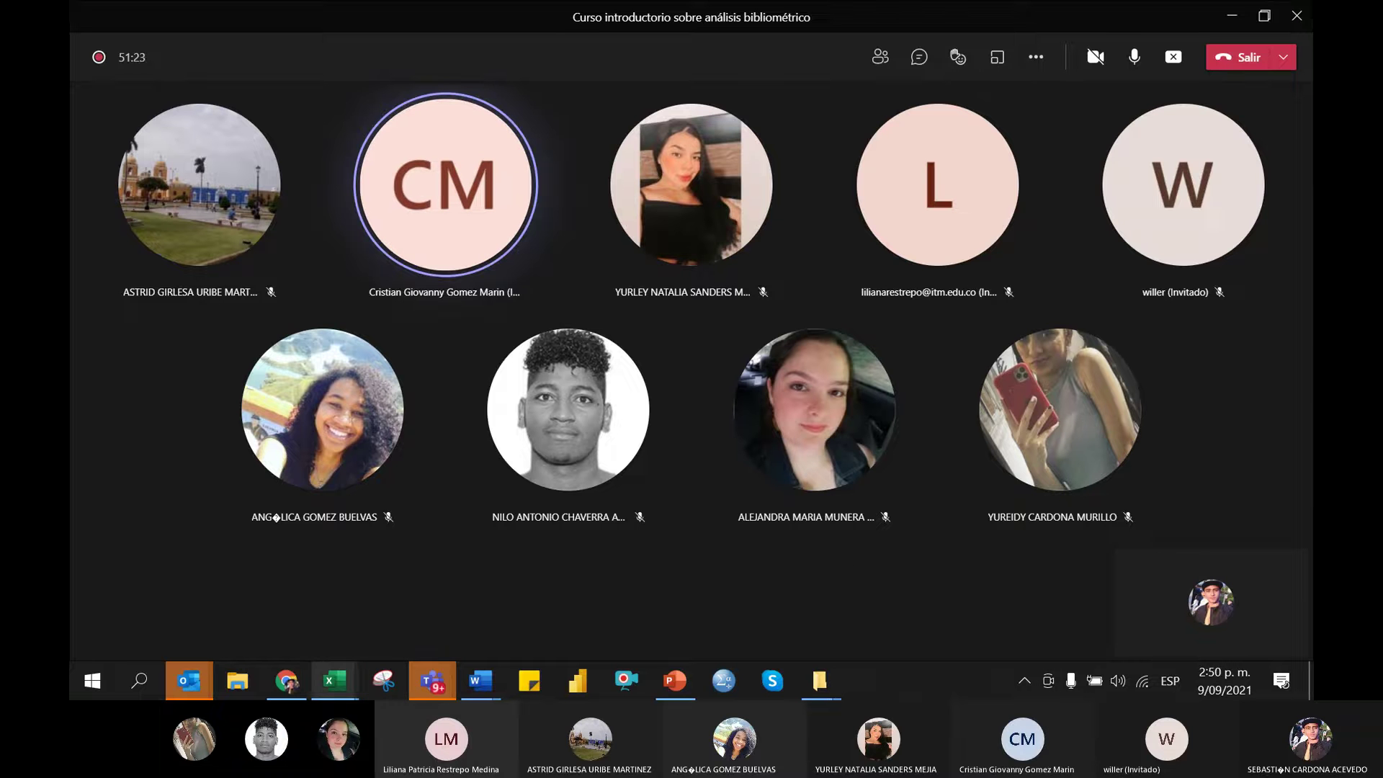
Return to the Ejercicio práctico workbook and look through the Author Keywords entries down to row 31 and back up
{"action": "mouse_move", "coordinate": [335, 681]}
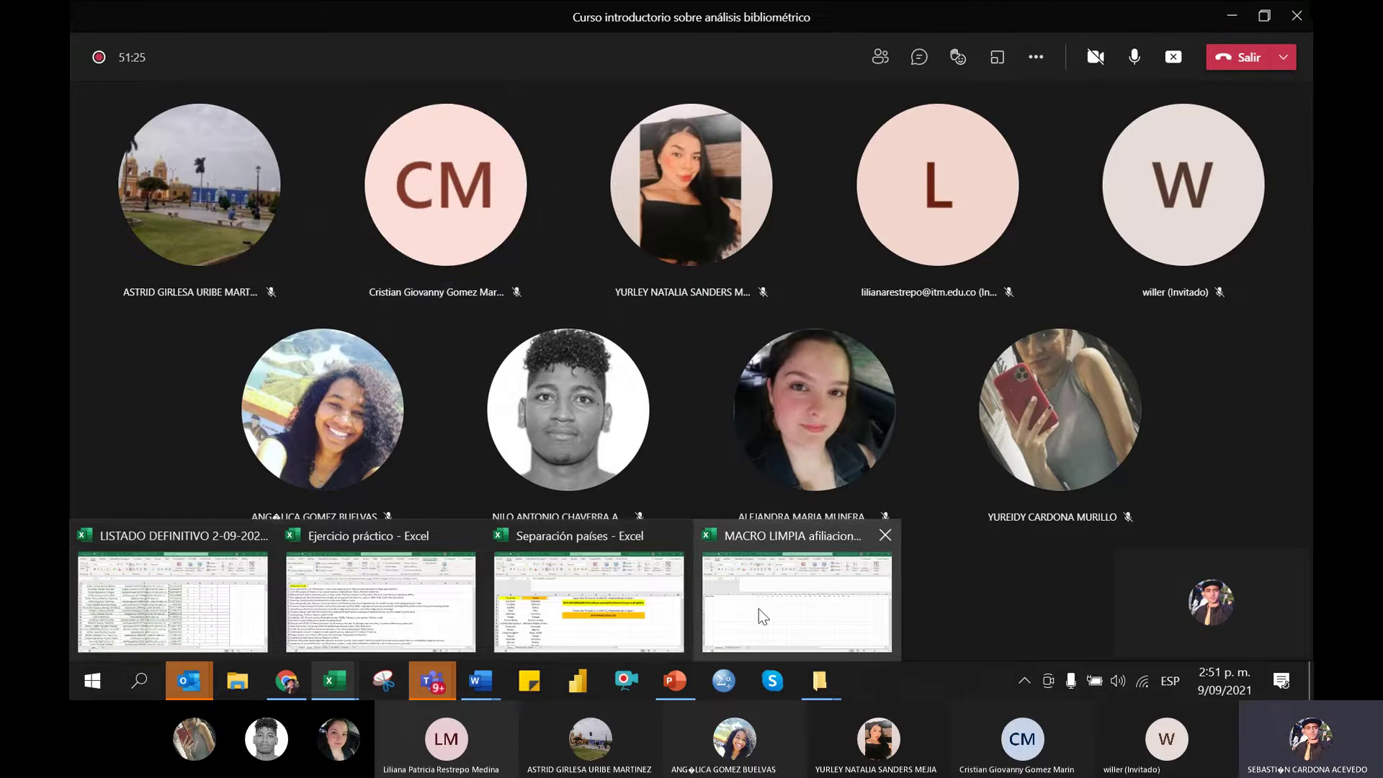
{"action": "key", "text": "alt+Tab"}
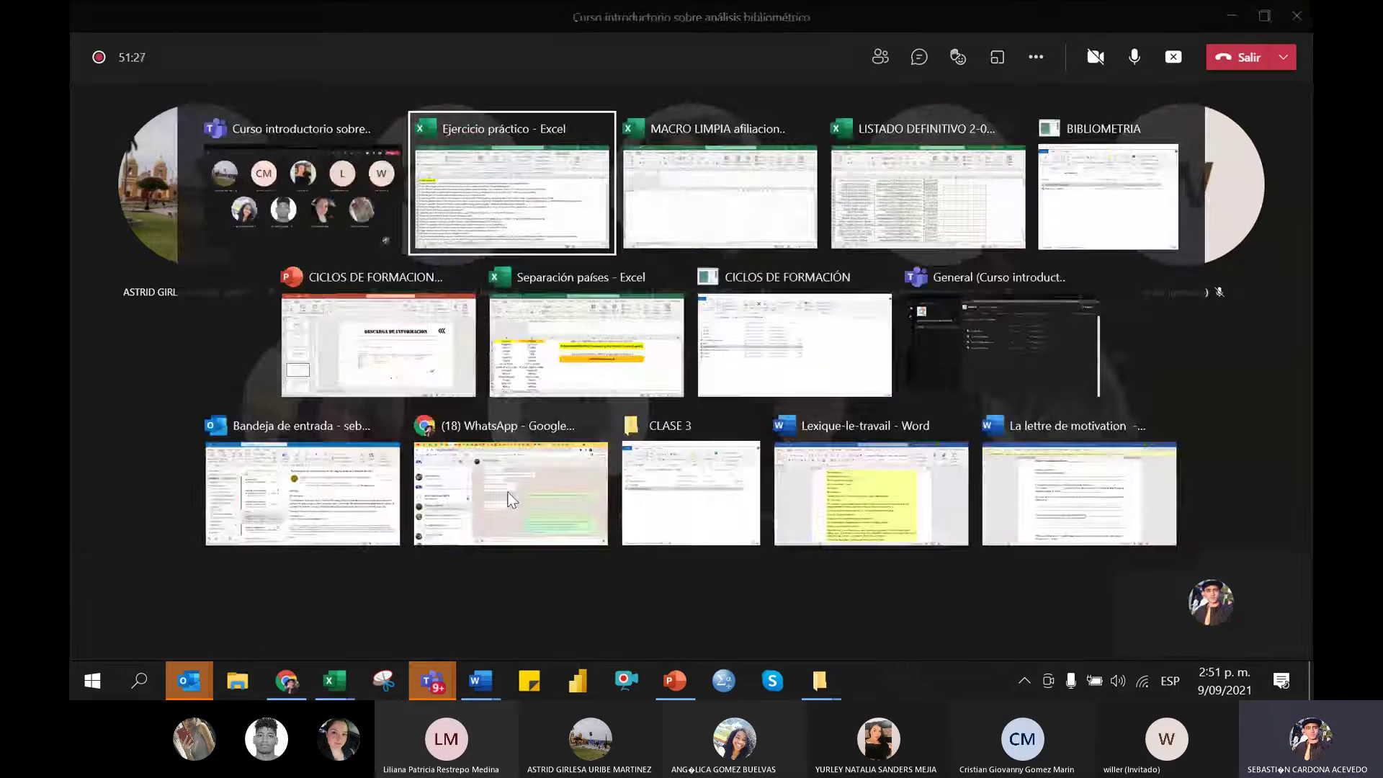
{"action": "left_click", "coordinate": [170, 240]}
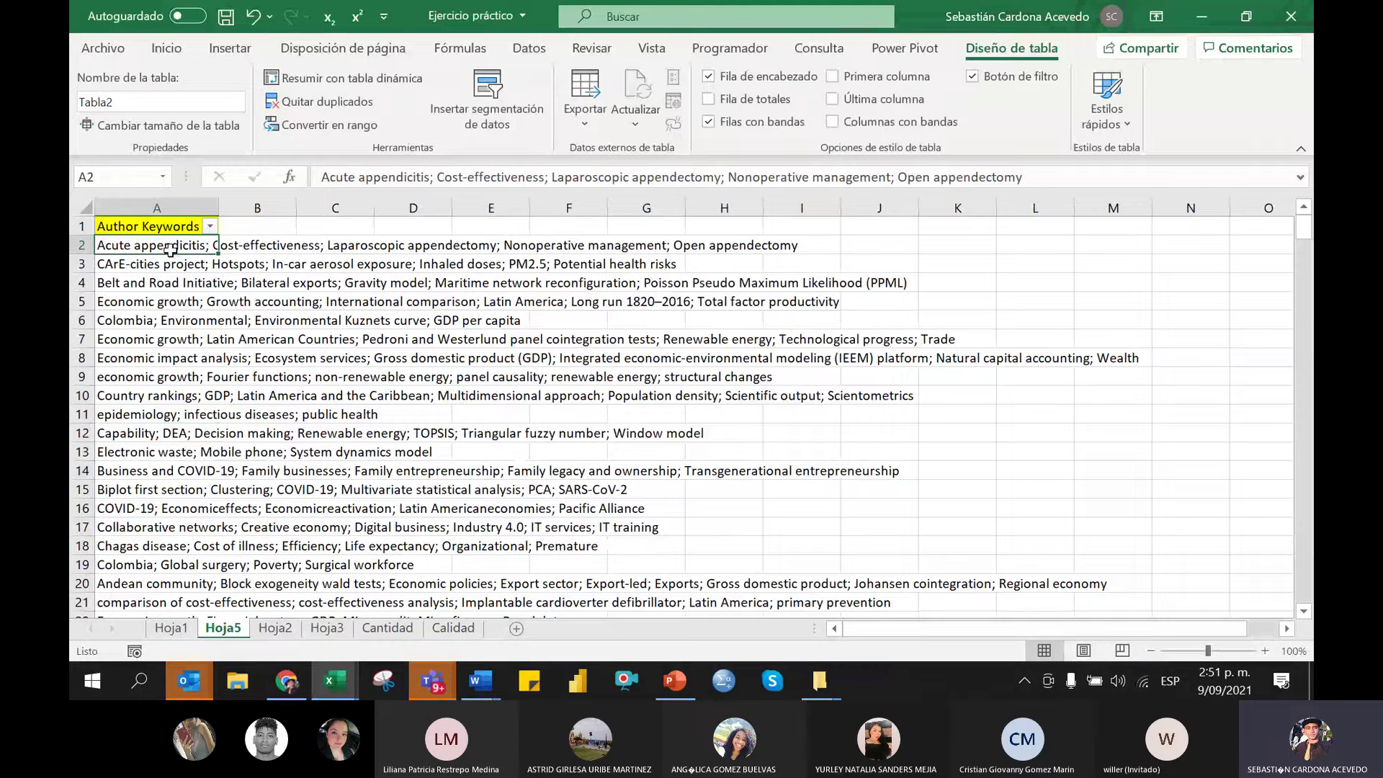
{"action": "key", "text": "Up"}
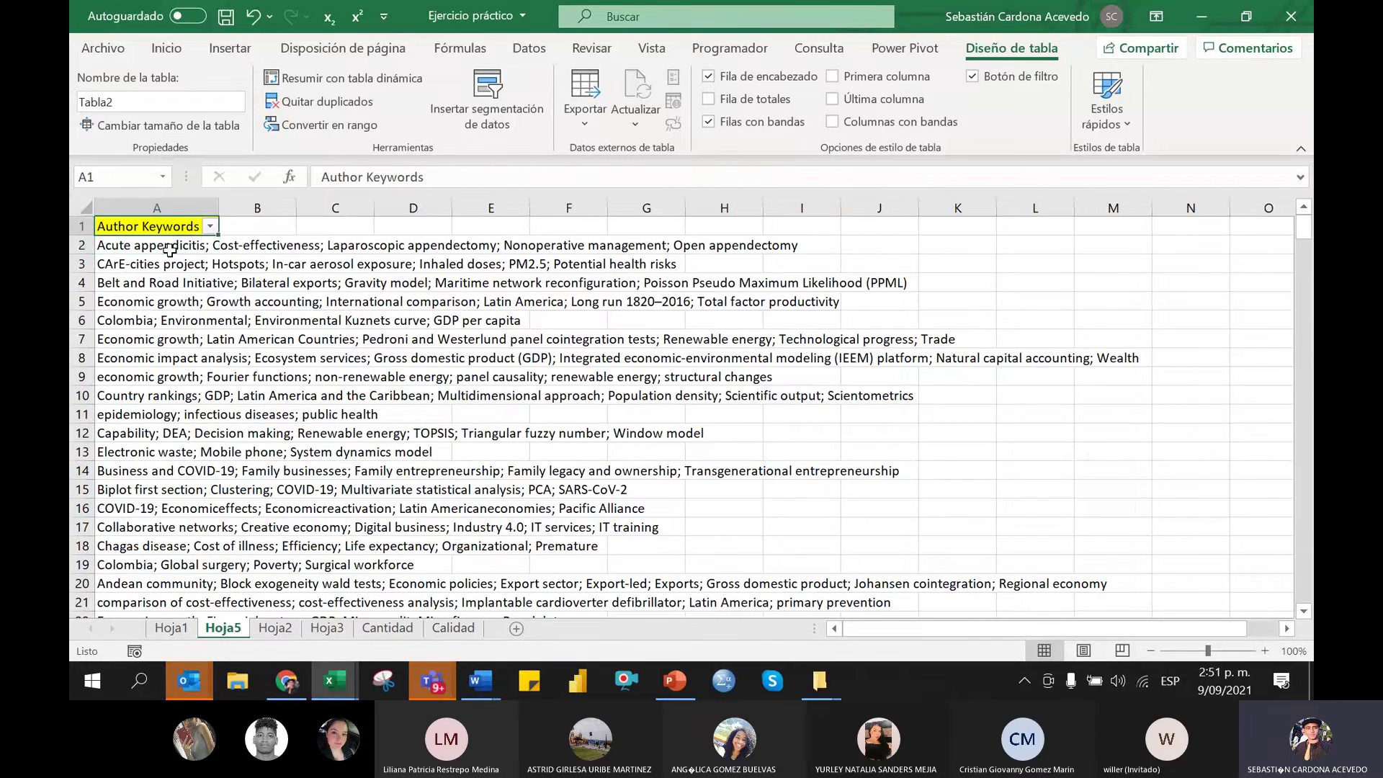
{"action": "key", "text": "Down"}
{"action": "key", "text": "Down"}
{"action": "key", "text": "Down"}
{"action": "key", "text": "Down"}
{"action": "key", "text": "Down"}
{"action": "key", "text": "Down"}
{"action": "key", "text": "Down"}
{"action": "key", "text": "Down"}
{"action": "key", "text": "Down"}
{"action": "key", "text": "Down"}
{"action": "key", "text": "Down"}
{"action": "key", "text": "Down"}
{"action": "key", "text": "Down"}
{"action": "key", "text": "Down"}
{"action": "key", "text": "Down"}
{"action": "key", "text": "Down"}
{"action": "key", "text": "Down"}
{"action": "key", "text": "Down"}
{"action": "key", "text": "Down"}
{"action": "key", "text": "Down"}
{"action": "key", "text": "Down"}
{"action": "key", "text": "Down"}
{"action": "key", "text": "Down"}
{"action": "key", "text": "Down"}
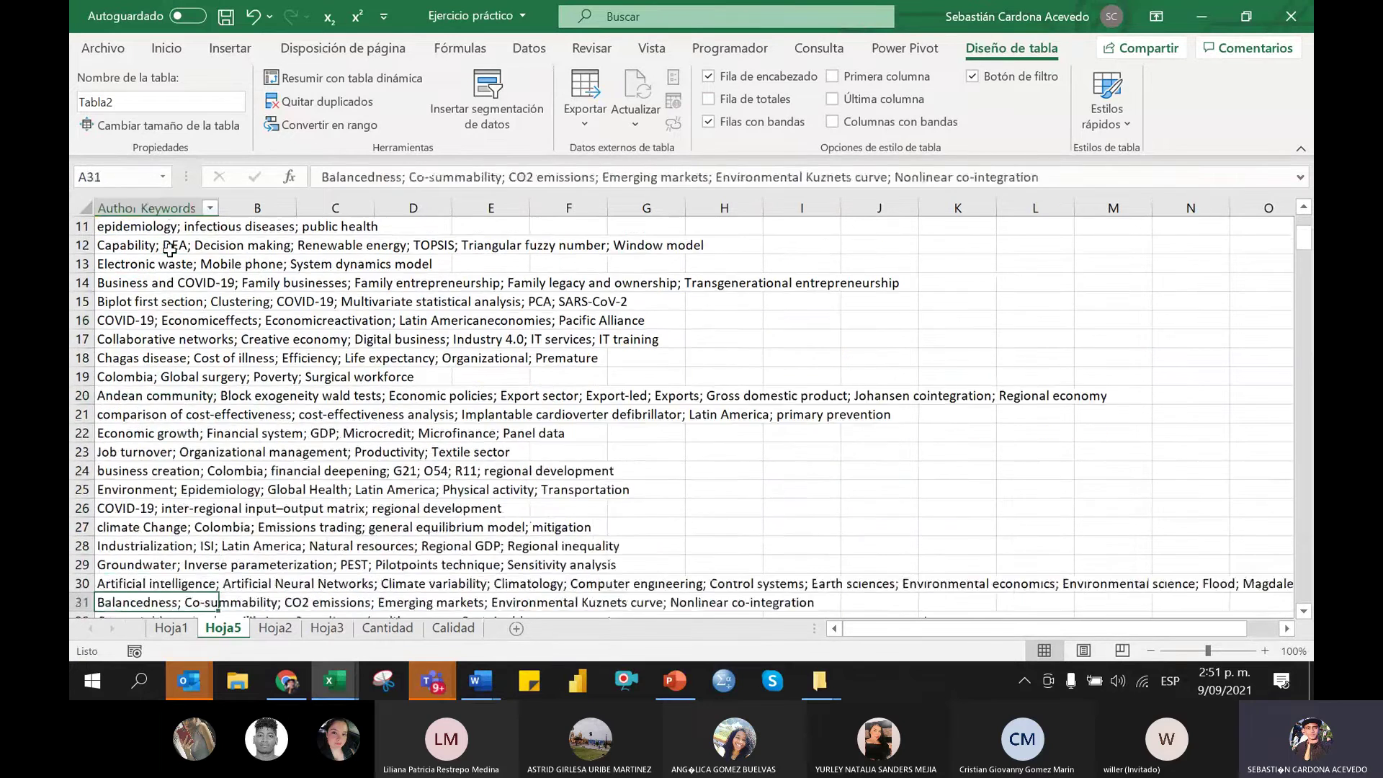
{"action": "key", "text": "ctrl+Up"}
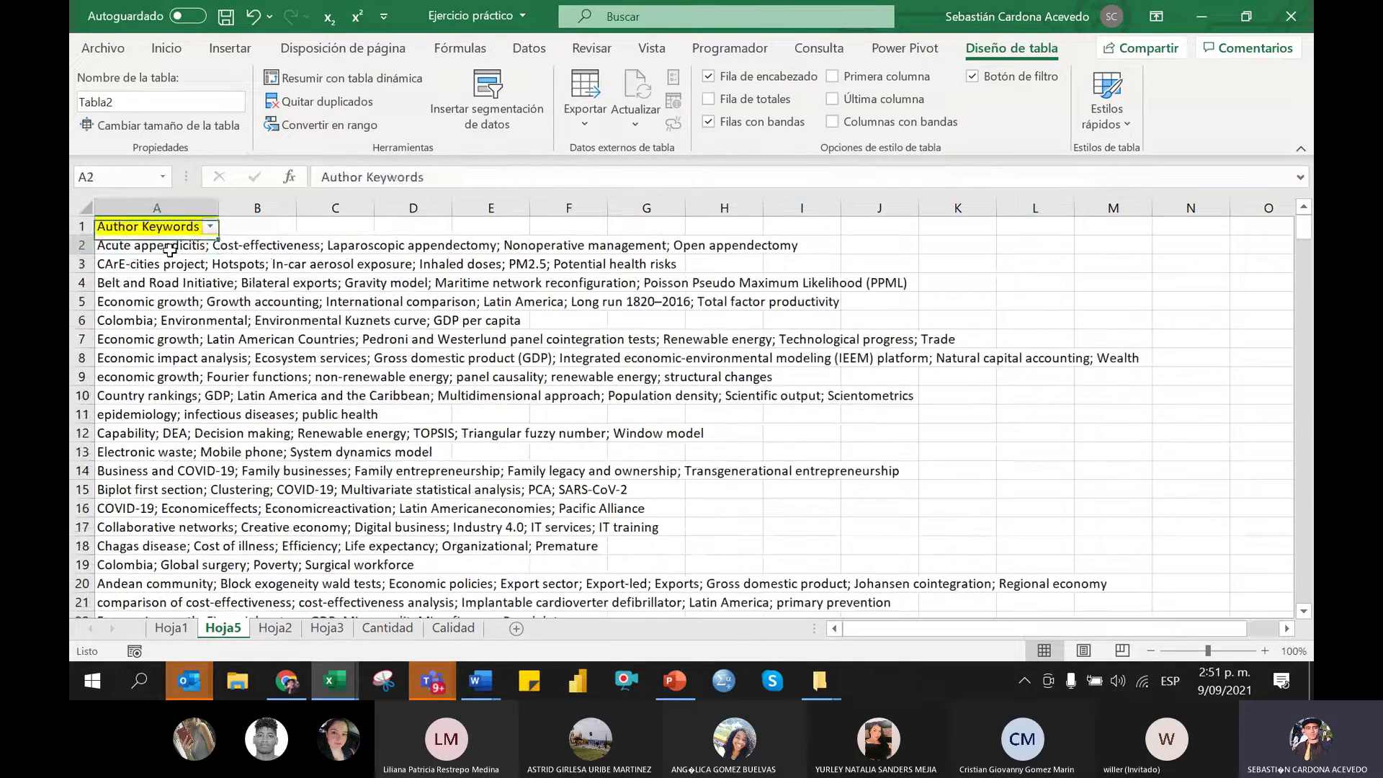
{"action": "key", "text": "Down"}
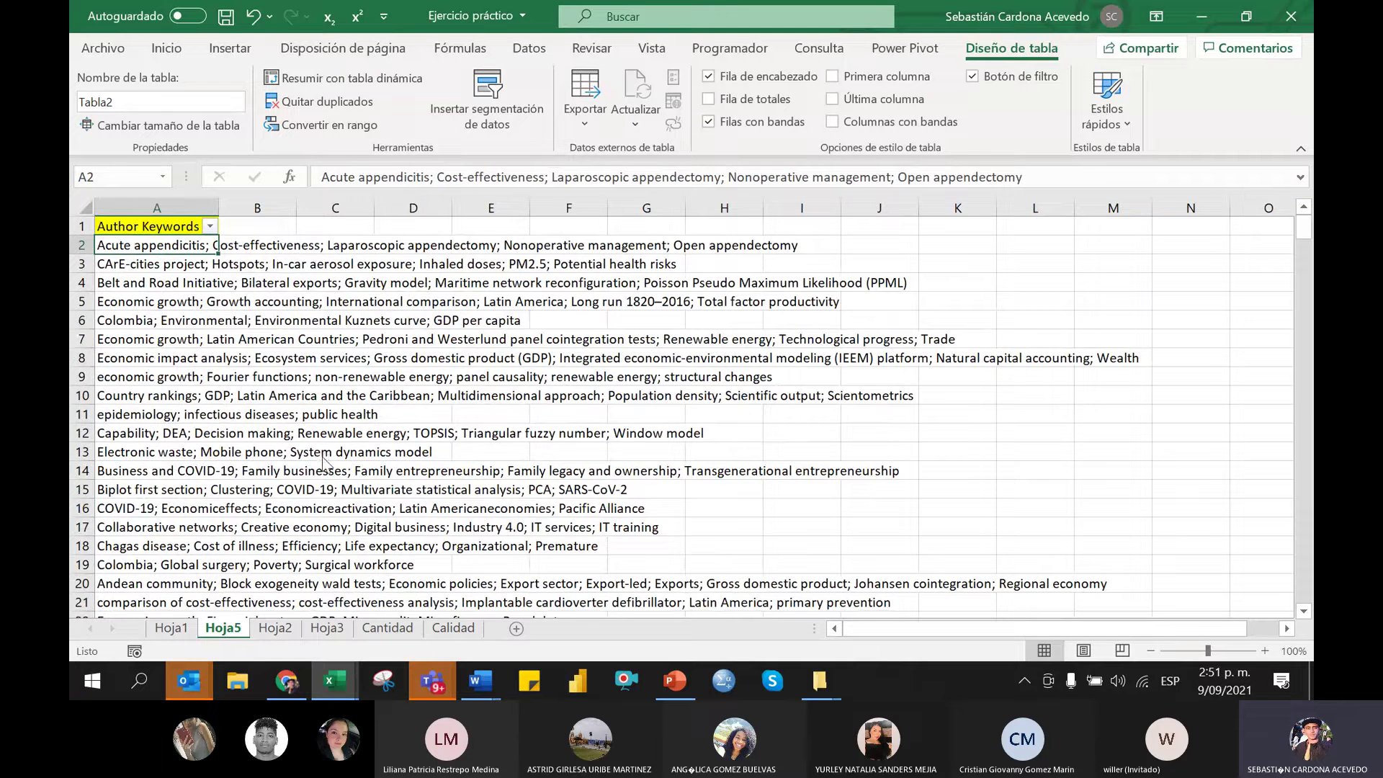
Switch to the MACRO LIMPIA afiliacion workbook and examine the Palabras clave column on the Autores sheet
{"action": "key", "text": "alt+Tab"}
{"action": "key", "text": "alt+Tab"}
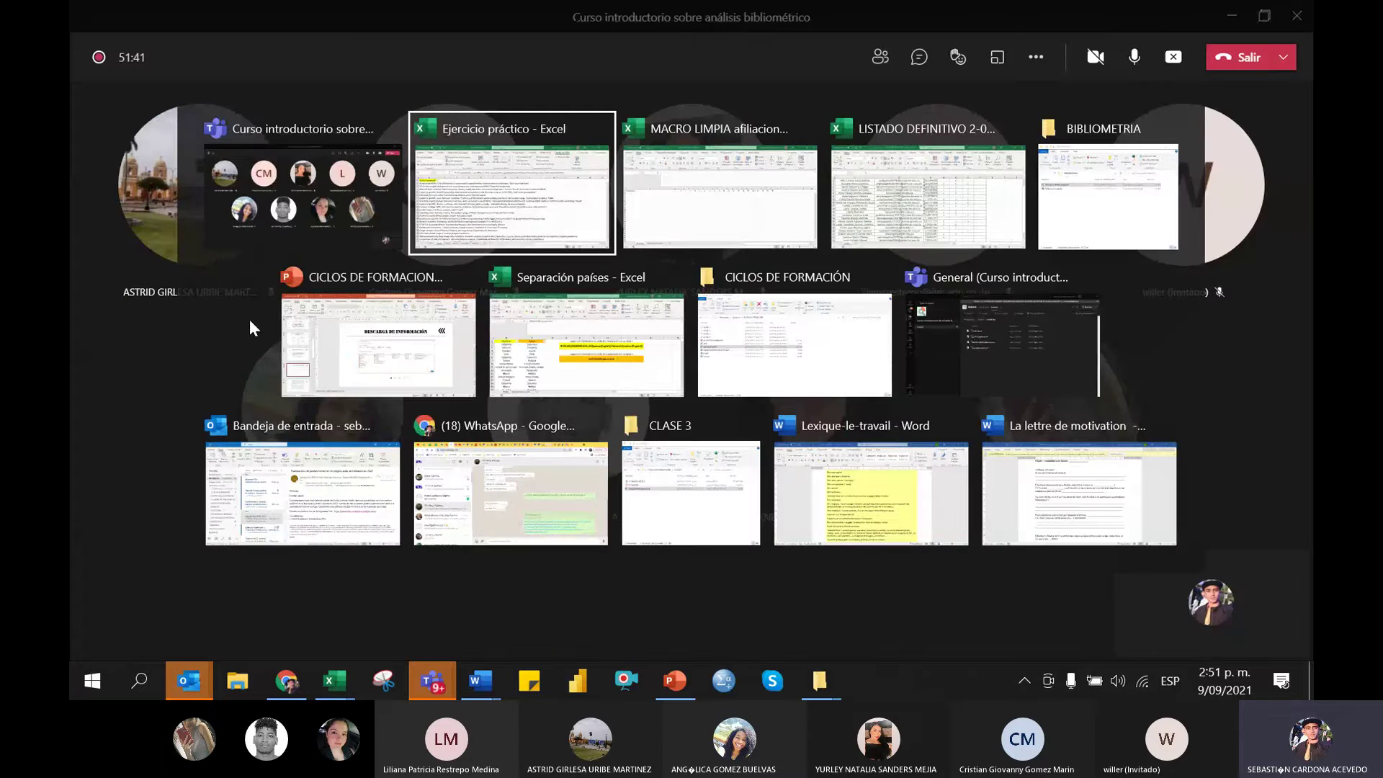
{"action": "key", "text": "alt+Tab"}
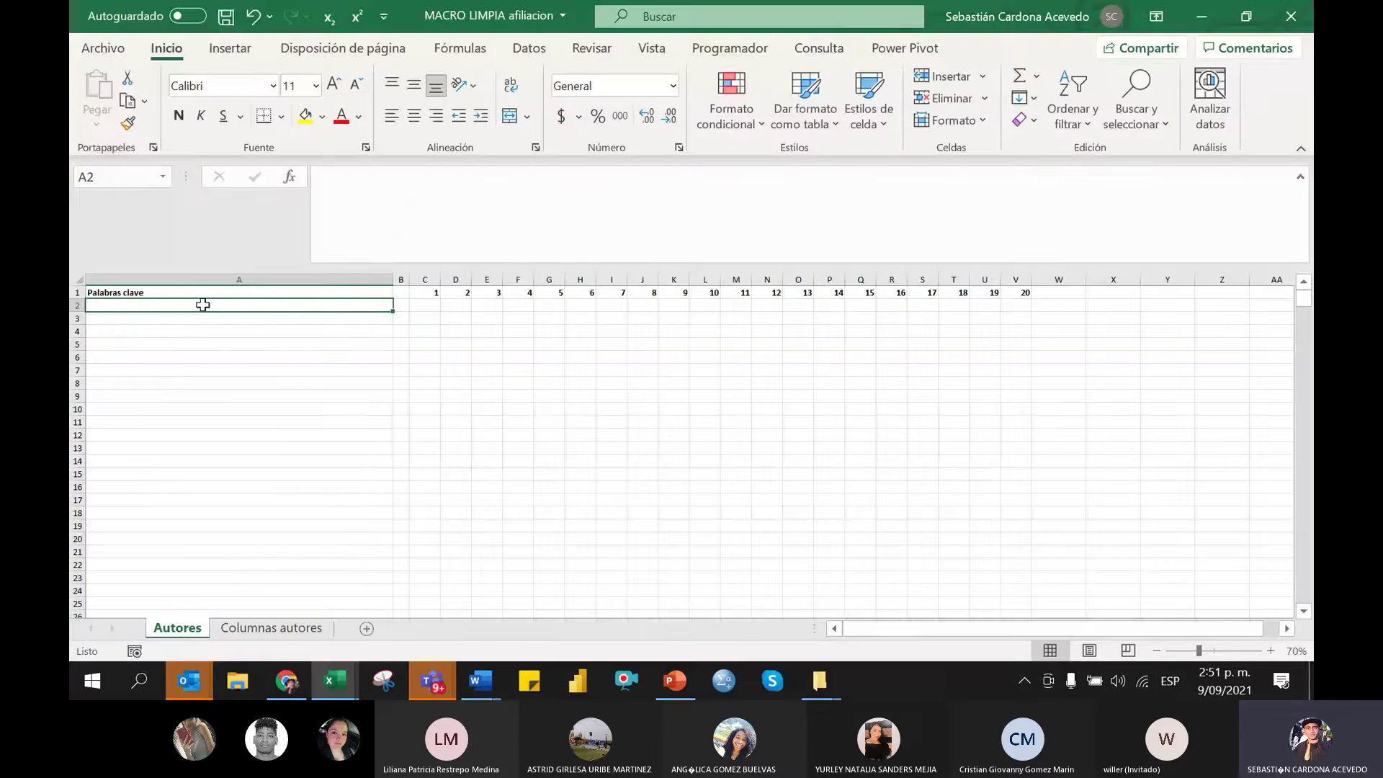
{"action": "left_click_drag", "start_coordinate": [209, 305], "coordinate": [216, 592]}
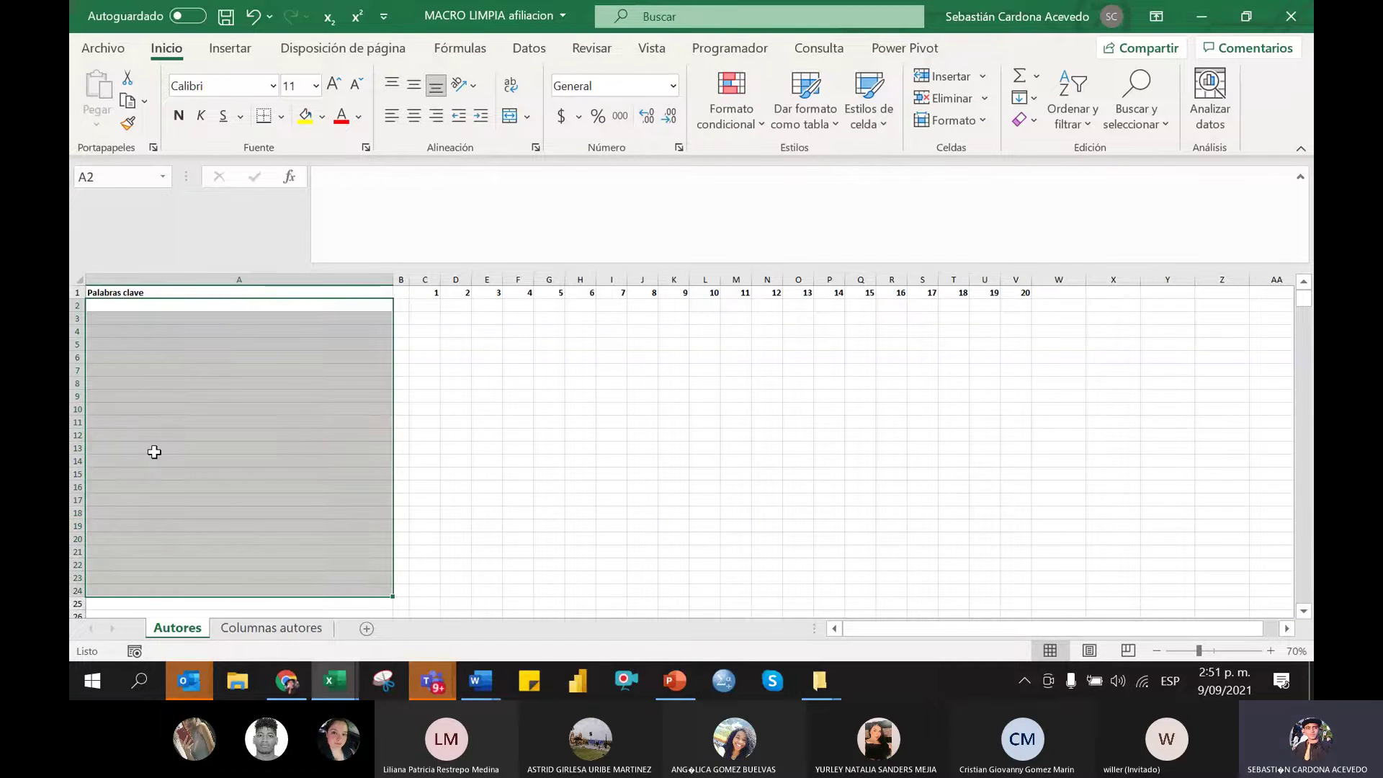
{"action": "left_click", "coordinate": [154, 451]}
{"action": "left_click", "coordinate": [202, 424]}
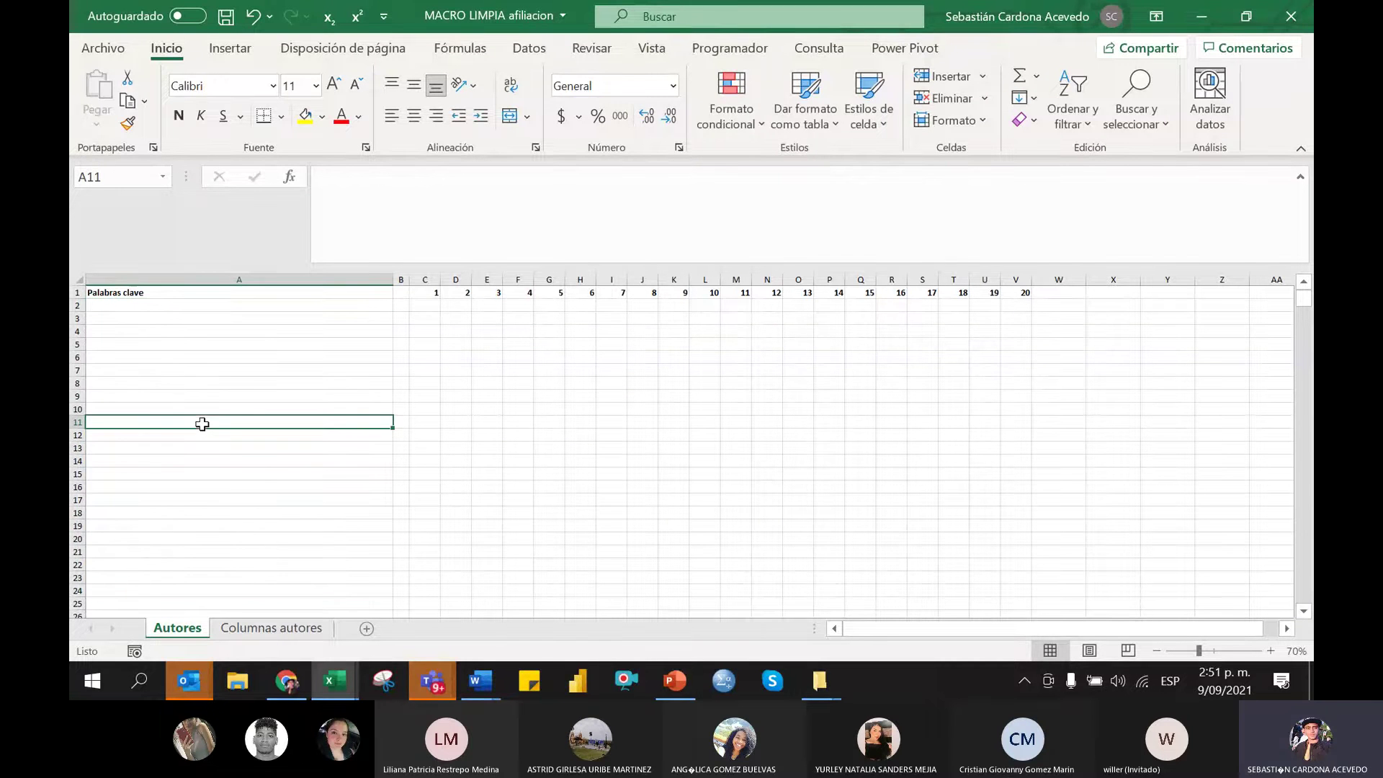
{"action": "left_click", "coordinate": [160, 344]}
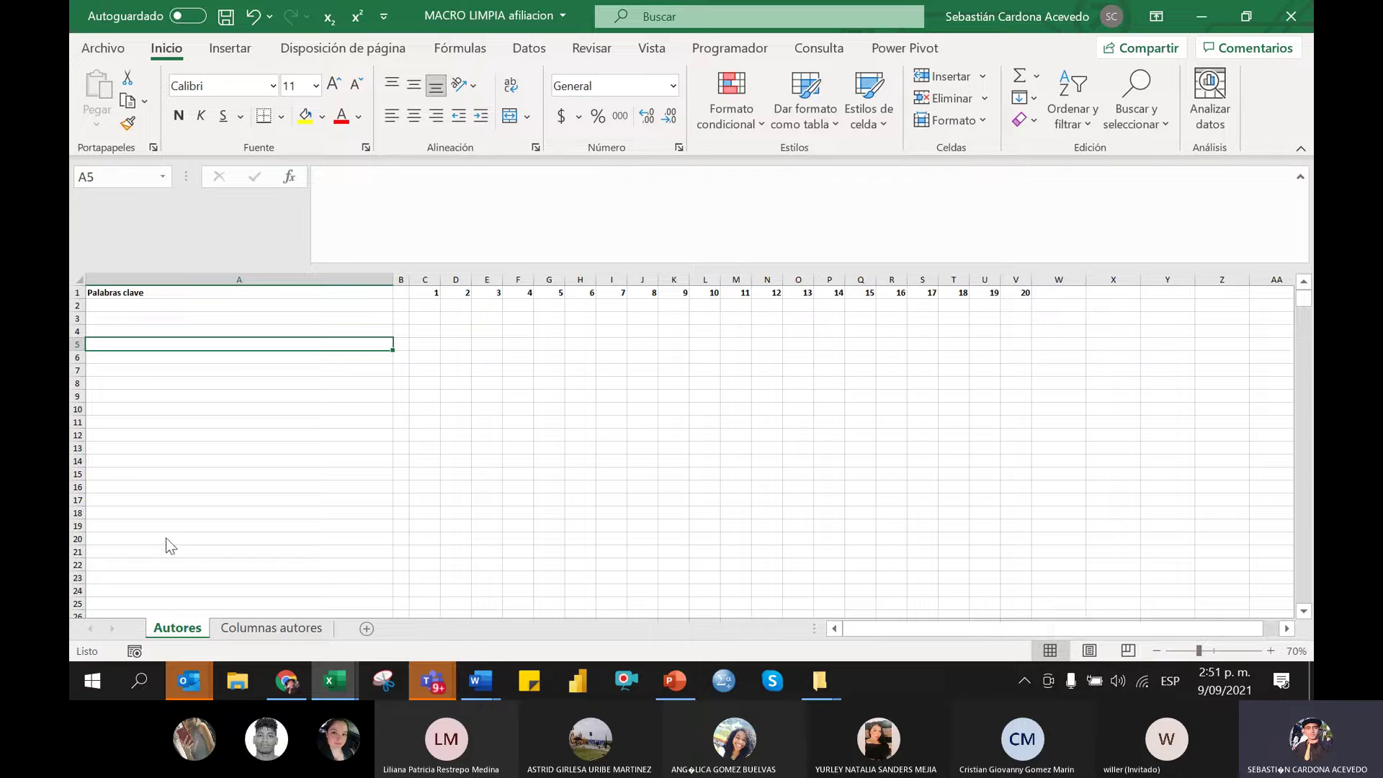
Return to the Ejercicio práctico workbook and examine the semicolons separating the keywords in cell A2
{"action": "key", "text": "alt+Tab"}
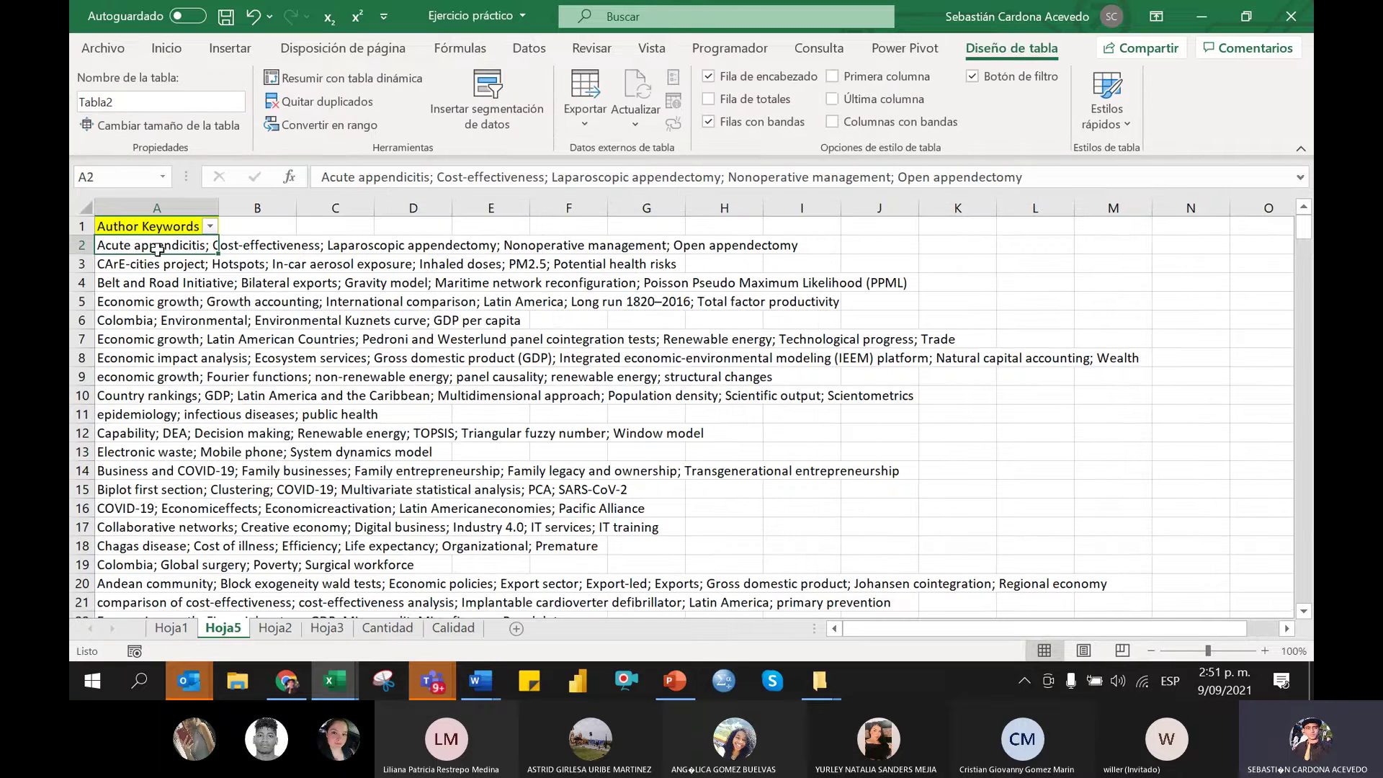
{"action": "left_click", "coordinate": [436, 184]}
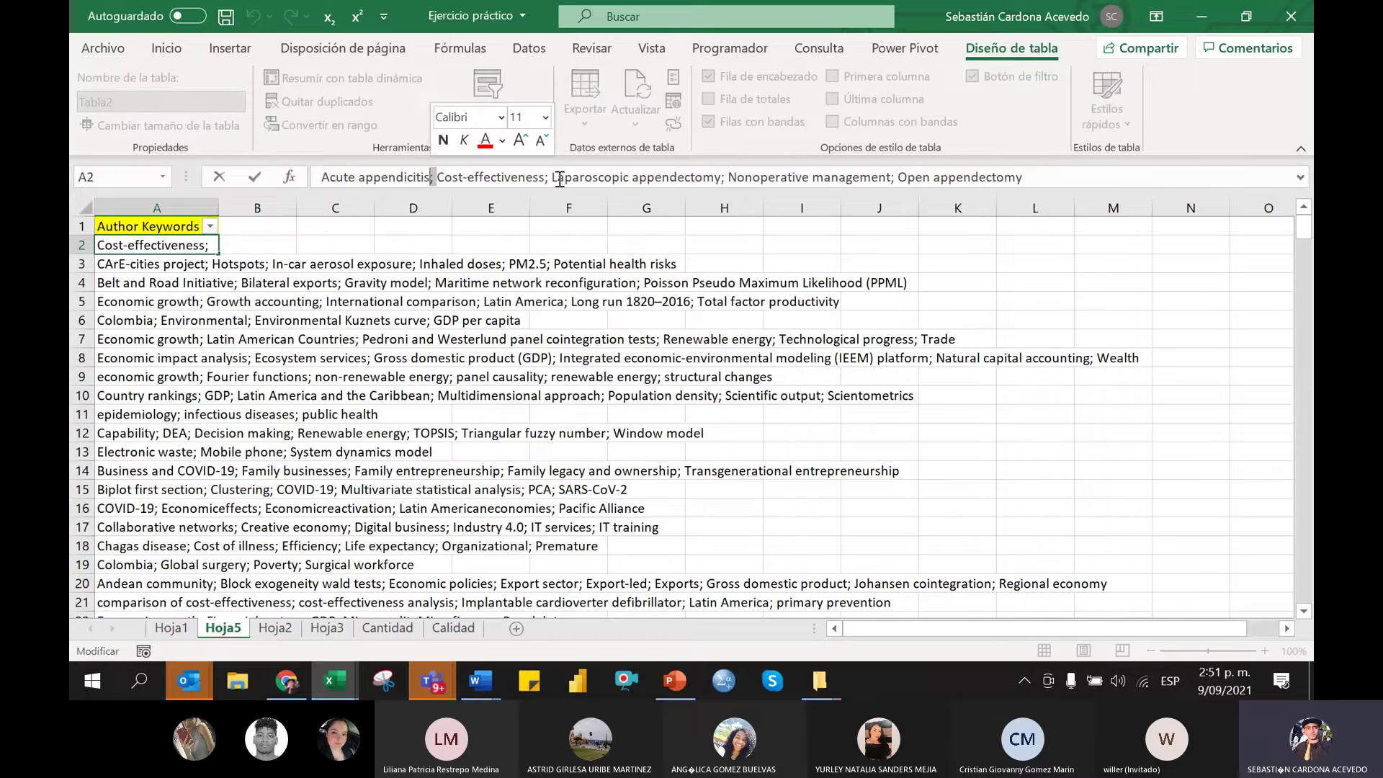
{"action": "left_click", "coordinate": [209, 338]}
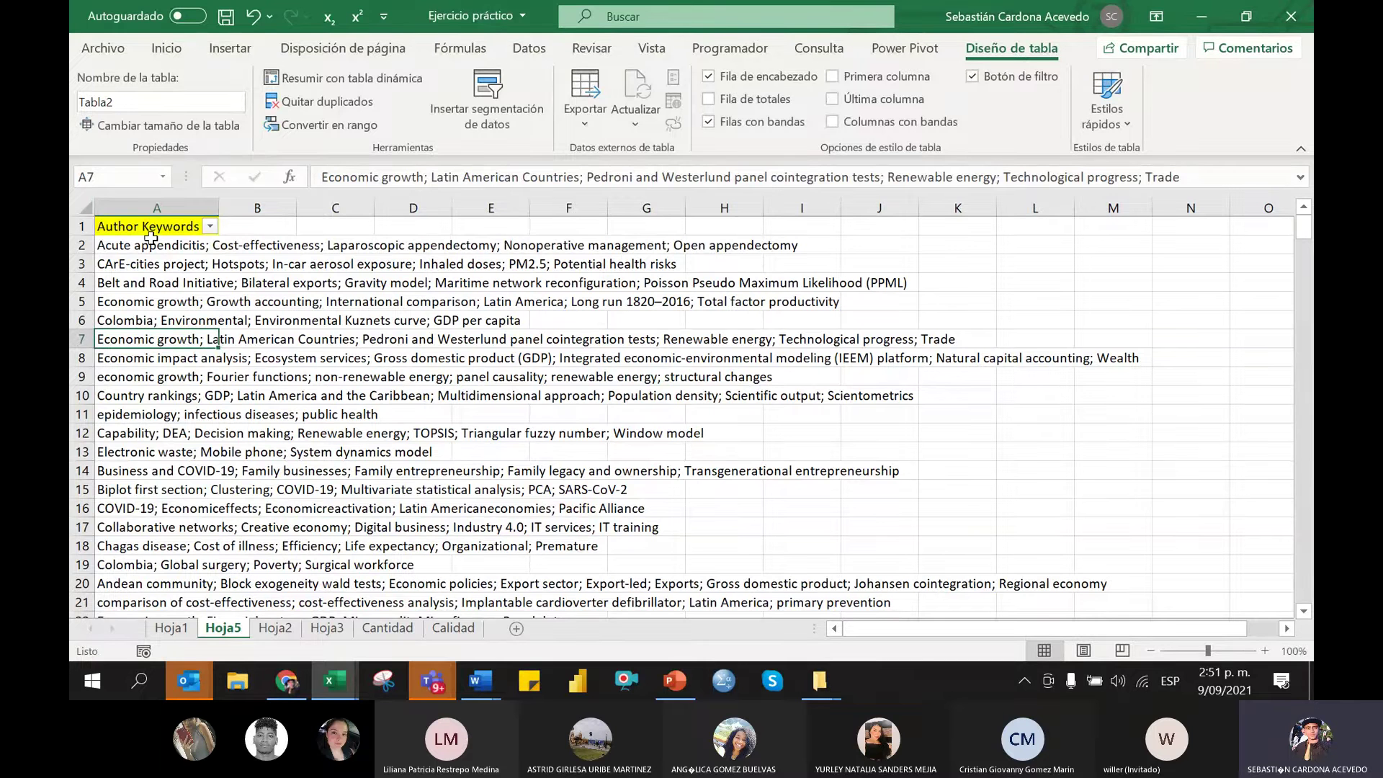
Split the Author Keywords in column A into separate columns as delimited text, using only the semicolon as separator
{"action": "left_click", "coordinate": [152, 209]}
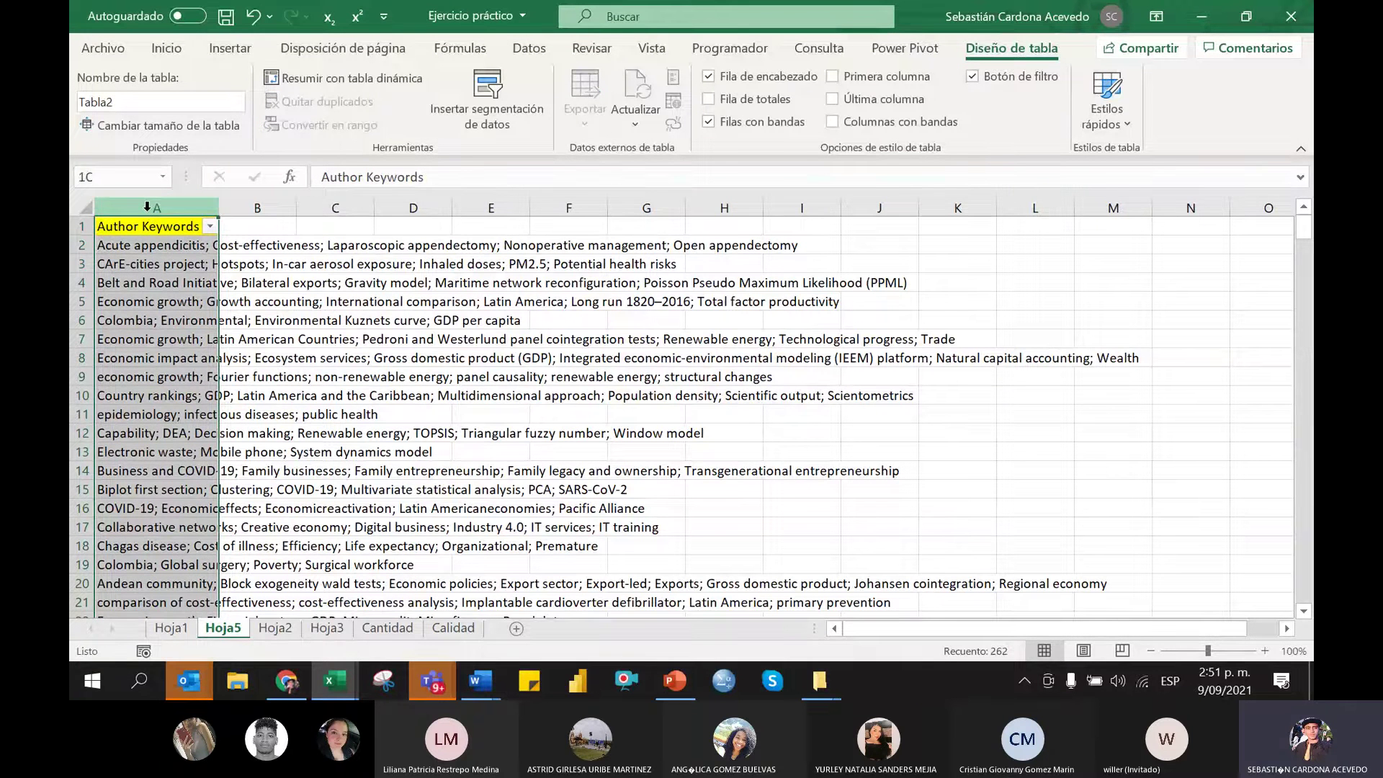
{"action": "left_click", "coordinate": [524, 46]}
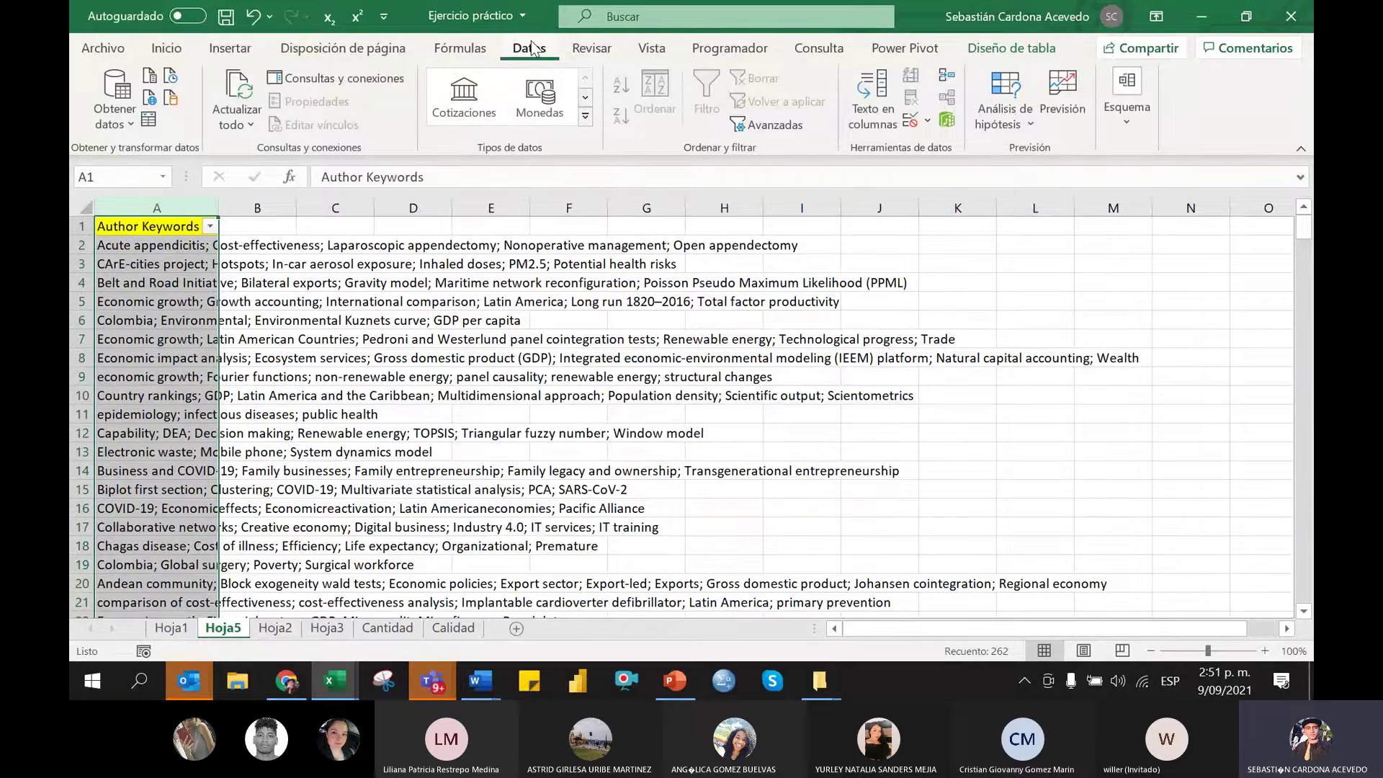
{"action": "left_click", "coordinate": [869, 118]}
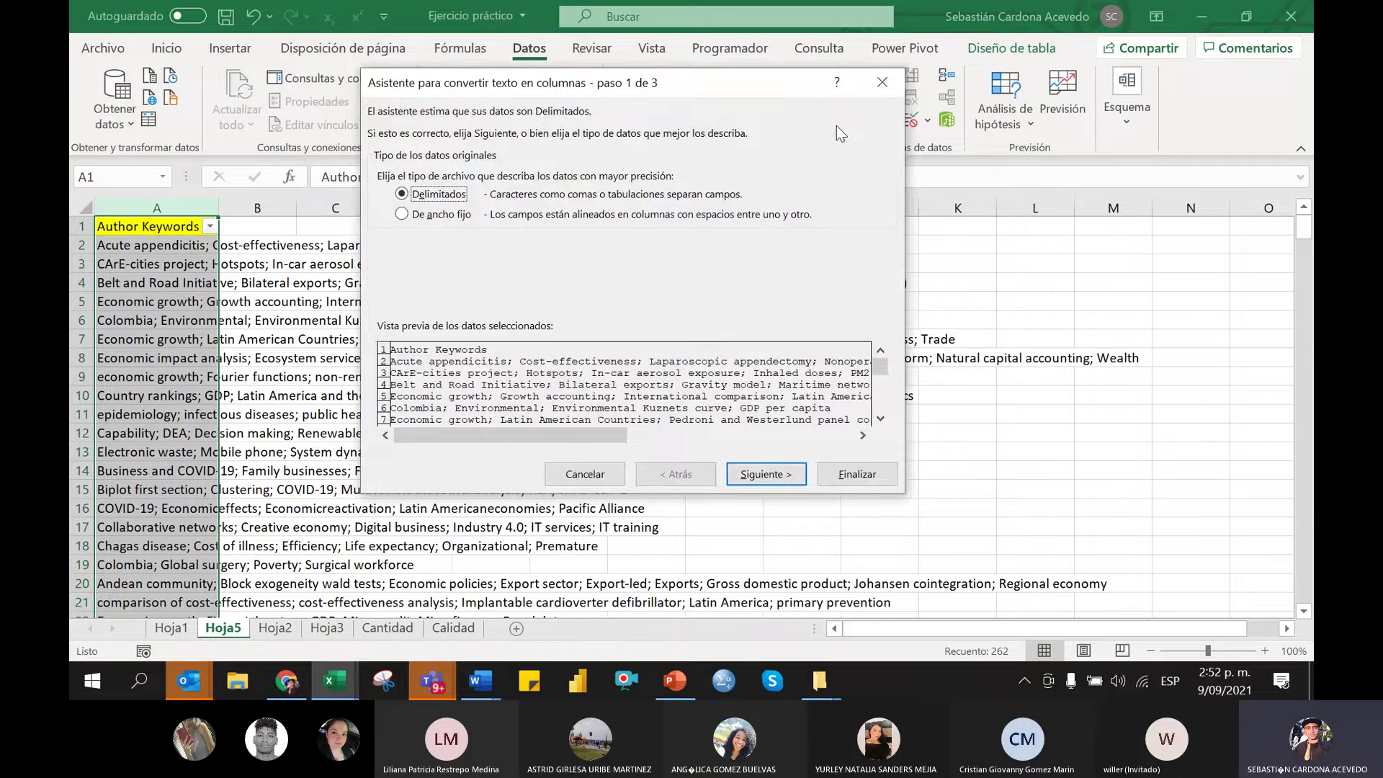
{"action": "left_click_drag", "start_coordinate": [681, 76], "coordinate": [669, 65]}
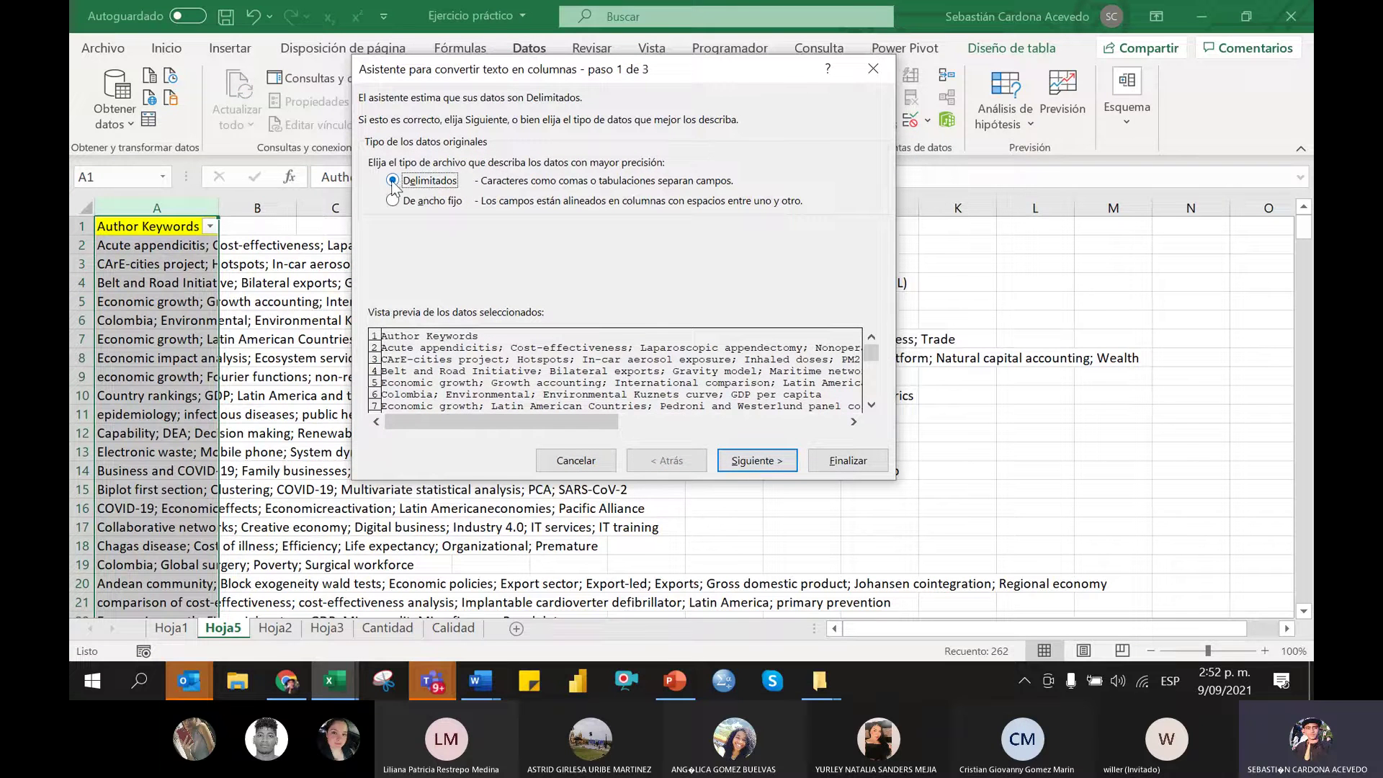
{"action": "left_click", "coordinate": [731, 460]}
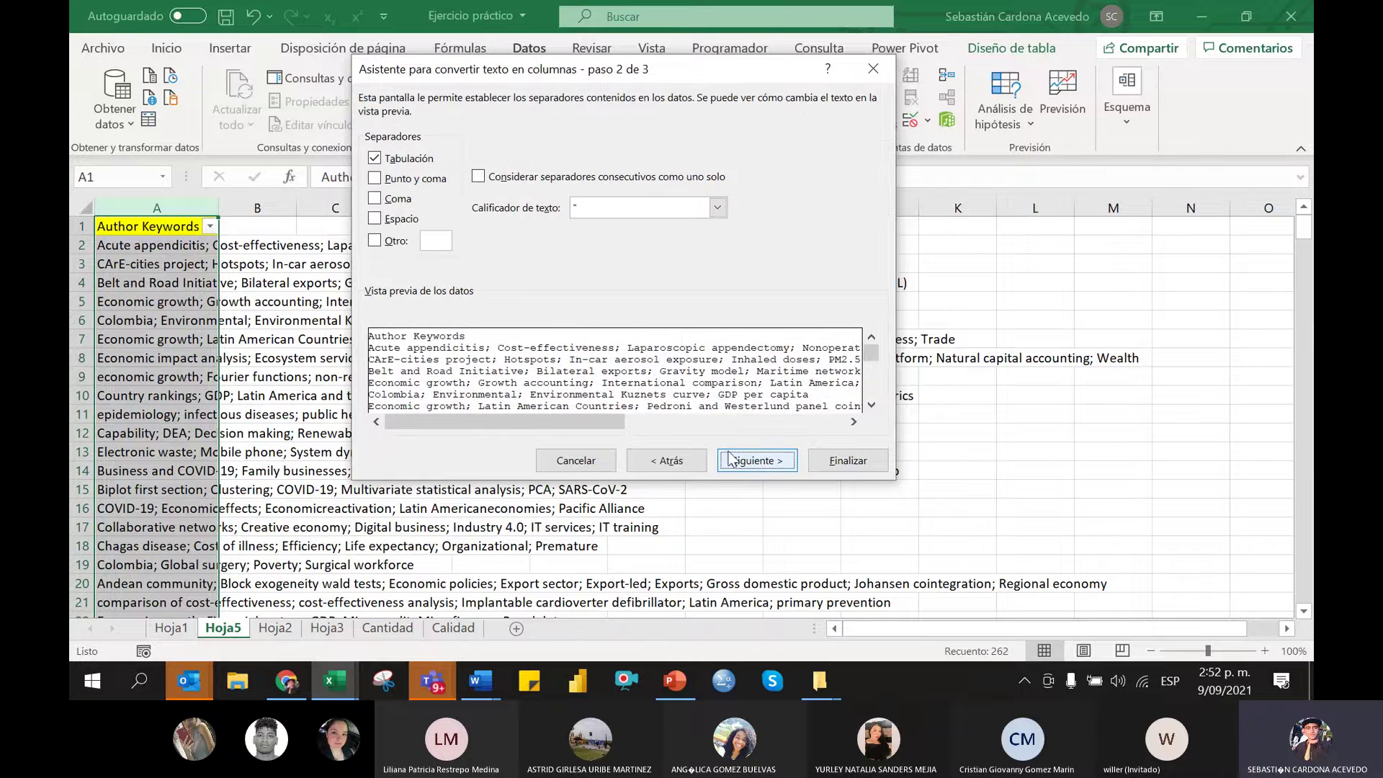
{"action": "left_click", "coordinate": [376, 159]}
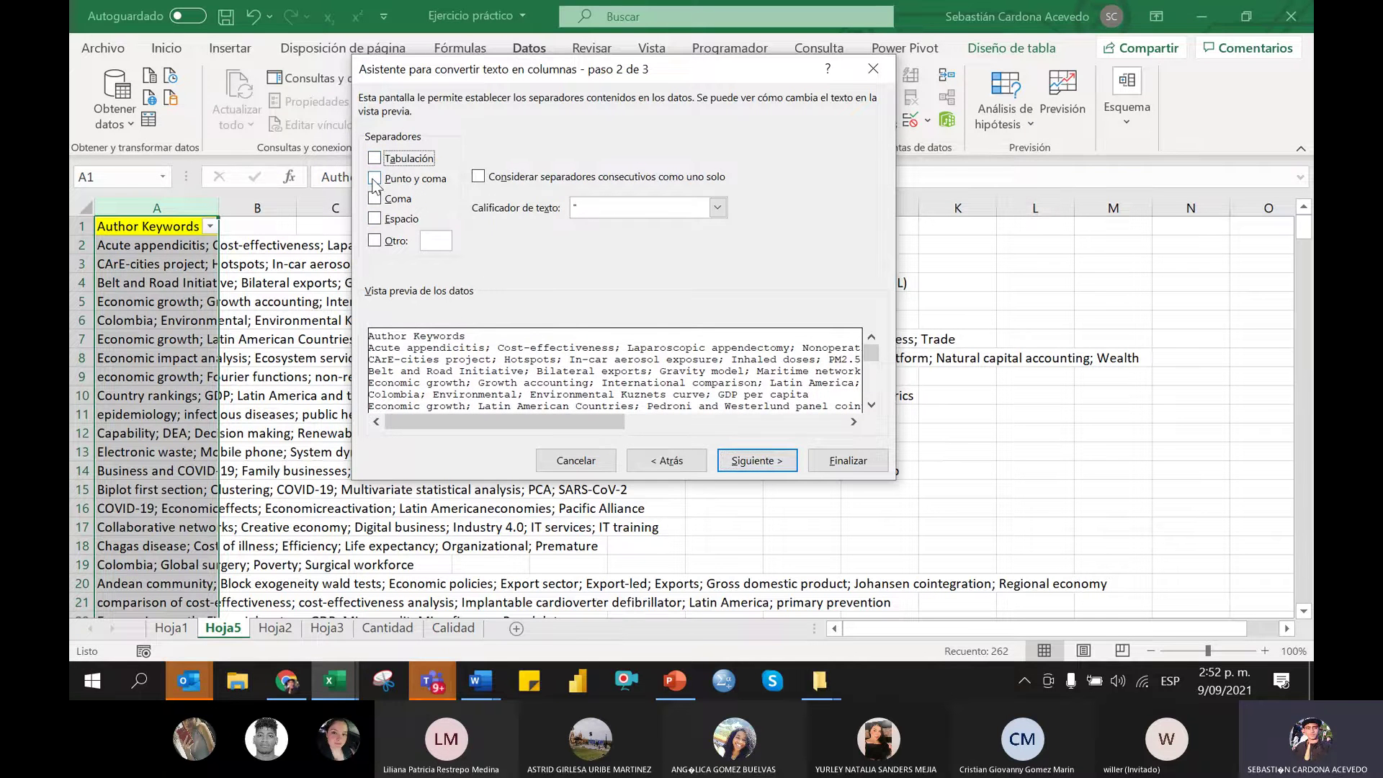
{"action": "left_click", "coordinate": [374, 180]}
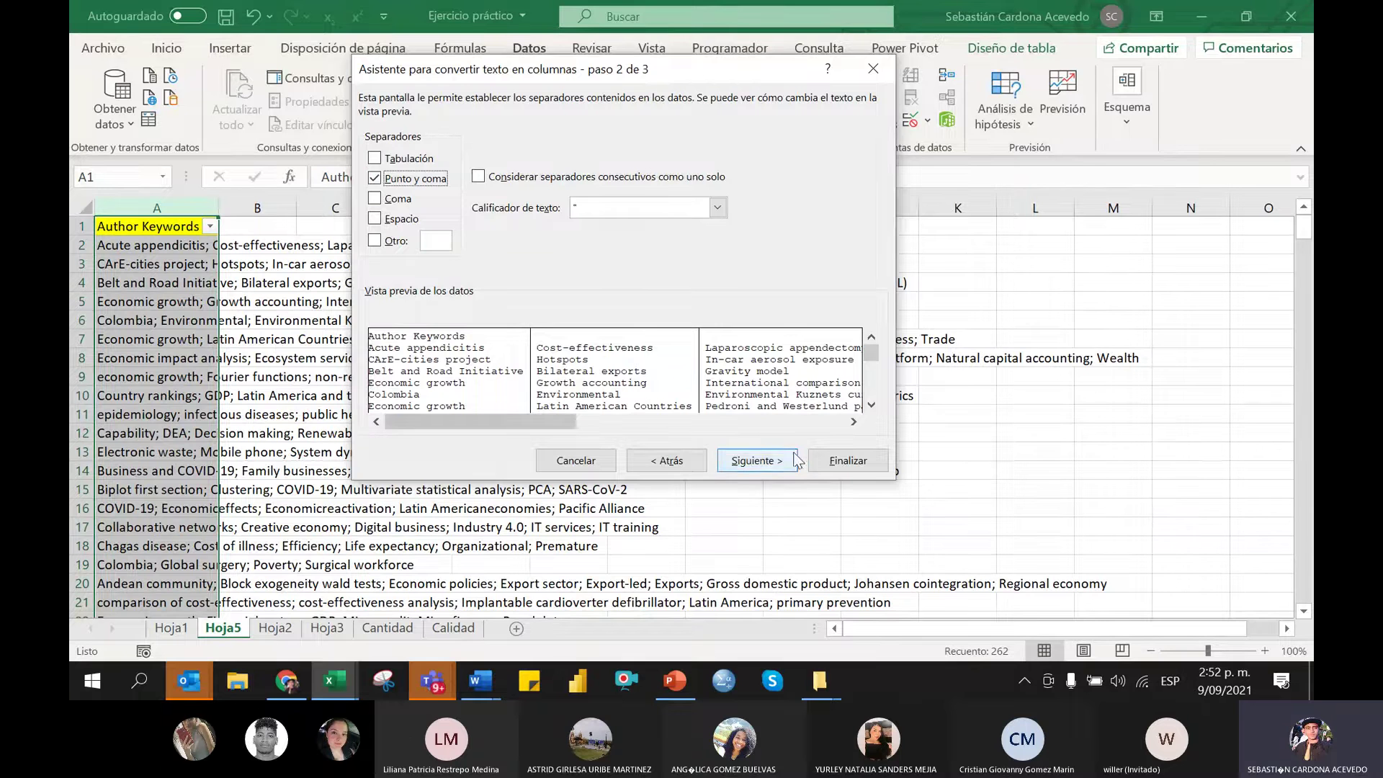
{"action": "left_click", "coordinate": [834, 456]}
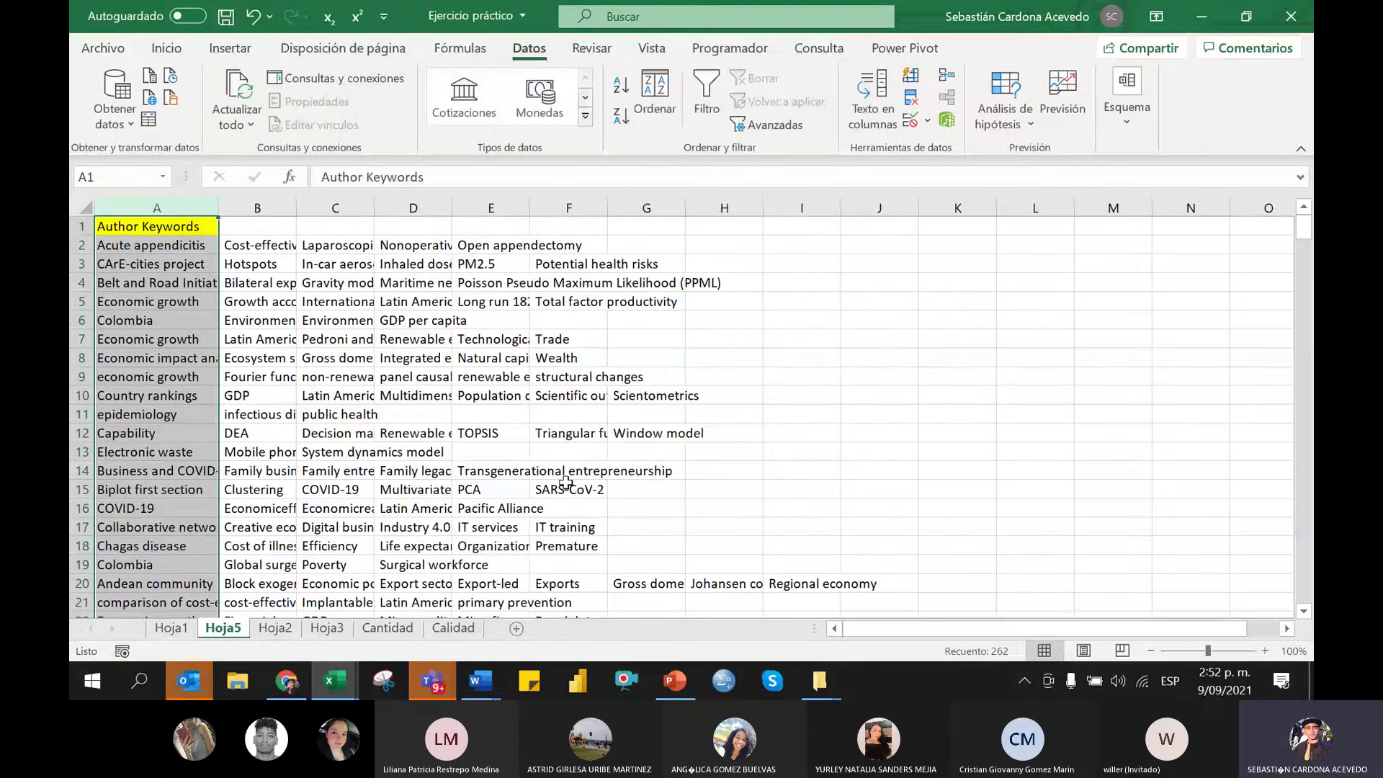
Look over the keywords split across the columns of Hoja5 and return to the first rows
{"action": "left_click_drag", "start_coordinate": [115, 247], "coordinate": [797, 395]}
{"action": "scroll", "coordinate": [797, 396], "scroll_direction": "down", "scroll_amount": 5}
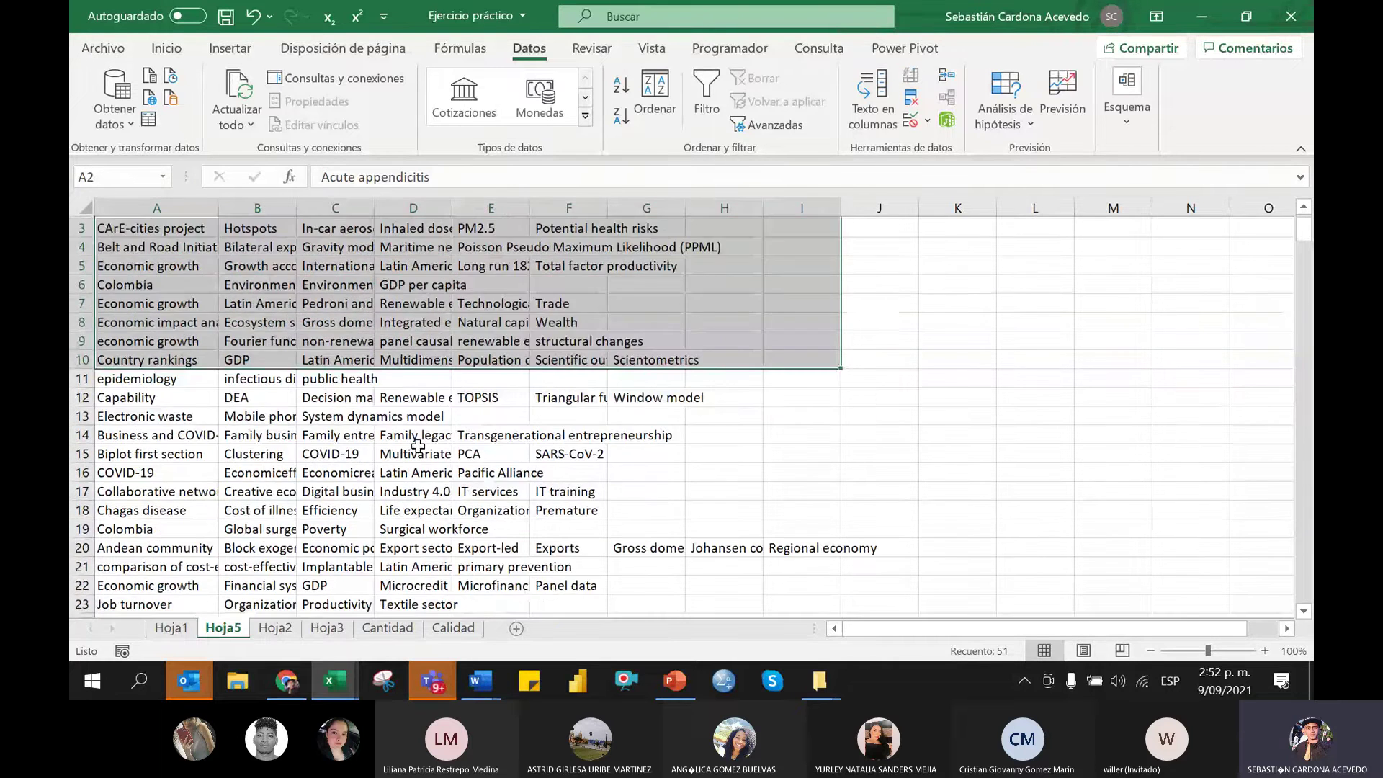
{"action": "scroll", "coordinate": [378, 432], "scroll_direction": "down", "scroll_amount": 4}
{"action": "scroll", "coordinate": [378, 432], "scroll_direction": "up", "scroll_amount": 5}
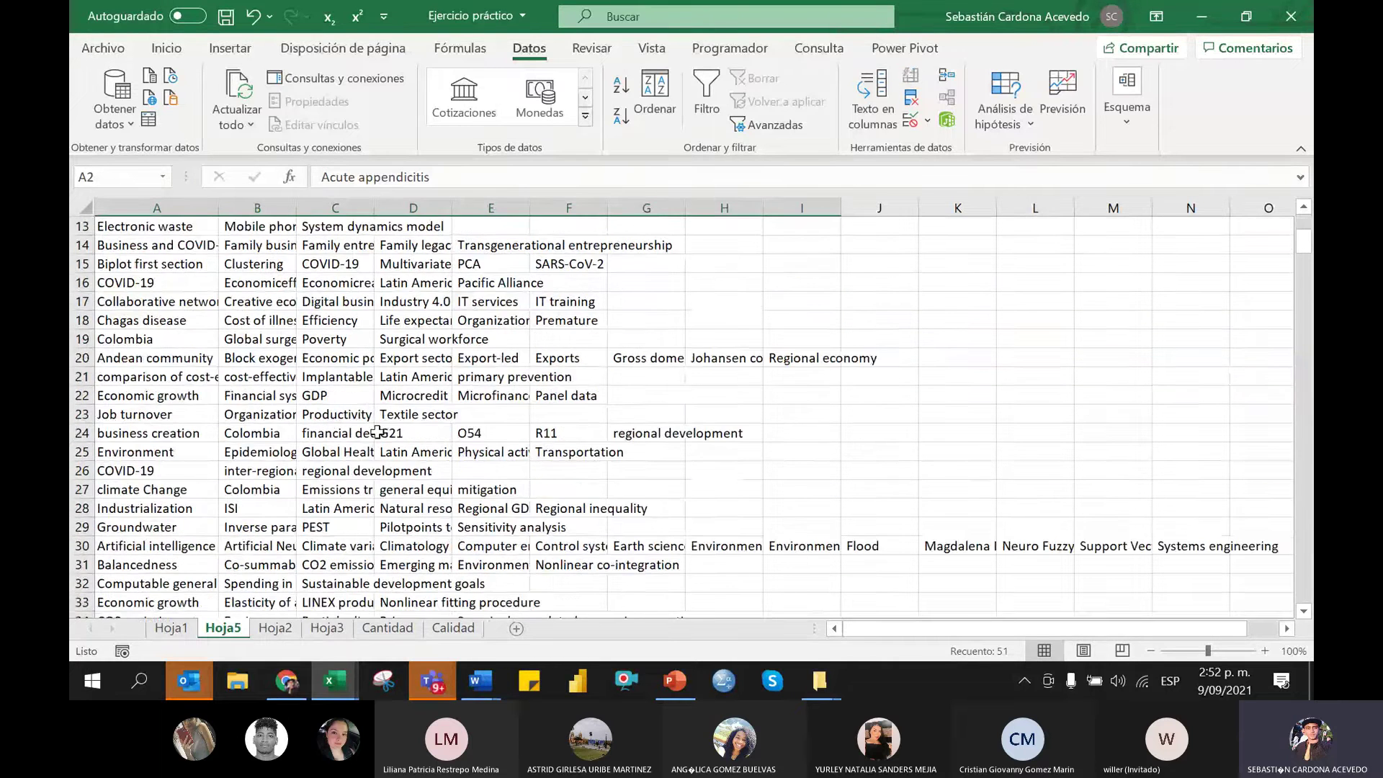
{"action": "scroll", "coordinate": [378, 432], "scroll_direction": "up", "scroll_amount": 4}
{"action": "left_click", "coordinate": [312, 375]}
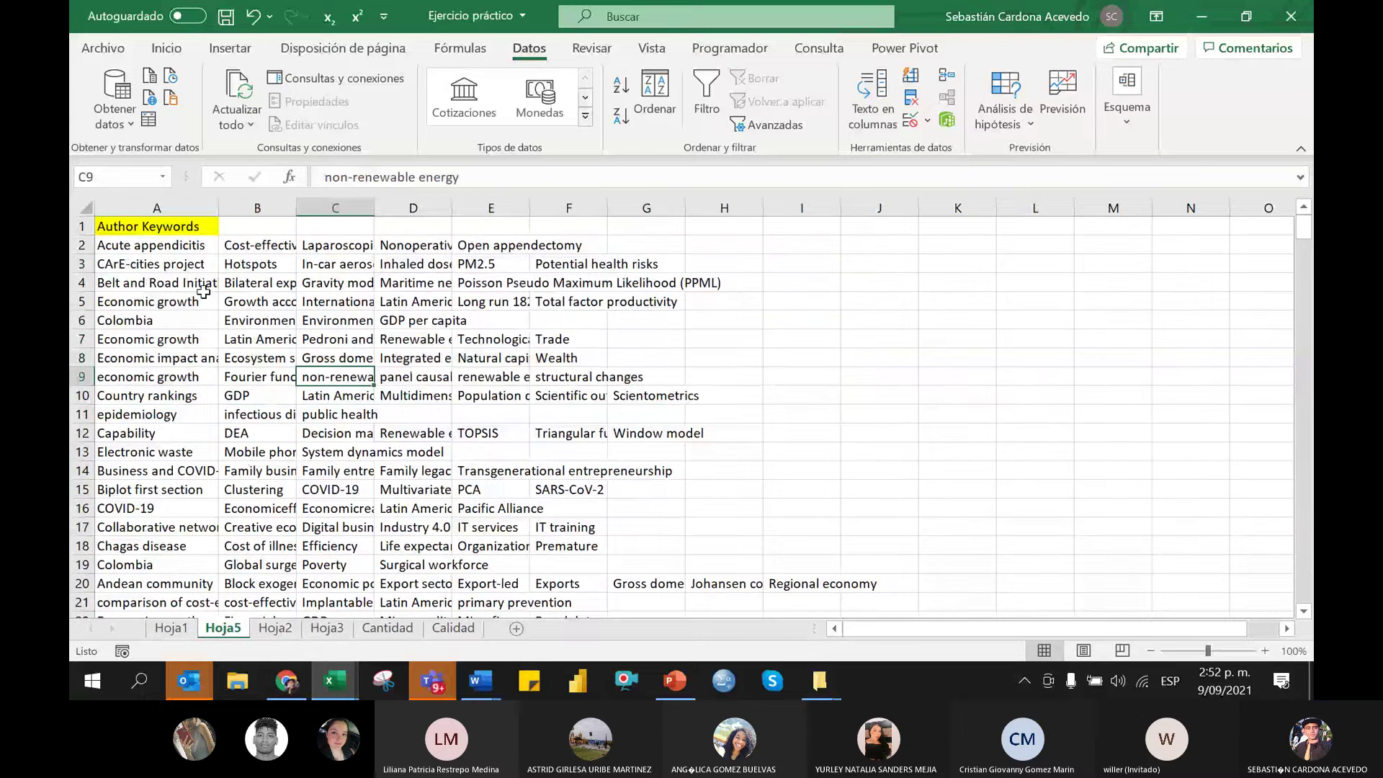
Copy the split keywords in A2:M262 of Hoja5, leaving out the header row
{"action": "left_click", "coordinate": [175, 245]}
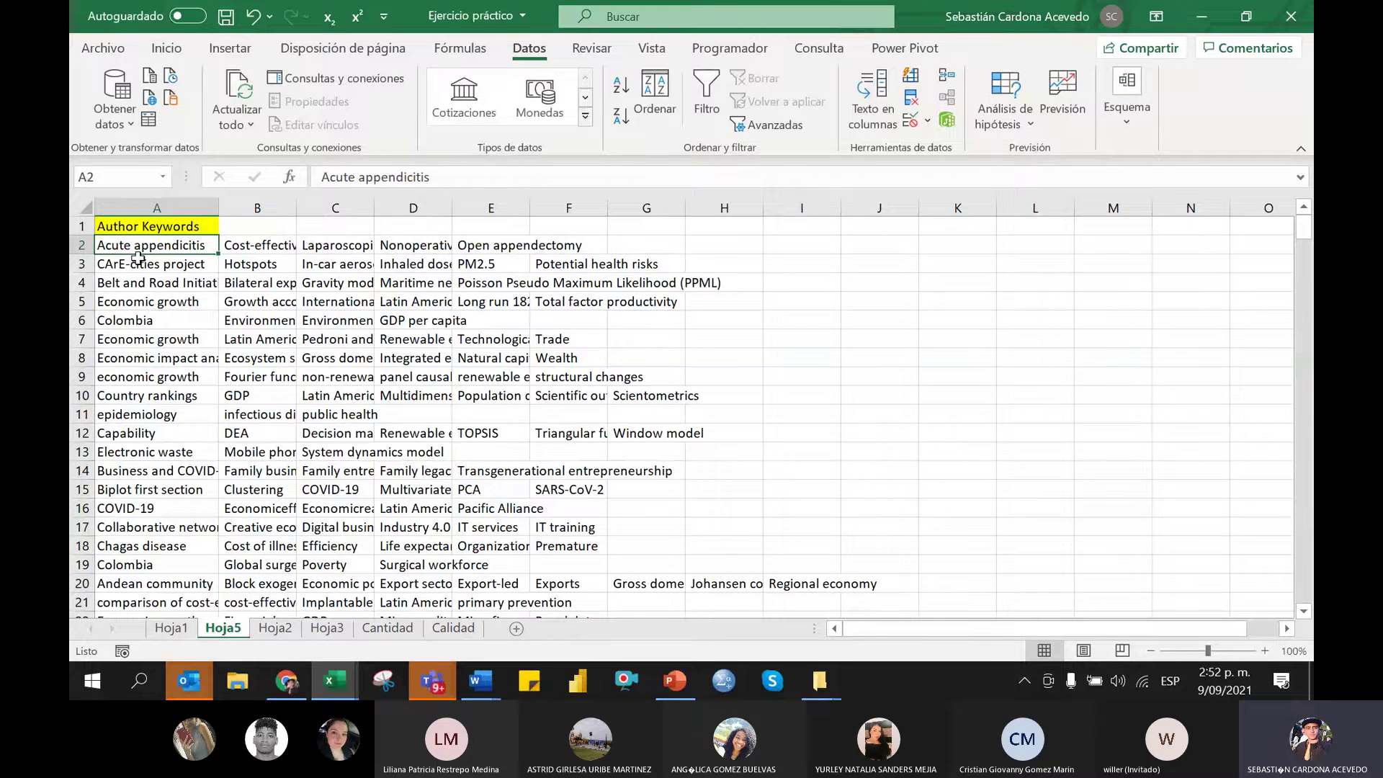
{"action": "key", "text": "shift+Right"}
{"action": "key", "text": "shift+Right"}
{"action": "key", "text": "shift+Right"}
{"action": "key", "text": "shift+Right"}
{"action": "key", "text": "shift+Right"}
{"action": "key", "text": "shift+Right"}
{"action": "key", "text": "shift+Right"}
{"action": "key", "text": "shift+Right"}
{"action": "key", "text": "shift+Right"}
{"action": "key", "text": "shift+Right"}
{"action": "key", "text": "shift+Right"}
{"action": "key", "text": "shift+Right"}
{"action": "key", "text": "shift+Right"}
{"action": "key", "text": "shift+Right"}
{"action": "key", "text": "shift+Right"}
{"action": "key", "text": "shift+Right"}
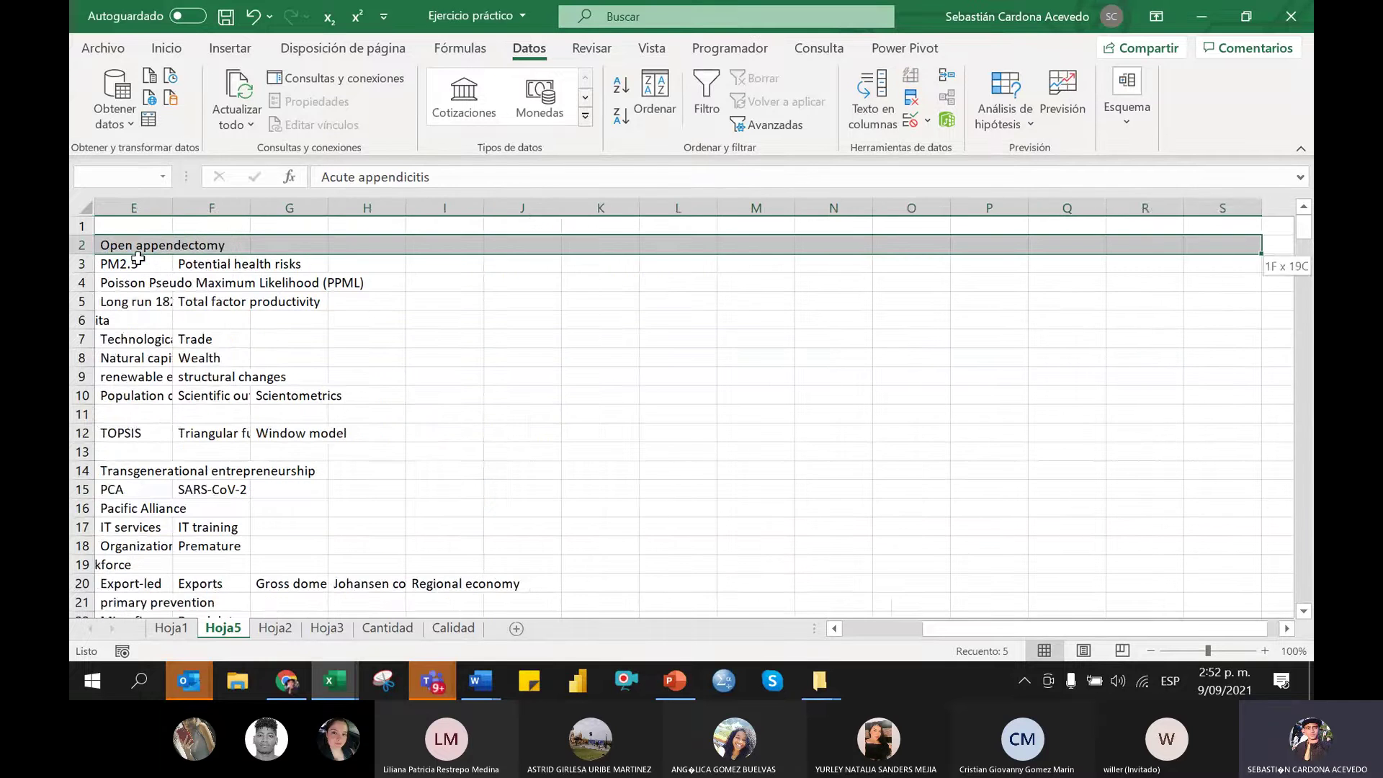
{"action": "key", "text": "ctrl+shift+Down"}
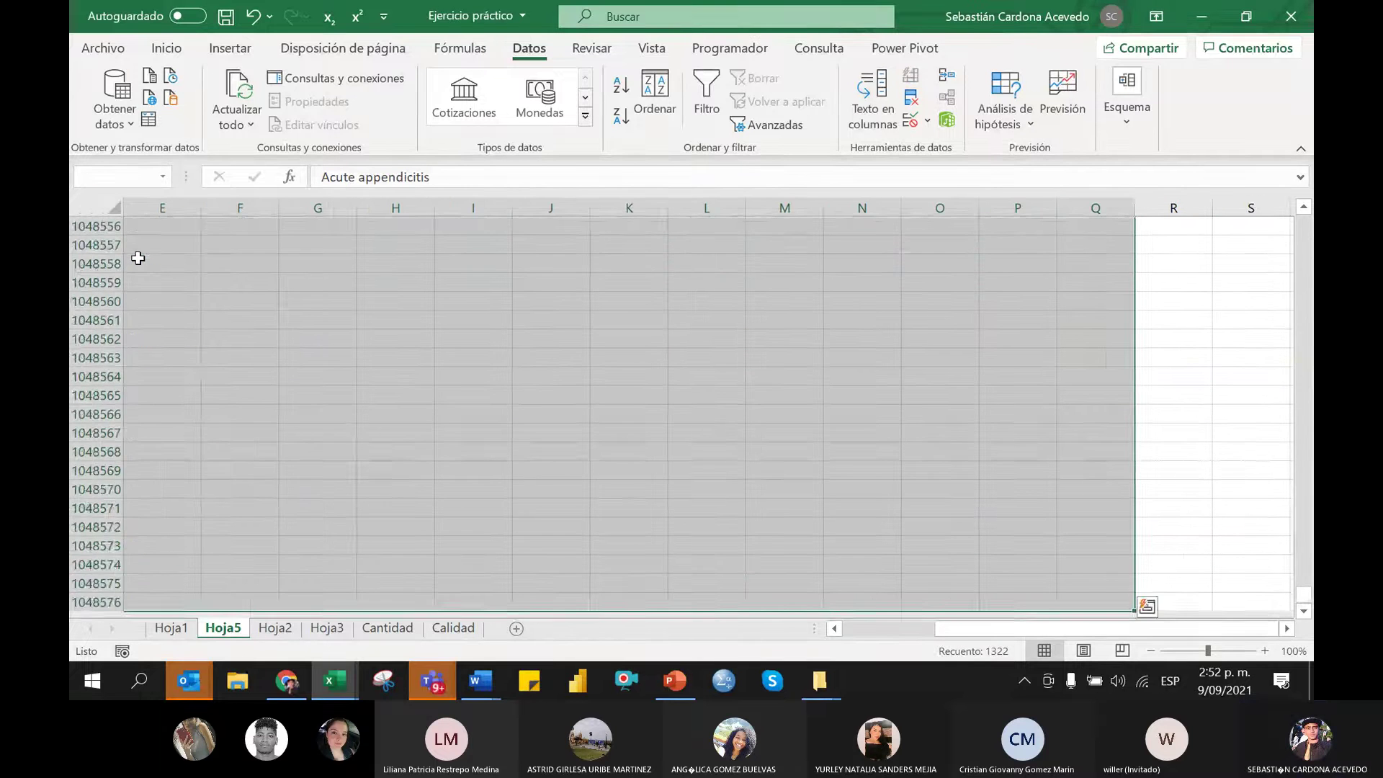
{"action": "key", "text": "ctrl+shift+Up"}
{"action": "key", "text": "shift+Left"}
{"action": "key", "text": "shift+Left"}
{"action": "key", "text": "shift+Left"}
{"action": "key", "text": "shift+Left"}
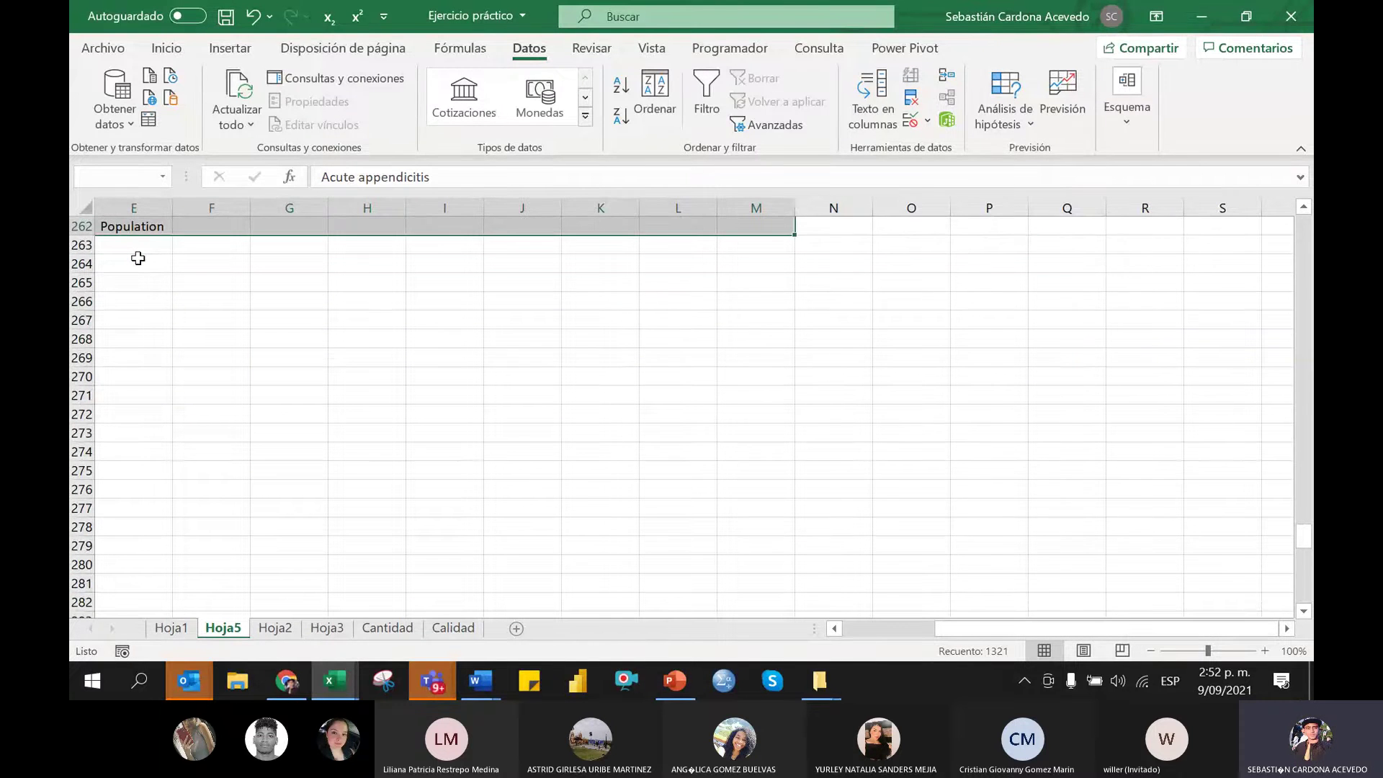
{"action": "scroll", "coordinate": [97, 416], "scroll_direction": "up", "scroll_amount": 5}
{"action": "scroll", "coordinate": [403, 383], "scroll_direction": "up", "scroll_amount": 20}
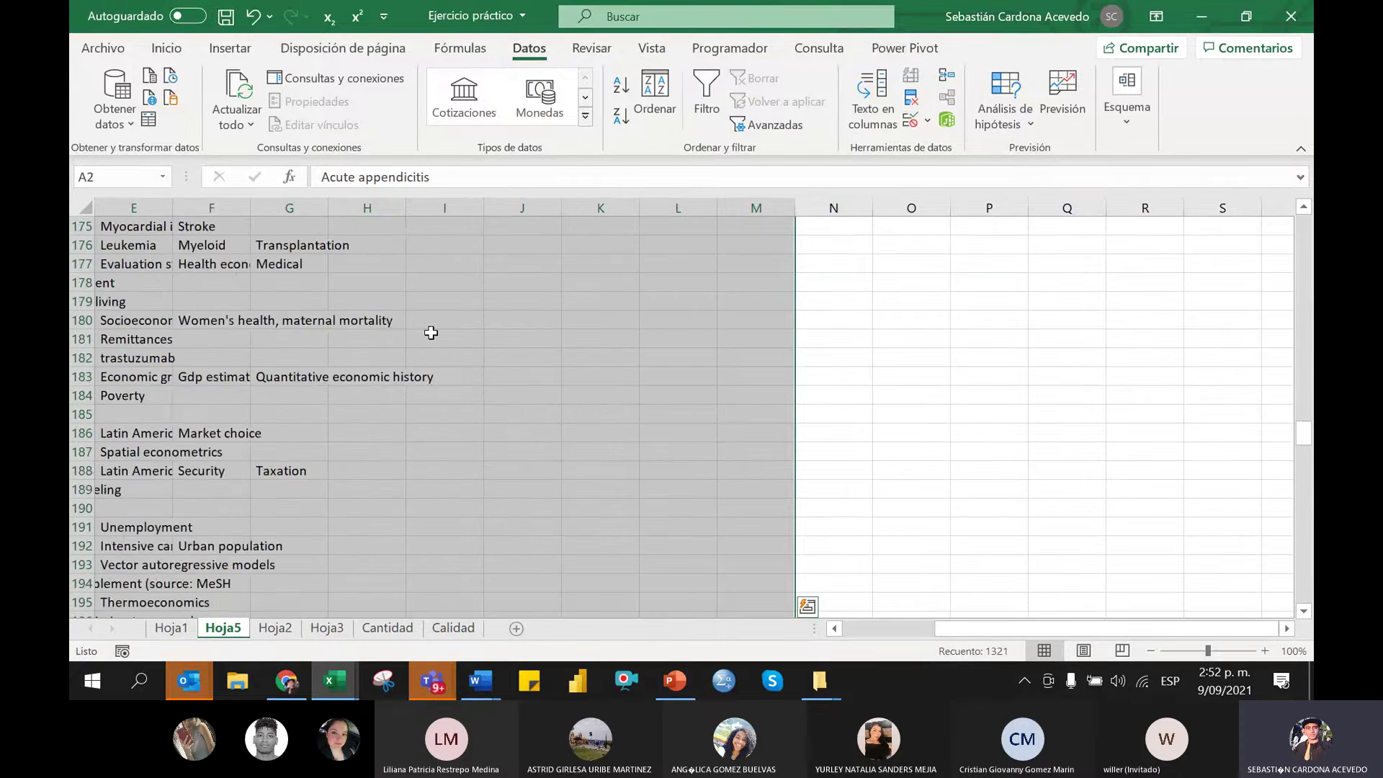
{"action": "key", "text": "ctrl+c"}
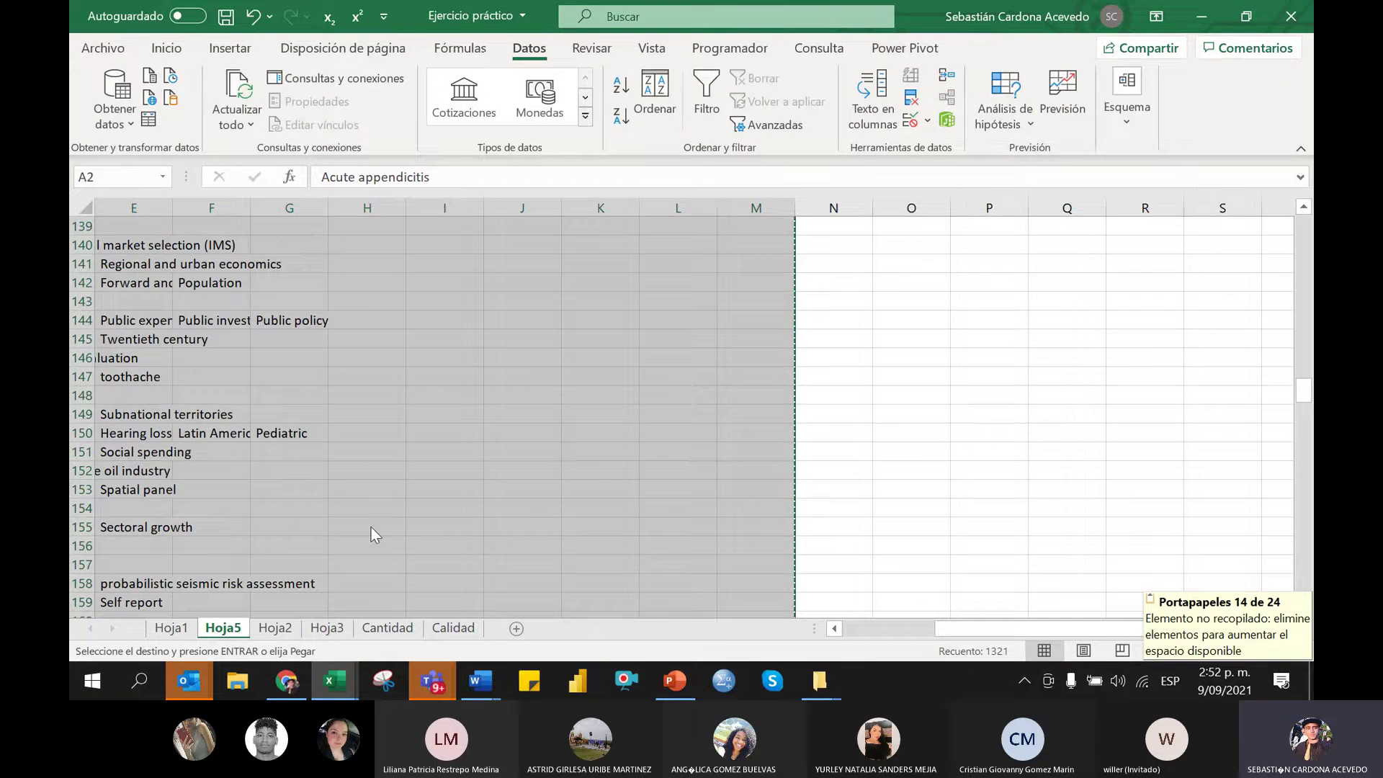
Switch to the MACRO LIMPIA afiliacion workbook and paste the copied keywords at cell A2 of the Columnas autores sheet
{"action": "key", "text": "alt+Tab"}
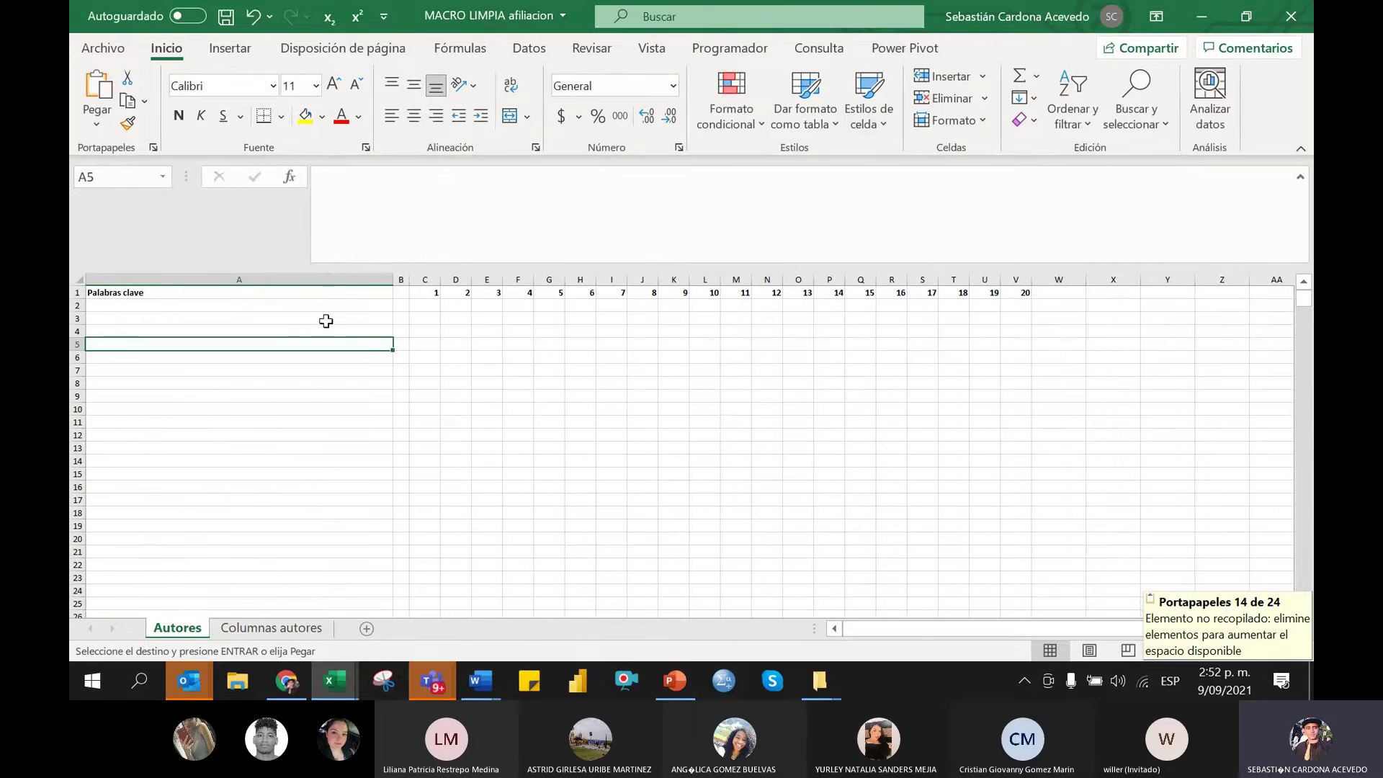
{"action": "left_click", "coordinate": [239, 301]}
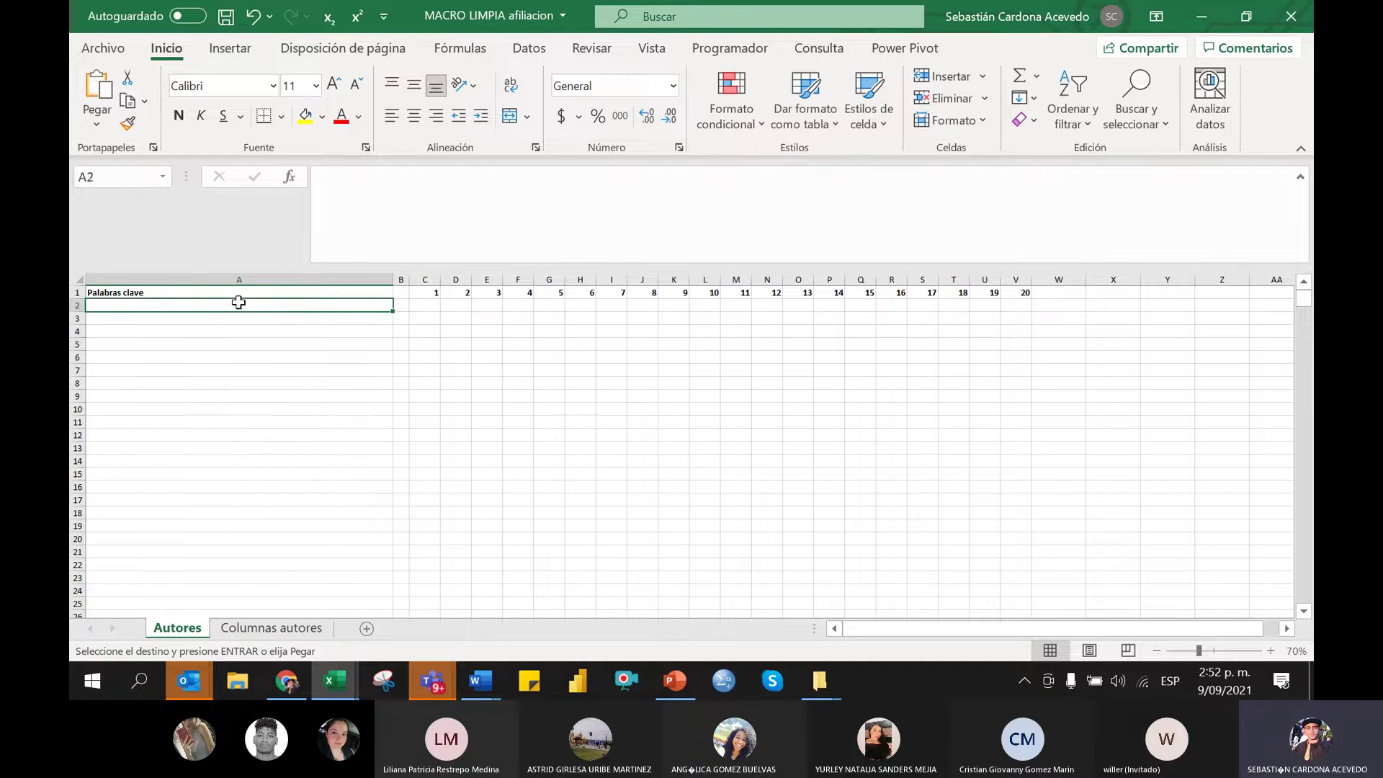
{"action": "left_click", "coordinate": [112, 293]}
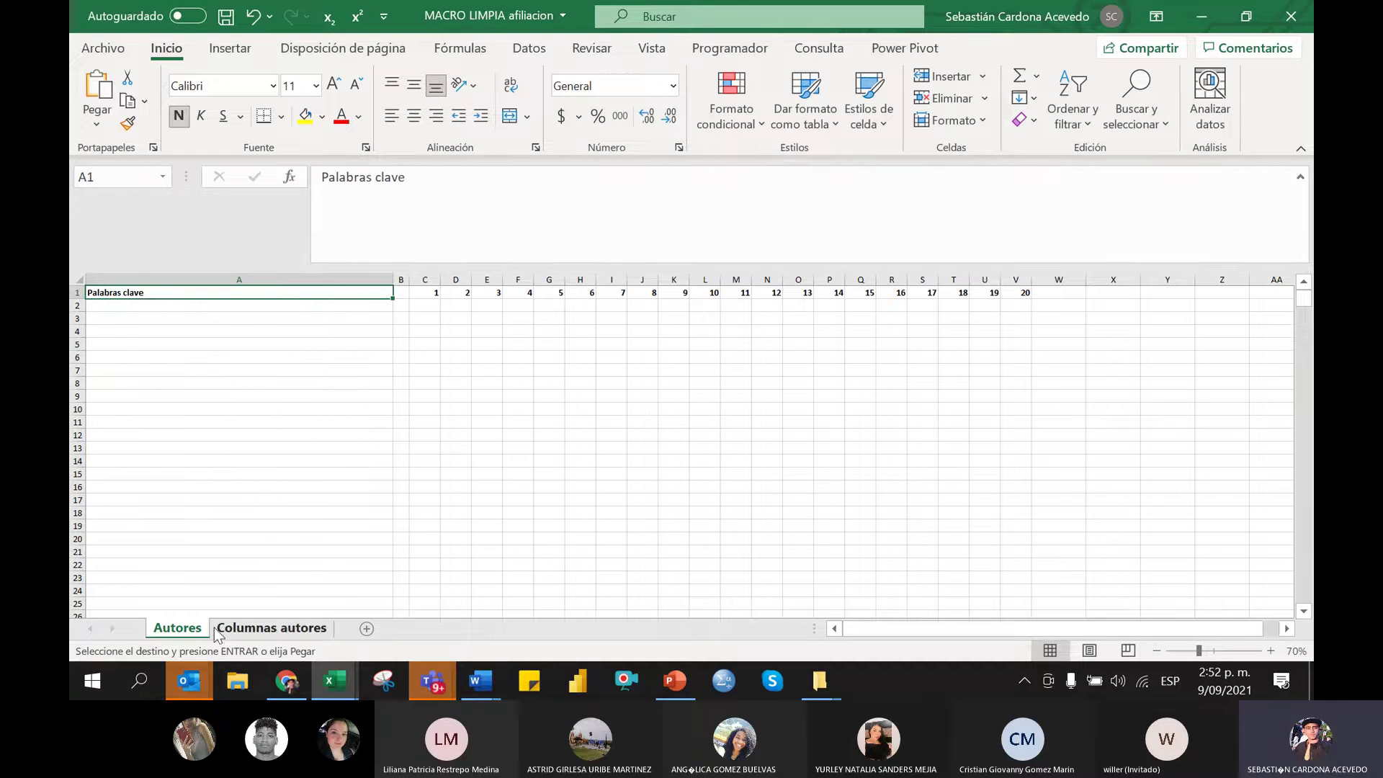
{"action": "left_click", "coordinate": [295, 627]}
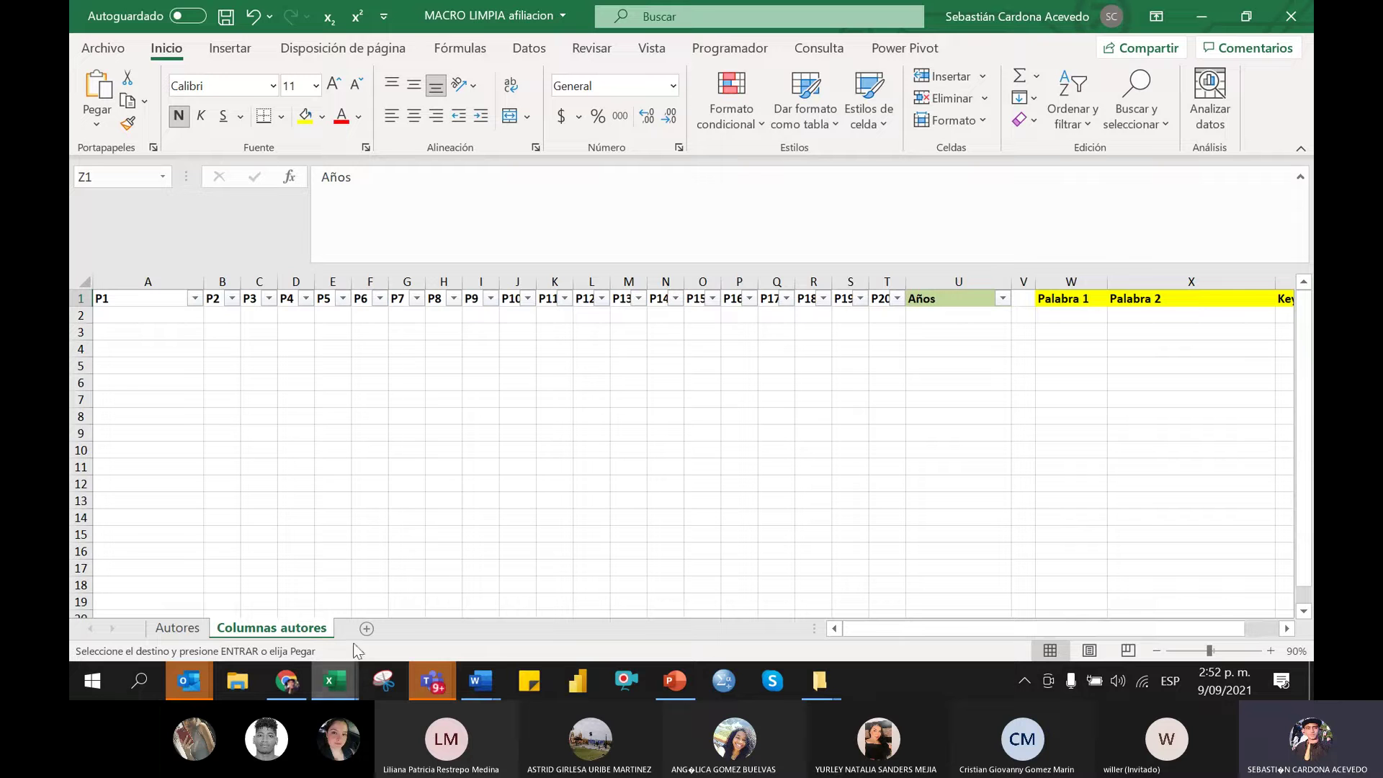
{"action": "left_click", "coordinate": [173, 317]}
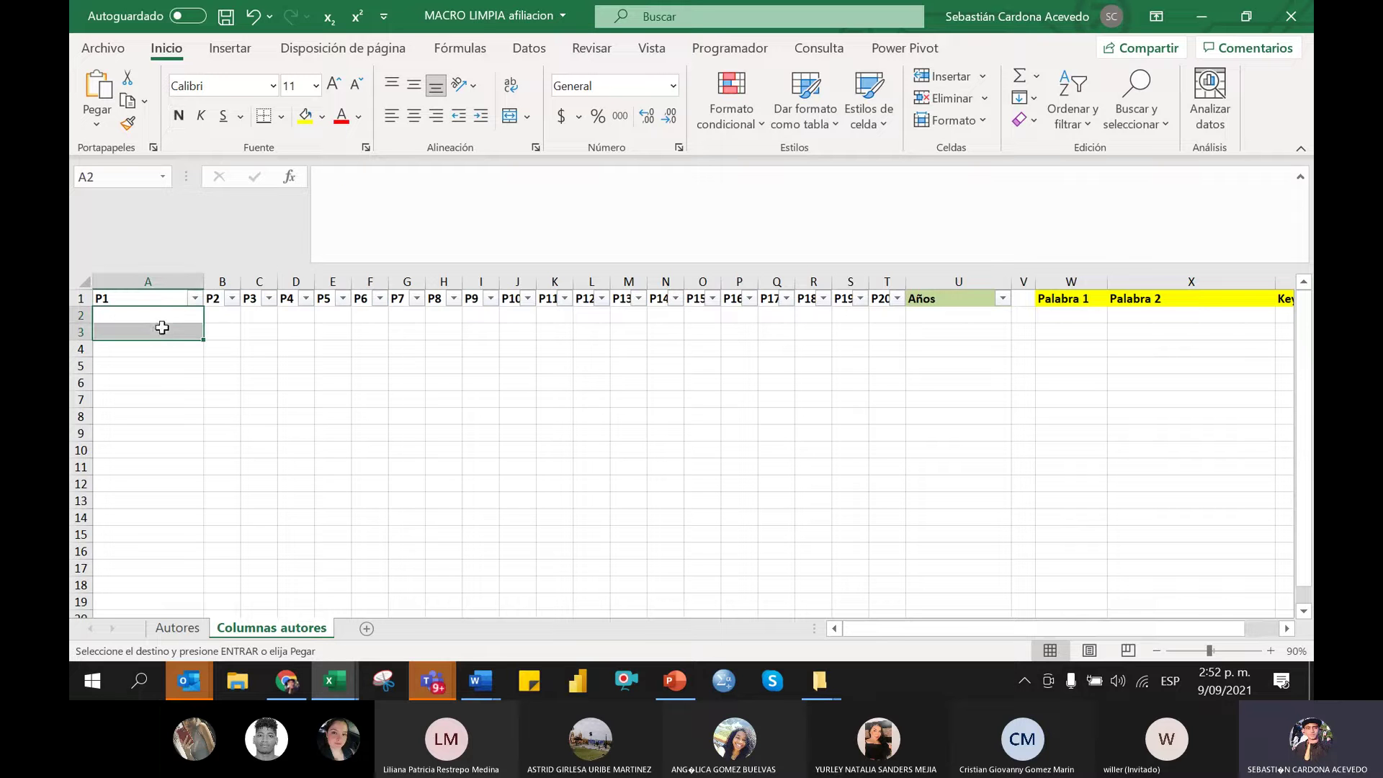
{"action": "key", "text": "ctrl+v"}
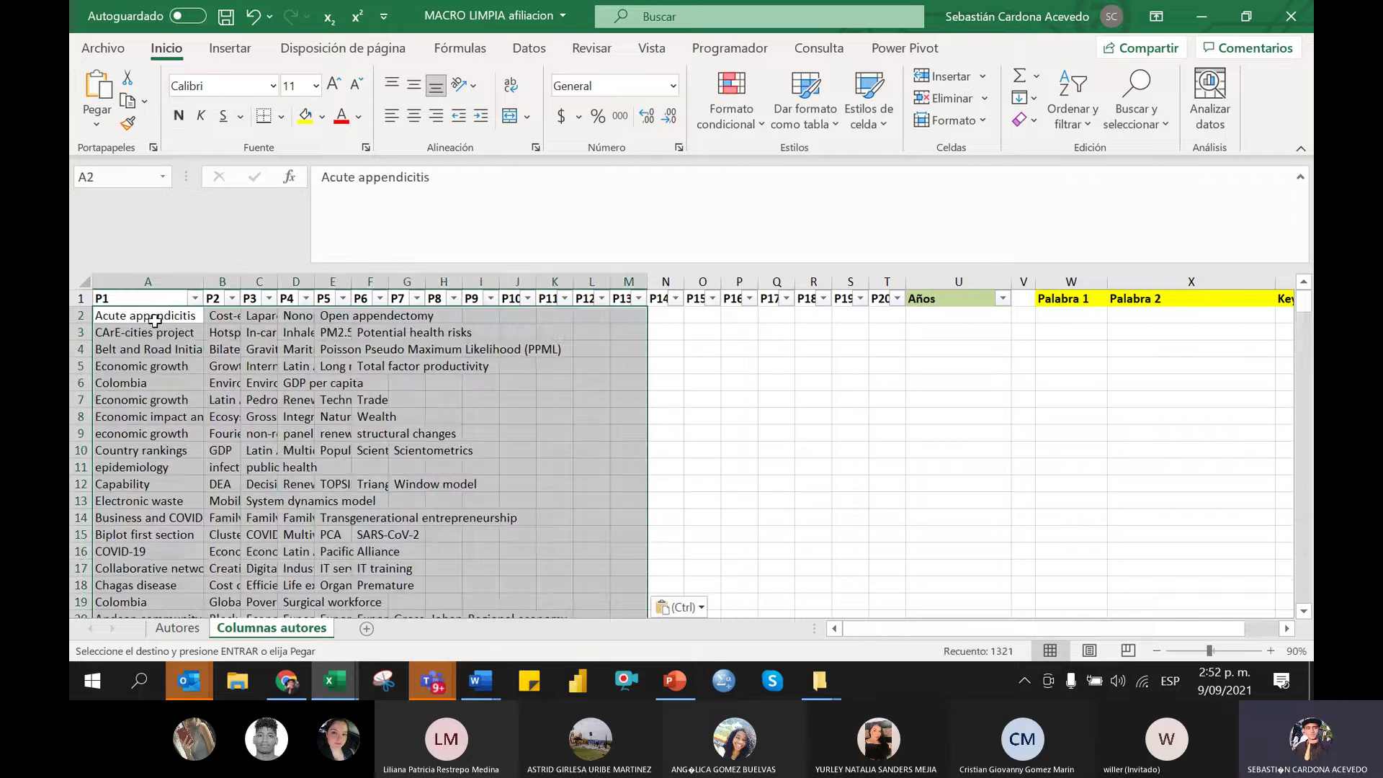
{"action": "scroll", "coordinate": [965, 383], "scroll_direction": "down", "scroll_amount": 12}
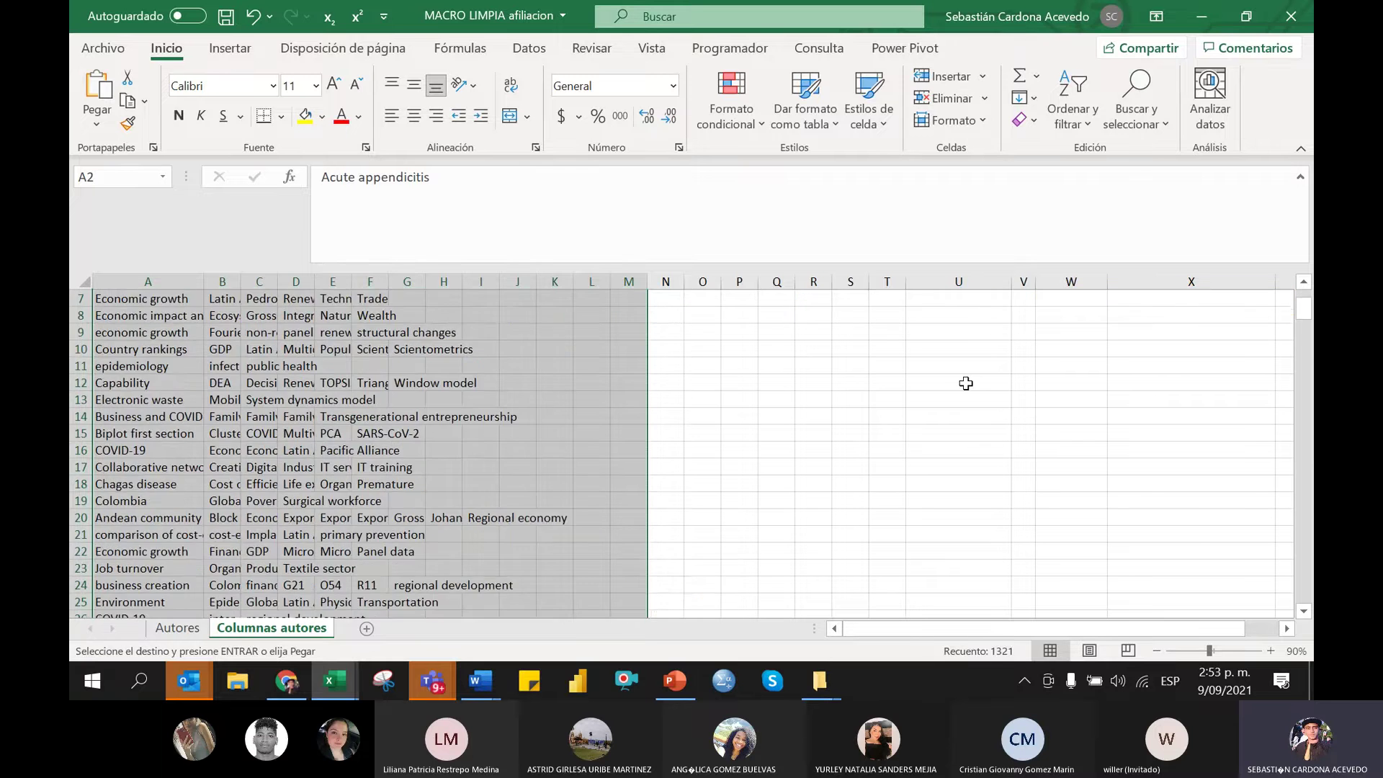
{"action": "scroll", "coordinate": [742, 461], "scroll_direction": "up", "scroll_amount": 12}
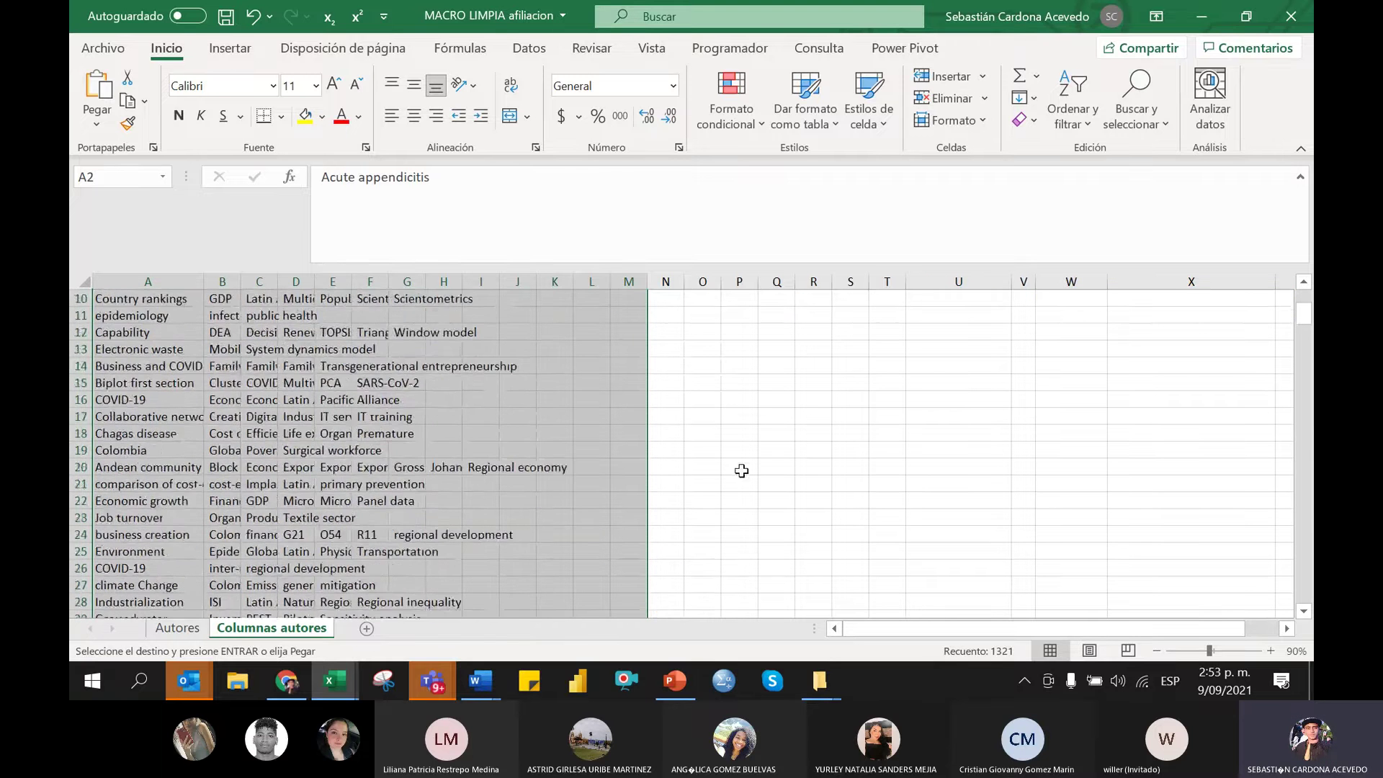
{"action": "left_click_drag", "start_coordinate": [741, 482], "coordinate": [741, 500]}
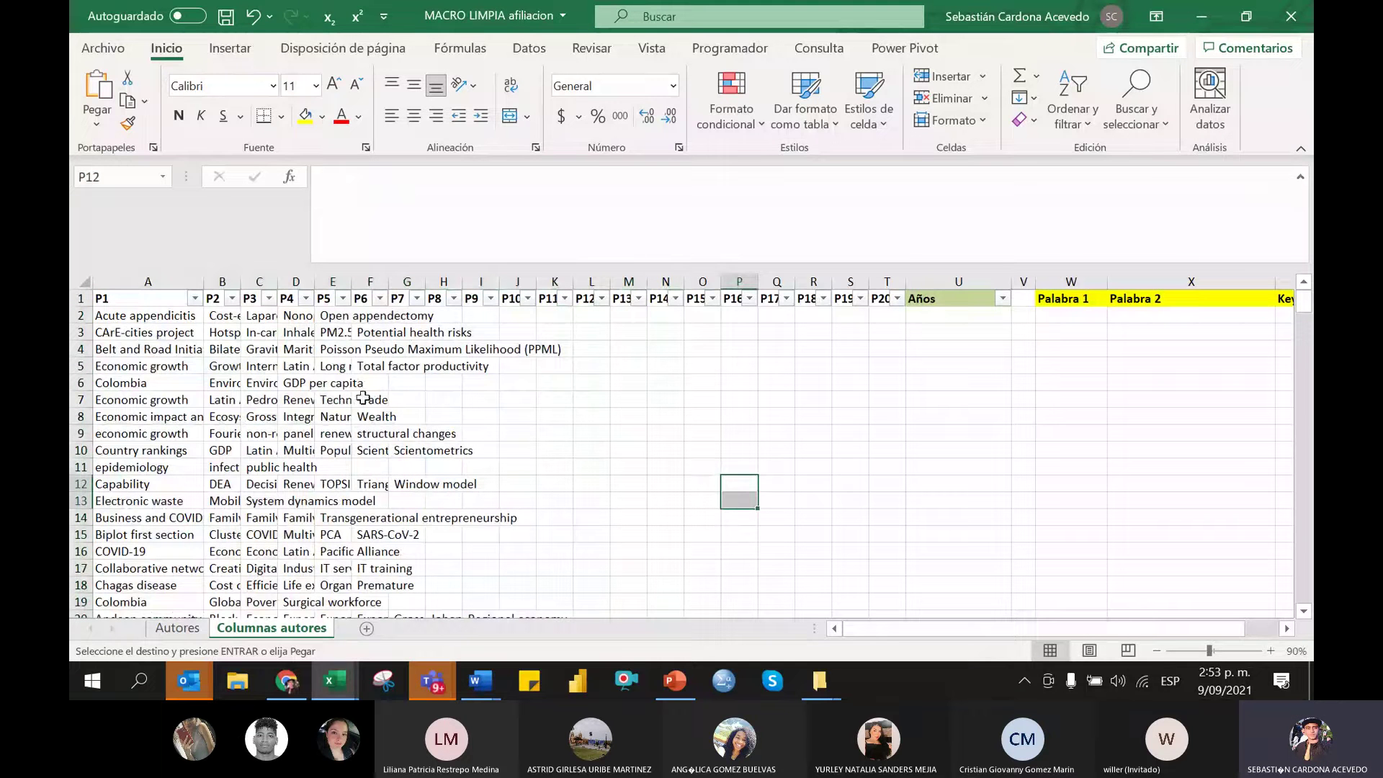
Run the Hoja6.columnas macro on the pasted keywords in the Columnas autores sheet
{"action": "left_click", "coordinate": [119, 332]}
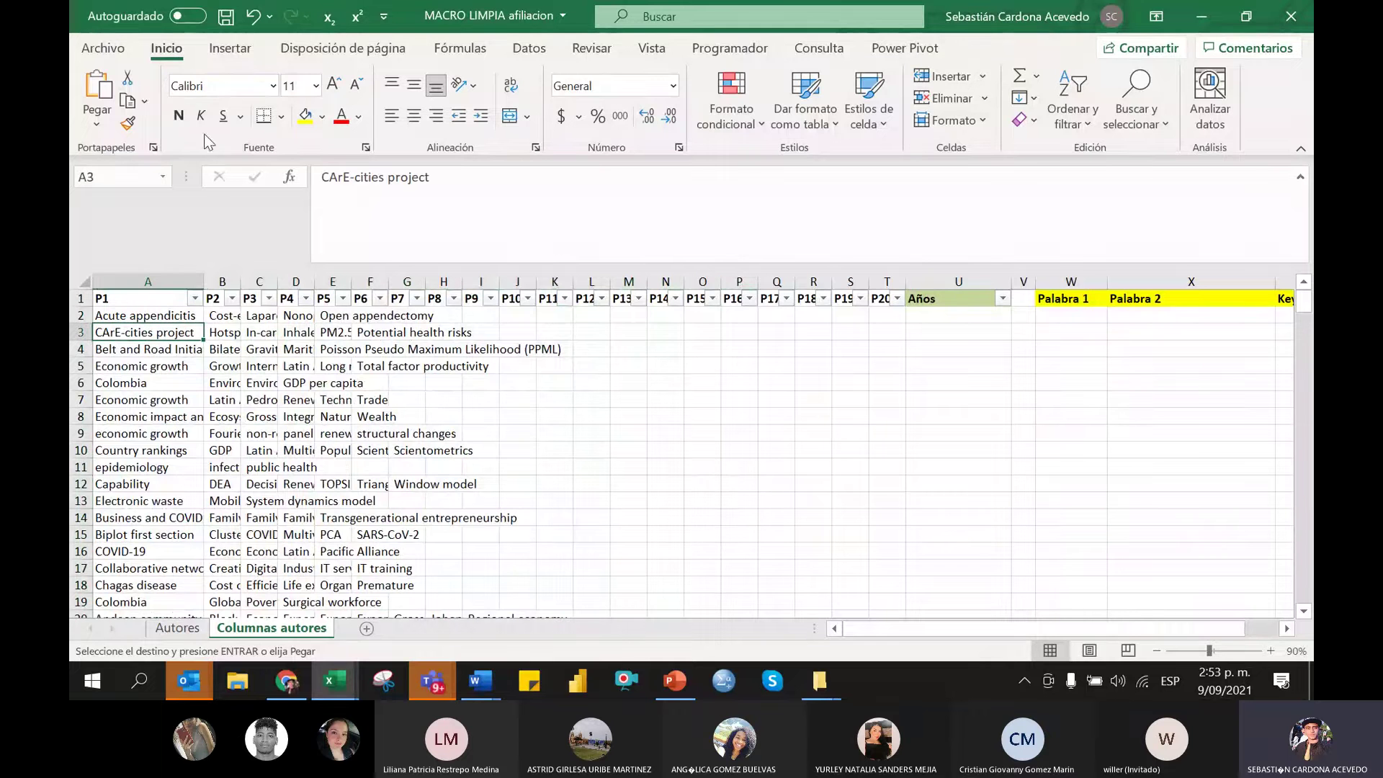
{"action": "left_click", "coordinate": [735, 48]}
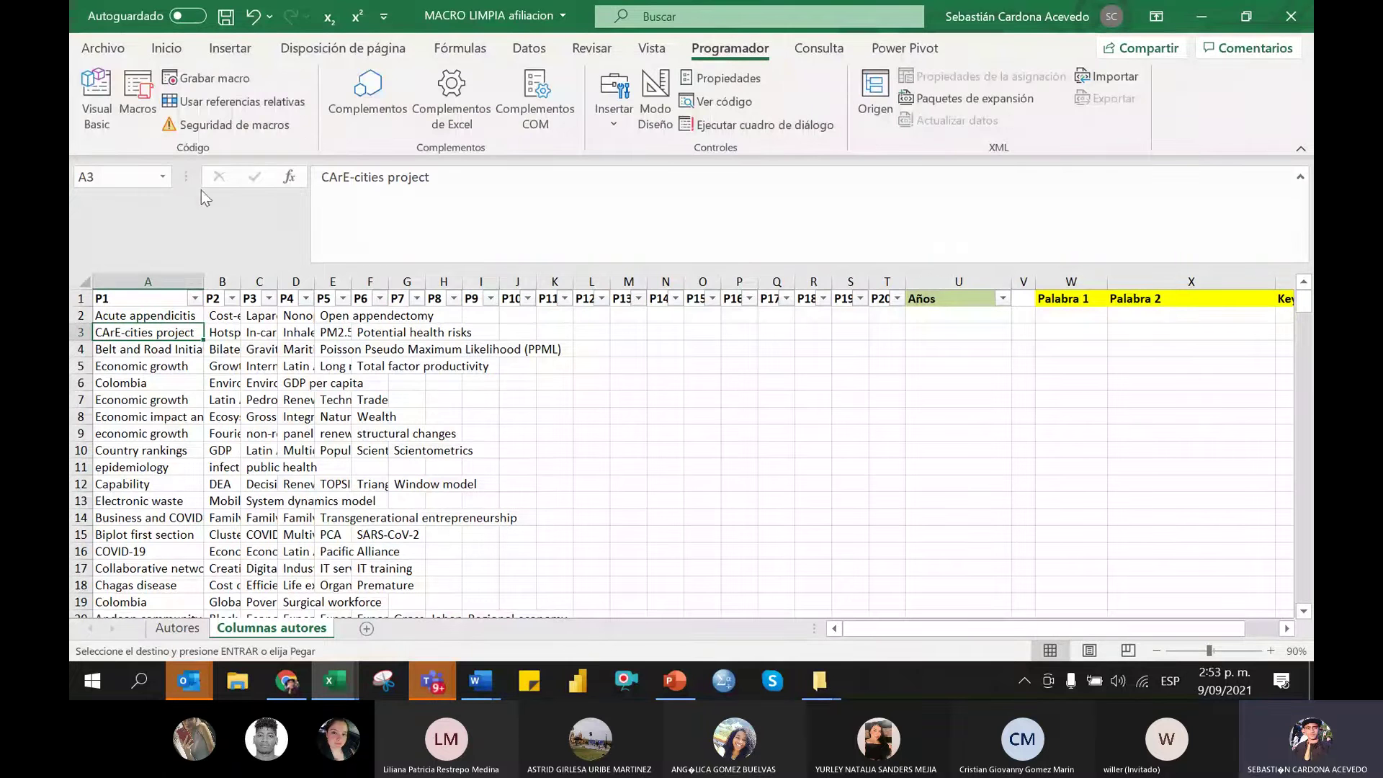
{"action": "left_click", "coordinate": [133, 115]}
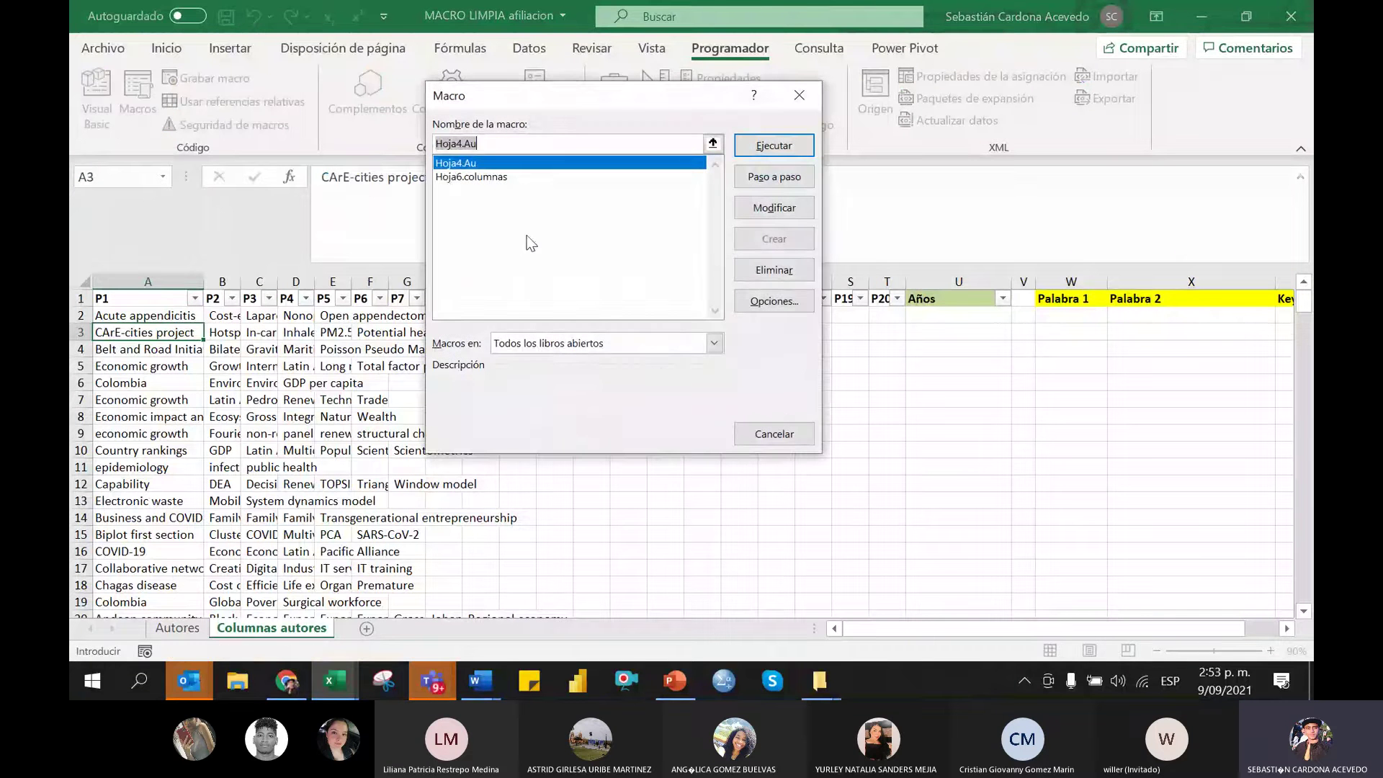
{"action": "left_click", "coordinate": [446, 178]}
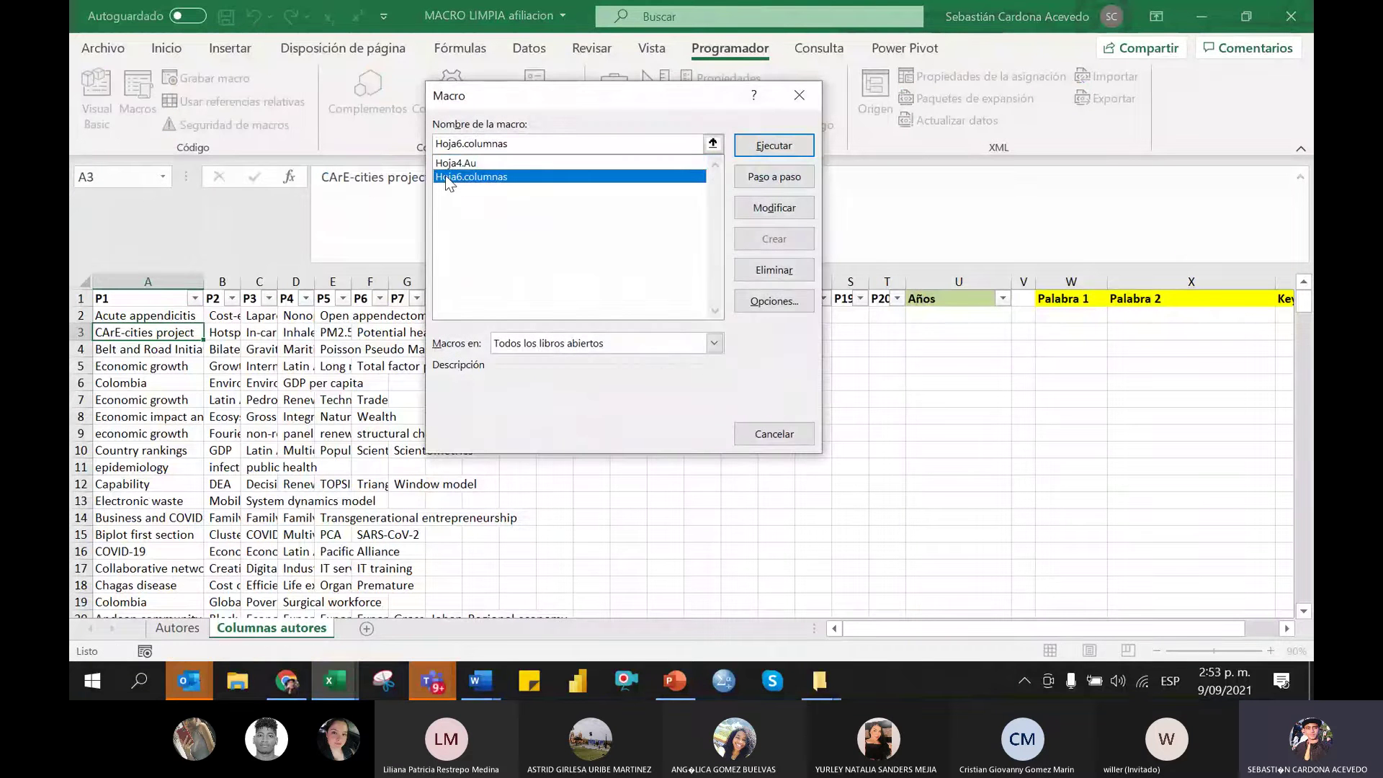
{"action": "left_click", "coordinate": [774, 145]}
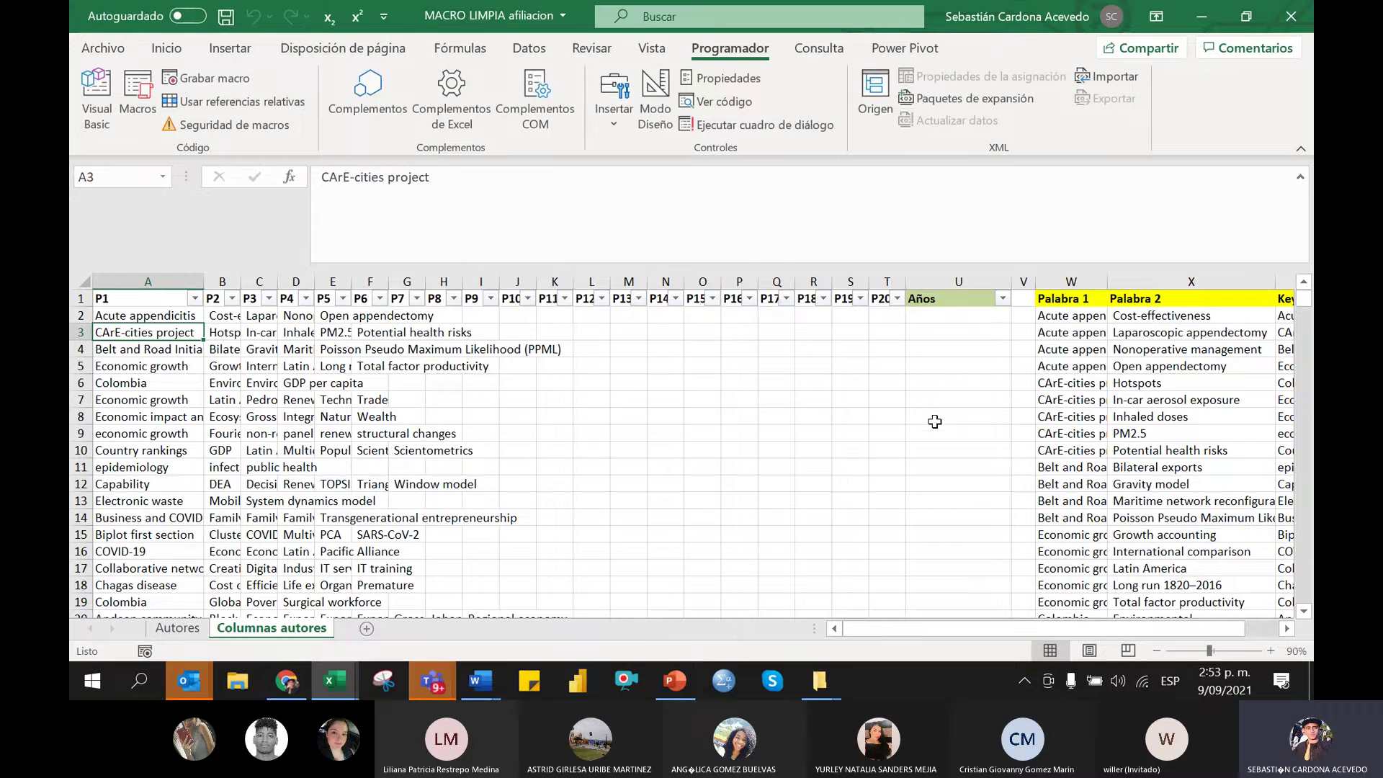
Examine the macro's output in the Palabra 1, Palabra 2 and Keywords columns
{"action": "scroll", "coordinate": [935, 422], "scroll_direction": "down", "scroll_amount": 2}
{"action": "left_click_drag", "start_coordinate": [854, 630], "coordinate": [897, 625]}
{"action": "scroll", "coordinate": [1054, 517], "scroll_direction": "up", "scroll_amount": 2}
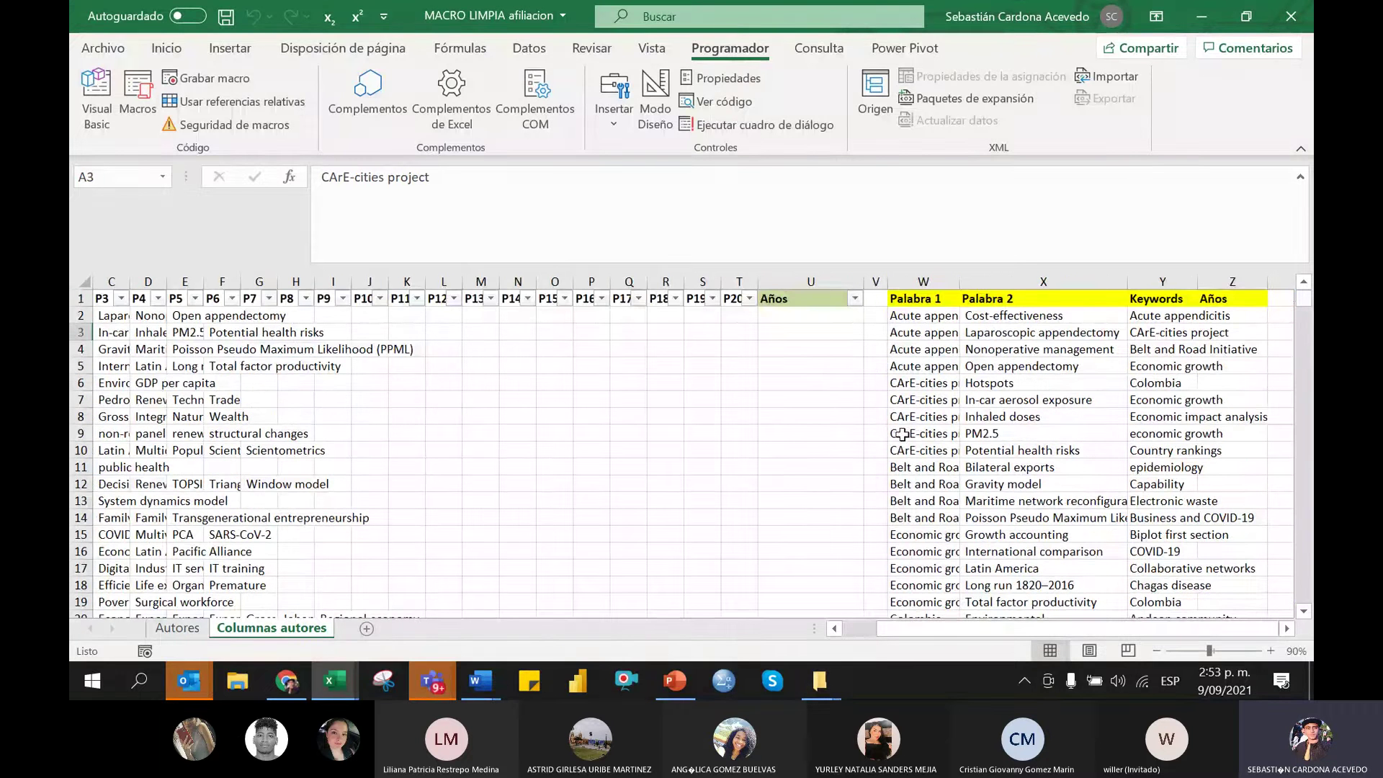
{"action": "left_click", "coordinate": [1154, 301]}
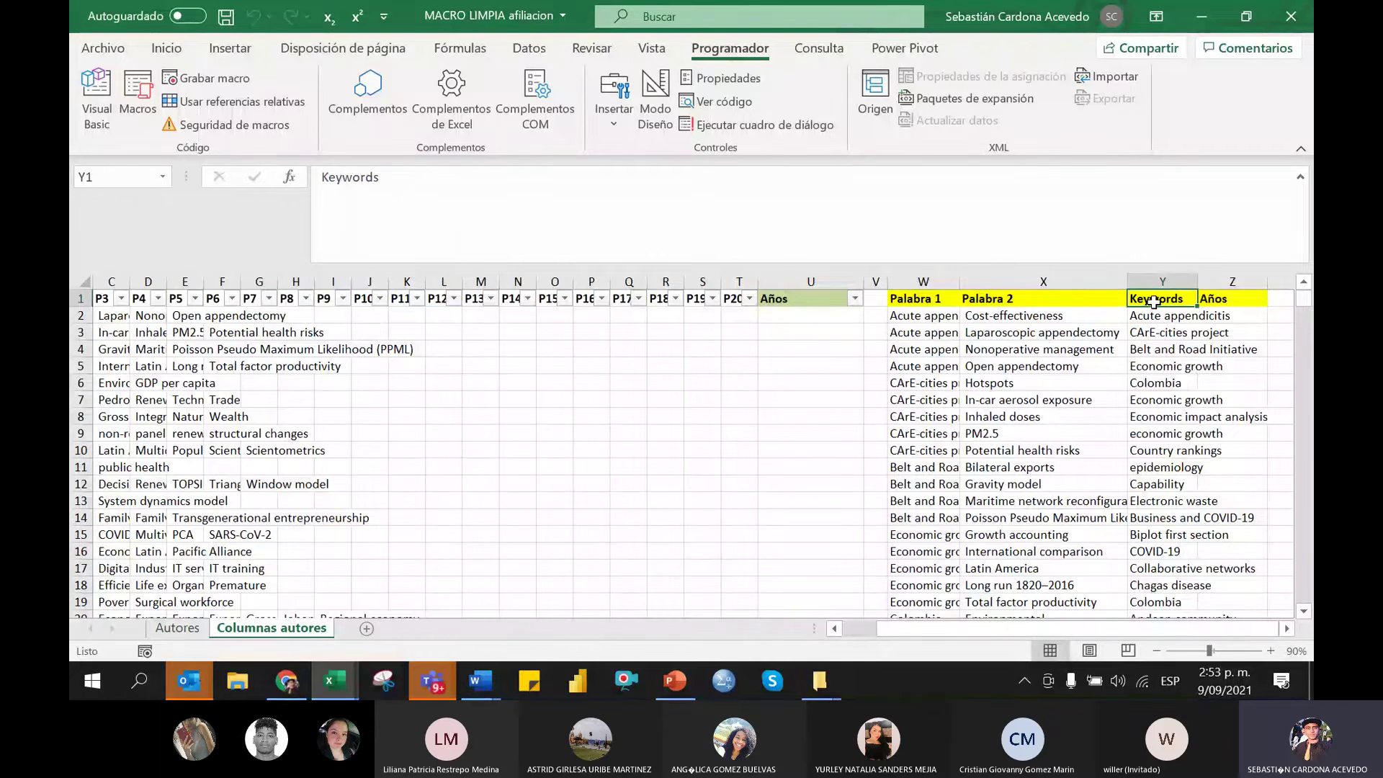
{"action": "scroll", "coordinate": [1179, 465], "scroll_direction": "down", "scroll_amount": 6}
{"action": "scroll", "coordinate": [1179, 464], "scroll_direction": "up", "scroll_amount": 2}
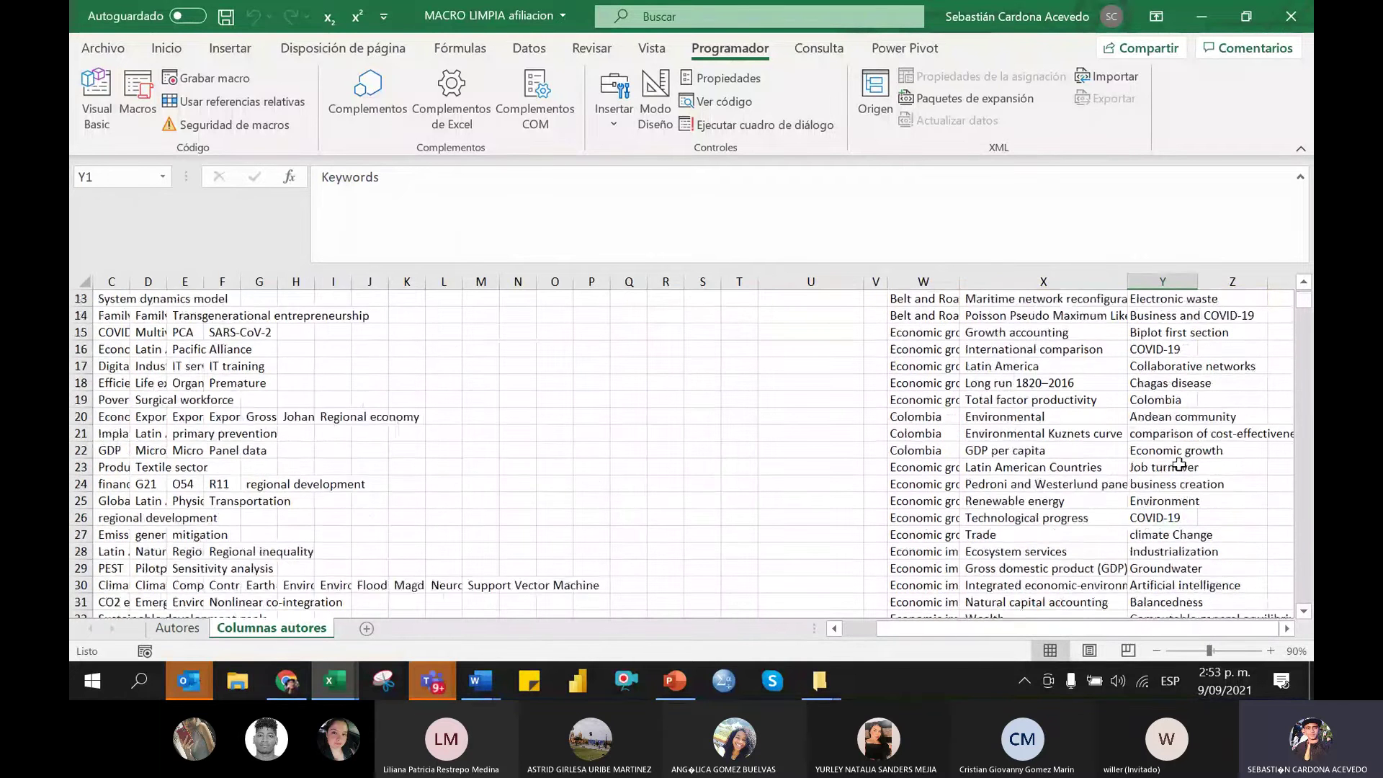
{"action": "scroll", "coordinate": [1180, 464], "scroll_direction": "up", "scroll_amount": 4}
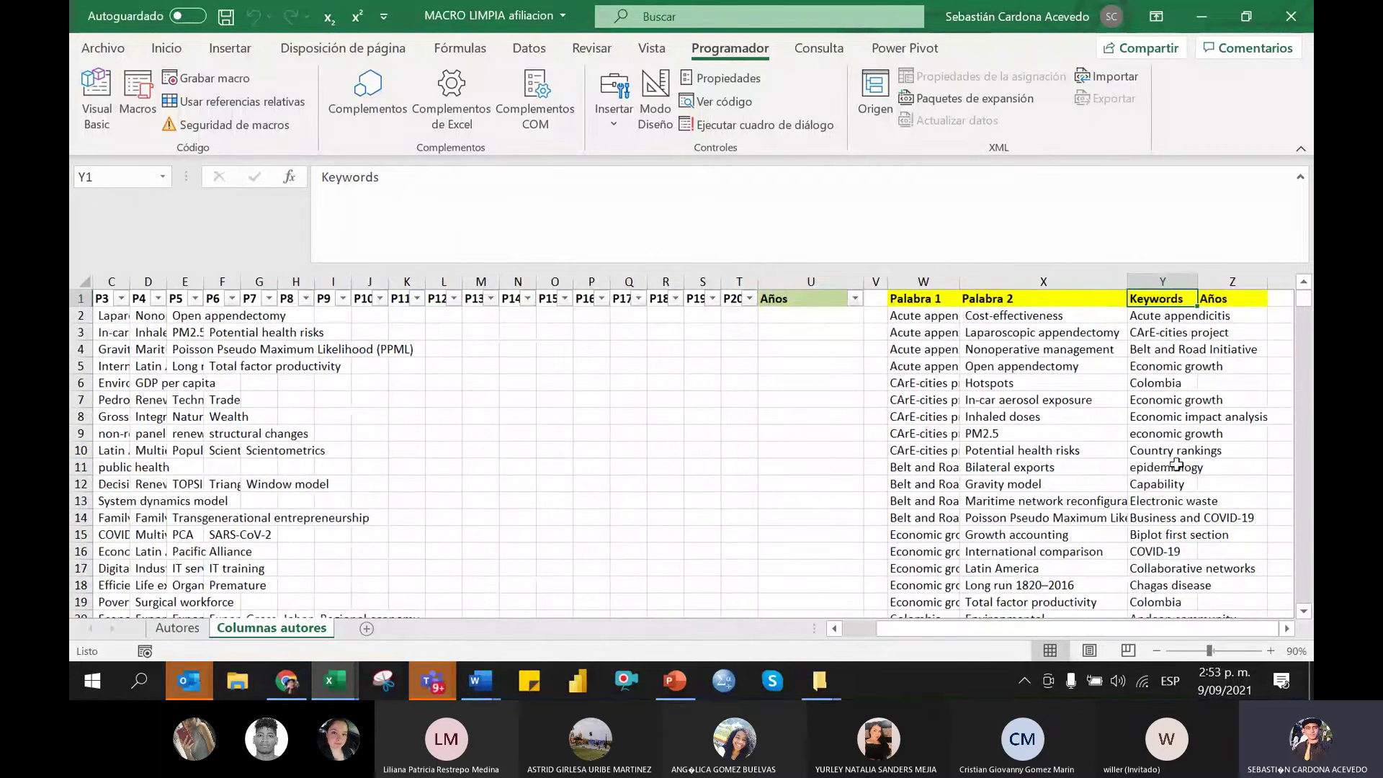
Copy the entire Keywords column of the Columnas autores sheet and switch to Hoja5 of the Ejercicio práctico workbook
{"action": "left_click", "coordinate": [1141, 327]}
{"action": "key", "text": "Up"}
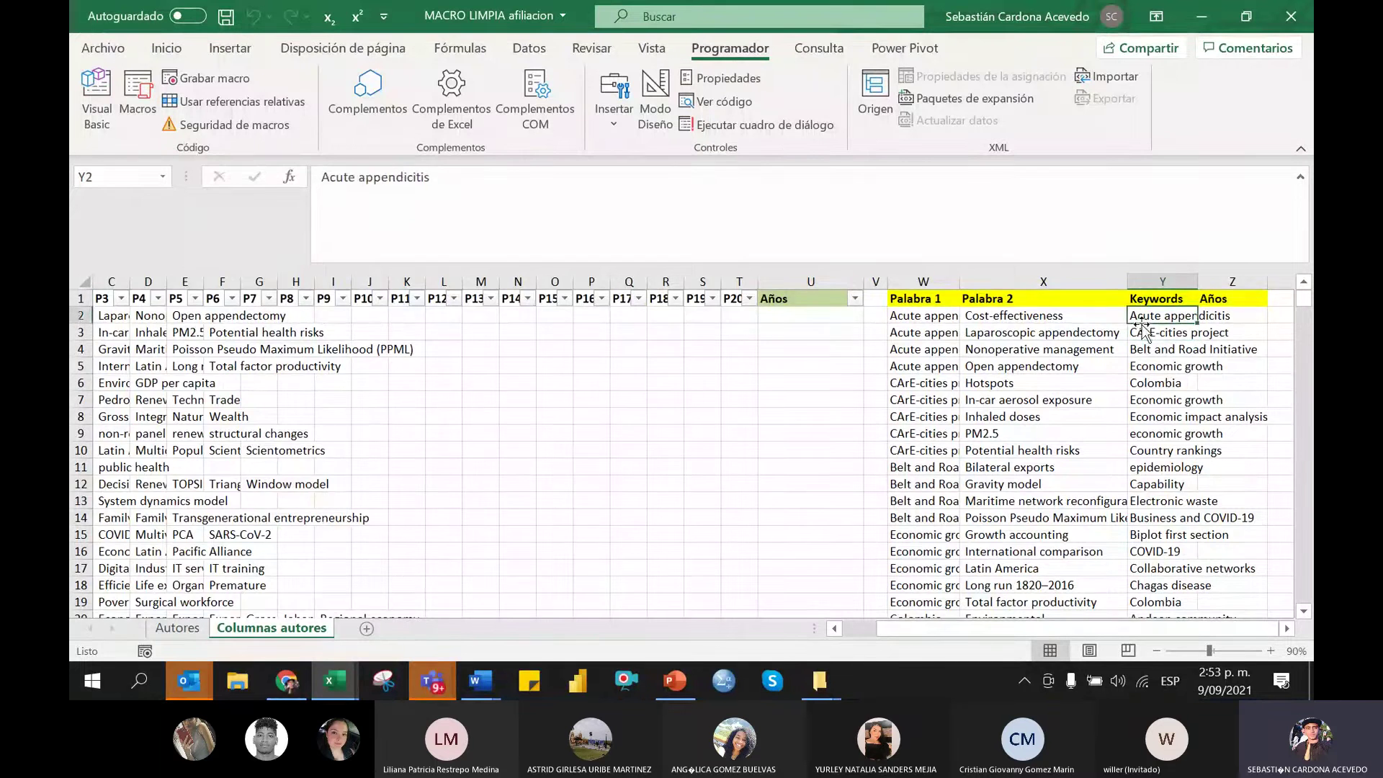
{"action": "key", "text": "ctrl+Down"}
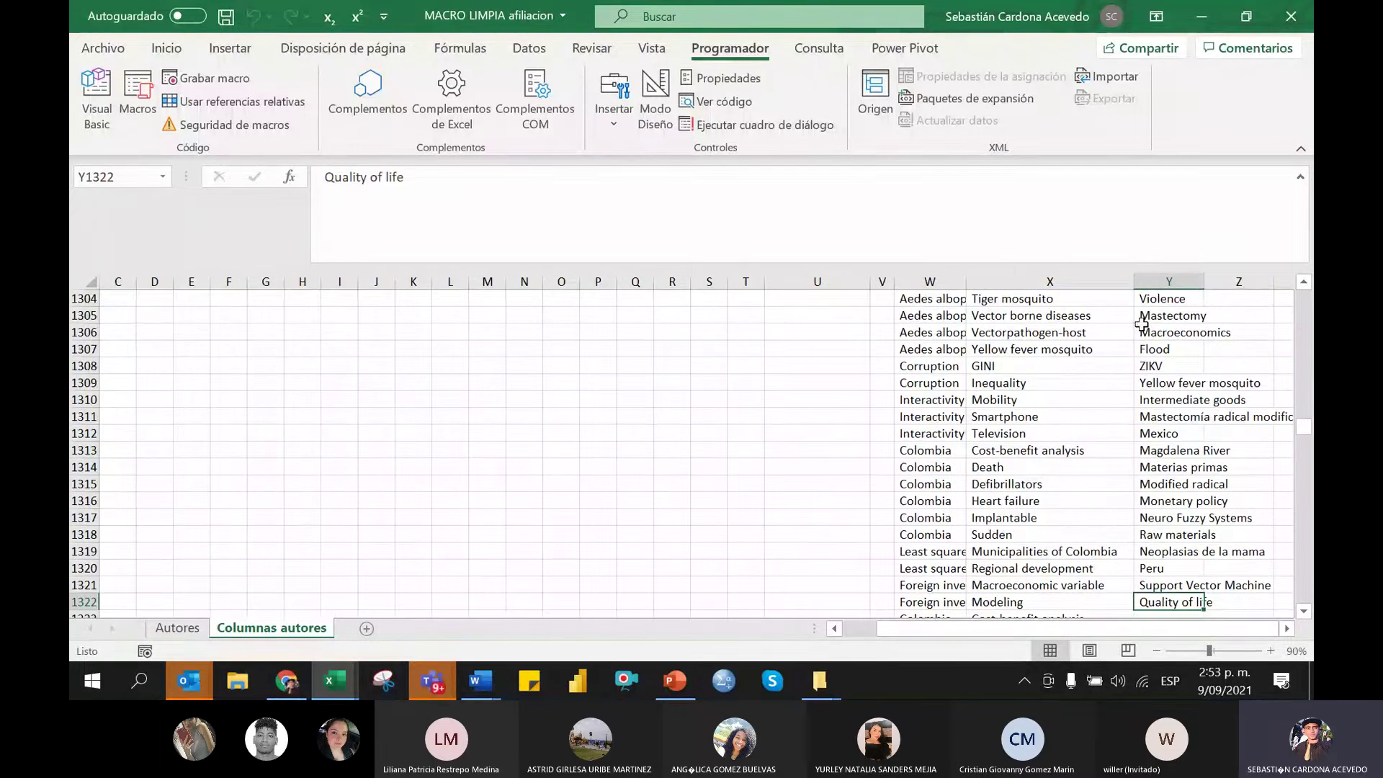
{"action": "key", "text": "ctrl+Up"}
{"action": "key", "text": "Down"}
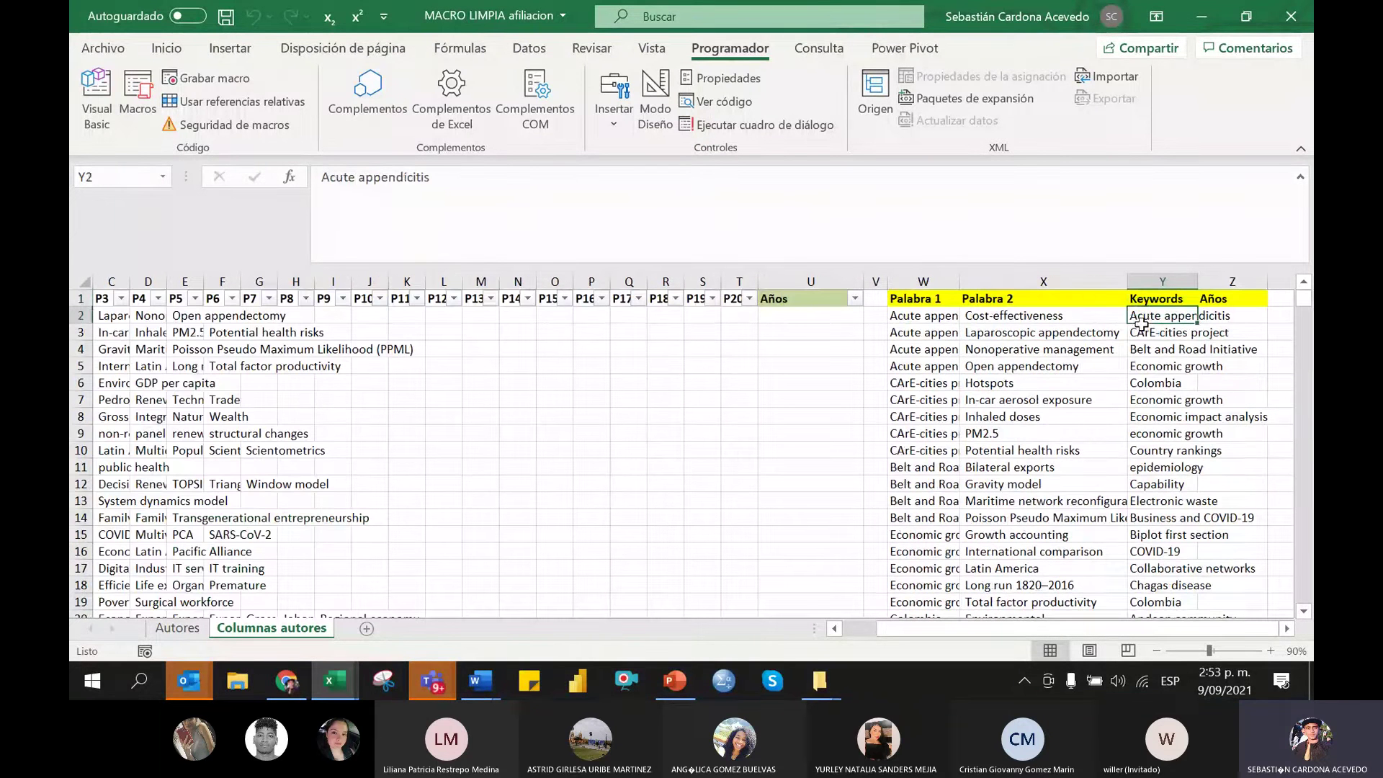
{"action": "left_click", "coordinate": [1158, 272]}
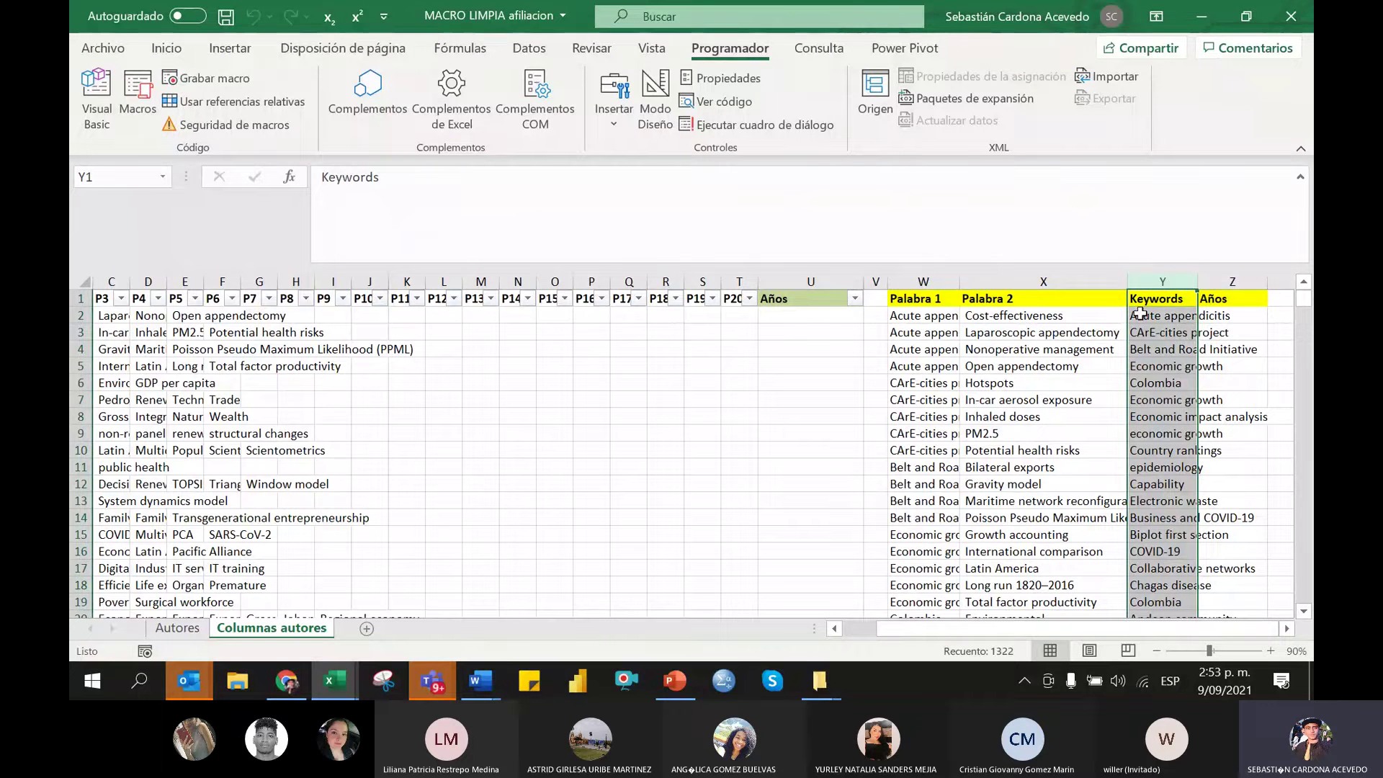
{"action": "key", "text": "ctrl+c"}
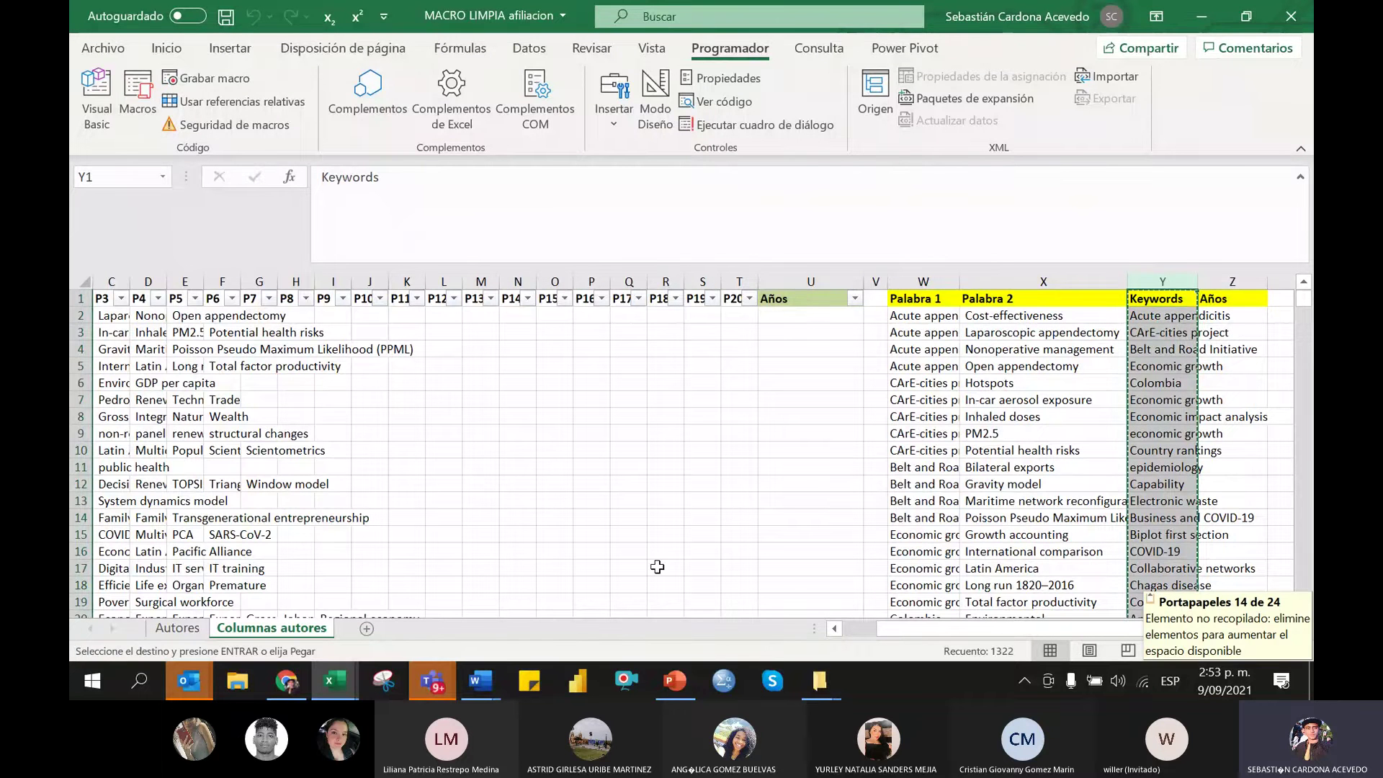
{"action": "key", "text": "alt+Tab"}
{"action": "scroll", "coordinate": [537, 482], "scroll_direction": "up", "scroll_amount": 16}
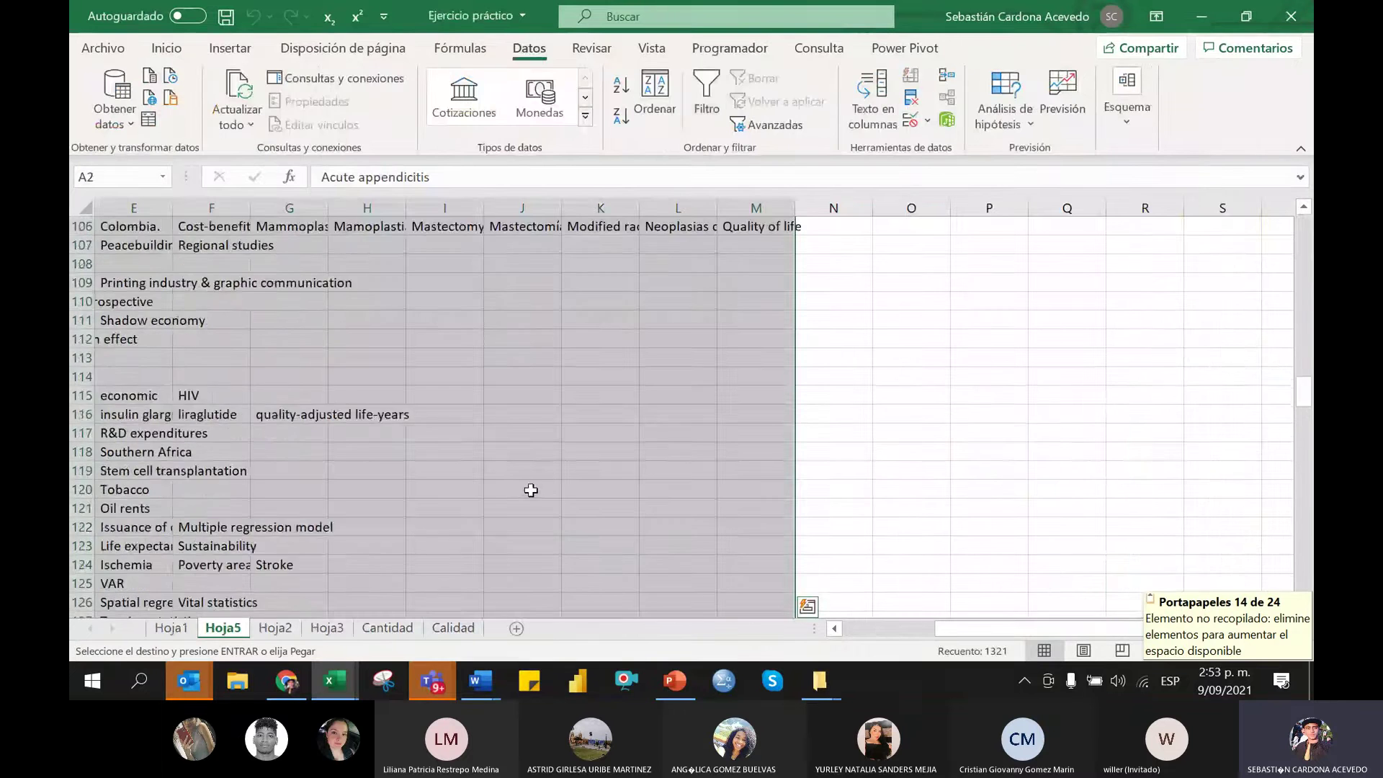
{"action": "scroll", "coordinate": [1302, 367], "scroll_direction": "up", "scroll_amount": 20}
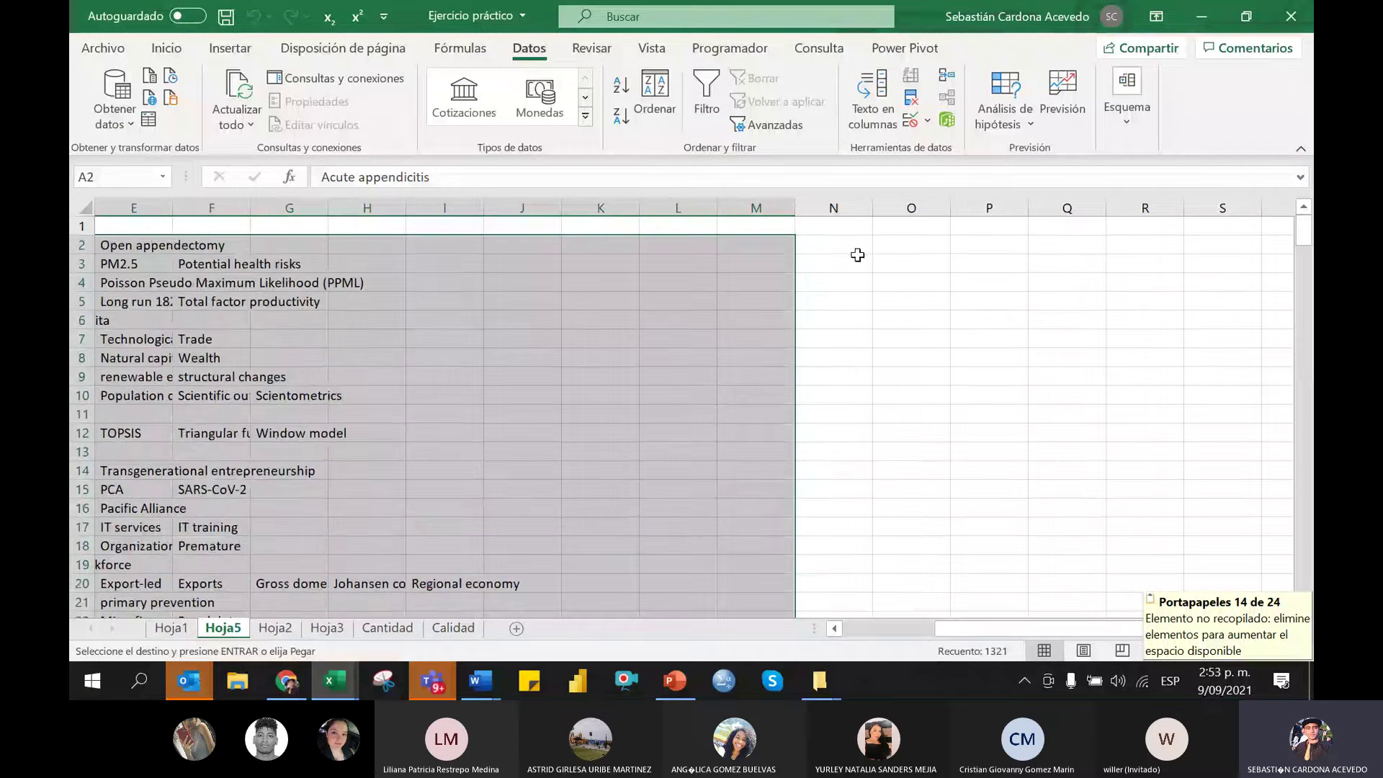
Switch to the Teams meeting, admit the participant in the waiting room, and return to the Ejercicio práctico workbook
{"action": "key", "text": "alt+Tab"}
{"action": "left_click", "coordinate": [782, 405]}
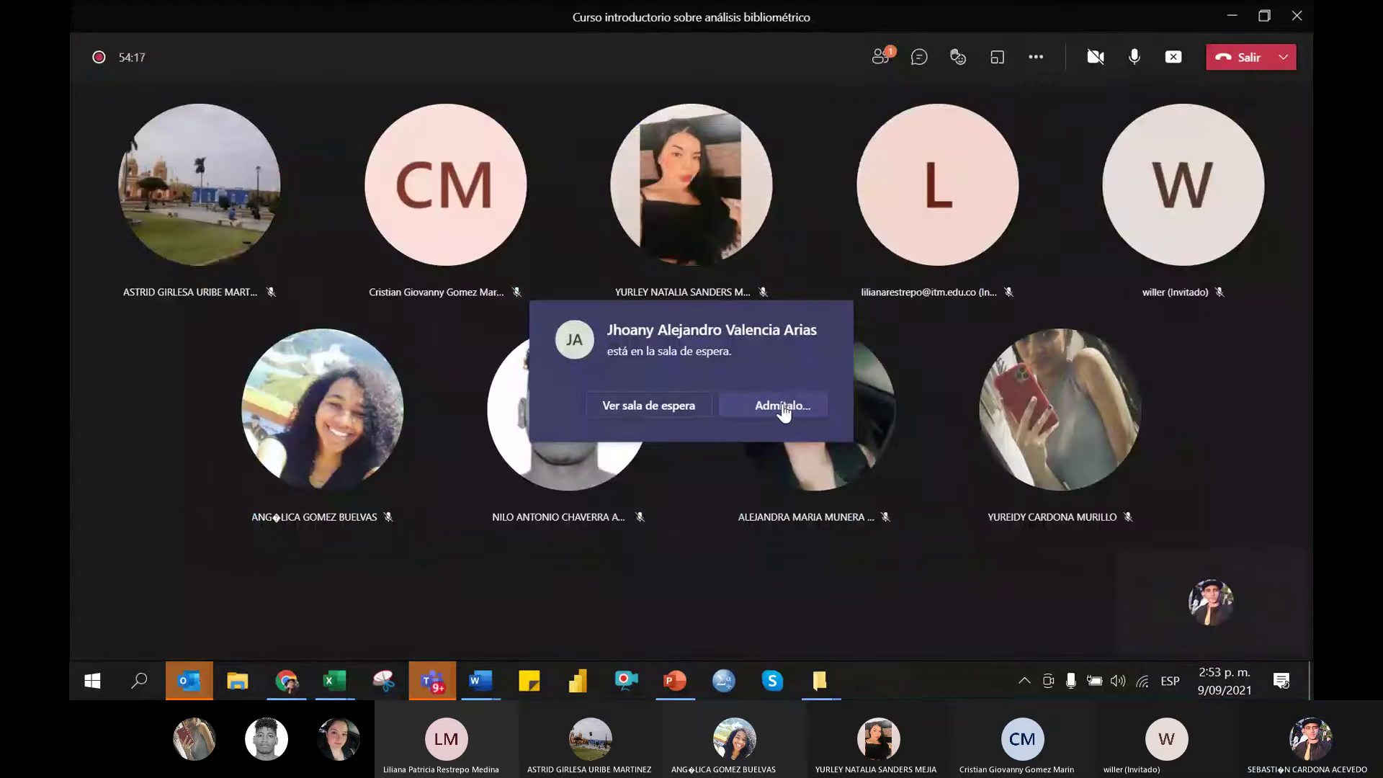
{"action": "key", "text": "alt+Tab"}
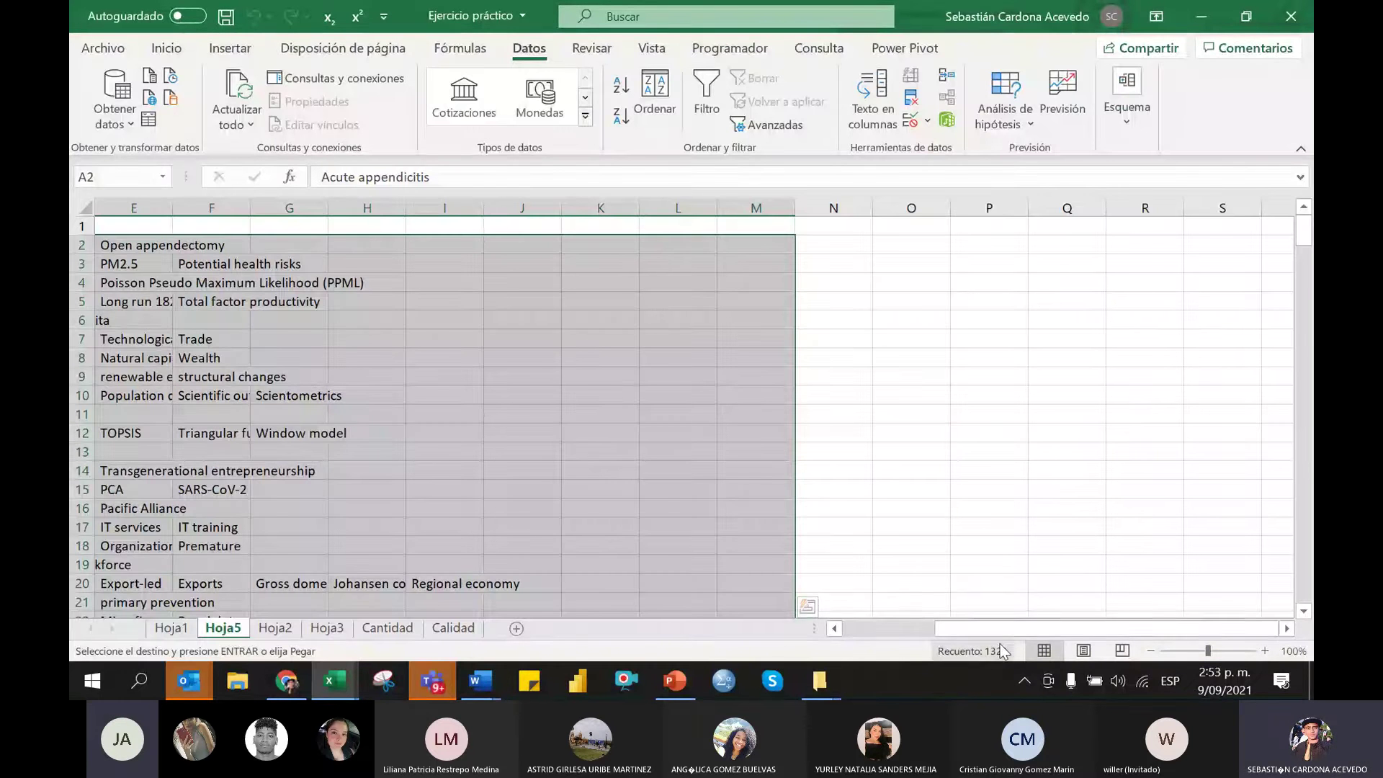
Paste the copied Keywords list into column O of Hoja5
{"action": "left_click_drag", "start_coordinate": [994, 635], "coordinate": [949, 632]}
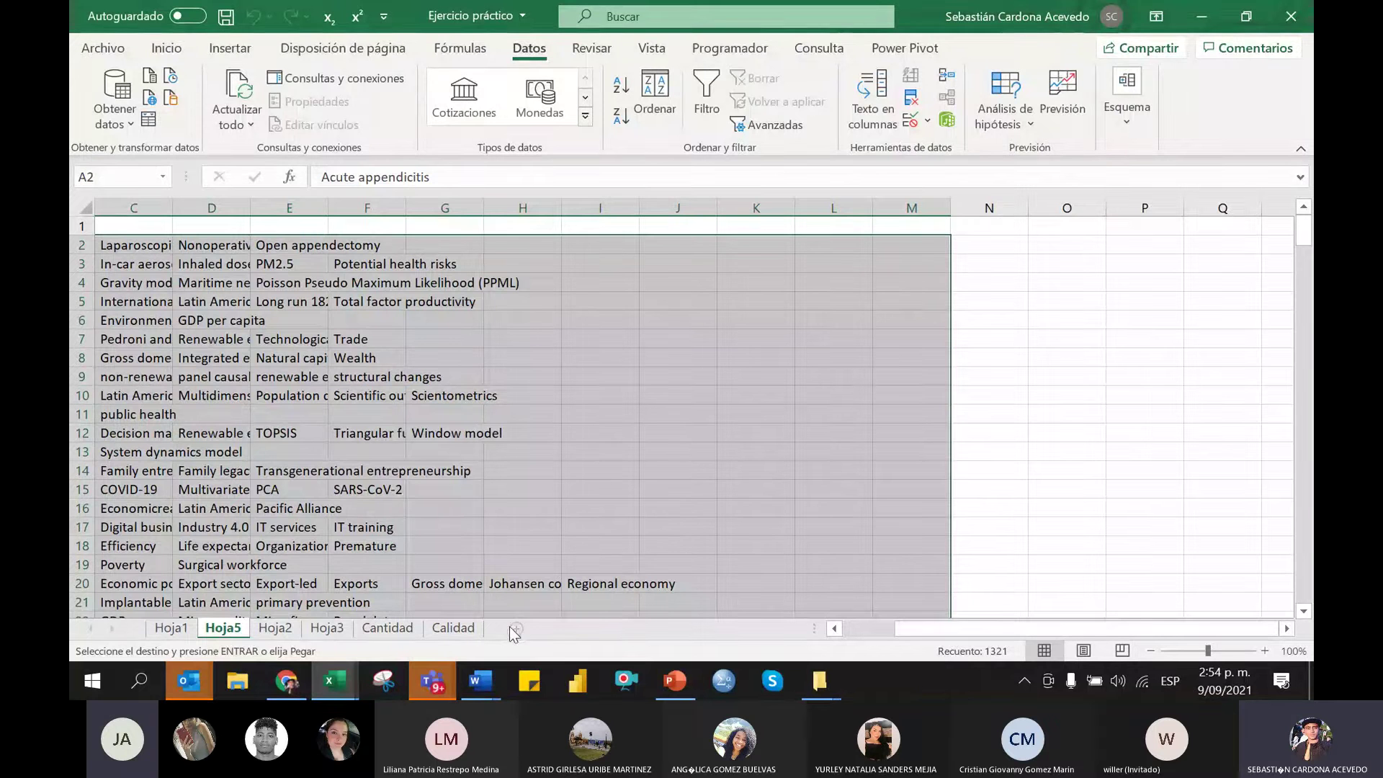
{"action": "left_click", "coordinate": [1058, 208]}
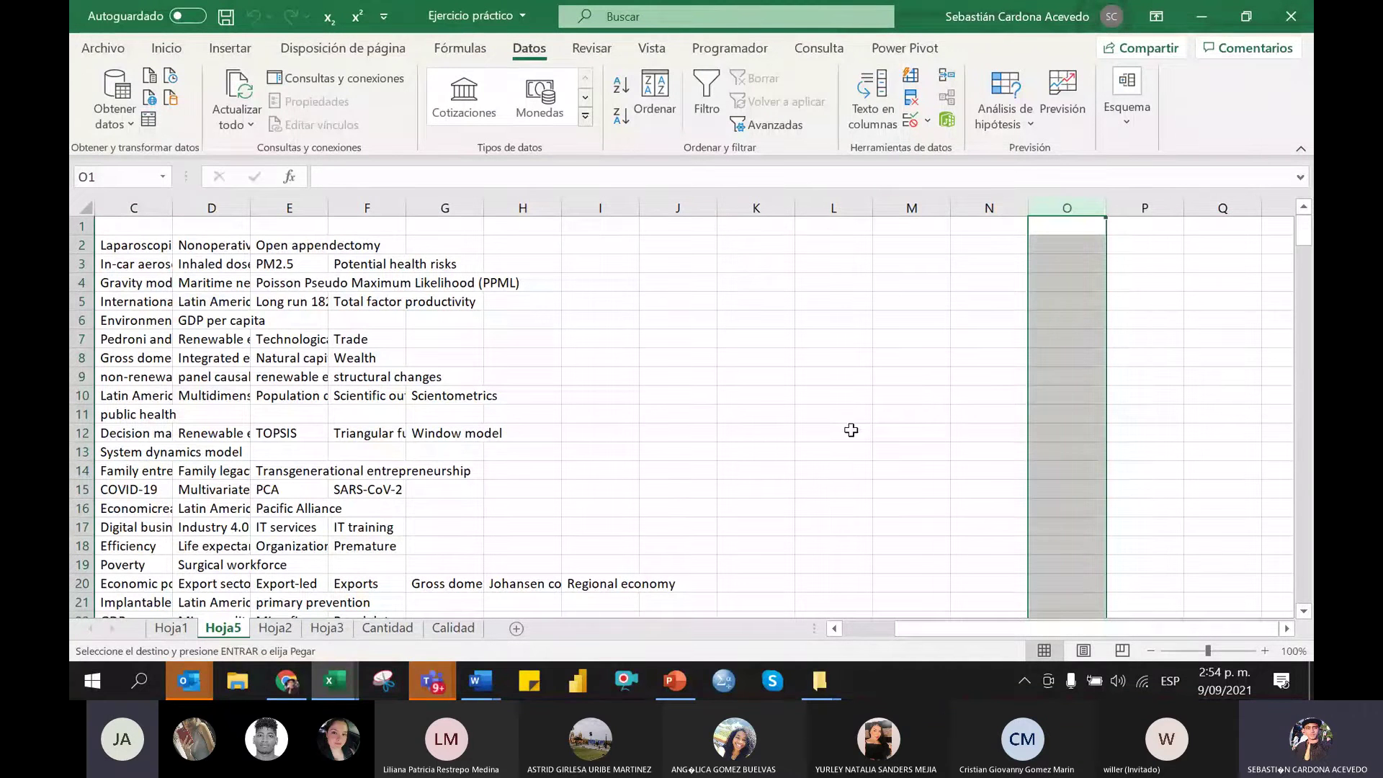
{"action": "key", "text": "ctrl+v"}
Delete columns A through N of Hoja5, keeping only the pasted Keywords column
{"action": "left_click_drag", "start_coordinate": [989, 208], "coordinate": [83, 199]}
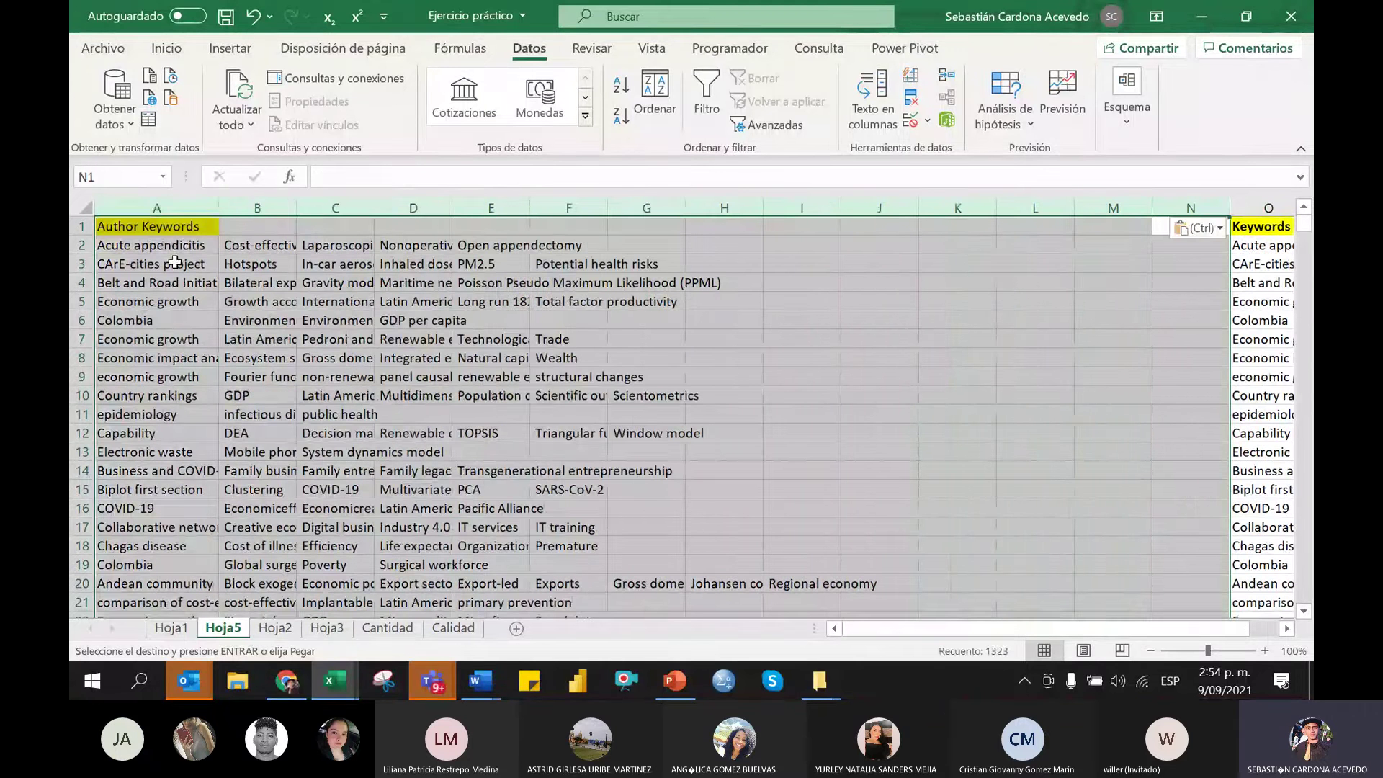
{"action": "right_click", "coordinate": [148, 201]}
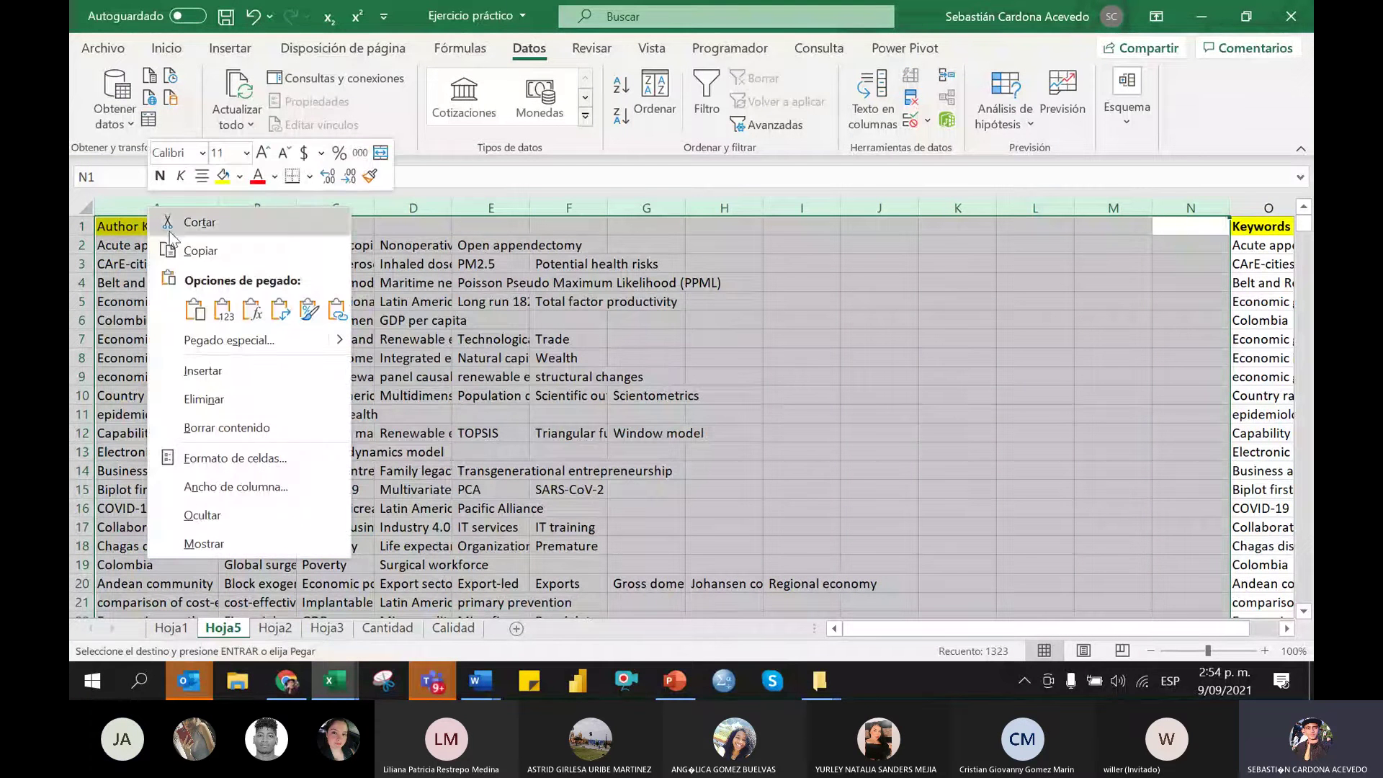
{"action": "left_click", "coordinate": [213, 393]}
{"action": "left_click", "coordinate": [189, 376]}
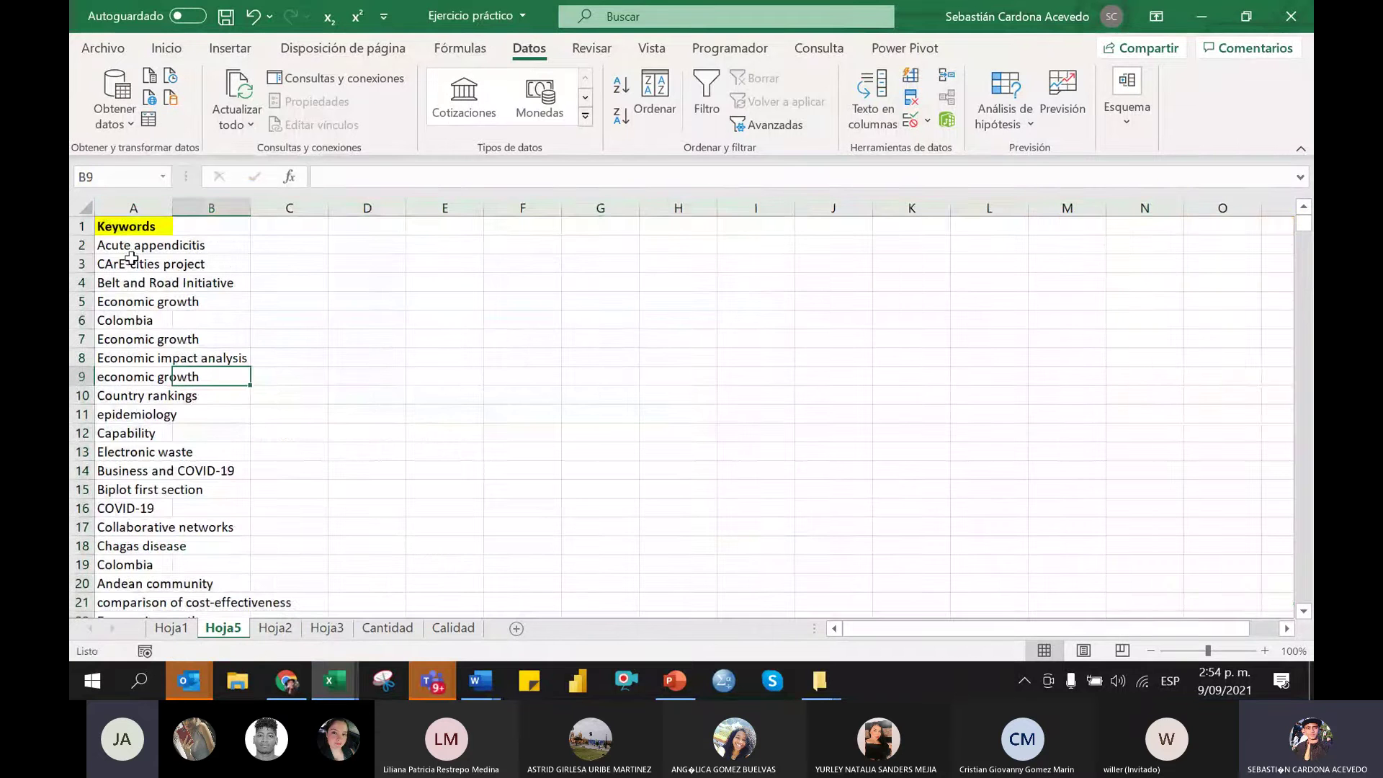
Fit the width of the Keywords column in Hoja5 to its contents
{"action": "left_click_drag", "start_coordinate": [123, 227], "coordinate": [141, 548]}
{"action": "left_click", "coordinate": [144, 472]}
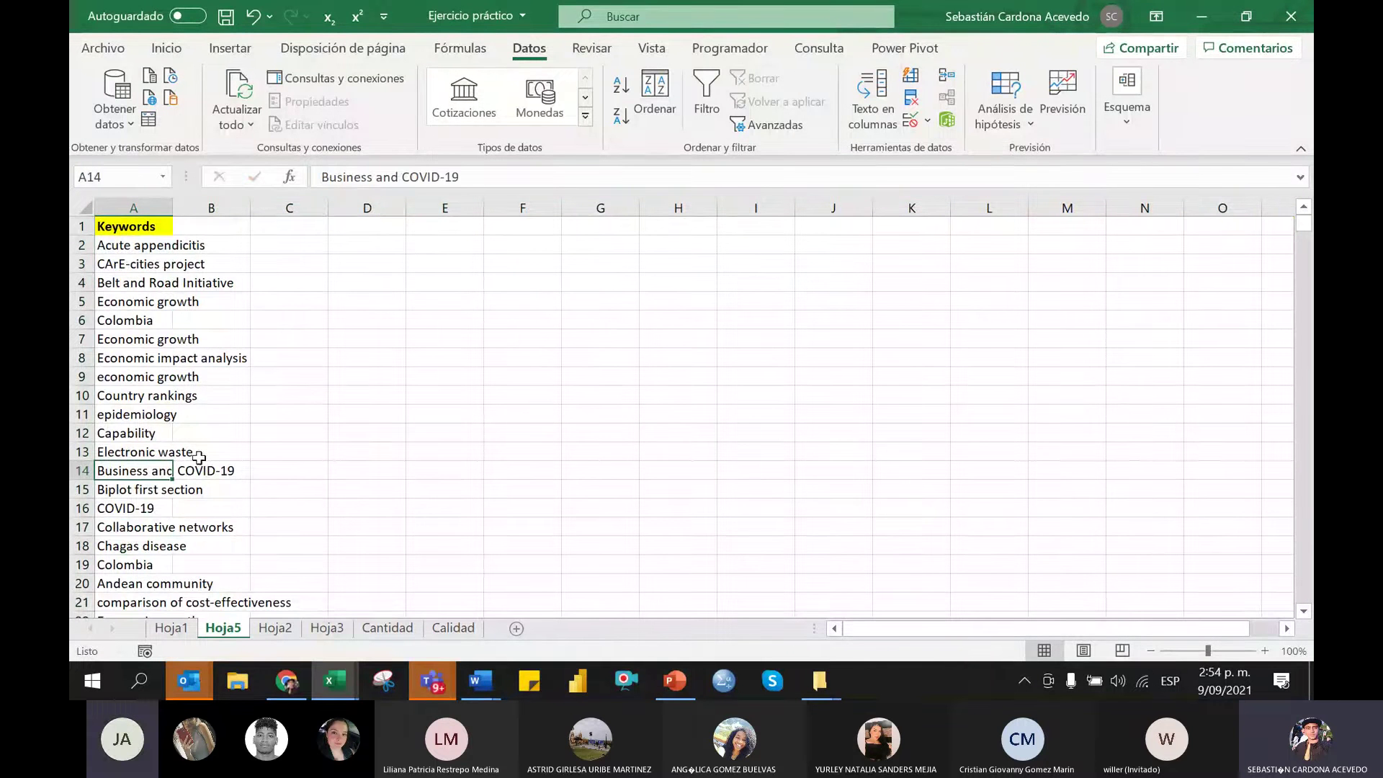
{"action": "key", "text": "alt+Tab"}
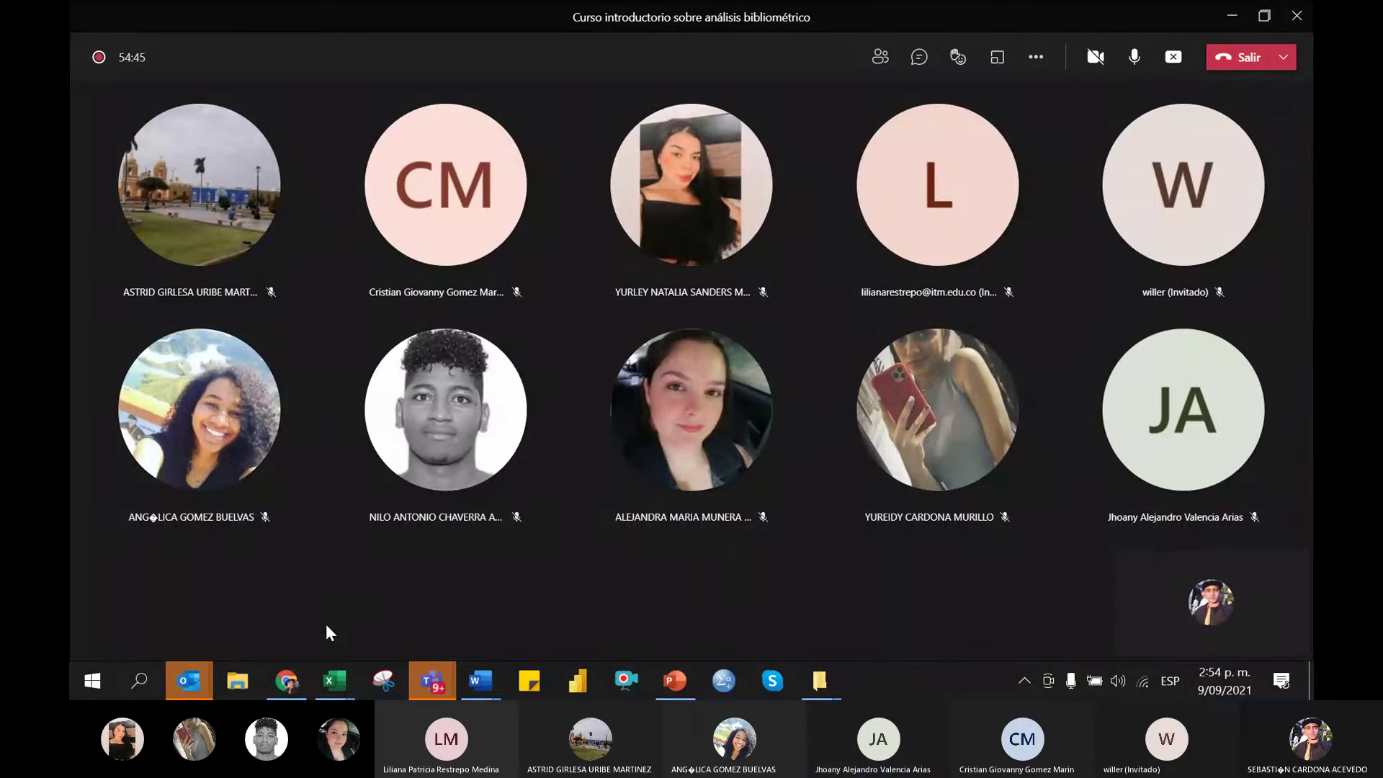
{"action": "key", "text": "alt+Tab"}
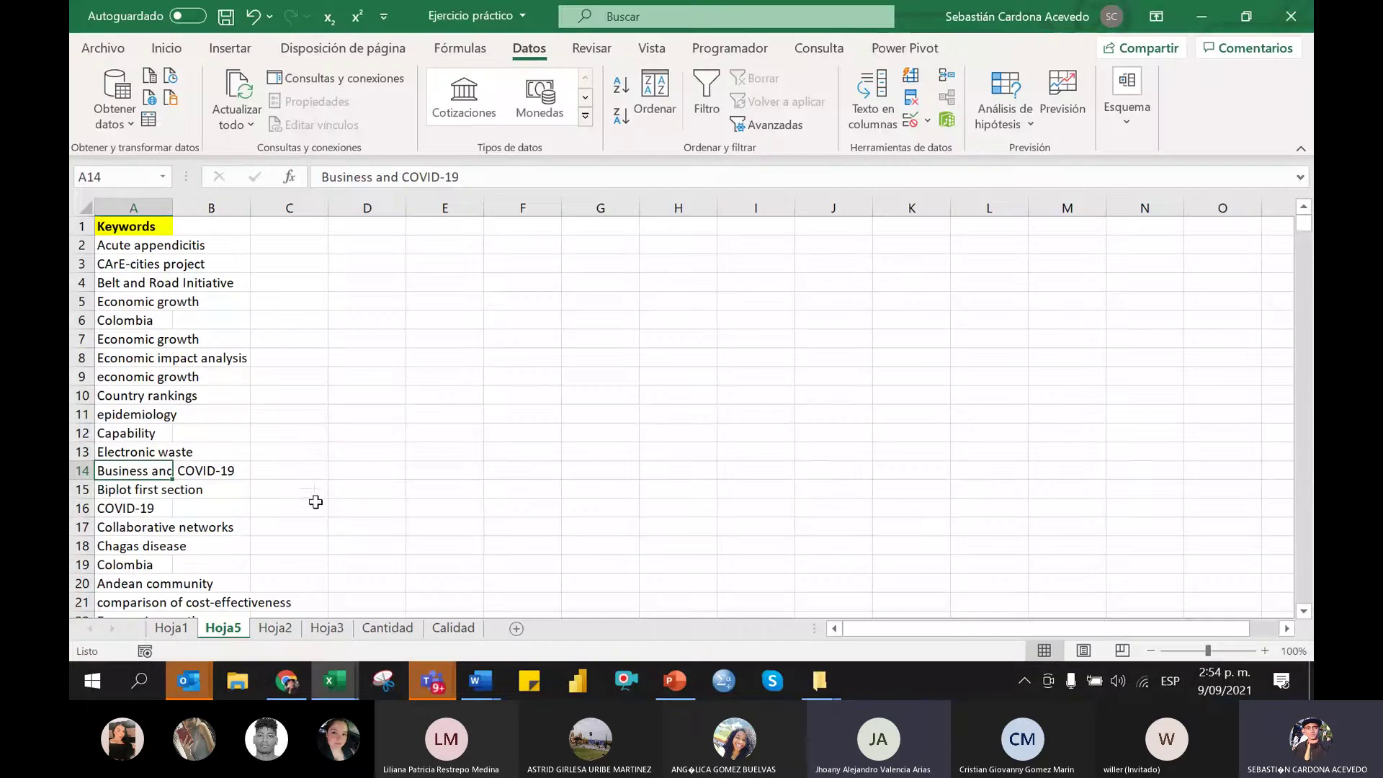
{"action": "double_click", "coordinate": [173, 208]}
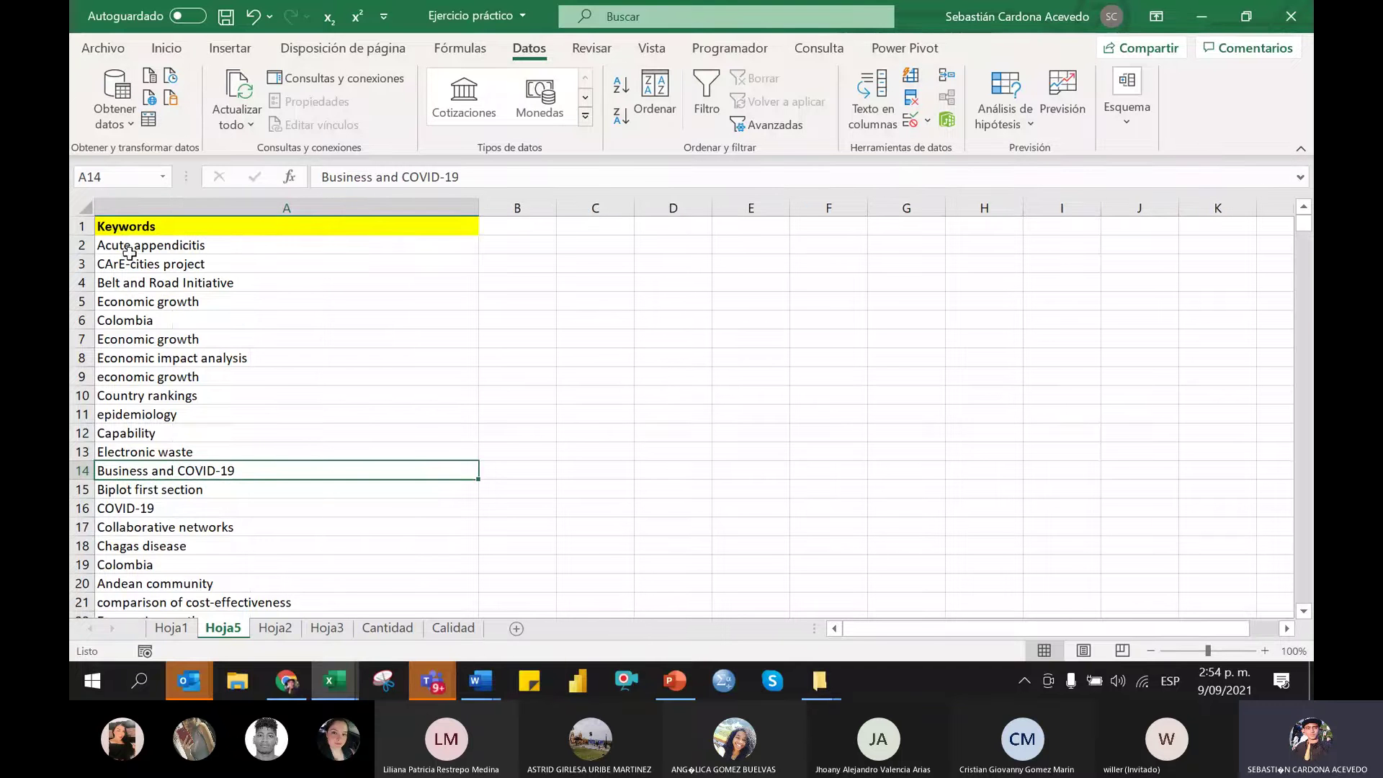
Examine the single-column Keywords list in Hoja5 for repeated terms
{"action": "scroll", "coordinate": [195, 397], "scroll_direction": "down", "scroll_amount": 1}
{"action": "scroll", "coordinate": [194, 397], "scroll_direction": "down", "scroll_amount": 16}
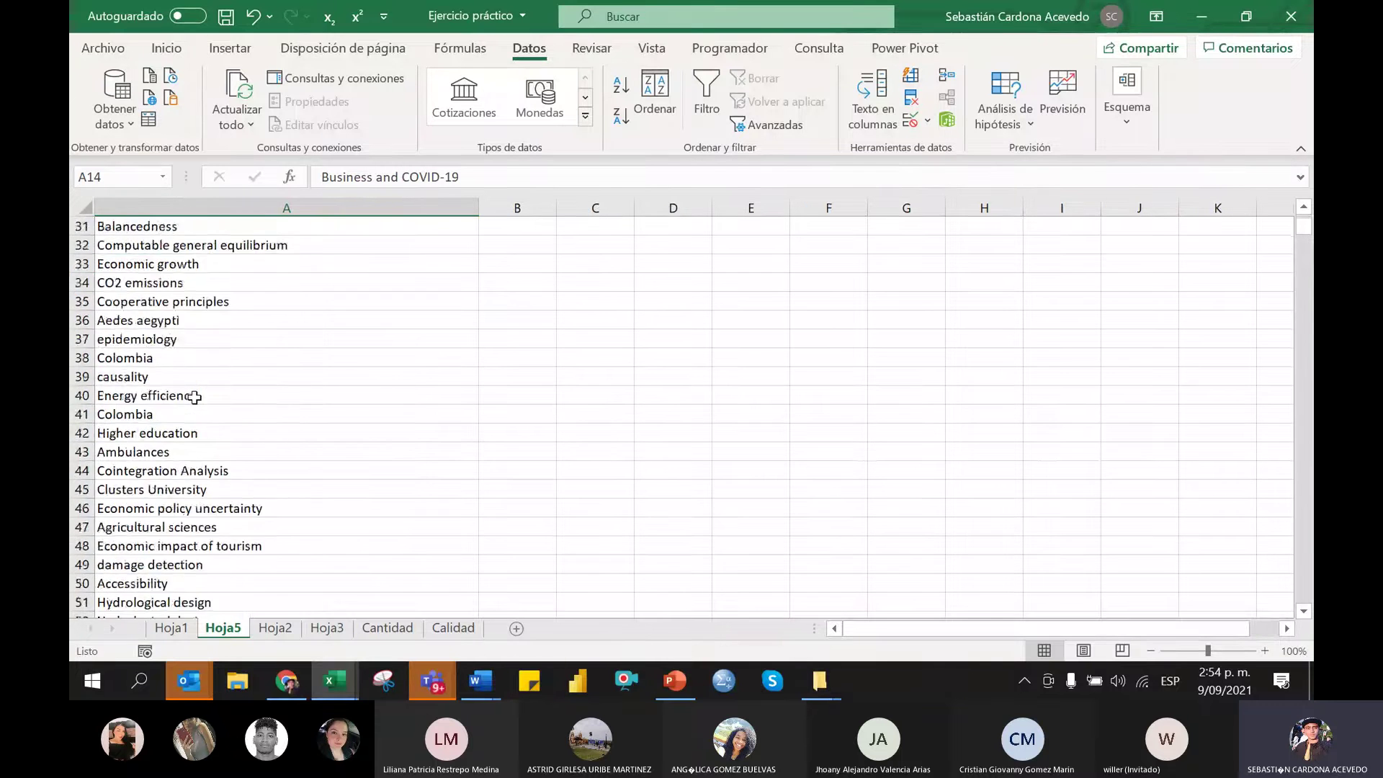
{"action": "scroll", "coordinate": [190, 412], "scroll_direction": "down", "scroll_amount": 4}
{"action": "scroll", "coordinate": [186, 421], "scroll_direction": "up", "scroll_amount": 20}
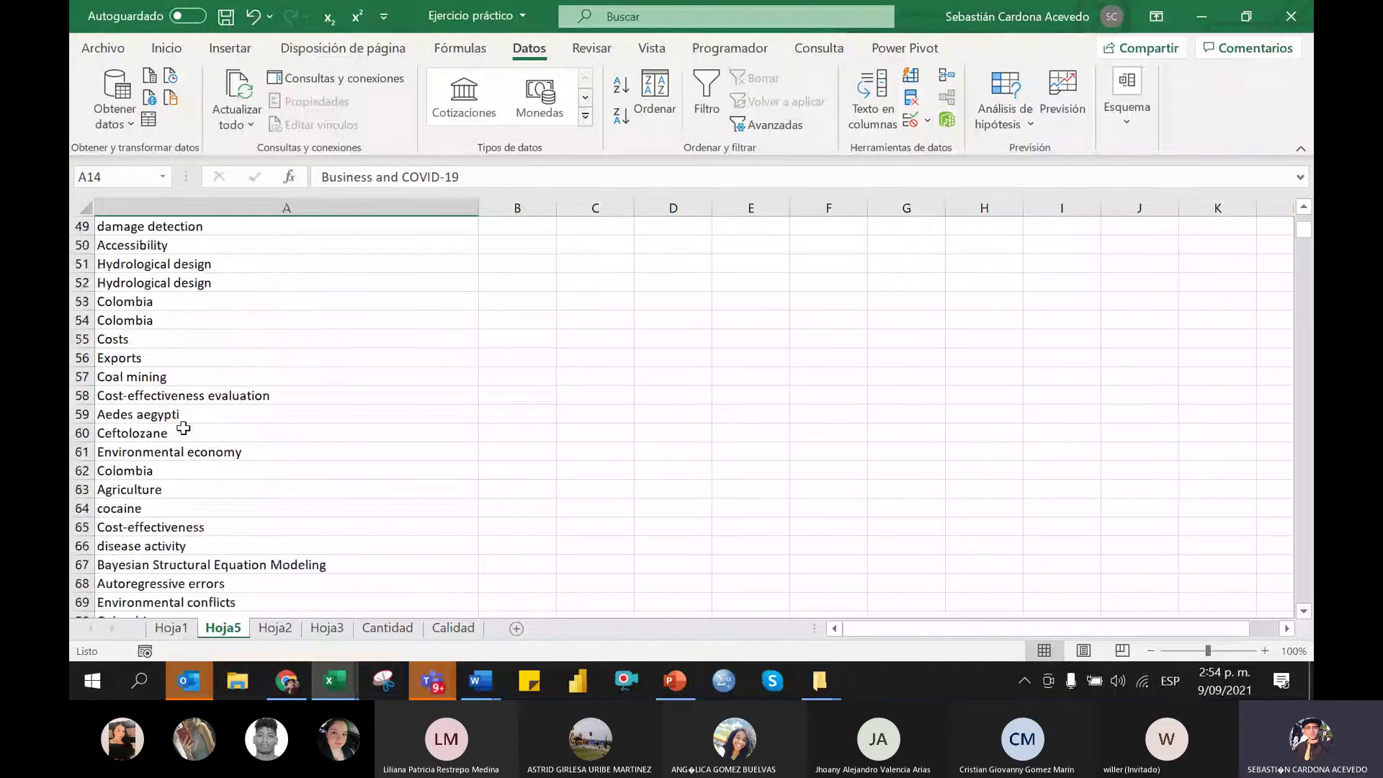
{"action": "scroll", "coordinate": [183, 429], "scroll_direction": "up", "scroll_amount": 1}
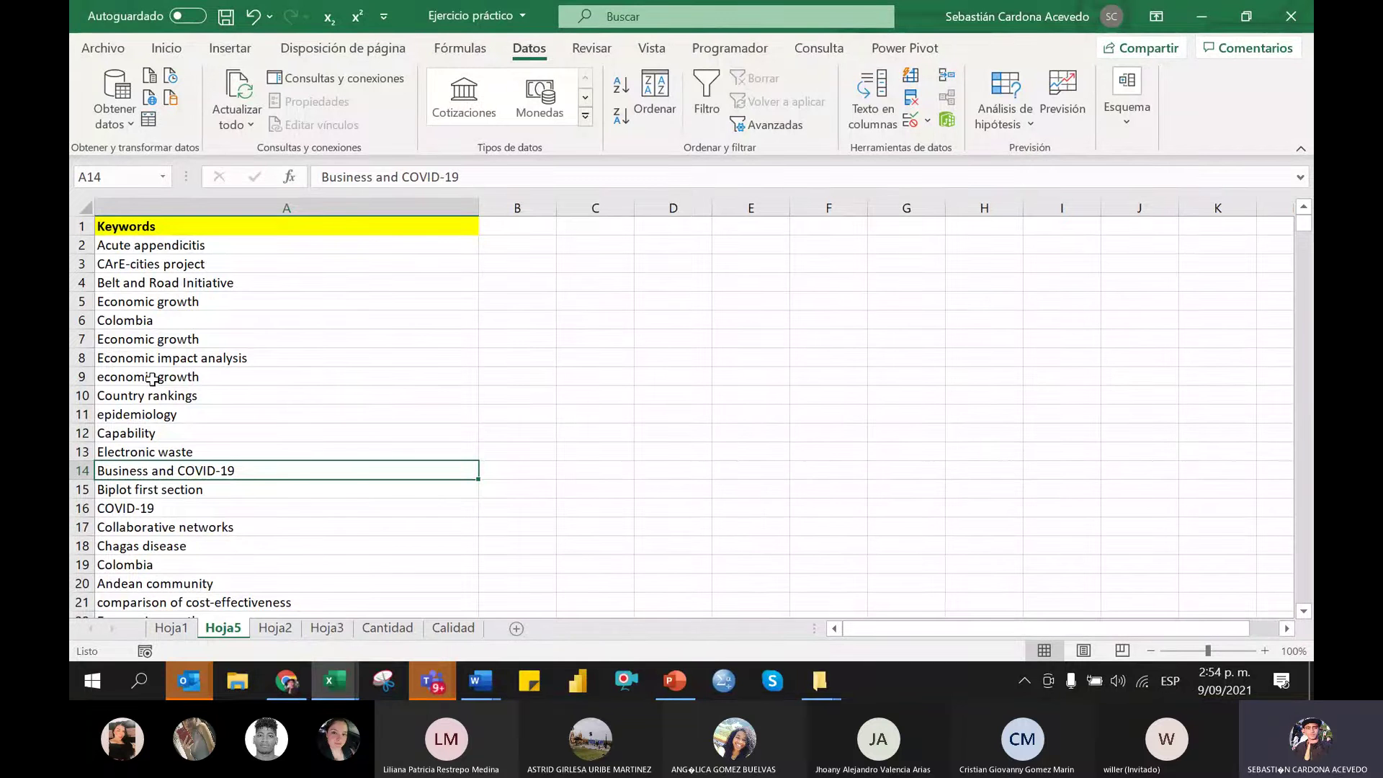
{"action": "left_click", "coordinate": [258, 418]}
{"action": "scroll", "coordinate": [258, 419], "scroll_direction": "down", "scroll_amount": 4}
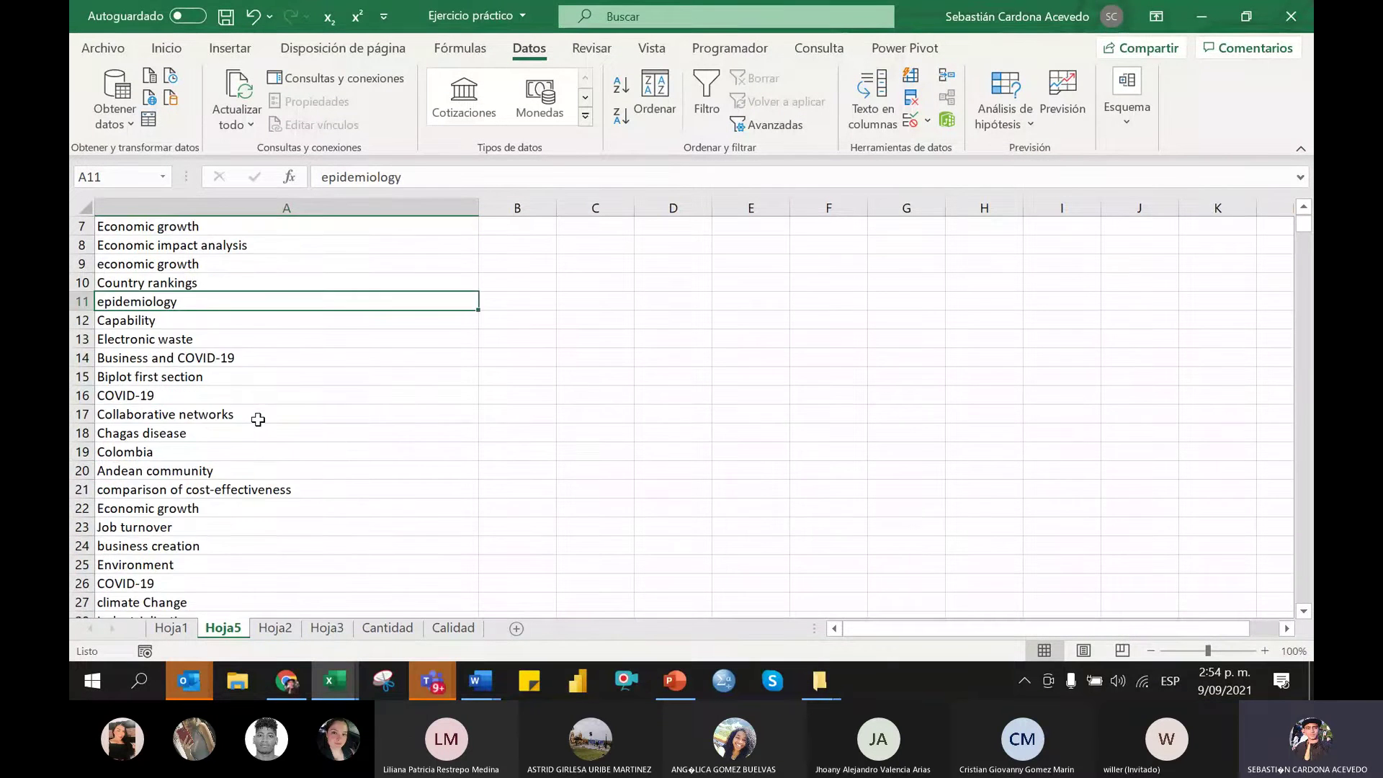
{"action": "scroll", "coordinate": [258, 419], "scroll_direction": "up", "scroll_amount": 4}
{"action": "left_click", "coordinate": [260, 470]}
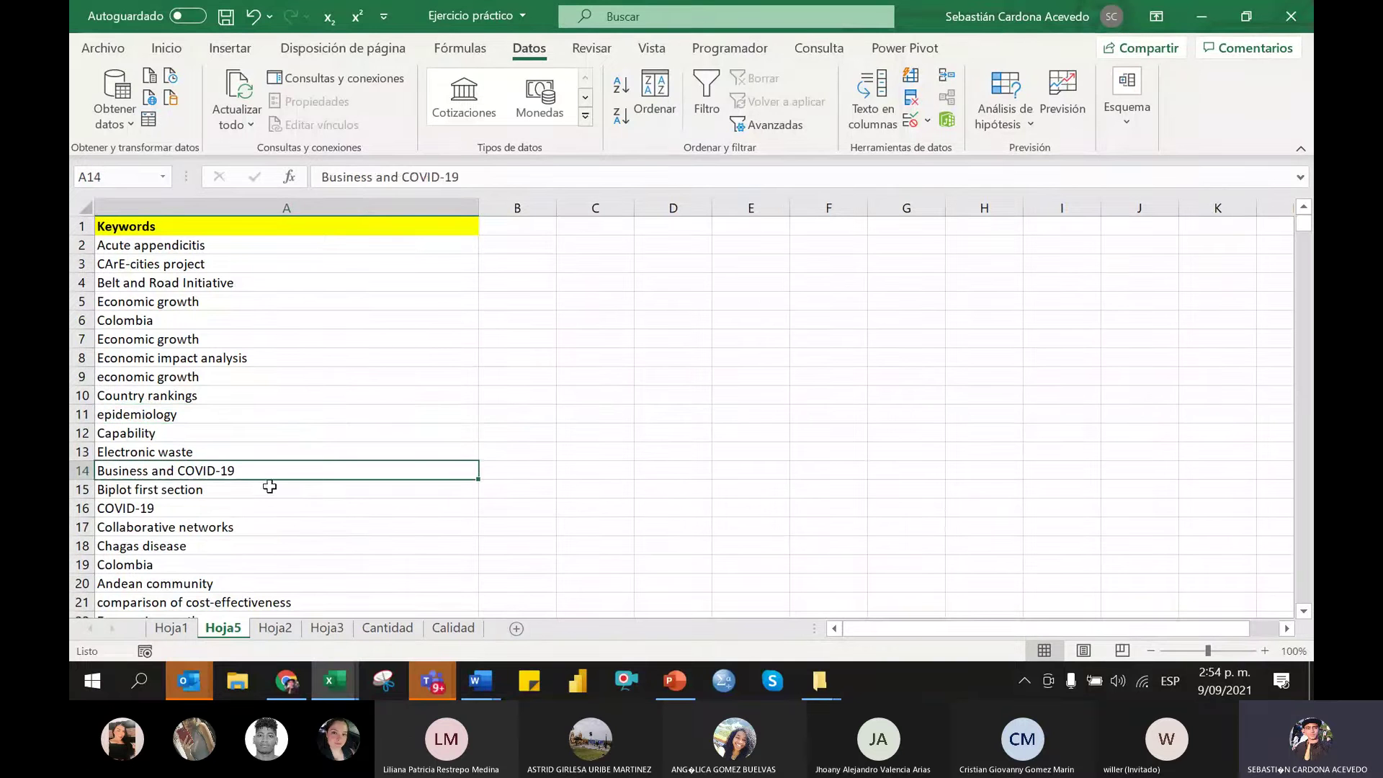
{"action": "left_click", "coordinate": [1036, 360]}
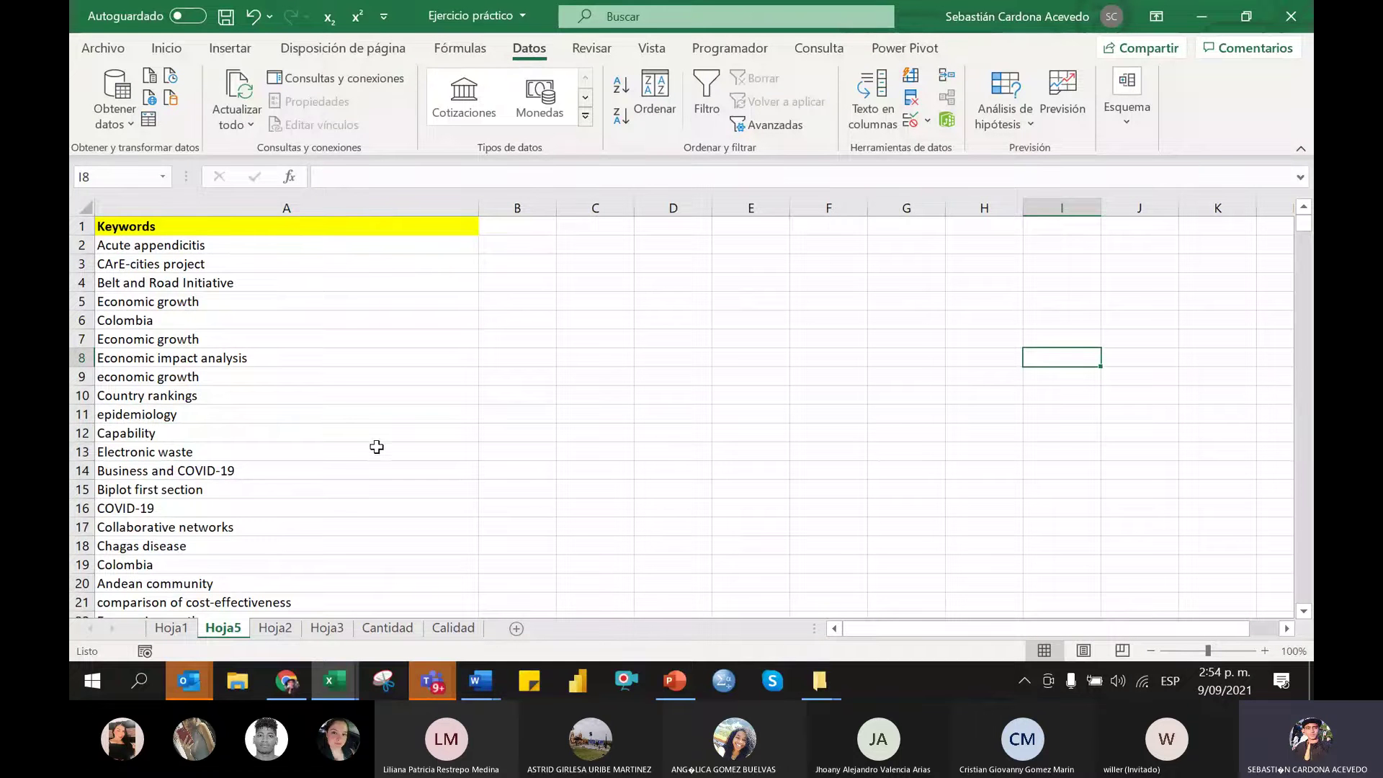
Create a pivot table from column A of Hoja5 and place it at cell D3 of the same sheet
{"action": "left_click", "coordinate": [83, 210]}
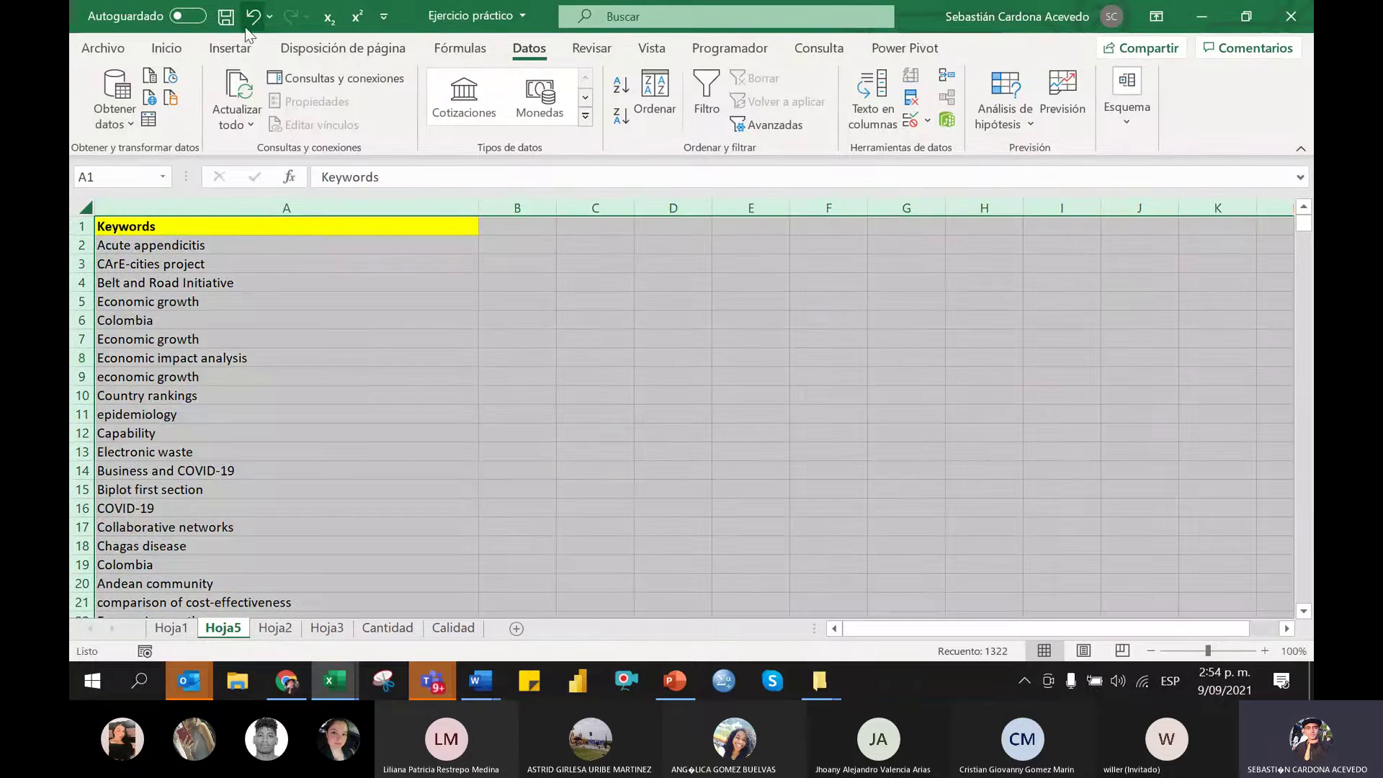
{"action": "left_click", "coordinate": [232, 47]}
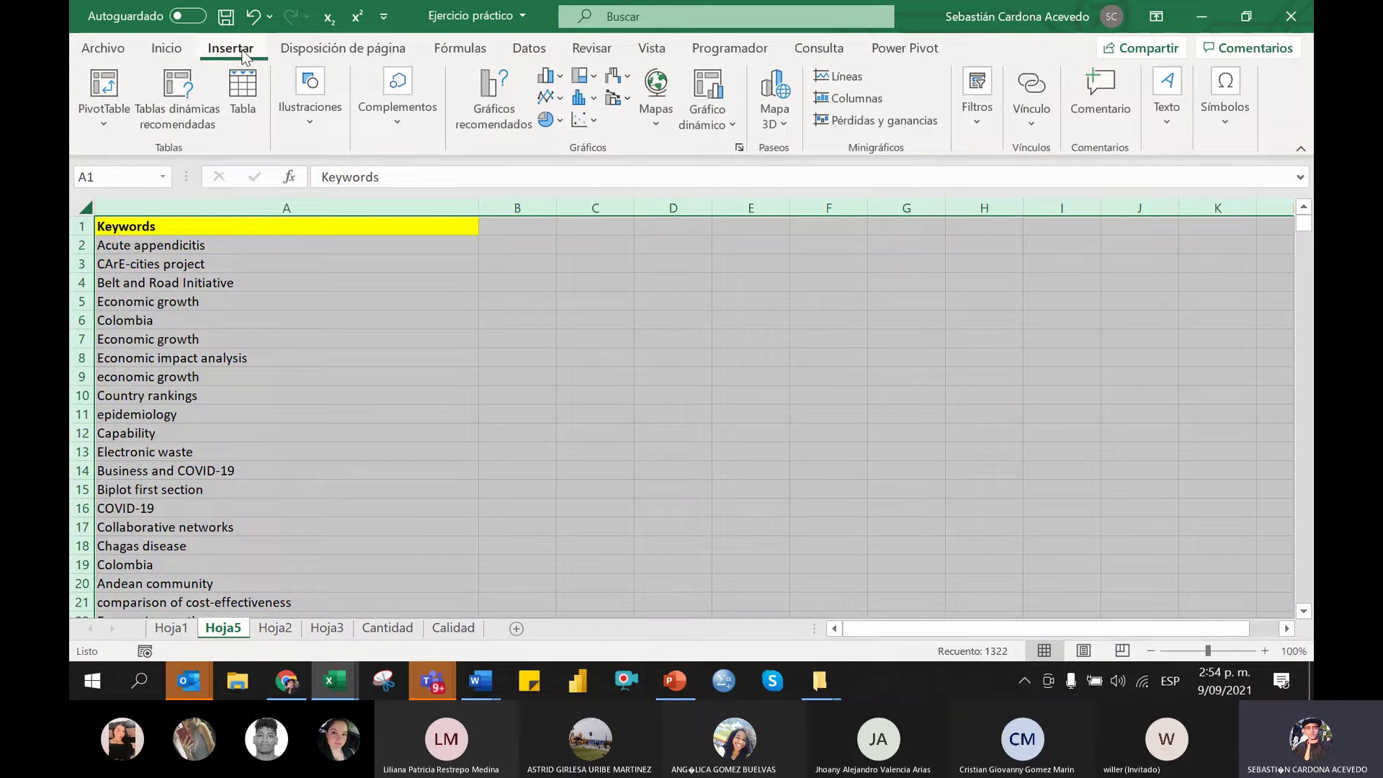
{"action": "left_click", "coordinate": [88, 84]}
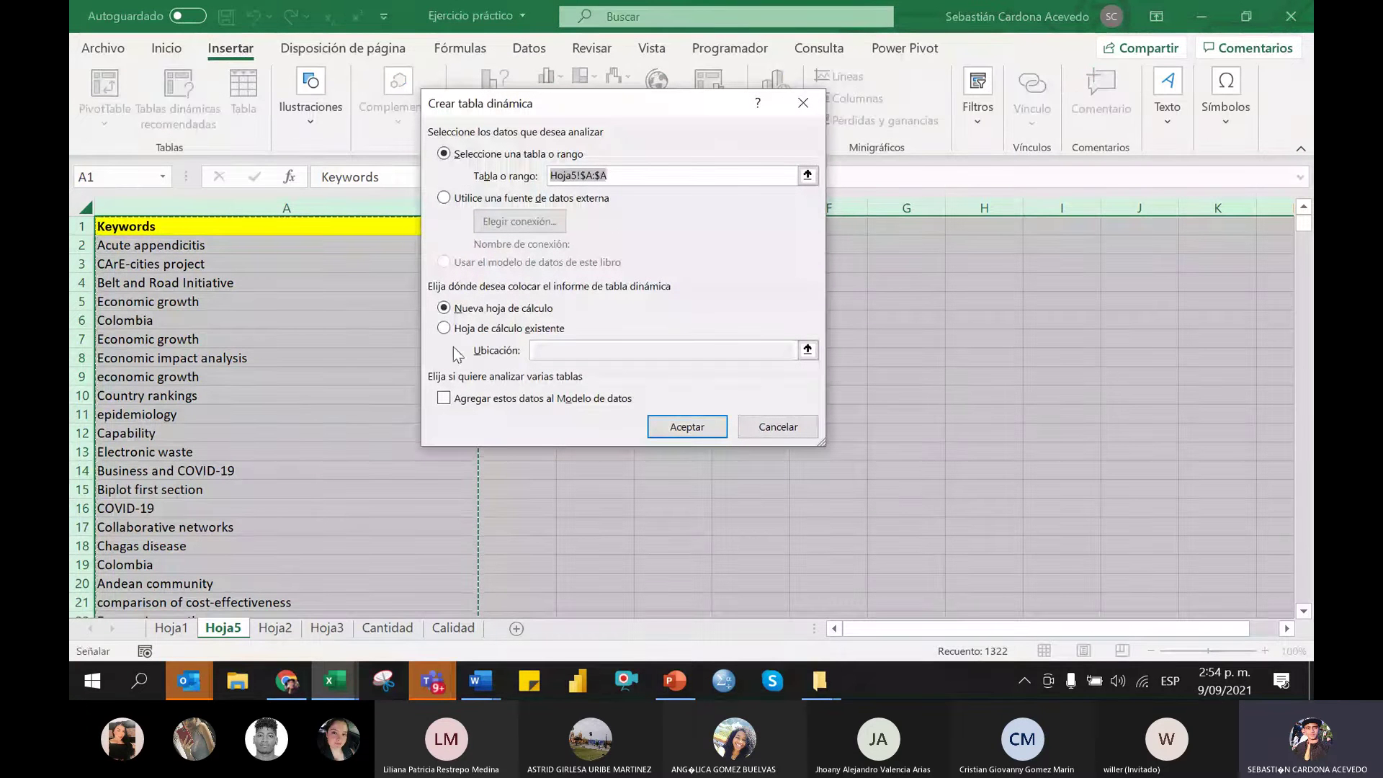
{"action": "left_click", "coordinate": [444, 328]}
{"action": "left_click_drag", "start_coordinate": [514, 106], "coordinate": [913, 183]}
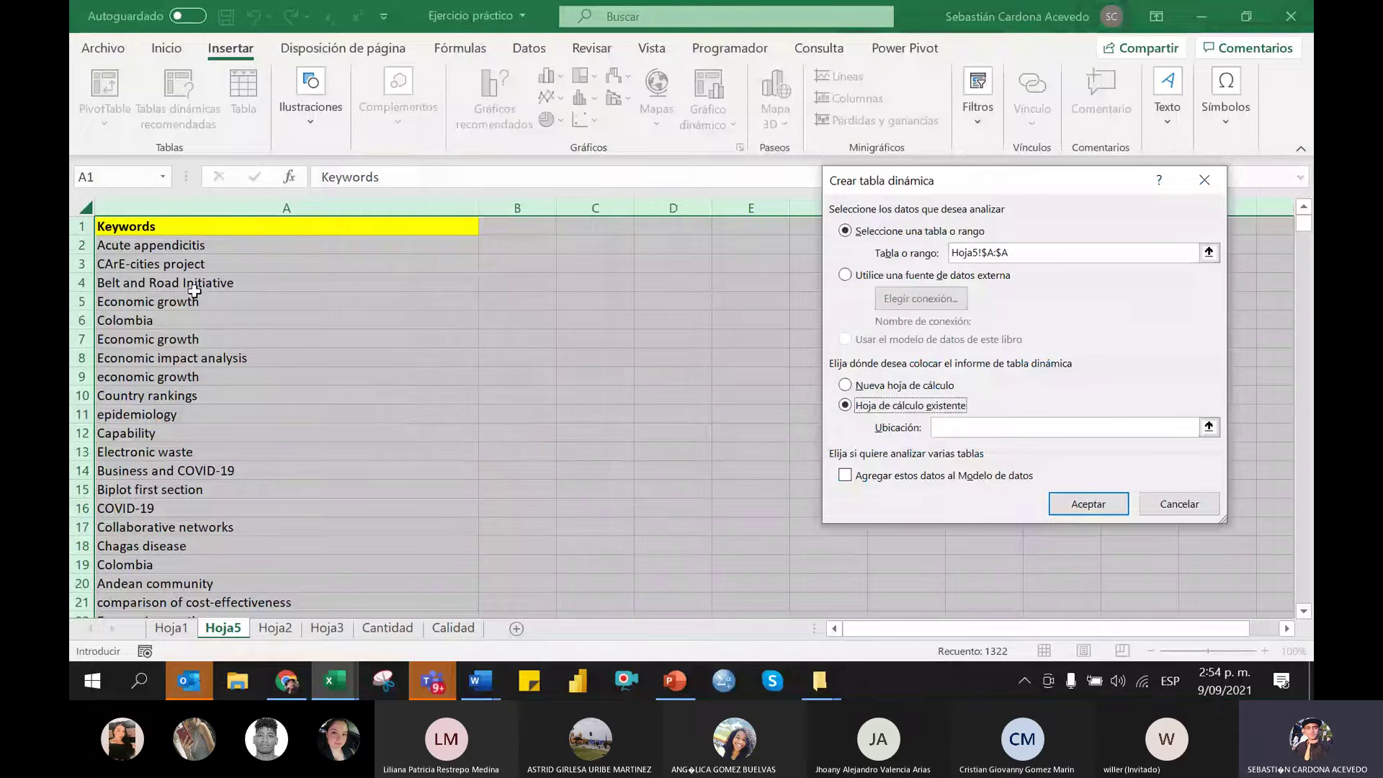
{"action": "left_click", "coordinate": [566, 264]}
{"action": "left_click", "coordinate": [664, 261]}
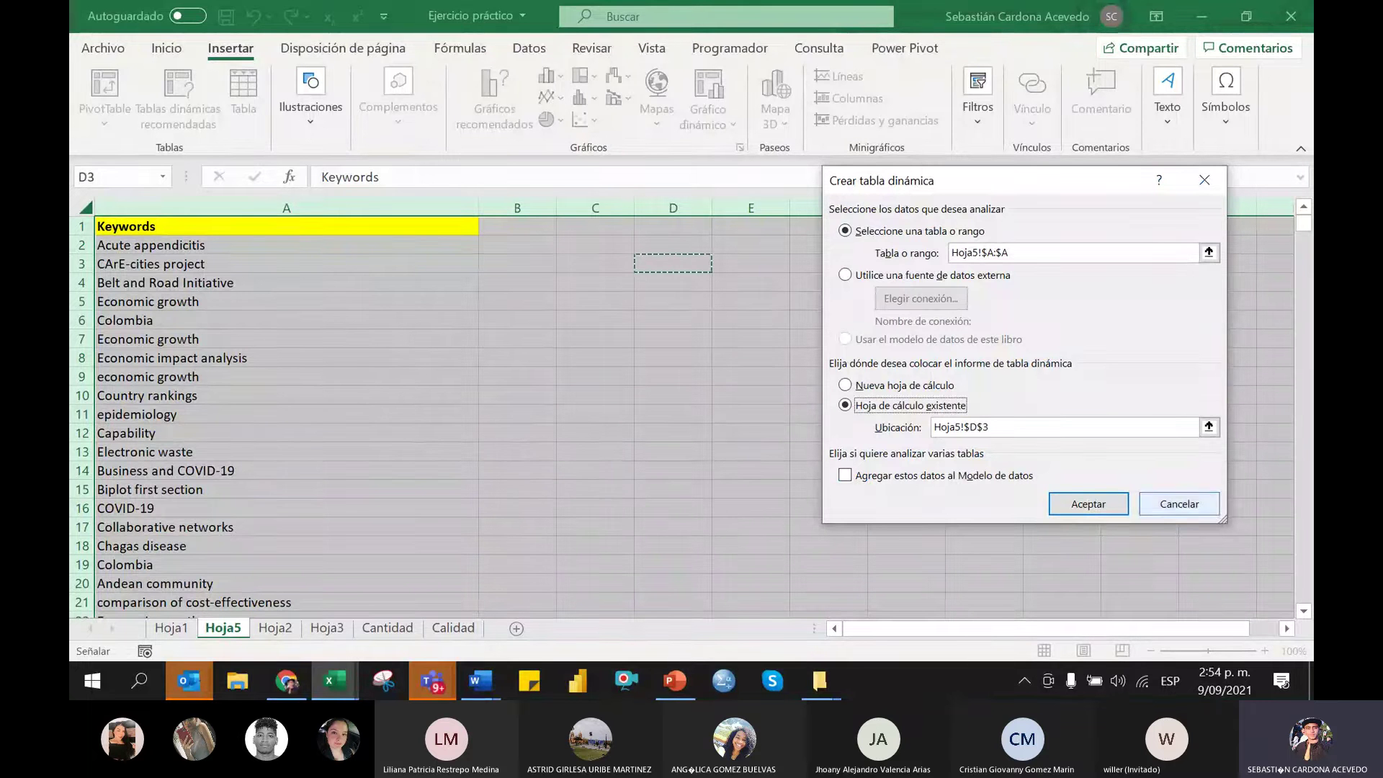
{"action": "left_click", "coordinate": [1088, 504]}
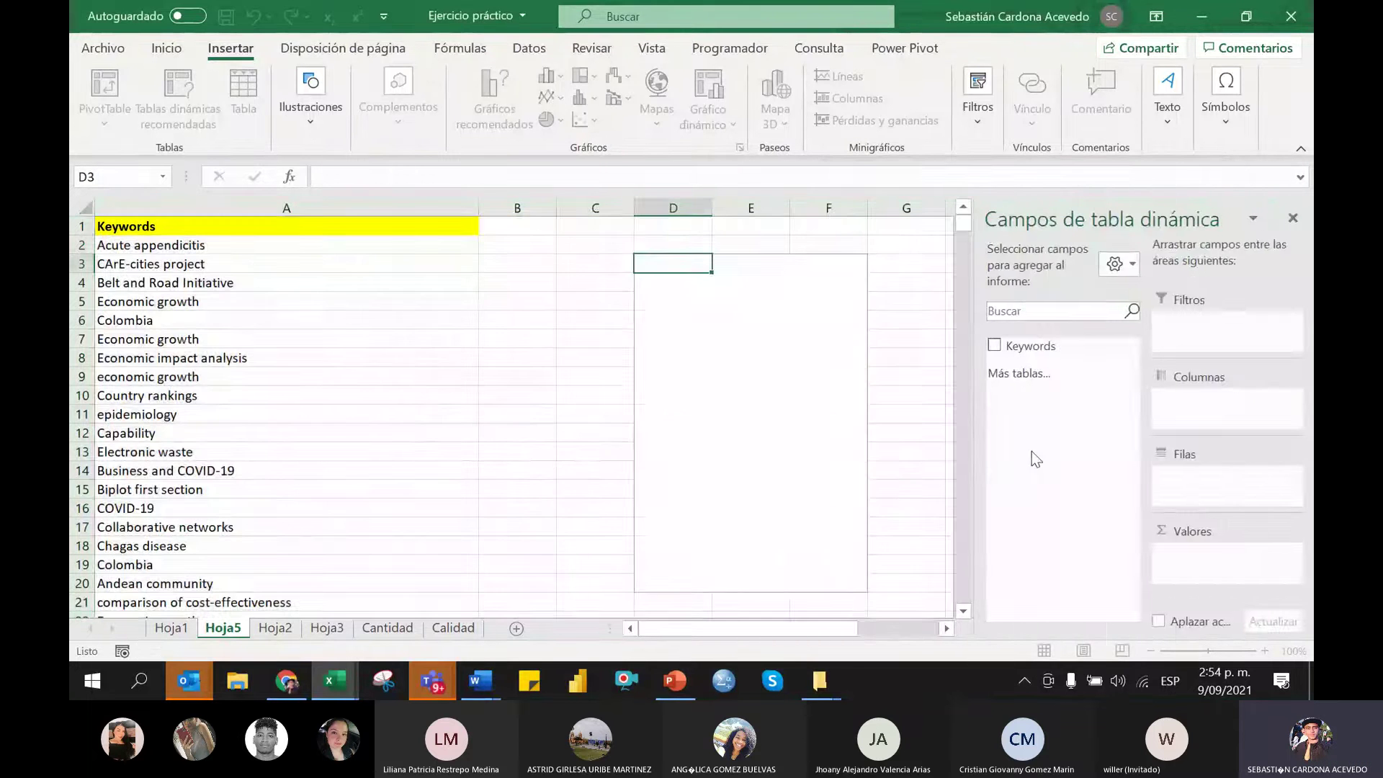
Set Keywords as the pivot table's rows and the count of Keywords as its values, then close the field list
{"action": "mouse_move", "coordinate": [771, 628]}
{"action": "left_mouse_down"}
{"action": "mouse_move", "coordinate": [825, 621]}
{"action": "mouse_move", "coordinate": [765, 624]}
{"action": "left_mouse_up"}
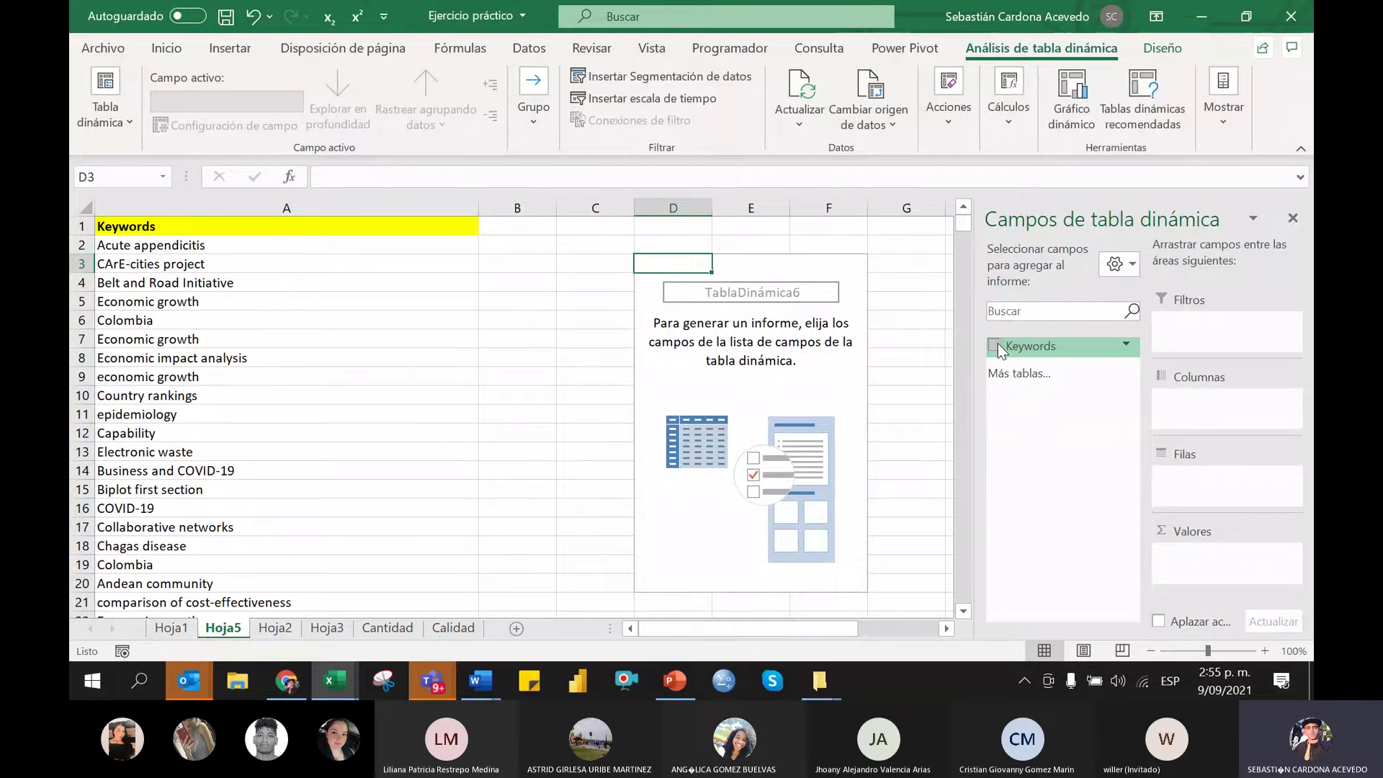
{"action": "left_click_drag", "start_coordinate": [999, 344], "coordinate": [1200, 504]}
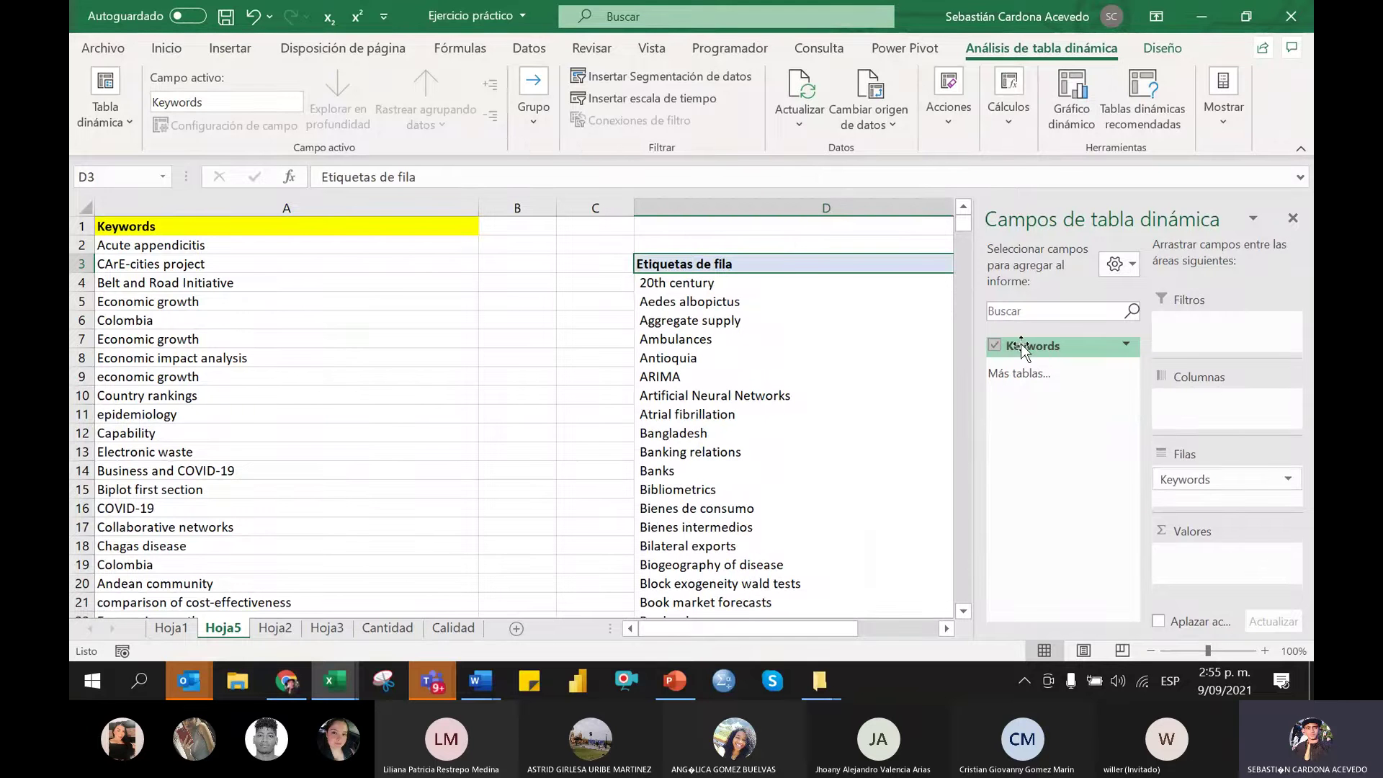
{"action": "left_click_drag", "start_coordinate": [1023, 346], "coordinate": [1225, 556]}
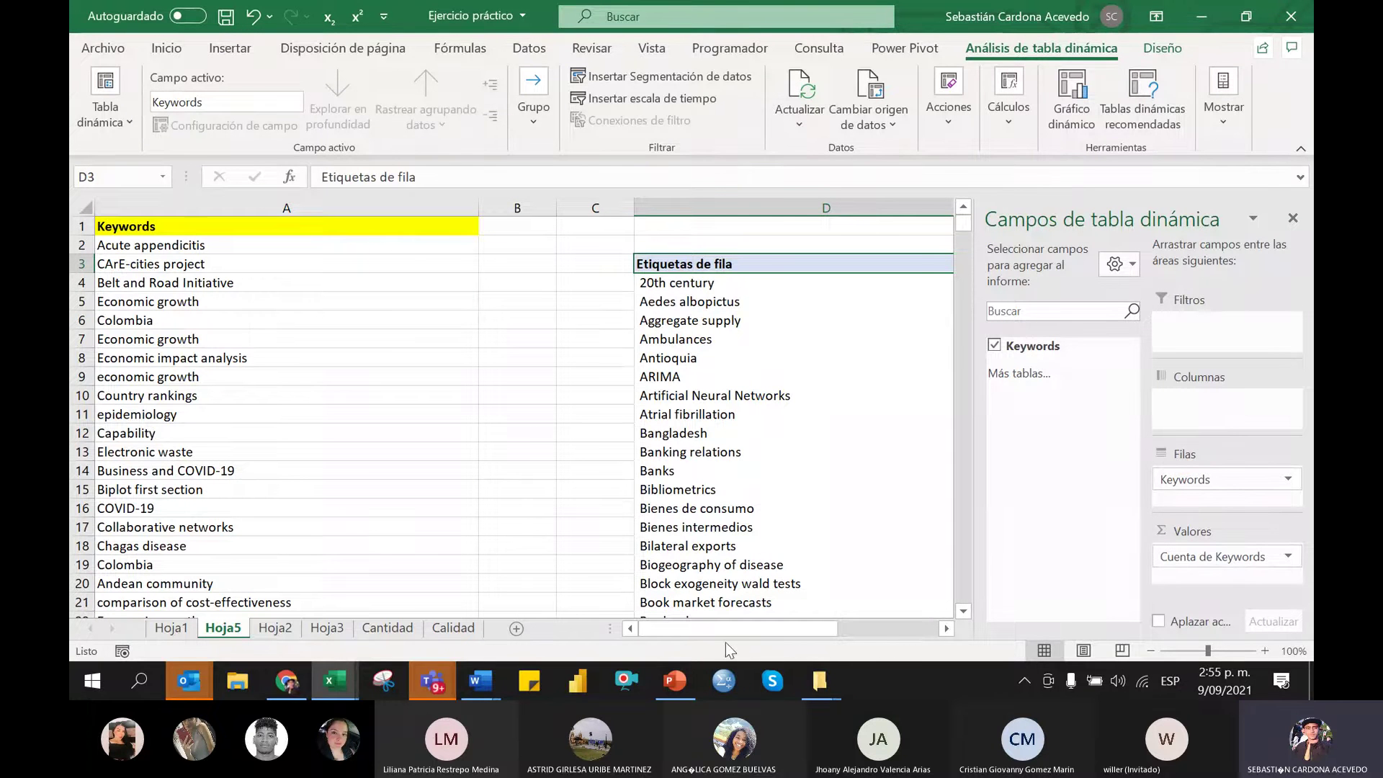
{"action": "left_click_drag", "start_coordinate": [737, 627], "coordinate": [774, 624]}
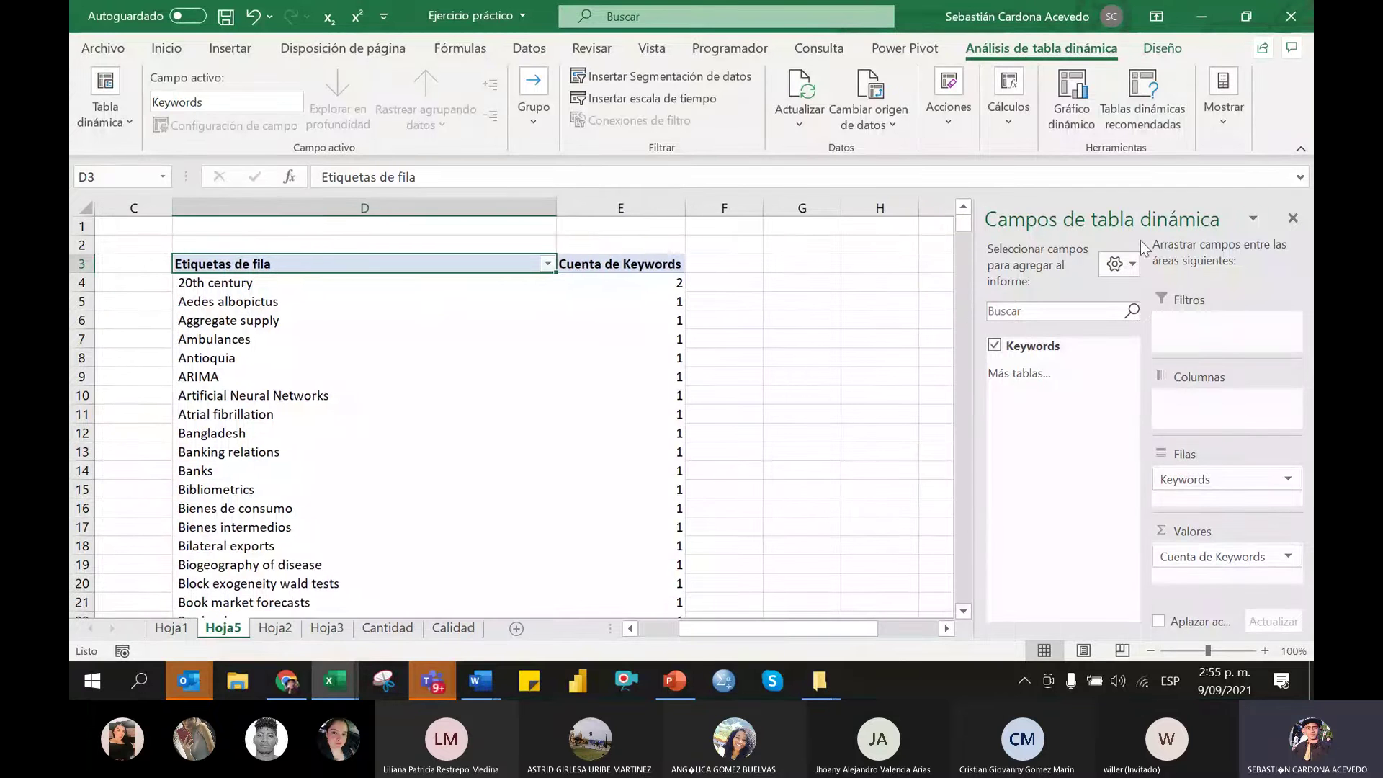
{"action": "left_click", "coordinate": [1291, 214]}
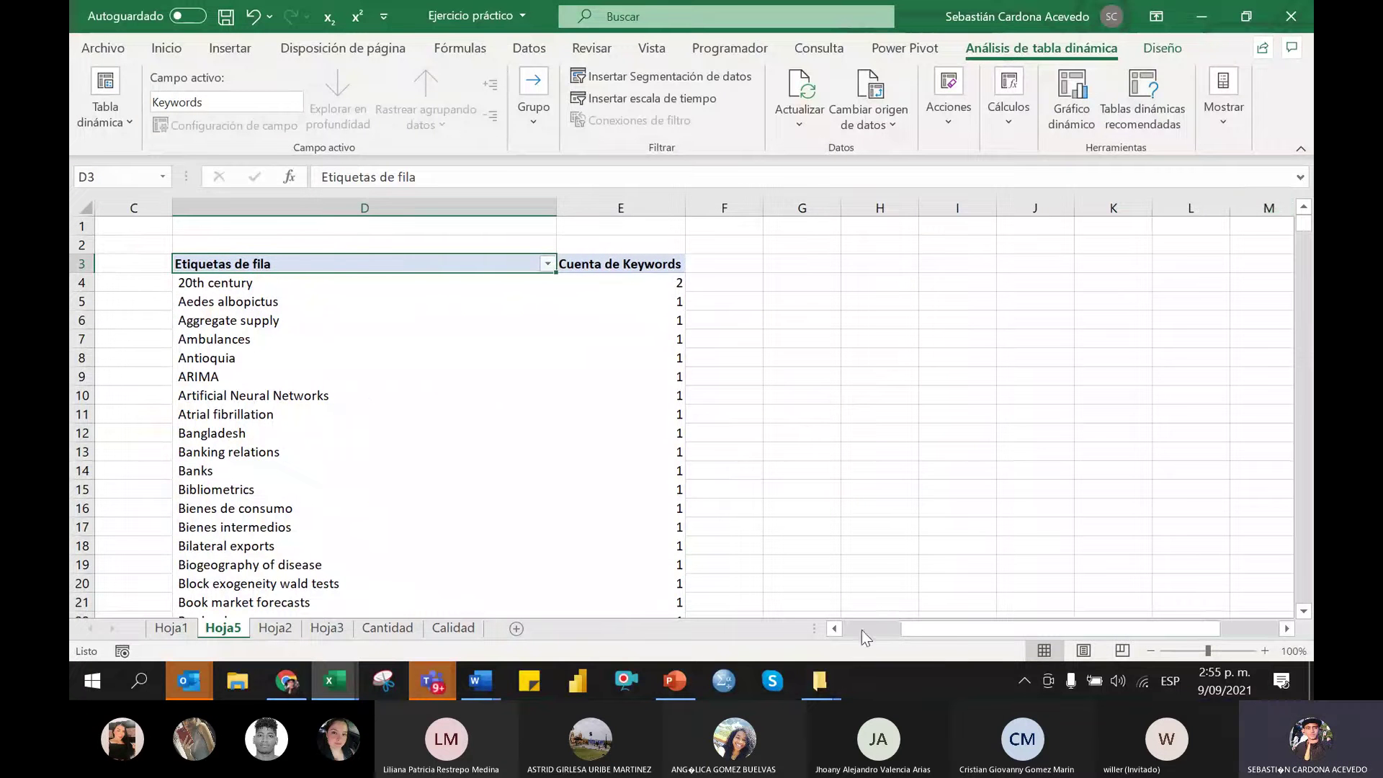
Sort the pivot table's row labels in descending order by Cuenta de Keywords
{"action": "left_click_drag", "start_coordinate": [954, 629], "coordinate": [924, 629]}
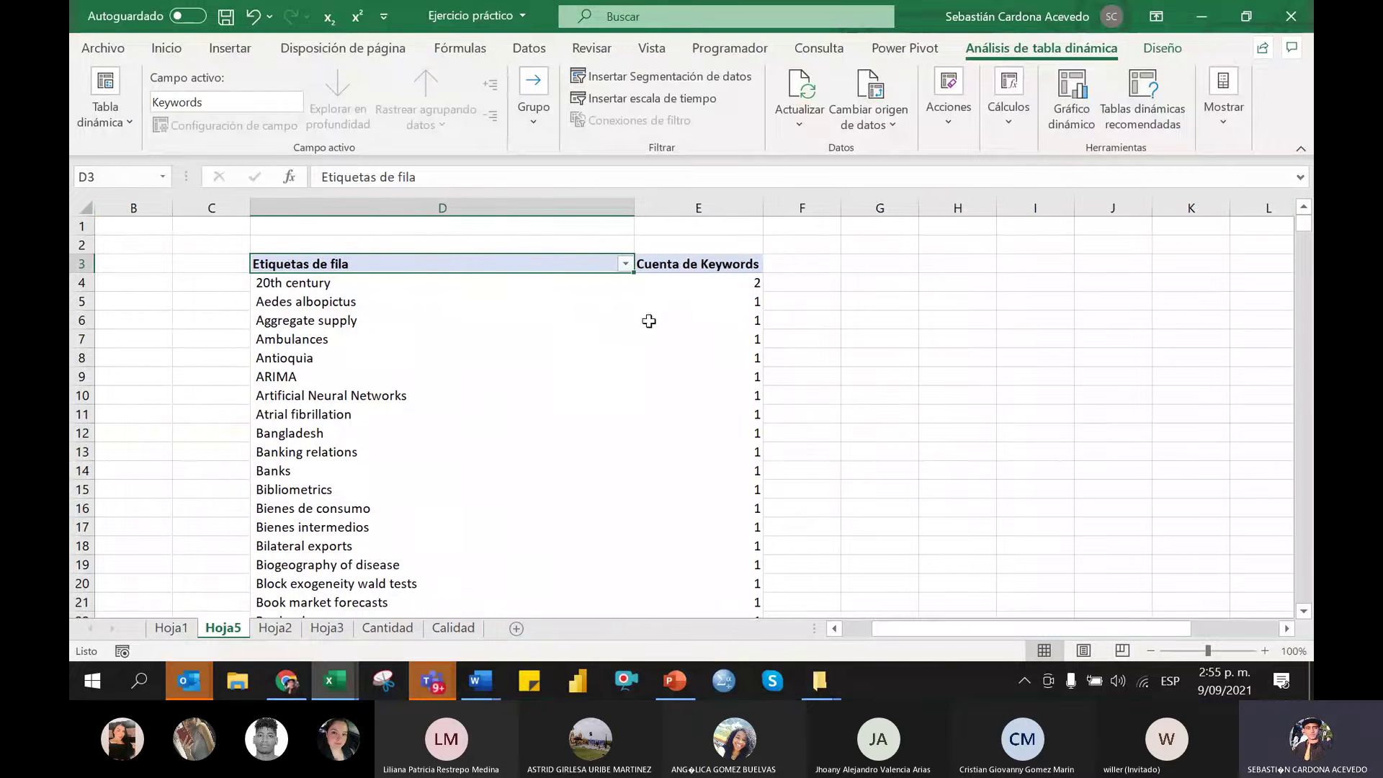
{"action": "left_click", "coordinate": [625, 265]}
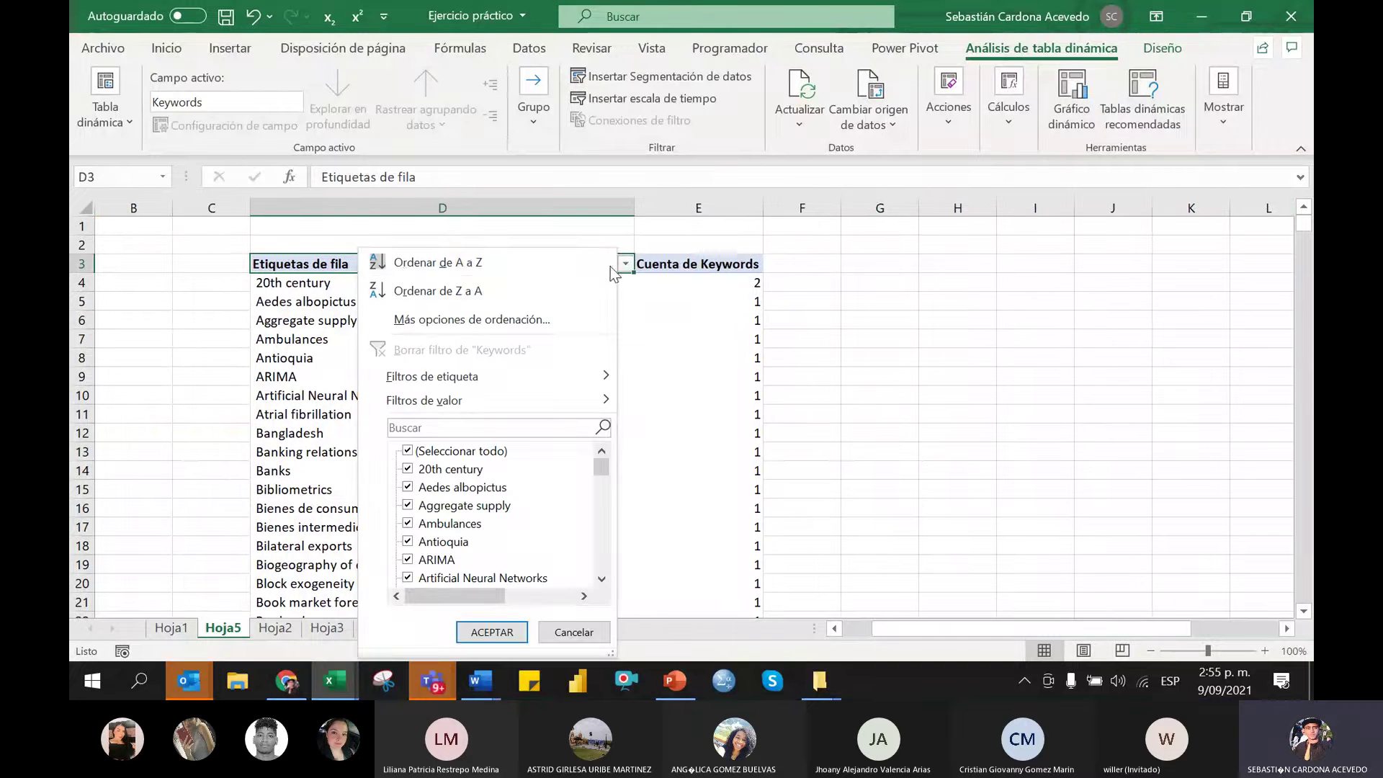
{"action": "left_click", "coordinate": [513, 315]}
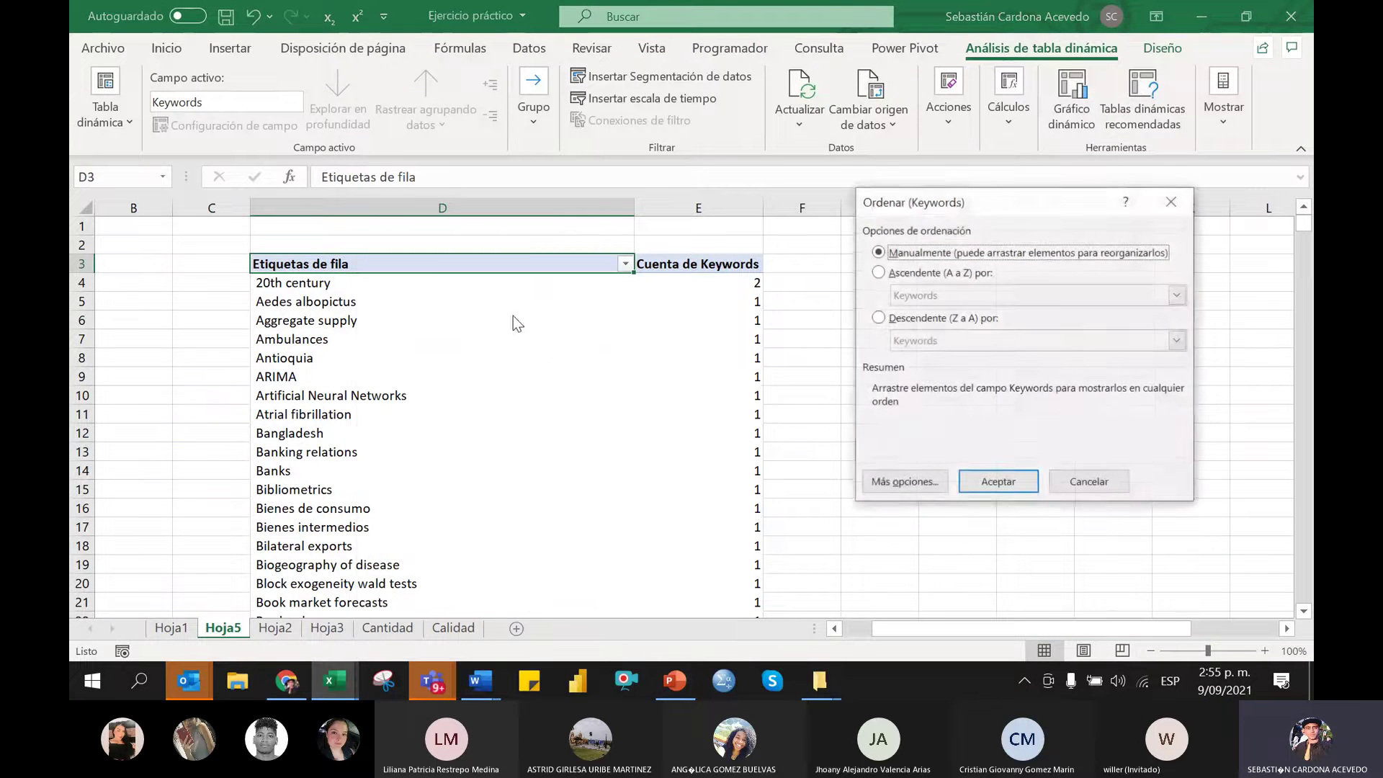
{"action": "left_click", "coordinate": [878, 318]}
{"action": "left_click", "coordinate": [912, 340]}
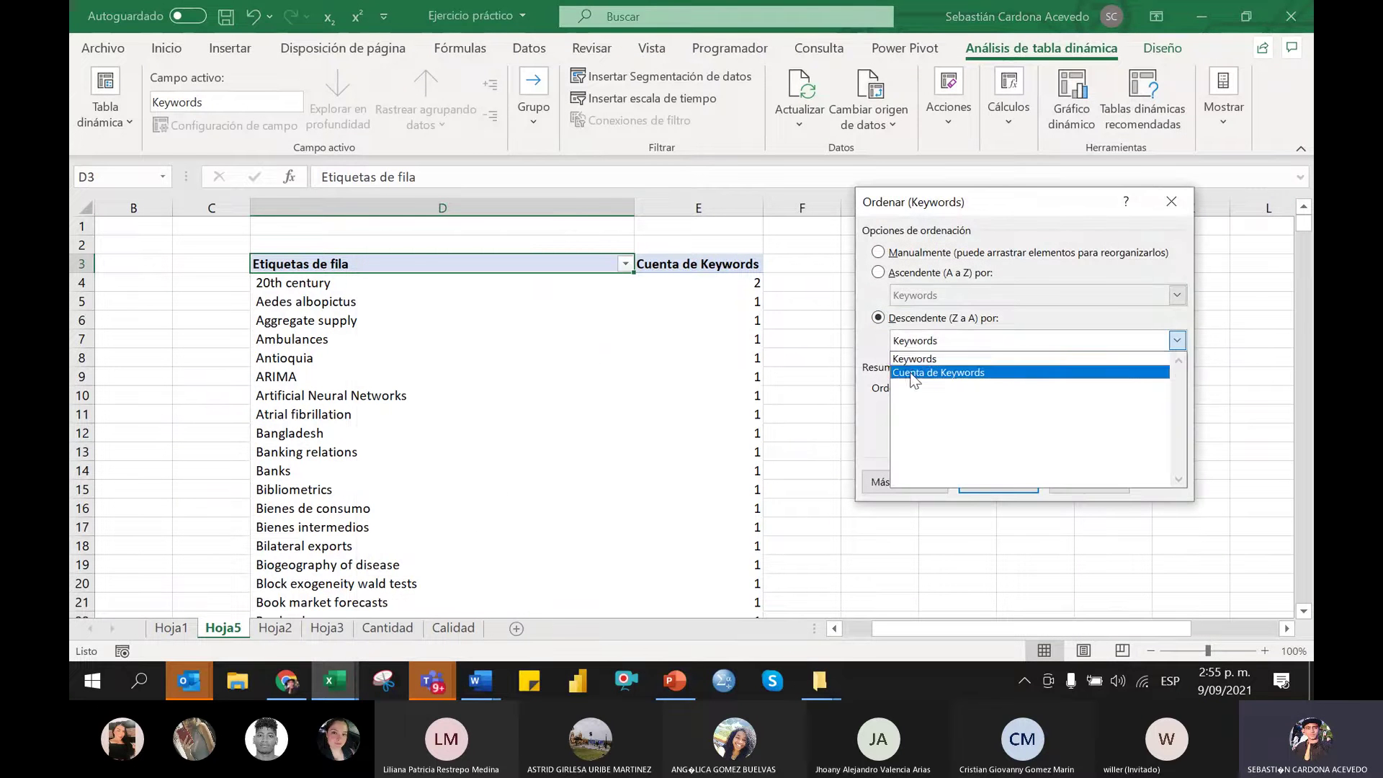
{"action": "left_click", "coordinate": [930, 373]}
{"action": "left_click", "coordinate": [999, 483]}
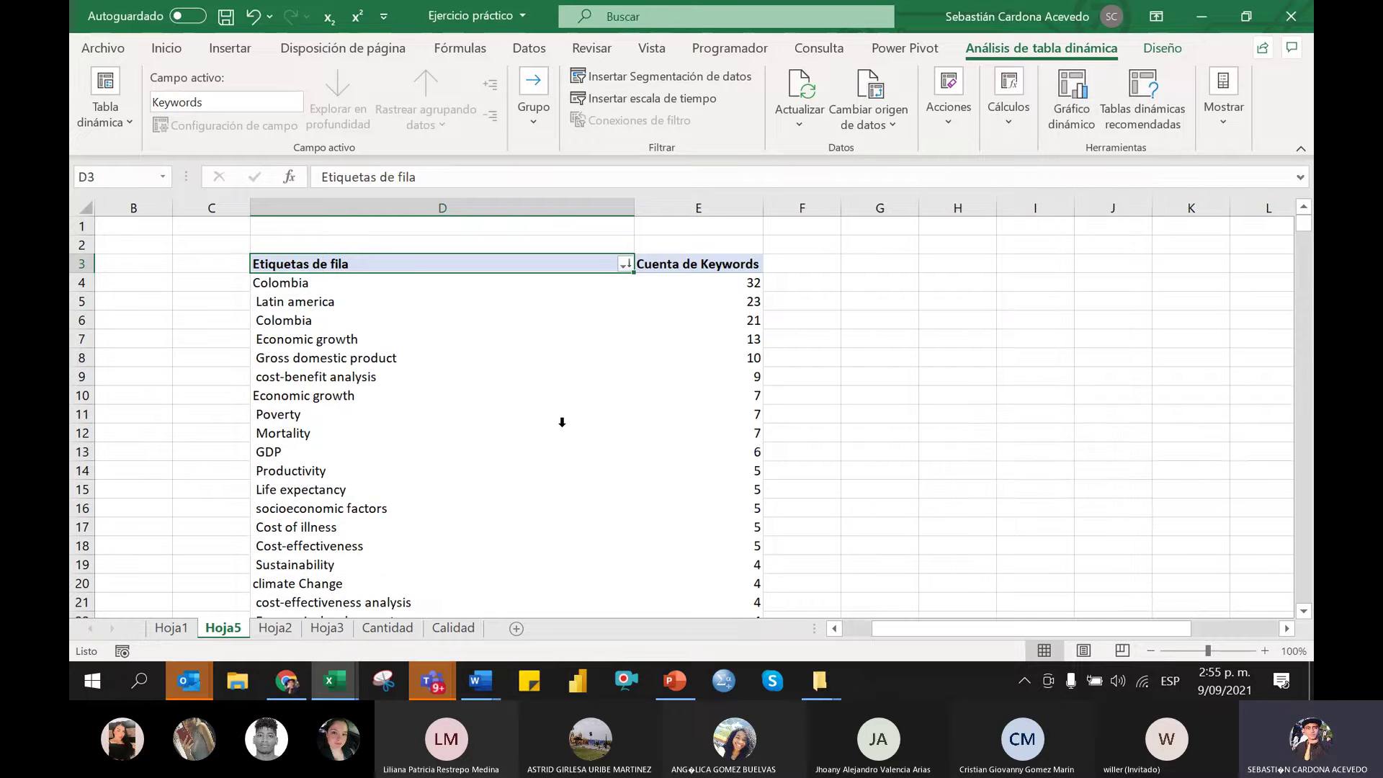
{"action": "scroll", "coordinate": [562, 422], "scroll_direction": "down", "scroll_amount": 1}
{"action": "scroll", "coordinate": [562, 422], "scroll_direction": "up", "scroll_amount": 1}
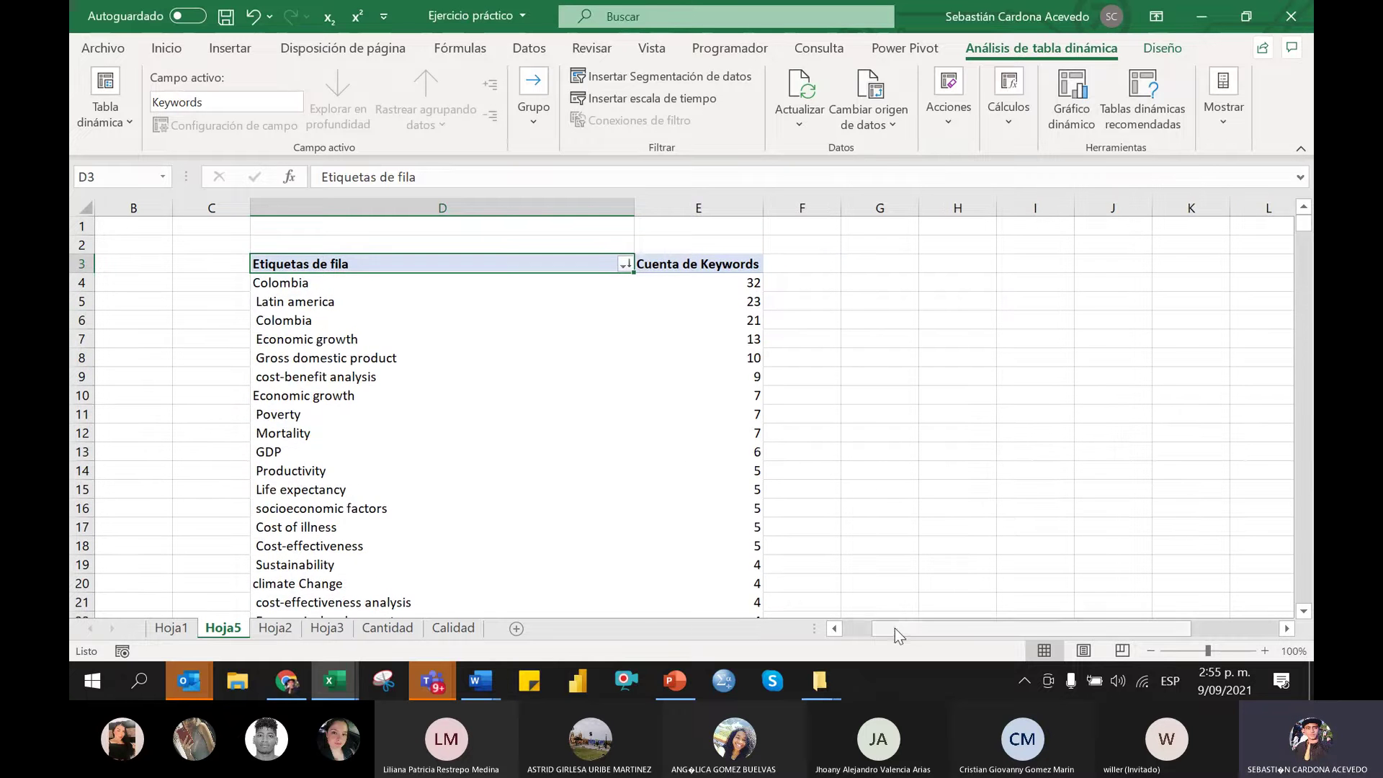
Exclude the entries "Colombia" and "Colombia." from the pivot table using the row-label filter
{"action": "left_click_drag", "start_coordinate": [895, 628], "coordinate": [827, 629]}
{"action": "left_click_drag", "start_coordinate": [683, 290], "coordinate": [1062, 279]}
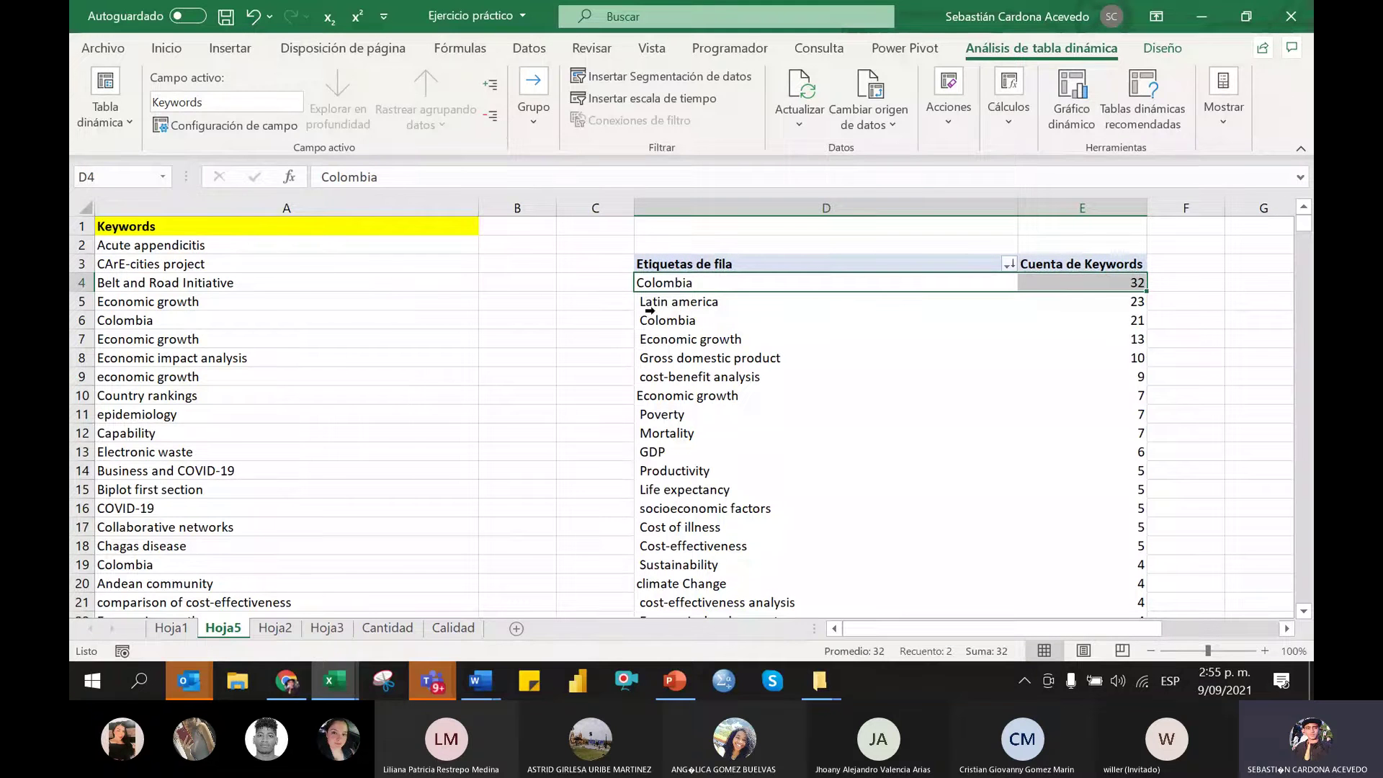
{"action": "left_click", "coordinate": [1009, 263]}
{"action": "mouse_move", "coordinate": [985, 460]}
{"action": "left_mouse_down"}
{"action": "mouse_move", "coordinate": [982, 495]}
{"action": "mouse_move", "coordinate": [985, 469]}
{"action": "left_mouse_up"}
{"action": "left_click", "coordinate": [986, 580]}
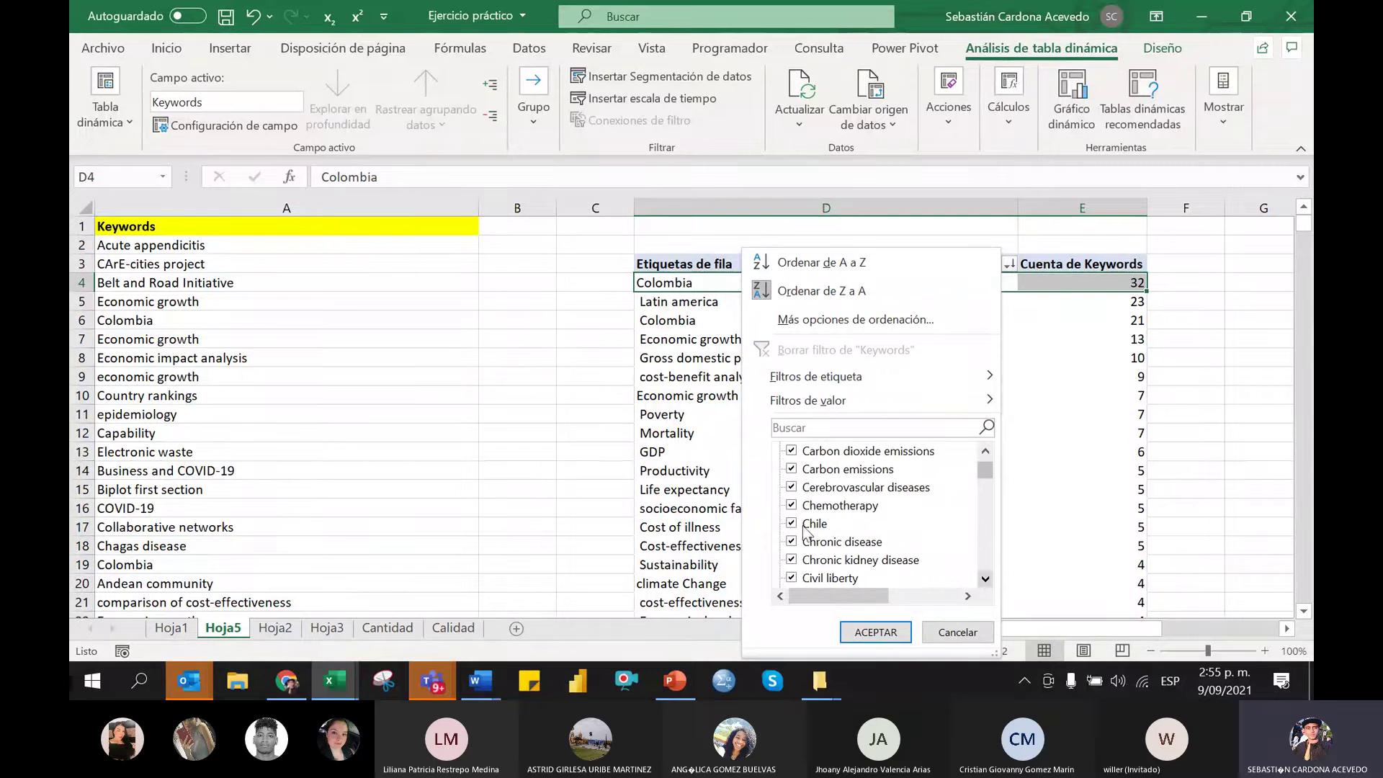
{"action": "left_click", "coordinate": [986, 579]}
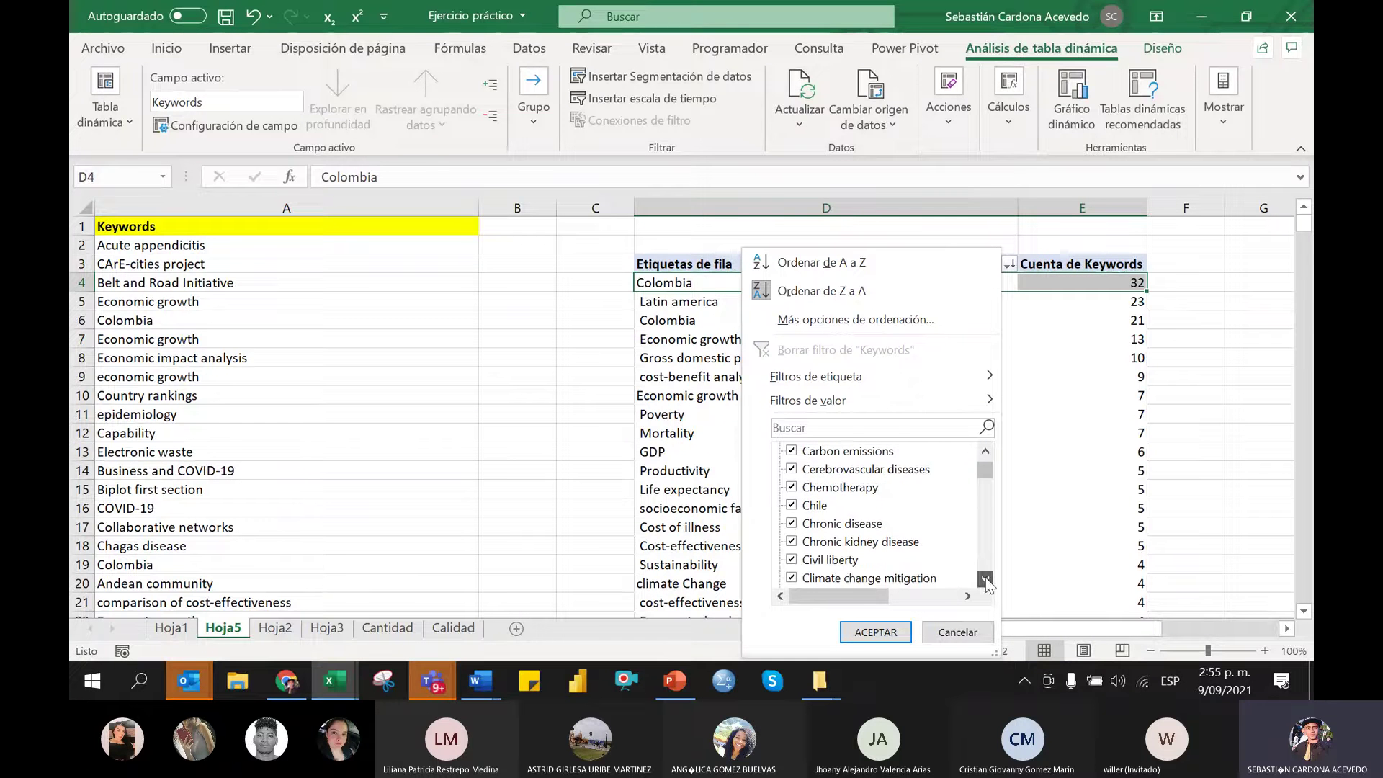
{"action": "left_click", "coordinate": [986, 579]}
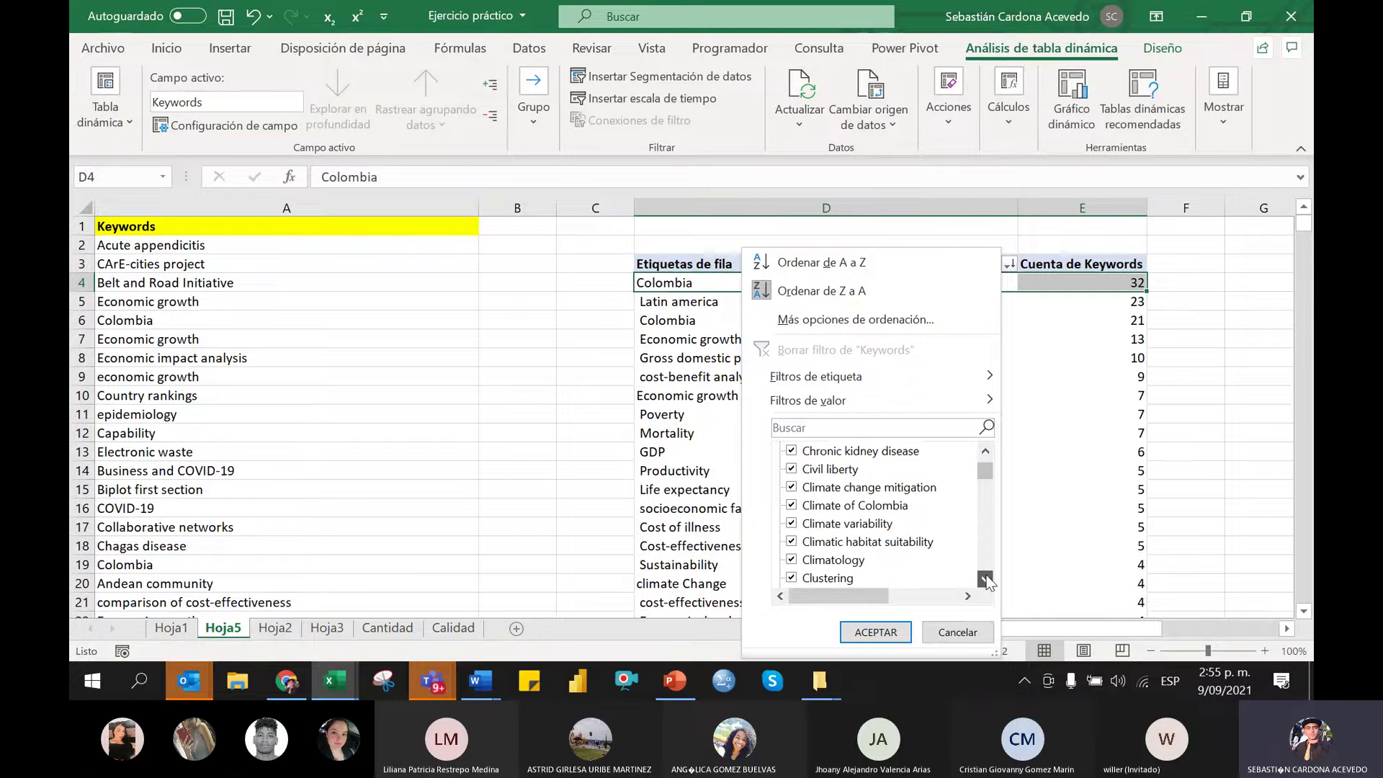
{"action": "left_click", "coordinate": [985, 580]}
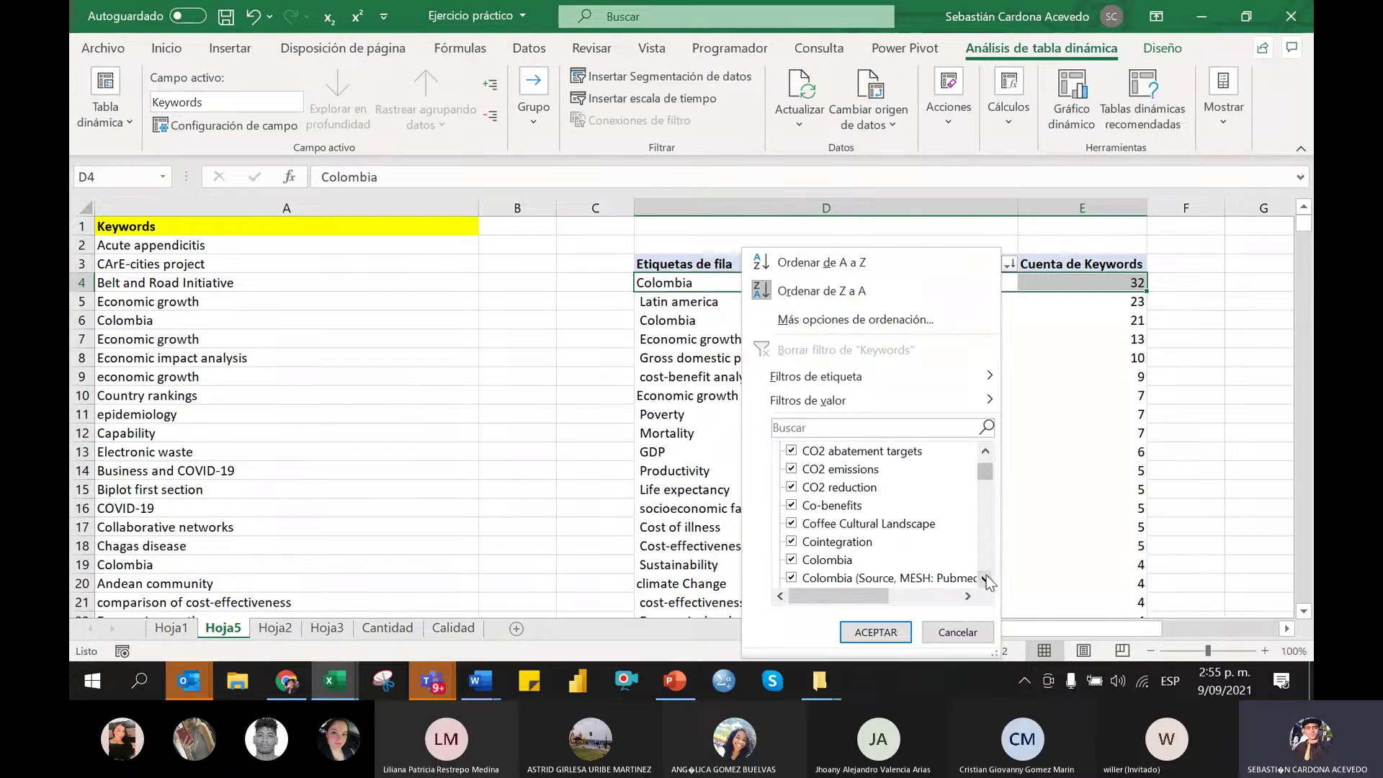
{"action": "left_click", "coordinate": [985, 579]}
{"action": "left_click", "coordinate": [985, 579]}
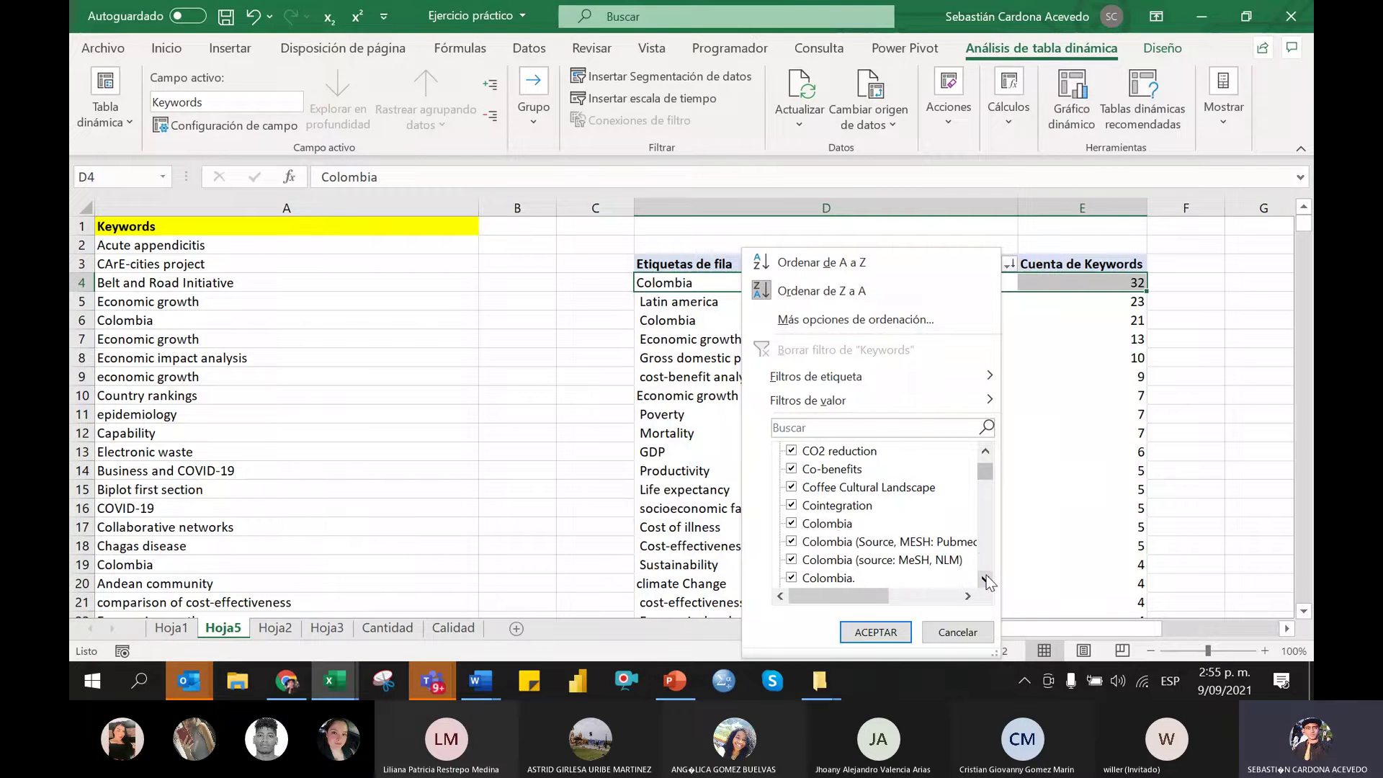
{"action": "left_click", "coordinate": [791, 524]}
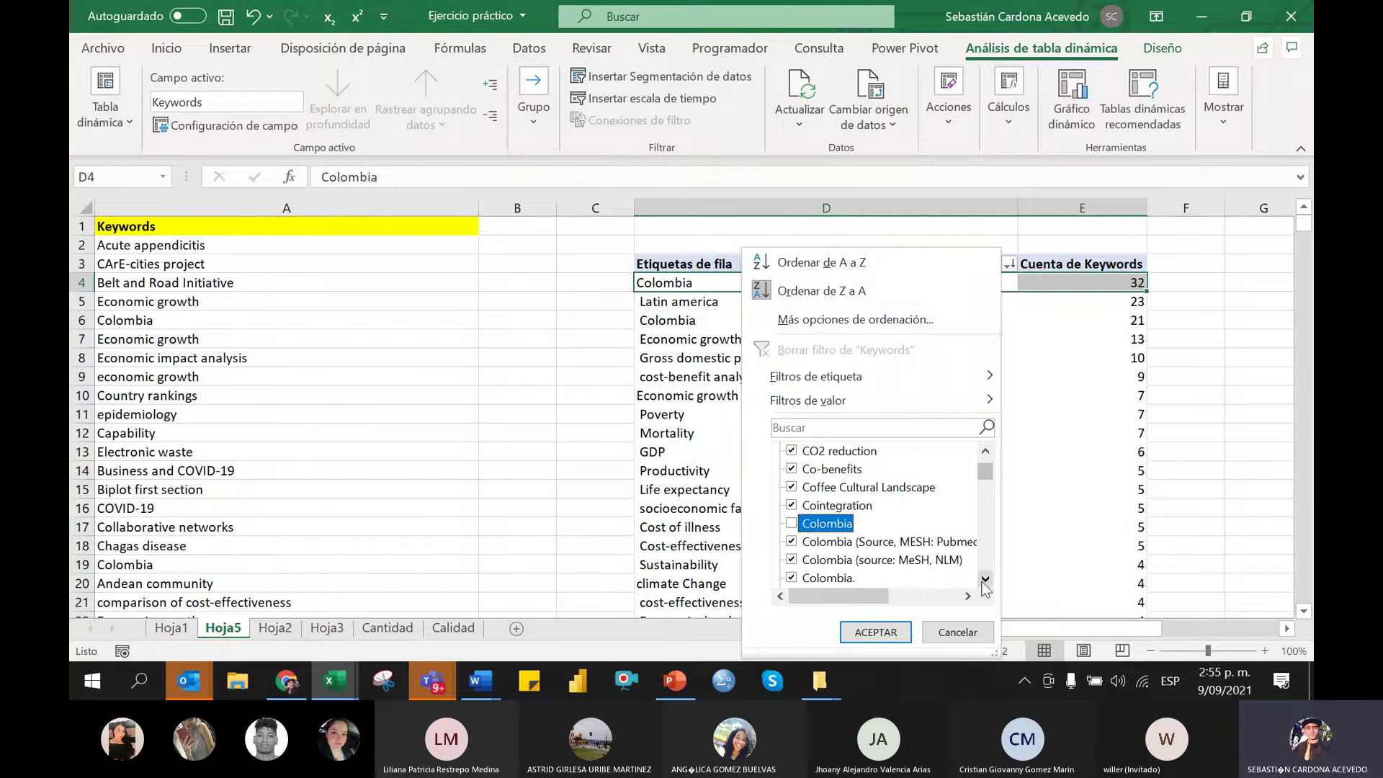
{"action": "left_click", "coordinate": [792, 578]}
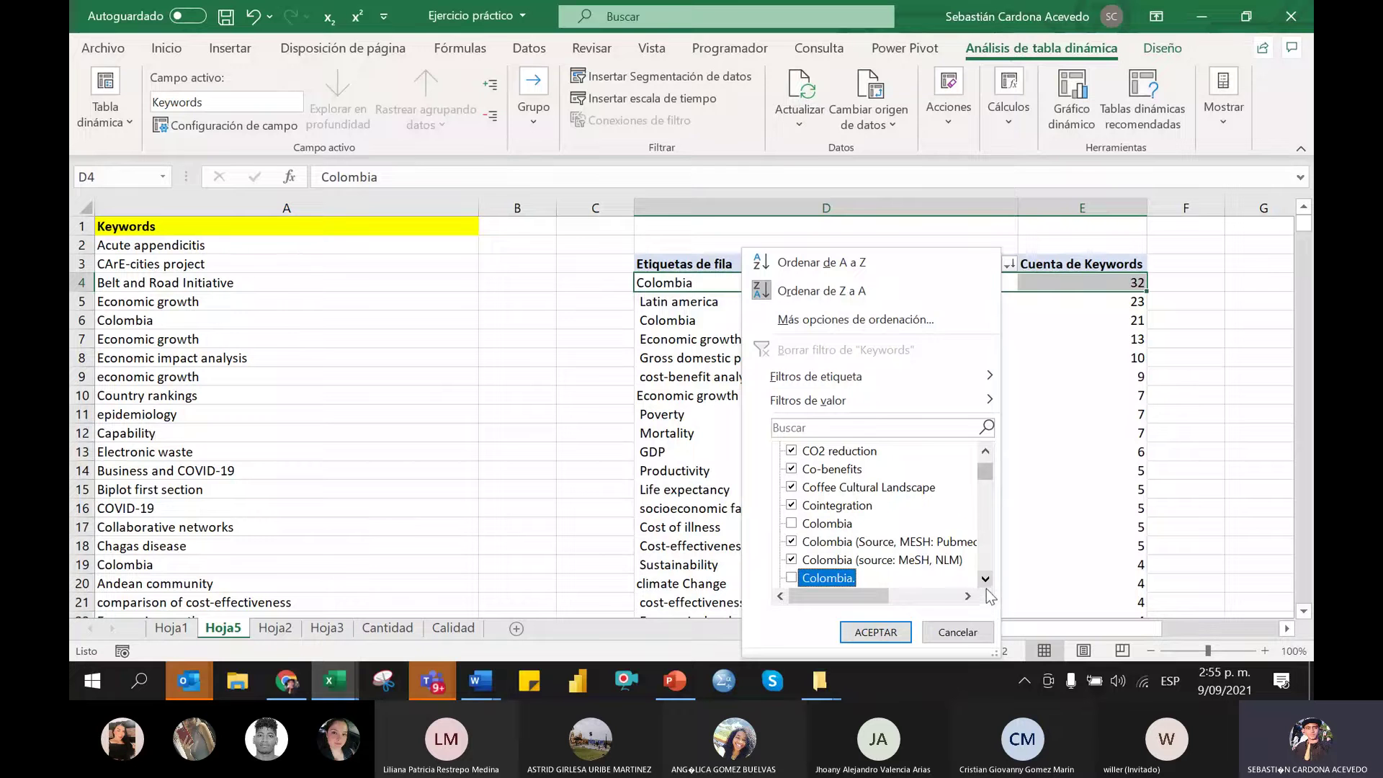
{"action": "left_click", "coordinate": [986, 579]}
{"action": "left_click", "coordinate": [986, 579]}
{"action": "left_click", "coordinate": [986, 579]}
{"action": "left_click", "coordinate": [986, 580]}
{"action": "left_click", "coordinate": [985, 579]}
{"action": "left_click", "coordinate": [985, 579]}
{"action": "left_click", "coordinate": [986, 580]}
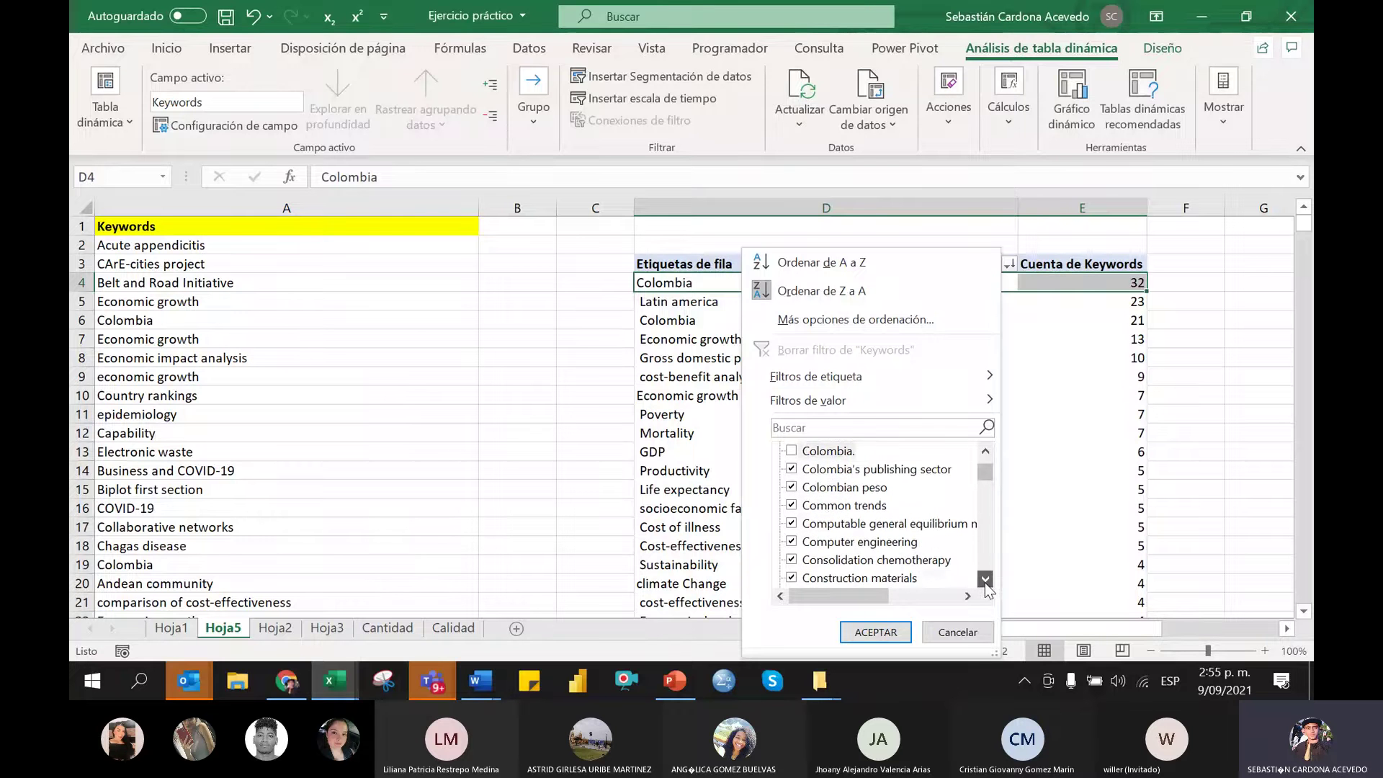
{"action": "scroll", "coordinate": [985, 582], "scroll_direction": "down", "scroll_amount": 5}
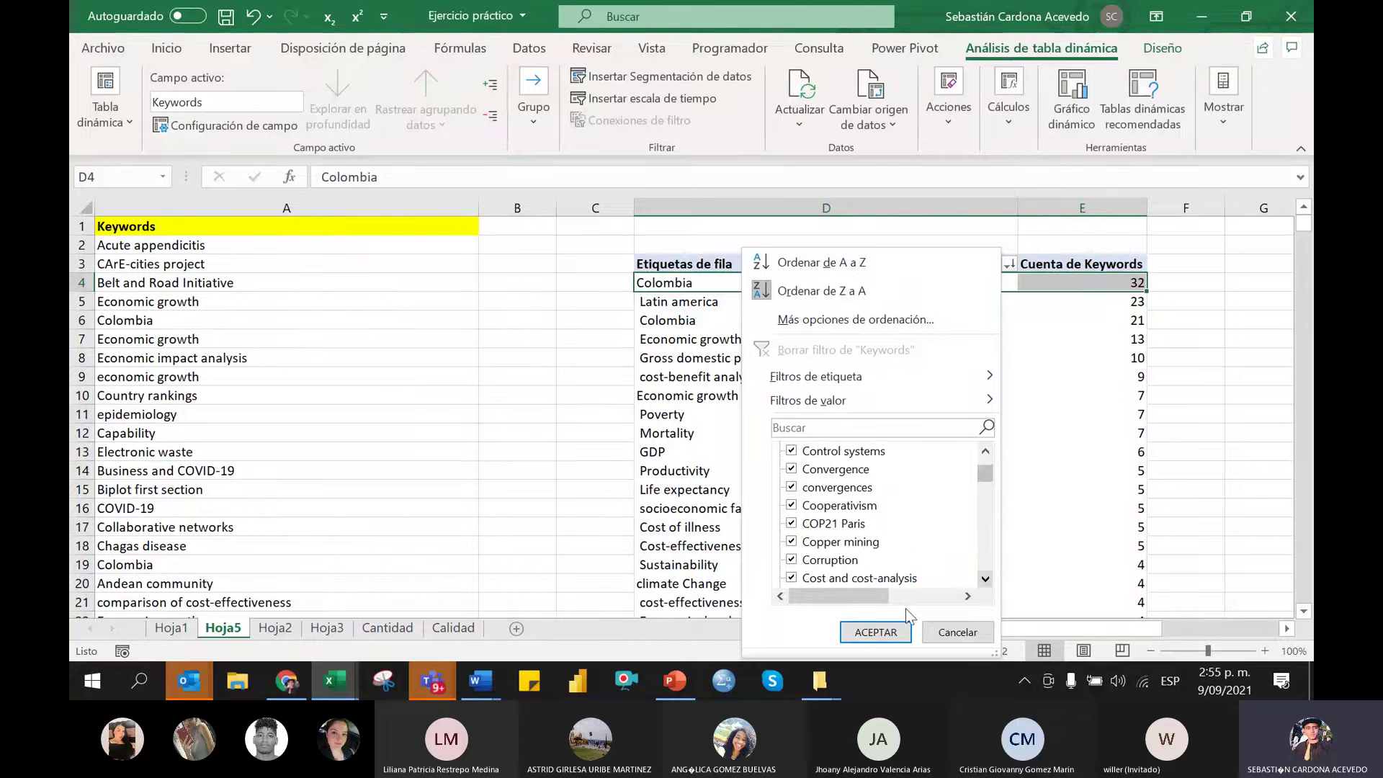
{"action": "left_click", "coordinate": [876, 632]}
{"action": "left_click", "coordinate": [580, 359]}
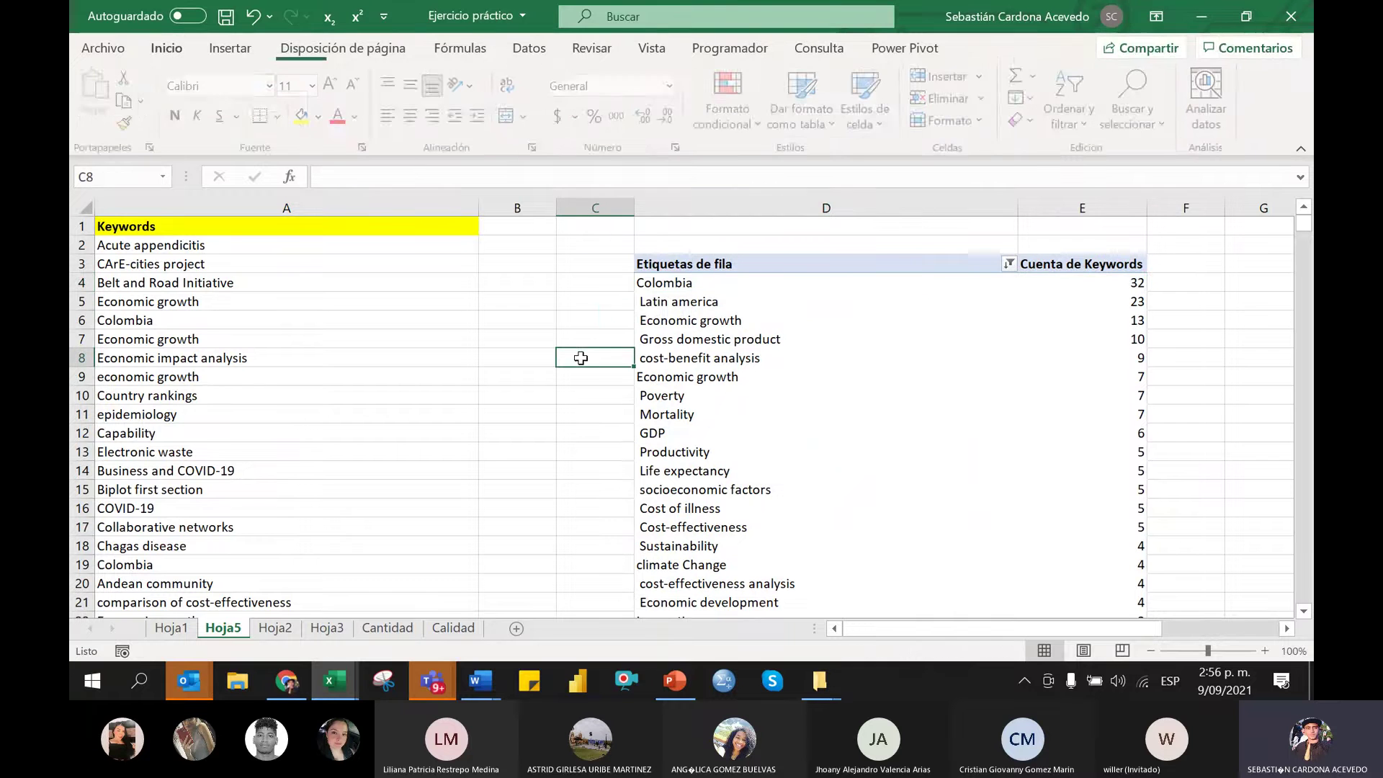
Filter out the remaining Colombia entries still included in the pivot table's row labels
{"action": "left_click", "coordinate": [1008, 265]}
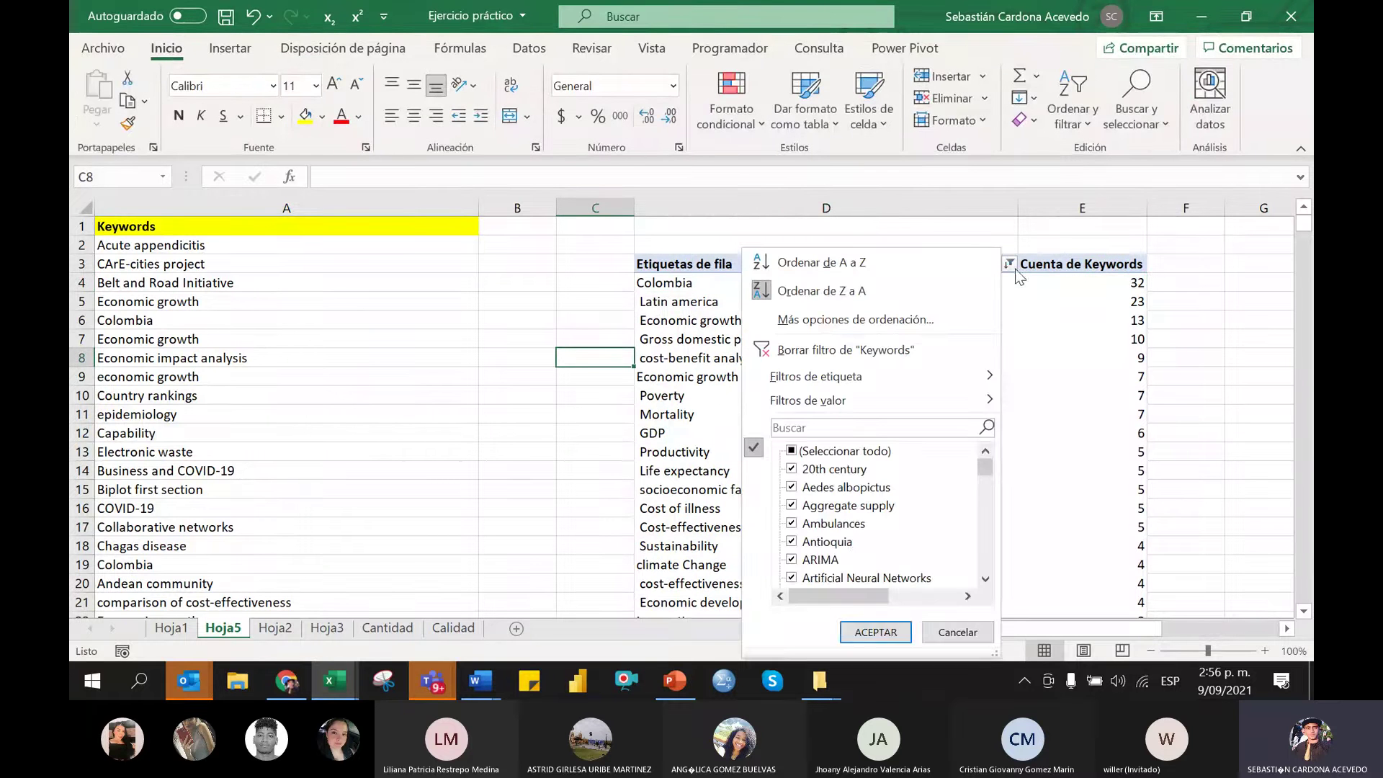
{"action": "left_click", "coordinate": [985, 579]}
{"action": "left_click", "coordinate": [893, 430]}
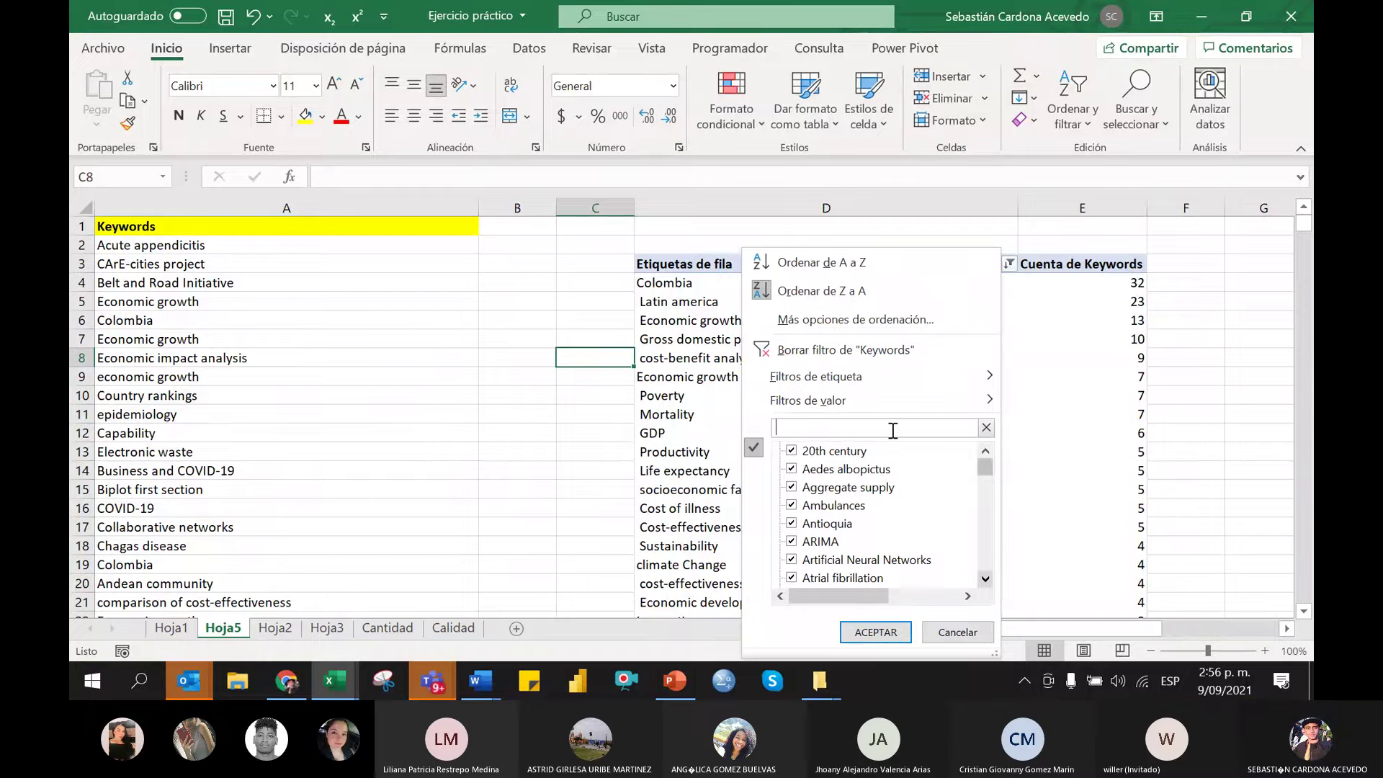
{"action": "left_click_drag", "start_coordinate": [991, 583], "coordinate": [989, 585]}
{"action": "left_click", "coordinate": [792, 507]}
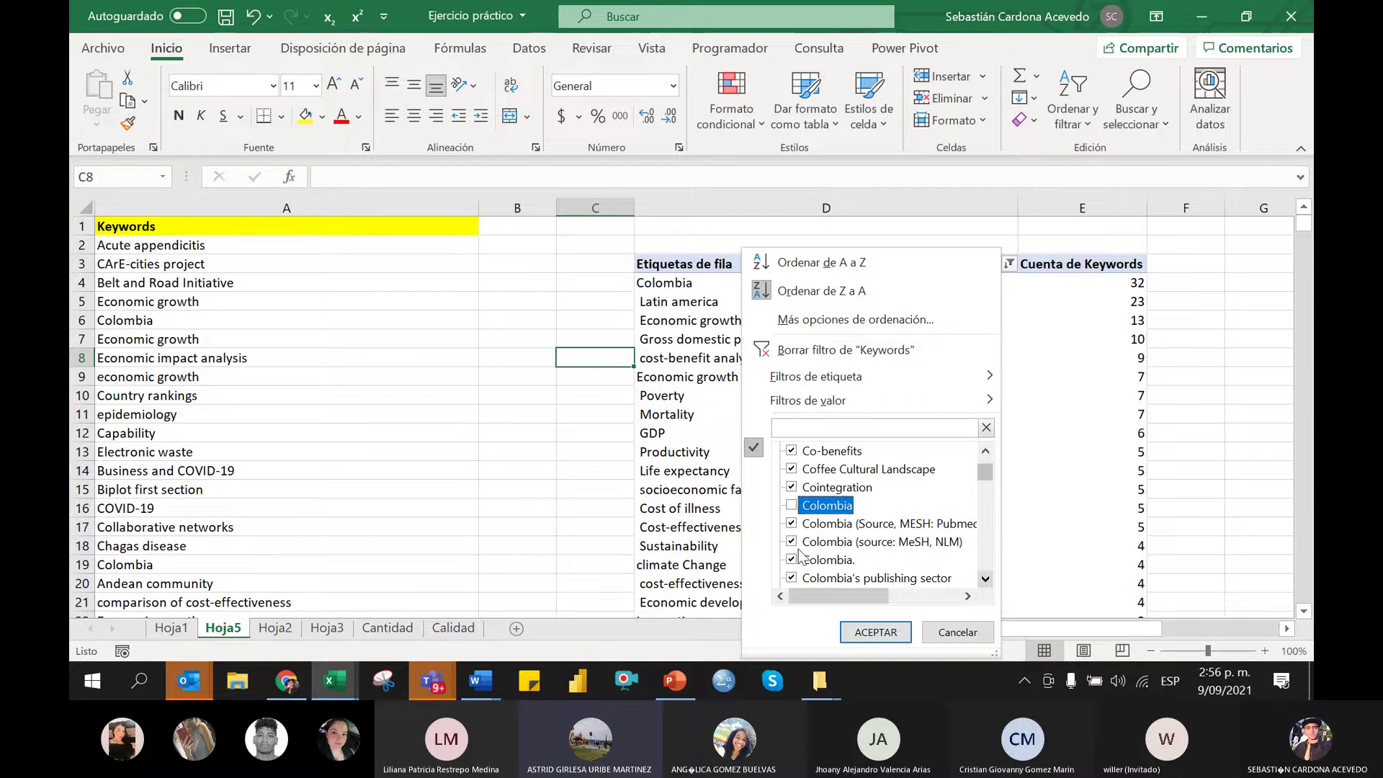
{"action": "left_click", "coordinate": [792, 560]}
{"action": "left_click", "coordinate": [876, 632]}
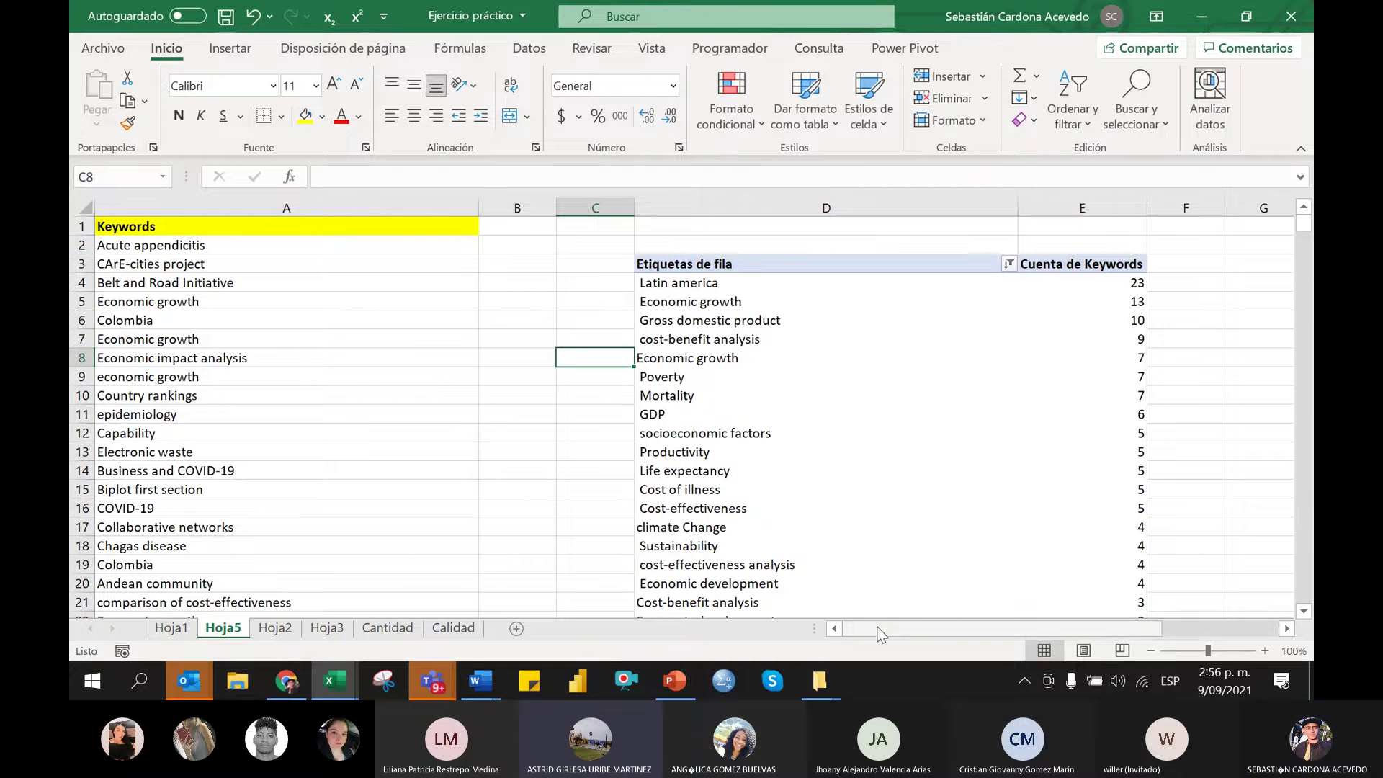
{"action": "left_click", "coordinate": [594, 472]}
{"action": "key", "text": "alt+Tab"}
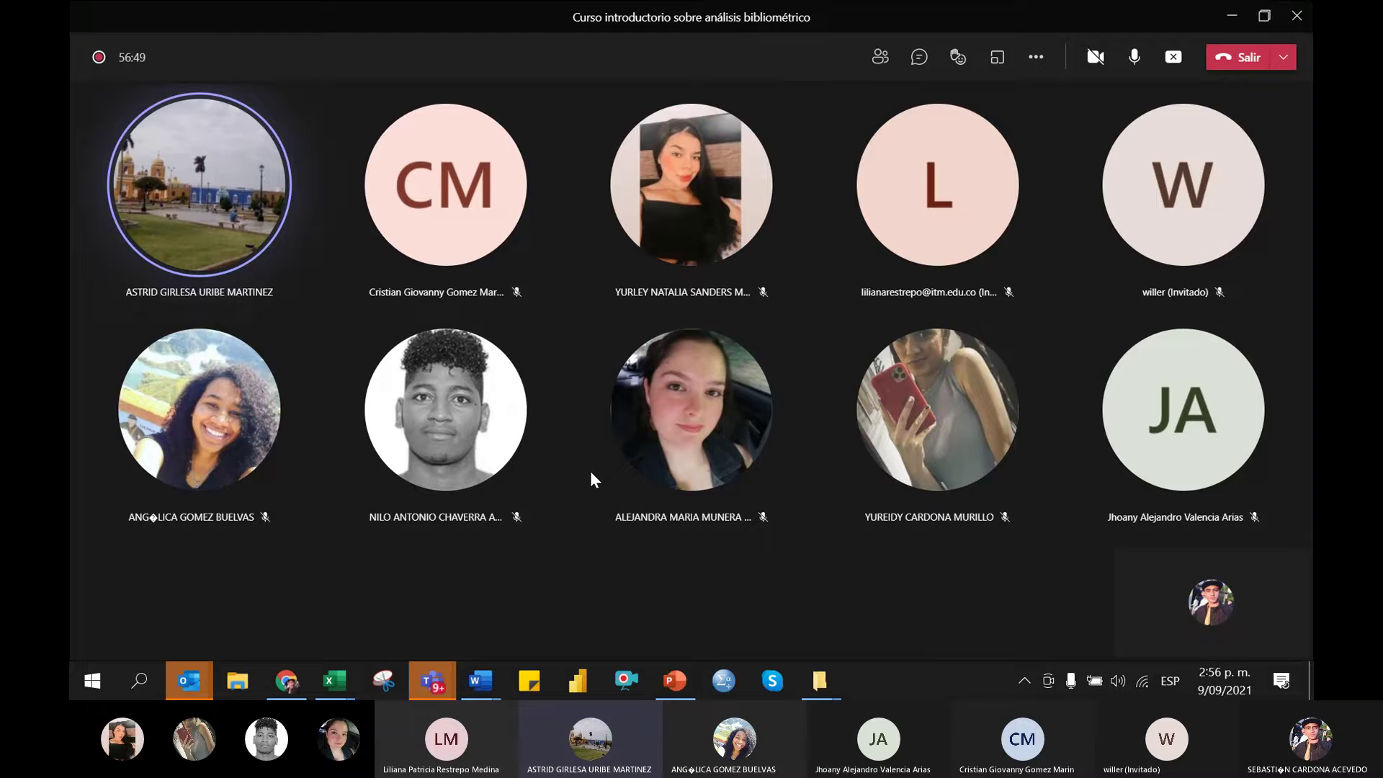
{"action": "key", "text": "alt+Tab"}
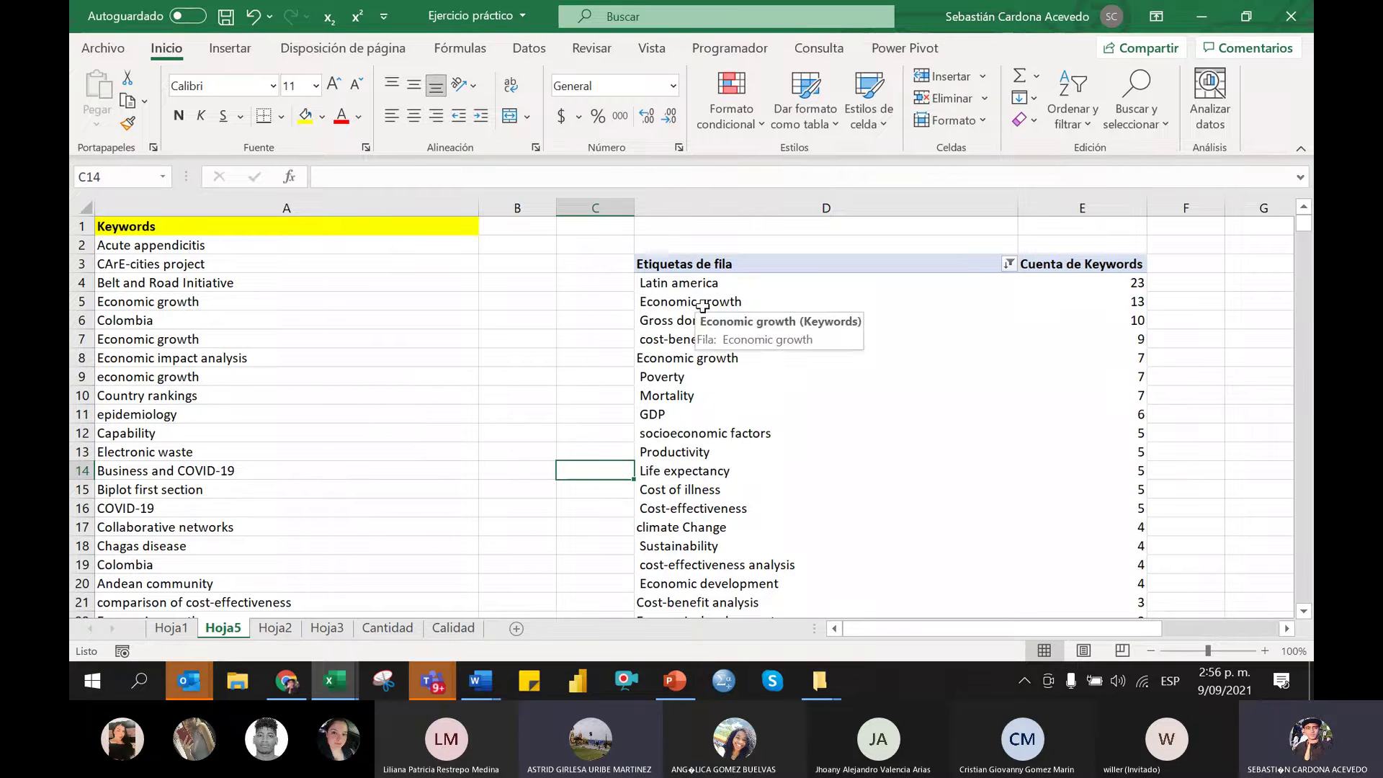
Compare the keyword entries in the filtered pivot table with the source Keywords list in column A
{"action": "left_click", "coordinate": [566, 375]}
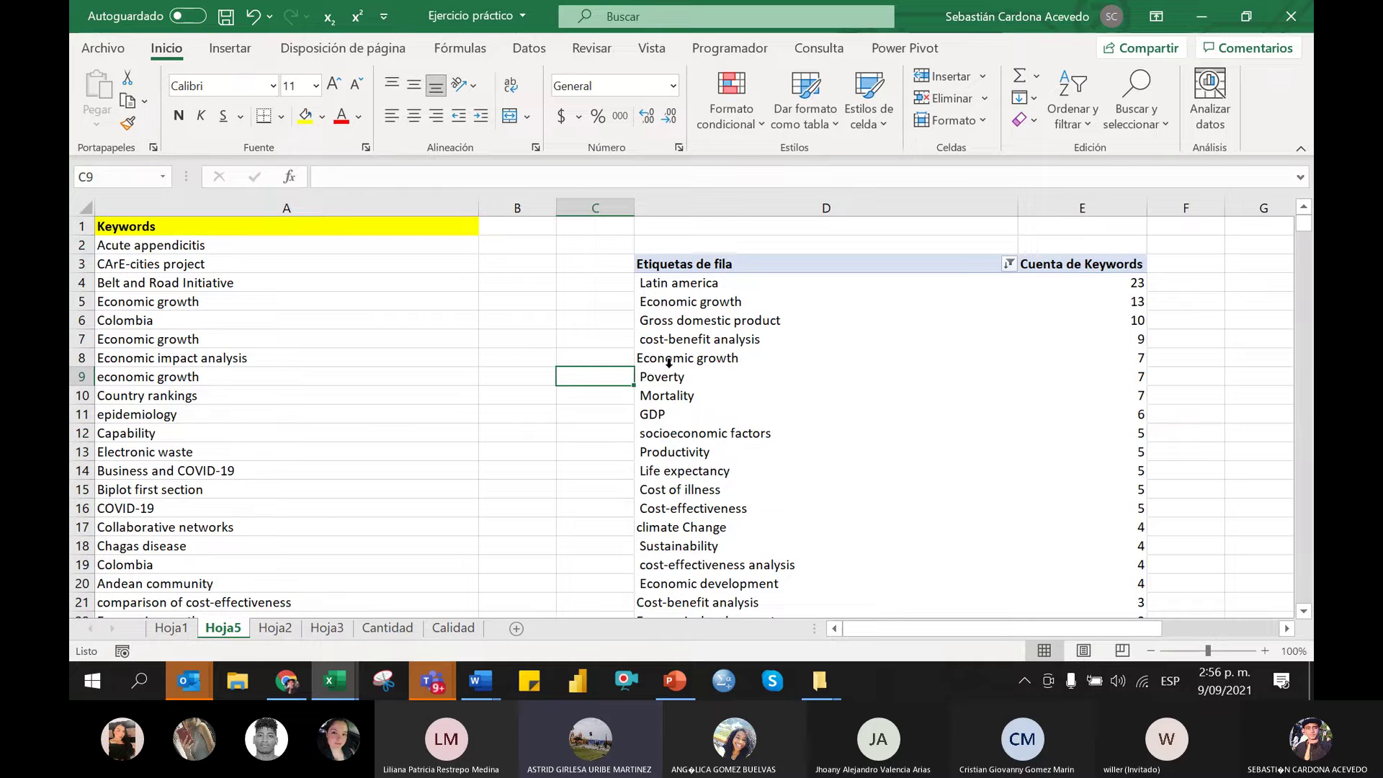
{"action": "left_click", "coordinate": [685, 373]}
{"action": "scroll", "coordinate": [685, 382], "scroll_direction": "down", "scroll_amount": 3}
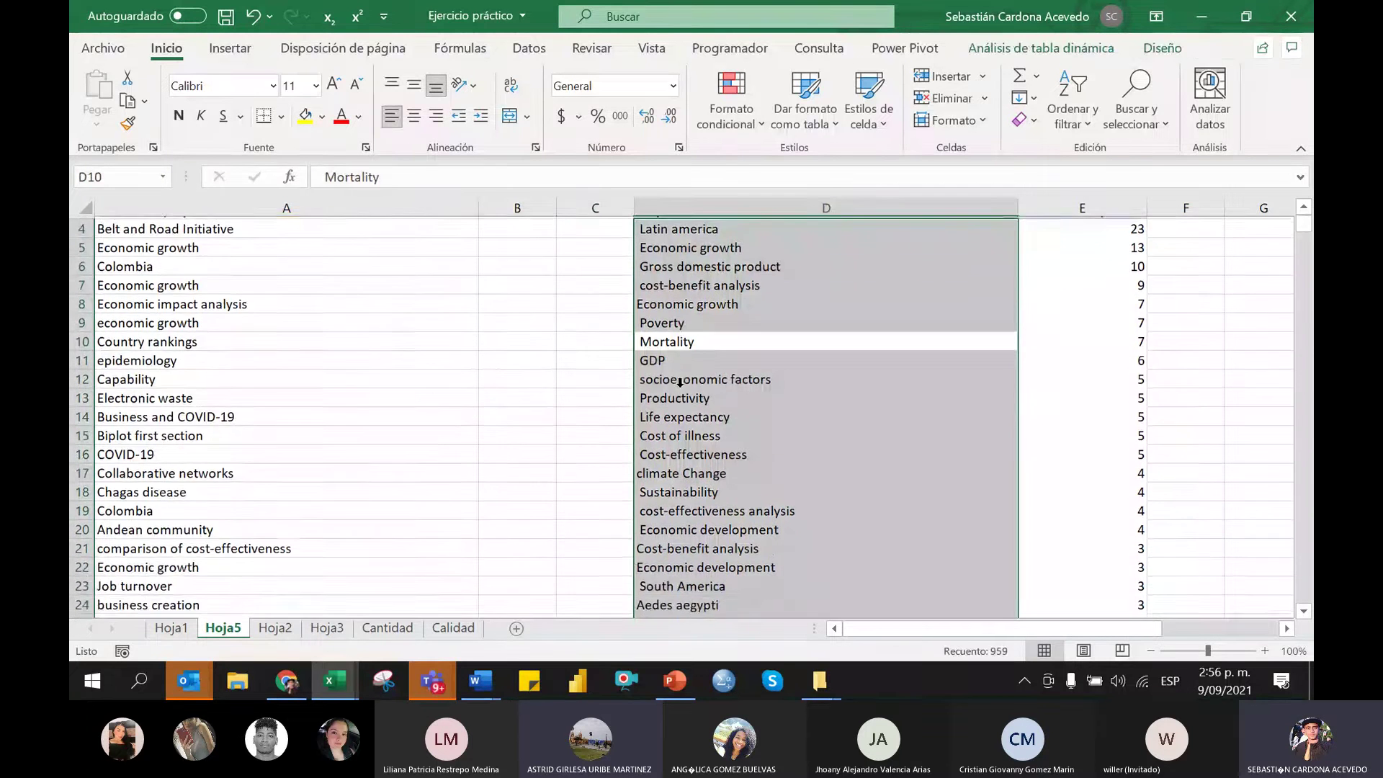
{"action": "scroll", "coordinate": [685, 382], "scroll_direction": "up", "scroll_amount": 3}
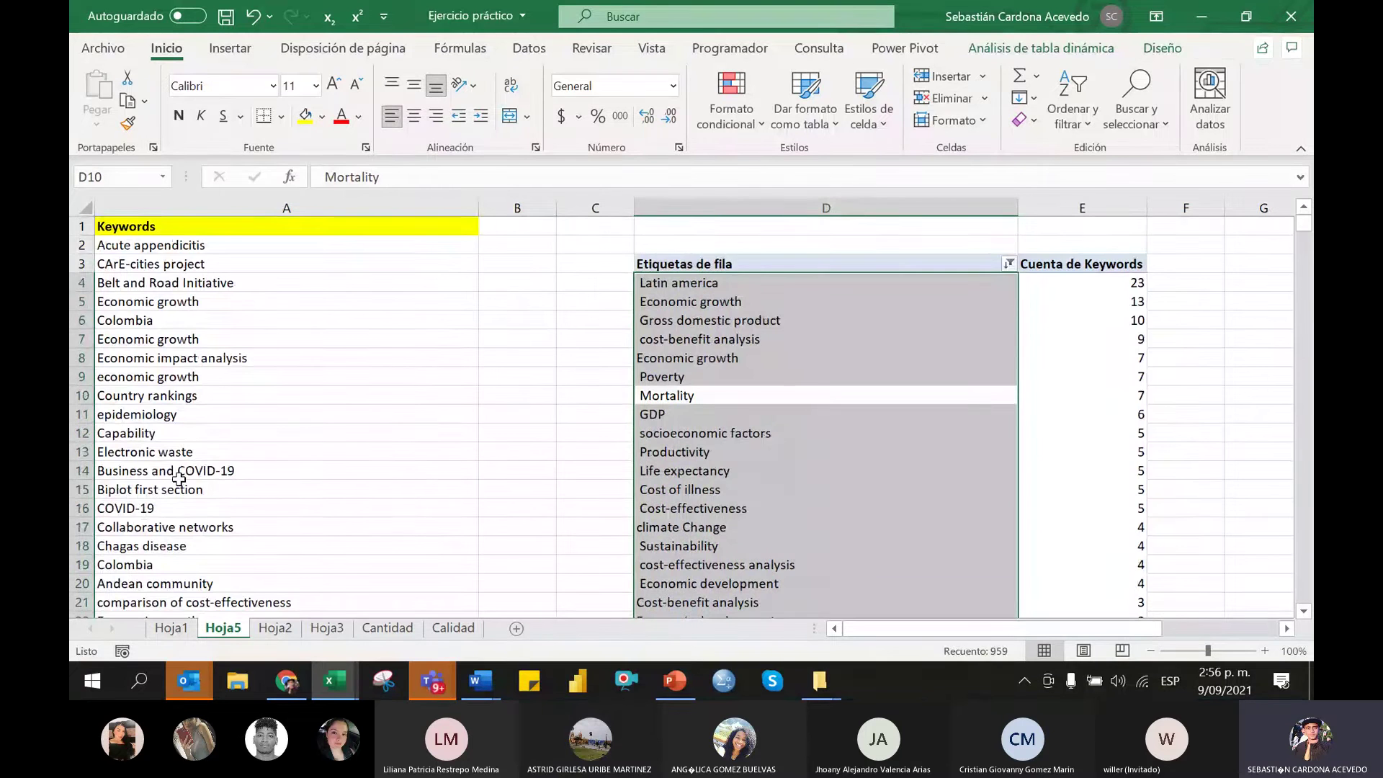
{"action": "scroll", "coordinate": [178, 479], "scroll_direction": "down", "scroll_amount": 3}
{"action": "scroll", "coordinate": [178, 478], "scroll_direction": "up", "scroll_amount": 3}
{"action": "left_click", "coordinate": [208, 353]}
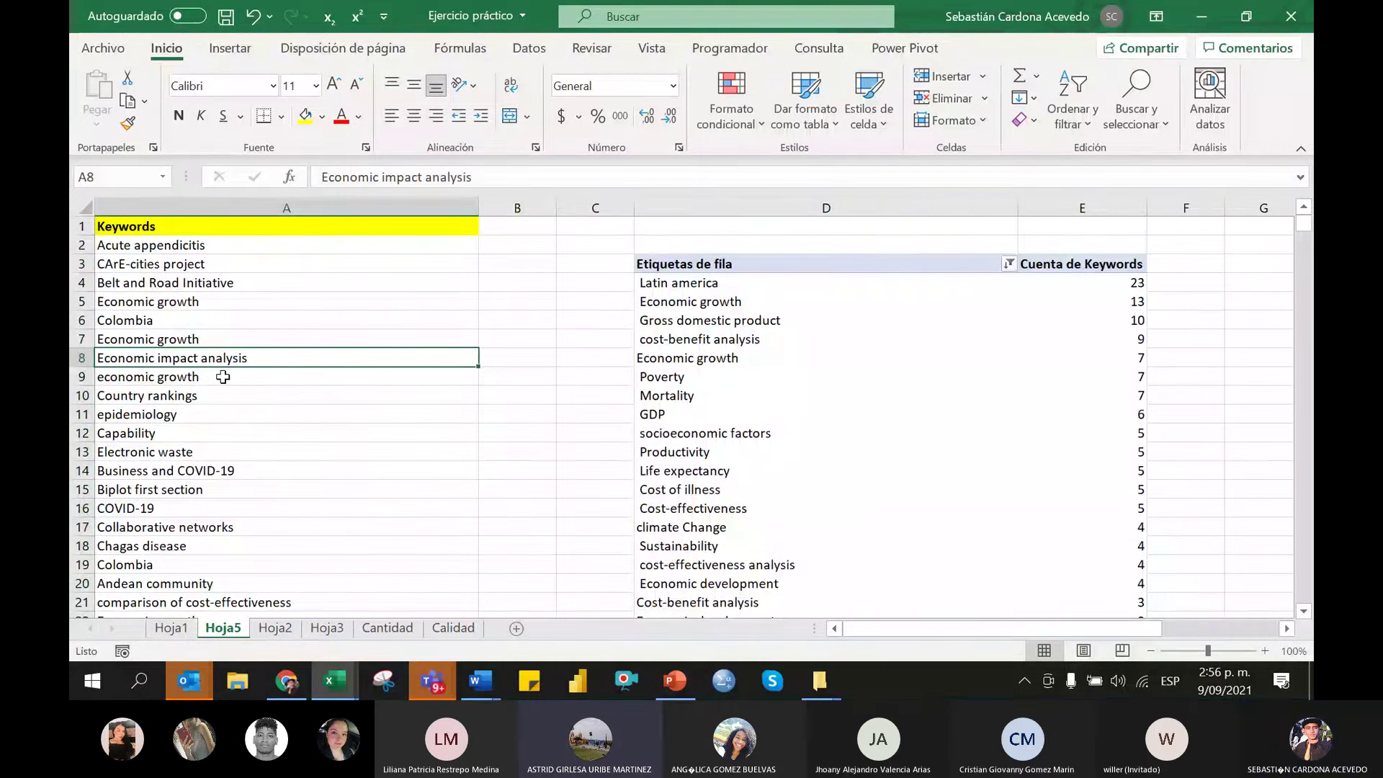
{"action": "left_click", "coordinate": [241, 224]}
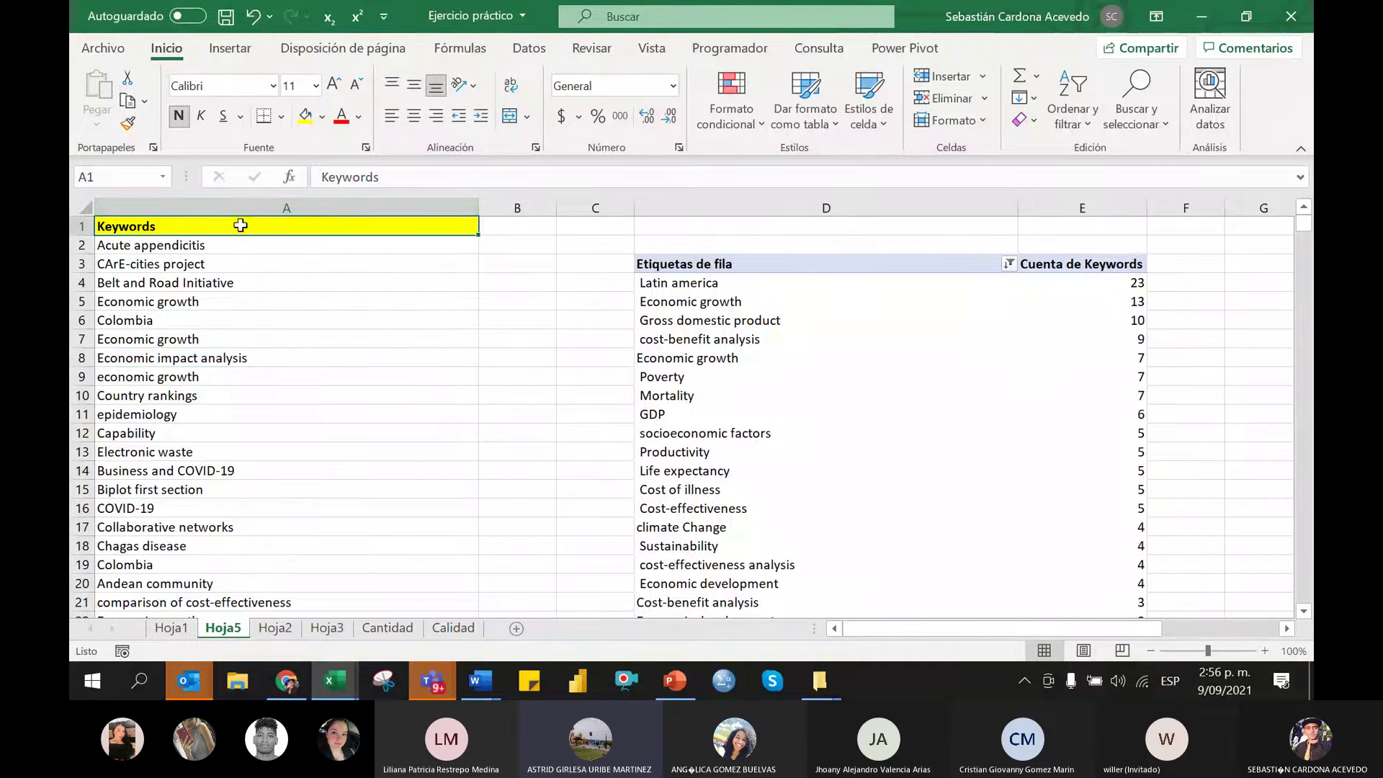
{"action": "key", "text": "ctrl+shift+l"}
{"action": "key", "text": "ctrl+z"}
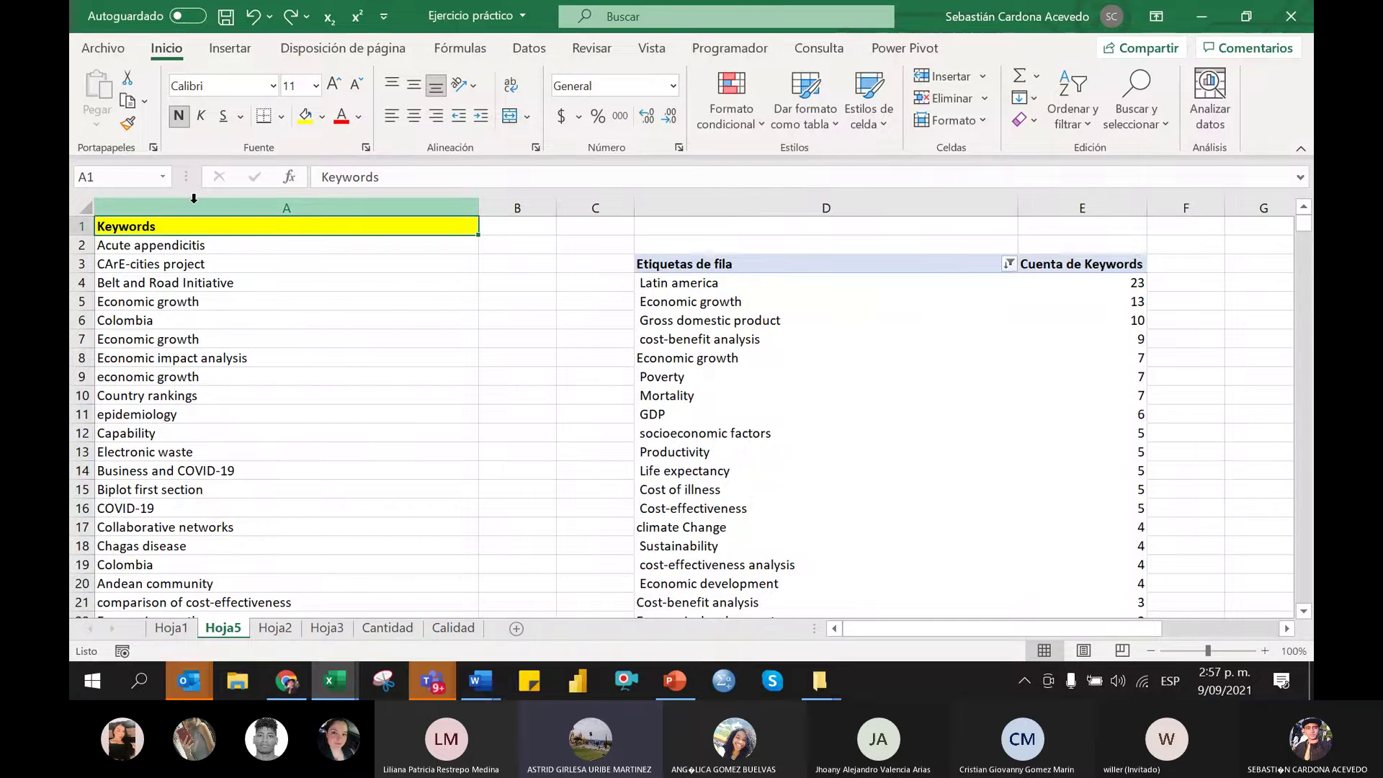
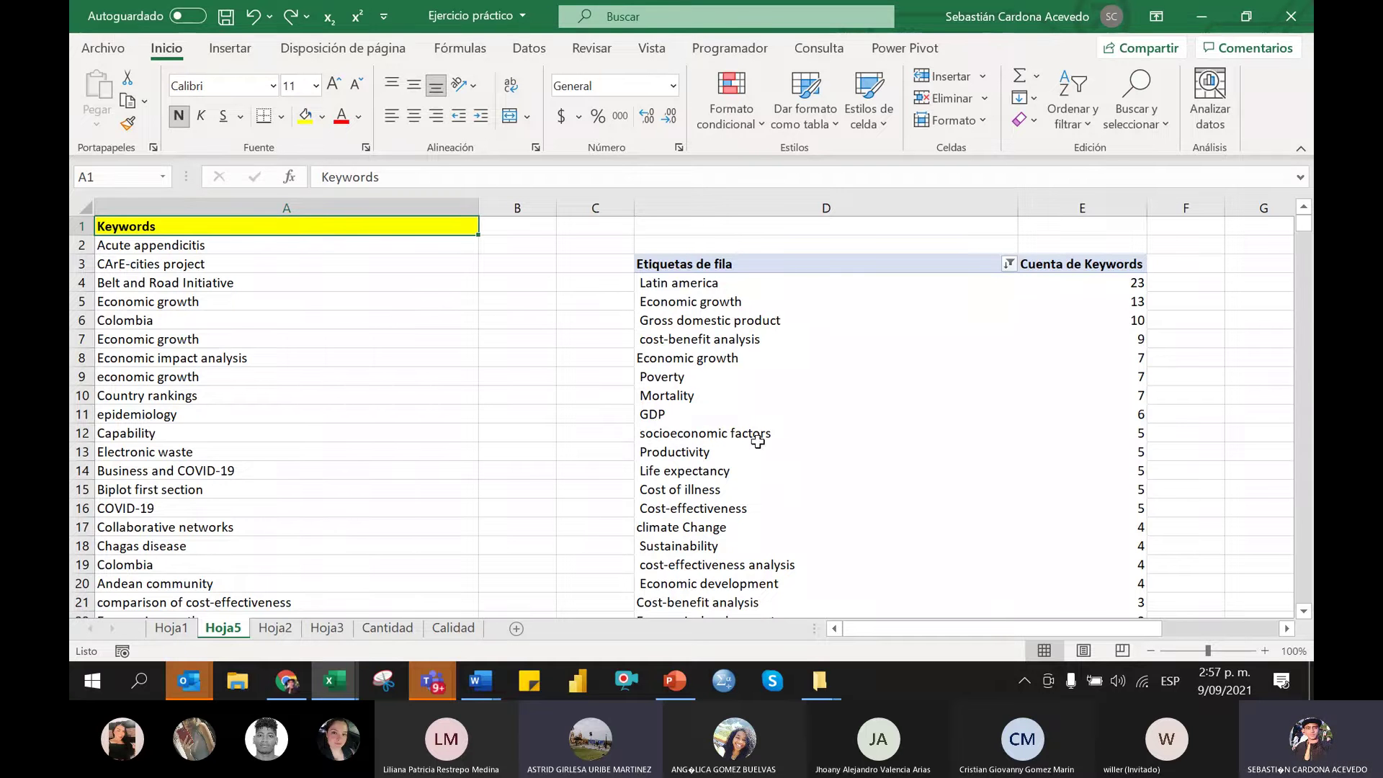
Examine the sorted pivot table from the most frequent keywords down to the less frequent ones
{"action": "scroll", "coordinate": [796, 451], "scroll_direction": "down", "scroll_amount": 9}
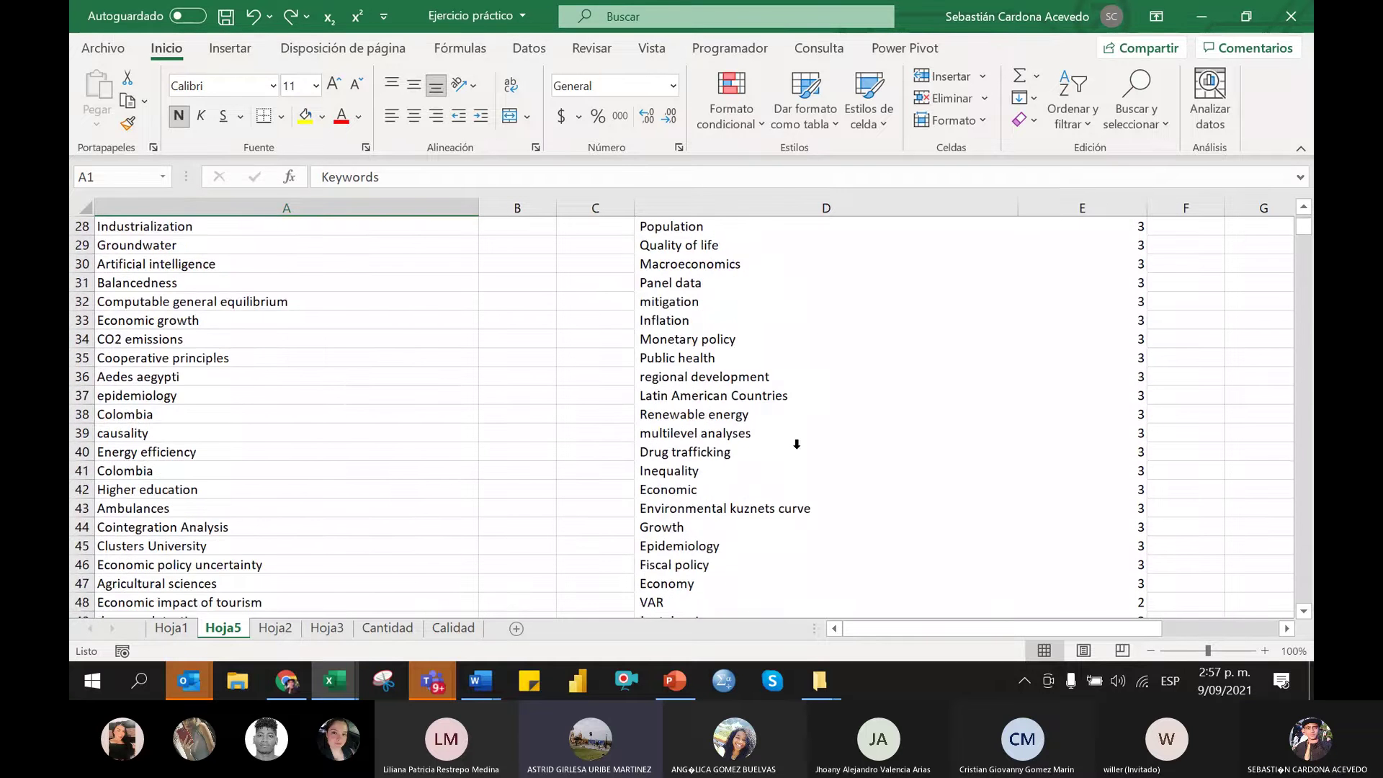
{"action": "scroll", "coordinate": [796, 451], "scroll_direction": "down", "scroll_amount": 3}
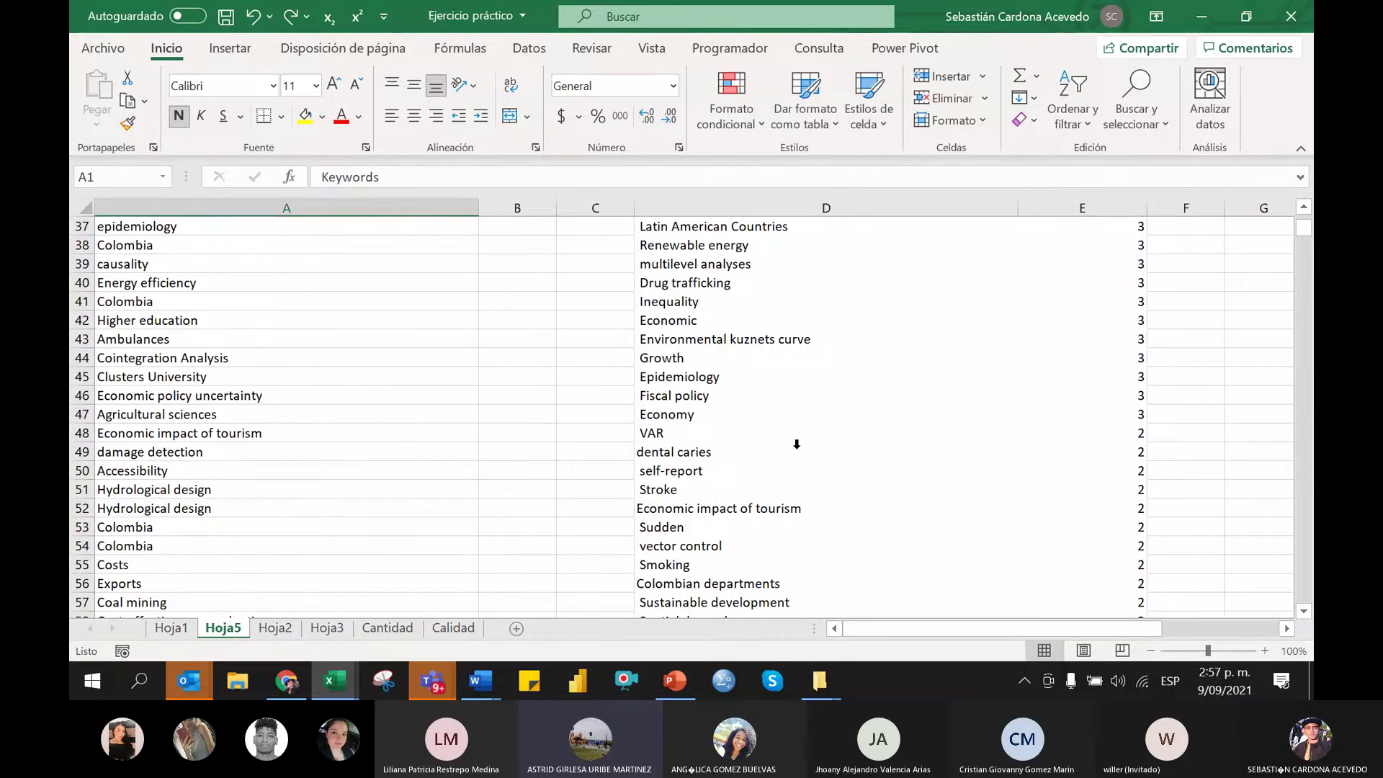
{"action": "scroll", "coordinate": [796, 445], "scroll_direction": "down", "scroll_amount": 1}
{"action": "scroll", "coordinate": [796, 445], "scroll_direction": "up", "scroll_amount": 13}
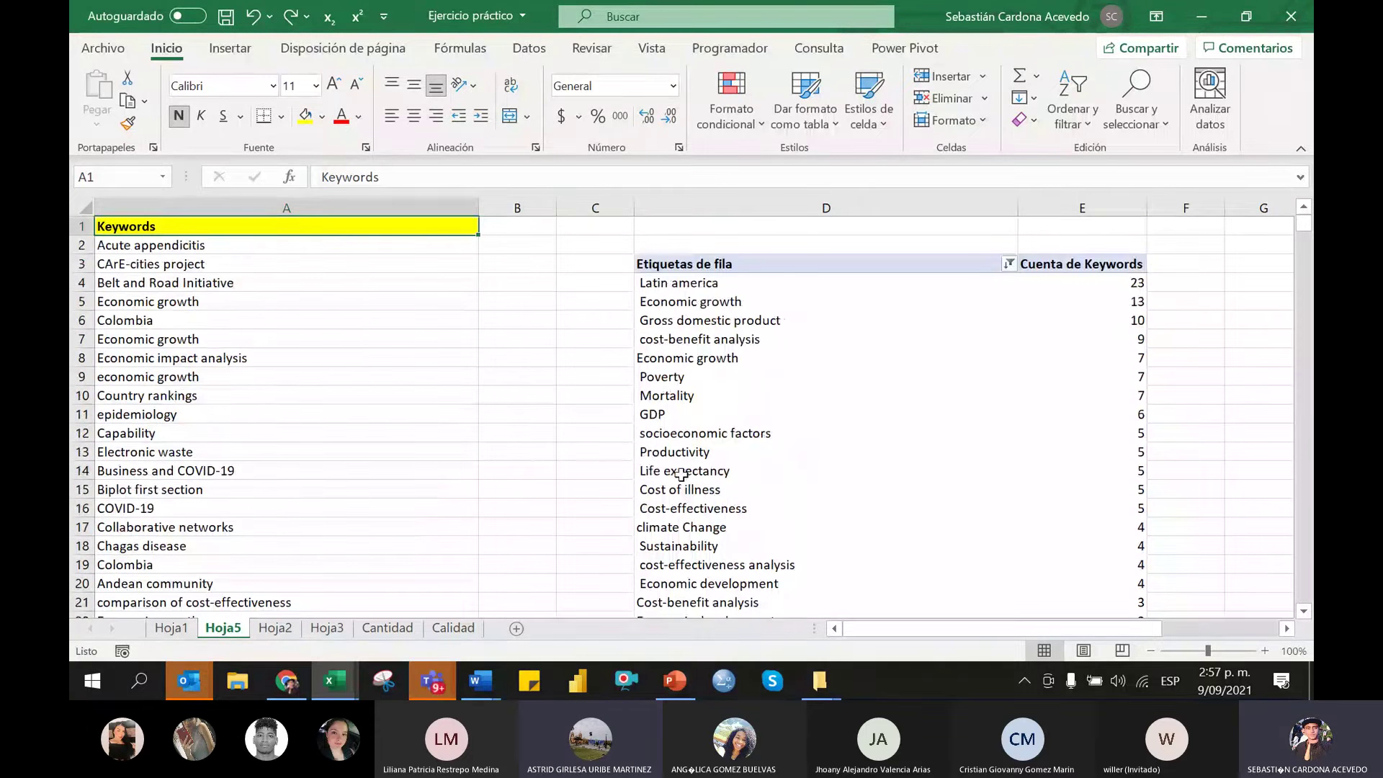
{"action": "left_click", "coordinate": [652, 416]}
{"action": "left_click", "coordinate": [426, 414]}
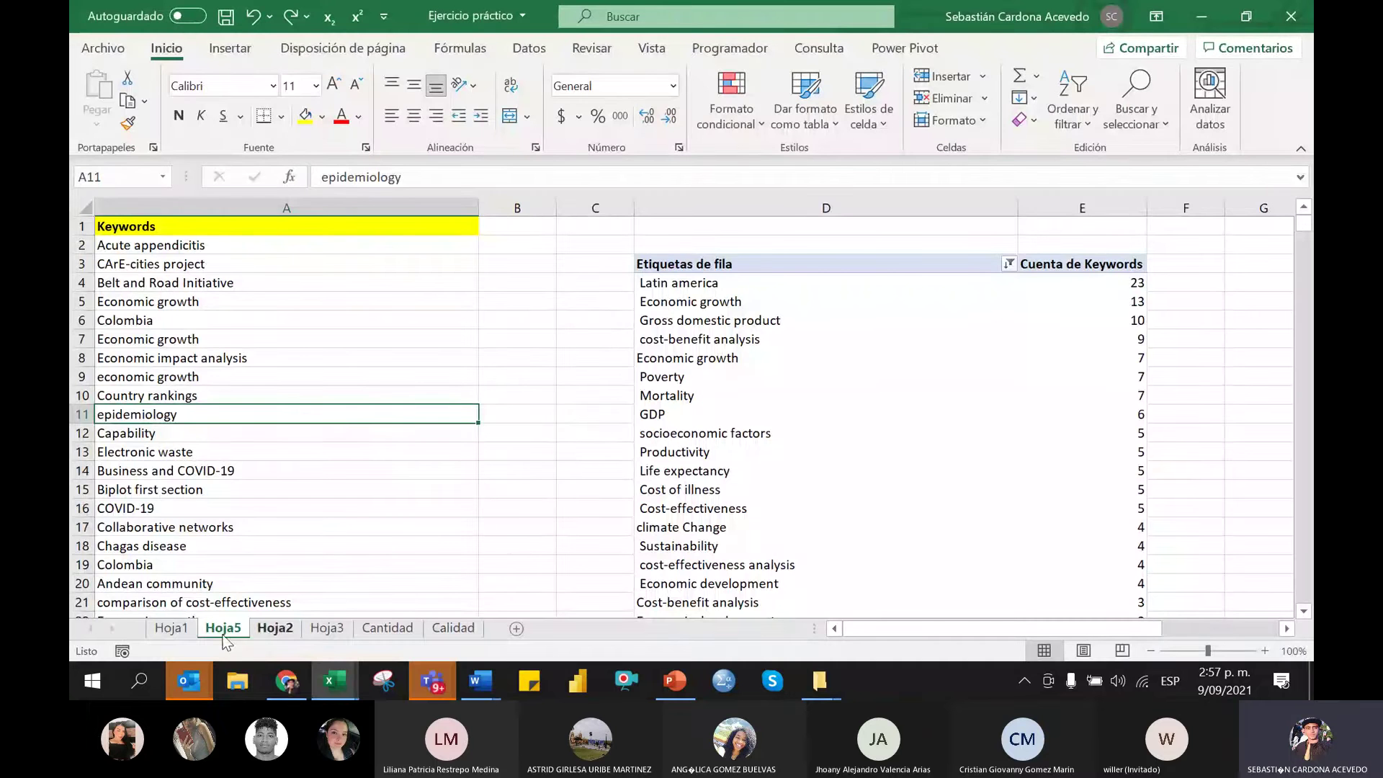
Switch to Hoja1 and inspect the author keywords in cell E6
{"action": "left_click", "coordinate": [171, 630]}
{"action": "left_click", "coordinate": [445, 320]}
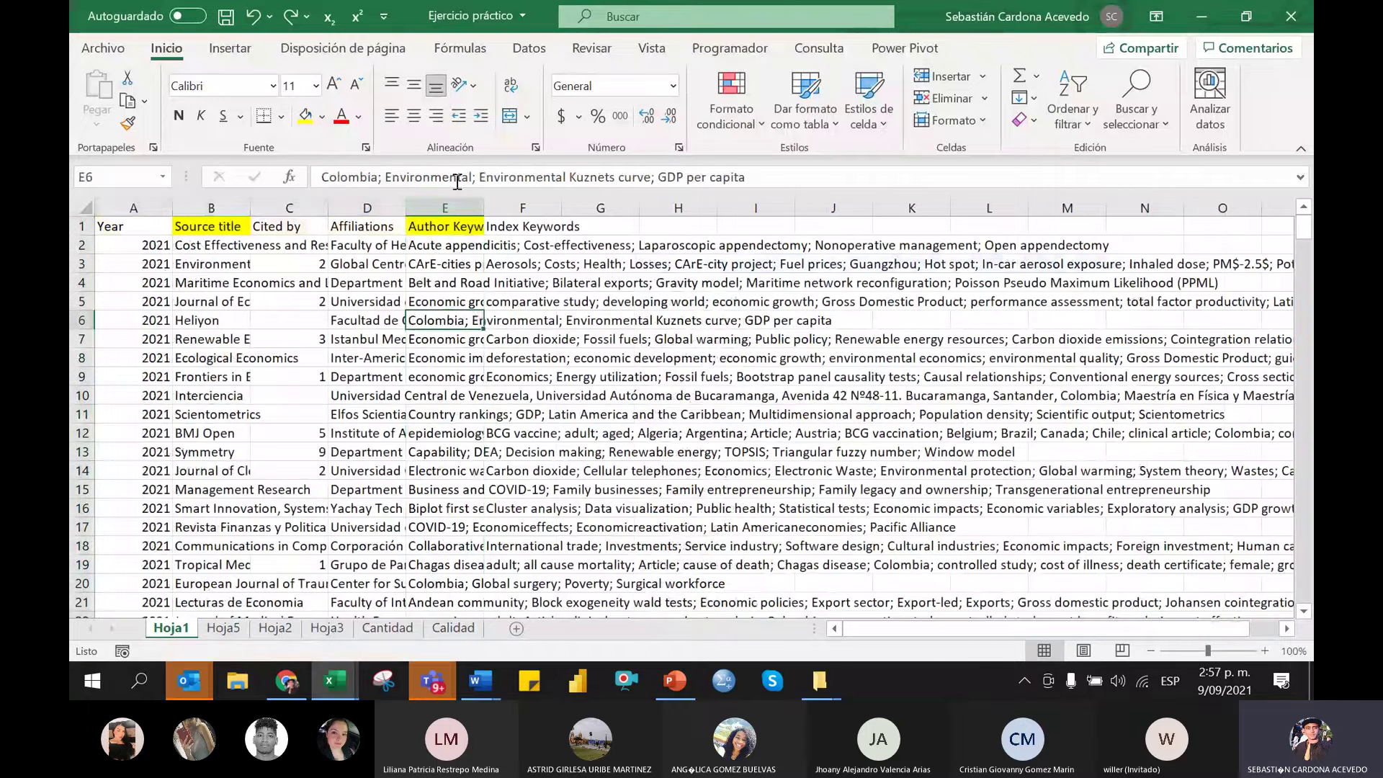
Examine the space between the semicolon and "Environmental Kuznets curve" in the author keywords of cell E6
{"action": "left_click", "coordinate": [485, 177]}
{"action": "double_click", "coordinate": [485, 177]}
{"action": "left_click", "coordinate": [487, 173]}
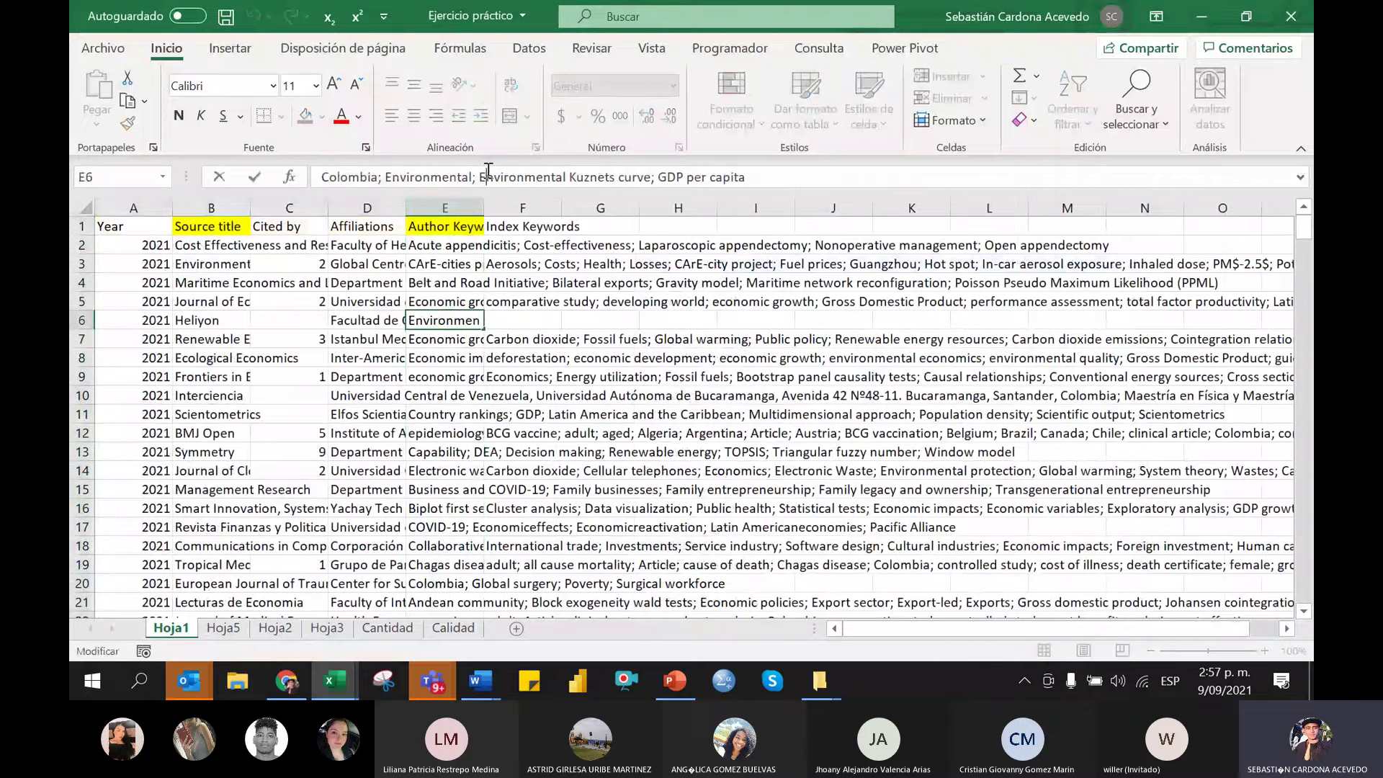
{"action": "left_click", "coordinate": [476, 176]}
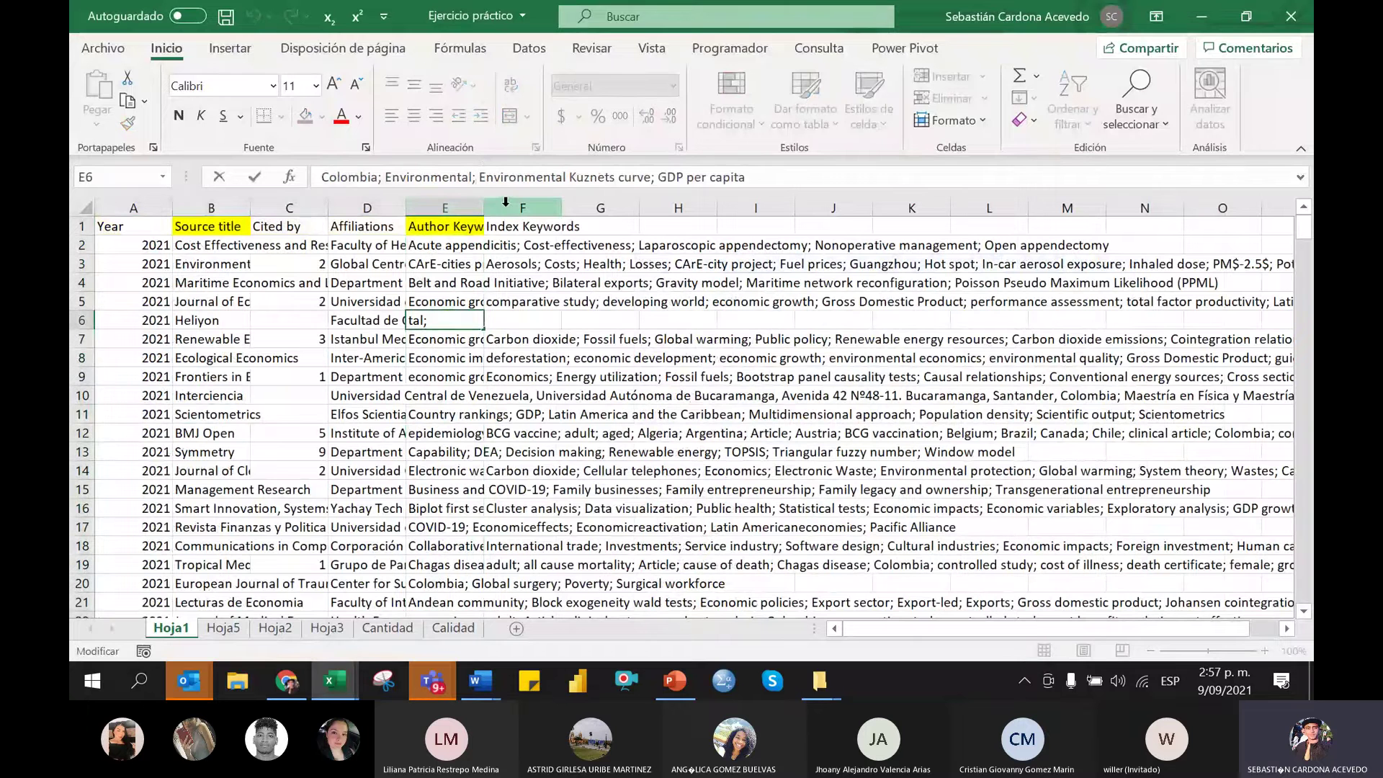
{"action": "key", "text": "Right"}
{"action": "key", "text": "shift+Right"}
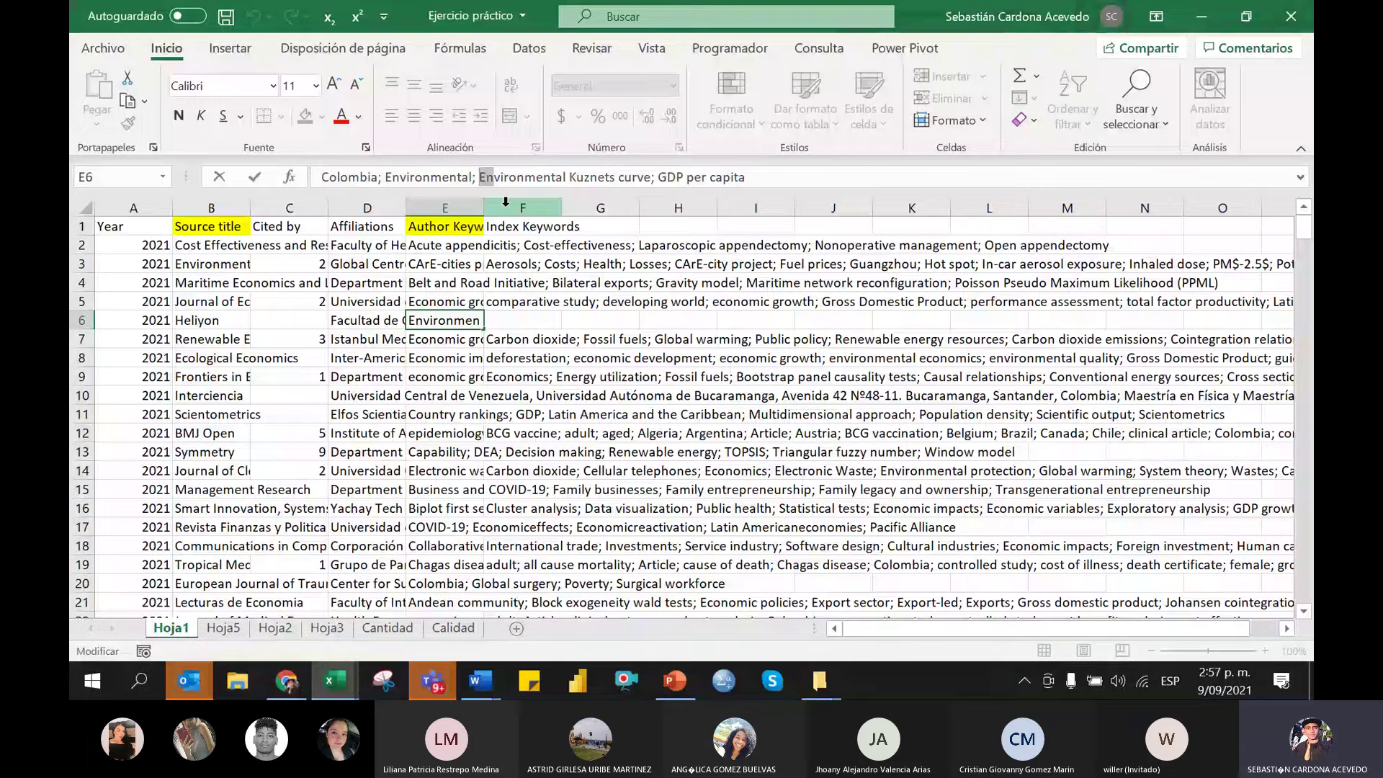
{"action": "key", "text": "Right"}
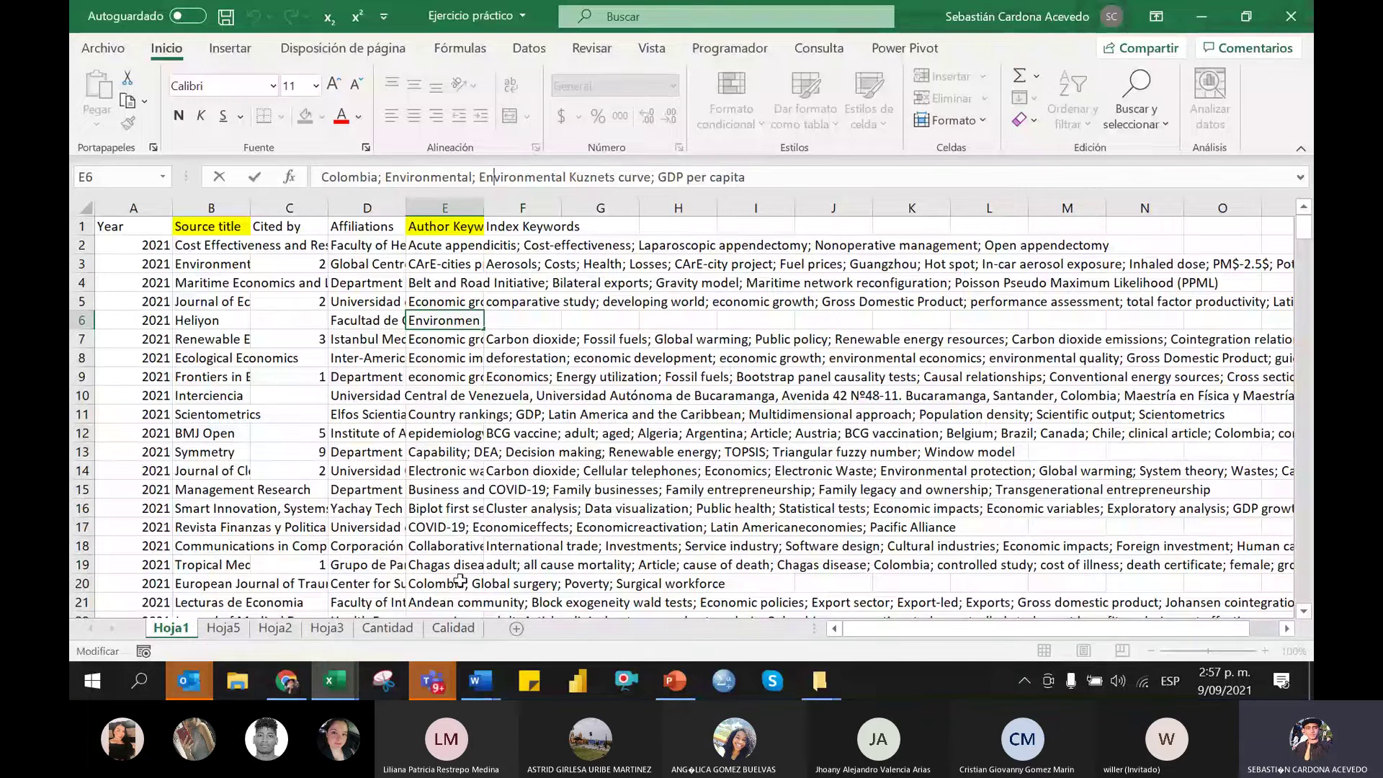
Return to Hoja5 and view the Keywords list in column A beside its pivot table
{"action": "key", "text": "alt+Tab"}
{"action": "key", "text": "alt+Tab"}
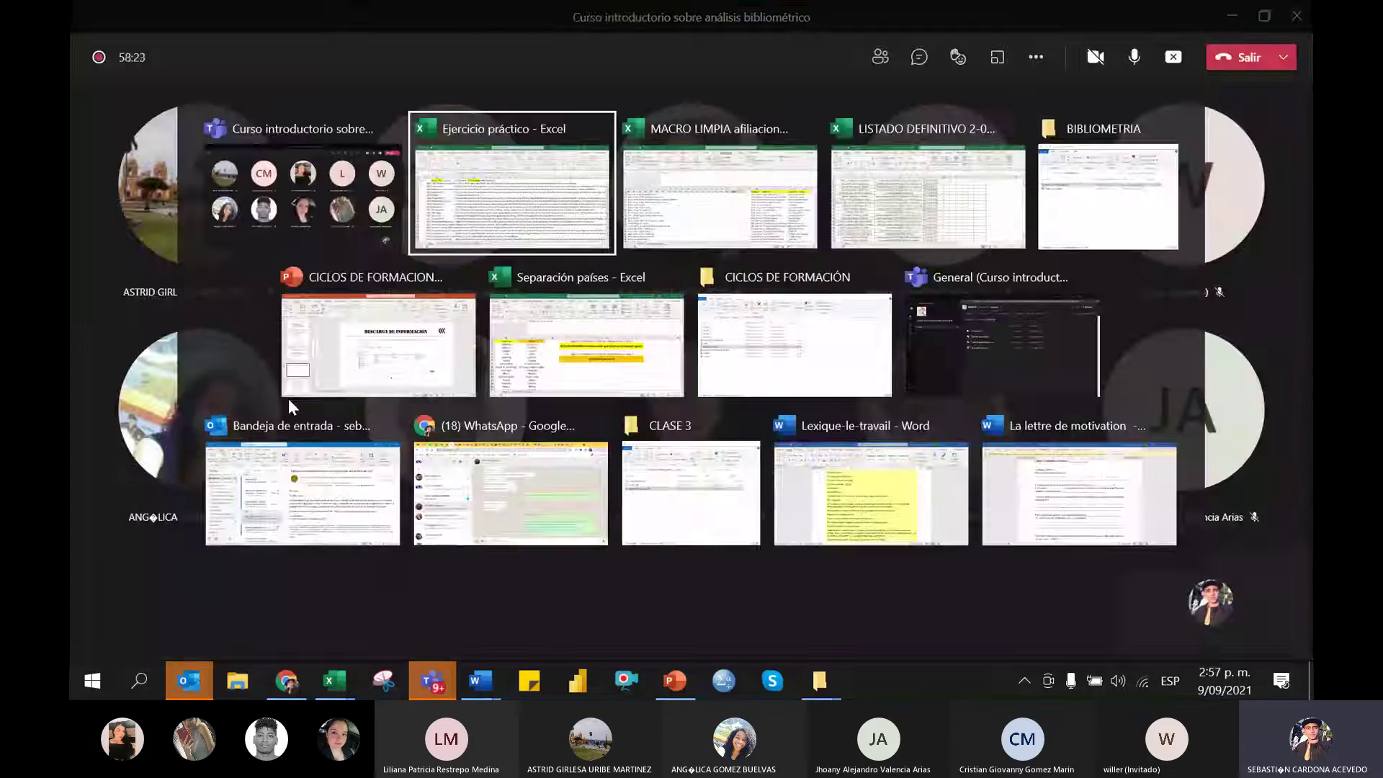
{"action": "left_click", "coordinate": [389, 629]}
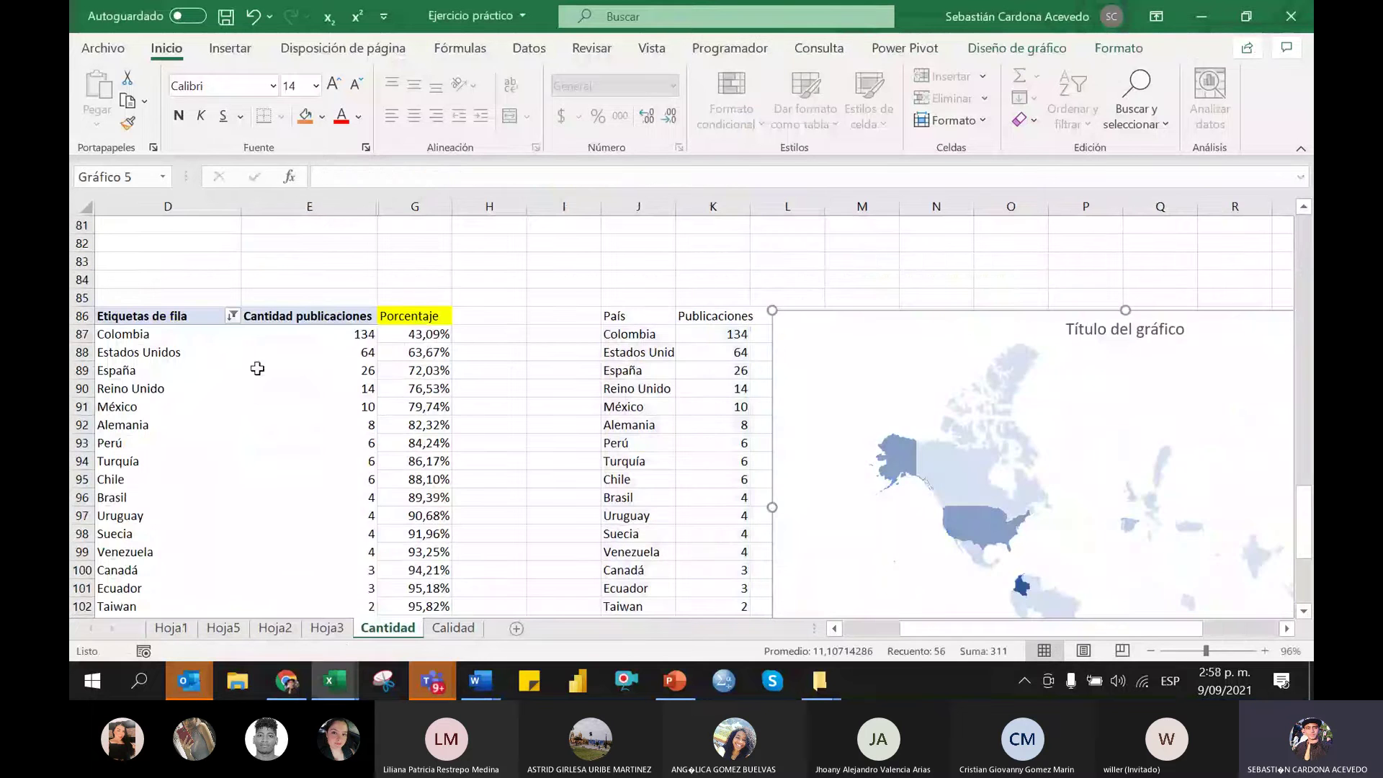
{"action": "left_click", "coordinate": [332, 632]}
{"action": "left_click", "coordinate": [276, 631]}
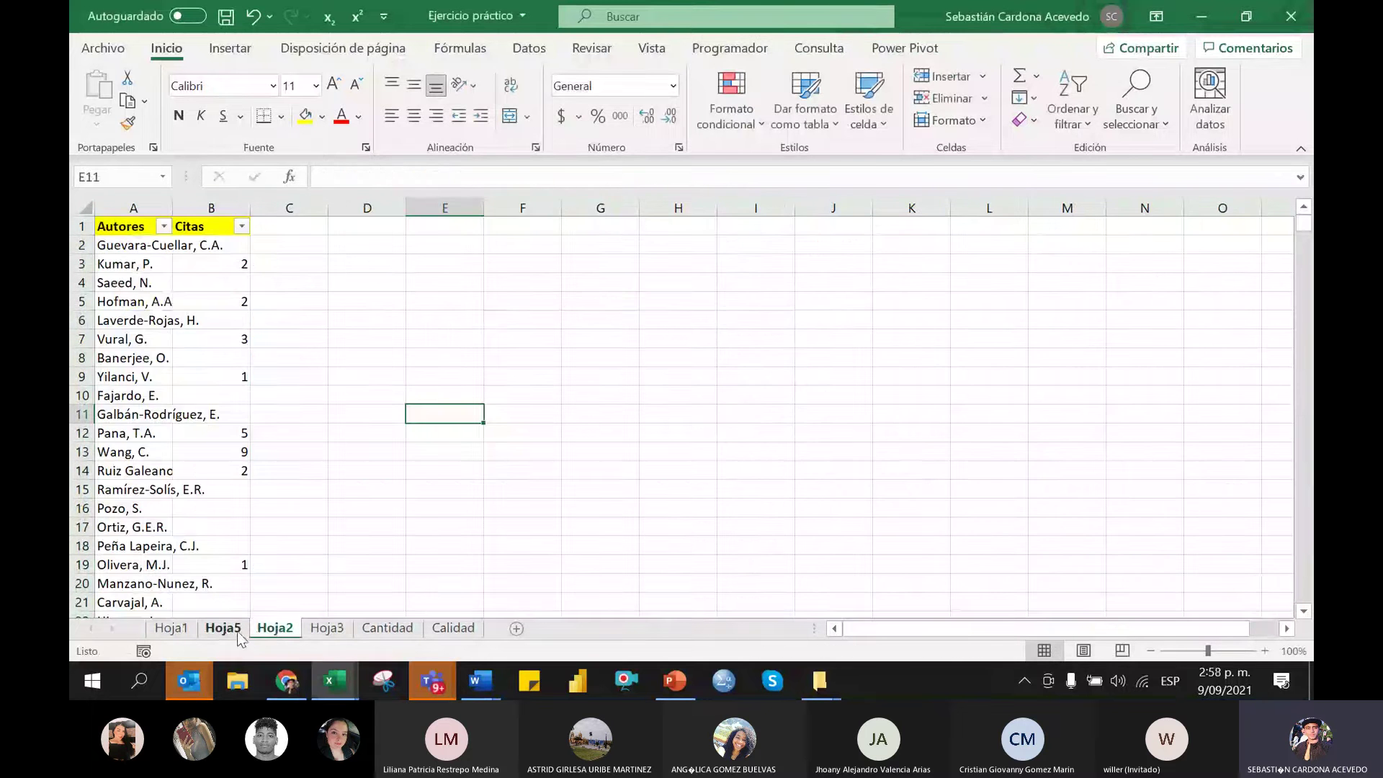
{"action": "left_click", "coordinate": [225, 633]}
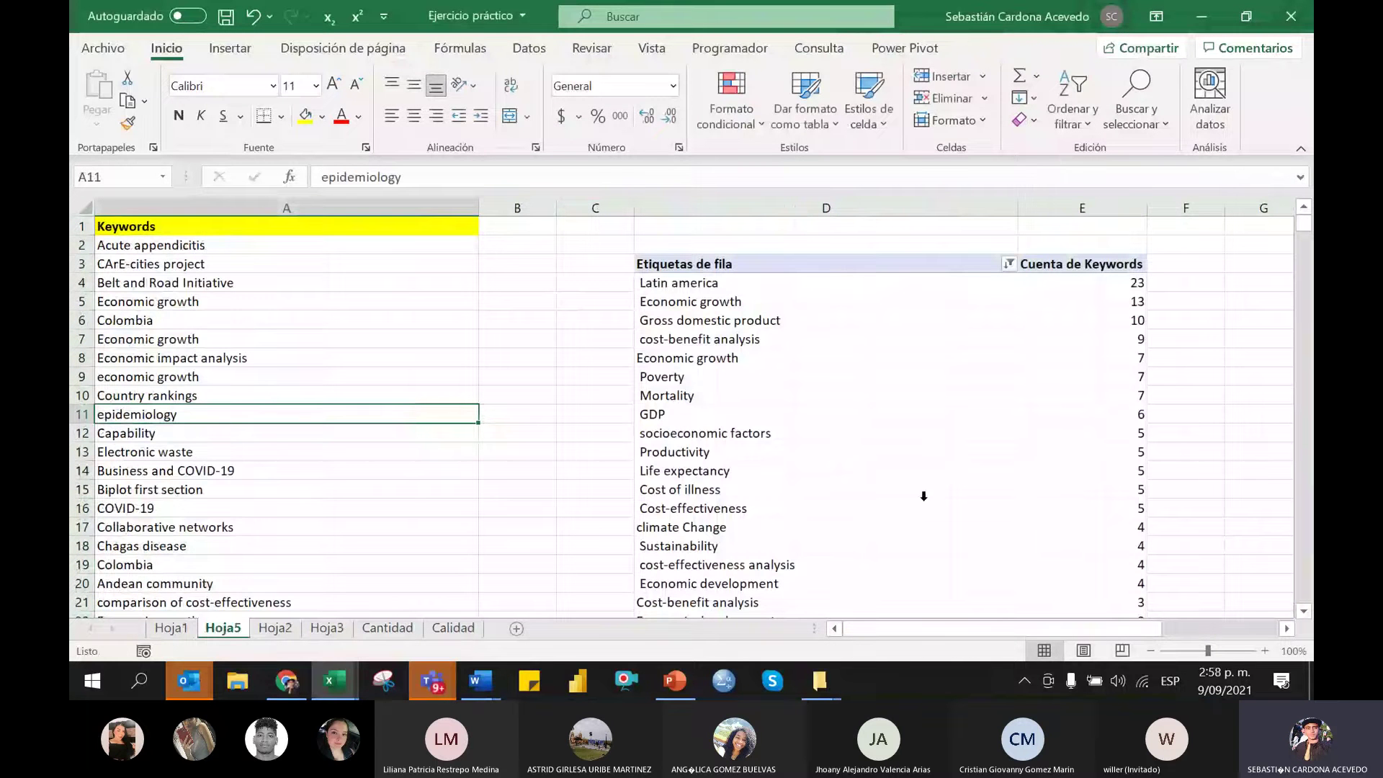
{"action": "left_click", "coordinate": [332, 435]}
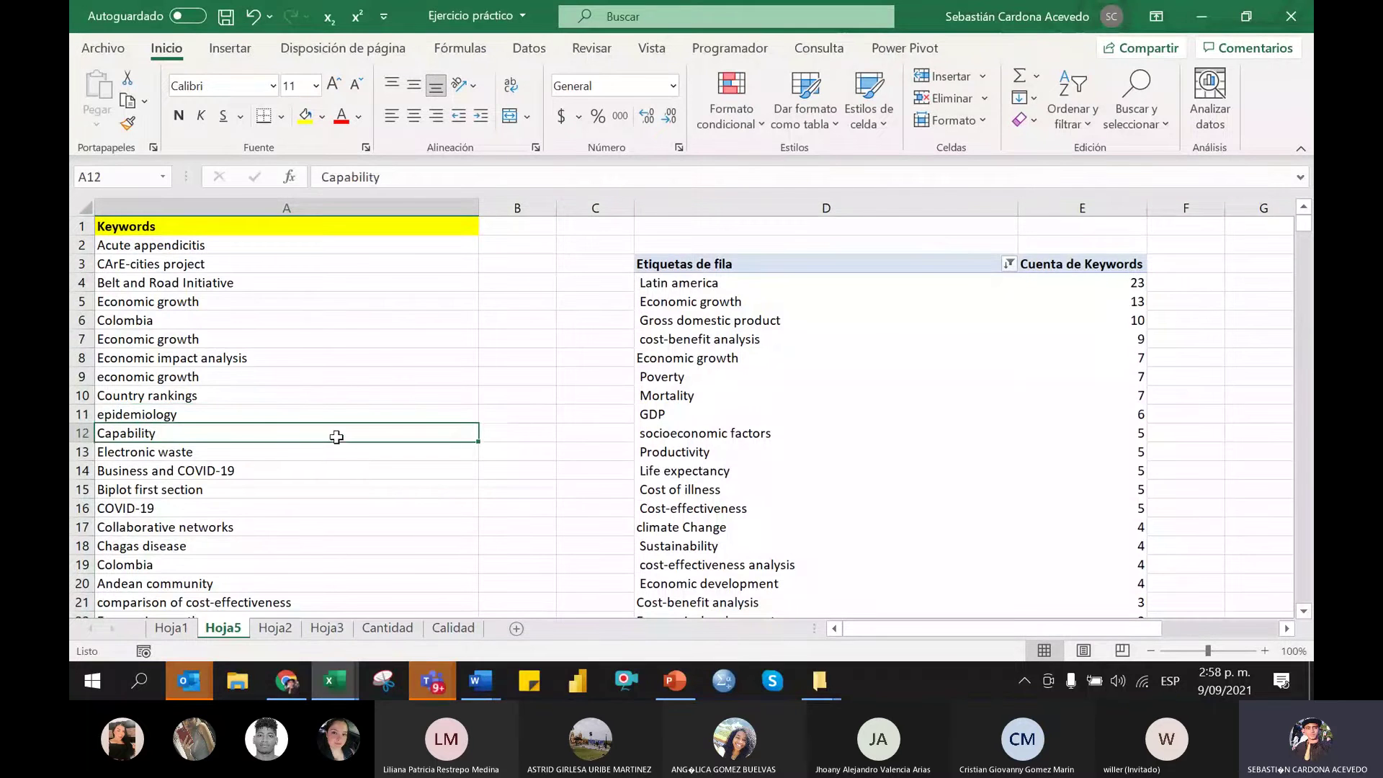
{"action": "scroll", "coordinate": [331, 435], "scroll_direction": "down", "scroll_amount": 1}
{"action": "scroll", "coordinate": [222, 247], "scroll_direction": "up", "scroll_amount": 1}
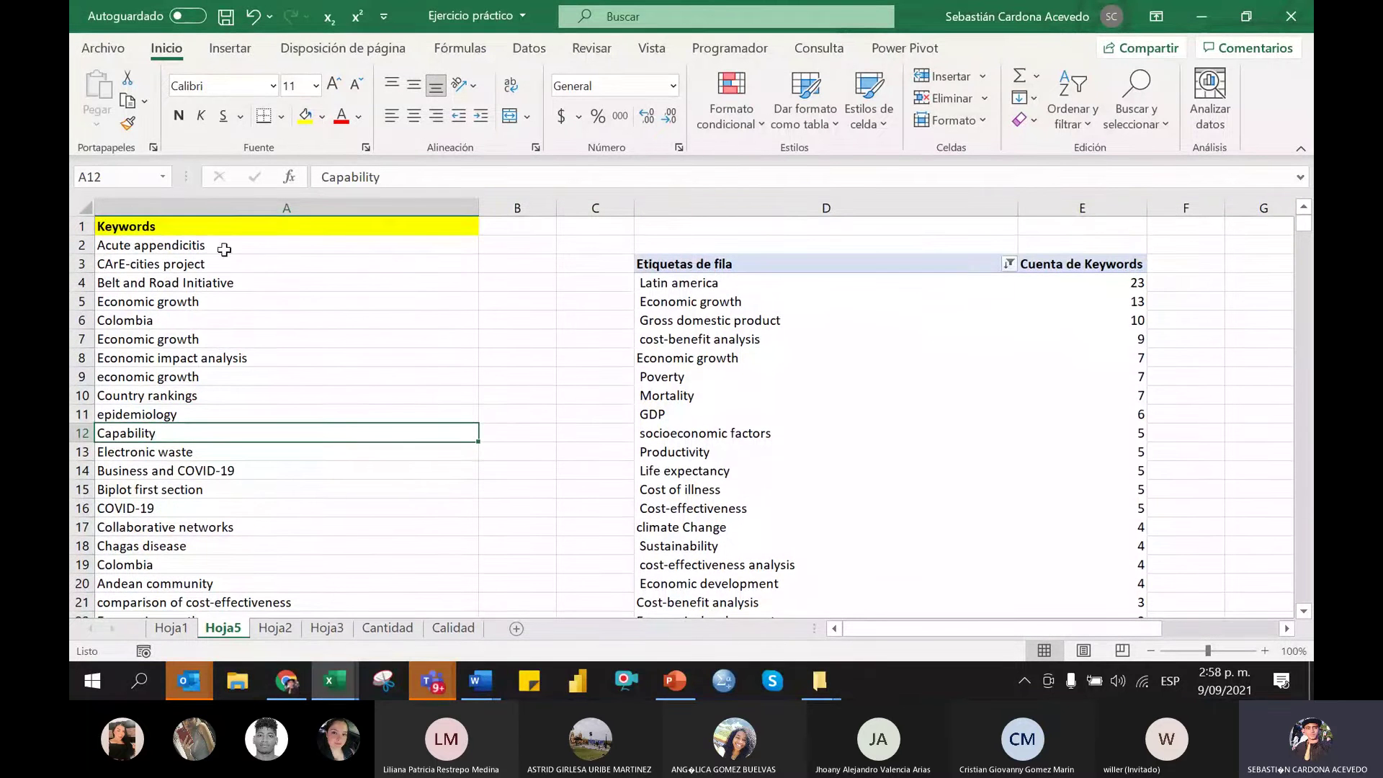
Enable a filter on the Keywords header in cell A1
{"action": "left_click", "coordinate": [215, 228]}
{"action": "key", "text": "ctrl+shift+l"}
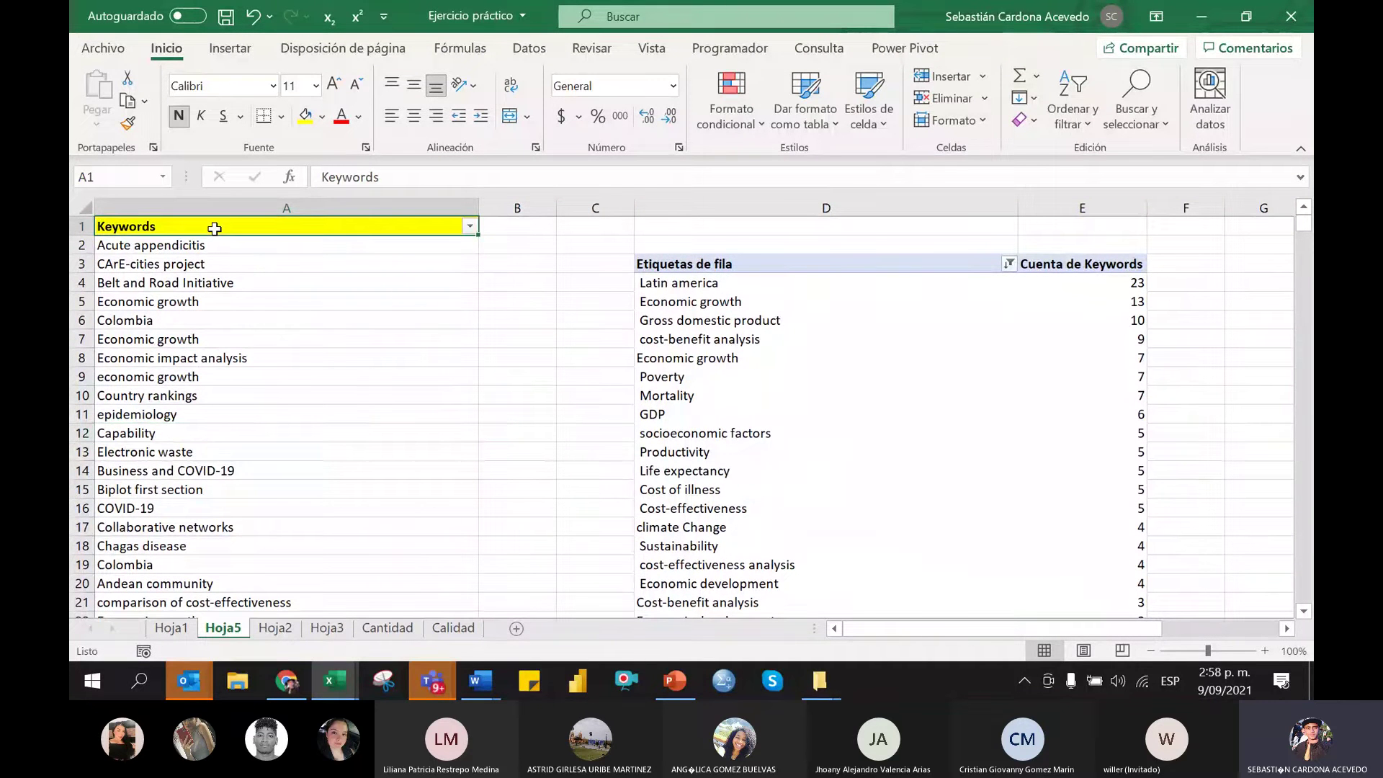
{"action": "left_click", "coordinate": [471, 228]}
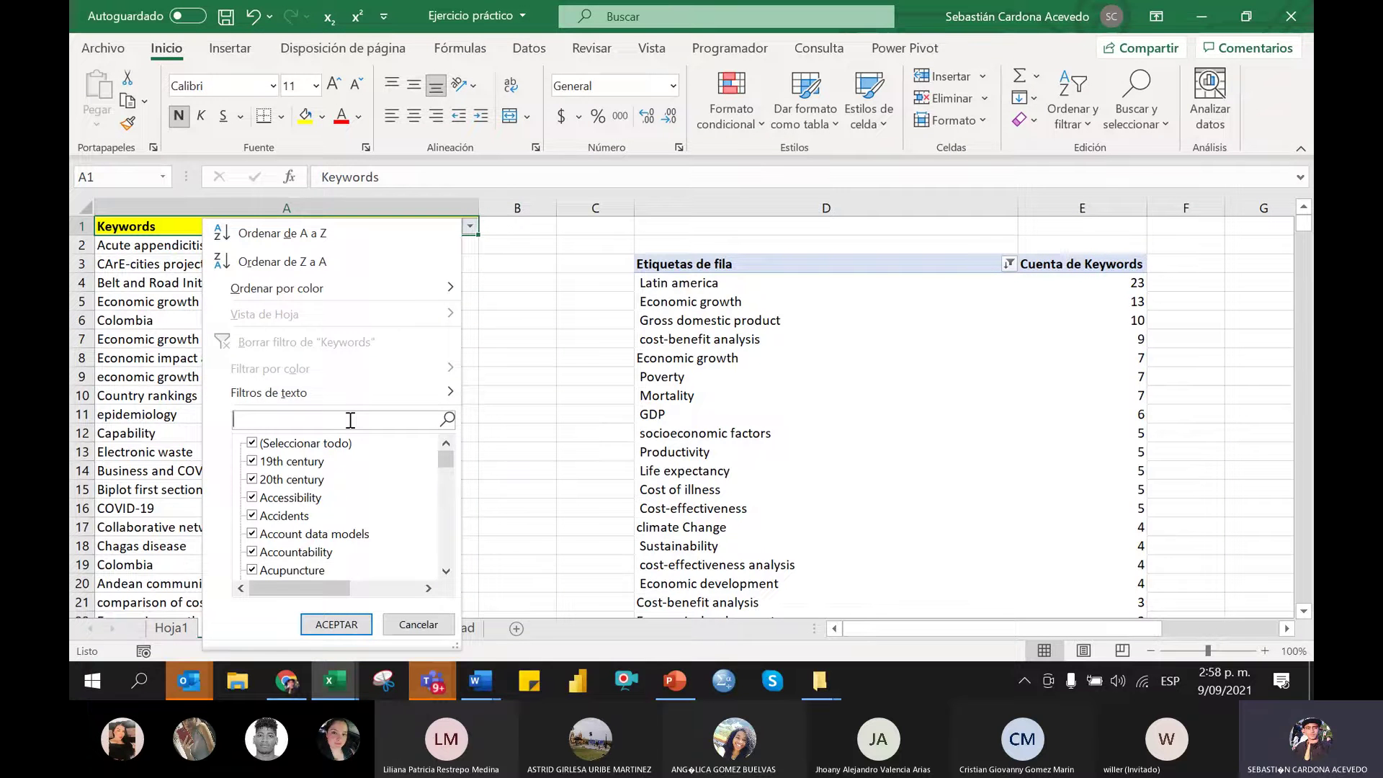
{"action": "left_click", "coordinate": [554, 551]}
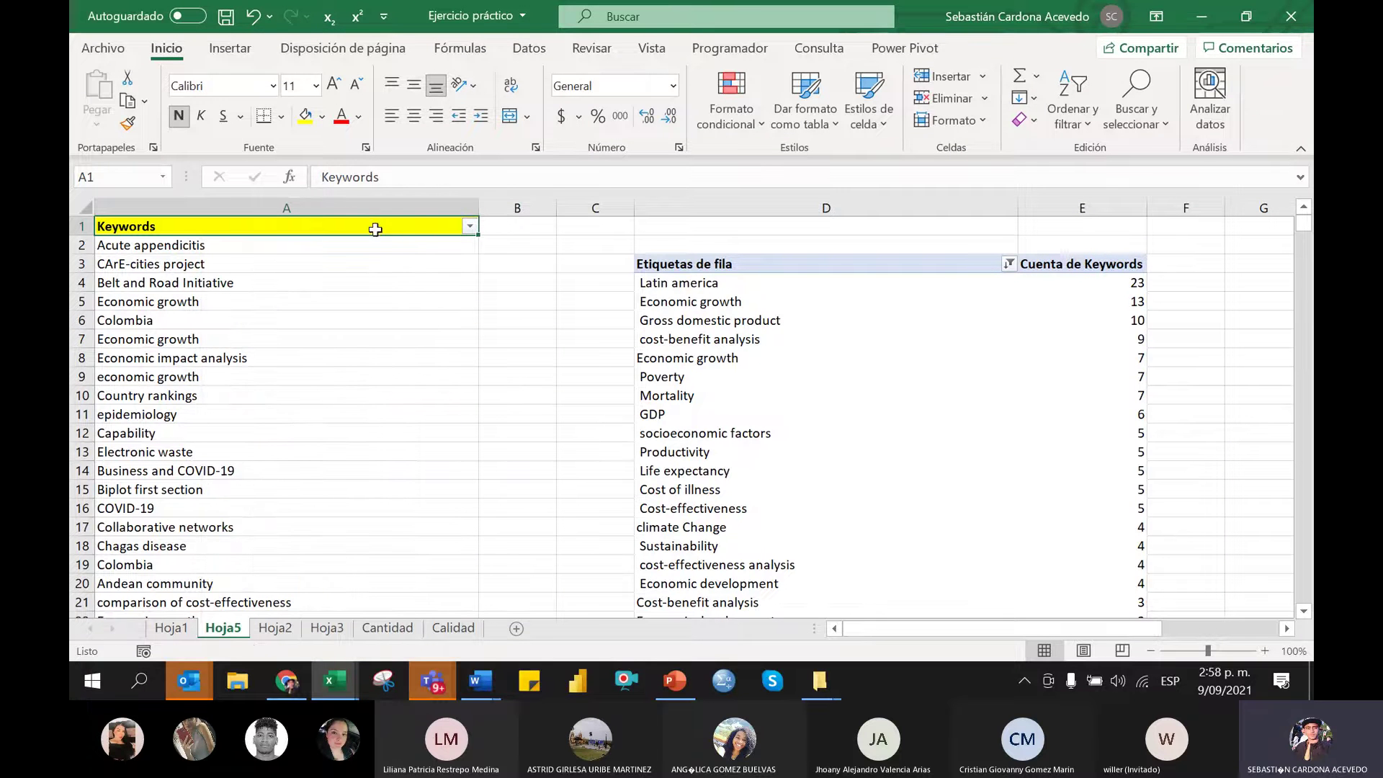
{"action": "left_click", "coordinate": [529, 48]}
{"action": "left_click", "coordinate": [693, 107]}
{"action": "left_click", "coordinate": [694, 108]}
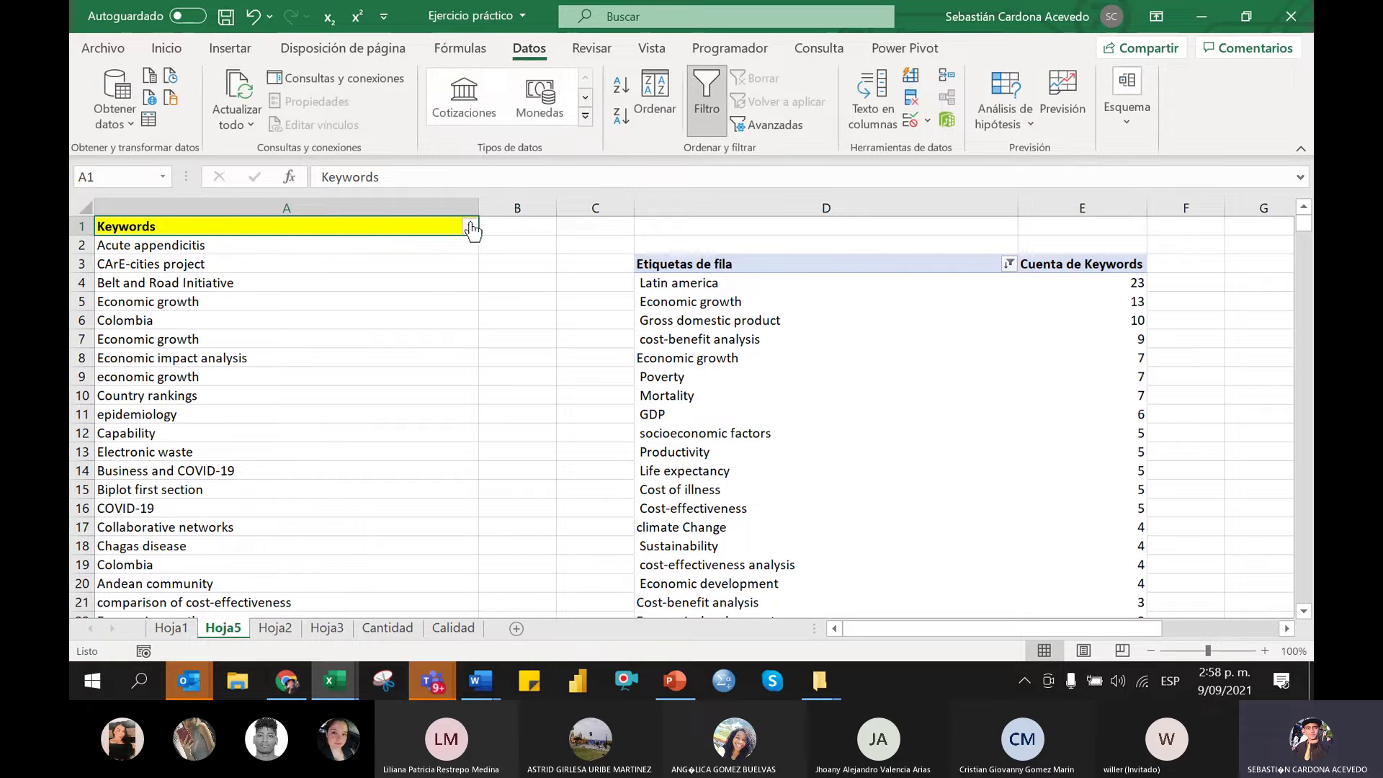
Try filtering the Keywords list by a space character, check the first entries, and clear the filter
{"action": "left_click", "coordinate": [470, 227]}
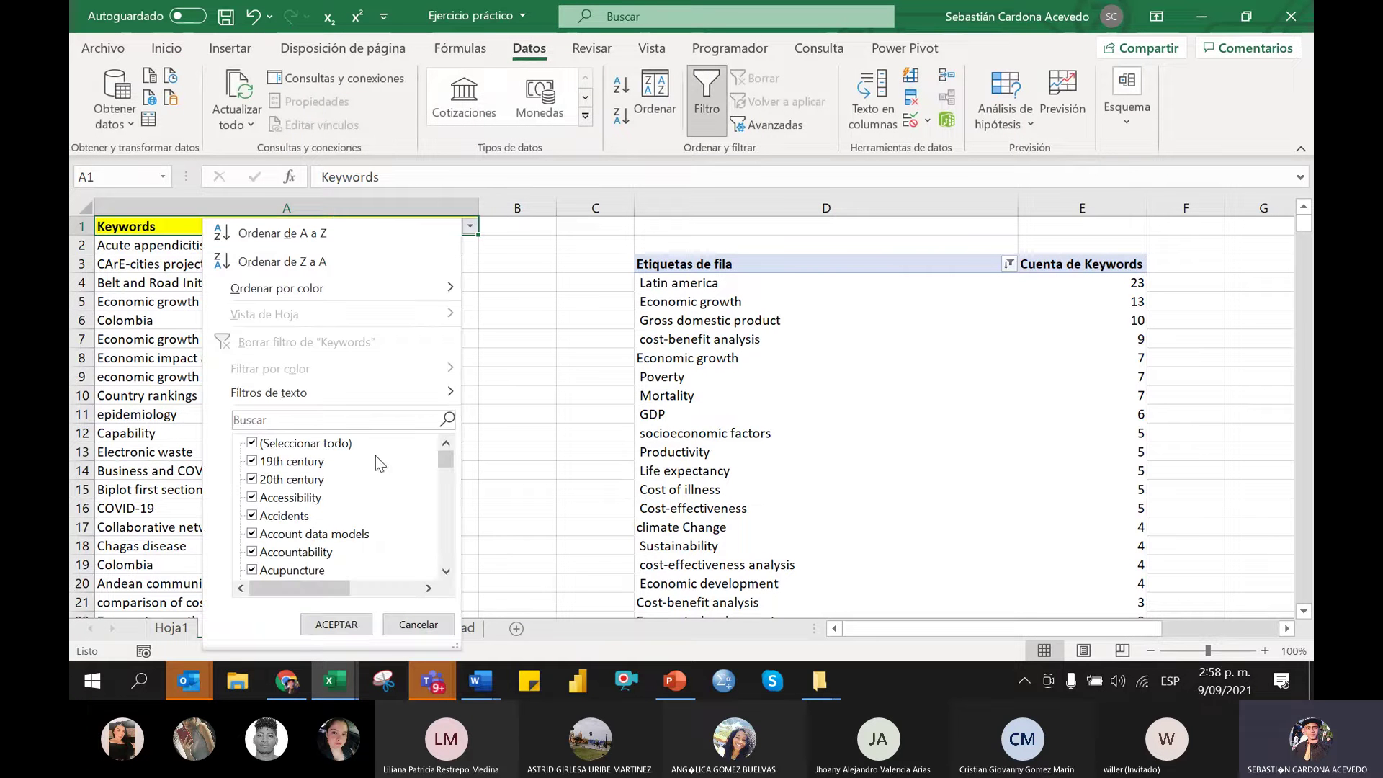
{"action": "left_click", "coordinate": [302, 421]}
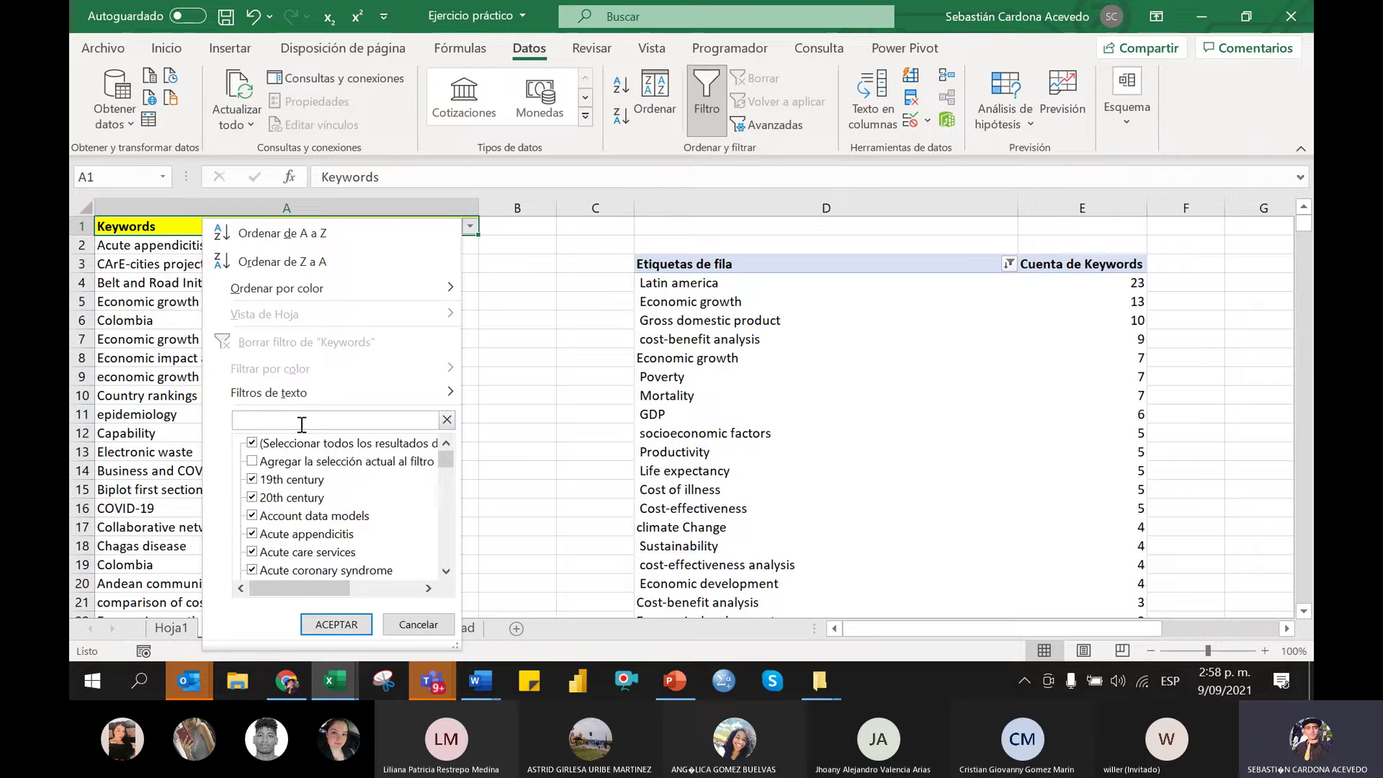
{"action": "left_click", "coordinate": [336, 624]}
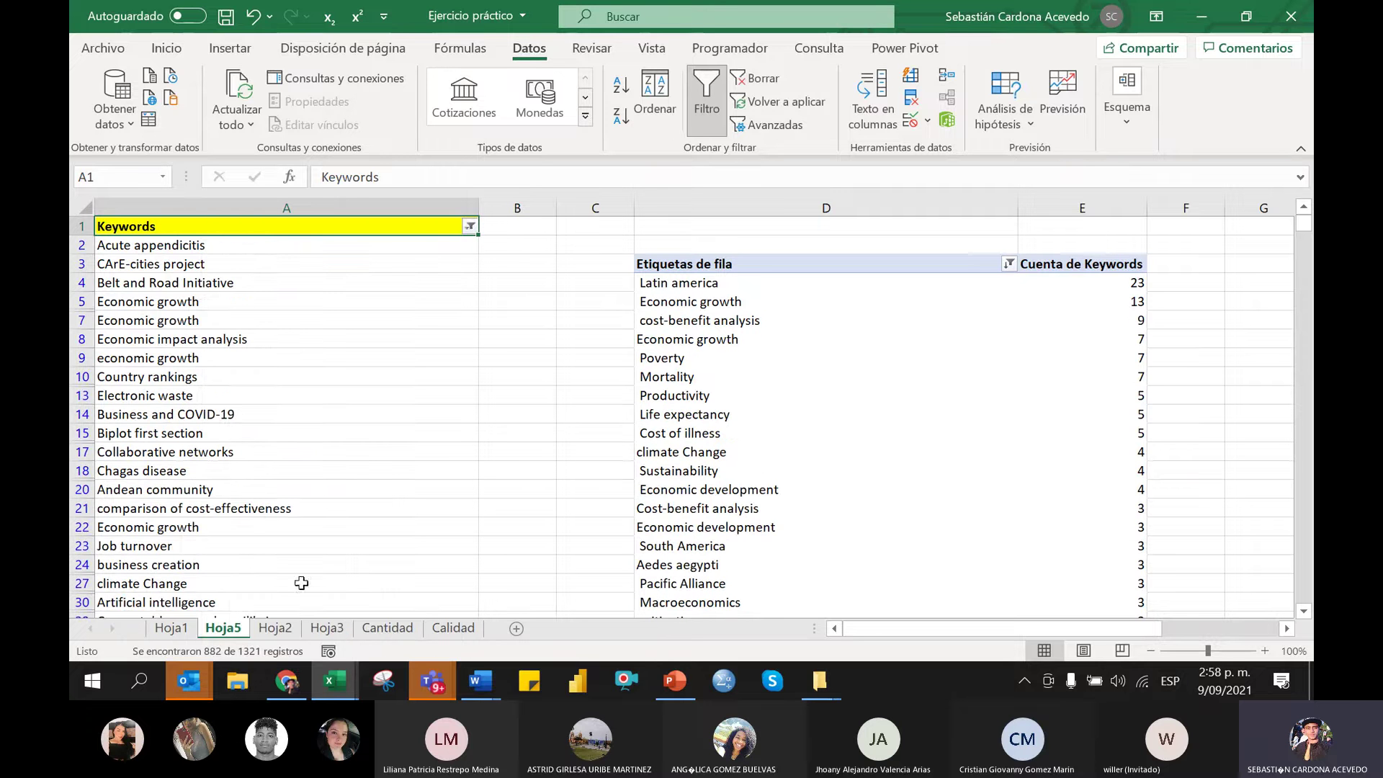
{"action": "left_click", "coordinate": [173, 263]}
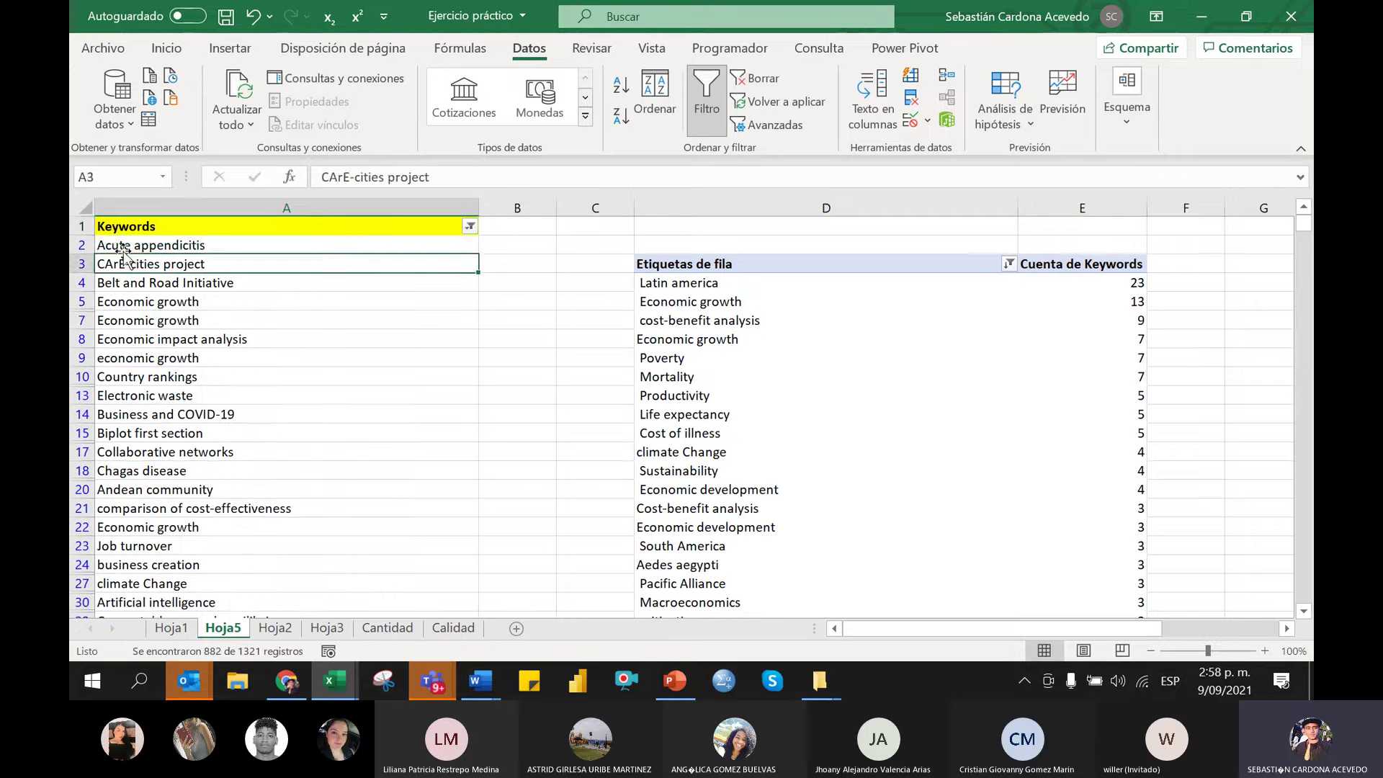
{"action": "left_click", "coordinate": [151, 247]}
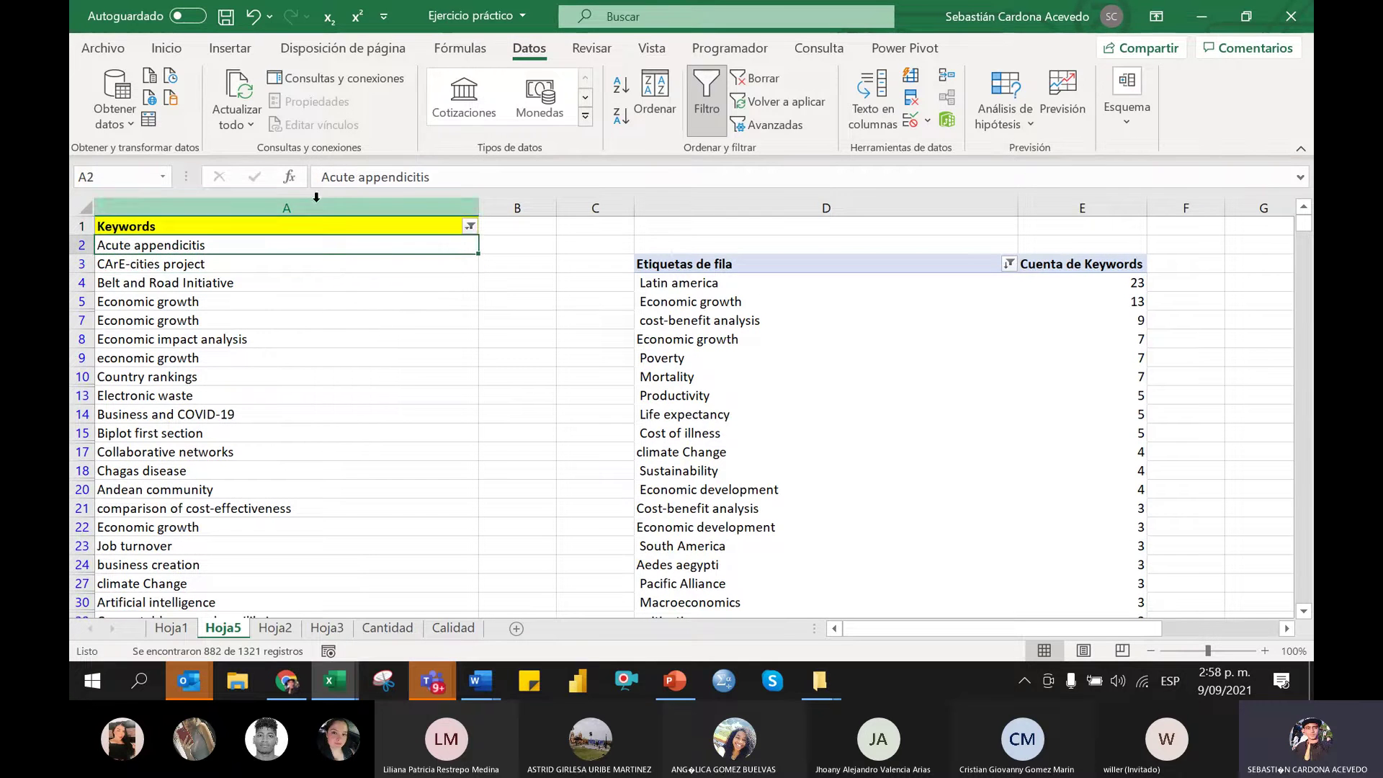
{"action": "left_click", "coordinate": [470, 226]}
{"action": "left_click", "coordinate": [349, 621]}
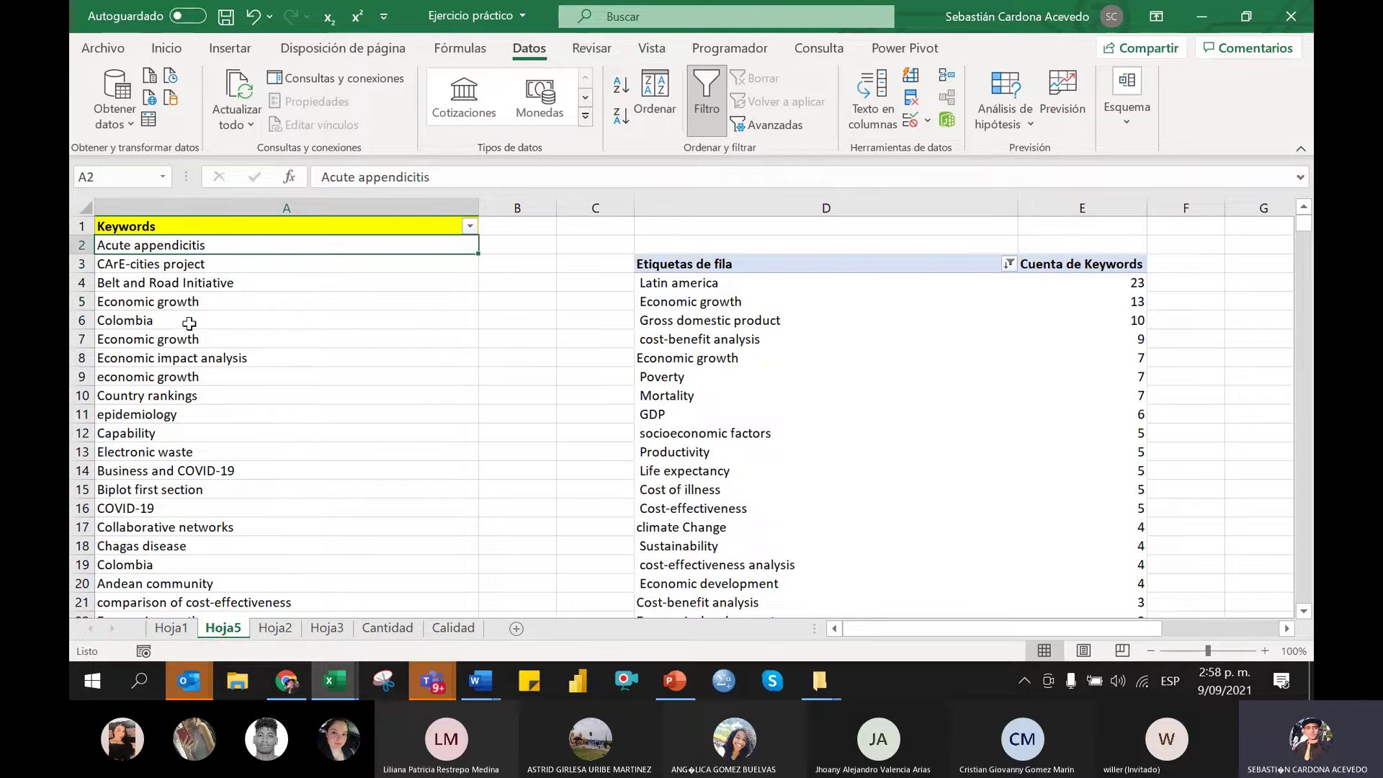
Filter the Keywords list to entries containing "colombia" and compare those with and without a leading space
{"action": "left_click", "coordinate": [470, 226]}
{"action": "left_click", "coordinate": [288, 420]}
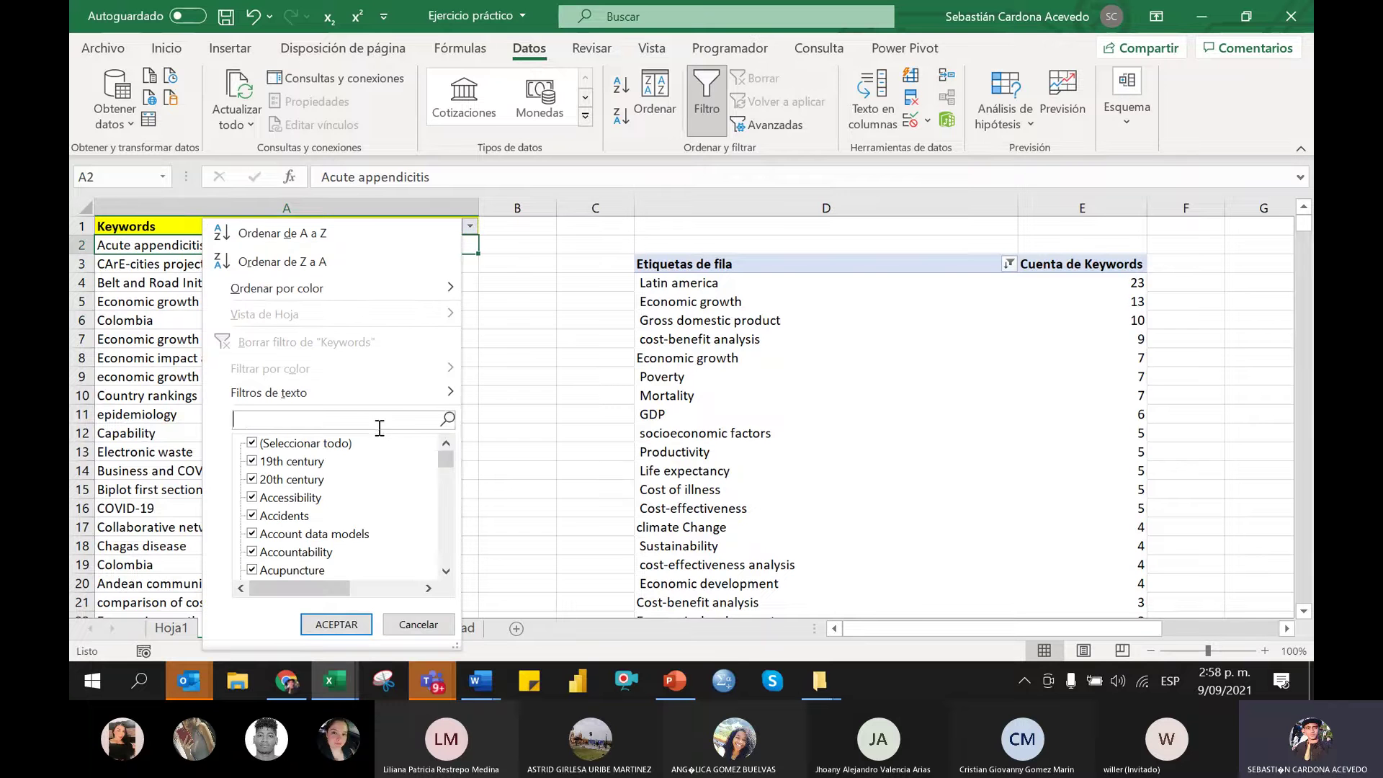
{"action": "type", "text": "col"}
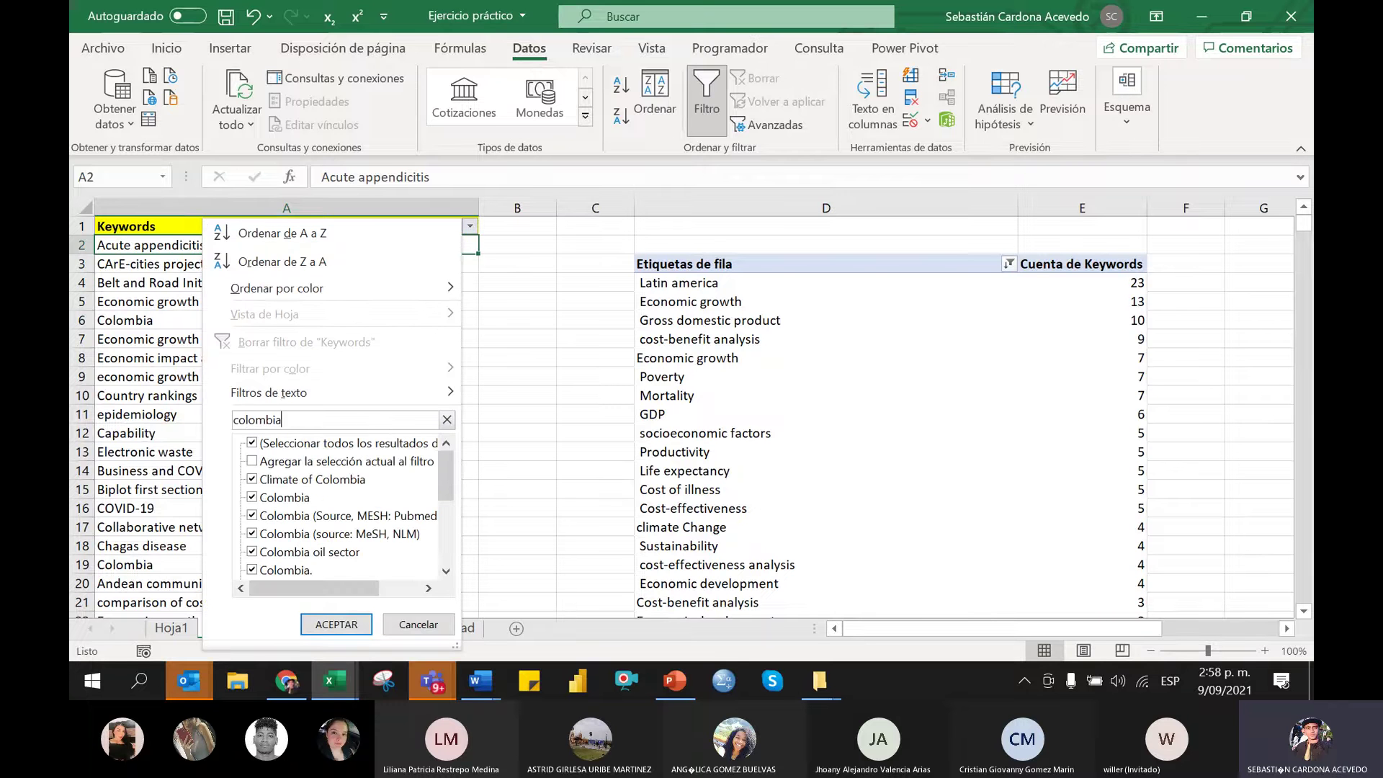
{"action": "type", "text": "ombia"}
{"action": "key", "text": "Return"}
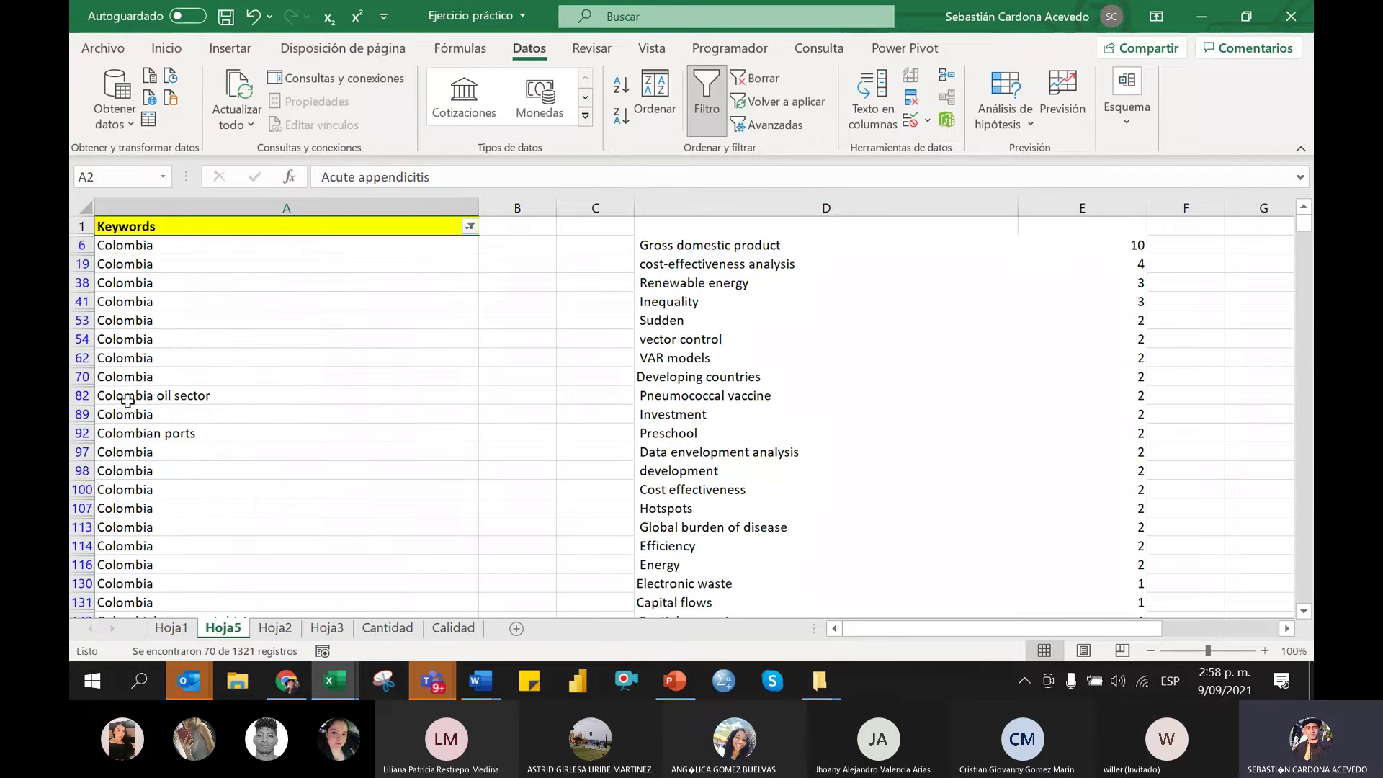
{"action": "left_click", "coordinate": [137, 244]}
{"action": "scroll", "coordinate": [138, 497], "scroll_direction": "down", "scroll_amount": 4}
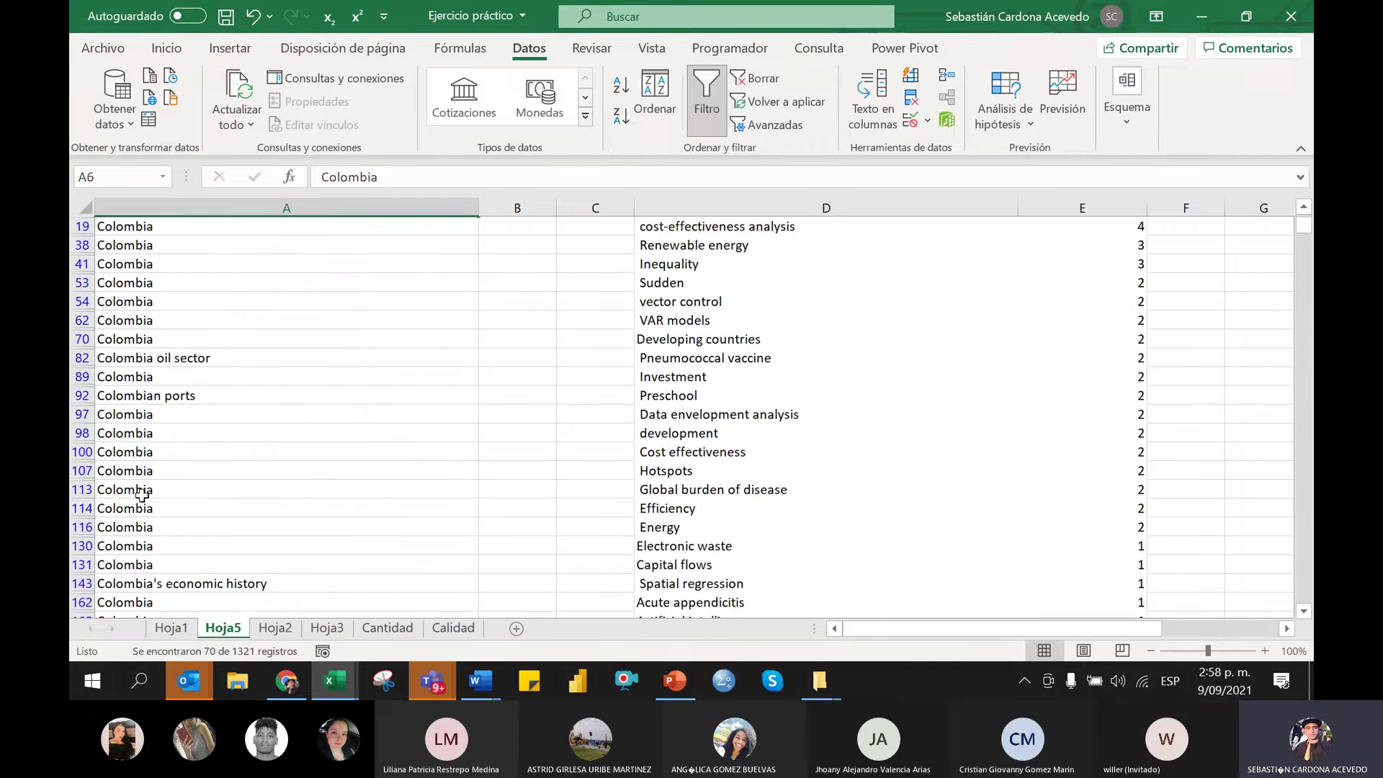
{"action": "scroll", "coordinate": [138, 509], "scroll_direction": "down", "scroll_amount": 4}
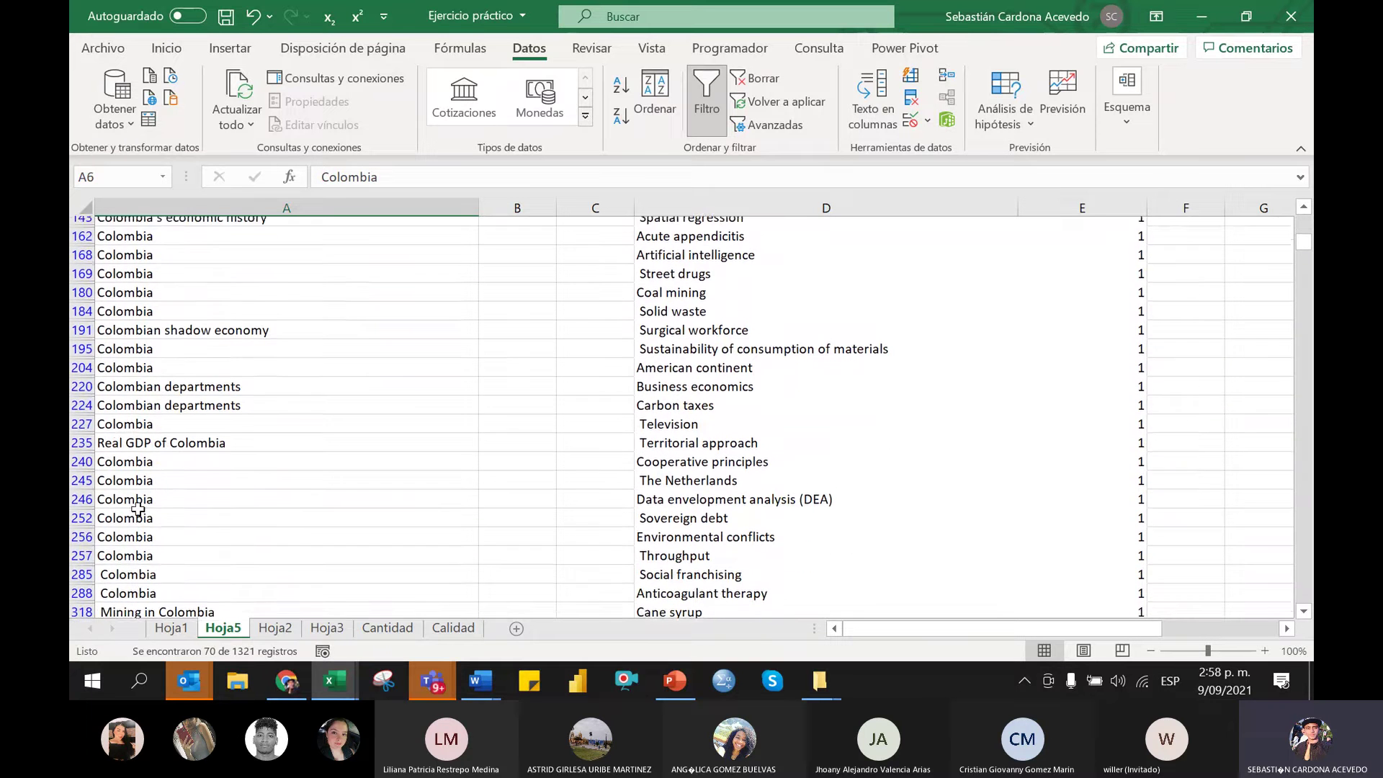
{"action": "left_click", "coordinate": [139, 564]}
{"action": "scroll", "coordinate": [140, 566], "scroll_direction": "up", "scroll_amount": 8}
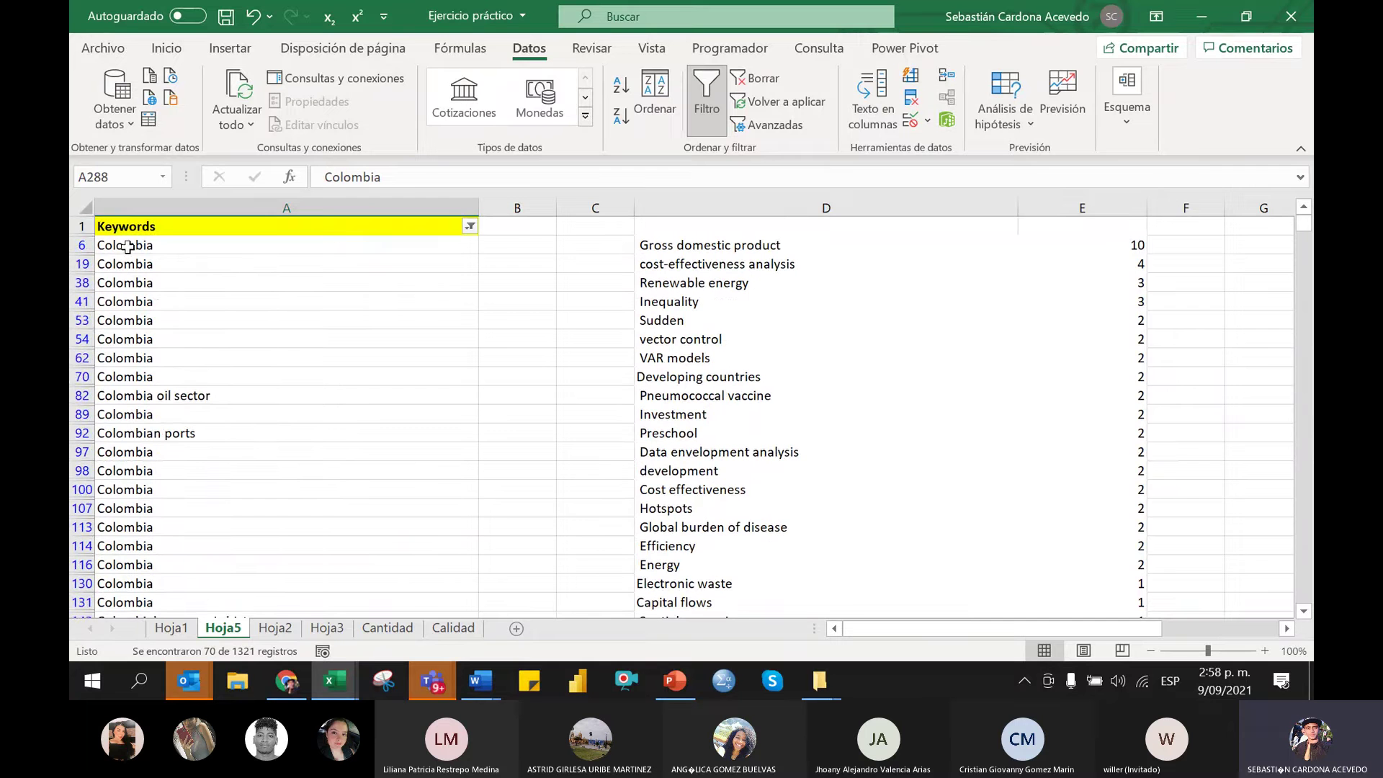
Copy the clean Colombia keyword from A6 and paste it over the leading-space entries in A285 and A288
{"action": "left_click", "coordinate": [274, 250]}
{"action": "key", "text": "ctrl+c"}
{"action": "scroll", "coordinate": [222, 467], "scroll_direction": "down", "scroll_amount": 4}
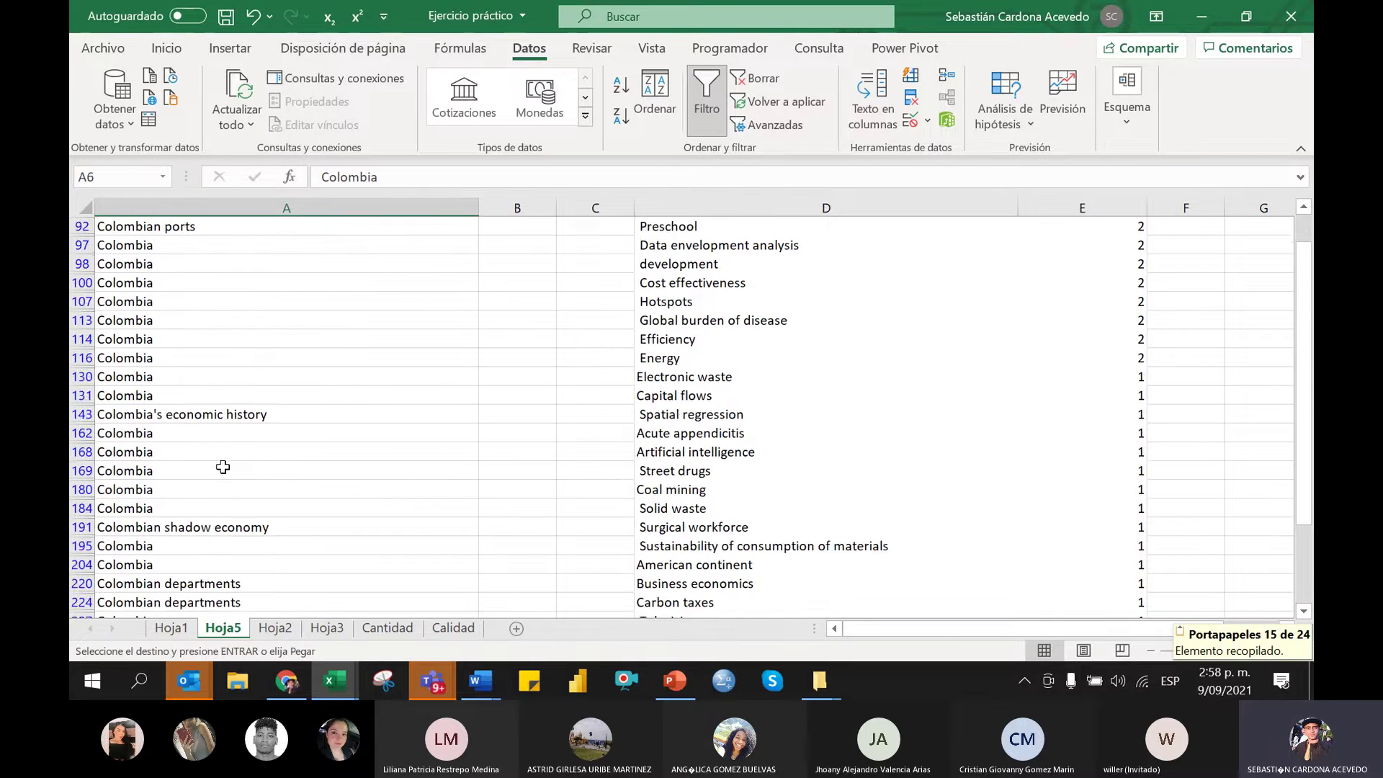
{"action": "scroll", "coordinate": [222, 467], "scroll_direction": "up", "scroll_amount": 4}
{"action": "scroll", "coordinate": [220, 467], "scroll_direction": "down", "scroll_amount": 5}
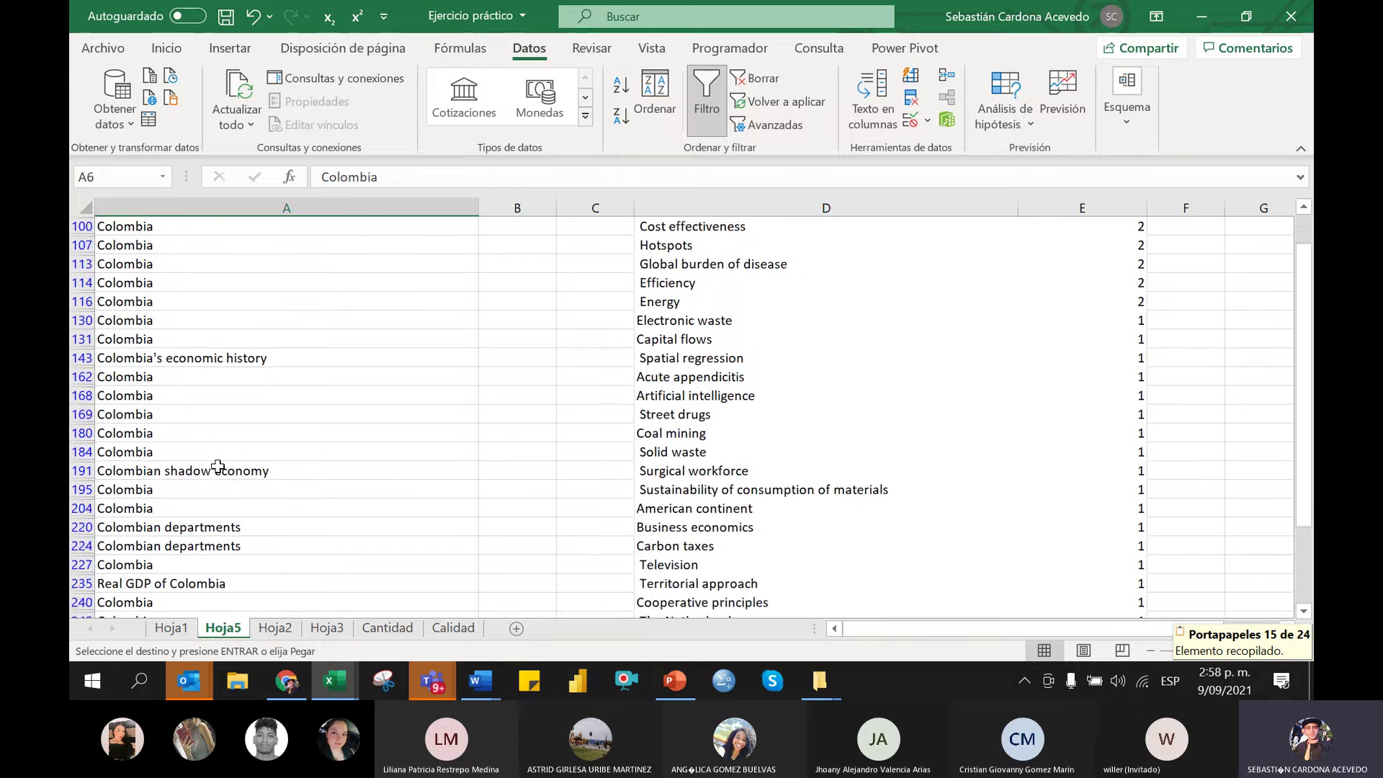
{"action": "scroll", "coordinate": [218, 466], "scroll_direction": "down", "scroll_amount": 5}
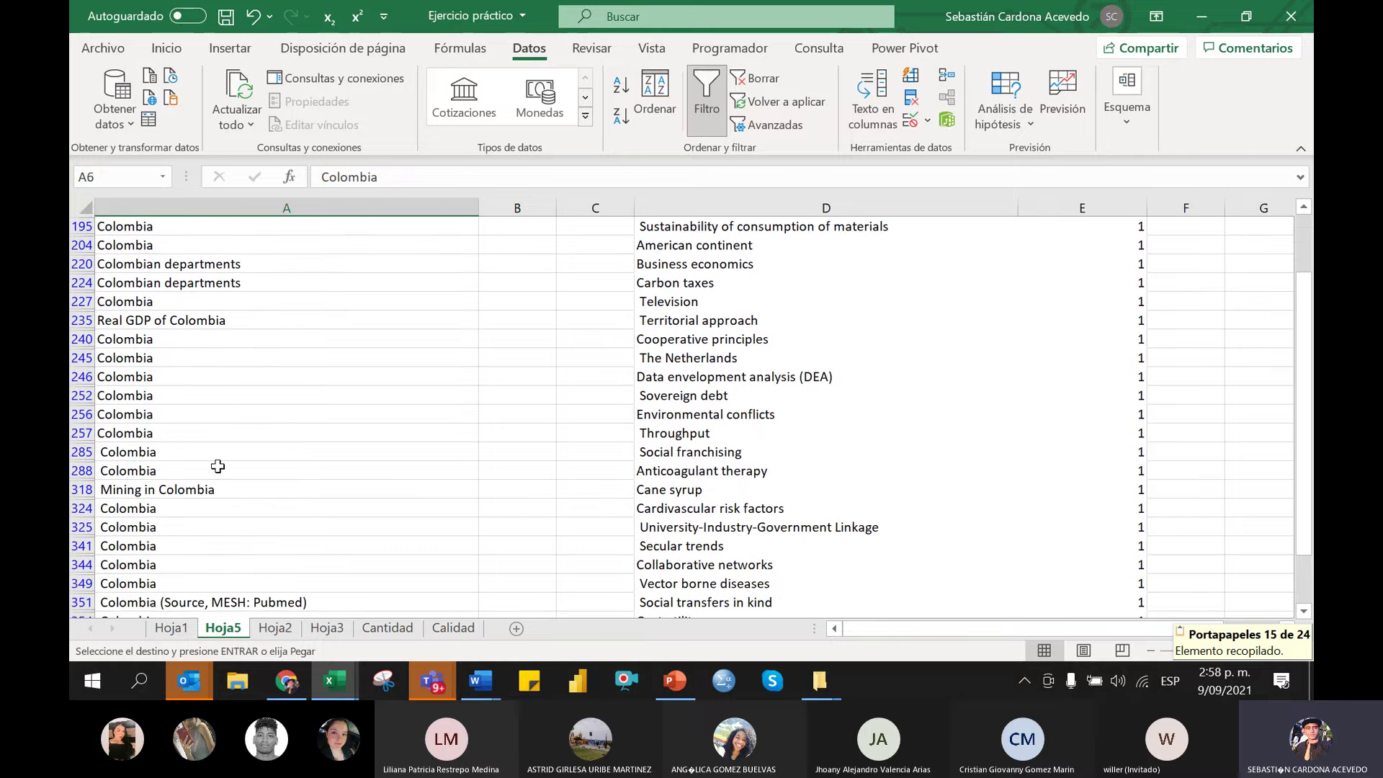
{"action": "left_click", "coordinate": [144, 449]}
{"action": "key", "text": "ctrl+v"}
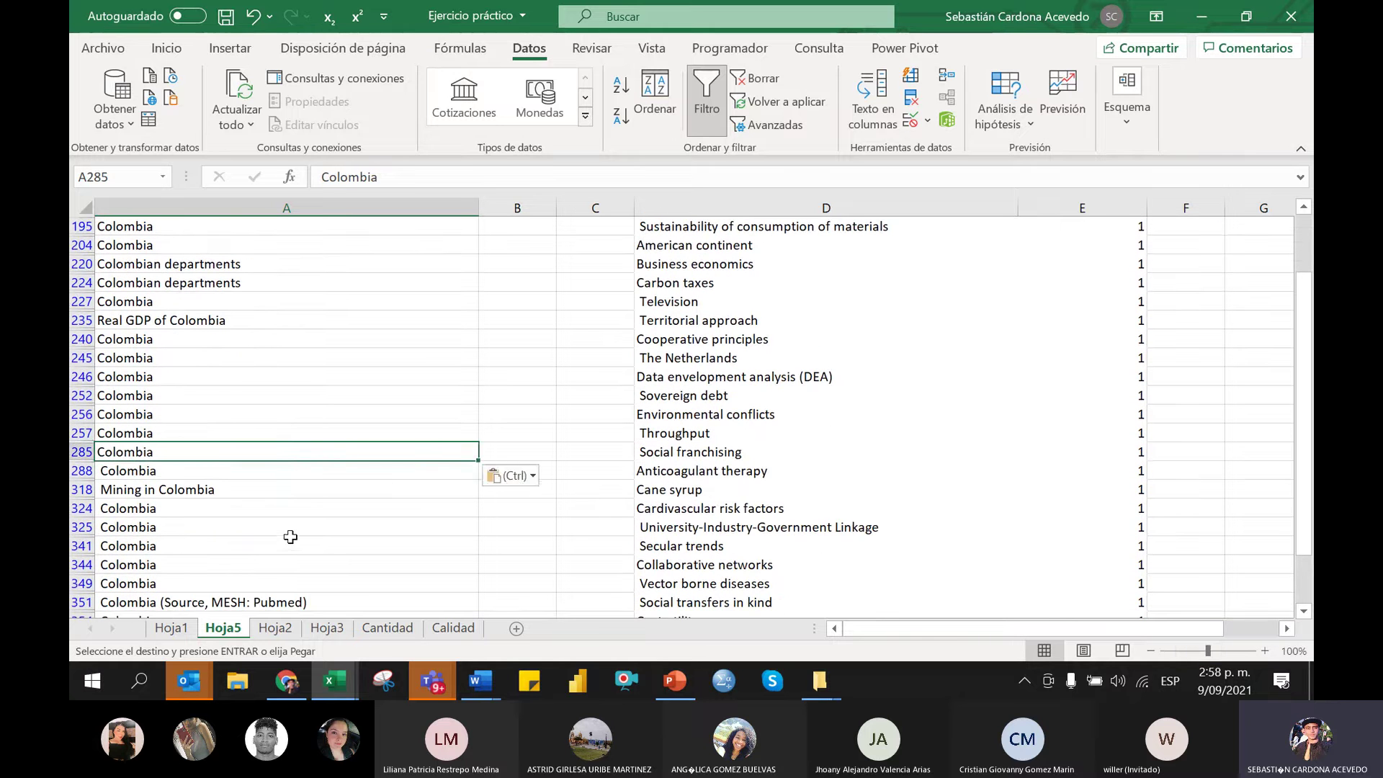
{"action": "key", "text": "Down"}
{"action": "key", "text": "ctrl+v"}
Replace the leading-space Colombia entries in A324, A325, A341, A344 and A349 with the copied keyword, skipping "Mining in Colombia"
{"action": "key", "text": "Down"}
{"action": "key", "text": "Down"}
{"action": "key", "text": "ctrl+v"}
{"action": "key", "text": "Down"}
{"action": "key", "text": "ctrl+v"}
{"action": "key", "text": "Down"}
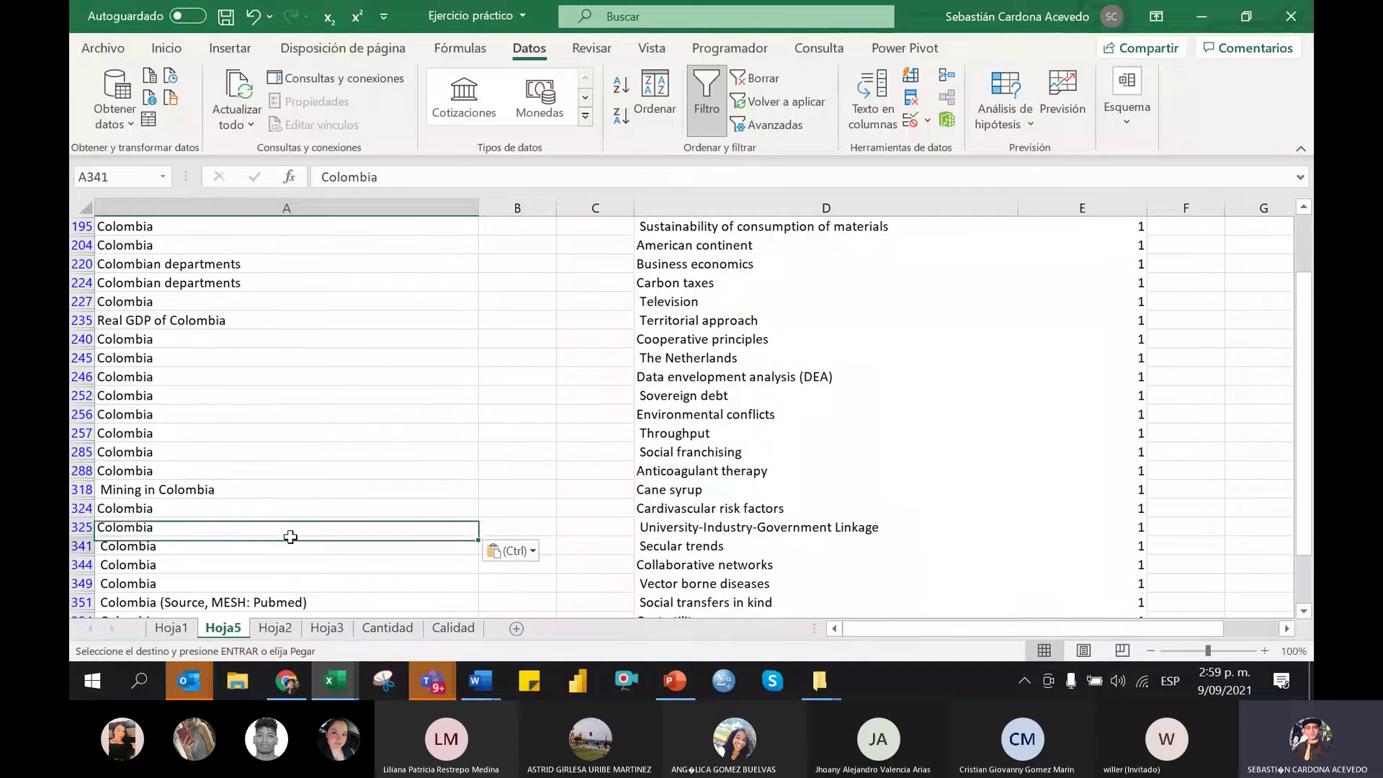
{"action": "key", "text": "ctrl+v"}
{"action": "key", "text": "Down"}
{"action": "key", "text": "ctrl+v"}
{"action": "key", "text": "Down"}
{"action": "key", "text": "ctrl+v"}
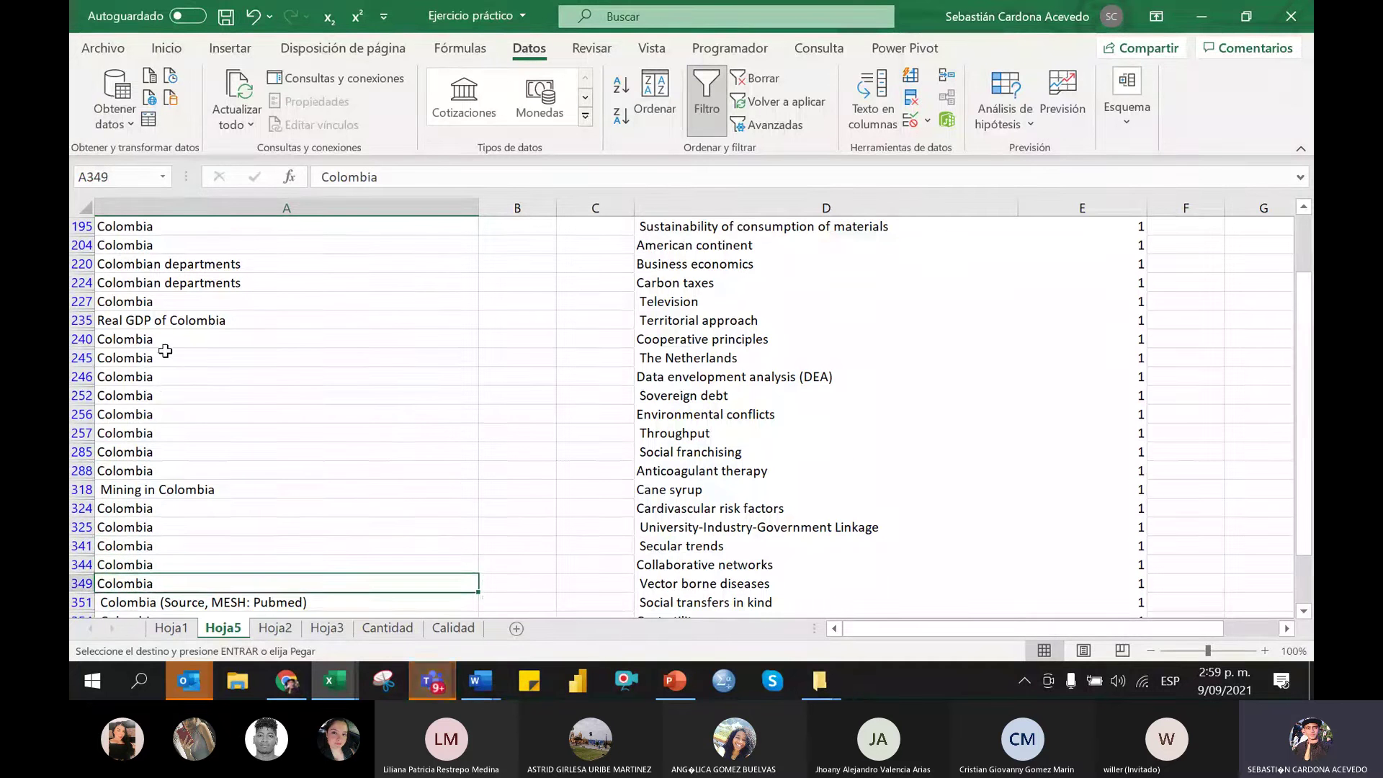
Paste the copied Colombia keyword over the entries in A354, A365 and the visible rows from A396 to A464
{"action": "scroll", "coordinate": [249, 349], "scroll_direction": "down", "scroll_amount": 2}
{"action": "left_click", "coordinate": [110, 513]}
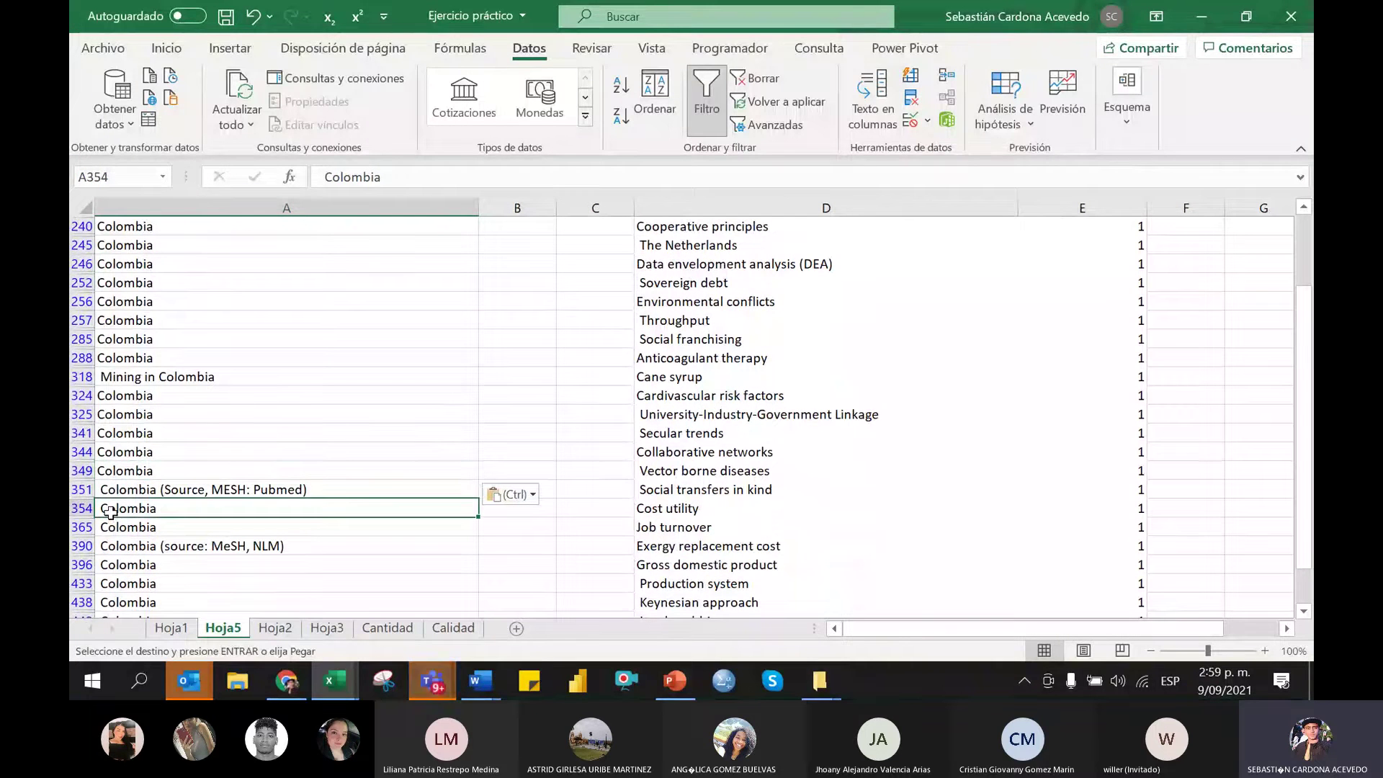
{"action": "key", "text": "shift+Down"}
{"action": "key", "text": "ctrl+v"}
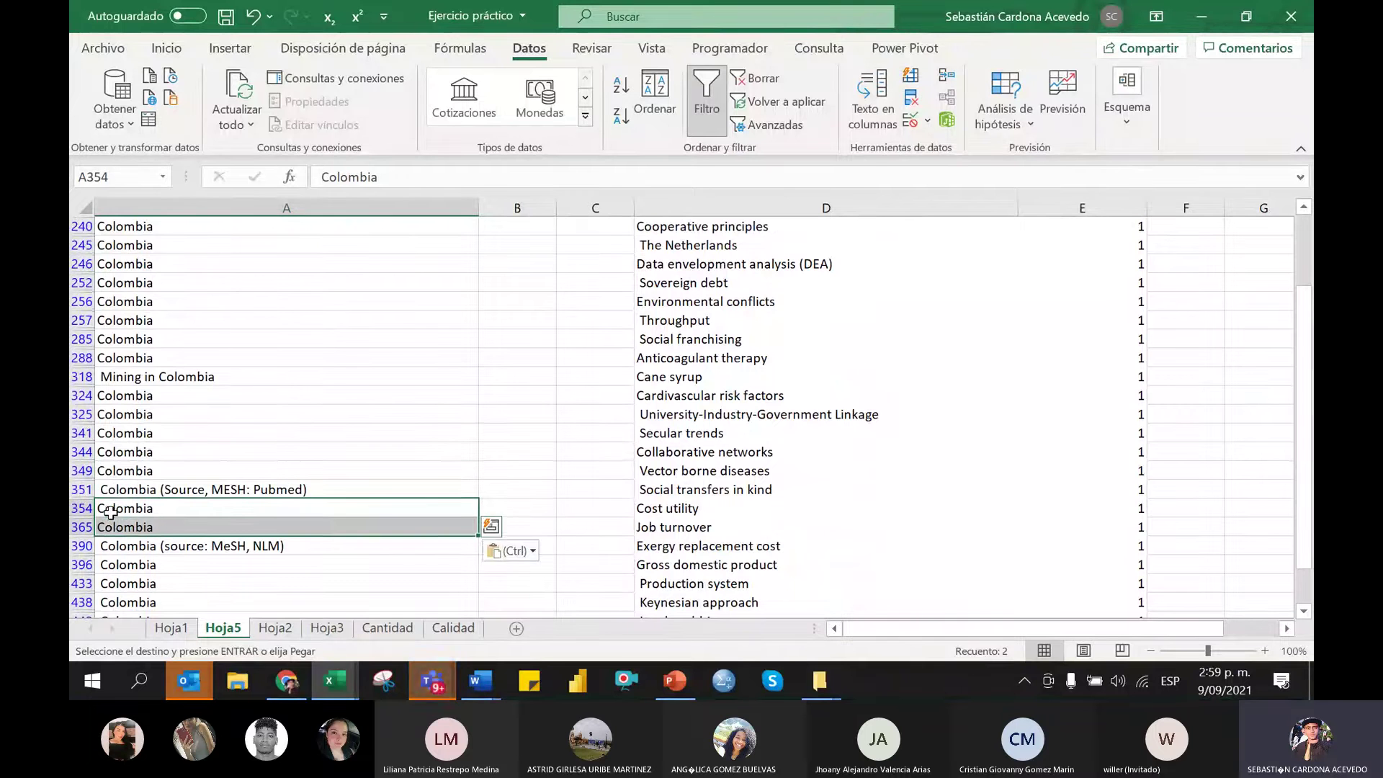
{"action": "scroll", "coordinate": [116, 547], "scroll_direction": "down", "scroll_amount": 1}
{"action": "left_click", "coordinate": [115, 546]}
{"action": "mouse_move", "coordinate": [115, 546]}
{"action": "left_mouse_down"}
{"action": "mouse_move", "coordinate": [116, 565]}
{"action": "mouse_move", "coordinate": [115, 547]}
{"action": "left_mouse_up"}
{"action": "key", "text": "ctrl+v"}
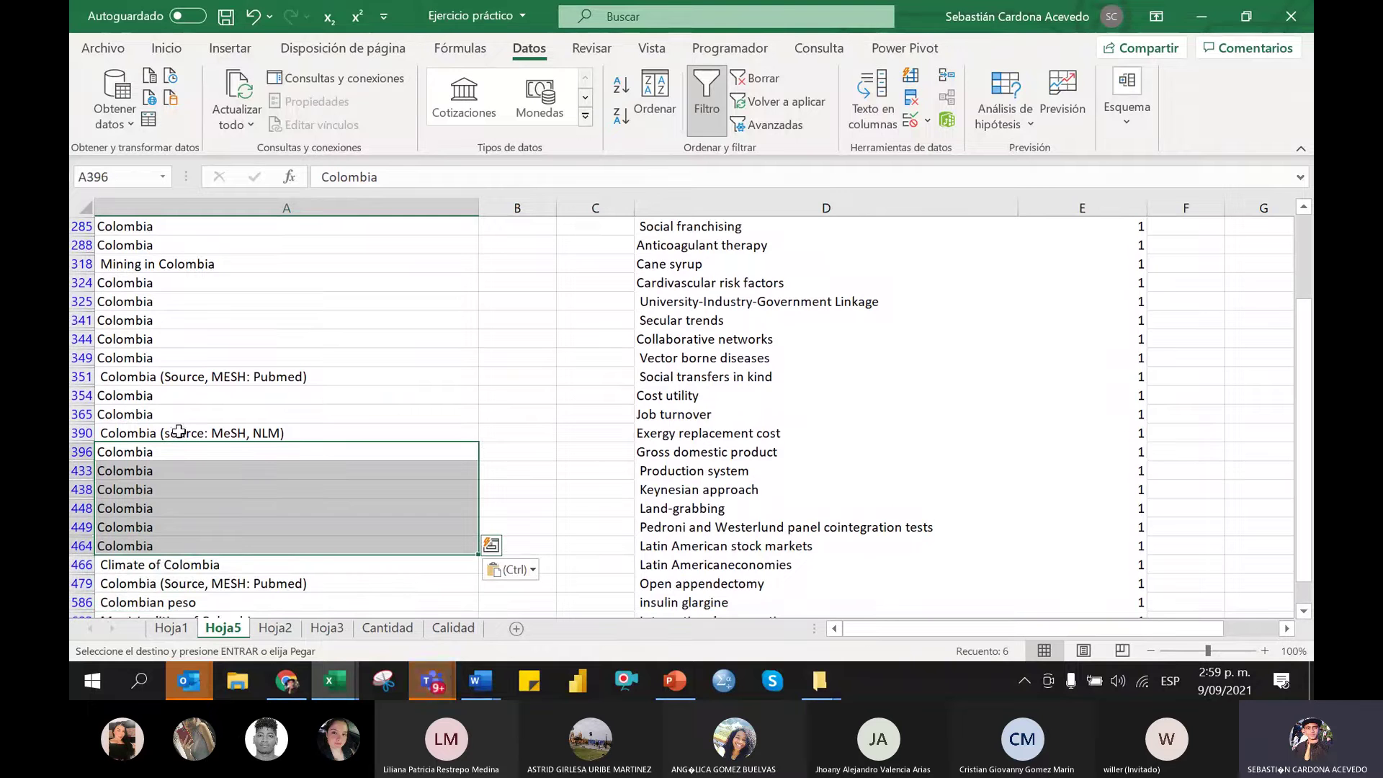
Paste the copied Colombia keyword over the leading-space entries in the visible rows from A637 to A877
{"action": "scroll", "coordinate": [209, 476], "scroll_direction": "down", "scroll_amount": 2}
{"action": "scroll", "coordinate": [208, 476], "scroll_direction": "down", "scroll_amount": 2}
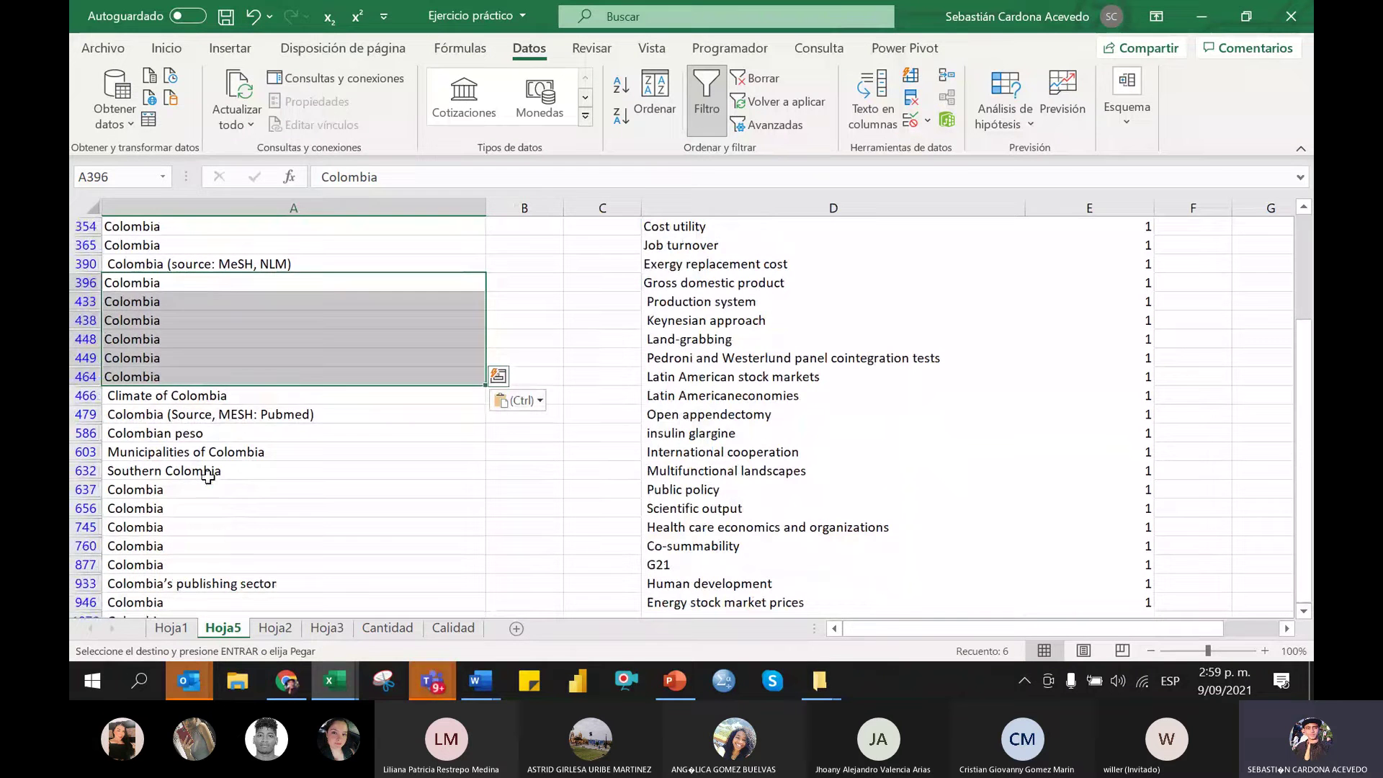
{"action": "left_click", "coordinate": [169, 489]}
{"action": "key", "text": "shift+Down"}
{"action": "key", "text": "shift+Down"}
{"action": "key", "text": "shift+Down"}
{"action": "key", "text": "shift+Down"}
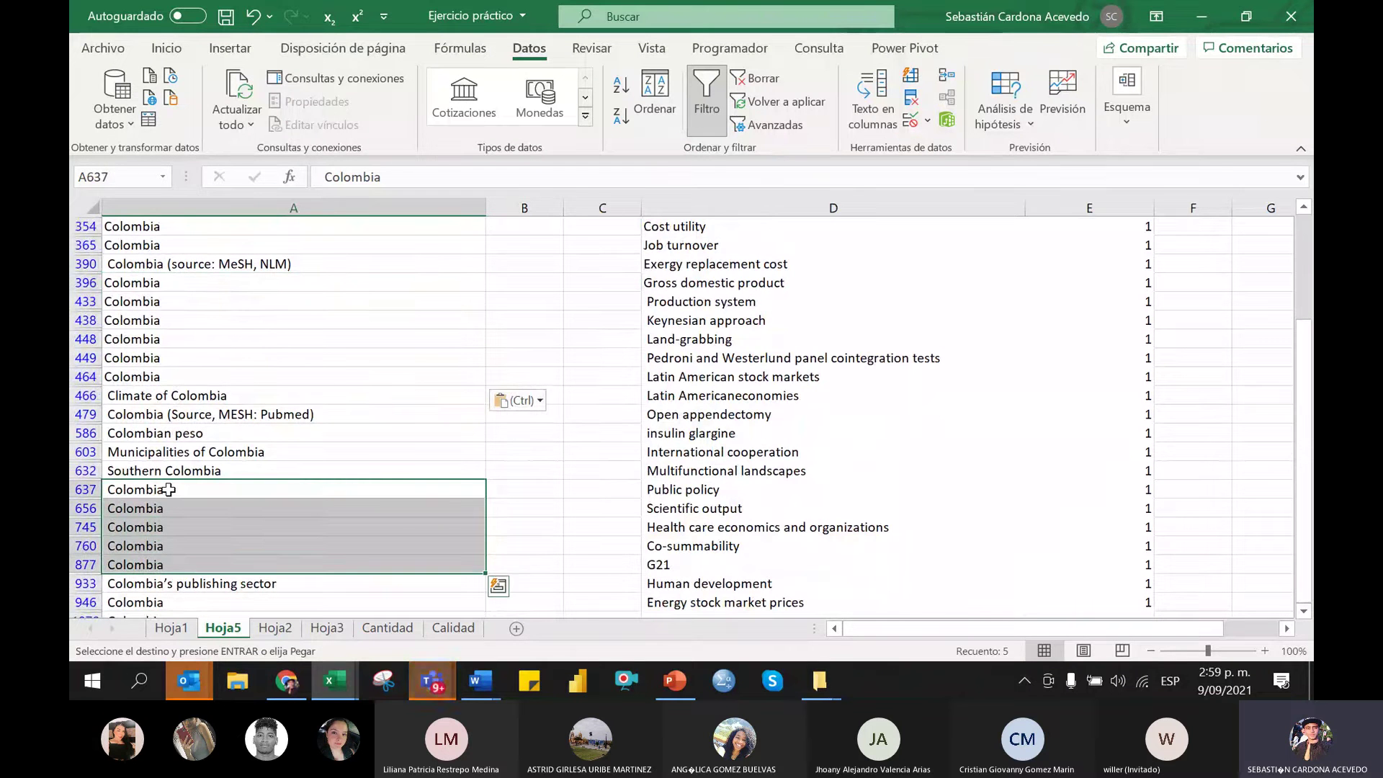
{"action": "key", "text": "ctrl+v"}
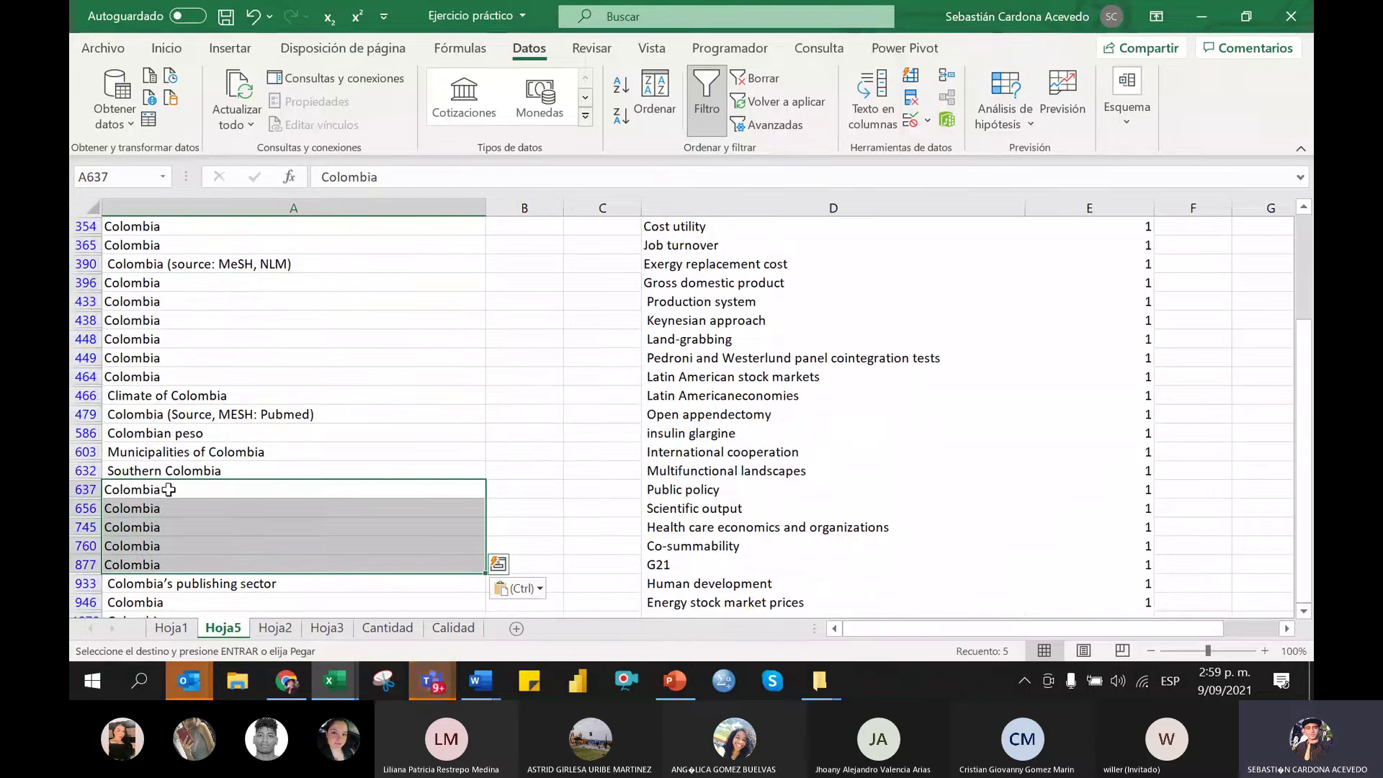
{"action": "left_click", "coordinate": [258, 565]}
Review the replaced Colombia entries on Hoja5 and check the source records with author keywords on Hoja1
{"action": "left_click", "coordinate": [327, 629]}
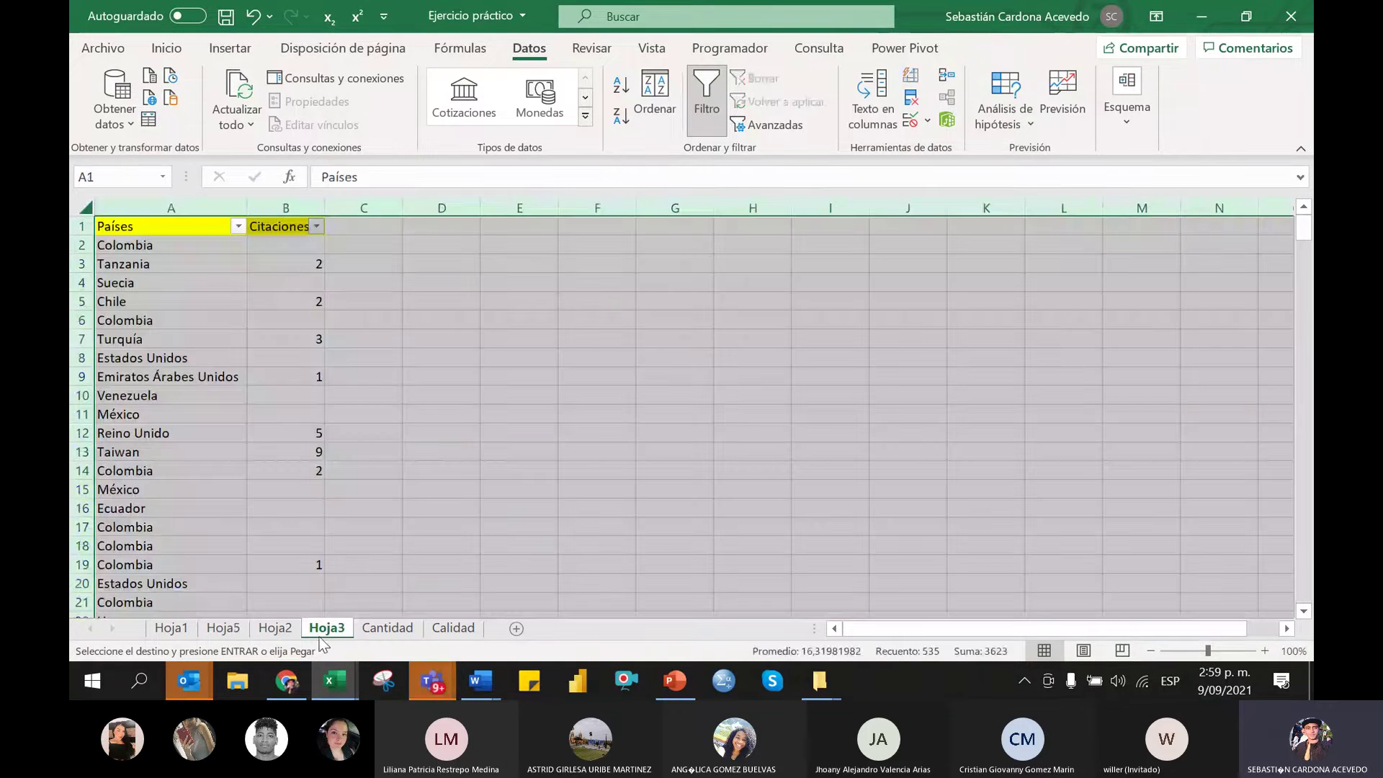
{"action": "left_click", "coordinate": [275, 628]}
{"action": "left_click", "coordinate": [225, 632]}
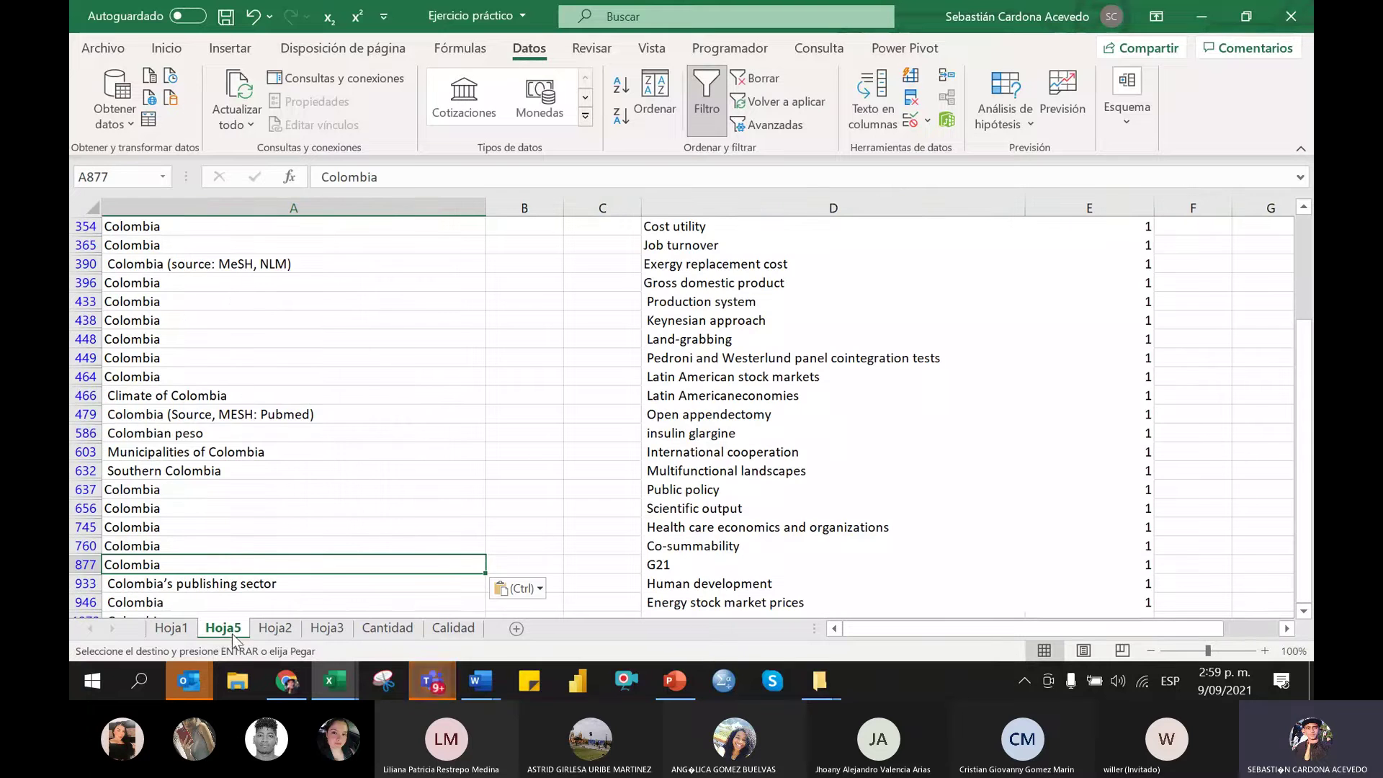
{"action": "scroll", "coordinate": [215, 552], "scroll_direction": "up", "scroll_amount": 1}
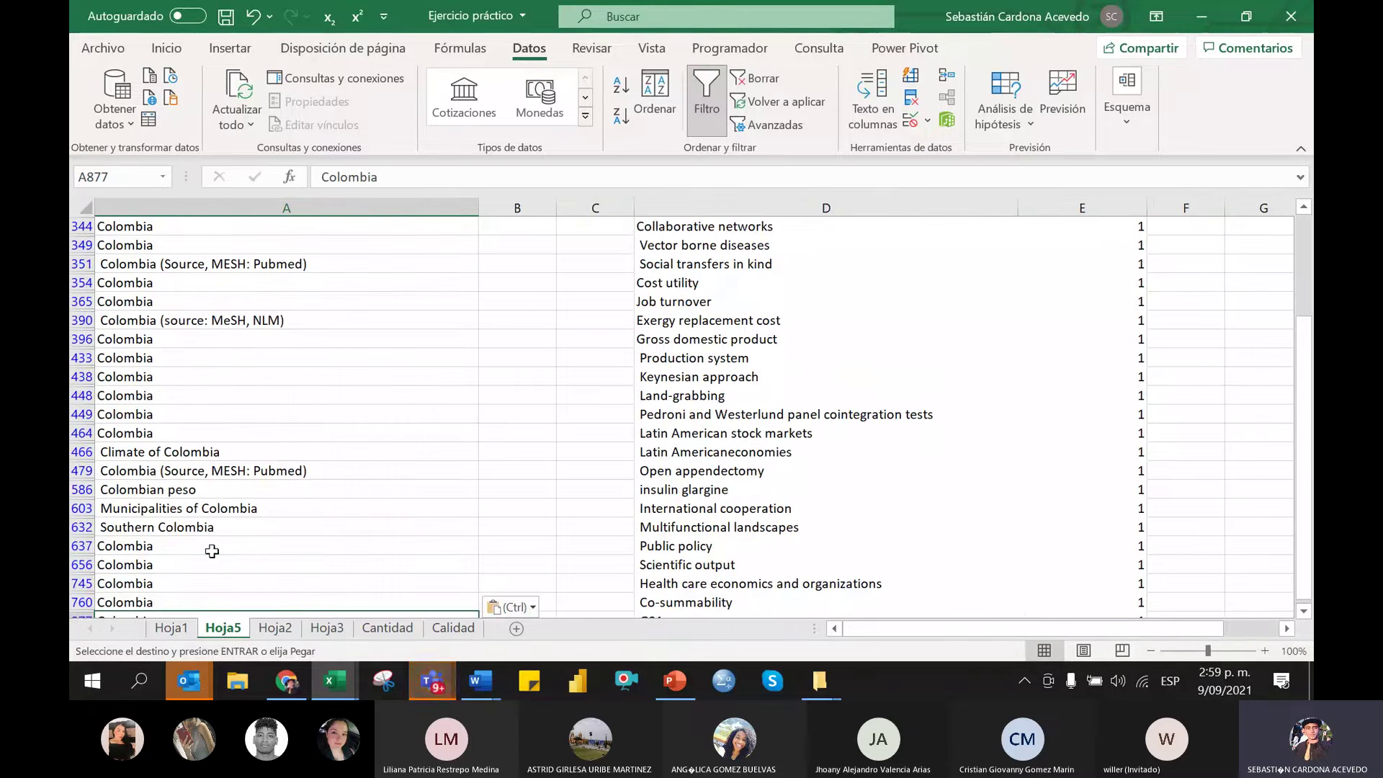
{"action": "scroll", "coordinate": [199, 476], "scroll_direction": "up", "scroll_amount": 2}
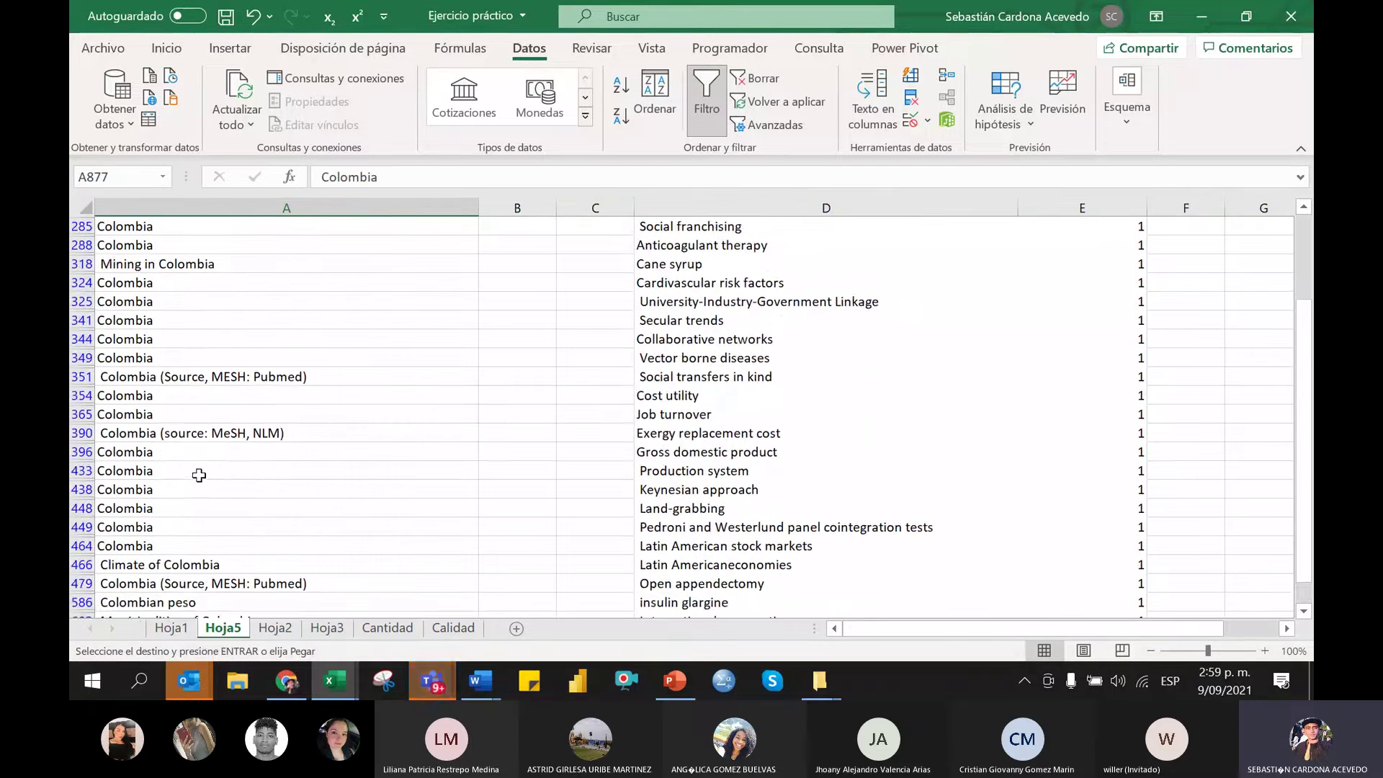
{"action": "scroll", "coordinate": [198, 475], "scroll_direction": "up", "scroll_amount": 1}
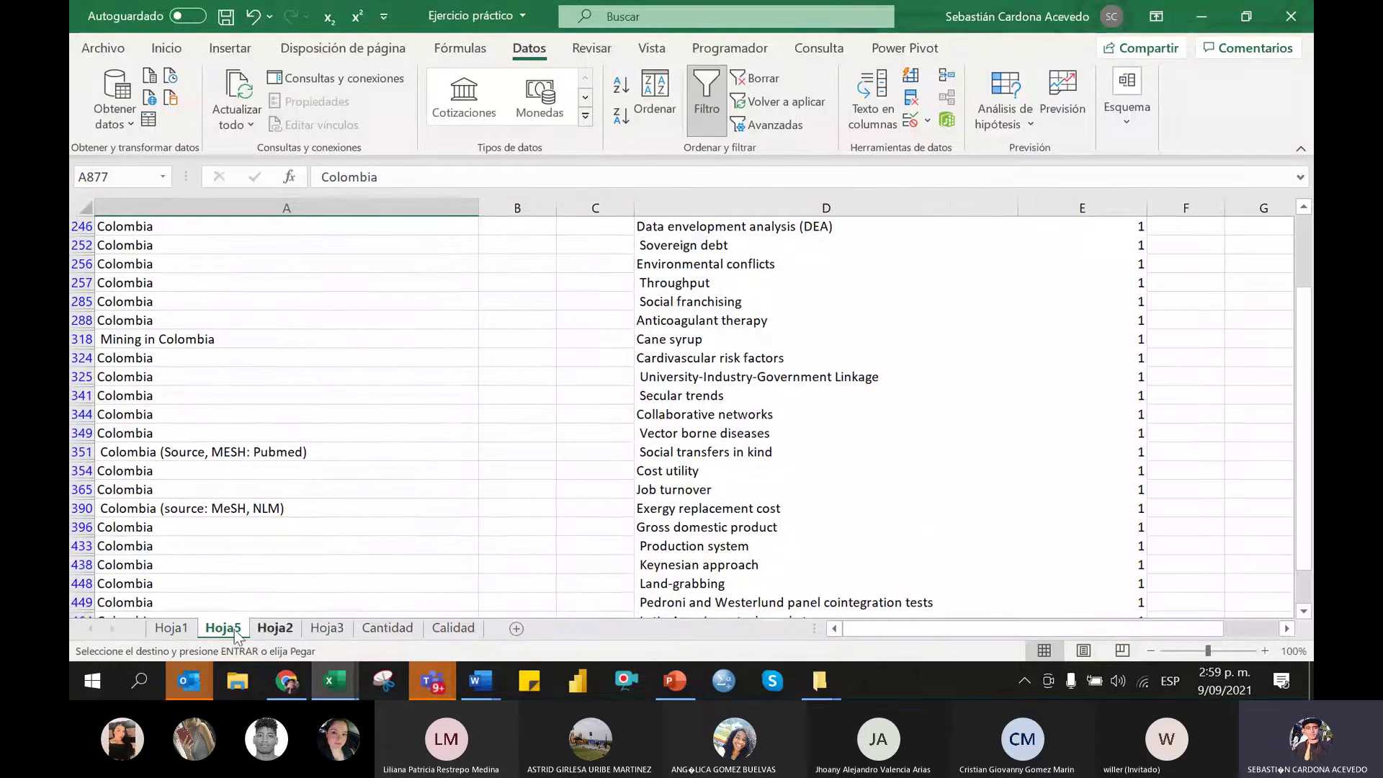
{"action": "left_click", "coordinate": [180, 626]}
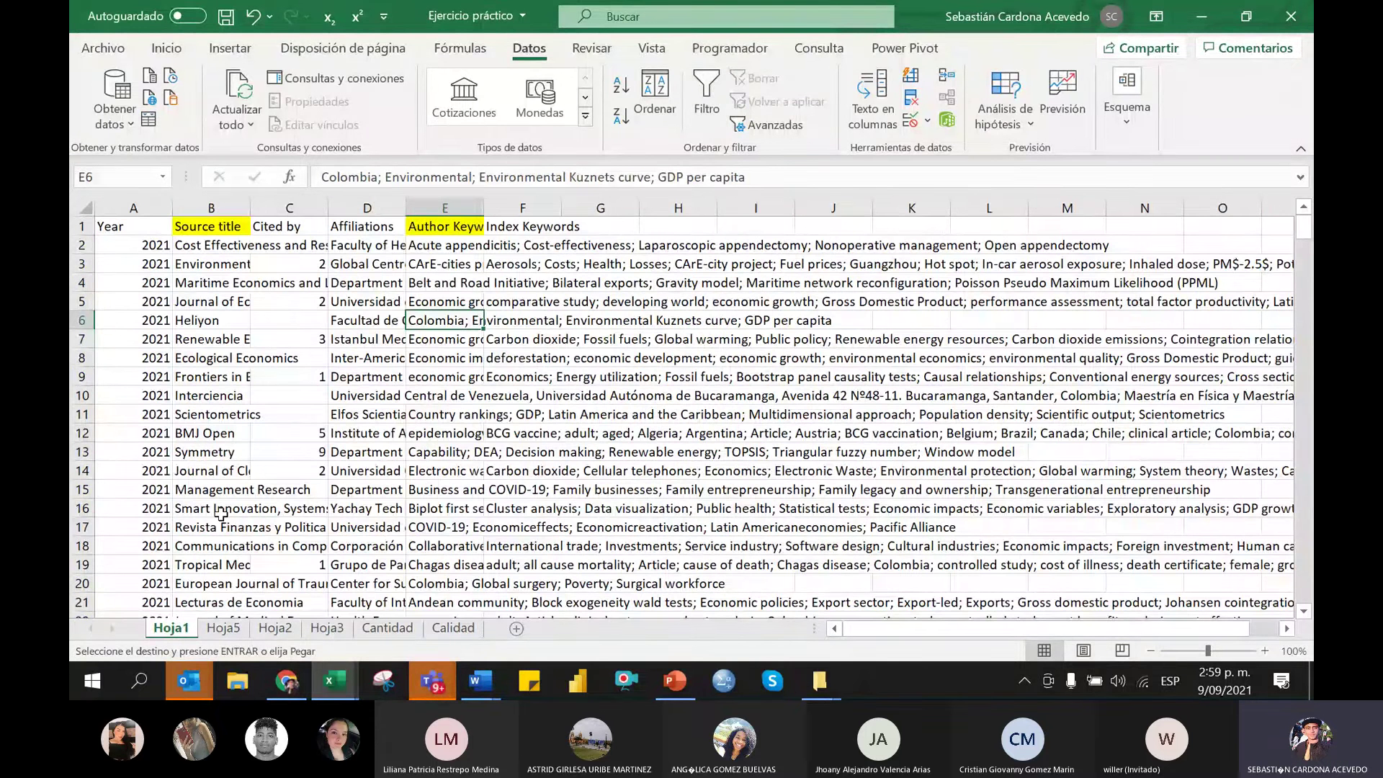
Examine the Países and Citaciones columns on Hoja3
{"action": "left_click", "coordinate": [317, 629]}
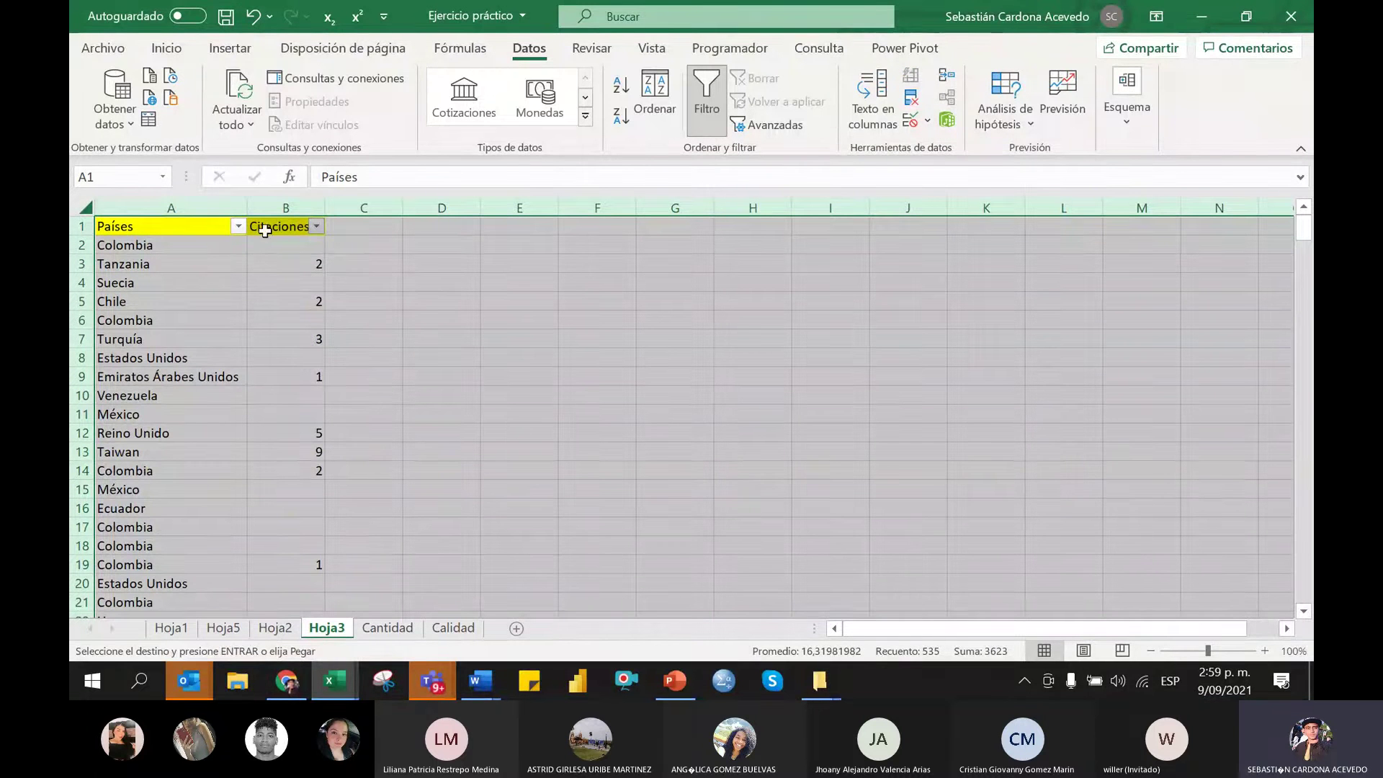
{"action": "left_click_drag", "start_coordinate": [280, 245], "coordinate": [986, 597]}
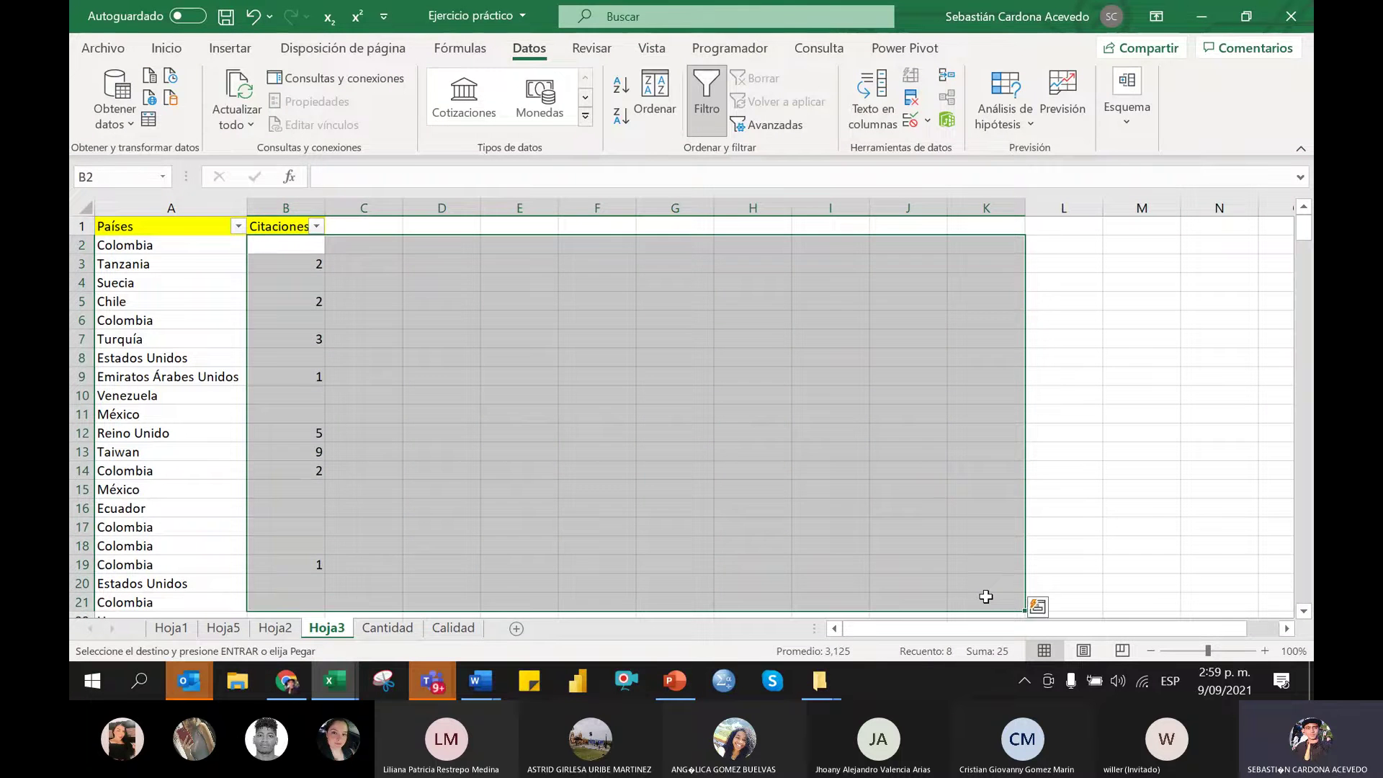
{"action": "left_click", "coordinate": [986, 595]}
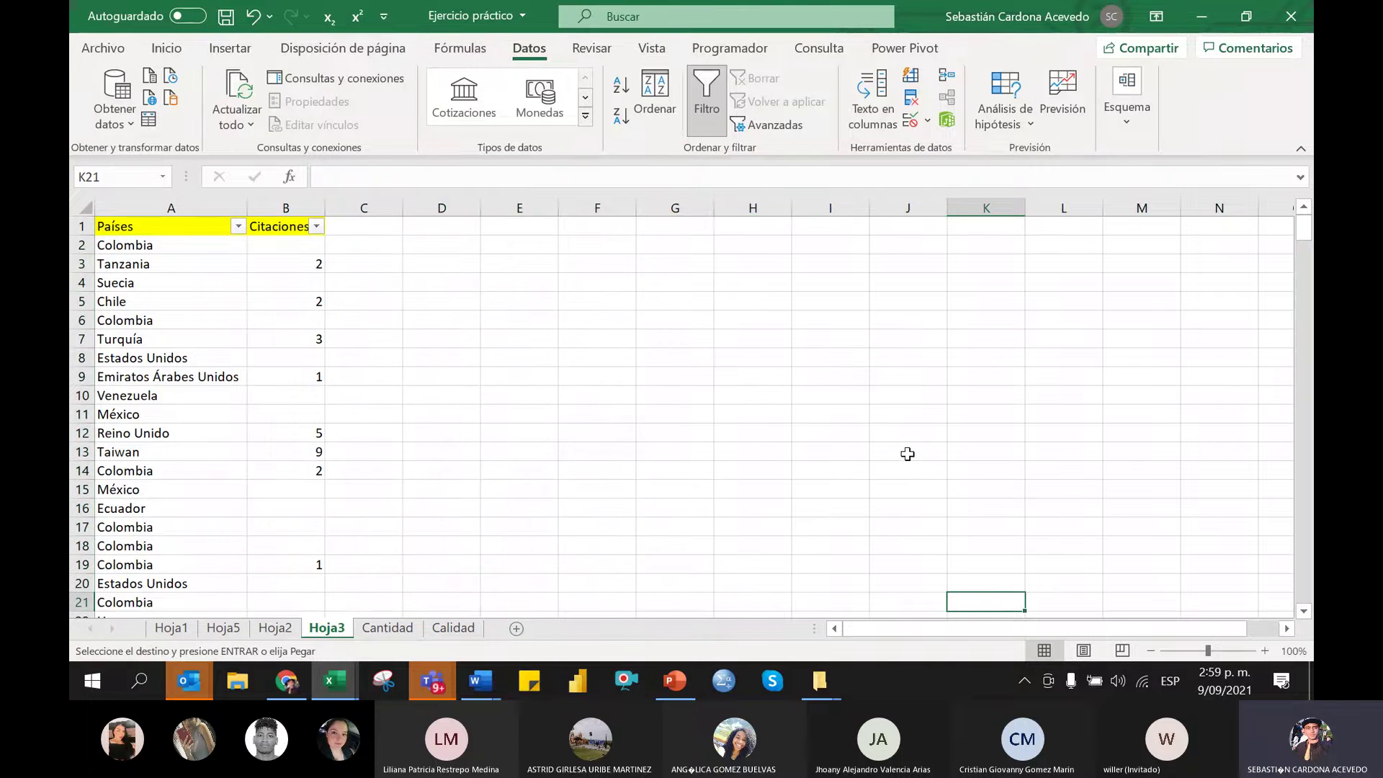
{"action": "left_click_drag", "start_coordinate": [140, 246], "coordinate": [147, 570]}
{"action": "scroll", "coordinate": [129, 504], "scroll_direction": "down", "scroll_amount": 8}
{"action": "scroll", "coordinate": [108, 504], "scroll_direction": "up", "scroll_amount": 8}
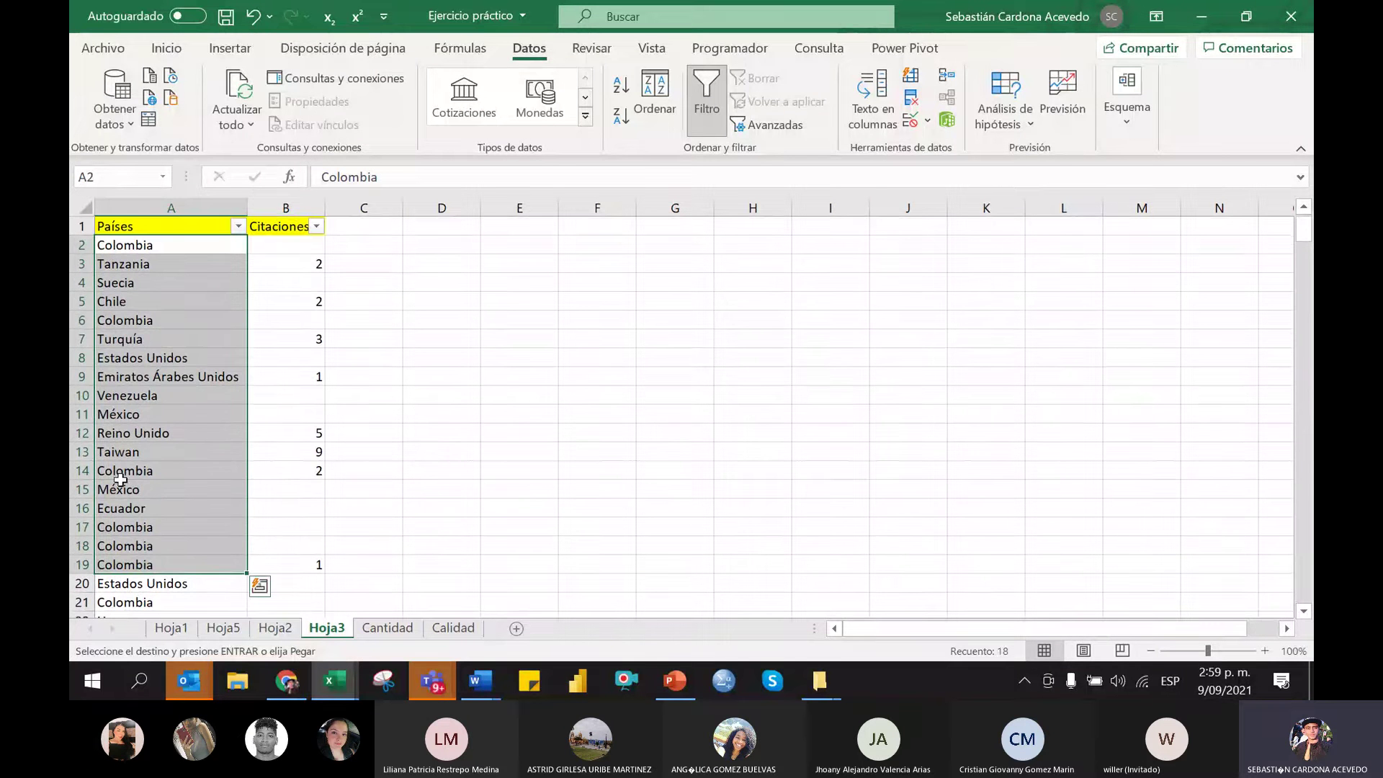
{"action": "left_click", "coordinate": [477, 282]}
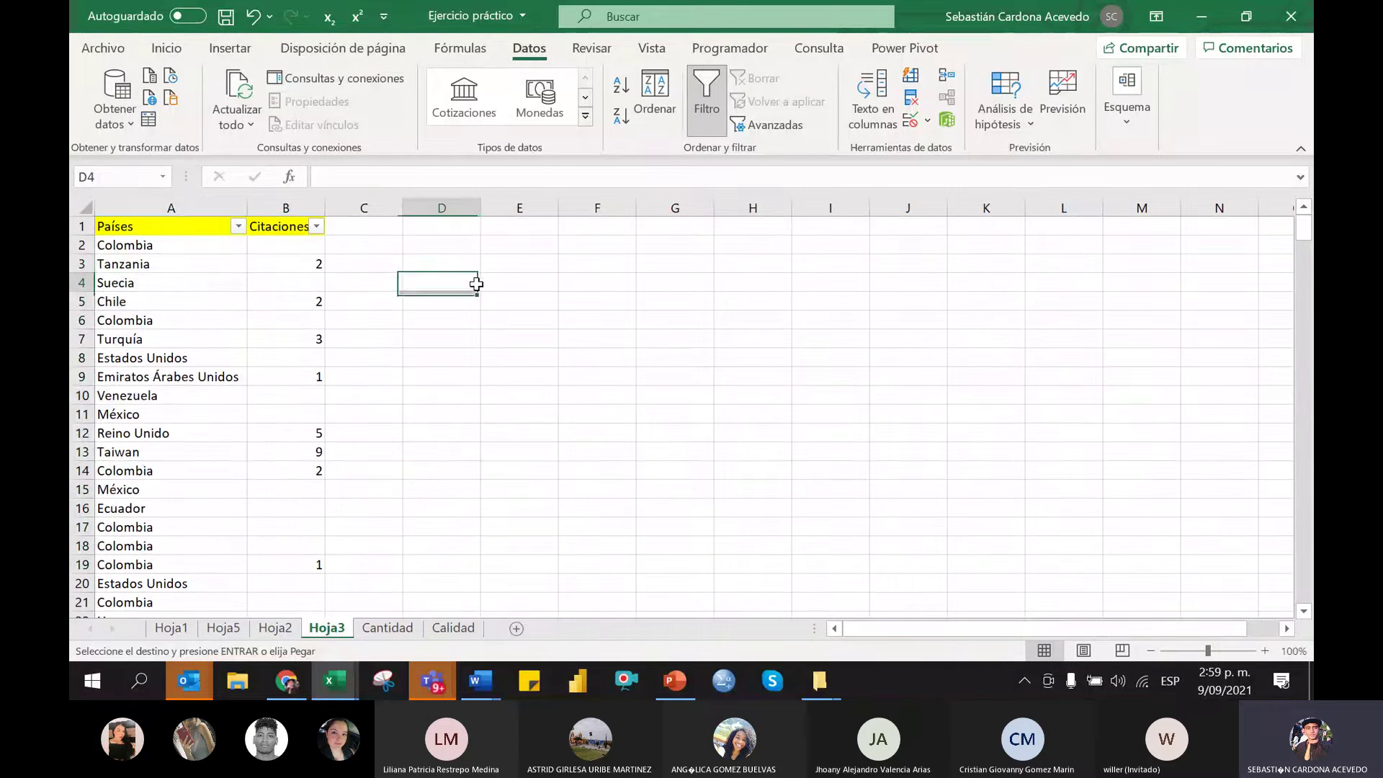
{"action": "key", "text": "alt+Tab"}
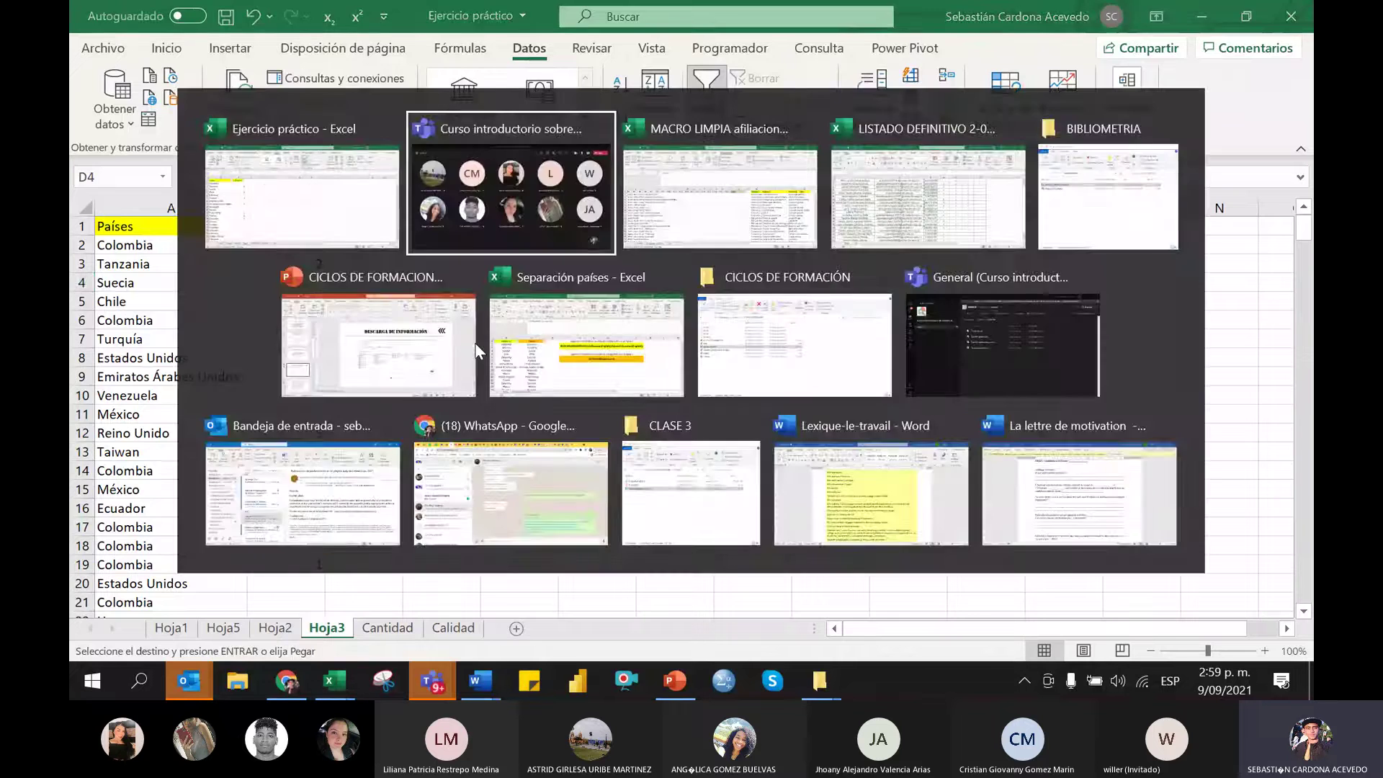
{"action": "key", "text": "alt+Tab"}
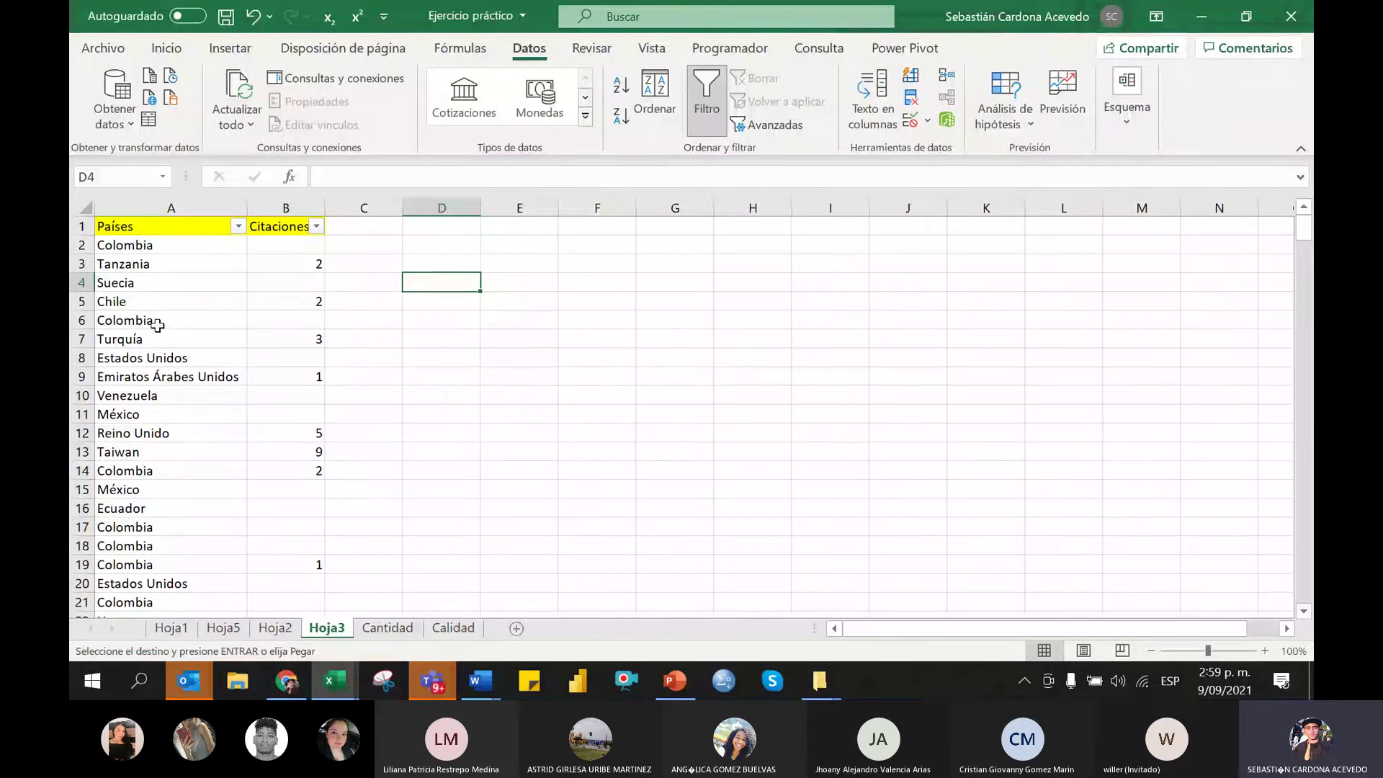
End the copy mode on Hoja5 and reselect all values in the Keywords filter to show the whole list
{"action": "left_click", "coordinate": [223, 628]}
{"action": "scroll", "coordinate": [385, 419], "scroll_direction": "up", "scroll_amount": 4}
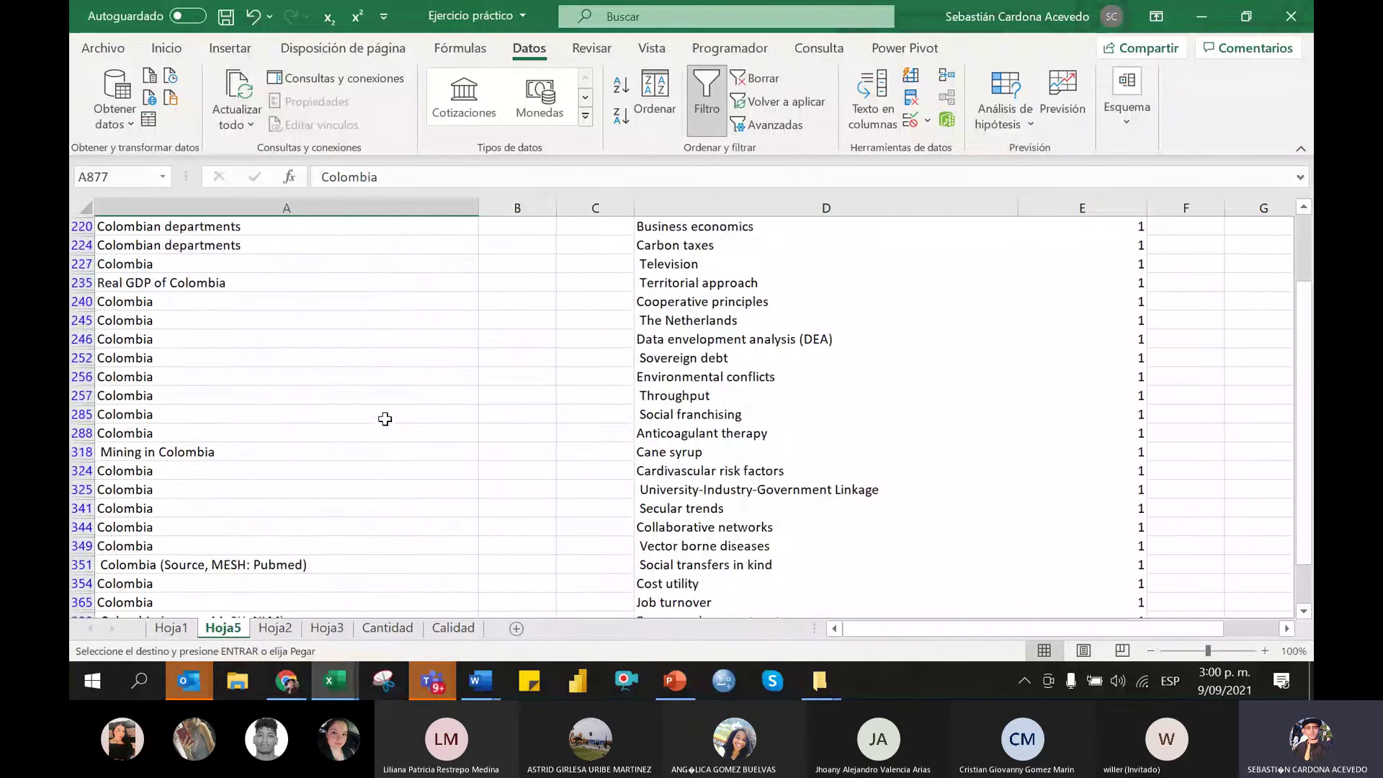
{"action": "scroll", "coordinate": [385, 419], "scroll_direction": "up", "scroll_amount": 2}
{"action": "scroll", "coordinate": [385, 418], "scroll_direction": "up", "scroll_amount": 6}
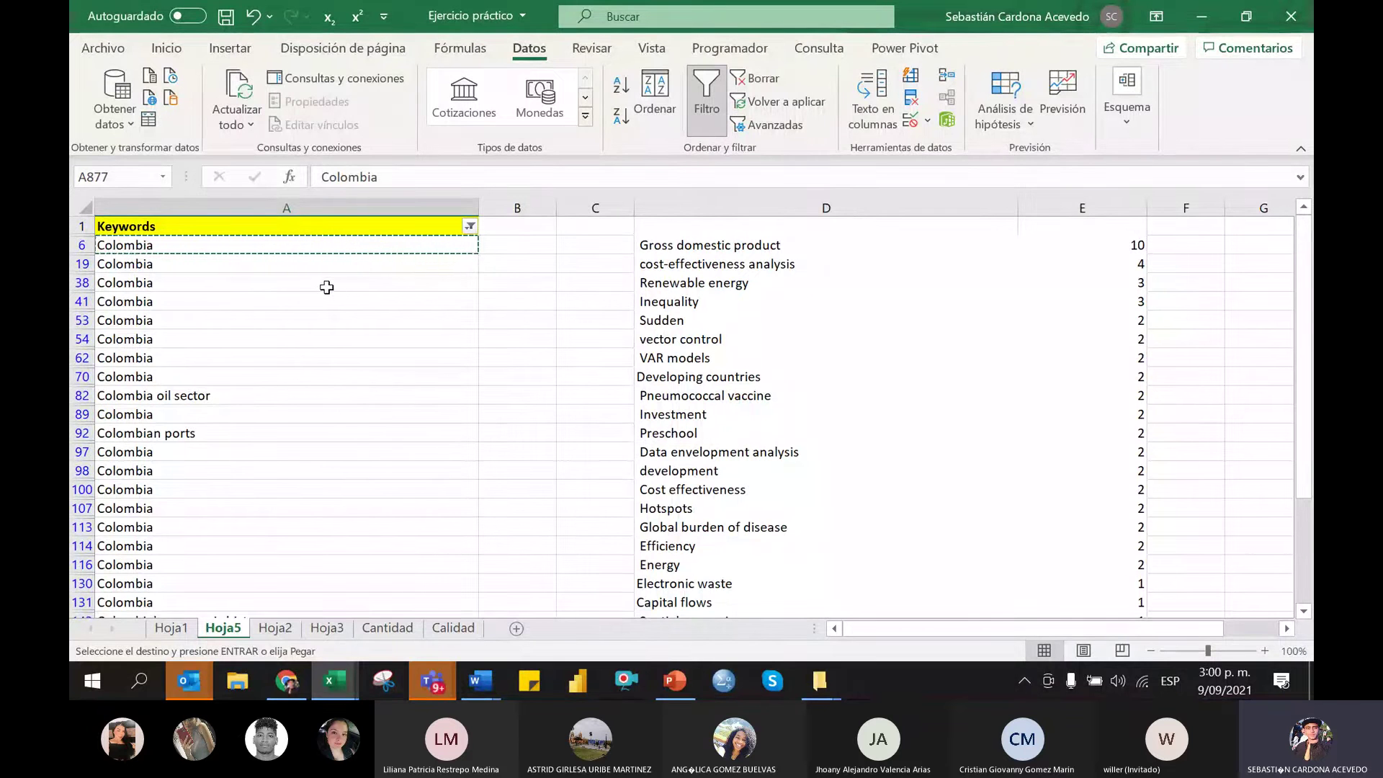
{"action": "key", "text": "Return"}
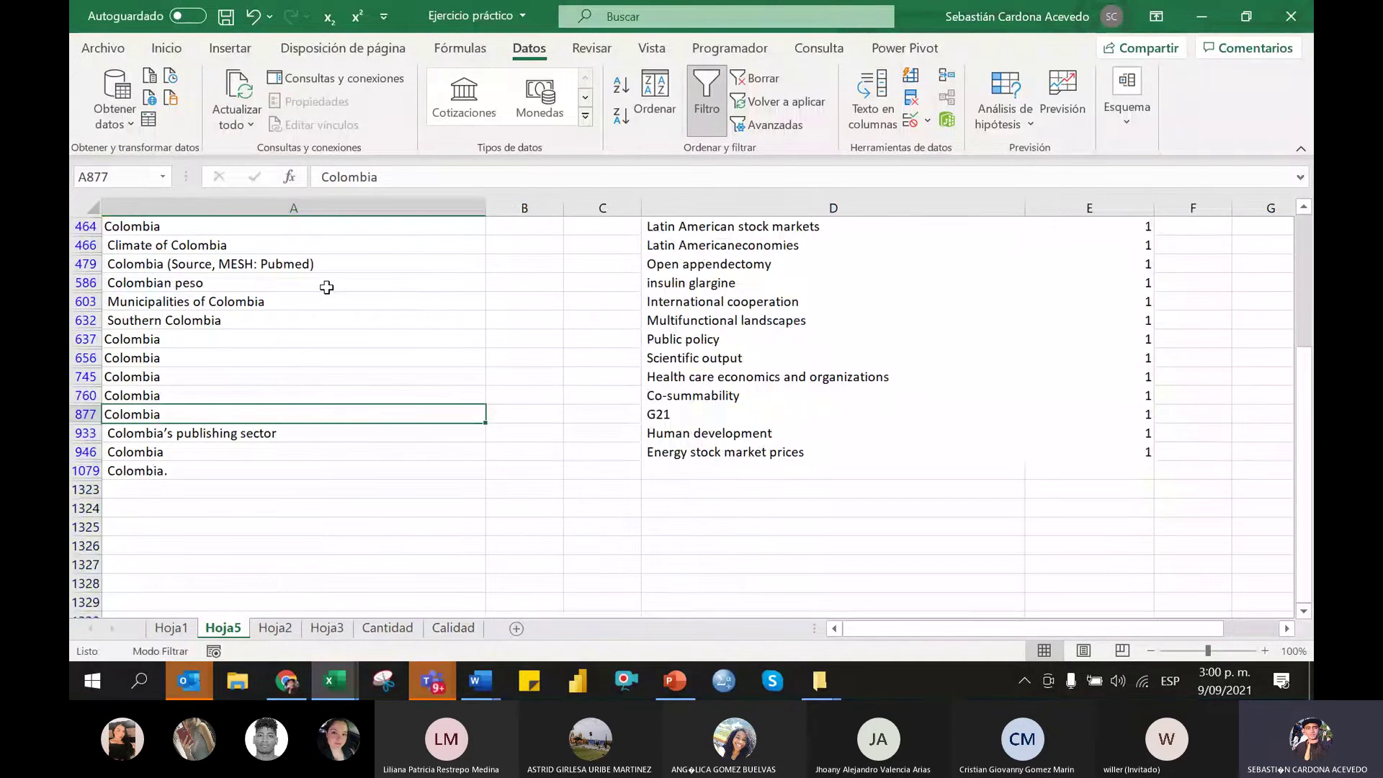
{"action": "left_click_drag", "start_coordinate": [1304, 421], "coordinate": [1309, 246]}
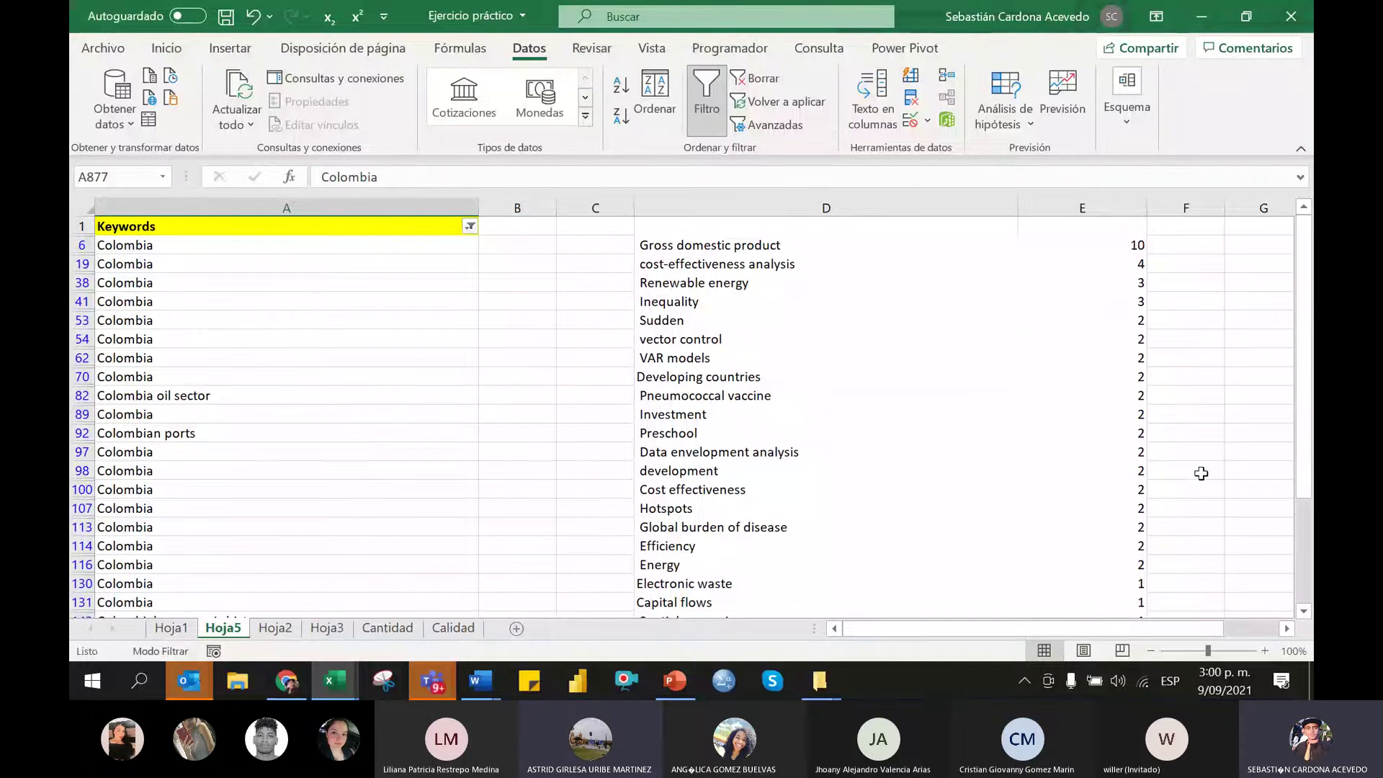
{"action": "left_click", "coordinate": [470, 226]}
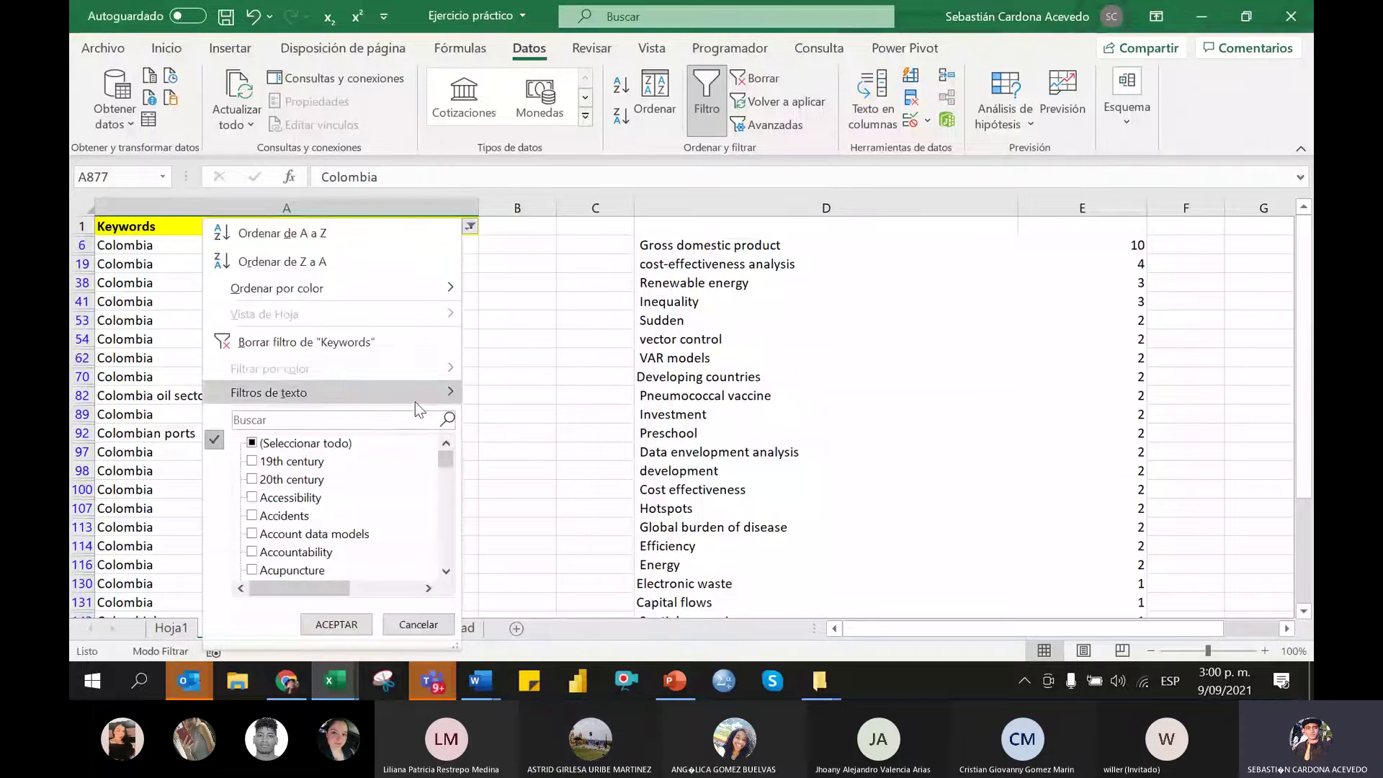
{"action": "left_click", "coordinate": [339, 441]}
{"action": "left_click", "coordinate": [363, 710]}
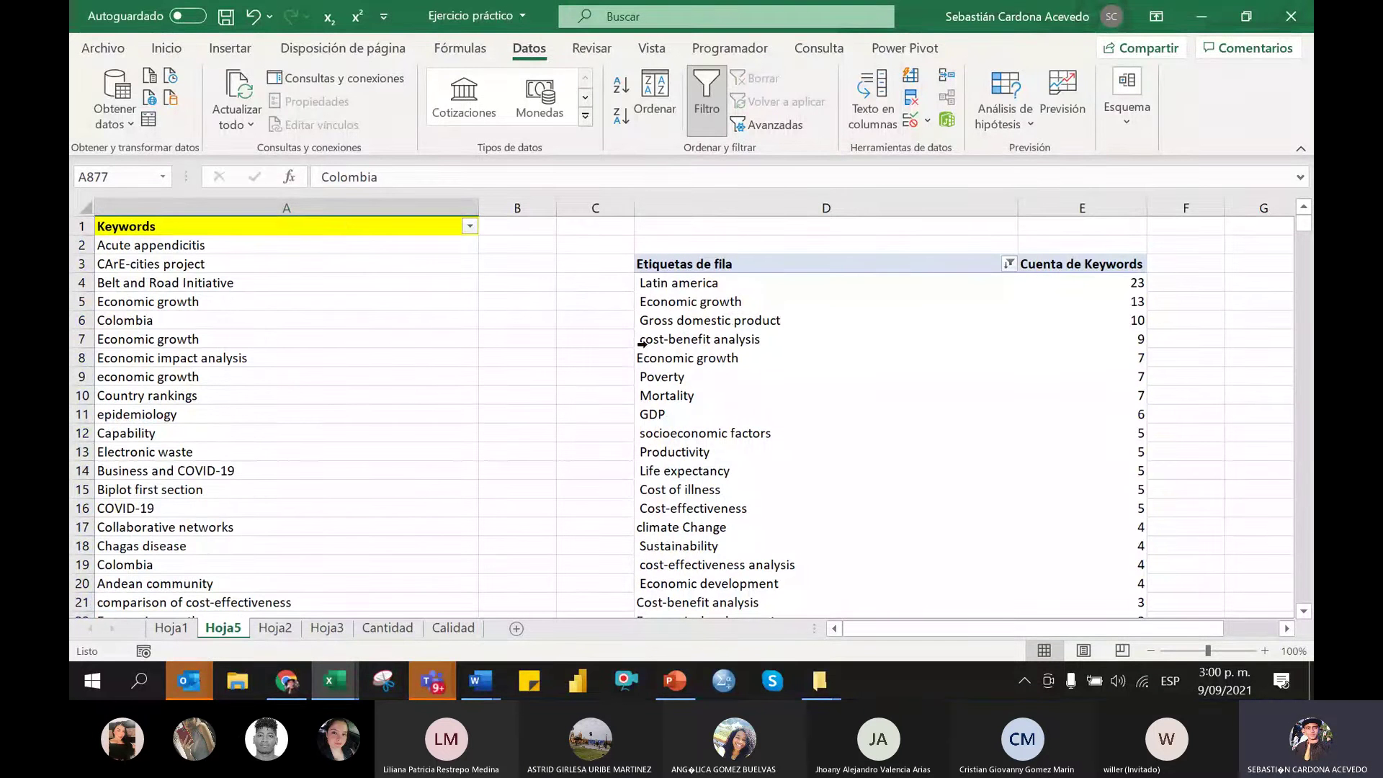
Examine the pivot table's keyword ranking, comparing the most frequent entries with those further down the list
{"action": "left_click", "coordinate": [806, 283]}
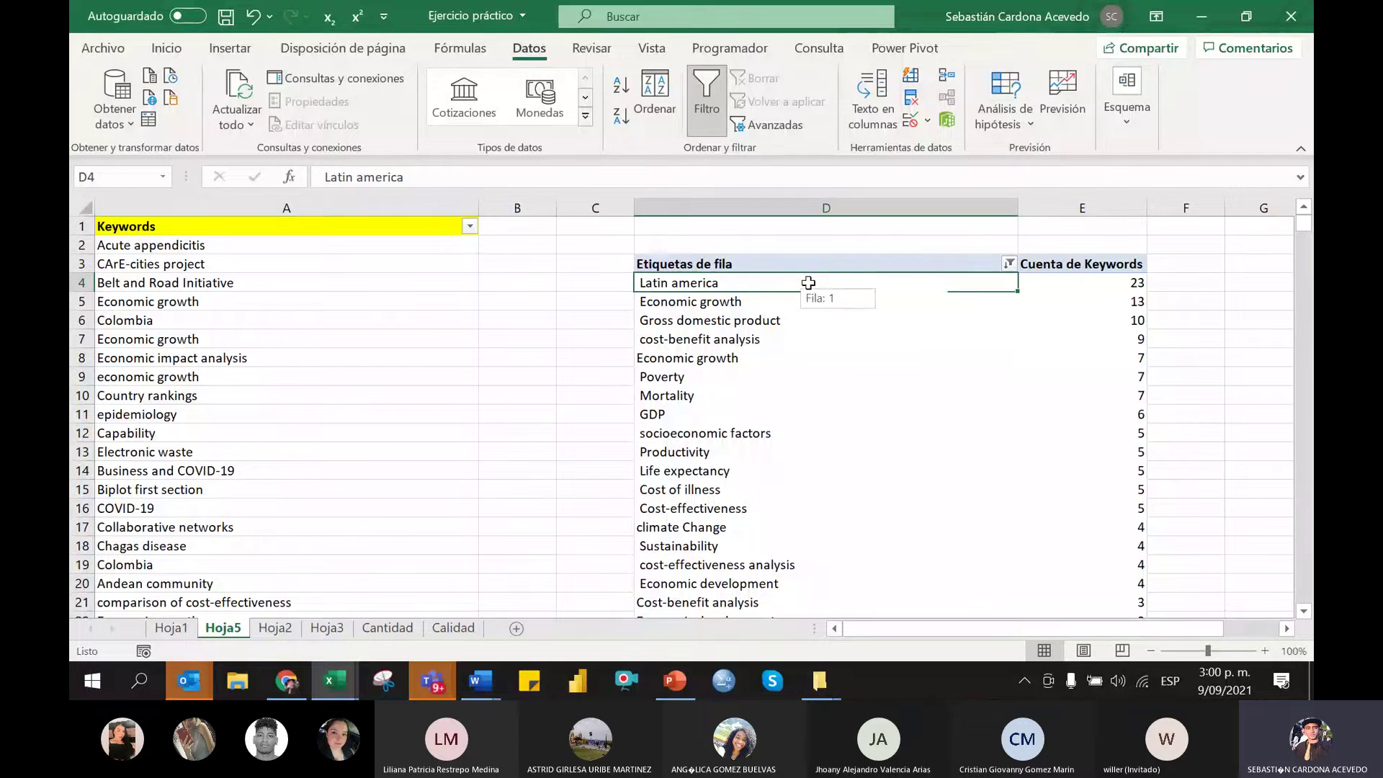
{"action": "scroll", "coordinate": [851, 387], "scroll_direction": "down", "scroll_amount": 4}
{"action": "scroll", "coordinate": [787, 470], "scroll_direction": "down", "scroll_amount": 2}
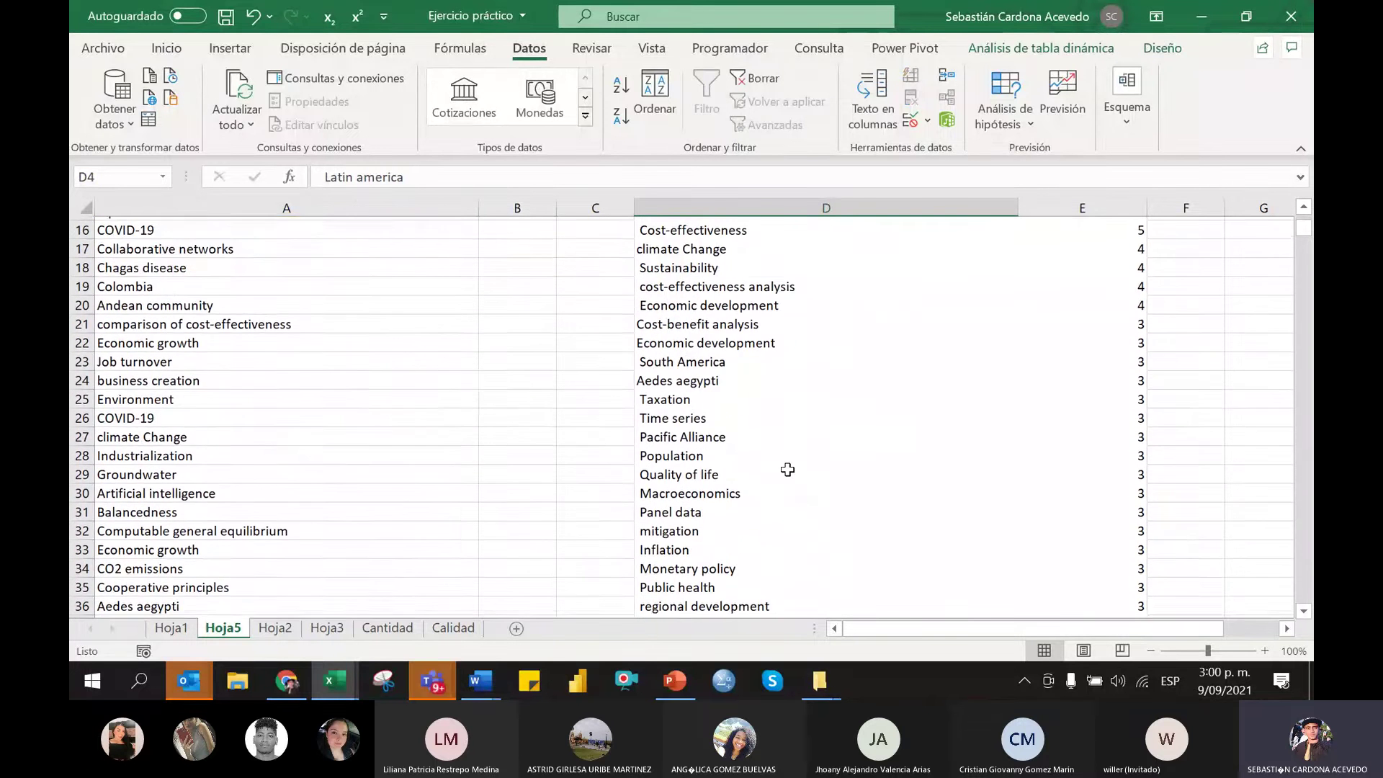
{"action": "scroll", "coordinate": [728, 498], "scroll_direction": "down", "scroll_amount": 2}
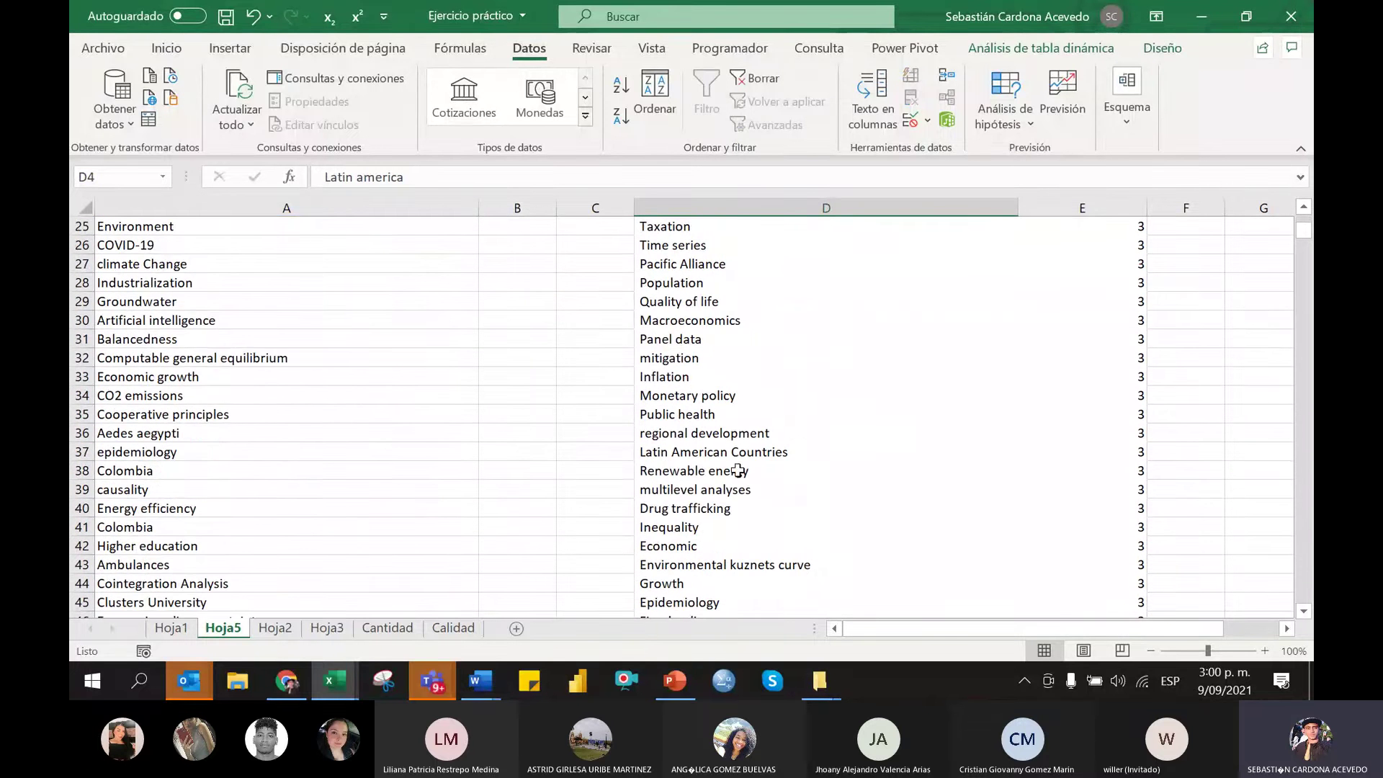
{"action": "scroll", "coordinate": [742, 465], "scroll_direction": "down", "scroll_amount": 2}
{"action": "scroll", "coordinate": [796, 379], "scroll_direction": "down", "scroll_amount": 7}
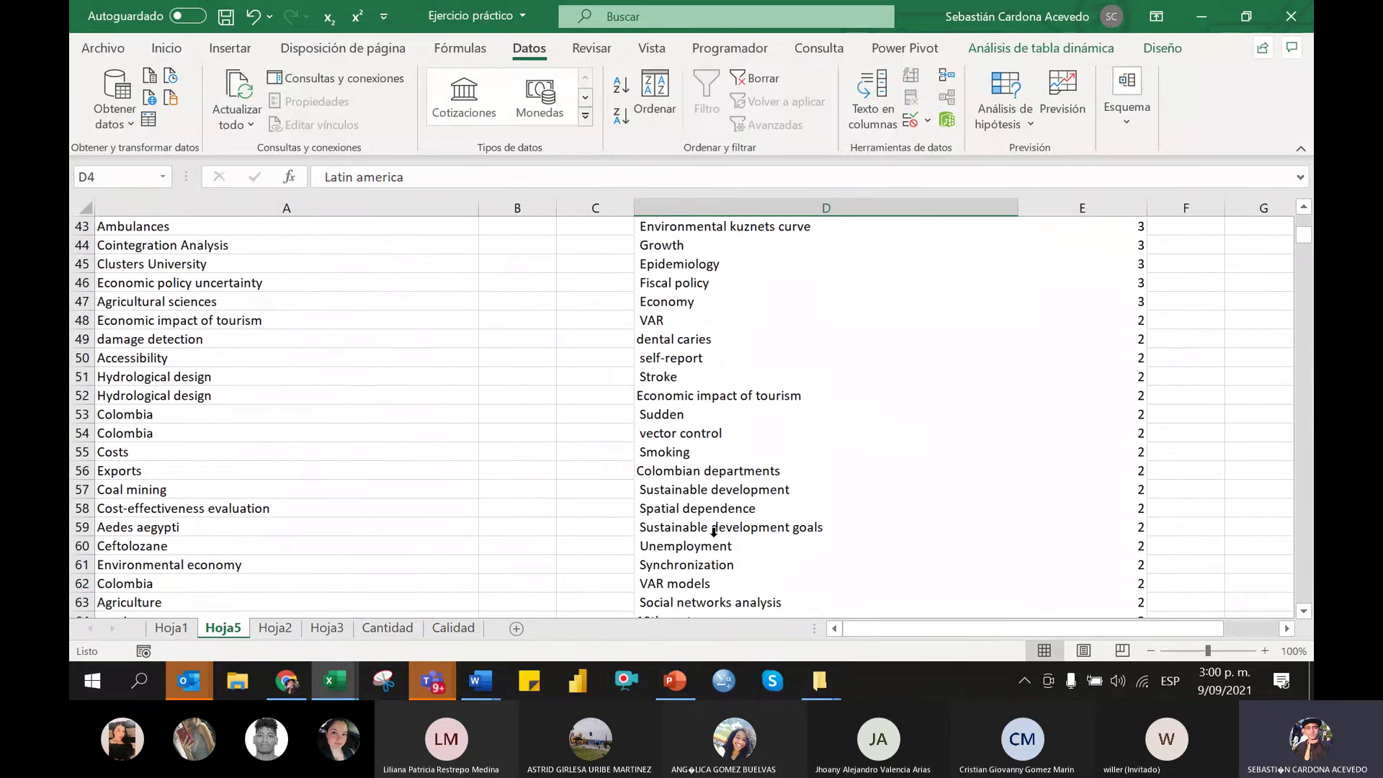
{"action": "scroll", "coordinate": [736, 480], "scroll_direction": "up", "scroll_amount": 17}
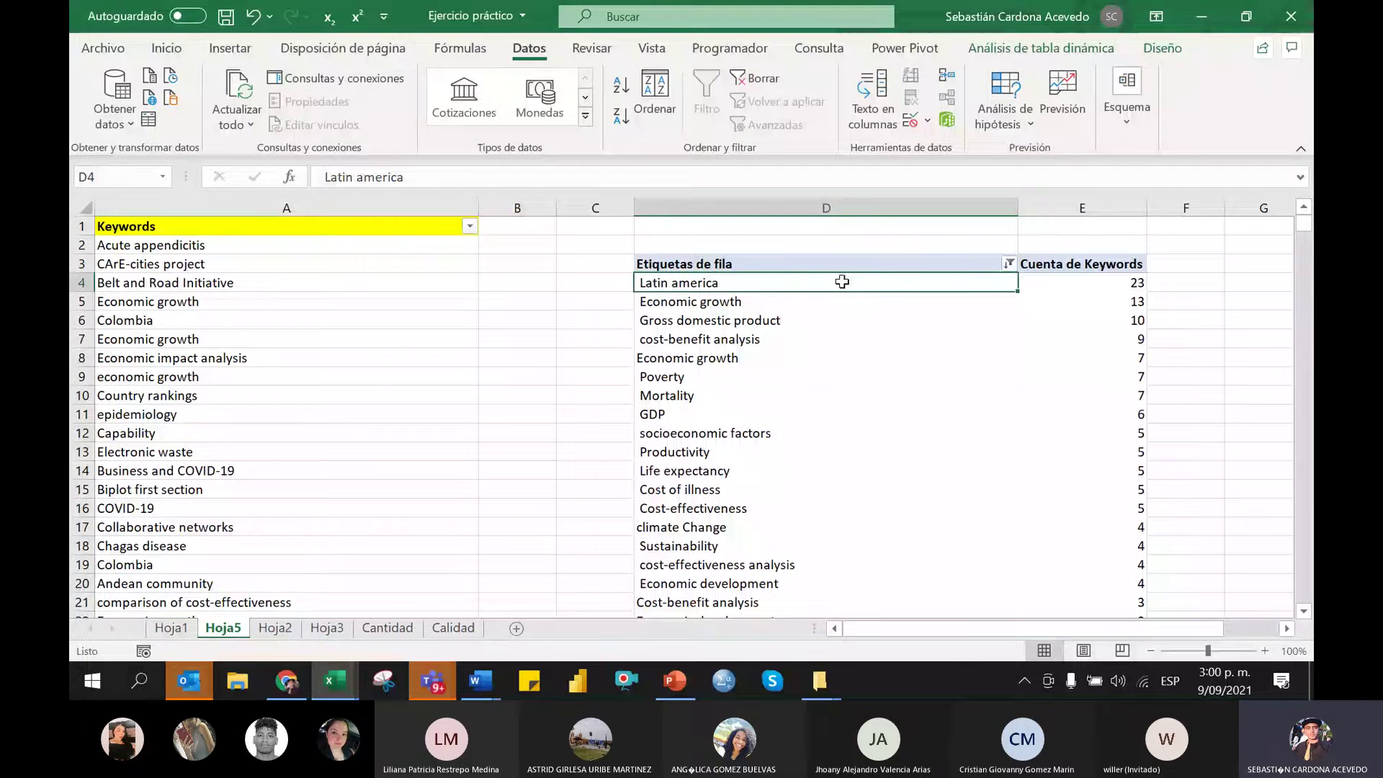
{"action": "left_click", "coordinate": [835, 331]}
{"action": "left_click", "coordinate": [823, 324]}
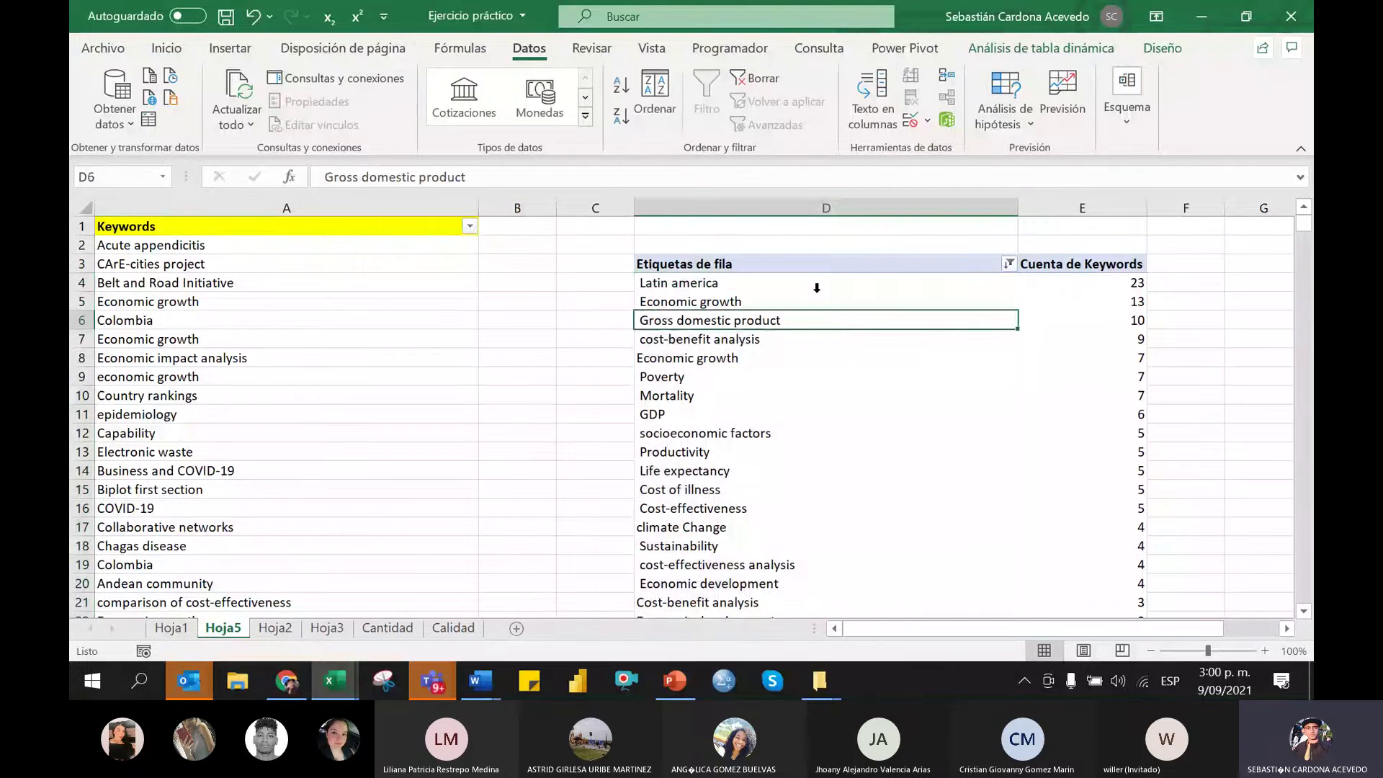
{"action": "left_click", "coordinate": [817, 288]}
{"action": "left_click", "coordinate": [836, 284]}
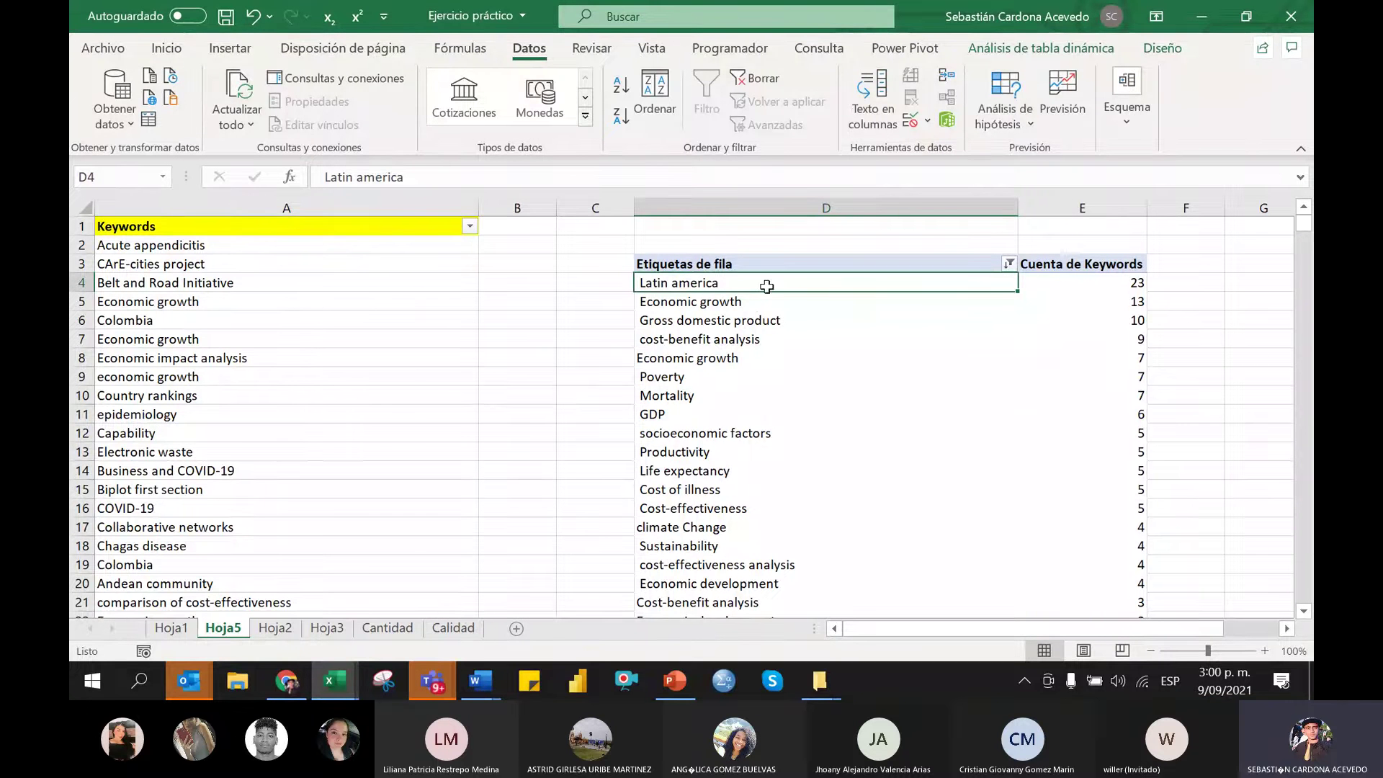
Review the top-ranked pivot table keywords from D4 onward with their counts, and read through the less frequent ones
{"action": "left_click_drag", "start_coordinate": [766, 287], "coordinate": [1139, 455]}
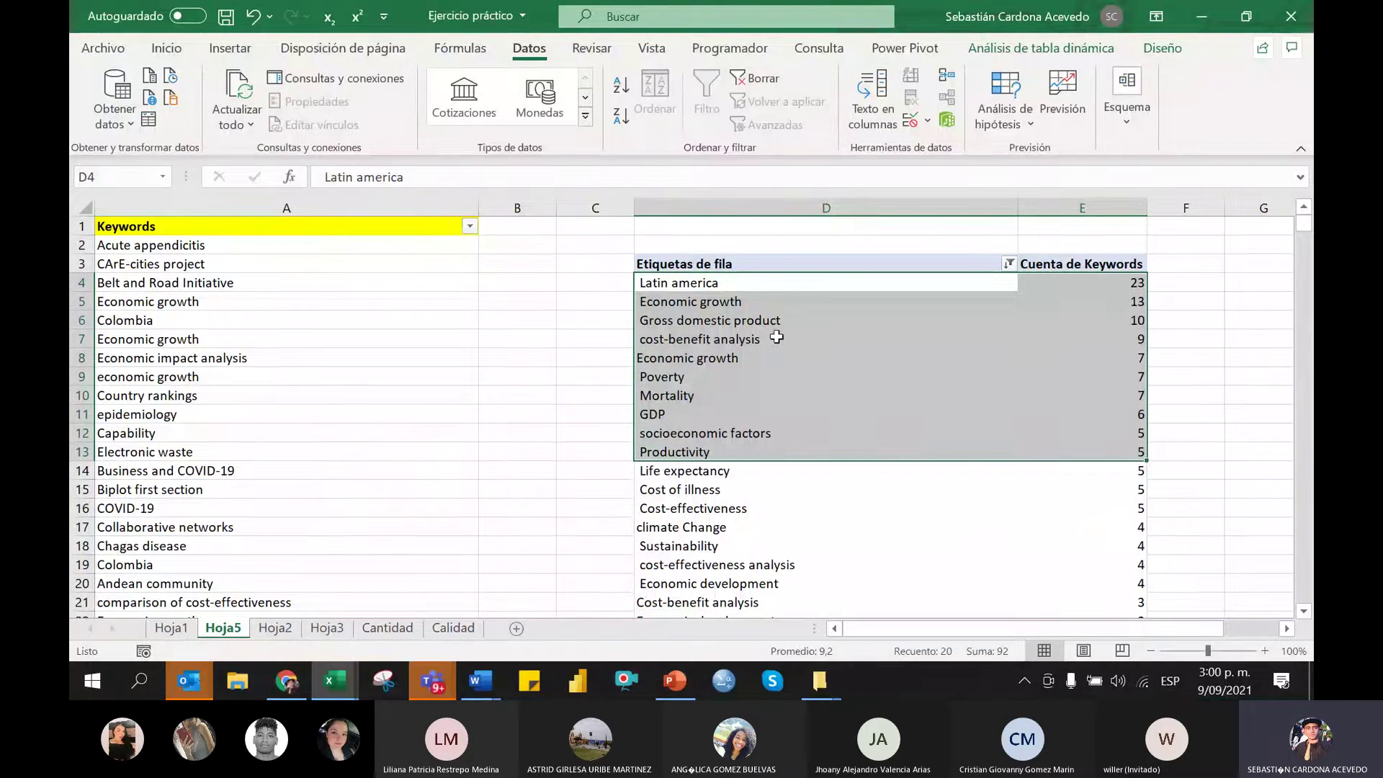
{"action": "left_click_drag", "start_coordinate": [672, 285], "coordinate": [729, 502]}
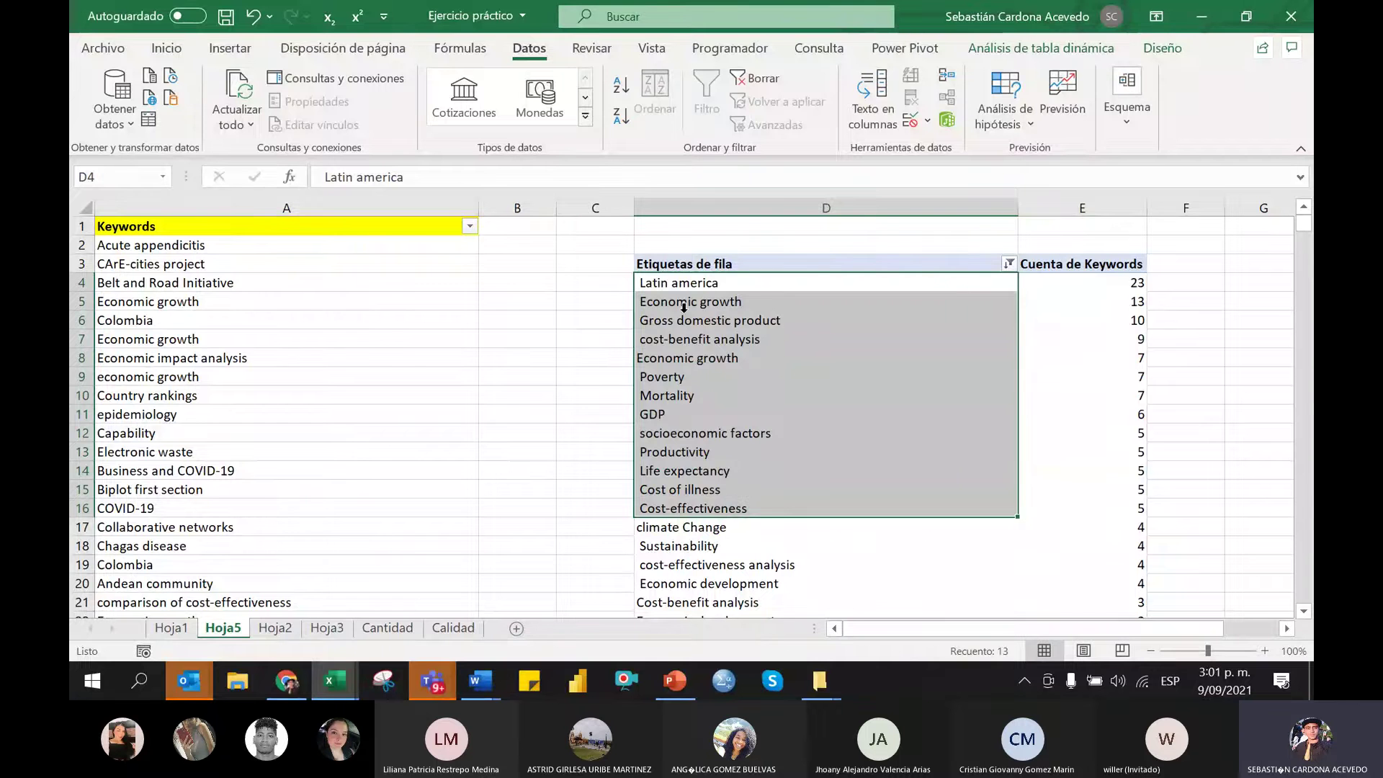
{"action": "left_click", "coordinate": [654, 281]}
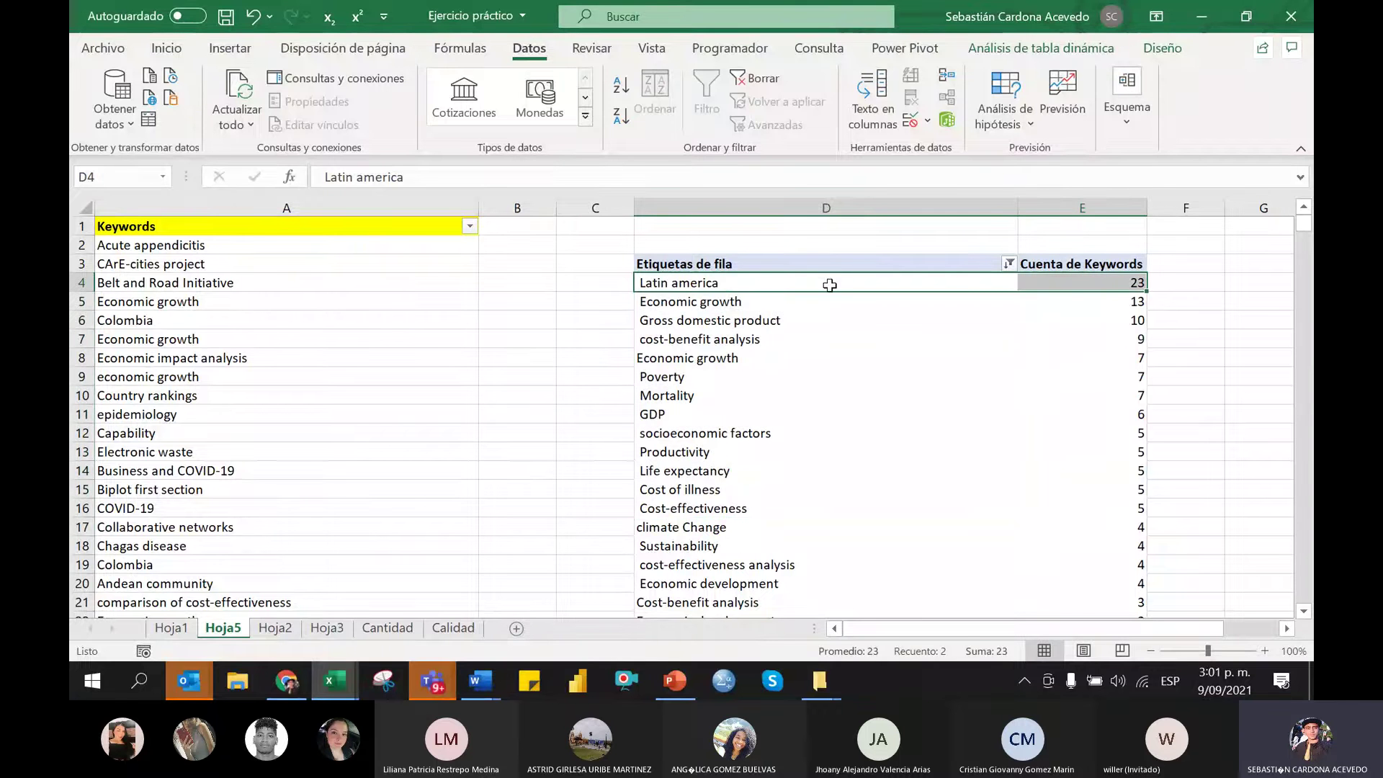
{"action": "left_click_drag", "start_coordinate": [830, 286], "coordinate": [810, 537]}
{"action": "left_click", "coordinate": [789, 472]}
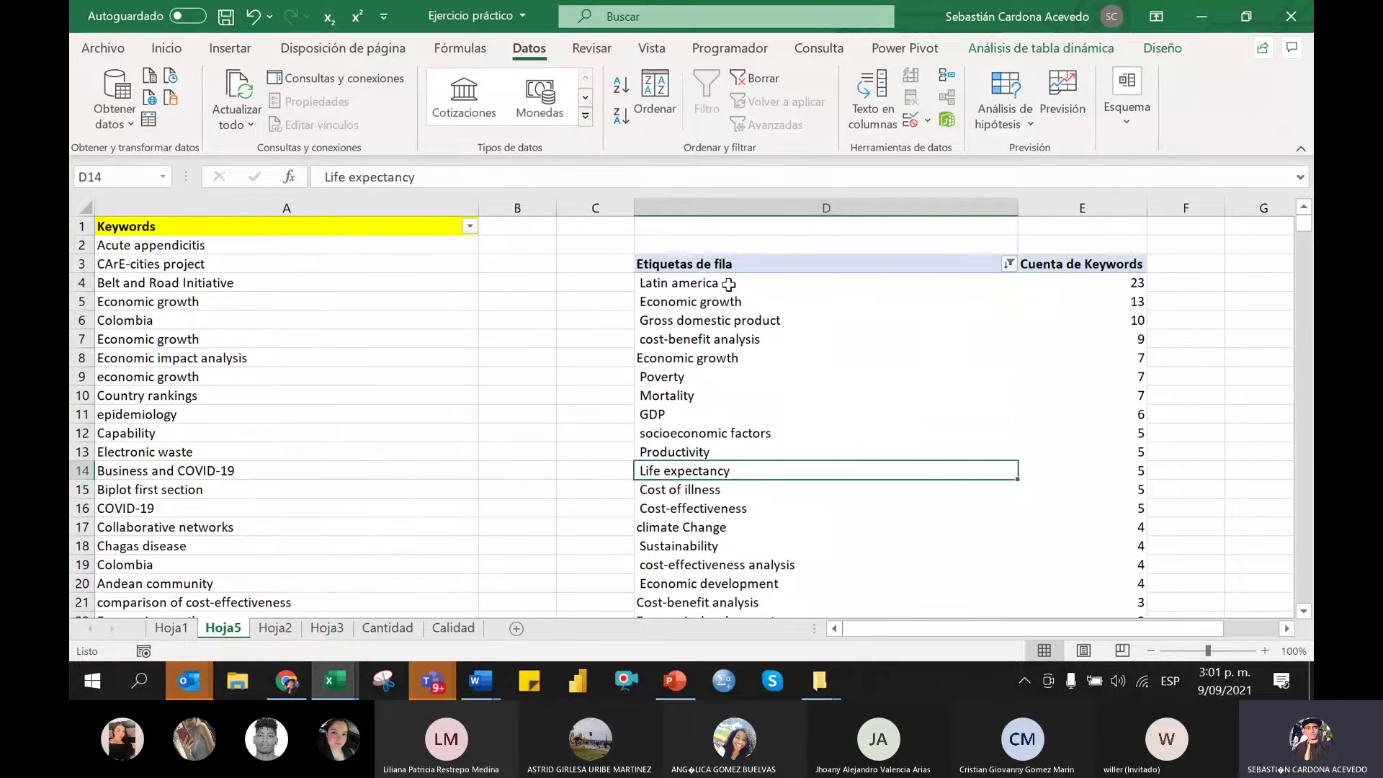
{"action": "left_click_drag", "start_coordinate": [729, 284], "coordinate": [761, 555]}
{"action": "scroll", "coordinate": [763, 462], "scroll_direction": "down", "scroll_amount": 15}
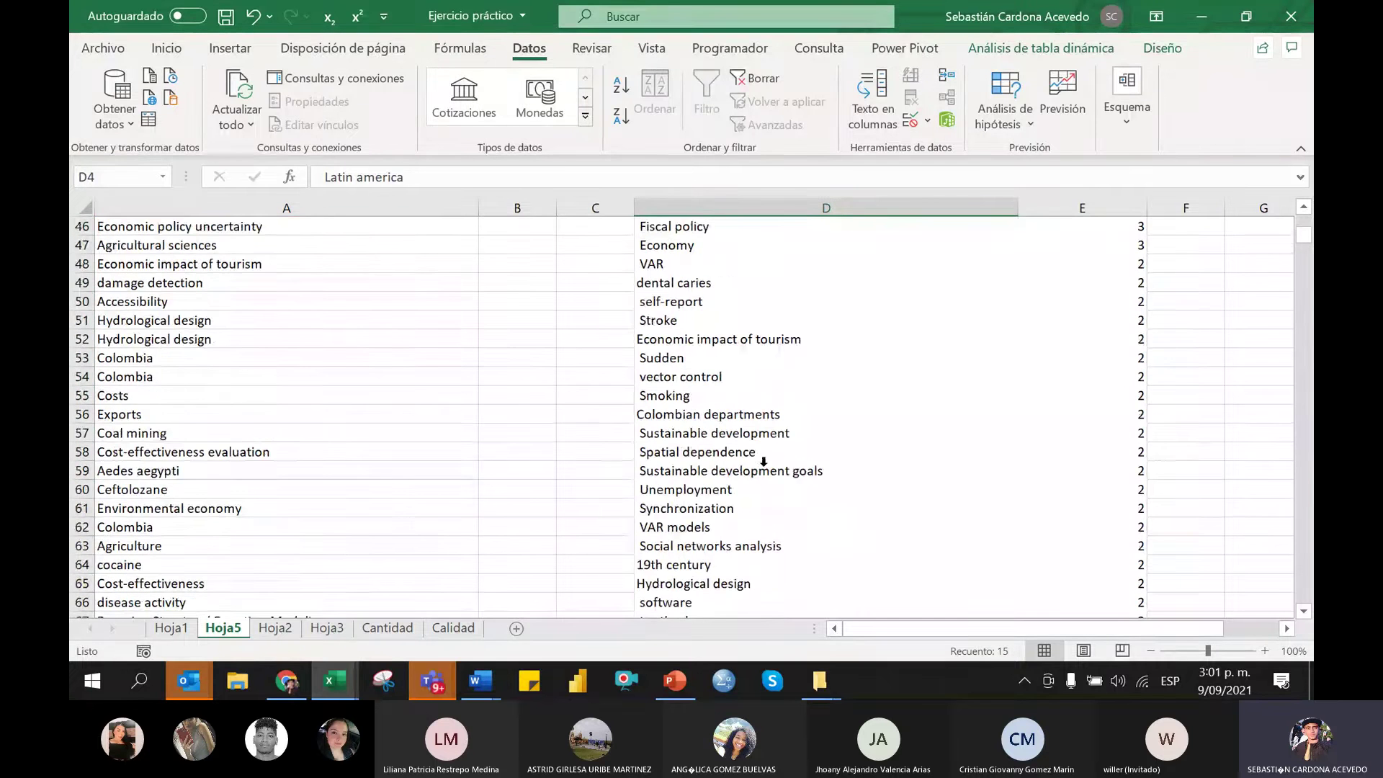
{"action": "scroll", "coordinate": [760, 461], "scroll_direction": "down", "scroll_amount": 15}
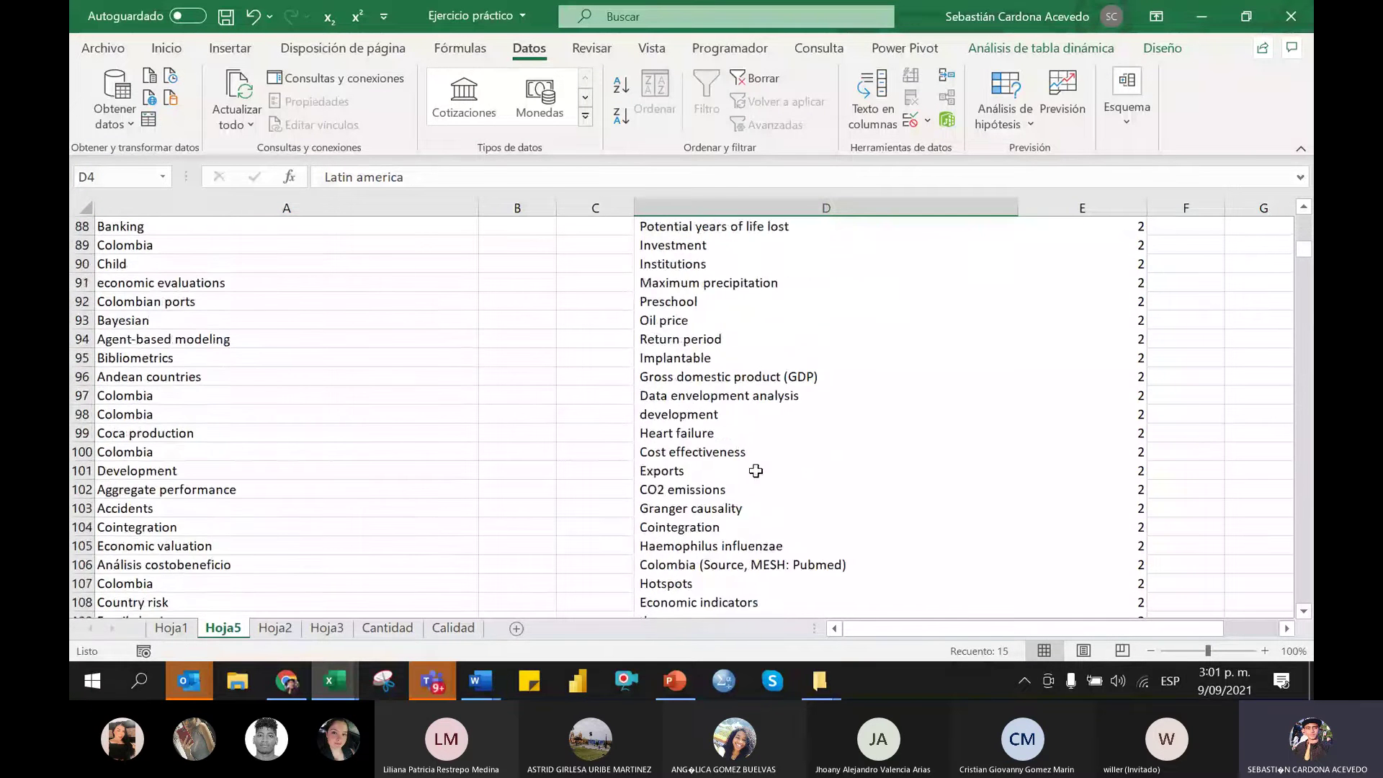
Review the ten most frequent keywords in the pivot table, from Latin america in D4 down to Productivity
{"action": "scroll", "coordinate": [755, 471], "scroll_direction": "up", "scroll_amount": 12}
{"action": "scroll", "coordinate": [756, 465], "scroll_direction": "up", "scroll_amount": 18}
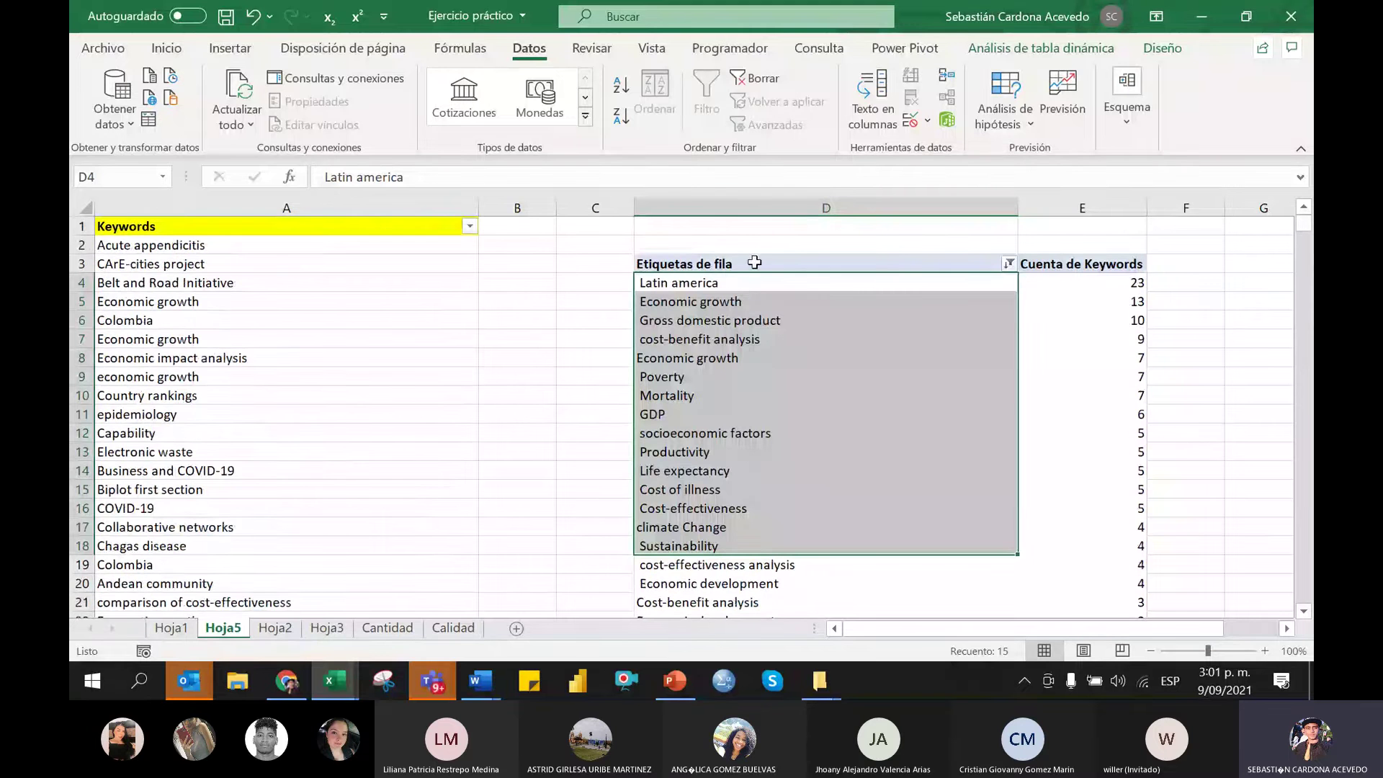
{"action": "left_click_drag", "start_coordinate": [758, 290], "coordinate": [771, 451]}
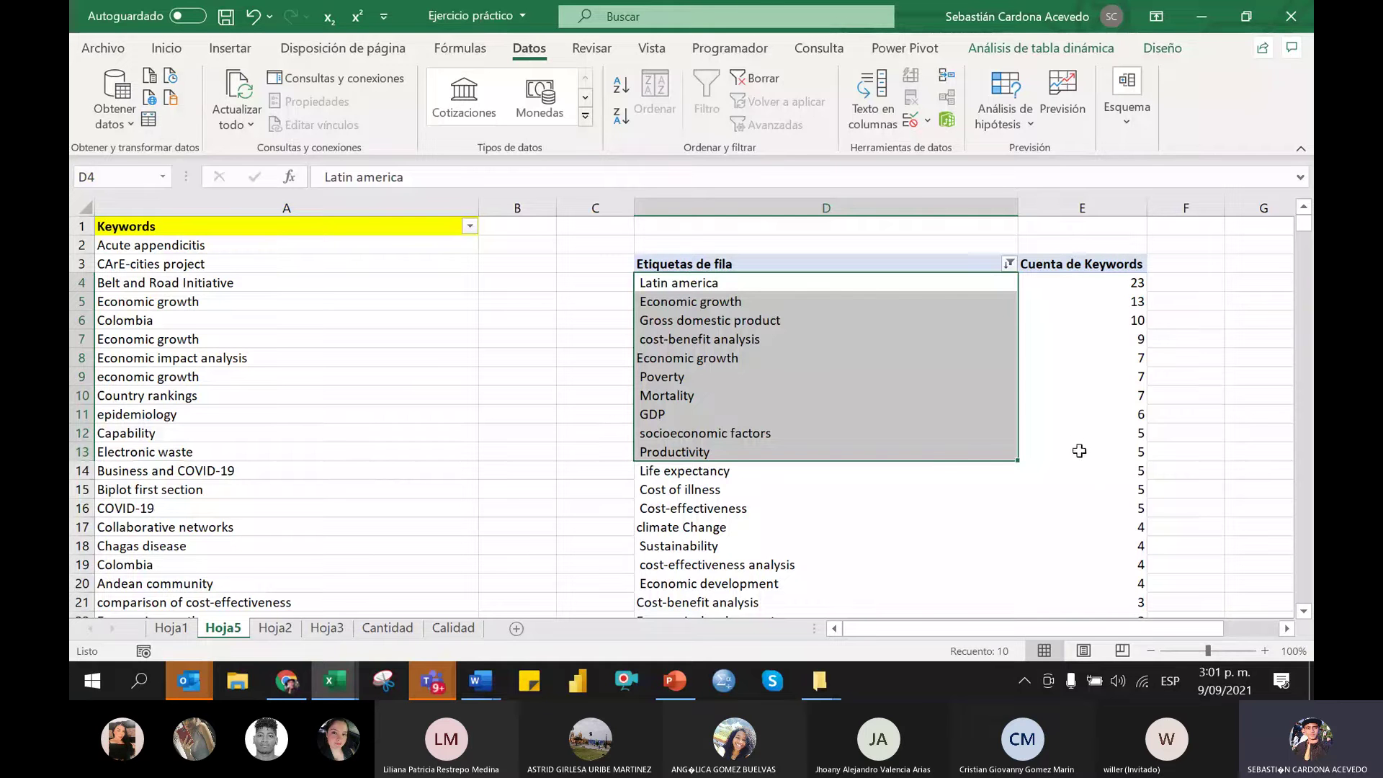
{"action": "mouse_move", "coordinate": [1079, 451]}
{"action": "left_mouse_down"}
{"action": "mouse_move", "coordinate": [1078, 284]}
{"action": "mouse_move", "coordinate": [1085, 434]}
{"action": "left_mouse_up"}
{"action": "left_click_drag", "start_coordinate": [710, 288], "coordinate": [721, 454]}
{"action": "left_click", "coordinate": [650, 282]}
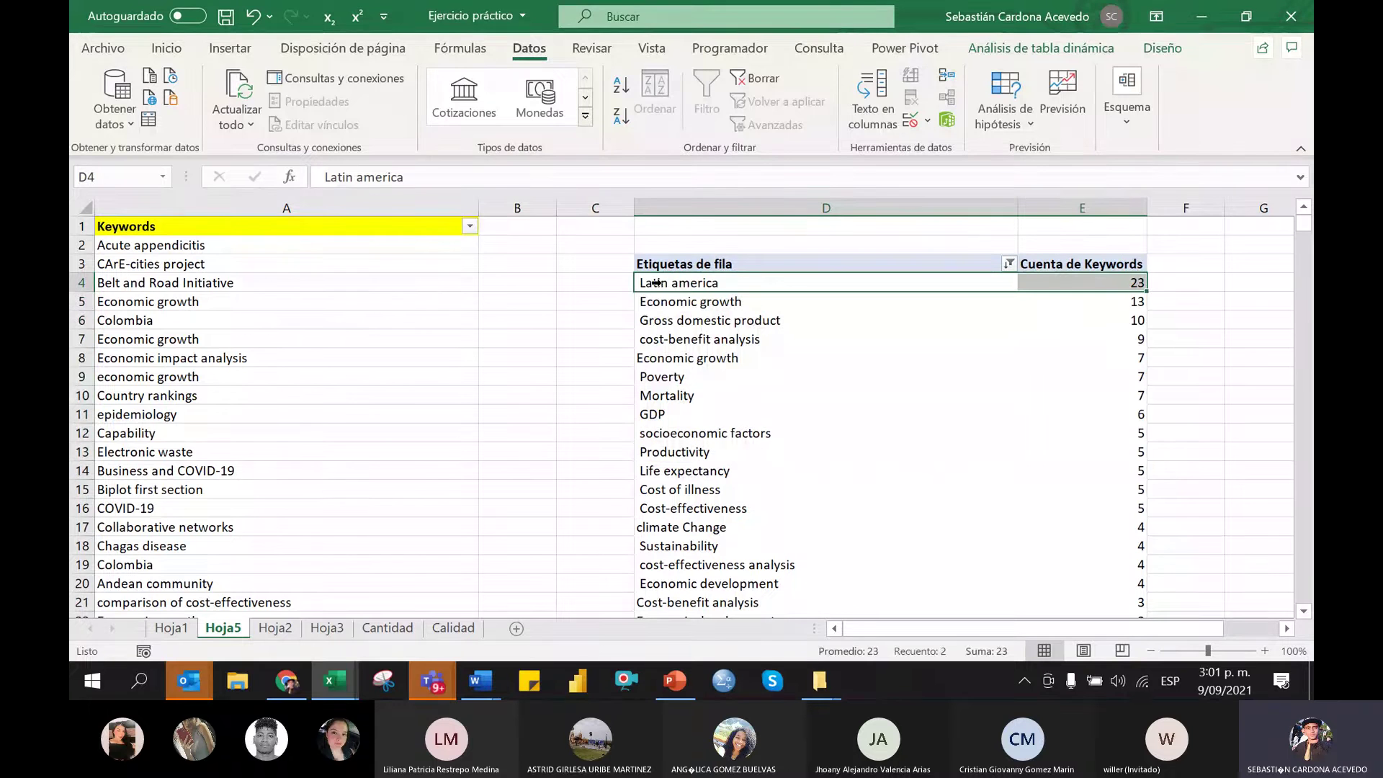
{"action": "left_click_drag", "start_coordinate": [656, 284], "coordinate": [993, 284]}
{"action": "left_click", "coordinate": [759, 287]}
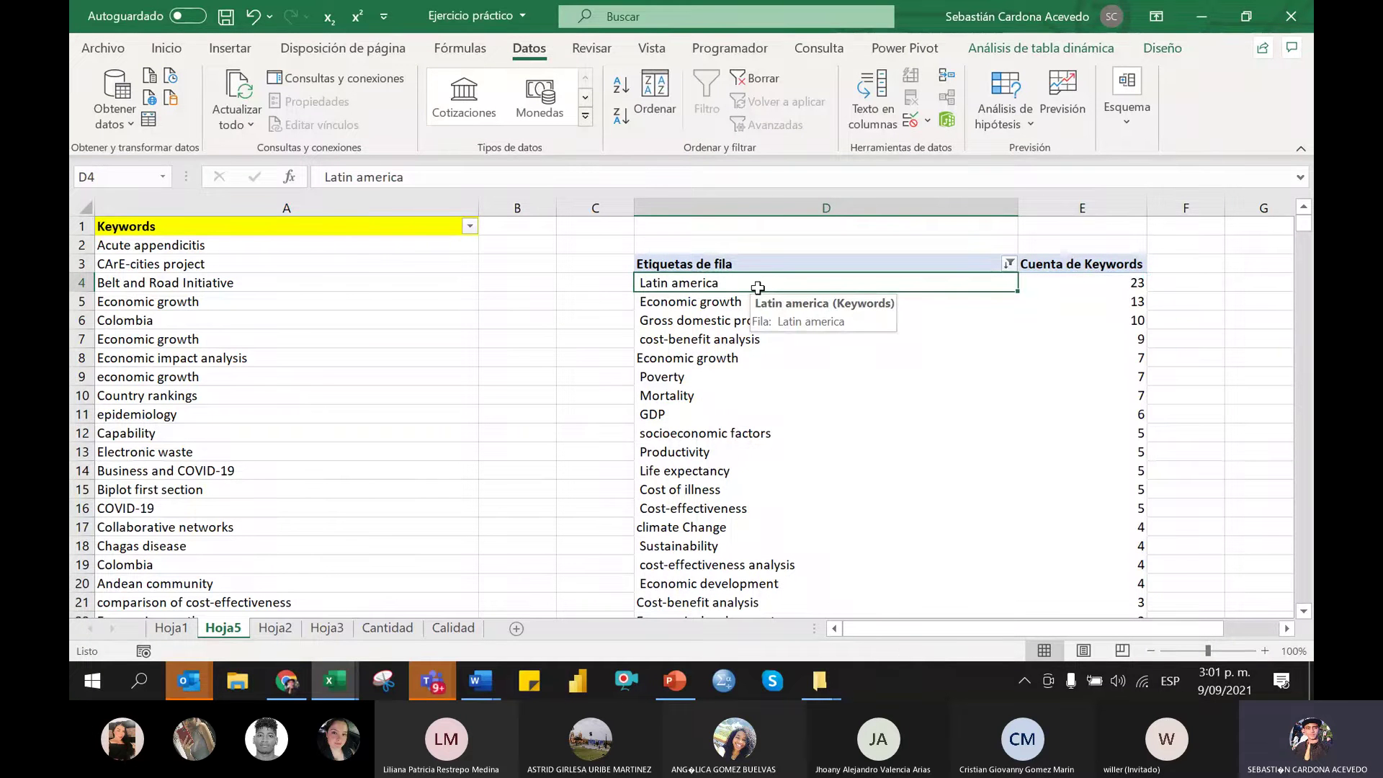
Check the count for Poverty and examine the pivot table's top ten keywords together with their counts
{"action": "left_click", "coordinate": [746, 248]}
{"action": "left_click", "coordinate": [691, 375]}
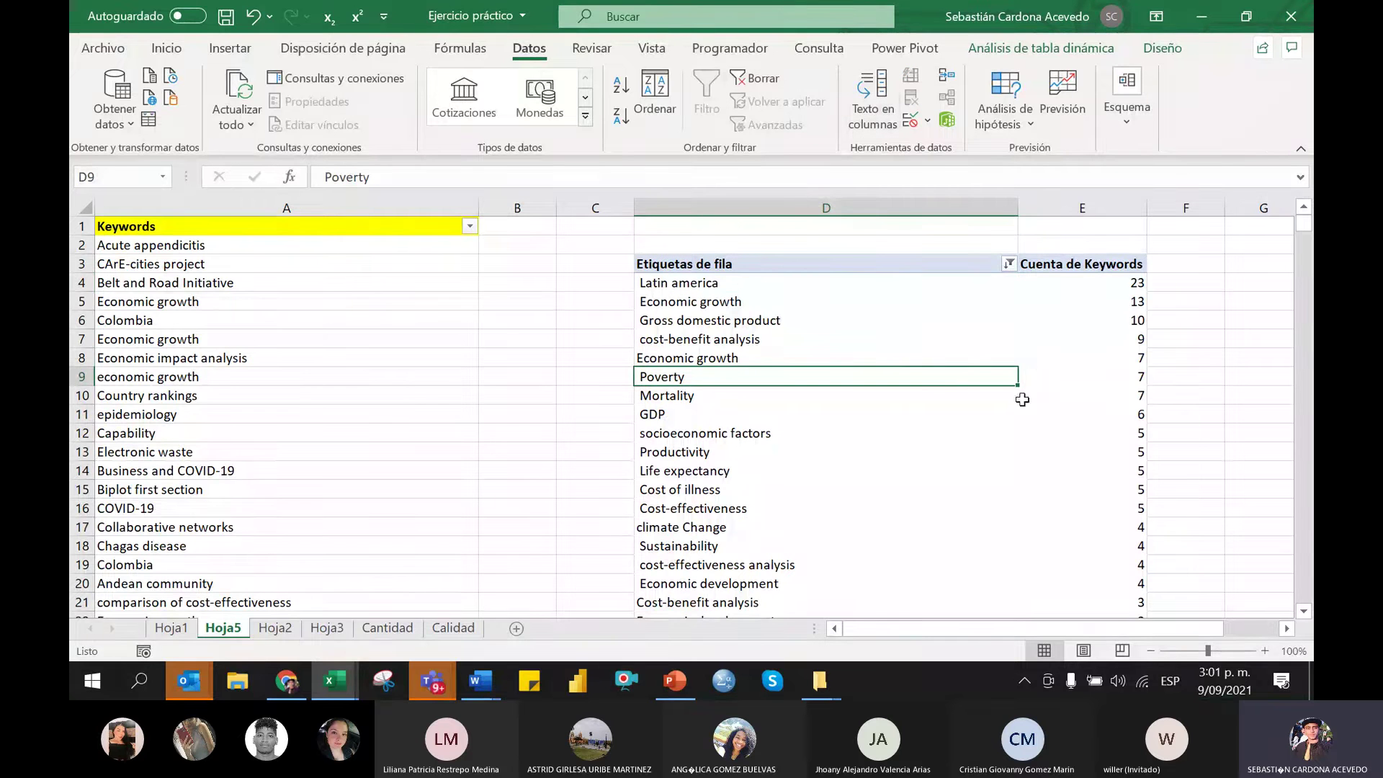
{"action": "left_click", "coordinate": [1117, 379]}
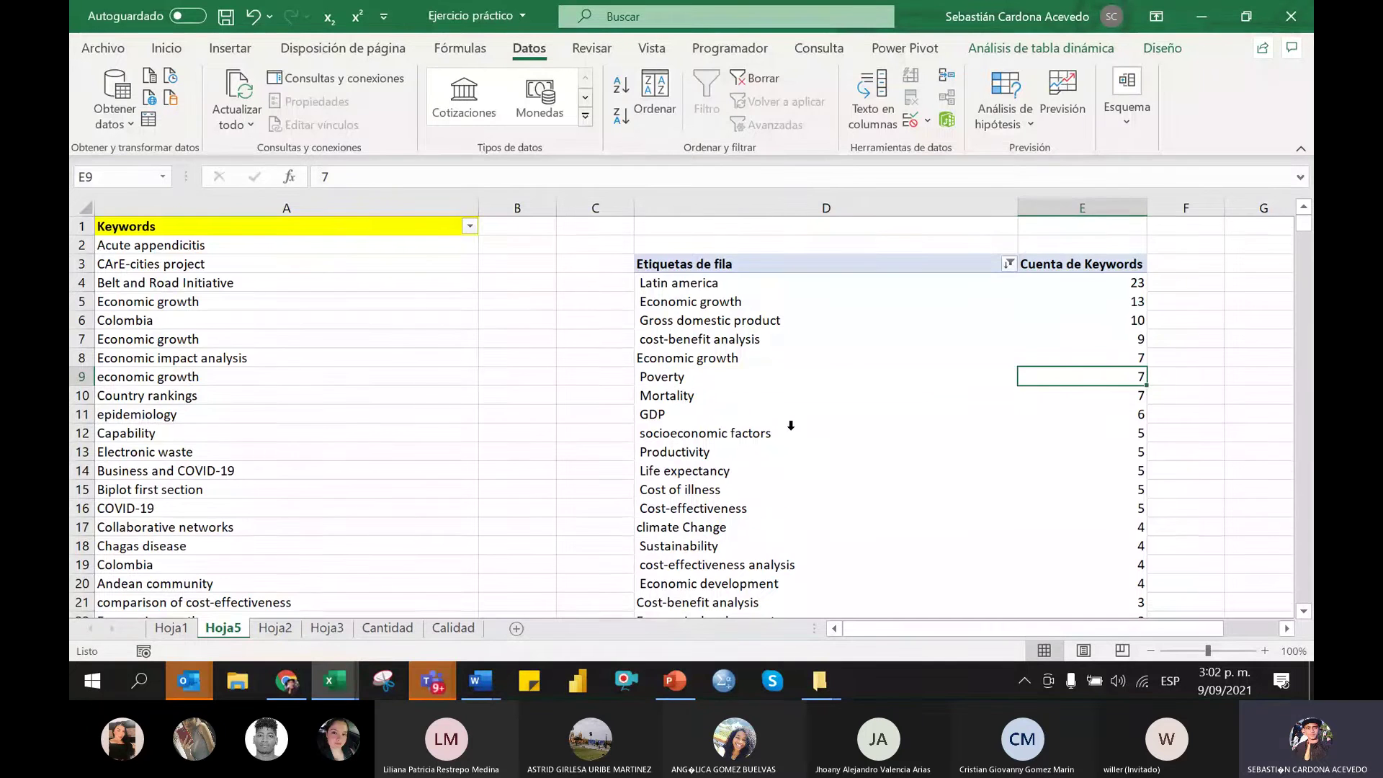
{"action": "scroll", "coordinate": [791, 425], "scroll_direction": "down", "scroll_amount": 2}
{"action": "scroll", "coordinate": [785, 430], "scroll_direction": "up", "scroll_amount": 2}
{"action": "left_click_drag", "start_coordinate": [678, 288], "coordinate": [1056, 456]}
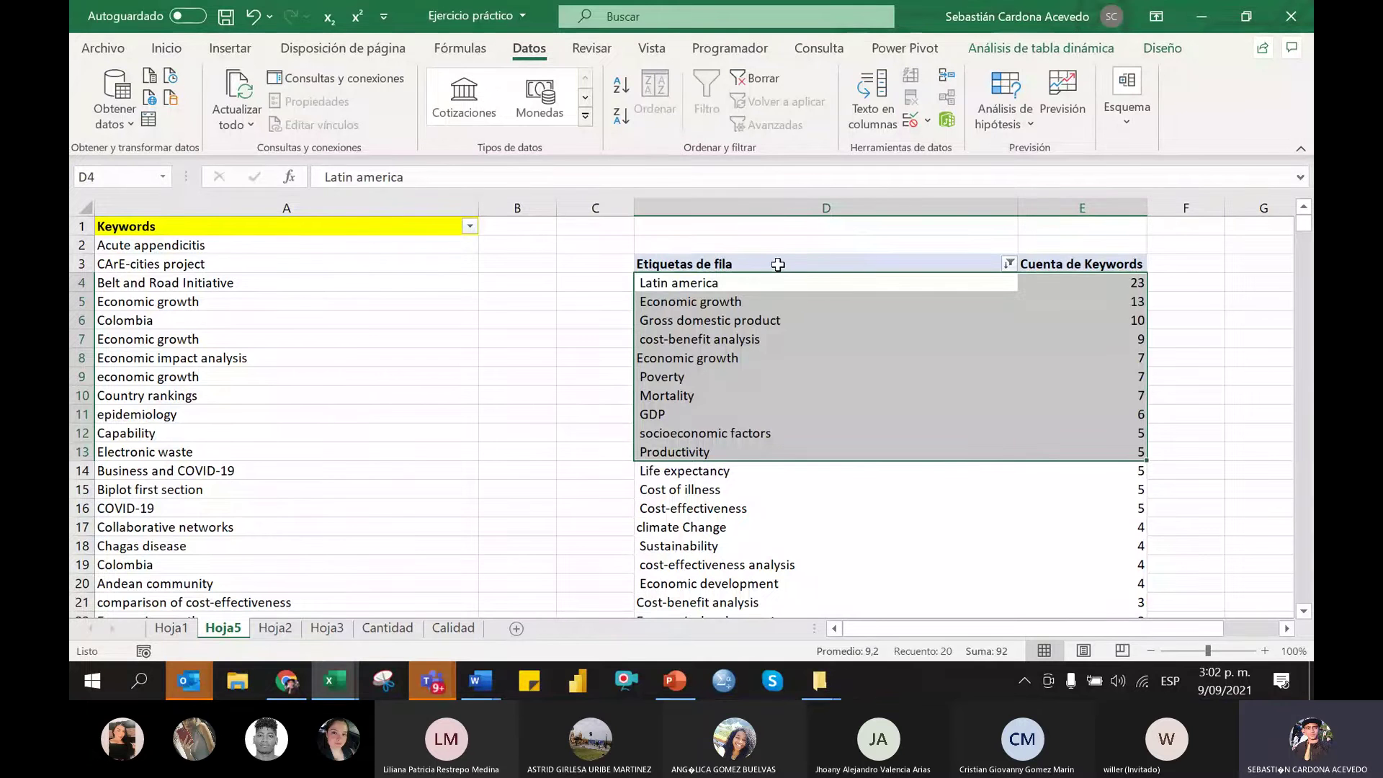
{"action": "left_click_drag", "start_coordinate": [767, 268], "coordinate": [1104, 449]}
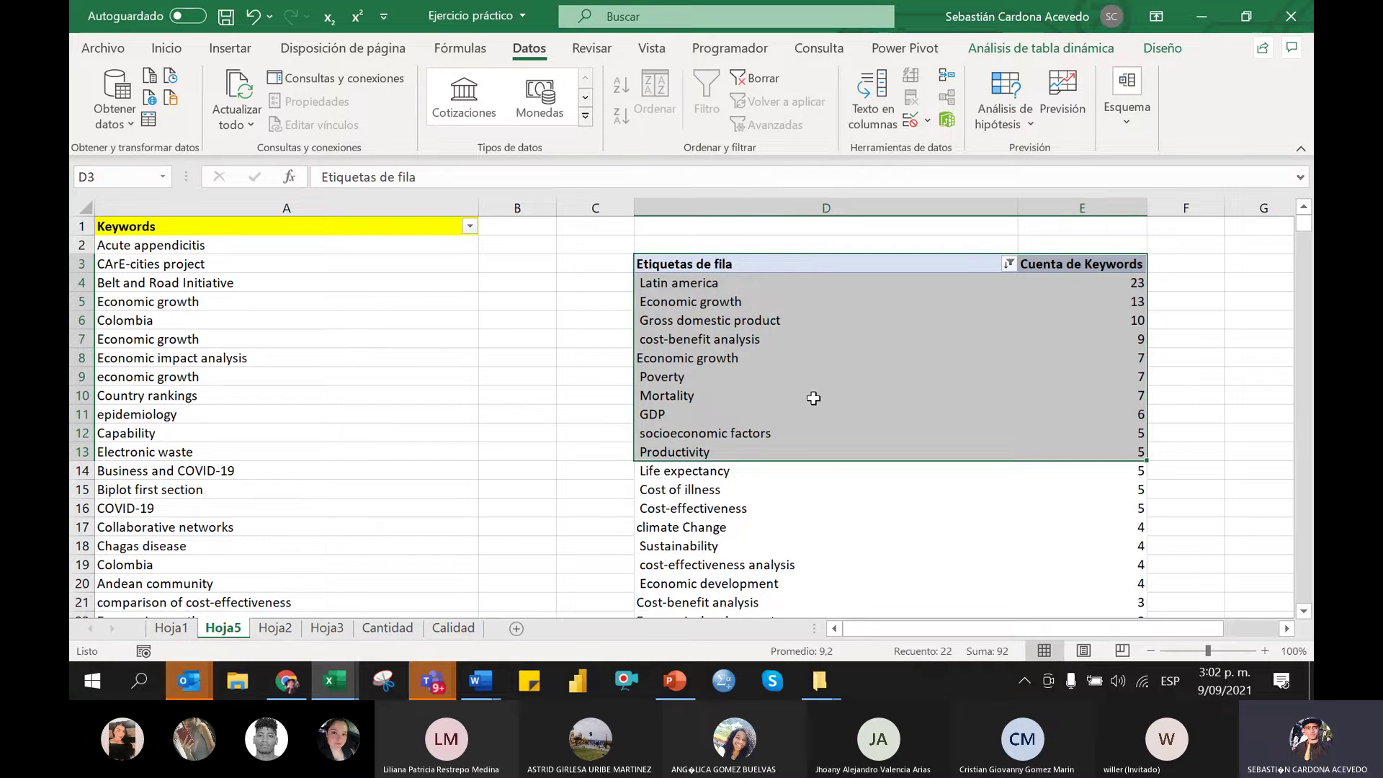
{"action": "left_click", "coordinate": [825, 340]}
{"action": "left_click", "coordinate": [826, 322]}
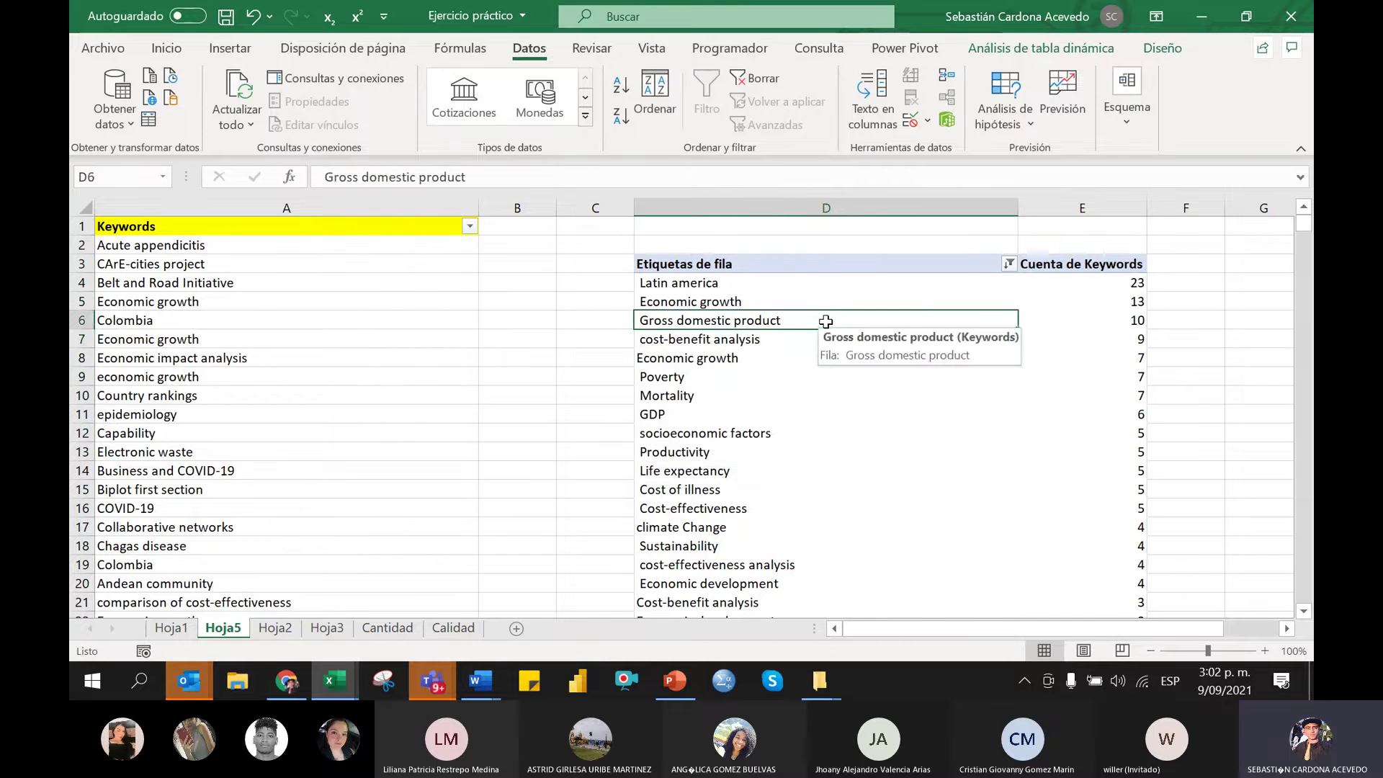
Copy the pivot table's top ten keywords and counts from D4:E13 into the cells starting at G4
{"action": "left_click_drag", "start_coordinate": [789, 283], "coordinate": [1063, 445]}
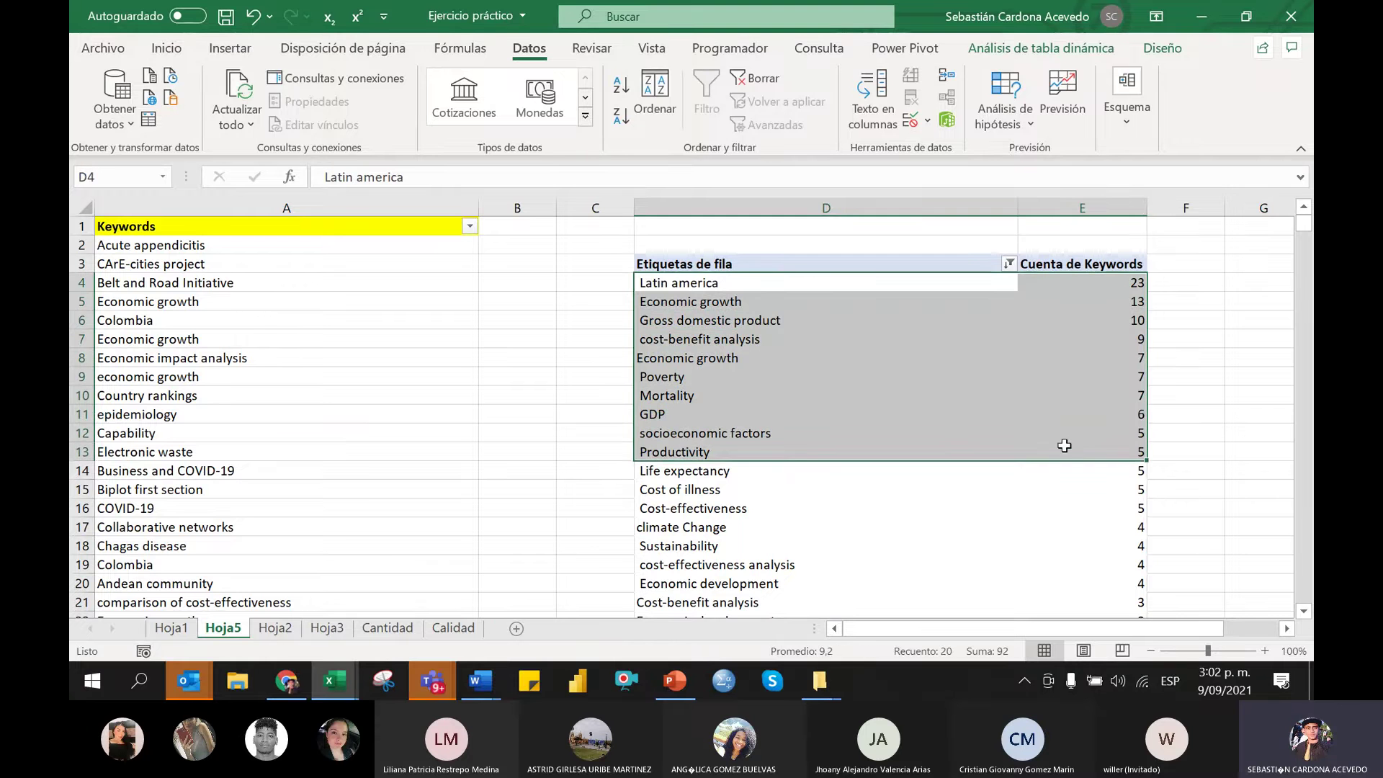
{"action": "key", "text": "ctrl+c"}
{"action": "left_click", "coordinate": [1264, 282]}
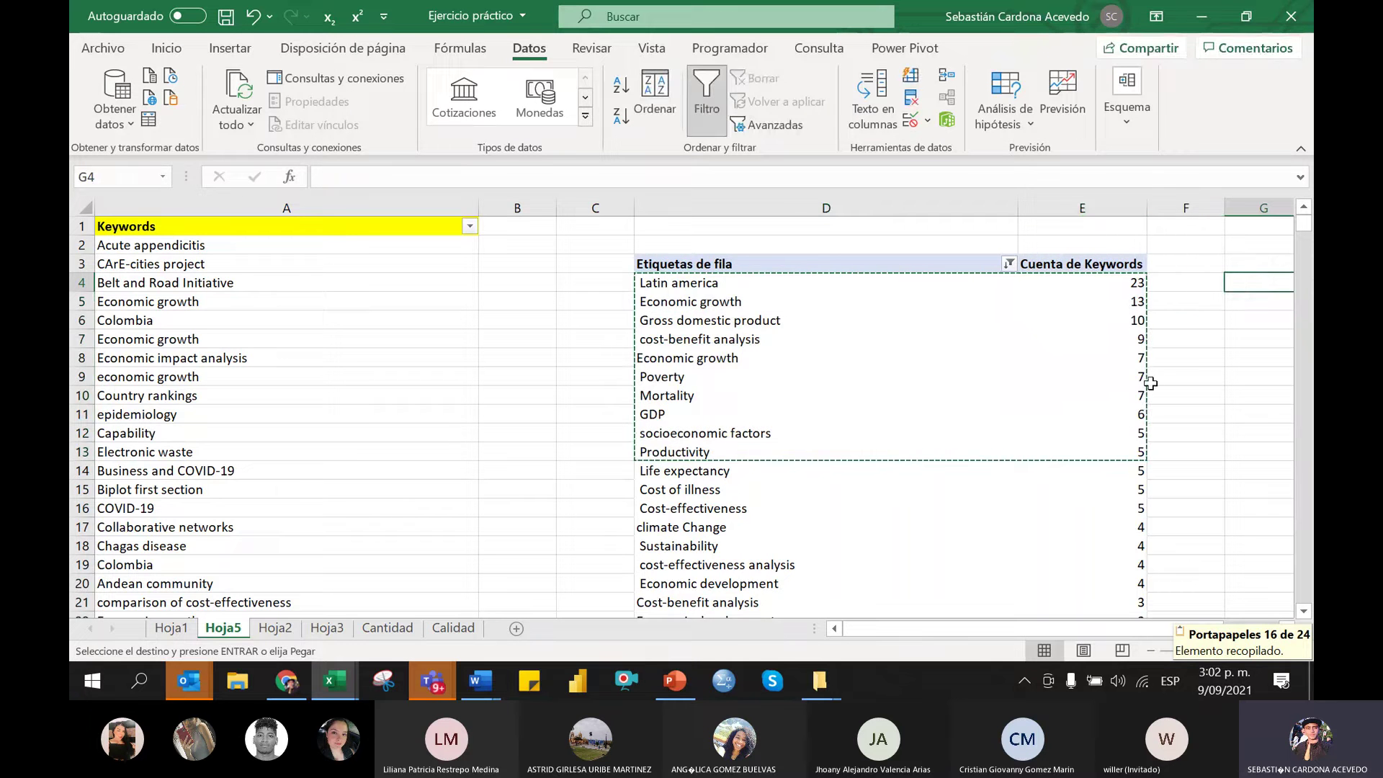
{"action": "key", "text": "ctrl+v"}
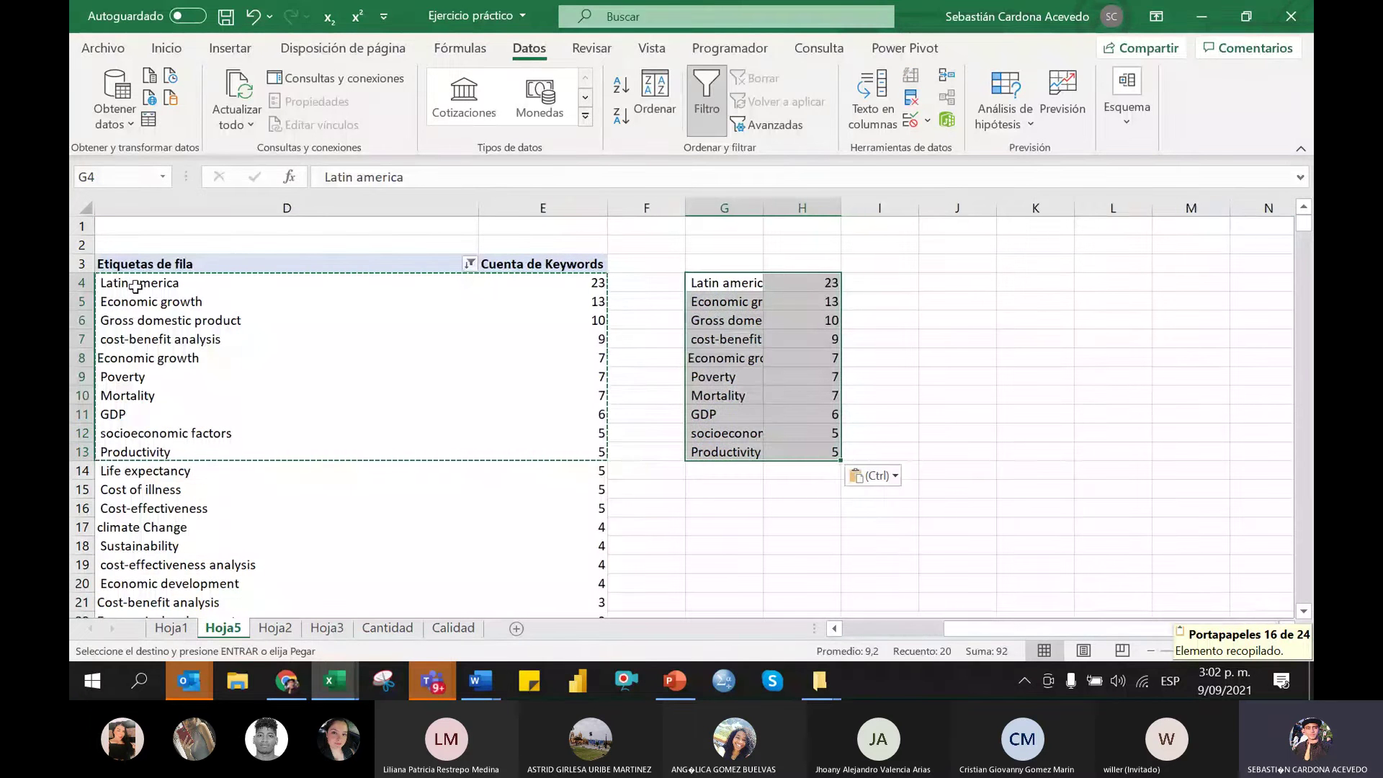
Insert an Embudo (funnel) chart of the copied top ten keywords, place it beside G4:H13, and end the copy mode
{"action": "left_click", "coordinate": [231, 47]}
{"action": "left_click", "coordinate": [475, 113]}
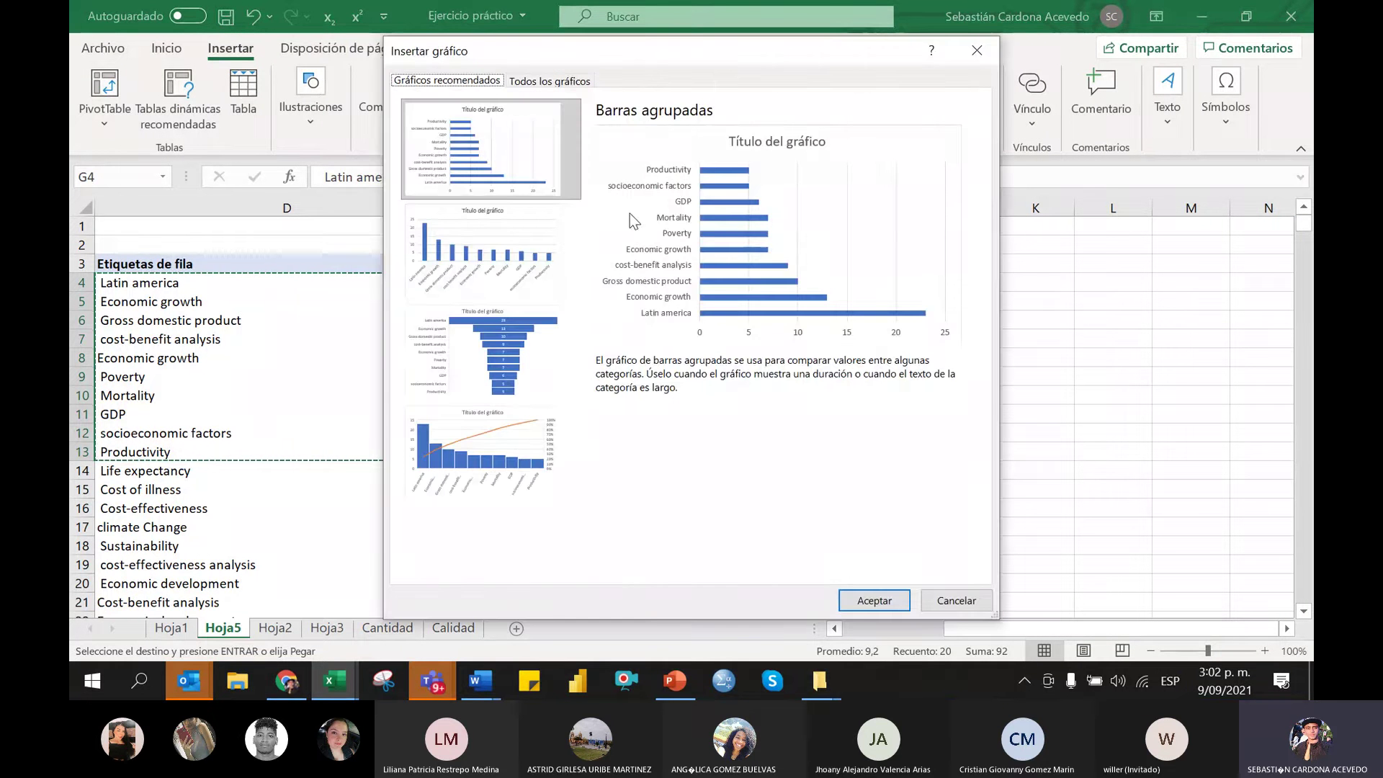
{"action": "left_click", "coordinate": [481, 349]}
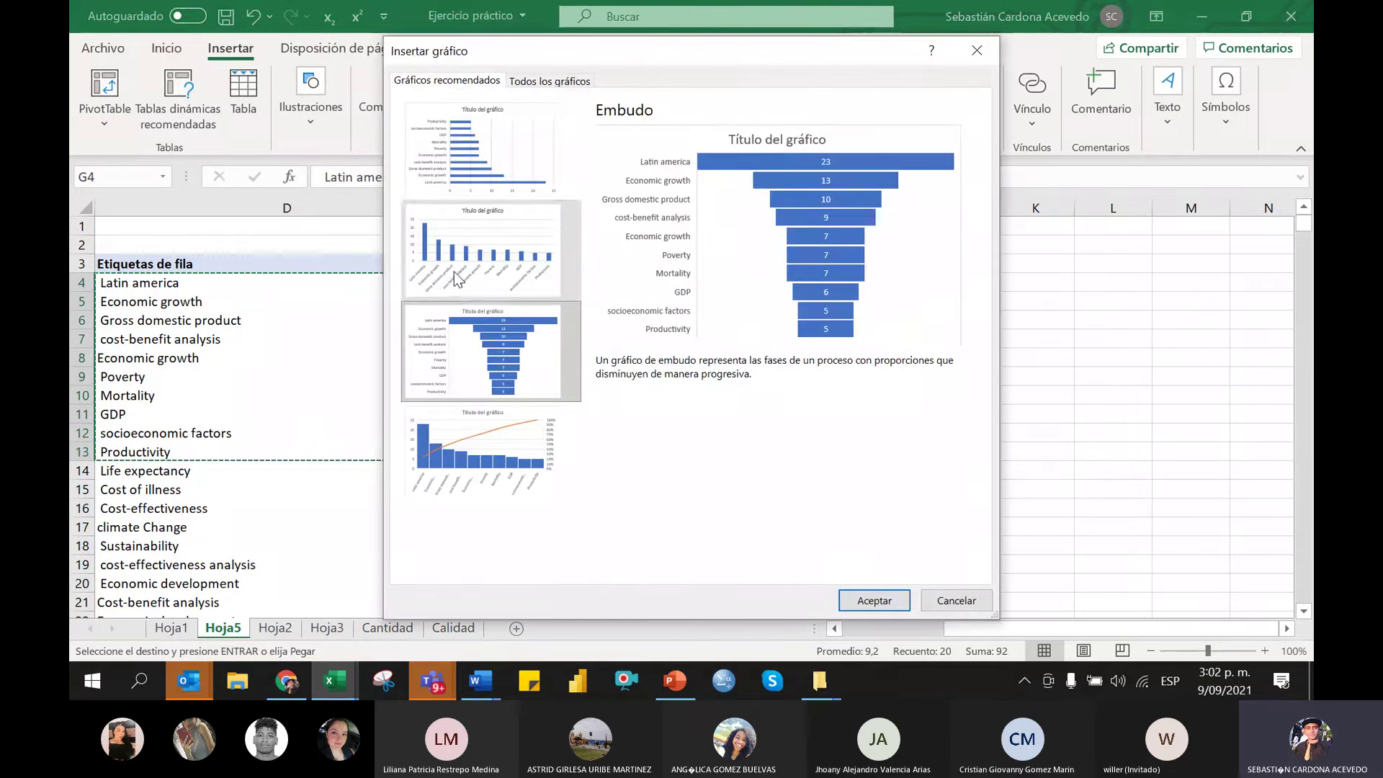
{"action": "left_click", "coordinate": [874, 600]}
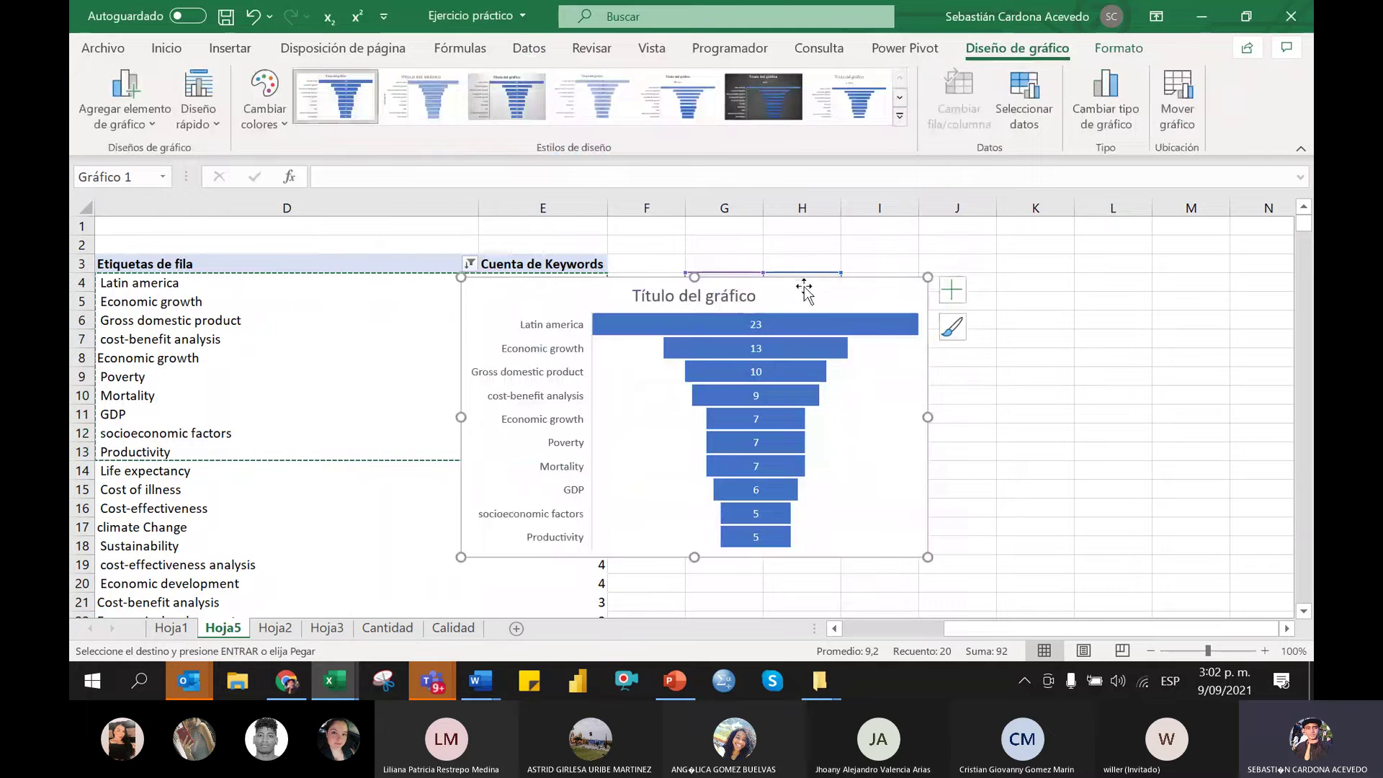
{"action": "left_click_drag", "start_coordinate": [803, 287], "coordinate": [1204, 286]}
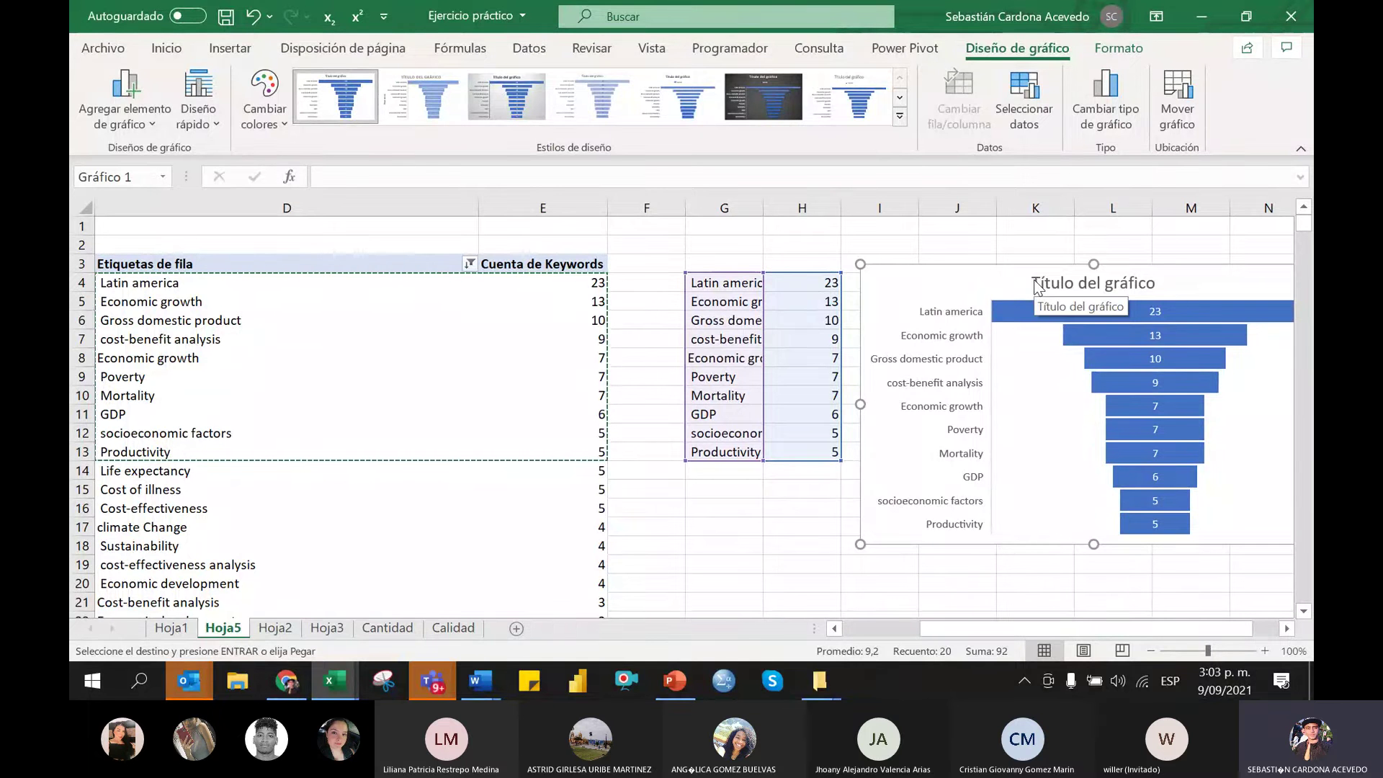
{"action": "mouse_move", "coordinate": [1021, 281]}
{"action": "left_mouse_down"}
{"action": "mouse_move", "coordinate": [1010, 292]}
{"action": "mouse_move", "coordinate": [1013, 265]}
{"action": "mouse_move", "coordinate": [1033, 267]}
{"action": "left_mouse_up"}
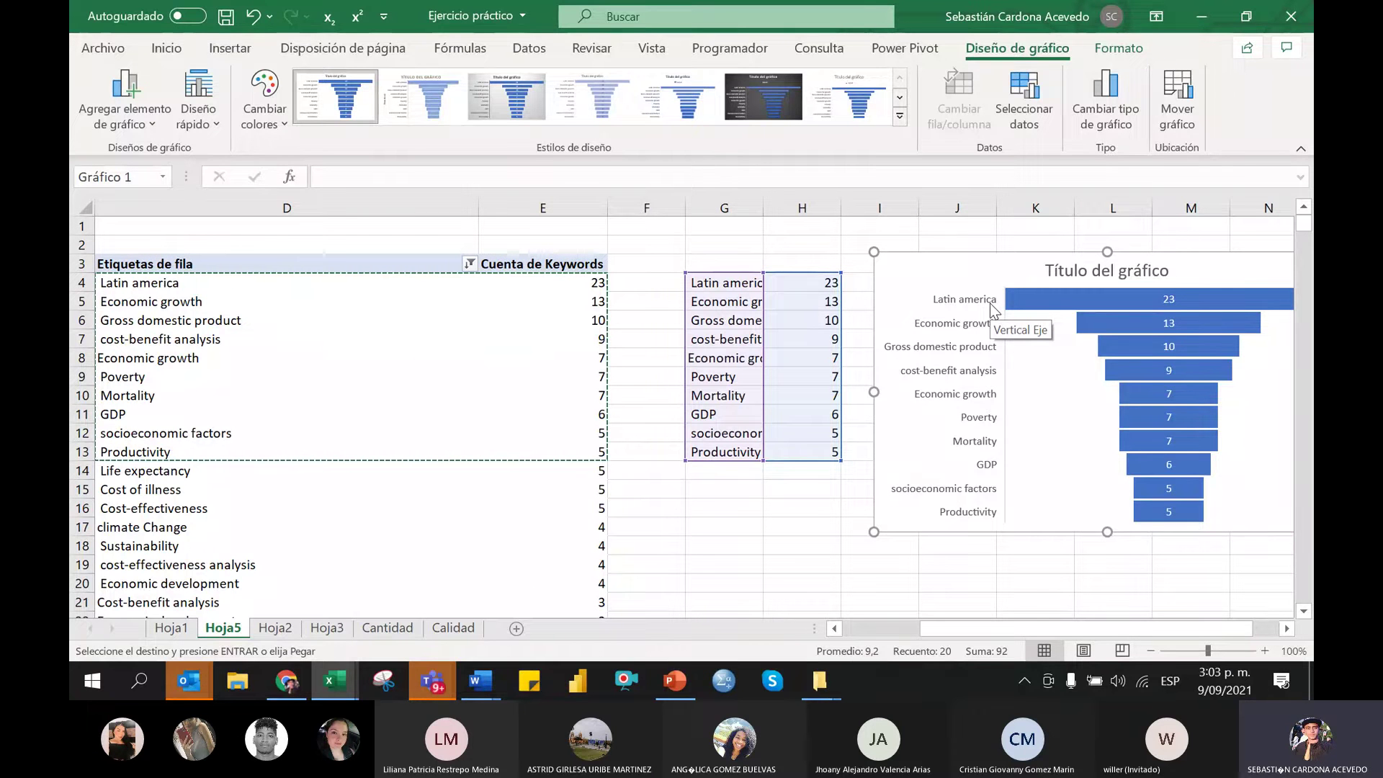
{"action": "left_click", "coordinate": [755, 530]}
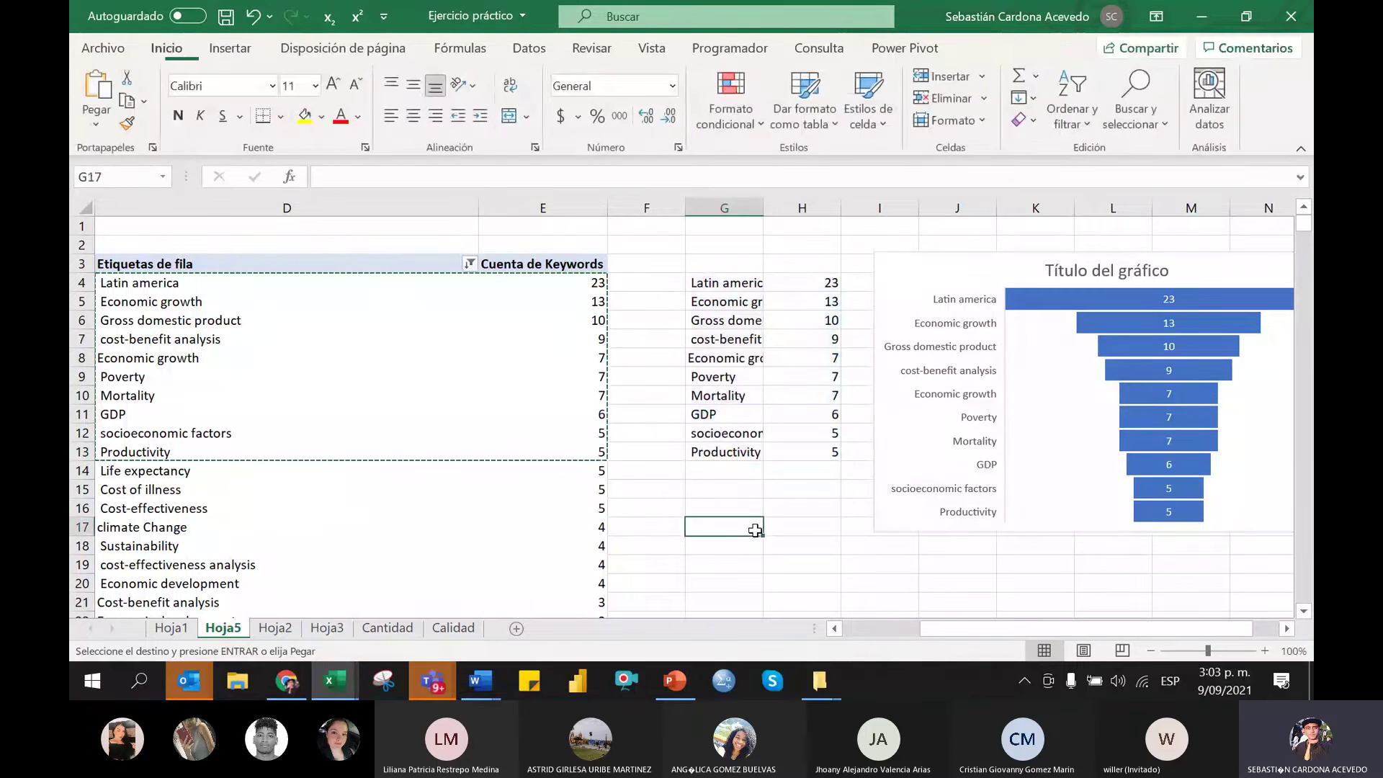
{"action": "key", "text": "Escape"}
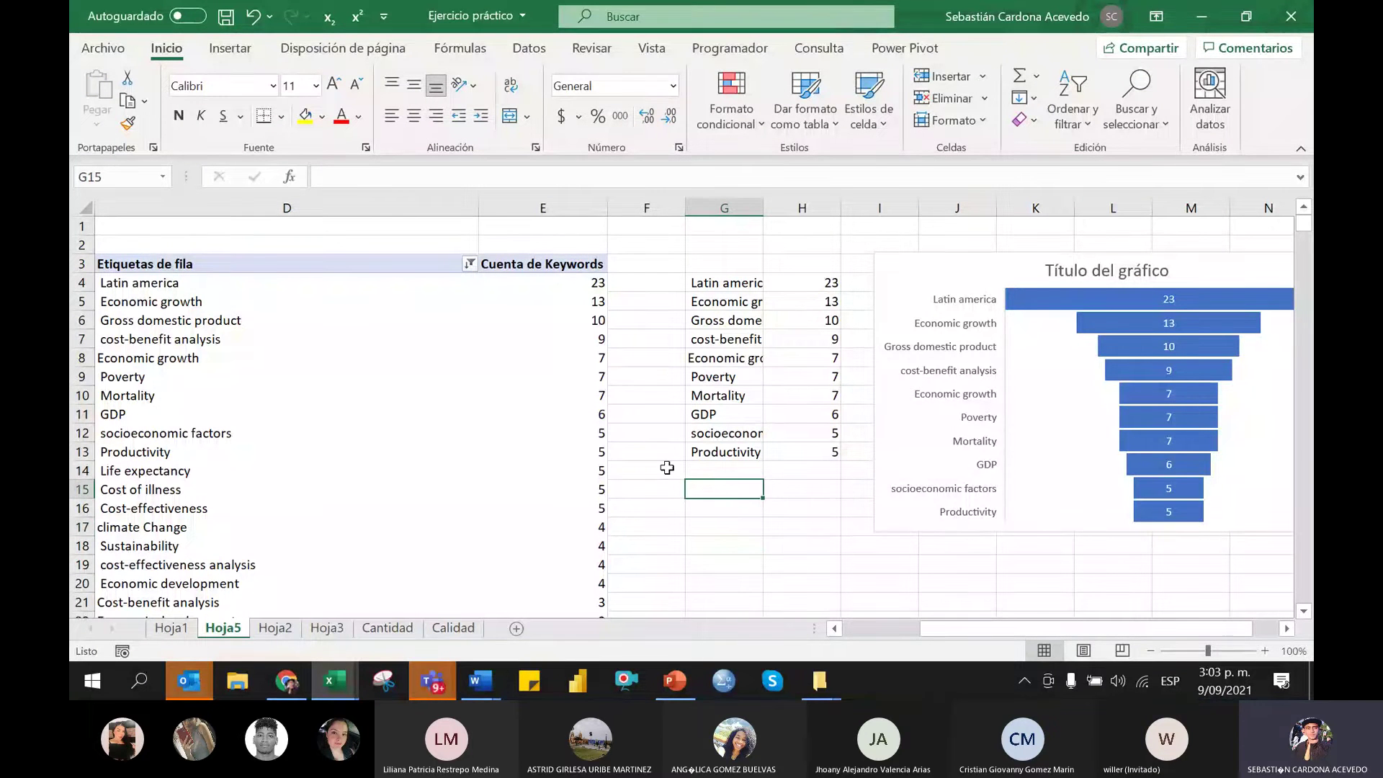
Inspect the full text of the Latin america and Gross domestic product labels for leading spaces
{"action": "left_click", "coordinate": [142, 286]}
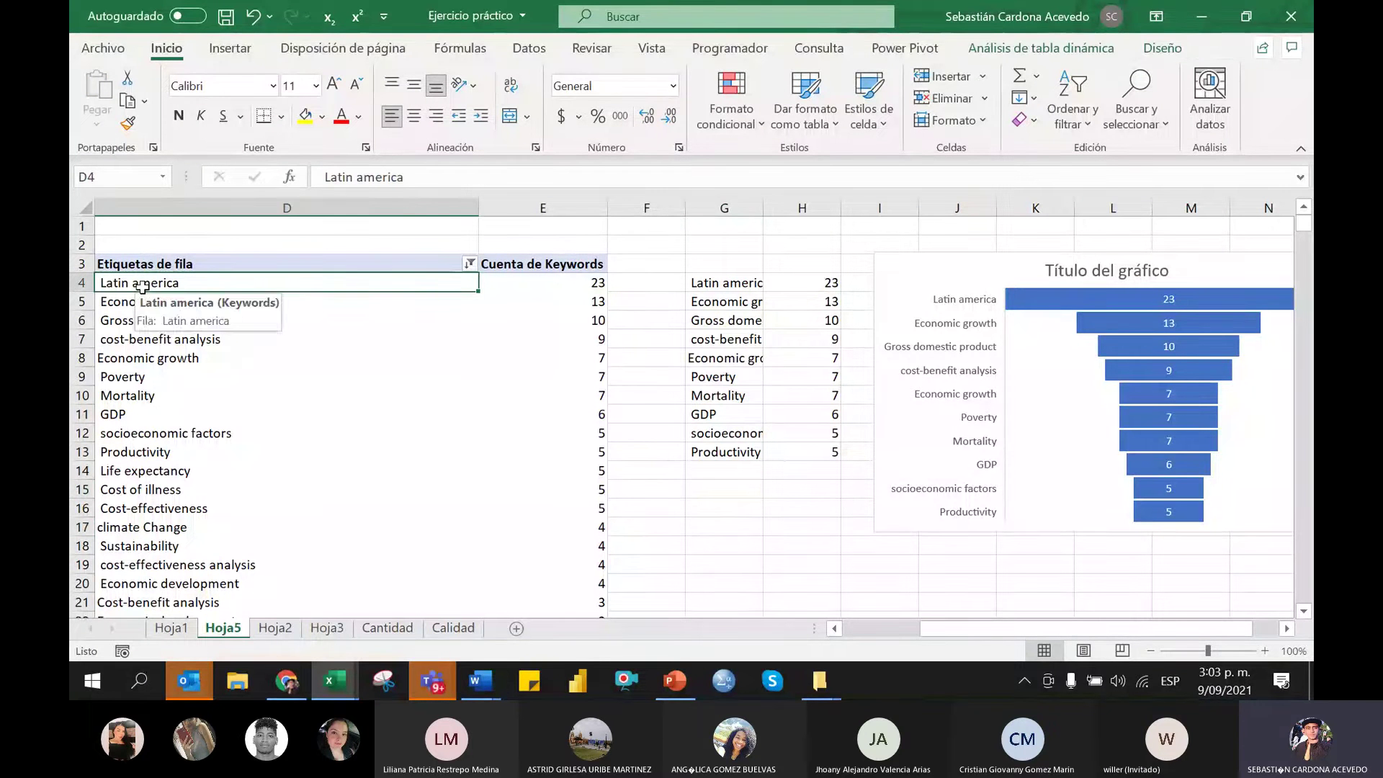
{"action": "left_click", "coordinate": [324, 180]}
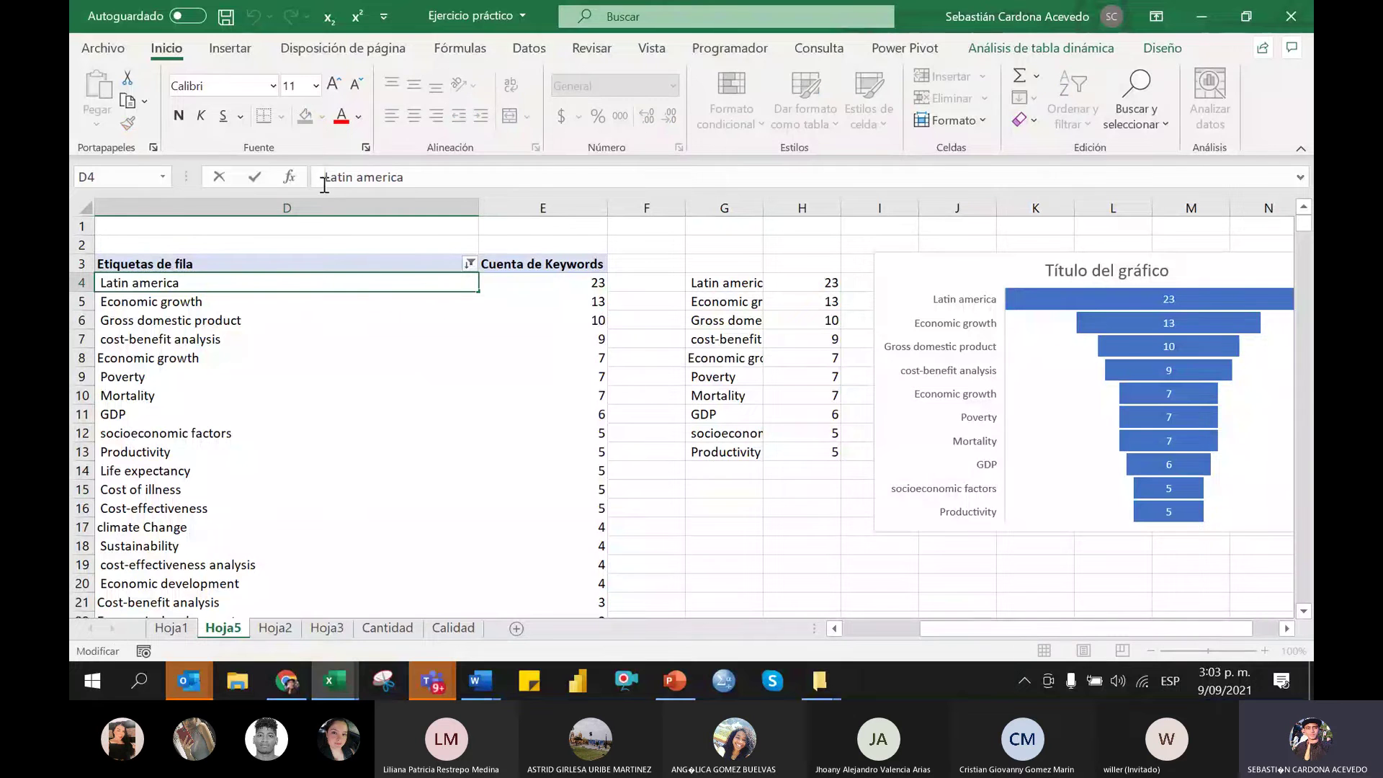
{"action": "left_click_drag", "start_coordinate": [323, 181], "coordinate": [347, 178]}
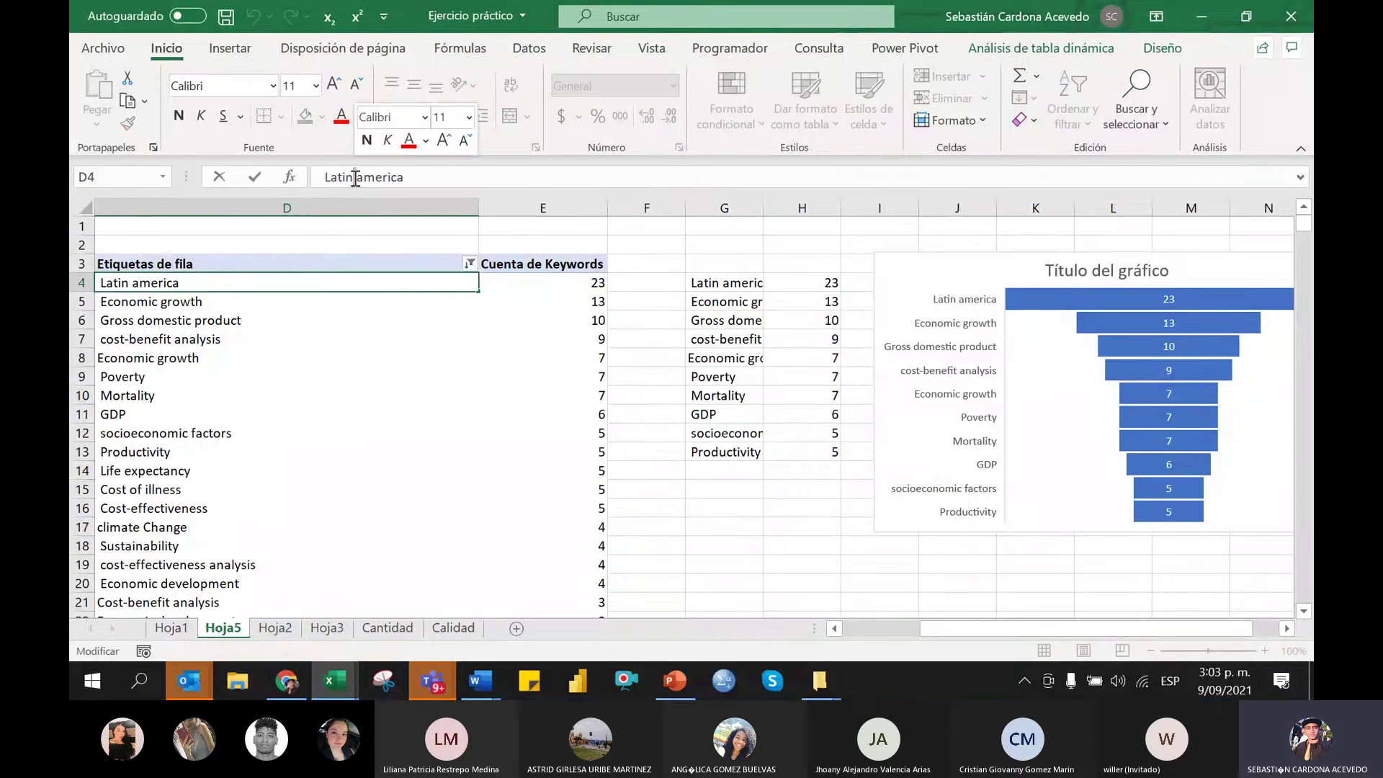
{"action": "left_click", "coordinate": [354, 178]}
{"action": "left_click", "coordinate": [217, 321]}
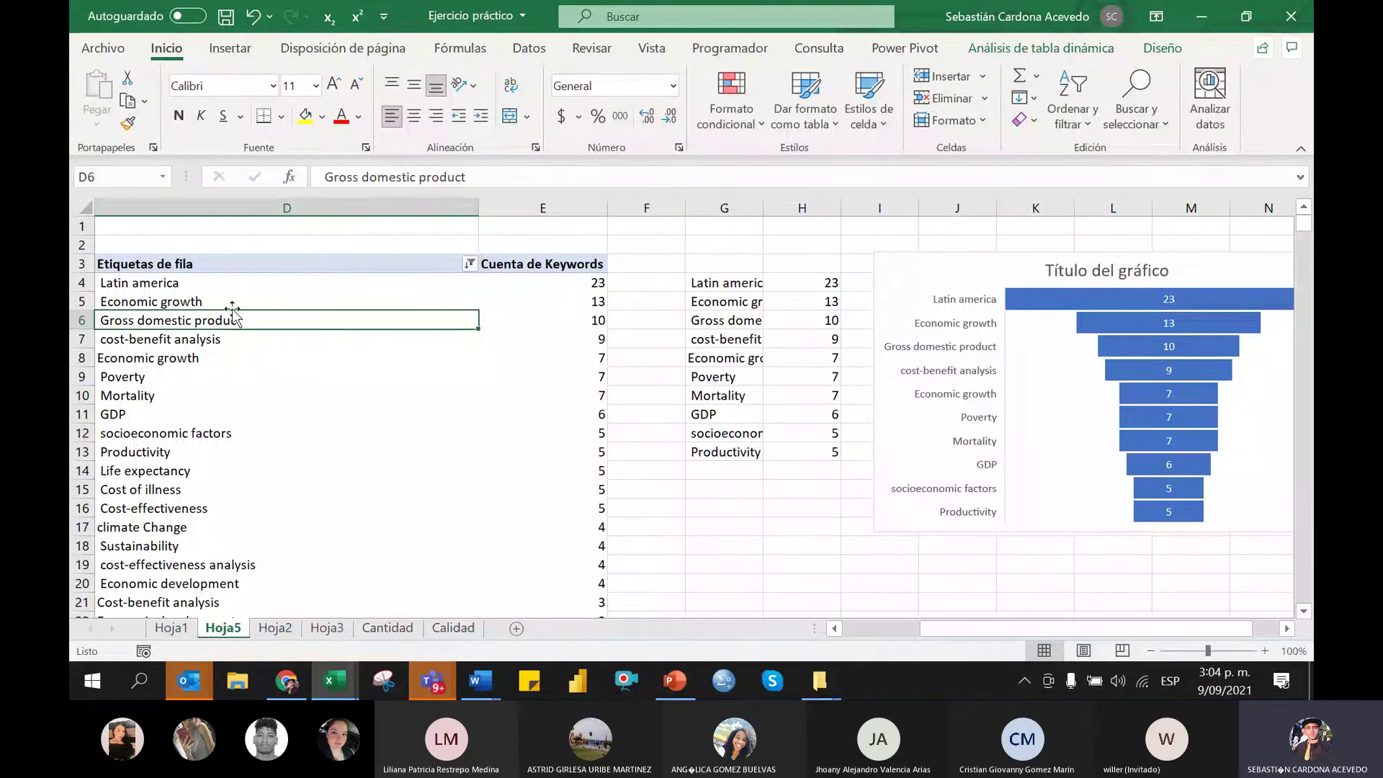
{"action": "left_click", "coordinate": [315, 177]}
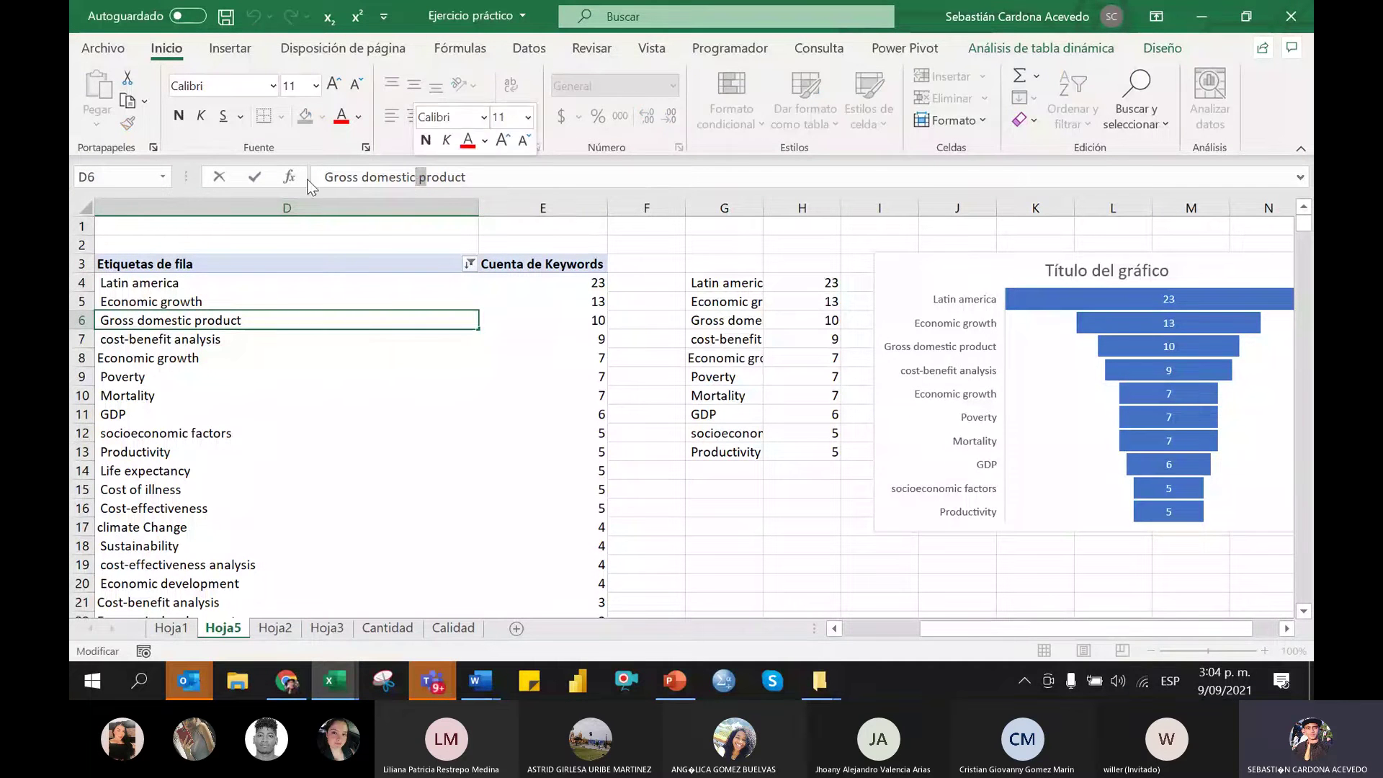
{"action": "left_click", "coordinate": [328, 176]}
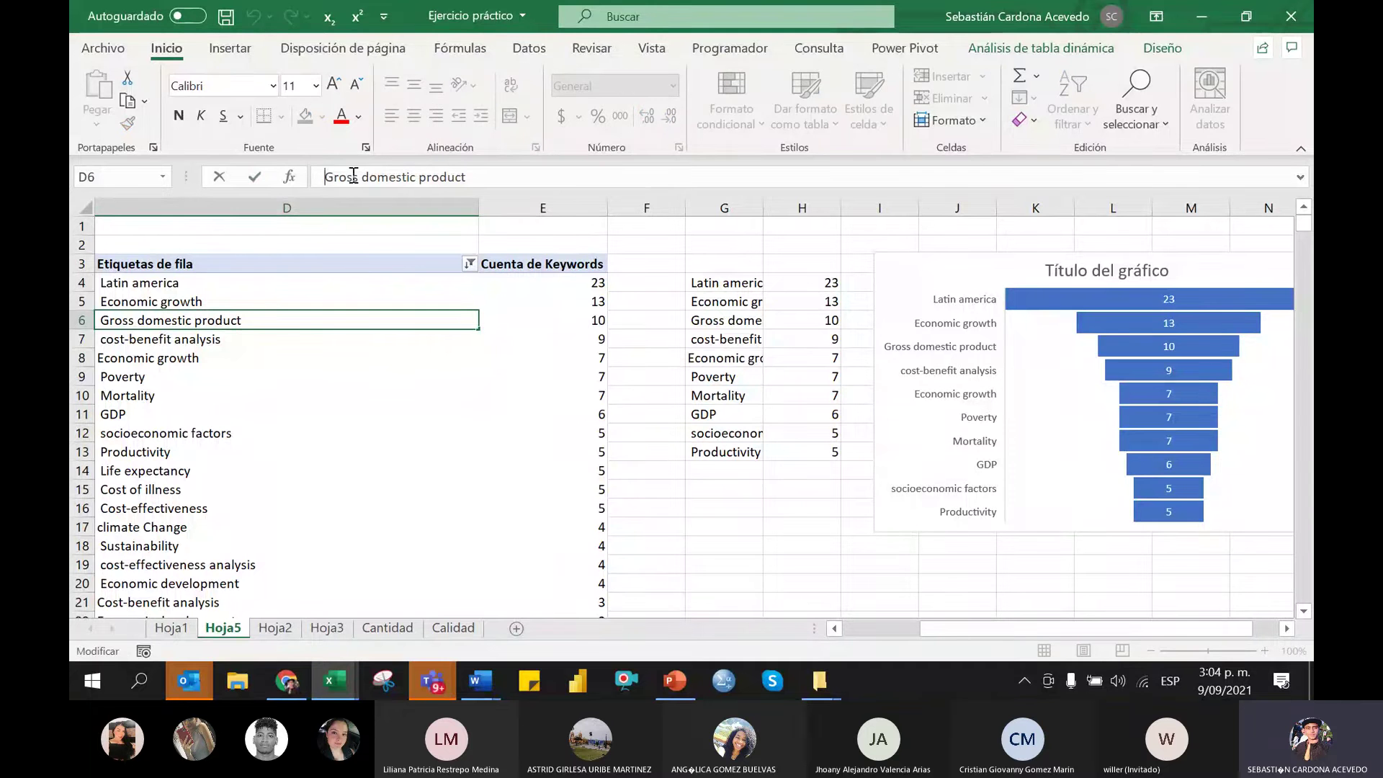
{"action": "left_click_drag", "start_coordinate": [353, 176], "coordinate": [490, 177]}
{"action": "left_click", "coordinate": [469, 363]}
Examine the alignment of the pivot table's keyword labels, comparing indented entries such as cost-benefit analysis, Life expectancy and GDP with the others
{"action": "scroll", "coordinate": [348, 395], "scroll_direction": "down", "scroll_amount": 4}
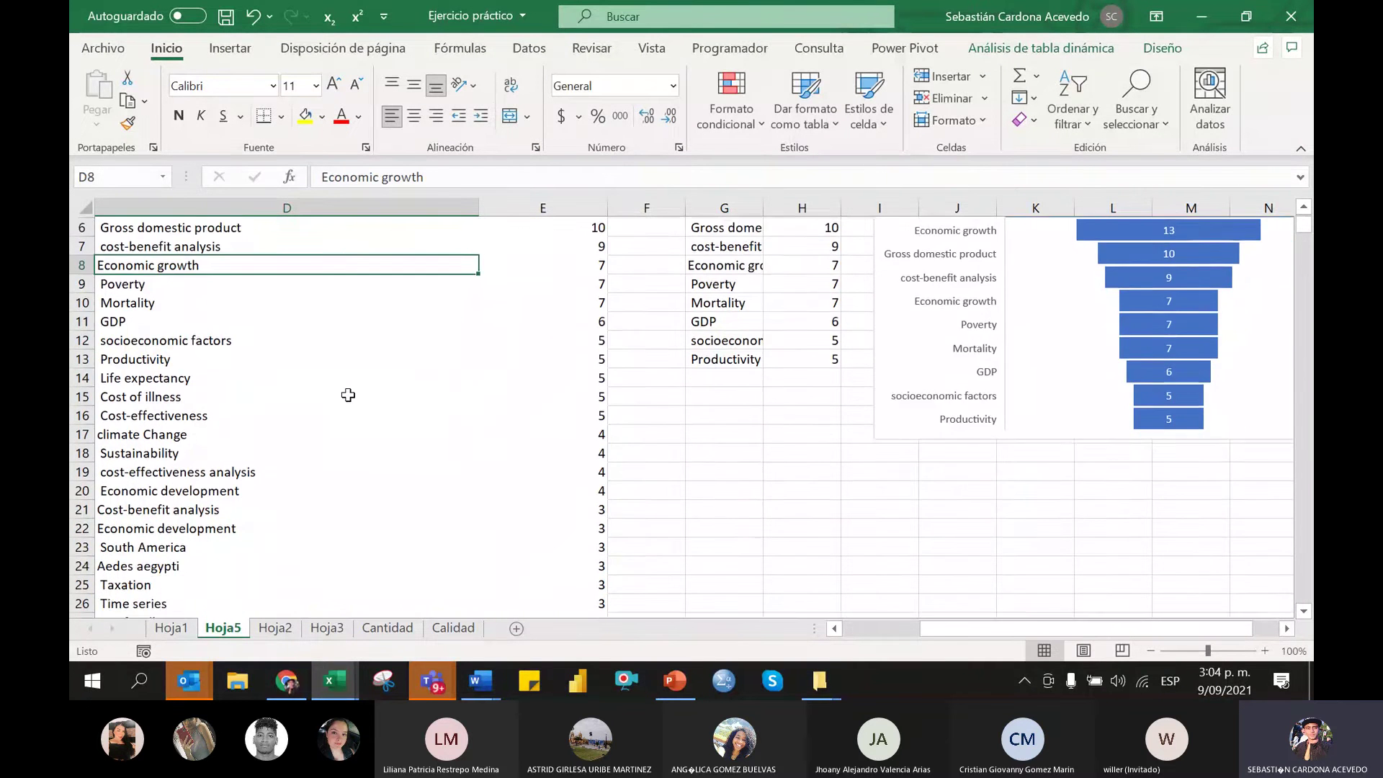
{"action": "scroll", "coordinate": [348, 395], "scroll_direction": "up", "scroll_amount": 4}
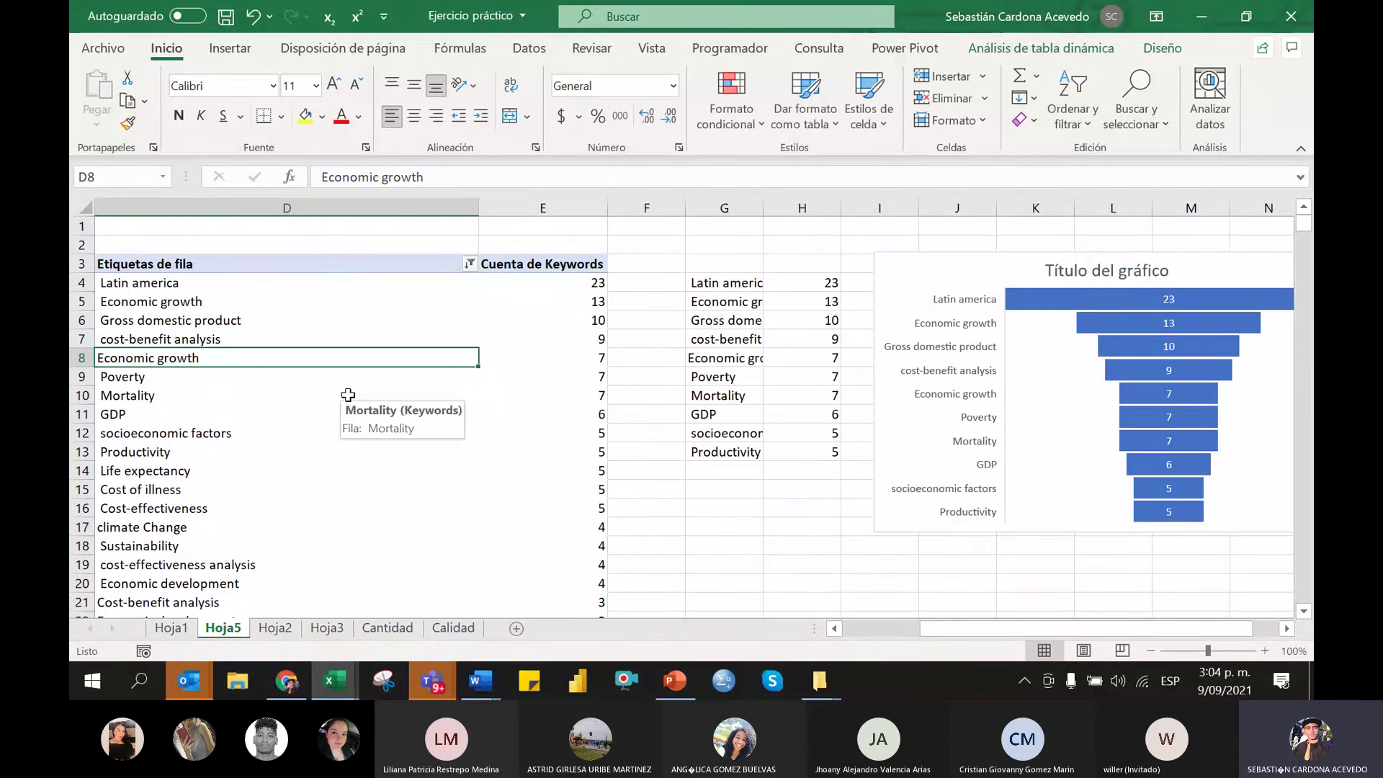
{"action": "left_click", "coordinate": [146, 287]}
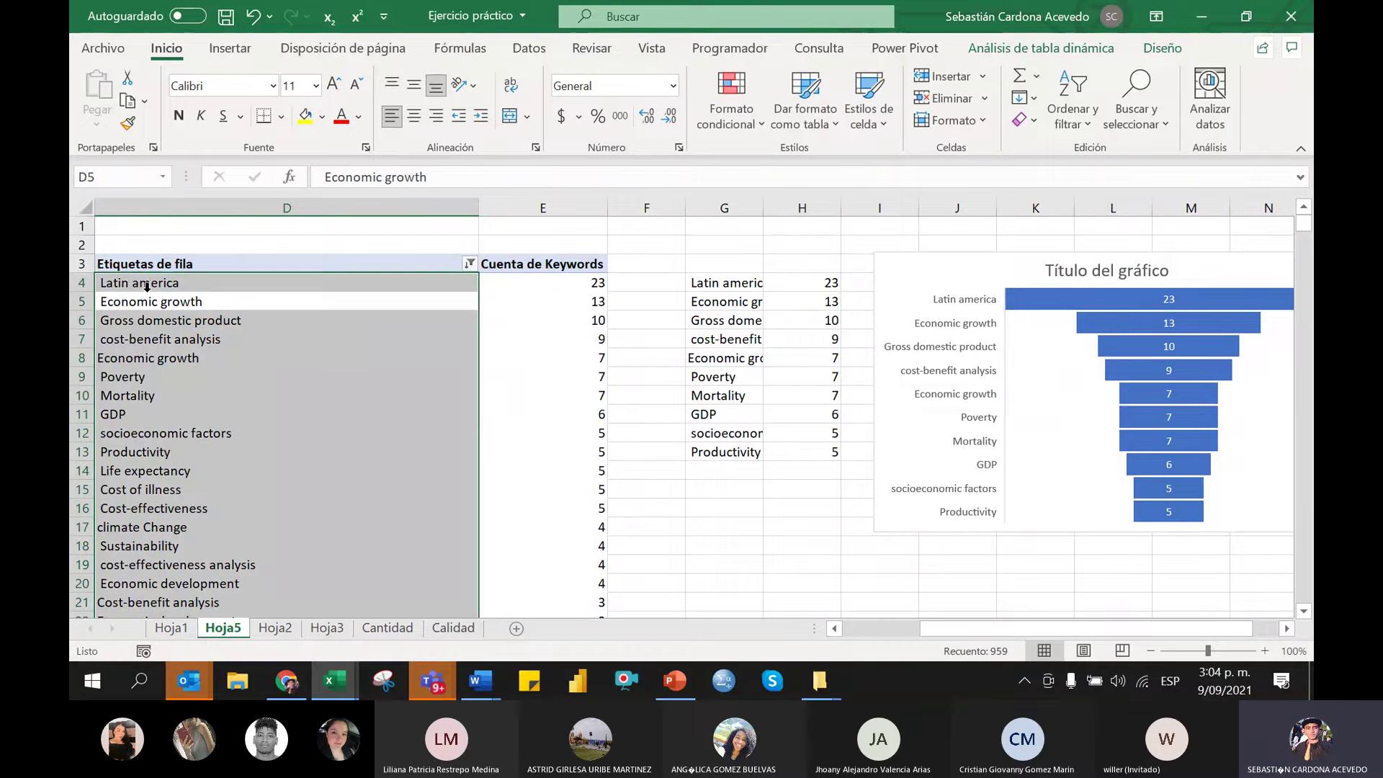
{"action": "left_click", "coordinate": [133, 288]}
{"action": "left_click", "coordinate": [159, 340]}
{"action": "key", "text": "ctrl+shift+Down"}
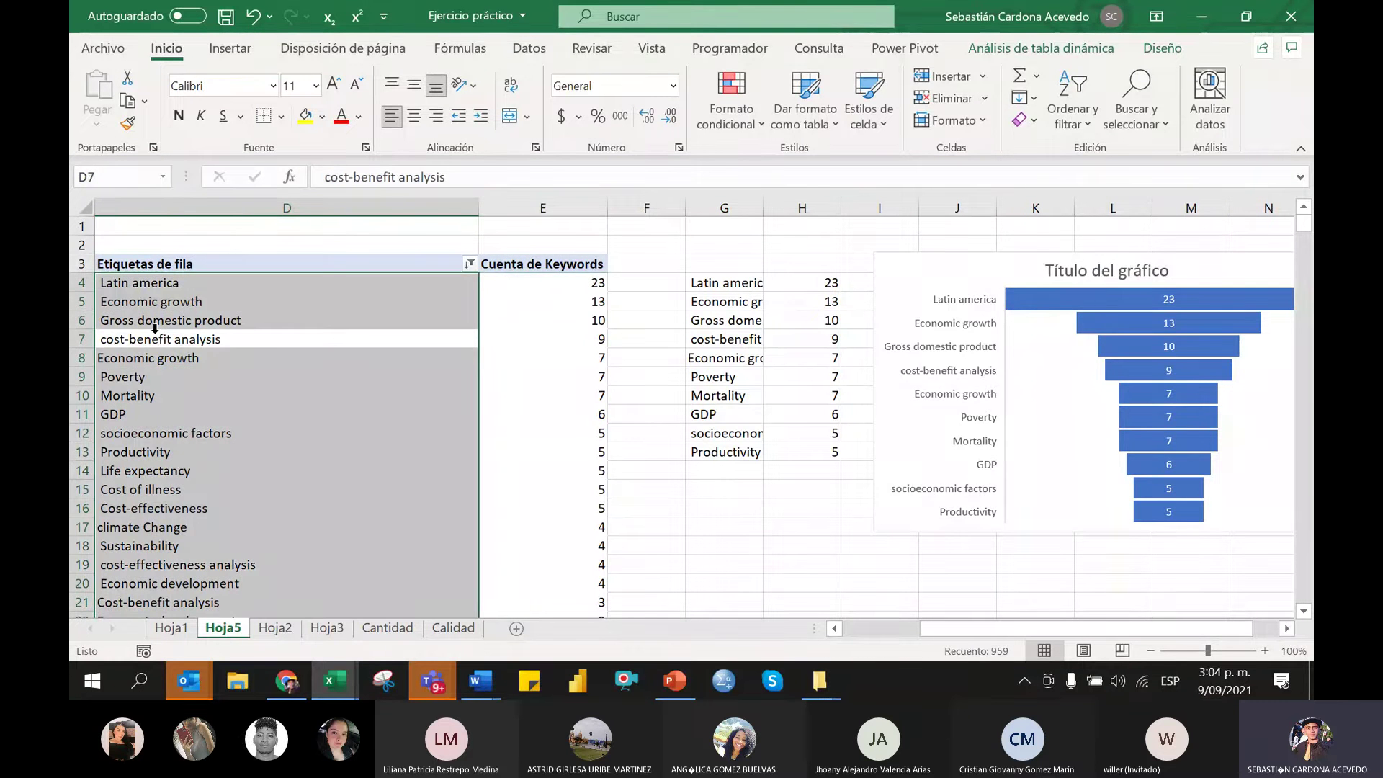
{"action": "scroll", "coordinate": [158, 339], "scroll_direction": "down", "scroll_amount": 4}
{"action": "scroll", "coordinate": [159, 339], "scroll_direction": "up", "scroll_amount": 4}
{"action": "left_click", "coordinate": [278, 470]}
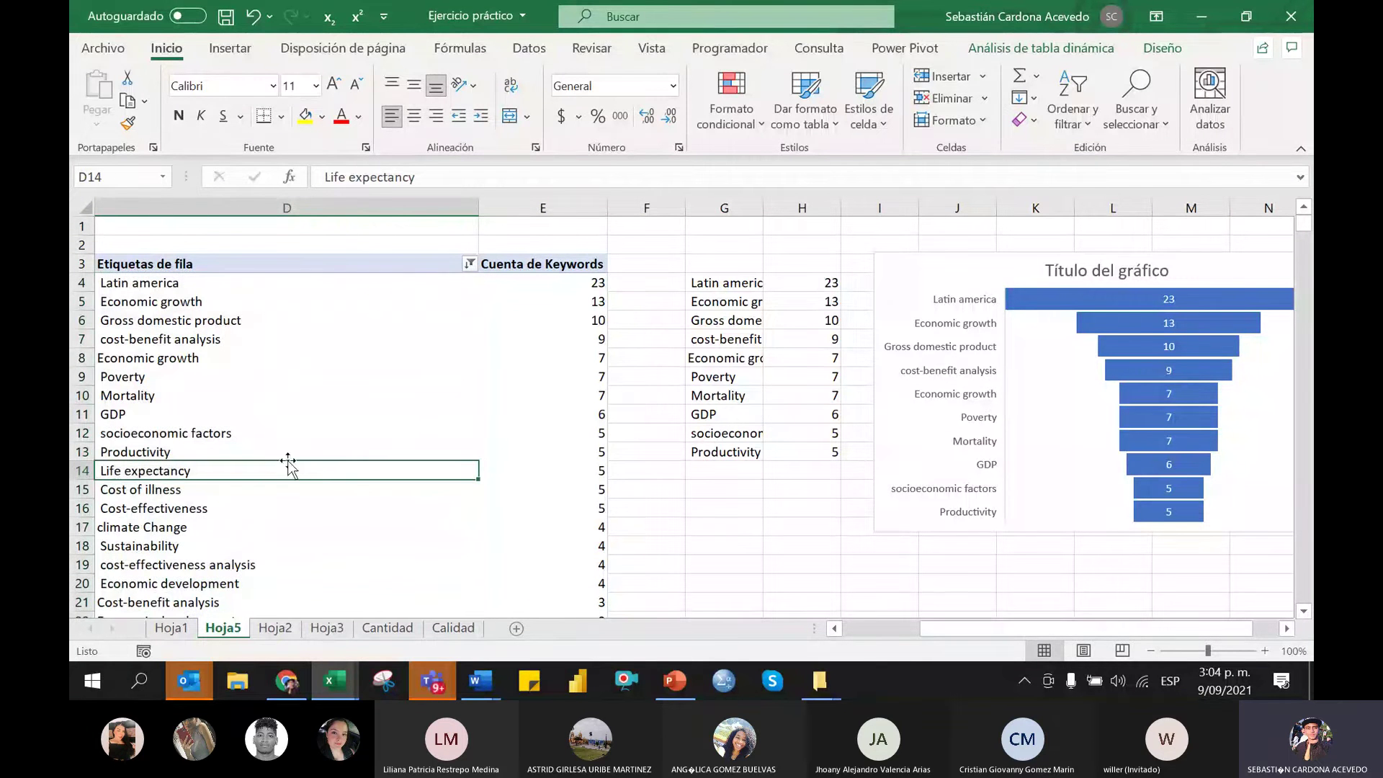
{"action": "left_click", "coordinate": [281, 436]}
{"action": "left_click", "coordinate": [297, 413]}
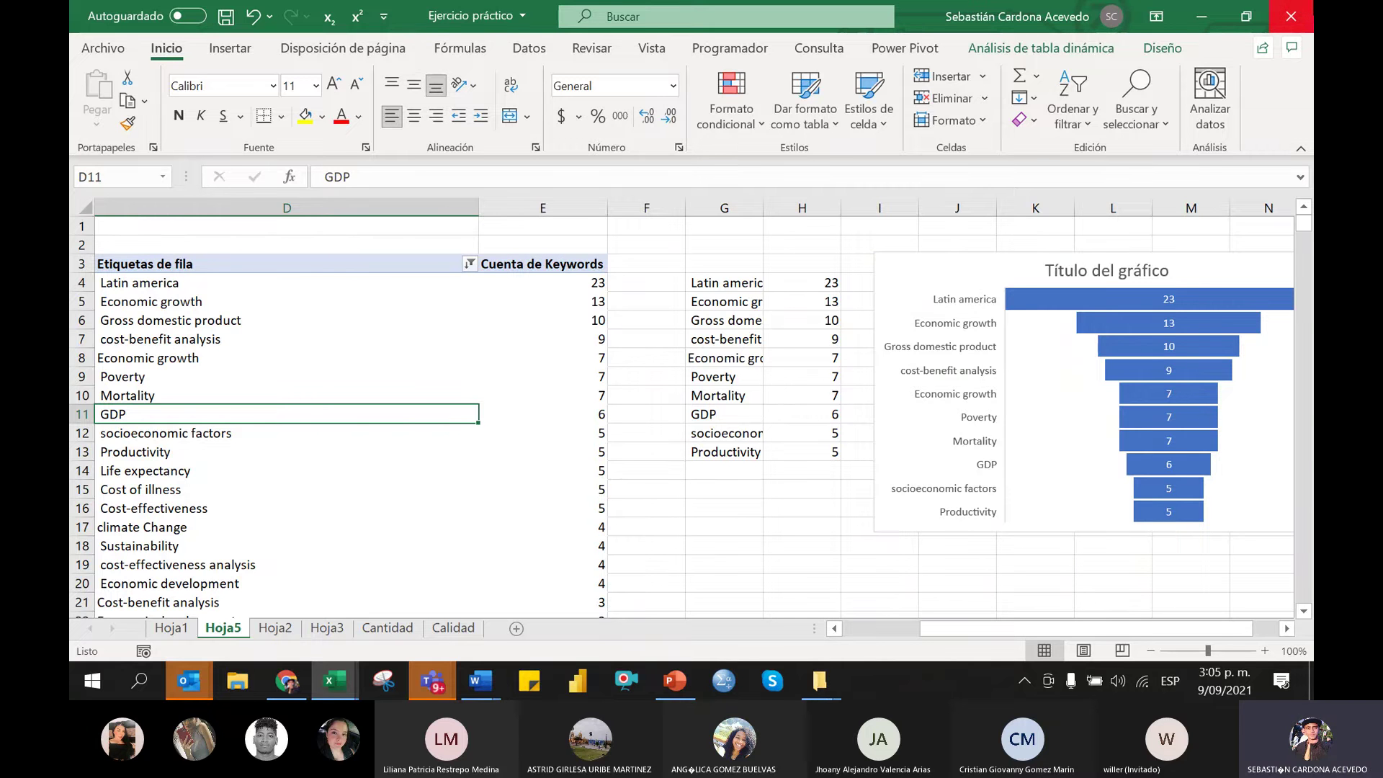
Switch to the Teams meeting chat and copy the shared SUSTITUIR and ESPACIOS formula that refers to A2
{"action": "key", "text": "alt+Tab"}
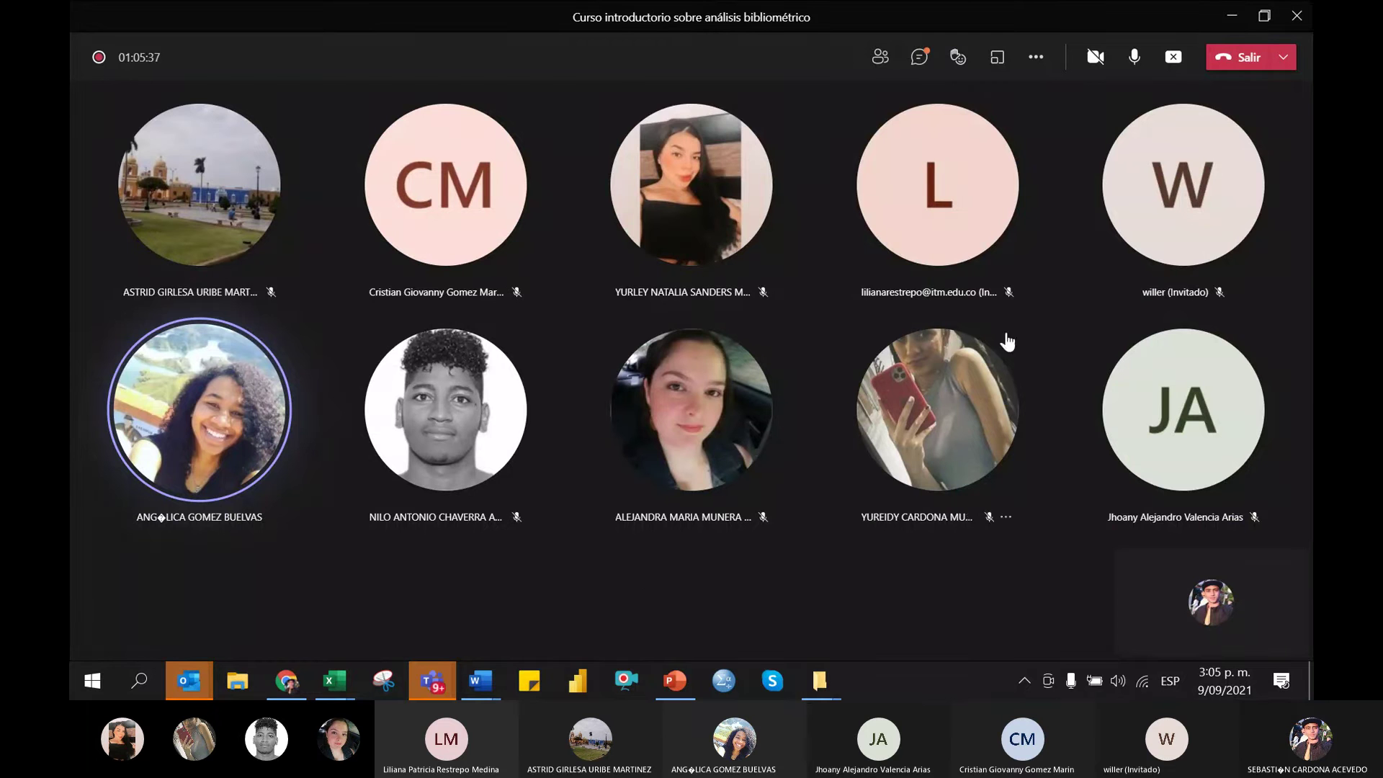
{"action": "left_click", "coordinate": [925, 70]}
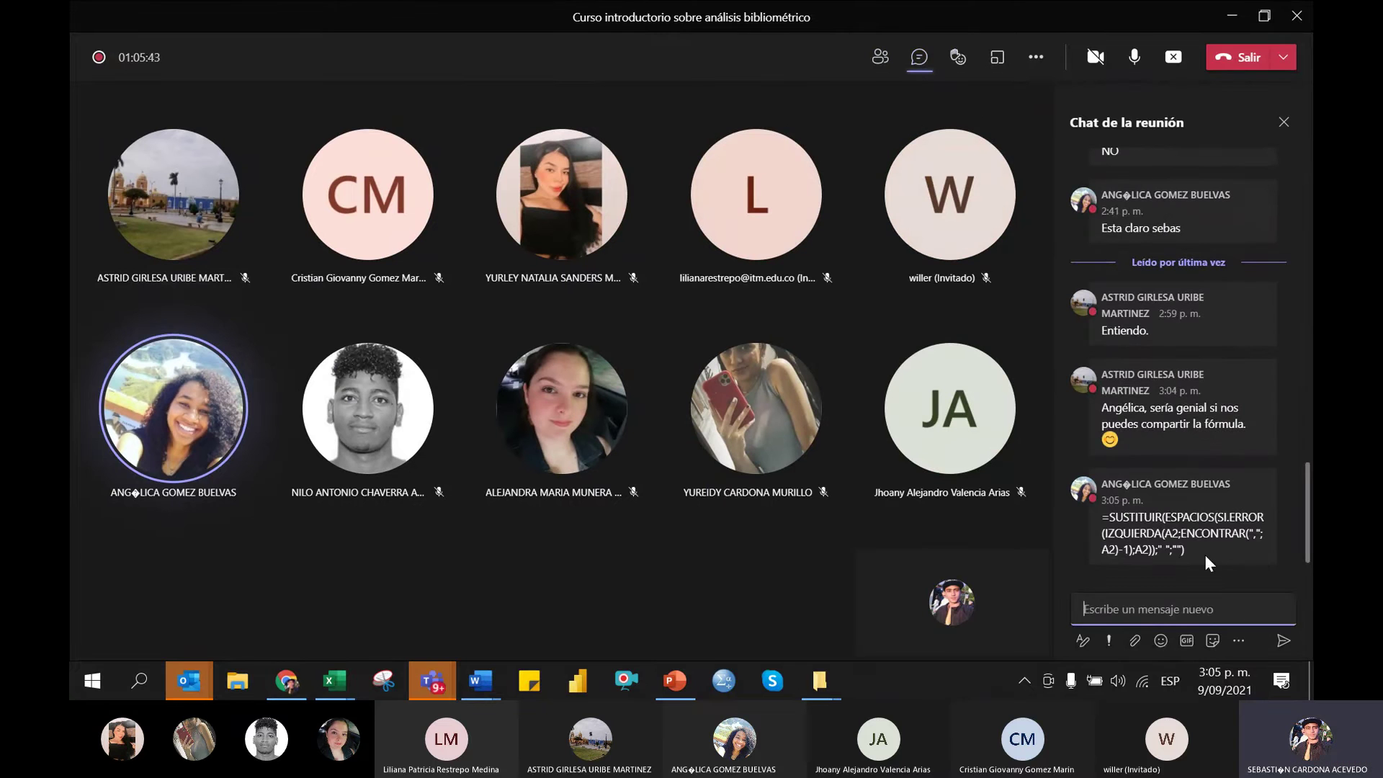
{"action": "left_click_drag", "start_coordinate": [1205, 555], "coordinate": [1107, 522]}
{"action": "key", "text": "ctrl+c"}
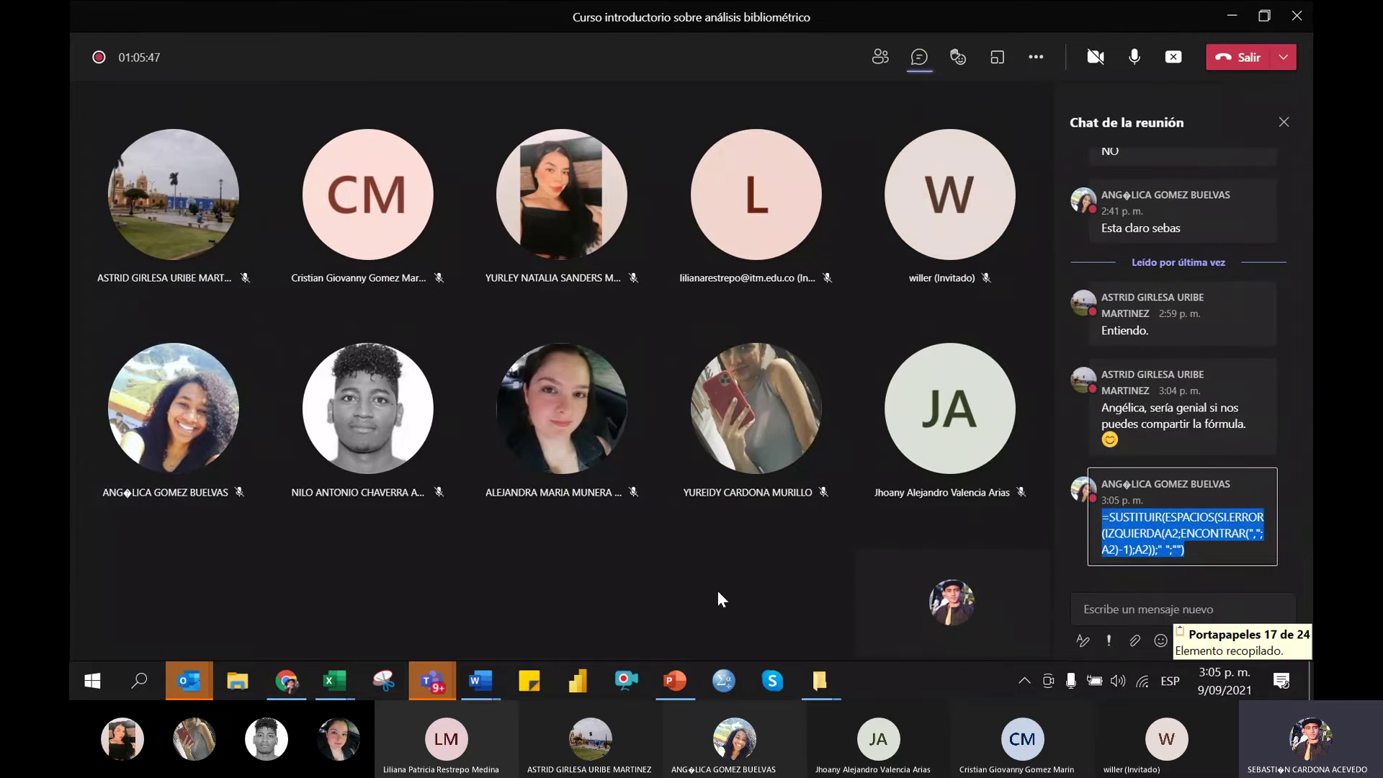
{"action": "left_click", "coordinate": [542, 533]}
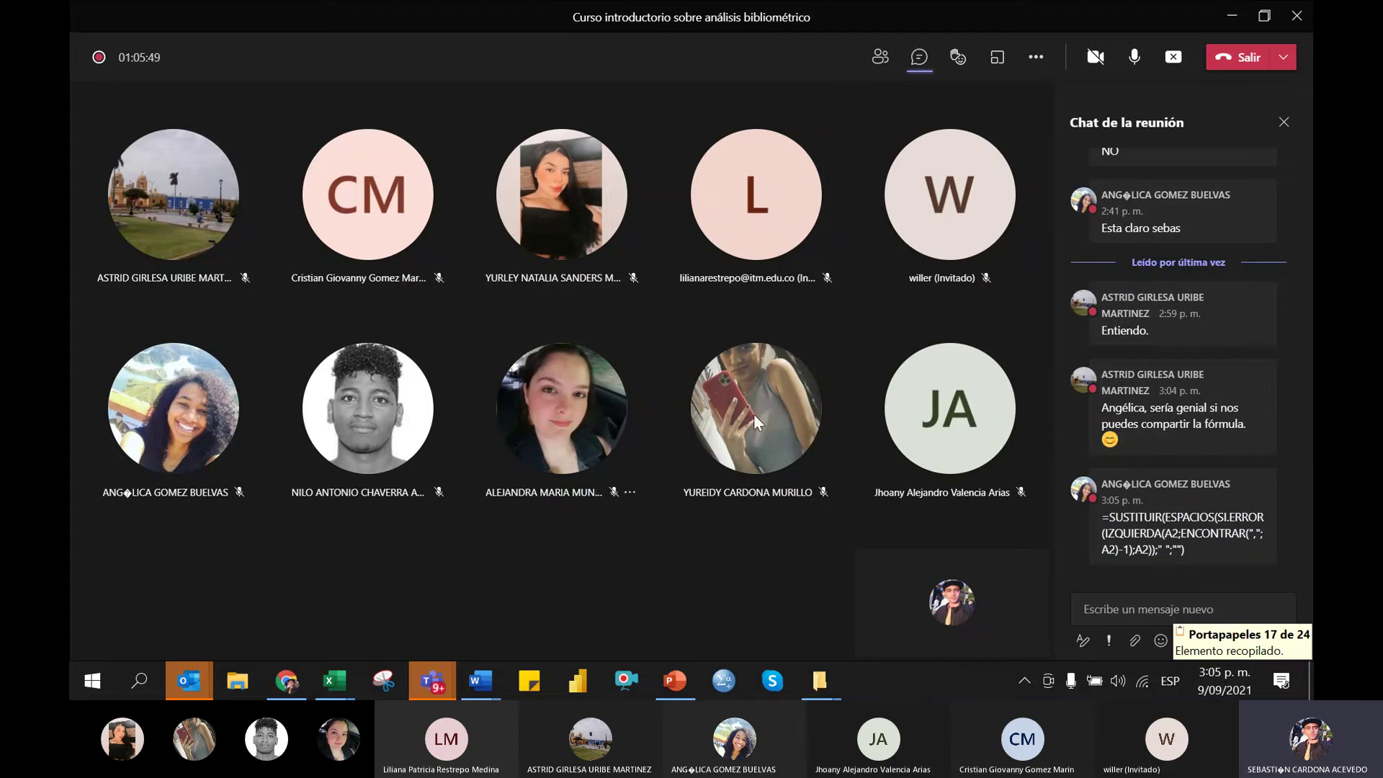
Review the shared SUSTITUIR and ESPACIOS formula in the Teams meeting chat, and return to the keyword pivot table in Excel
{"action": "left_click", "coordinate": [1289, 122]}
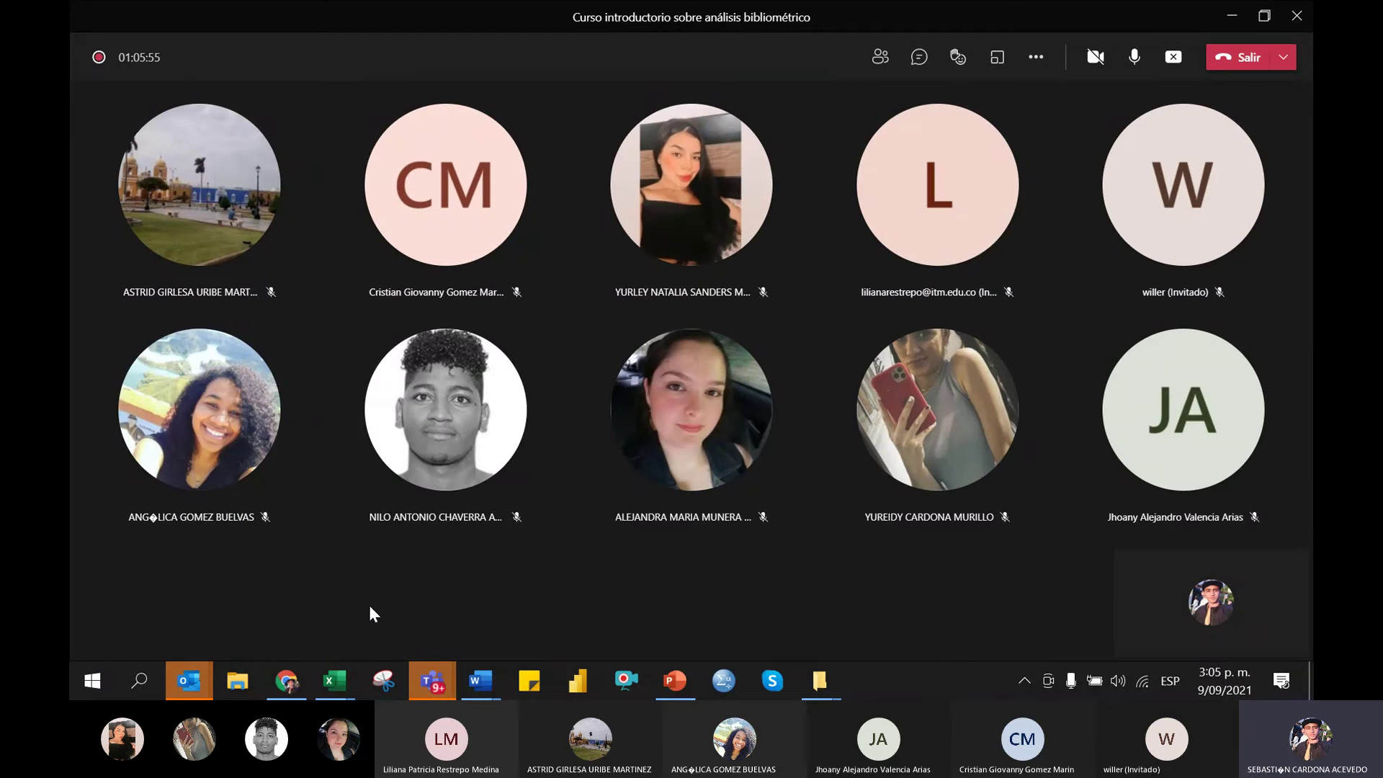
{"action": "key", "text": "alt+Tab"}
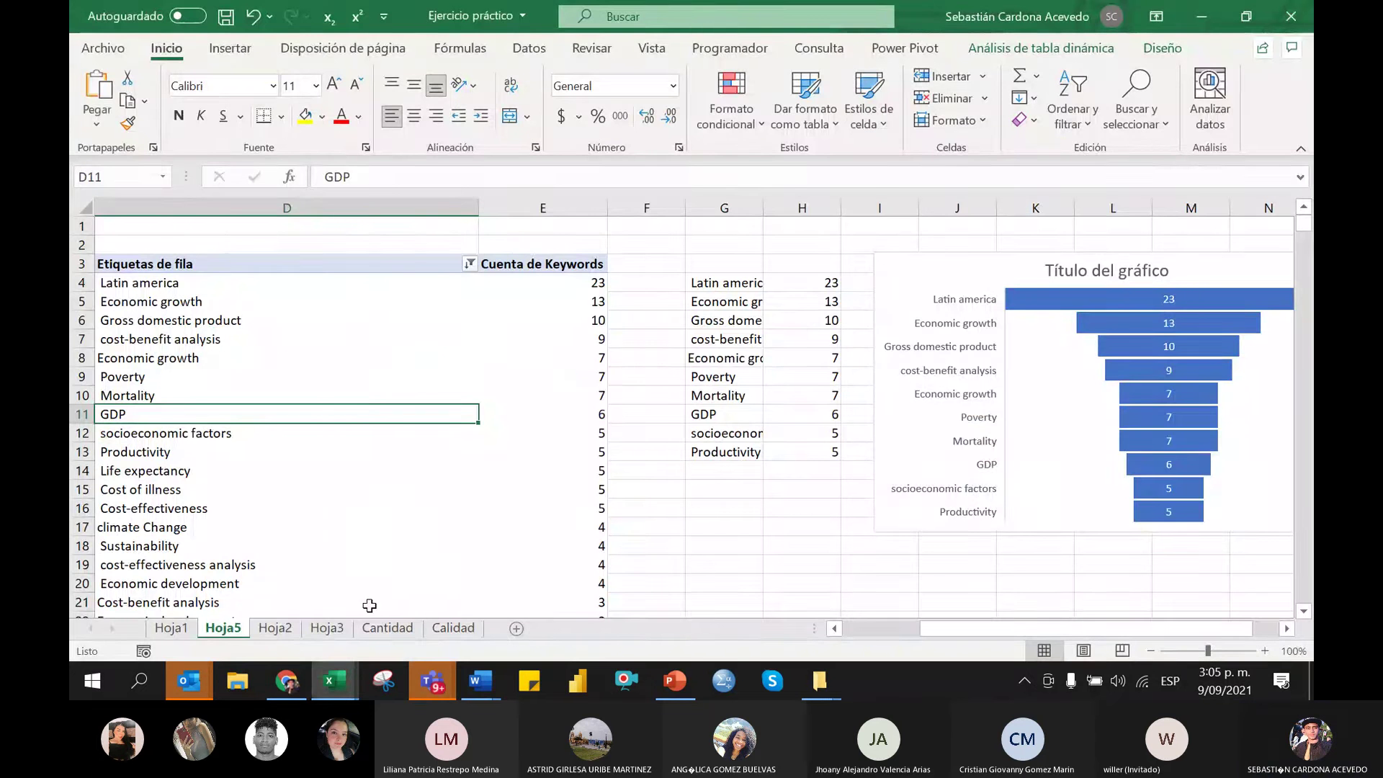
{"action": "key", "text": "alt+Tab"}
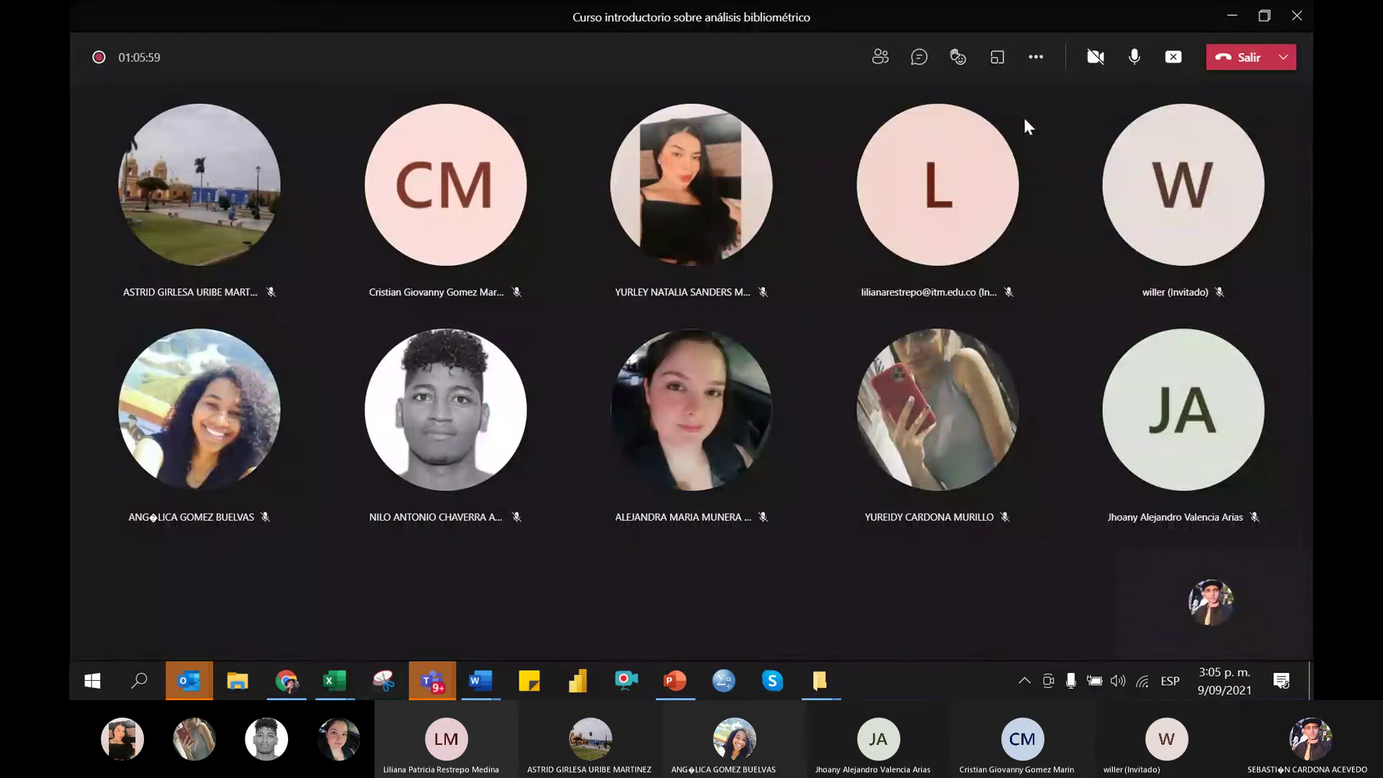
{"action": "left_click", "coordinate": [928, 64]}
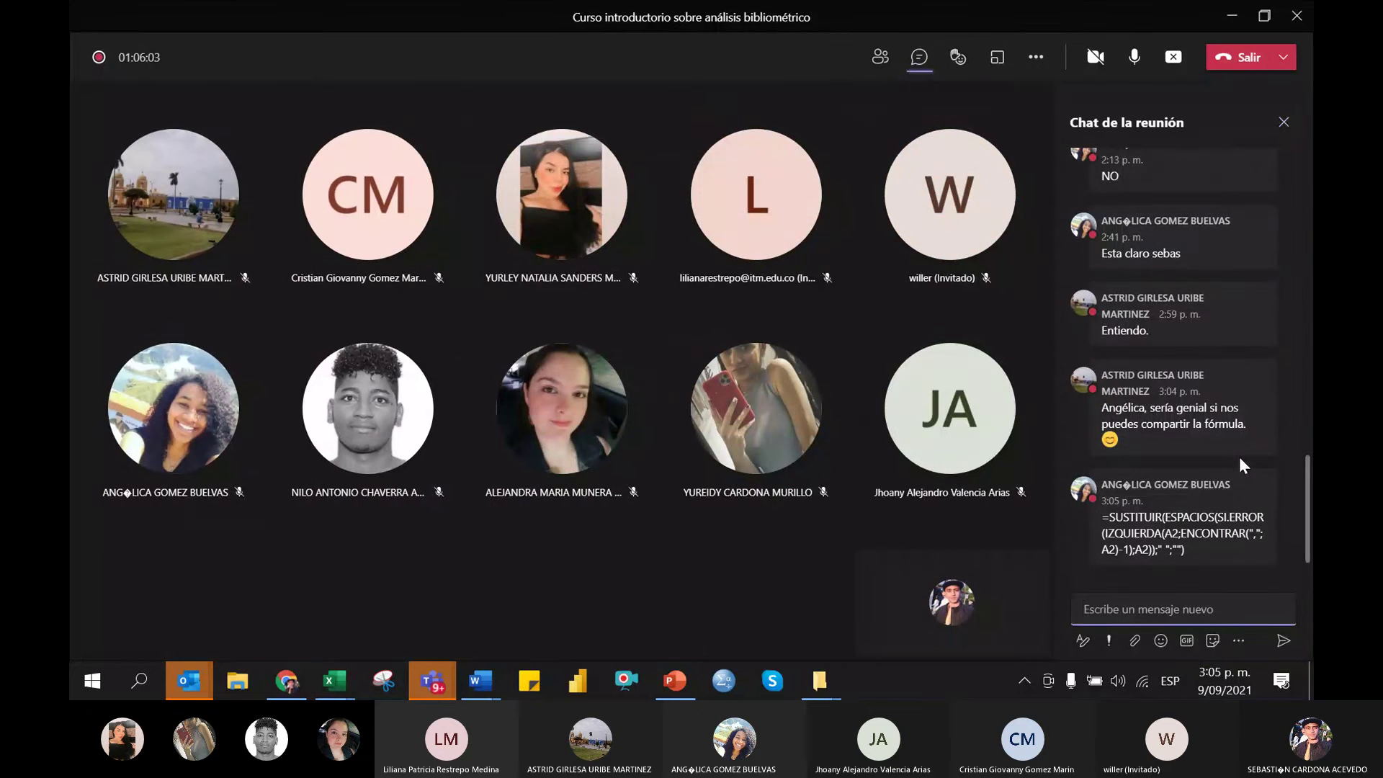
{"action": "key", "text": "alt+Tab"}
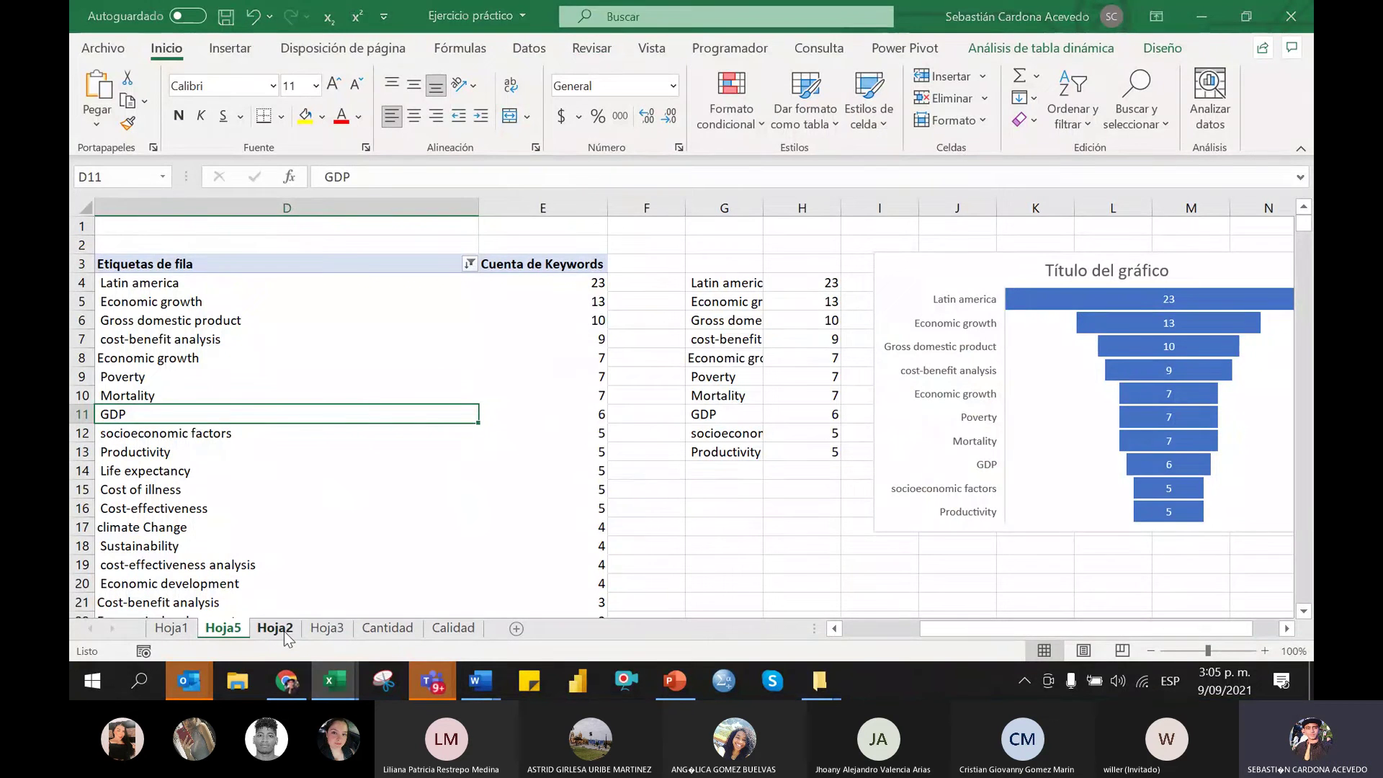
Switch to the Teams meeting and open its additional actions, which include the option for stopping the recording
{"action": "key", "text": "alt+Tab"}
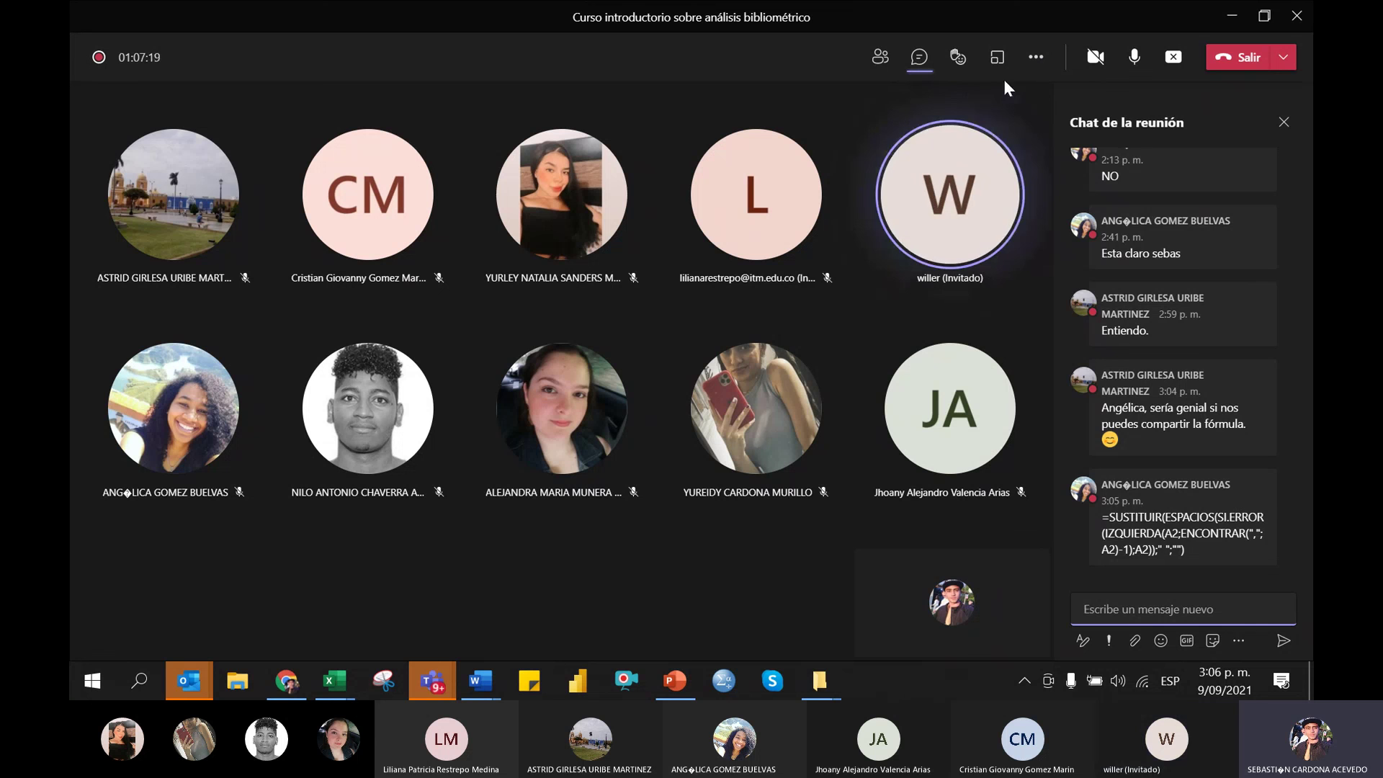
{"action": "left_click", "coordinate": [1031, 63]}
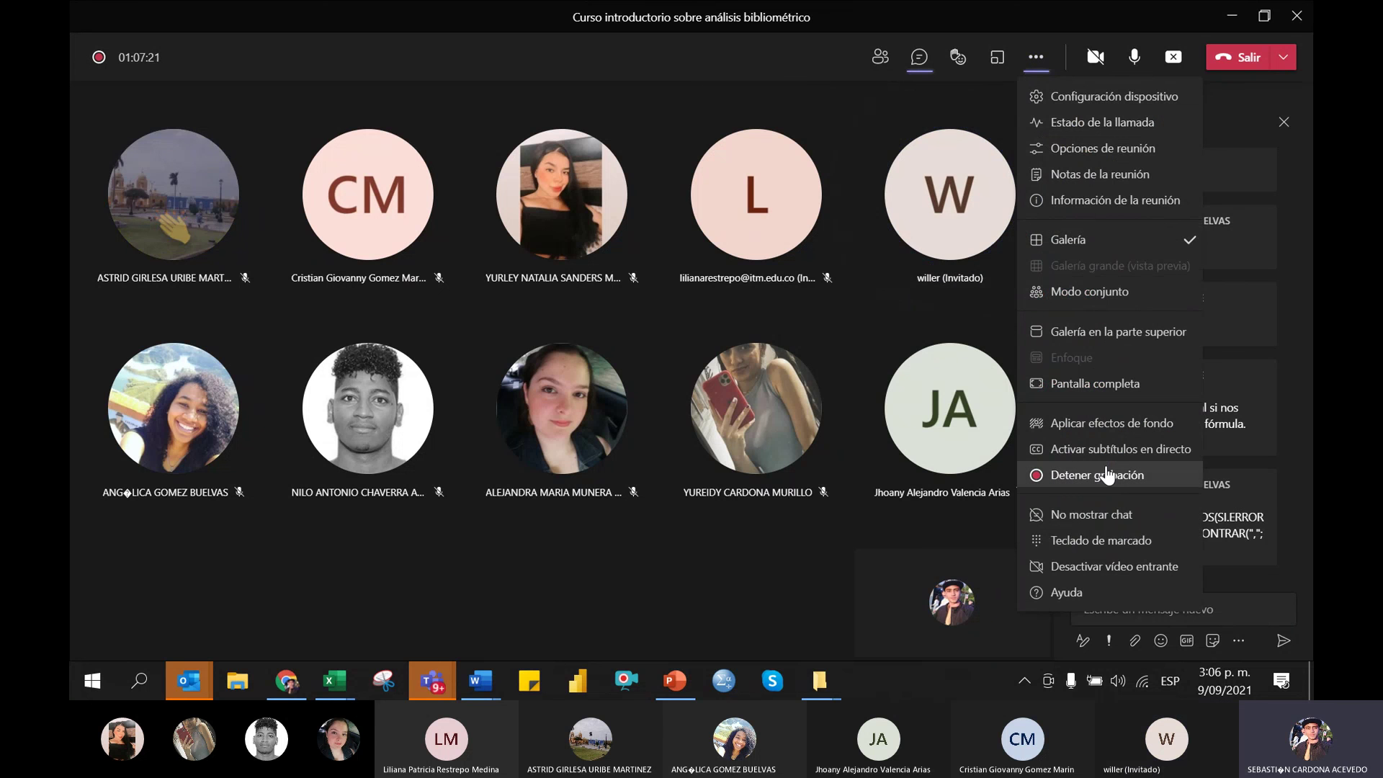